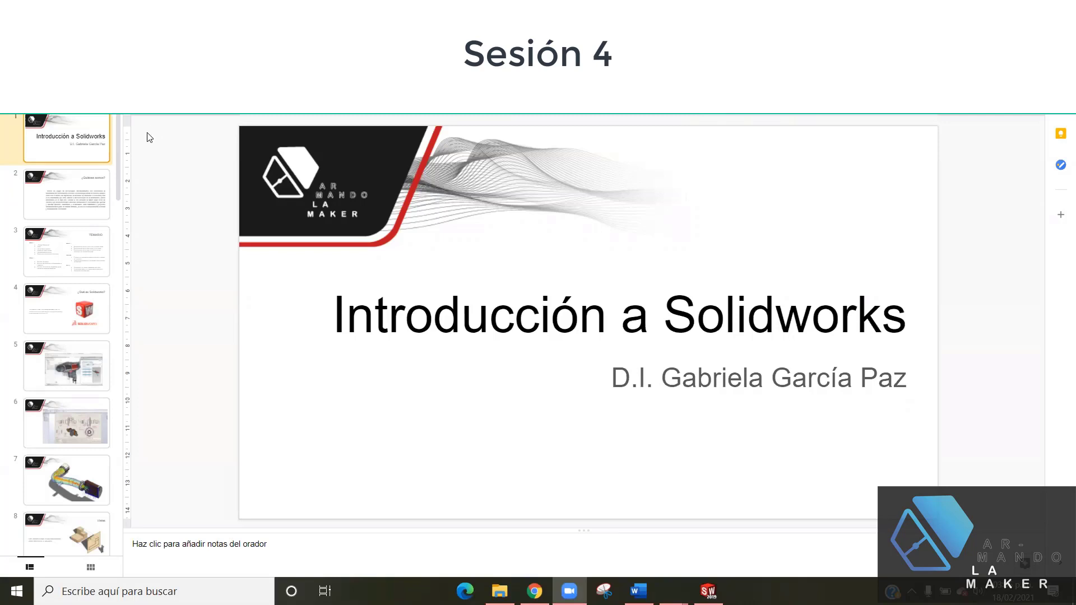
- Present the deck full screen from slide 28, the 'SESIÓN 4' title slide
{"action": "left_click", "coordinate": [75, 250]}
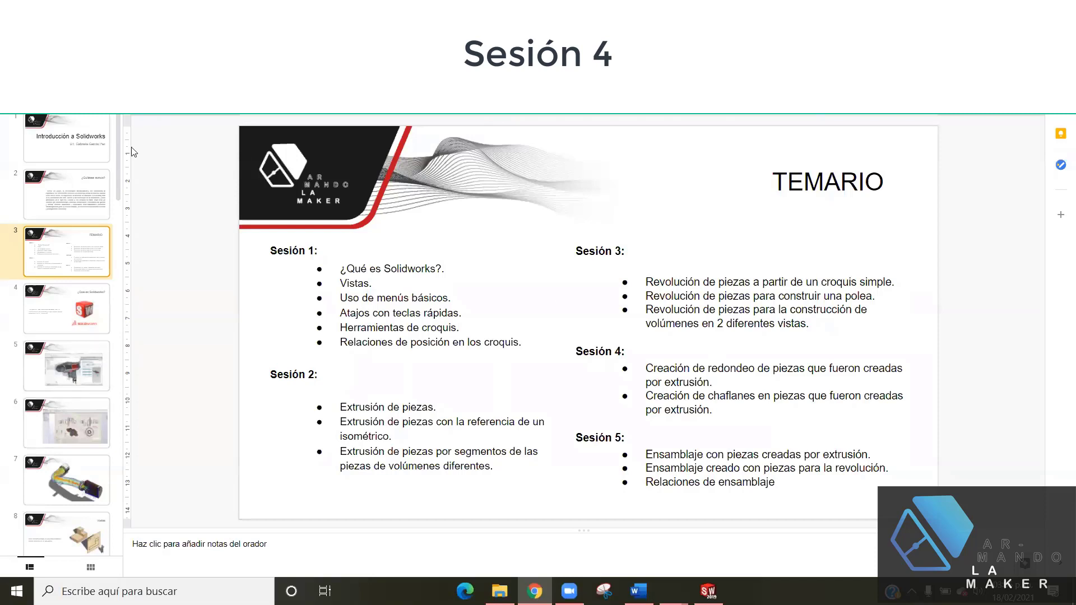
{"action": "left_click_drag", "start_coordinate": [118, 160], "coordinate": [128, 441]}
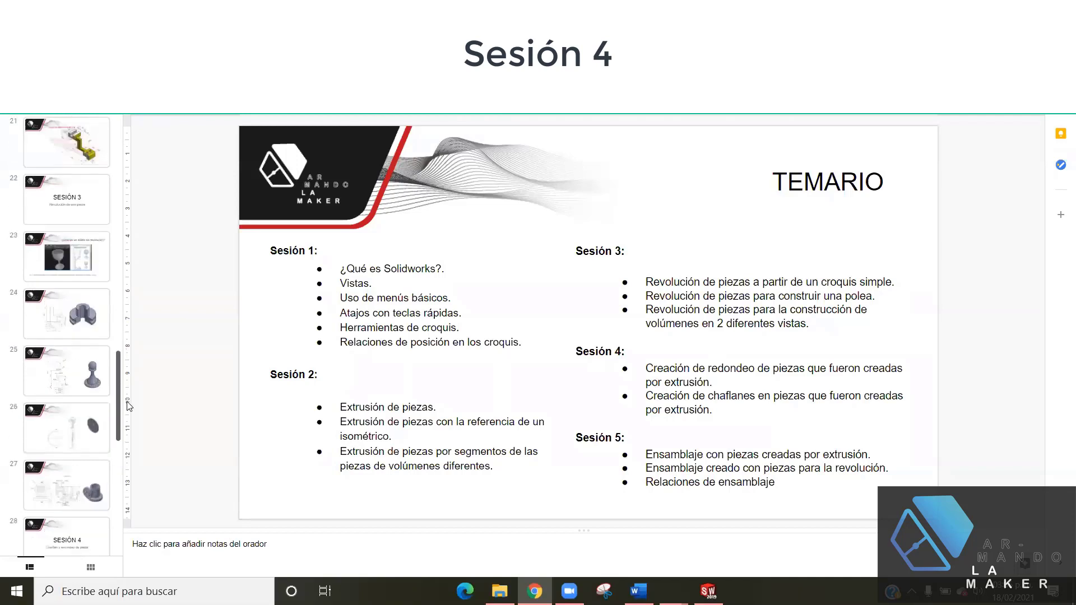
{"action": "scroll", "coordinate": [80, 369], "scroll_direction": "down", "scroll_amount": 1}
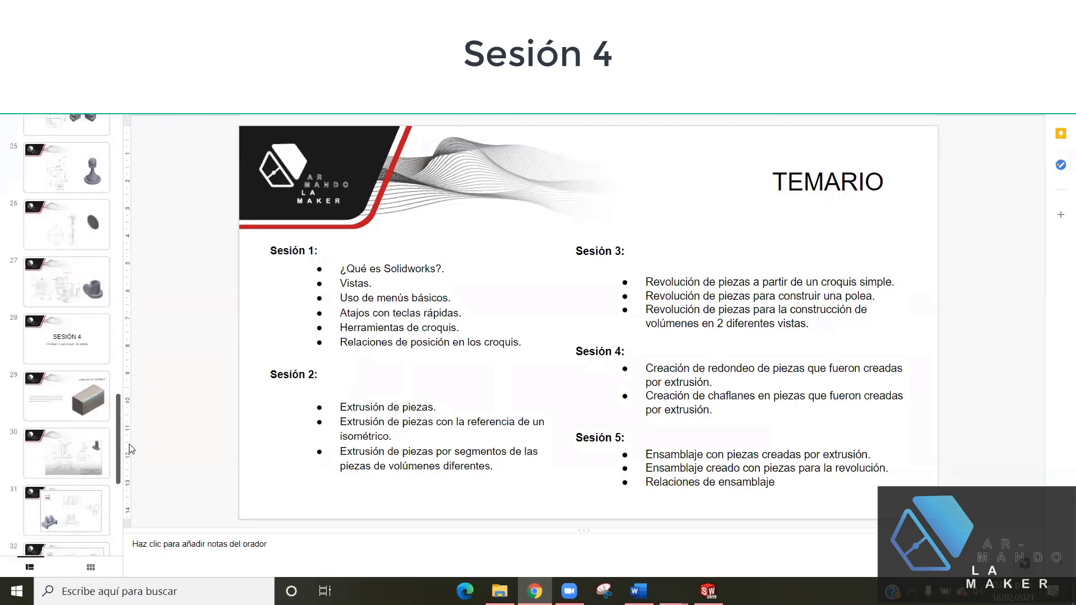
{"action": "left_click", "coordinate": [79, 354]}
{"action": "key", "text": "ctrl+Return"}
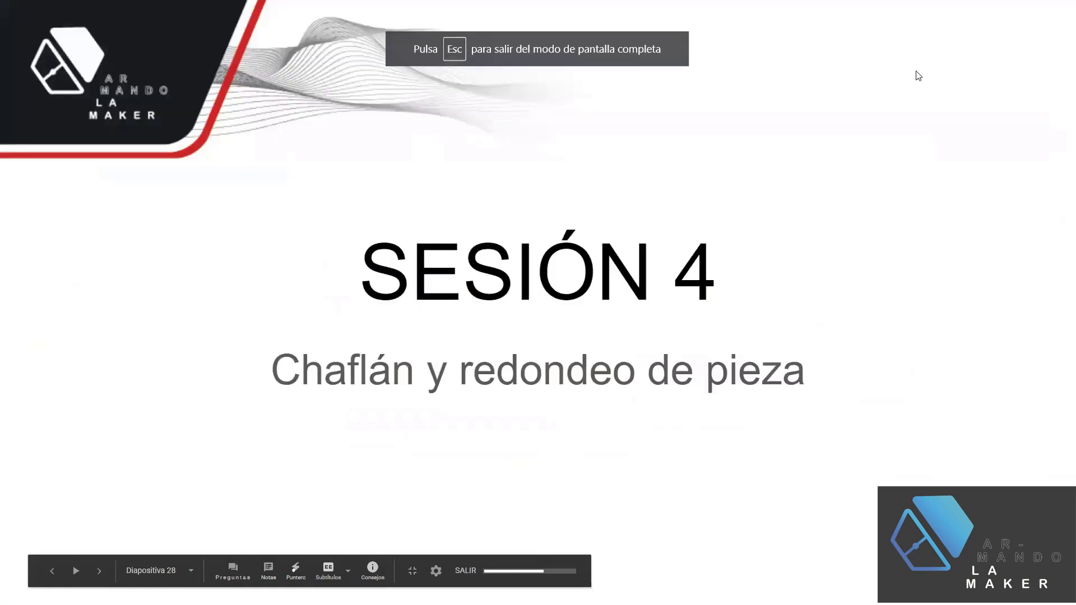
- Advance the slideshow to slide 29, '¿qué es un chaflán?'
{"action": "key", "text": "Right"}
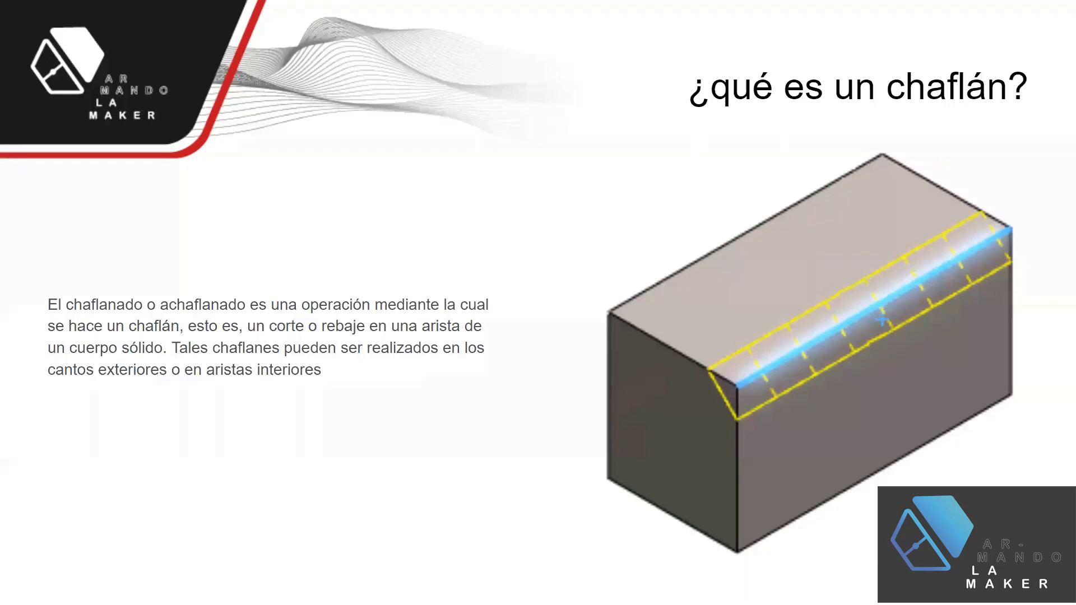
- Exit the slideshow and show slide 30's 'Soporte de eje' technical drawing
{"action": "key", "text": "Escape"}
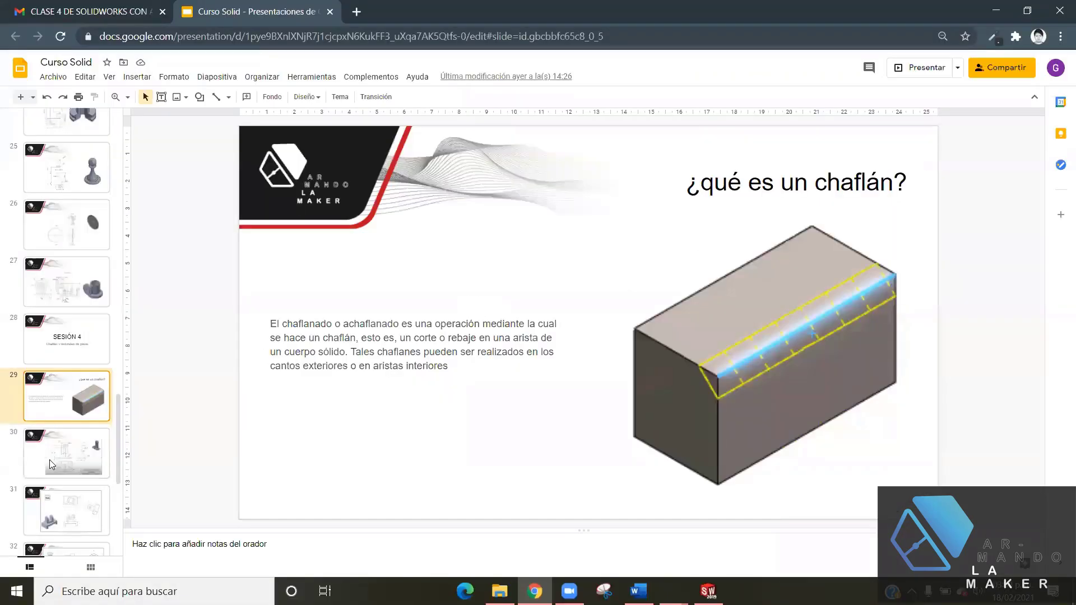
{"action": "left_click", "coordinate": [50, 459]}
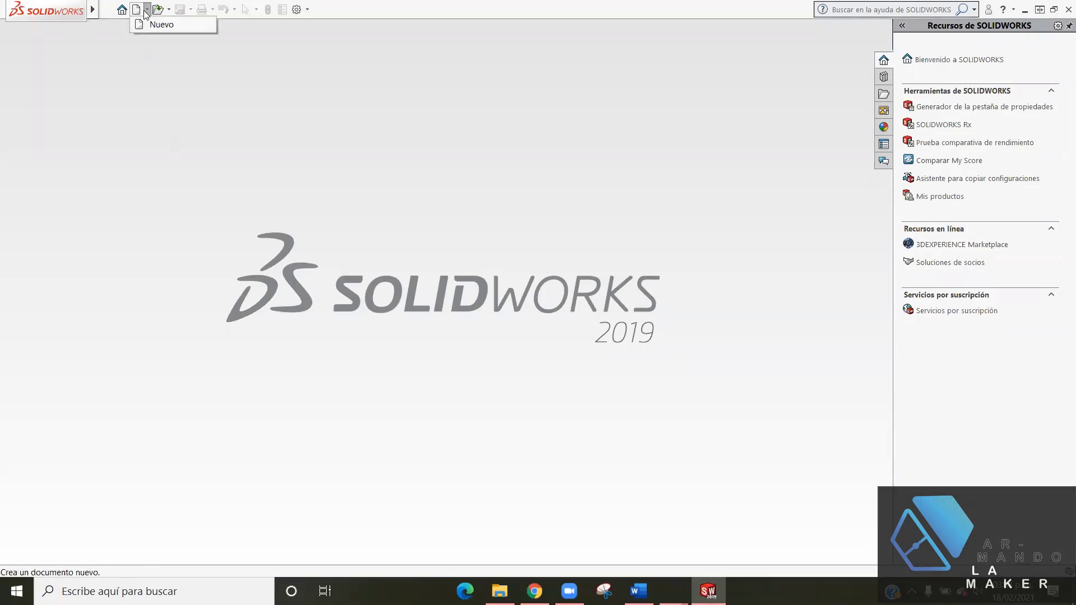
- Create a new Pieza part document, Pieza1, and view the reference drawing slide
{"action": "left_click", "coordinate": [148, 28]}
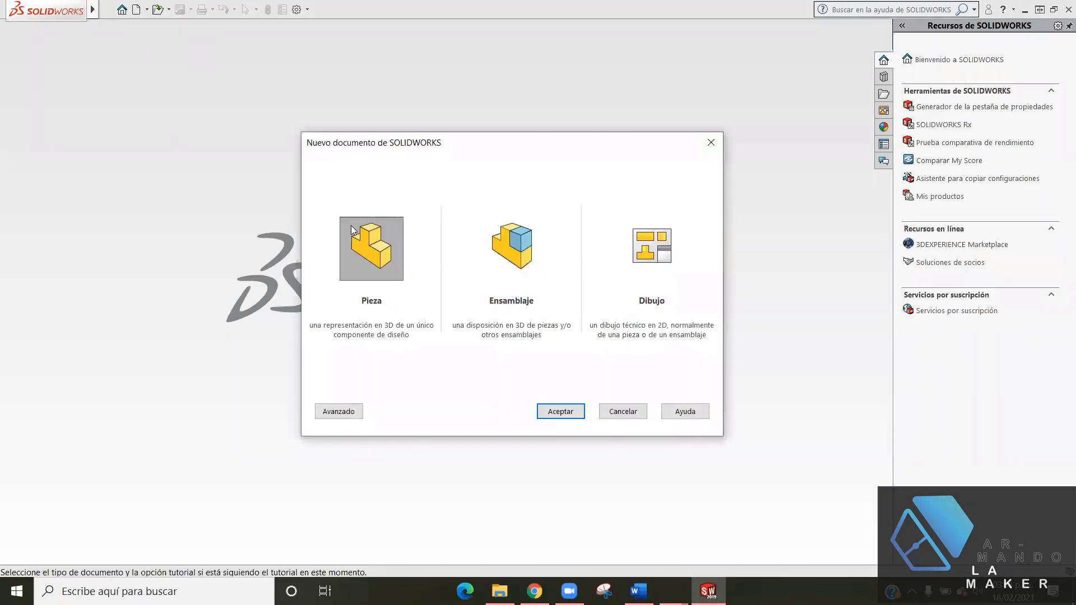
{"action": "left_click", "coordinate": [570, 415]}
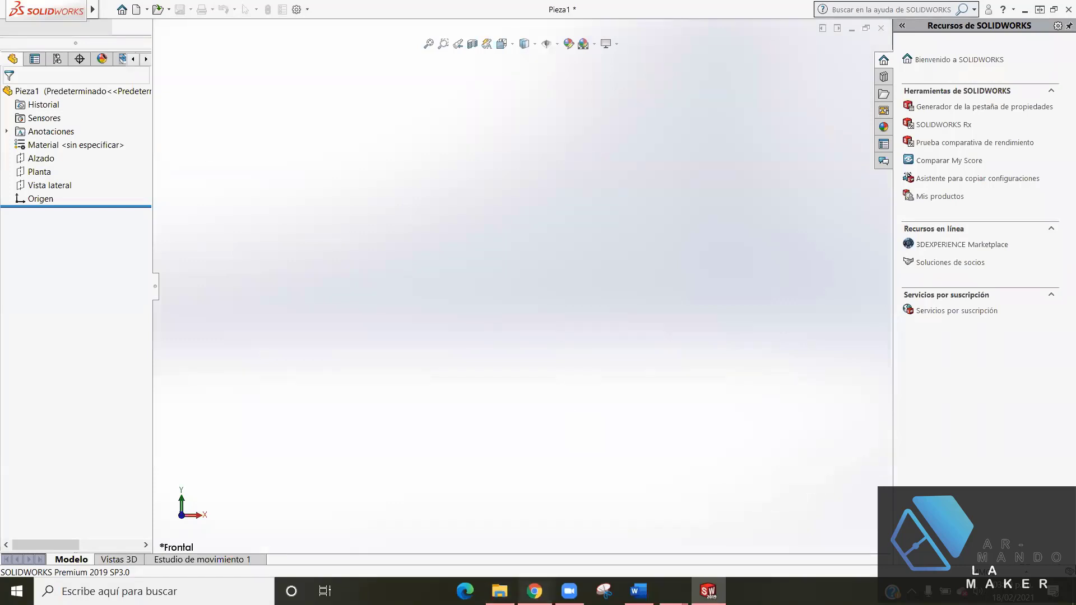
{"action": "left_click", "coordinate": [535, 590]}
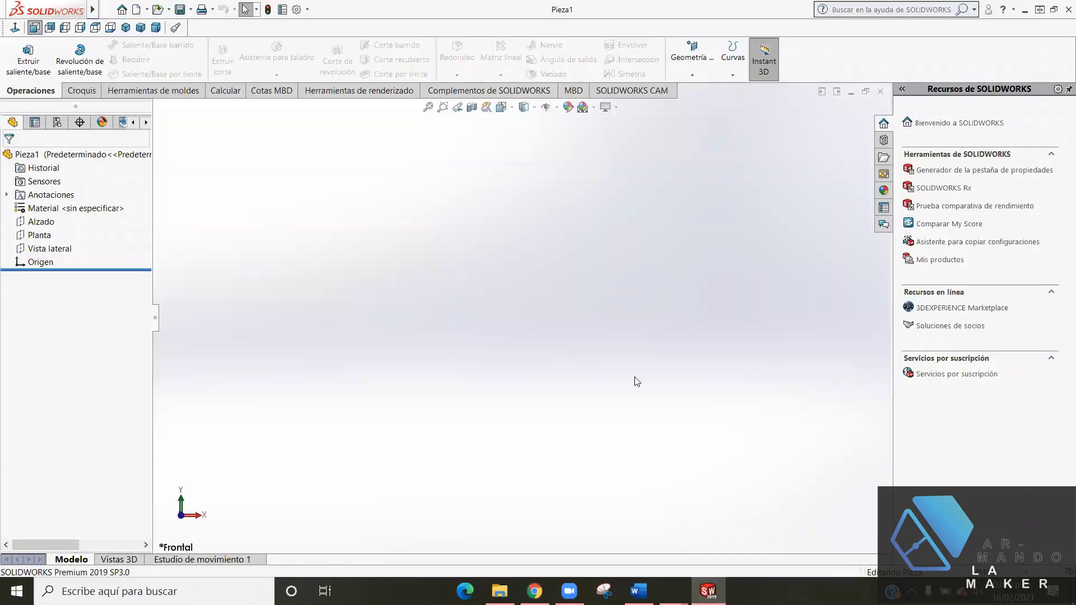
- Sketch a centre rectangle on the Planta plane, anchored at the origin
{"action": "left_click", "coordinate": [30, 238]}
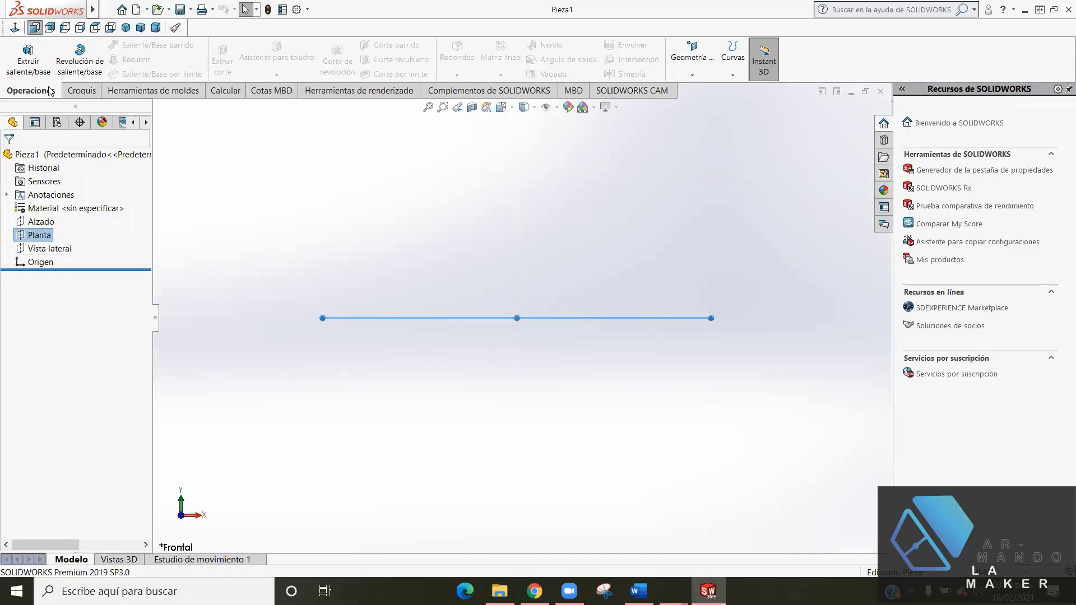
{"action": "left_click", "coordinate": [83, 91]}
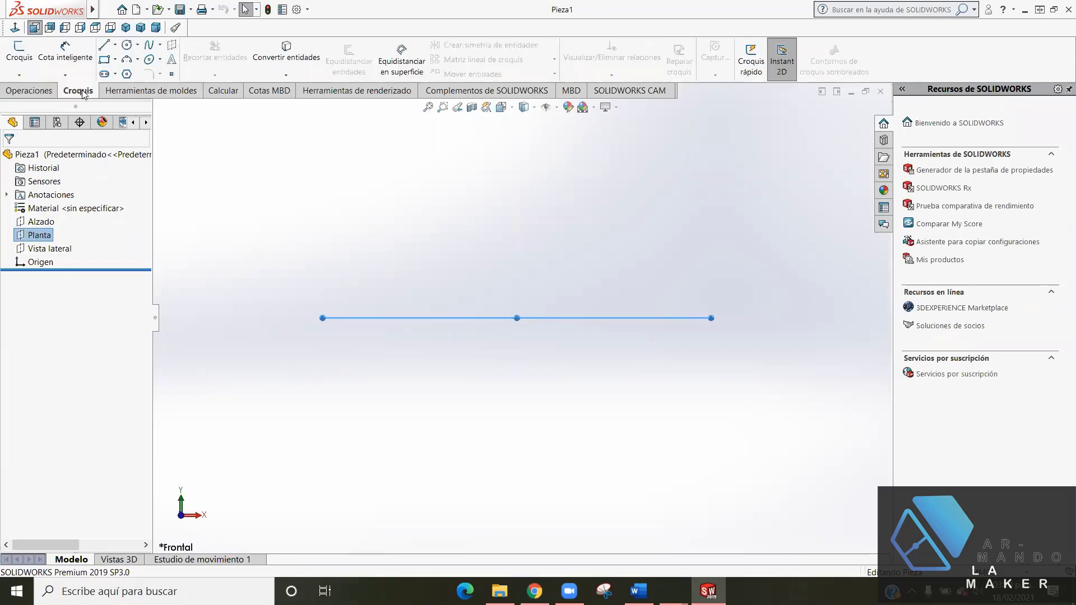
{"action": "left_click", "coordinate": [12, 52]}
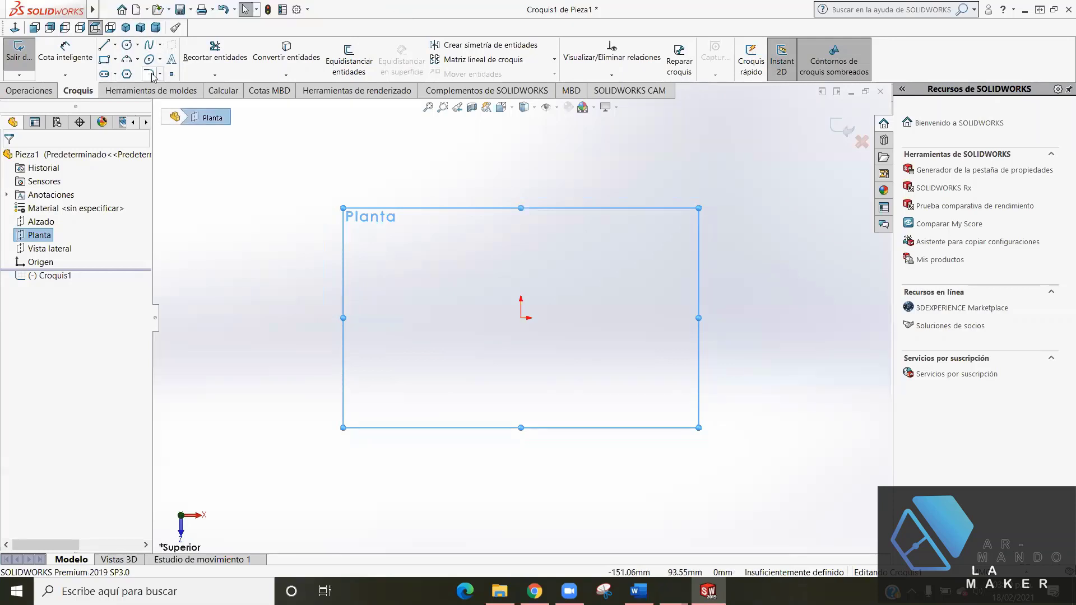
{"action": "left_click", "coordinate": [115, 60]}
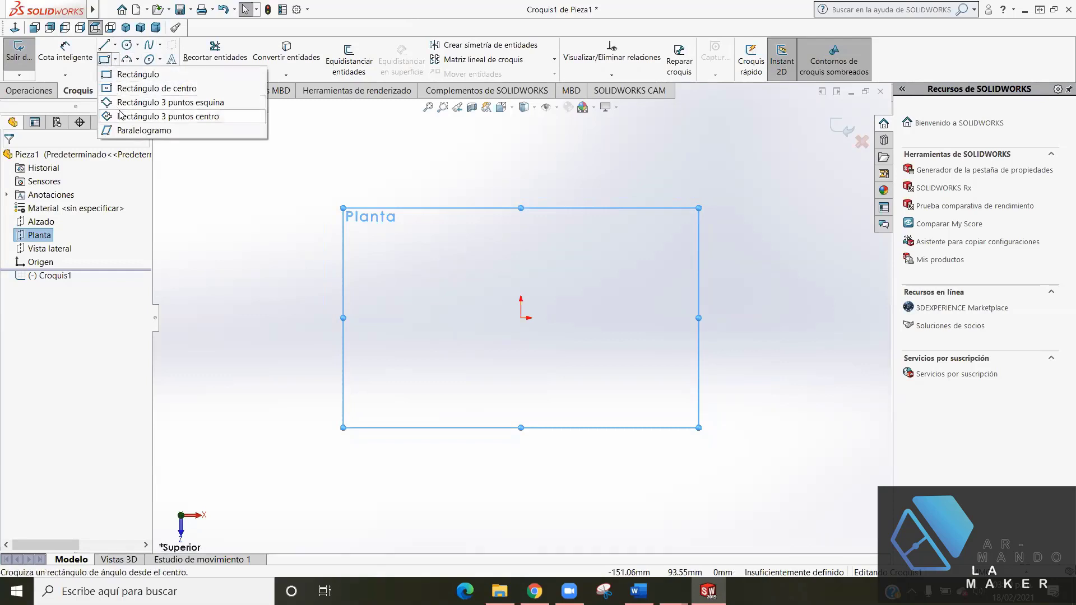
{"action": "left_click", "coordinate": [123, 90]}
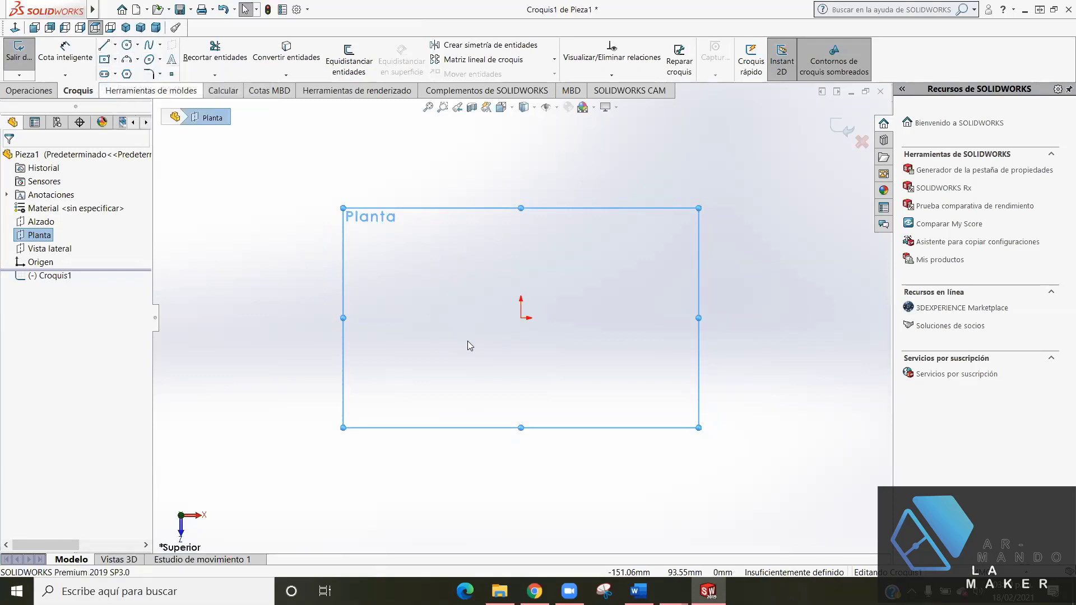
{"action": "left_click", "coordinate": [521, 318]}
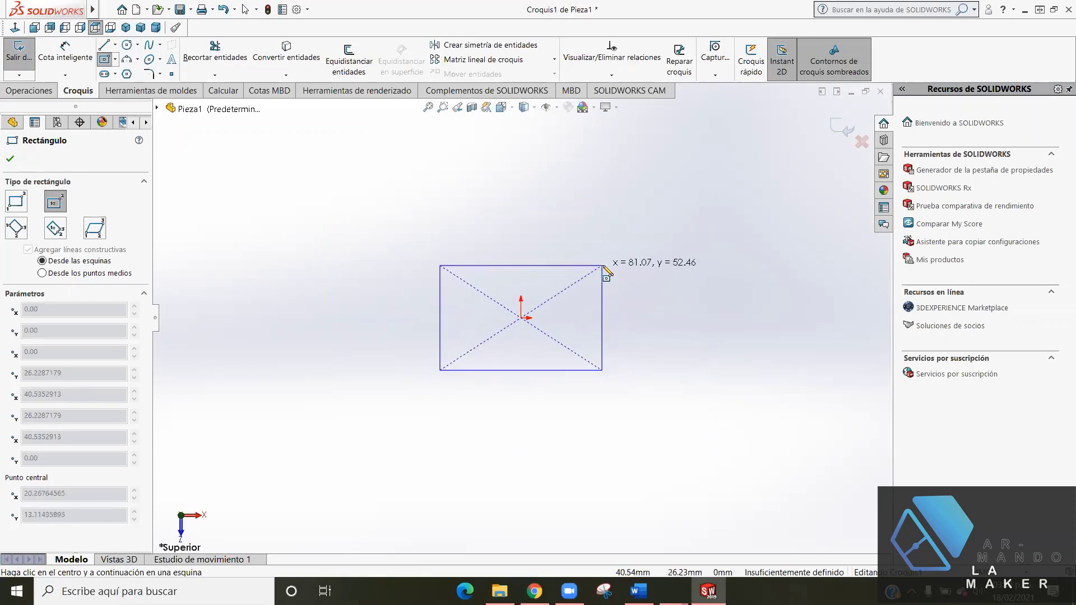
{"action": "left_click", "coordinate": [605, 266]}
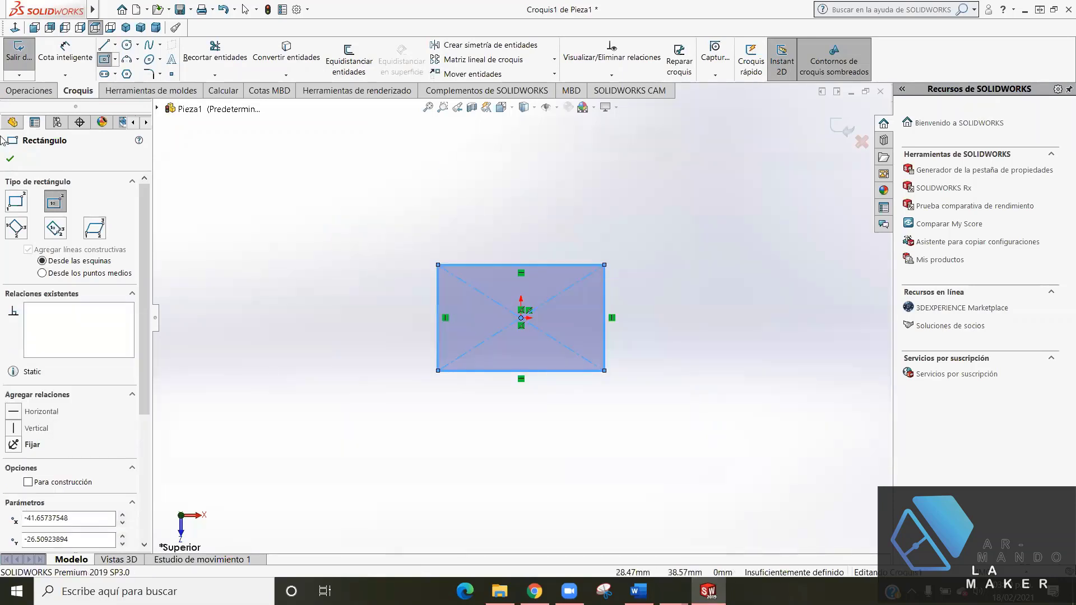
{"action": "left_click", "coordinate": [11, 159]}
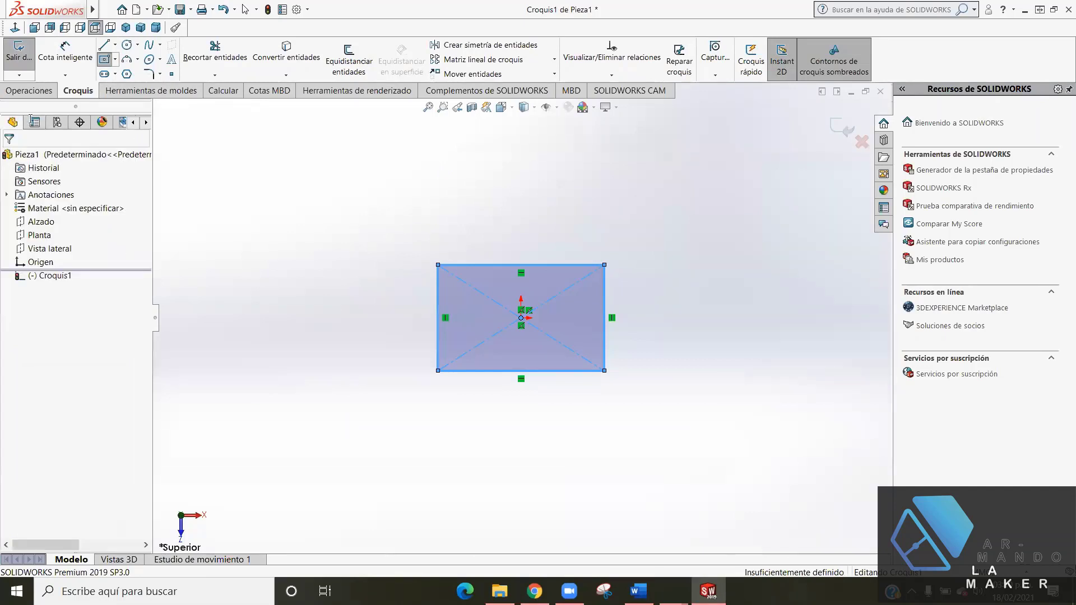
- Give the rectangle a 76 mm bottom-edge dimension and a 40 mm right-edge dimension
{"action": "left_click", "coordinate": [66, 65]}
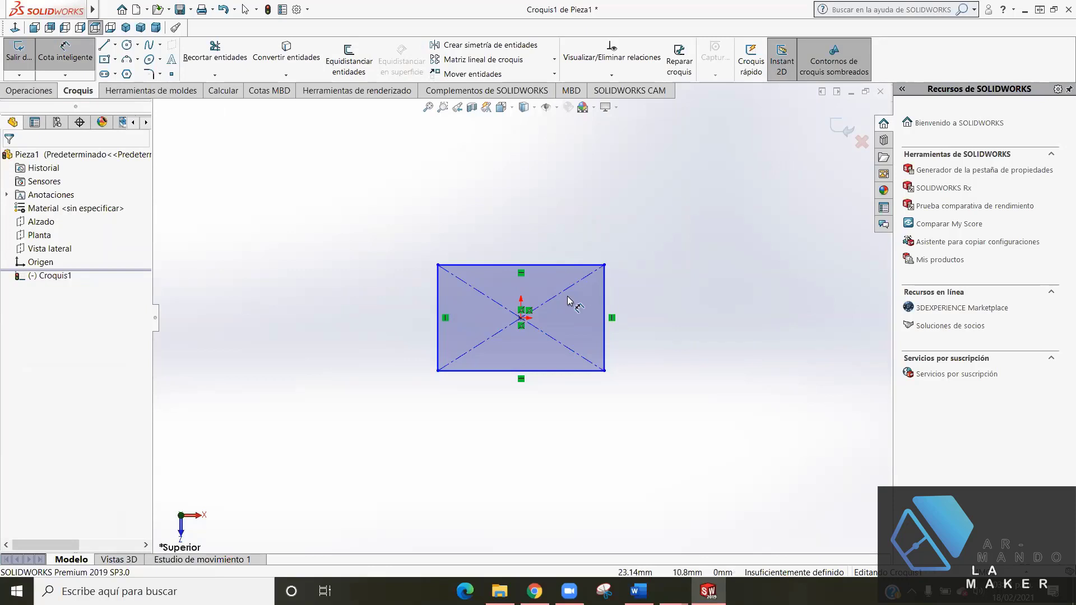
{"action": "left_click", "coordinate": [551, 371]}
{"action": "left_click", "coordinate": [535, 405]}
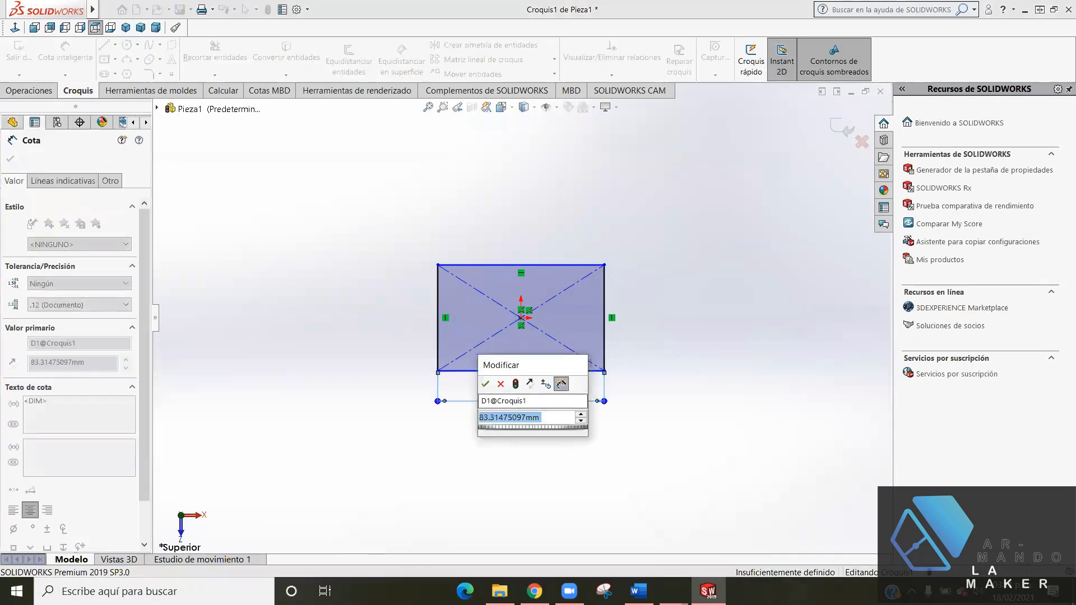
{"action": "type", "text": "76"}
{"action": "key", "text": "Return"}
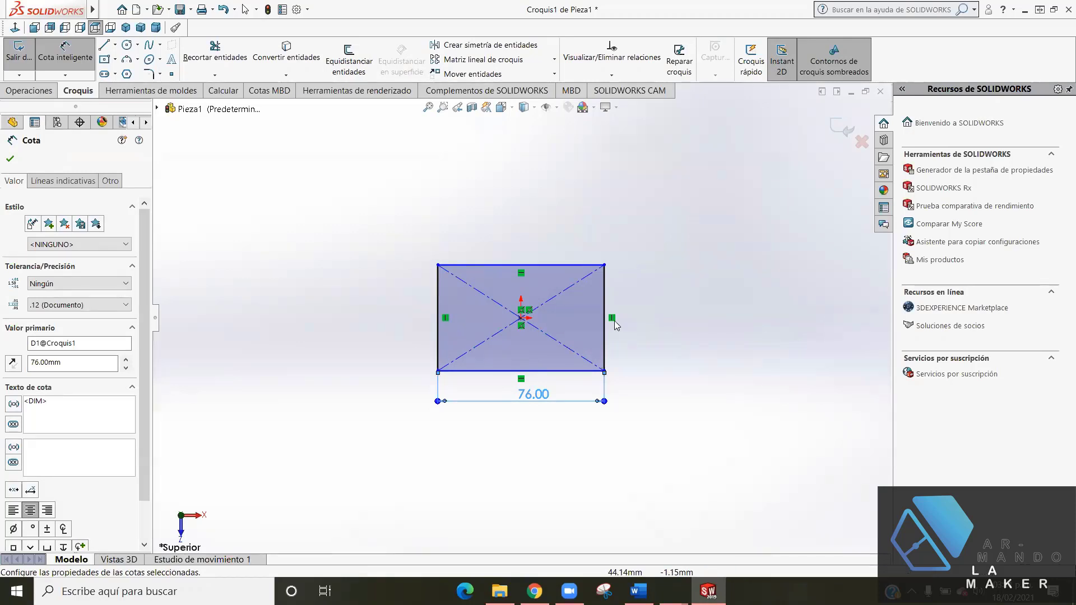
{"action": "left_click", "coordinate": [605, 330]}
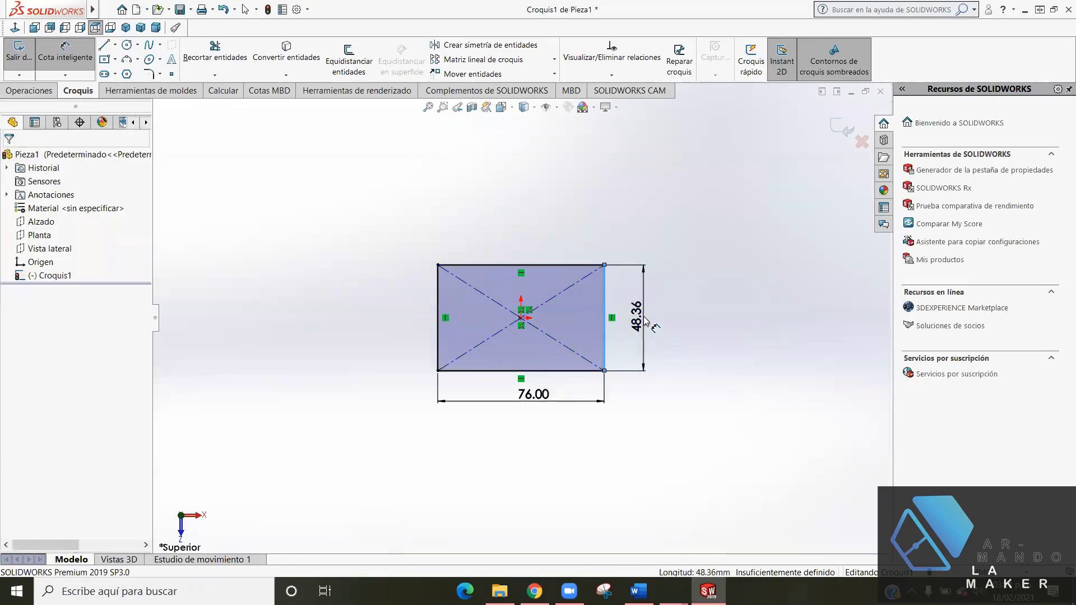
{"action": "left_click", "coordinate": [645, 321]}
{"action": "type", "text": "40"}
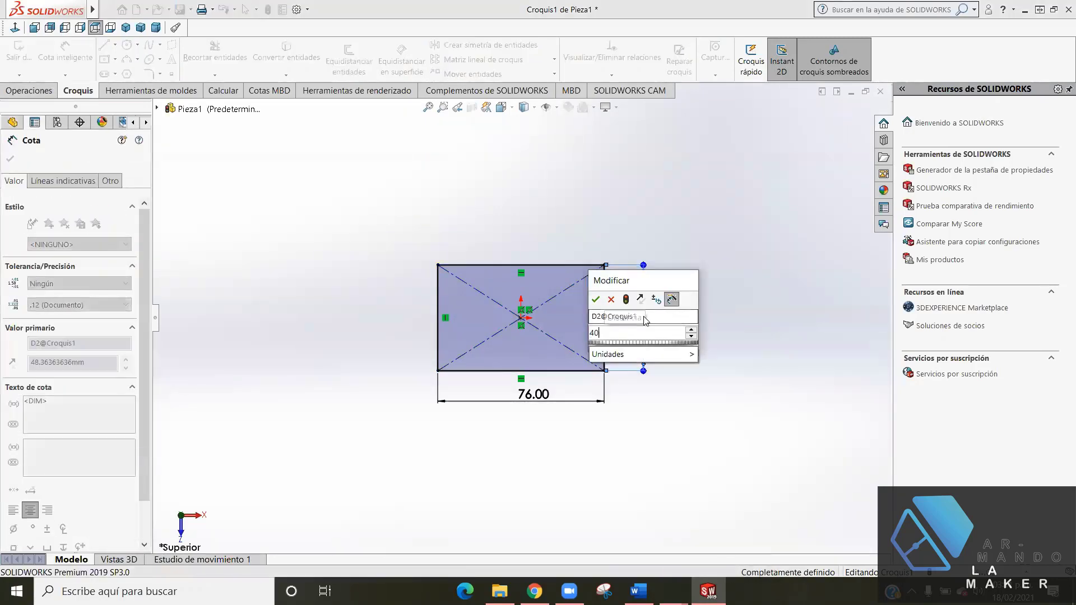
{"action": "left_click", "coordinate": [595, 299]}
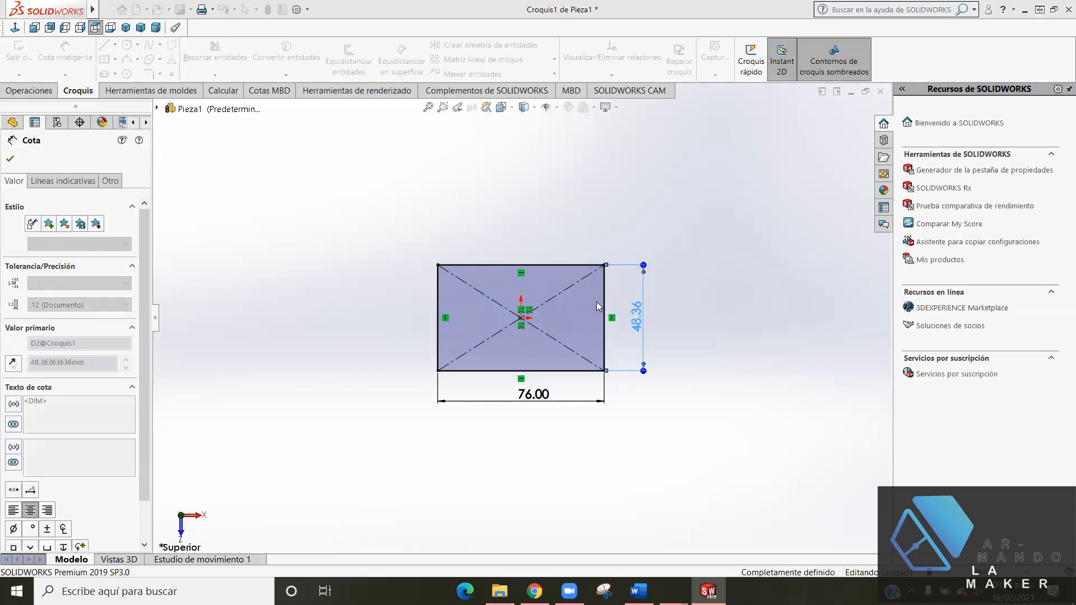
{"action": "left_click", "coordinate": [10, 161]}
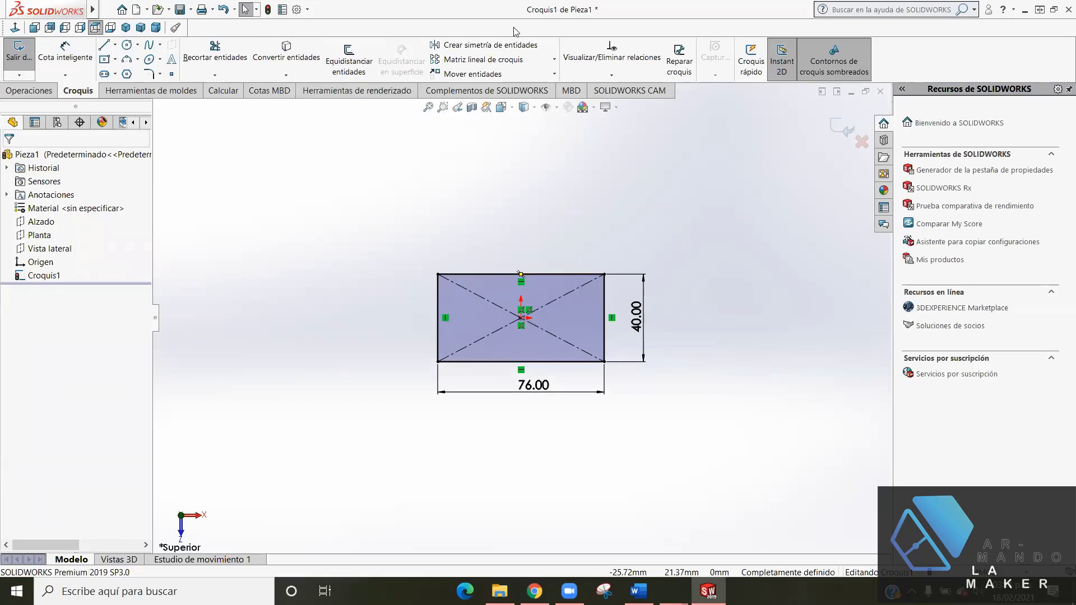
- Extrude Croquis1 6 mm into the Saliente-Extruir1 base plate, viewed isometric
{"action": "left_click", "coordinate": [831, 126]}
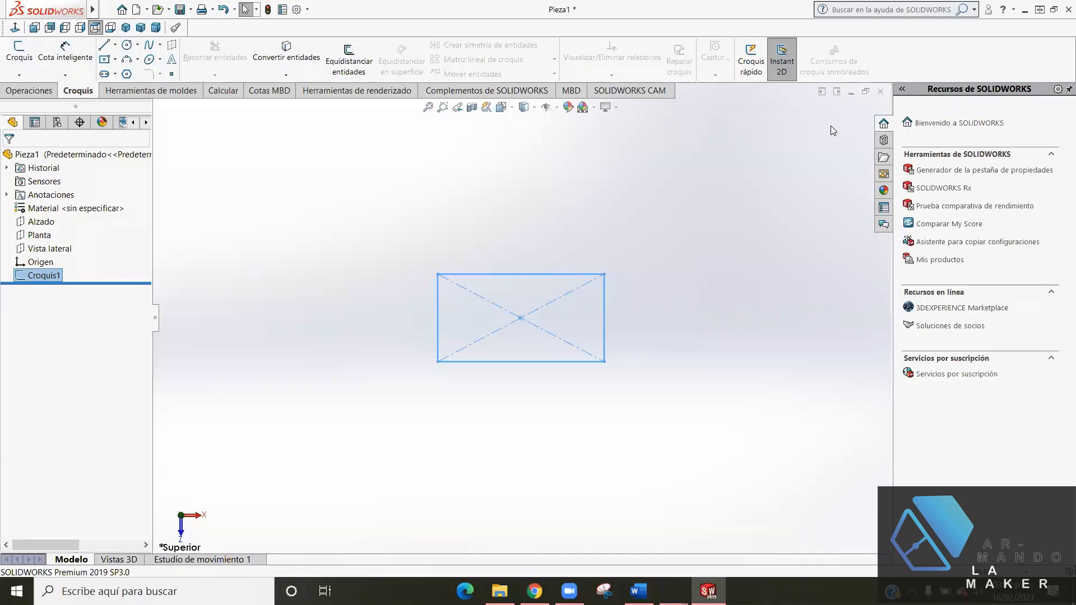
{"action": "key", "text": "ctrl+7"}
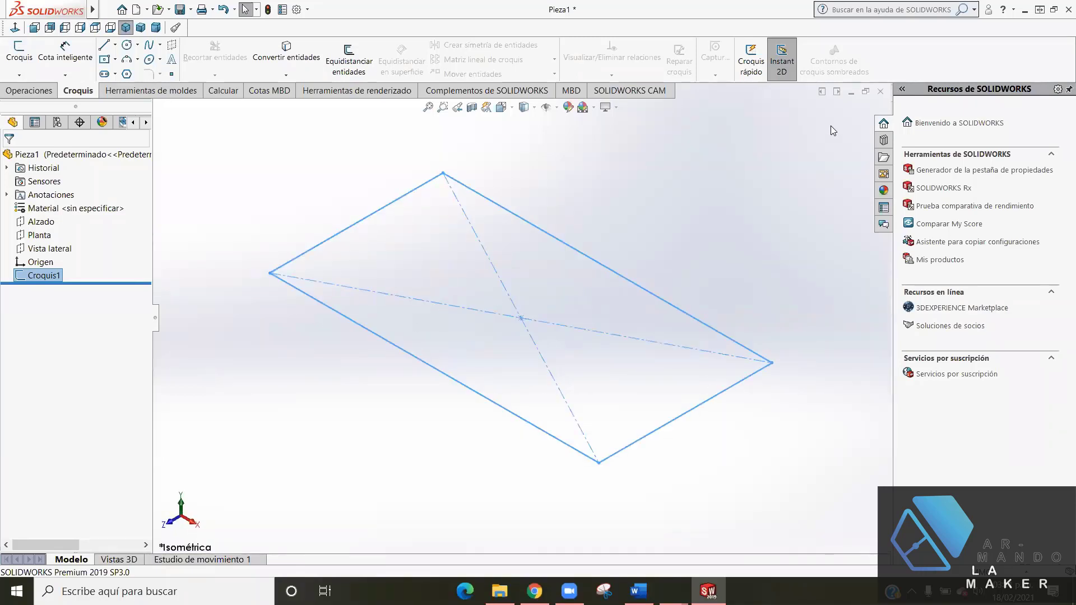
{"action": "left_click", "coordinate": [29, 91]}
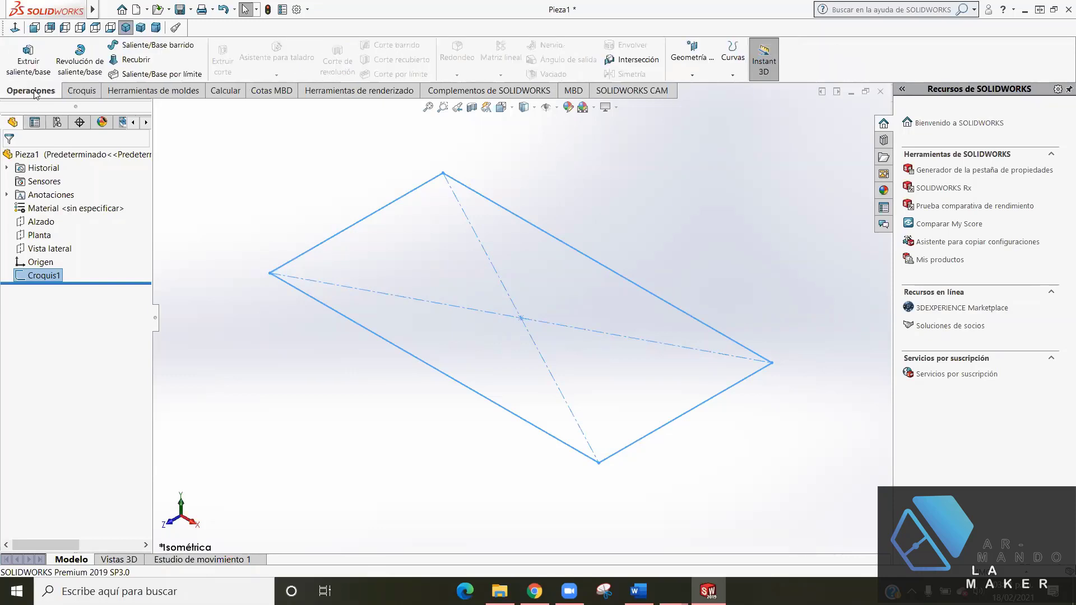
{"action": "left_click", "coordinate": [29, 61]}
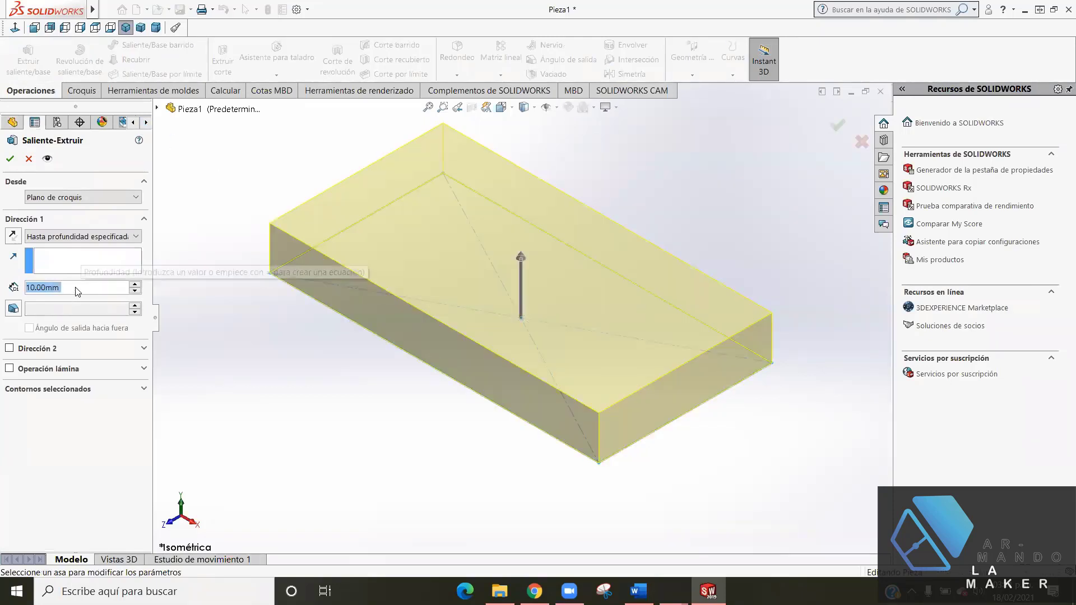
{"action": "type", "text": "6"}
{"action": "key", "text": "Return"}
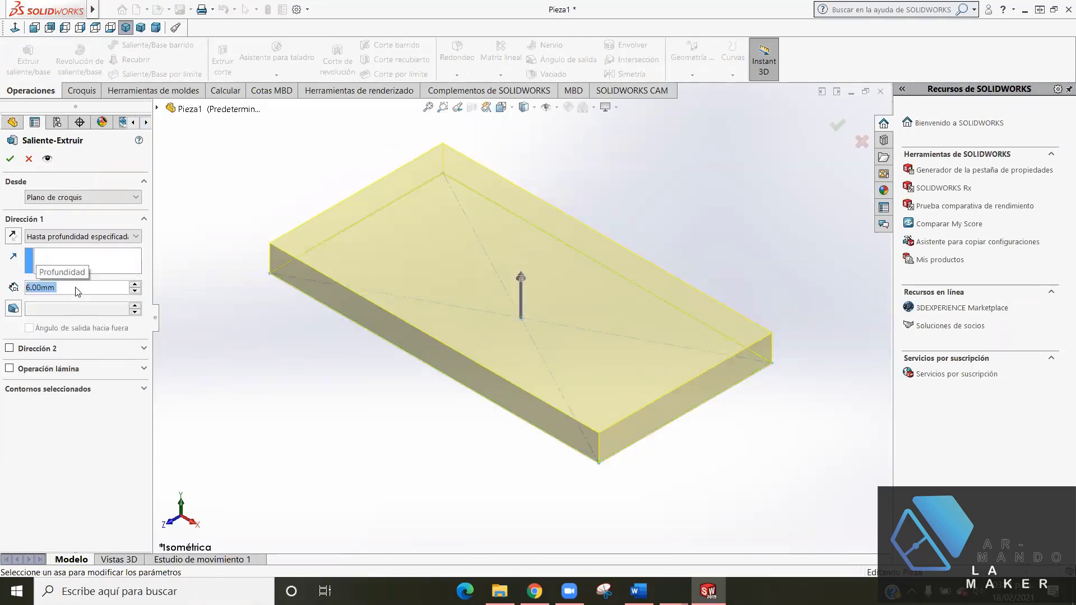
{"action": "left_click", "coordinate": [10, 159]}
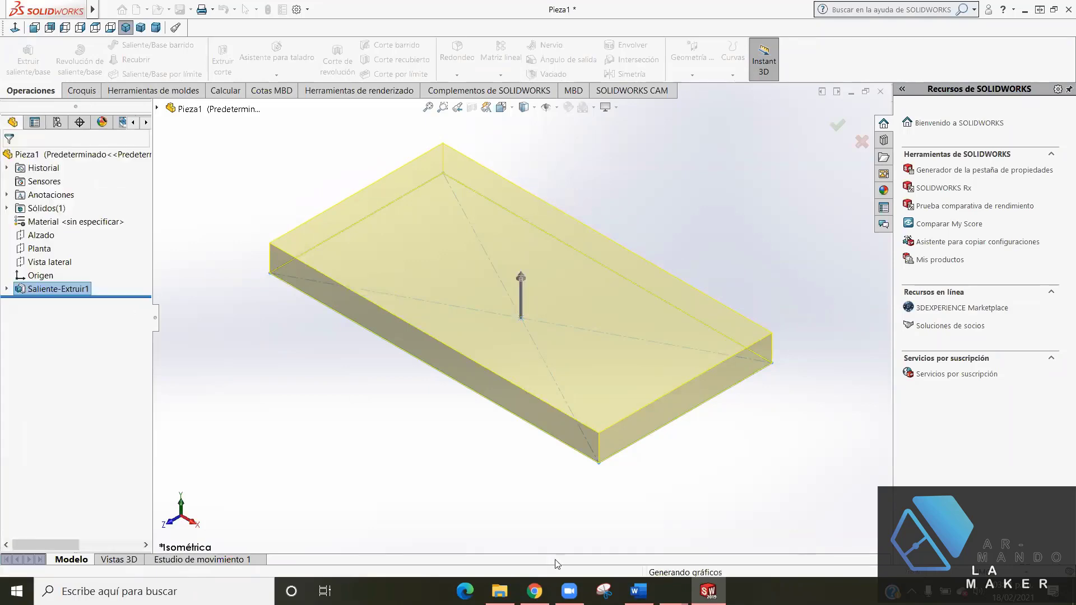
- Check the reference drawing slide, then return to the SOLIDWORKS base plate part
{"action": "key", "text": "alt+Tab"}
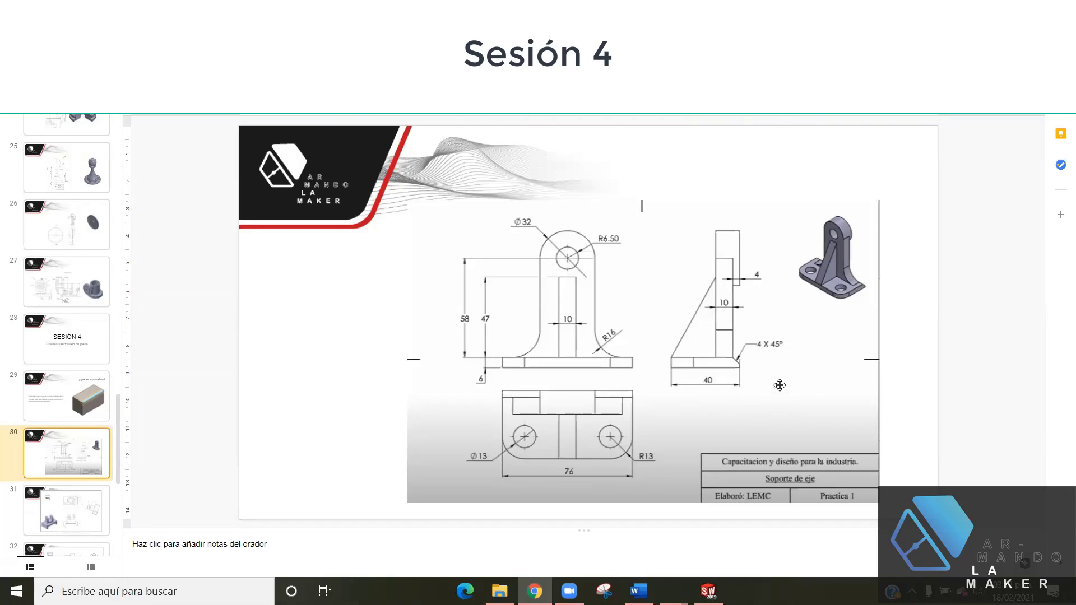
{"action": "left_click", "coordinate": [708, 591]}
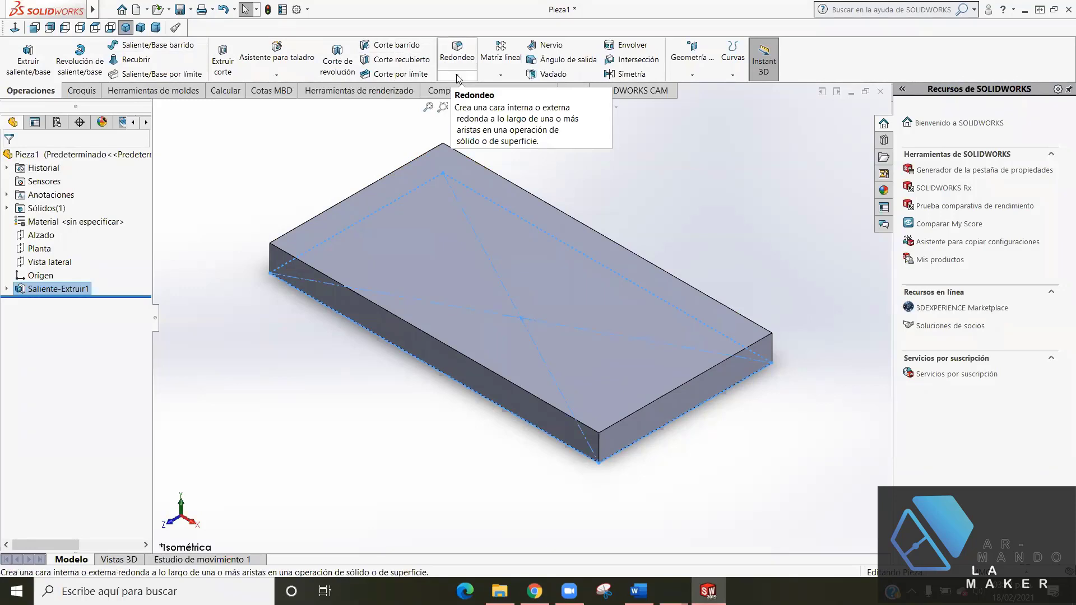
- Start a Chaflán feature from the Redondeo dropdown
{"action": "left_click", "coordinate": [457, 76]}
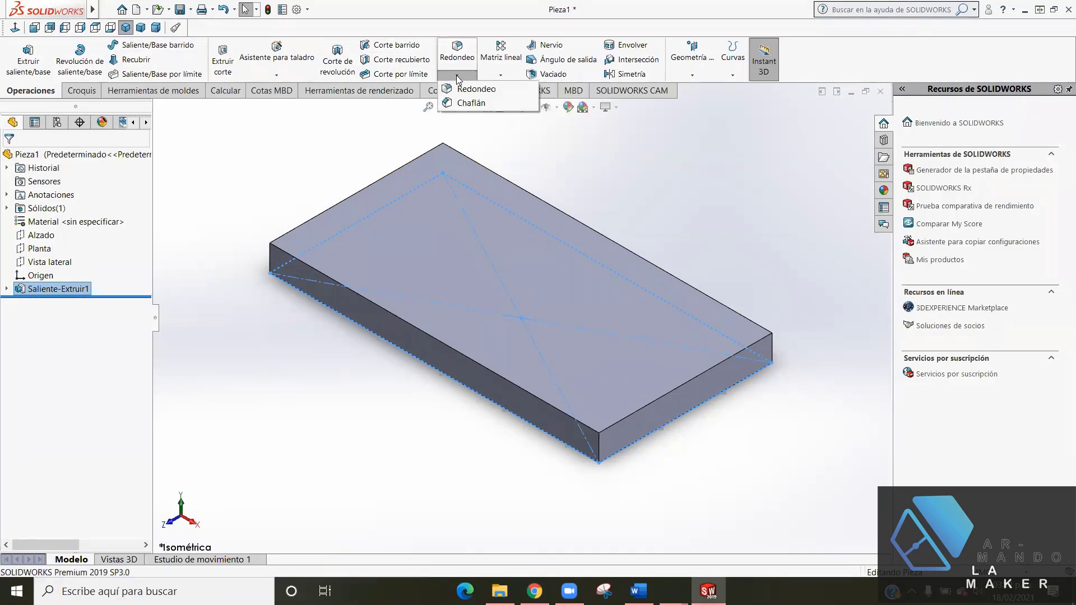
{"action": "left_click", "coordinate": [478, 104]}
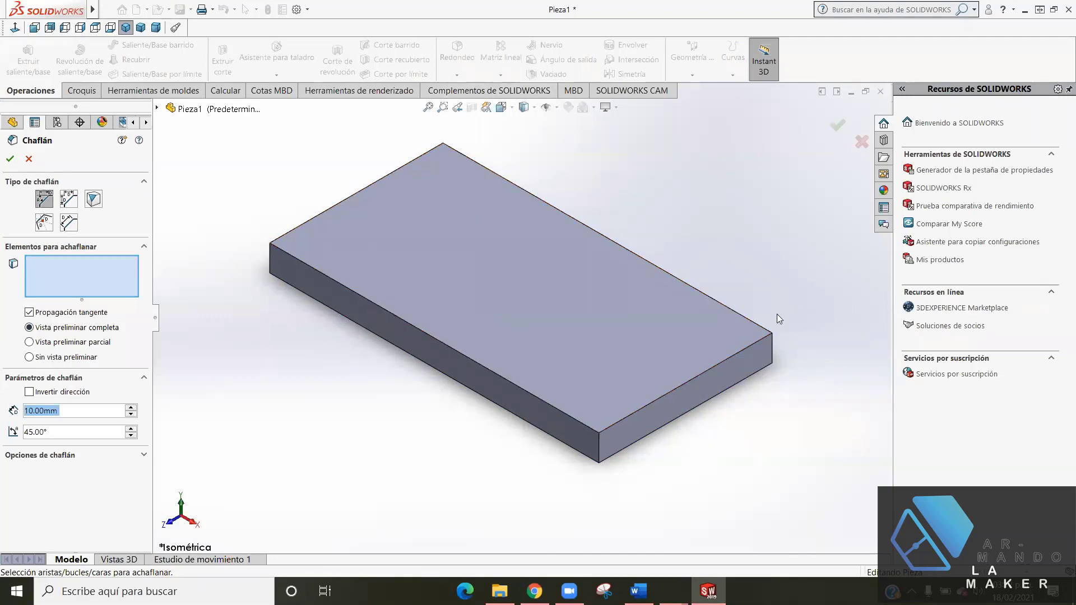
- Select the plate's short top end edge as Arista<1> for a 10 mm × 45° chamfer
{"action": "mouse_move", "coordinate": [778, 323]}
{"action": "middle_mouse_down"}
{"action": "mouse_move", "coordinate": [717, 382]}
{"action": "mouse_move", "coordinate": [713, 288]}
{"action": "middle_mouse_up"}
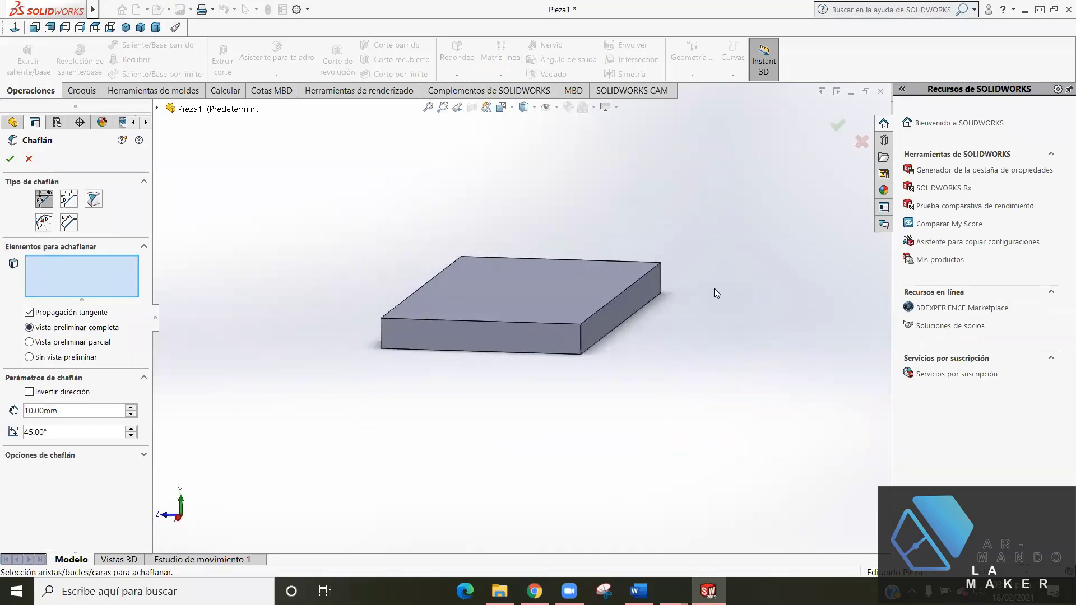
{"action": "left_click", "coordinate": [592, 320]}
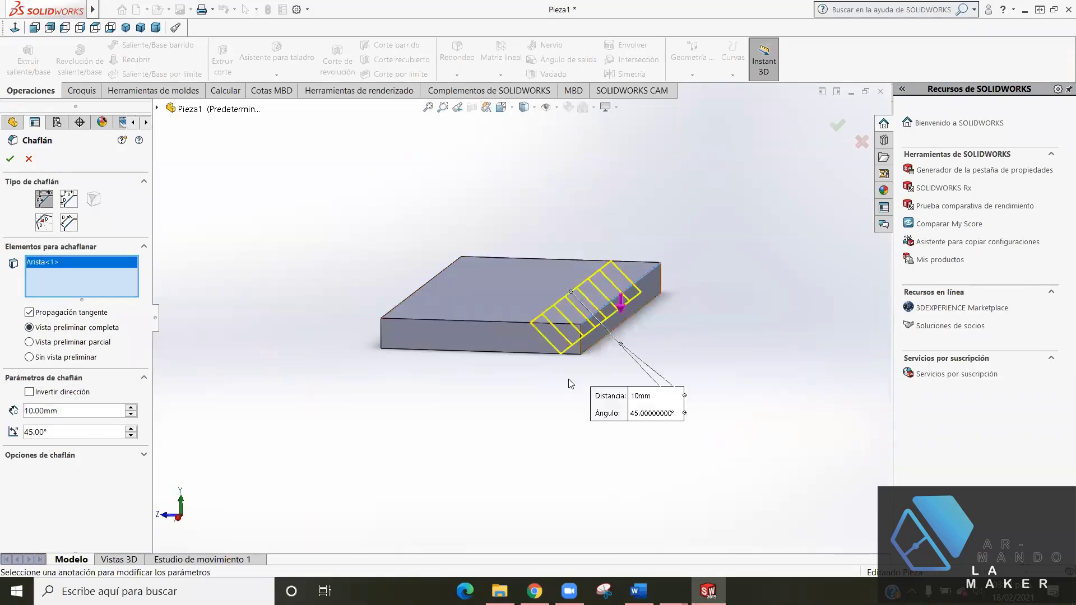
{"action": "middle_click_drag", "start_coordinate": [599, 334], "coordinate": [567, 364]}
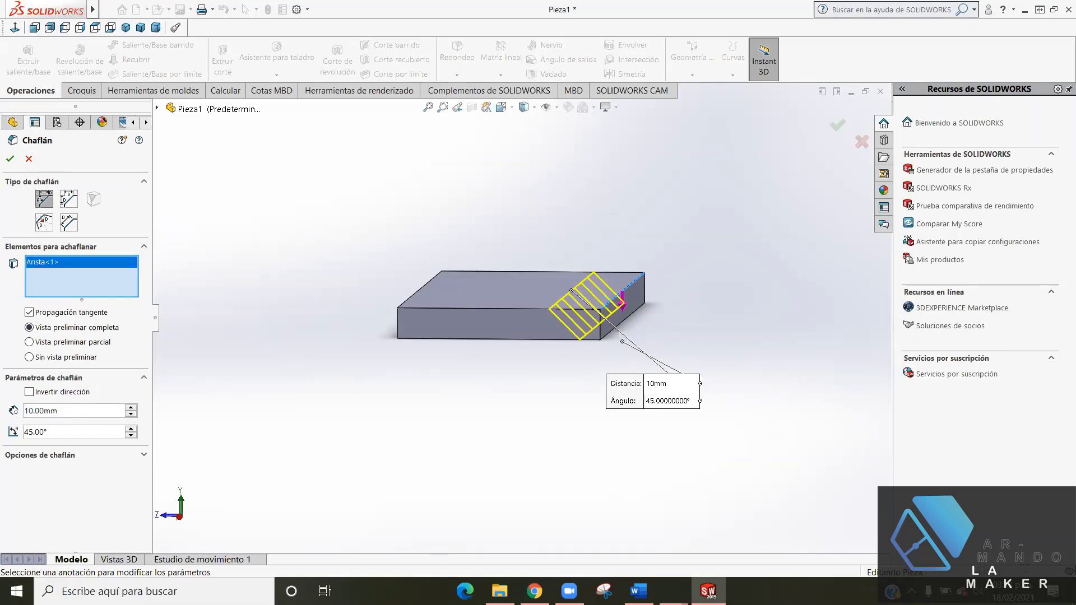
- Set the chamfer distance to 4 mm, matching the drawing's 4 X 45° callout
{"action": "left_click", "coordinate": [534, 590]}
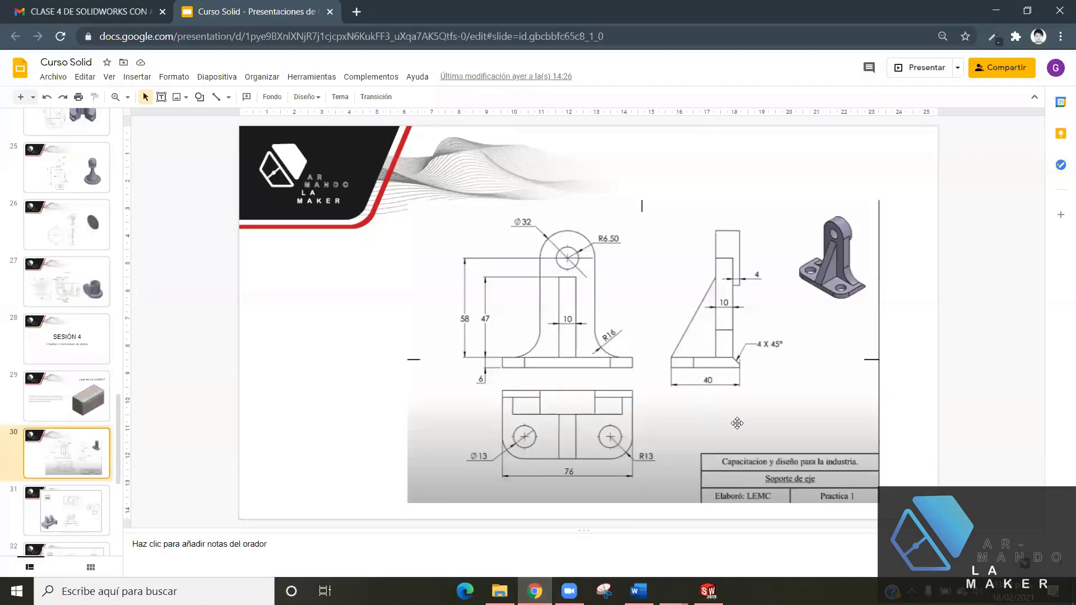
{"action": "left_click", "coordinate": [708, 590]}
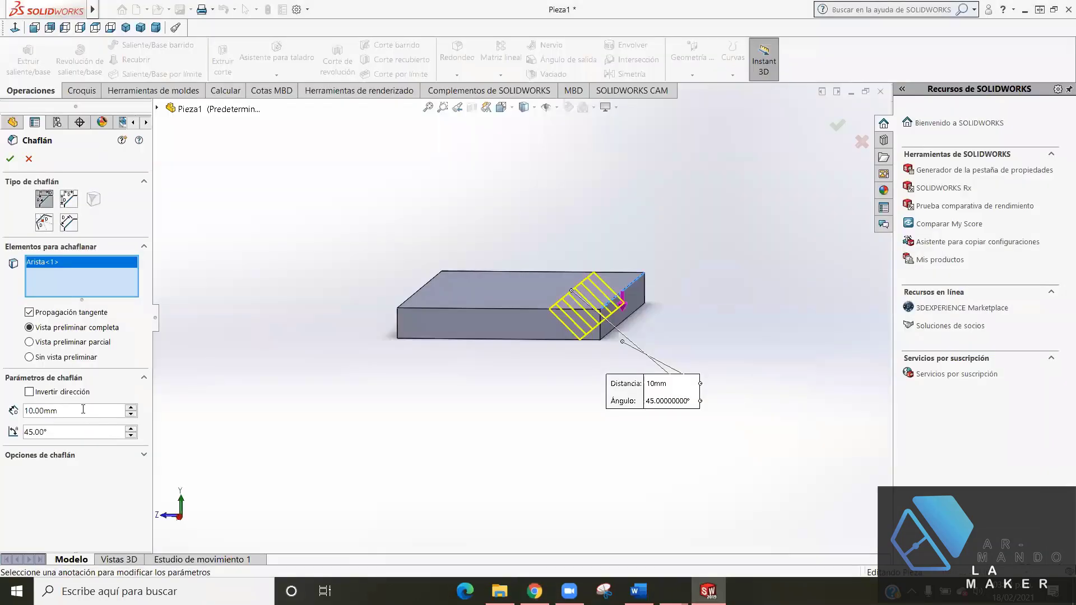
{"action": "left_click_drag", "start_coordinate": [25, 411], "coordinate": [23, 414]}
{"action": "type", "text": "4"}
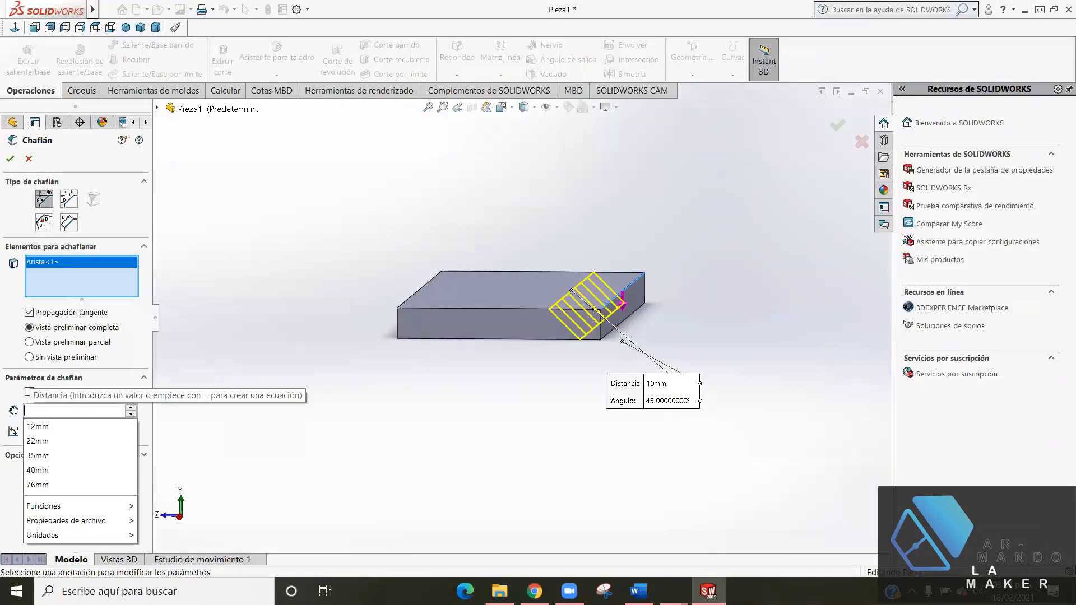
{"action": "key", "text": "Return"}
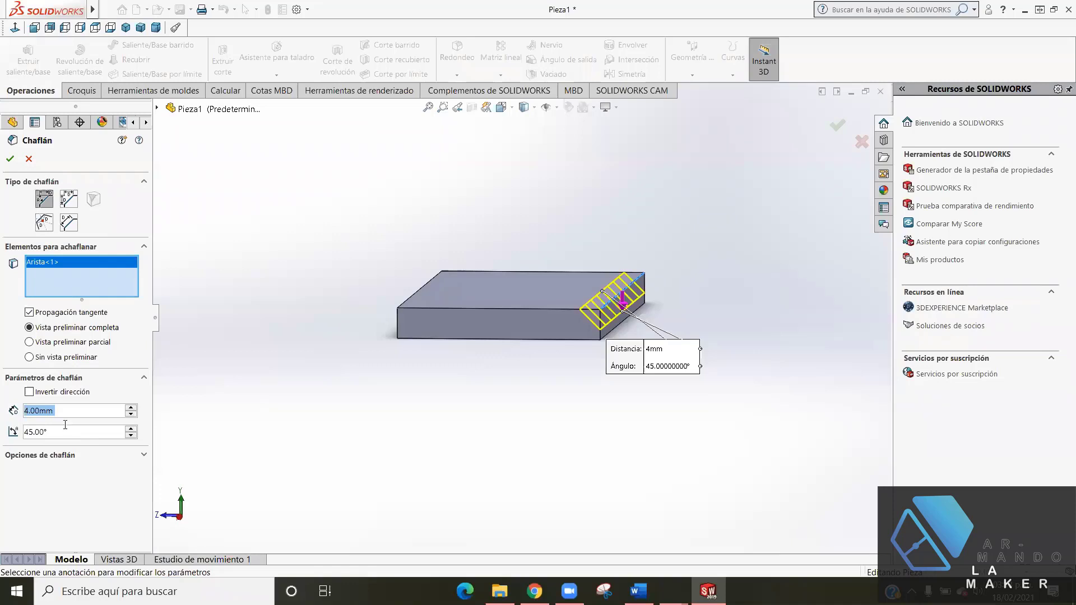
{"action": "mouse_move", "coordinate": [563, 385]}
{"action": "middle_mouse_down"}
{"action": "mouse_move", "coordinate": [562, 370]}
{"action": "mouse_move", "coordinate": [577, 365]}
{"action": "middle_mouse_up"}
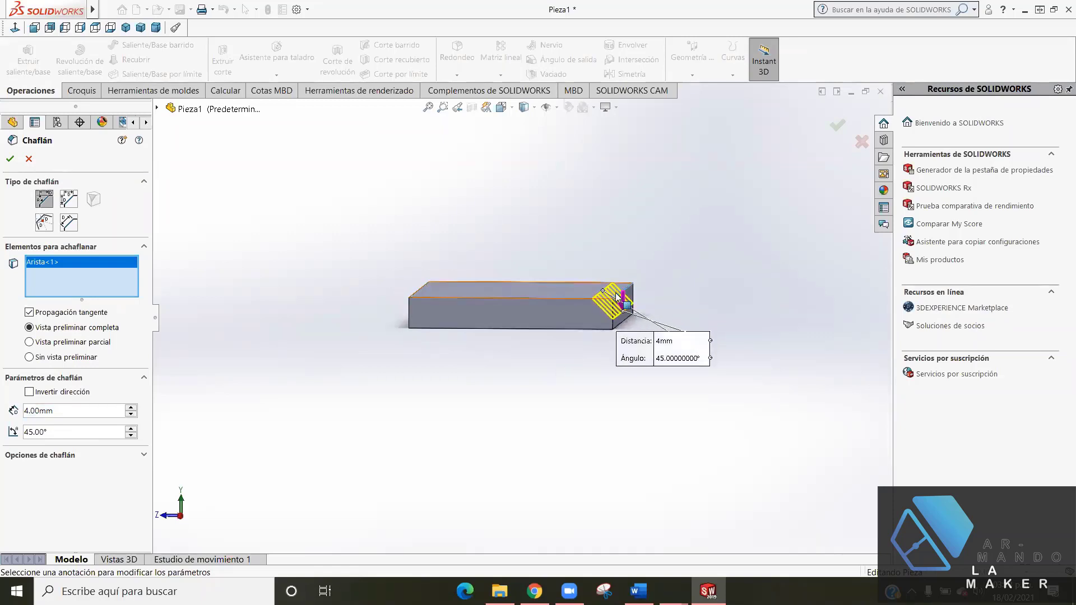
{"action": "scroll", "coordinate": [579, 365], "scroll_direction": "down", "scroll_amount": 3}
{"action": "scroll", "coordinate": [579, 365], "scroll_direction": "down", "scroll_amount": 3}
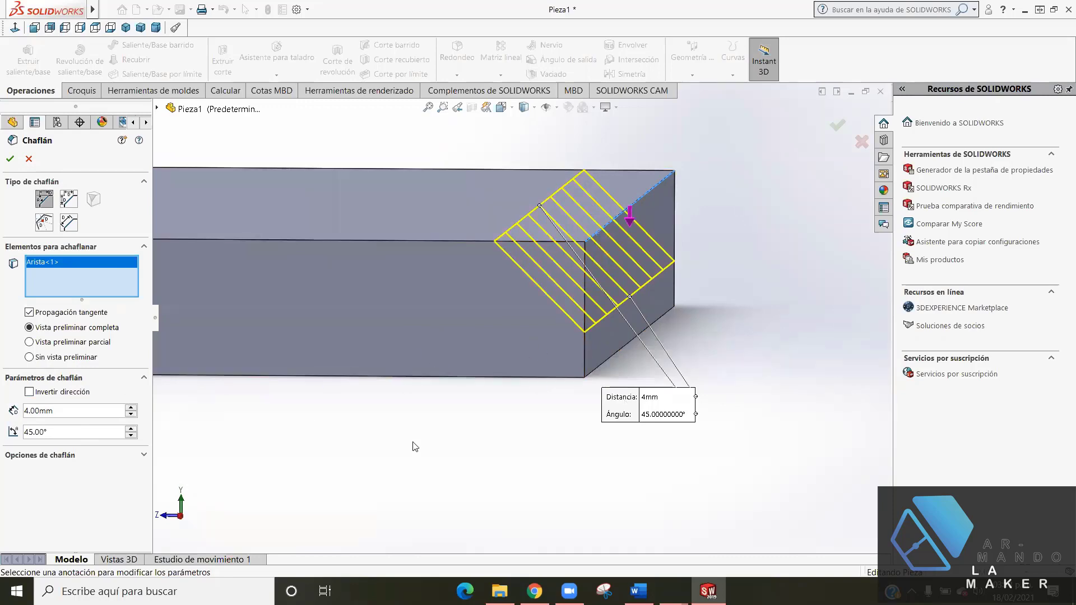
- Try the symmetric distance-distance chamfer type, then revert to distance-angle at 45°
{"action": "mouse_move", "coordinate": [415, 439]}
{"action": "middle_mouse_down"}
{"action": "mouse_move", "coordinate": [451, 435]}
{"action": "mouse_move", "coordinate": [425, 447]}
{"action": "mouse_move", "coordinate": [397, 439]}
{"action": "mouse_move", "coordinate": [413, 437]}
{"action": "mouse_move", "coordinate": [479, 359]}
{"action": "middle_mouse_up"}
{"action": "scroll", "coordinate": [480, 354], "scroll_direction": "up", "scroll_amount": 3}
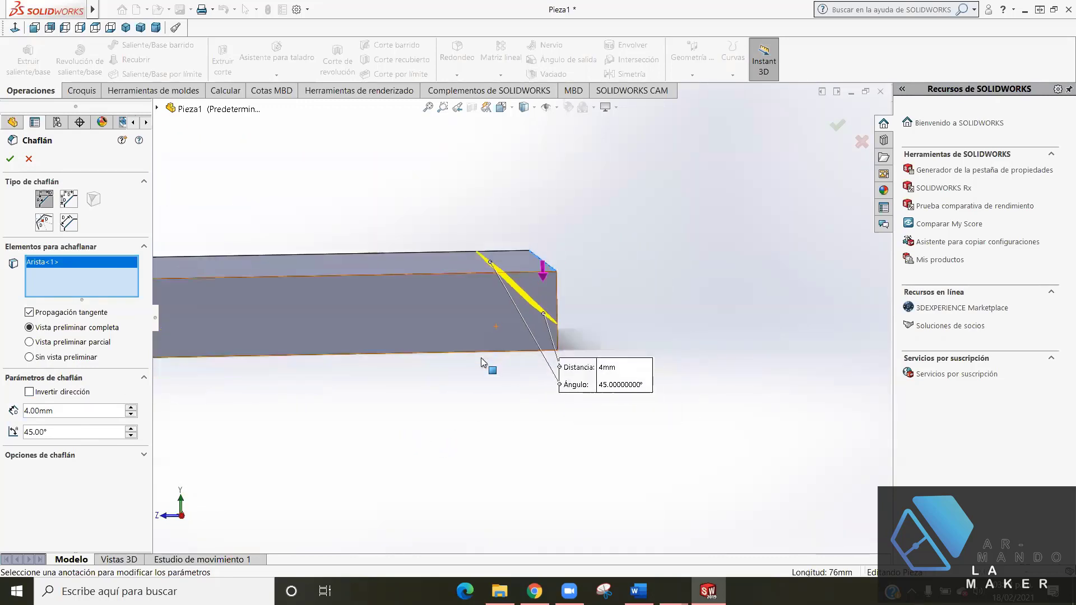
{"action": "scroll", "coordinate": [482, 358], "scroll_direction": "up", "scroll_amount": 3}
{"action": "scroll", "coordinate": [483, 360], "scroll_direction": "up", "scroll_amount": 2}
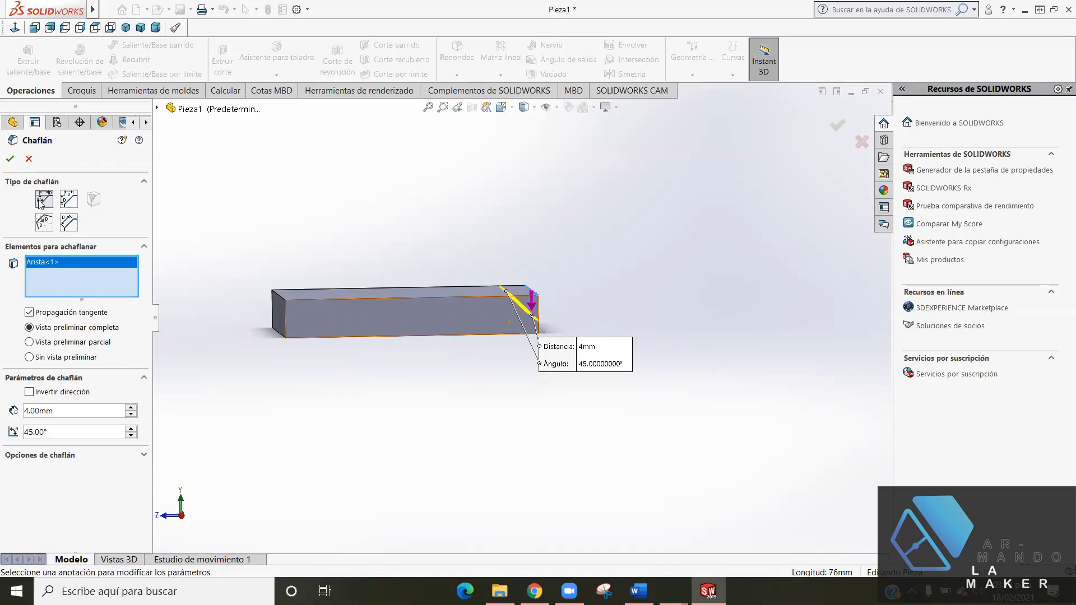
{"action": "left_click", "coordinate": [70, 200]}
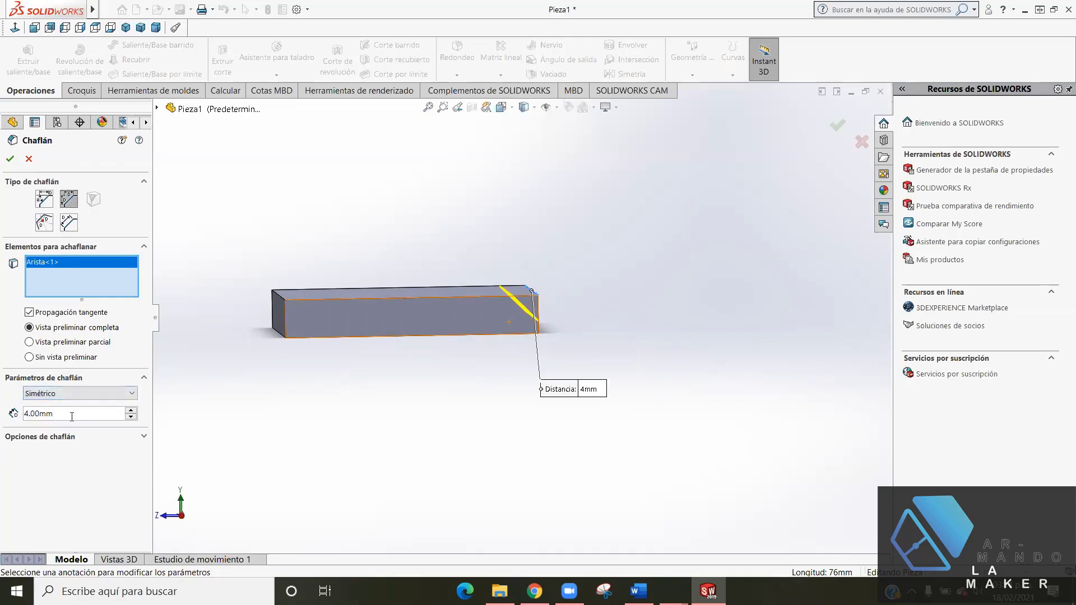
{"action": "left_click", "coordinate": [88, 397]}
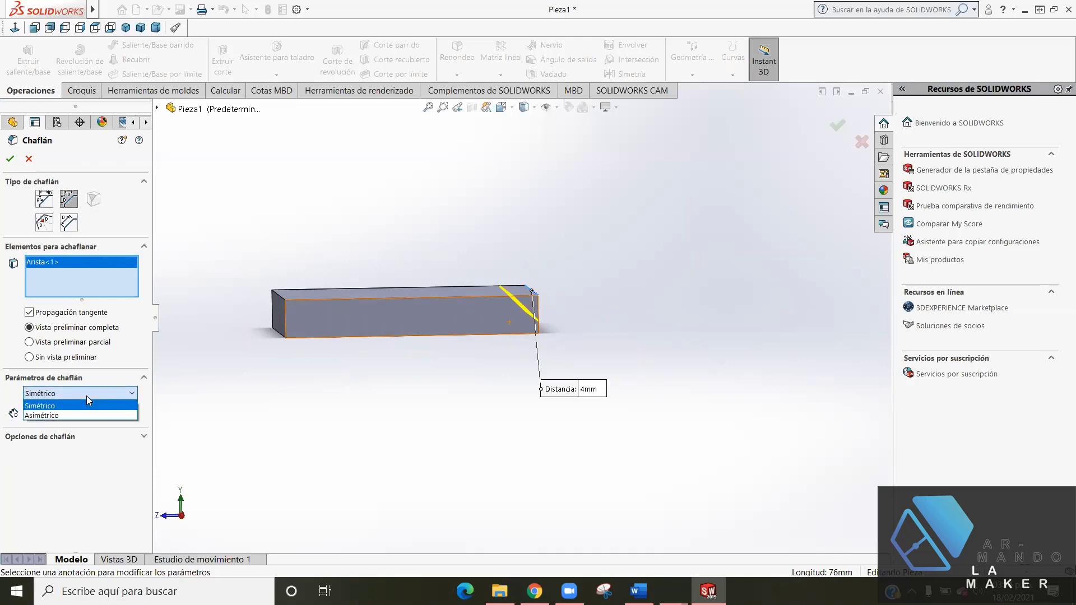
{"action": "left_click", "coordinate": [87, 396]}
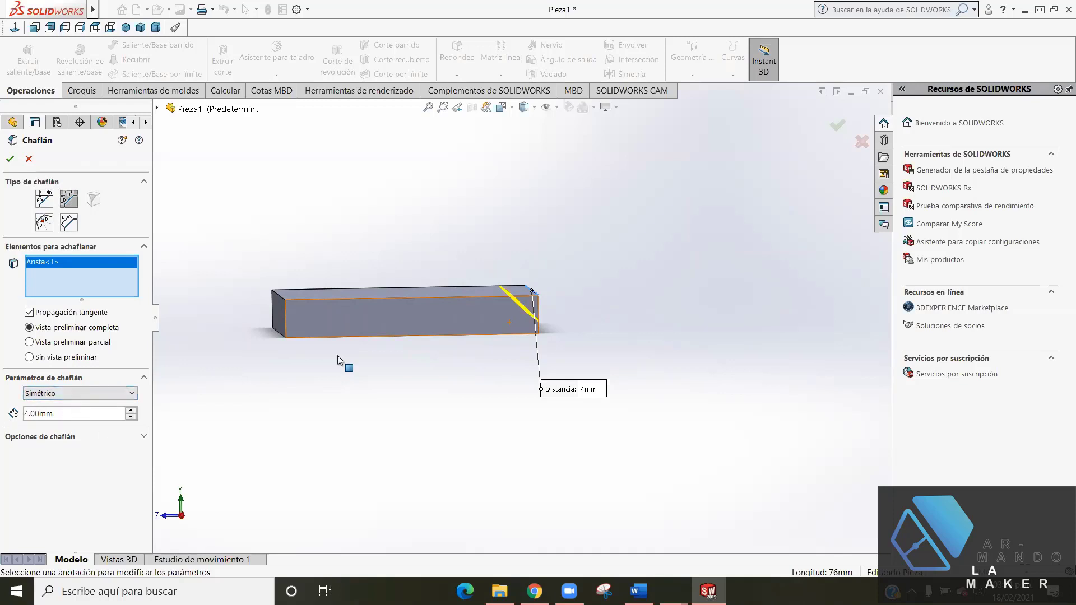
{"action": "left_click", "coordinate": [77, 393]}
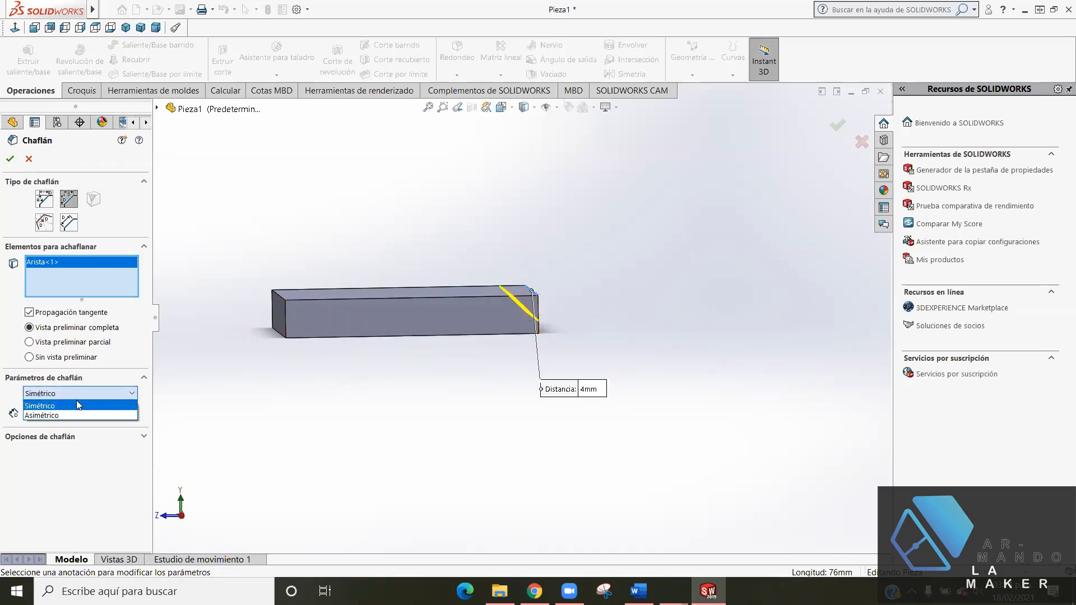
{"action": "left_click", "coordinate": [105, 161]}
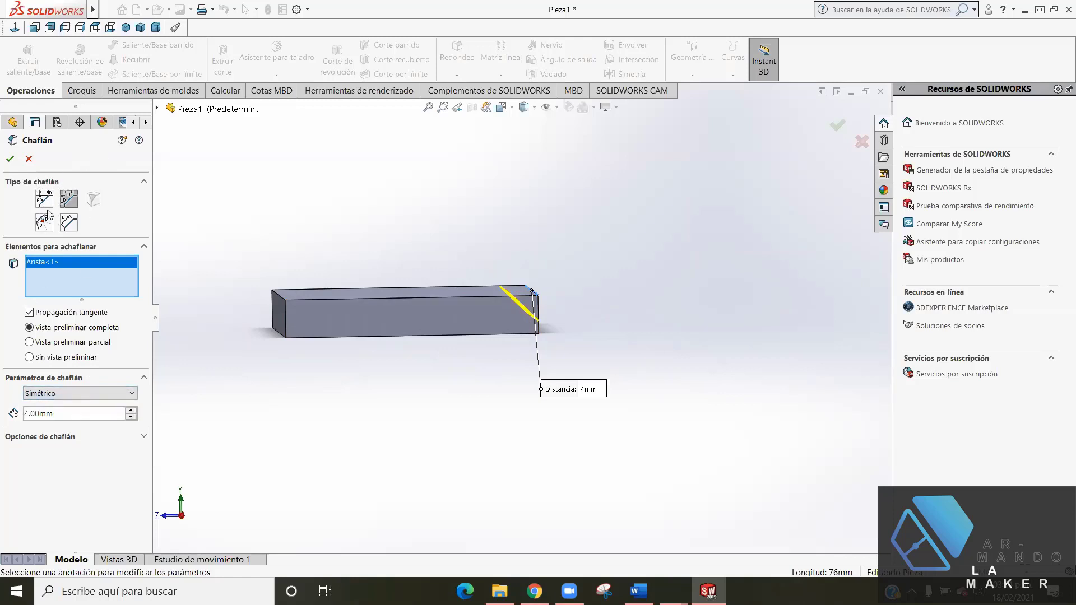
{"action": "left_click", "coordinate": [43, 200]}
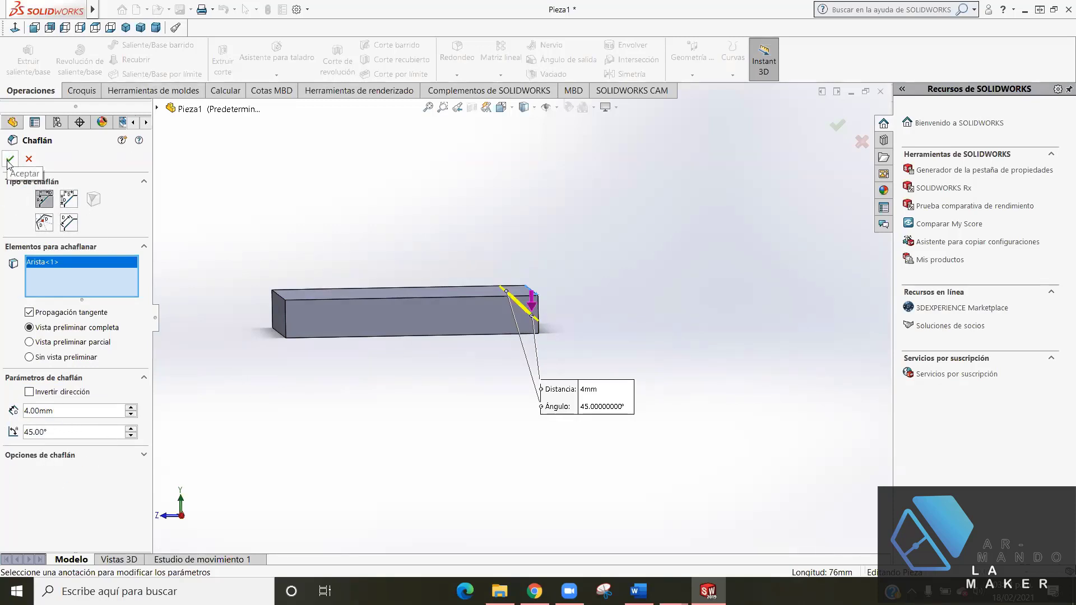
- Accept the 4 mm × 45° chamfer on the plate's end edge and inspect it in isometric view
{"action": "key", "text": "Return"}
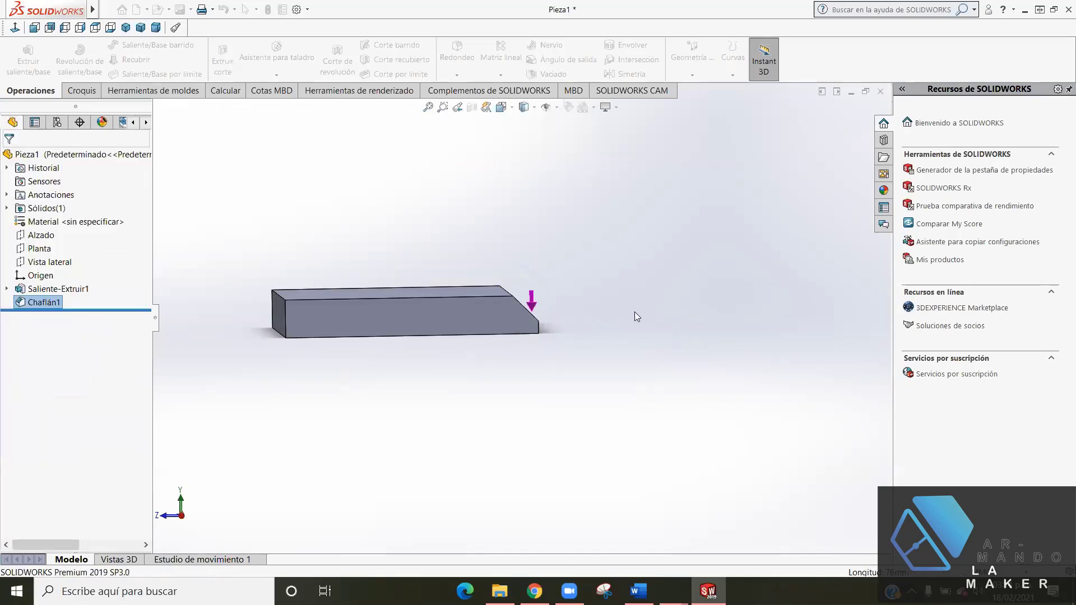
{"action": "middle_click_drag", "start_coordinate": [615, 311], "coordinate": [595, 340]}
{"action": "mouse_move", "coordinate": [528, 355]}
{"action": "middle_mouse_down"}
{"action": "mouse_move", "coordinate": [524, 368]}
{"action": "mouse_move", "coordinate": [543, 377]}
{"action": "mouse_move", "coordinate": [545, 365]}
{"action": "mouse_move", "coordinate": [520, 373]}
{"action": "mouse_move", "coordinate": [480, 363]}
{"action": "mouse_move", "coordinate": [392, 381]}
{"action": "mouse_move", "coordinate": [355, 402]}
{"action": "mouse_move", "coordinate": [560, 380]}
{"action": "mouse_move", "coordinate": [610, 400]}
{"action": "middle_mouse_up"}
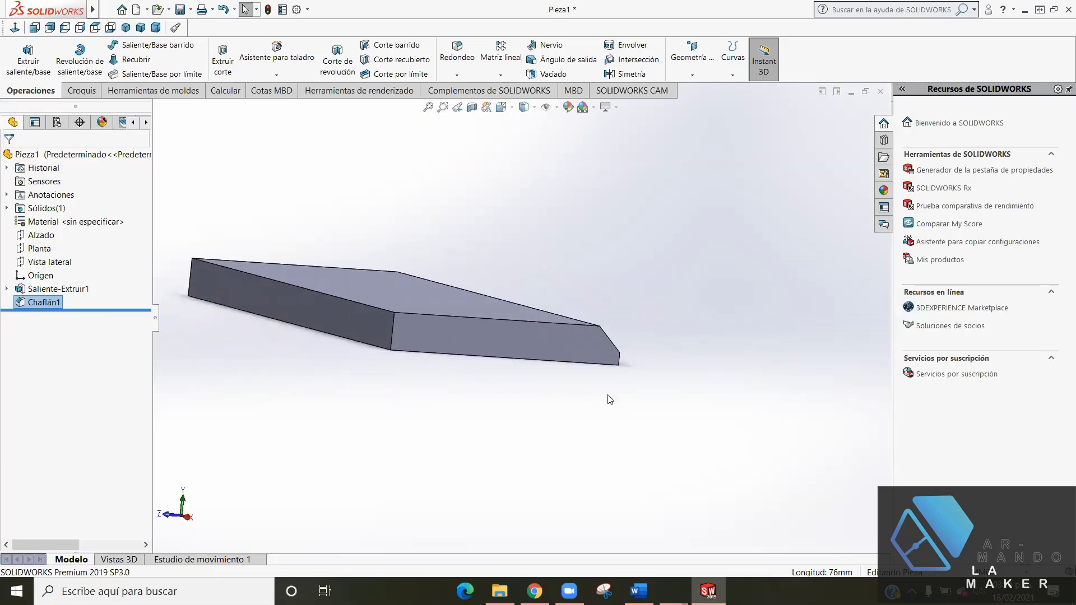
{"action": "key", "text": "ctrl+7"}
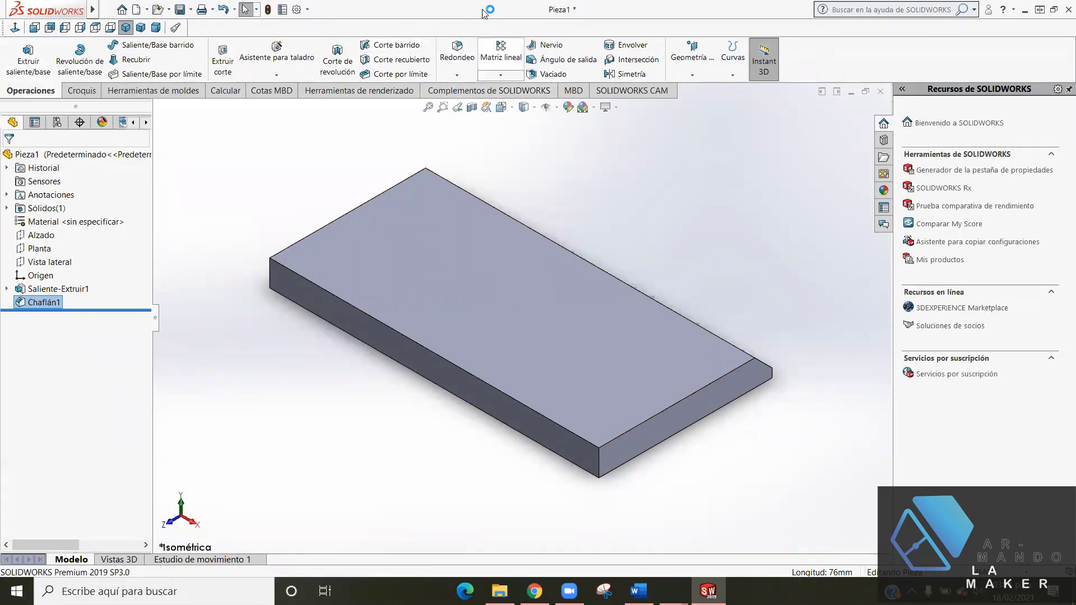
- Start a fillet on the near and far-left vertical corner edges of the base plate
{"action": "left_click", "coordinate": [456, 54]}
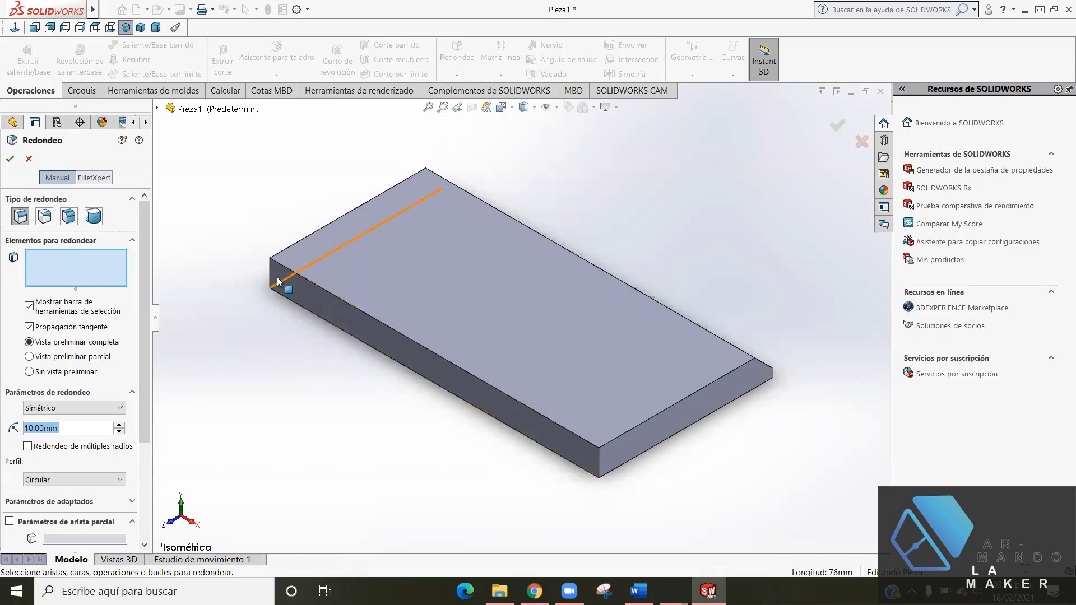
{"action": "left_click", "coordinate": [534, 591]}
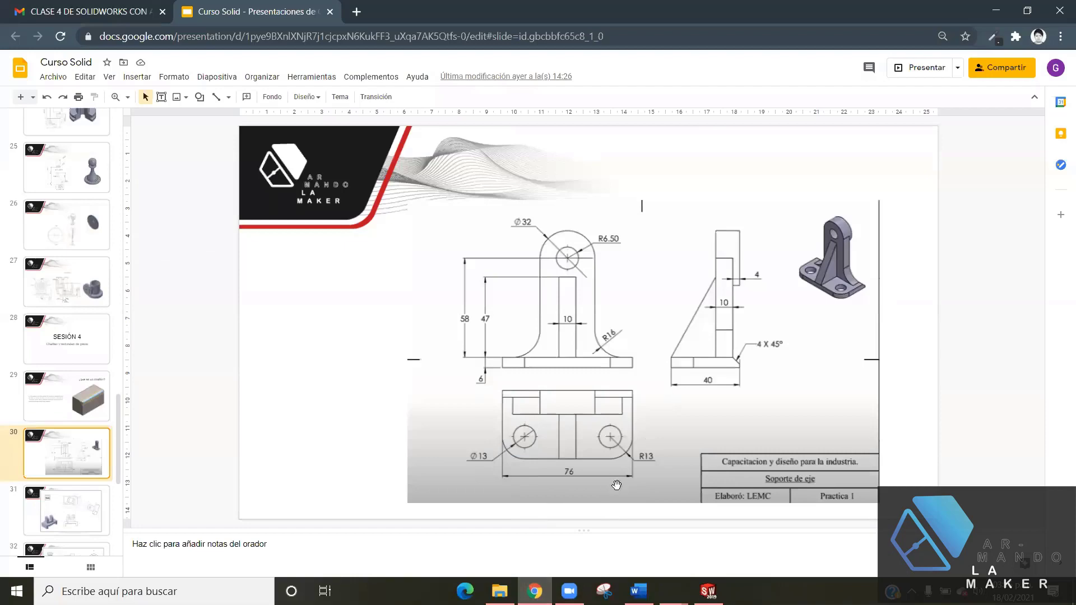
{"action": "left_click", "coordinate": [708, 591]}
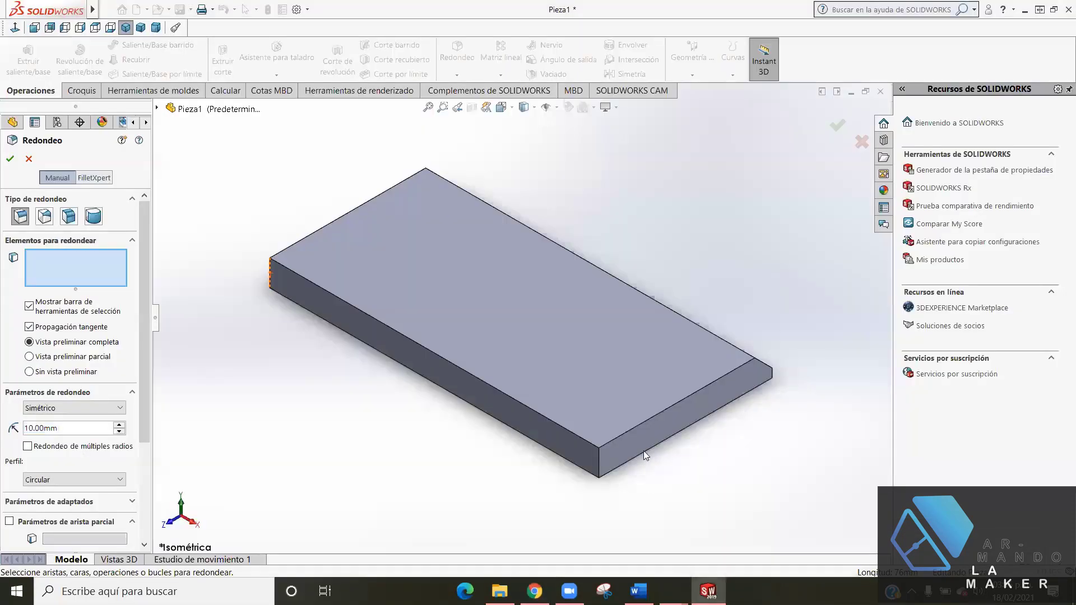
{"action": "left_click", "coordinate": [598, 455]}
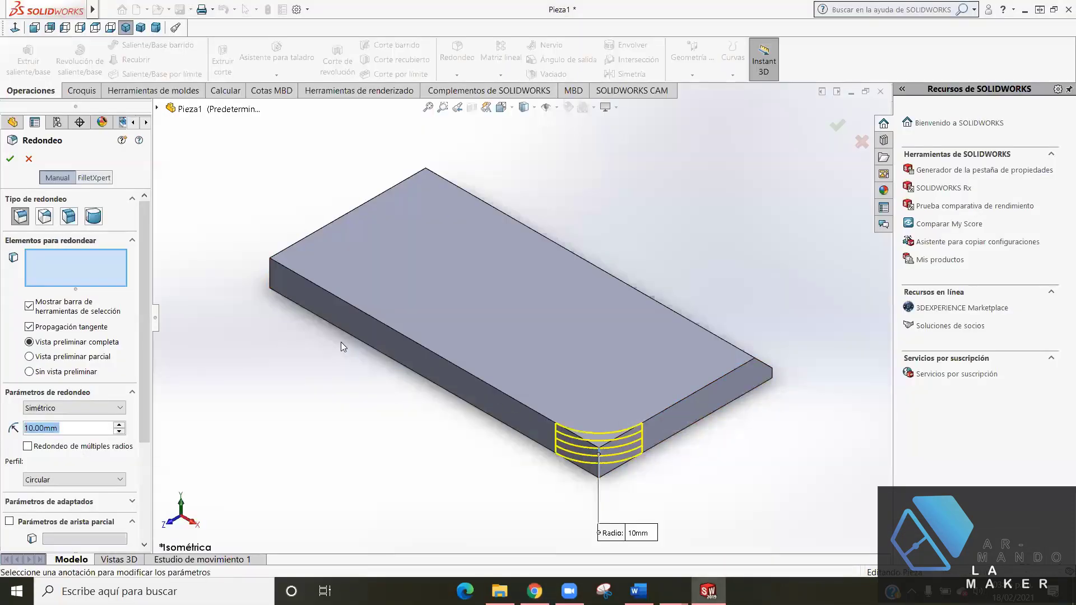
{"action": "left_click", "coordinate": [270, 273]}
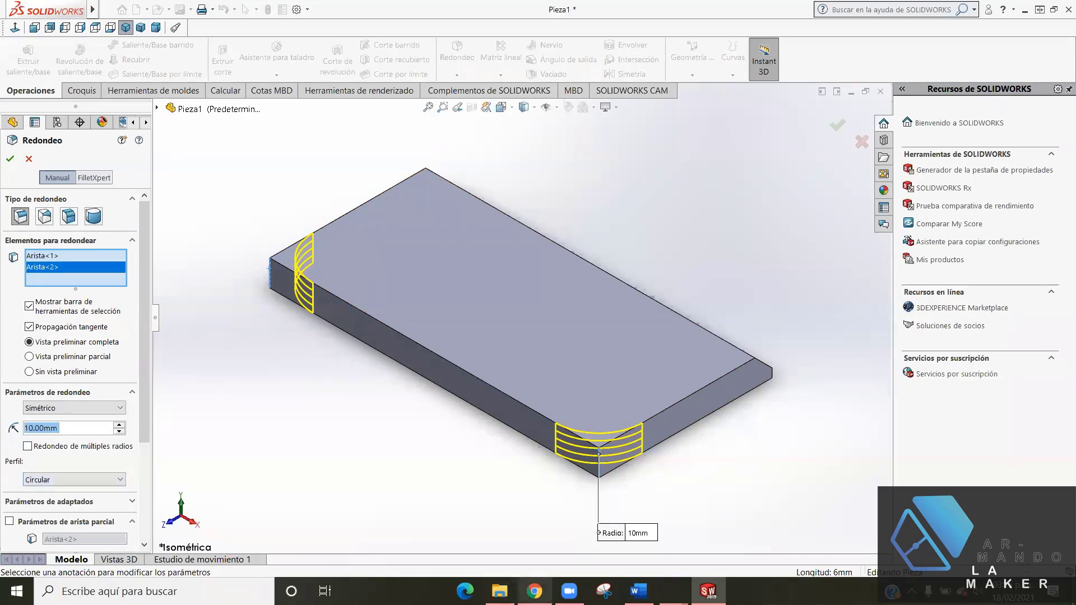
- Set the fillet radius to 13 mm, as on the drawing, and apply it
{"action": "left_click", "coordinate": [534, 592]}
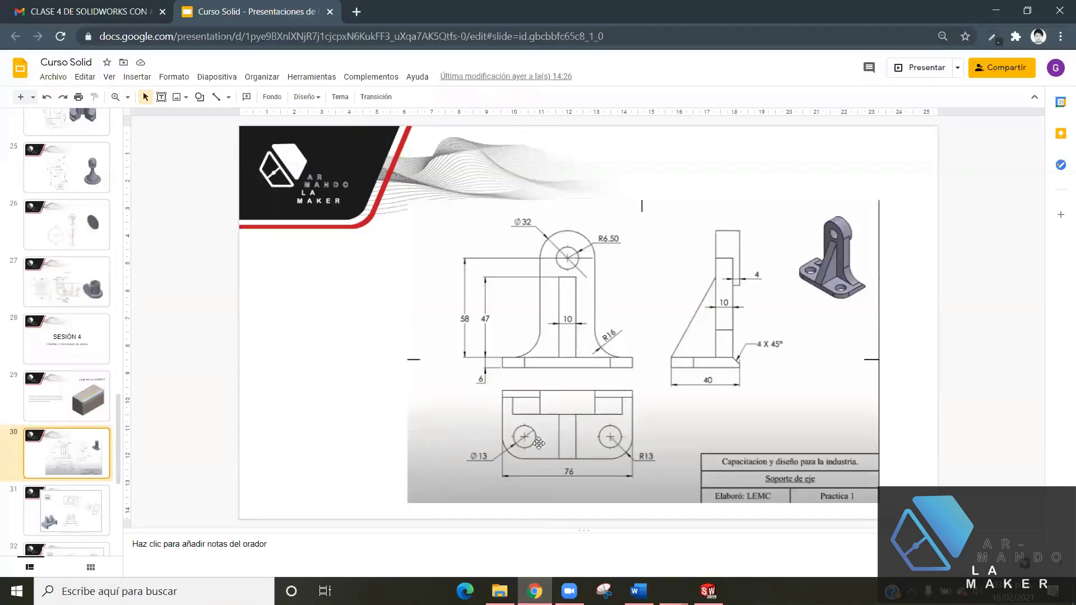
{"action": "left_click", "coordinate": [708, 592]}
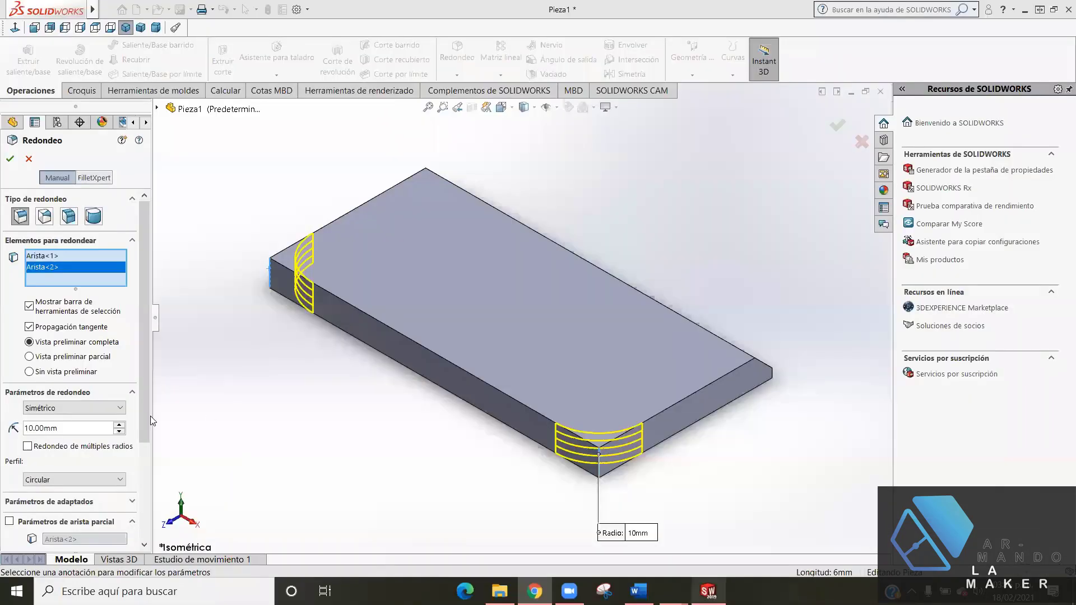
{"action": "left_click_drag", "start_coordinate": [58, 428], "coordinate": [23, 429]}
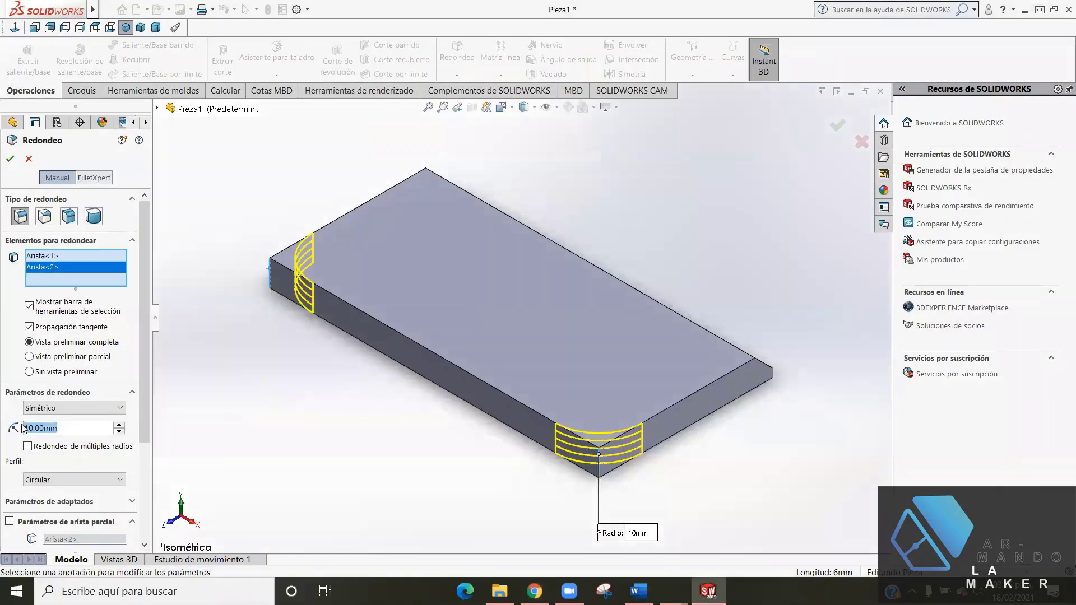
{"action": "type", "text": "13"}
{"action": "key", "text": "Return"}
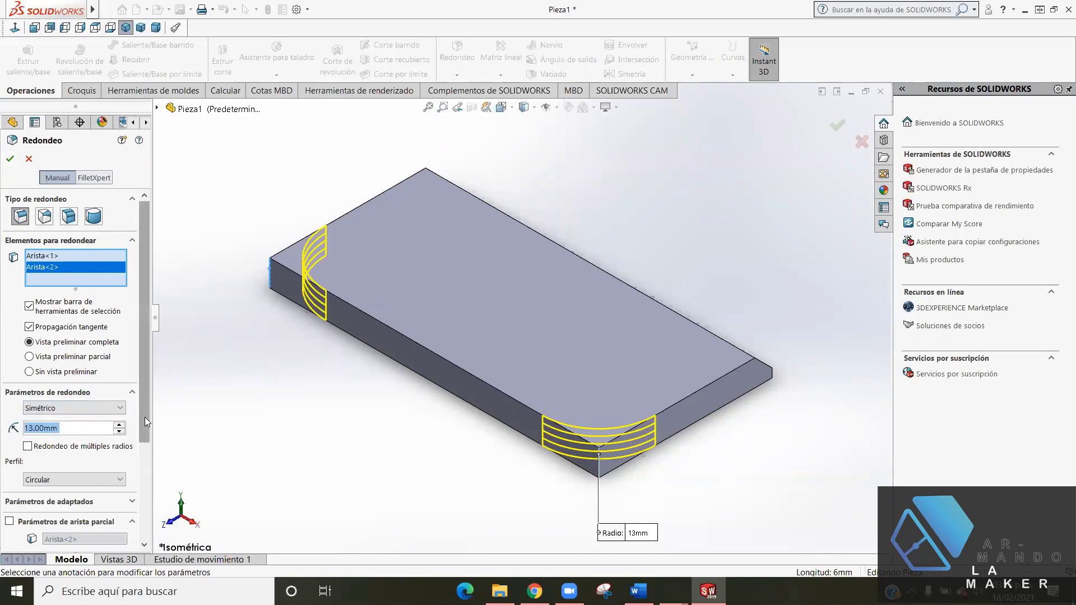
{"action": "scroll", "coordinate": [141, 420], "scroll_direction": "down", "scroll_amount": 1}
{"action": "scroll", "coordinate": [140, 386], "scroll_direction": "up", "scroll_amount": 1}
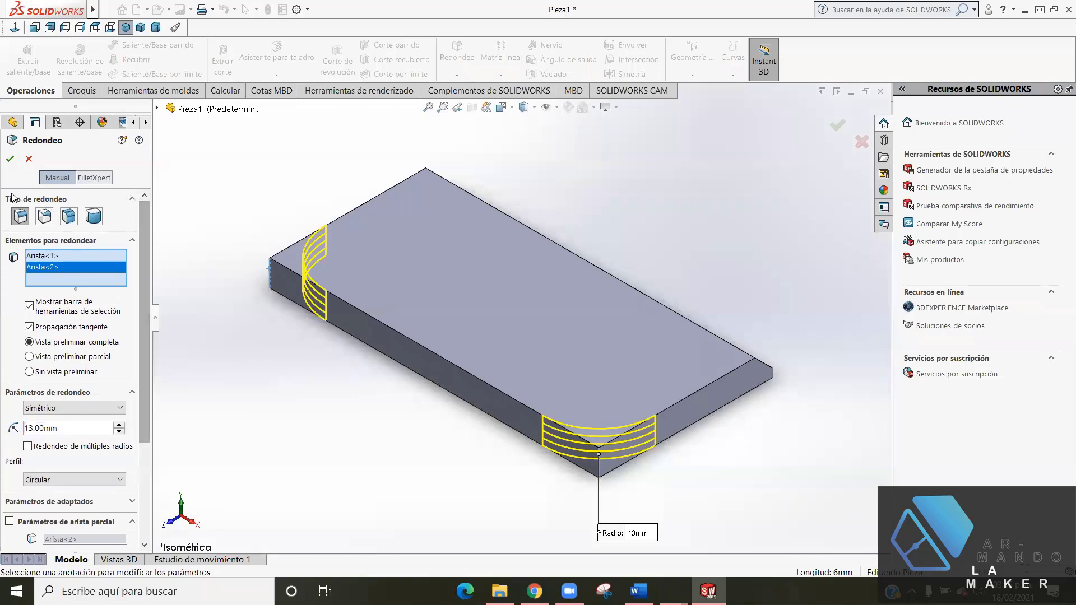
{"action": "left_click", "coordinate": [7, 160]}
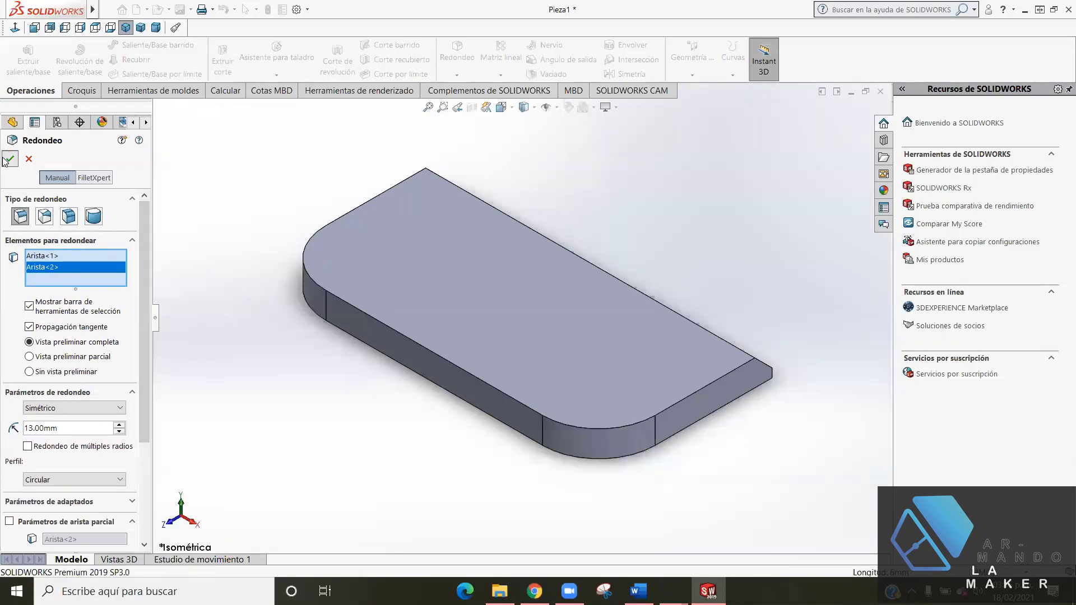
{"action": "mouse_move", "coordinate": [531, 390]}
{"action": "middle_mouse_down"}
{"action": "mouse_move", "coordinate": [528, 451]}
{"action": "mouse_move", "coordinate": [497, 502]}
{"action": "mouse_move", "coordinate": [518, 419]}
{"action": "mouse_move", "coordinate": [530, 454]}
{"action": "middle_mouse_up"}
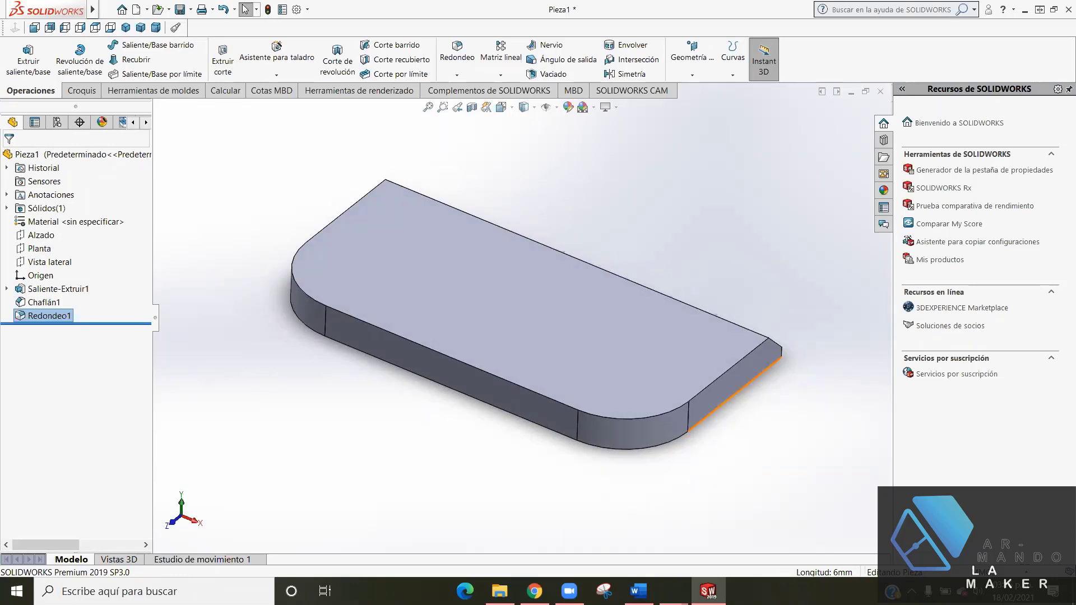
{"action": "key", "text": "f"}
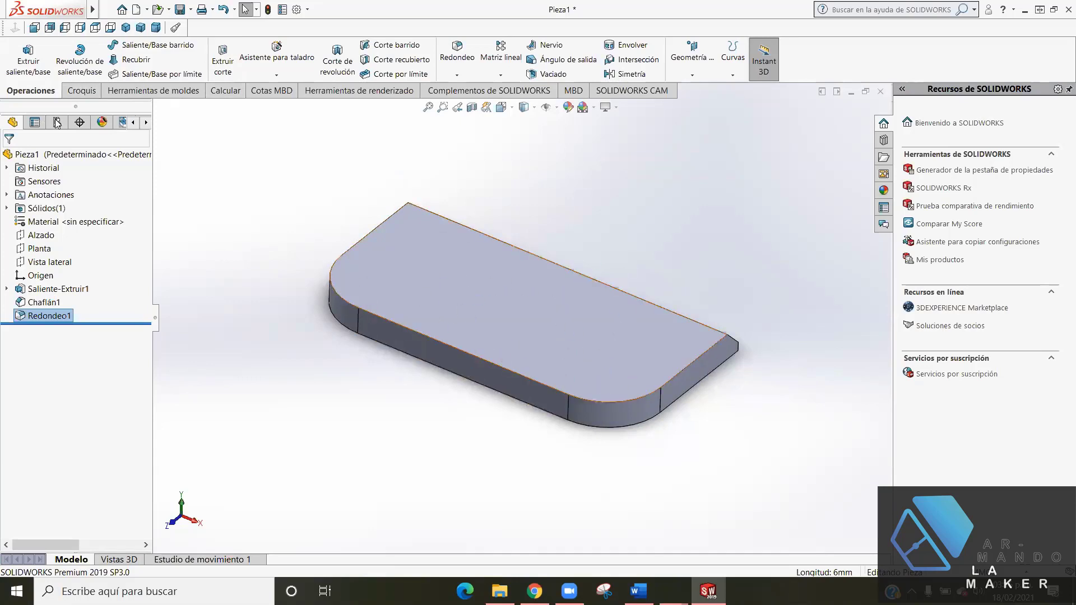
- Start a new sketch on the plate's top face, viewed normal to it
{"action": "left_click", "coordinate": [81, 90]}
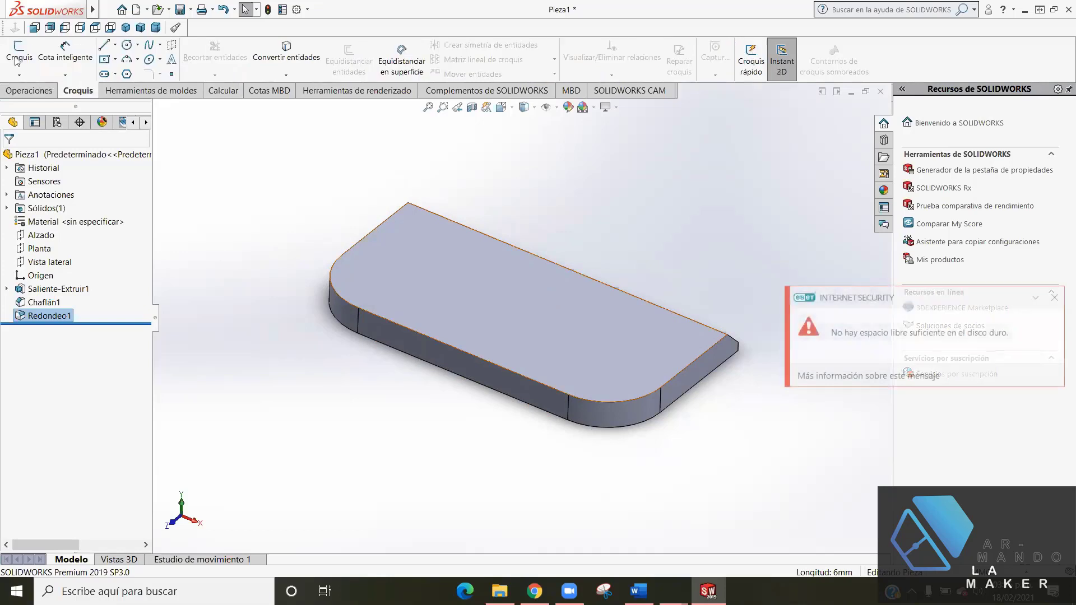
{"action": "left_click", "coordinate": [18, 56]}
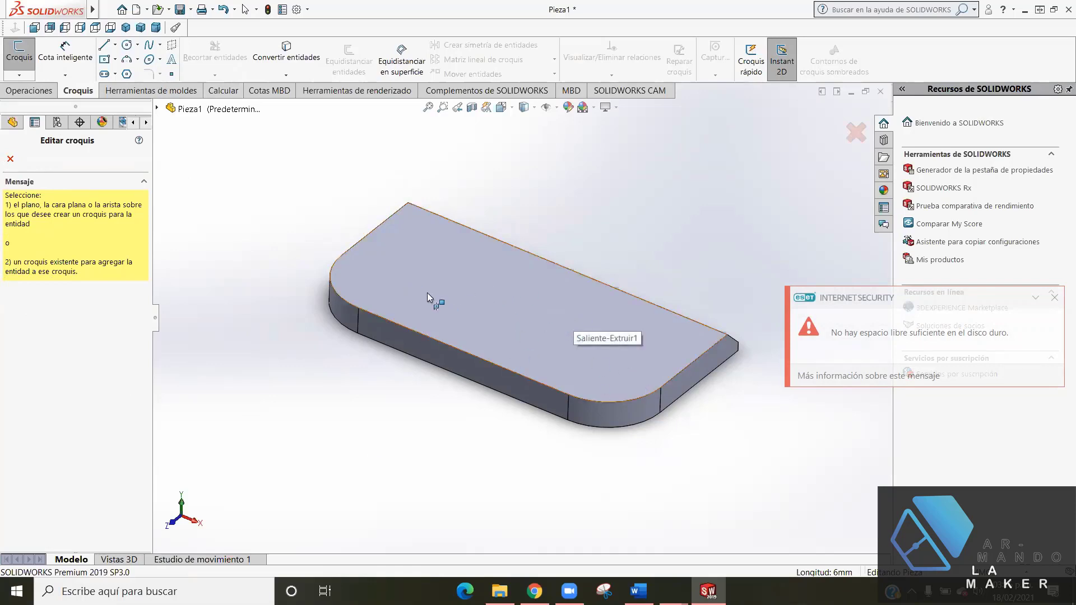
{"action": "key", "text": "ctrl+1"}
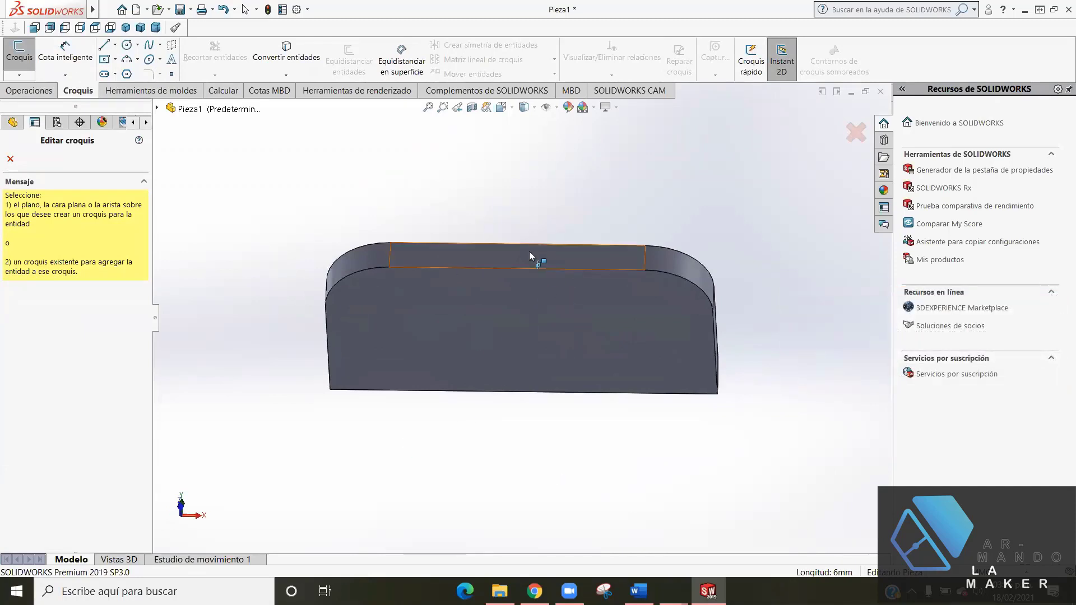
{"action": "key", "text": "ctrl+7"}
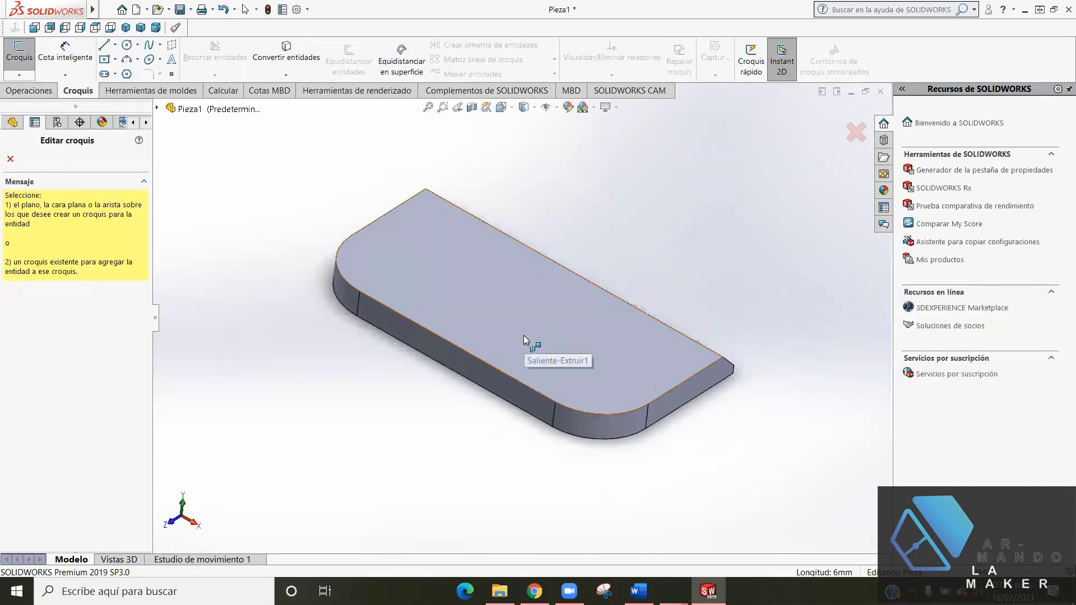
{"action": "left_click", "coordinate": [523, 335]}
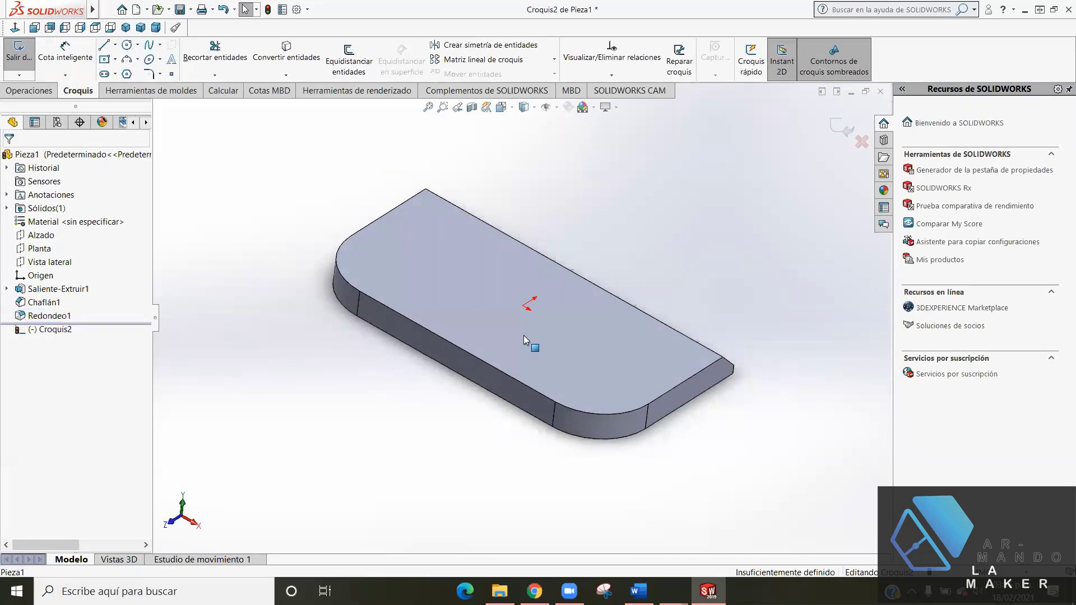
{"action": "key", "text": "ctrl+8"}
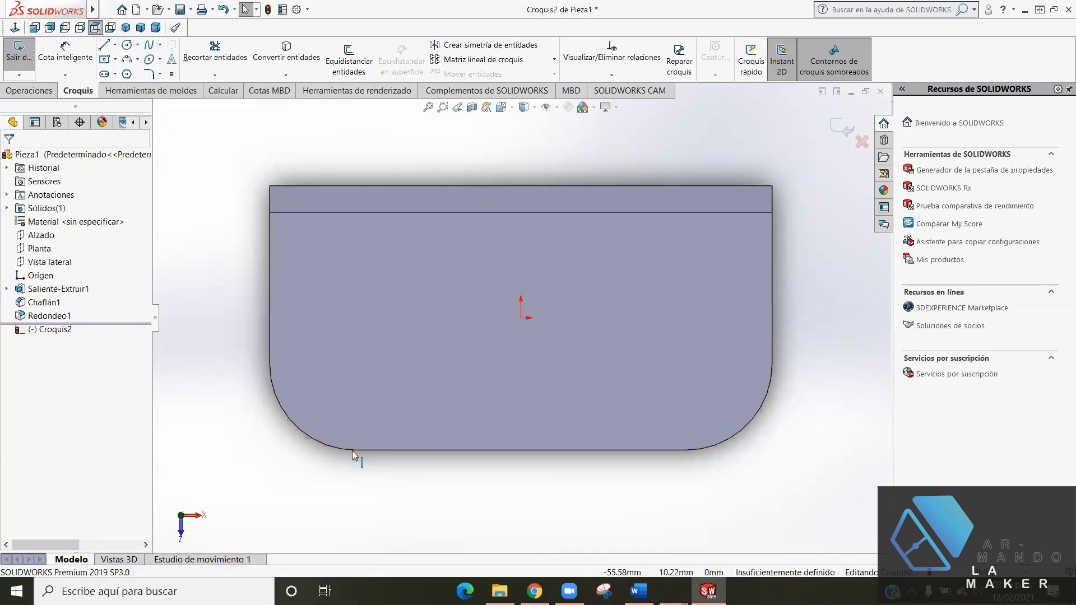
{"action": "left_click", "coordinate": [315, 444]}
{"action": "left_click", "coordinate": [364, 458]}
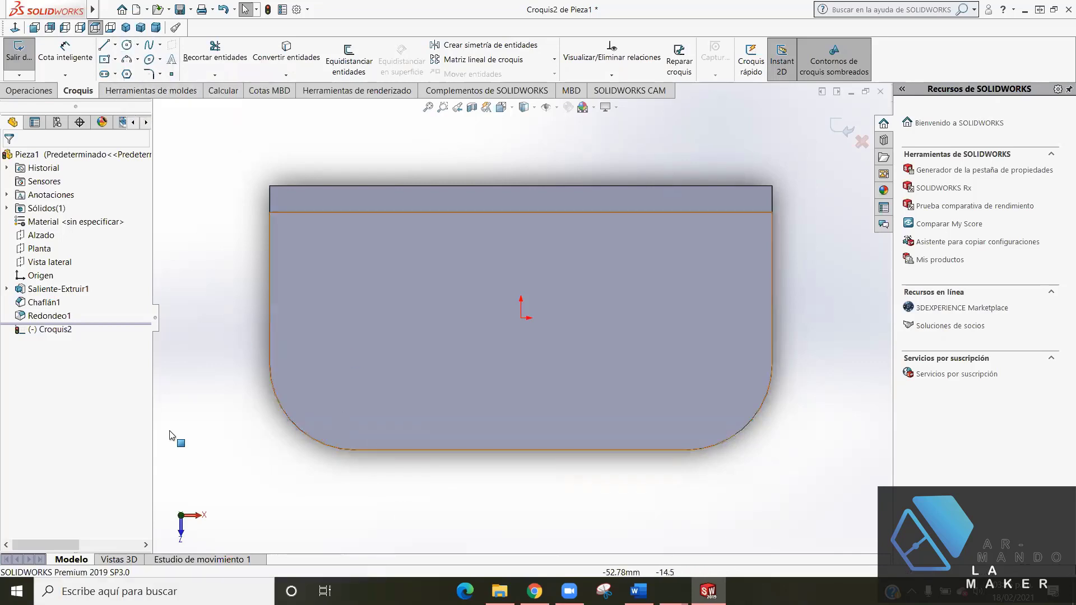
- Draw a 13 mm horizontal construction line in from the plate's left edge
{"action": "left_click", "coordinate": [116, 46]}
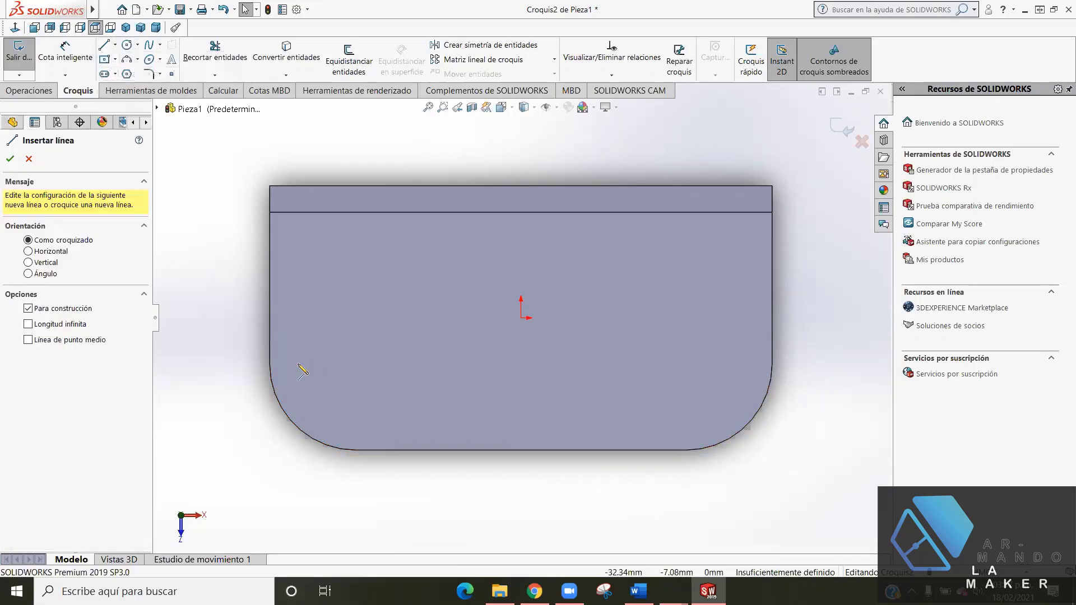
{"action": "left_click", "coordinate": [269, 365]}
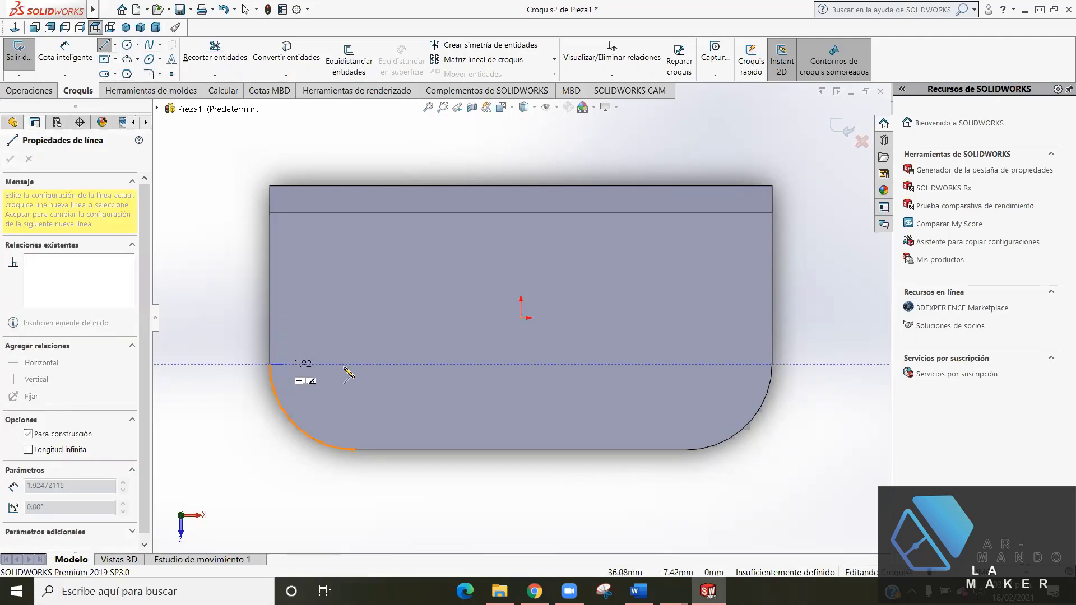
{"action": "left_click", "coordinate": [356, 364]}
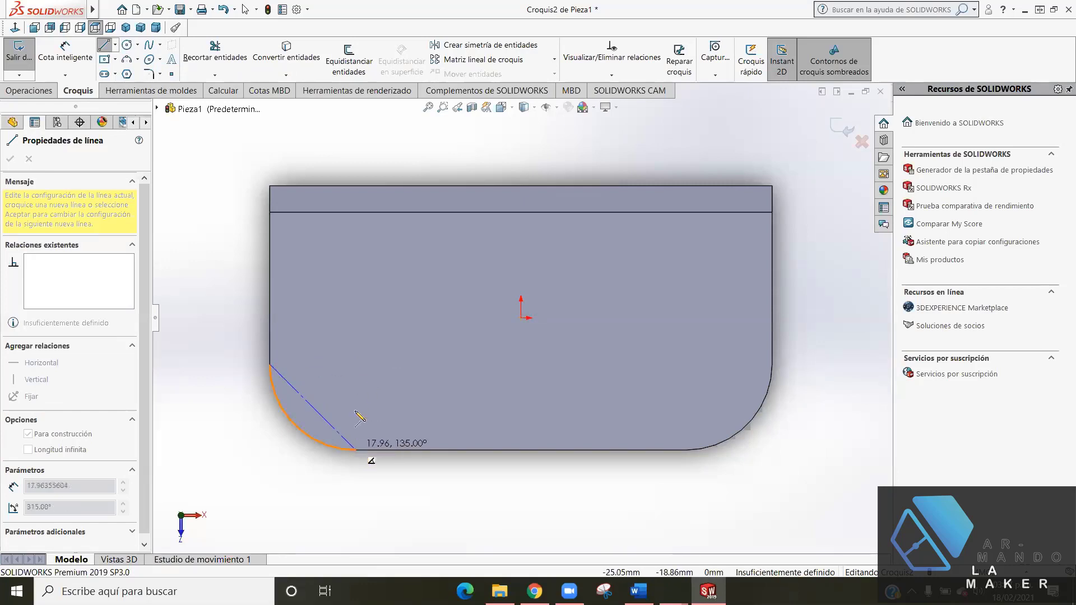
{"action": "left_click", "coordinate": [356, 365]}
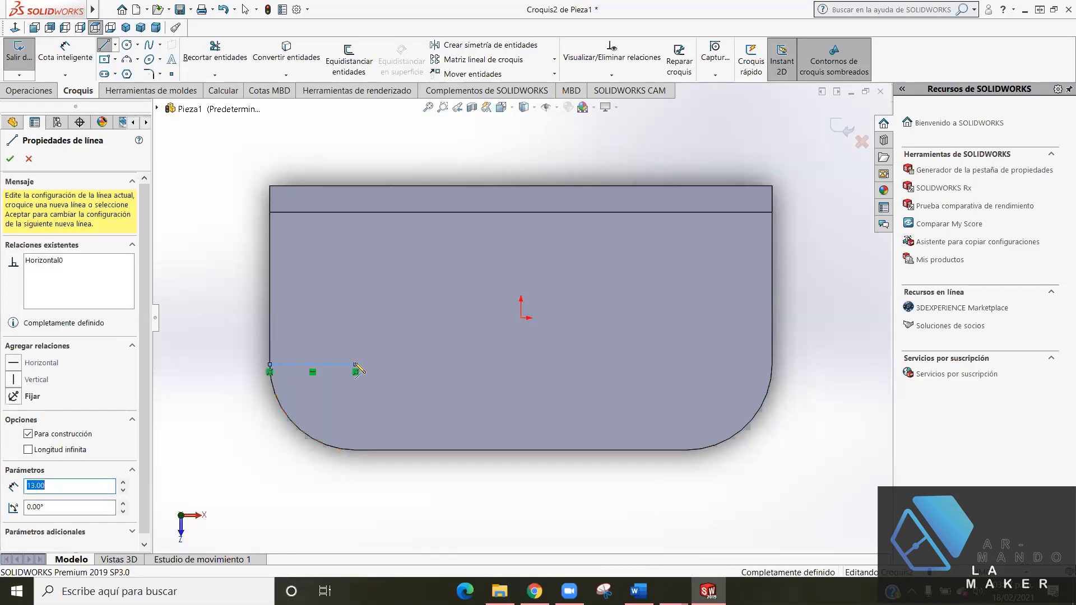
{"action": "key", "text": "Escape"}
{"action": "key", "text": "Escape"}
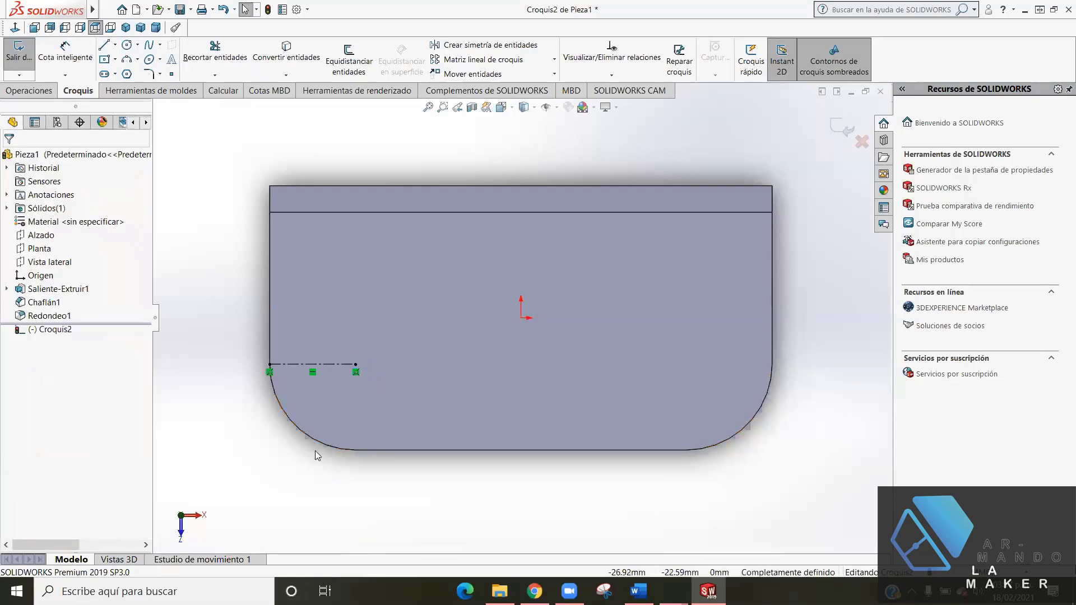
{"action": "left_click", "coordinate": [127, 45]}
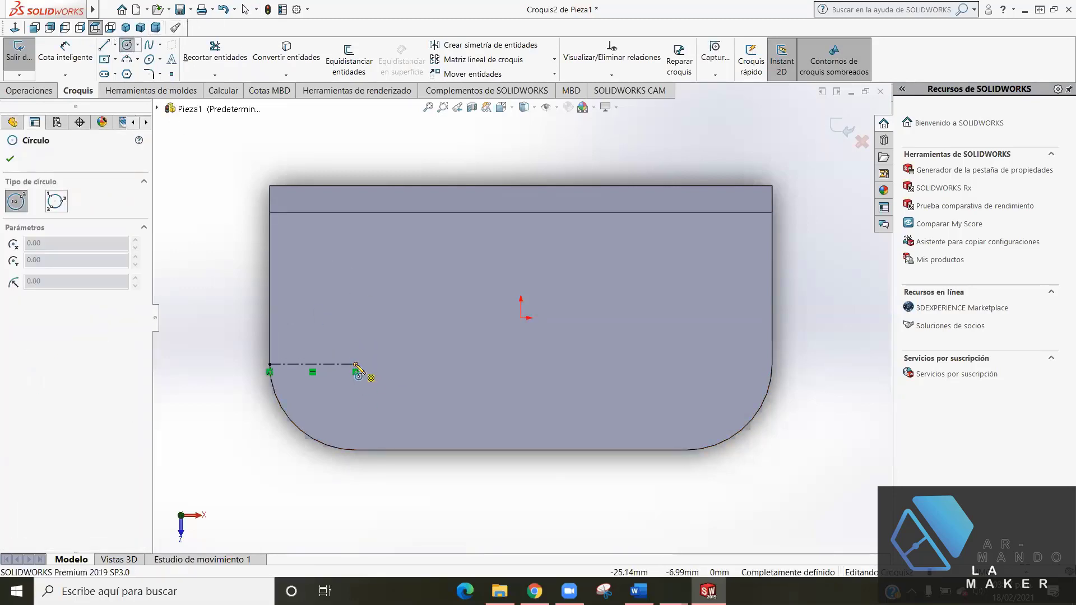
- Draw a circle at the construction line's end and another level with it near the right corner
{"action": "left_click", "coordinate": [355, 365]}
{"action": "left_click", "coordinate": [382, 385]}
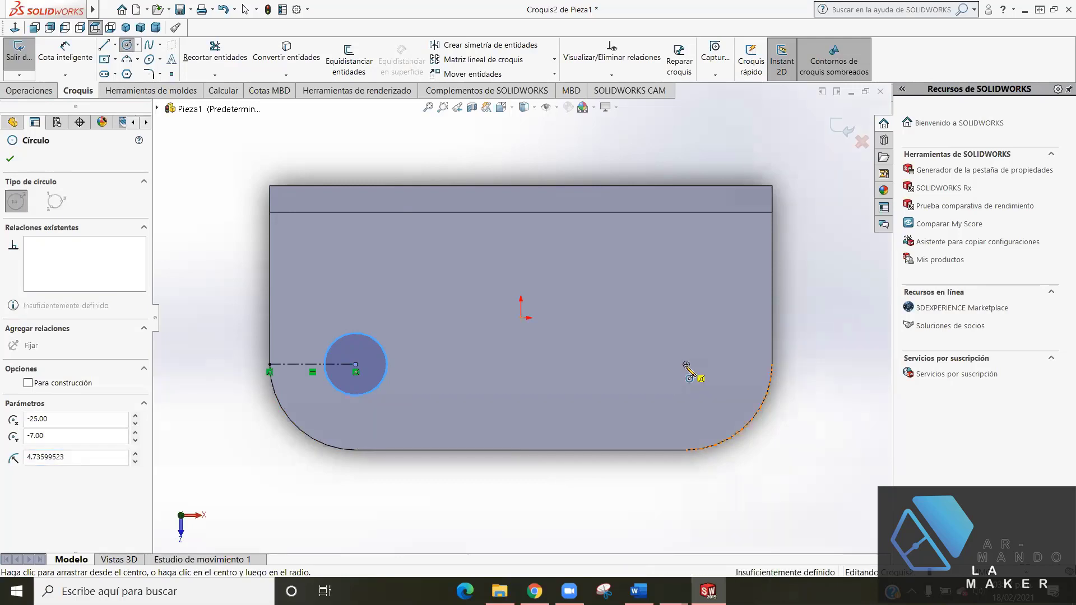
{"action": "left_click", "coordinate": [686, 365]}
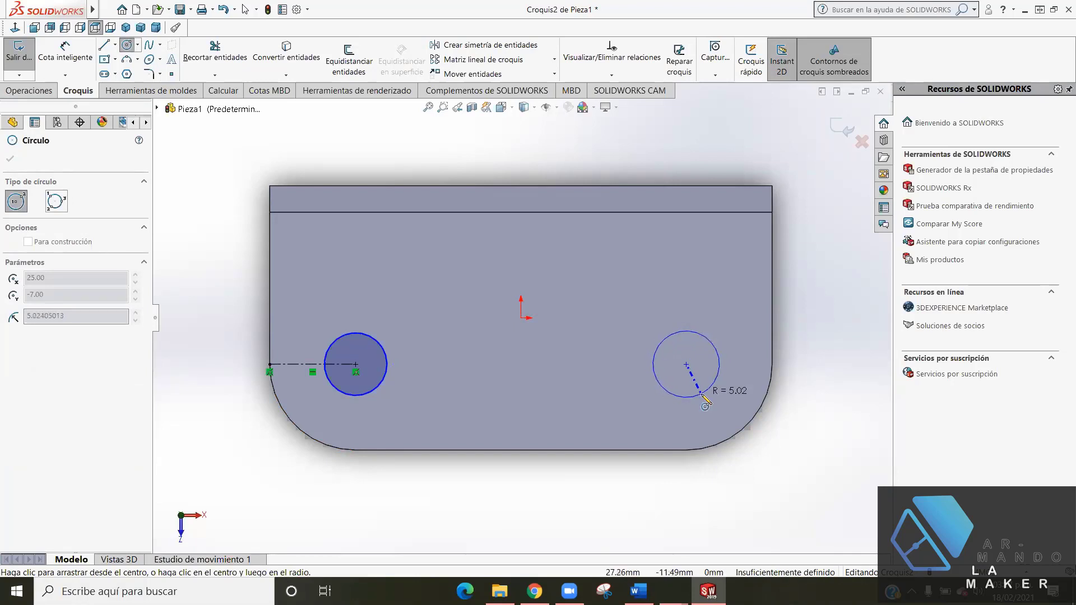
{"action": "key", "text": "Escape"}
{"action": "key", "text": "Return"}
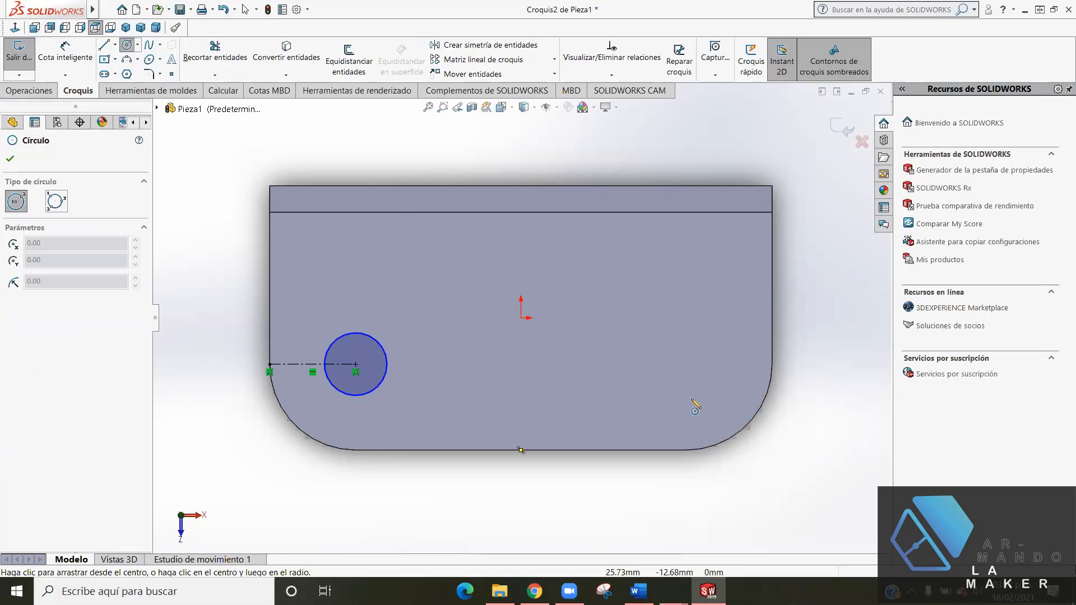
{"action": "left_click", "coordinate": [686, 365]}
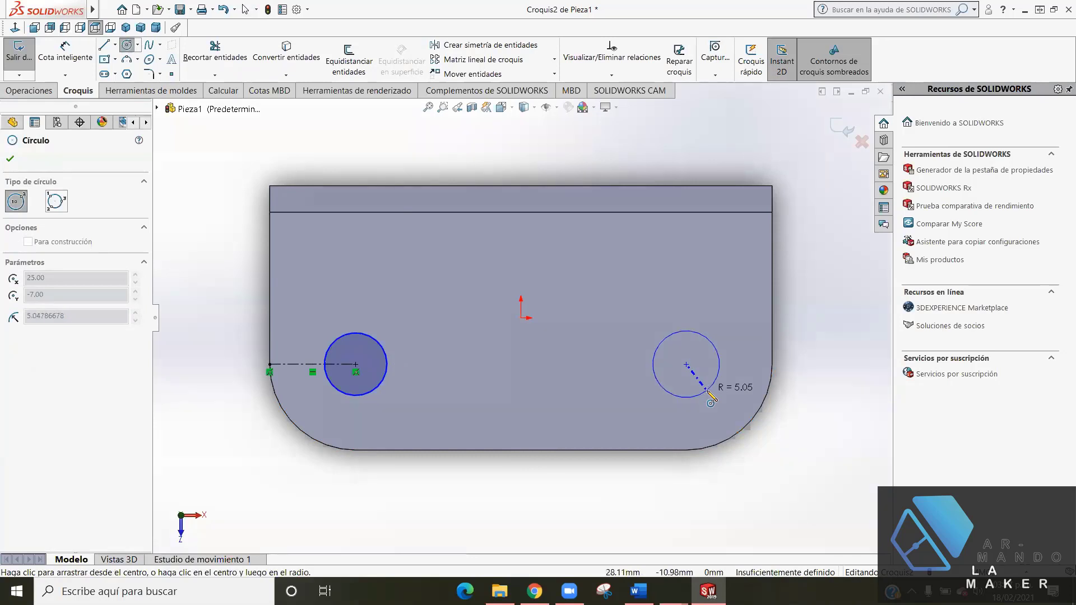
{"action": "left_click", "coordinate": [708, 393]}
{"action": "key", "text": "Escape"}
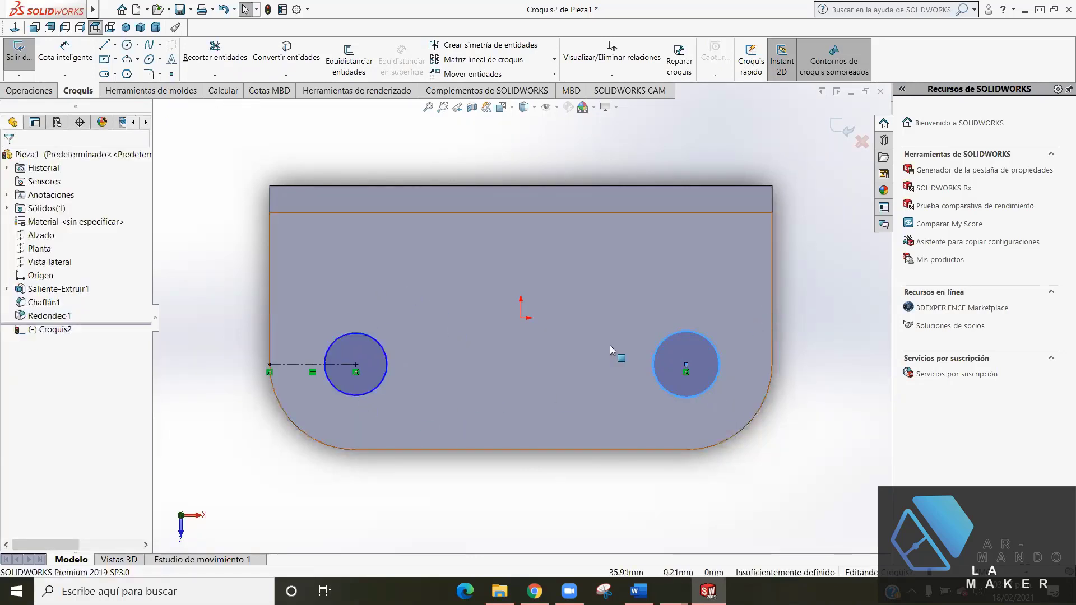
- Add an Equal relation between the left and right sketch circles
{"action": "left_click", "coordinate": [332, 352]}
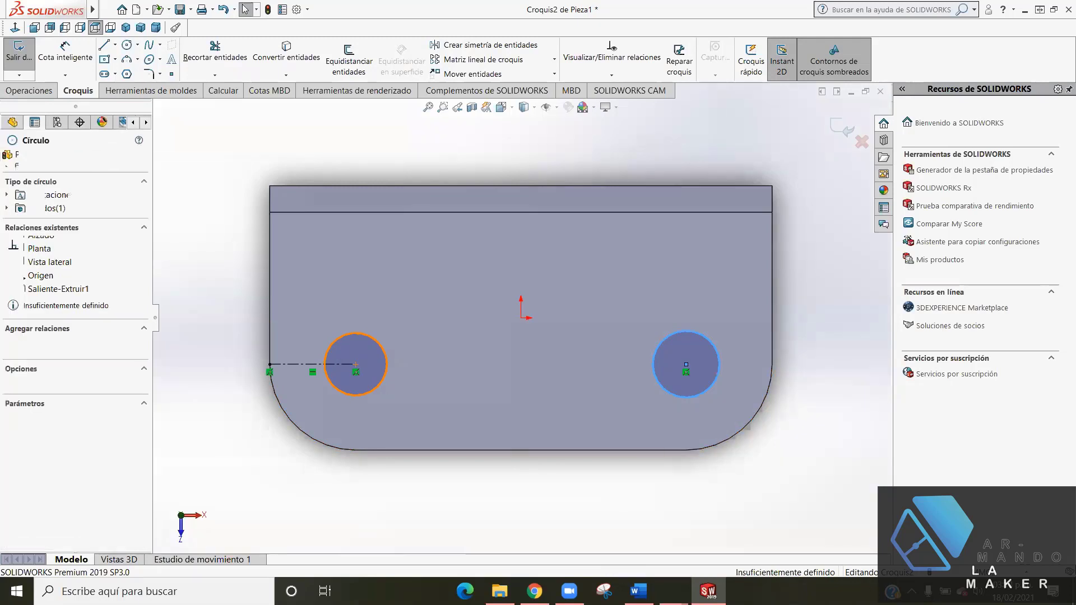
{"action": "left_click", "coordinate": [681, 333], "text": "ctrl"}
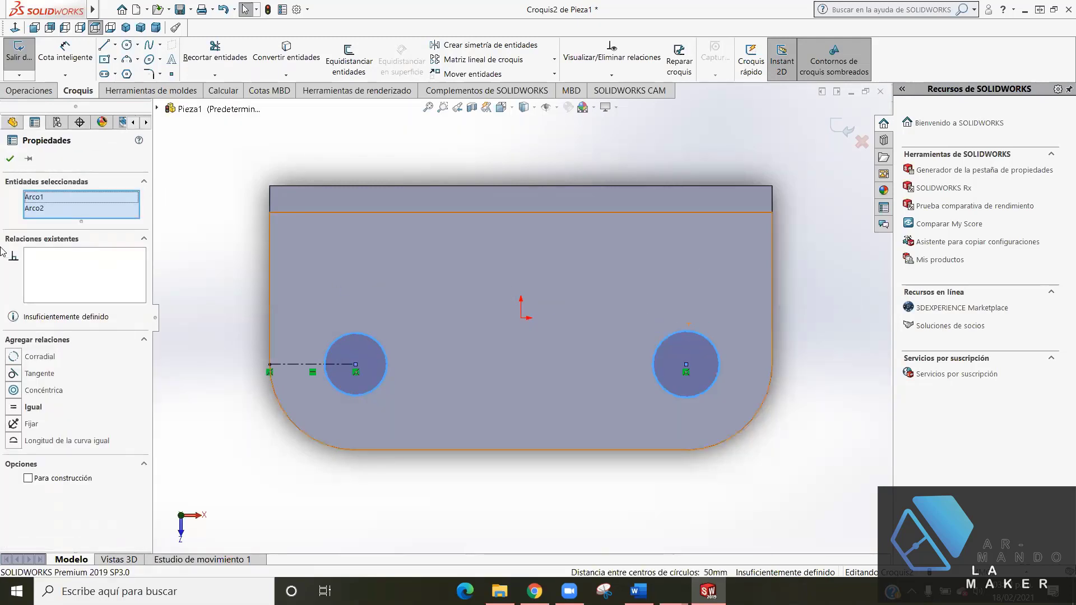
{"action": "left_click", "coordinate": [17, 413]}
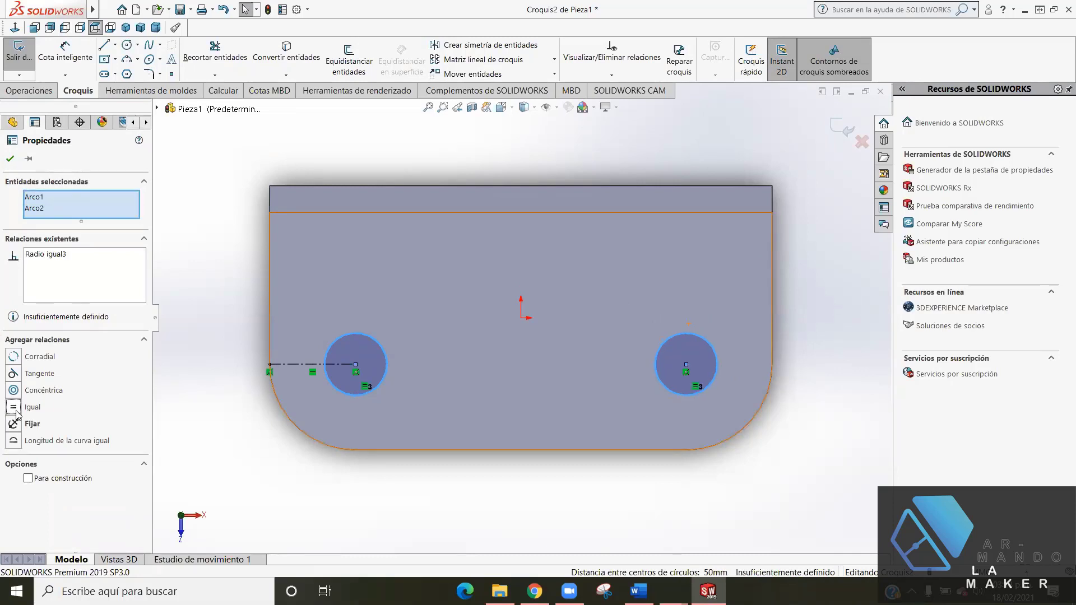
{"action": "left_click", "coordinate": [7, 158]}
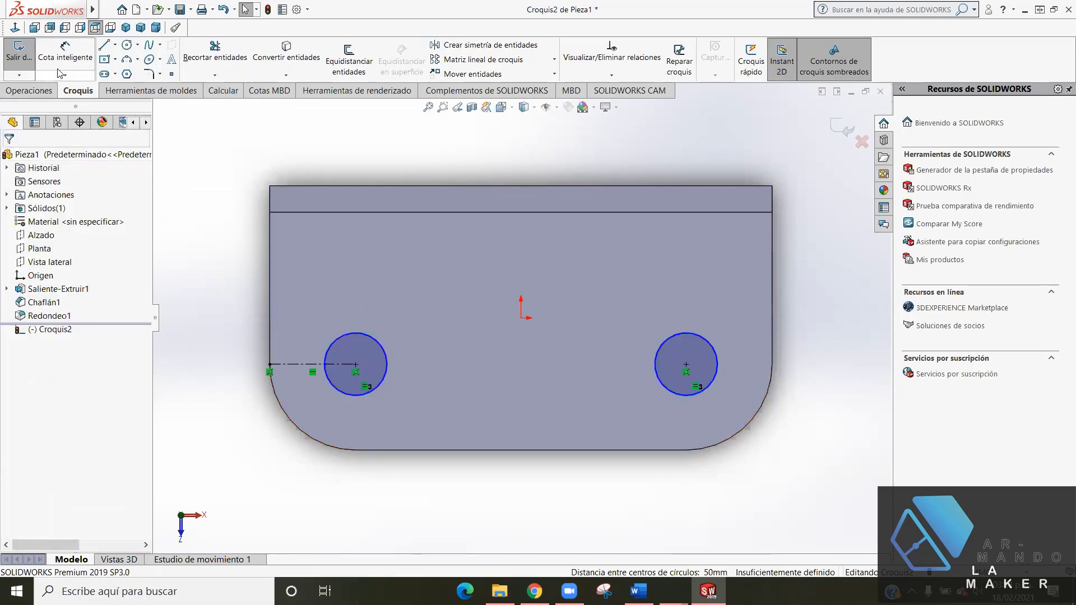
{"action": "left_click", "coordinate": [65, 53]}
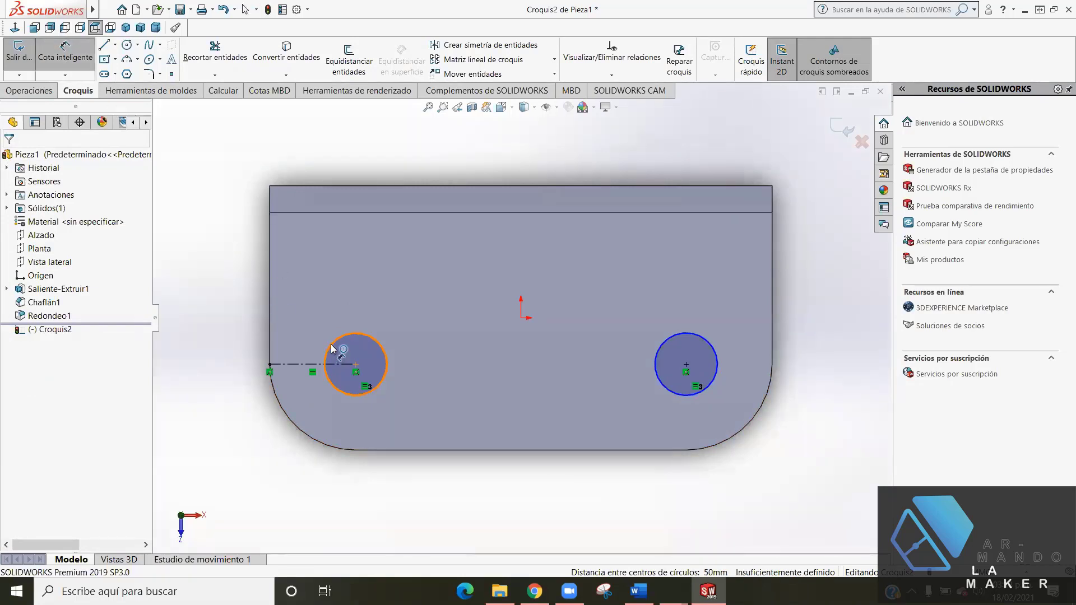
- Dimension the left circle's diameter, entered as 13+13, then corrected to 13 mm per the drawing
{"action": "left_click", "coordinate": [331, 347]}
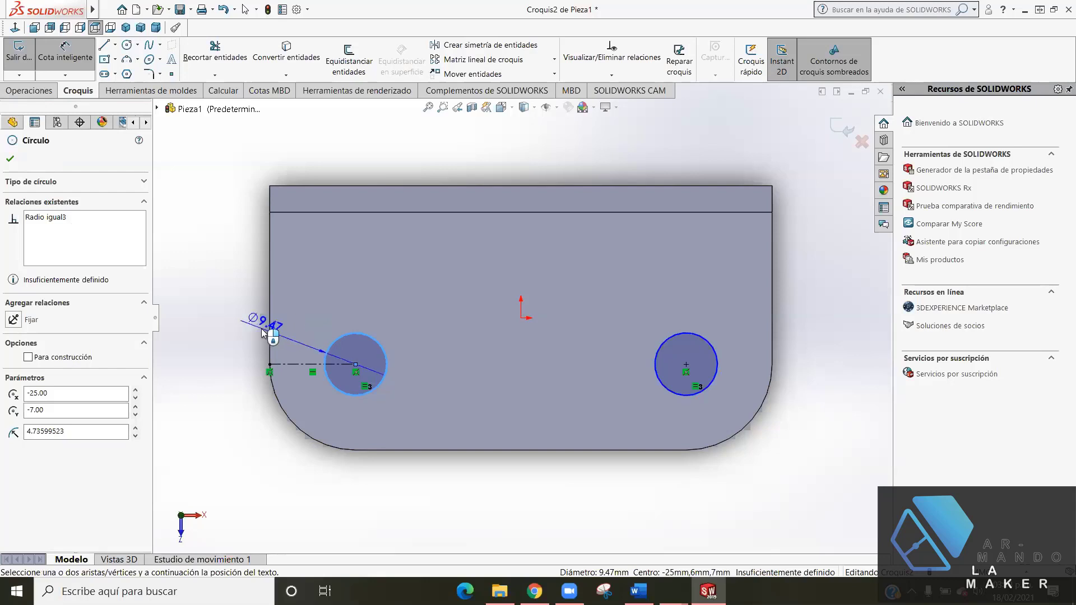
{"action": "left_click", "coordinate": [239, 328]}
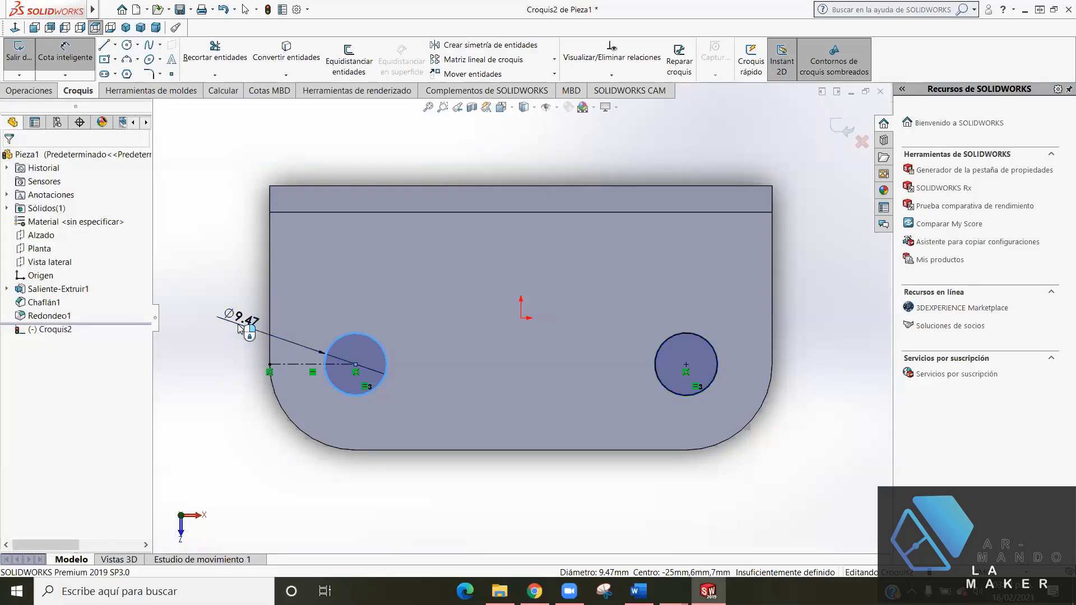
{"action": "double_click", "coordinate": [239, 327]}
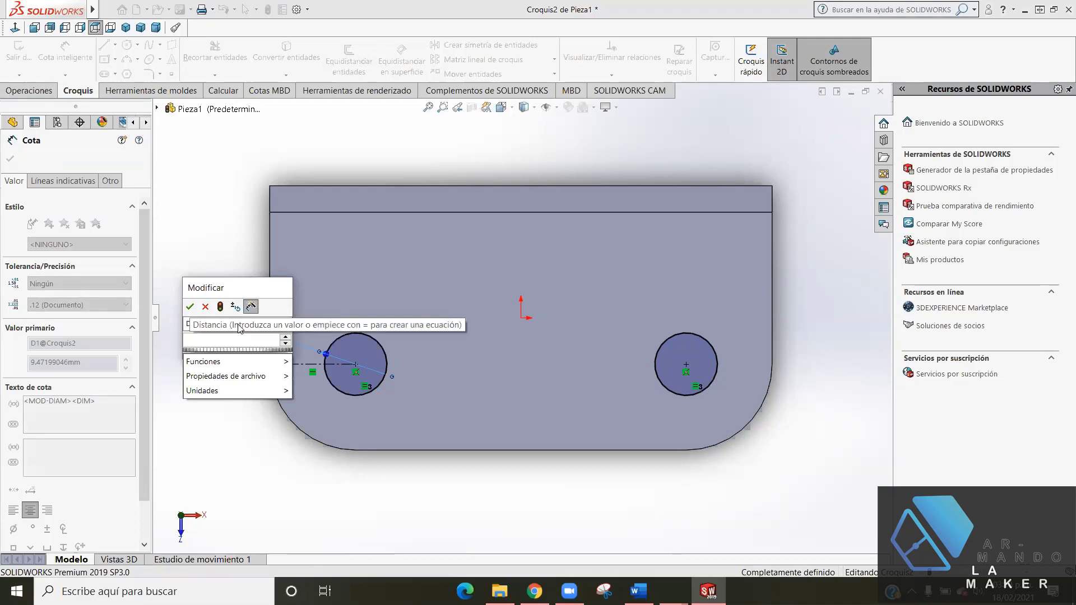
{"action": "type", "text": "13"}
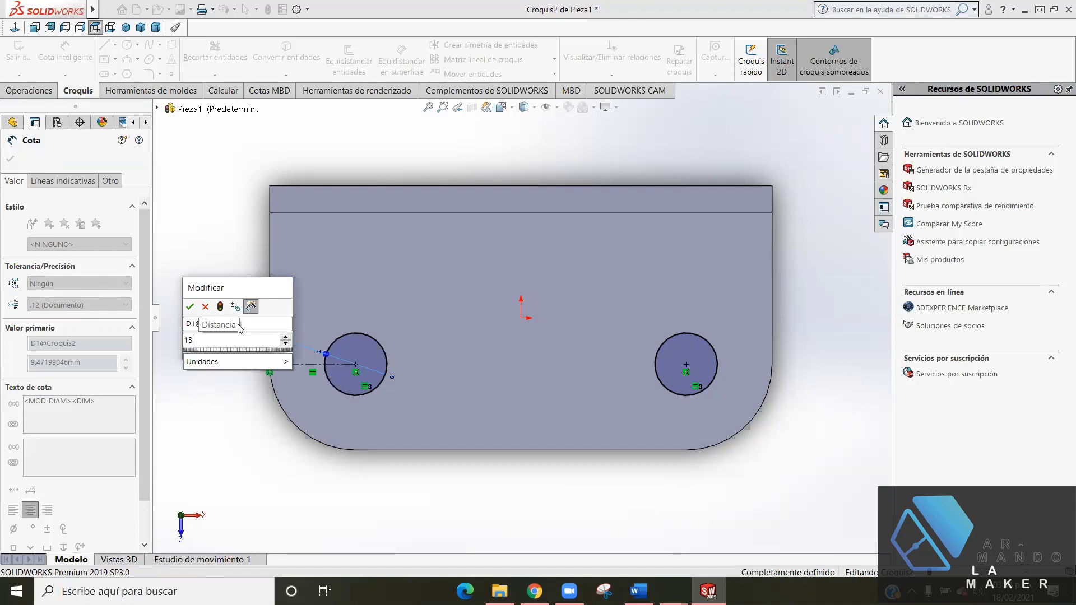
{"action": "type", "text": "+13"}
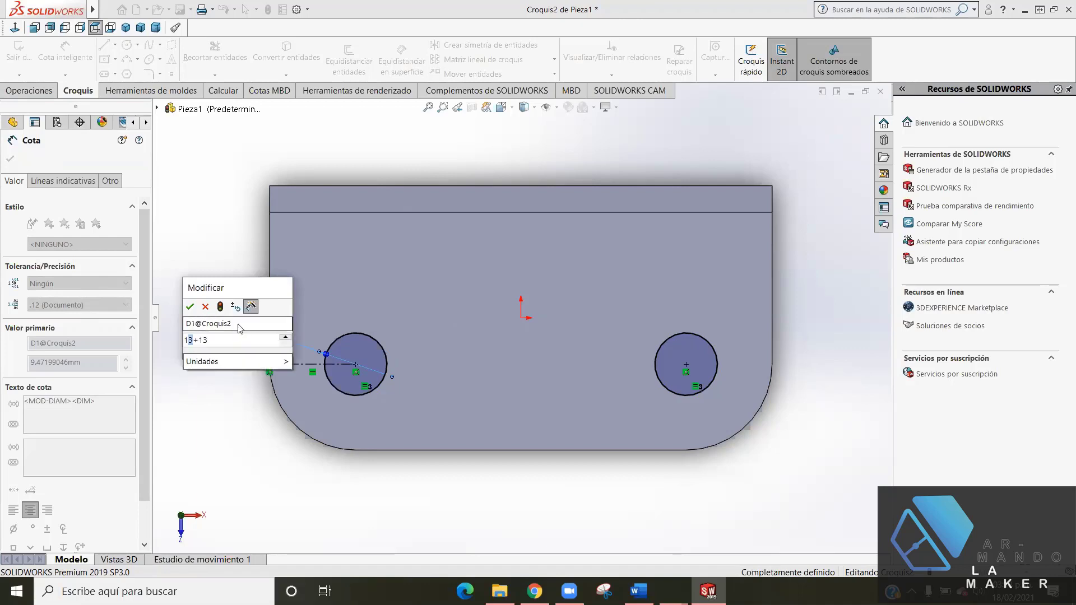
{"action": "key", "text": "Return"}
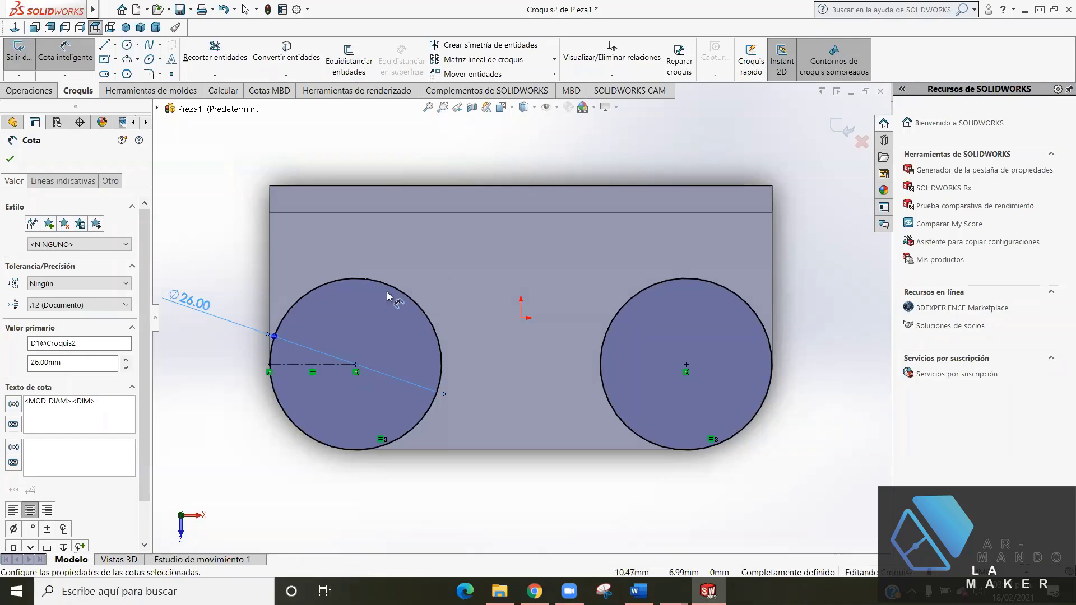
{"action": "left_click", "coordinate": [534, 591]}
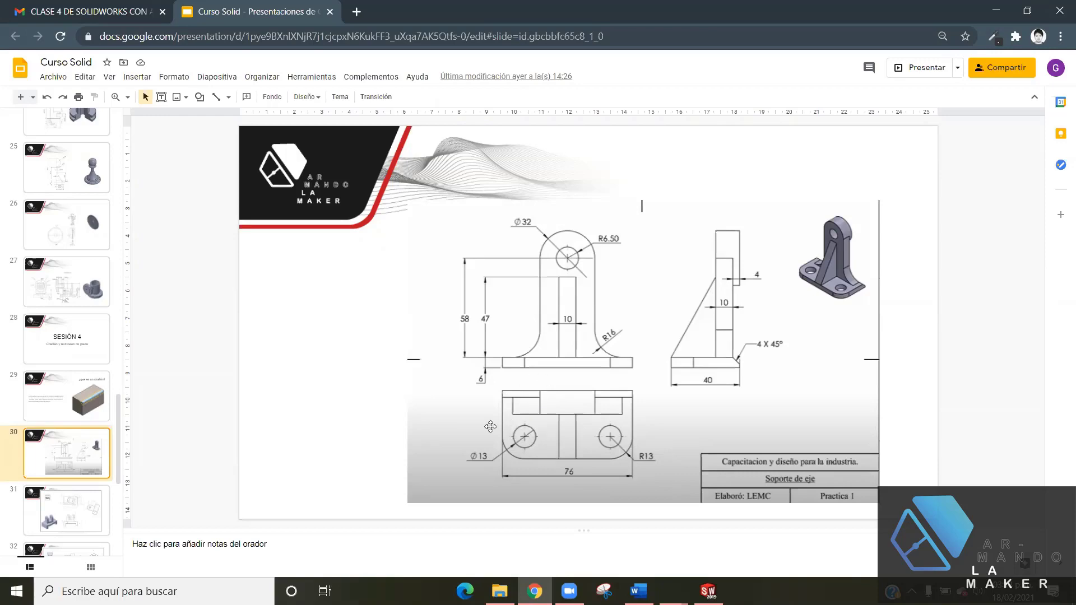
{"action": "left_click", "coordinate": [708, 591]}
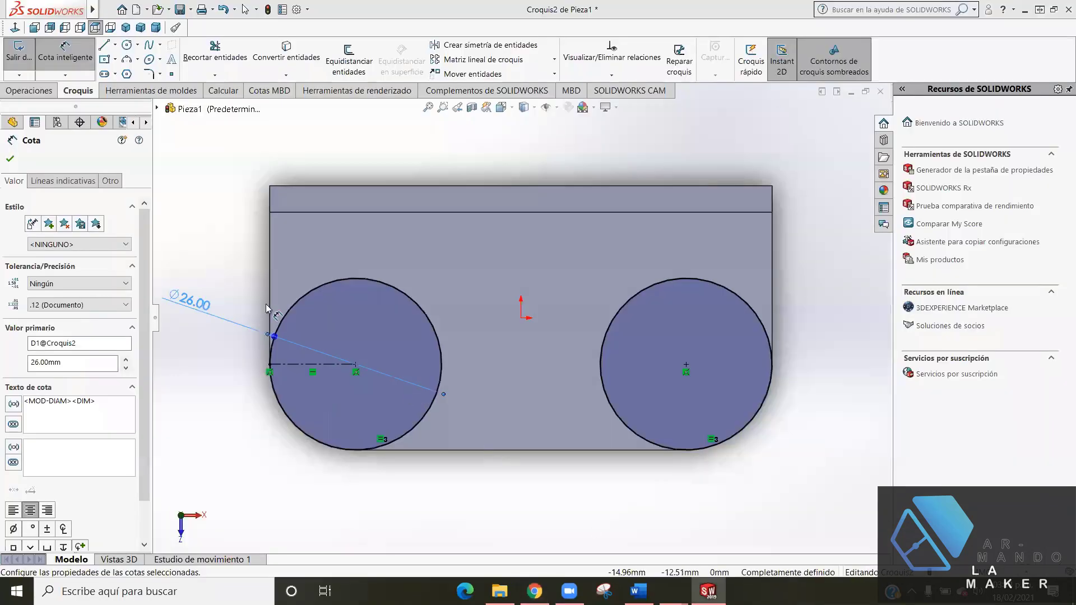
{"action": "left_click", "coordinate": [203, 304]}
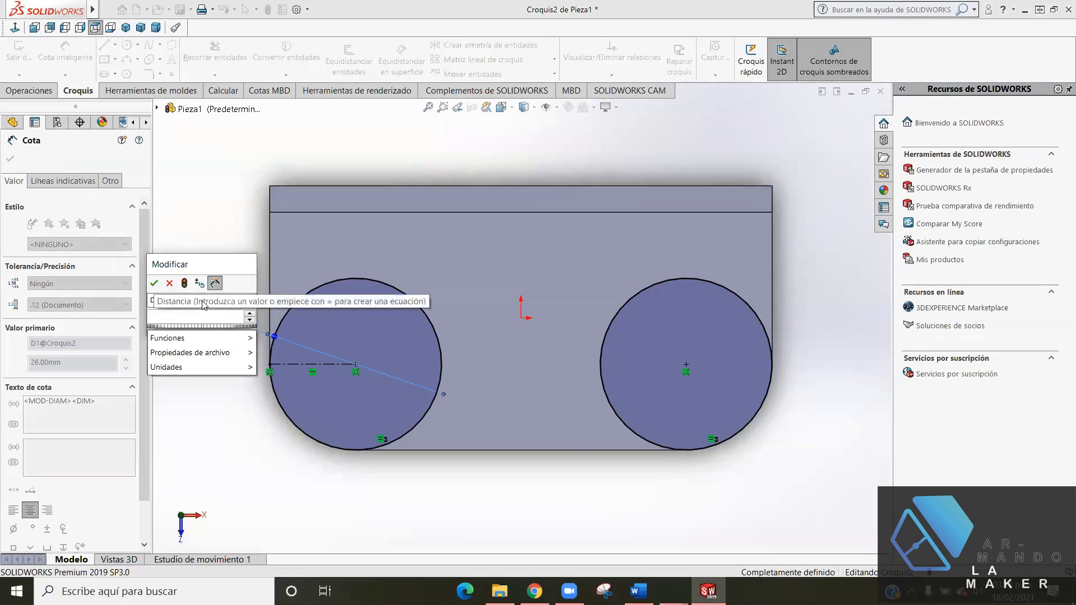
{"action": "type", "text": "13"}
{"action": "key", "text": "Return"}
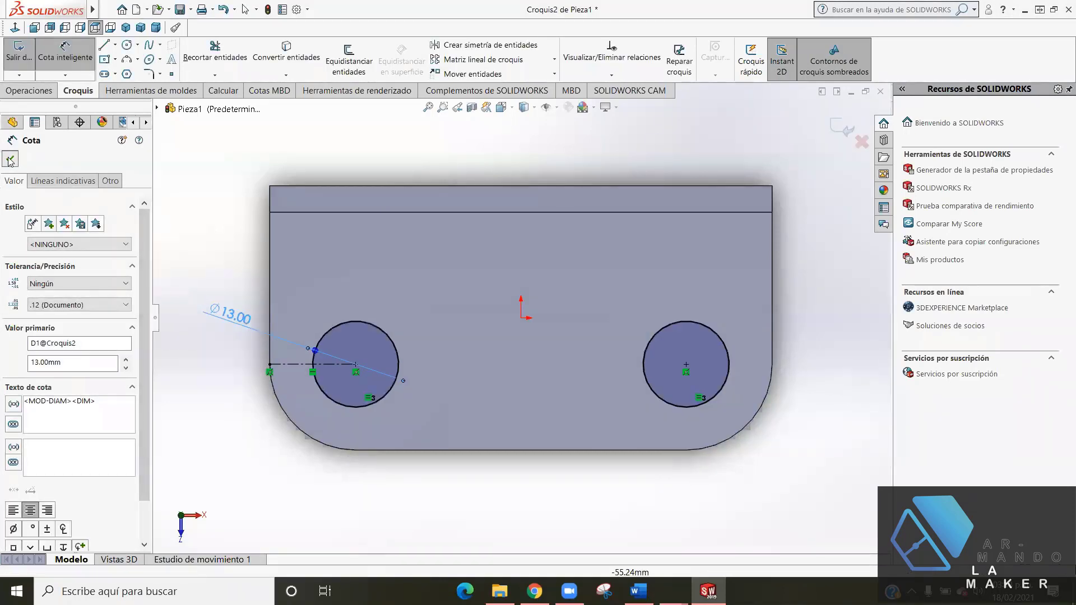
{"action": "key", "text": "Escape"}
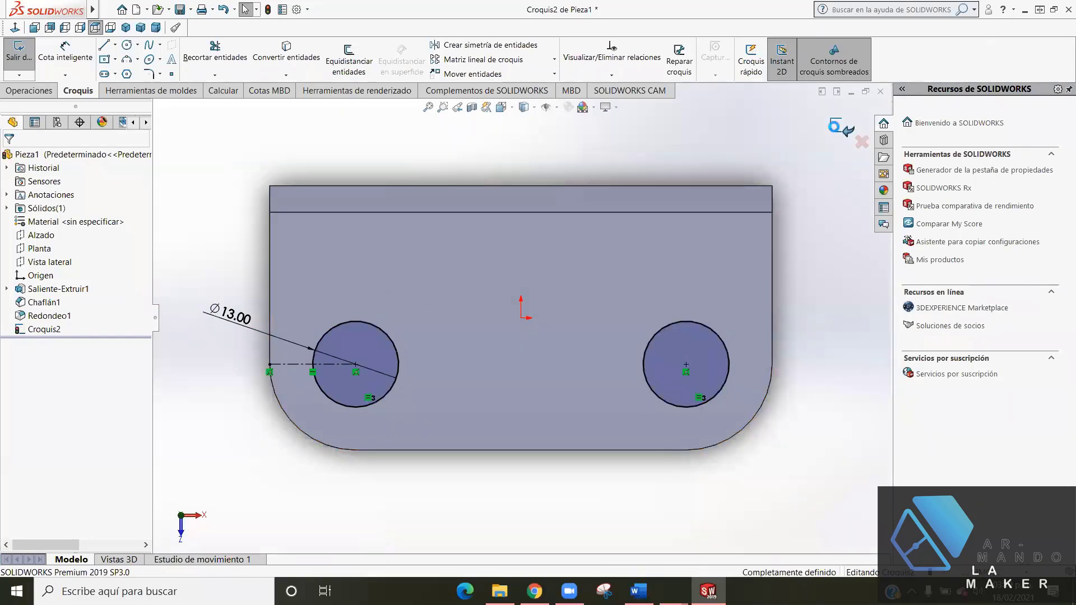
- Exit the sketch and extrude-cut both Ø13 circles Through All the base plate
{"action": "left_click", "coordinate": [835, 129]}
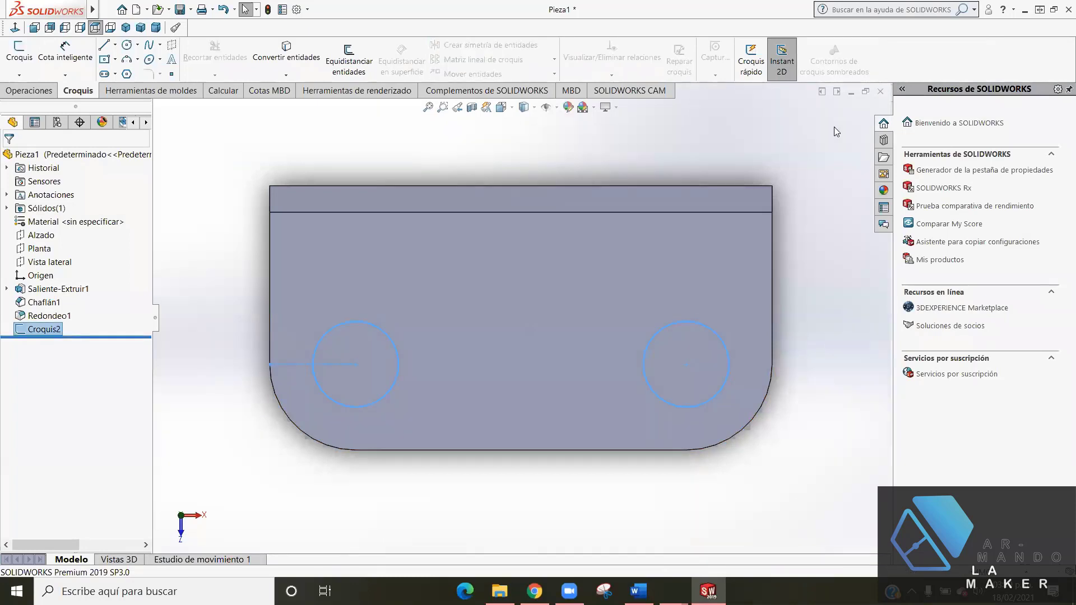
{"action": "key", "text": "ctrl+7"}
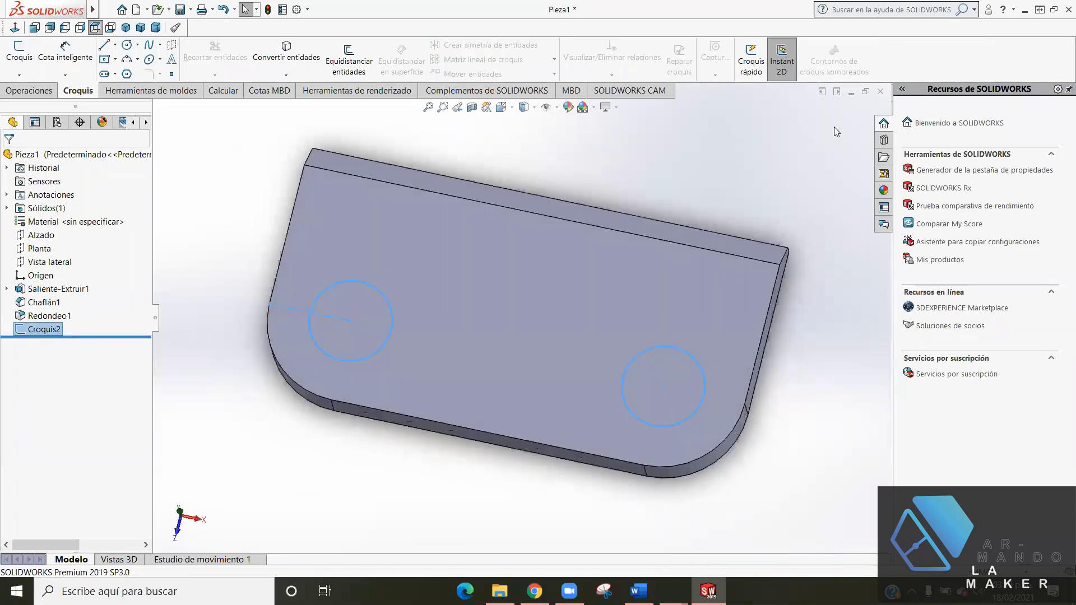
{"action": "left_click", "coordinate": [29, 91]}
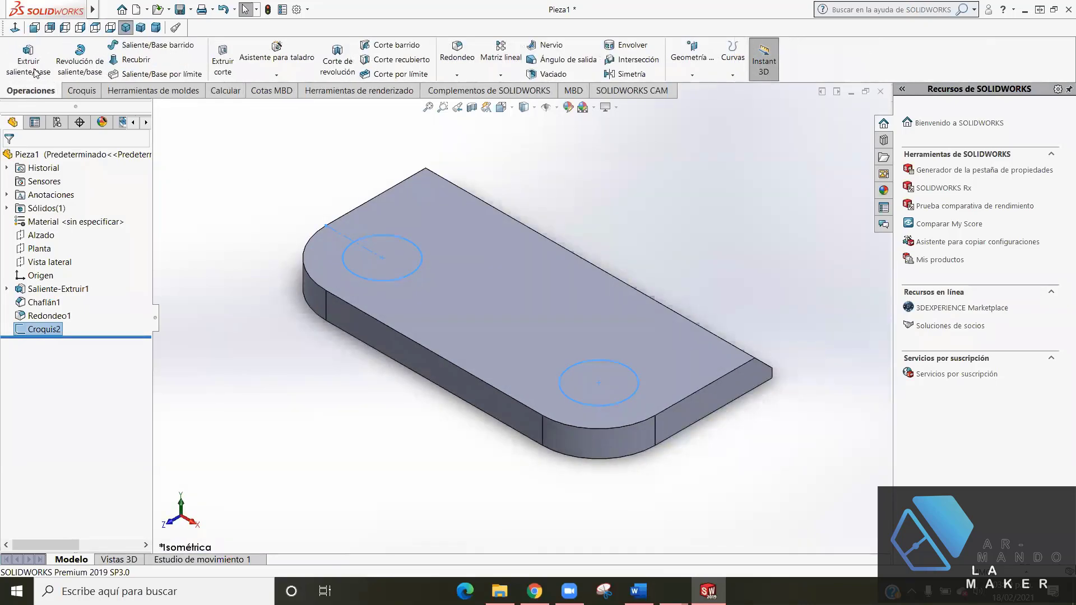
{"action": "left_click", "coordinate": [223, 59]}
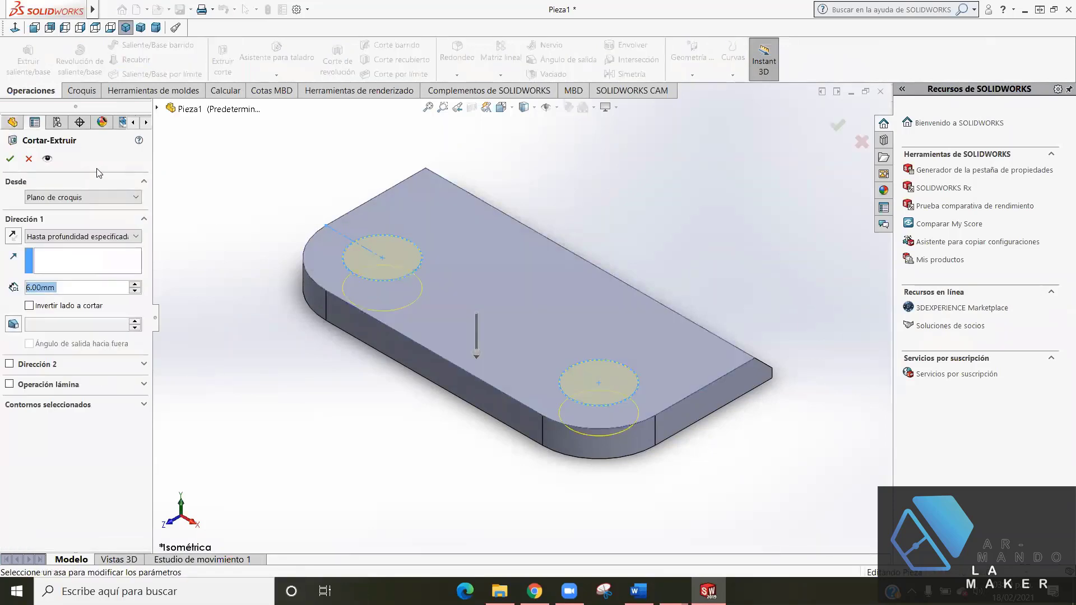
{"action": "left_click", "coordinate": [84, 237]}
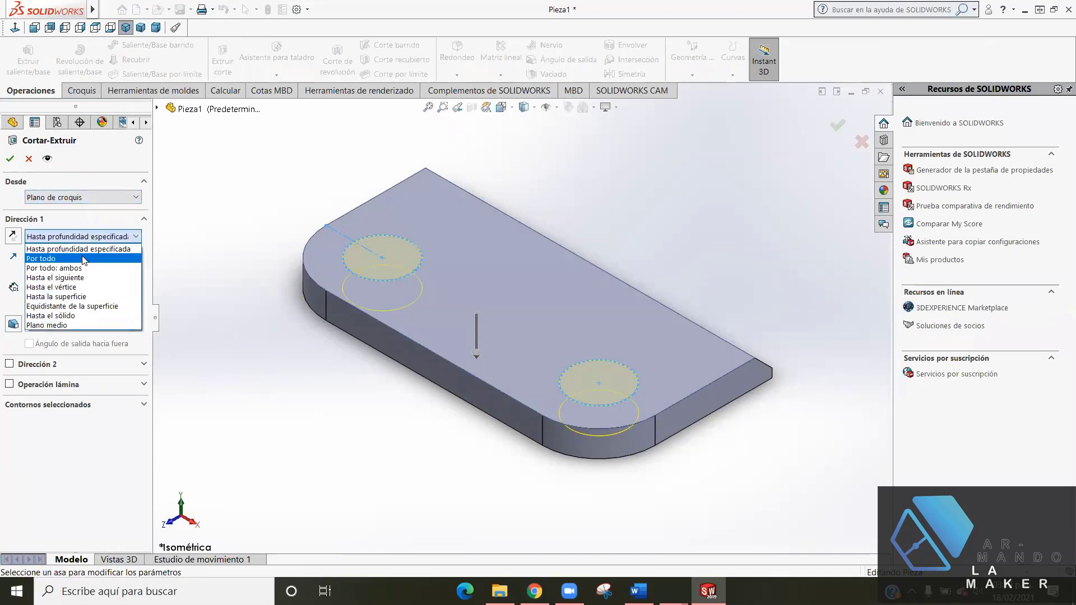
{"action": "left_click", "coordinate": [84, 259]}
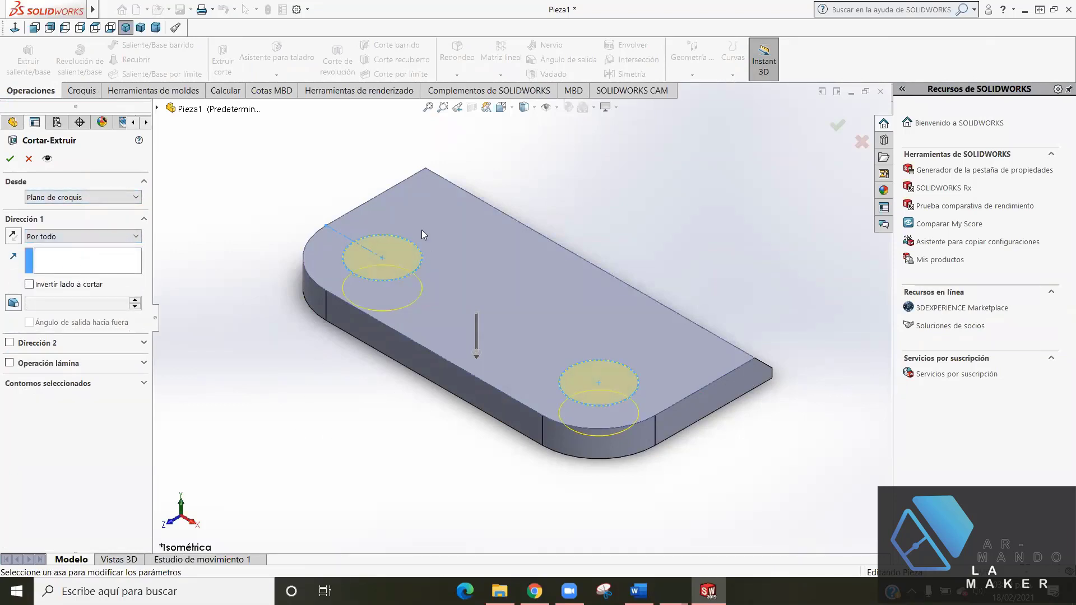
{"action": "left_click", "coordinate": [10, 159]}
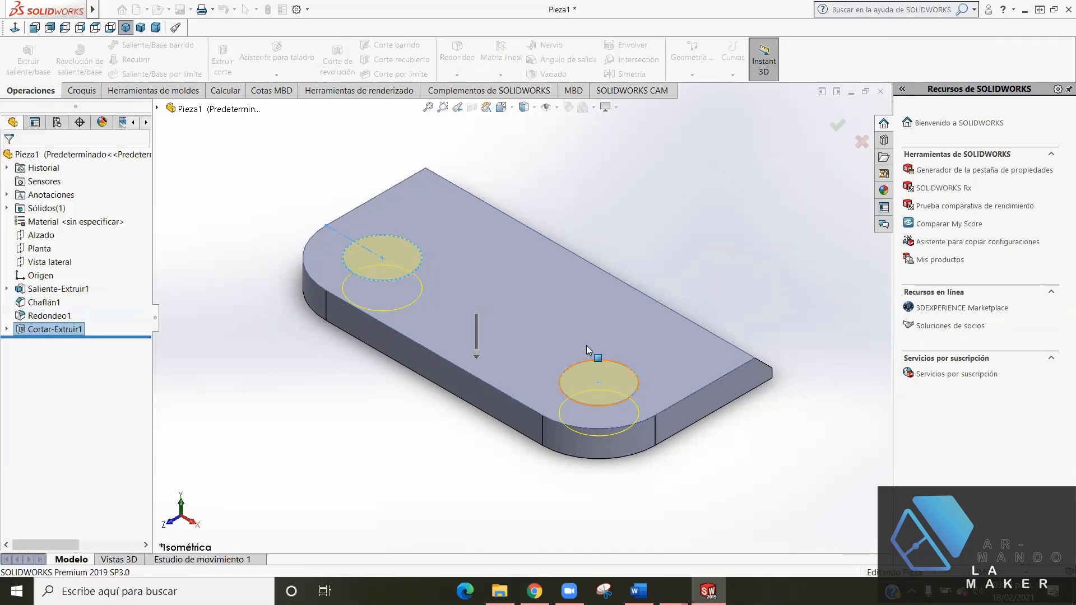
{"action": "mouse_move", "coordinate": [679, 259]}
{"action": "middle_mouse_down"}
{"action": "mouse_move", "coordinate": [665, 277]}
{"action": "mouse_move", "coordinate": [657, 223]}
{"action": "middle_mouse_up"}
{"action": "middle_click_drag", "start_coordinate": [614, 233], "coordinate": [664, 228]}
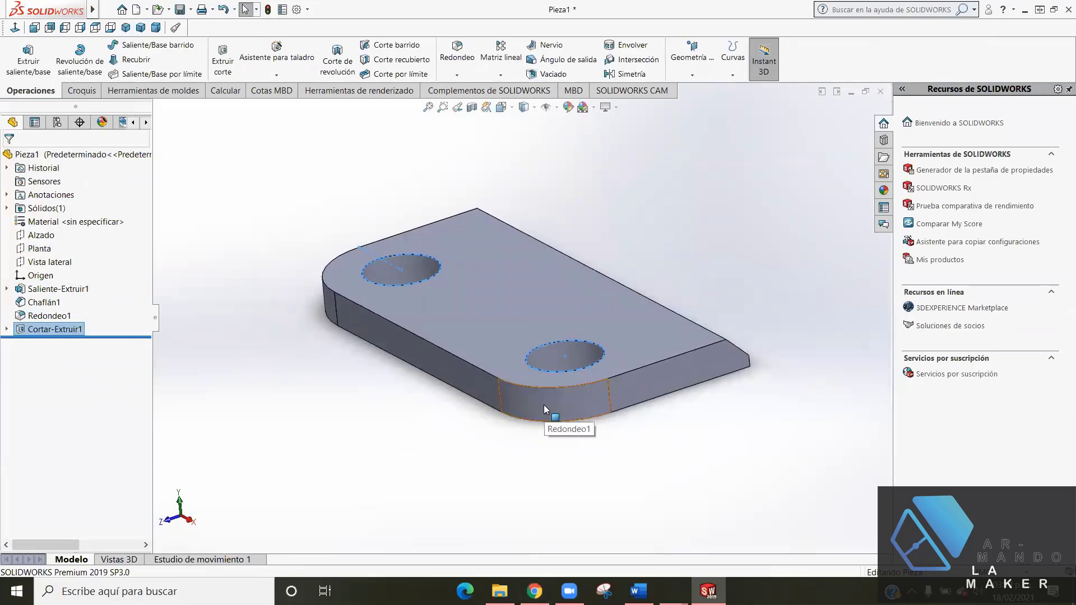
{"action": "key", "text": "alt+Tab"}
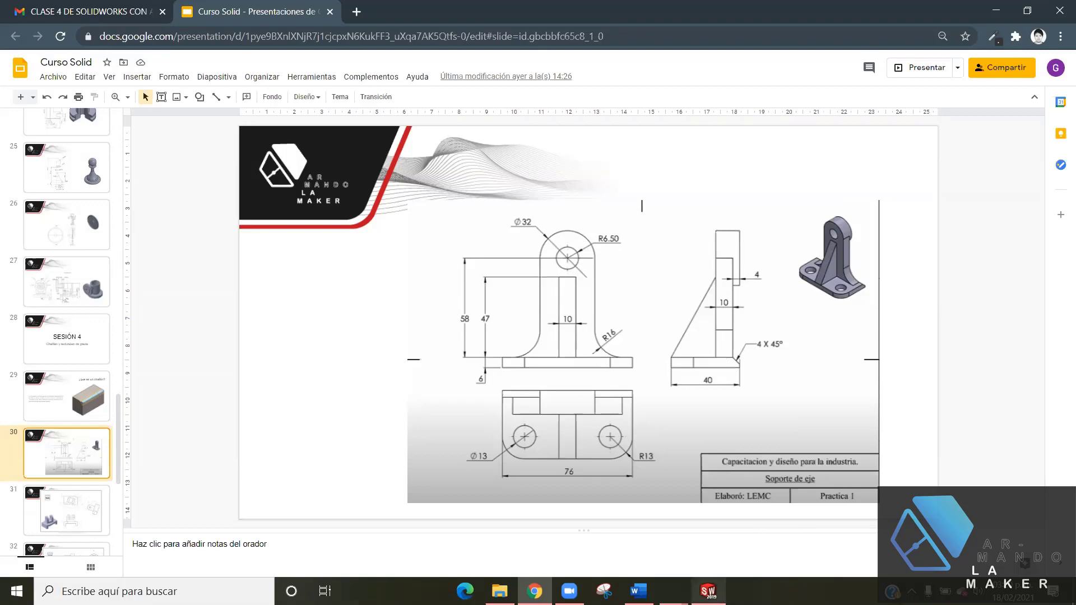
{"action": "mouse_move", "coordinate": [707, 590]}
{"action": "left_click", "coordinate": [722, 566]}
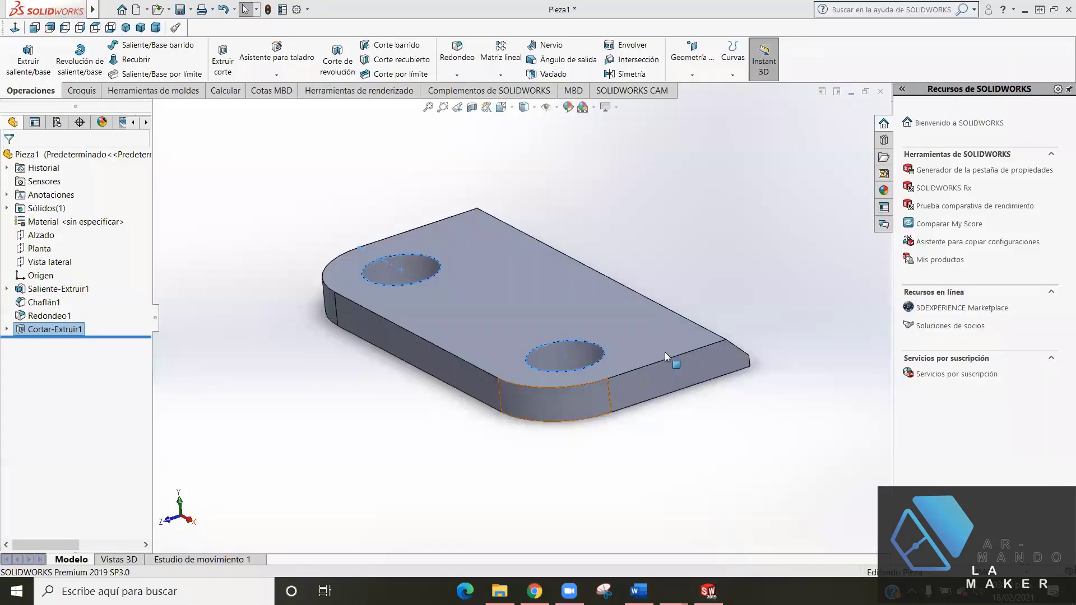
{"action": "mouse_move", "coordinate": [626, 262]}
{"action": "middle_mouse_down"}
{"action": "mouse_move", "coordinate": [631, 299]}
{"action": "mouse_move", "coordinate": [541, 290]}
{"action": "middle_mouse_up"}
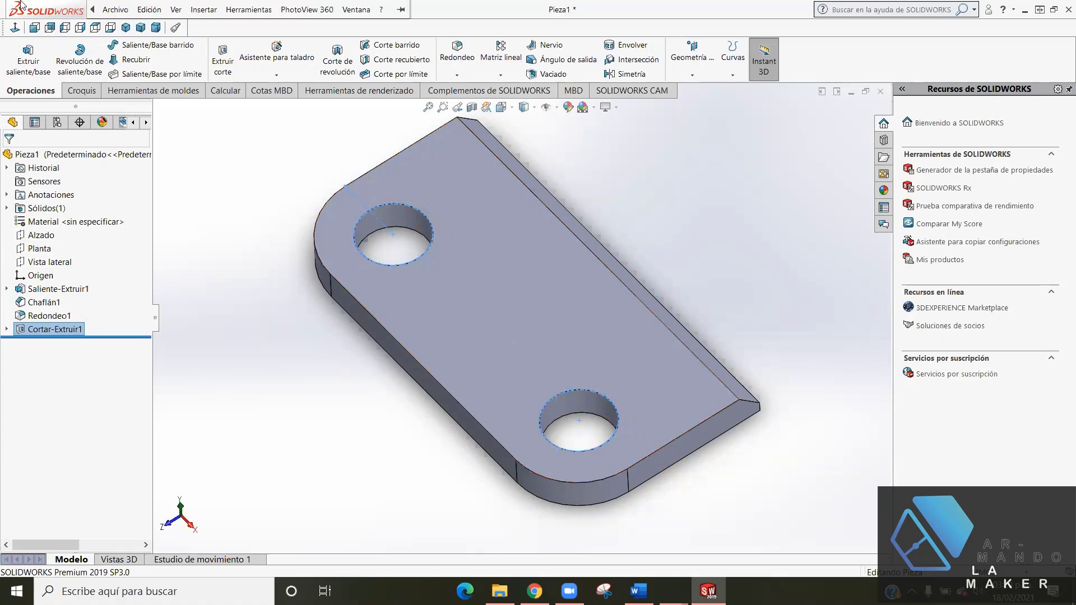
- Open a new sketch on the base plate's top face, viewed normal to it
{"action": "left_click", "coordinate": [112, 9]}
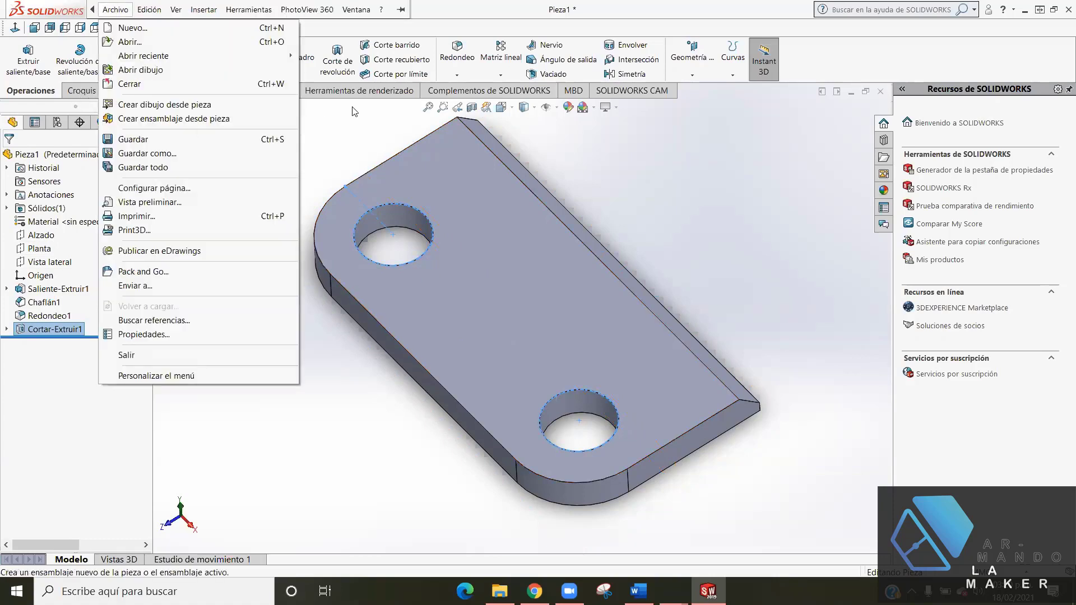
{"action": "left_click", "coordinate": [348, 137]}
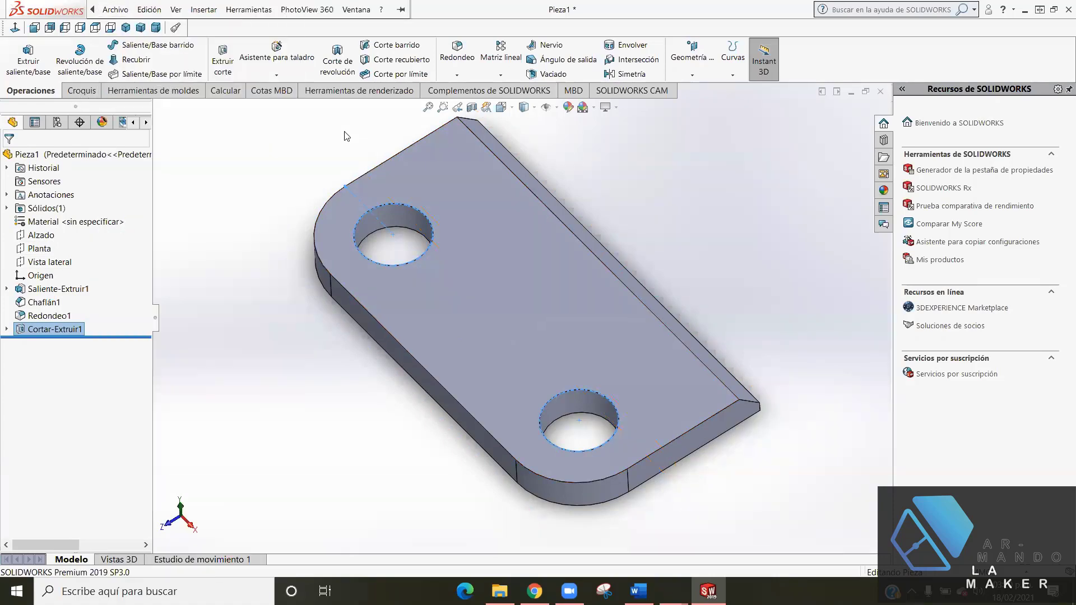
{"action": "left_click", "coordinate": [78, 91]}
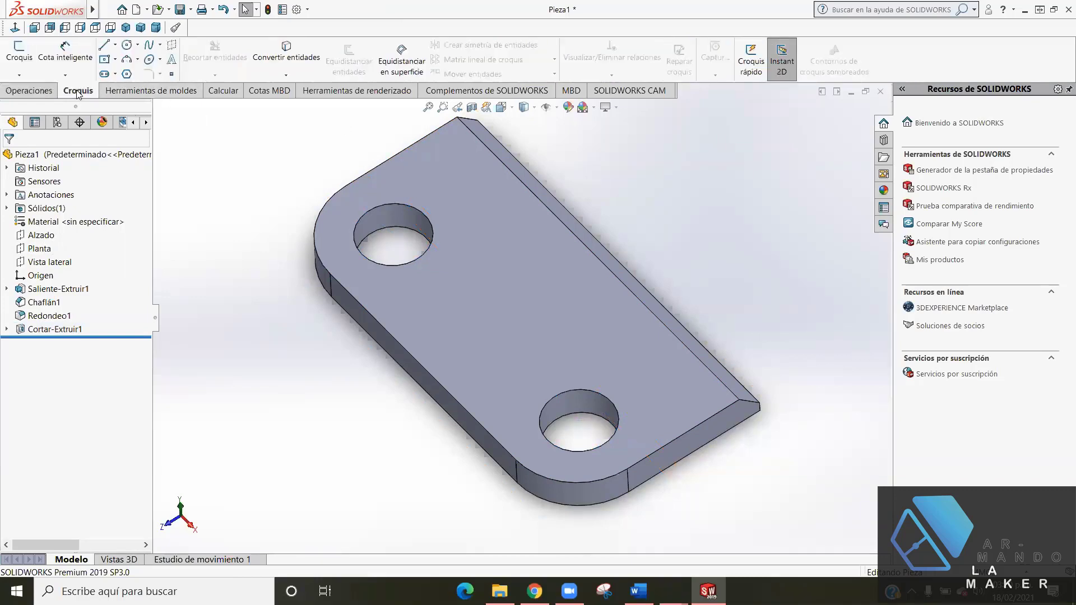
{"action": "left_click", "coordinate": [13, 56]}
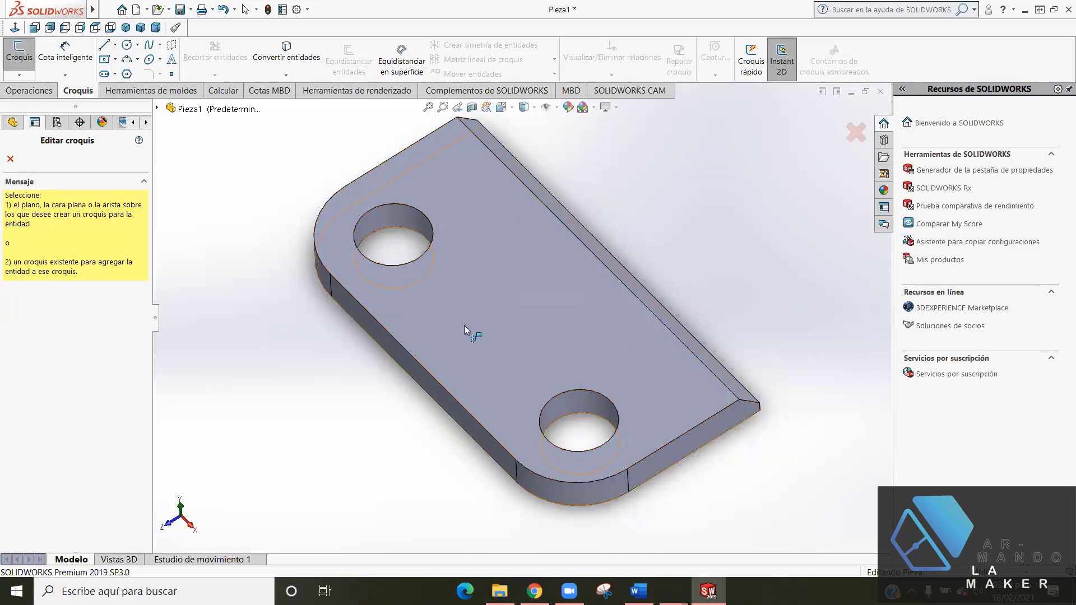
{"action": "left_click", "coordinate": [535, 317]}
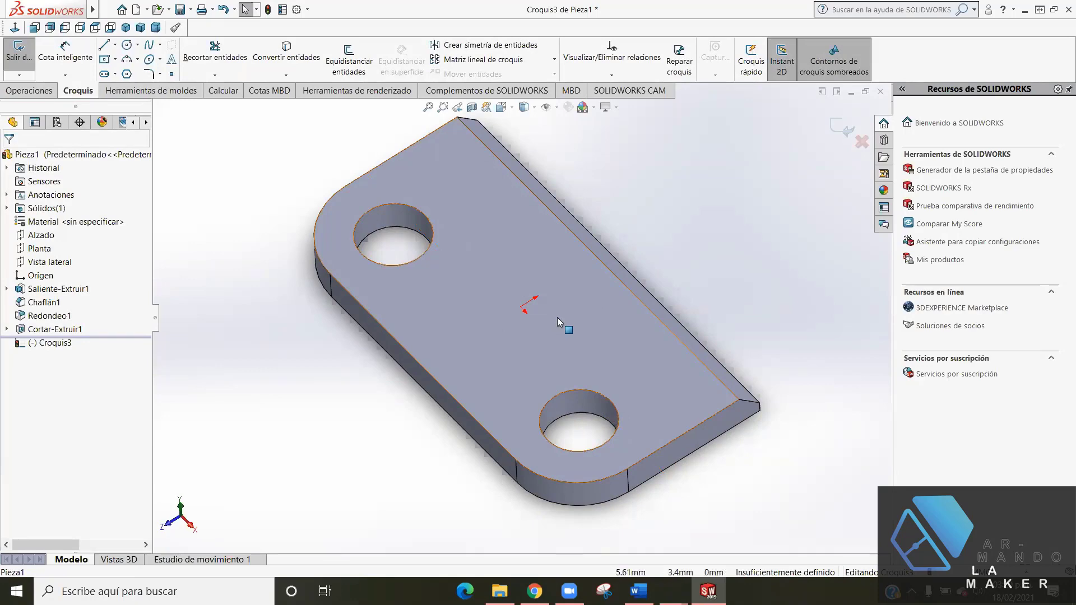
{"action": "key", "text": "ctrl+8"}
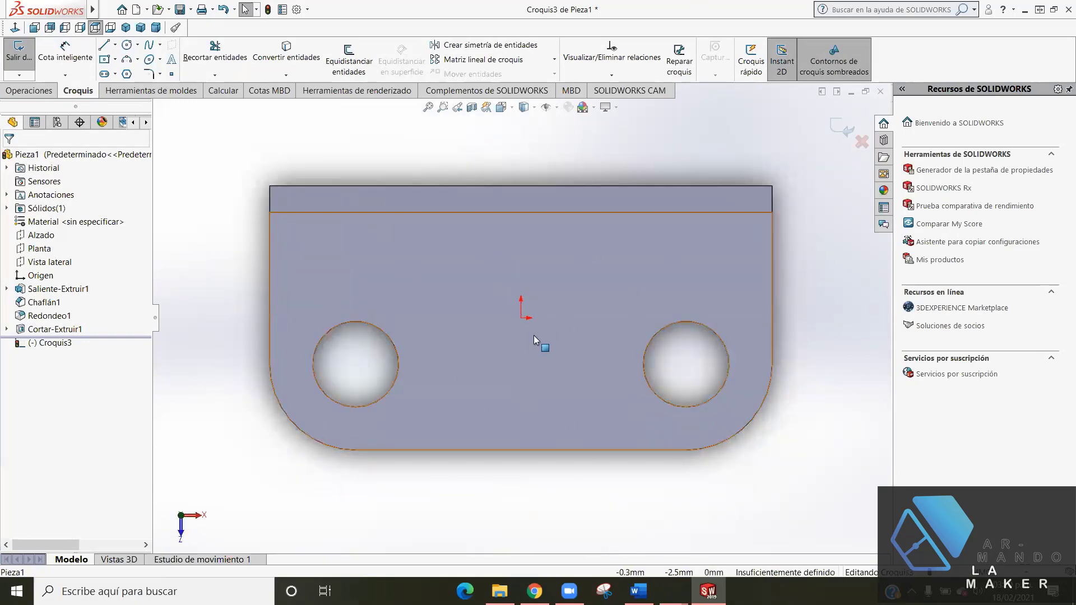
- Choose the Corner Rectangle tool and bring up the reference drawing in Google Slides
{"action": "left_click", "coordinate": [114, 60]}
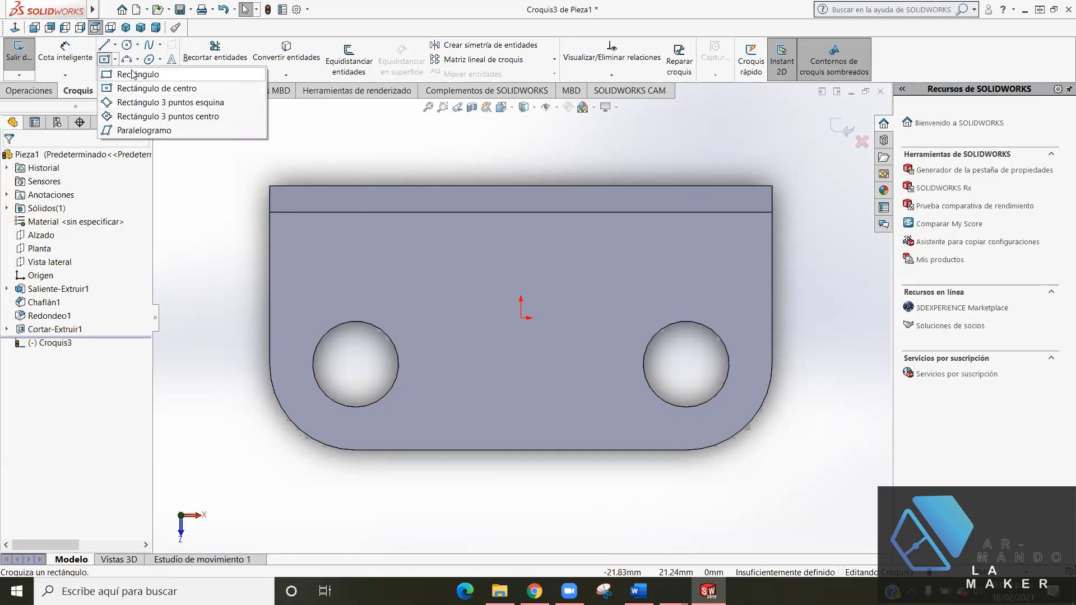
{"action": "left_click", "coordinate": [133, 74]}
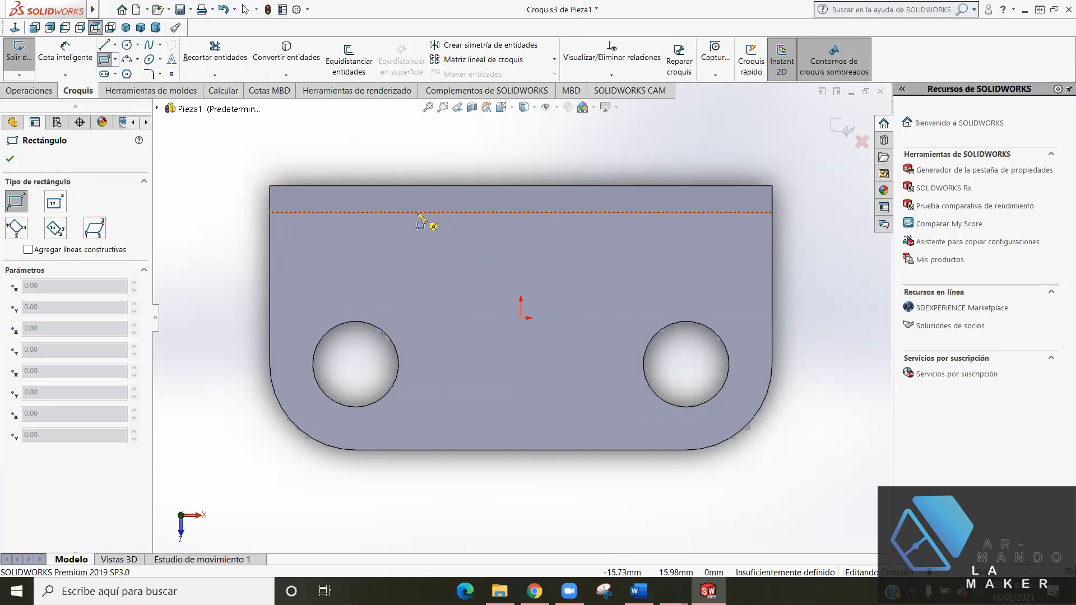
{"action": "left_click", "coordinate": [535, 590]}
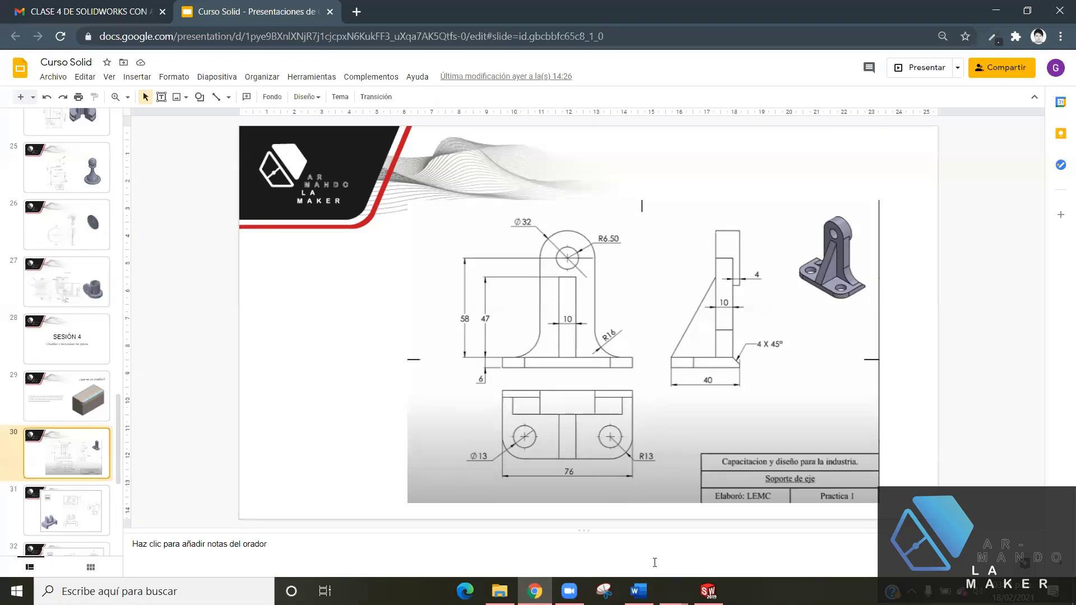
- Return from the drawing slide to the open Croquis3 sketch in SOLIDWORKS
{"action": "left_click", "coordinate": [708, 591]}
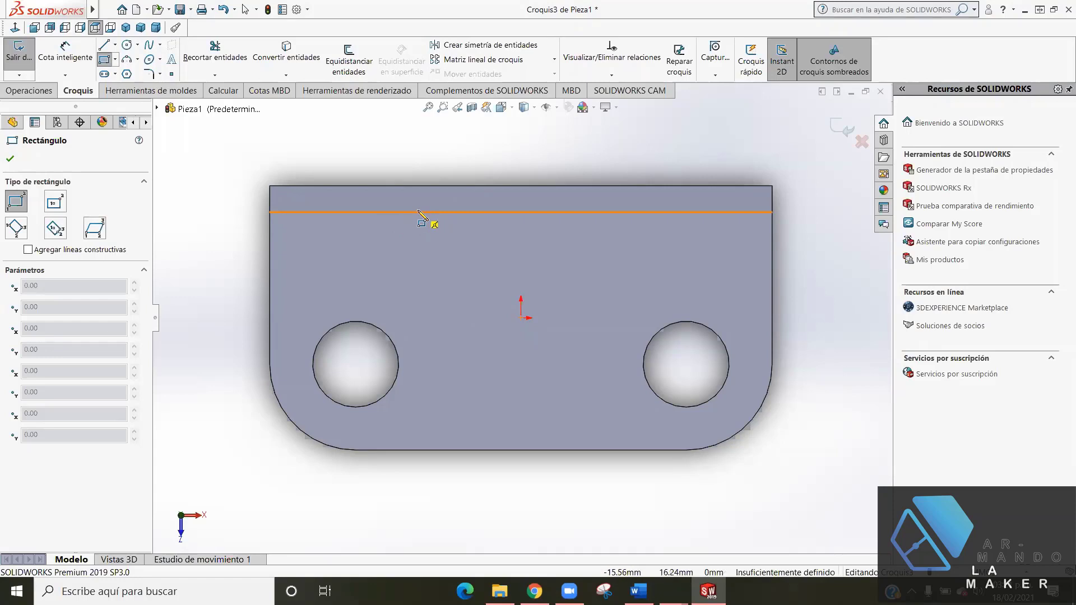
- Draw a rectangle from the line near the plate's top edge to a corner above the origin
{"action": "left_click", "coordinate": [411, 212]}
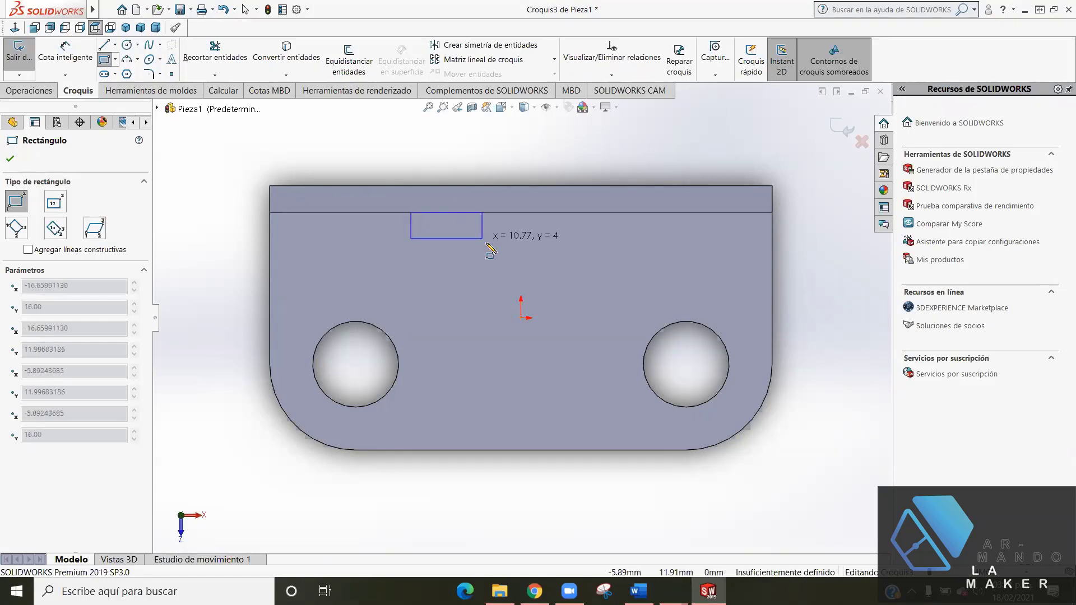
{"action": "left_click", "coordinate": [619, 267]}
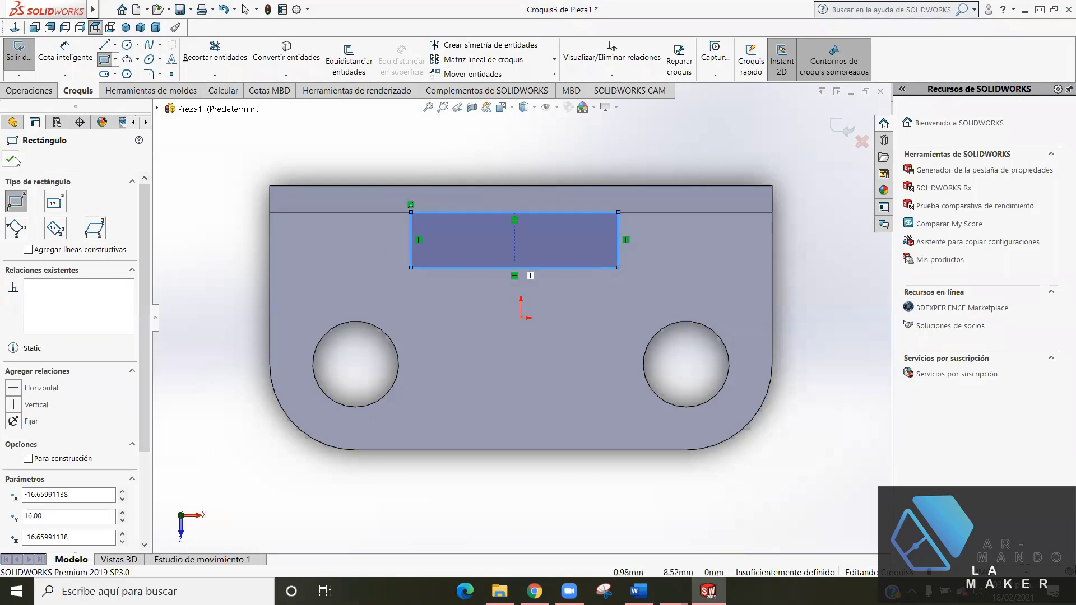
{"action": "key", "text": "Escape"}
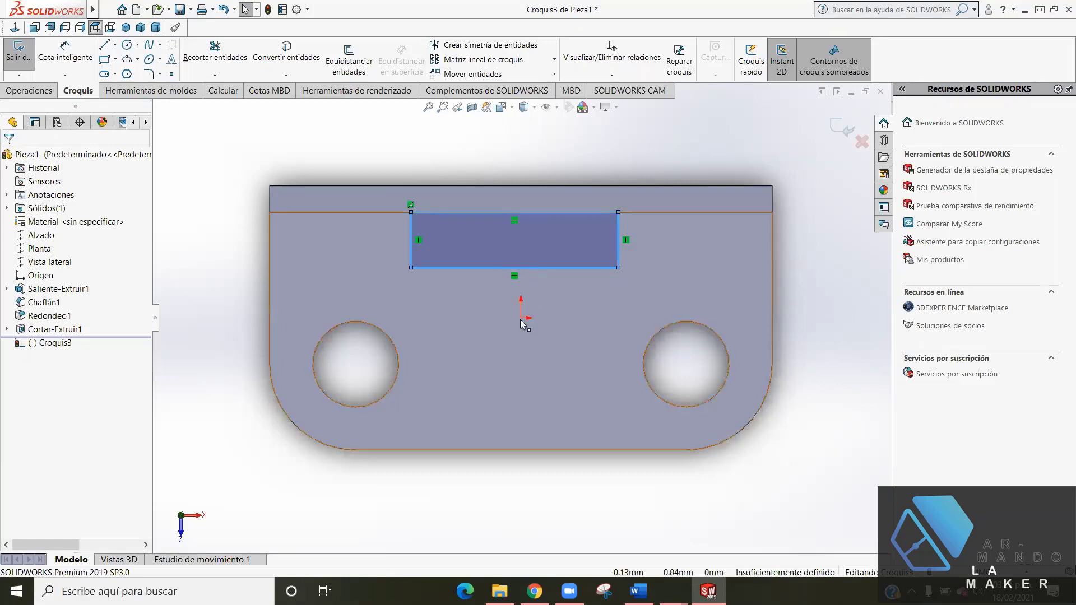
{"action": "left_click", "coordinate": [514, 268]}
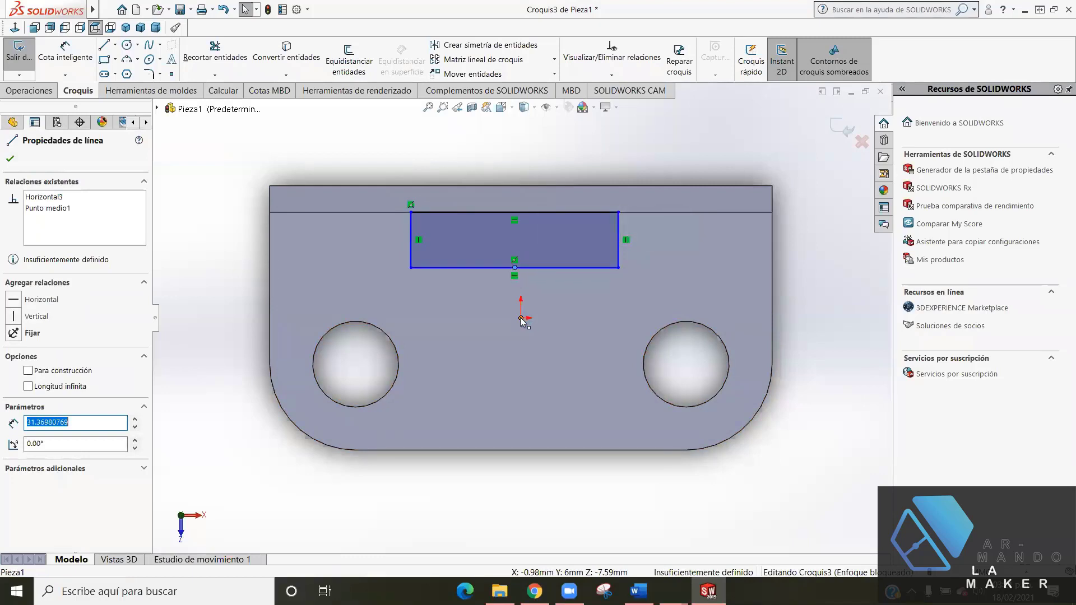
- Make the rectangle's bottom midpoint vertical with the origin, then consult the drawing slide
{"action": "key", "text": "Escape"}
{"action": "left_click", "coordinate": [514, 267]}
{"action": "left_click", "coordinate": [521, 318], "text": "ctrl"}
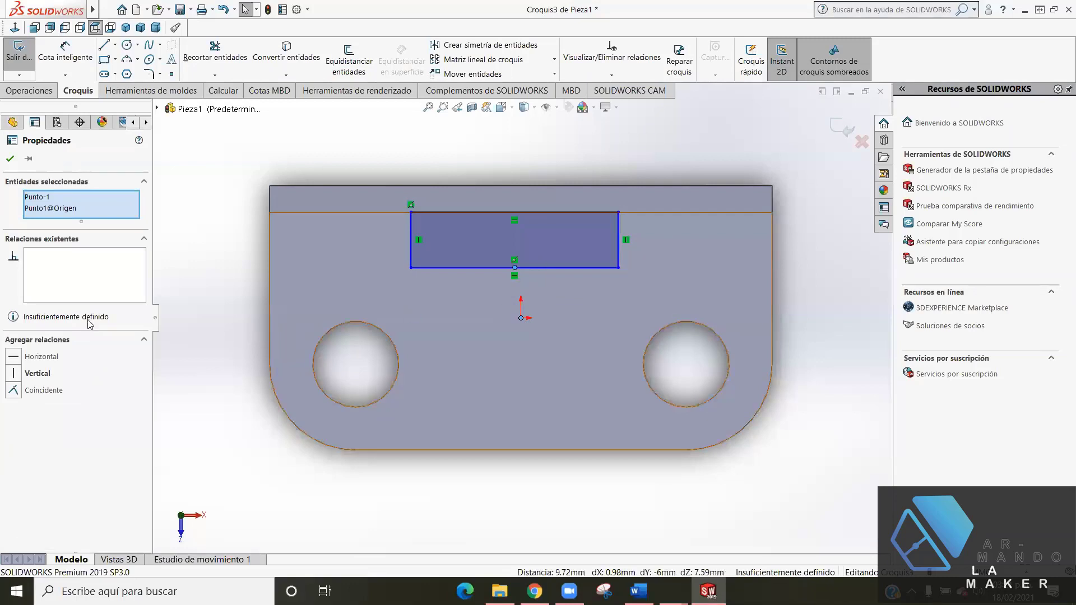
{"action": "left_click", "coordinate": [15, 374]}
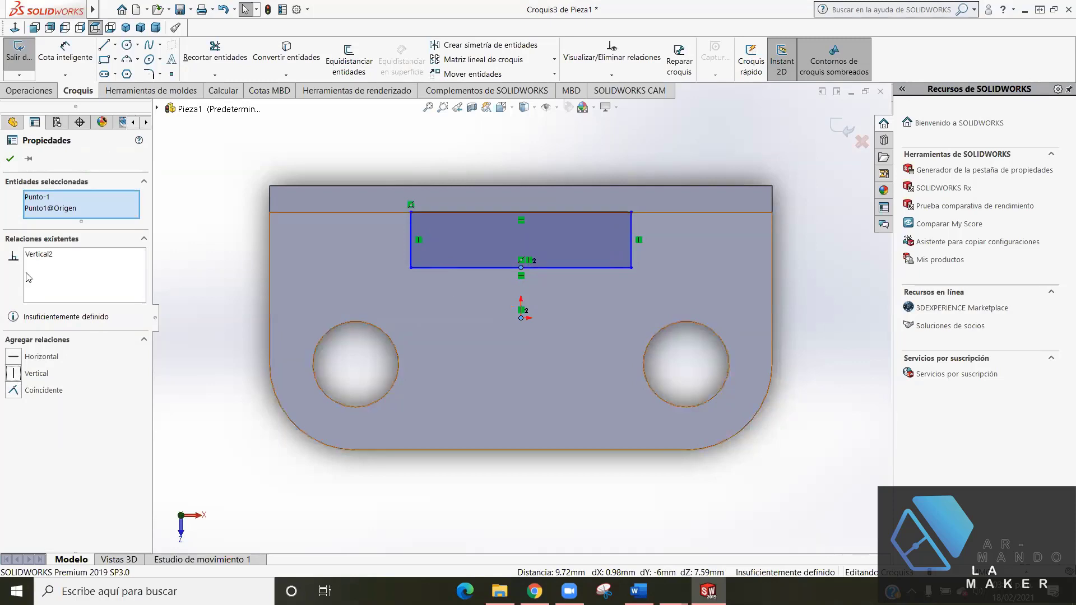
{"action": "left_click", "coordinate": [10, 158]}
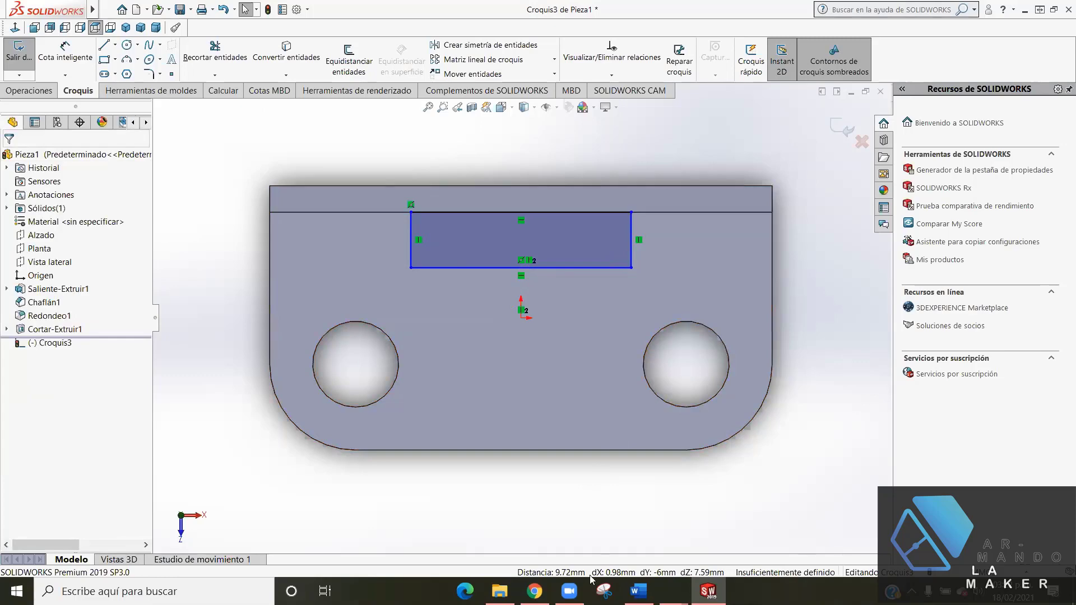
{"action": "left_click", "coordinate": [534, 592]}
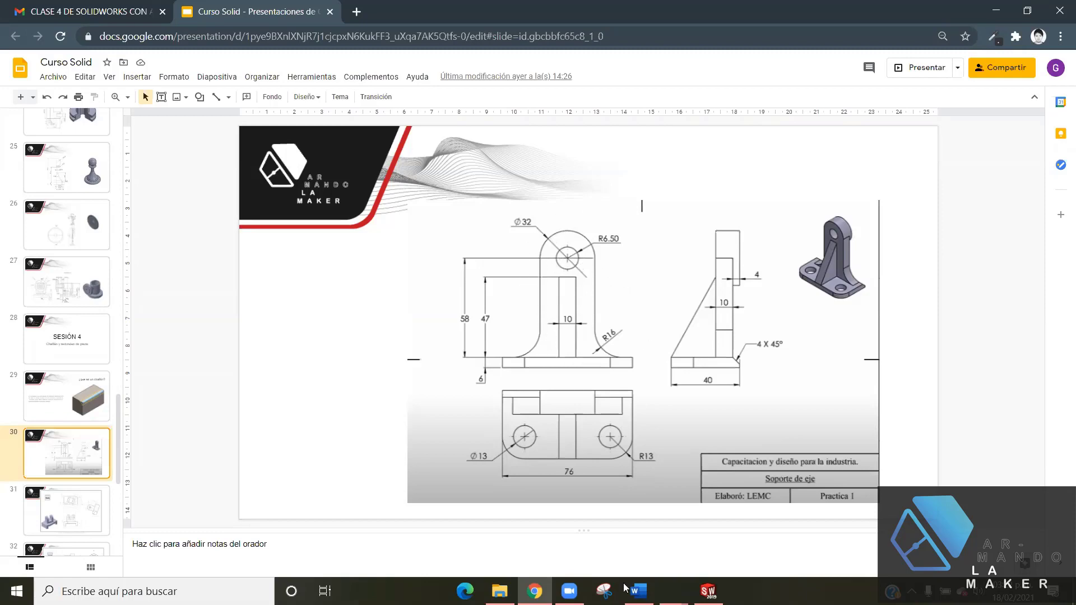
- Dimension the rectangle's left edge to a 10 mm height
{"action": "key", "text": "alt+Tab"}
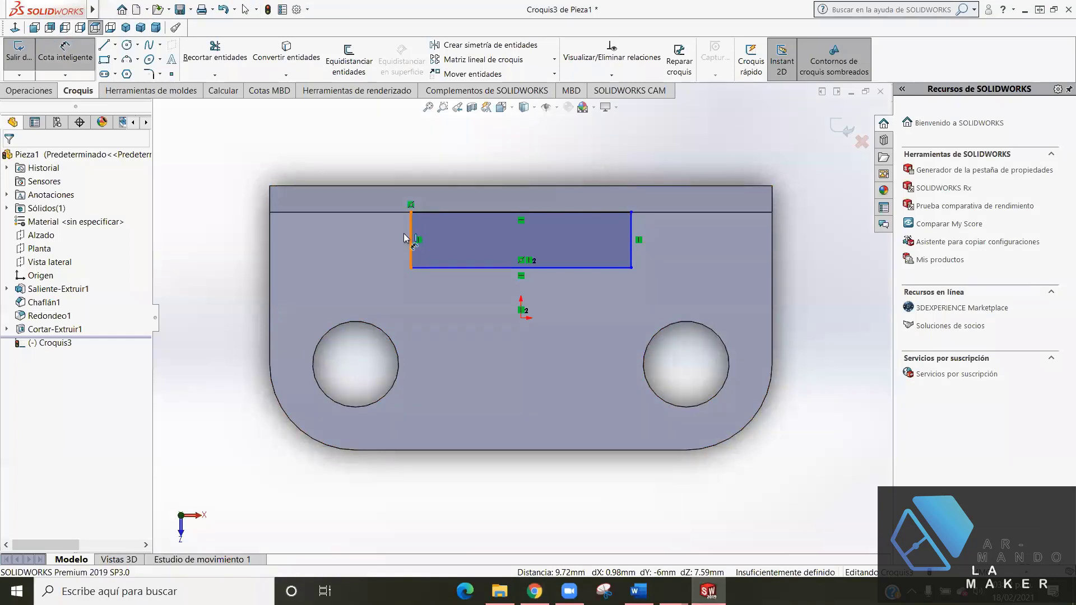
{"action": "left_click", "coordinate": [411, 240]}
{"action": "left_click", "coordinate": [372, 242]}
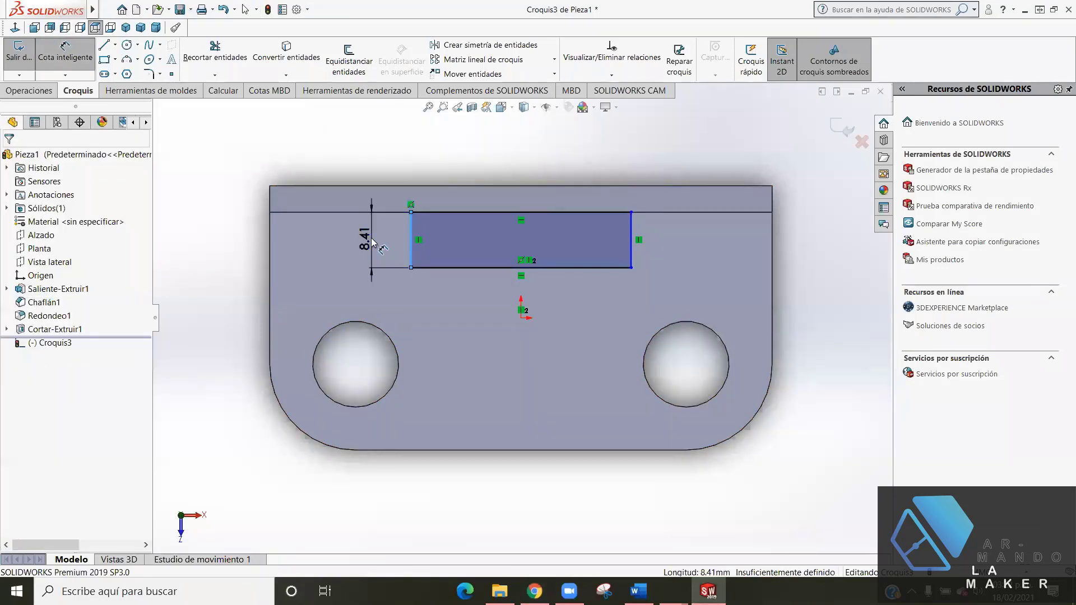
{"action": "double_click", "coordinate": [372, 242]}
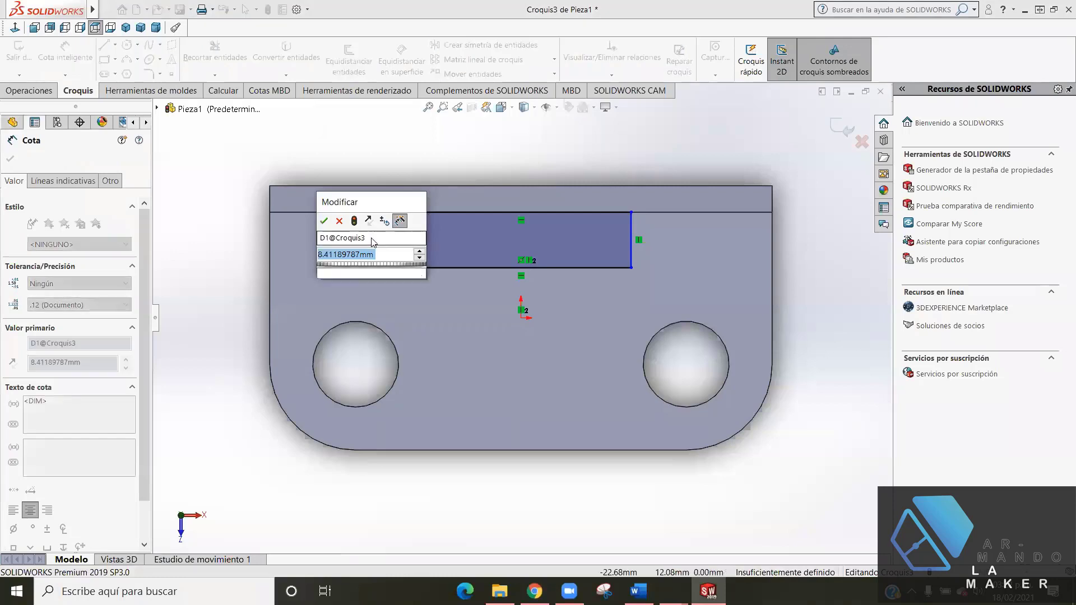
{"action": "type", "text": "10"}
{"action": "key", "text": "Return"}
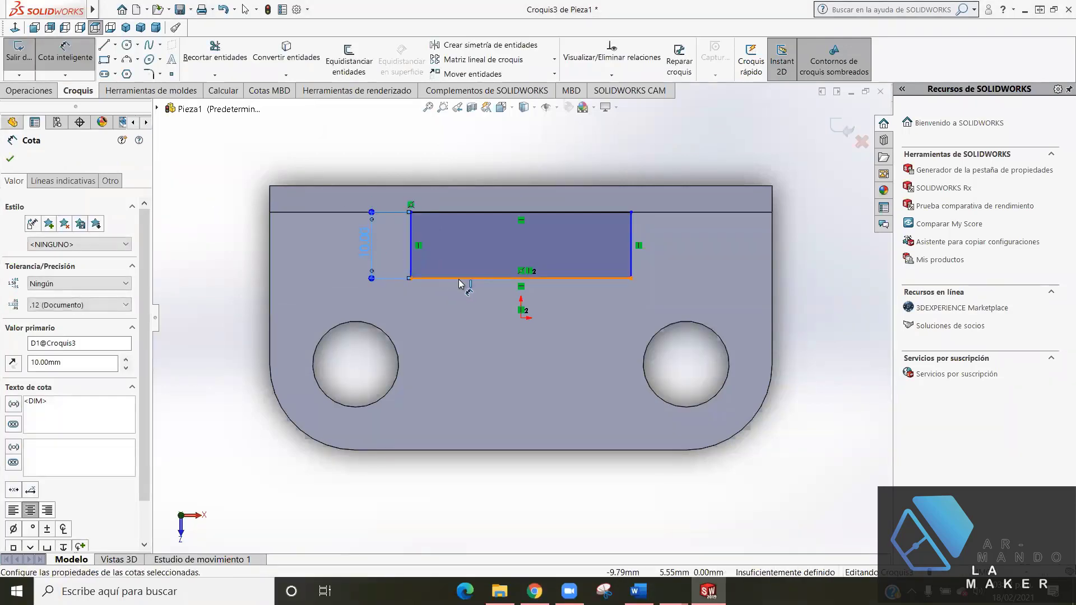
- Dimension the rectangle's bottom edge to 32 mm width and exit the sketch
{"action": "left_click", "coordinate": [483, 316]}
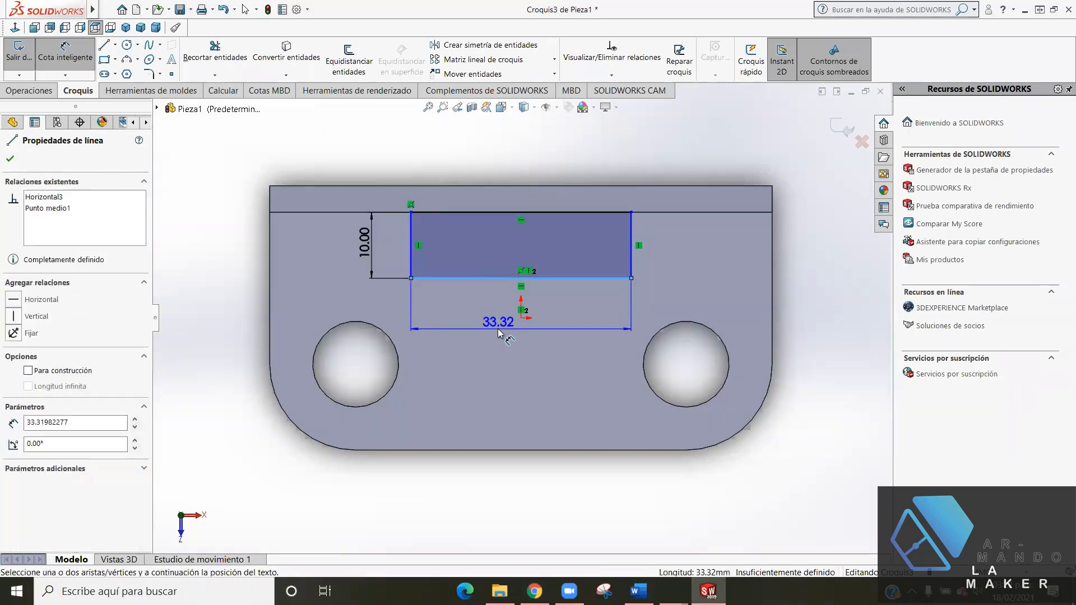
{"action": "left_click", "coordinate": [501, 332]}
{"action": "left_click", "coordinate": [501, 332]}
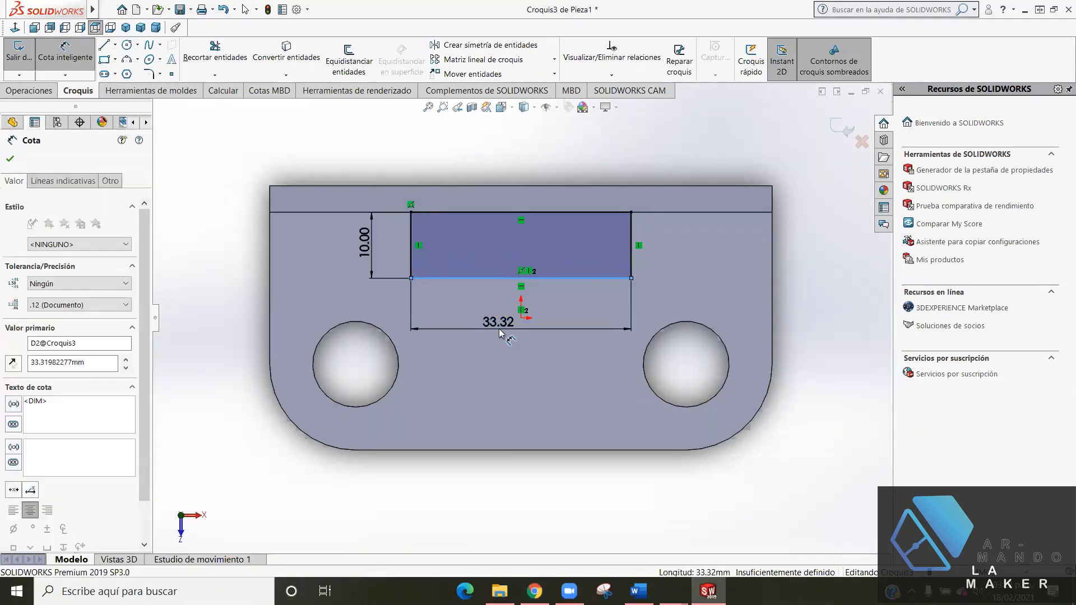
{"action": "type", "text": "32"}
{"action": "key", "text": "Return"}
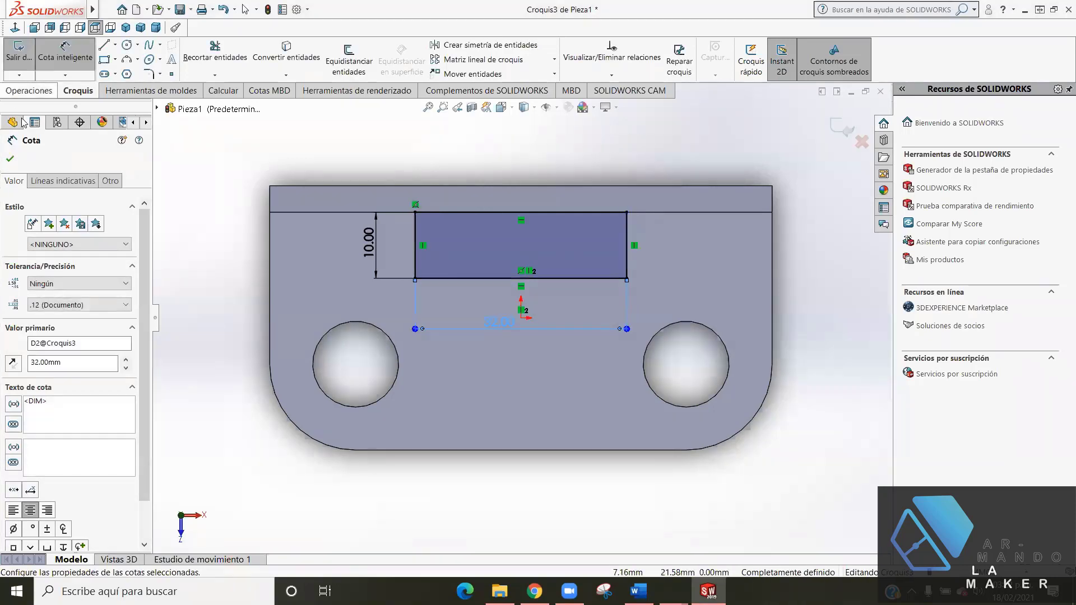
{"action": "key", "text": "Escape"}
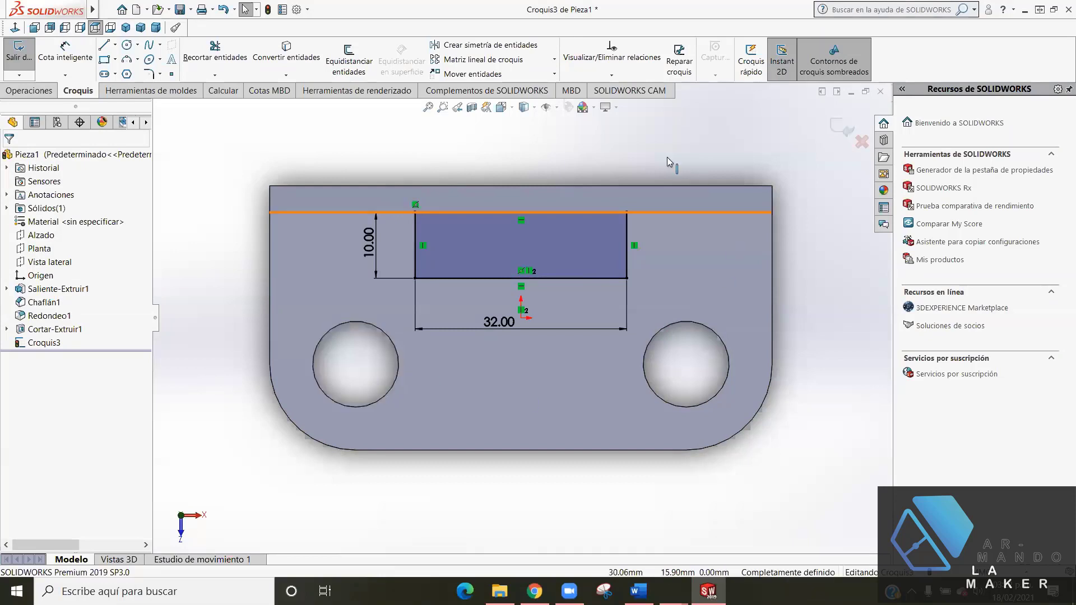
{"action": "left_click", "coordinate": [846, 128]}
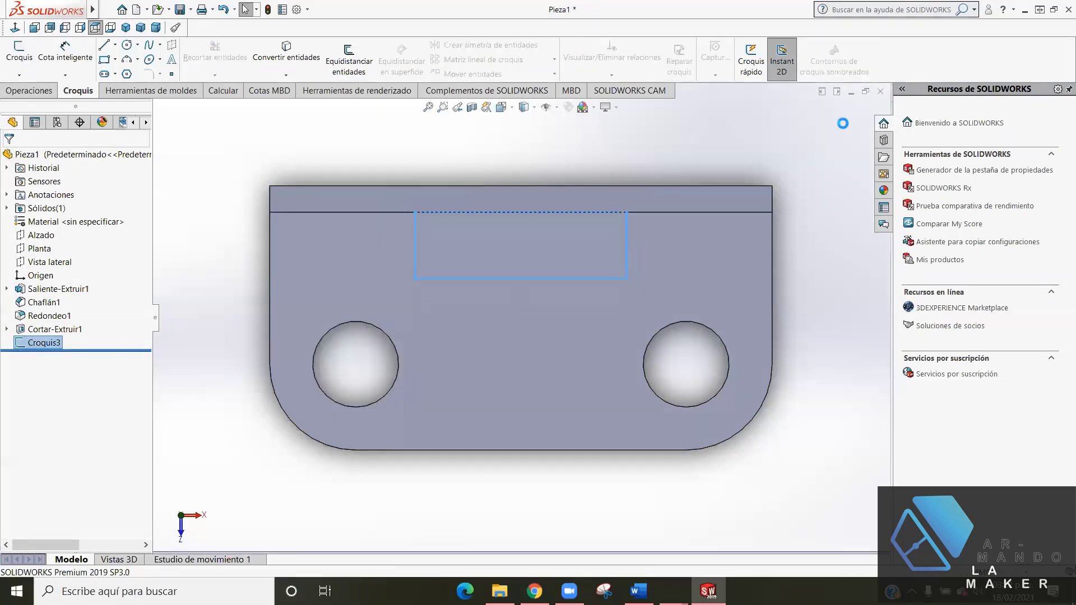
- Switch to isometric view and preview a boss extrusion of Croquis3 at 6 mm
{"action": "key", "text": "ctrl+7"}
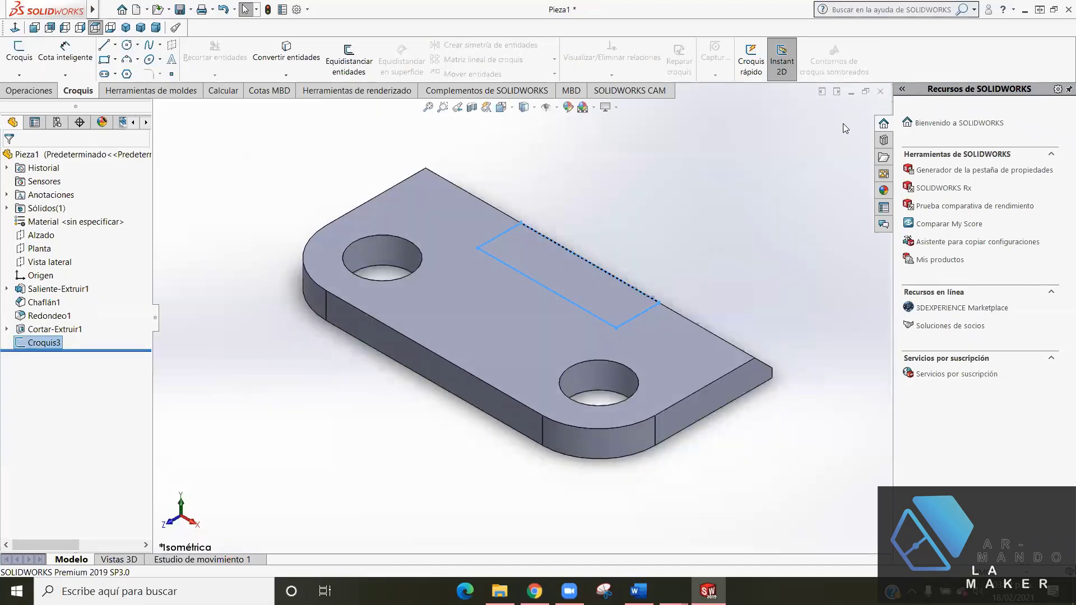
{"action": "left_click", "coordinate": [29, 91]}
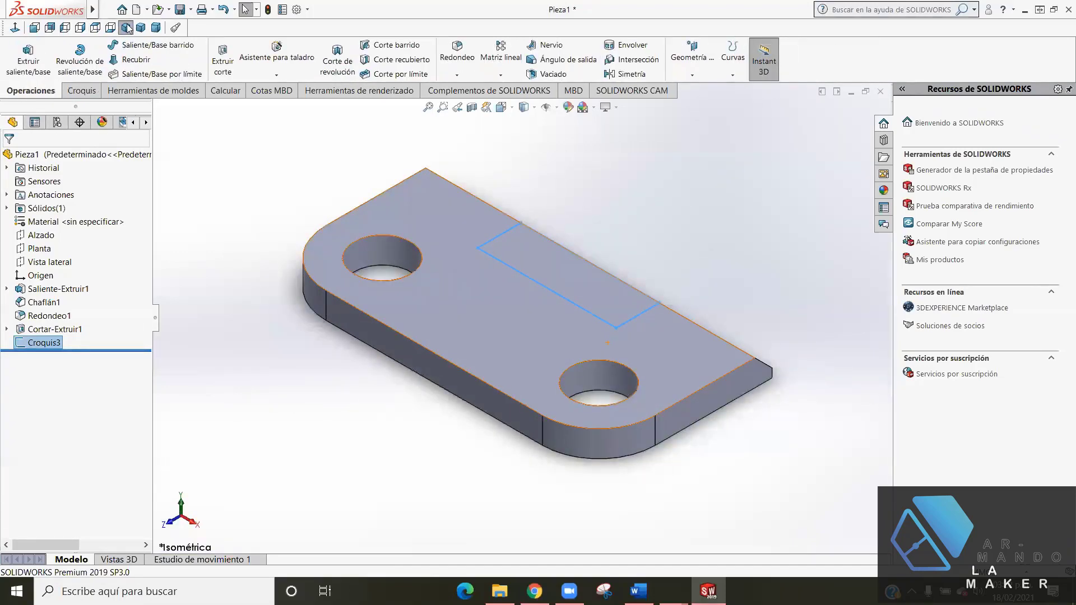
{"action": "left_click", "coordinate": [213, 57]}
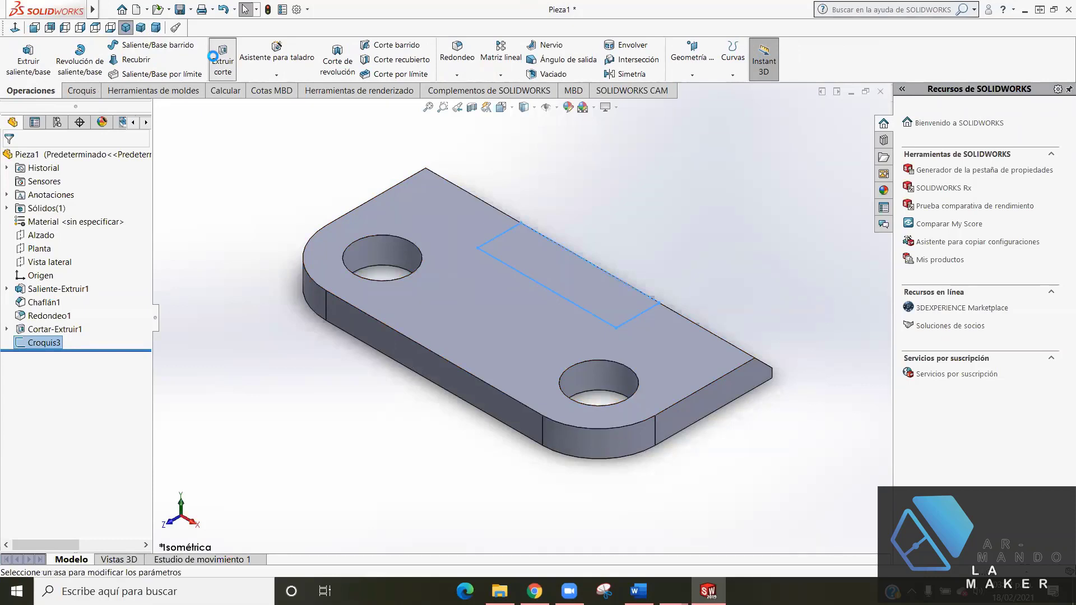
{"action": "left_click", "coordinate": [23, 147]}
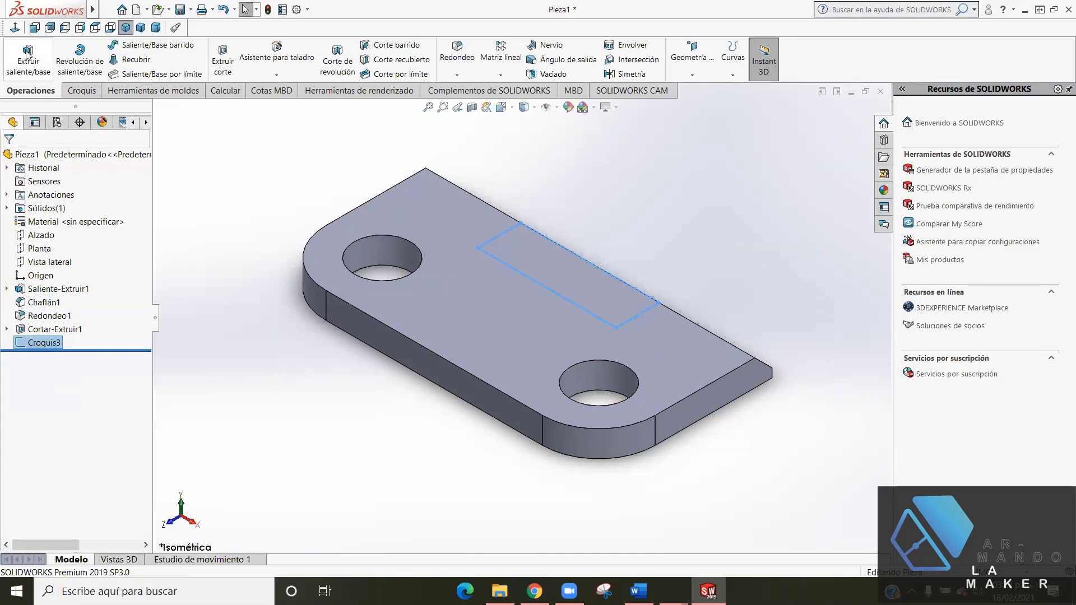
{"action": "left_click", "coordinate": [27, 55]}
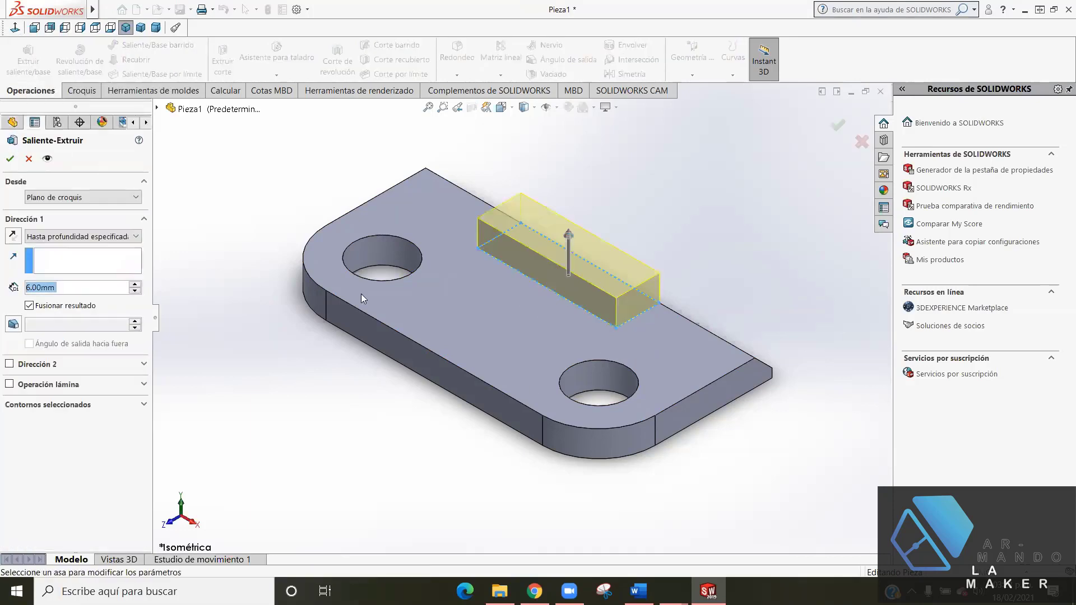
- Set the boss extrusion's Blind depth to 58 mm and accept it
{"action": "left_click", "coordinate": [534, 591]}
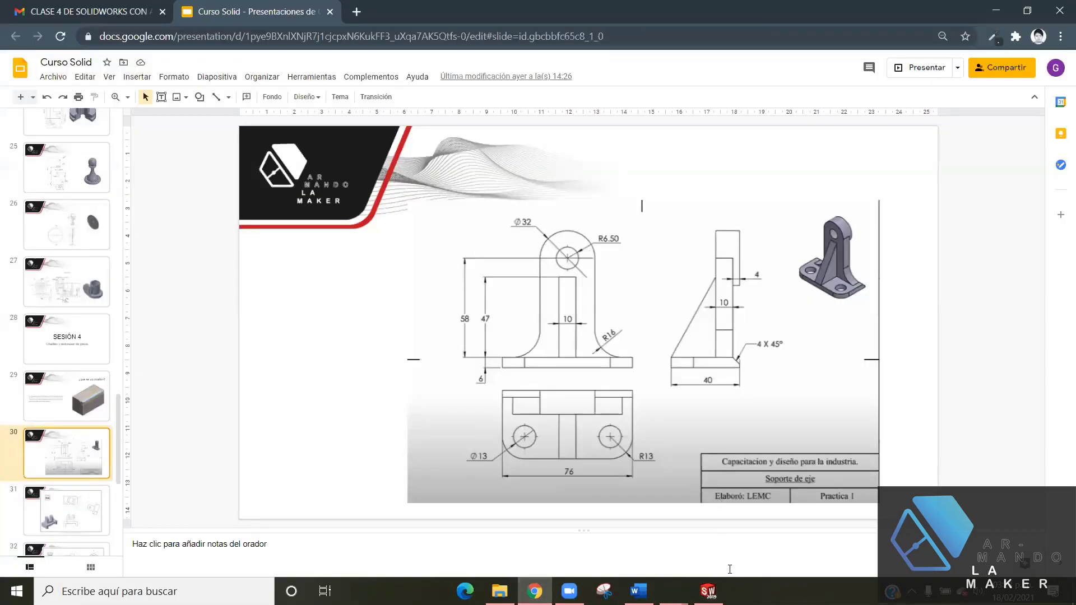
{"action": "left_click", "coordinate": [707, 590]}
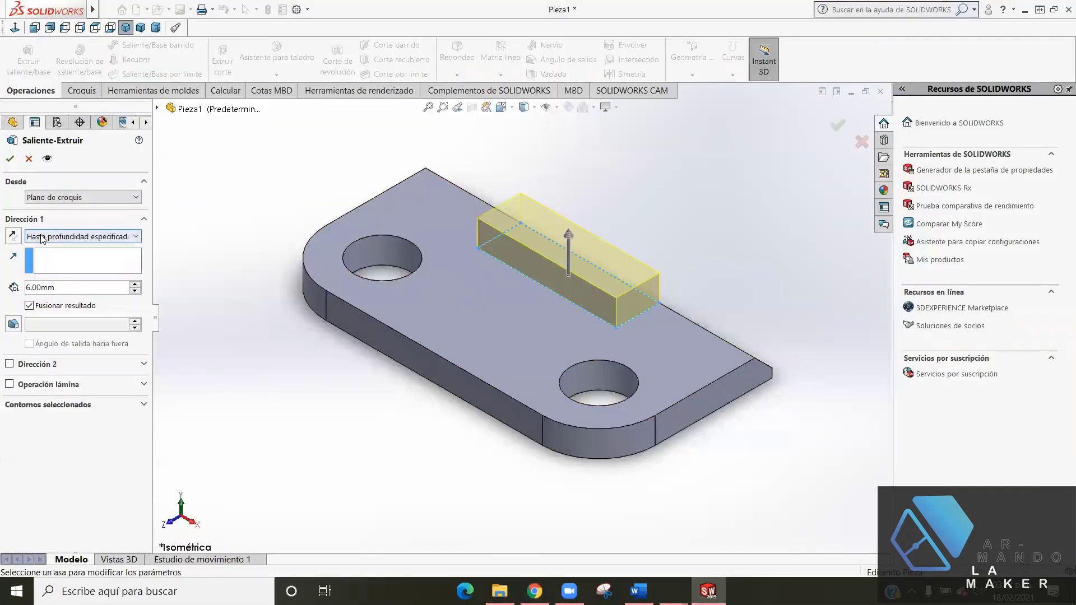
{"action": "left_click", "coordinate": [79, 236]}
{"action": "left_click", "coordinate": [43, 288]}
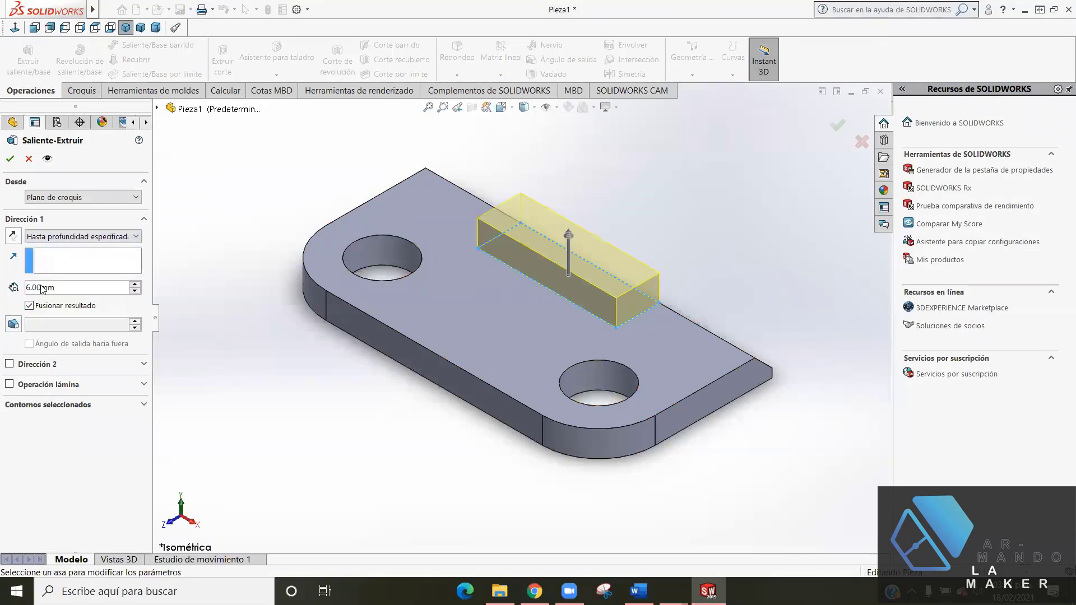
{"action": "left_click_drag", "start_coordinate": [66, 288], "coordinate": [19, 281]}
{"action": "type", "text": "584"}
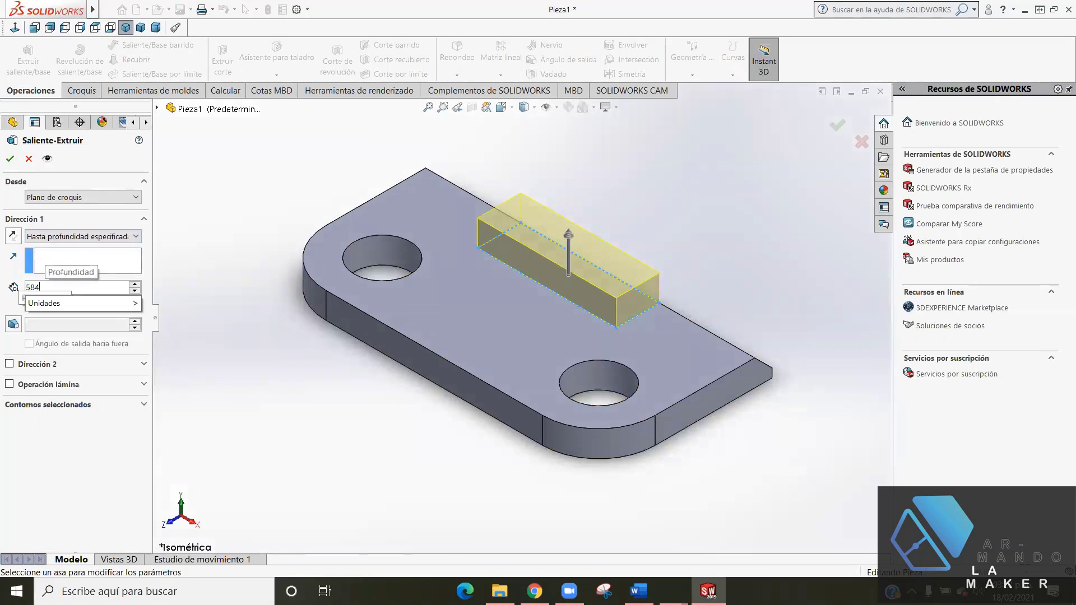
{"action": "key", "text": "BackSpace"}
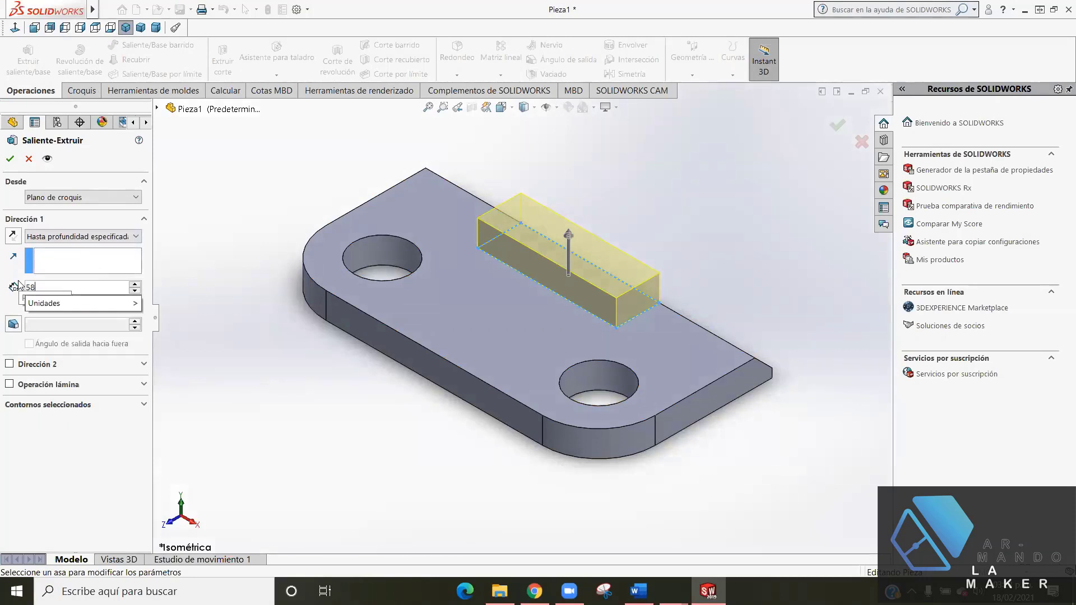
{"action": "key", "text": "Return"}
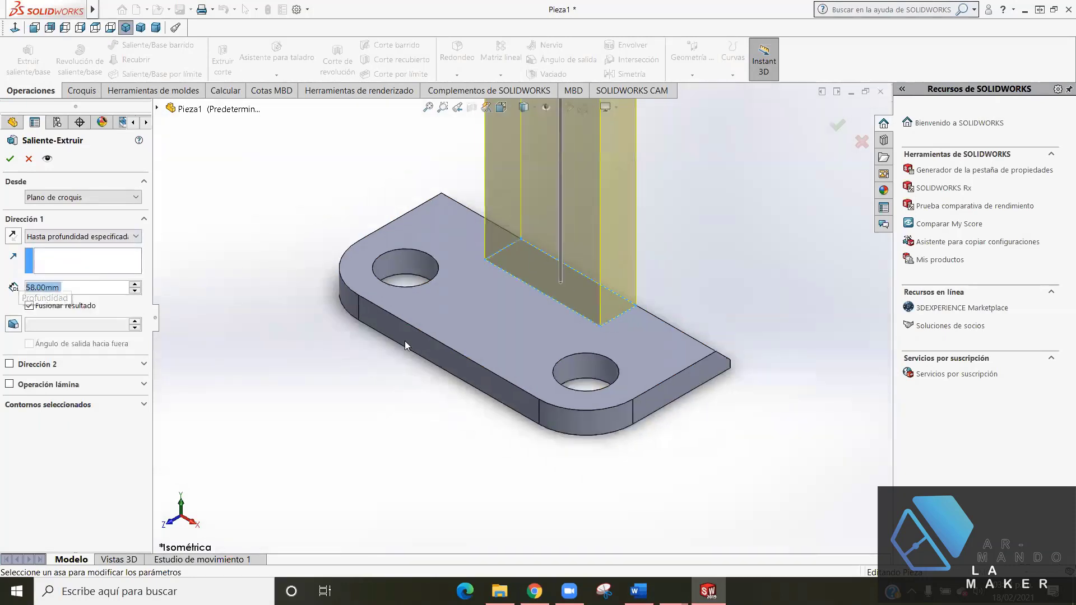
{"action": "scroll", "coordinate": [405, 340], "scroll_direction": "up", "scroll_amount": 3}
{"action": "scroll", "coordinate": [534, 225], "scroll_direction": "down", "scroll_amount": 2}
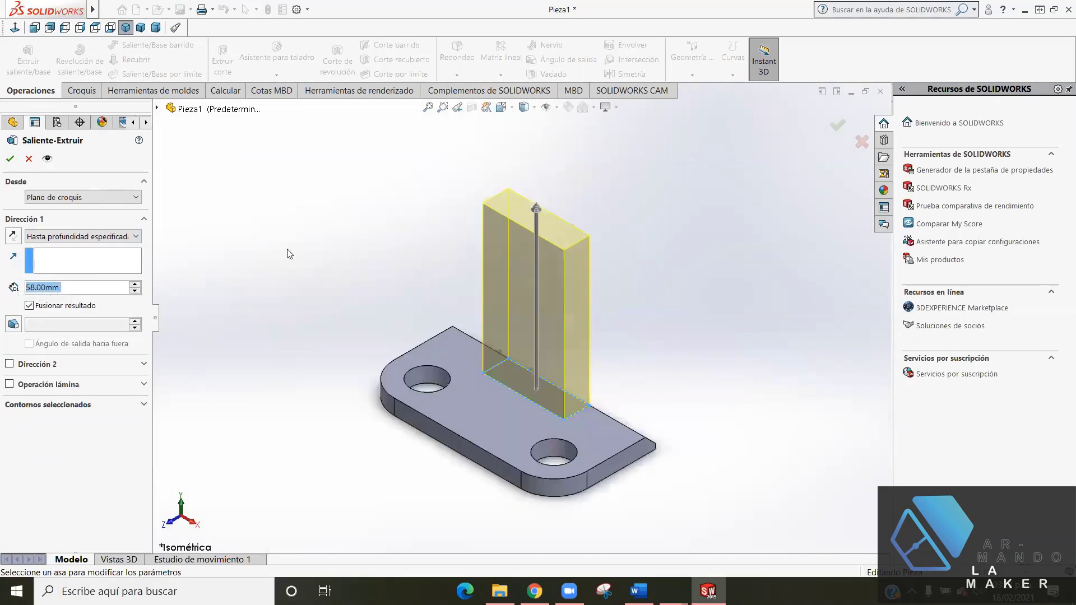
{"action": "left_click", "coordinate": [10, 160]}
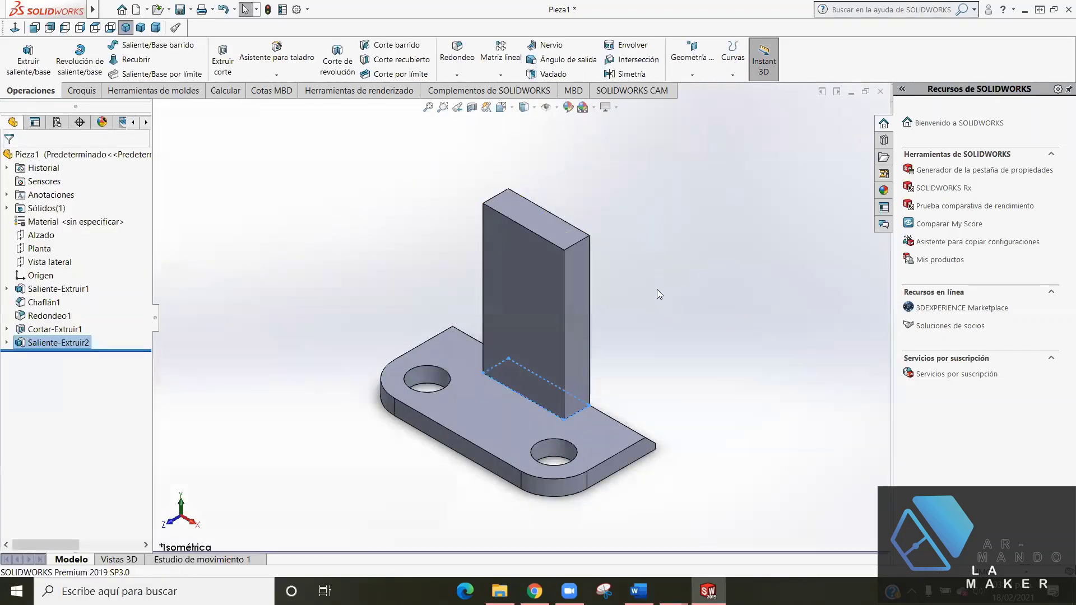
- Recheck the reference drawing, then bring up Fillet with its default 13 mm radius
{"action": "left_click", "coordinate": [682, 349]}
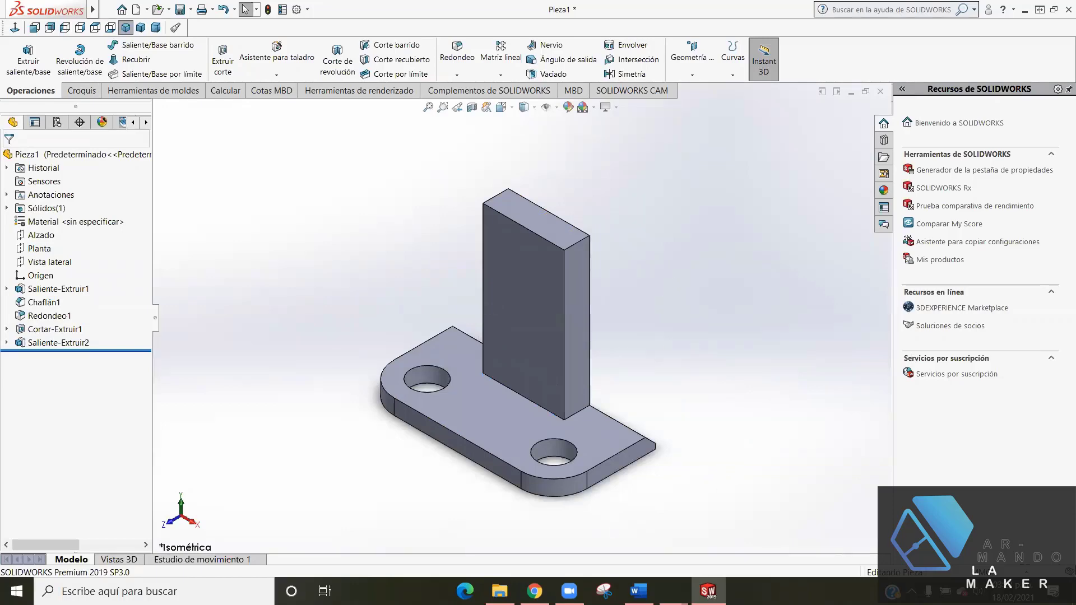
{"action": "key", "text": "alt+Tab"}
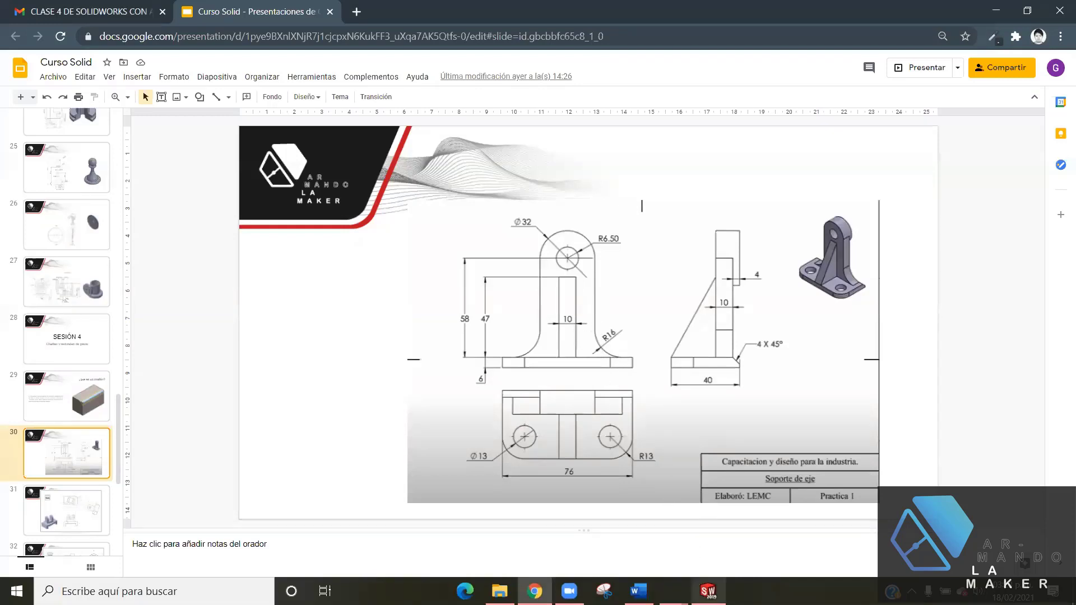
{"action": "key", "text": "alt+Tab"}
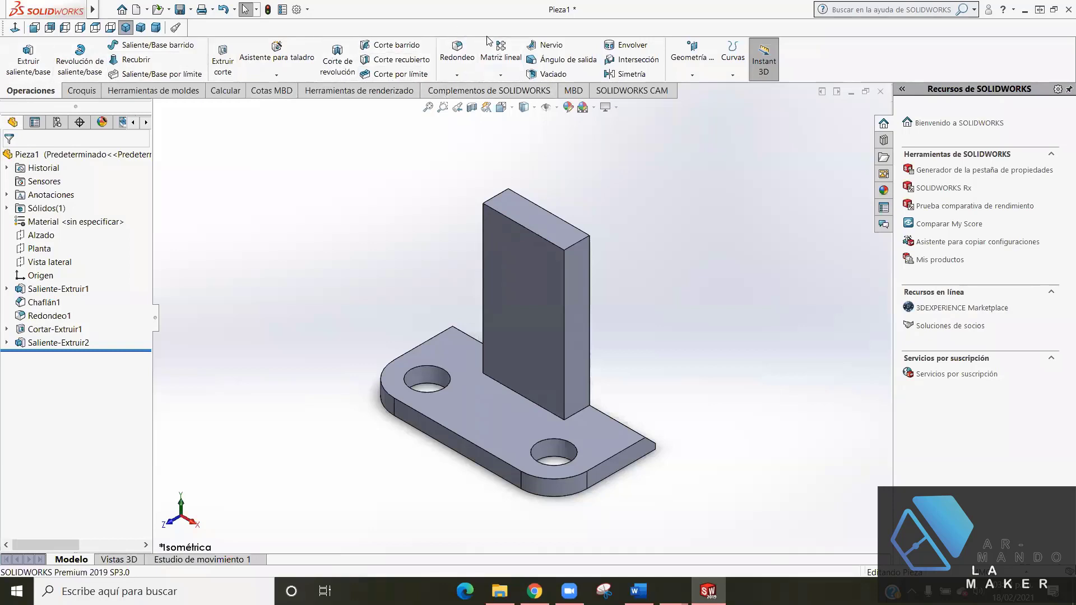
{"action": "left_click", "coordinate": [454, 53]}
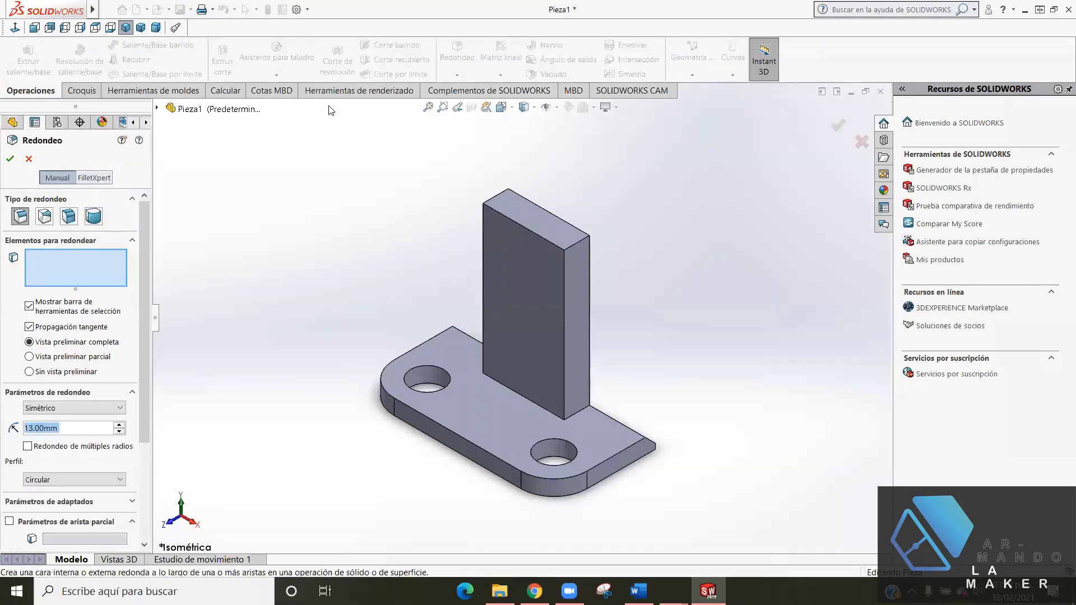
- Cancel the fillet and re-edit Saliente-Extruir2, reconfirming its 58 mm merged depth
{"action": "left_click", "coordinate": [12, 159]}
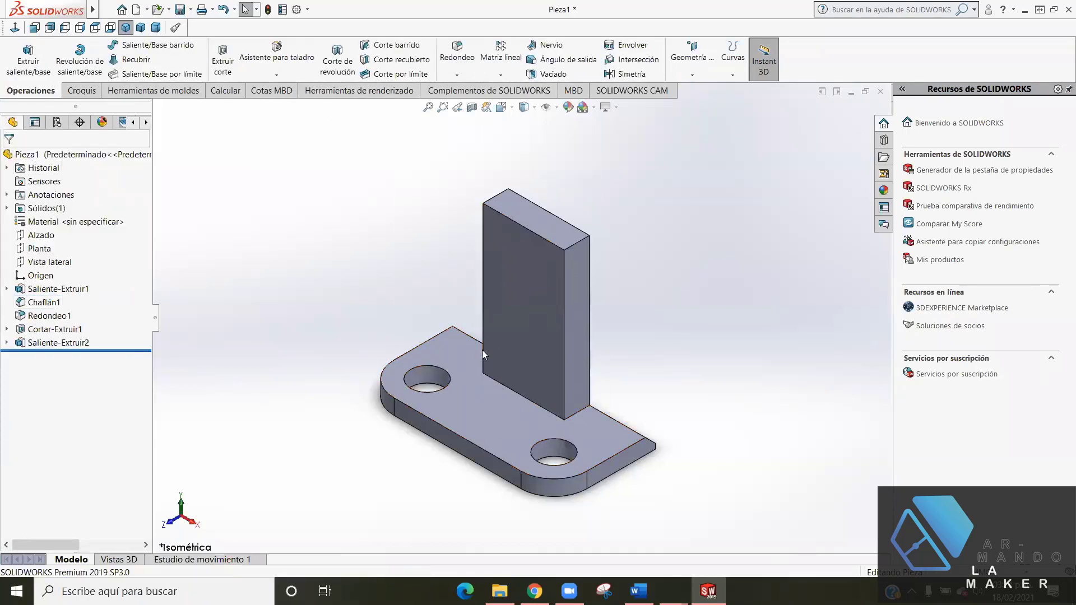
{"action": "right_click", "coordinate": [28, 343]}
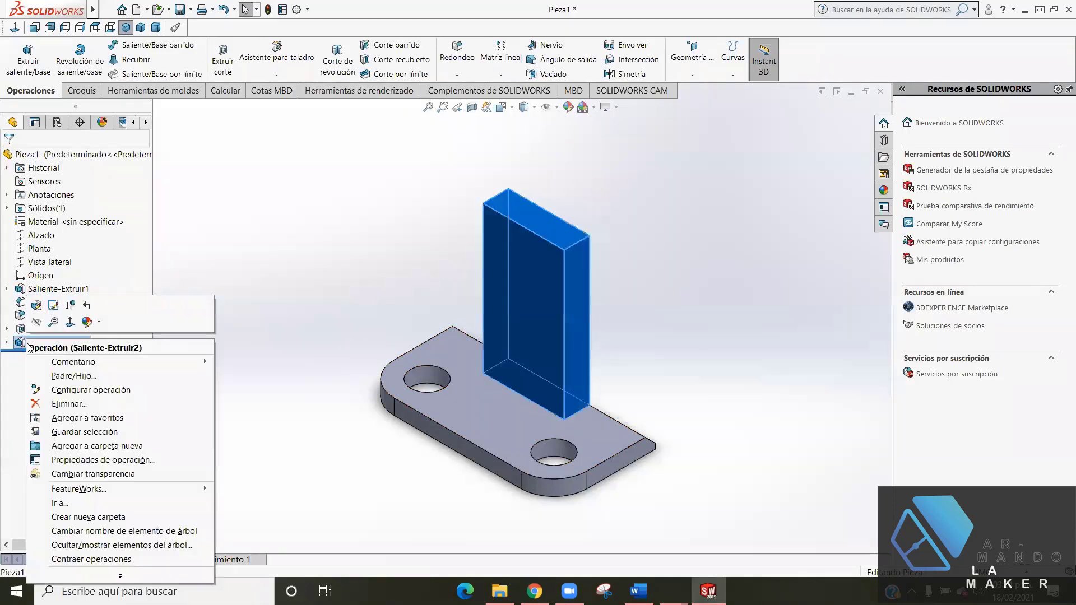
{"action": "left_click", "coordinate": [36, 306]}
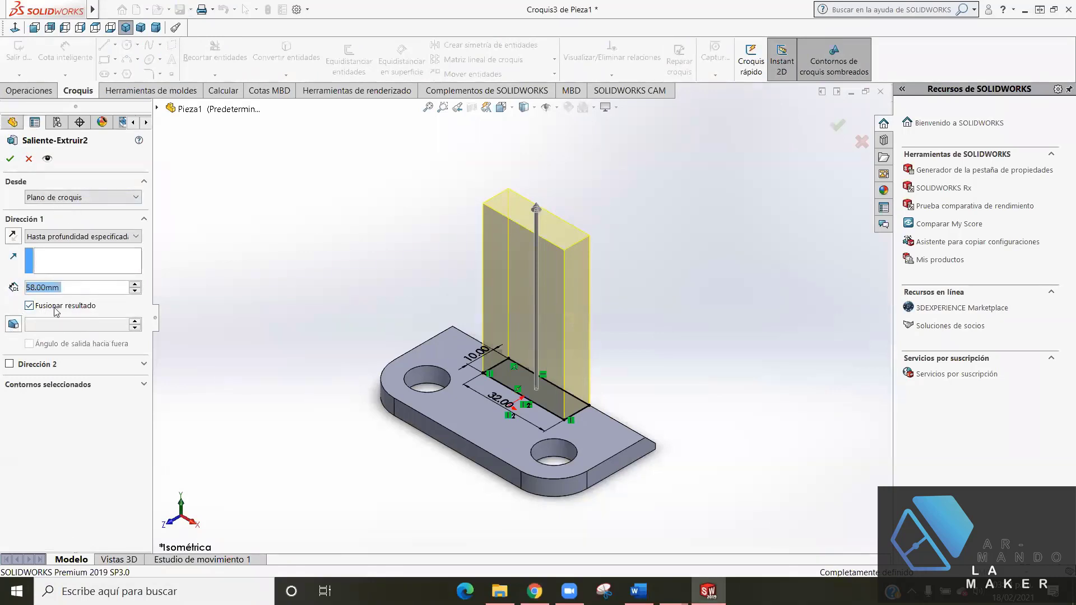
{"action": "left_click", "coordinate": [7, 160]}
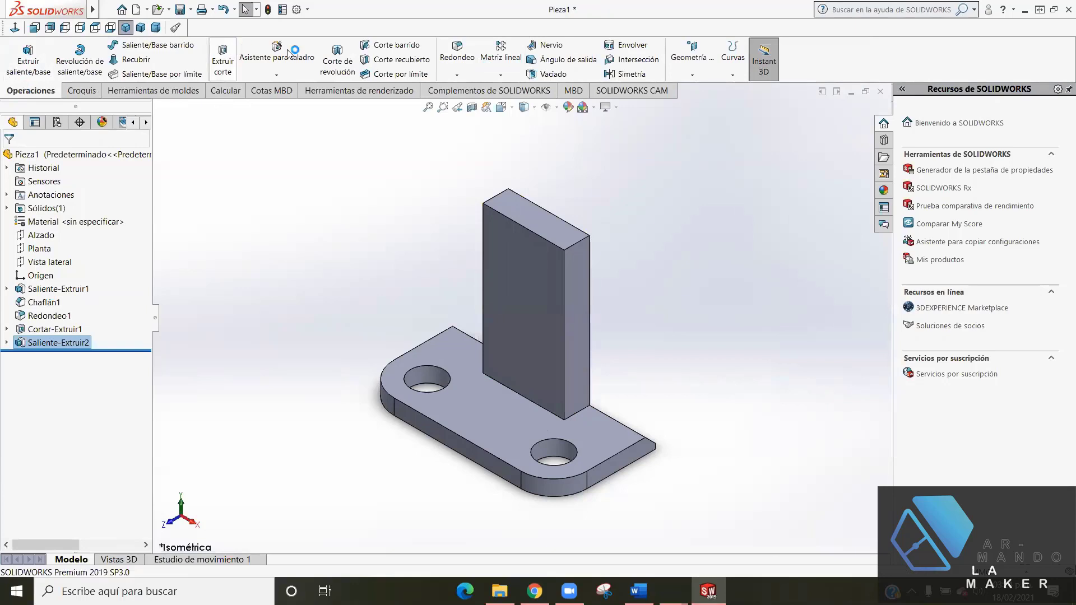
- Start a fillet on the two edges where the upright meets the base plate
{"action": "left_click", "coordinate": [471, 60]}
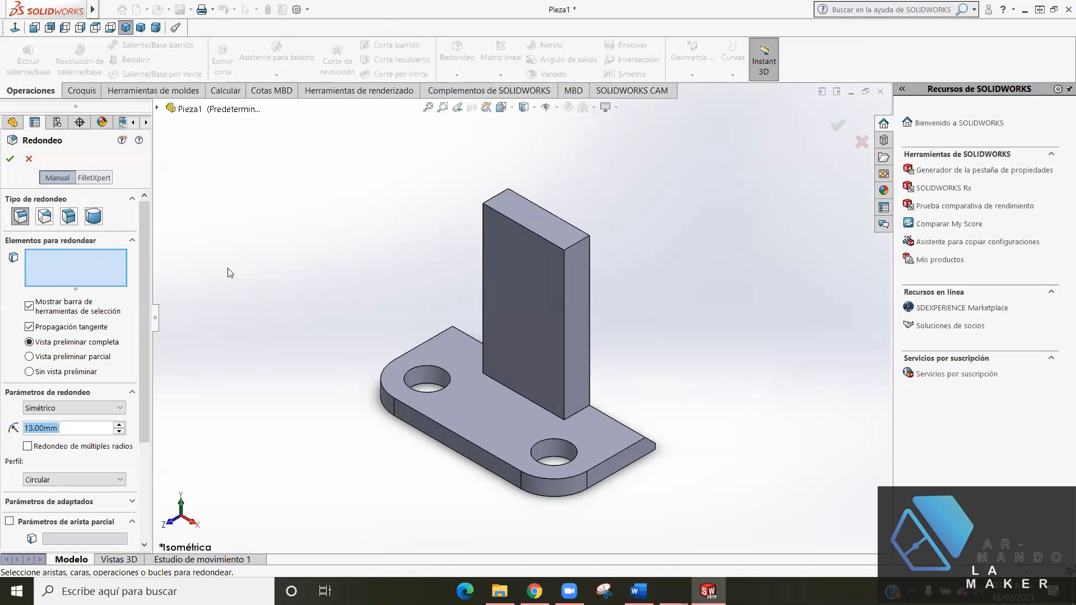
{"action": "left_click", "coordinate": [577, 415]}
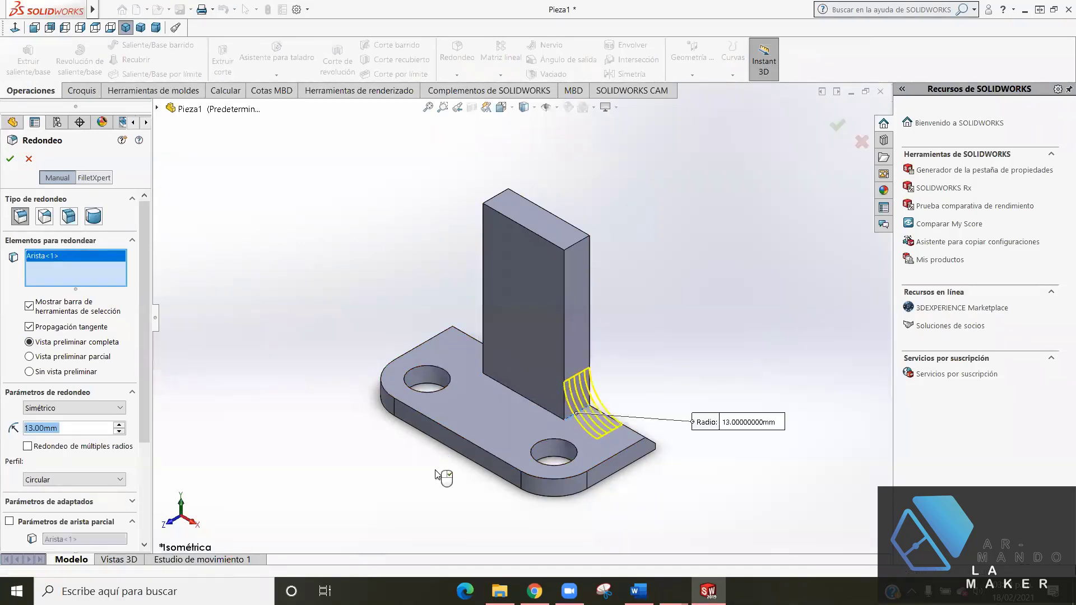
{"action": "middle_click_drag", "start_coordinate": [439, 476], "coordinate": [511, 497]}
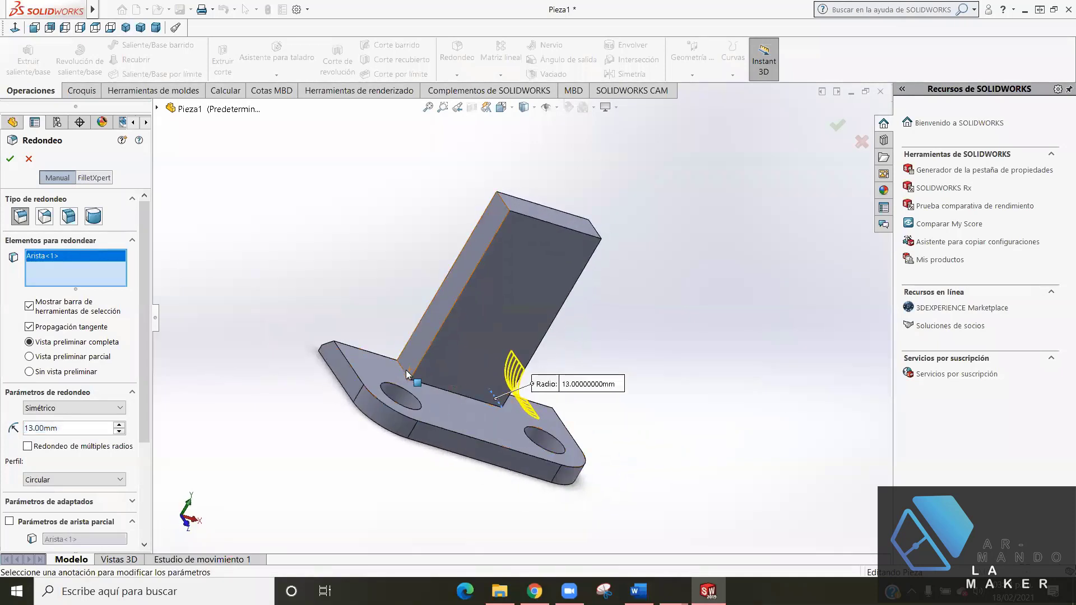
{"action": "left_click", "coordinate": [408, 374]}
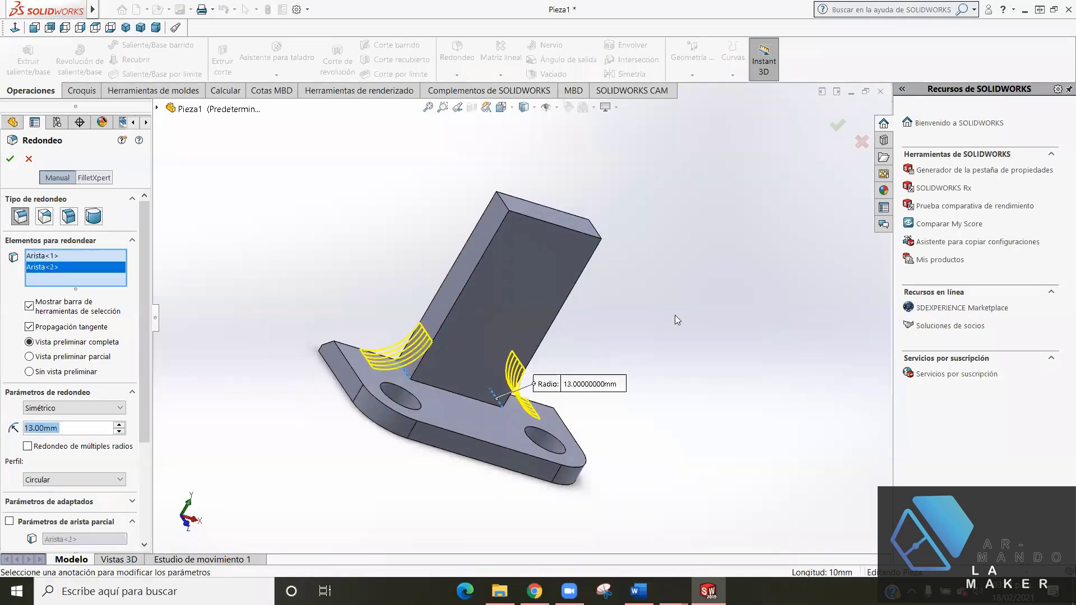
{"action": "right_click", "coordinate": [675, 315]}
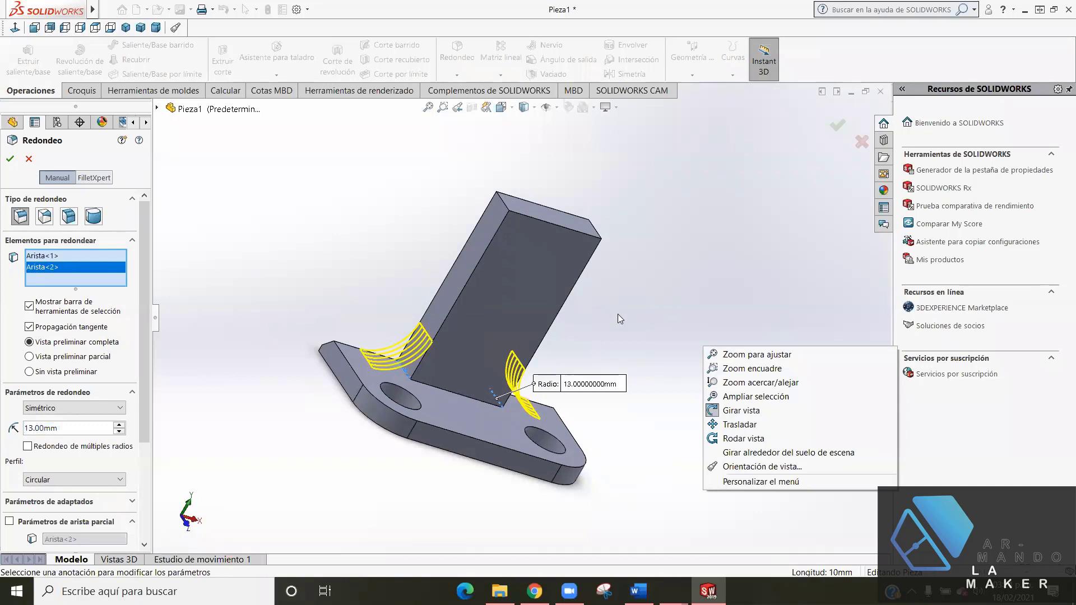
{"action": "left_click", "coordinate": [197, 387]}
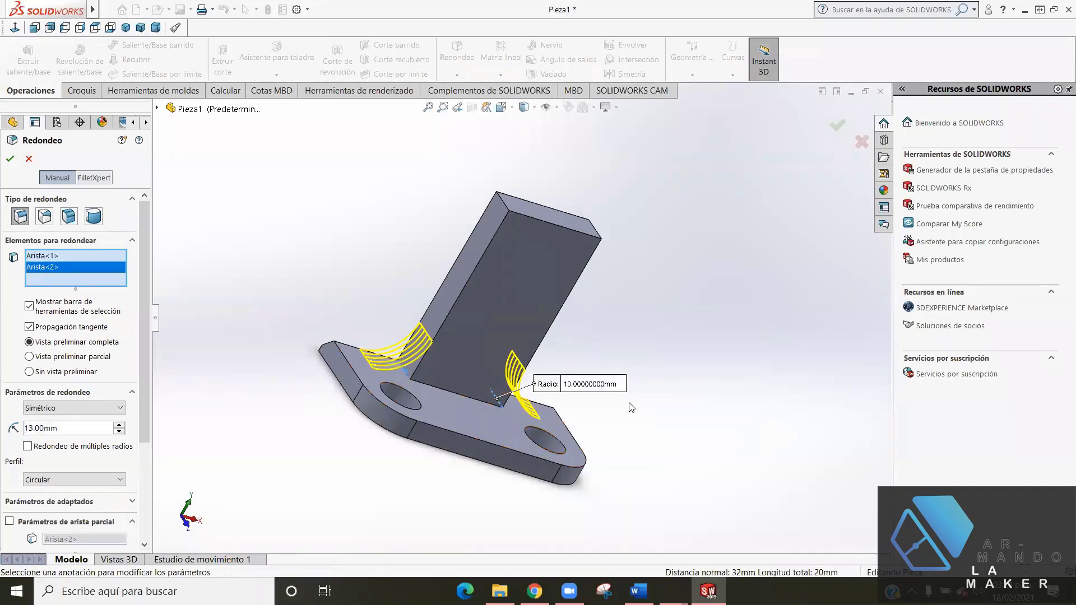
{"action": "middle_click_drag", "start_coordinate": [584, 394], "coordinate": [580, 371]}
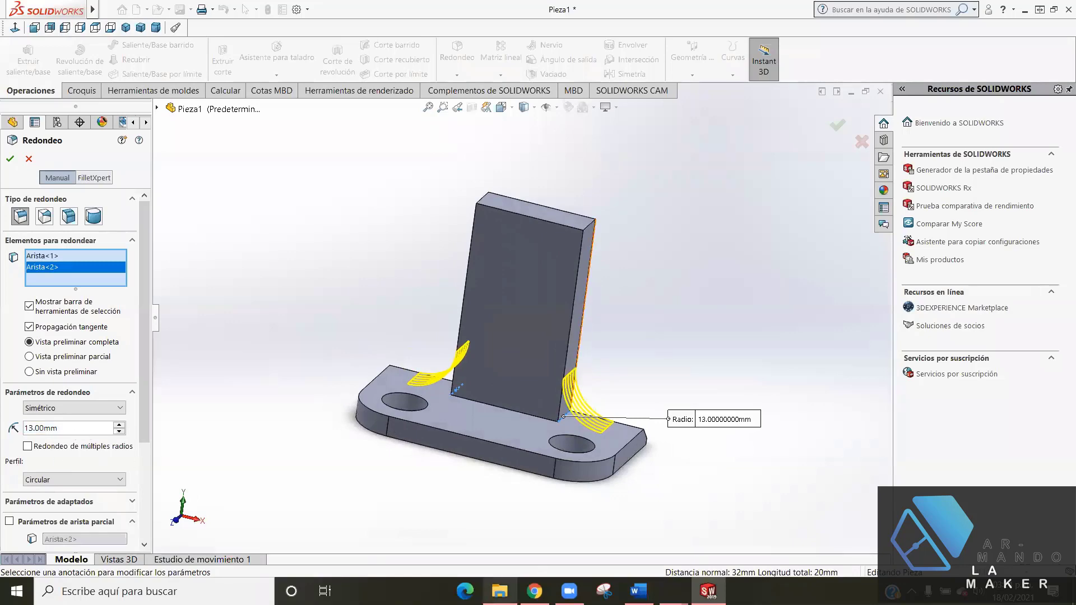
- Set the fillet radius to 16 mm and accept it
{"action": "left_click", "coordinate": [534, 591]}
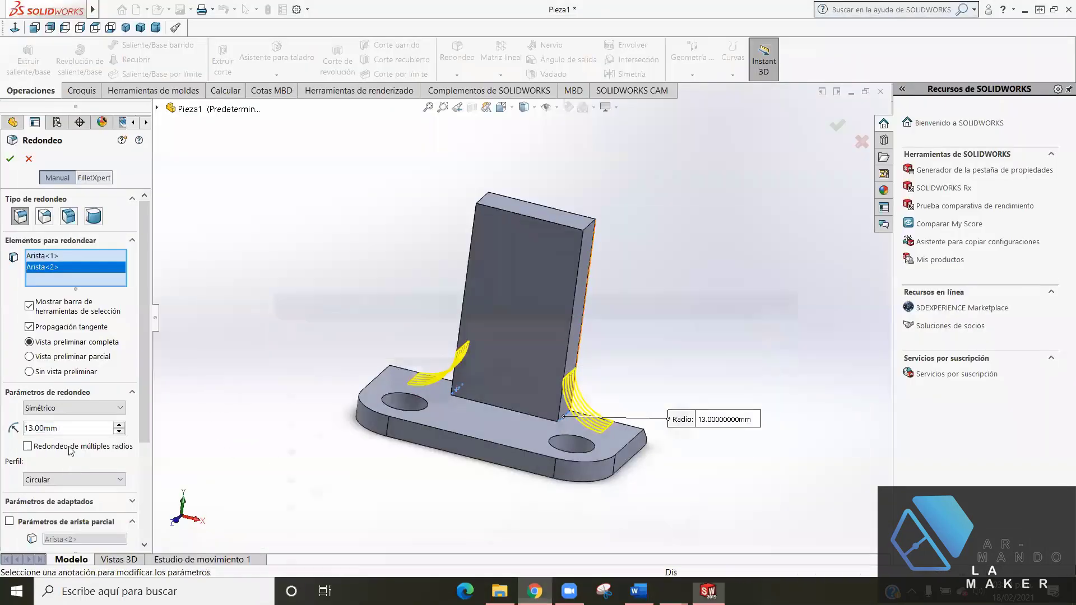
{"action": "key", "text": "alt+Tab"}
{"action": "left_click", "coordinate": [63, 428]}
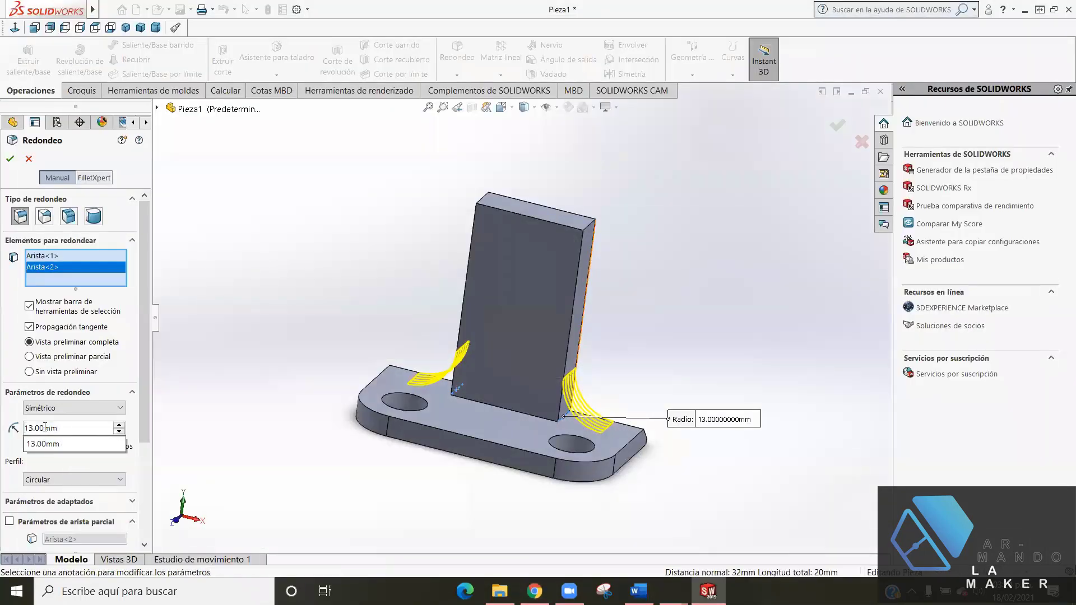
{"action": "left_click_drag", "start_coordinate": [63, 428], "coordinate": [25, 427]}
{"action": "type", "text": "16"}
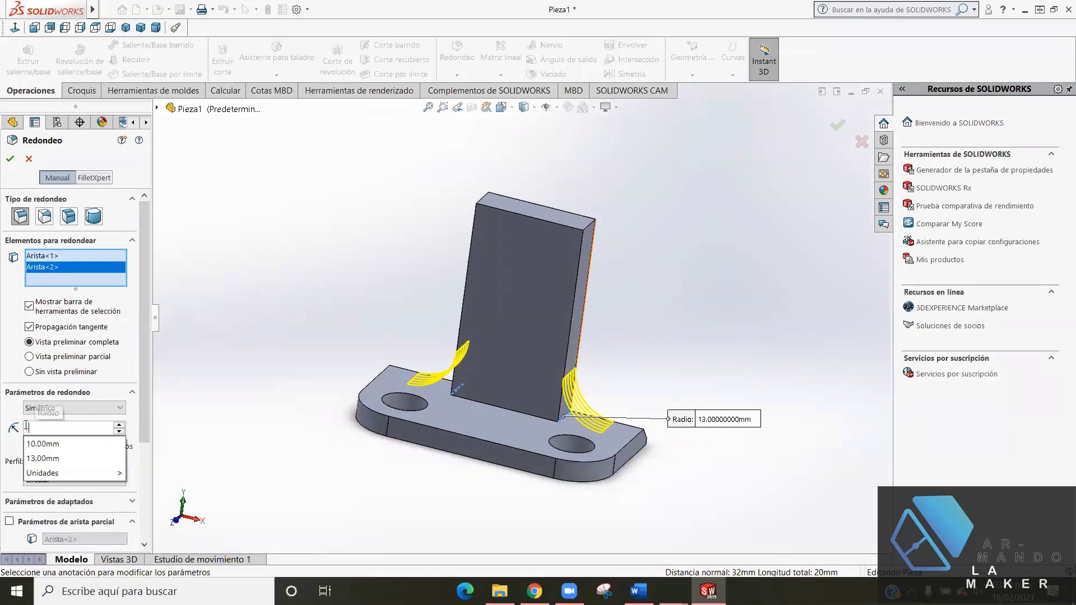
{"action": "key", "text": "Return"}
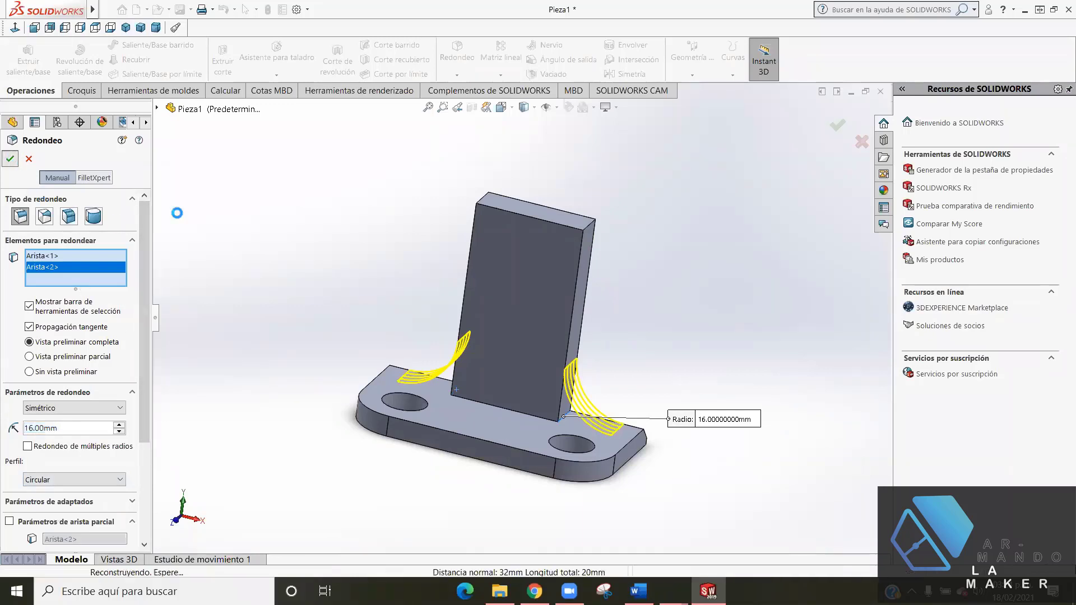
{"action": "key", "text": "Return"}
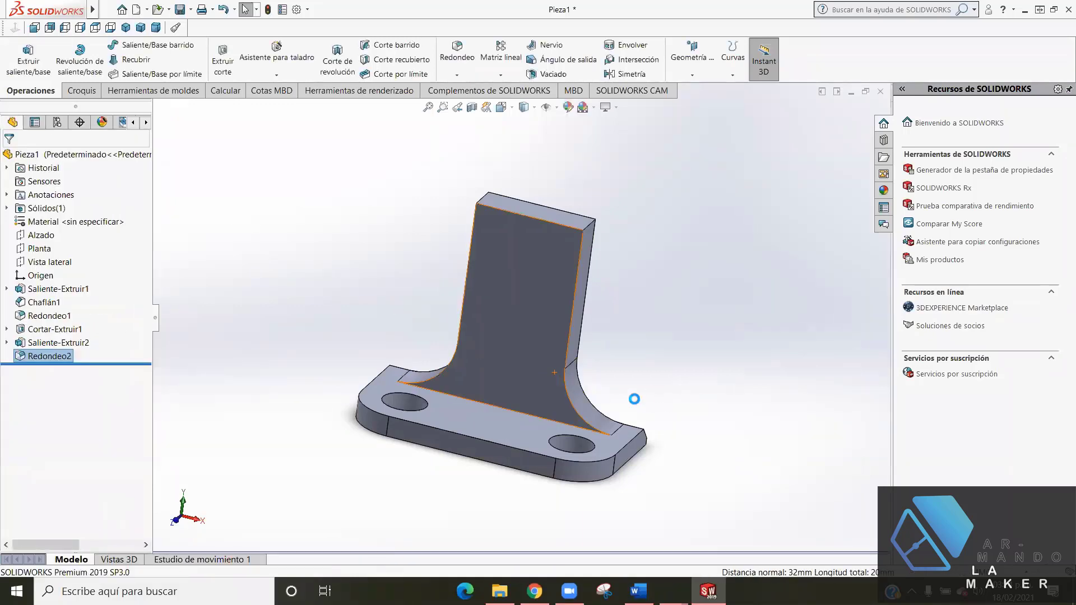
- Compare against the Soporte de eje drawing and orbit the filleted bracket to a front-facing view
{"action": "mouse_move", "coordinate": [634, 399]}
{"action": "middle_mouse_down"}
{"action": "mouse_move", "coordinate": [610, 382]}
{"action": "mouse_move", "coordinate": [588, 471]}
{"action": "mouse_move", "coordinate": [605, 372]}
{"action": "mouse_move", "coordinate": [616, 406]}
{"action": "middle_mouse_up"}
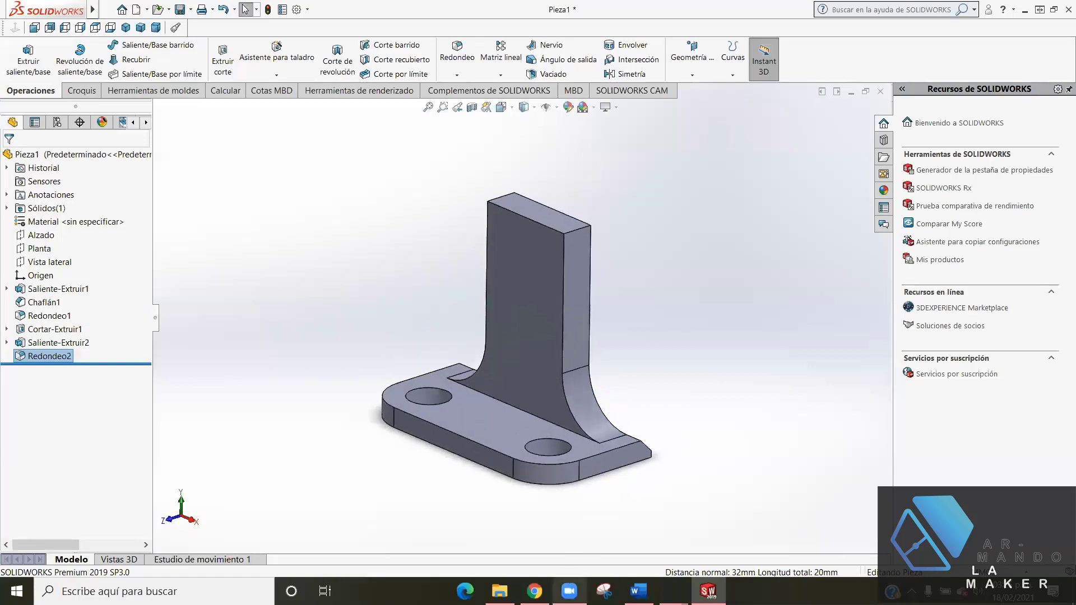
{"action": "left_click", "coordinate": [534, 590]}
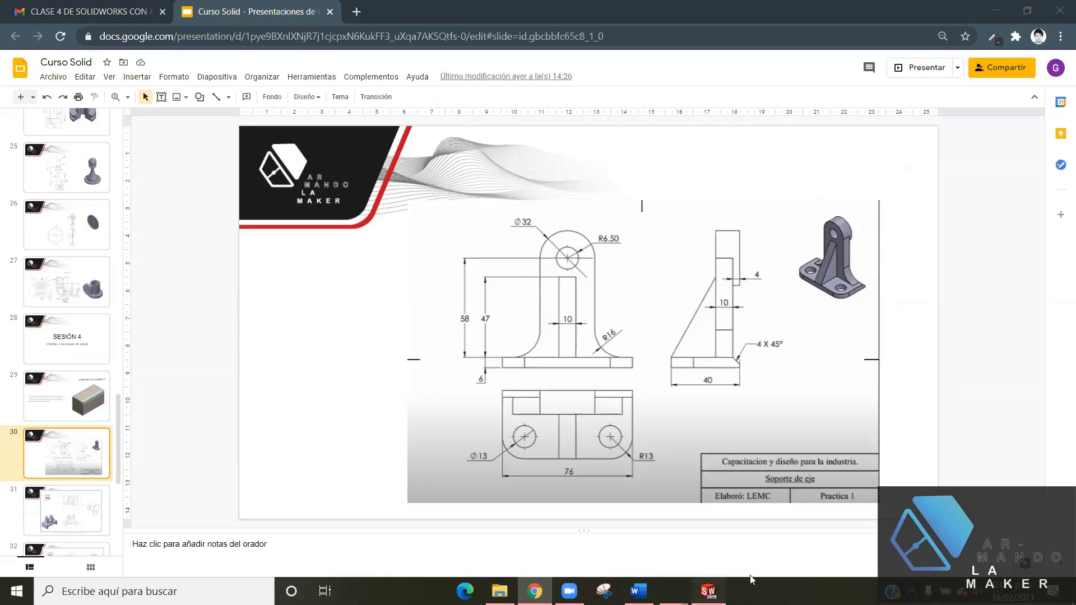
{"action": "left_click", "coordinate": [708, 591]}
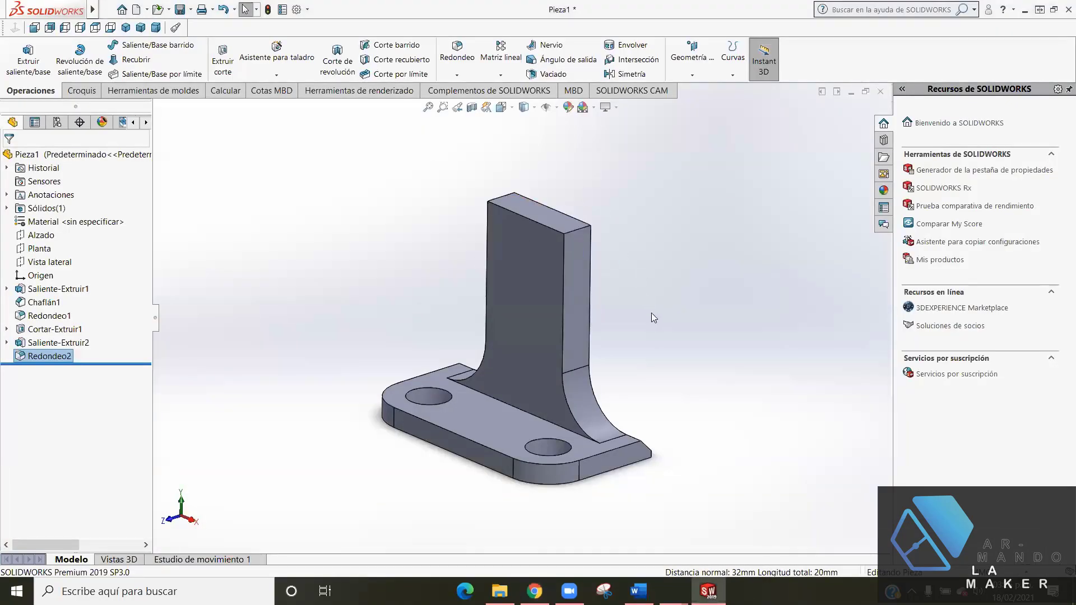
{"action": "mouse_move", "coordinate": [651, 313]}
{"action": "middle_mouse_down"}
{"action": "mouse_move", "coordinate": [611, 277]}
{"action": "mouse_move", "coordinate": [641, 310]}
{"action": "middle_mouse_up"}
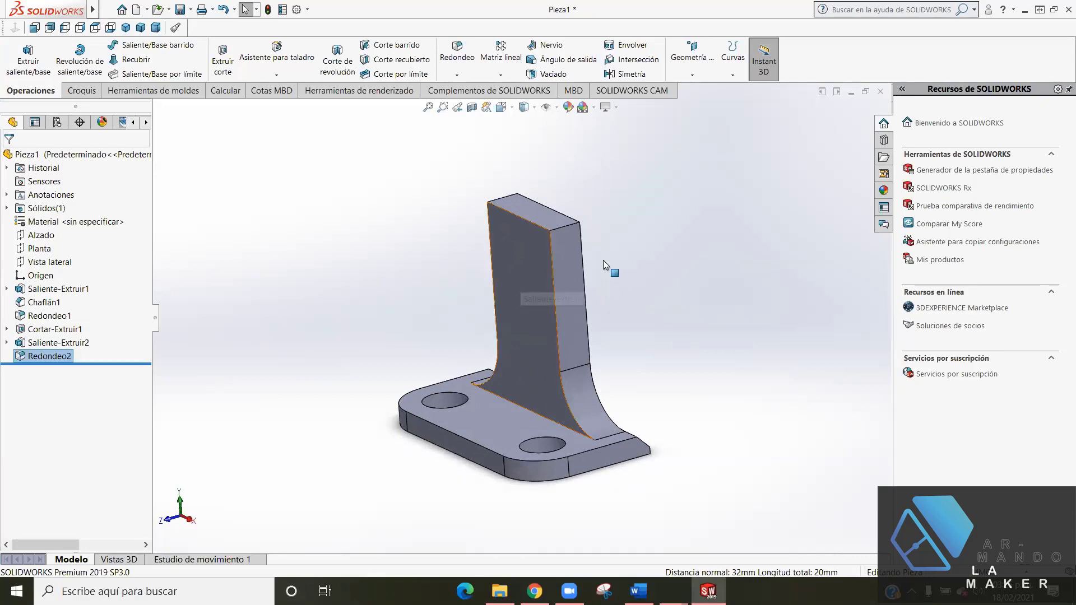
{"action": "mouse_move", "coordinate": [603, 260]}
{"action": "middle_mouse_down"}
{"action": "mouse_move", "coordinate": [617, 241]}
{"action": "mouse_move", "coordinate": [606, 262]}
{"action": "middle_mouse_up"}
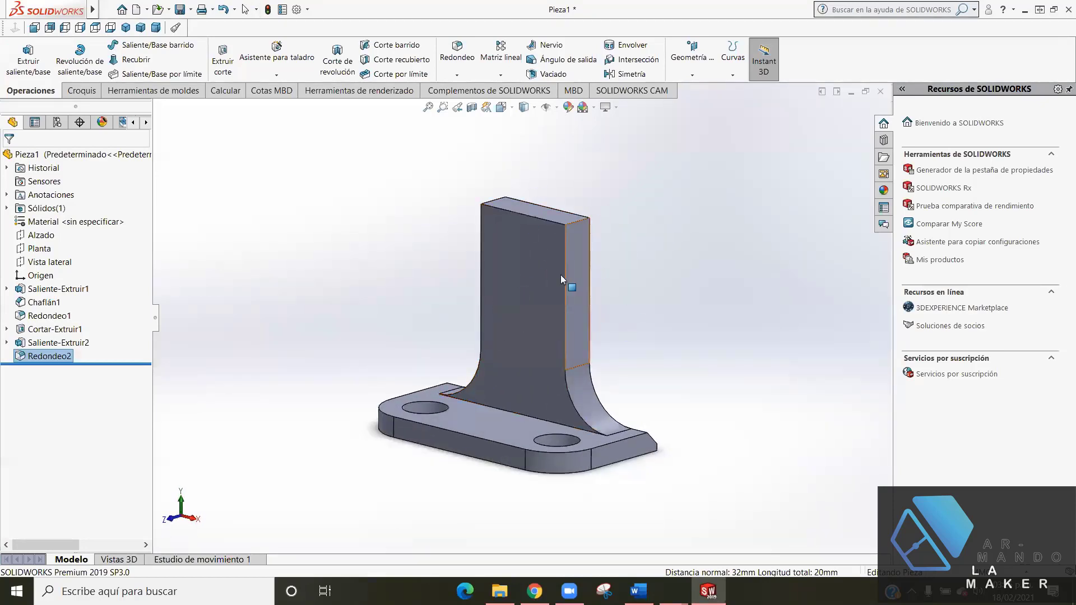
- Start a sketch on the upright's front face and view it Normal To
{"action": "left_click", "coordinate": [77, 90]}
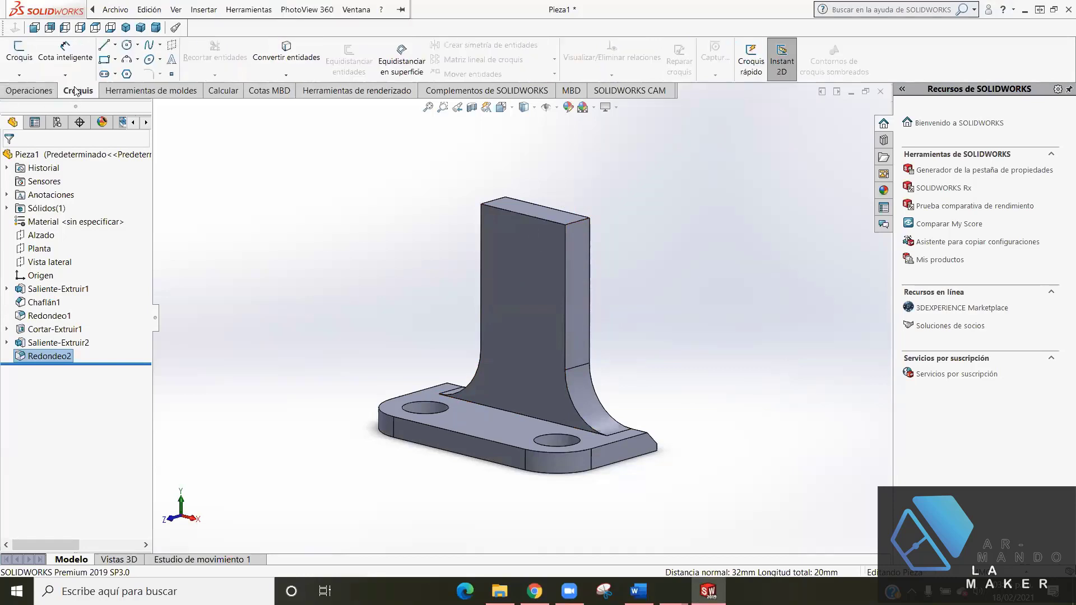
{"action": "left_click", "coordinate": [19, 51]}
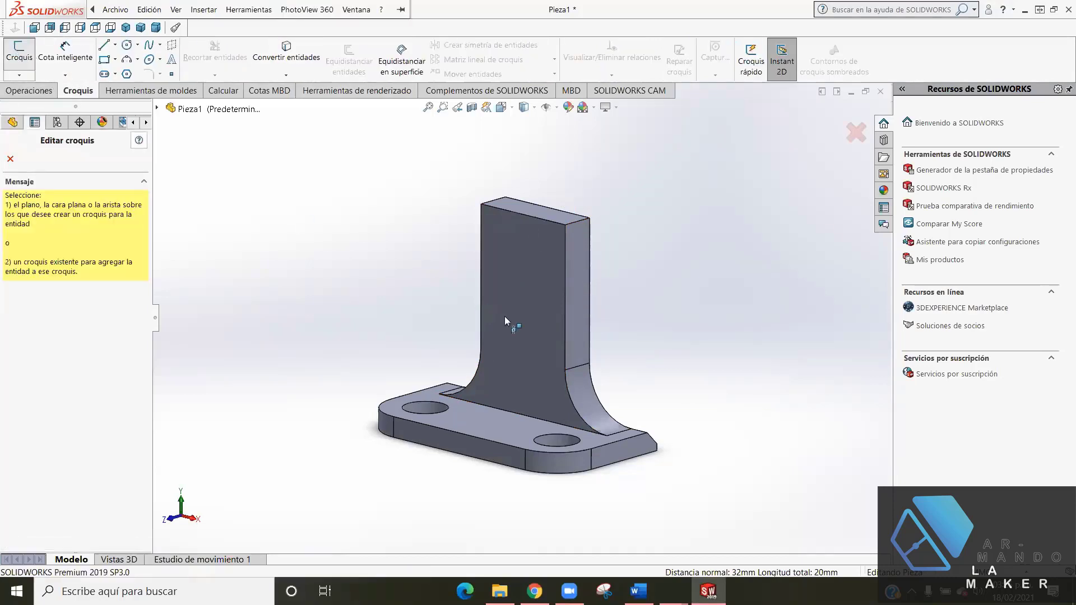
{"action": "left_click", "coordinate": [541, 331]}
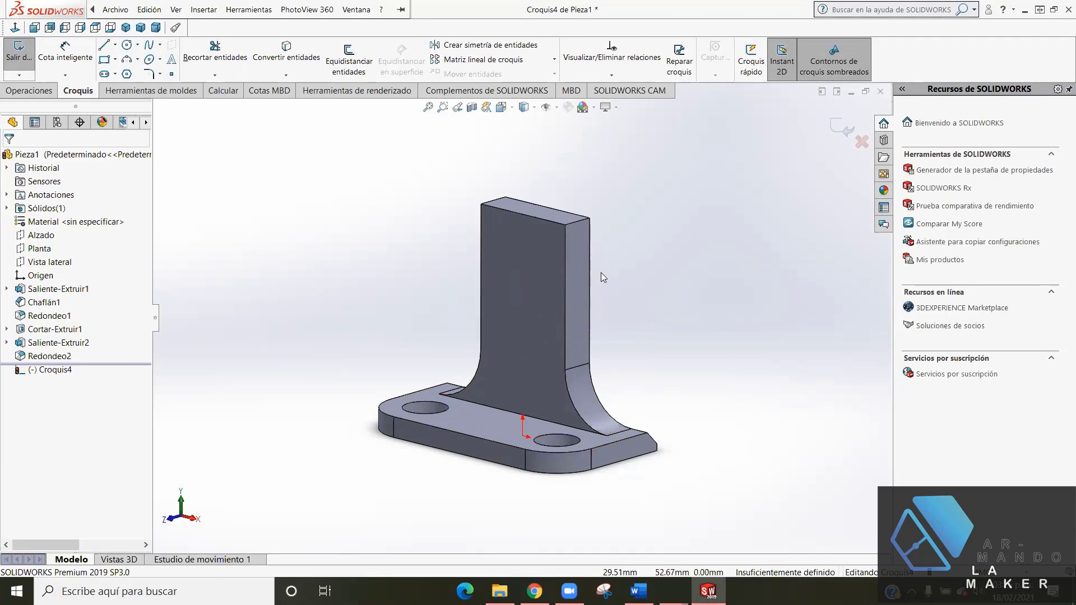
{"action": "key", "text": "ctrl+8"}
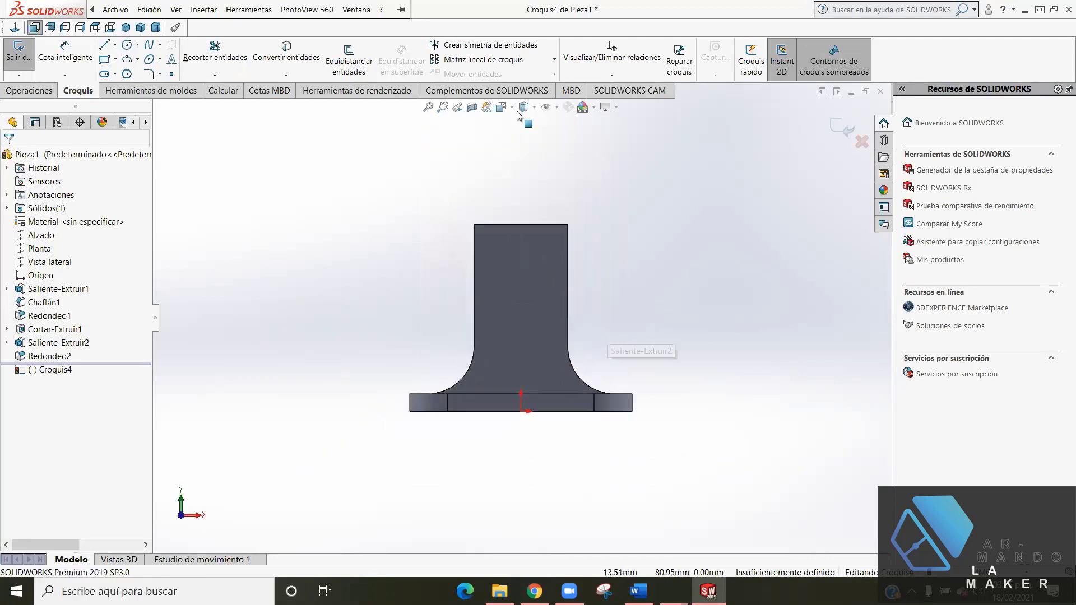
- Draw a 16 mm radius circle centred on the upright's top-edge midpoint
{"action": "left_click", "coordinate": [357, 9]}
{"action": "left_click", "coordinate": [129, 46]}
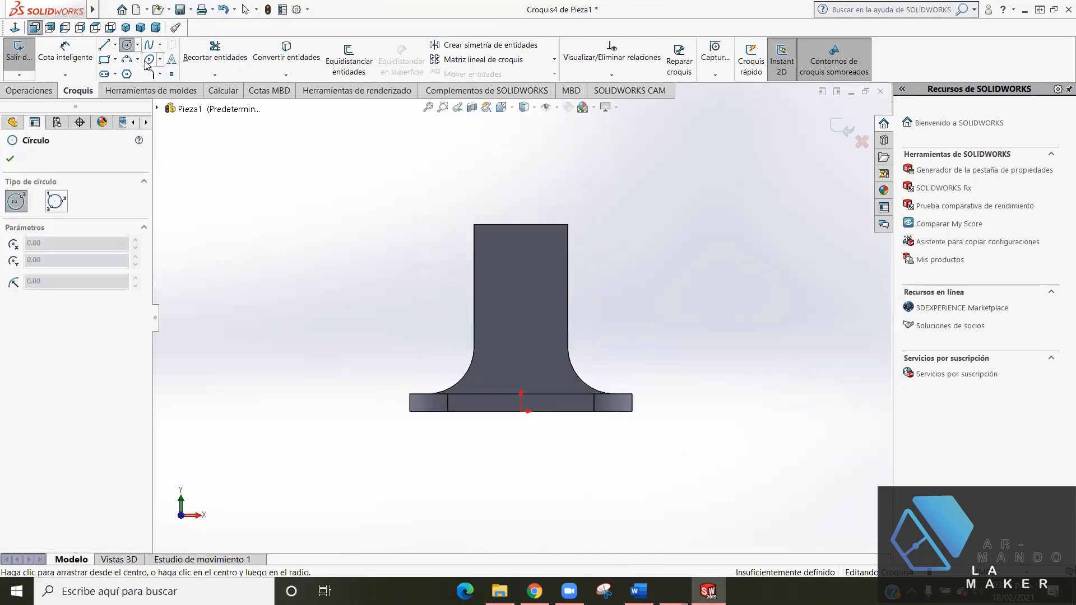
{"action": "left_click", "coordinate": [521, 224]}
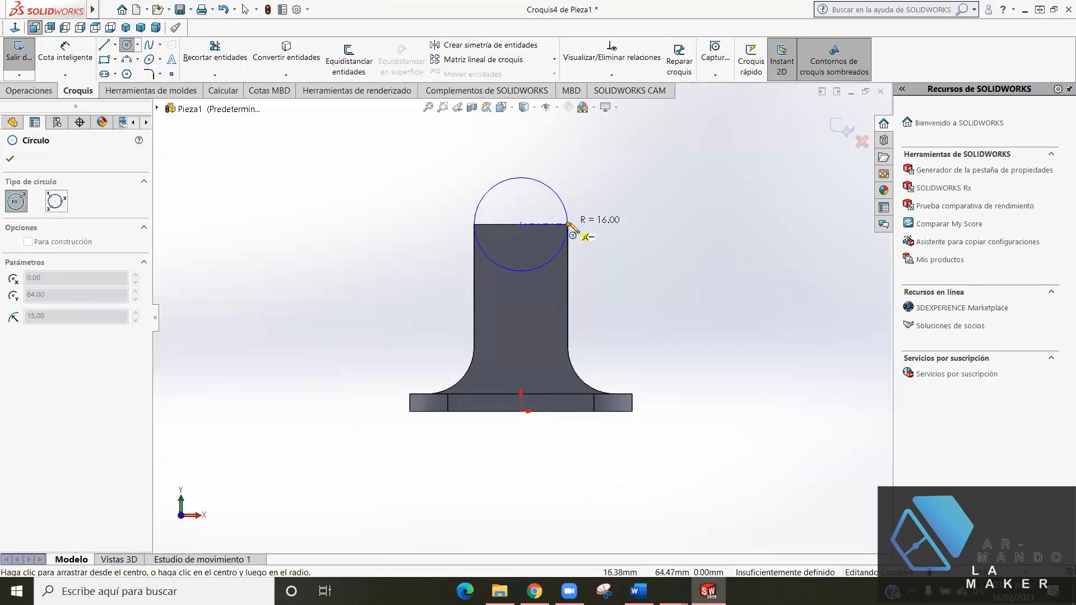
{"action": "left_click", "coordinate": [567, 224]}
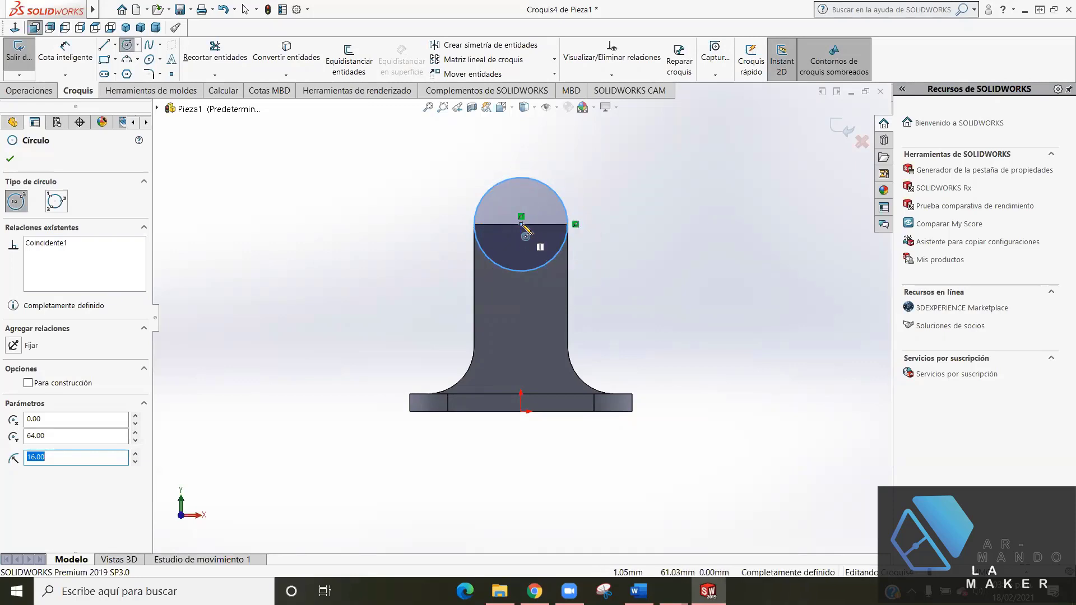
{"action": "left_click", "coordinate": [521, 224]}
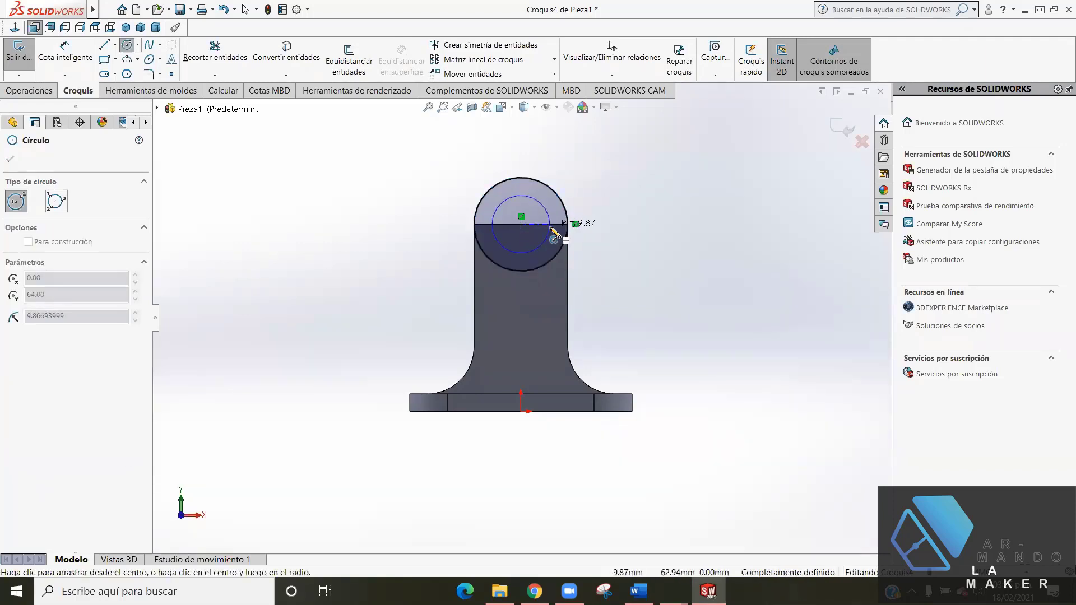
- Finish the concentric inner circle, about 19.73 mm across, at the boss centre
{"action": "left_click", "coordinate": [550, 230]}
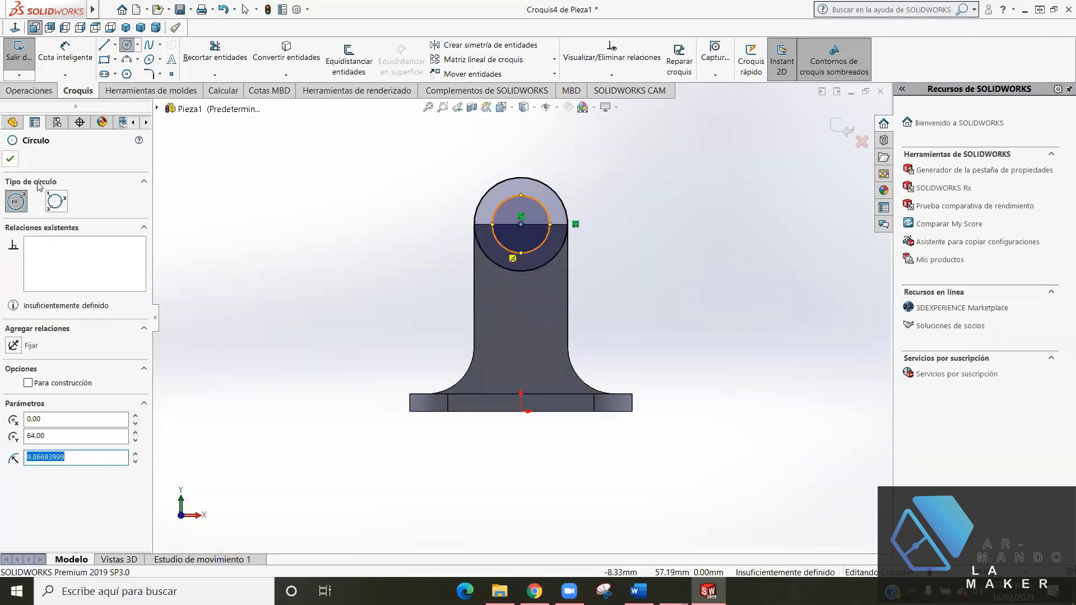
{"action": "left_click", "coordinate": [15, 161]}
{"action": "key", "text": "Escape"}
{"action": "scroll", "coordinate": [555, 202], "scroll_direction": "down", "scroll_amount": 3}
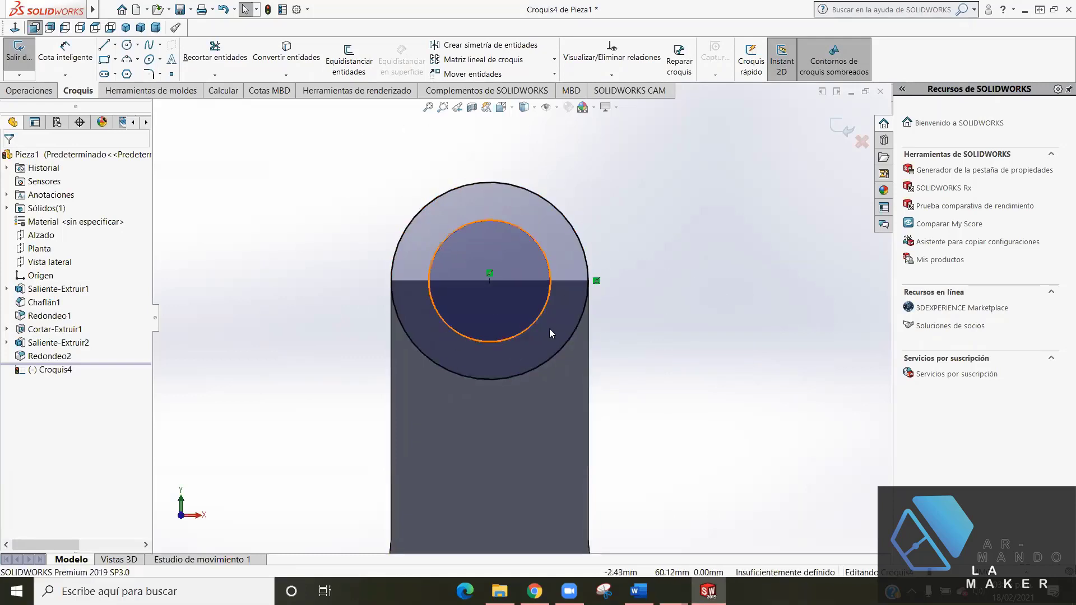
- Start a Smart Dimension on the inner circle's diameter
{"action": "left_click", "coordinate": [475, 220]}
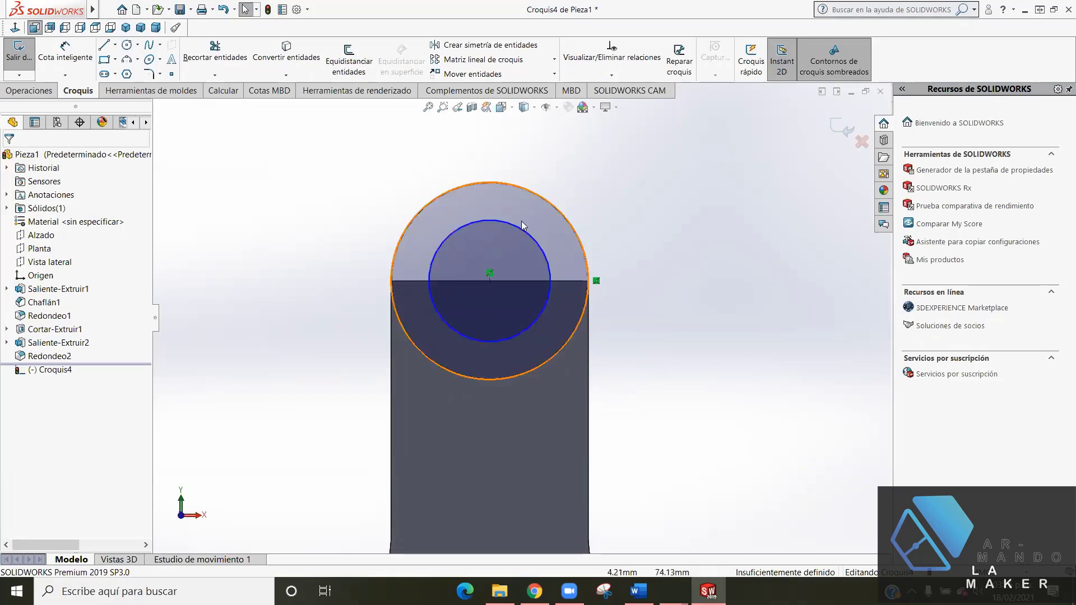
{"action": "key", "text": "Escape"}
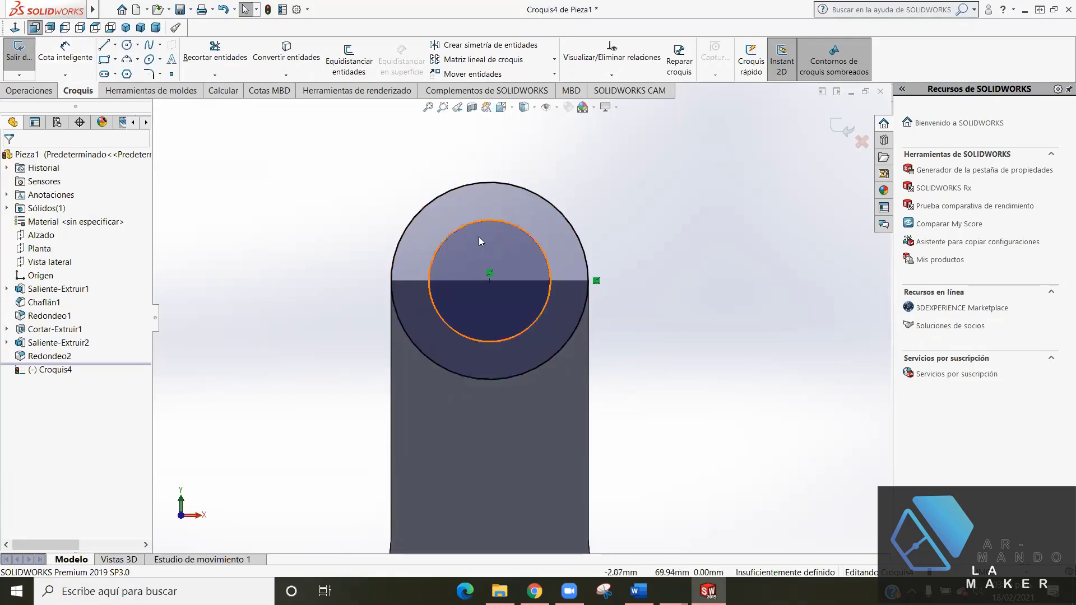
{"action": "left_click", "coordinate": [65, 56]}
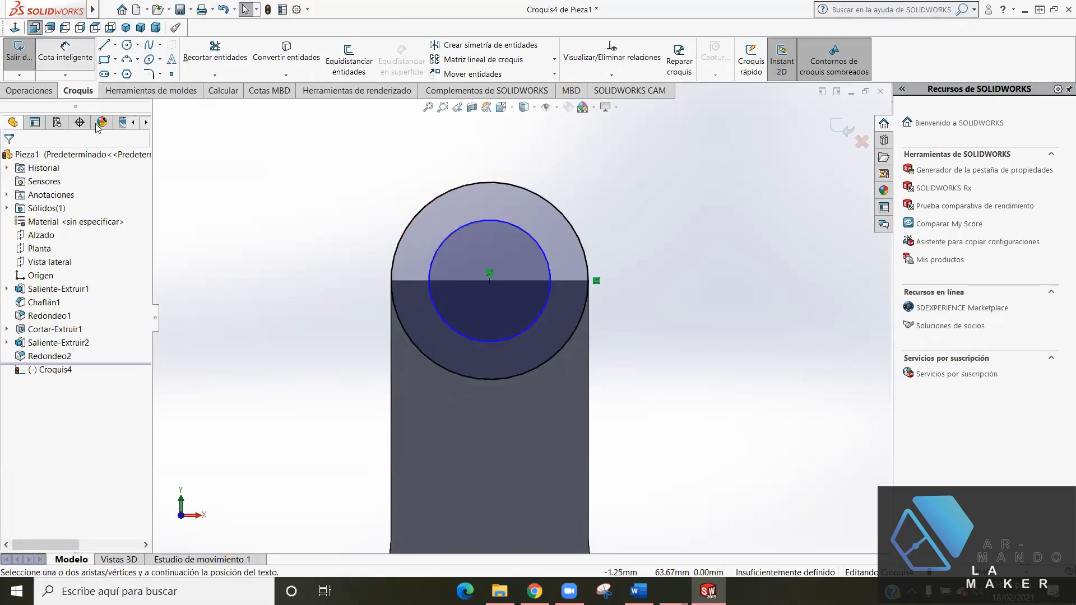
{"action": "left_click", "coordinate": [549, 264]}
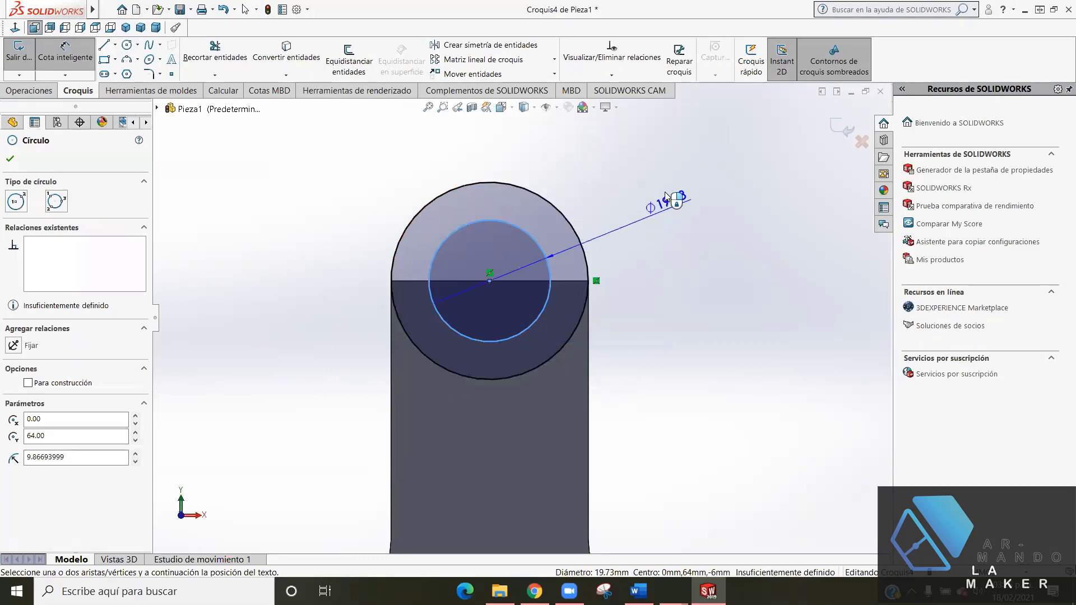
- Set the inner circle's diameter to =6.5*2 (13 mm) and exit the fully defined Croquis4
{"action": "left_click", "coordinate": [665, 193]}
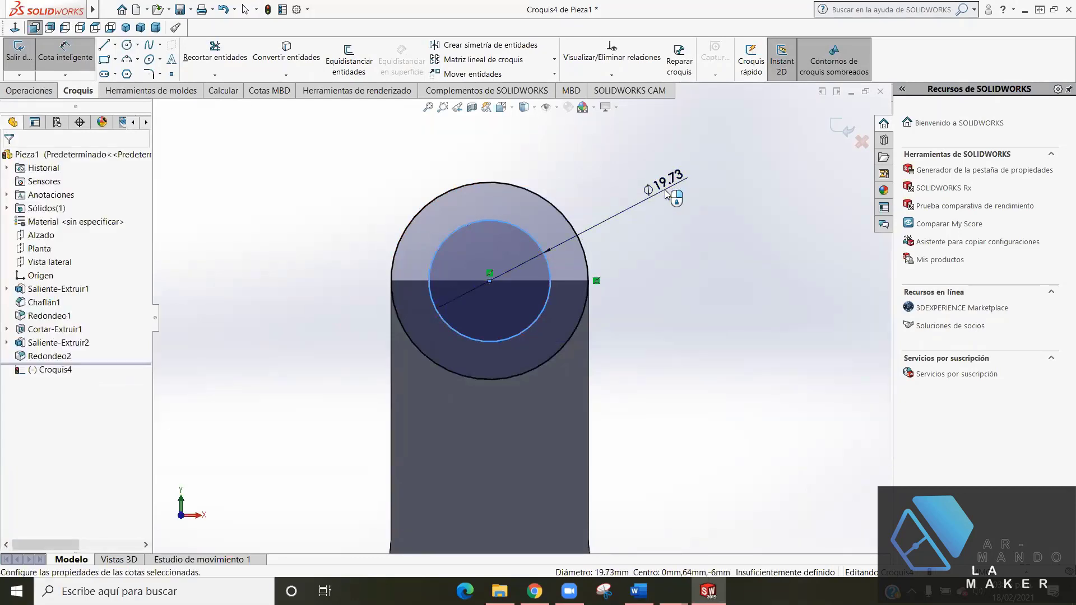
{"action": "double_click", "coordinate": [665, 193]}
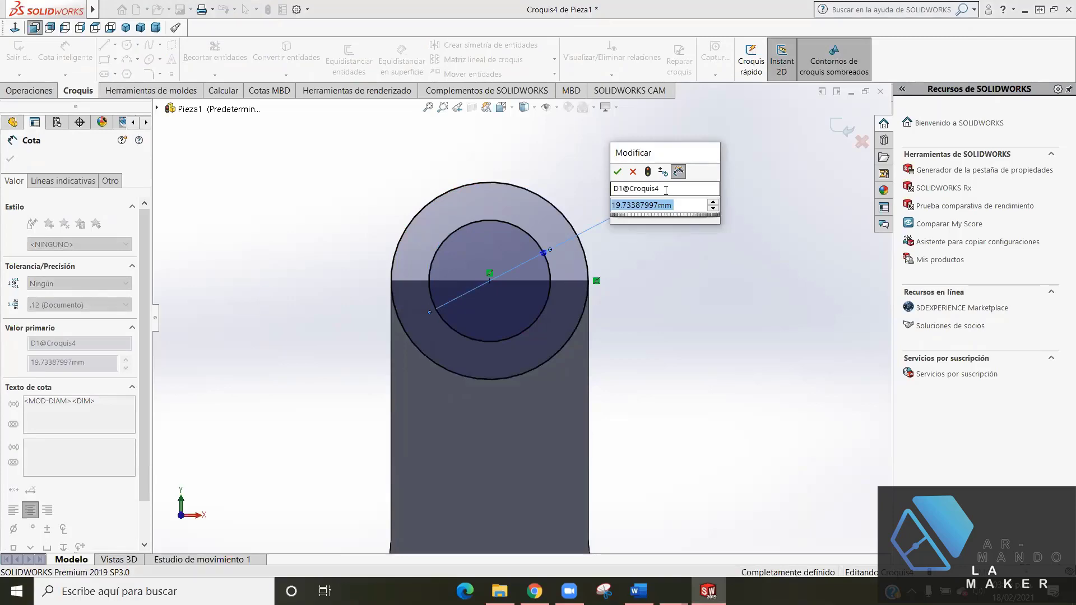
{"action": "type", "text": "="}
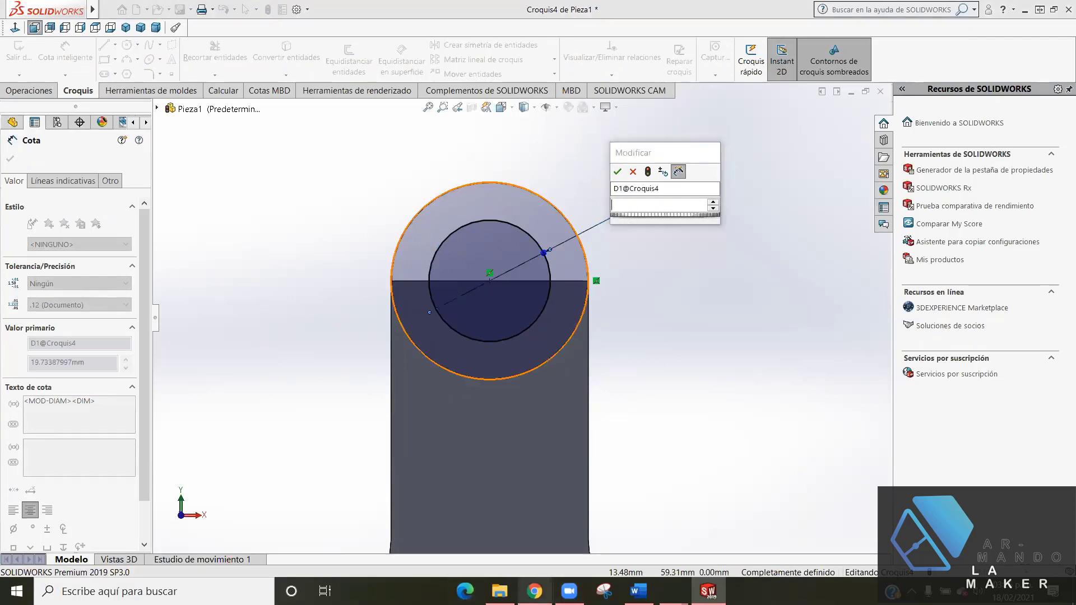
{"action": "key", "text": "alt+Tab"}
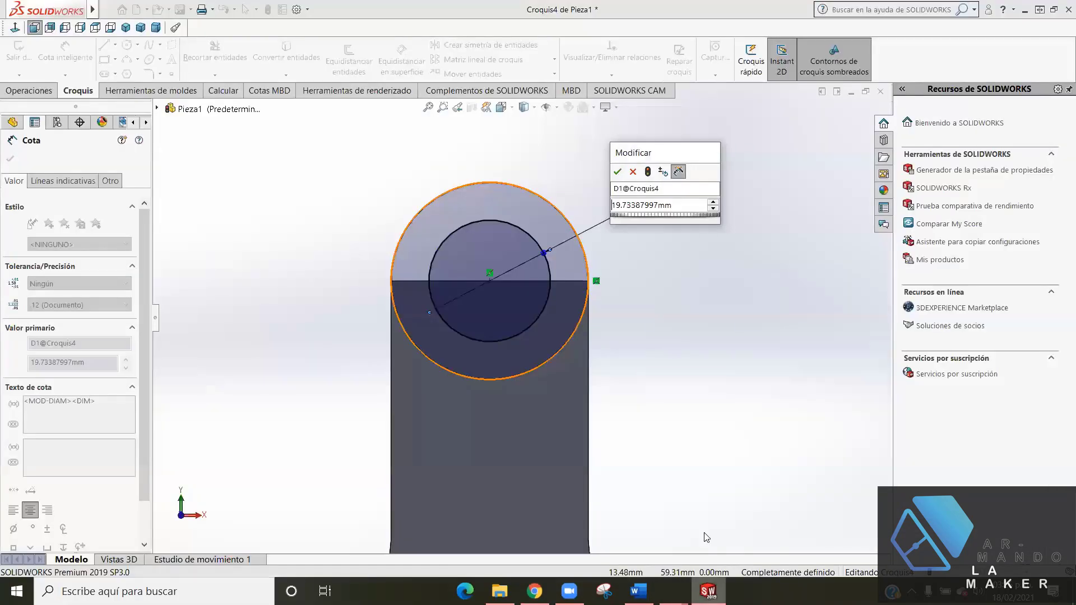
{"action": "left_click", "coordinate": [708, 591]}
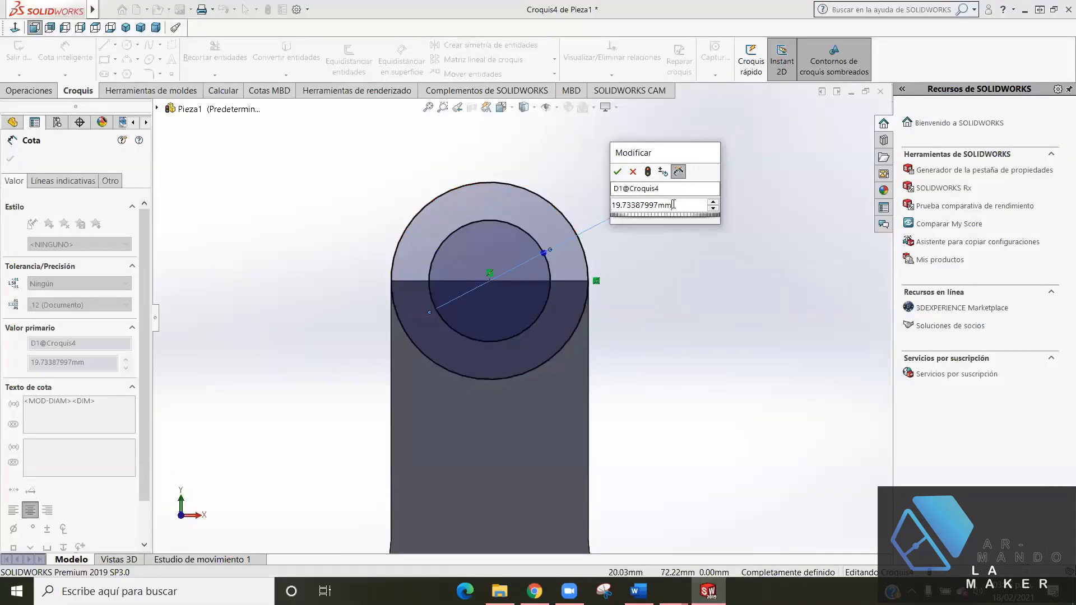
{"action": "key", "text": "BackSpace"}
{"action": "key", "text": "BackSpace"}
{"action": "key", "text": "BackSpace"}
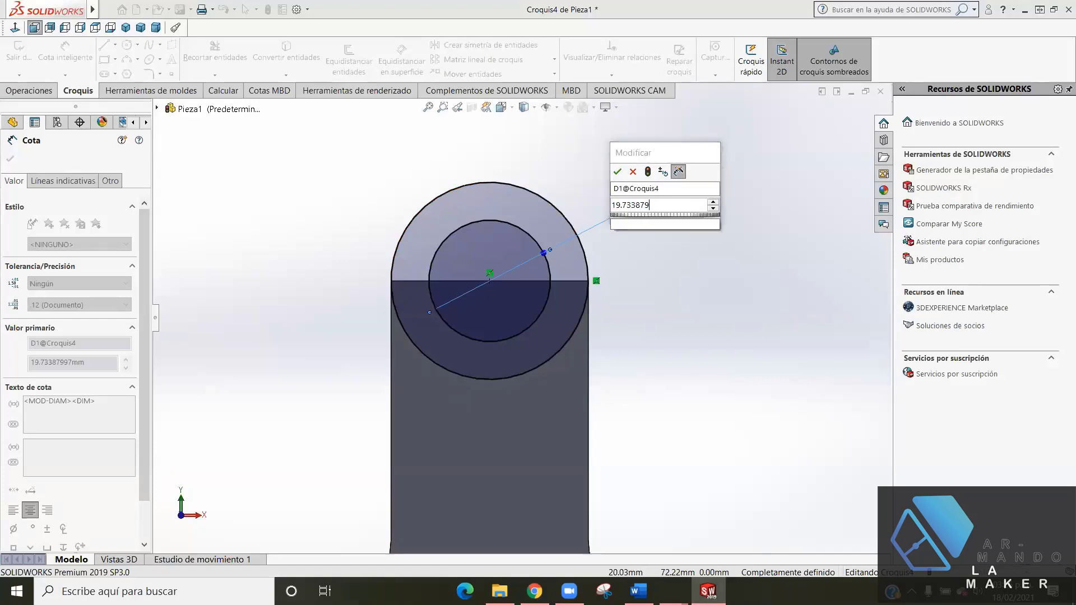
{"action": "key", "text": "BackSpace"}
{"action": "key", "text": "BackSpace"}
{"action": "key", "text": "BackSpace"}
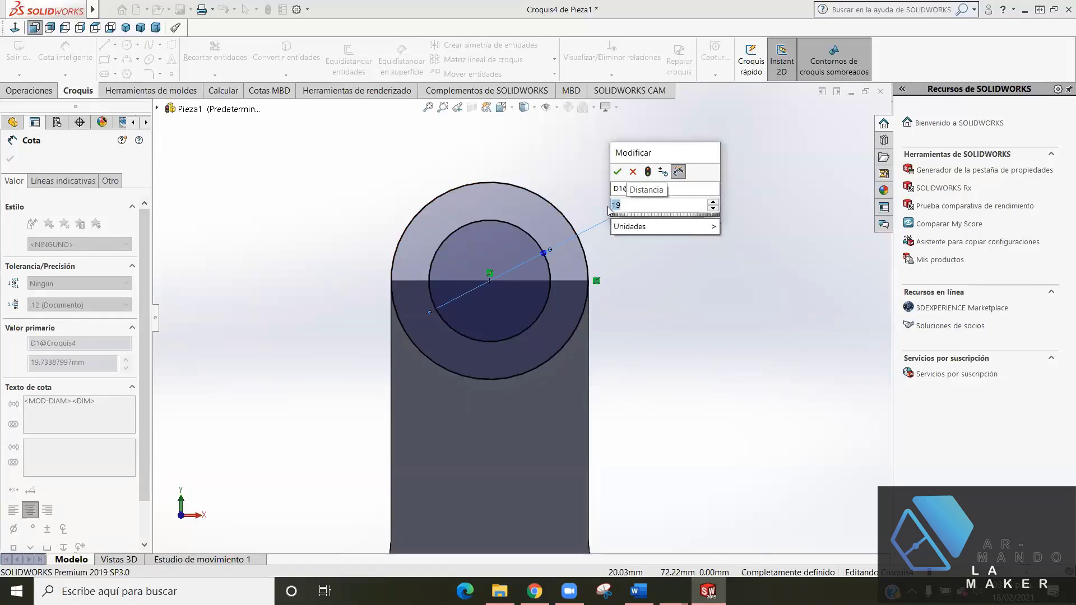
{"action": "key", "text": "BackSpace"}
{"action": "type", "text": "6"}
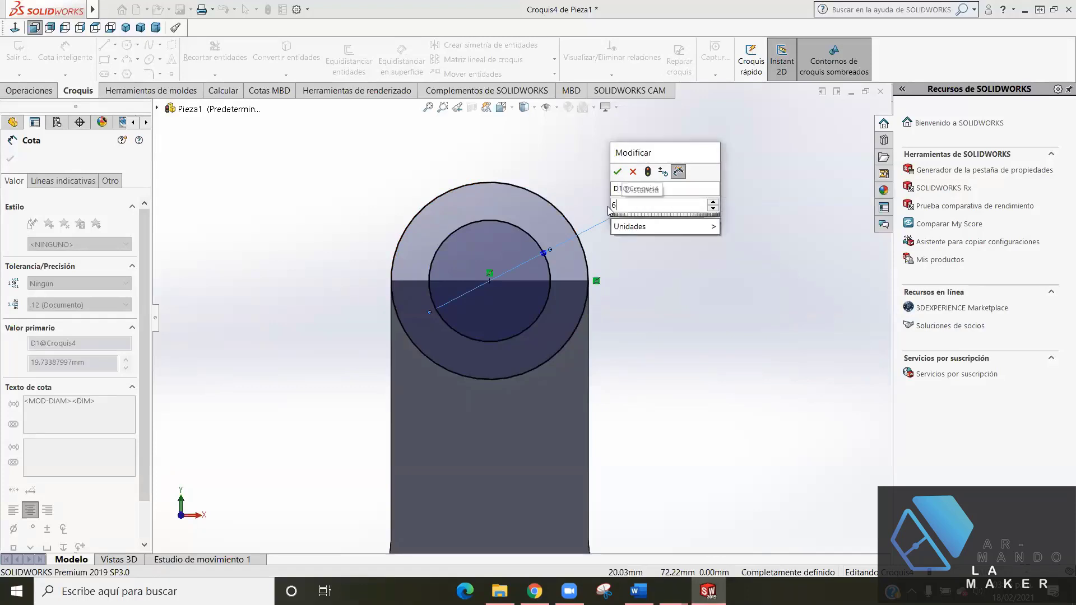
{"action": "type", "text": ".5*"}
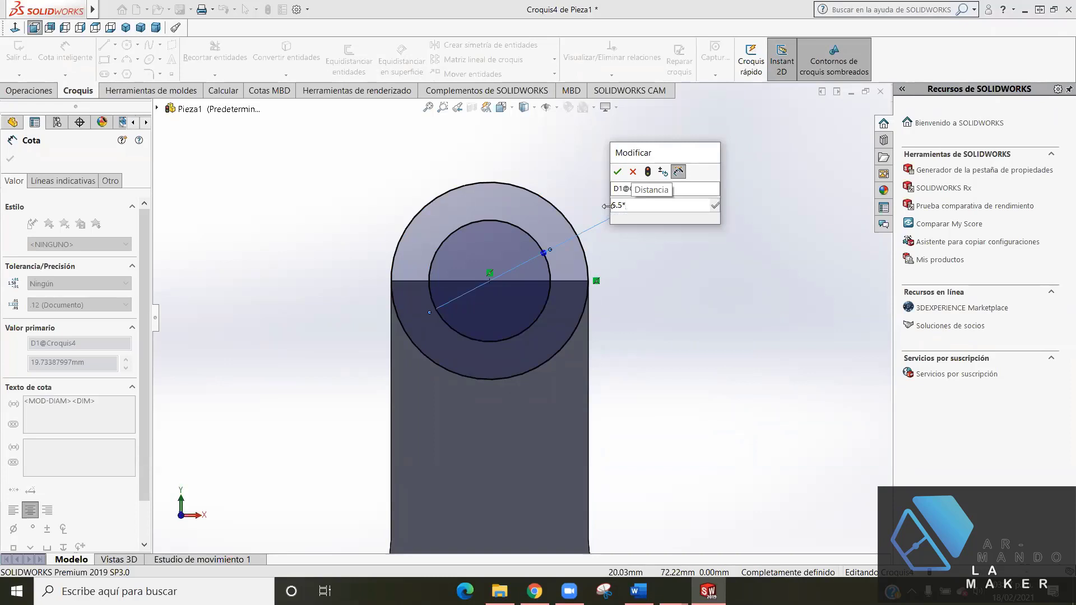
{"action": "type", "text": "2"}
{"action": "key", "text": "Return"}
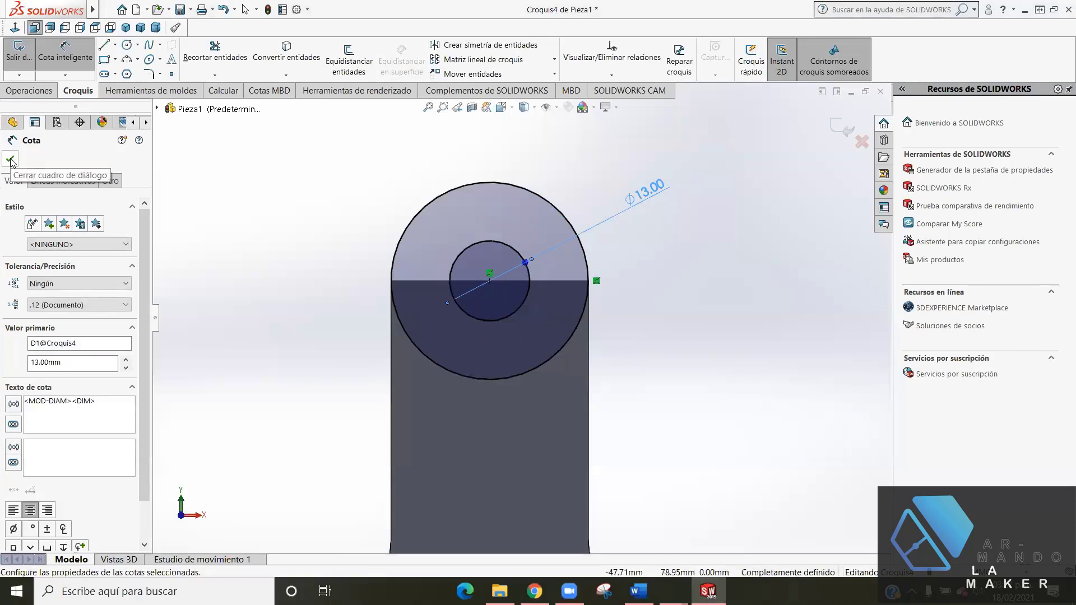
{"action": "left_click", "coordinate": [10, 160]}
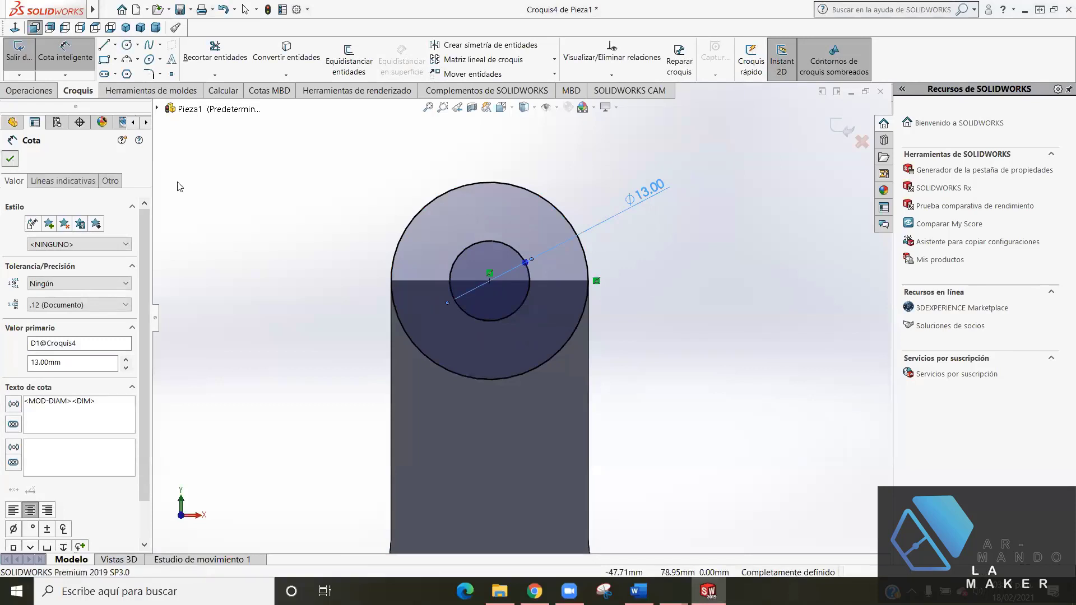
{"action": "left_click", "coordinate": [847, 130]}
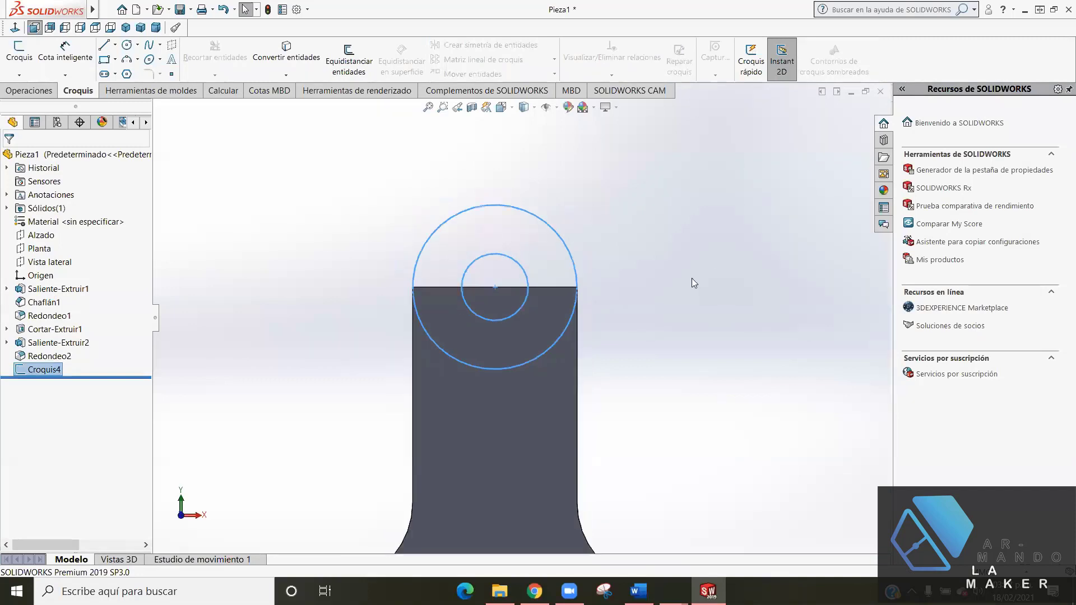
- Start a boss extrusion of Croquis4, previewing at 58 mm depth
{"action": "middle_click_drag", "start_coordinate": [608, 306], "coordinate": [595, 332]}
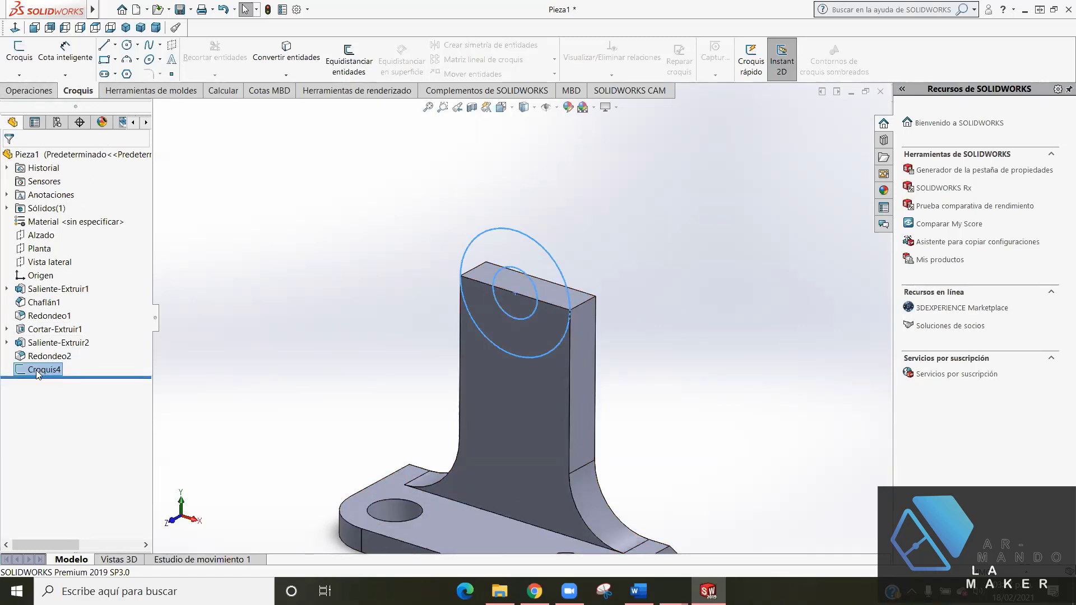
{"action": "left_click", "coordinate": [26, 93]}
{"action": "left_click", "coordinate": [30, 70]}
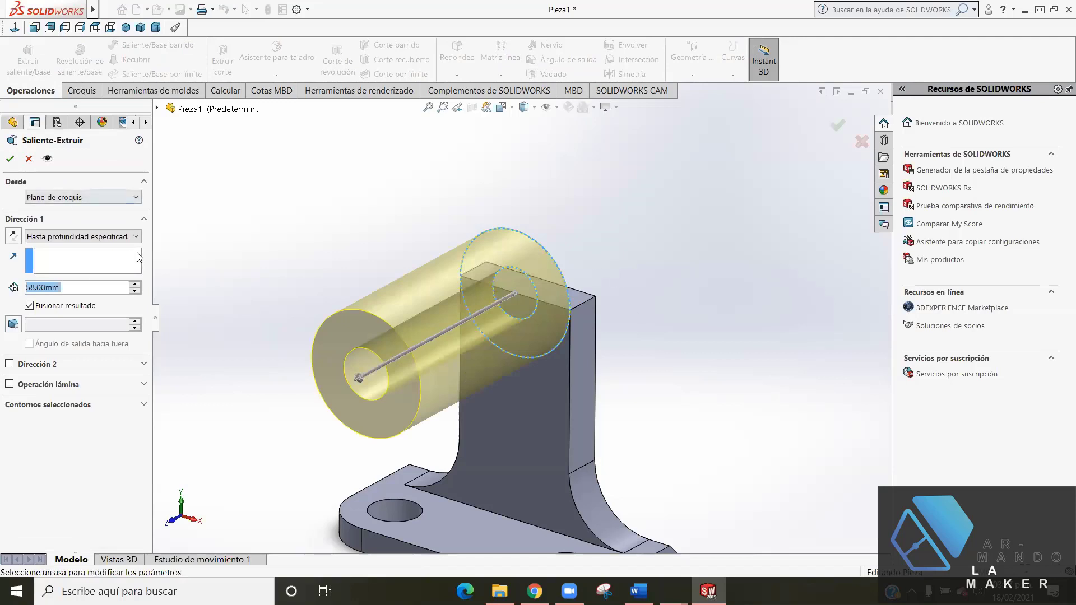
- Reverse the extrusion direction and check the drawing for the boss depth
{"action": "left_click", "coordinate": [13, 236]}
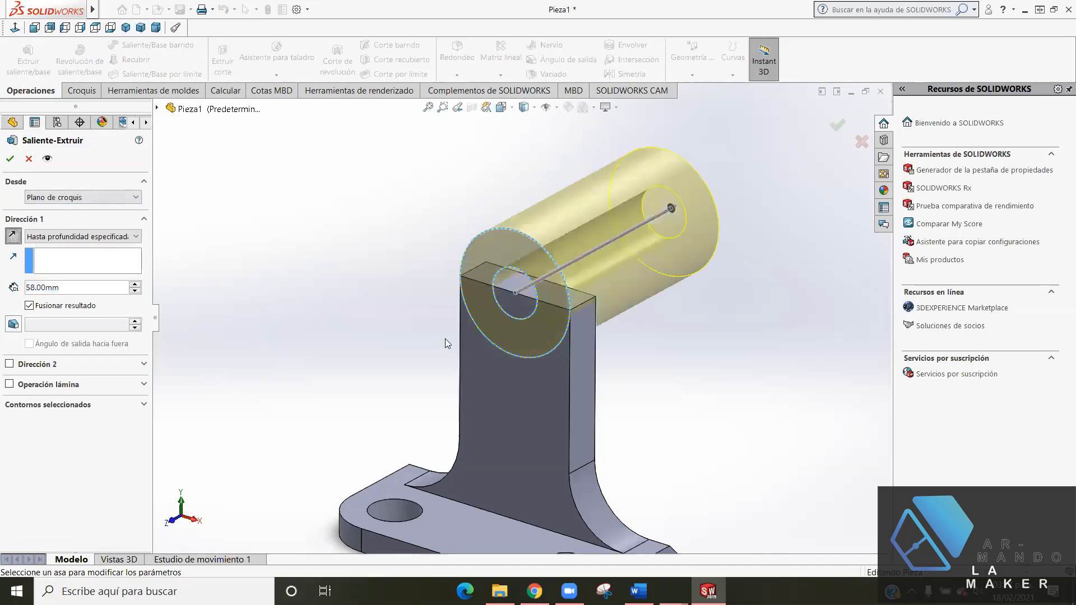
{"action": "key", "text": "ctrl+1"}
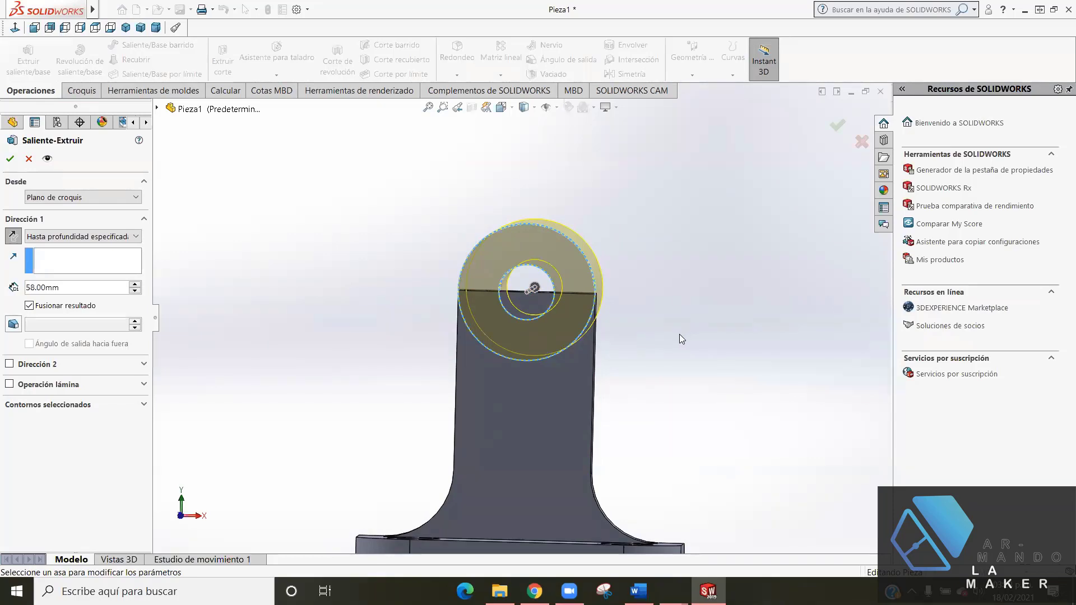
{"action": "middle_click_drag", "start_coordinate": [679, 334], "coordinate": [643, 356]}
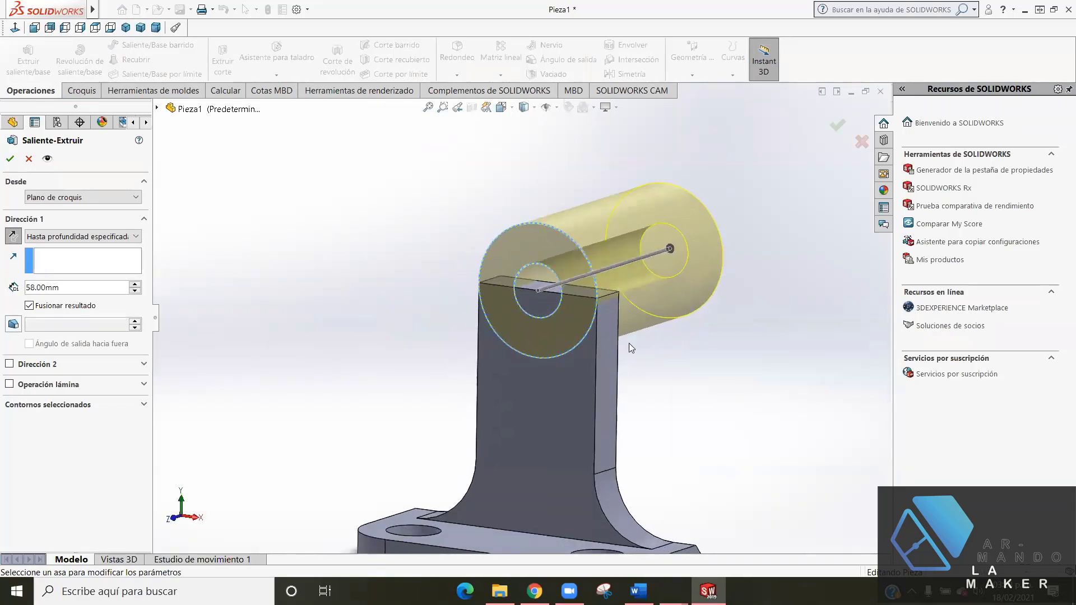
{"action": "left_click", "coordinate": [535, 591]}
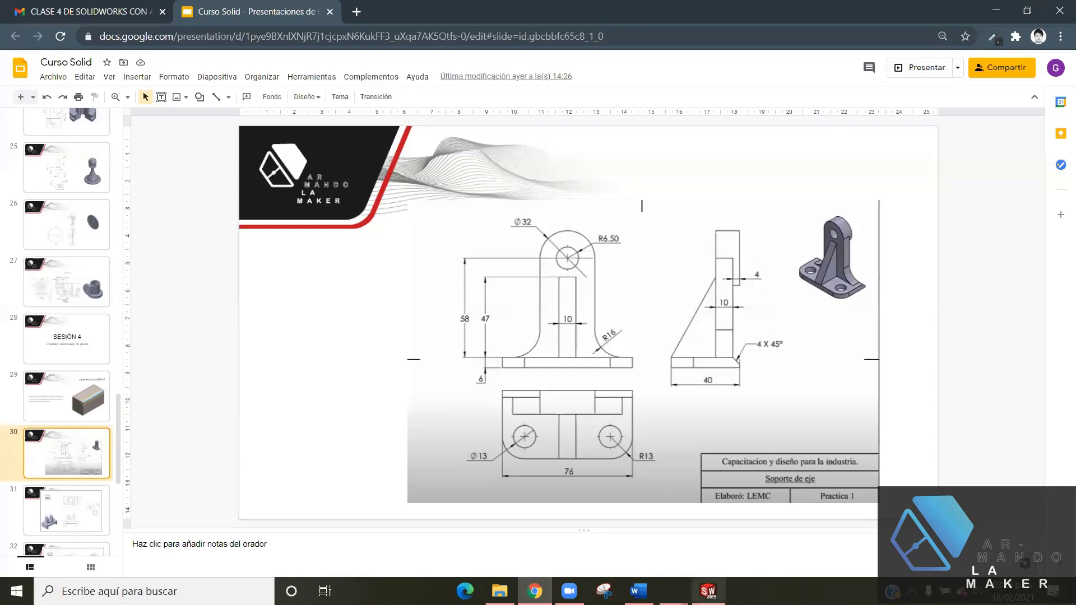
{"action": "left_click", "coordinate": [707, 591]}
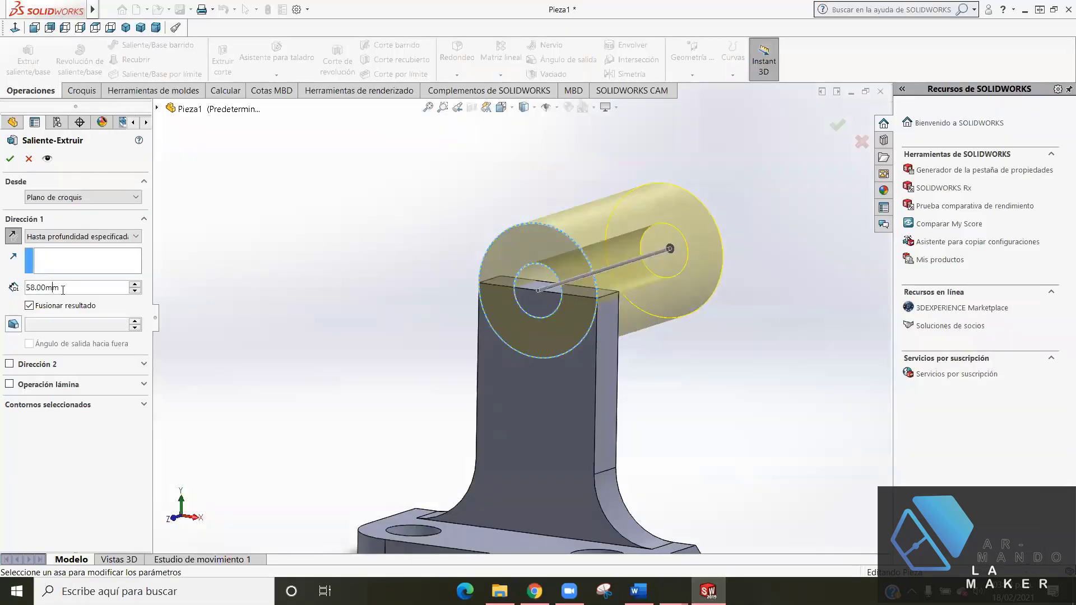
- Set the boss depth to 14 mm and confirm Saliente-Extruir3
{"action": "left_click_drag", "start_coordinate": [63, 290], "coordinate": [13, 287]}
{"action": "type", "text": "14"}
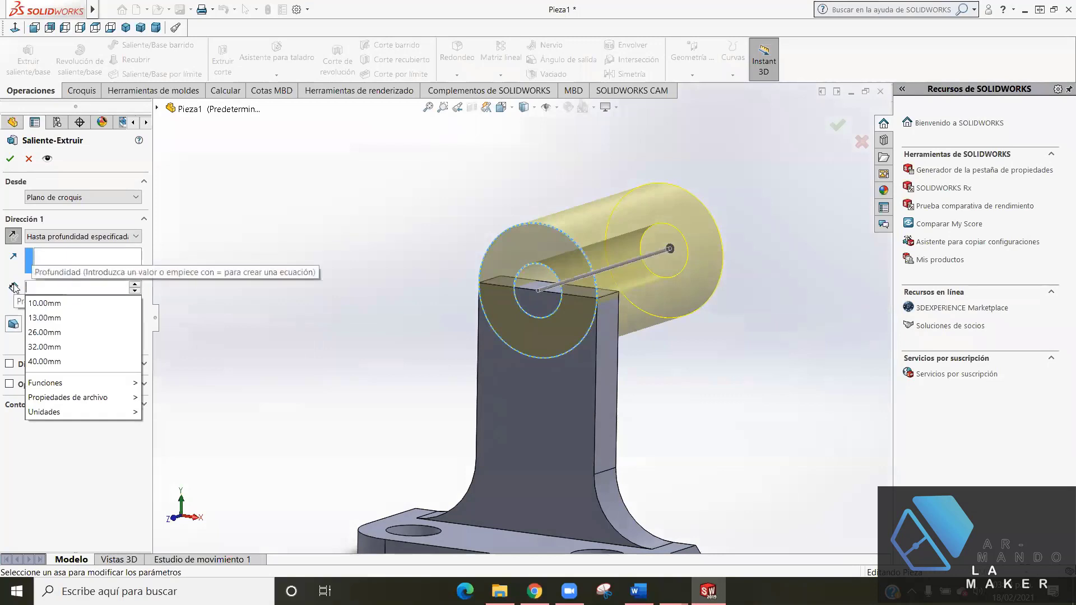
{"action": "key", "text": "Return"}
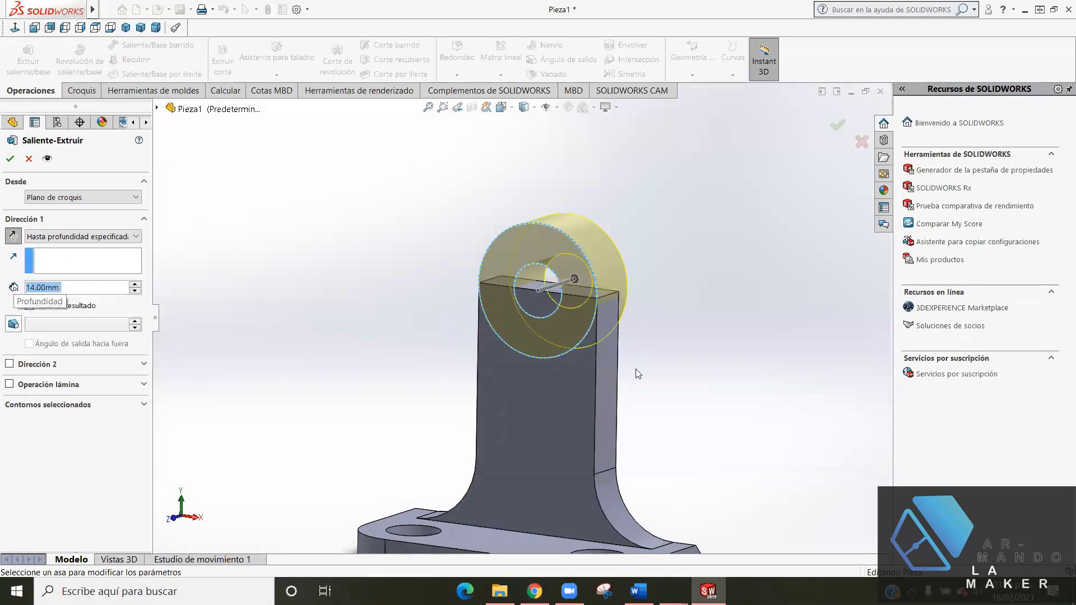
{"action": "mouse_move", "coordinate": [625, 359]}
{"action": "middle_mouse_down"}
{"action": "mouse_move", "coordinate": [561, 357]}
{"action": "mouse_move", "coordinate": [487, 315]}
{"action": "middle_mouse_up"}
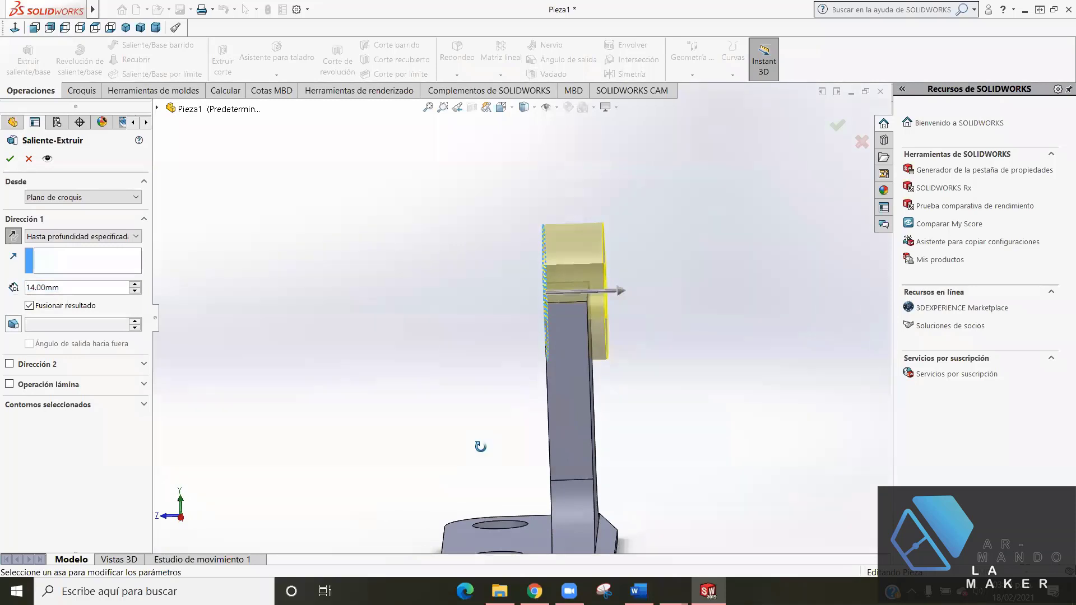
{"action": "key", "text": "ctrl+7"}
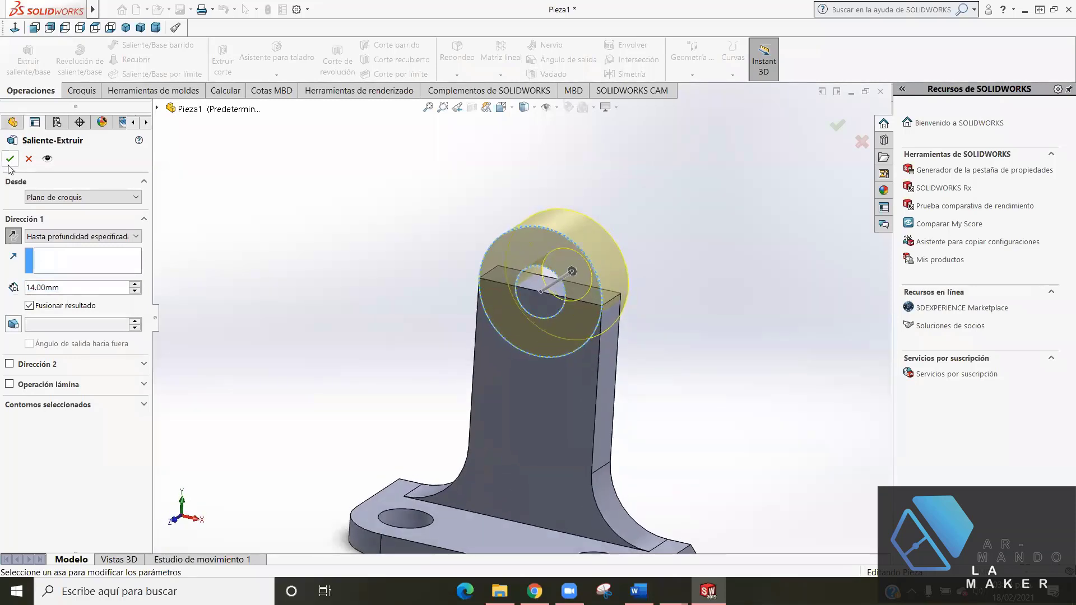
{"action": "left_click", "coordinate": [10, 160]}
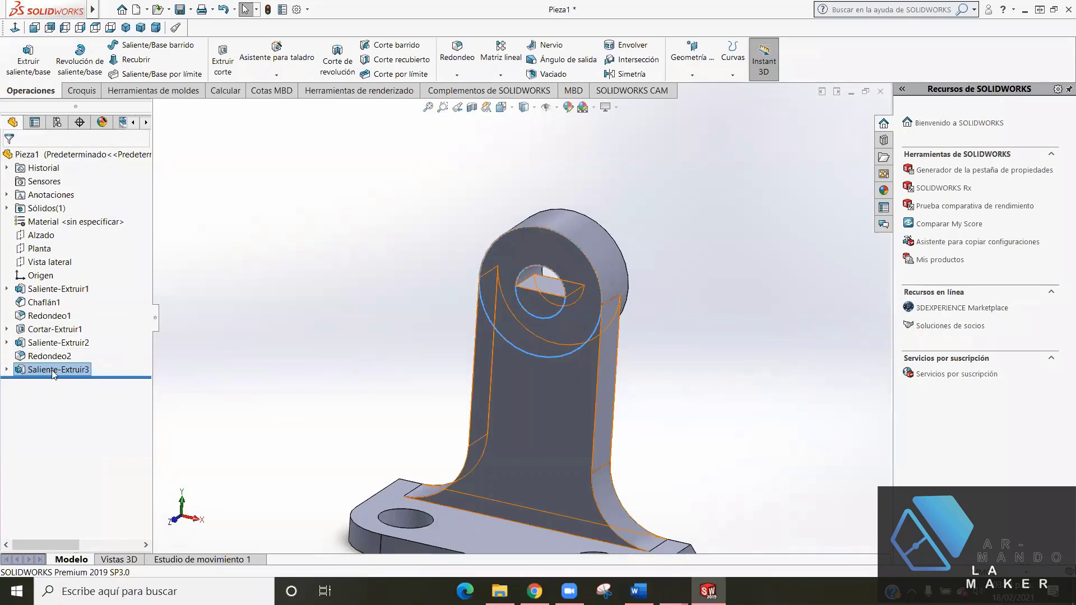
{"action": "middle_click_drag", "start_coordinate": [290, 353], "coordinate": [292, 336]}
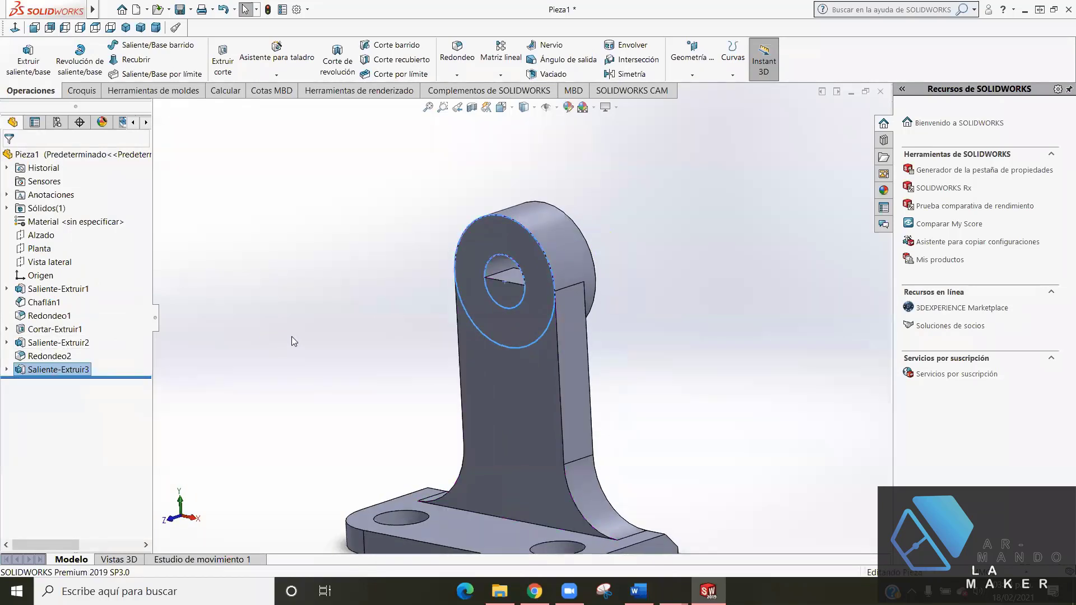
{"action": "left_click", "coordinate": [292, 336]}
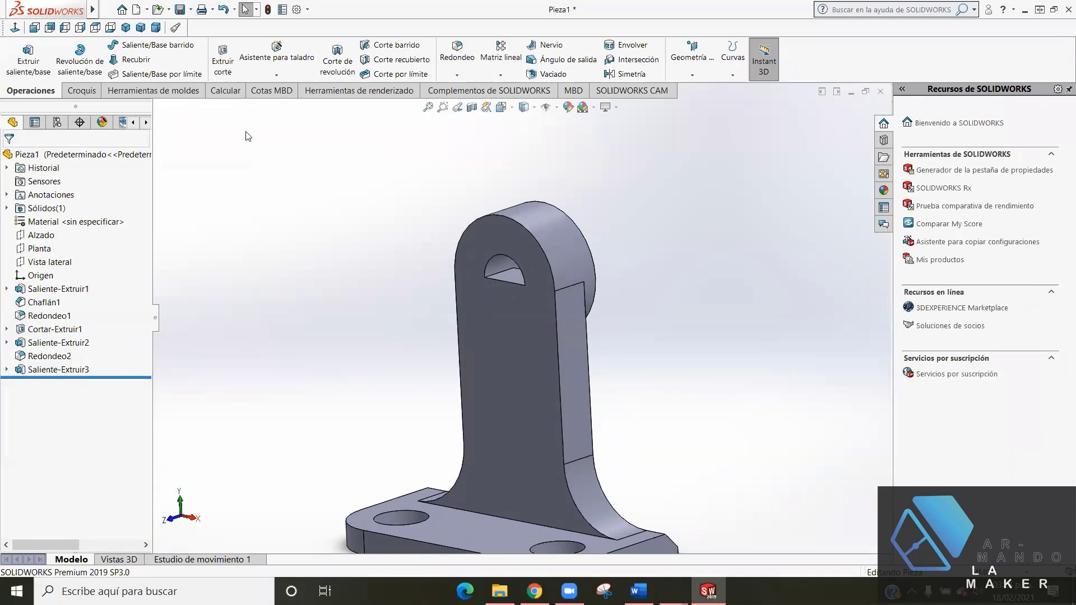
{"action": "left_click", "coordinate": [75, 91]}
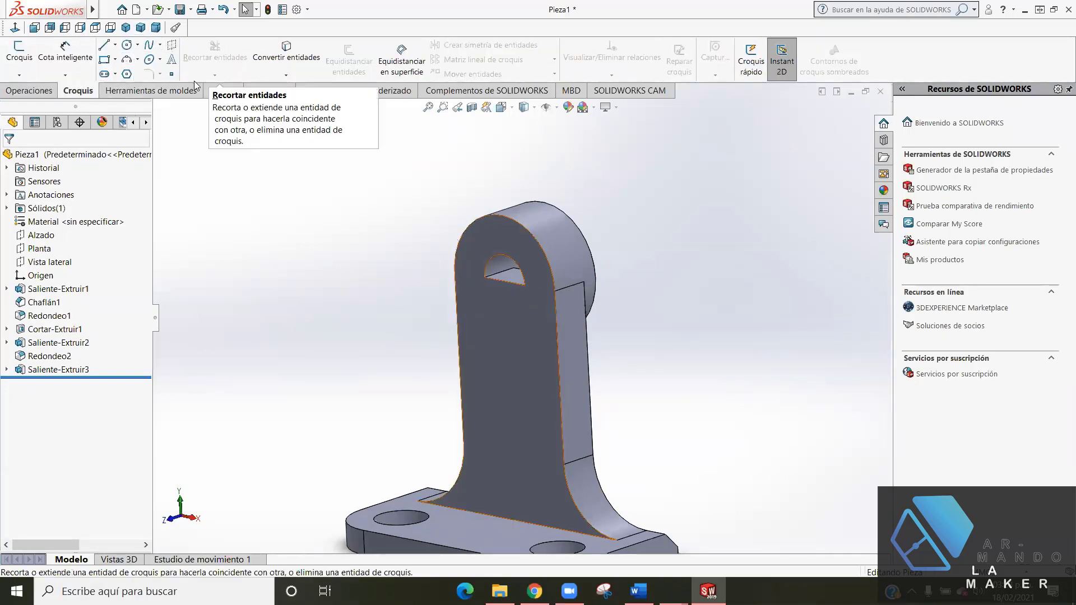
- Start a new sketch on the upright's side face, viewed normal to it
{"action": "left_click", "coordinate": [16, 52]}
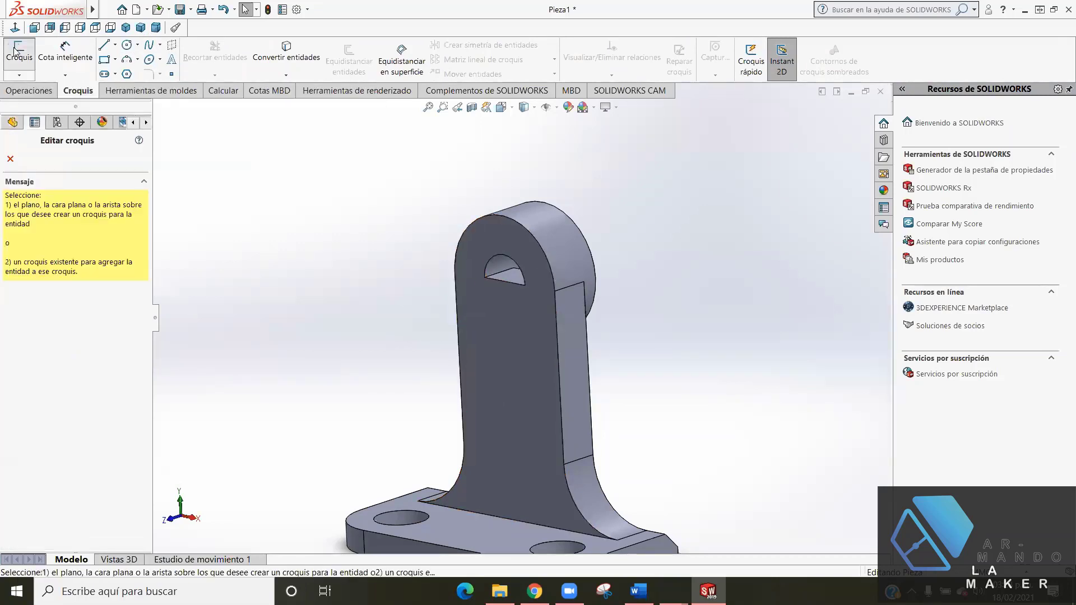
{"action": "left_click", "coordinate": [515, 346]}
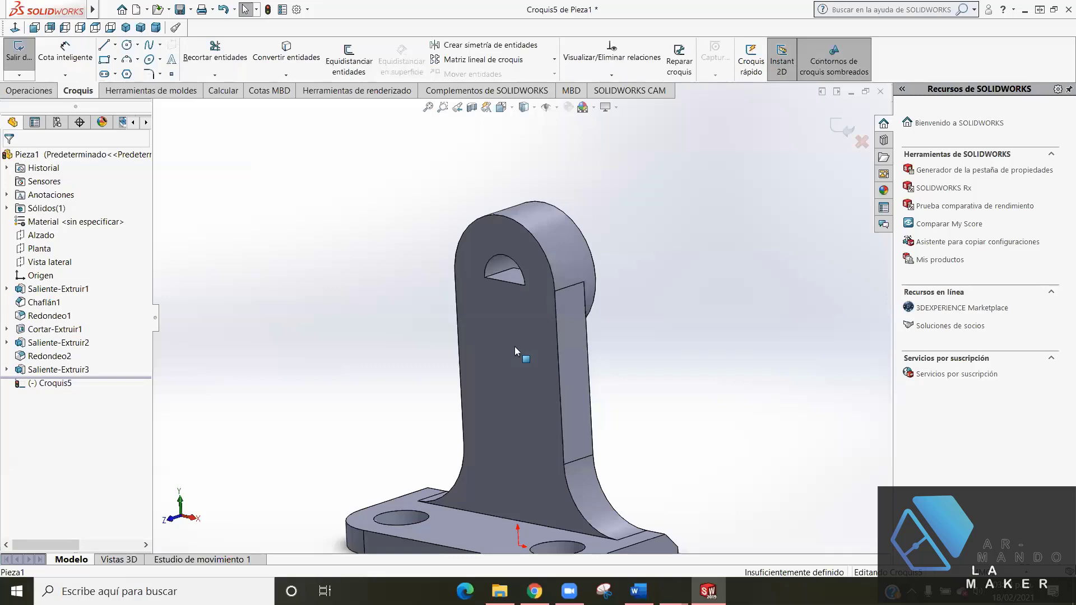
{"action": "key", "text": "f"}
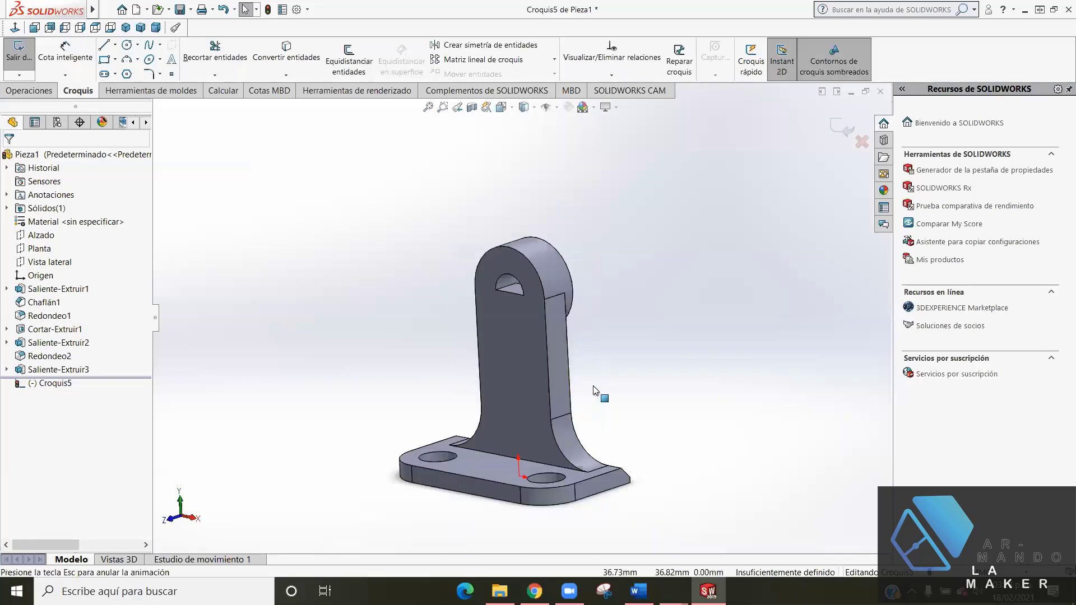
{"action": "key", "text": "ctrl+8"}
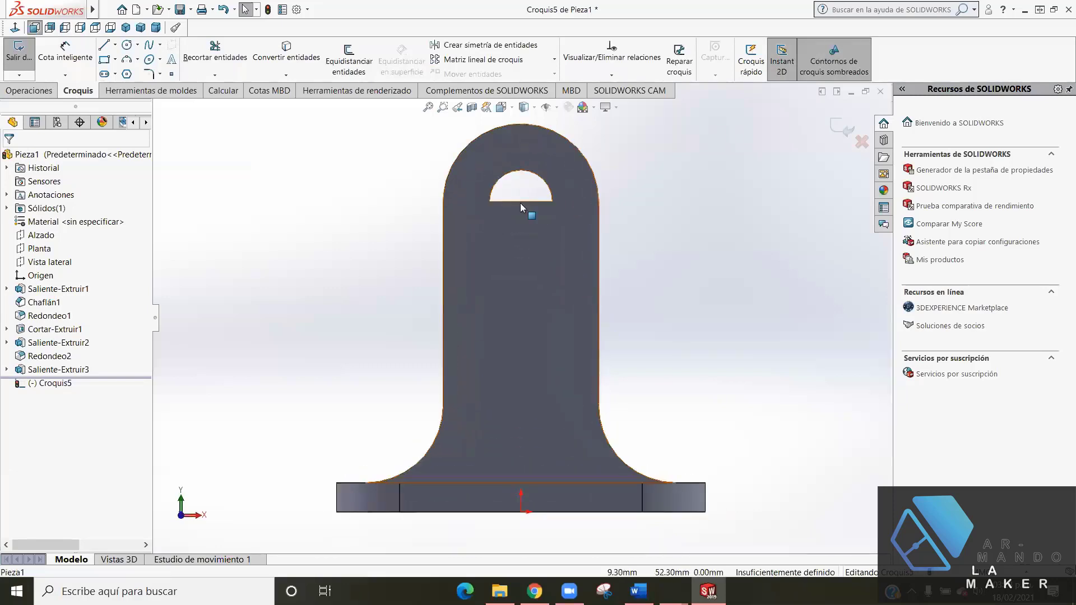
- Draw an R 6.50 circle centred on the flat-edge midpoint and exit Croquis5
{"action": "left_click", "coordinate": [126, 45]}
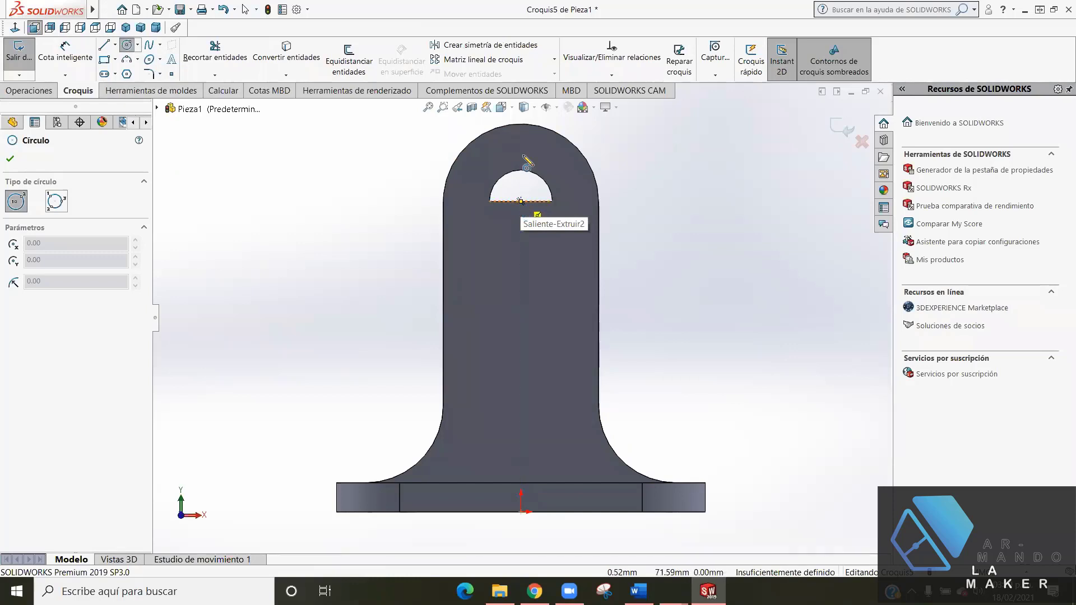
{"action": "left_click", "coordinate": [521, 201]}
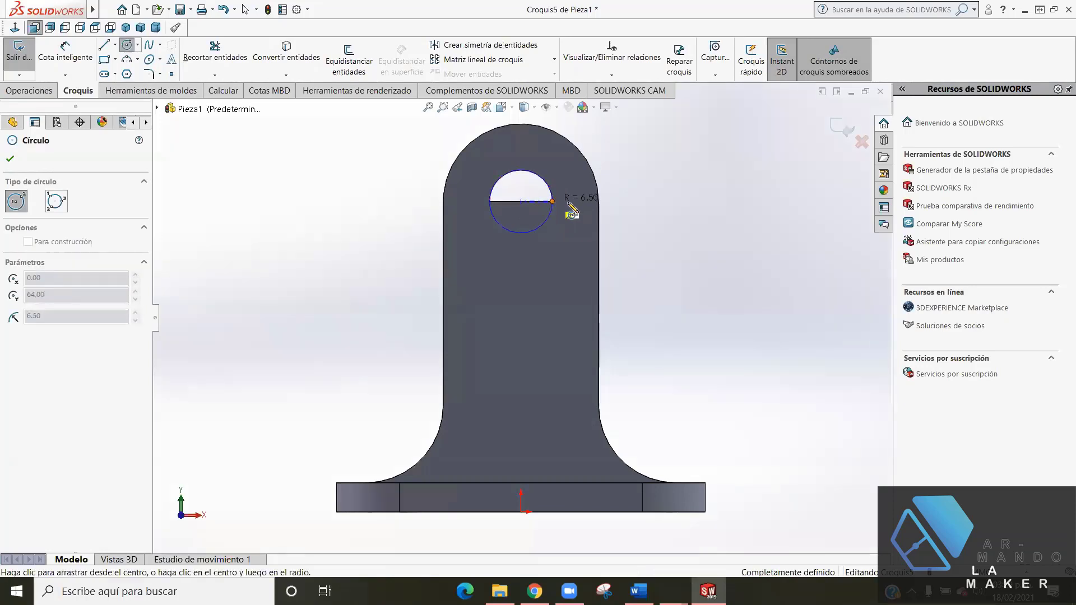
{"action": "left_click", "coordinate": [563, 208]}
{"action": "key", "text": "Escape"}
{"action": "key", "text": "Escape"}
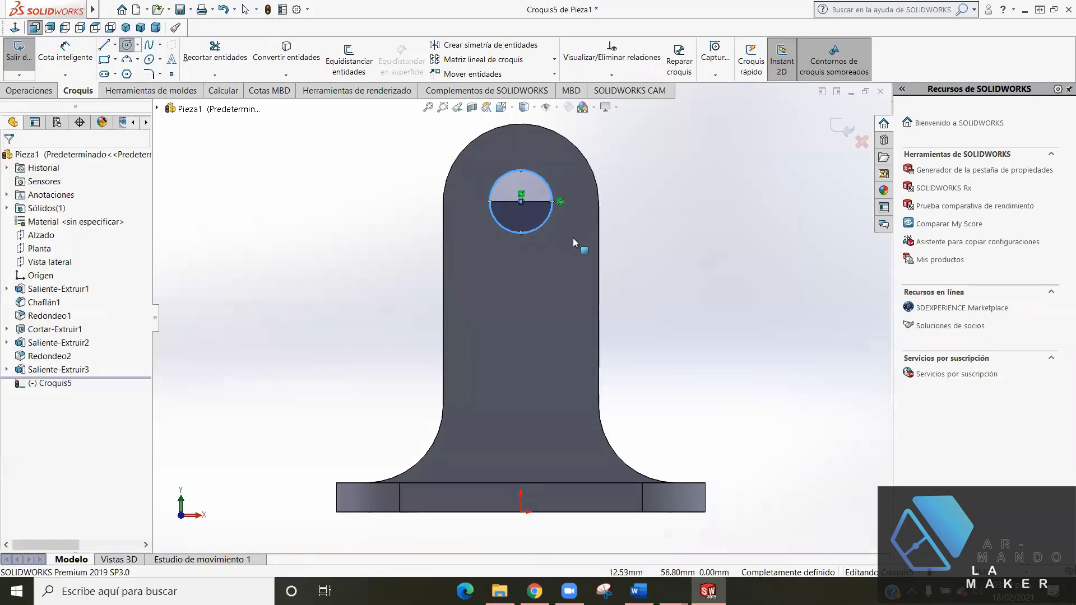
{"action": "left_click", "coordinate": [65, 54]}
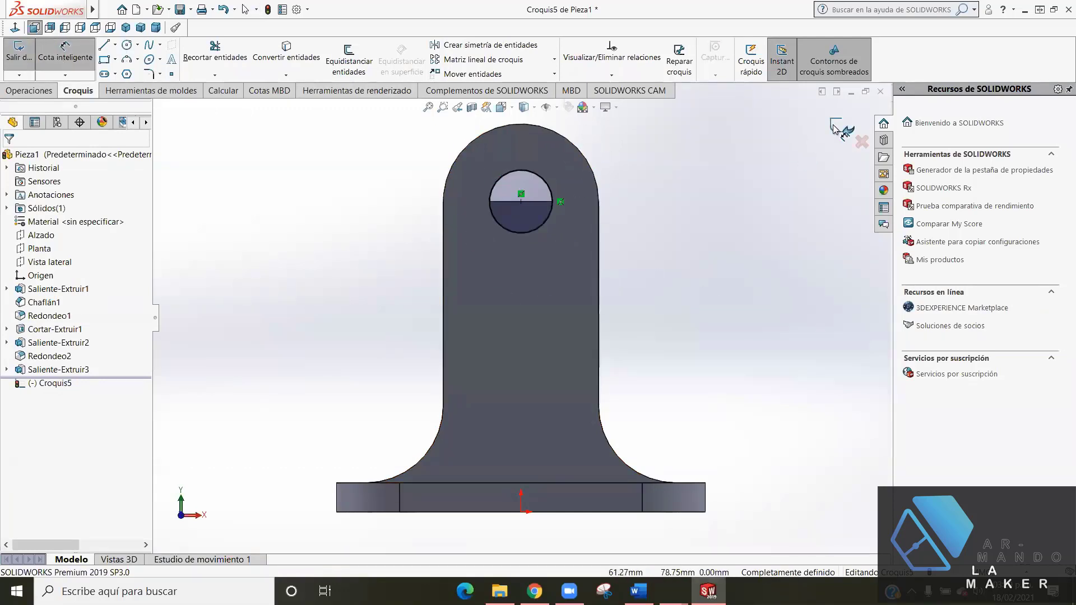
{"action": "left_click", "coordinate": [67, 60]}
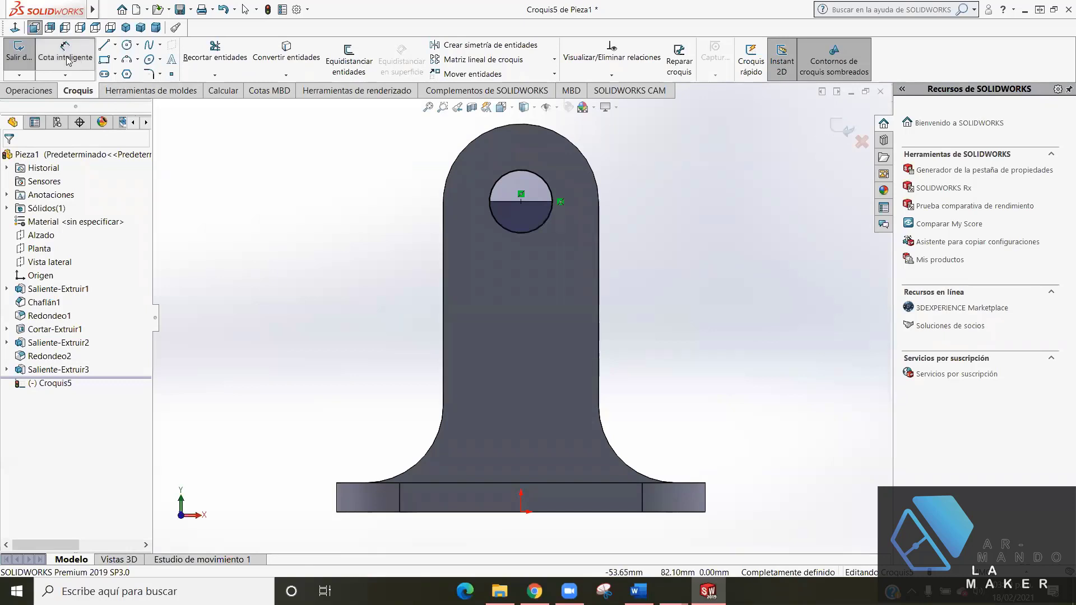
{"action": "left_click", "coordinate": [849, 126]}
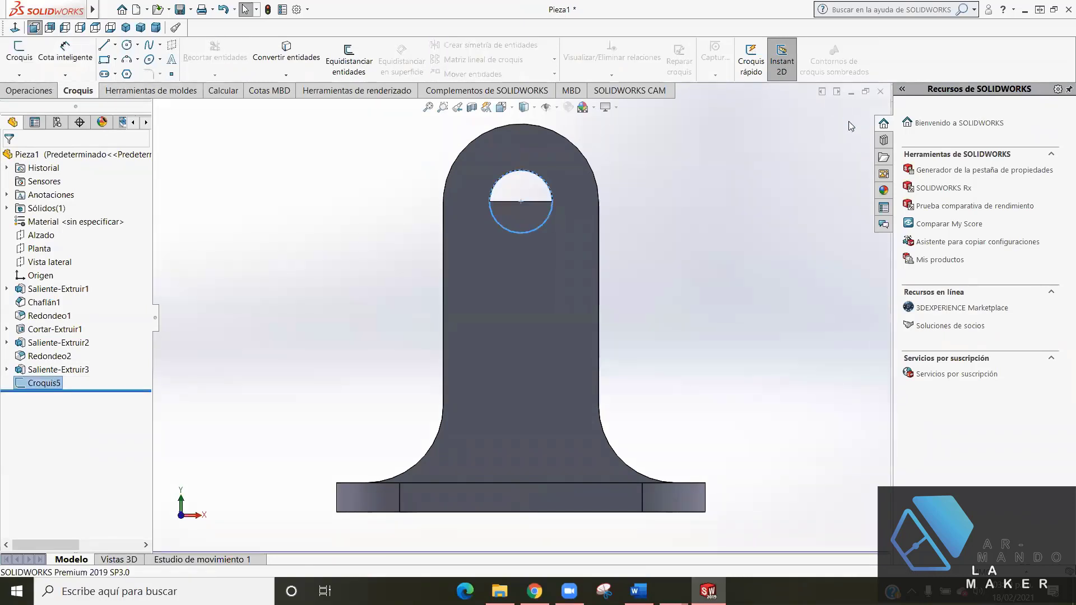
{"action": "mouse_move", "coordinate": [679, 206]}
{"action": "middle_mouse_down"}
{"action": "mouse_move", "coordinate": [675, 268]}
{"action": "mouse_move", "coordinate": [644, 257]}
{"action": "middle_mouse_up"}
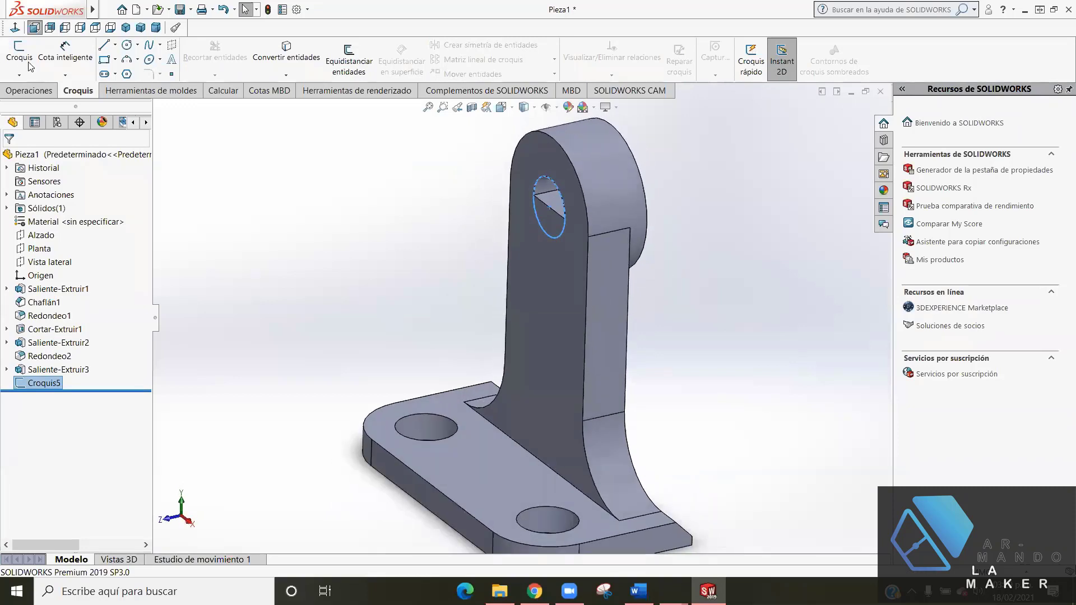
- Extrude-cut Croquis5's circle Through All, creating Cortar-Extruir2
{"action": "left_click", "coordinate": [35, 91]}
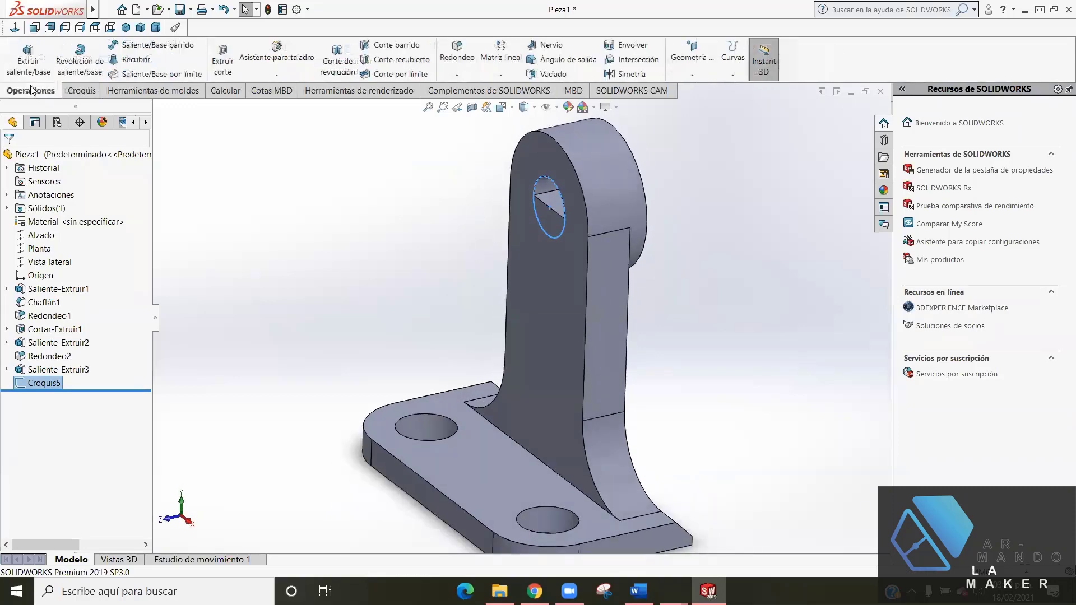
{"action": "left_click", "coordinate": [214, 70]}
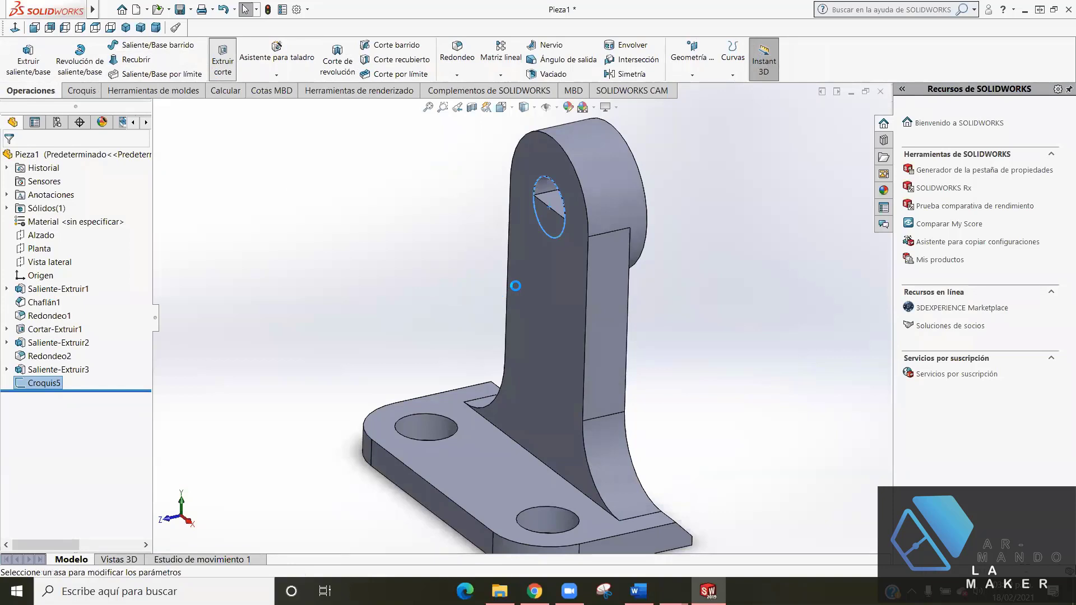
{"action": "middle_click_drag", "start_coordinate": [676, 286], "coordinate": [666, 314]}
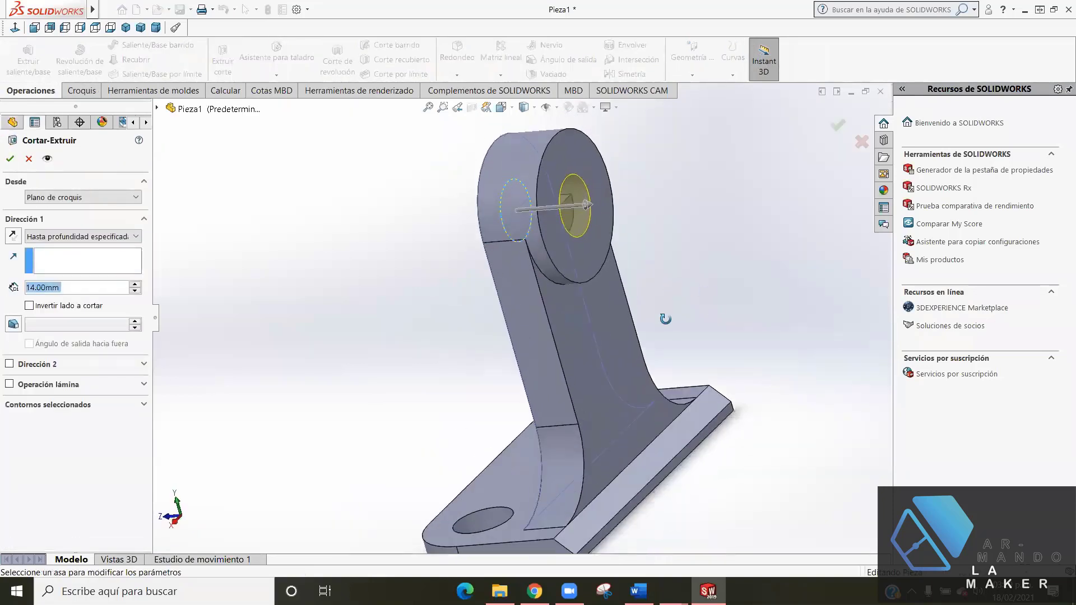
{"action": "left_click", "coordinate": [108, 238]}
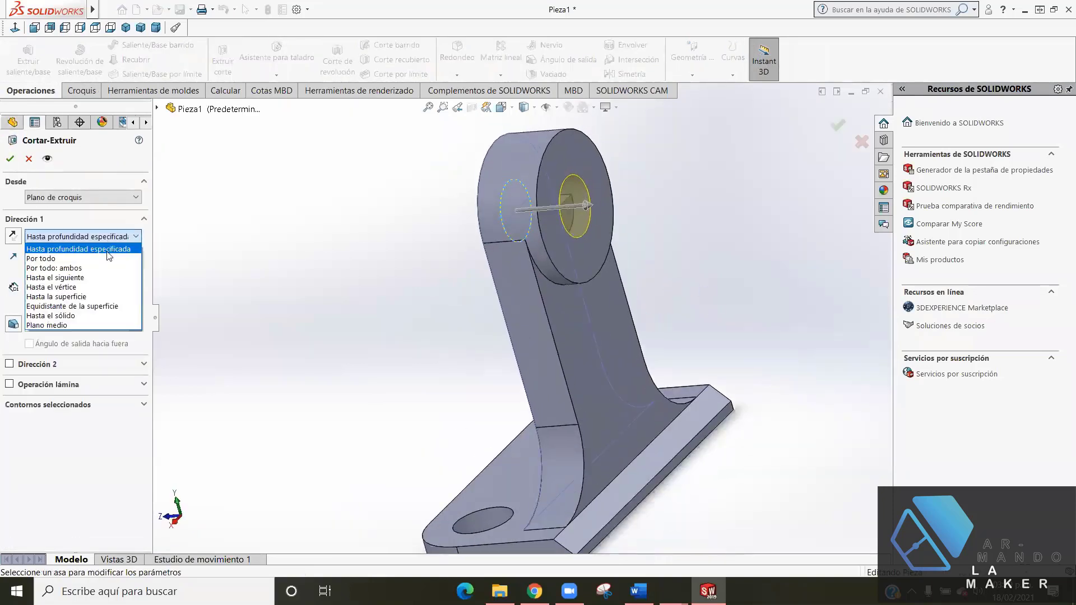
{"action": "left_click", "coordinate": [50, 253]}
{"action": "mouse_move", "coordinate": [660, 263]}
{"action": "middle_mouse_down"}
{"action": "mouse_move", "coordinate": [706, 353]}
{"action": "mouse_move", "coordinate": [679, 202]}
{"action": "mouse_move", "coordinate": [481, 216]}
{"action": "middle_mouse_up"}
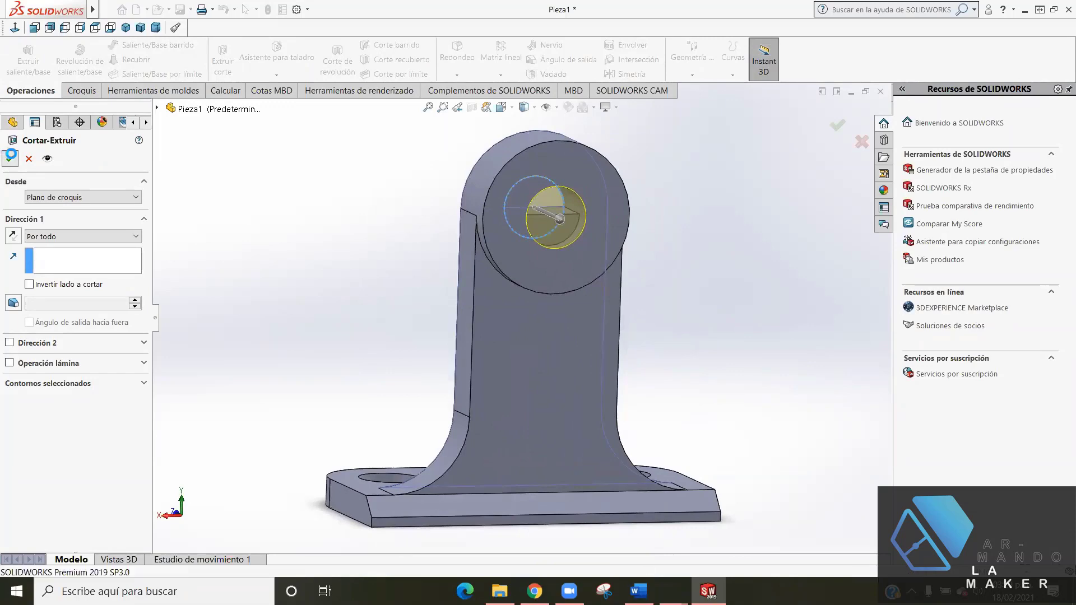
{"action": "left_click", "coordinate": [11, 158]}
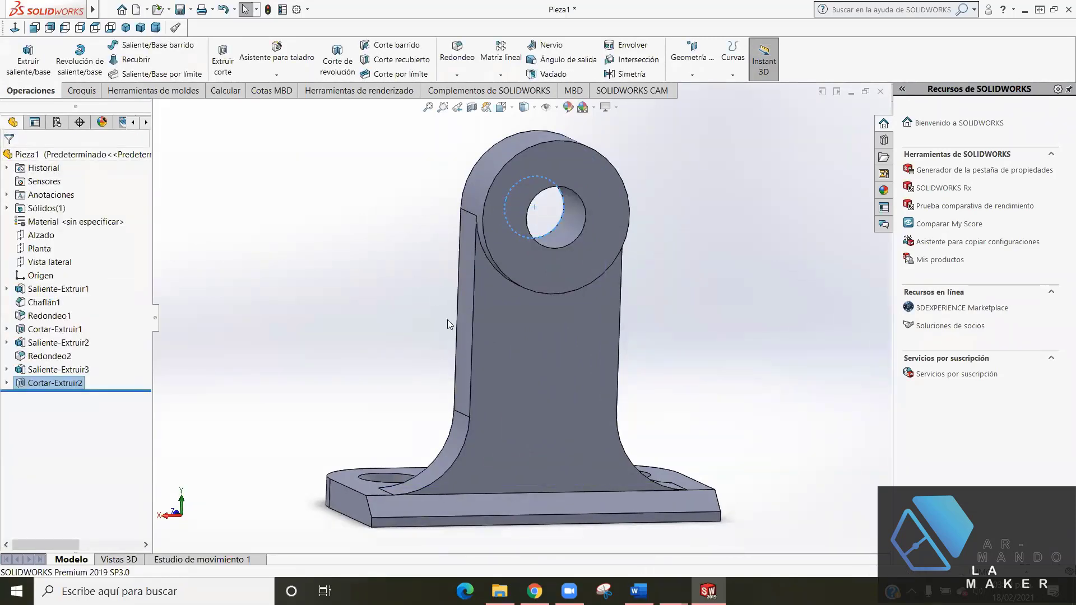
{"action": "mouse_move", "coordinate": [447, 319]}
{"action": "middle_mouse_down"}
{"action": "mouse_move", "coordinate": [486, 294]}
{"action": "mouse_move", "coordinate": [472, 200]}
{"action": "middle_mouse_up"}
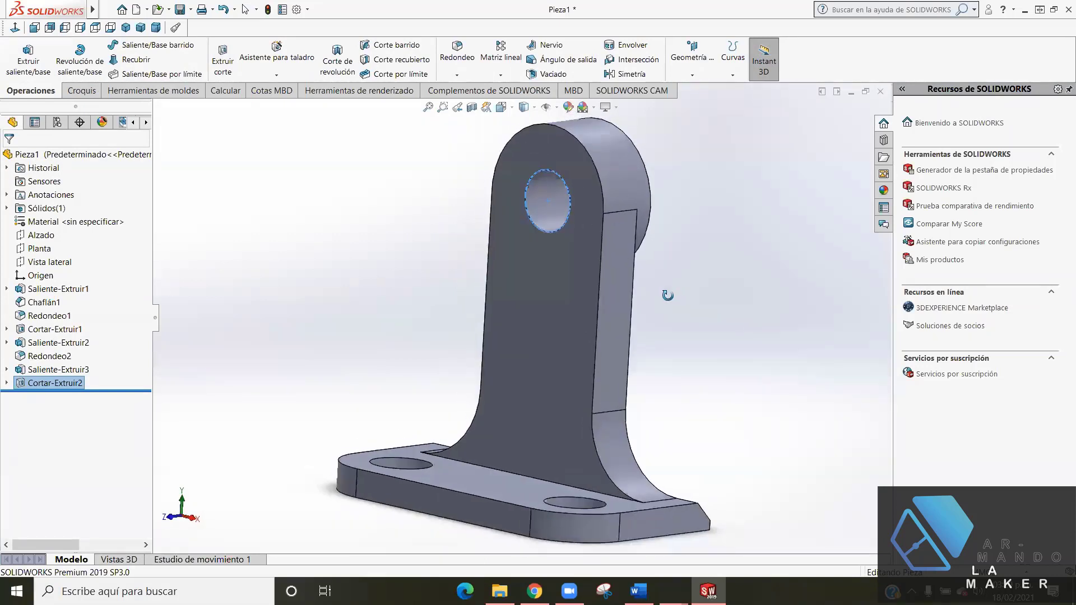
{"action": "middle_click_drag", "start_coordinate": [689, 309], "coordinate": [665, 295]}
- Switch to isometric view and check the part drawing in the slides
{"action": "left_click", "coordinate": [370, 223]}
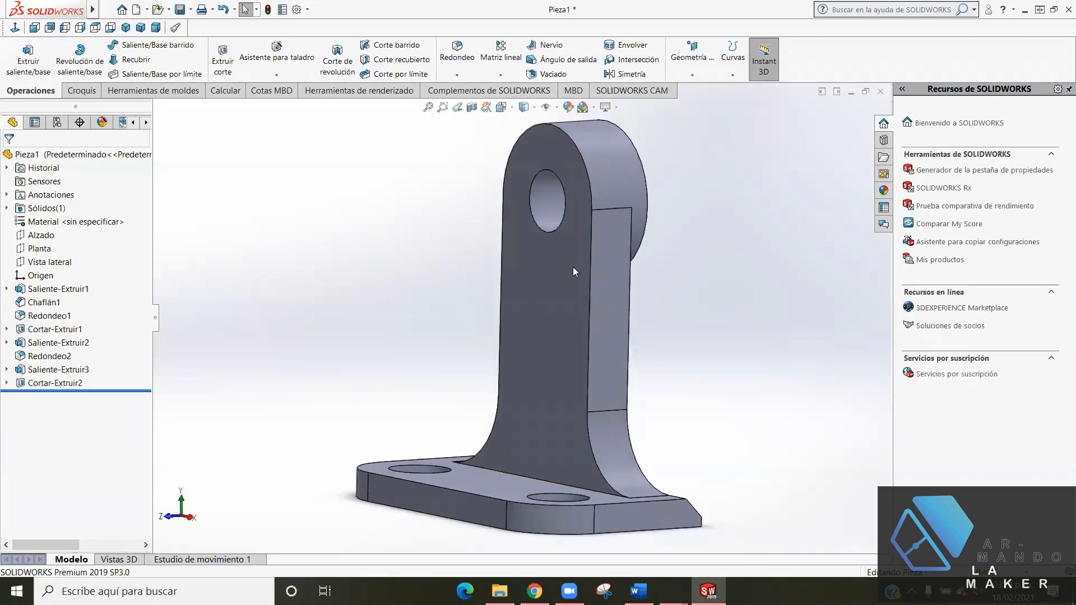
{"action": "scroll", "coordinate": [572, 281], "scroll_direction": "up", "scroll_amount": 3}
{"action": "scroll", "coordinate": [579, 284], "scroll_direction": "down", "scroll_amount": 5}
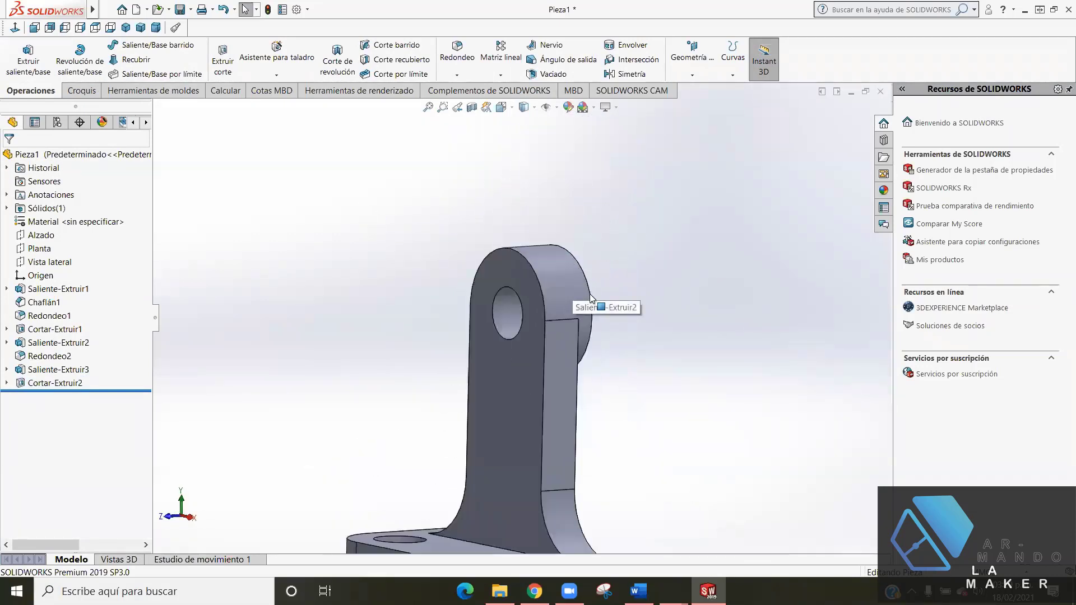
{"action": "key", "text": "ctrl+7"}
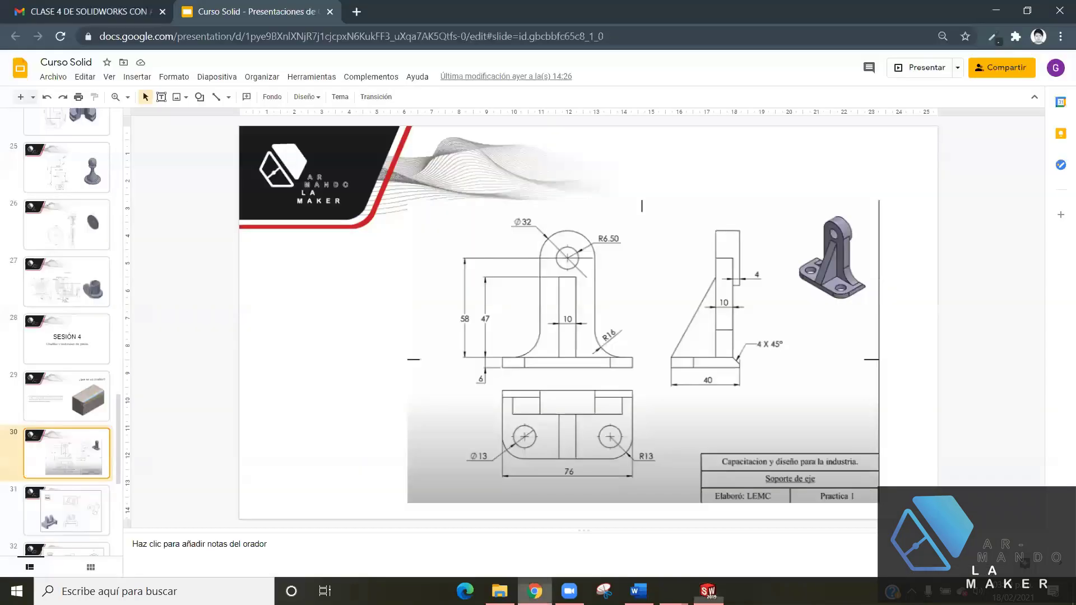
{"action": "left_click", "coordinate": [534, 590]}
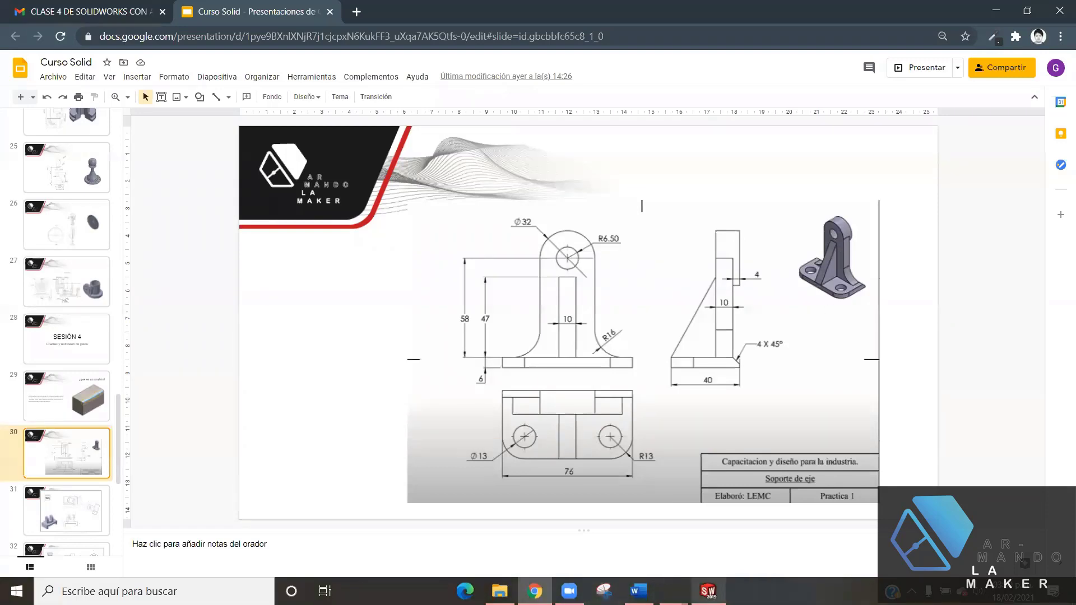
{"action": "key", "text": "alt+Tab"}
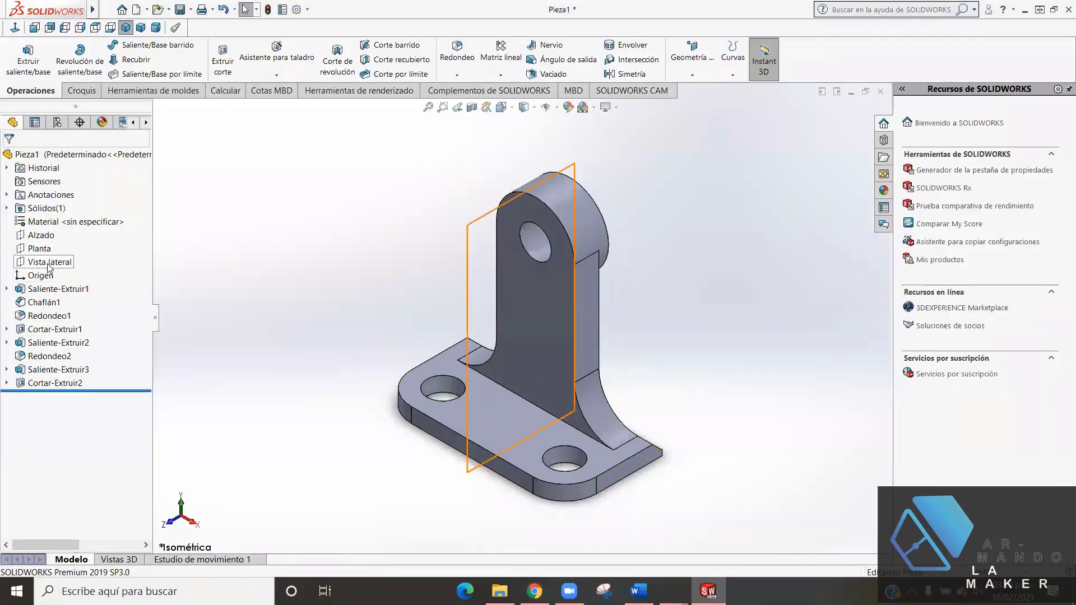
- Select the Vista lateral plane as the base for the rib sketch
{"action": "left_click", "coordinate": [50, 262]}
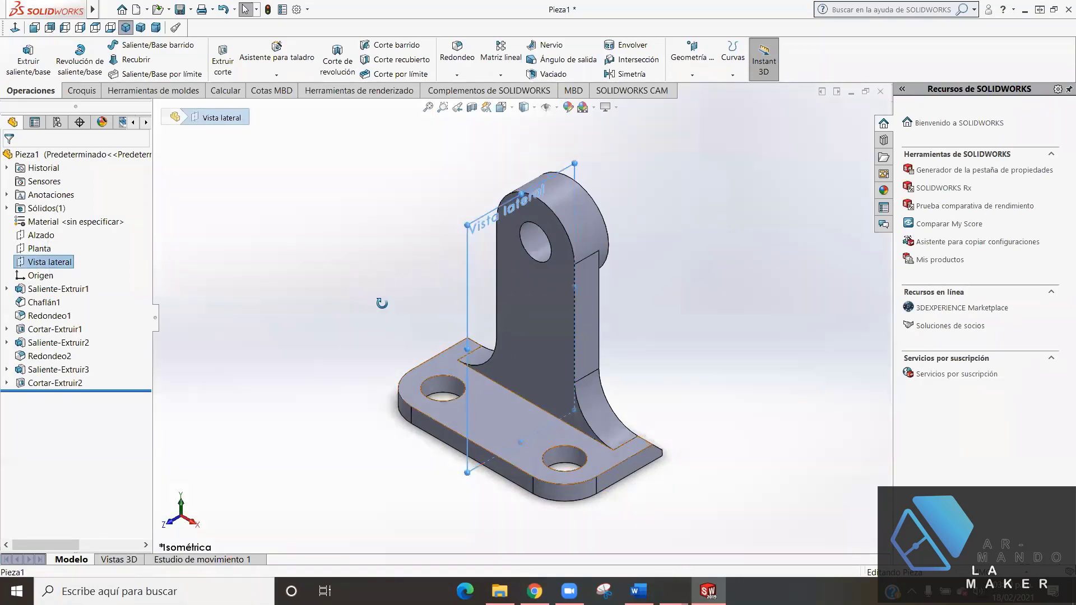
{"action": "mouse_move", "coordinate": [381, 302]}
{"action": "middle_mouse_down"}
{"action": "mouse_move", "coordinate": [332, 290]}
{"action": "mouse_move", "coordinate": [410, 351]}
{"action": "mouse_move", "coordinate": [498, 362]}
{"action": "mouse_move", "coordinate": [389, 389]}
{"action": "mouse_move", "coordinate": [562, 336]}
{"action": "middle_mouse_up"}
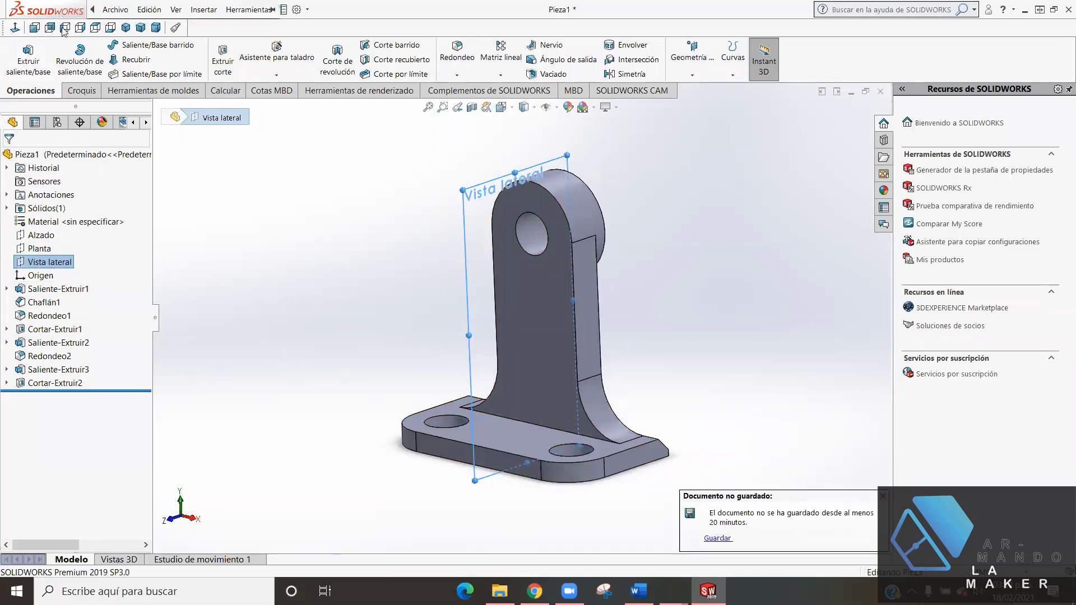
{"action": "left_click", "coordinate": [76, 92]}
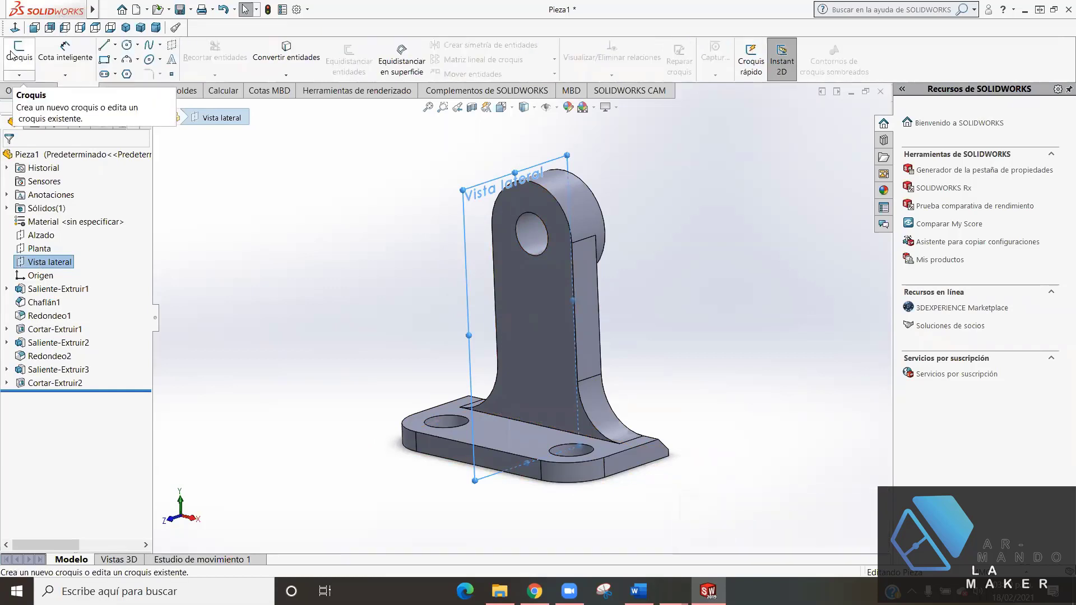
- Create Croquis6 on Vista lateral and view it straight from the right
{"action": "left_click", "coordinate": [15, 51]}
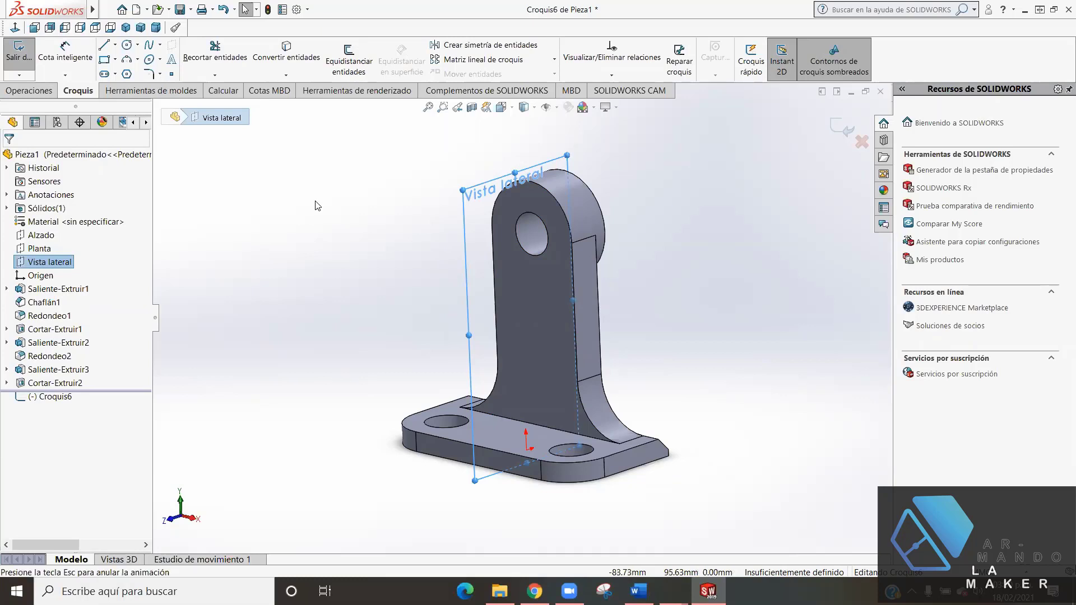
{"action": "key", "text": "ctrl+4"}
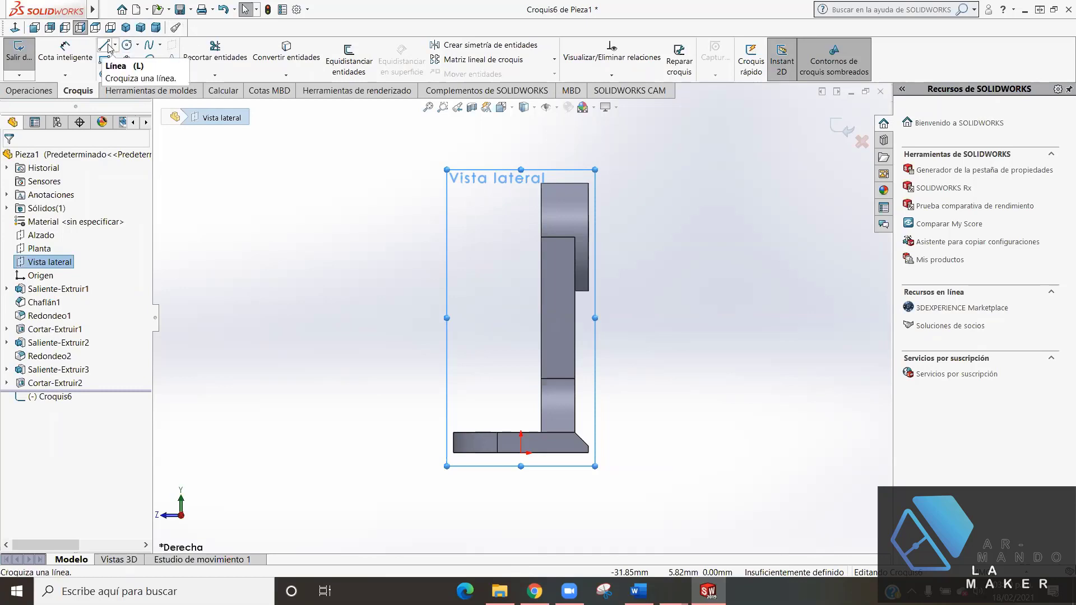
- Draw a closed triangle from the base plate's left corner up to the upright's face and down
{"action": "left_click", "coordinate": [104, 46]}
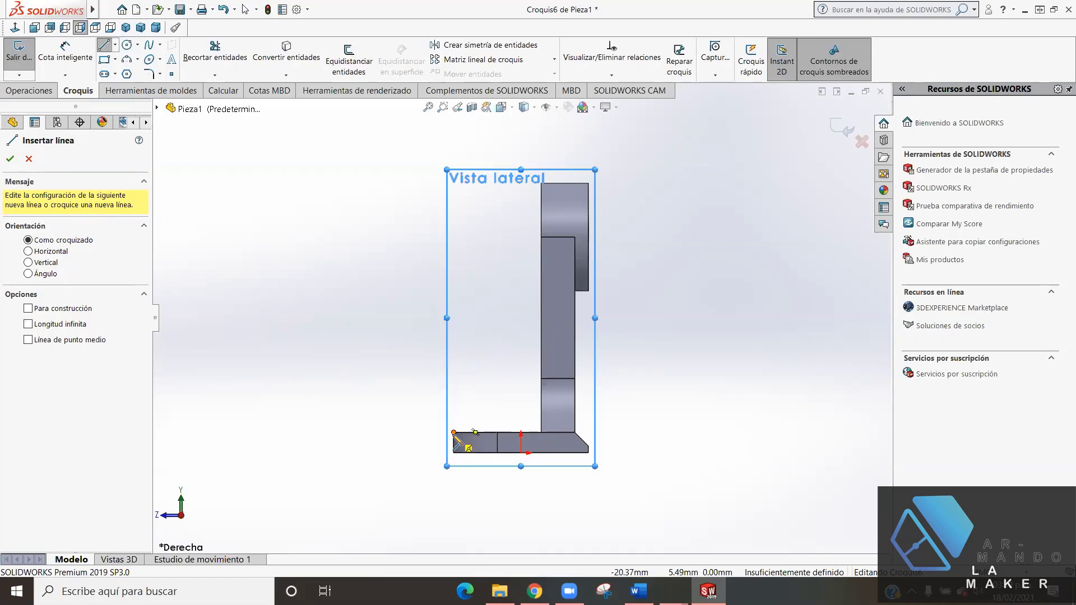
{"action": "left_click", "coordinate": [454, 432]}
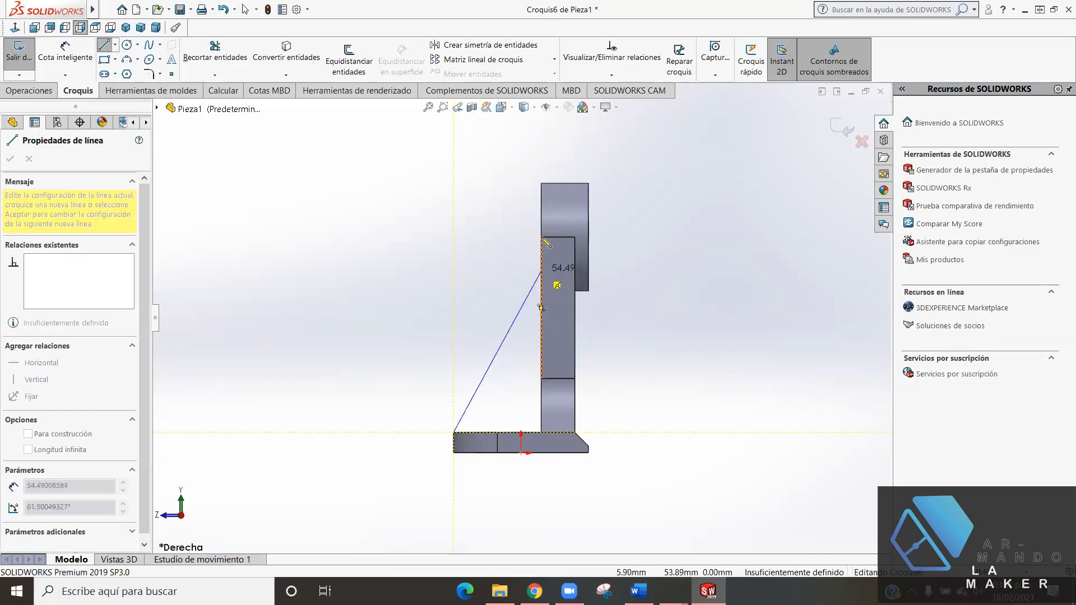
{"action": "scroll", "coordinate": [540, 297], "scroll_direction": "down", "scroll_amount": 2}
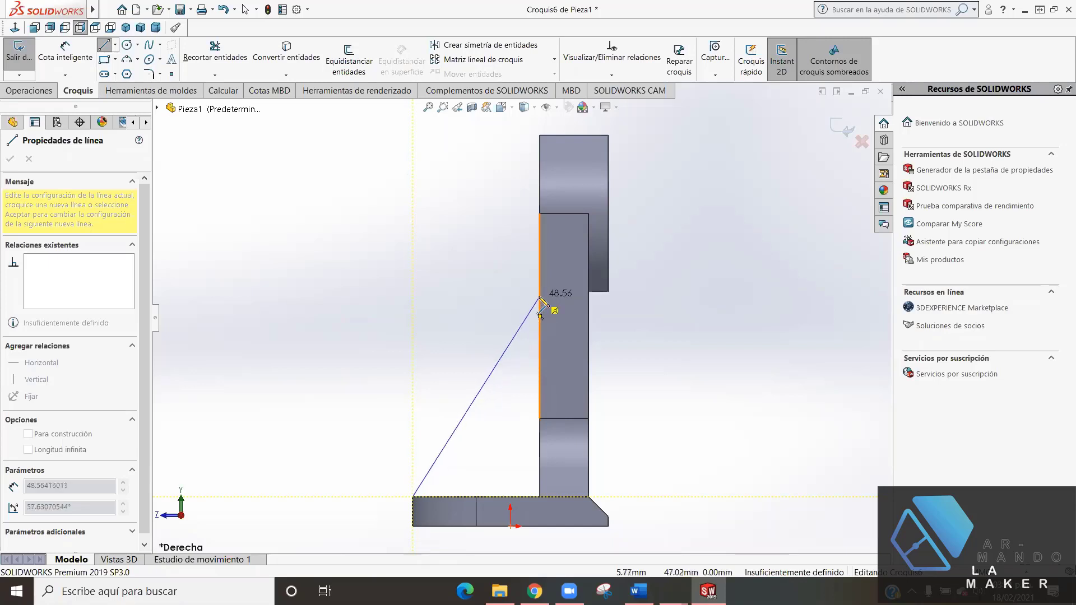
{"action": "left_click", "coordinate": [540, 297]}
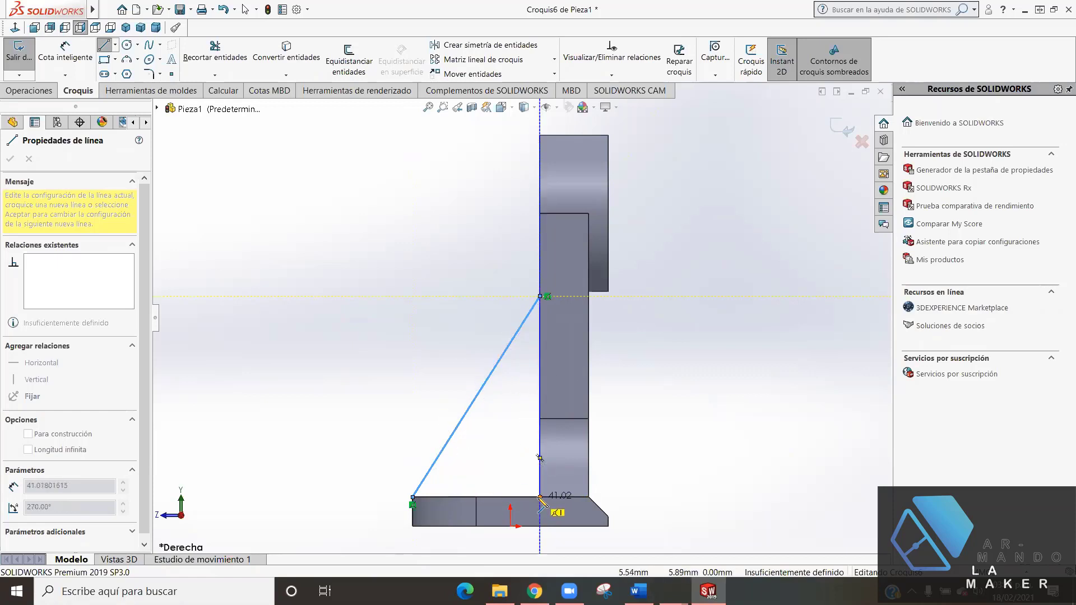
{"action": "left_click", "coordinate": [540, 497]}
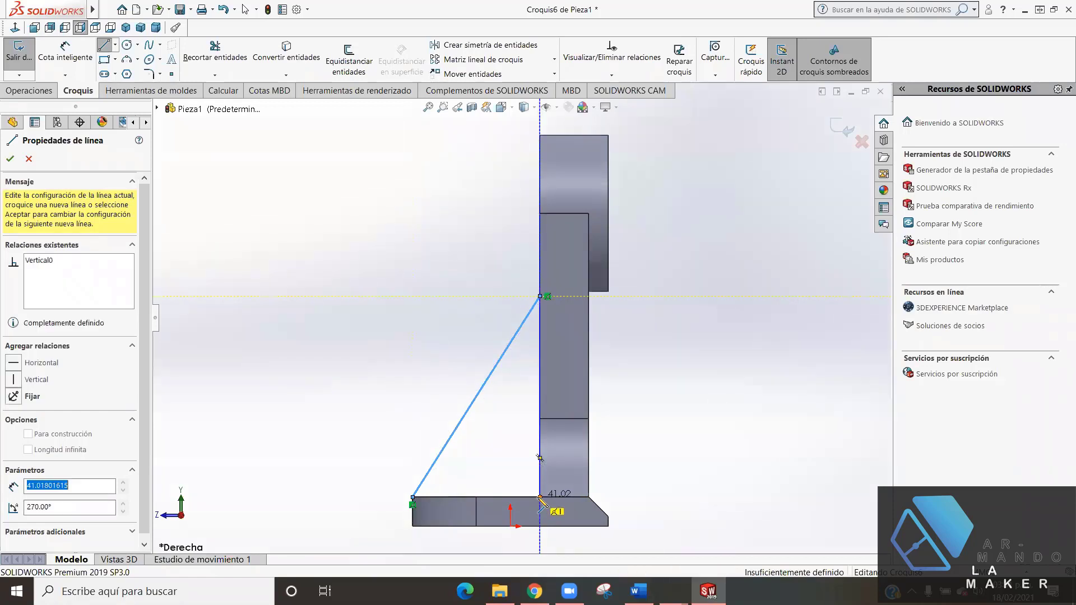
{"action": "left_click", "coordinate": [413, 497]}
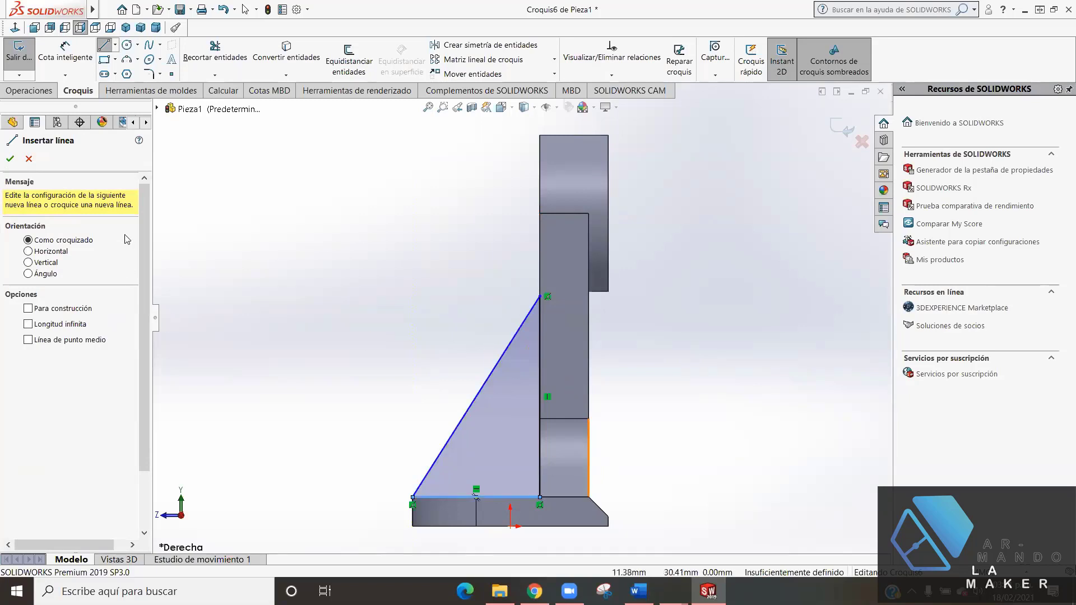
{"action": "left_click", "coordinate": [10, 160]}
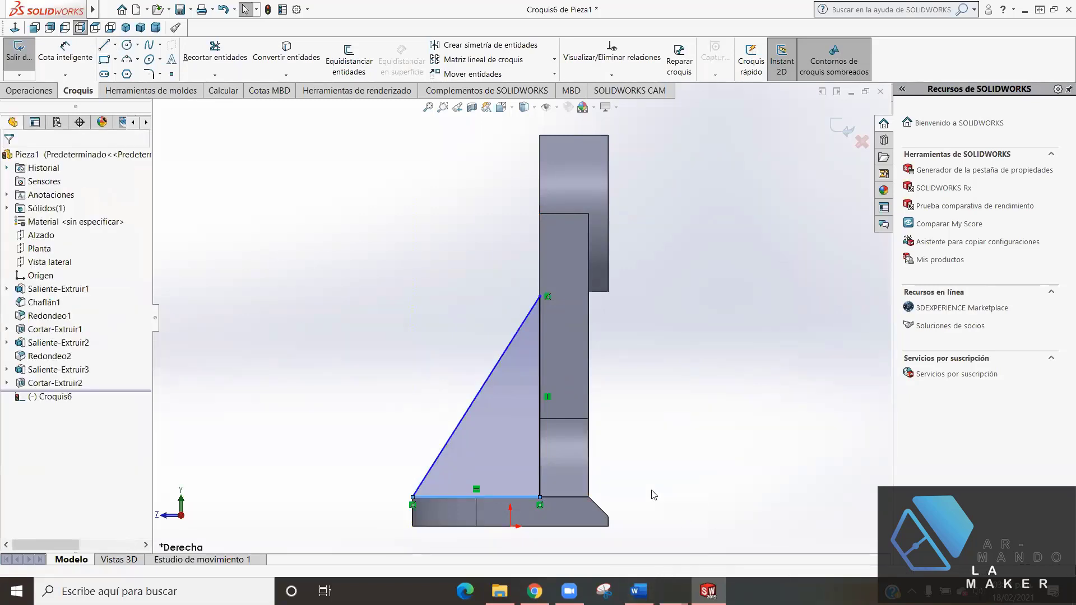
- Orbit the model and check the reference drawing slide
{"action": "middle_click_drag", "start_coordinate": [654, 493], "coordinate": [661, 510]}
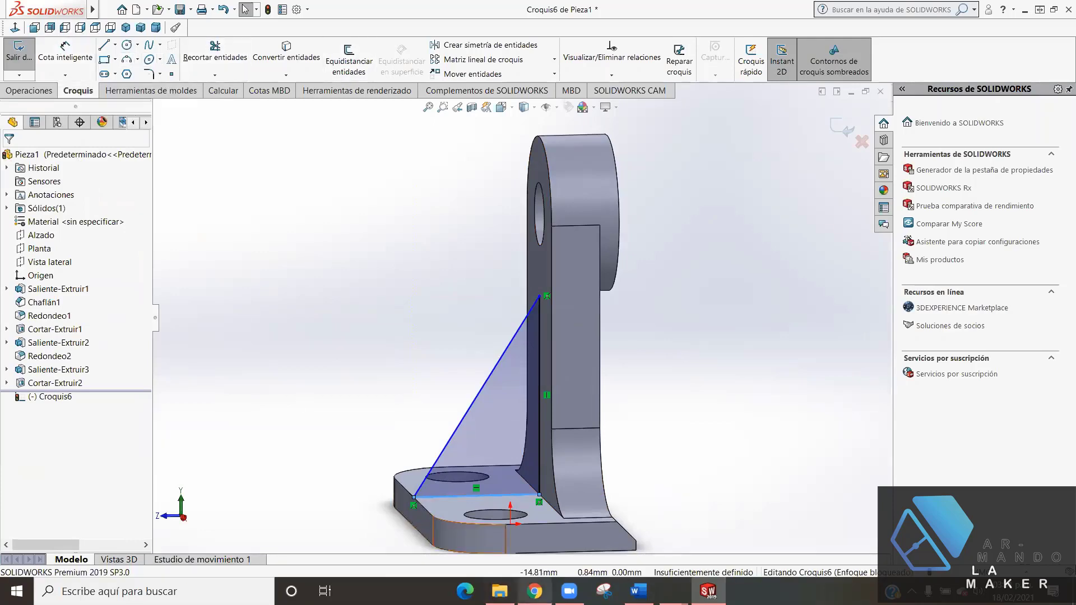
{"action": "key", "text": "alt+Tab"}
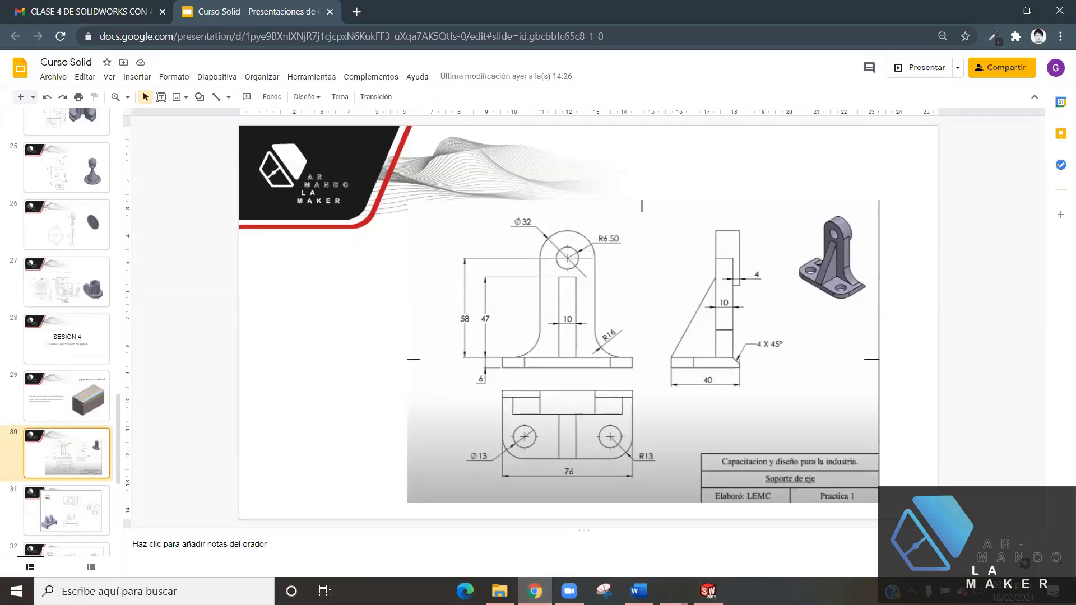
{"action": "left_click", "coordinate": [708, 590]}
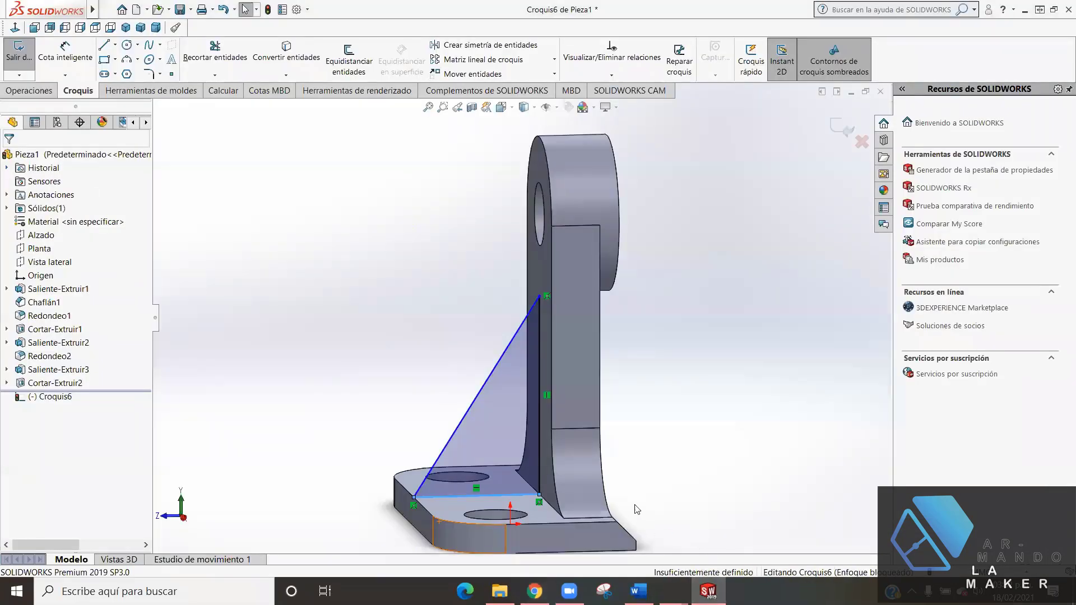
- Dimension the rib triangle's vertical edge at 47 mm and exit Croquis6
{"action": "left_click", "coordinate": [65, 59]}
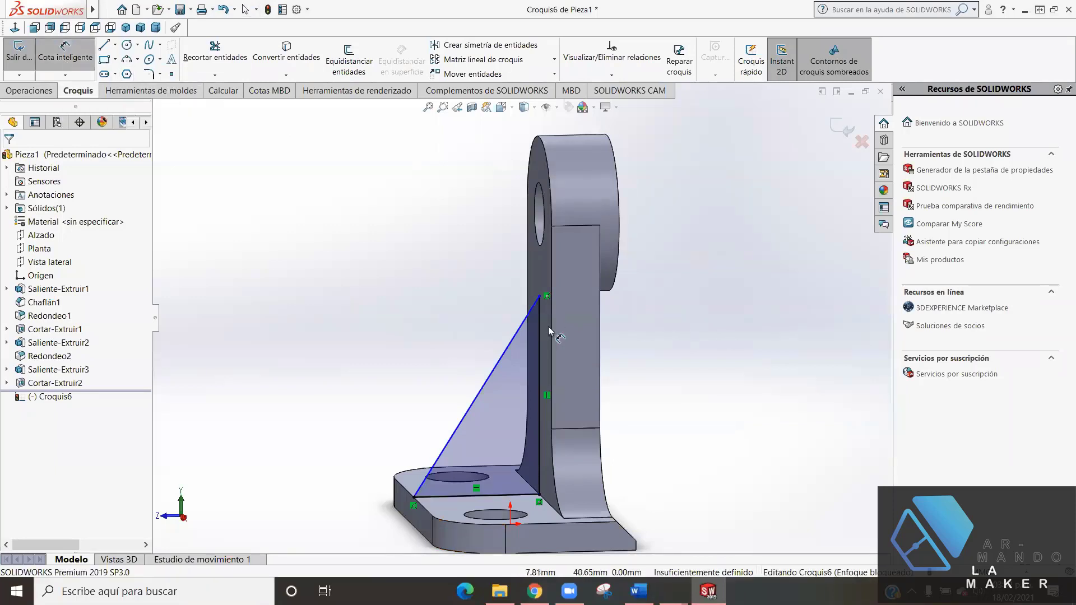
{"action": "left_click", "coordinate": [596, 344]}
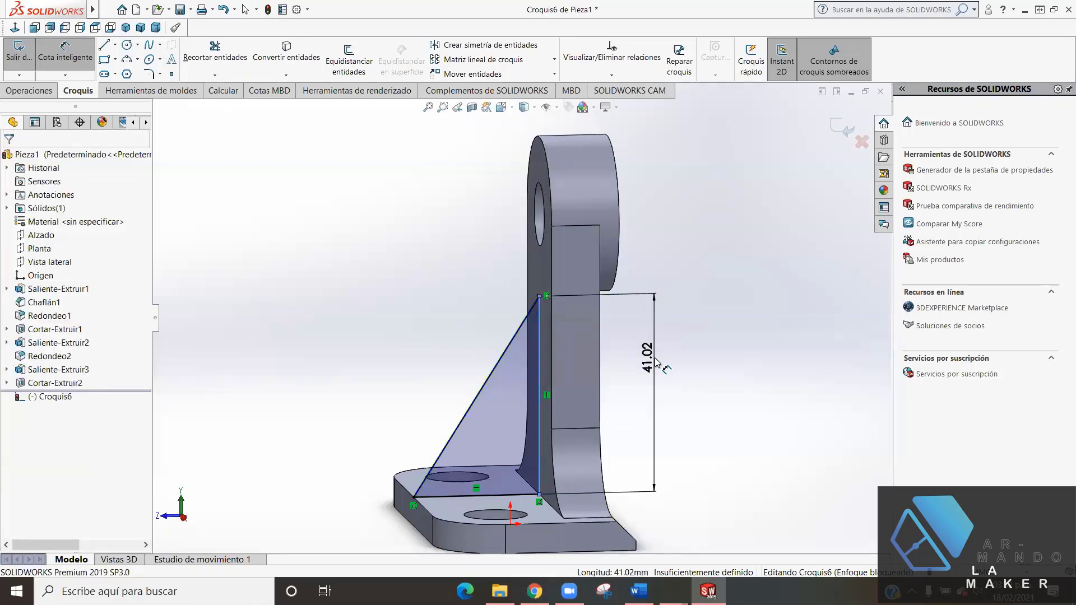
{"action": "left_click", "coordinate": [657, 362]}
{"action": "type", "text": "4"}
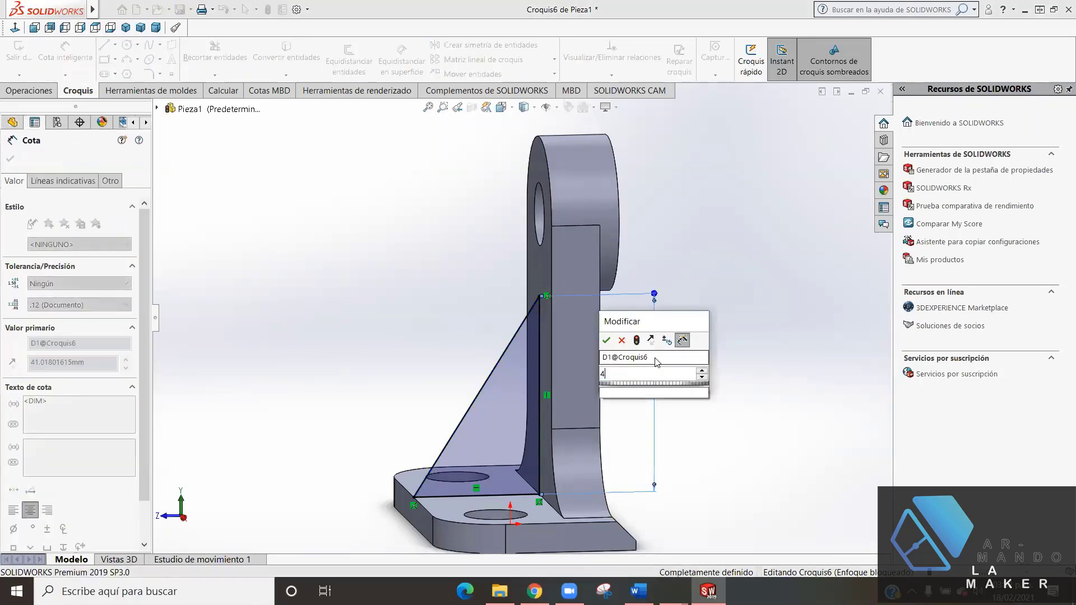
{"action": "type", "text": "8"}
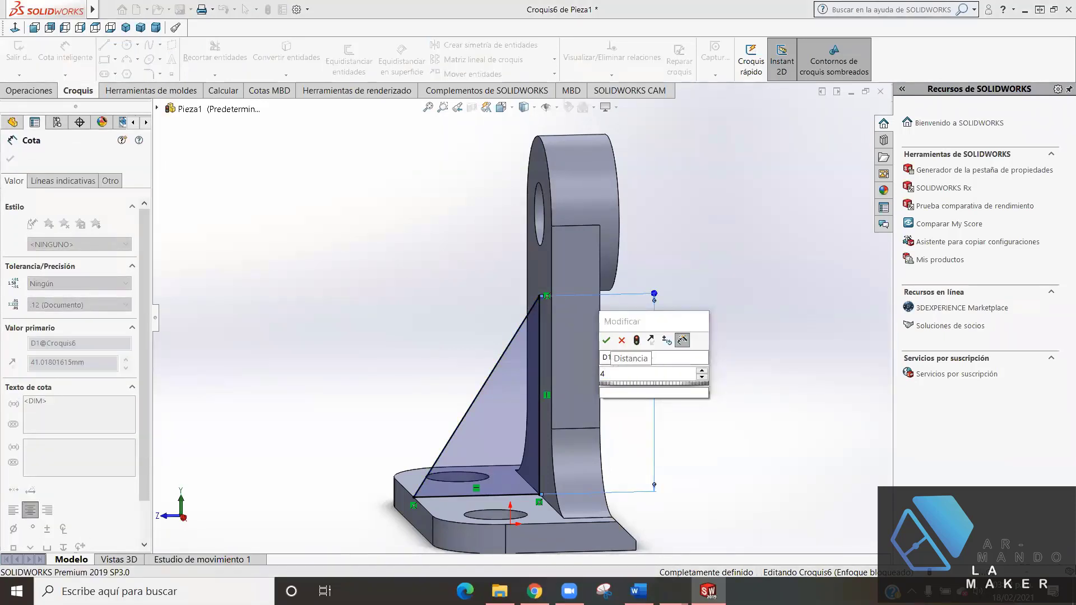
{"action": "key", "text": "Escape"}
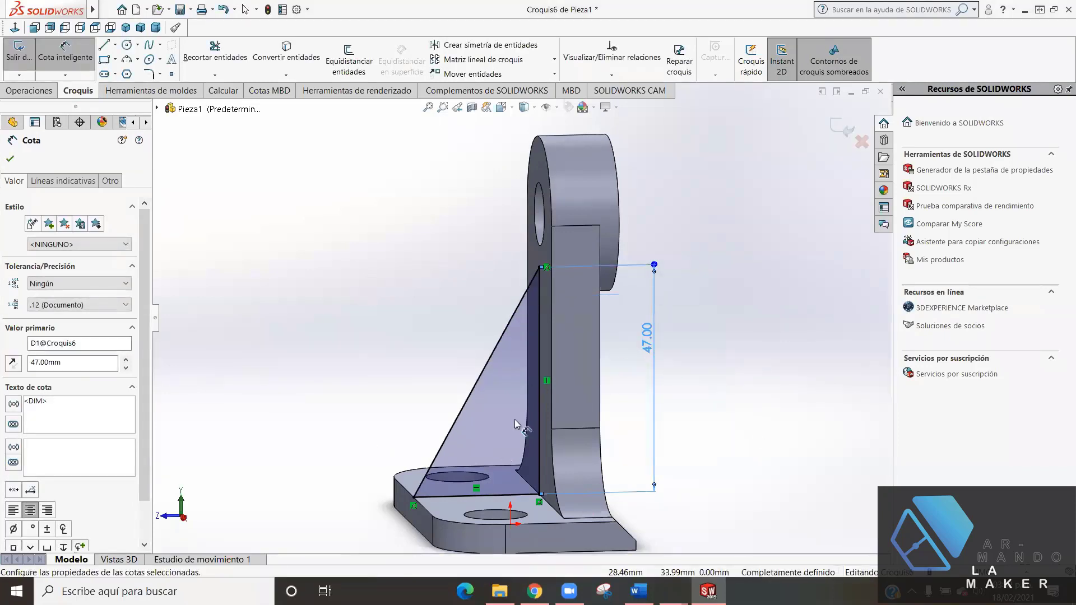
{"action": "left_click", "coordinate": [11, 159]}
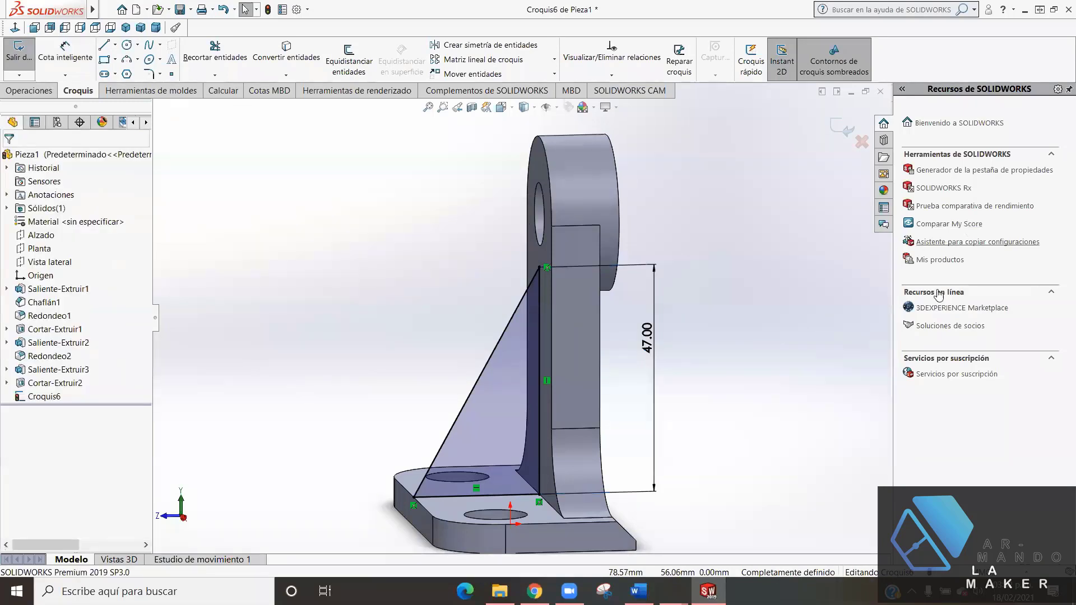
{"action": "left_click", "coordinate": [840, 126]}
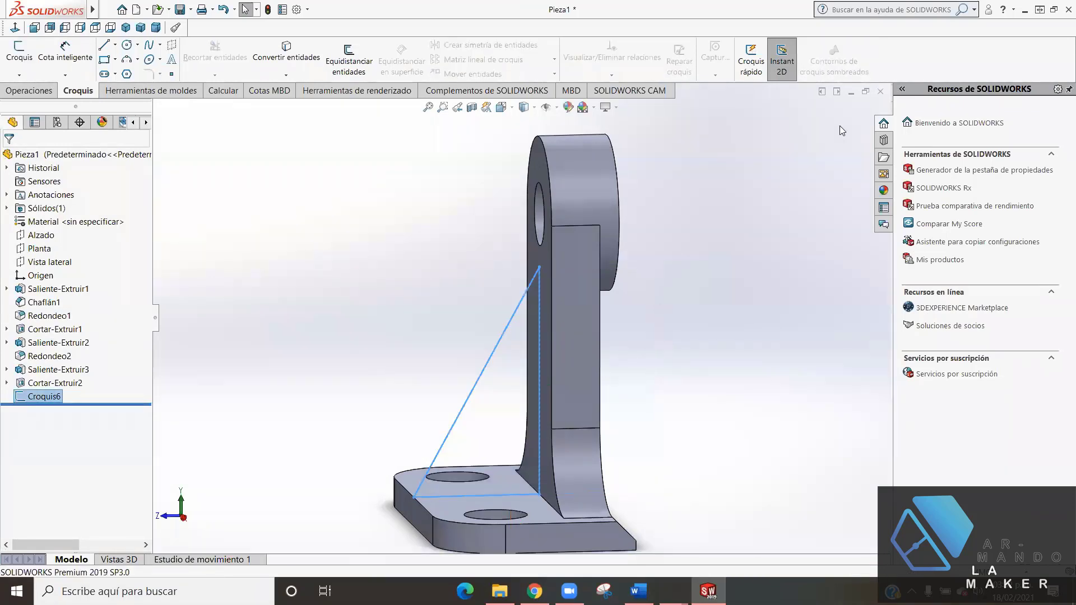
- Start a boss extrusion of the triangular rib sketch in isometric view, checking the reference drawing
{"action": "key", "text": "ctrl+7"}
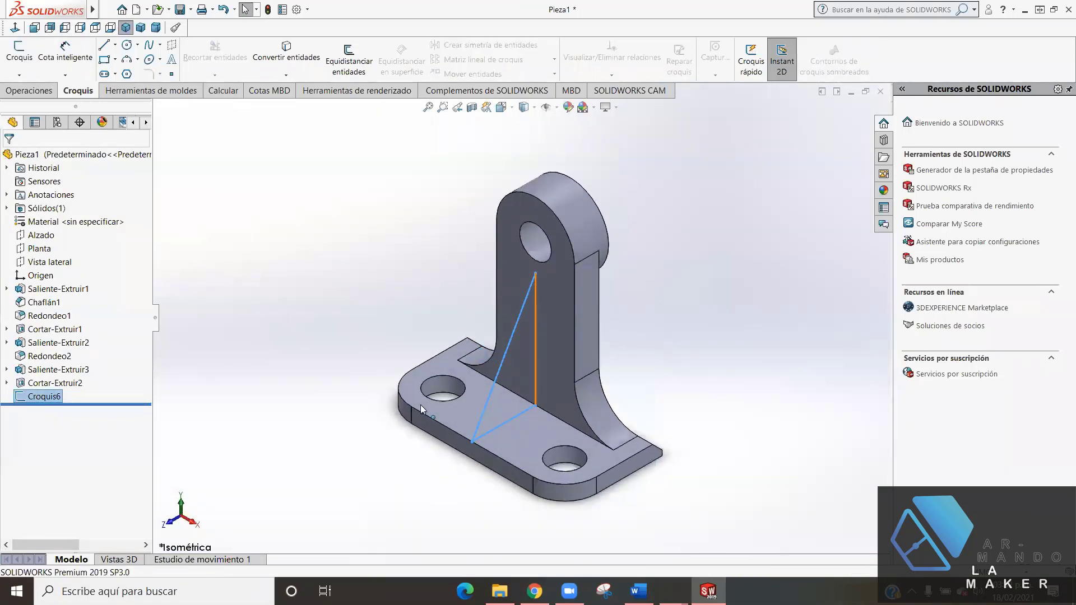
{"action": "left_click", "coordinate": [35, 91]}
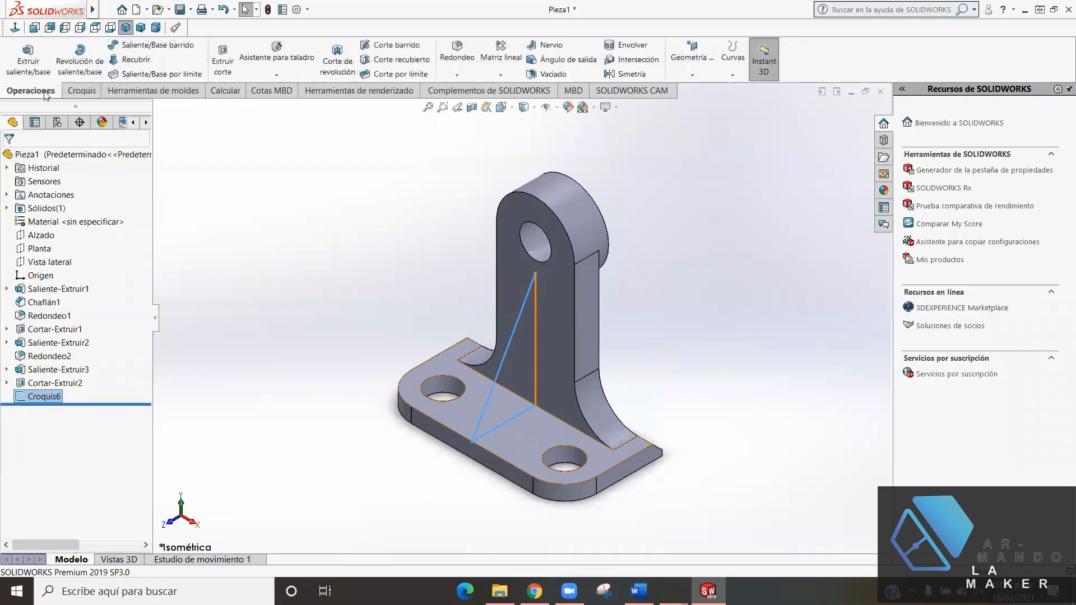
{"action": "left_click", "coordinate": [20, 63]}
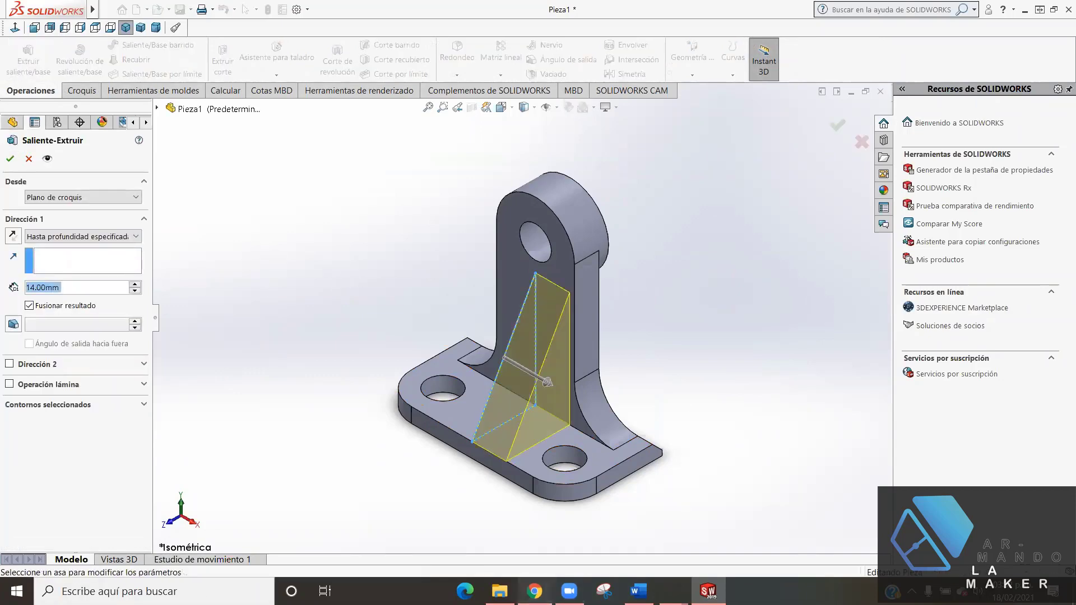
{"action": "left_click", "coordinate": [535, 591]}
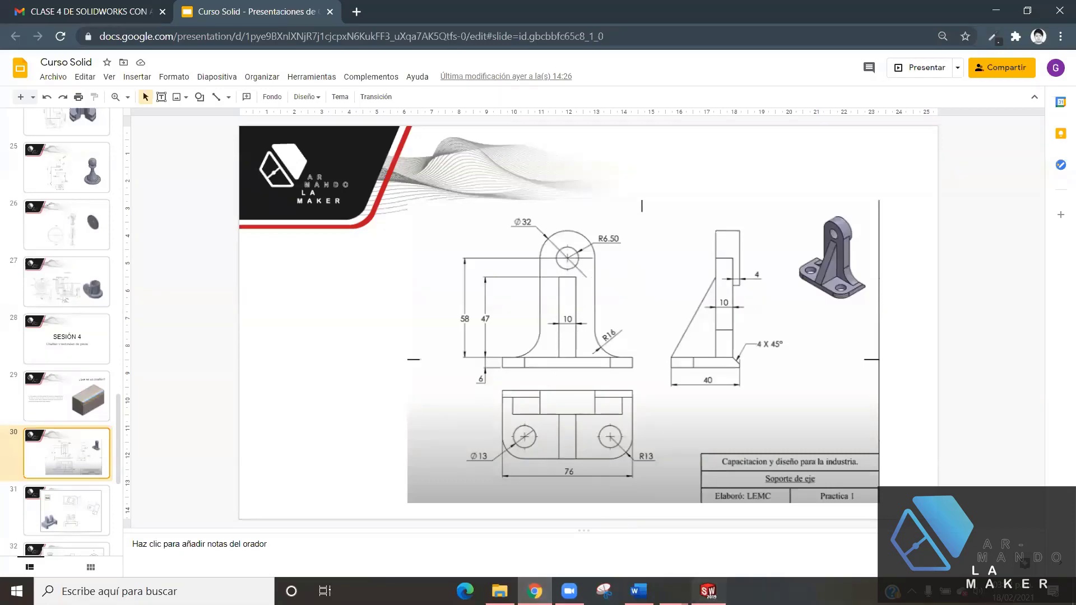
{"action": "key", "text": "alt+Tab"}
- Set the rib extrusion to Mid Plane with a 10 mm depth
{"action": "left_click", "coordinate": [96, 242]}
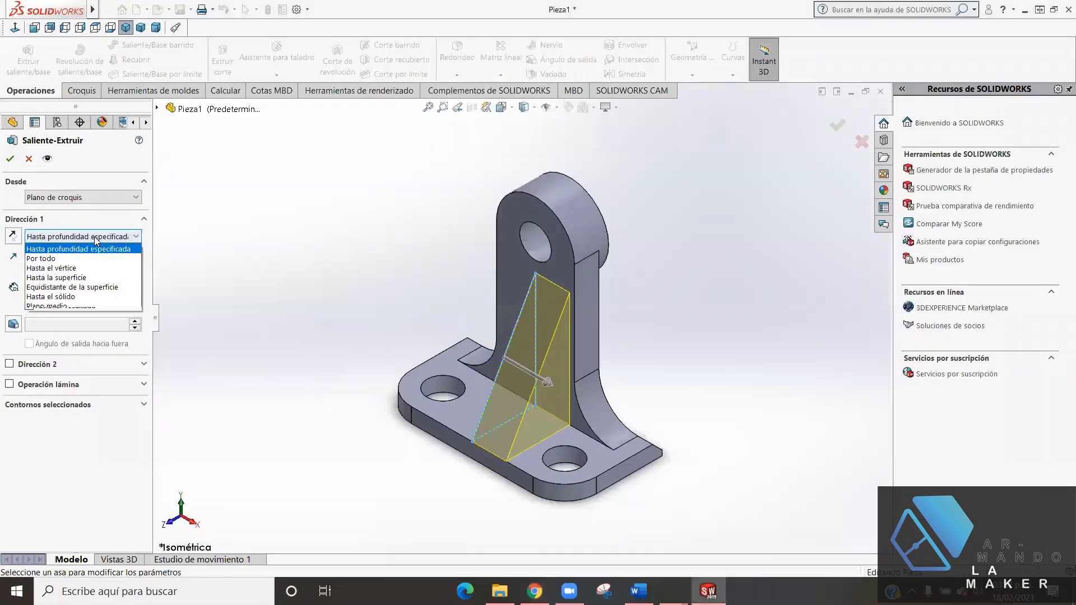
{"action": "left_click", "coordinate": [91, 306]}
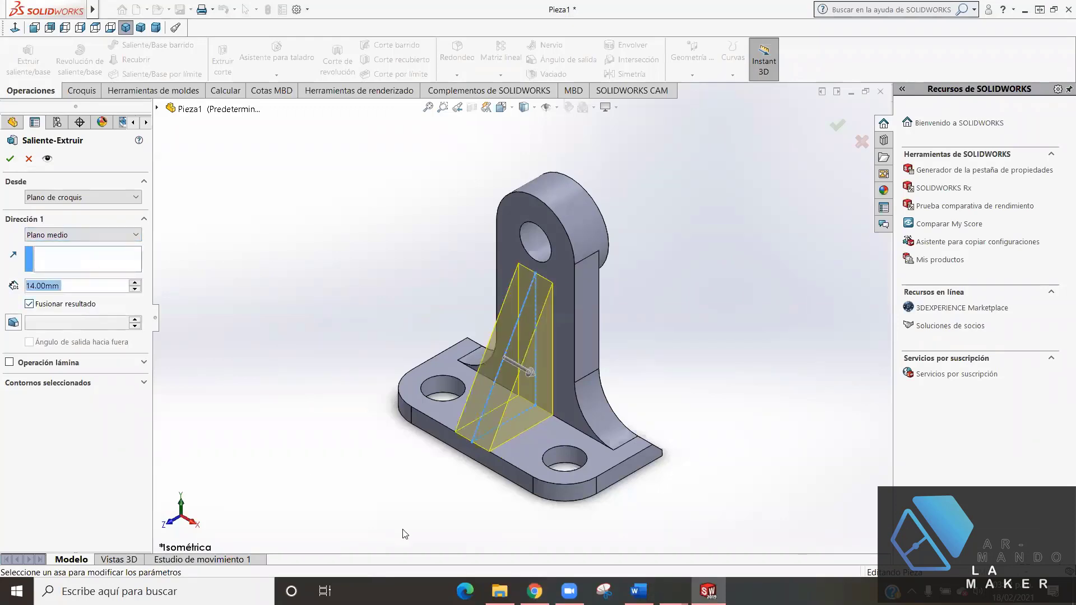
{"action": "left_click", "coordinate": [534, 591]}
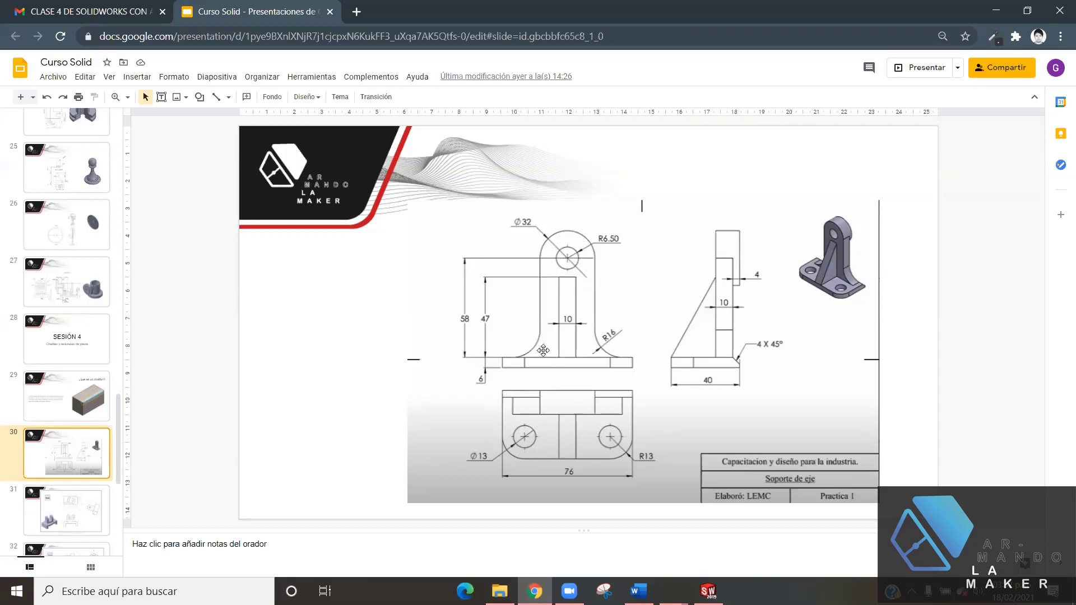
{"action": "left_click", "coordinate": [707, 590]}
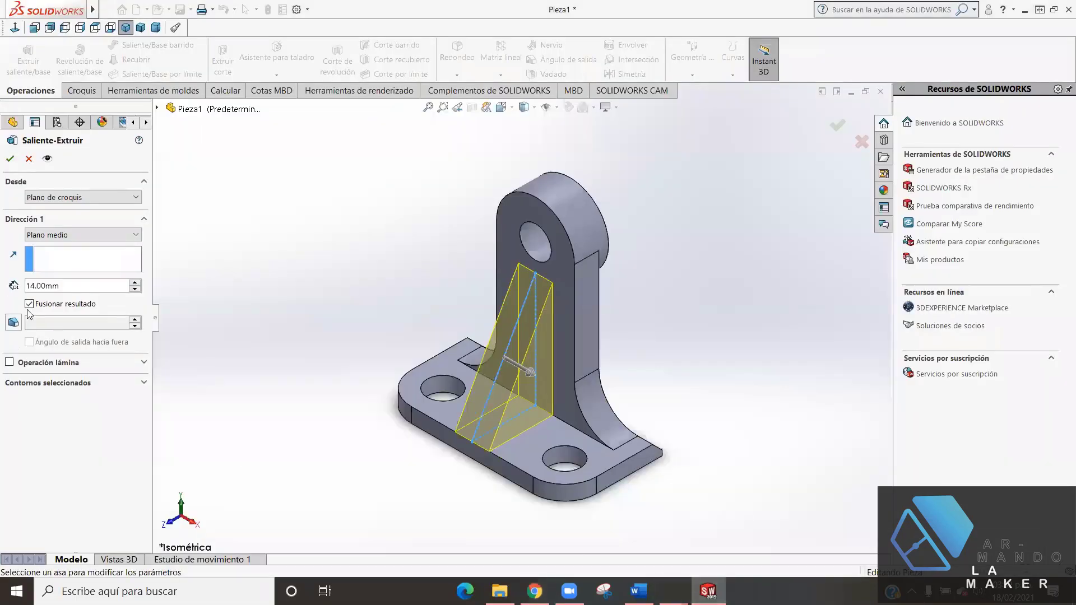
{"action": "left_click_drag", "start_coordinate": [64, 286], "coordinate": [29, 286]}
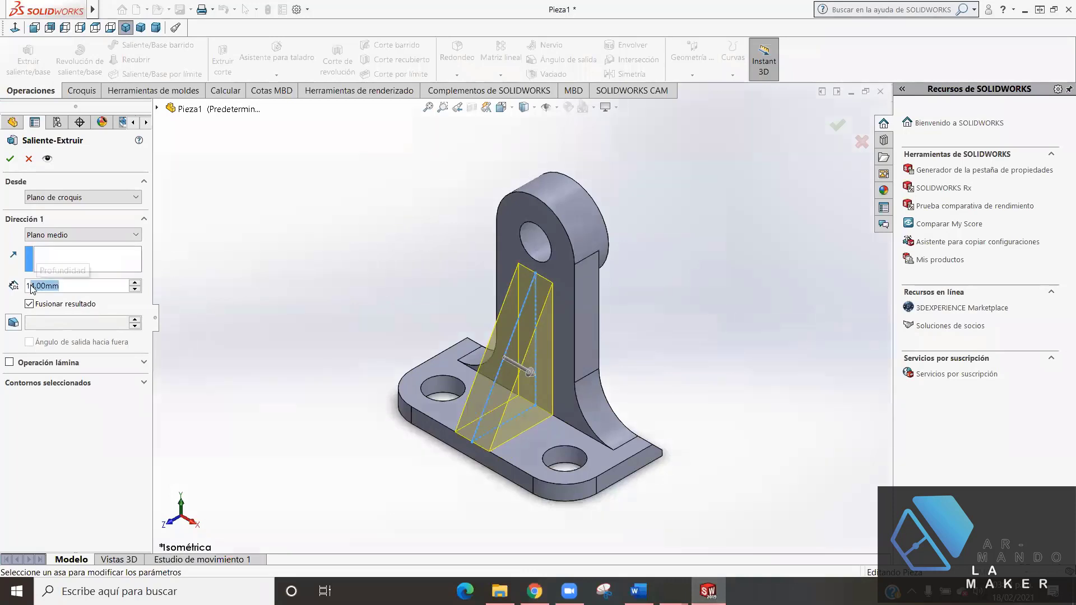
{"action": "type", "text": "10"}
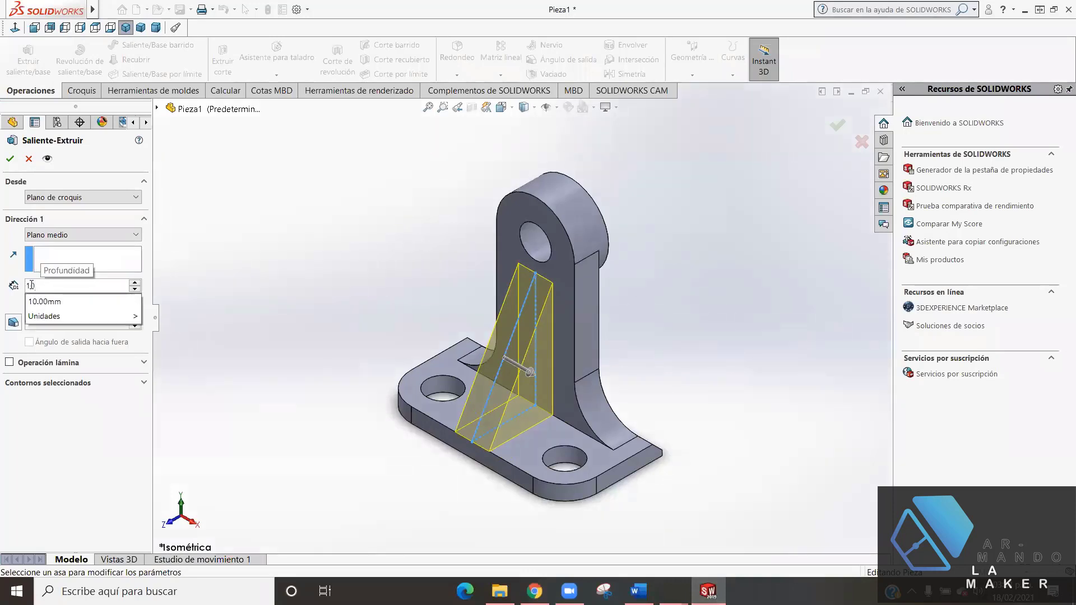
{"action": "key", "text": "Return"}
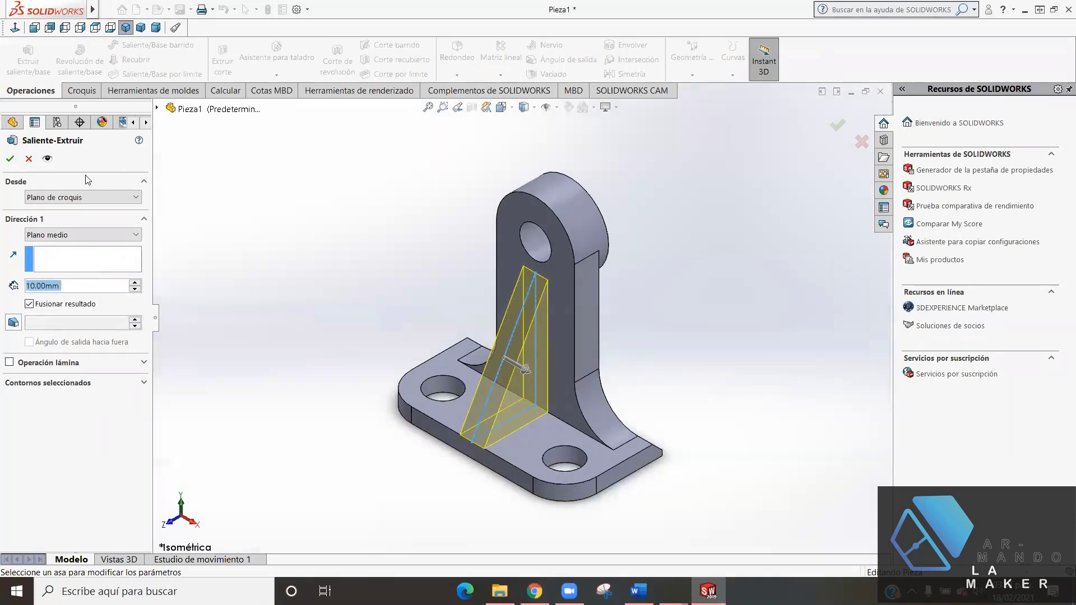
{"action": "key", "text": "Return"}
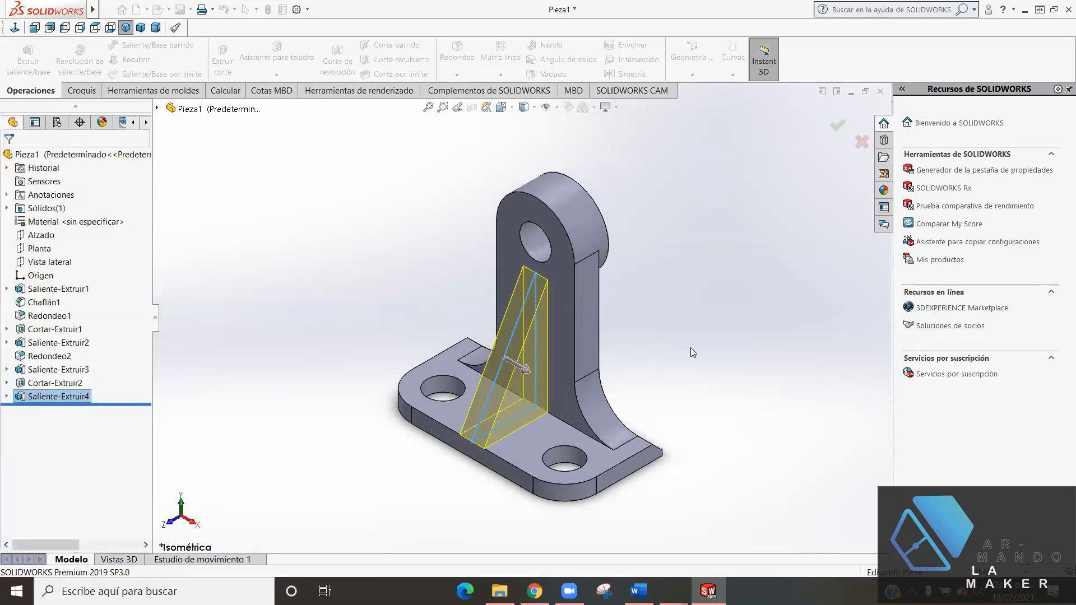
{"action": "mouse_move", "coordinate": [515, 526]}
{"action": "middle_mouse_down"}
{"action": "mouse_move", "coordinate": [395, 490]}
{"action": "mouse_move", "coordinate": [706, 446]}
{"action": "mouse_move", "coordinate": [629, 435]}
{"action": "mouse_move", "coordinate": [653, 429]}
{"action": "mouse_move", "coordinate": [412, 403]}
{"action": "mouse_move", "coordinate": [705, 411]}
{"action": "mouse_move", "coordinate": [663, 419]}
{"action": "middle_mouse_up"}
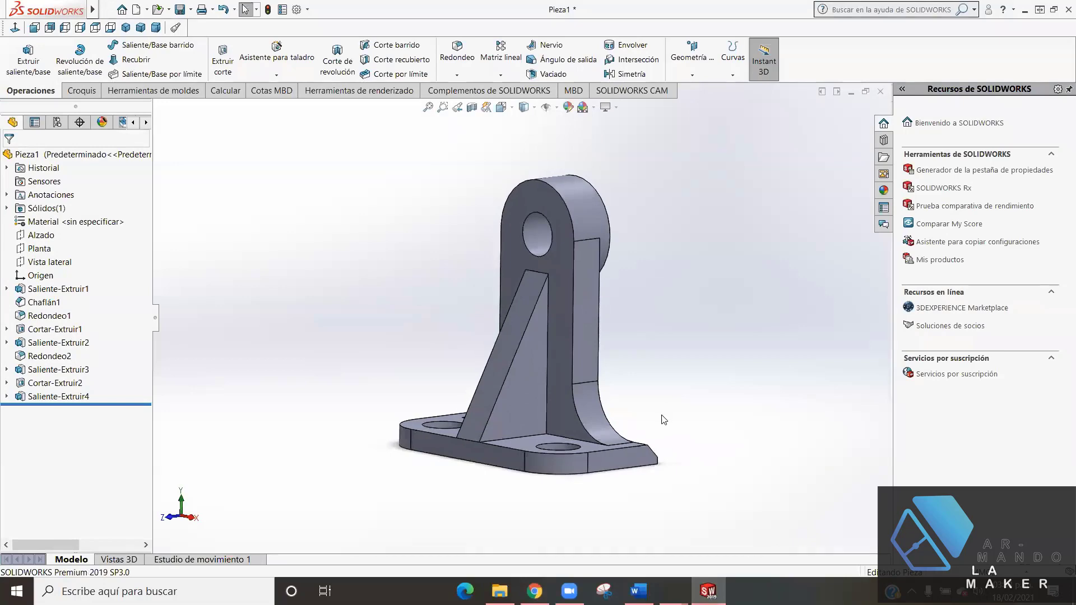
{"action": "key", "text": "ctrl+7"}
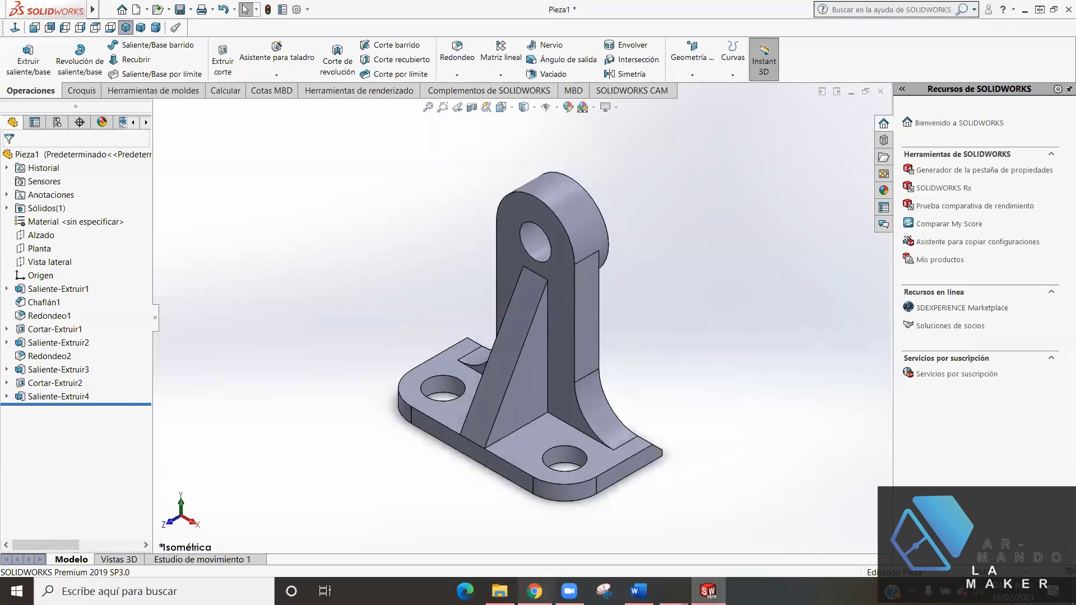
{"action": "key", "text": "alt+Tab"}
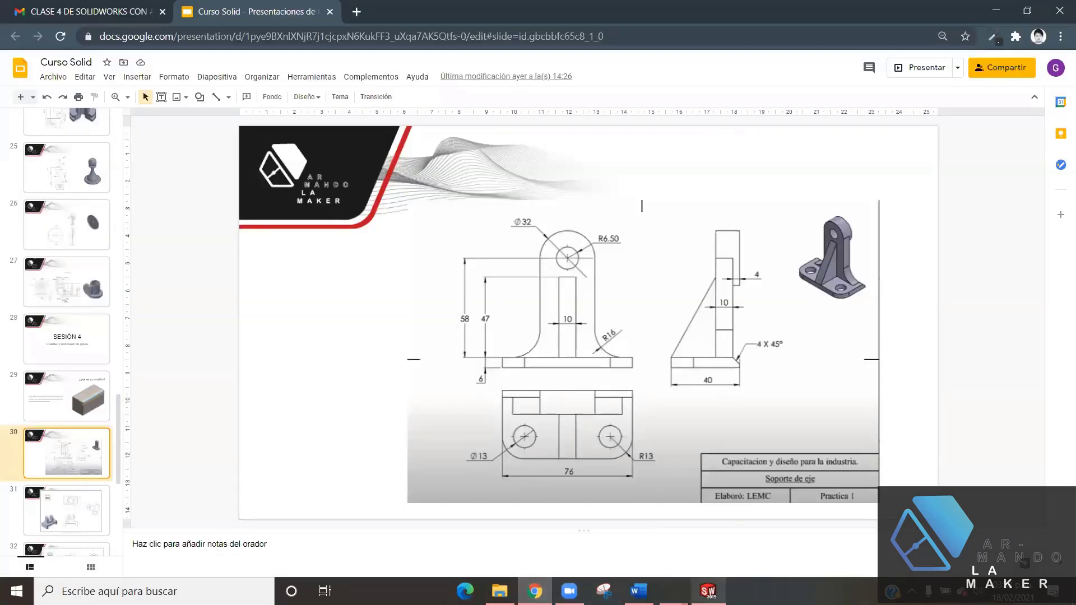
{"action": "key", "text": "alt+Tab"}
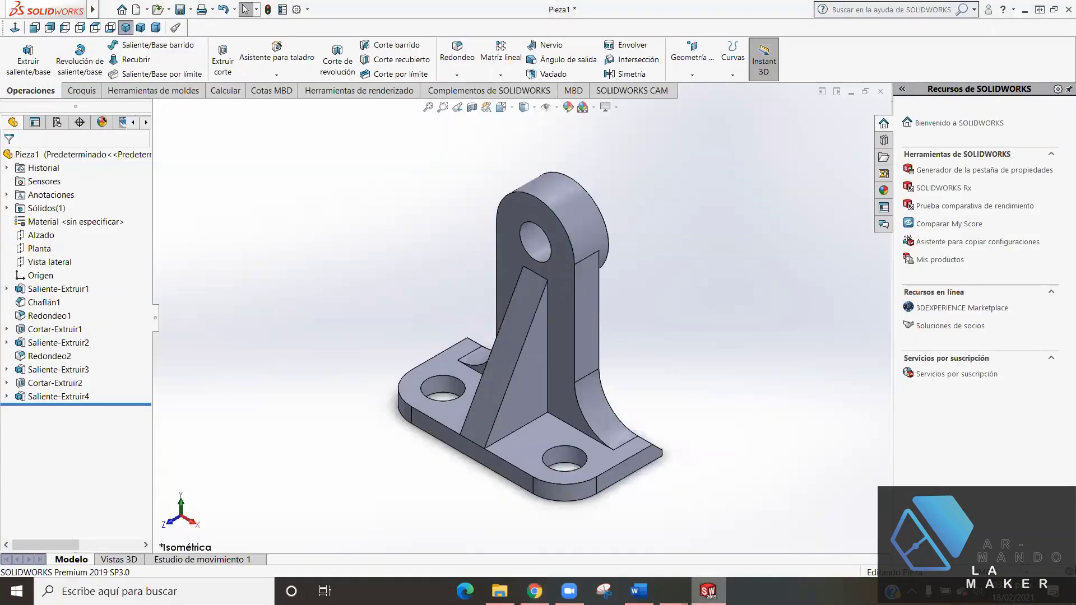
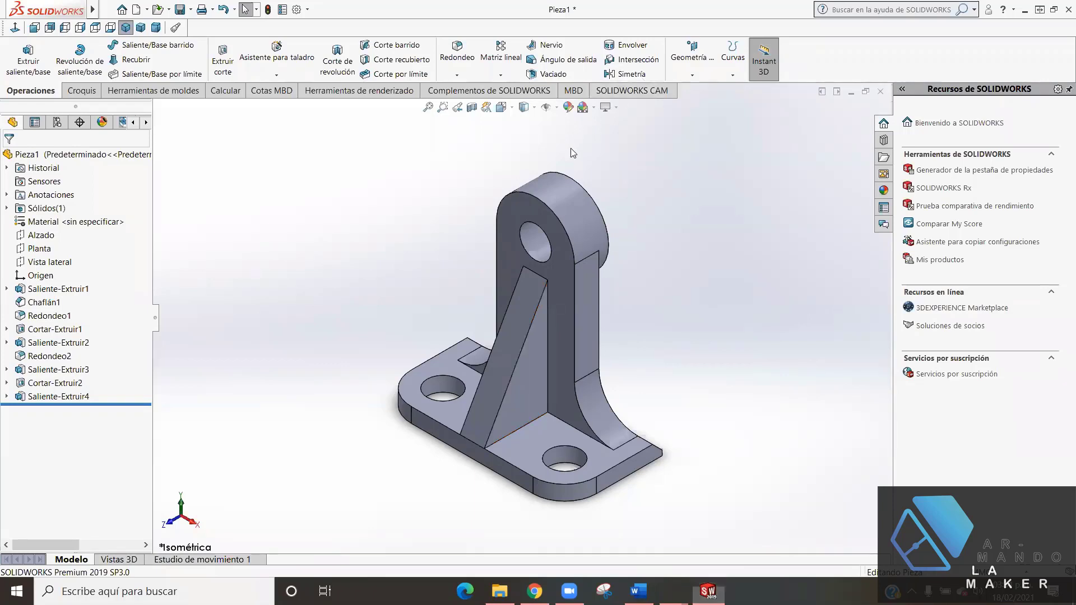
- Delete the Cortar-Extruir2 hole cut feature
{"action": "left_click", "coordinate": [47, 388]}
{"action": "right_click", "coordinate": [47, 388]}
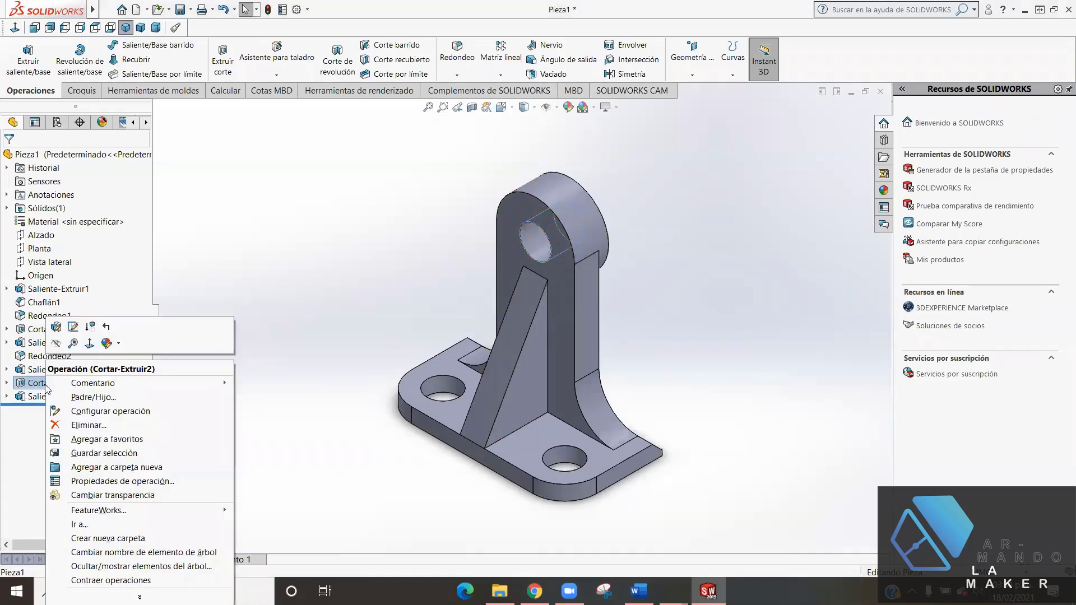
{"action": "left_click", "coordinate": [85, 426]}
{"action": "left_click", "coordinate": [616, 221]}
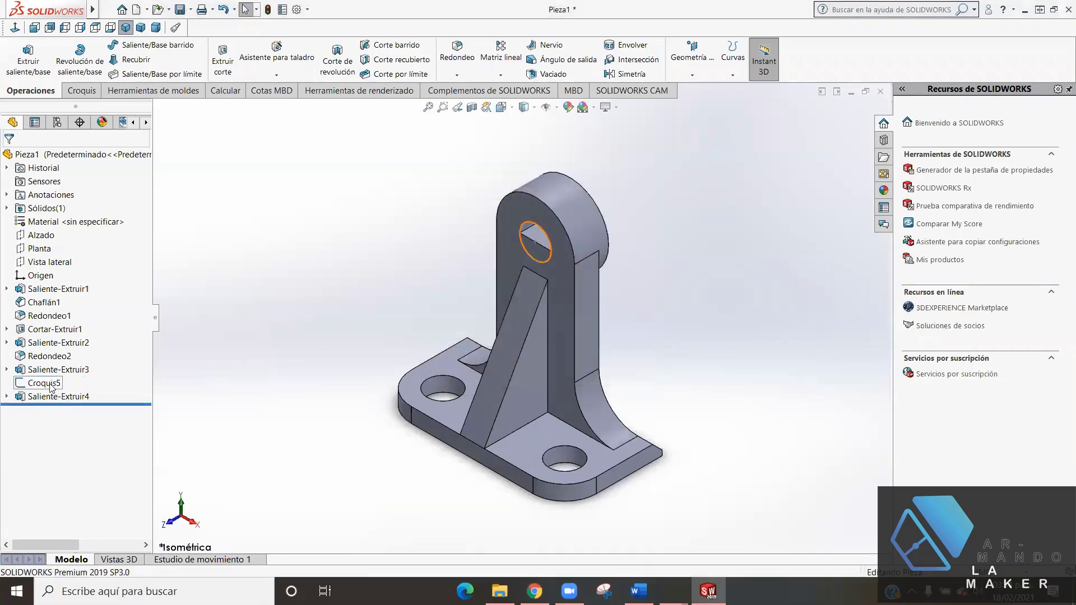
- Delete the leftover sketch Croquis5 and orbit to show the lug's hole face-on
{"action": "left_click", "coordinate": [51, 385]}
{"action": "right_click", "coordinate": [52, 386]}
{"action": "left_click", "coordinate": [81, 441]}
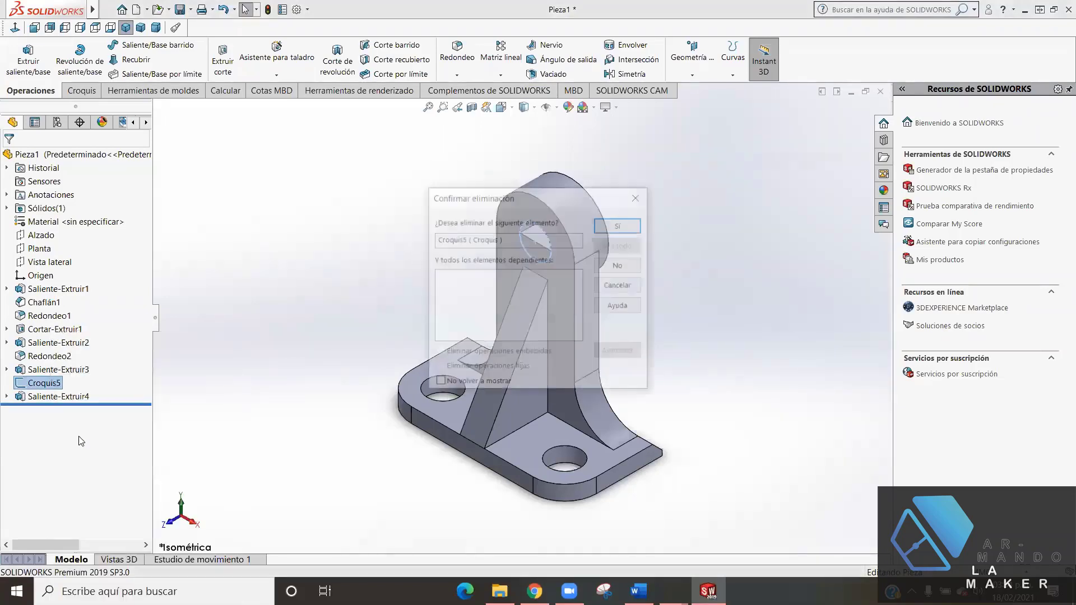
{"action": "left_click", "coordinate": [617, 226]}
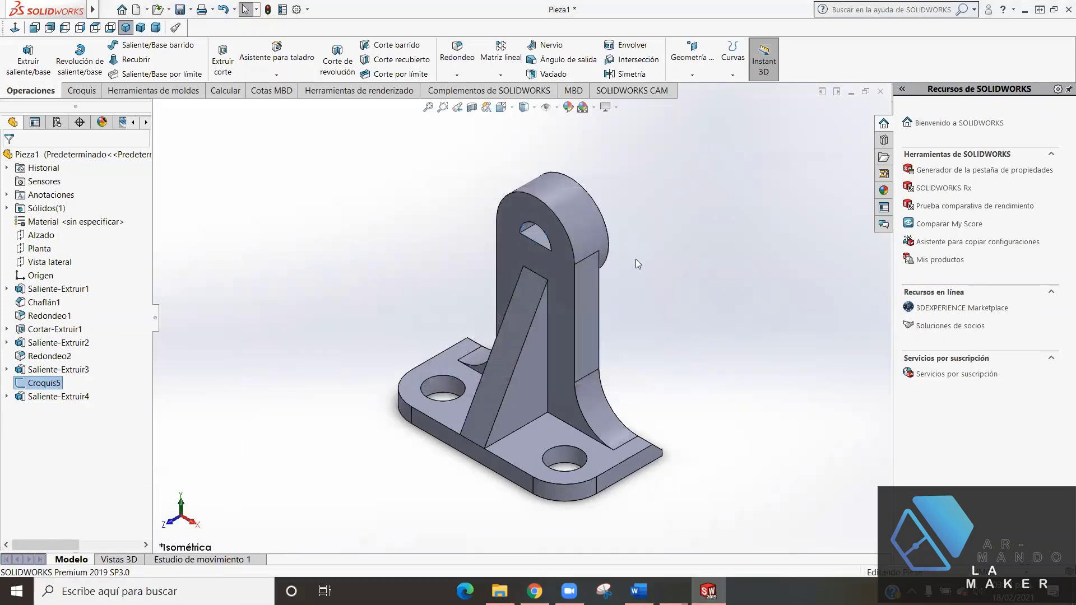
{"action": "mouse_move", "coordinate": [634, 233]}
{"action": "middle_mouse_down"}
{"action": "mouse_move", "coordinate": [624, 223]}
{"action": "mouse_move", "coordinate": [635, 253]}
{"action": "middle_mouse_up"}
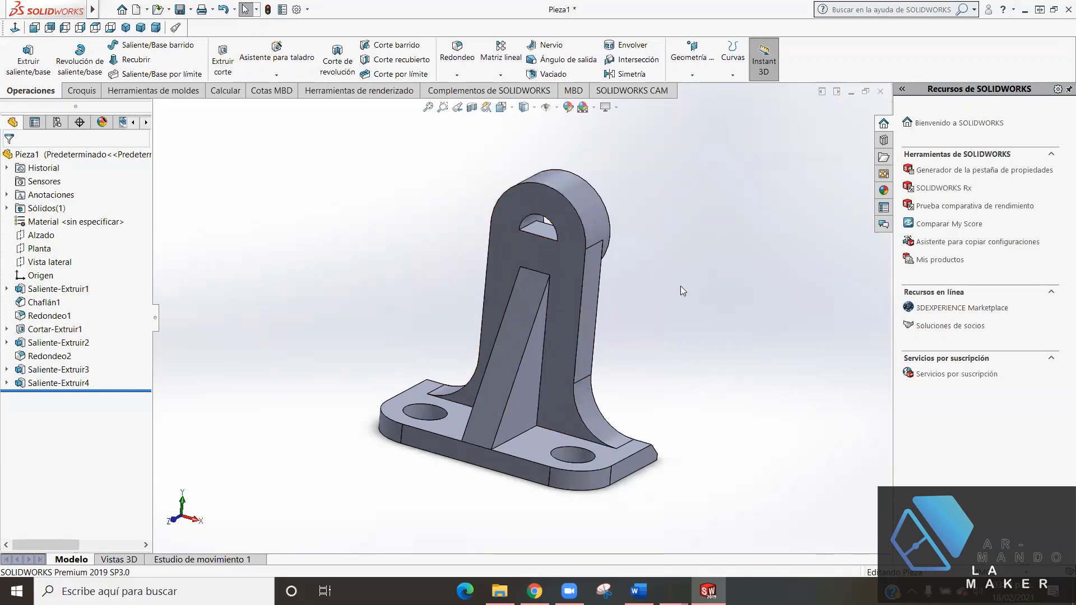
{"action": "mouse_move", "coordinate": [680, 286]}
{"action": "middle_mouse_down"}
{"action": "mouse_move", "coordinate": [527, 189]}
{"action": "mouse_move", "coordinate": [601, 319]}
{"action": "mouse_move", "coordinate": [630, 260]}
{"action": "mouse_move", "coordinate": [652, 281]}
{"action": "mouse_move", "coordinate": [644, 281]}
{"action": "middle_mouse_up"}
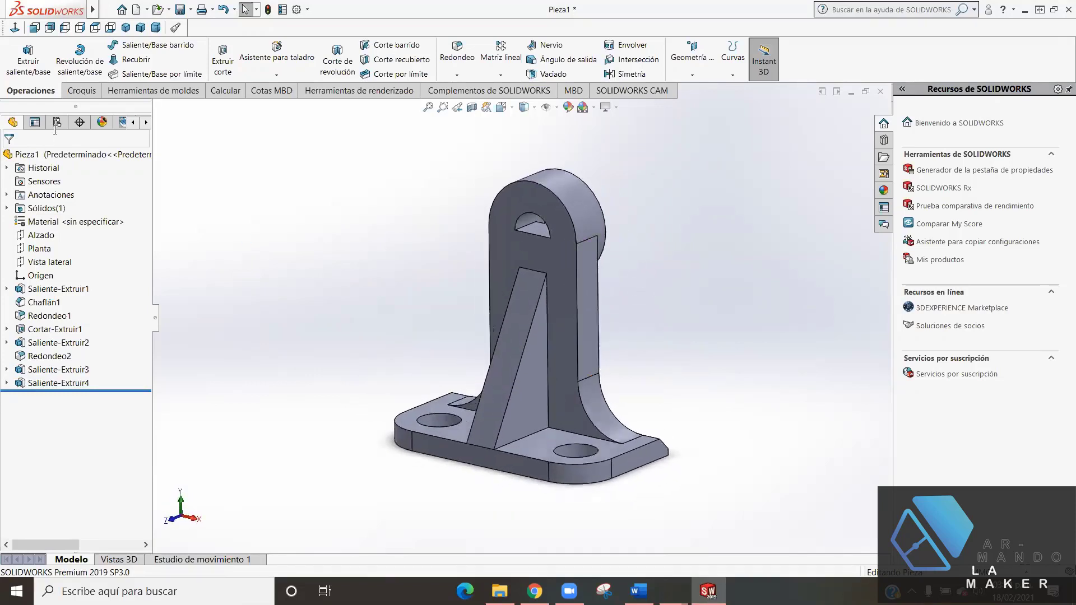
- Start a new sketch on the lug's front face, viewed normal to it
{"action": "left_click", "coordinate": [82, 93]}
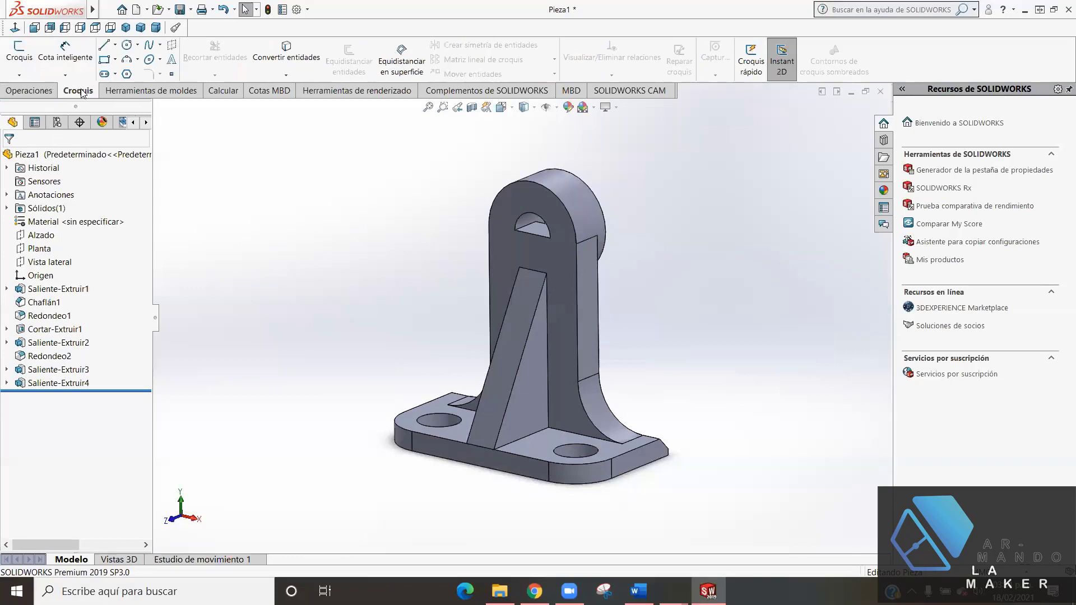
{"action": "left_click", "coordinate": [19, 52]}
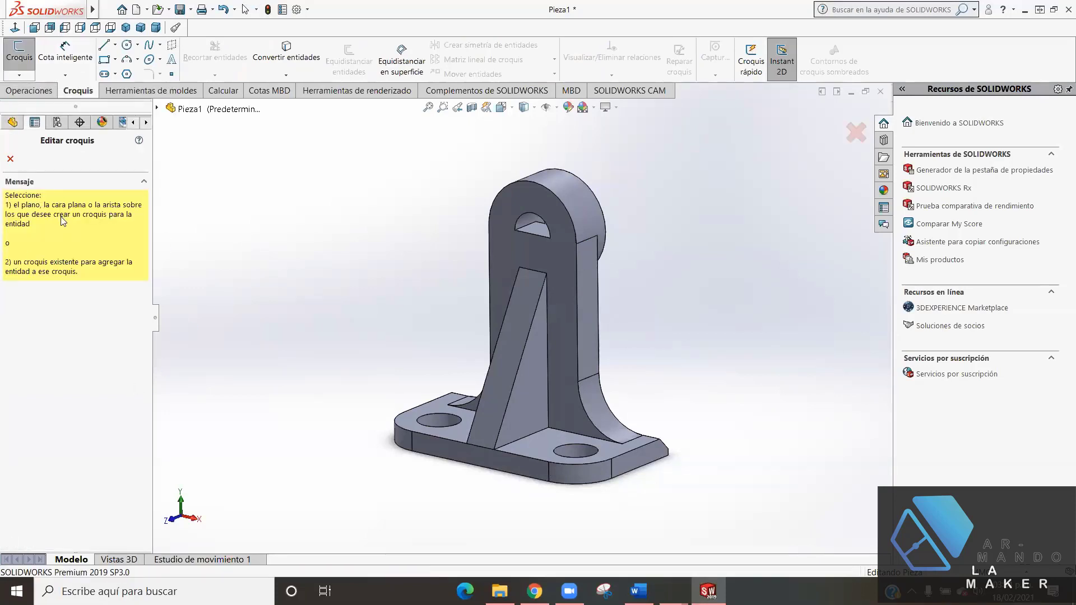
{"action": "left_click", "coordinate": [547, 252]}
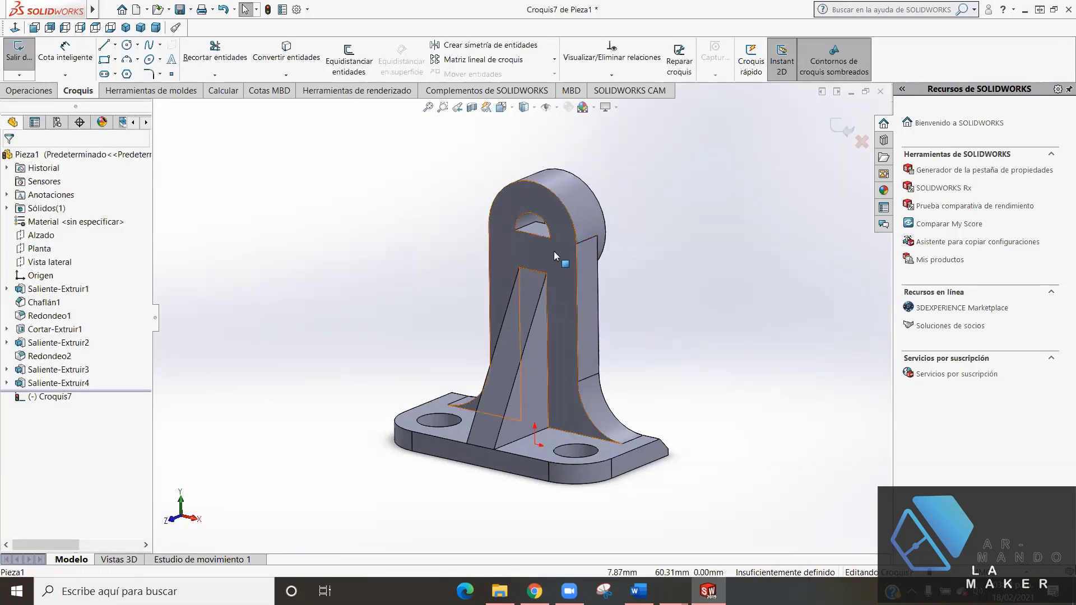
{"action": "key", "text": "ctrl+8"}
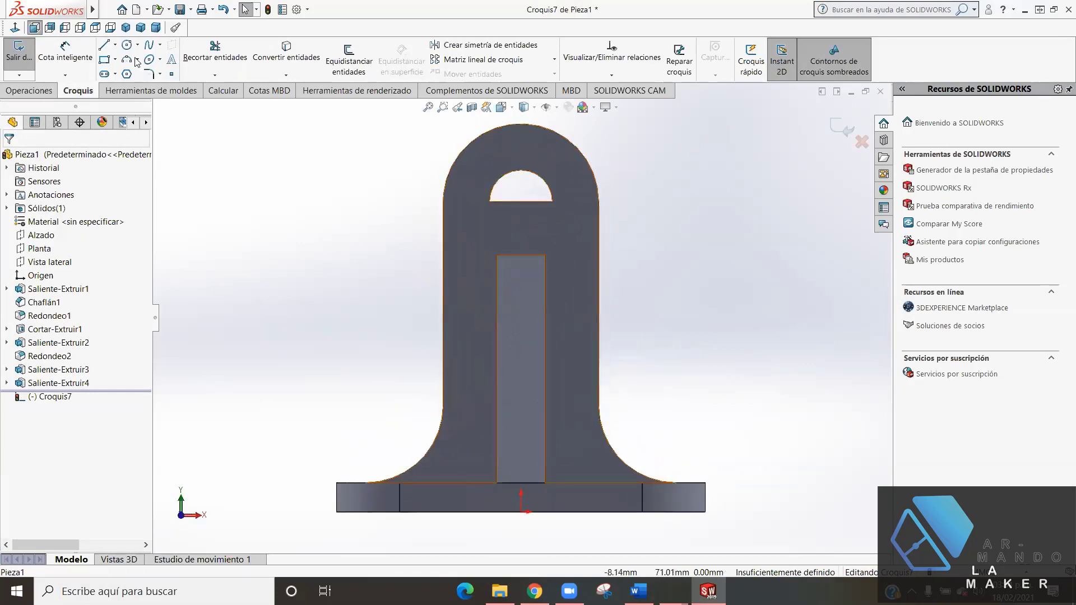
- Draw a radius 6.50 circle centred on the lug's hole at 0, 64
{"action": "left_click", "coordinate": [131, 45]}
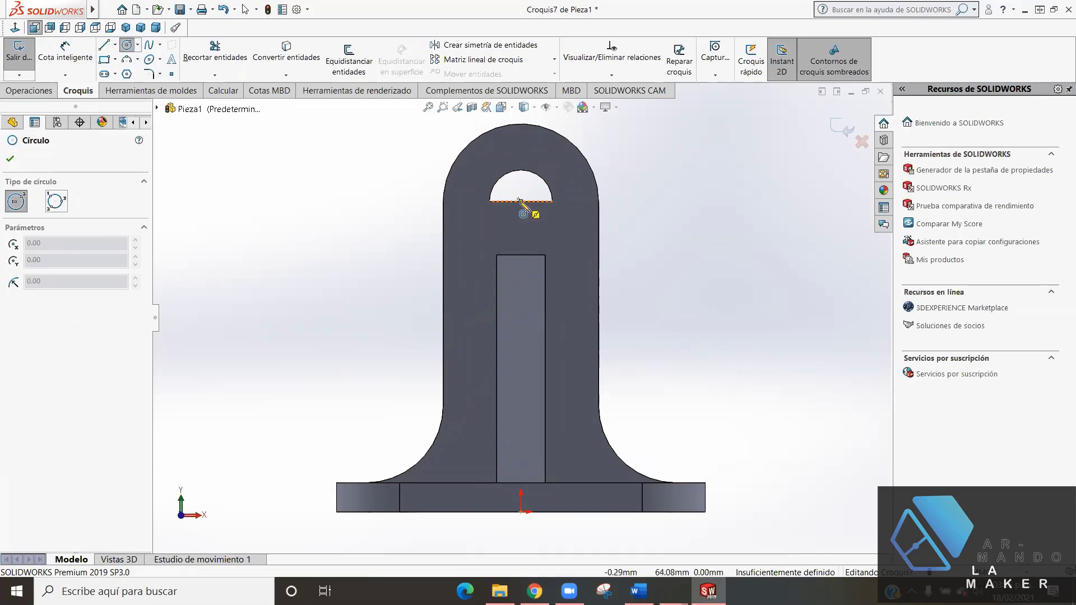
{"action": "left_click", "coordinate": [519, 201]}
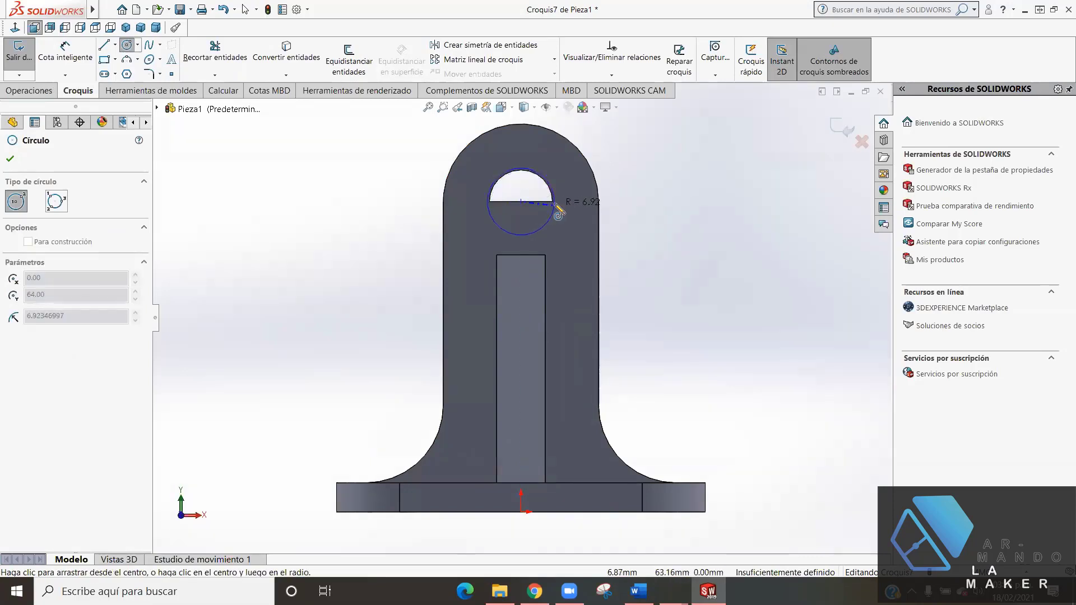
{"action": "type", "text": "6.5"}
{"action": "left_click", "coordinate": [555, 204]}
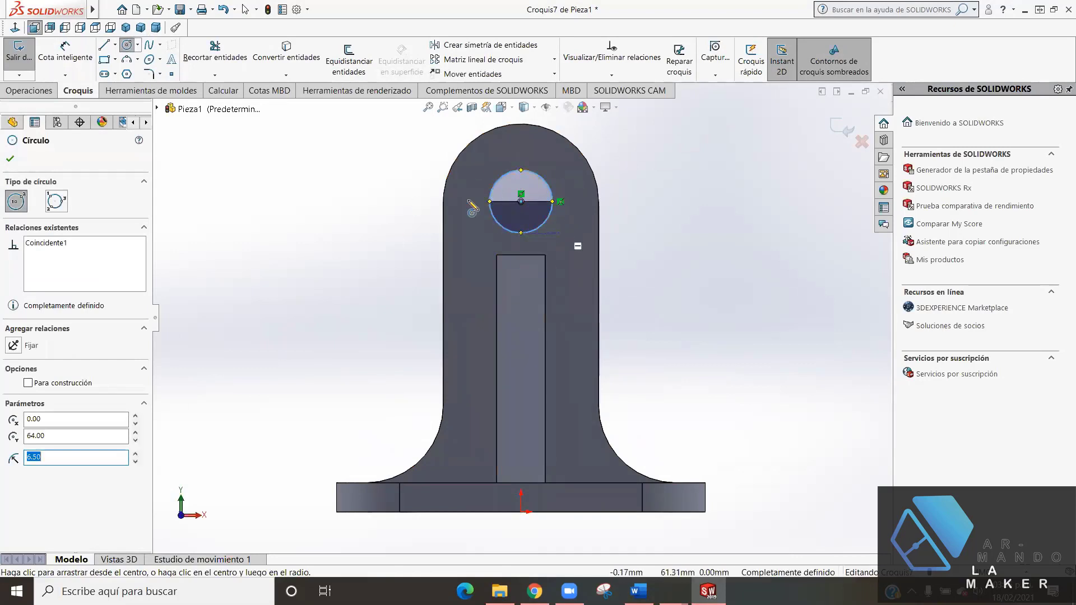
{"action": "left_click", "coordinate": [9, 159]}
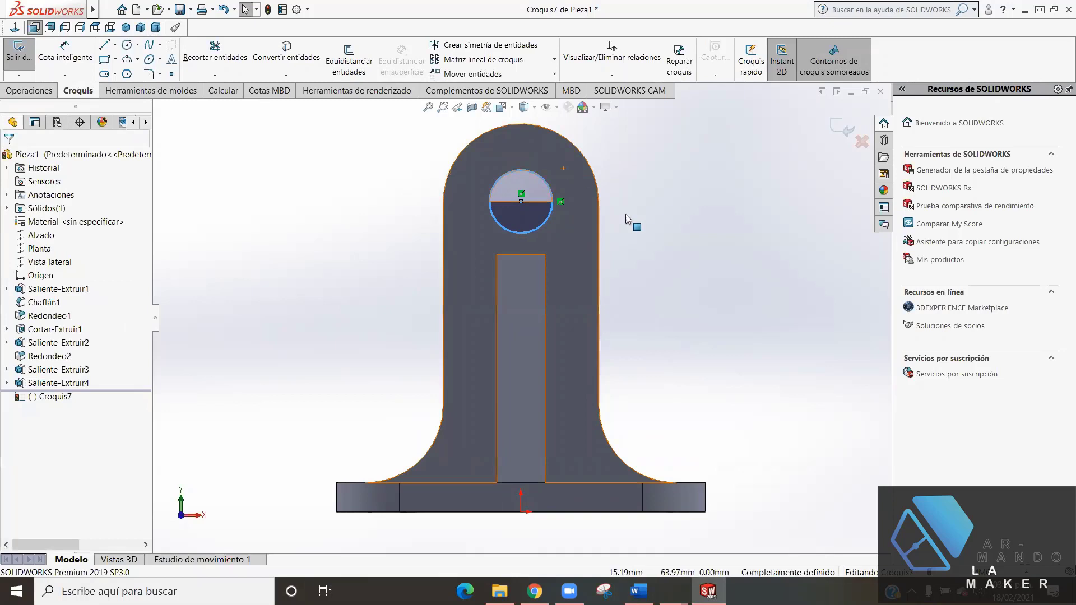
{"action": "left_click", "coordinate": [659, 220]}
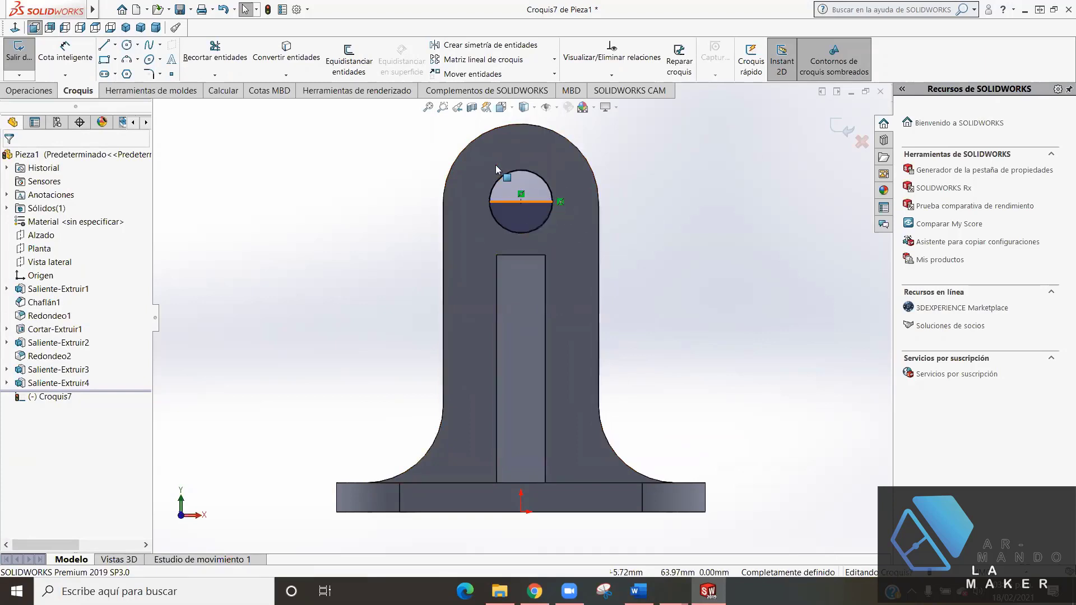
{"action": "middle_click_drag", "start_coordinate": [678, 263], "coordinate": [639, 292]}
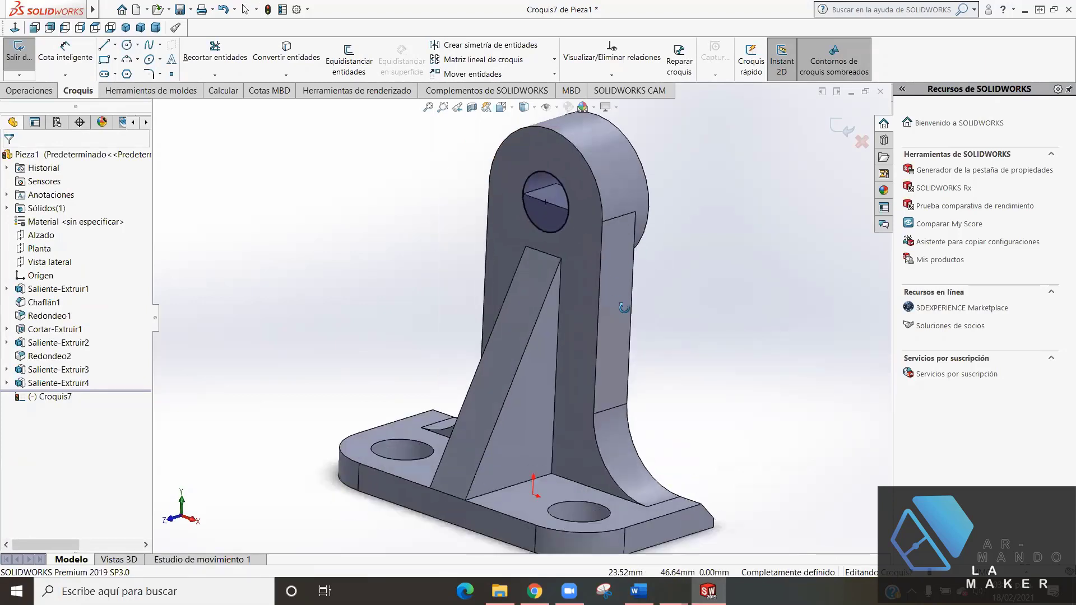
{"action": "key", "text": "z"}
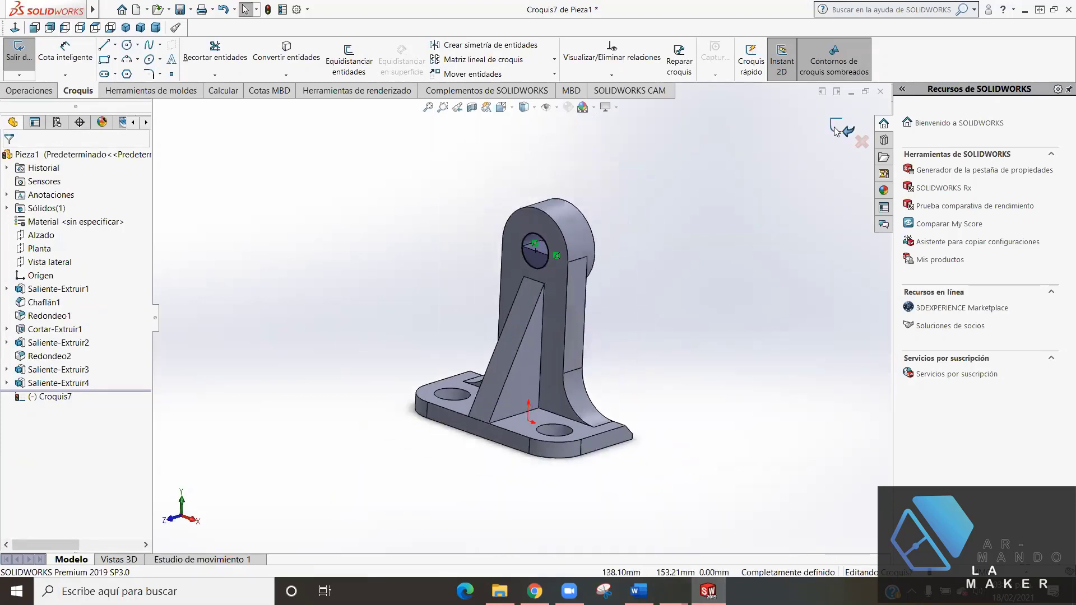
- Extrude-cut the Croquis7 circle from the sketch plane with Por todo (through all) depth
{"action": "left_click", "coordinate": [835, 129]}
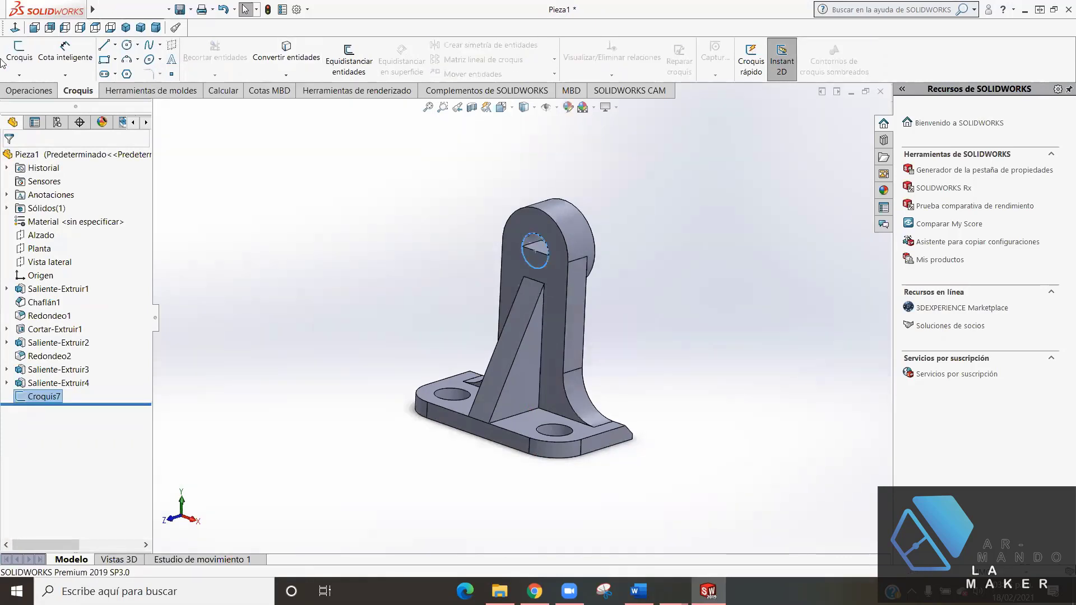
{"action": "left_click", "coordinate": [8, 91]}
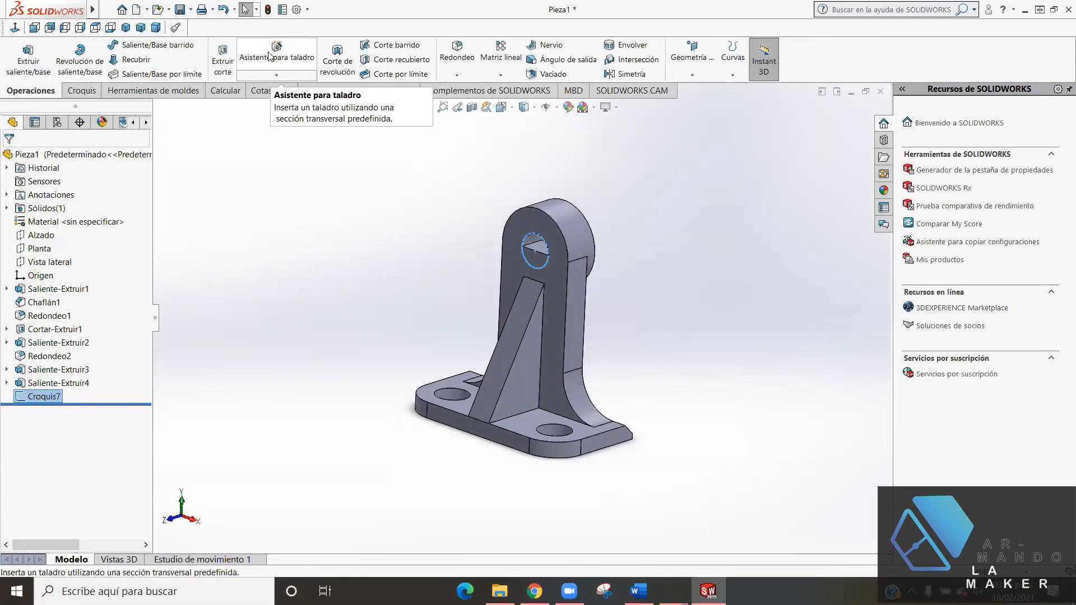
{"action": "left_click", "coordinate": [230, 58]}
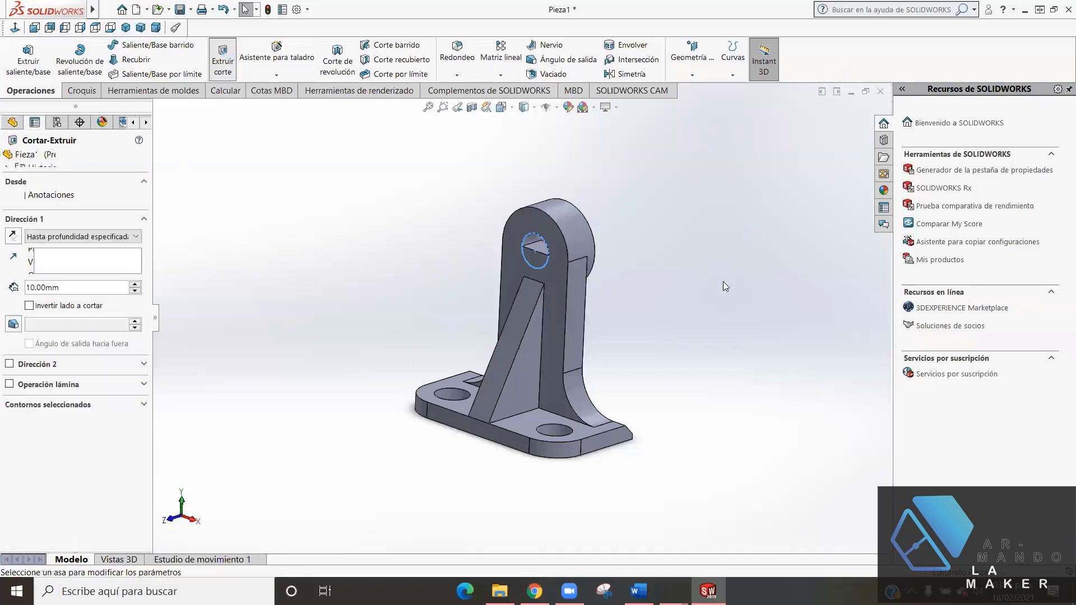
{"action": "mouse_move", "coordinate": [612, 277]}
{"action": "middle_mouse_down"}
{"action": "mouse_move", "coordinate": [522, 315]}
{"action": "mouse_move", "coordinate": [656, 338]}
{"action": "middle_mouse_up"}
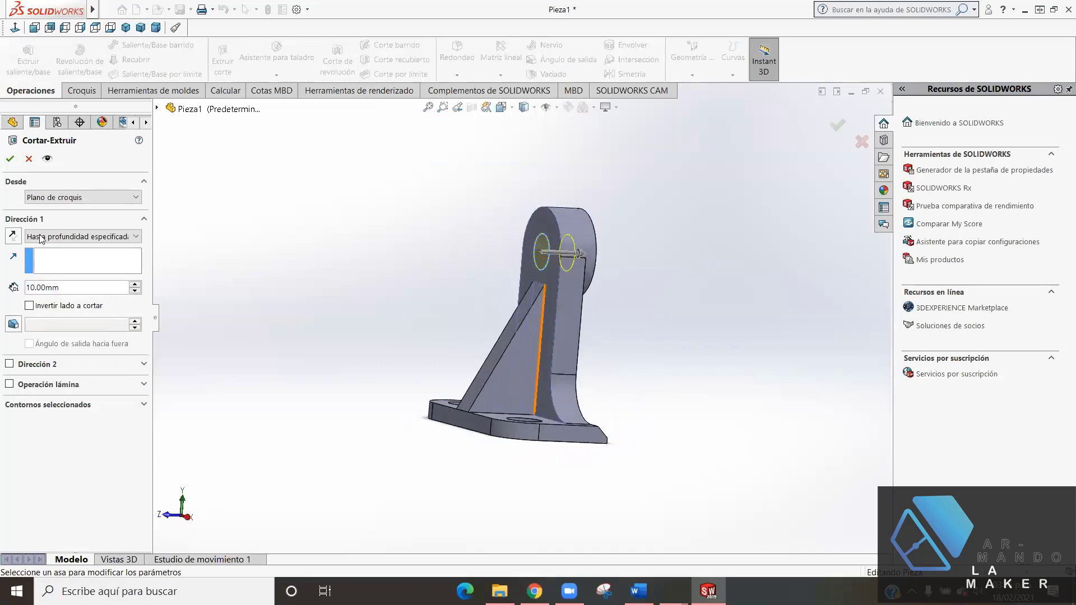
{"action": "left_click", "coordinate": [69, 199]}
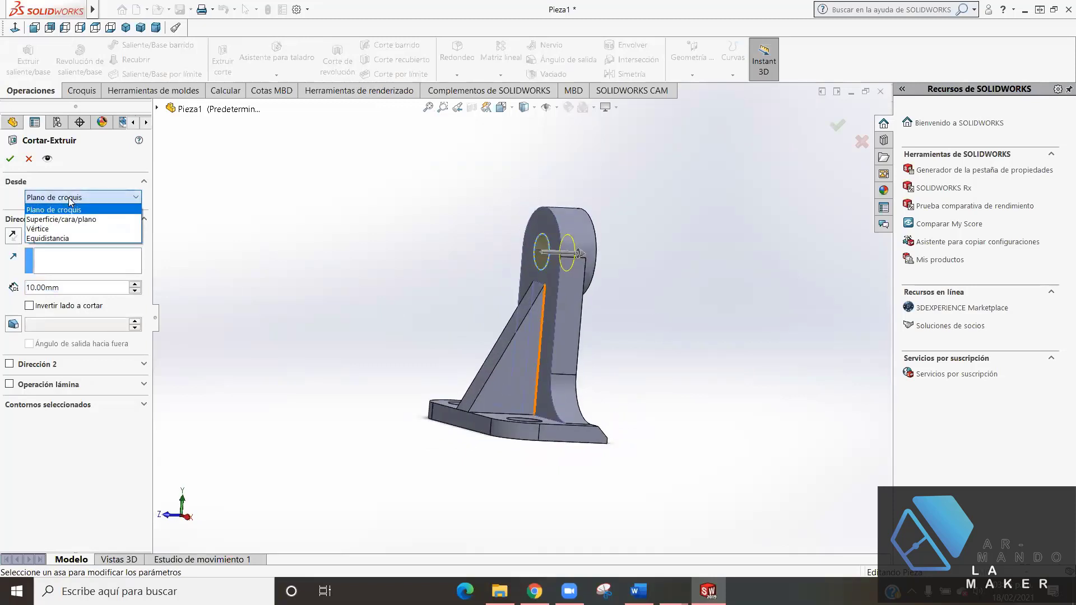
{"action": "left_click", "coordinate": [68, 197]}
{"action": "left_click", "coordinate": [79, 236]}
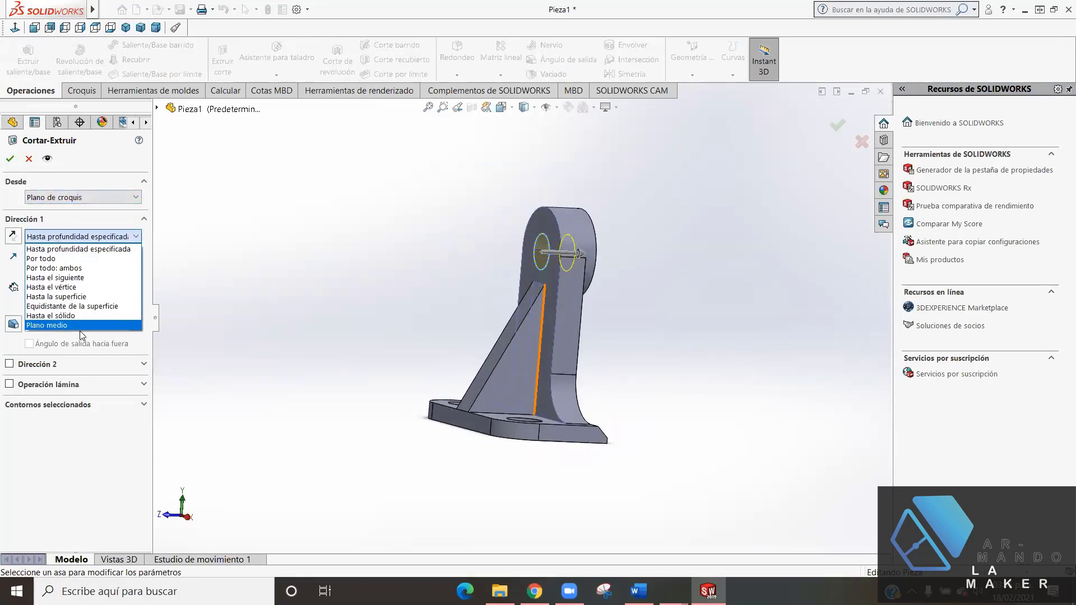
{"action": "left_click", "coordinate": [59, 259]}
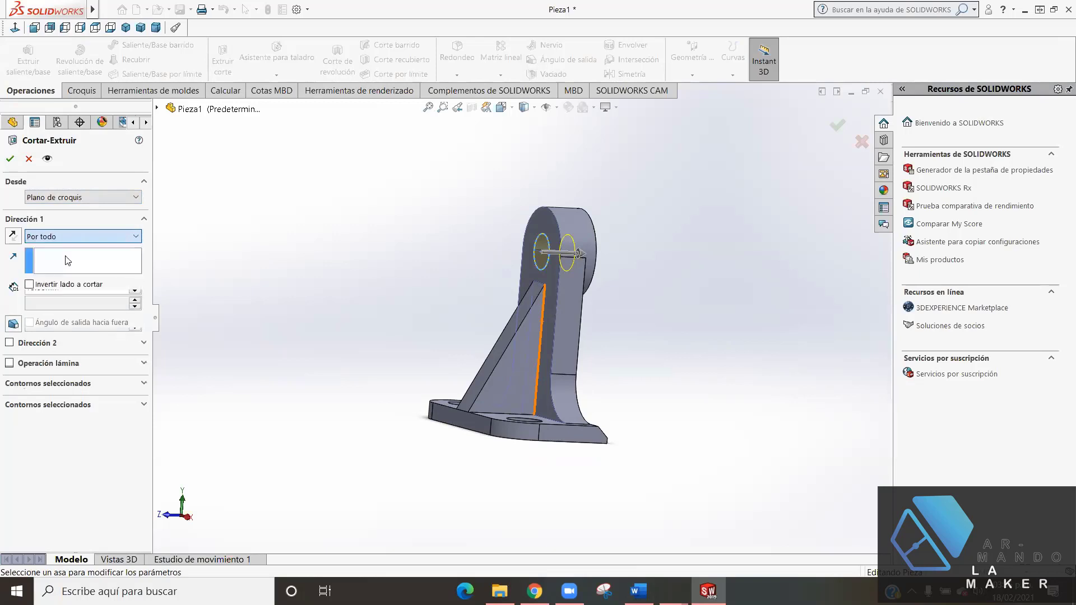
{"action": "left_click", "coordinate": [10, 159]}
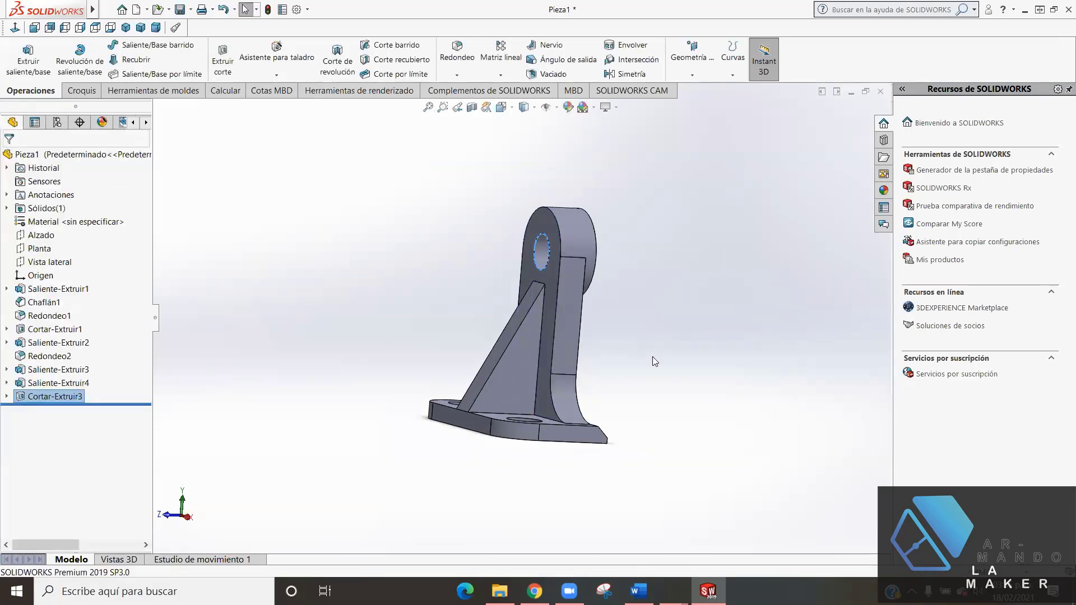
{"action": "mouse_move", "coordinate": [582, 328]}
{"action": "middle_mouse_down"}
{"action": "mouse_move", "coordinate": [485, 323]}
{"action": "mouse_move", "coordinate": [728, 306]}
{"action": "mouse_move", "coordinate": [719, 314]}
{"action": "middle_mouse_up"}
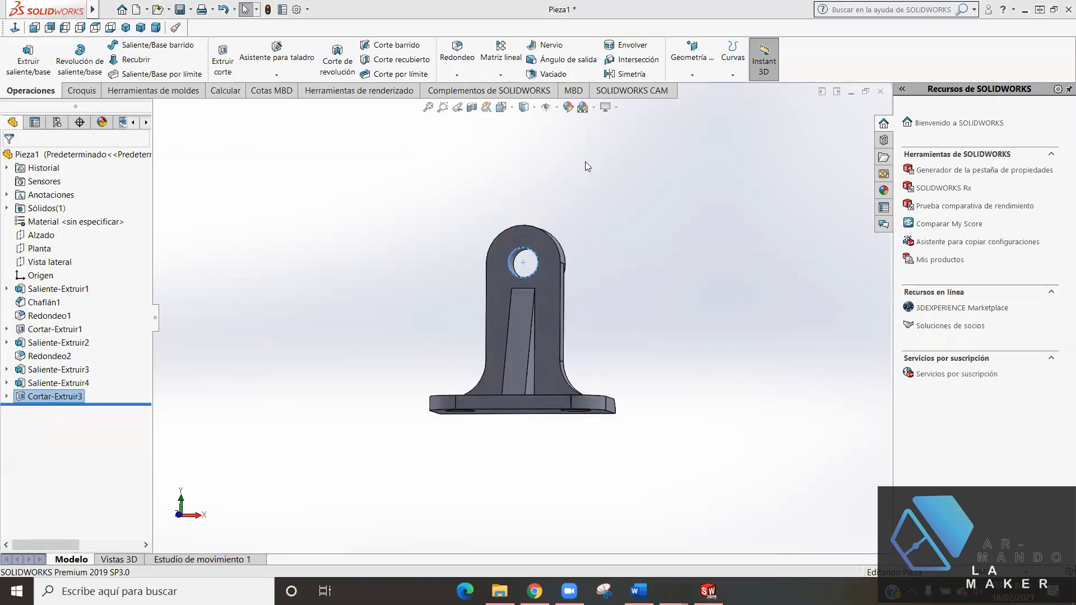
{"action": "left_click", "coordinate": [600, 290]}
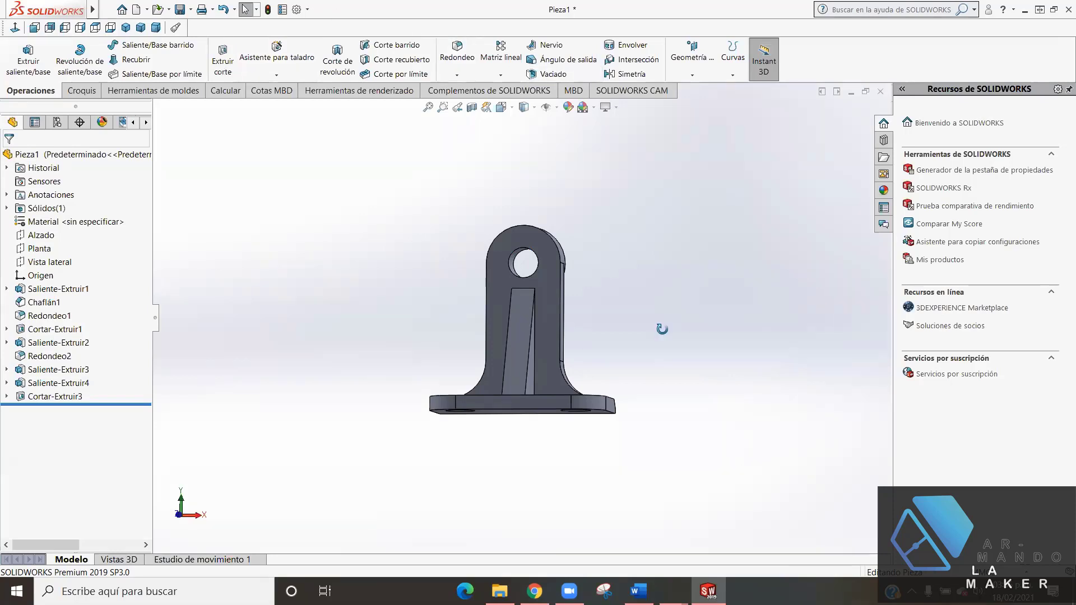
{"action": "key", "text": "ctrl+7"}
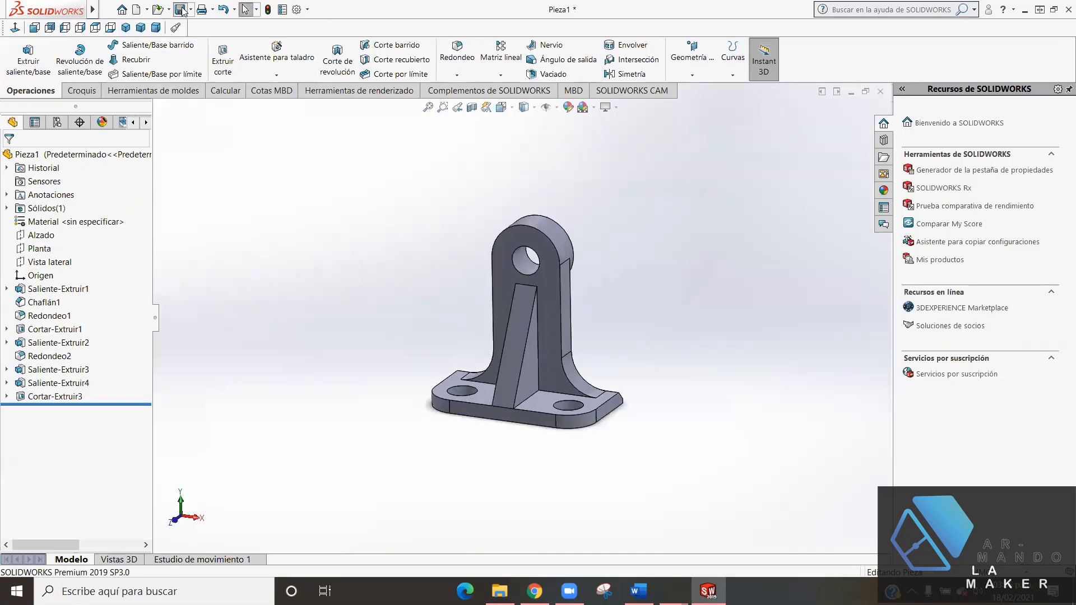
- Save the bracket as pieza1-clase4.SLDPRT inside the clase4 folder
{"action": "left_click", "coordinate": [183, 11]}
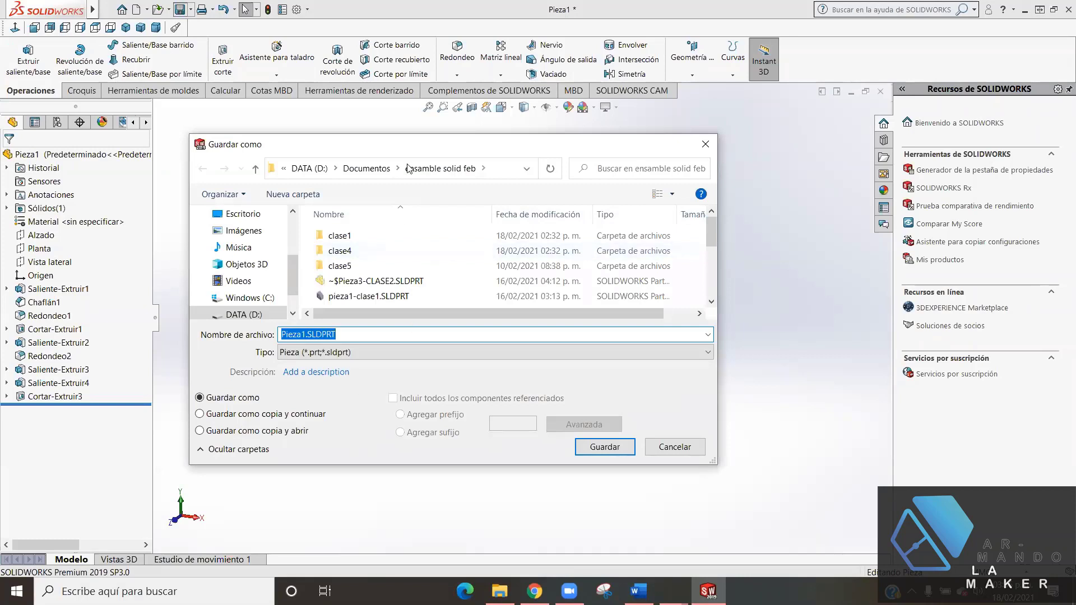
{"action": "left_click", "coordinate": [334, 250]}
{"action": "double_click", "coordinate": [334, 250]}
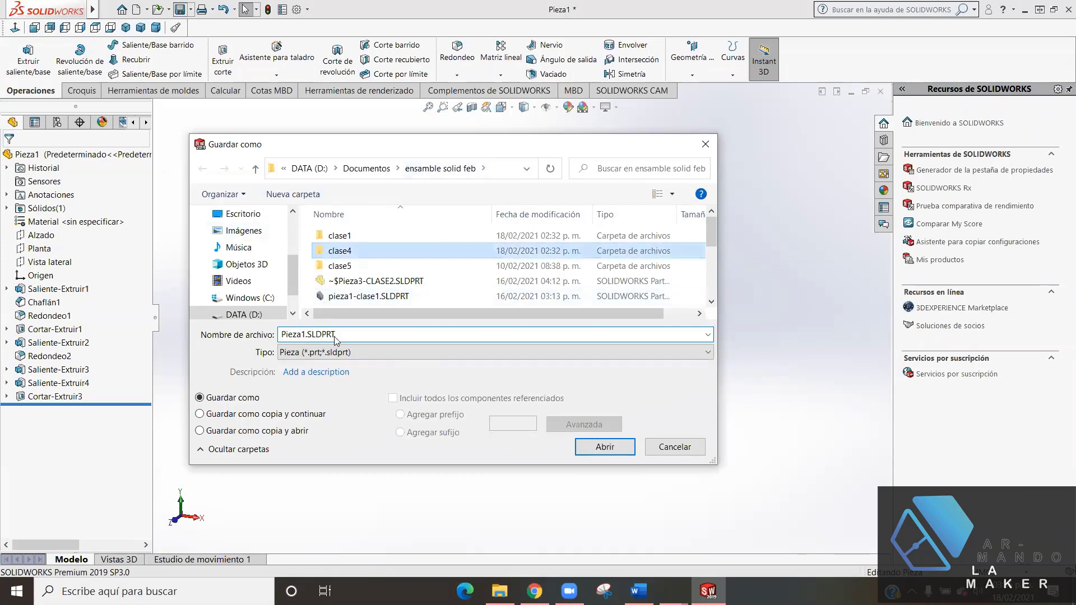
{"action": "key", "text": "BackSpace"}
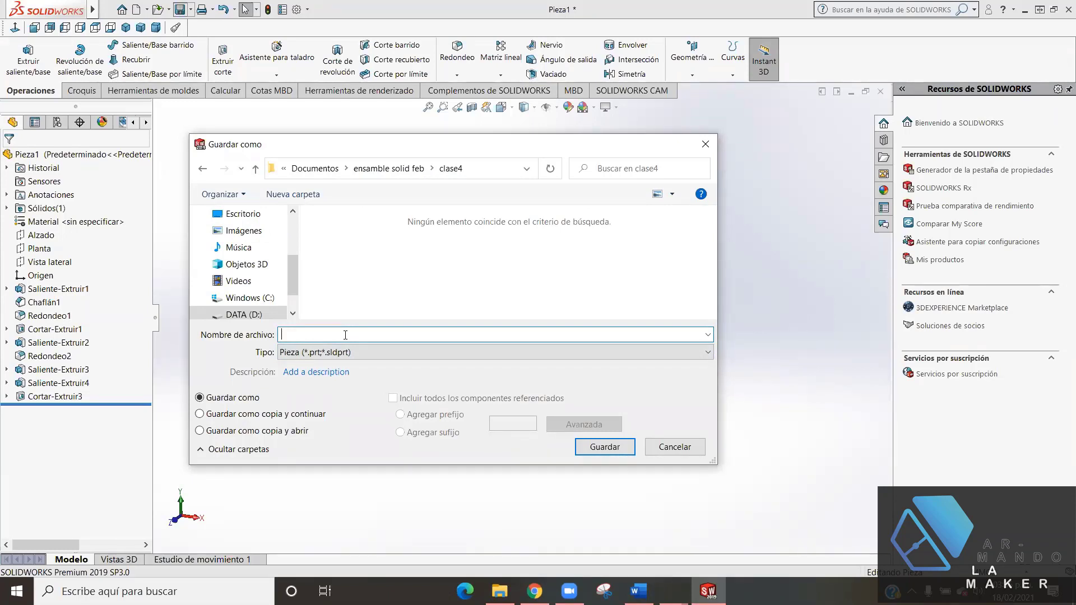
{"action": "type", "text": "pie"}
{"action": "type", "text": "za1-clas"}
{"action": "type", "text": "e4"}
{"action": "key", "text": "Return"}
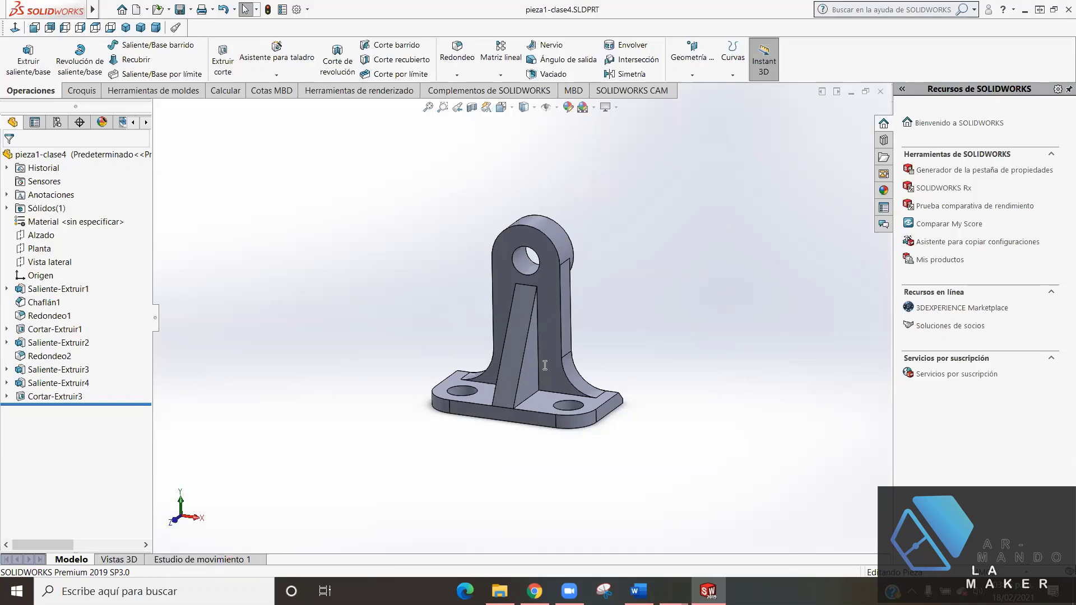
- View exercise 945 on slide 31 in the browser, then return to SOLIDWORKS
{"action": "left_click", "coordinate": [534, 592]}
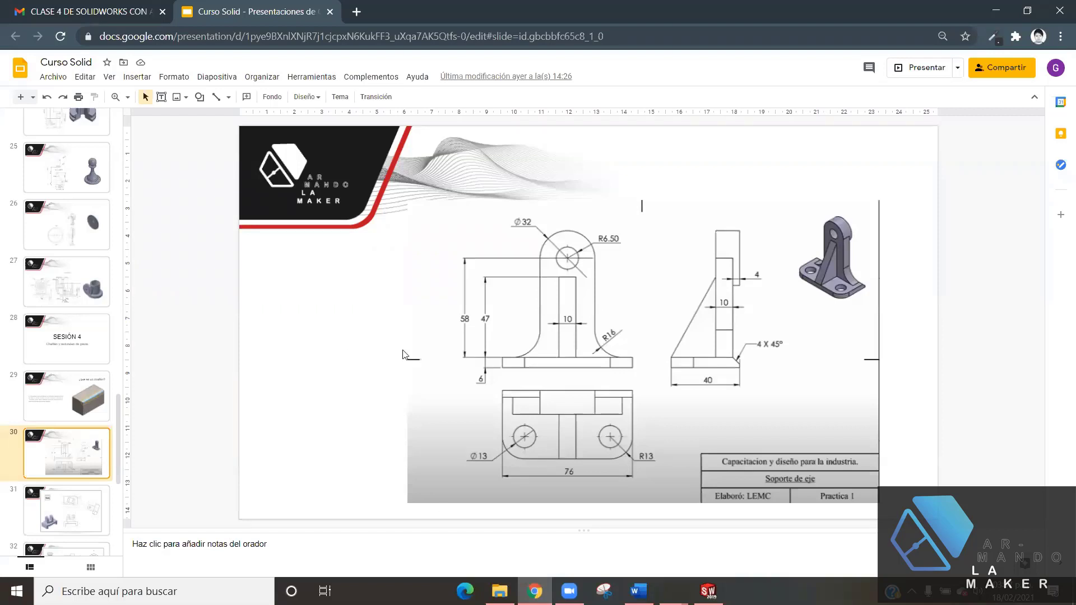
{"action": "left_click", "coordinate": [77, 521]}
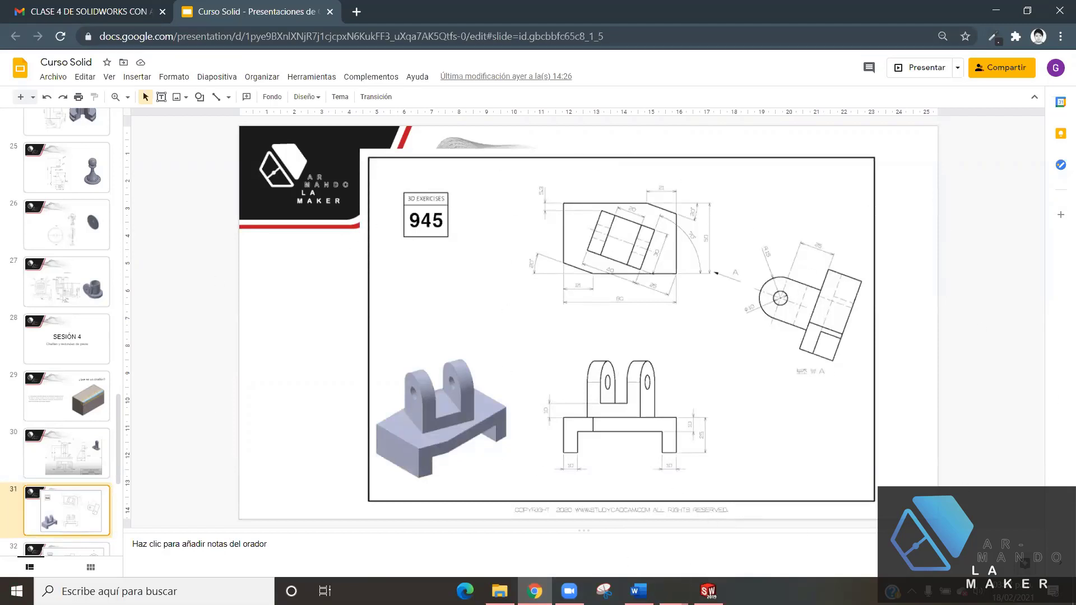
{"action": "left_click", "coordinate": [708, 591]}
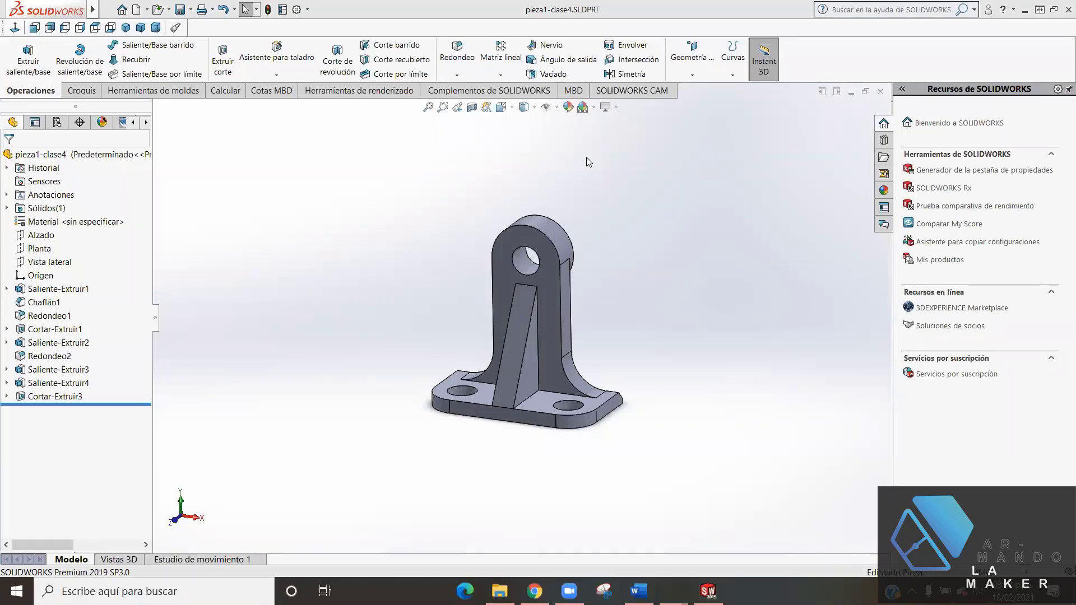
- Close pieza1-clase4, create a new blank Pieza document, and return to the slides
{"action": "left_click", "coordinate": [880, 91]}
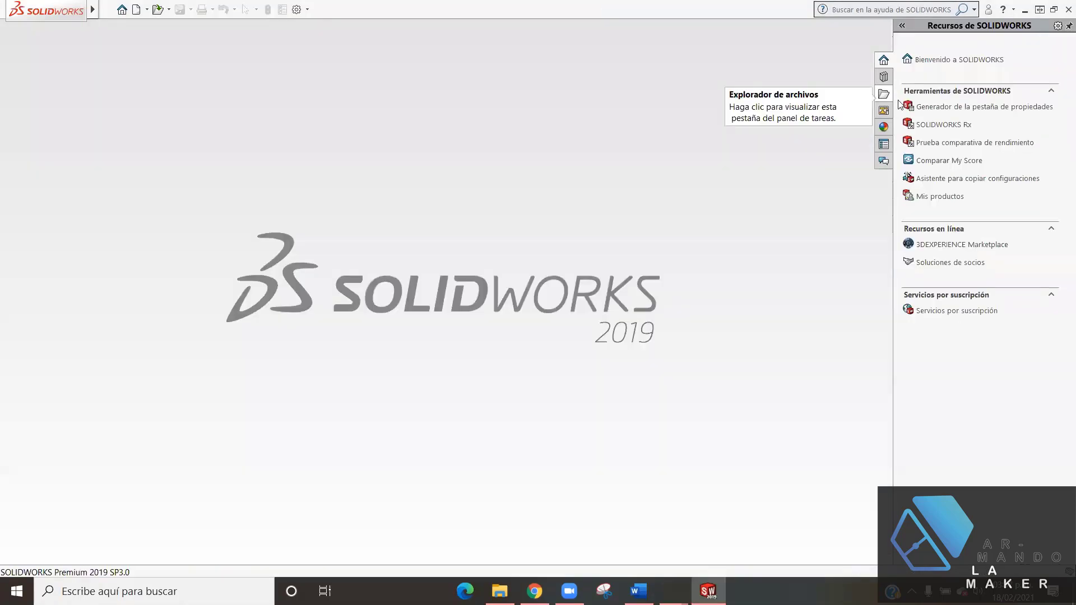
{"action": "left_click", "coordinate": [115, 10]}
{"action": "left_click", "coordinate": [478, 158]}
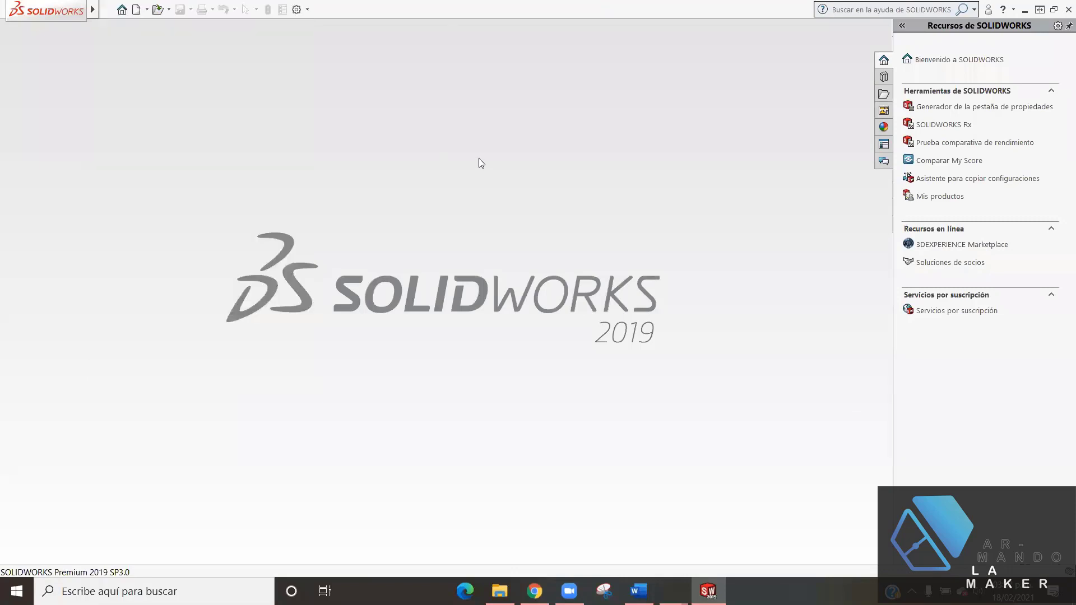
{"action": "left_click", "coordinate": [146, 9]}
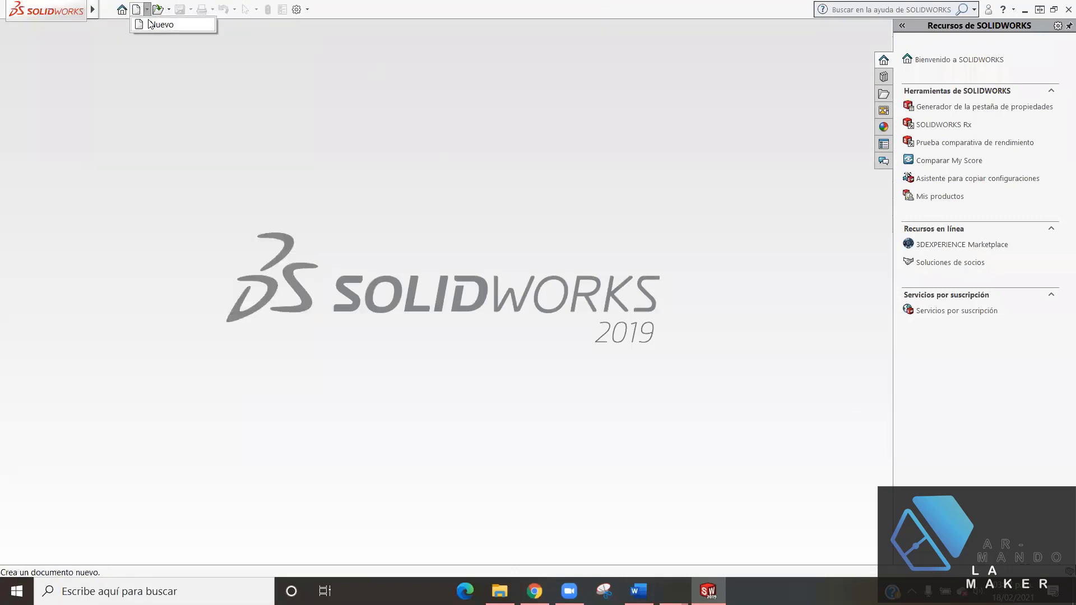
{"action": "left_click", "coordinate": [159, 24]}
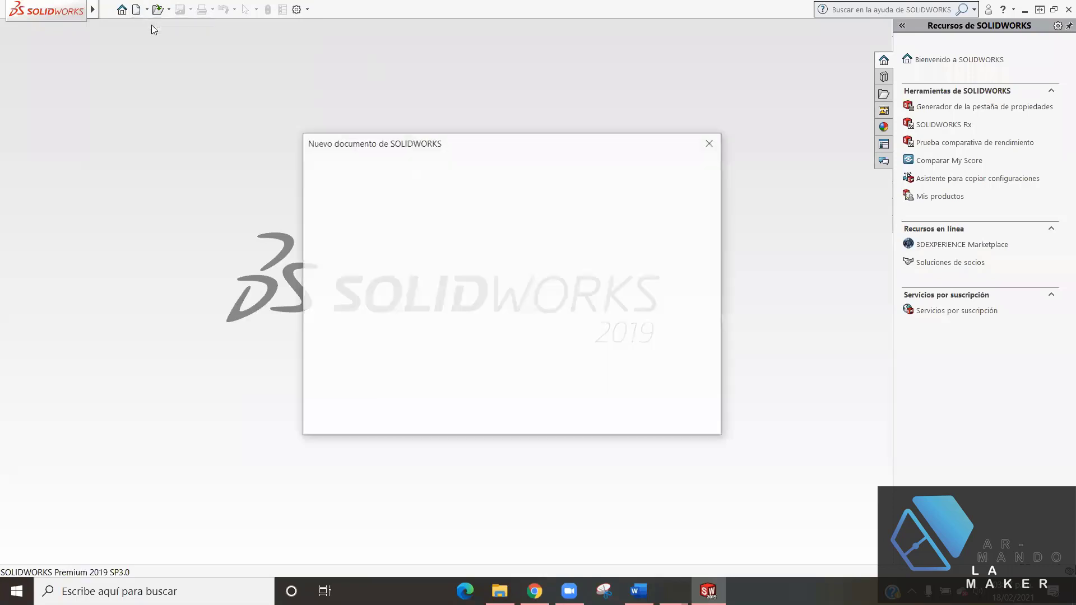
{"action": "left_click", "coordinate": [558, 414]}
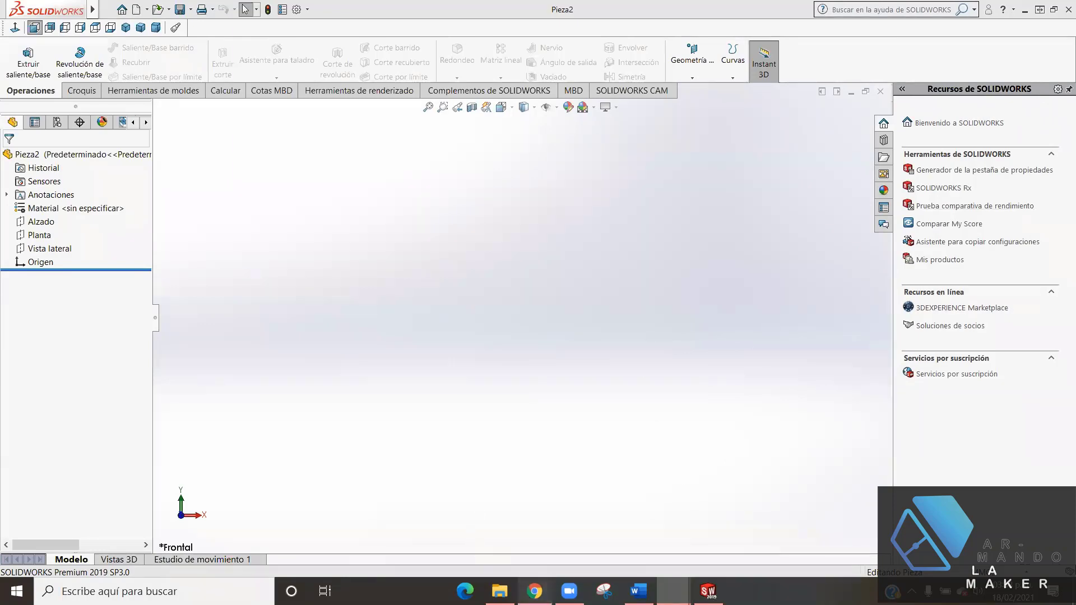
{"action": "left_click", "coordinate": [534, 591]}
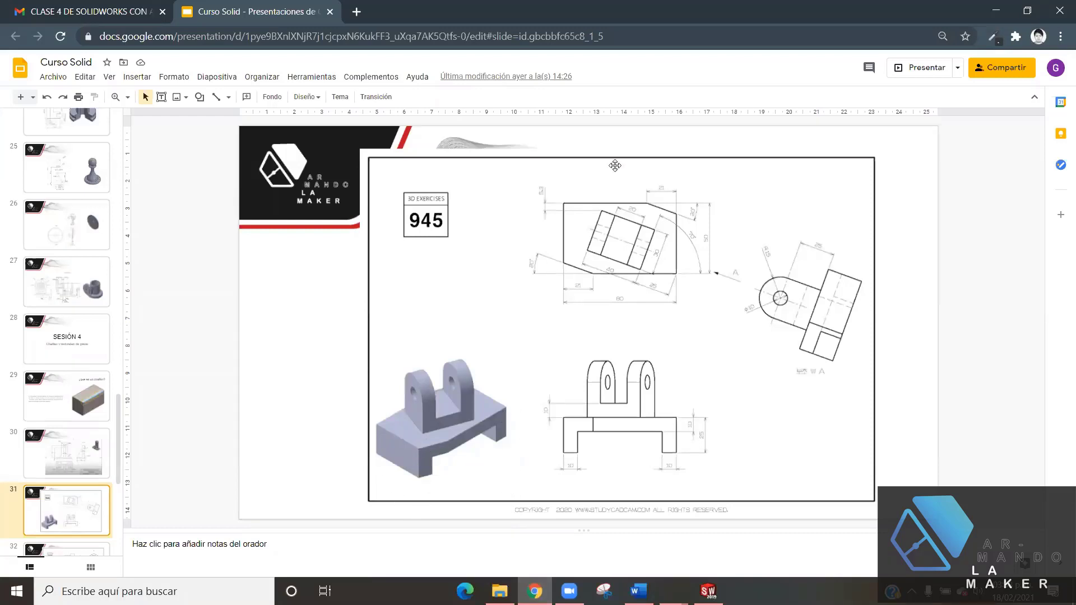
- Preview exercise 732 on the next slide, go back to 945, then return to Pieza2
{"action": "key", "text": "Down"}
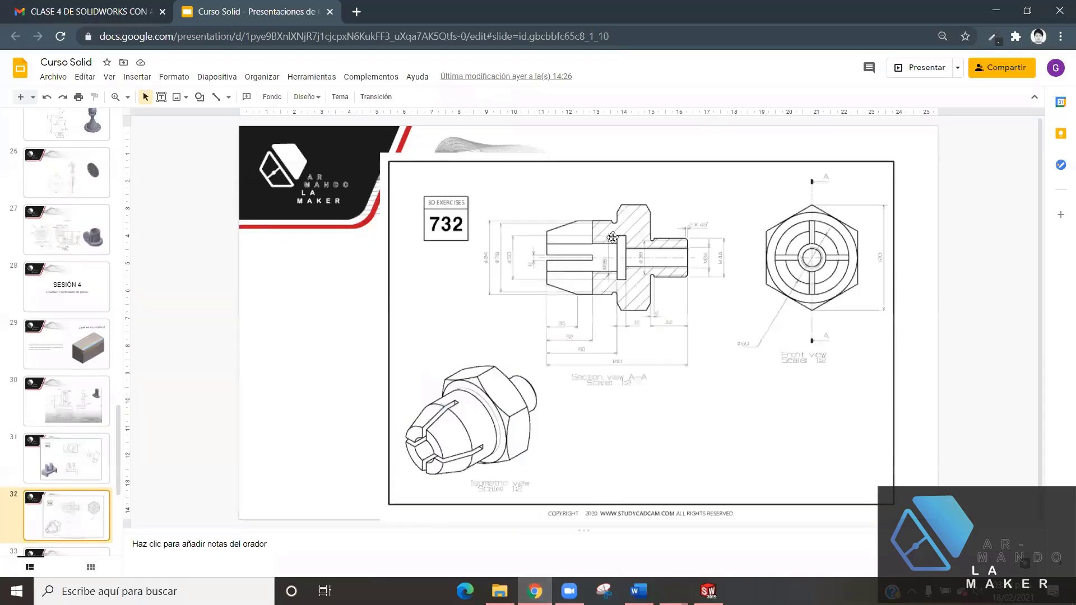
{"action": "key", "text": "Up"}
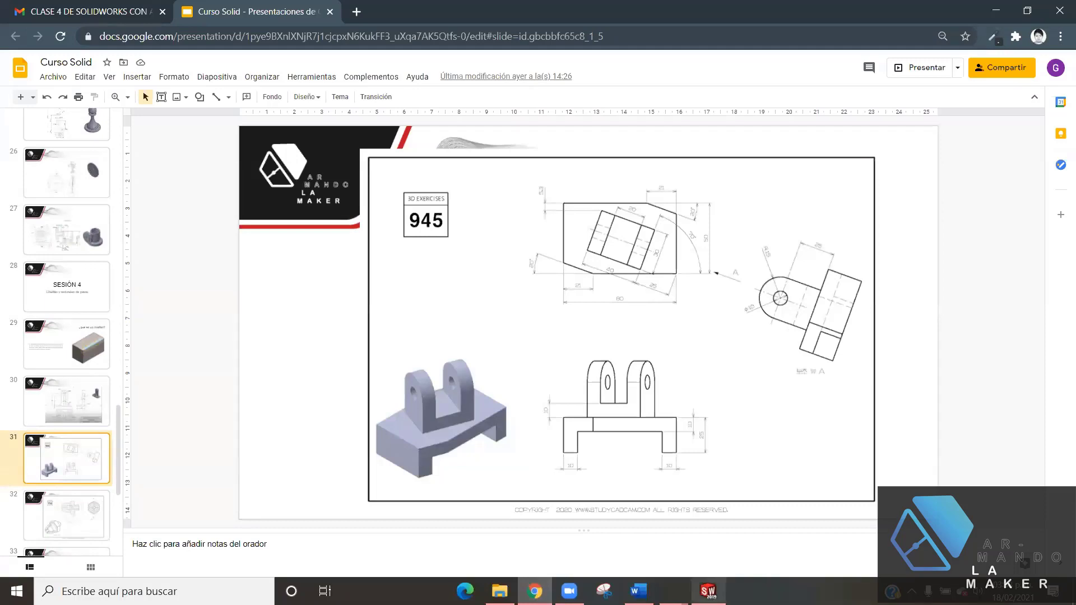
{"action": "left_click", "coordinate": [708, 590]}
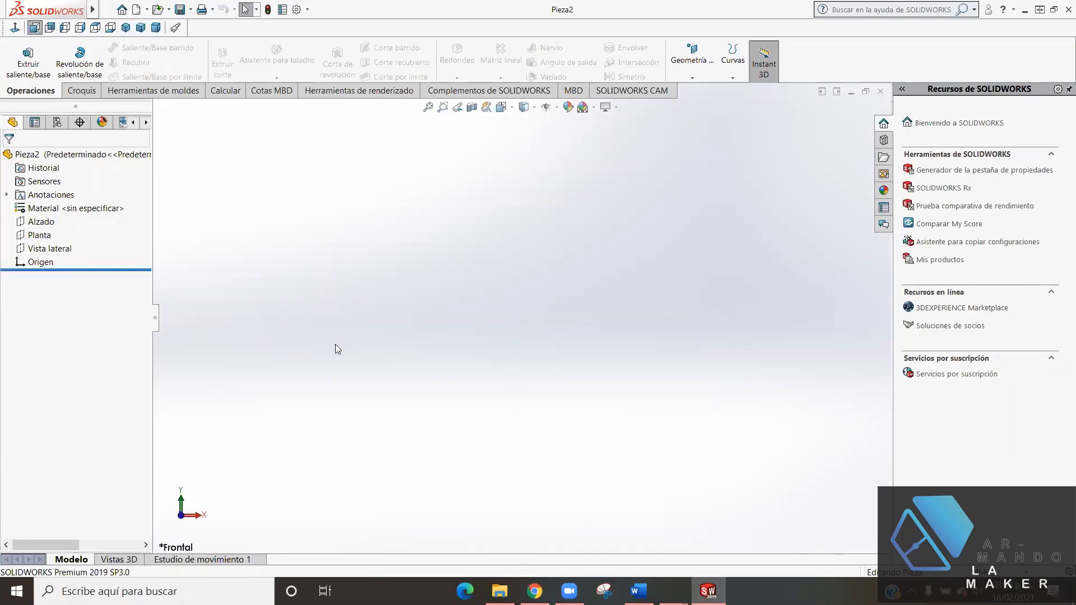
- Switch to isometric view and show the Alzado, Planta and Vista lateral planes
{"action": "key", "text": "ctrl+7"}
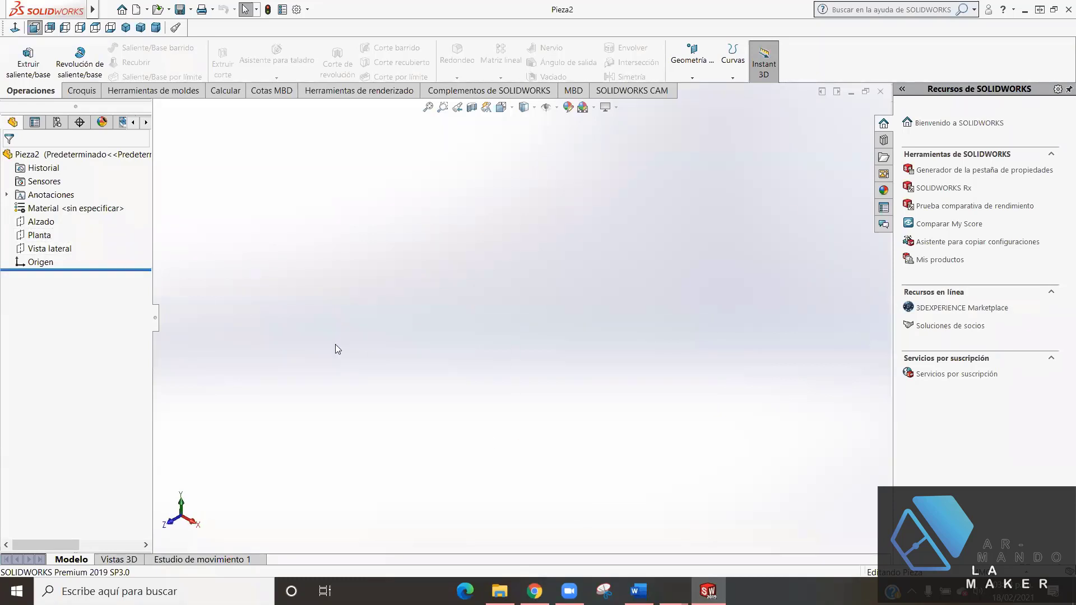
{"action": "right_click", "coordinate": [41, 226]}
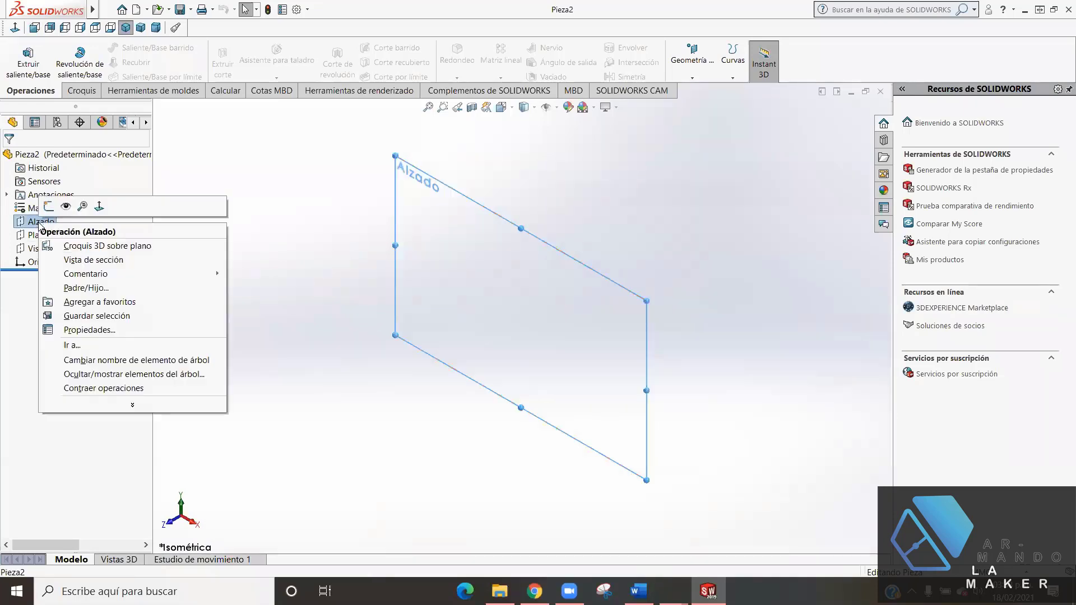
{"action": "left_click", "coordinate": [62, 210]}
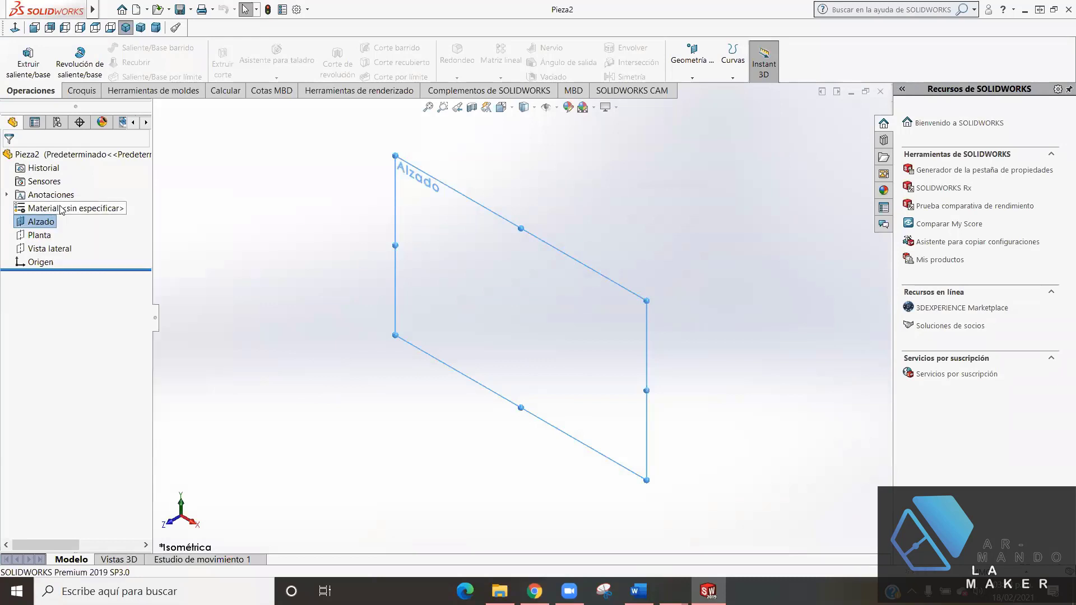
{"action": "right_click", "coordinate": [35, 236]}
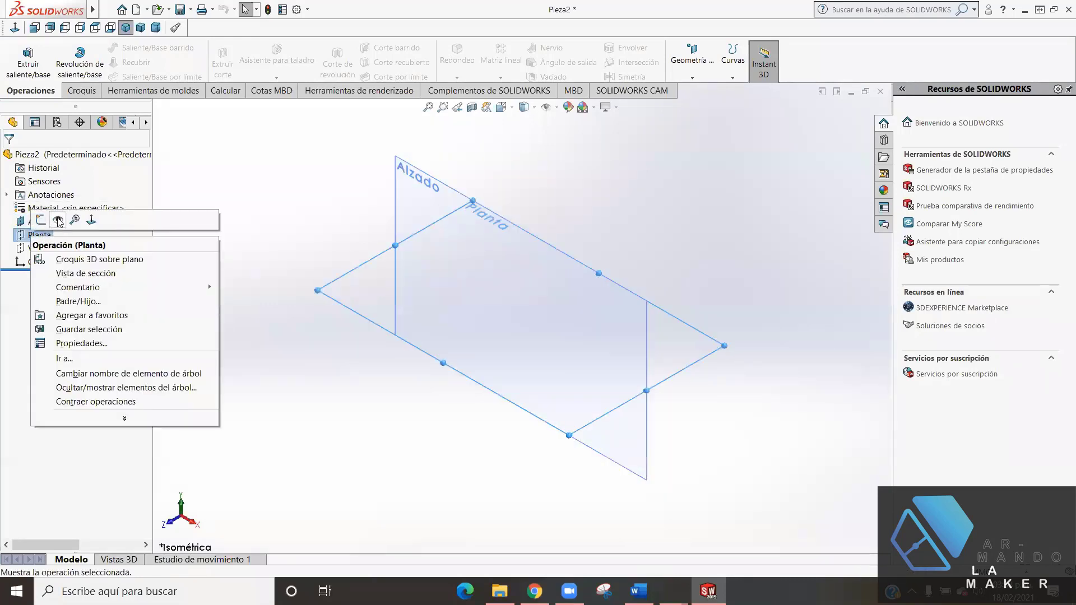
{"action": "left_click", "coordinate": [59, 221]}
{"action": "right_click", "coordinate": [54, 248]}
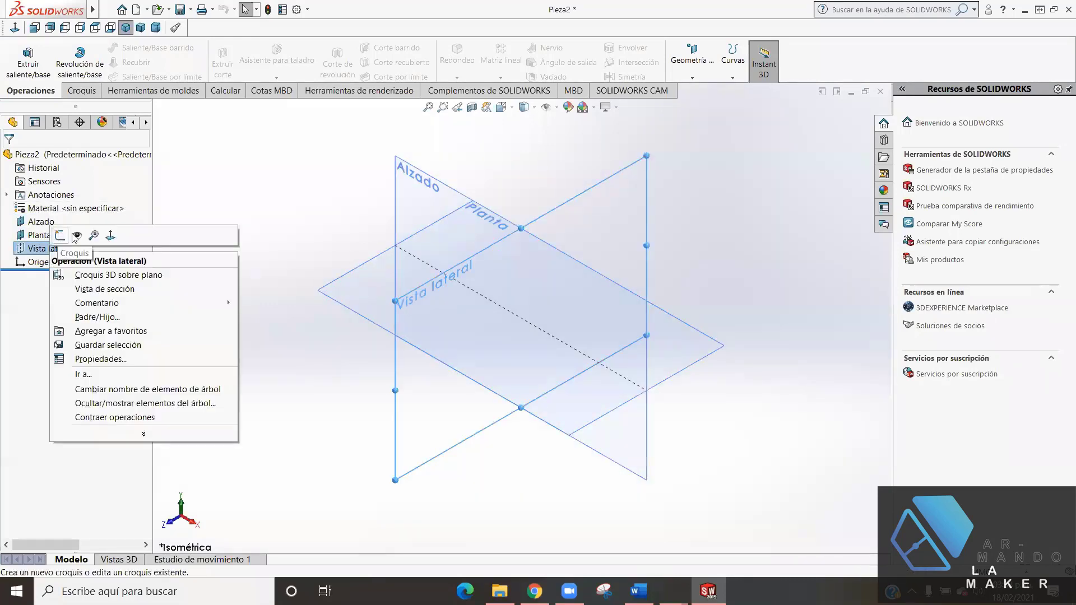
{"action": "left_click", "coordinate": [77, 235]}
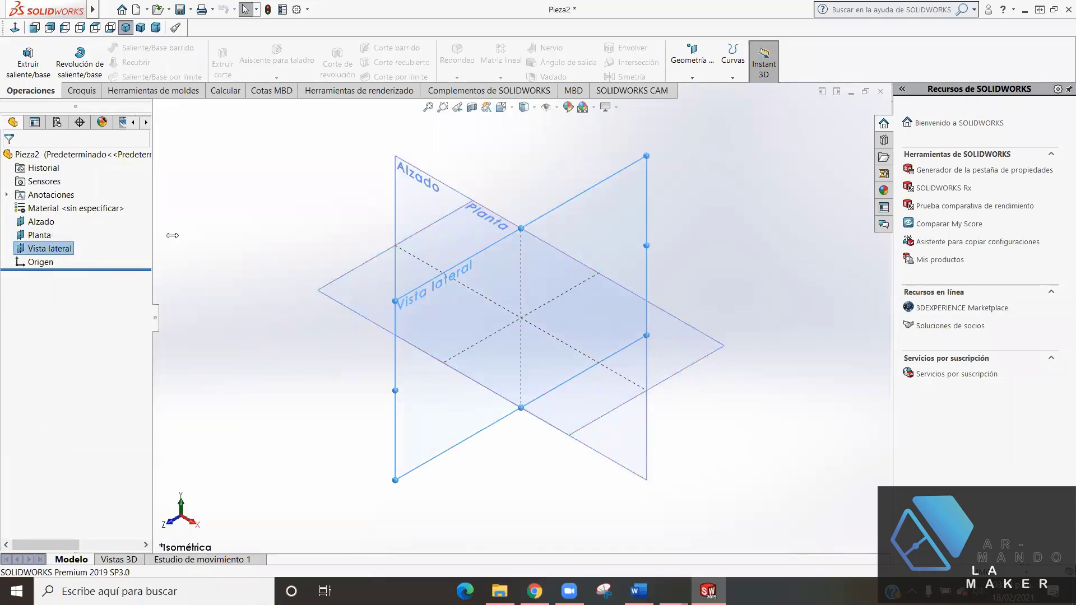
- Hide the Vista lateral and Alzado planes, leaving only Planta visible
{"action": "right_click", "coordinate": [37, 245]}
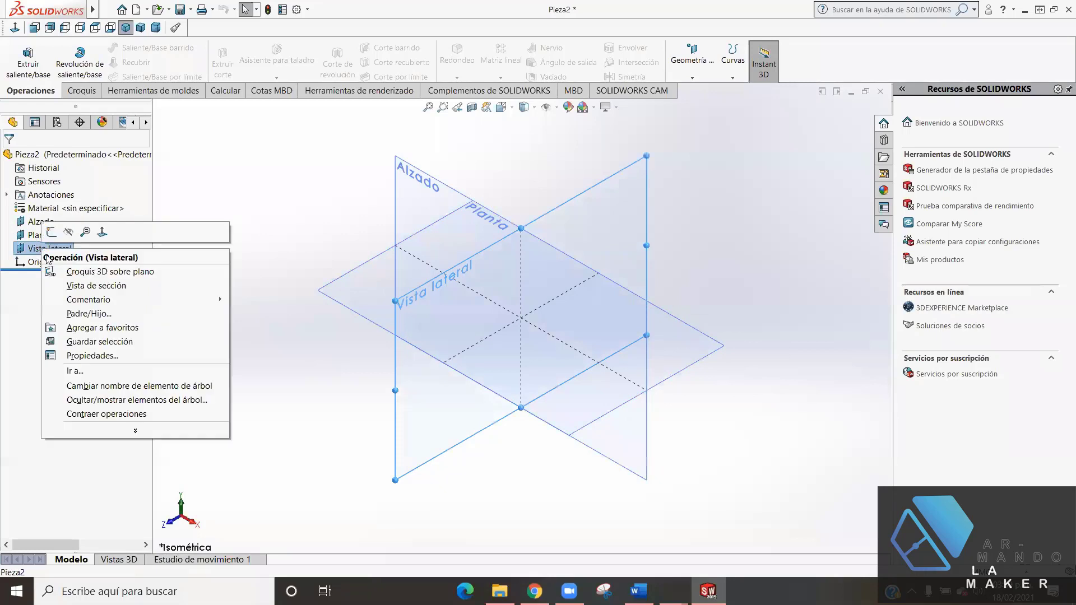
{"action": "left_click", "coordinate": [68, 233]}
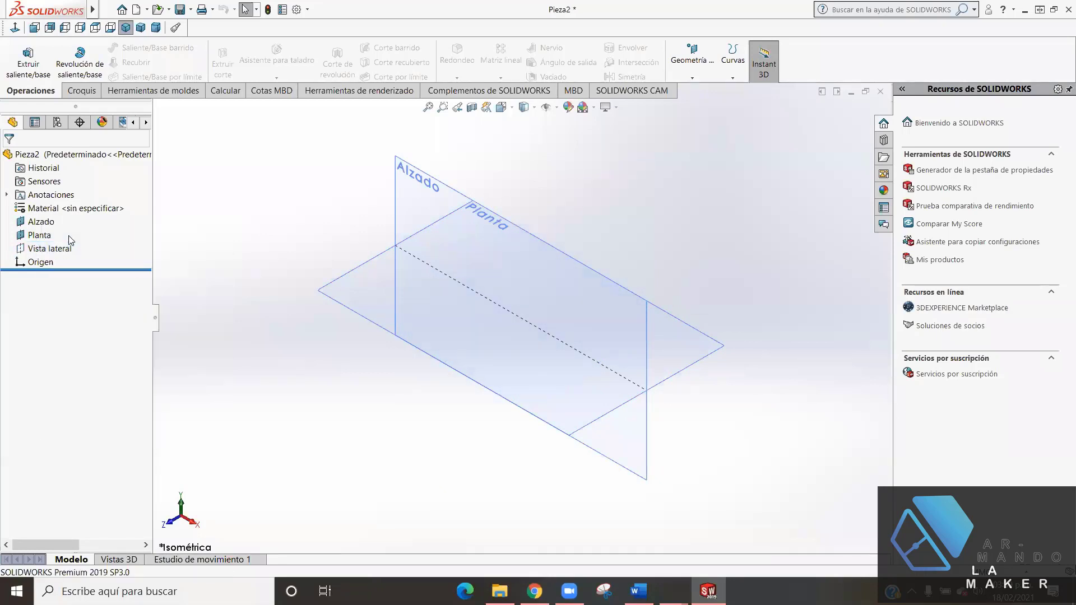
{"action": "right_click", "coordinate": [39, 222]}
{"action": "left_click", "coordinate": [68, 204]}
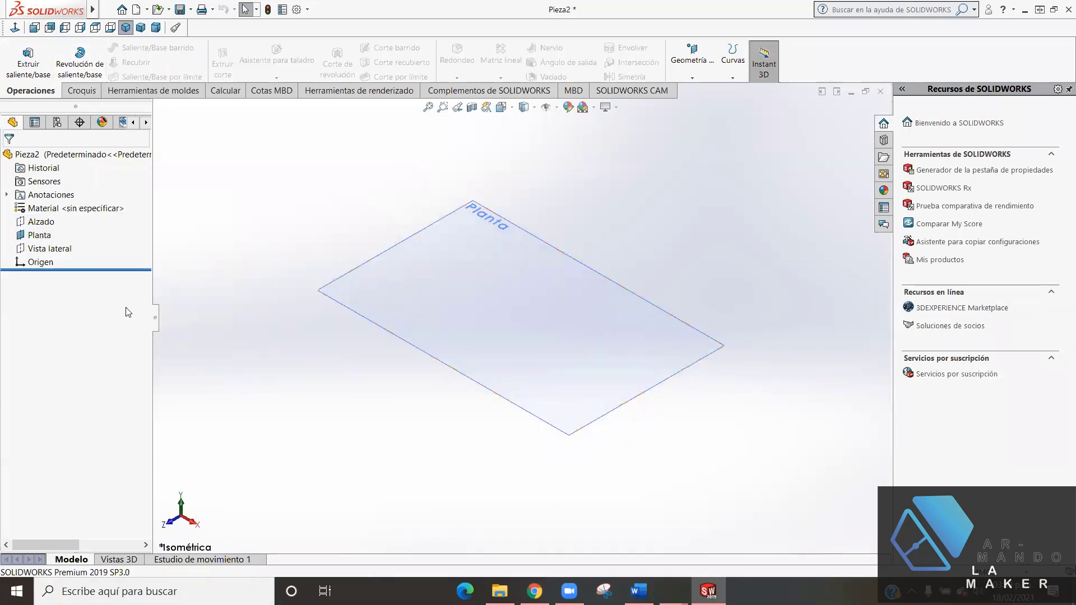
{"action": "left_click", "coordinate": [78, 91]}
- Start a sketch on the Planta plane and choose the Rectángulo de centro tool
{"action": "left_click", "coordinate": [19, 53]}
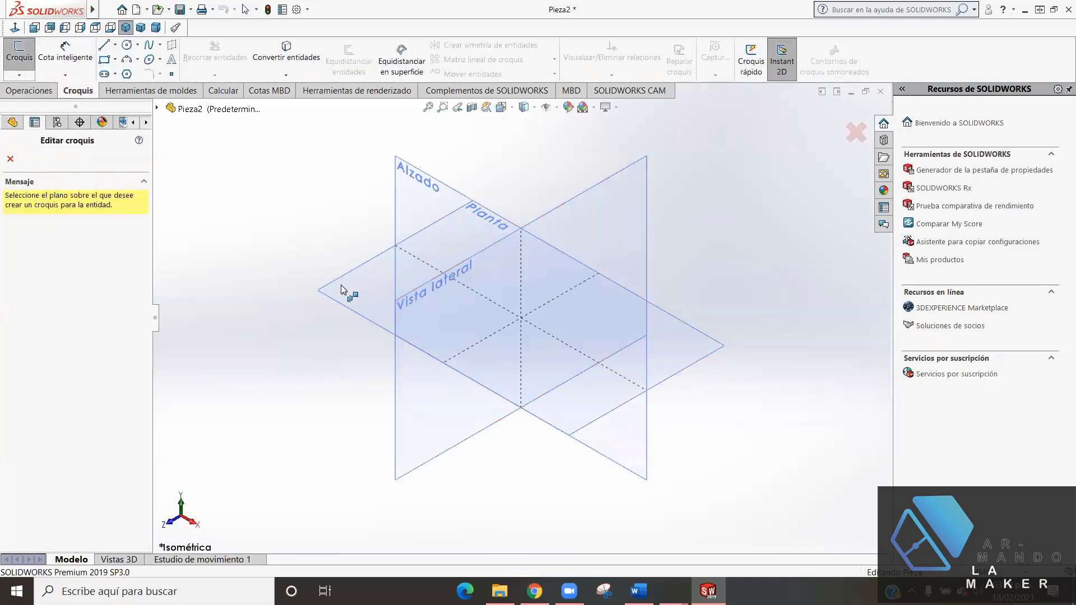
{"action": "left_click", "coordinate": [366, 294]}
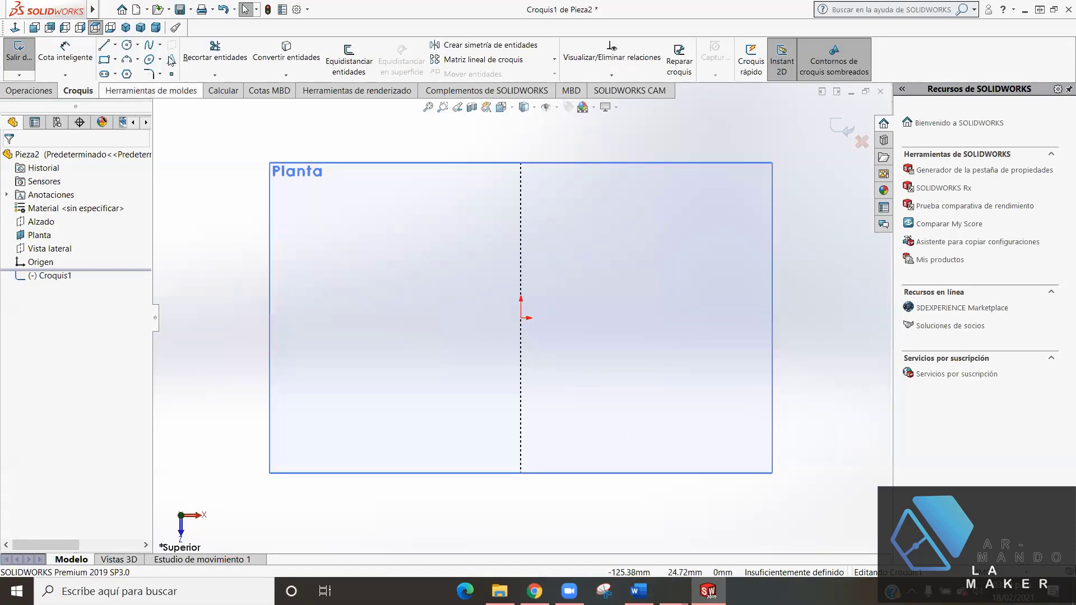
{"action": "left_click", "coordinate": [116, 60]}
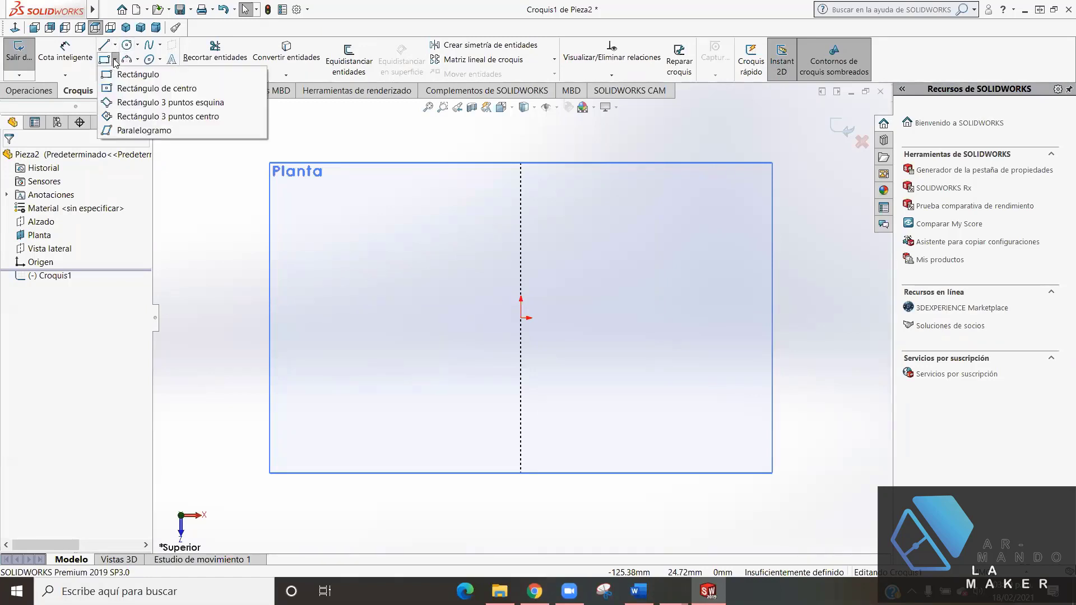
{"action": "left_click", "coordinate": [118, 89]}
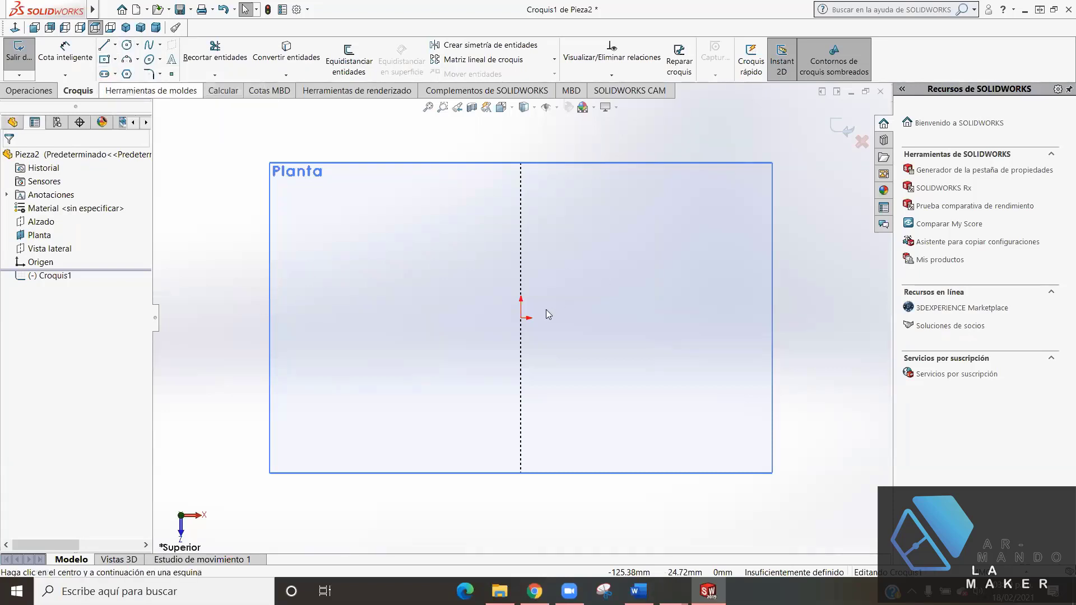
- Draw a centre rectangle centred on the origin
{"action": "left_click", "coordinate": [521, 319]}
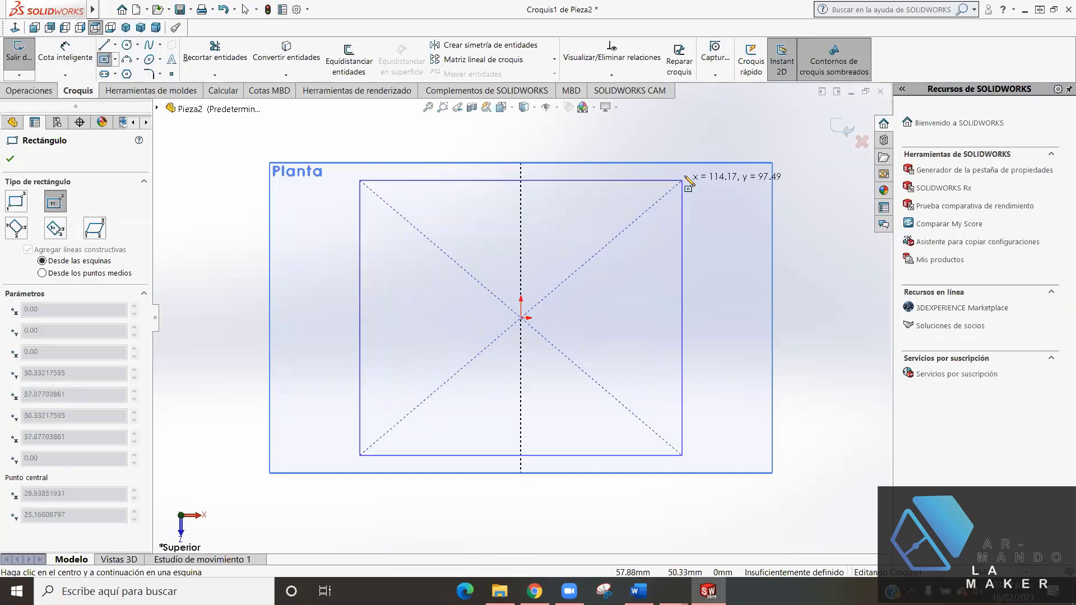
{"action": "left_click", "coordinate": [717, 140]}
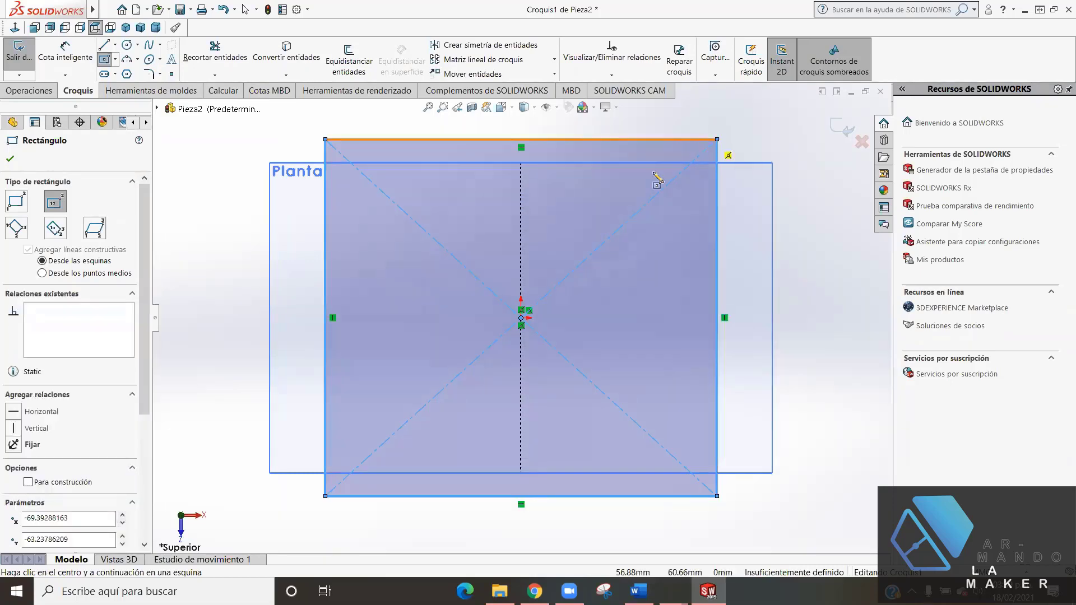
{"action": "left_click", "coordinate": [10, 158]}
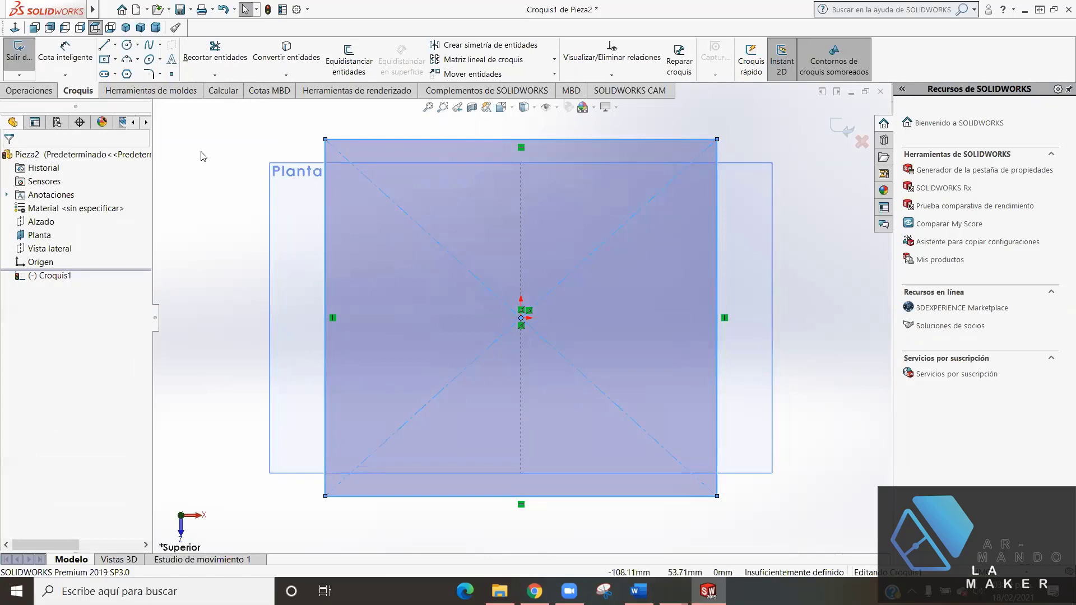
- Dimension the rectangle's bottom edge width, currently 138.79 mm
{"action": "left_click", "coordinate": [65, 54]}
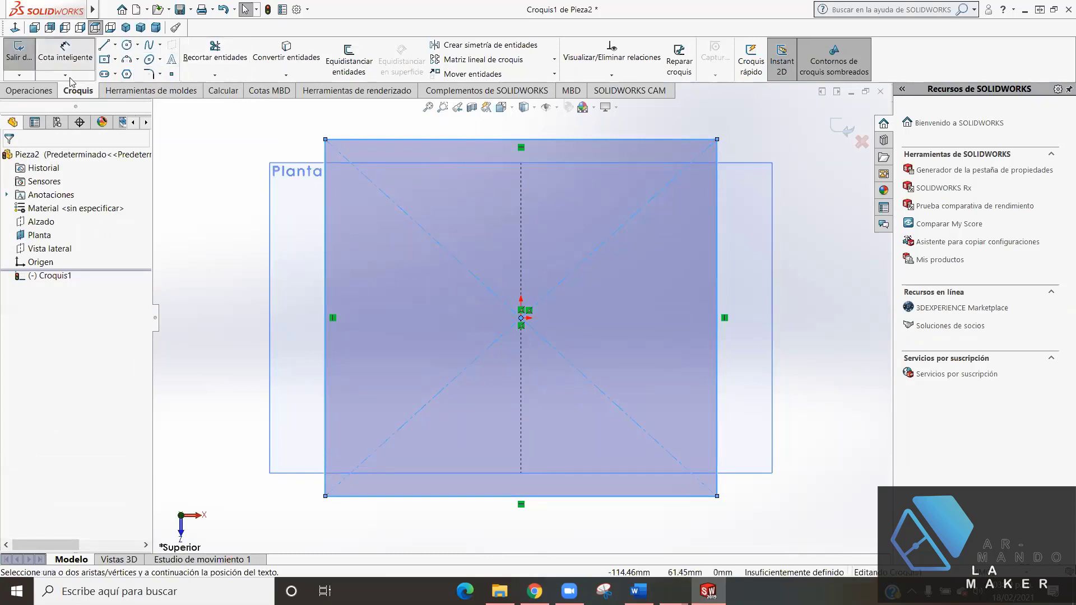
{"action": "left_click", "coordinate": [601, 502]}
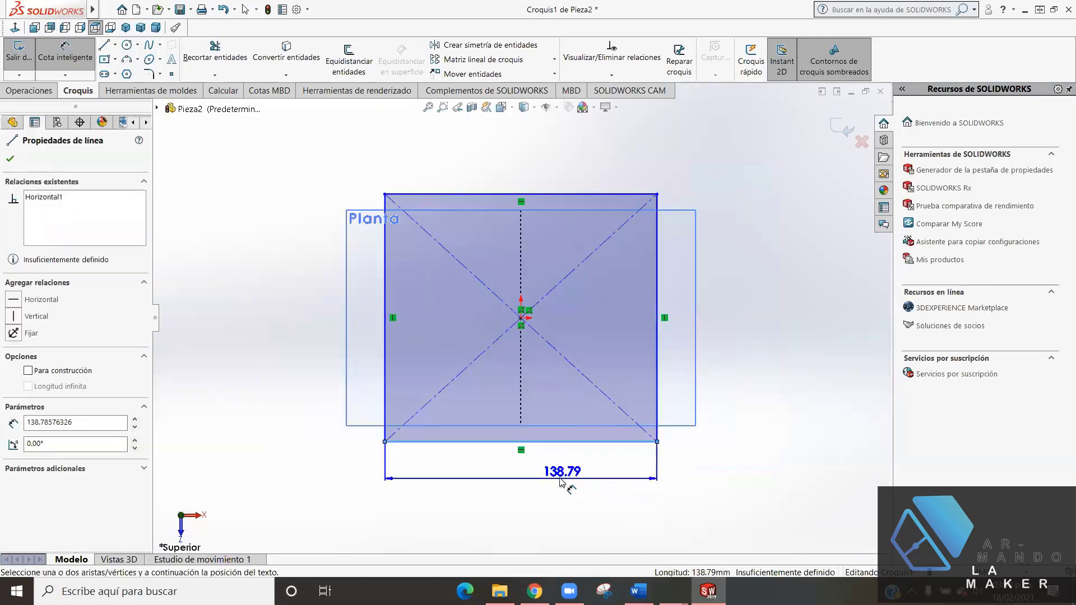
{"action": "left_click", "coordinate": [557, 488]}
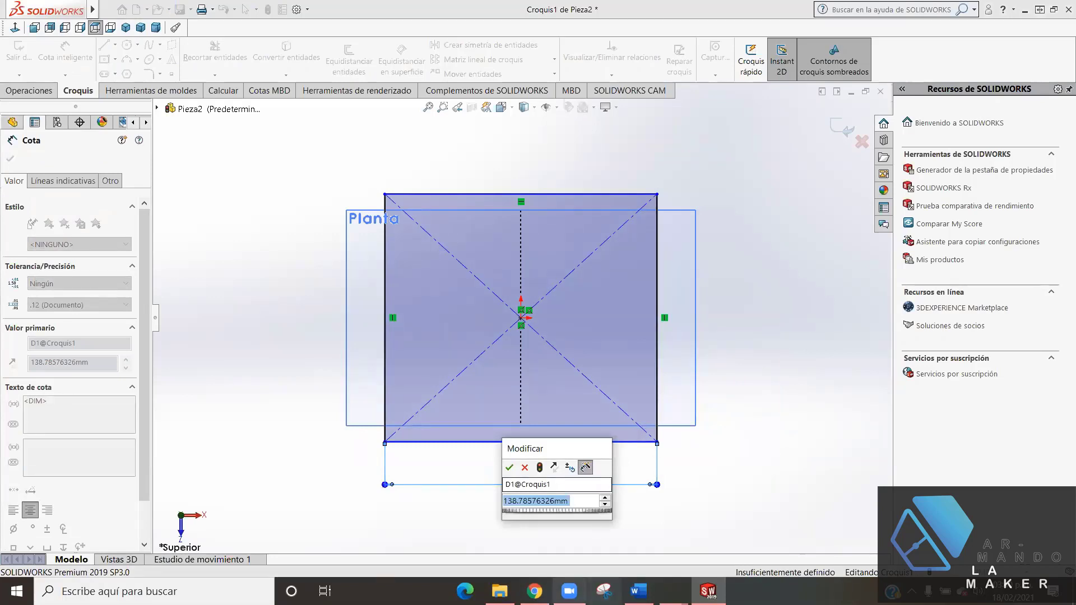
- Set the rectangle's width dimension to 80 mm after checking the reference drawing
{"action": "left_click", "coordinate": [534, 591]}
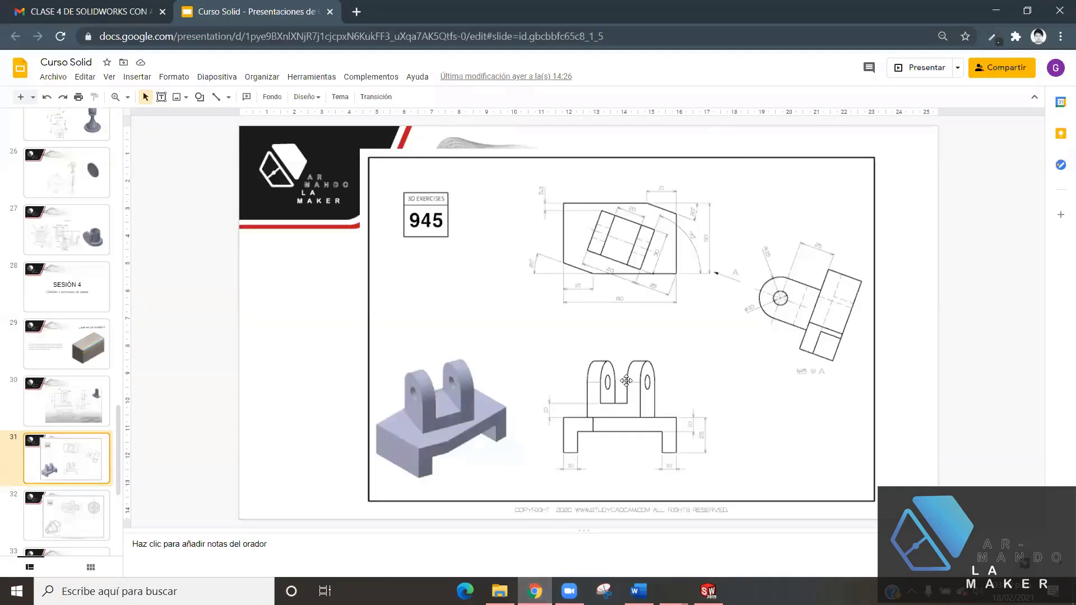
{"action": "left_click", "coordinate": [708, 591]}
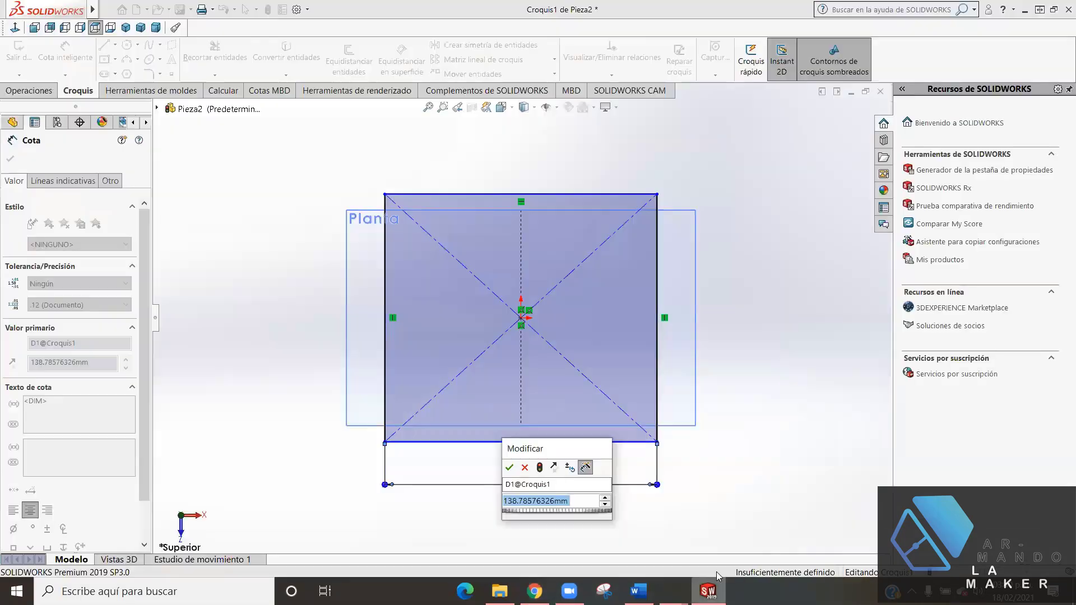
{"action": "key", "text": "BackSpace"}
{"action": "type", "text": "80"}
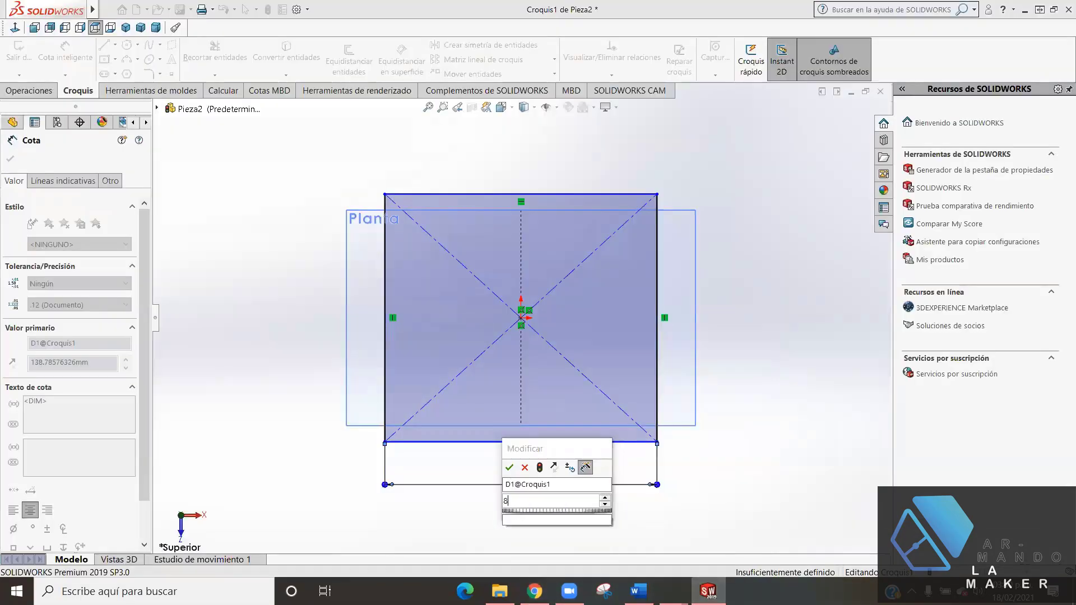
{"action": "key", "text": "Return"}
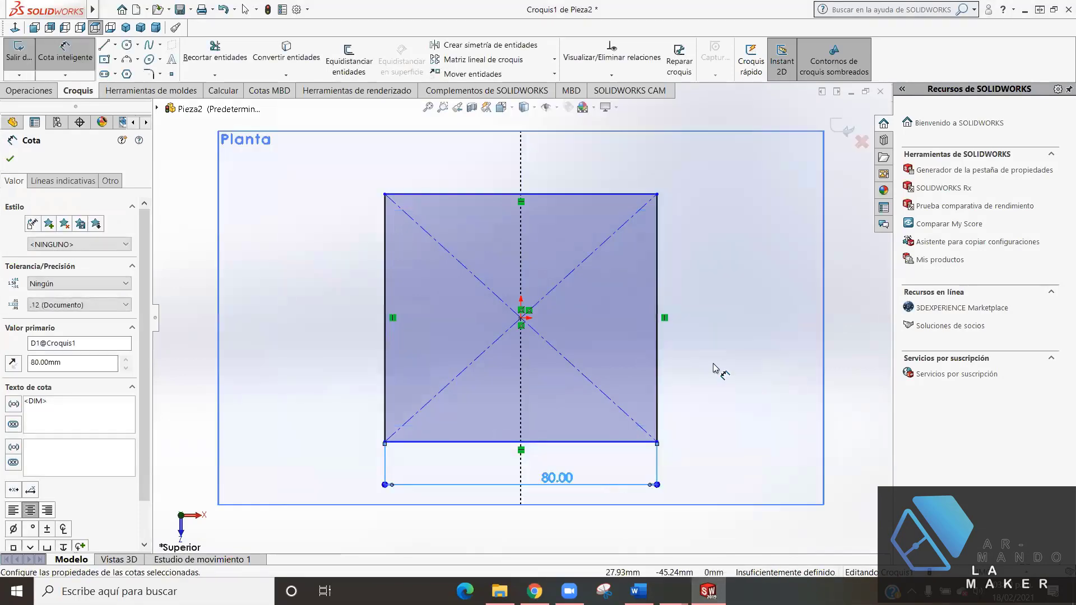
- Dimension the rectangle's right edge to a 50 mm height
{"action": "left_click", "coordinate": [534, 592]}
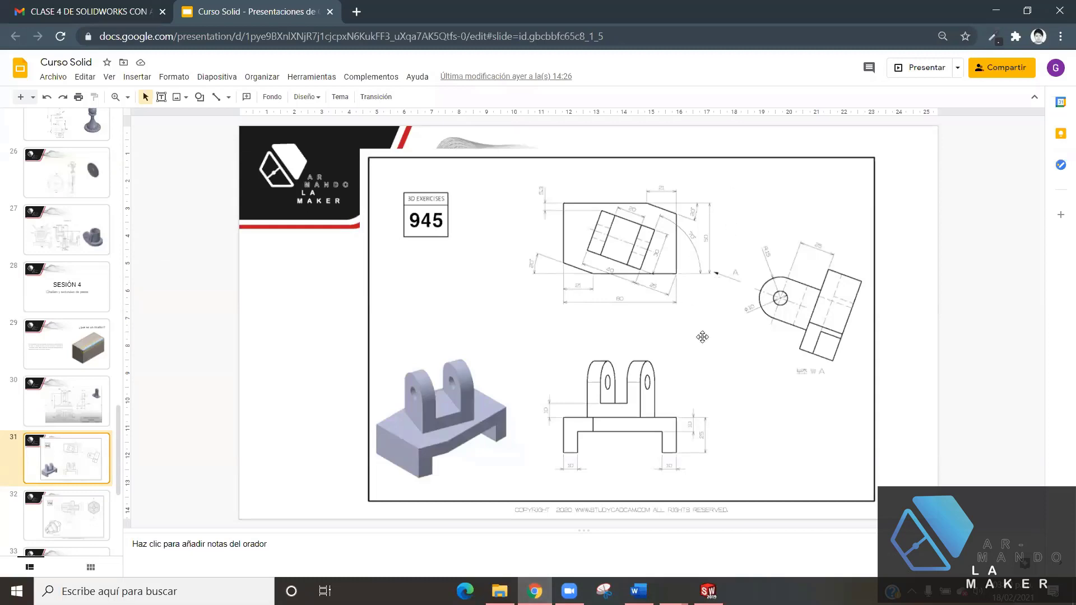
{"action": "left_click", "coordinate": [708, 589]}
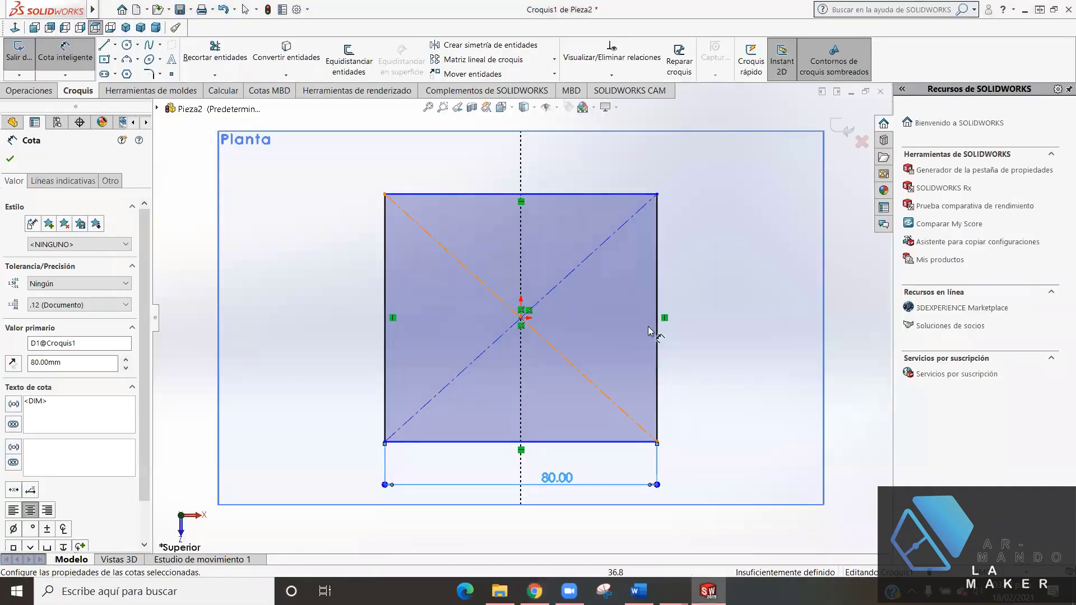
{"action": "left_click", "coordinate": [691, 328]}
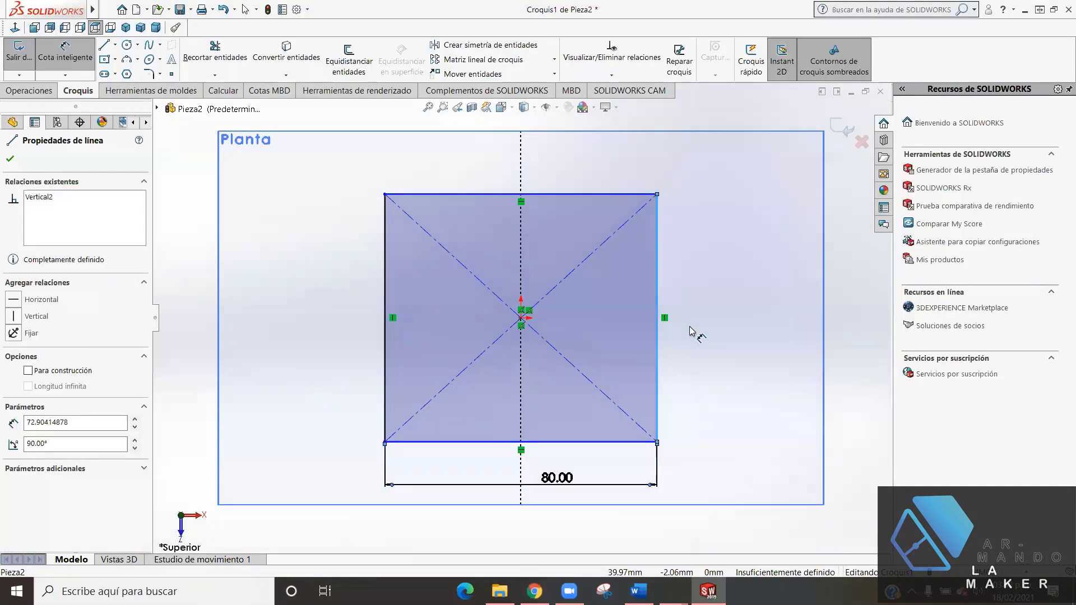
{"action": "left_click", "coordinate": [700, 332]}
{"action": "left_click", "coordinate": [704, 335]}
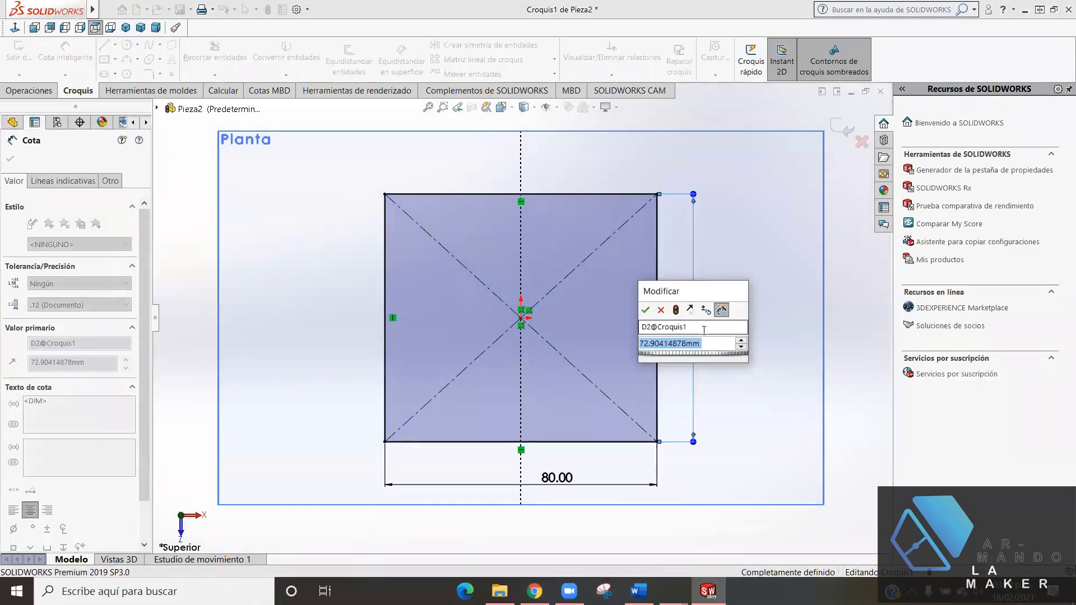
{"action": "type", "text": "50"}
{"action": "key", "text": "Return"}
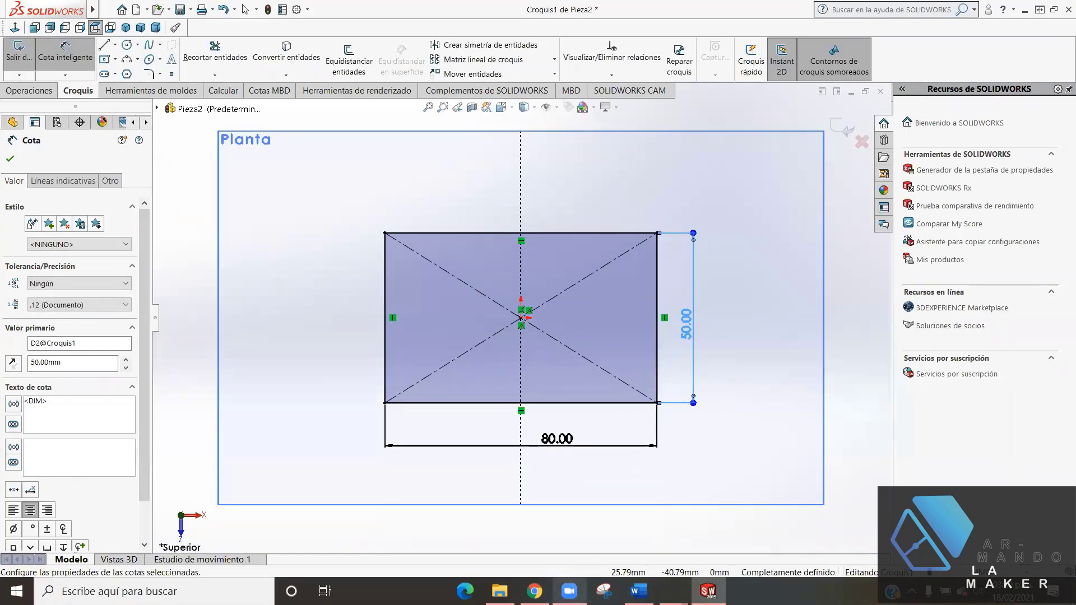
- Review the exercise 945 drawing on slide 31, then return to the sketch
{"action": "left_click", "coordinate": [534, 591]}
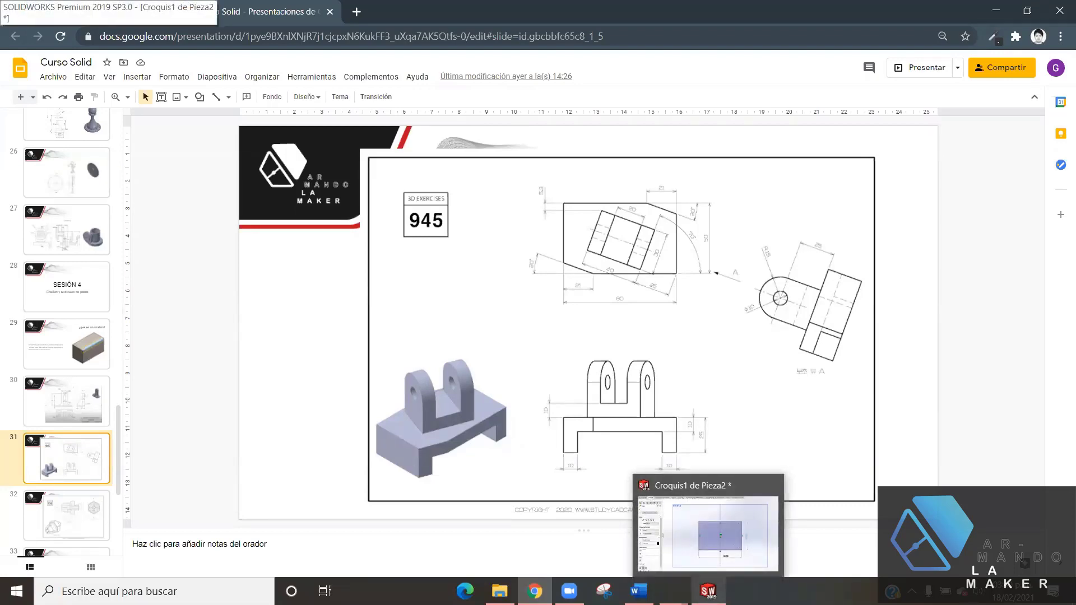
{"action": "left_click", "coordinate": [707, 590]}
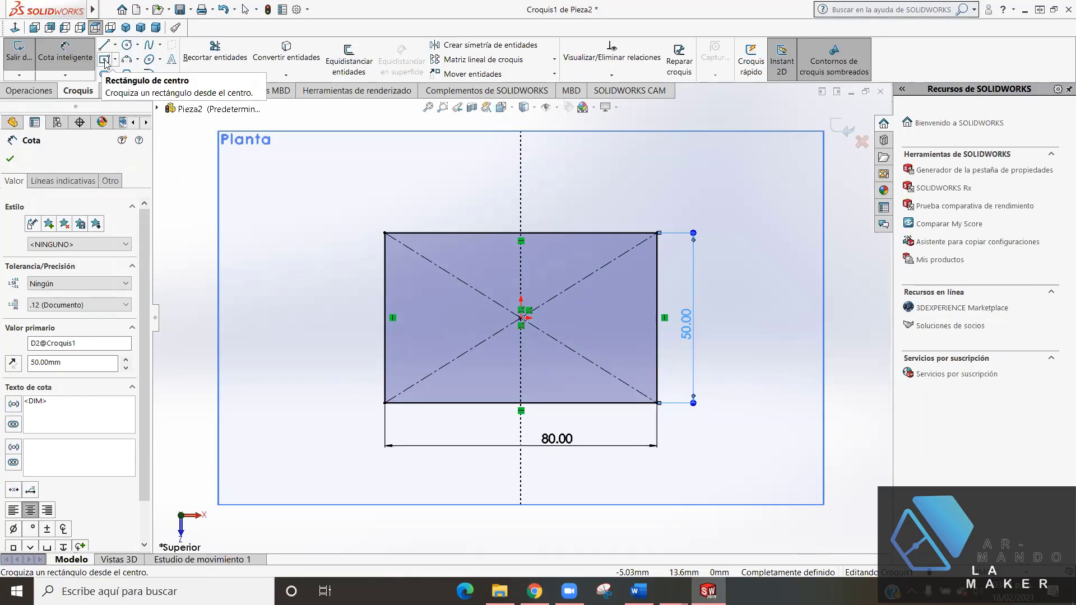
- Draw corner rectangles as full-height strips at the left and right ends of the 80 × 50 rectangle
{"action": "left_click", "coordinate": [105, 60]}
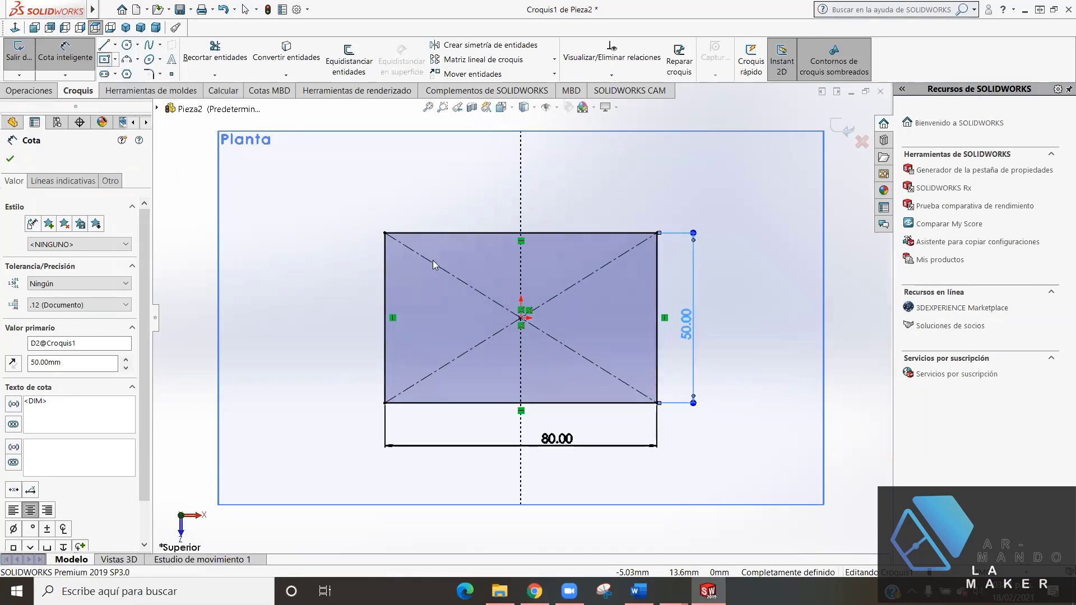
{"action": "left_click", "coordinate": [384, 232]}
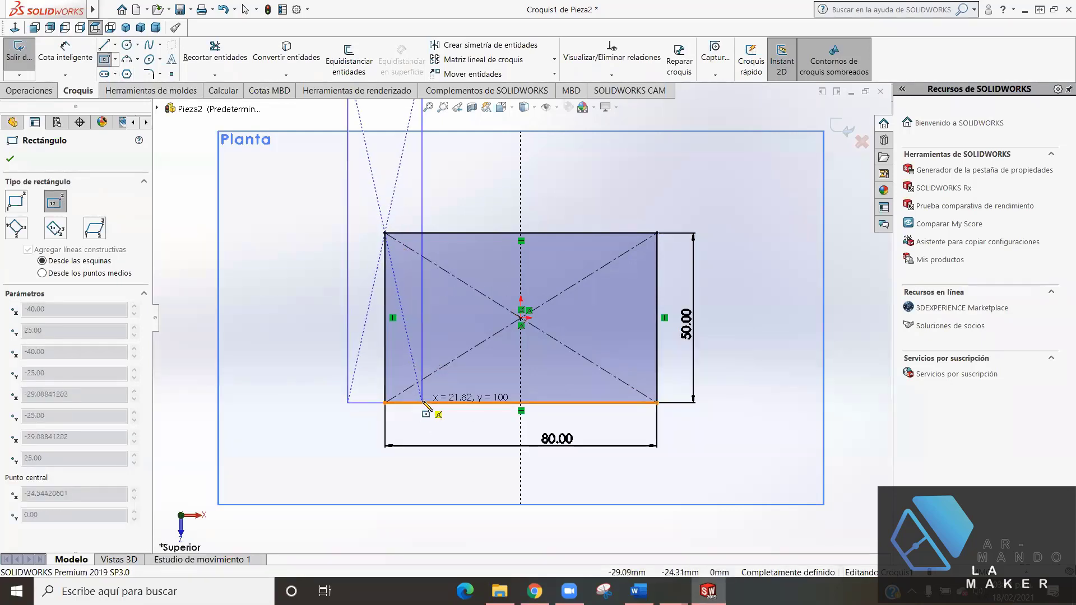
{"action": "key", "text": "Escape"}
{"action": "key", "text": "Escape"}
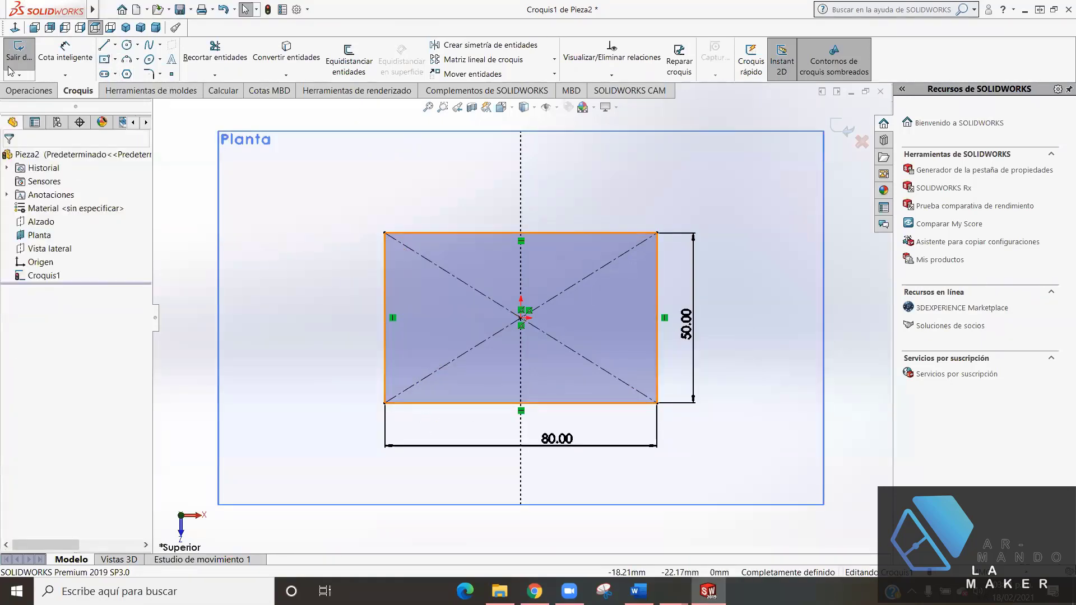
{"action": "left_click", "coordinate": [115, 60]}
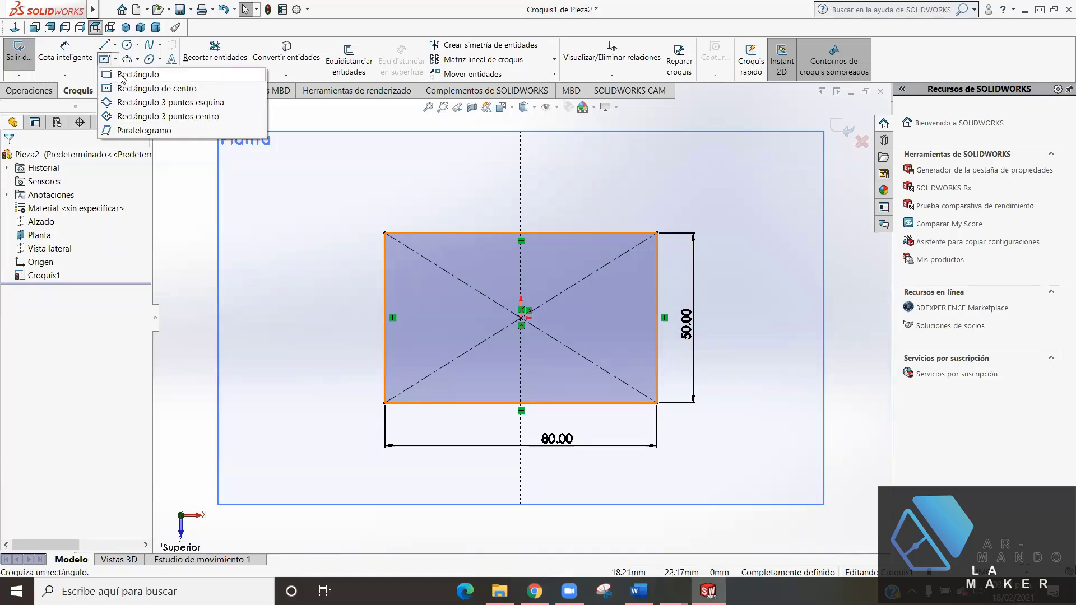
{"action": "left_click", "coordinate": [120, 75]}
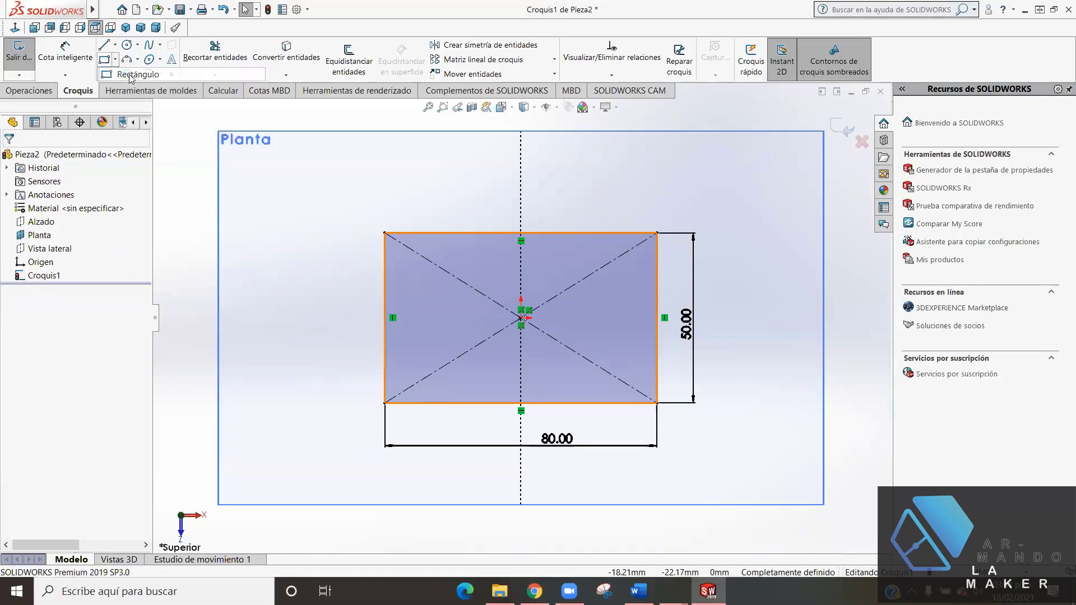
{"action": "left_click", "coordinate": [385, 234]}
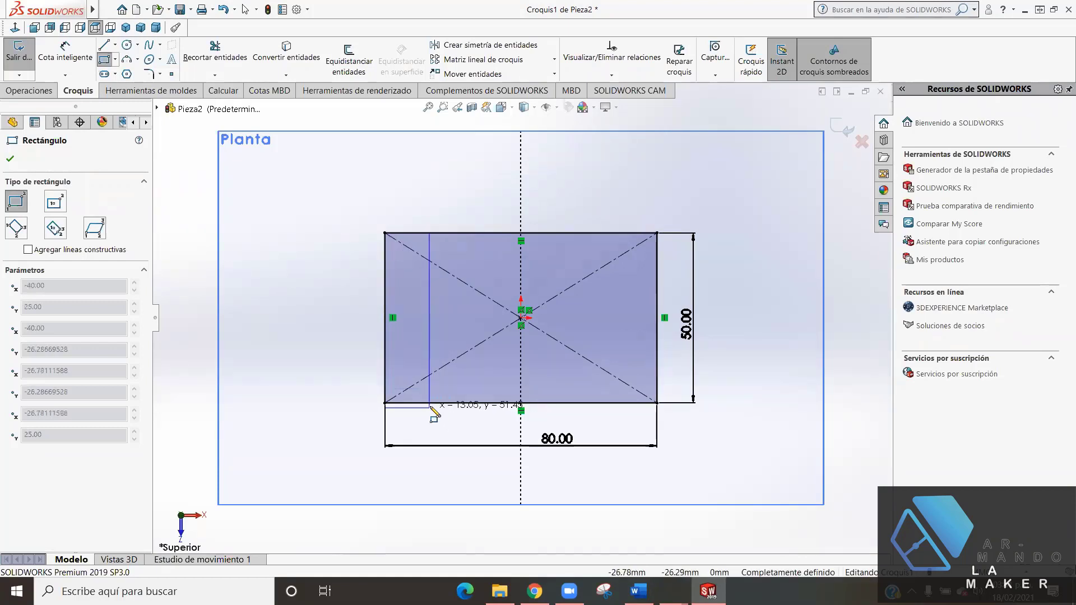
{"action": "left_click", "coordinate": [428, 401]}
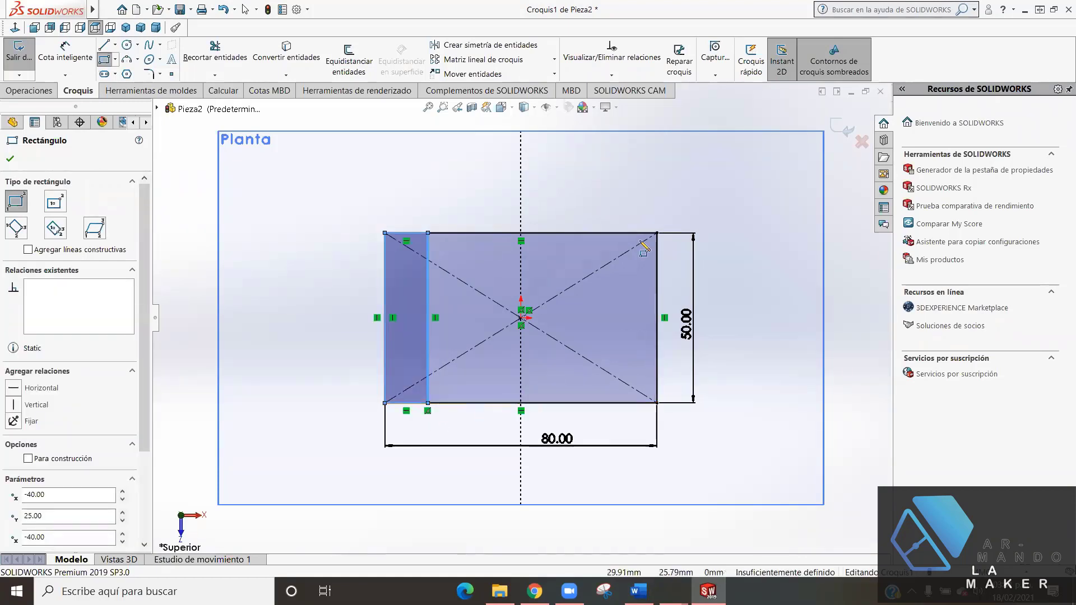
{"action": "left_click", "coordinate": [656, 234]}
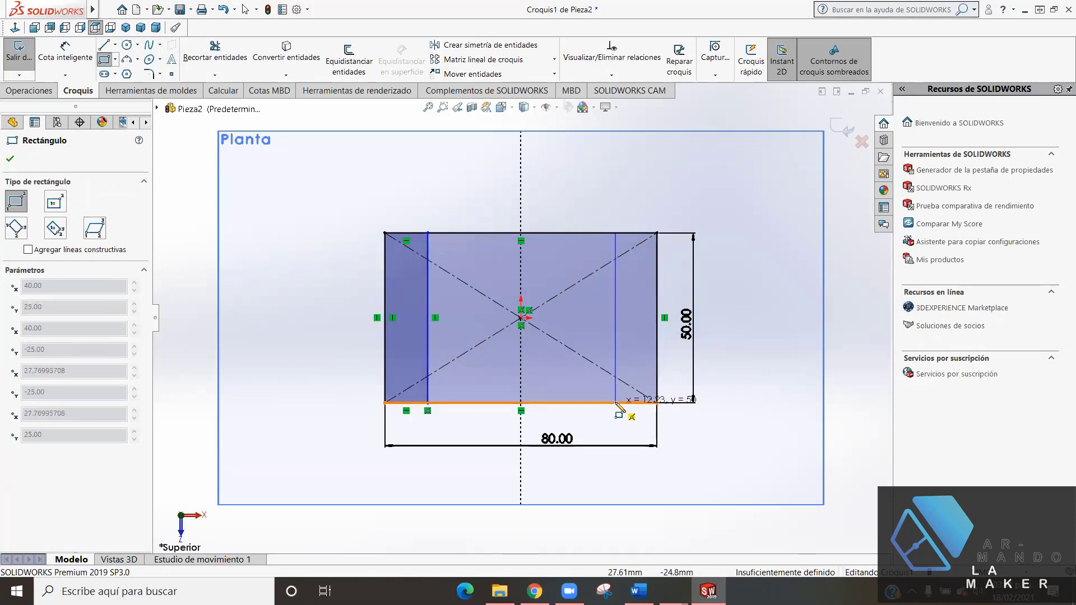
{"action": "left_click", "coordinate": [614, 401]}
{"action": "key", "text": "Escape"}
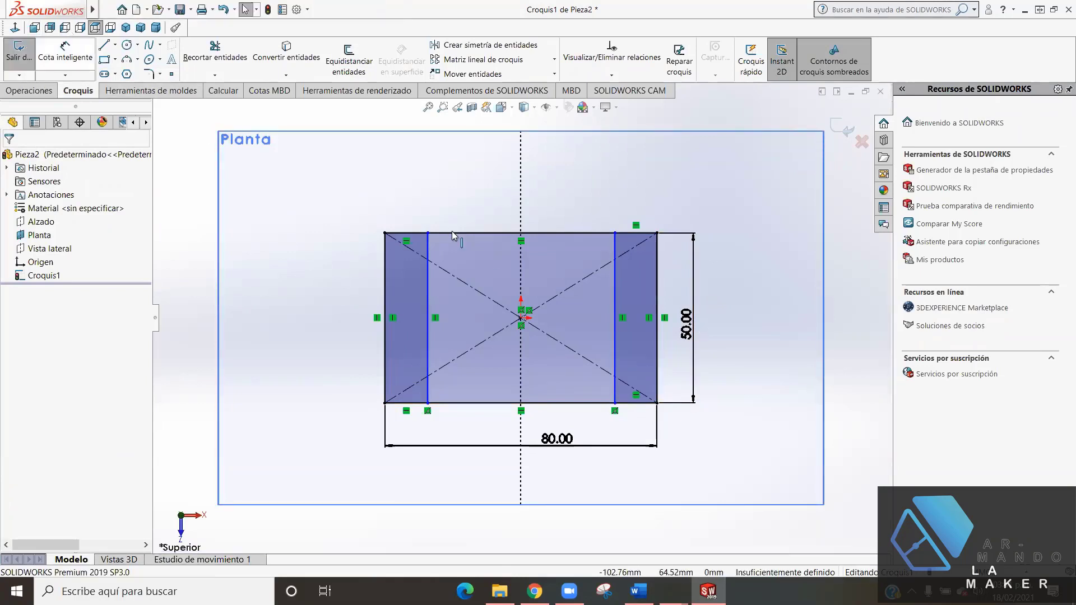
- Dimension the left end strip to 10 mm wide
{"action": "left_click", "coordinate": [427, 403]}
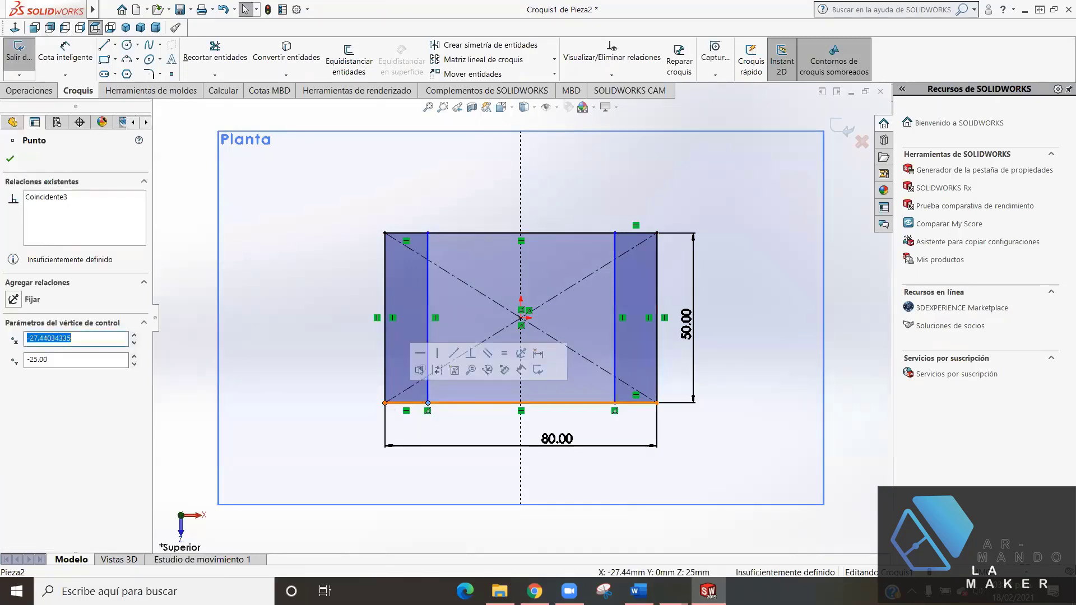
{"action": "key", "text": "Escape"}
{"action": "left_click", "coordinate": [65, 57]}
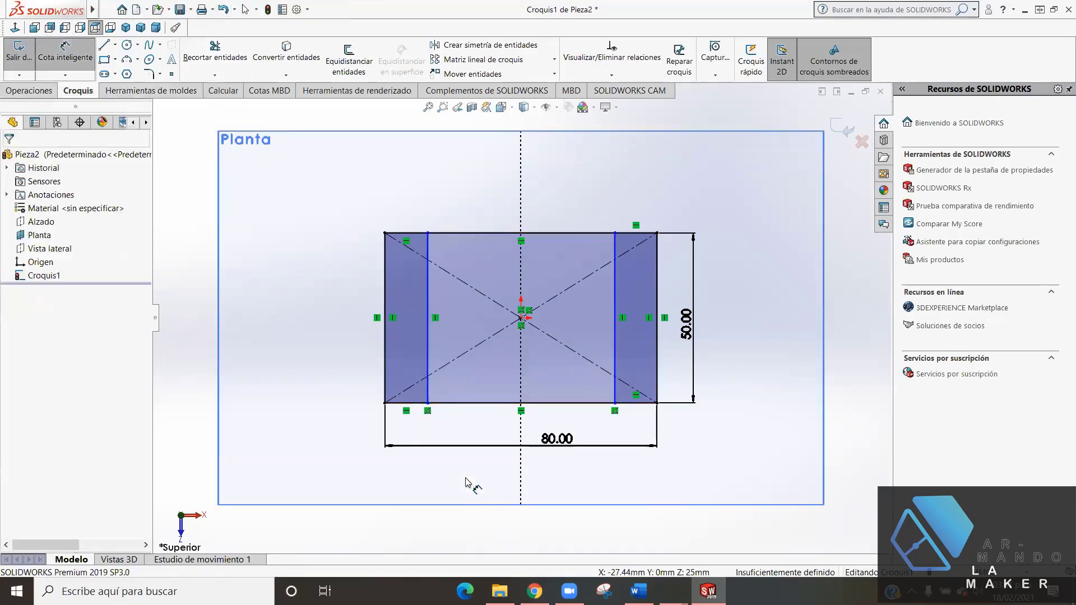
{"action": "left_click", "coordinate": [381, 409]}
{"action": "left_click", "coordinate": [428, 404]}
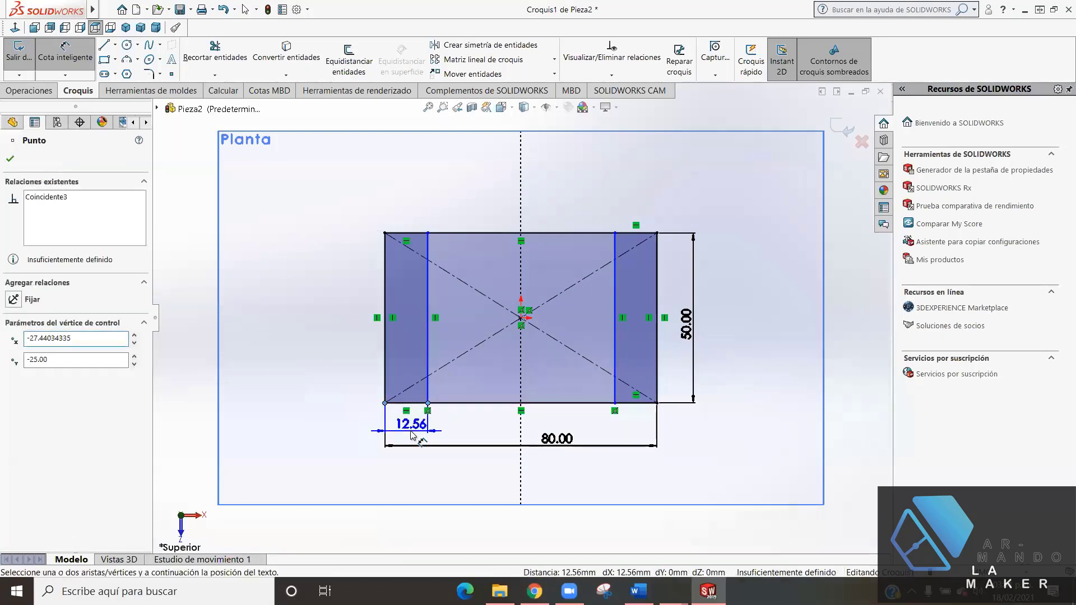
{"action": "left_click", "coordinate": [412, 433]}
{"action": "left_click", "coordinate": [417, 433]}
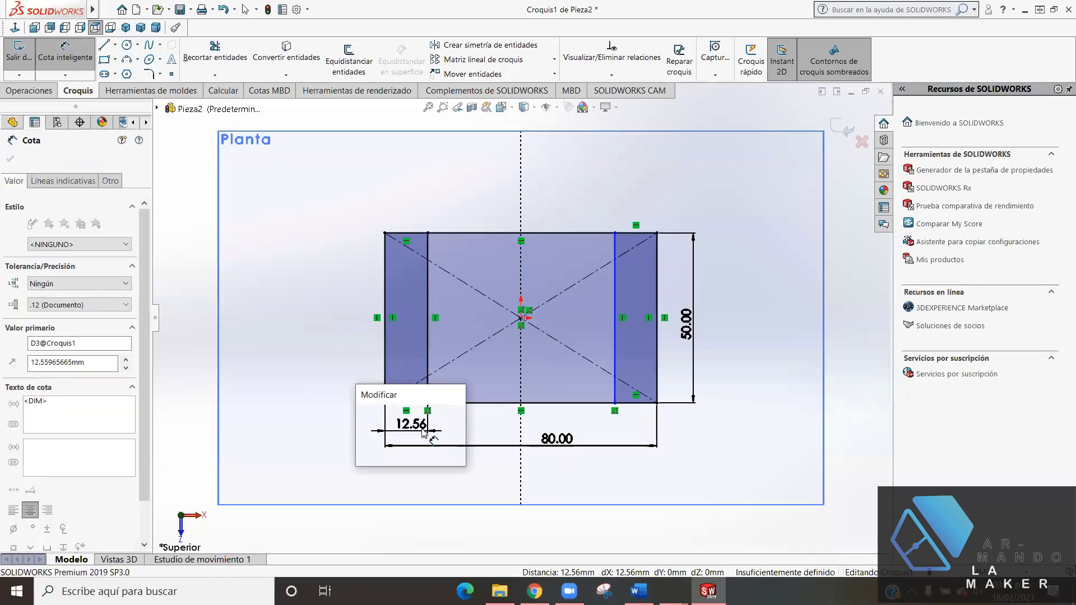
{"action": "type", "text": "10"}
{"action": "key", "text": "Return"}
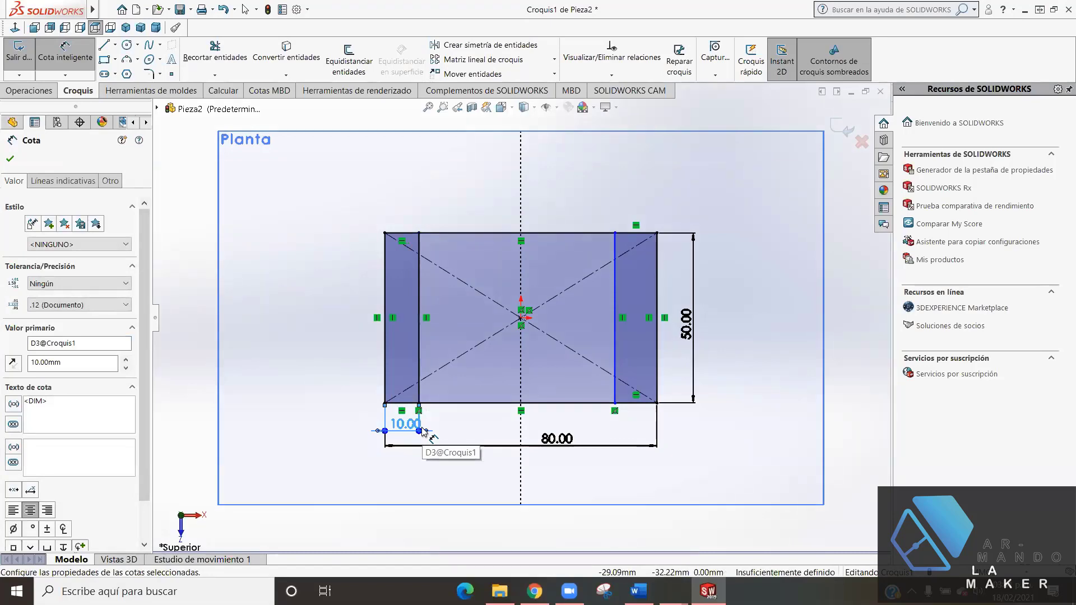
- Dimension the right end strip to 10 mm wide and exit the sketch
{"action": "left_click", "coordinate": [534, 591]}
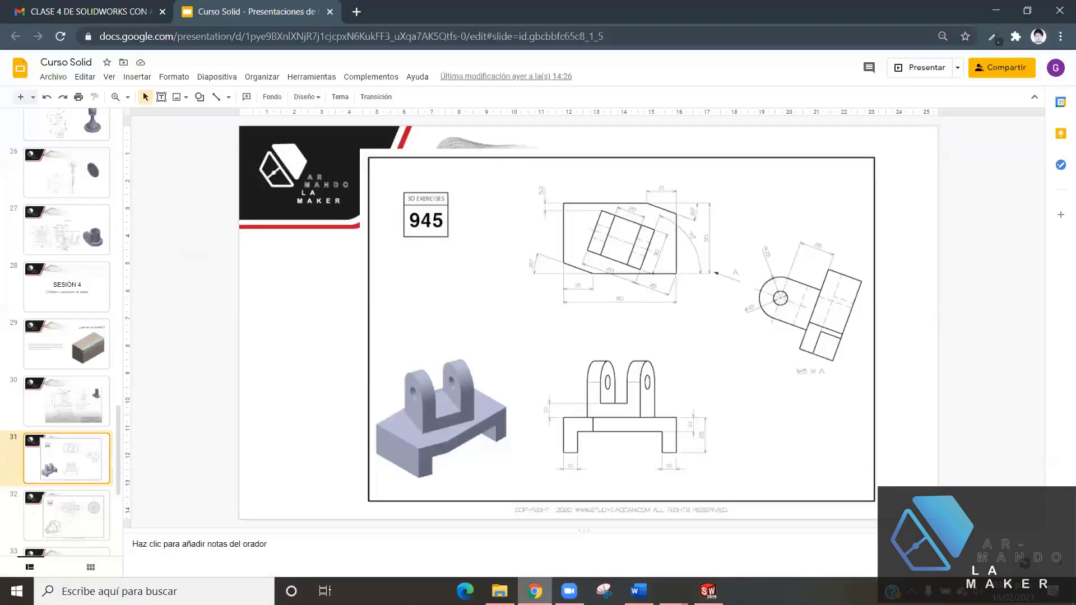
{"action": "key", "text": "alt+Tab"}
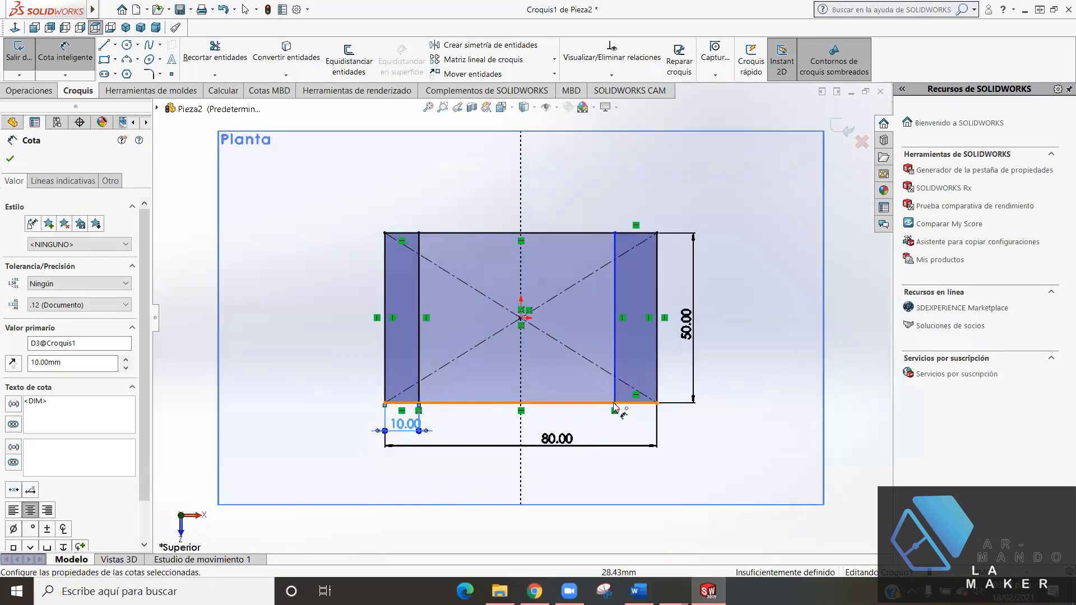
{"action": "left_click", "coordinate": [656, 402]}
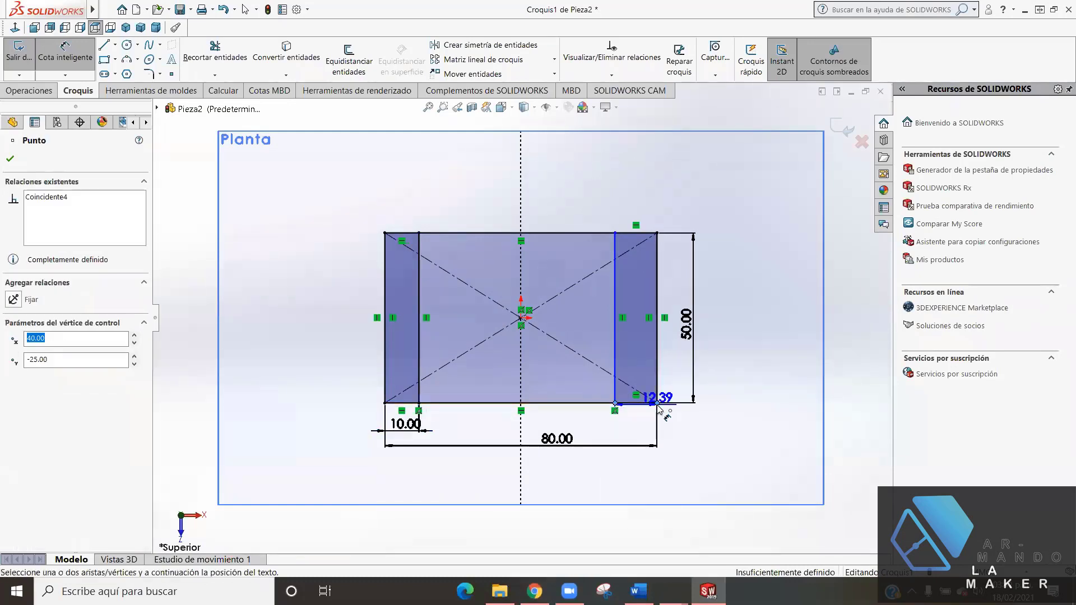
{"action": "left_click", "coordinate": [644, 429]}
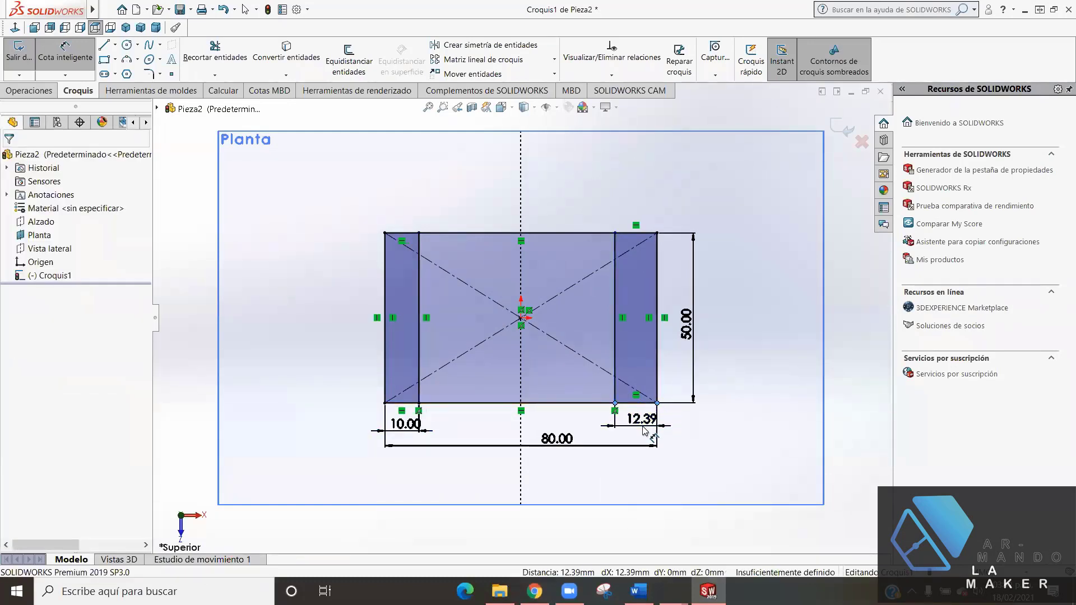
{"action": "type", "text": "10"}
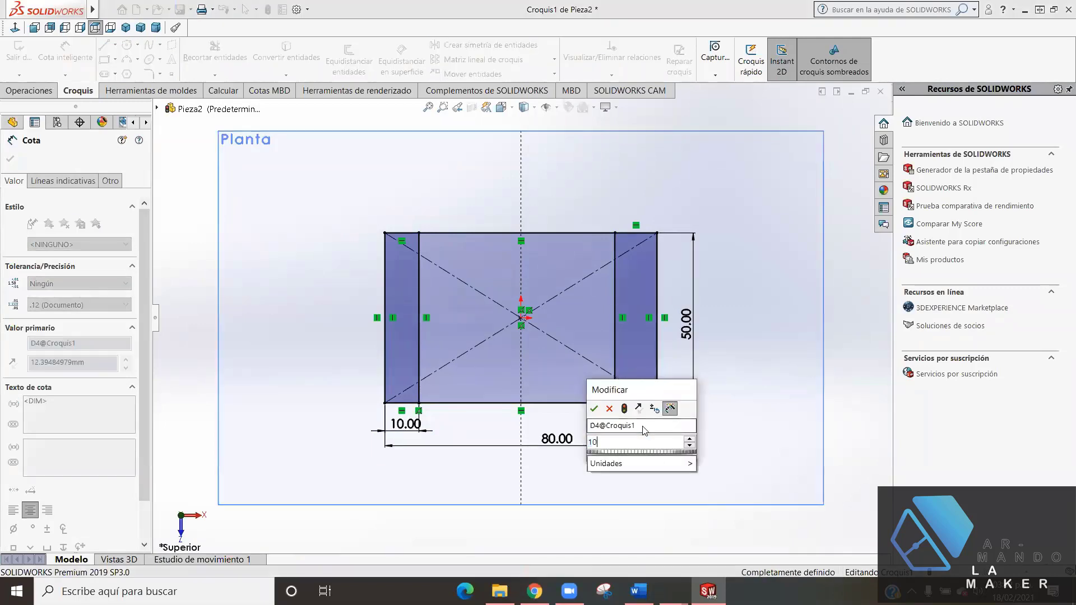
{"action": "key", "text": "Return"}
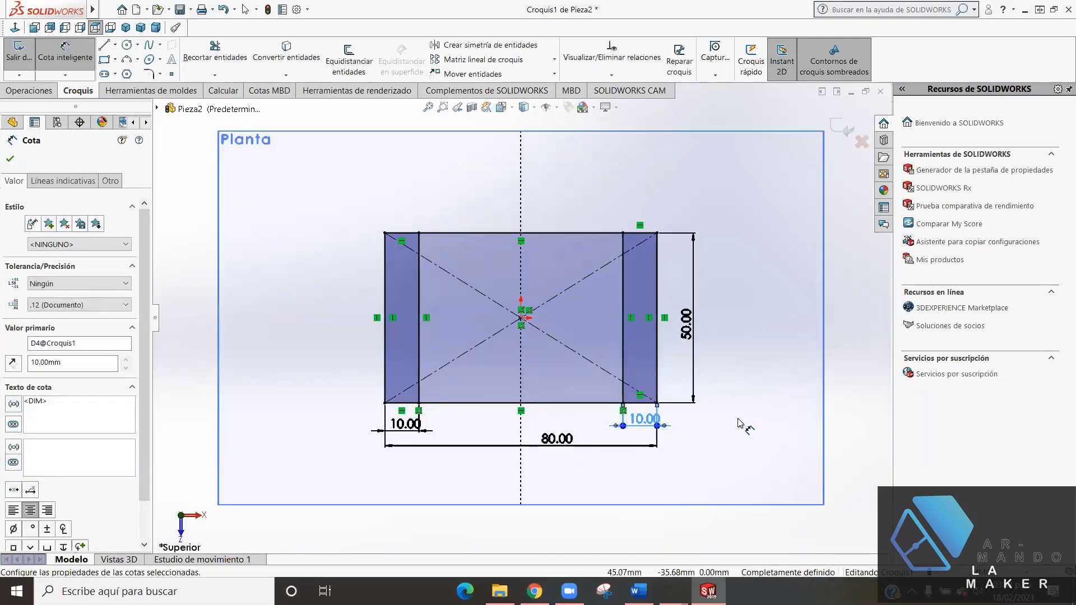
{"action": "left_click", "coordinate": [11, 159]}
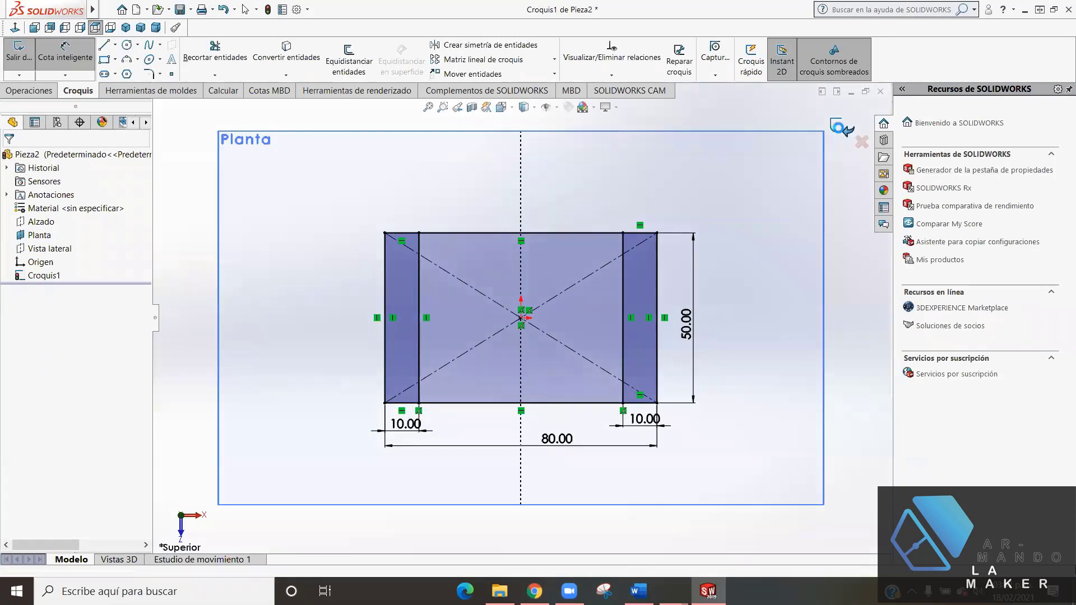
{"action": "left_click", "coordinate": [840, 130]}
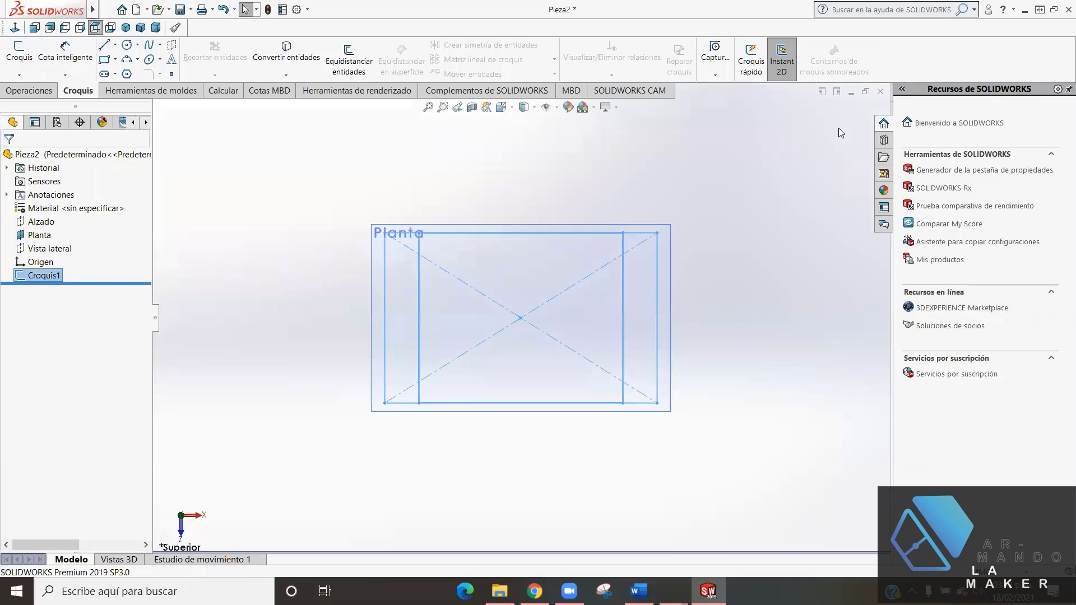
- Switch to isometric view and hide the Planta plane
{"action": "key", "text": "ctrl+7"}
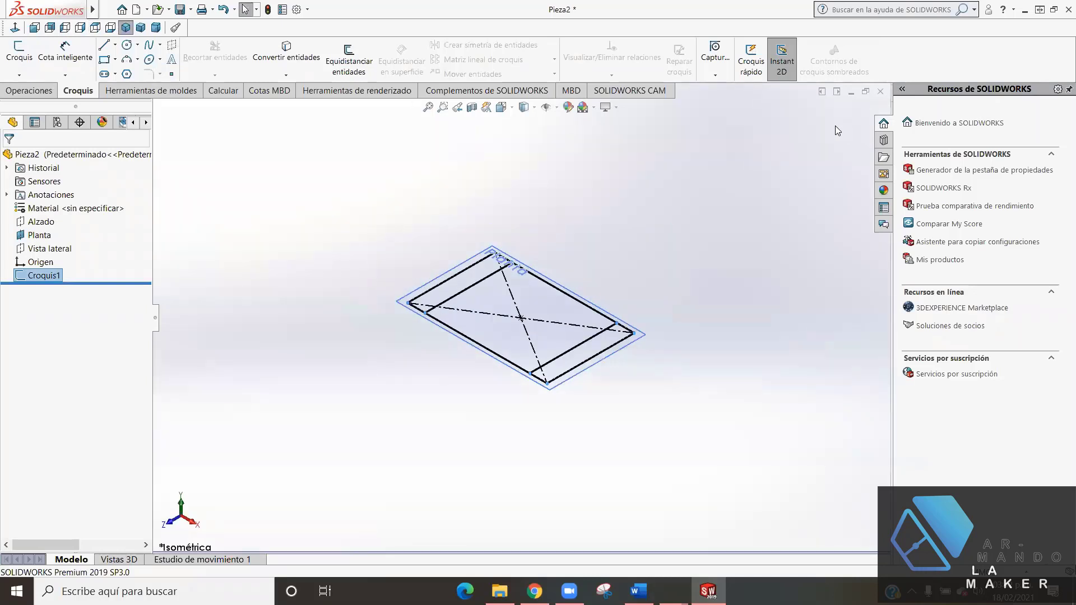
{"action": "right_click", "coordinate": [46, 240]}
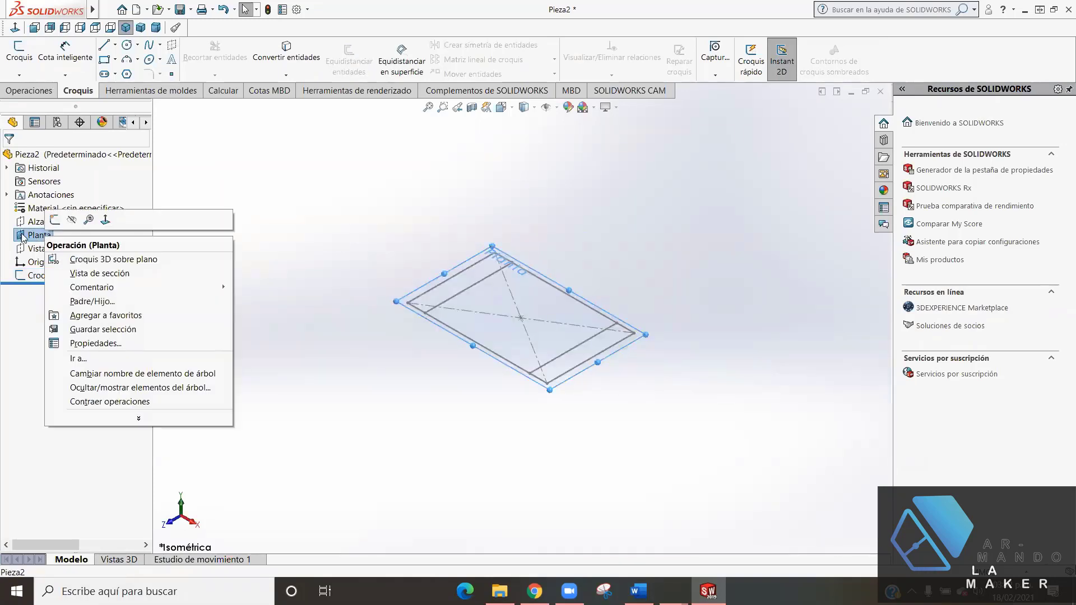
{"action": "left_click", "coordinate": [3, 317]}
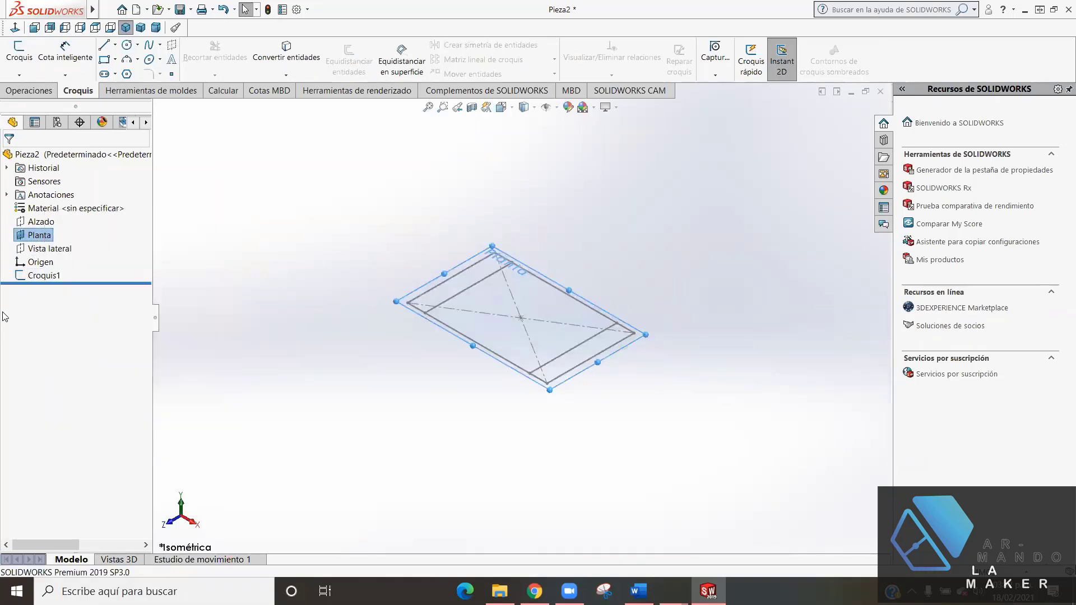
{"action": "right_click", "coordinate": [25, 235]}
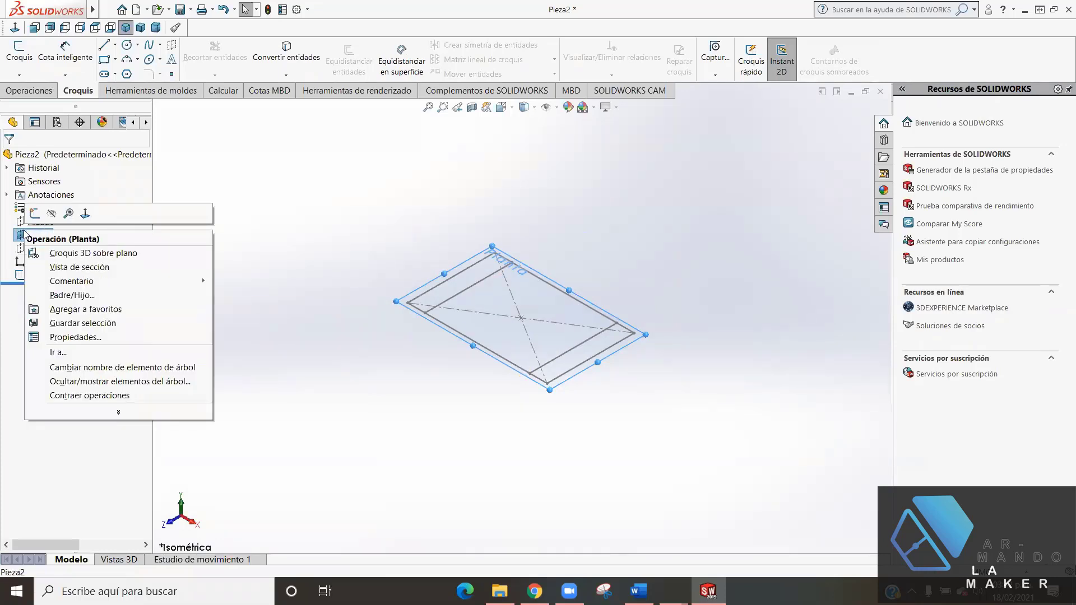
{"action": "left_click", "coordinate": [48, 217]}
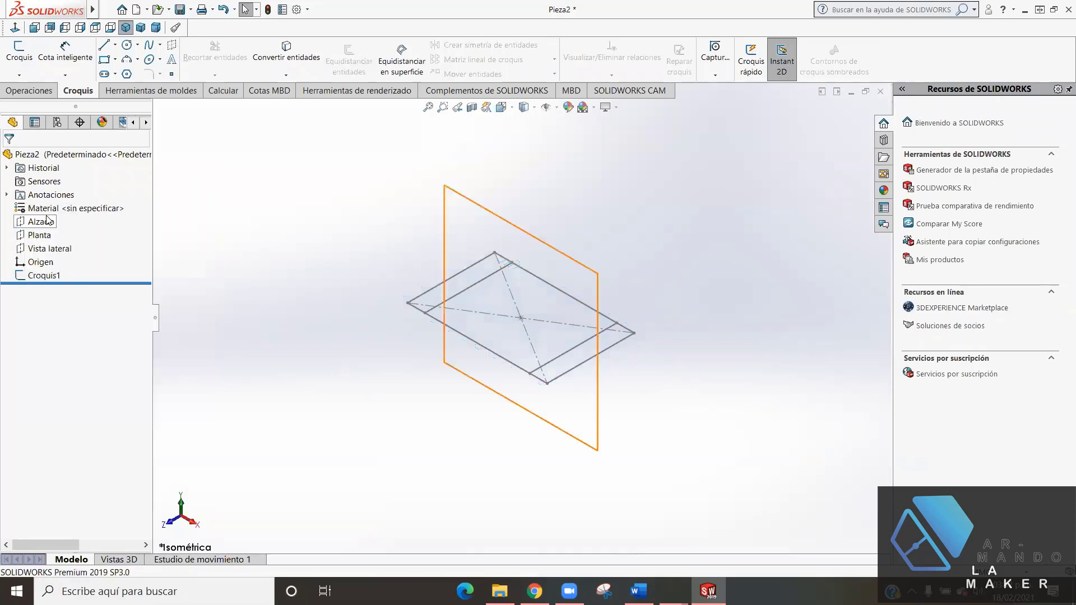
- Start an Extruir saliente/base boss extrusion from the Operaciones tools
{"action": "scroll", "coordinate": [544, 297], "scroll_direction": "down", "scroll_amount": 3}
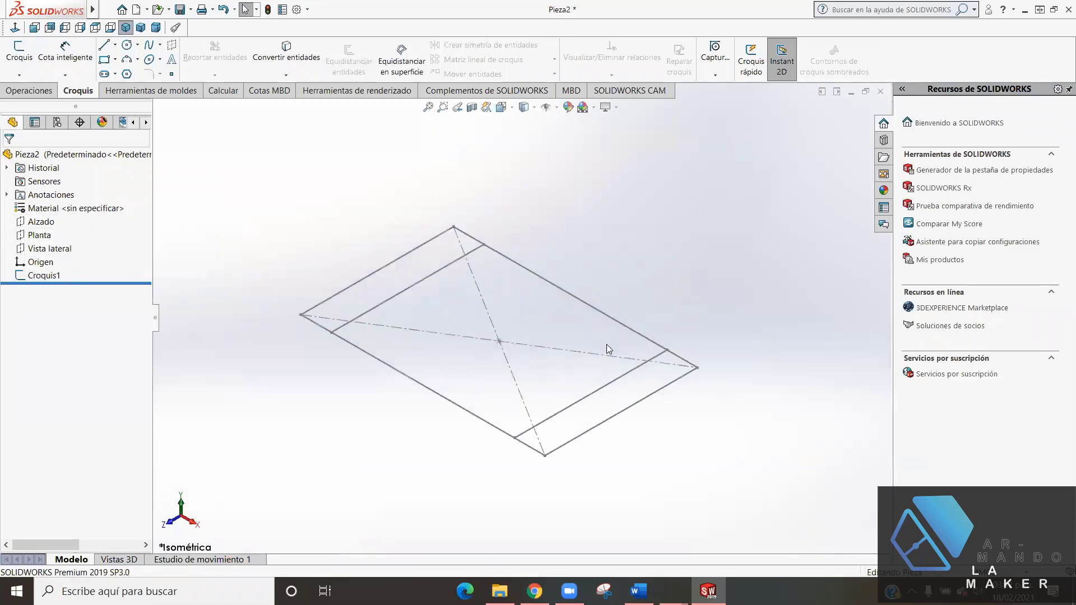
{"action": "left_click", "coordinate": [30, 90]}
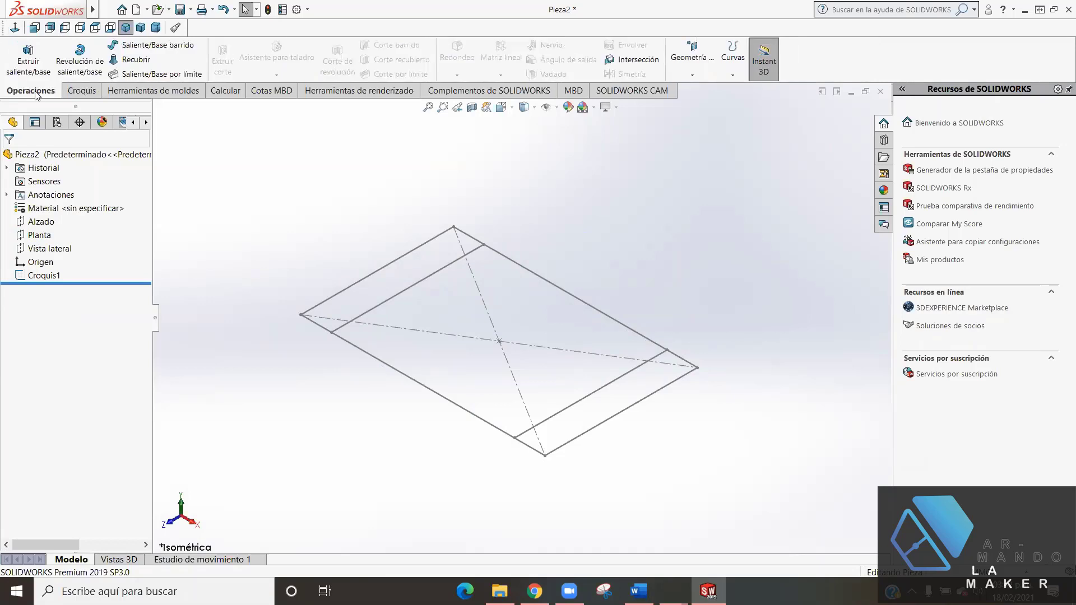
{"action": "left_click", "coordinate": [41, 59]}
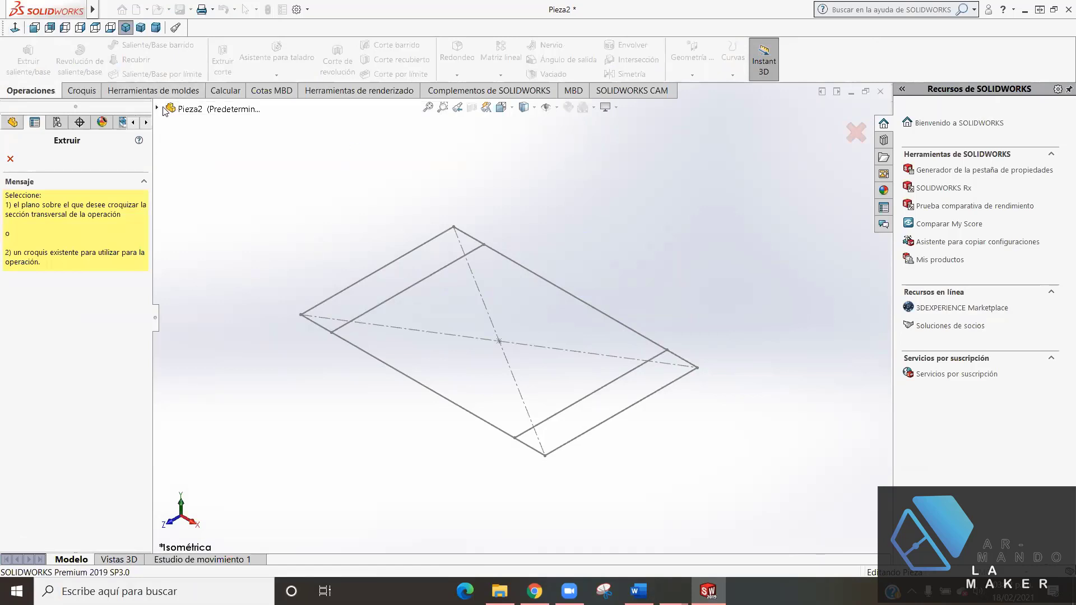
- Extrude Croquis1's left and right end strips 25 mm in the reversed direction
{"action": "left_click", "coordinate": [159, 108]}
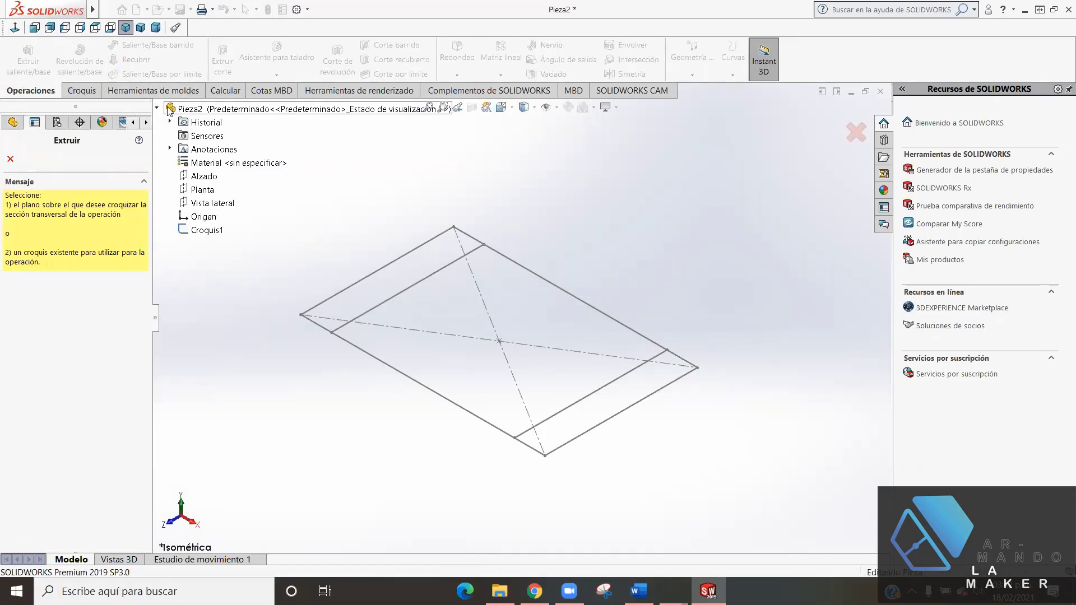
{"action": "left_click", "coordinate": [197, 231]}
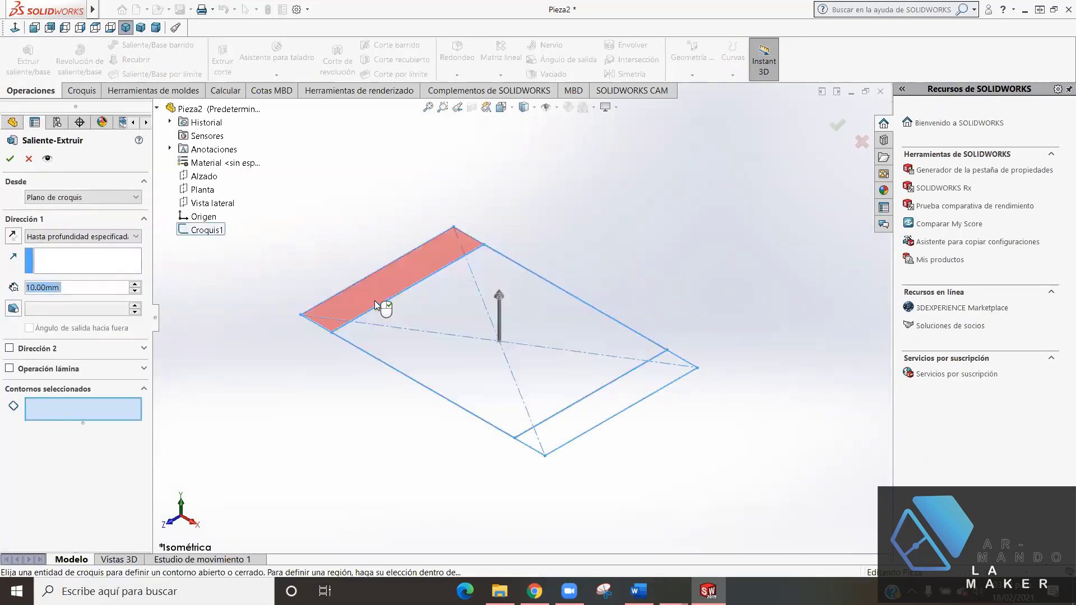
{"action": "left_click", "coordinate": [377, 306]}
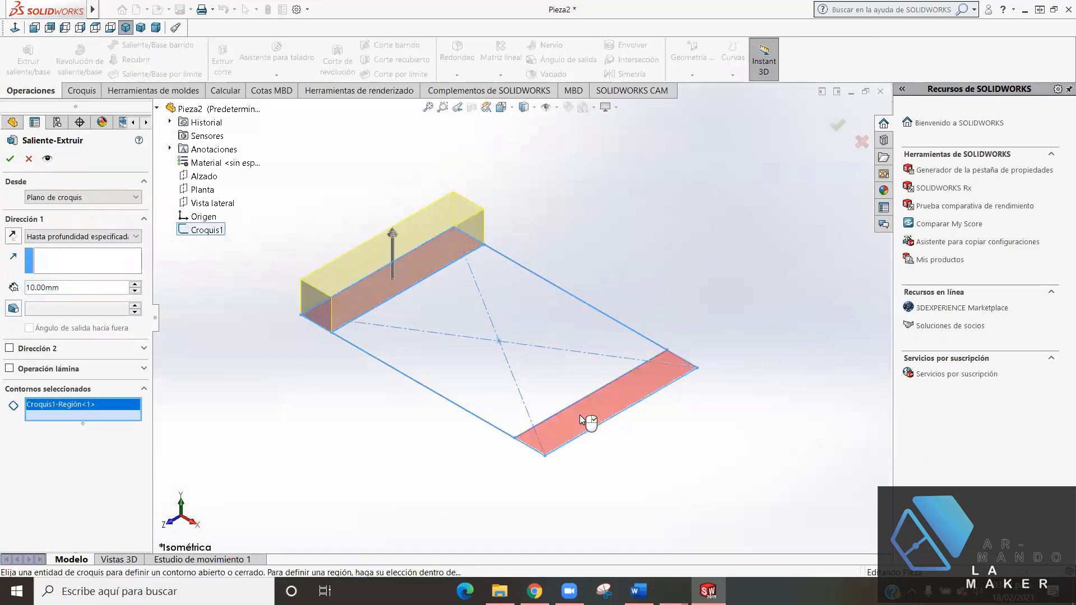
{"action": "left_click", "coordinate": [581, 419]}
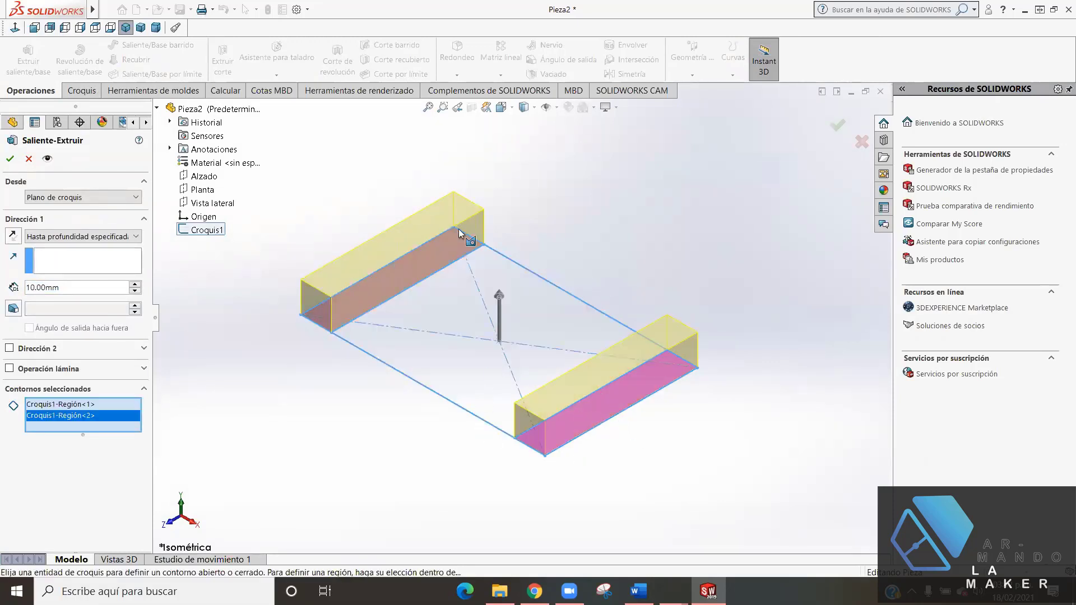
{"action": "left_click", "coordinate": [12, 235]}
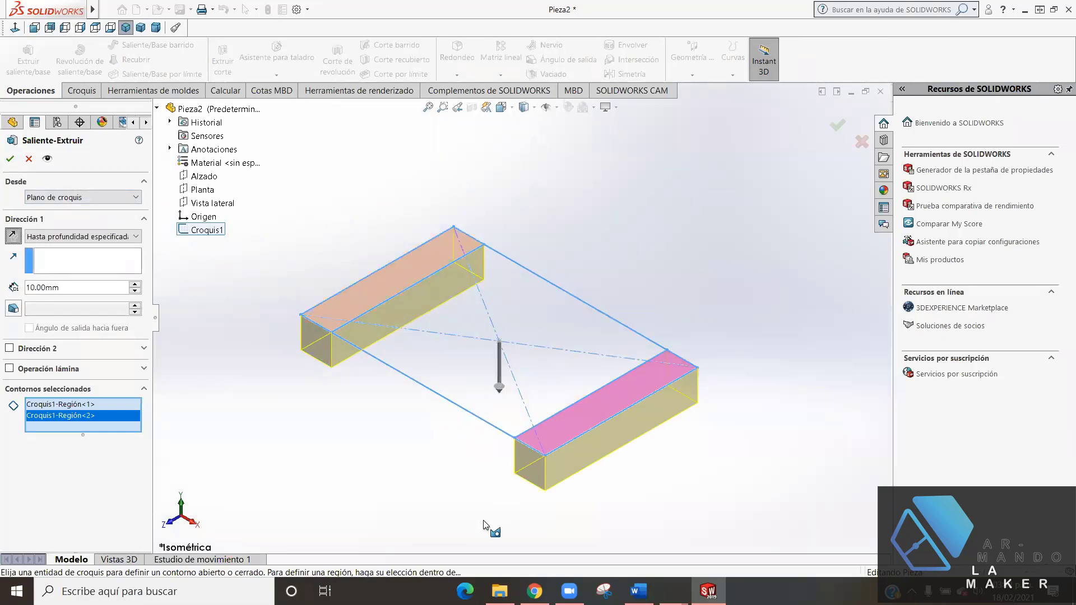
{"action": "left_click", "coordinate": [533, 591]}
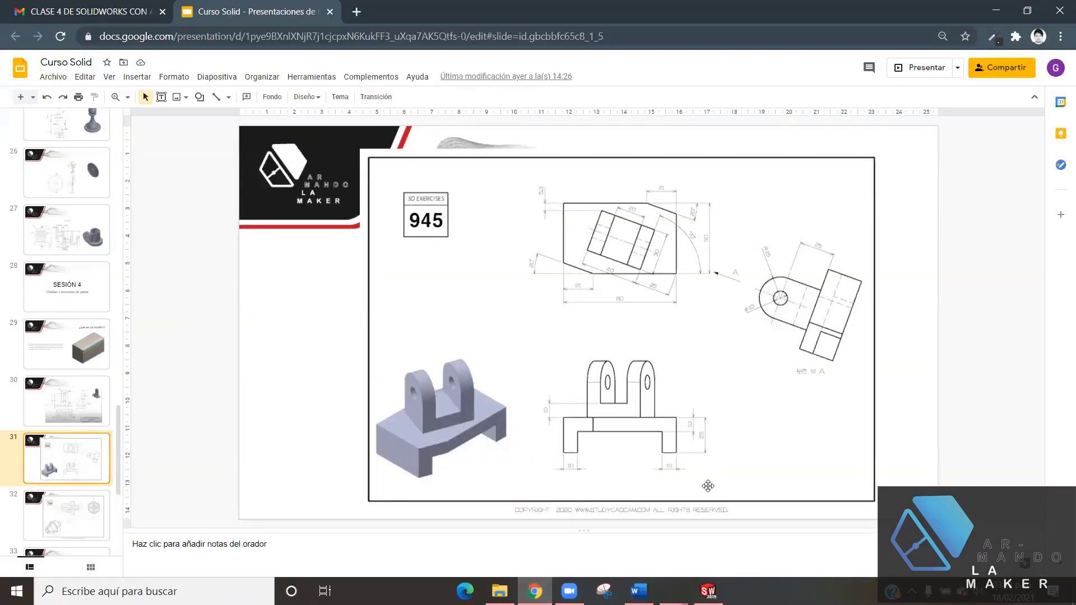
{"action": "left_click", "coordinate": [707, 591]}
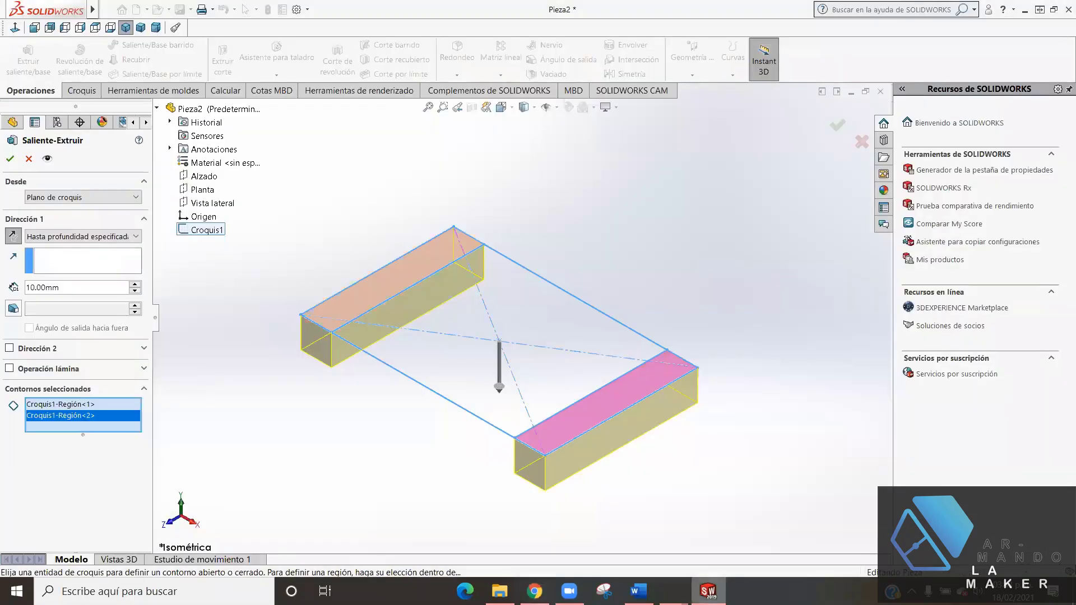
{"action": "double_click", "coordinate": [69, 288]}
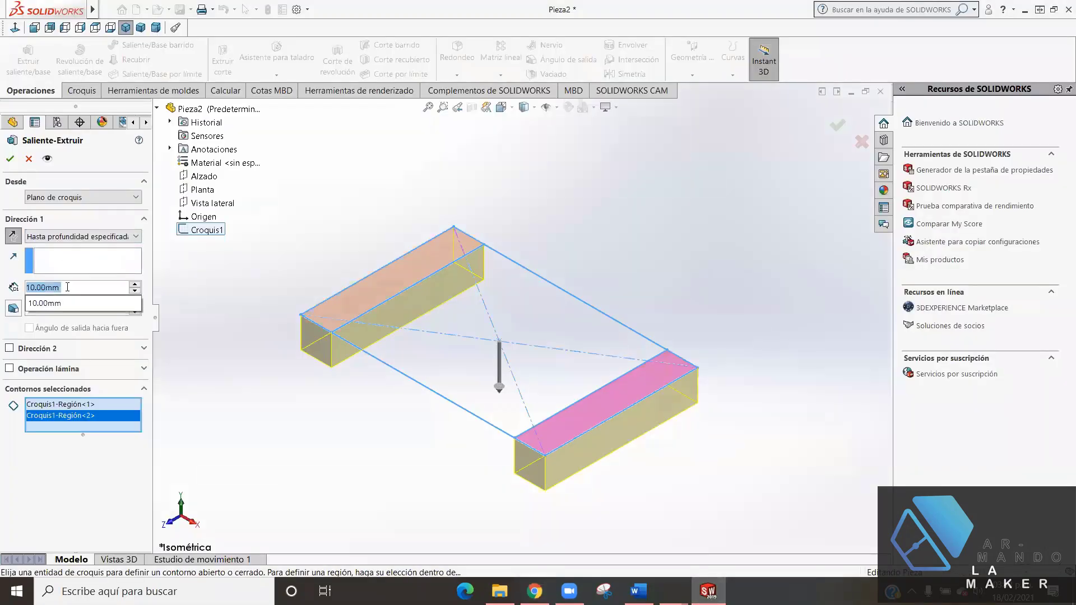
{"action": "type", "text": "25"}
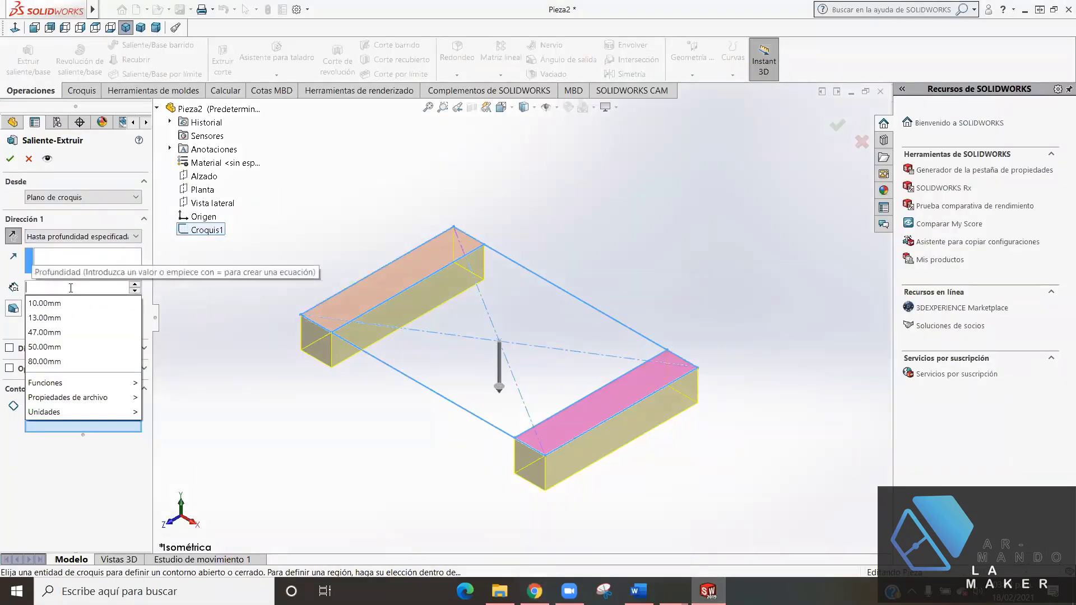
{"action": "key", "text": "Return"}
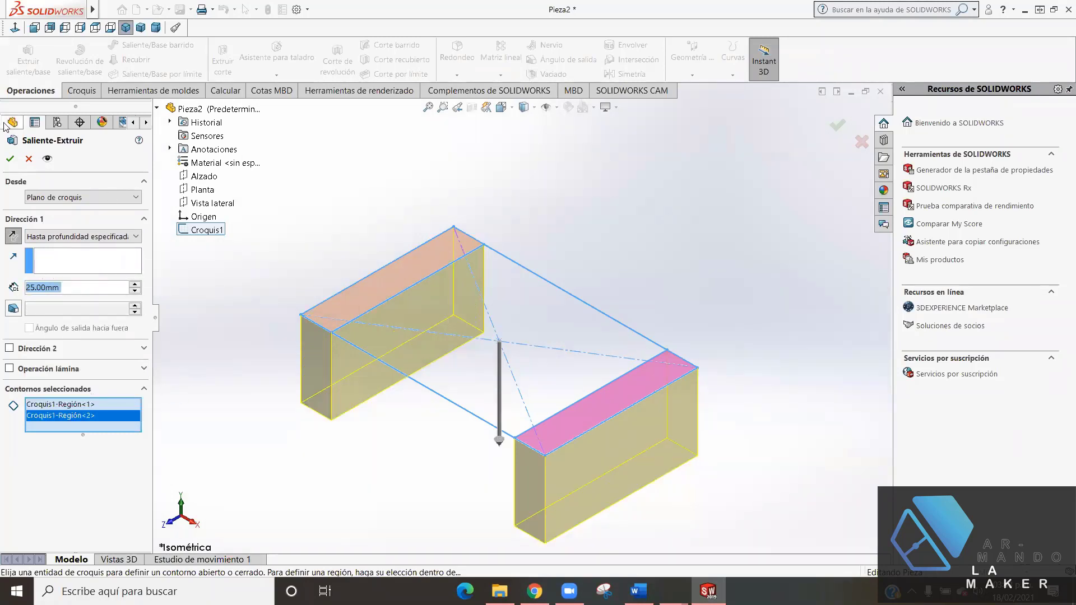
{"action": "key", "text": "Return"}
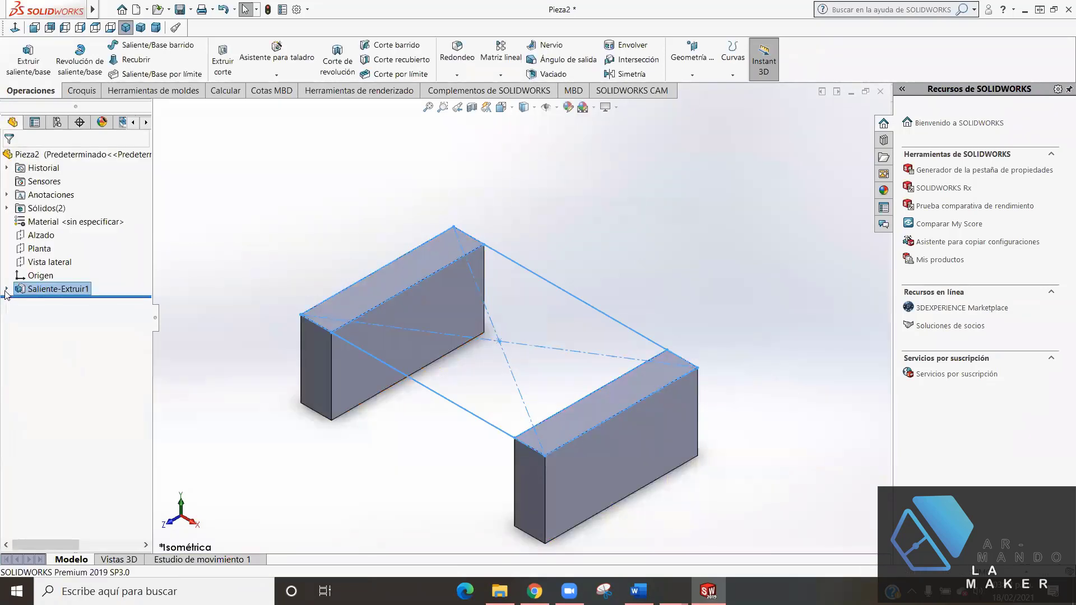
- Extrude Croquis1's central region 10 mm downward, merging both legs into one solid
{"action": "left_click", "coordinate": [6, 290]}
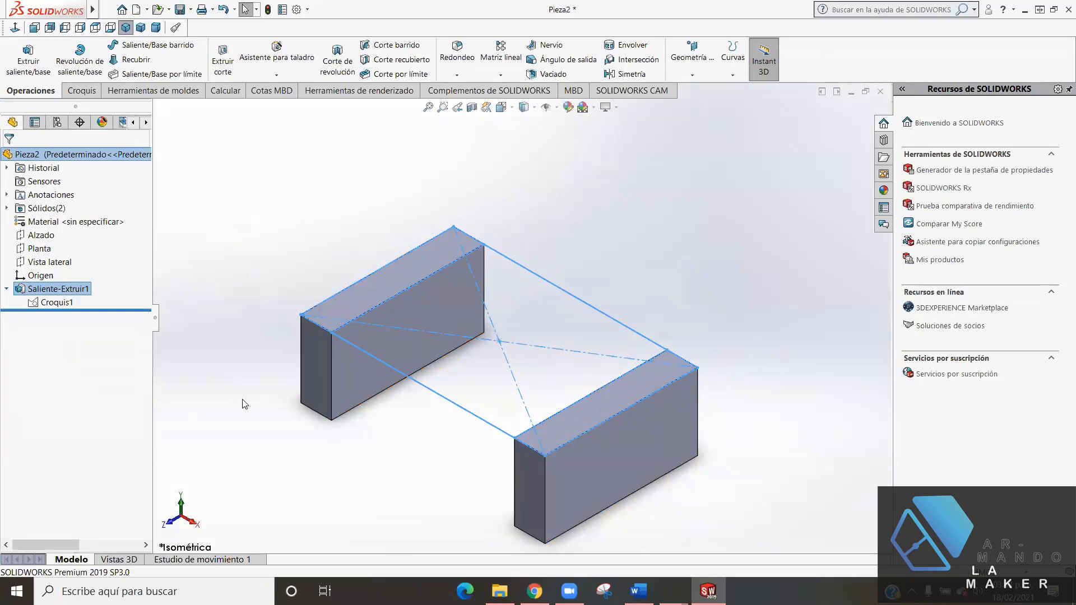
{"action": "left_click", "coordinate": [52, 304]}
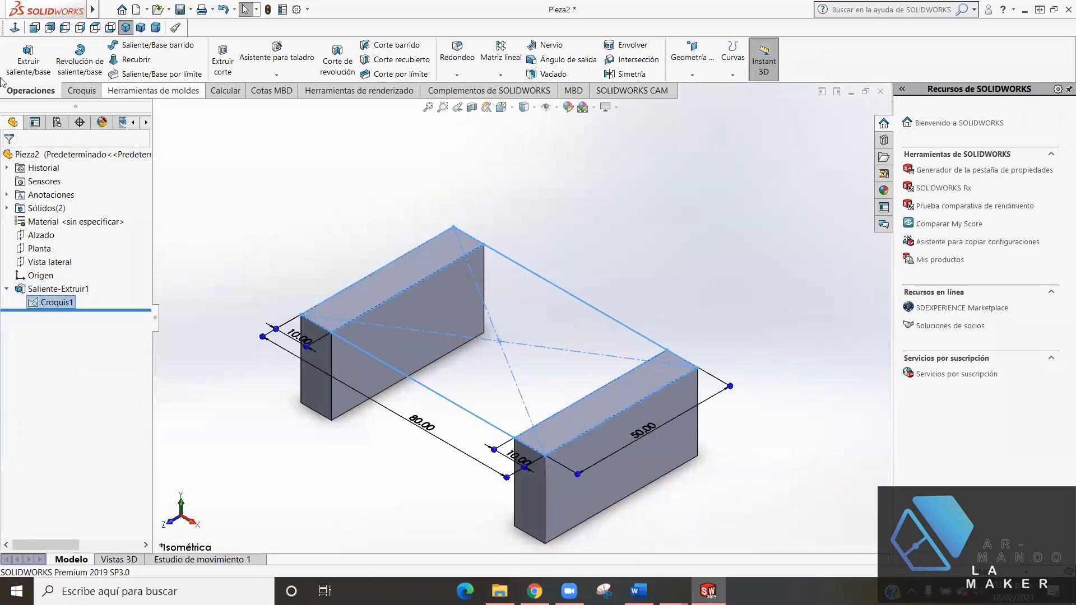
{"action": "left_click", "coordinate": [29, 56]}
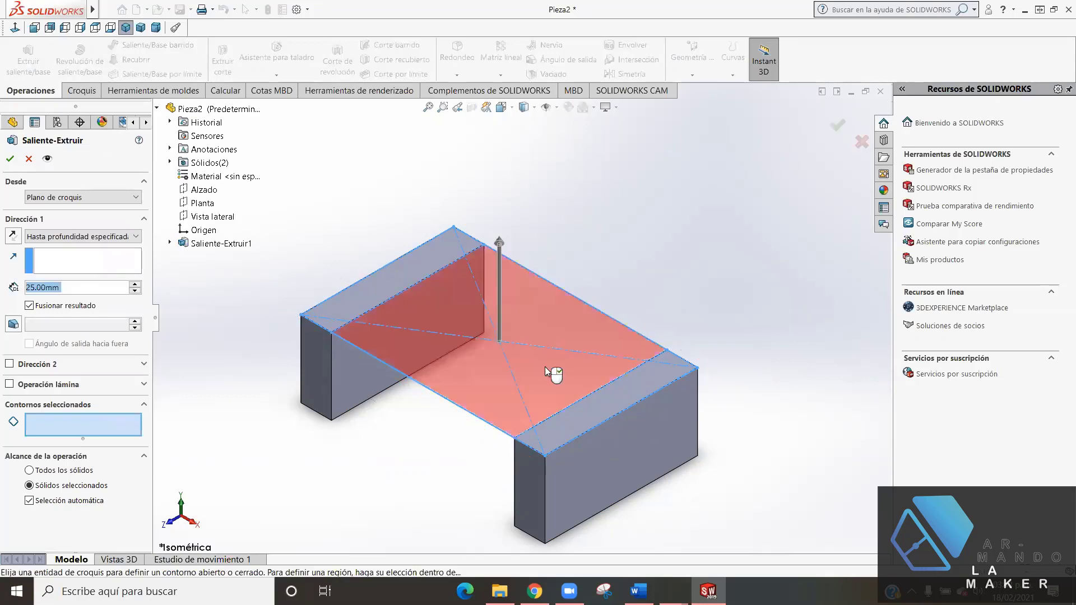
{"action": "left_click", "coordinate": [543, 386]}
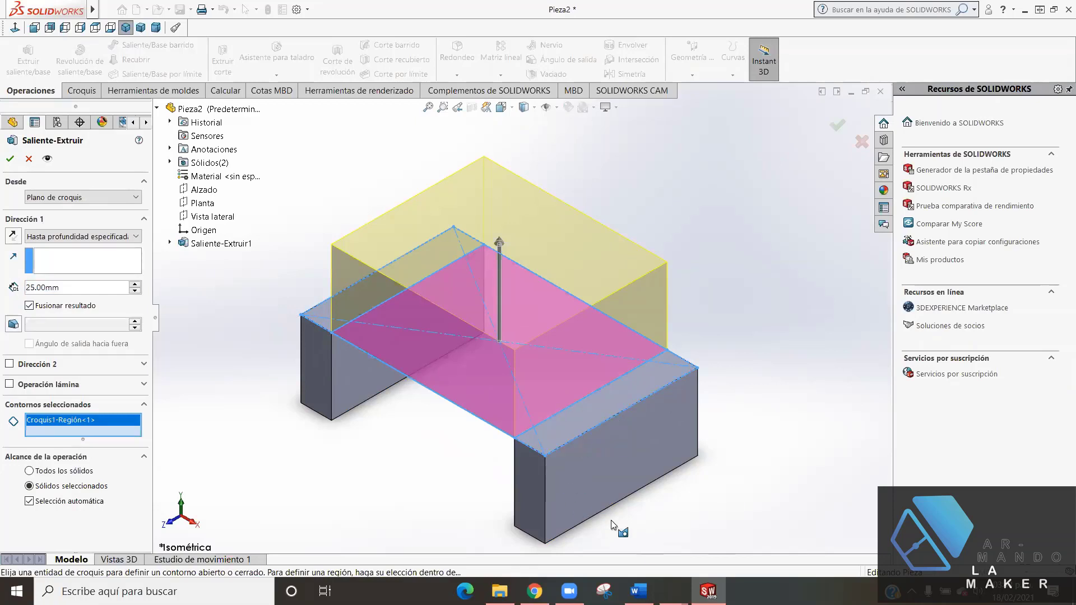
{"action": "left_click", "coordinate": [12, 236]}
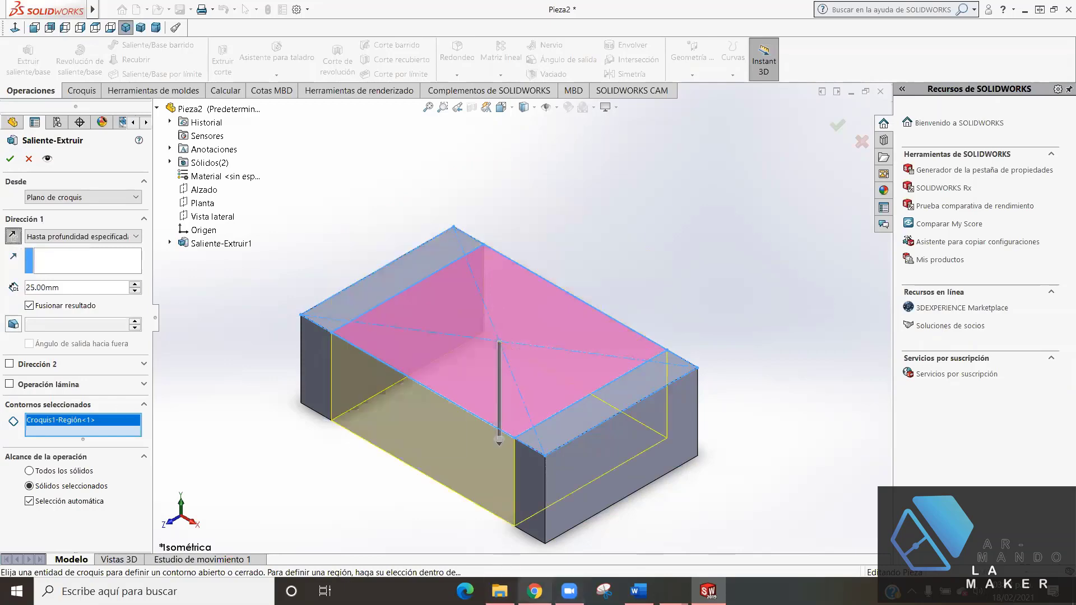
{"action": "left_click", "coordinate": [534, 592]}
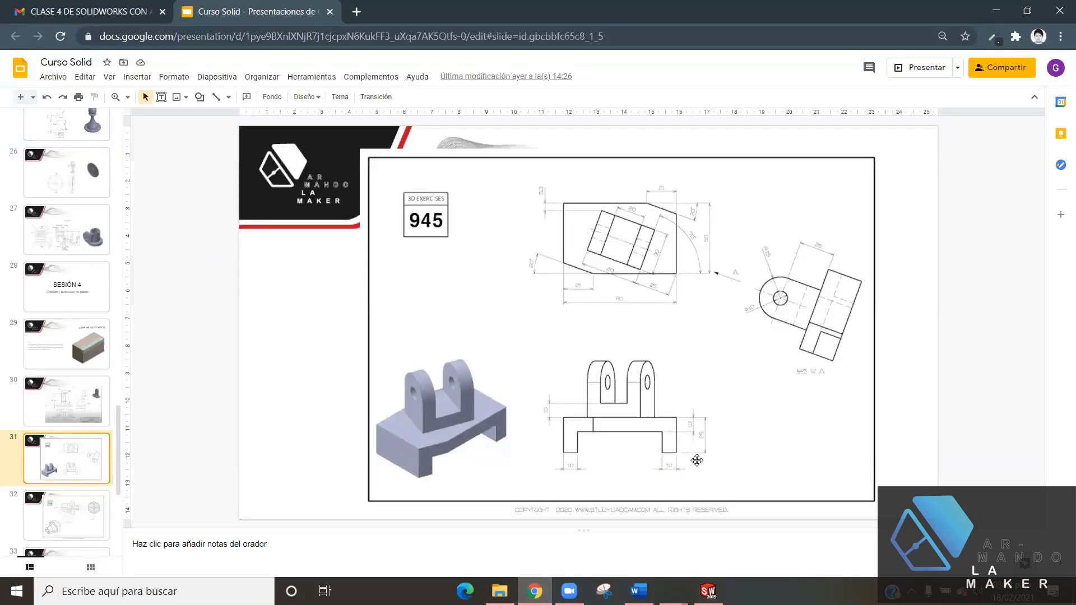
{"action": "left_click", "coordinate": [707, 591]}
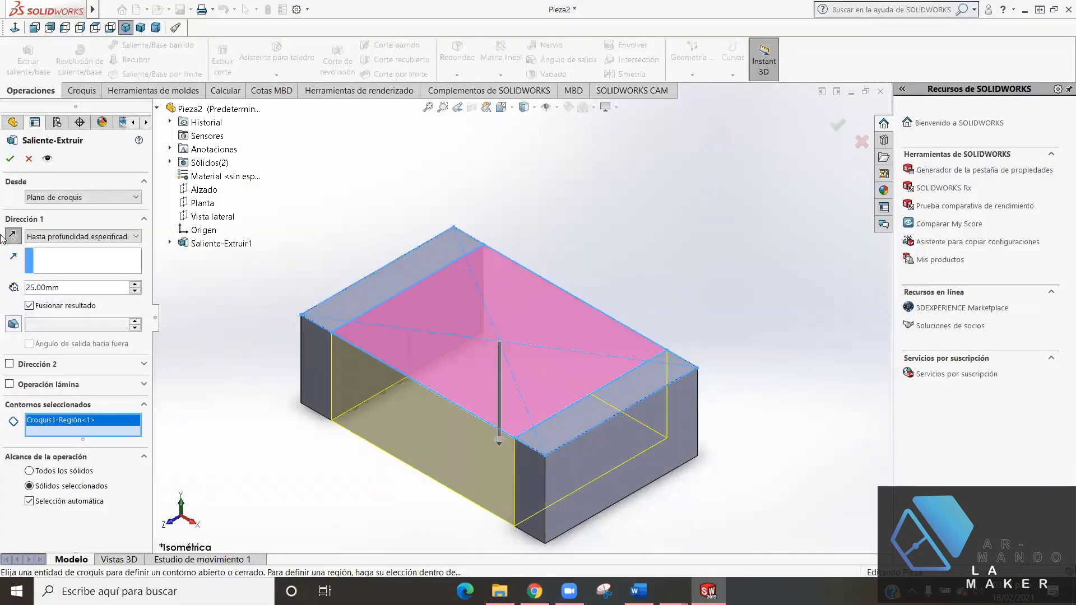
{"action": "key", "text": "BackSpace"}
{"action": "key", "text": "BackSpace"}
{"action": "key", "text": "BackSpace"}
{"action": "key", "text": "BackSpace"}
{"action": "key", "text": "BackSpace"}
{"action": "type", "text": "1"}
{"action": "left_click", "coordinate": [45, 303]}
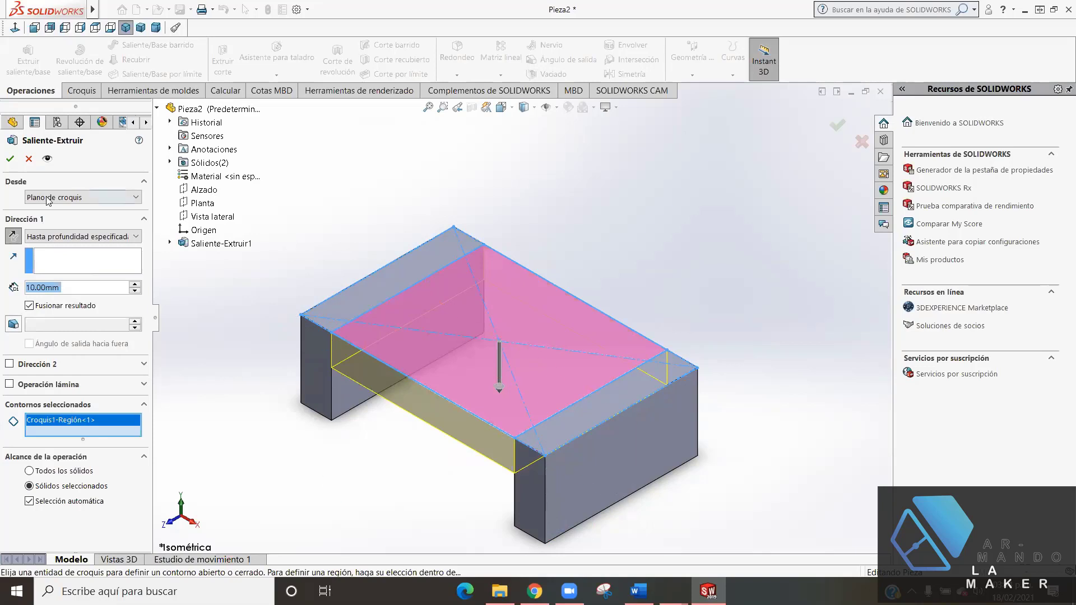
{"action": "left_click", "coordinate": [10, 159]}
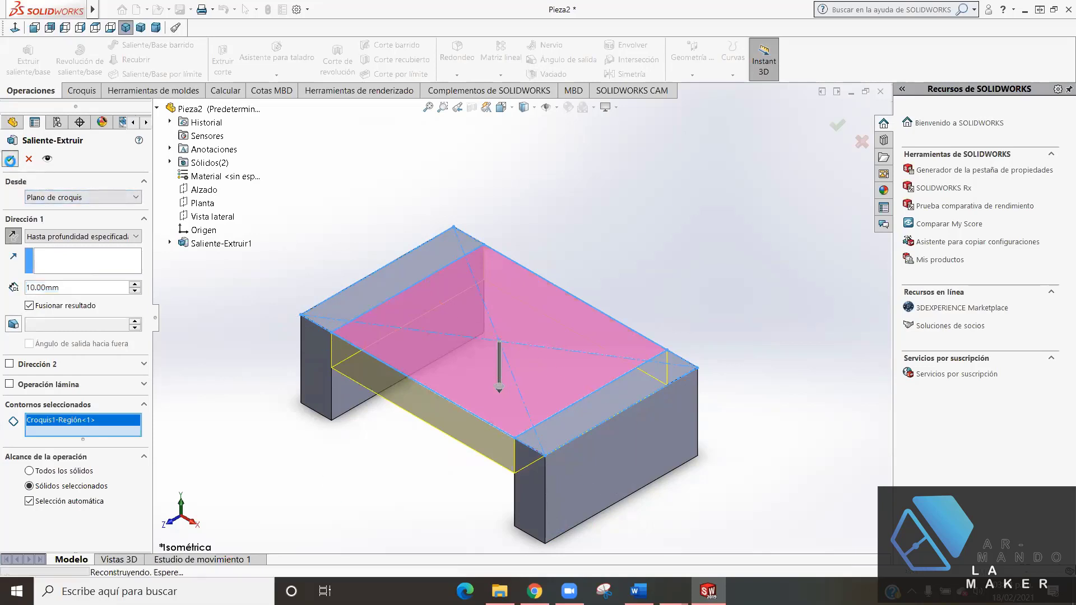
{"action": "left_click", "coordinate": [722, 306]}
{"action": "mouse_move", "coordinate": [695, 434]}
{"action": "middle_mouse_down"}
{"action": "mouse_move", "coordinate": [370, 375]}
{"action": "mouse_move", "coordinate": [459, 480]}
{"action": "mouse_move", "coordinate": [563, 515]}
{"action": "middle_mouse_up"}
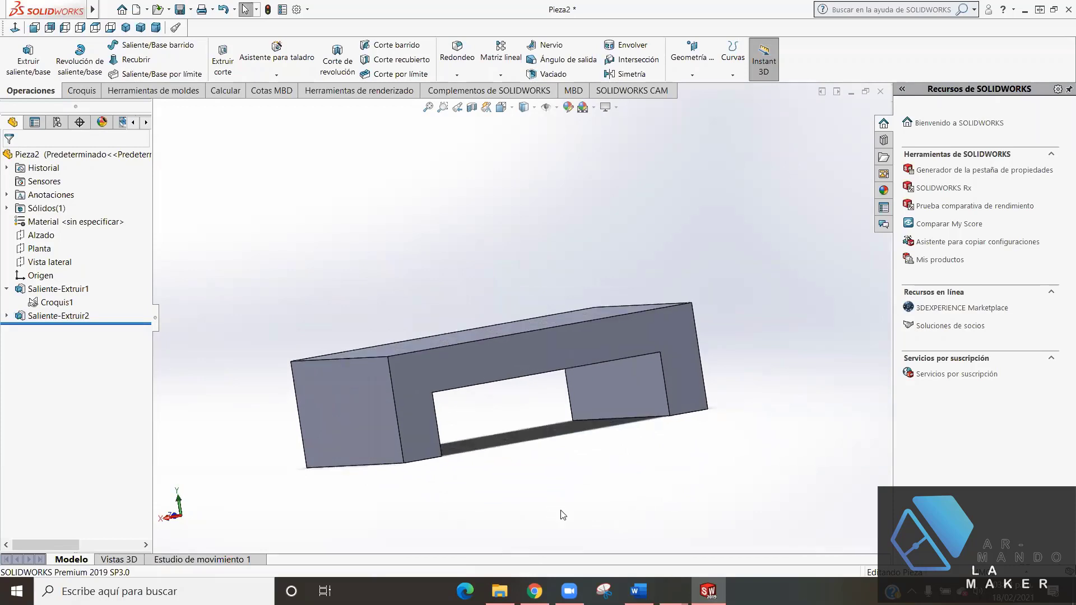
{"action": "key", "text": "ctrl+7"}
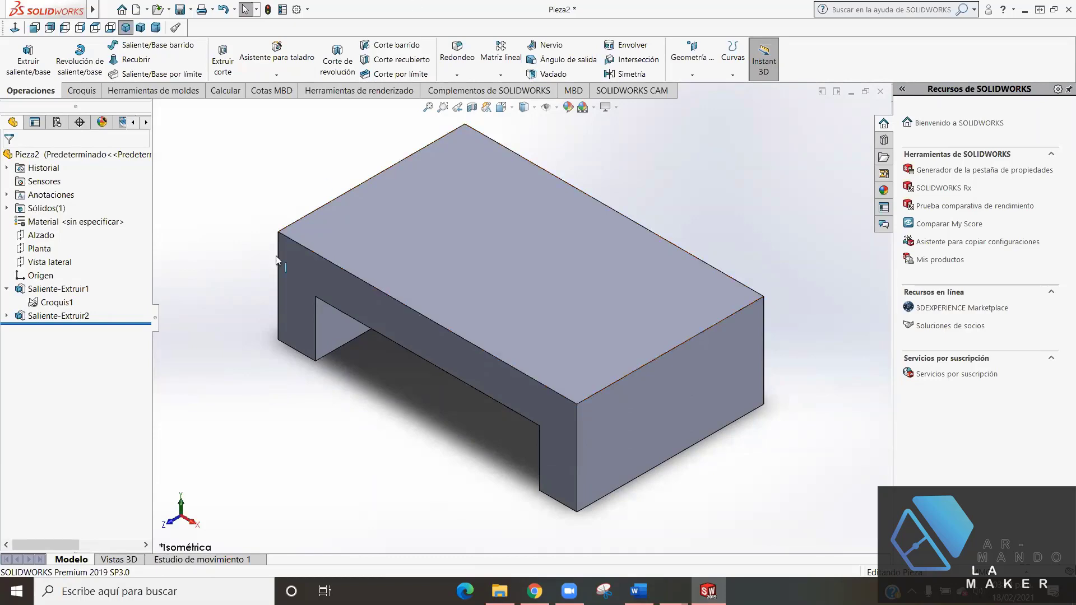
{"action": "left_click", "coordinate": [534, 591]}
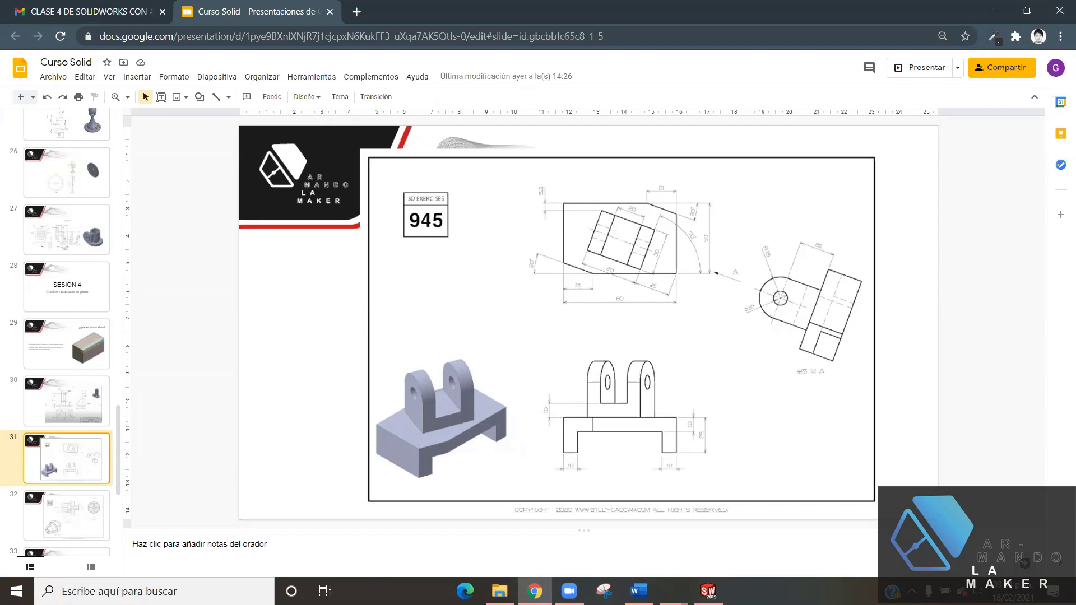
{"action": "left_click", "coordinate": [708, 591]}
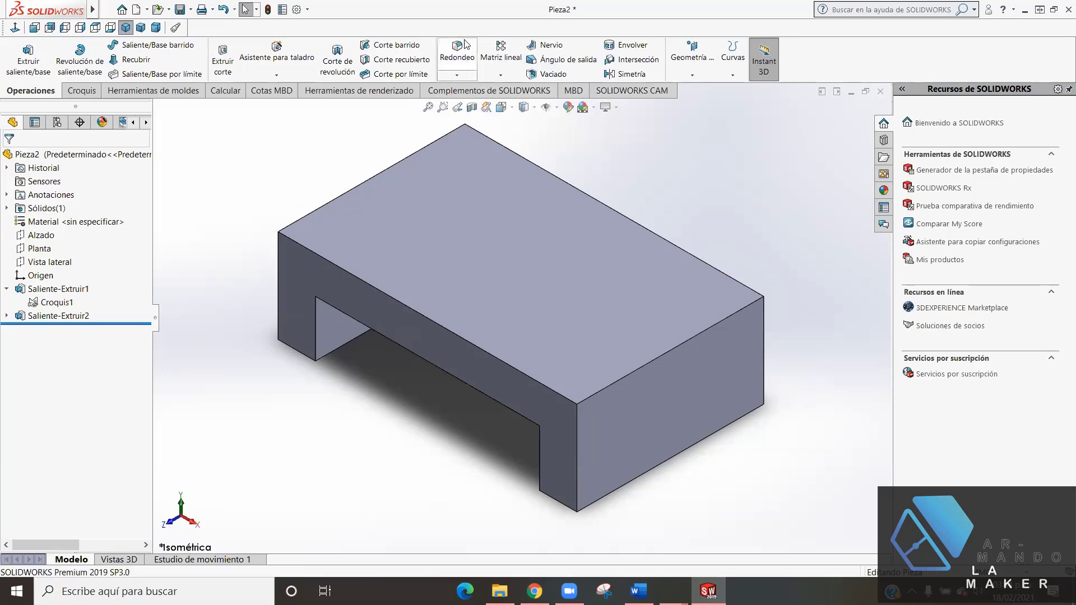
- Start a Chaflán on the left and right vertical corner edges
{"action": "left_click", "coordinate": [455, 76]}
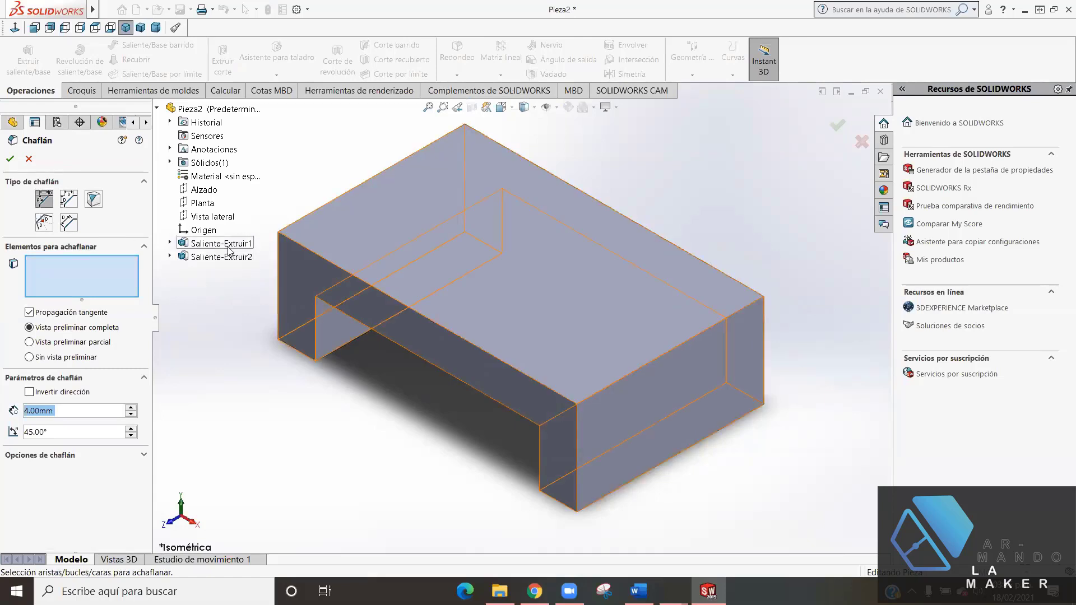
{"action": "left_click", "coordinate": [275, 243]}
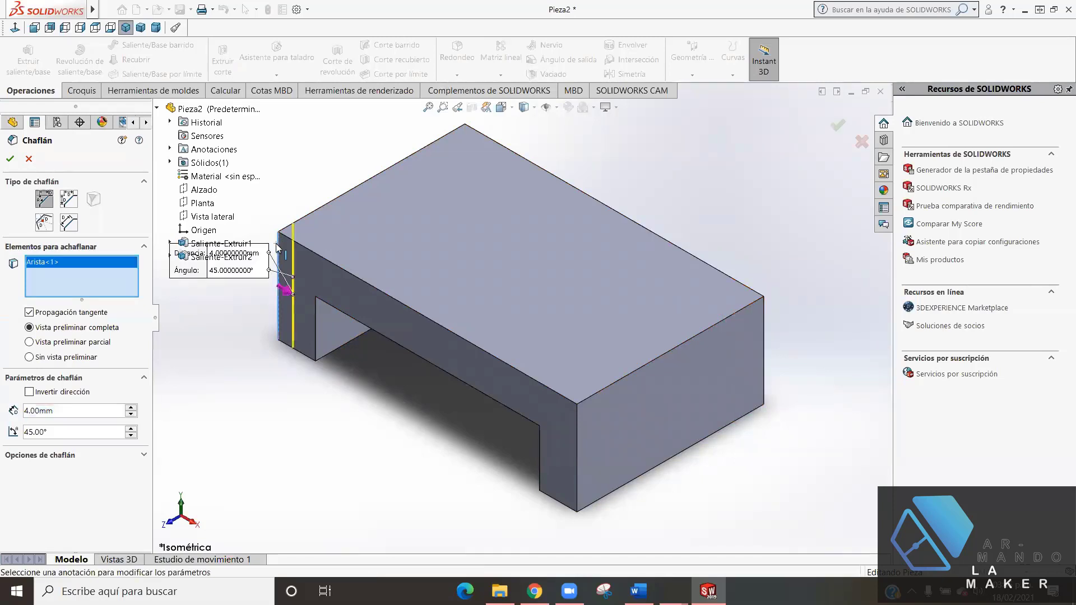
{"action": "left_click", "coordinate": [764, 327]}
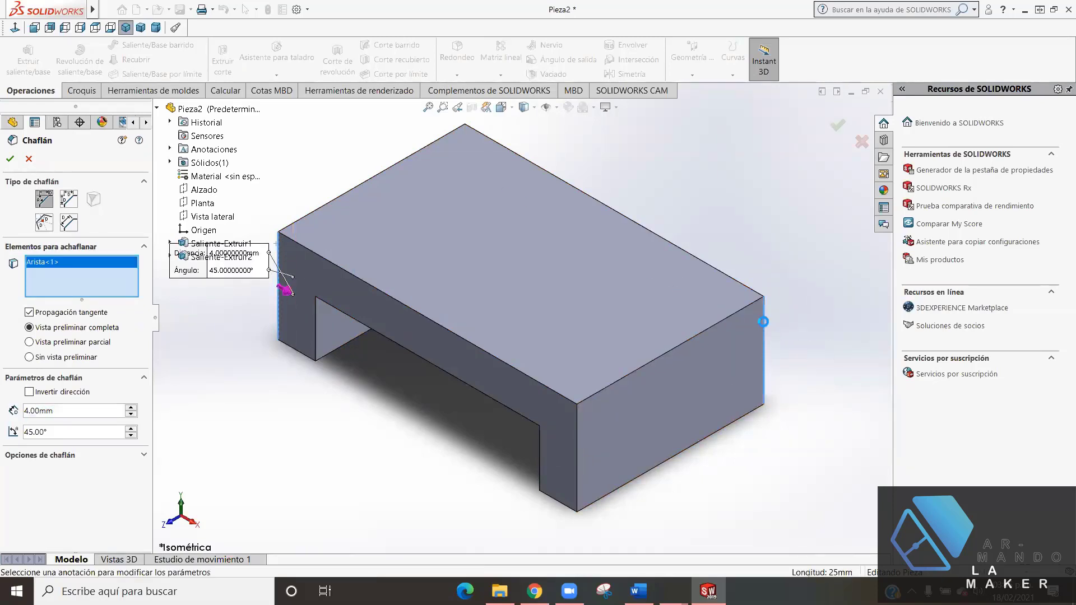
{"action": "left_click", "coordinate": [71, 411]}
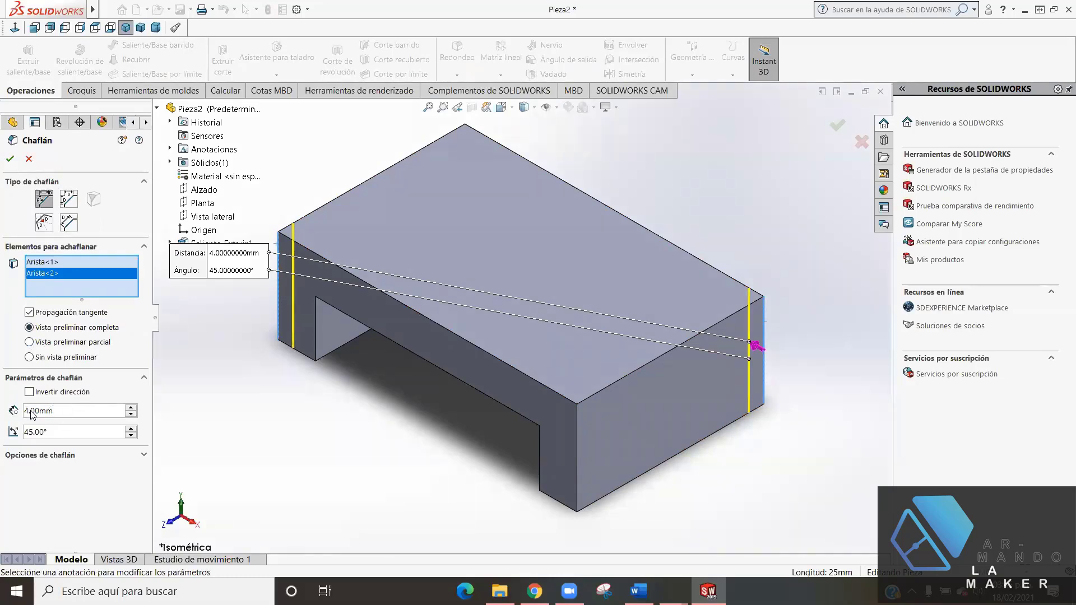
{"action": "left_click", "coordinate": [499, 591]}
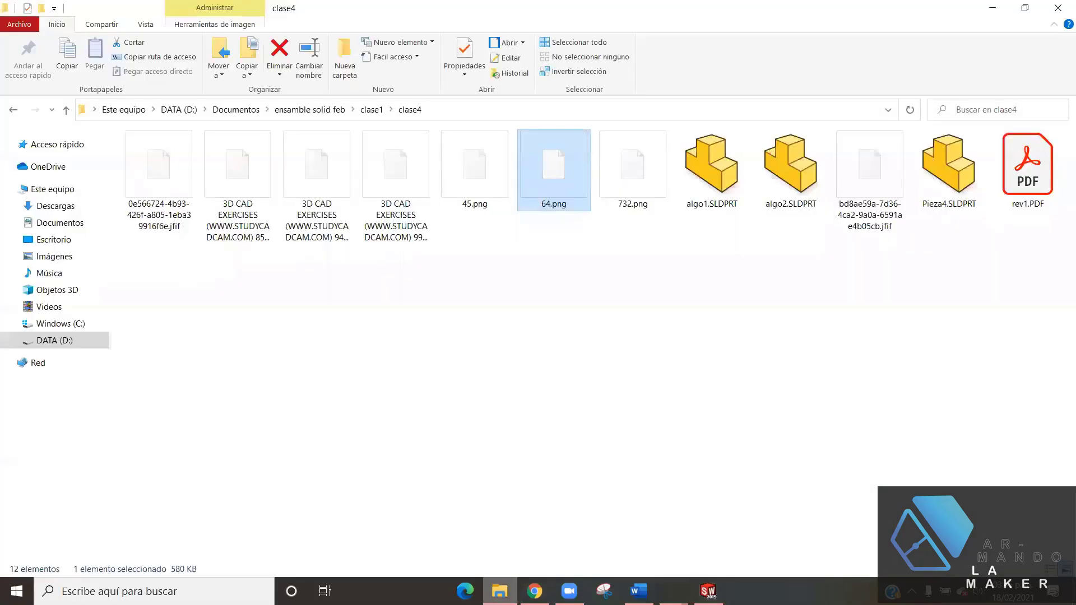
{"action": "left_click", "coordinate": [534, 591]}
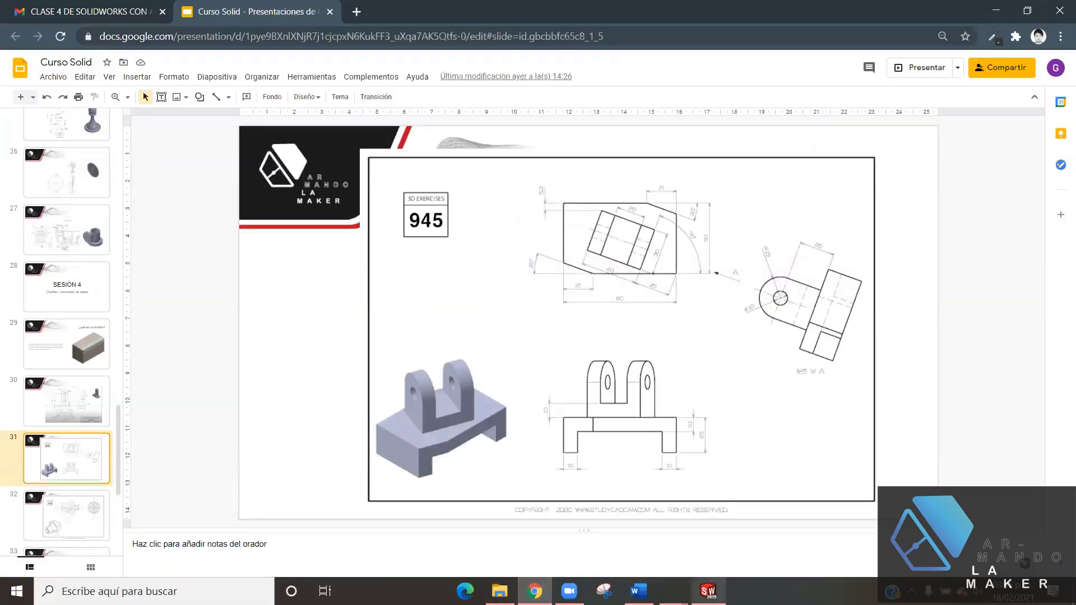
{"action": "left_click", "coordinate": [707, 591]}
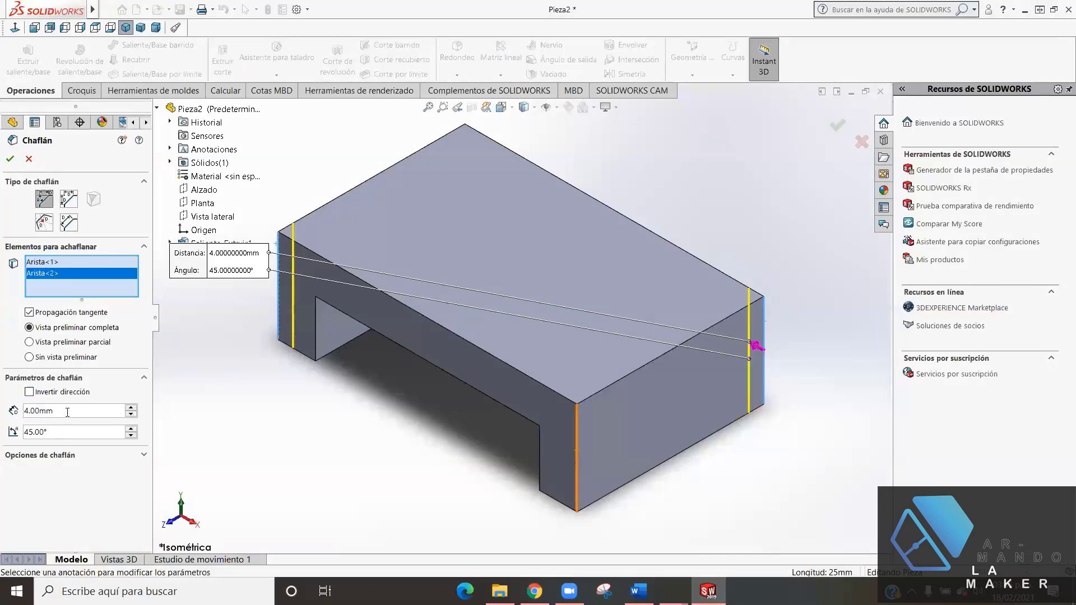
- Set the chamfer distance to 21 mm and the angle to 20°
{"action": "left_click_drag", "start_coordinate": [64, 410], "coordinate": [25, 416]}
{"action": "type", "text": "21"}
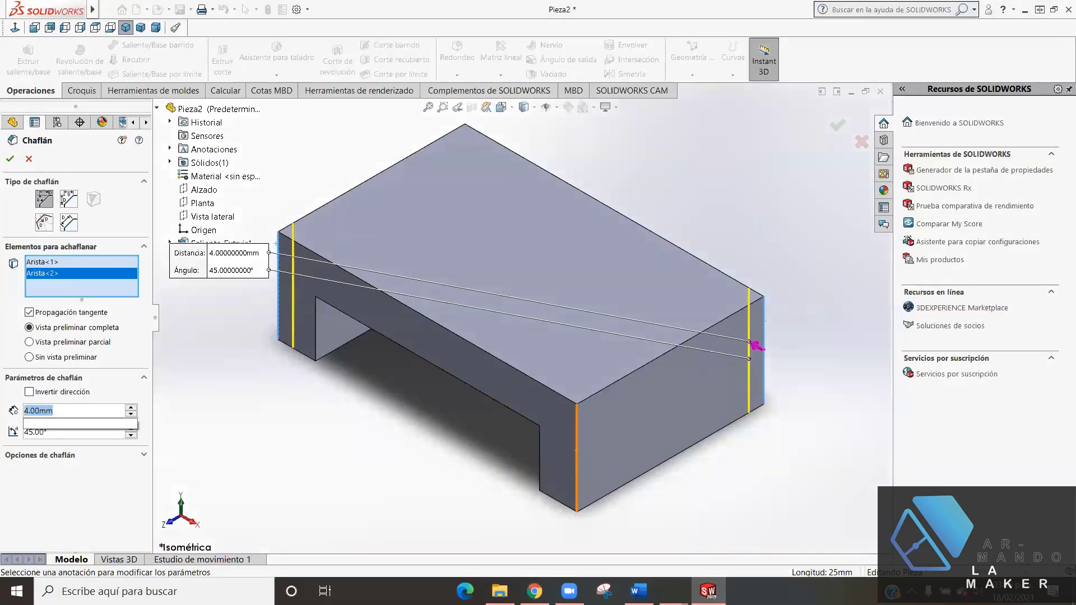
{"action": "key", "text": "Return"}
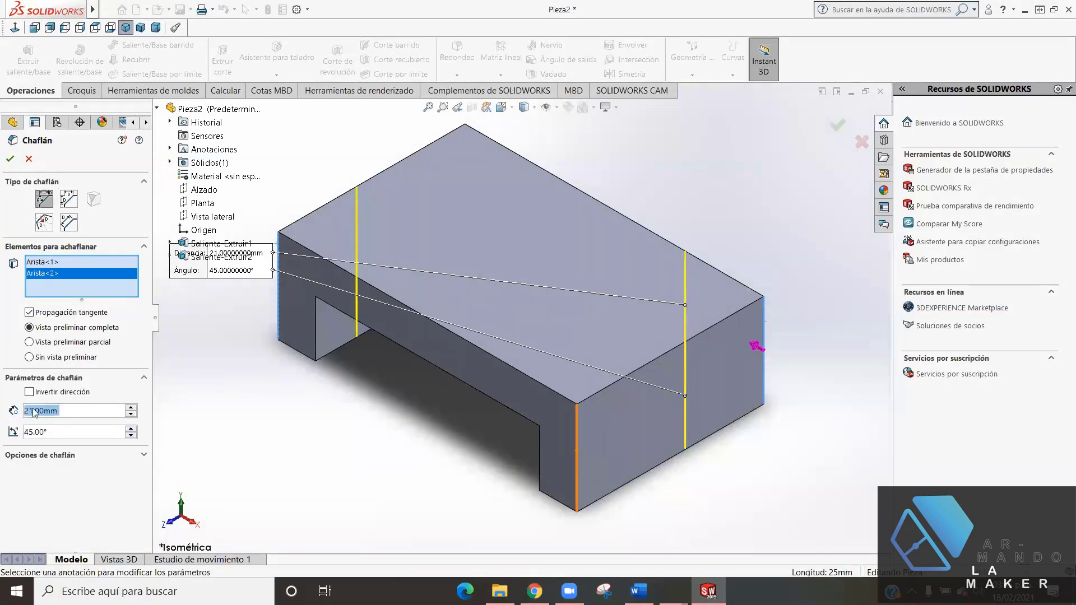
{"action": "left_click", "coordinate": [535, 591]}
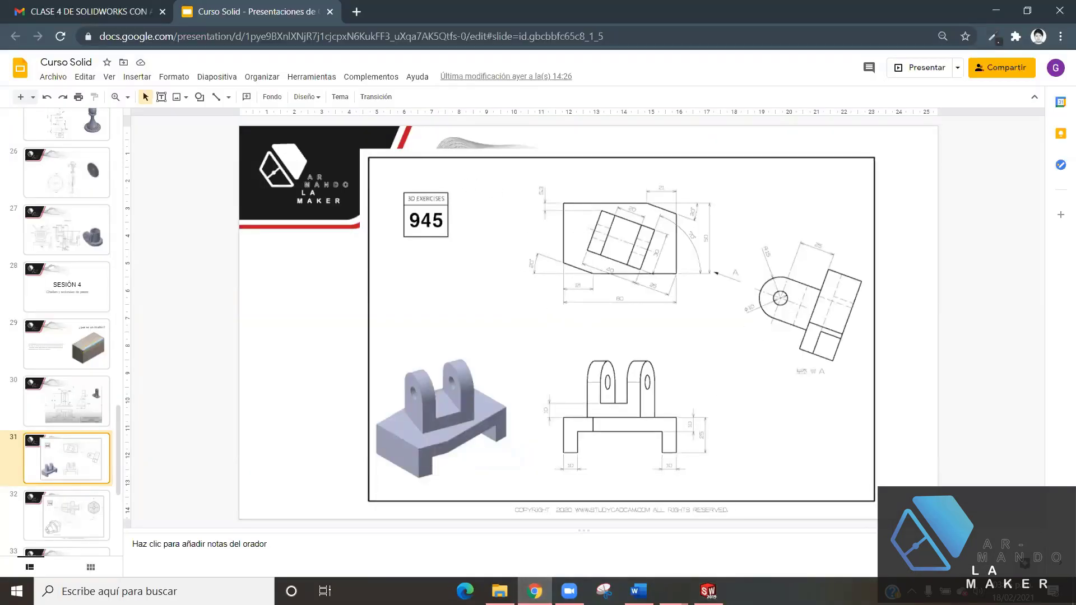
{"action": "left_click", "coordinate": [708, 592]}
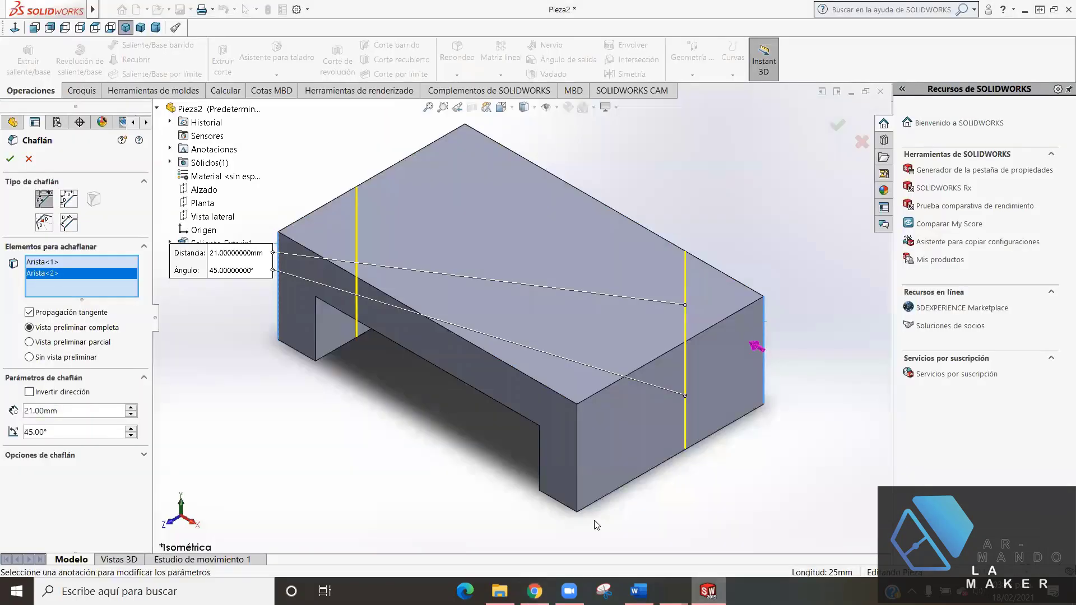
{"action": "left_click", "coordinate": [65, 437]}
{"action": "left_click_drag", "start_coordinate": [41, 430], "coordinate": [25, 430]}
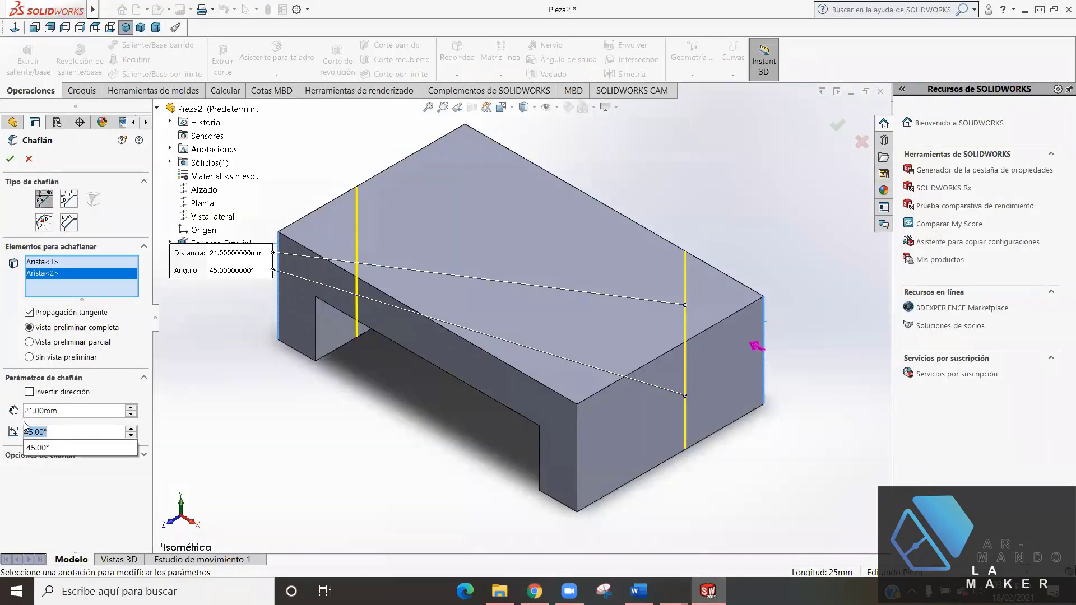
{"action": "type", "text": "20"}
{"action": "key", "text": "Return"}
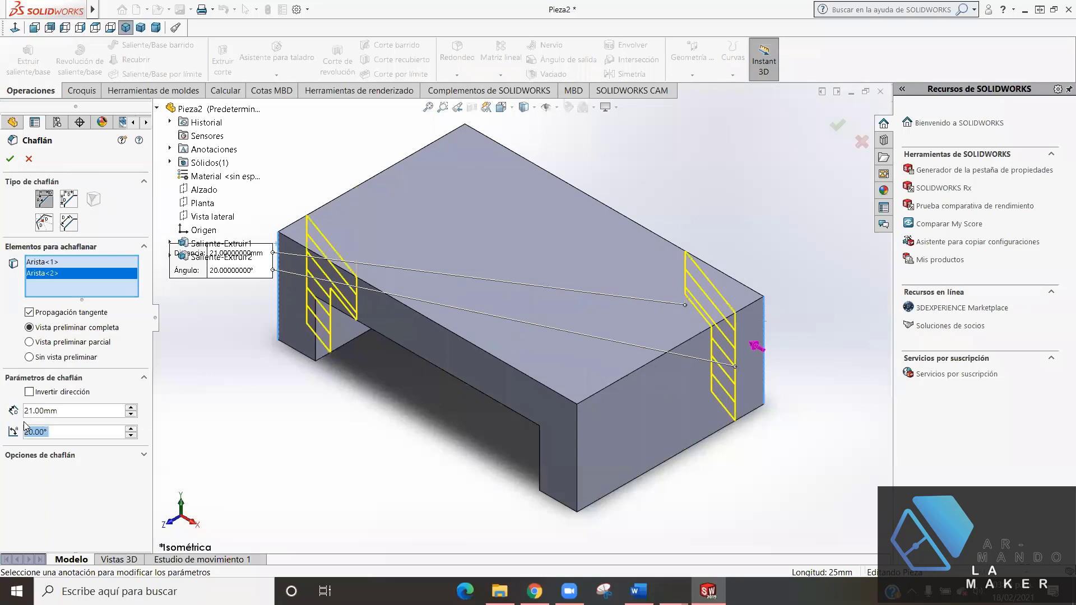
- Keep the original chamfer direction and apply Chaflán1
{"action": "mouse_move", "coordinate": [335, 248]}
{"action": "middle_mouse_down"}
{"action": "mouse_move", "coordinate": [300, 354]}
{"action": "mouse_move", "coordinate": [323, 312]}
{"action": "mouse_move", "coordinate": [324, 324]}
{"action": "middle_mouse_up"}
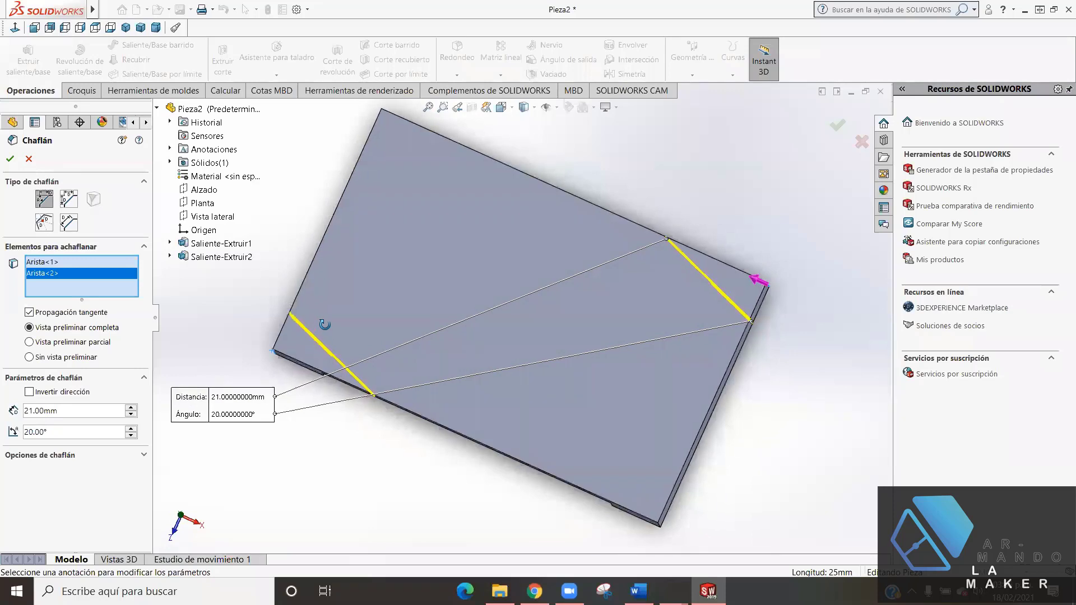
{"action": "left_click", "coordinate": [29, 393]}
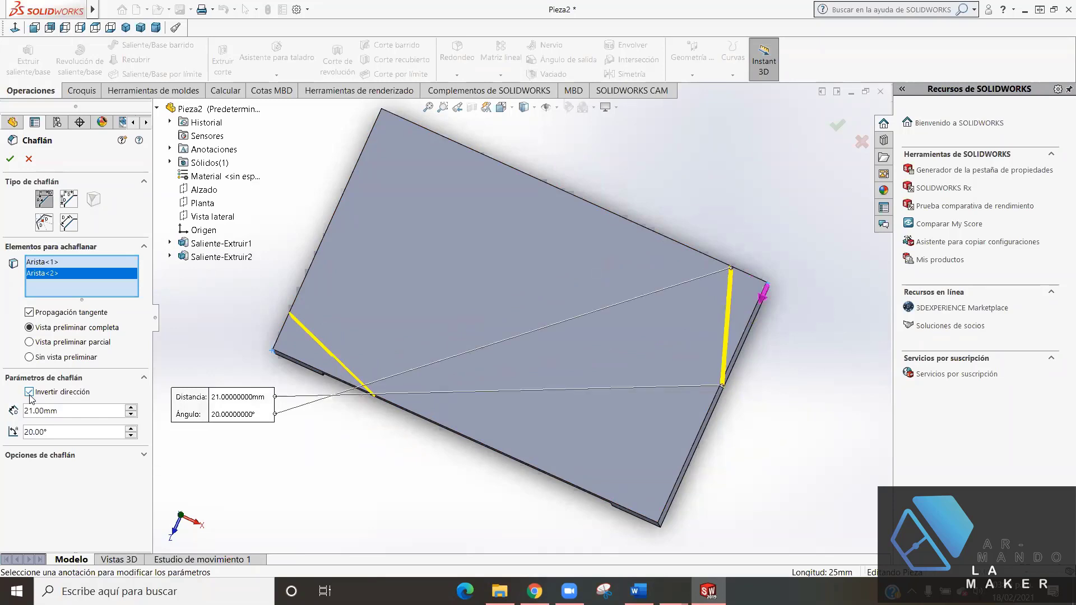
{"action": "left_click", "coordinate": [29, 392]}
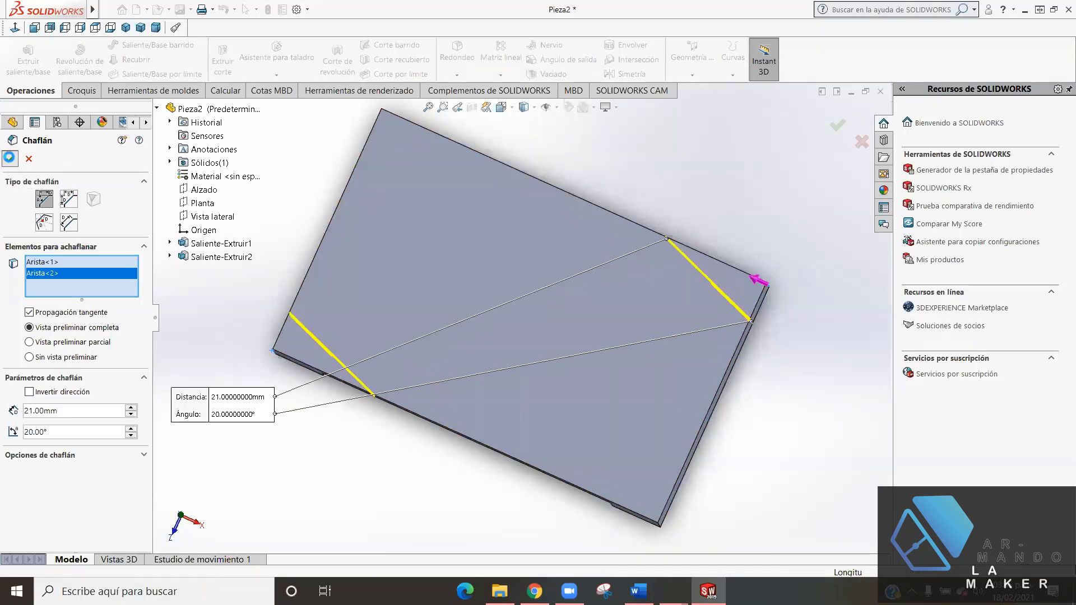
{"action": "left_click", "coordinate": [5, 161]}
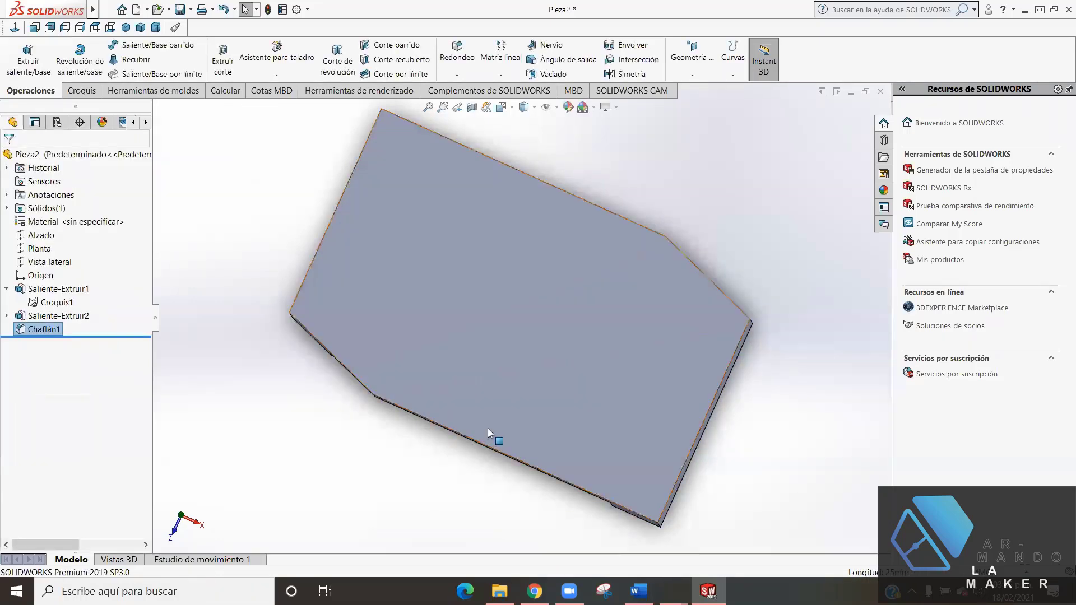
{"action": "mouse_move", "coordinate": [488, 428]}
{"action": "middle_mouse_down"}
{"action": "mouse_move", "coordinate": [497, 318]}
{"action": "mouse_move", "coordinate": [434, 446]}
{"action": "mouse_move", "coordinate": [413, 317]}
{"action": "mouse_move", "coordinate": [461, 209]}
{"action": "mouse_move", "coordinate": [518, 175]}
{"action": "mouse_move", "coordinate": [566, 308]}
{"action": "mouse_move", "coordinate": [584, 444]}
{"action": "mouse_move", "coordinate": [511, 163]}
{"action": "mouse_move", "coordinate": [561, 257]}
{"action": "middle_mouse_up"}
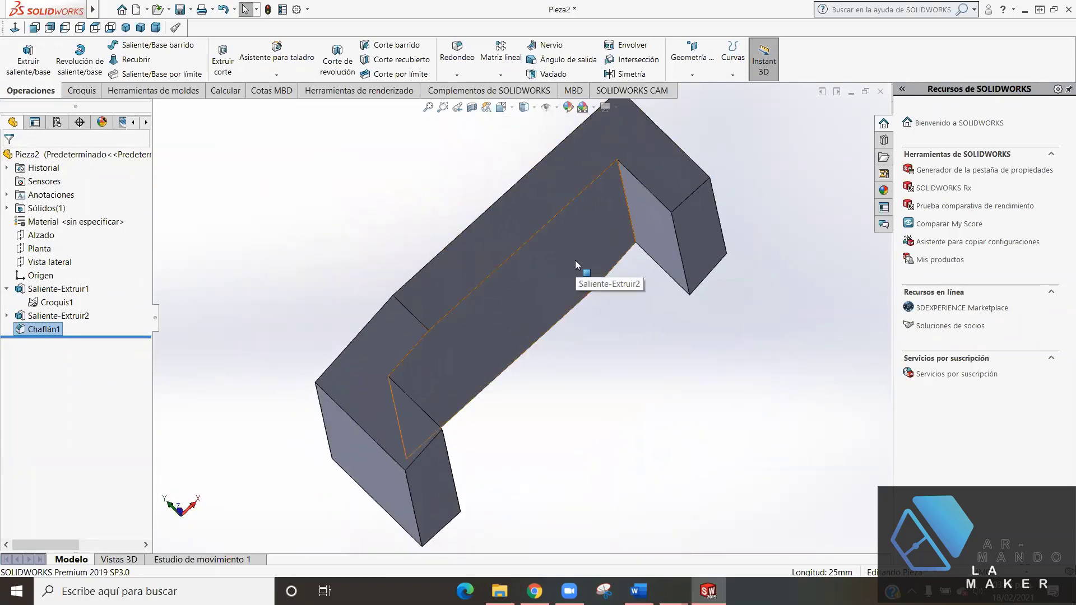
{"action": "key", "text": "ctrl+7"}
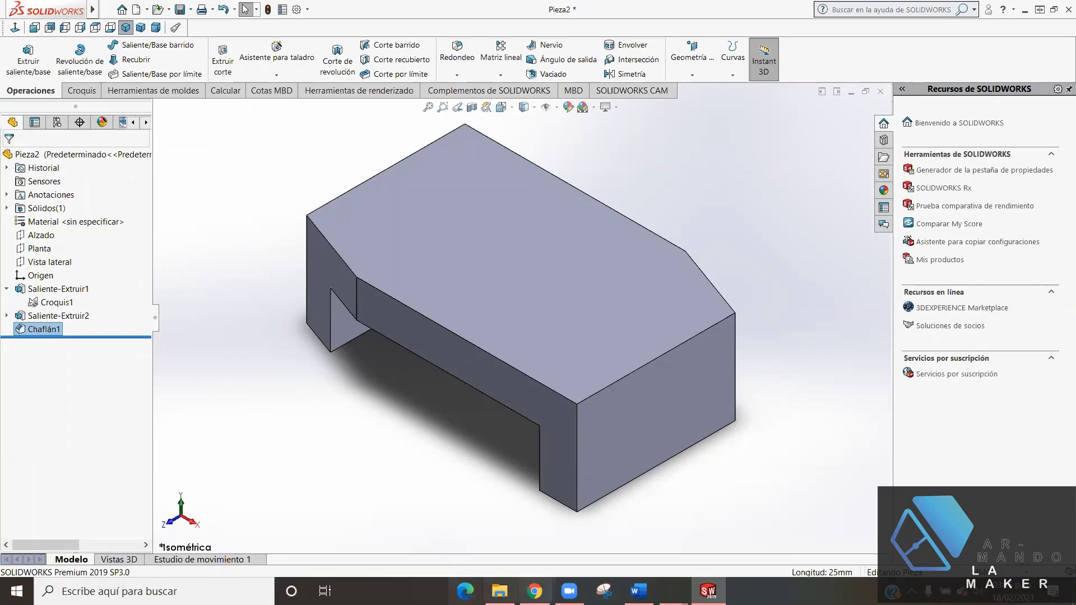
{"action": "left_click", "coordinate": [534, 591]}
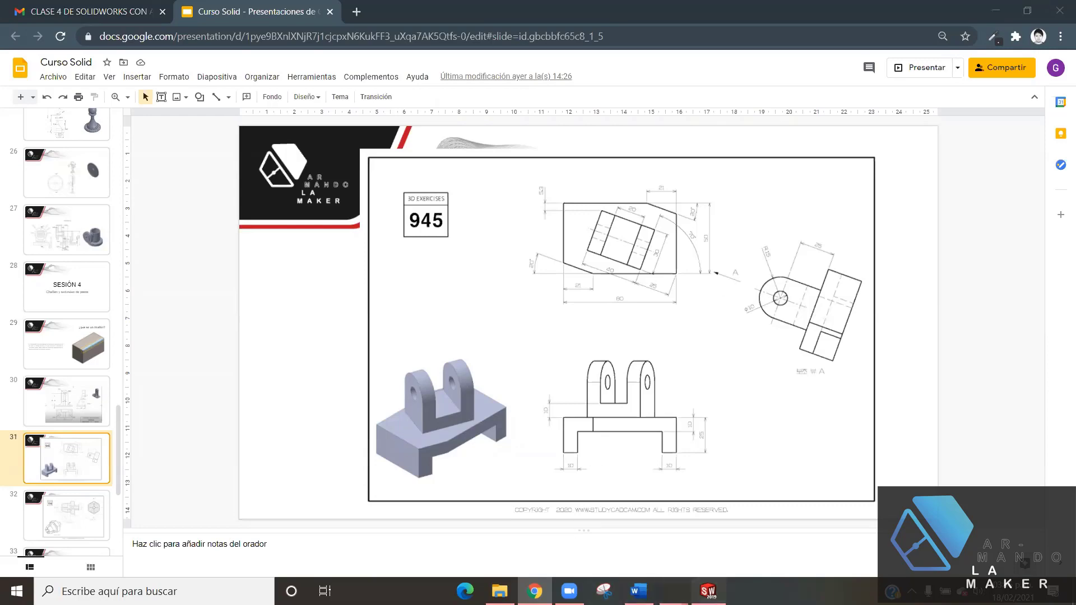
{"action": "left_click", "coordinate": [708, 590]}
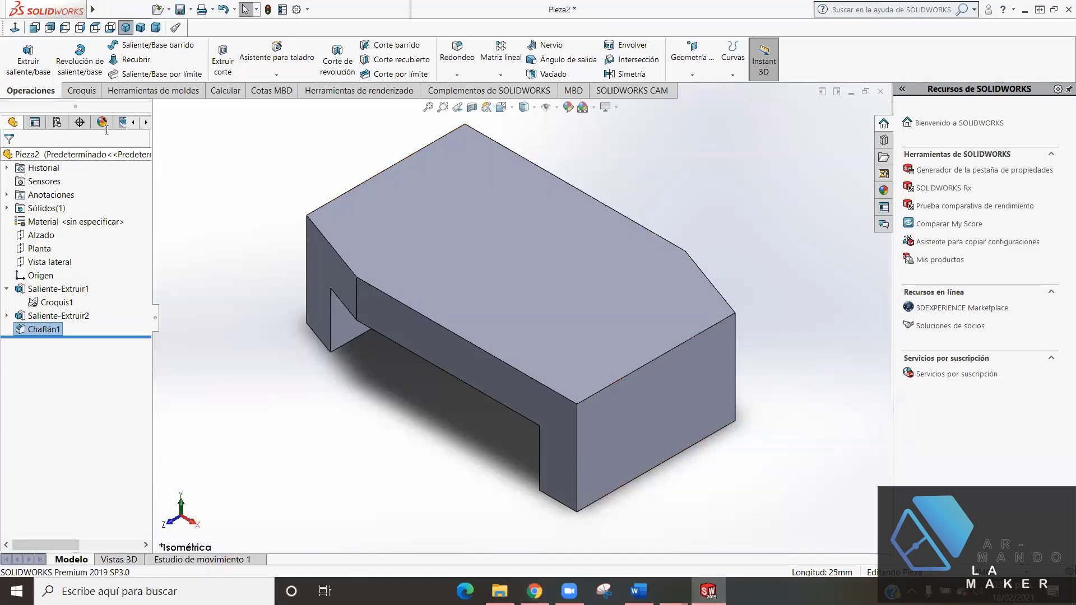
- Start a new sketch on the part's top face, viewed normal to it
{"action": "left_click", "coordinate": [90, 90]}
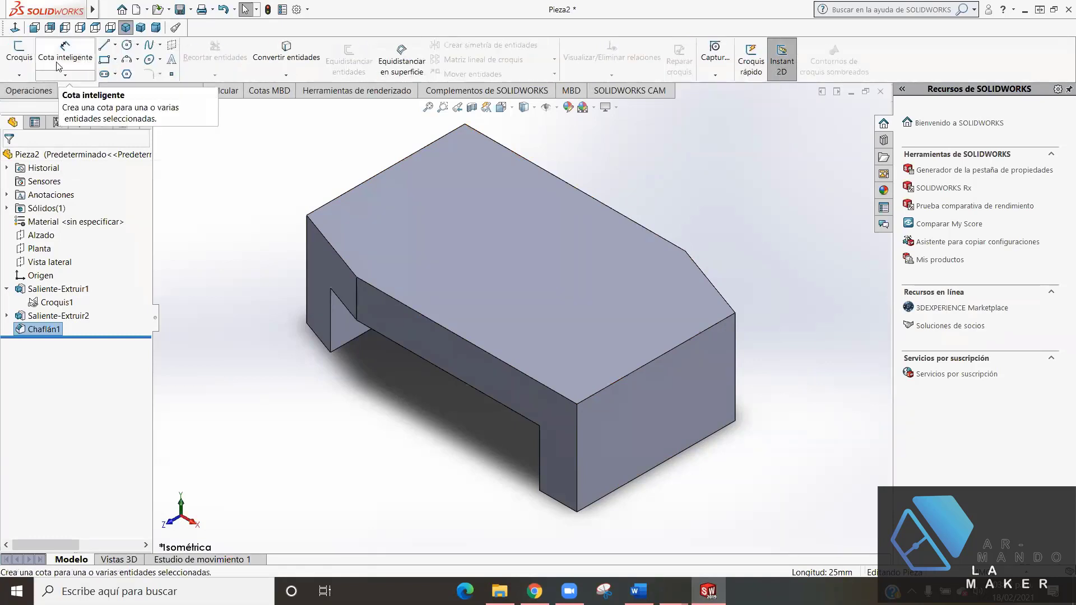
{"action": "left_click", "coordinate": [20, 51]}
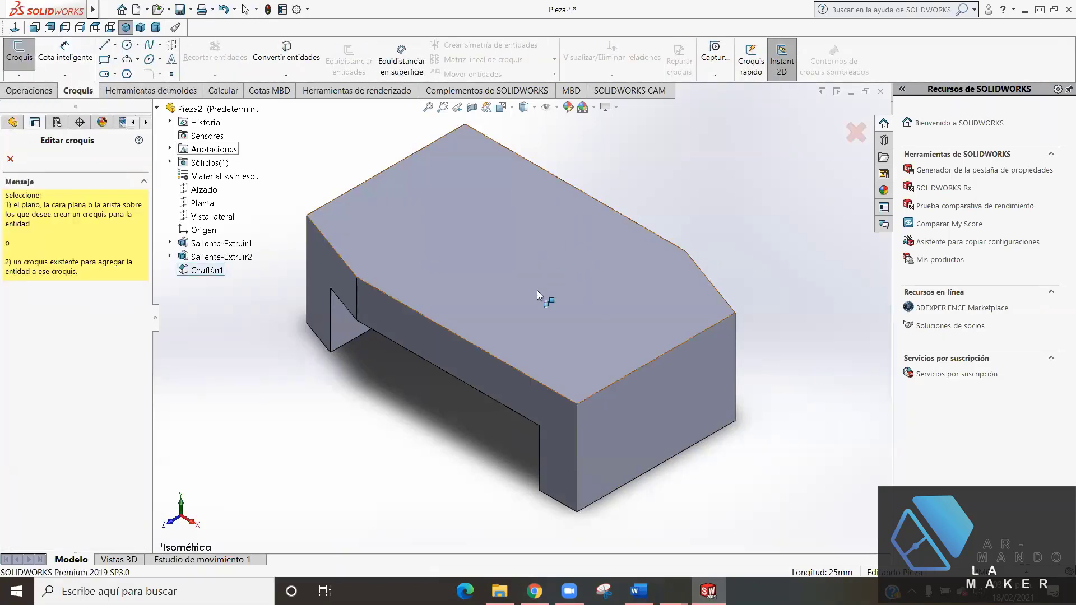
{"action": "left_click", "coordinate": [570, 314]}
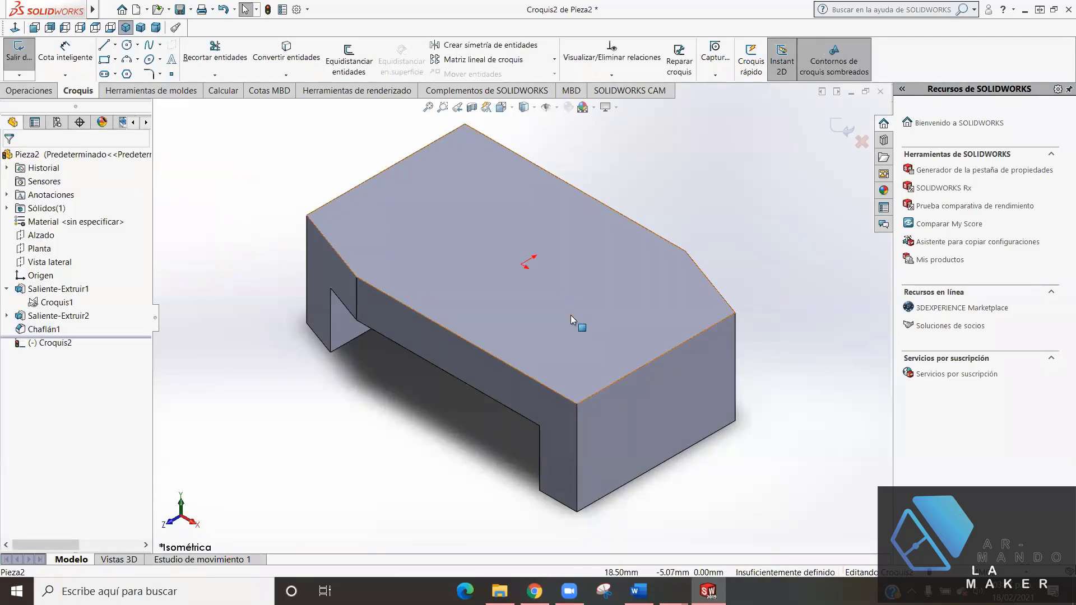
{"action": "key", "text": "ctrl+5"}
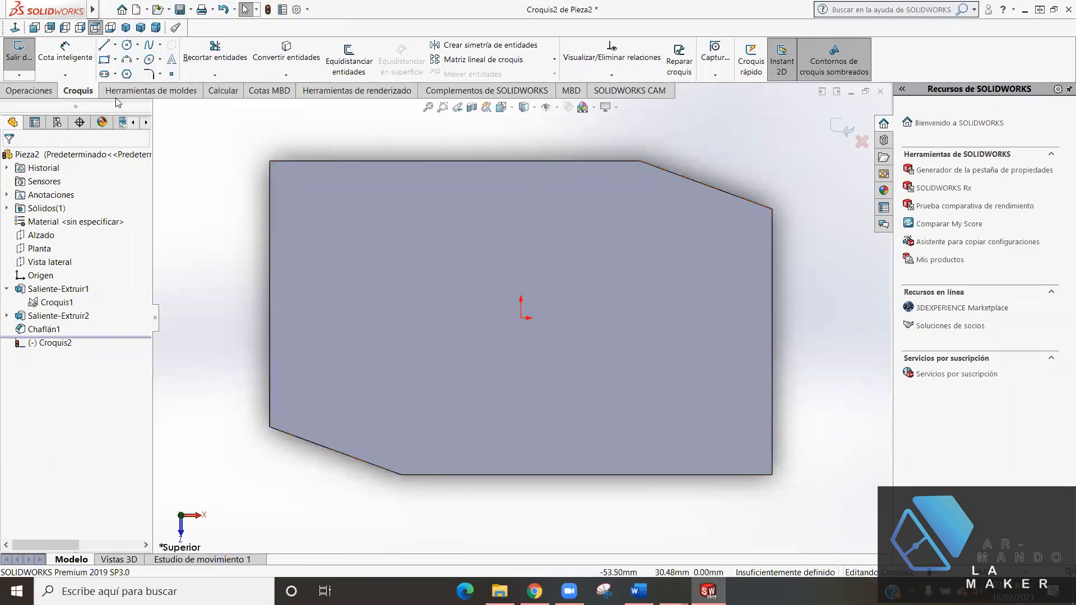
- Draw a closed tilted four-sided line outline and compare it with the exercise drawing
{"action": "left_click", "coordinate": [104, 45]}
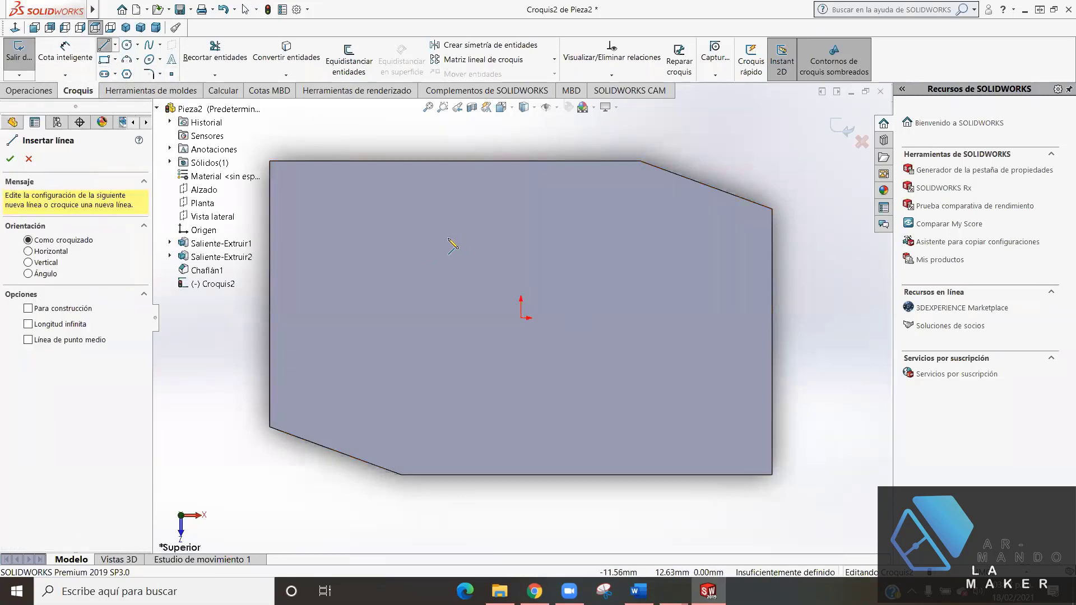
{"action": "left_click", "coordinate": [409, 340]}
{"action": "left_click", "coordinate": [445, 232]}
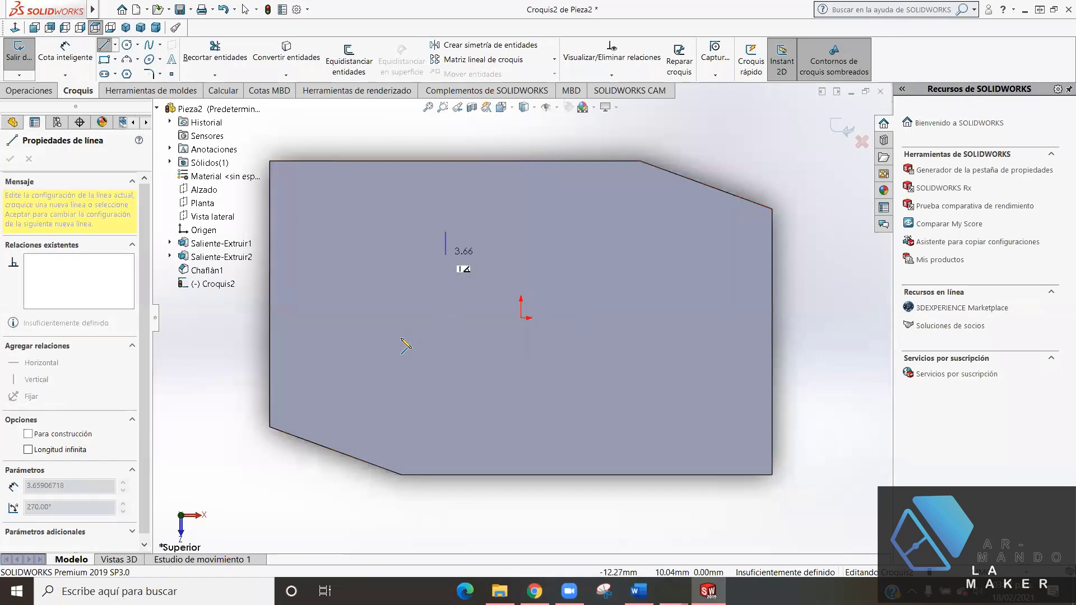
{"action": "left_click", "coordinate": [396, 379]}
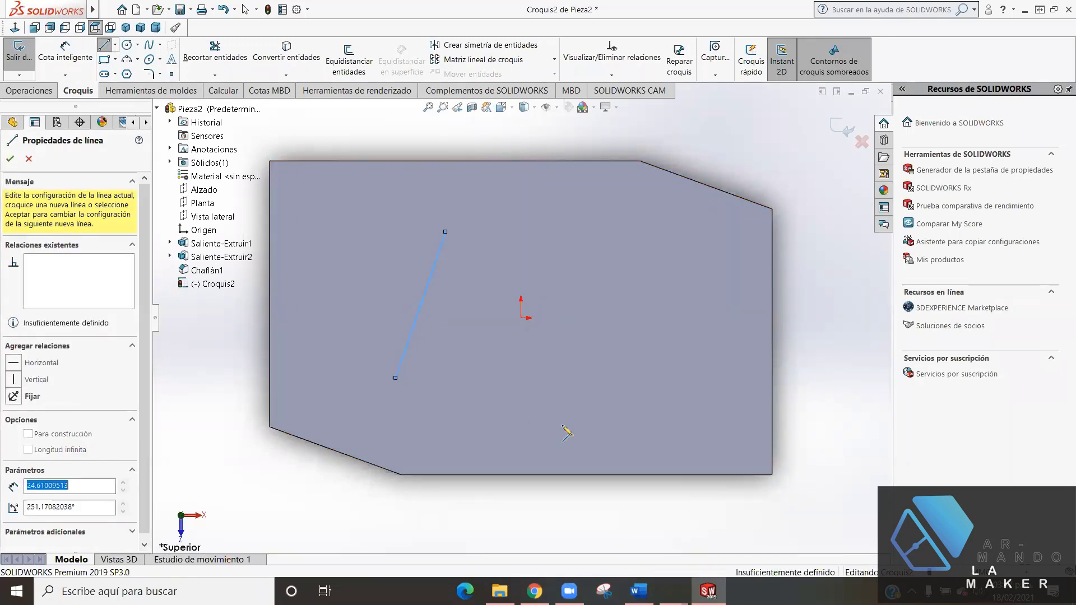
{"action": "left_click", "coordinate": [575, 440]}
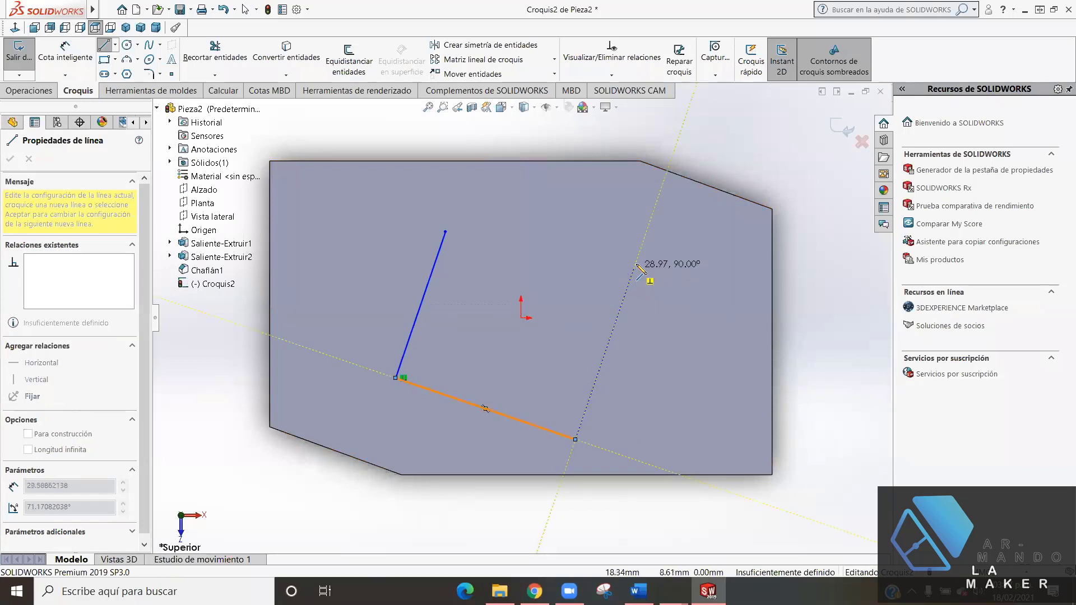
{"action": "left_click", "coordinate": [625, 293]}
{"action": "left_click", "coordinate": [446, 233]}
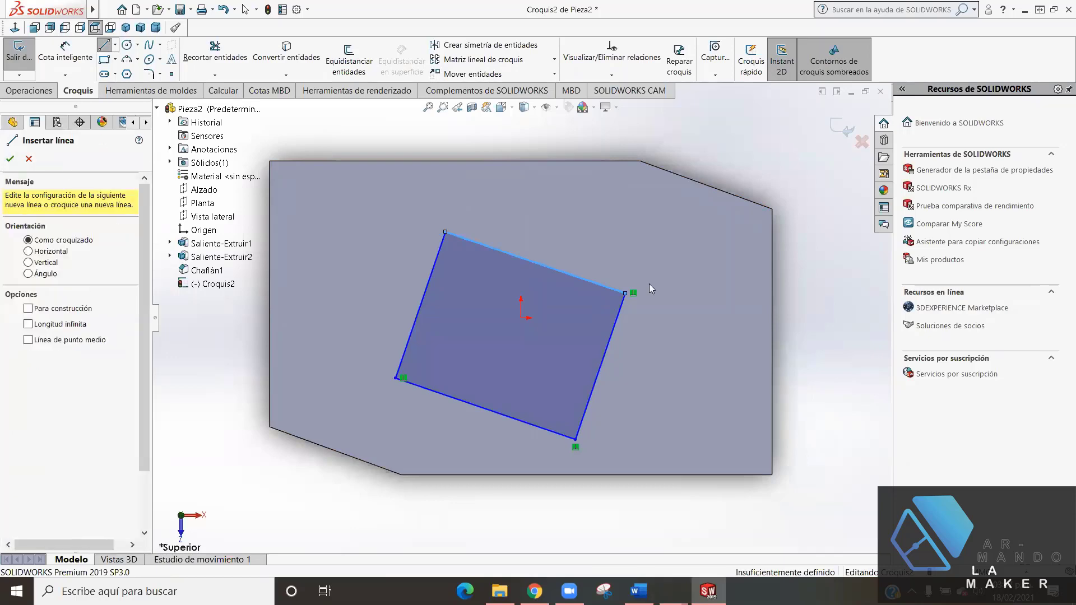
{"action": "left_click", "coordinate": [534, 590]}
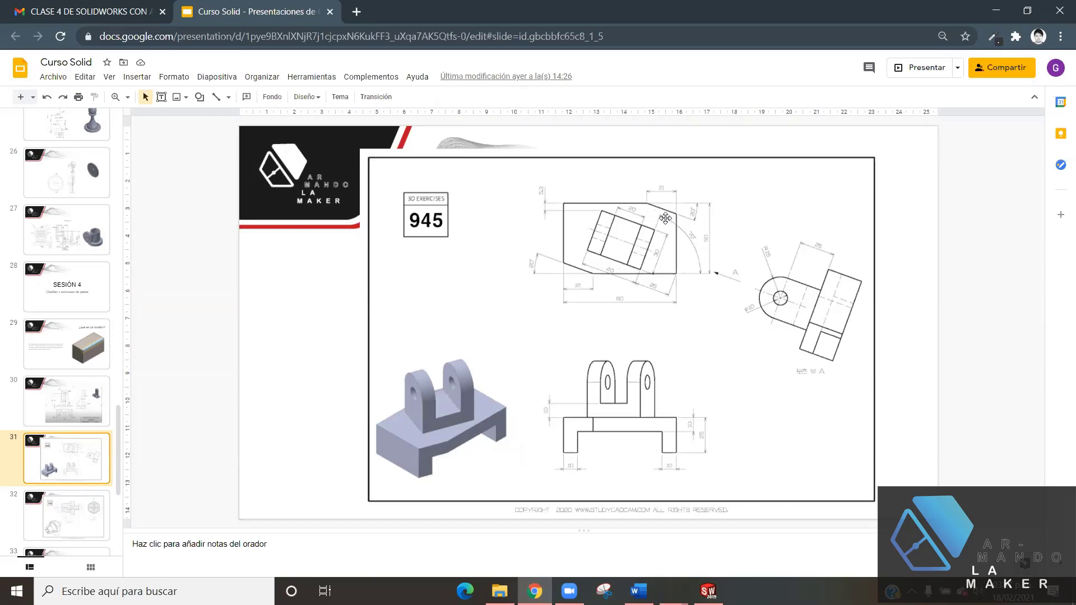
- Set a 70° angle between the outline's right side and the part's bottom edge
{"action": "left_click", "coordinate": [708, 591]}
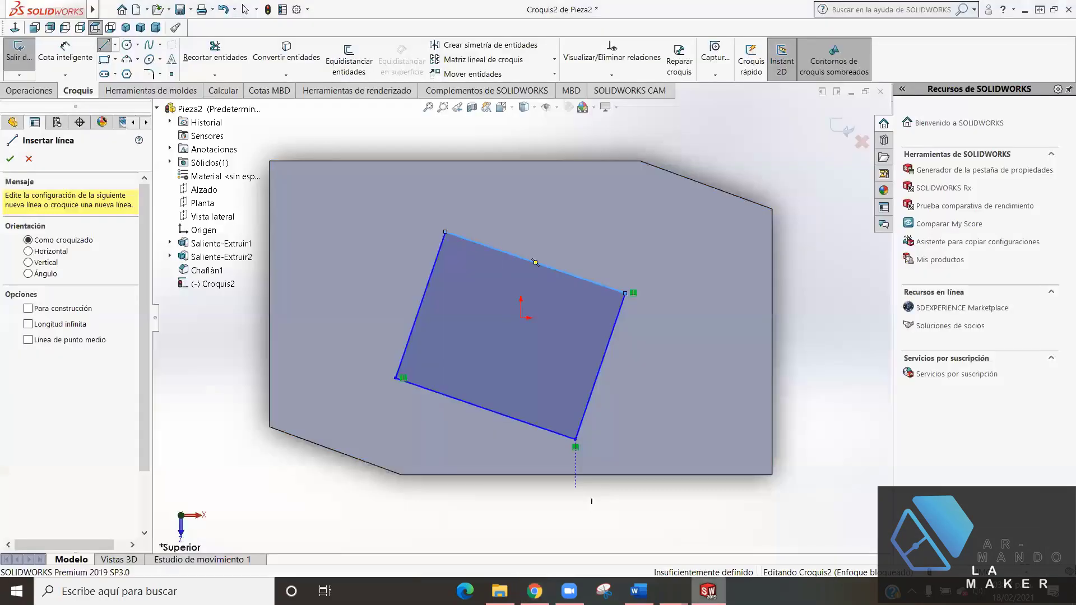
{"action": "left_click", "coordinate": [11, 160]}
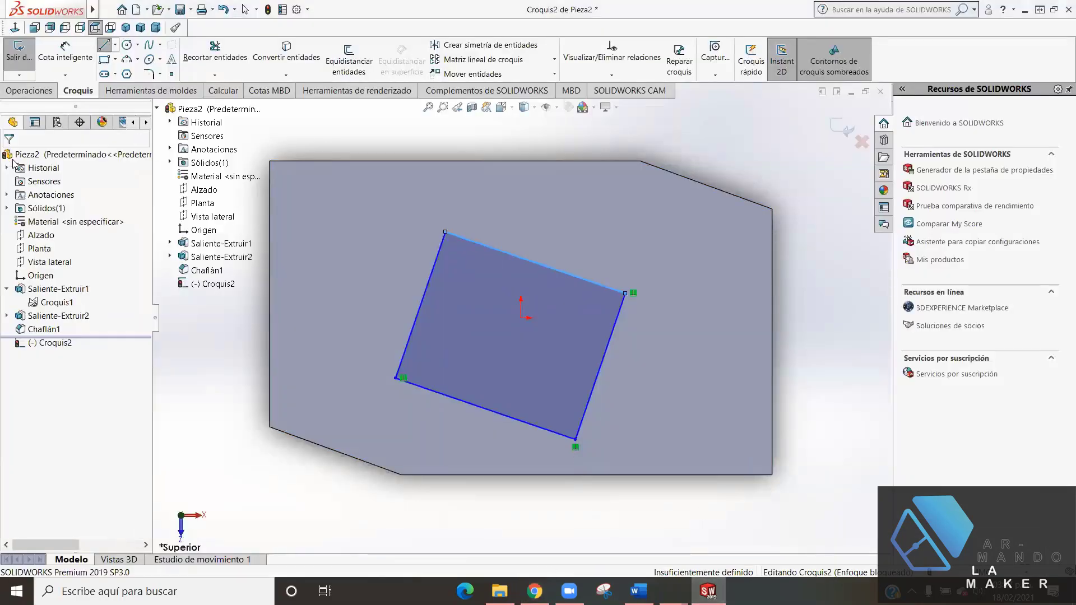
{"action": "left_click", "coordinate": [66, 53]}
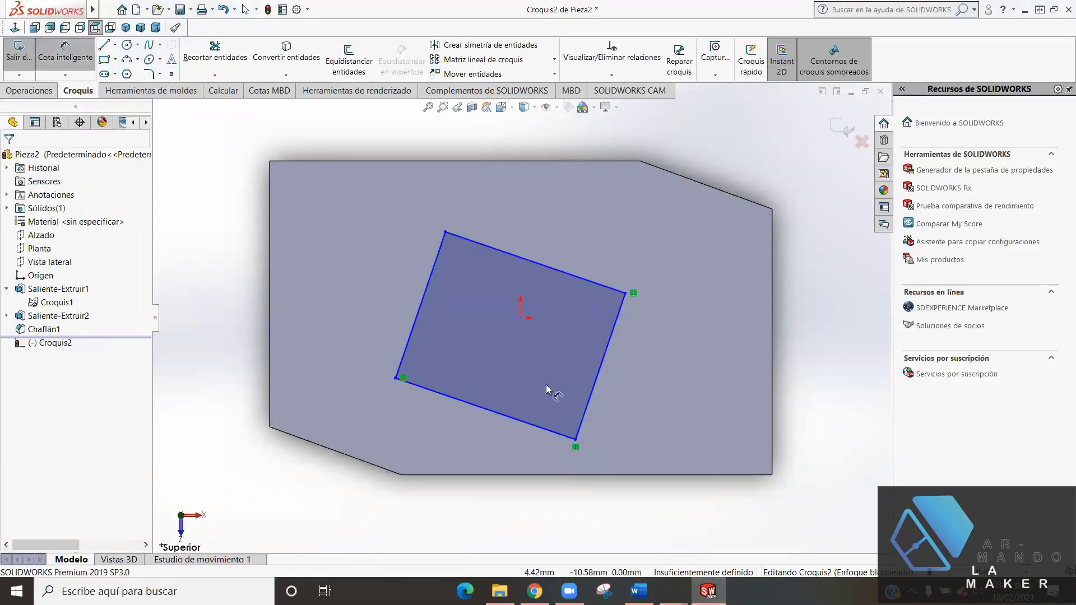
{"action": "left_click", "coordinate": [584, 417]}
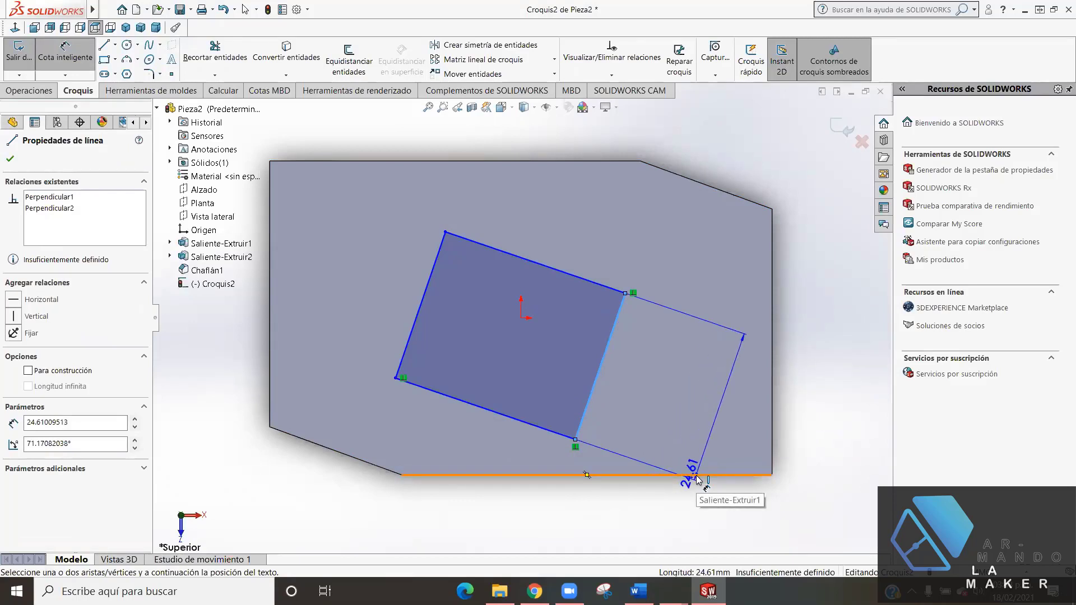
{"action": "left_click", "coordinate": [696, 475]}
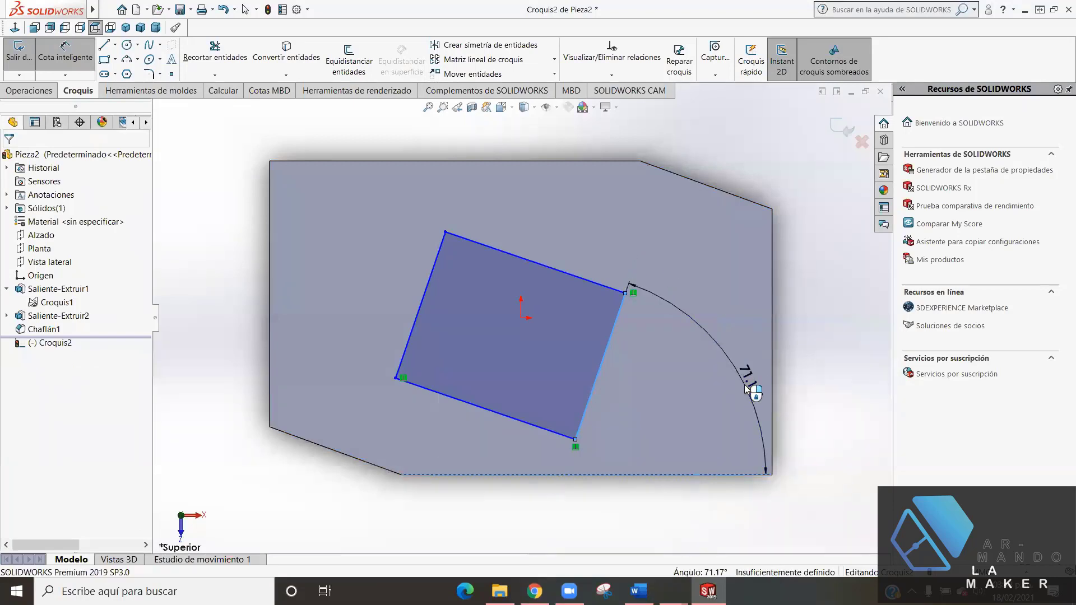
{"action": "left_click", "coordinate": [747, 390]}
{"action": "type", "text": "70"}
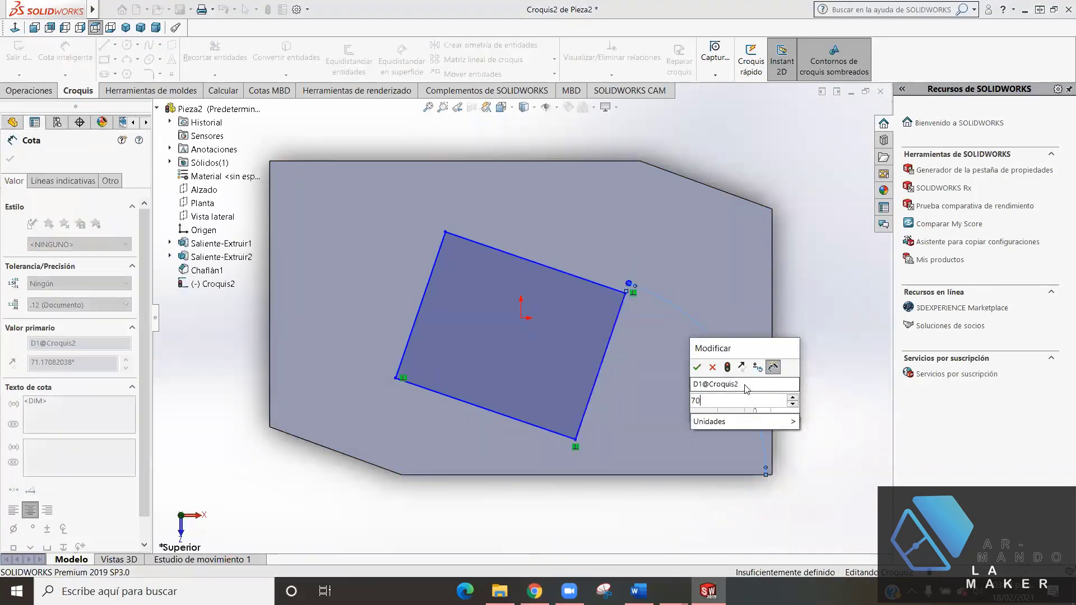
{"action": "key", "text": "Return"}
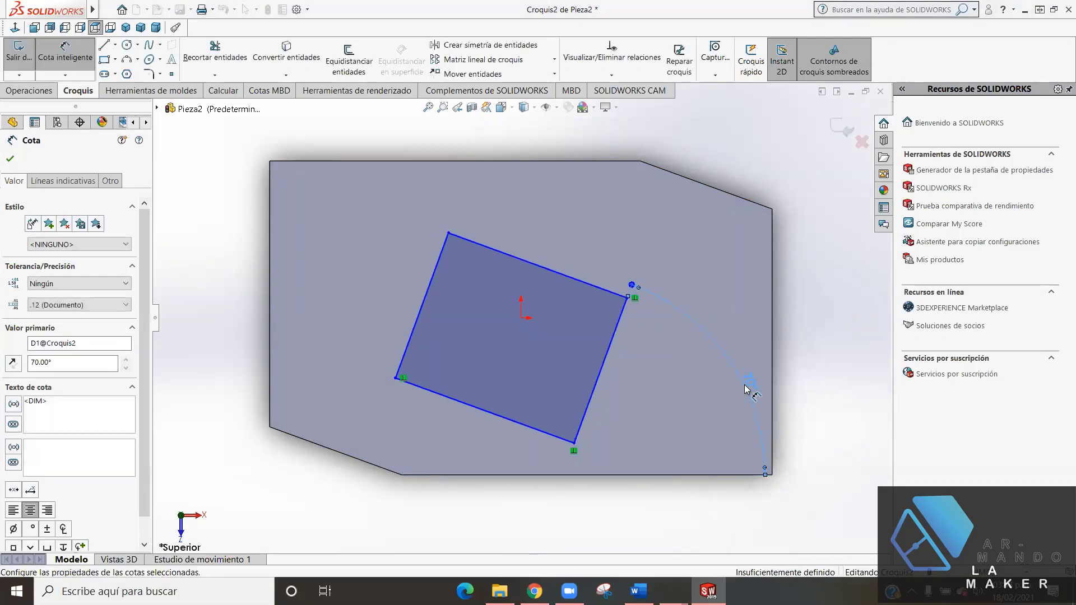
{"action": "scroll", "coordinate": [732, 325], "scroll_direction": "up", "scroll_amount": 3}
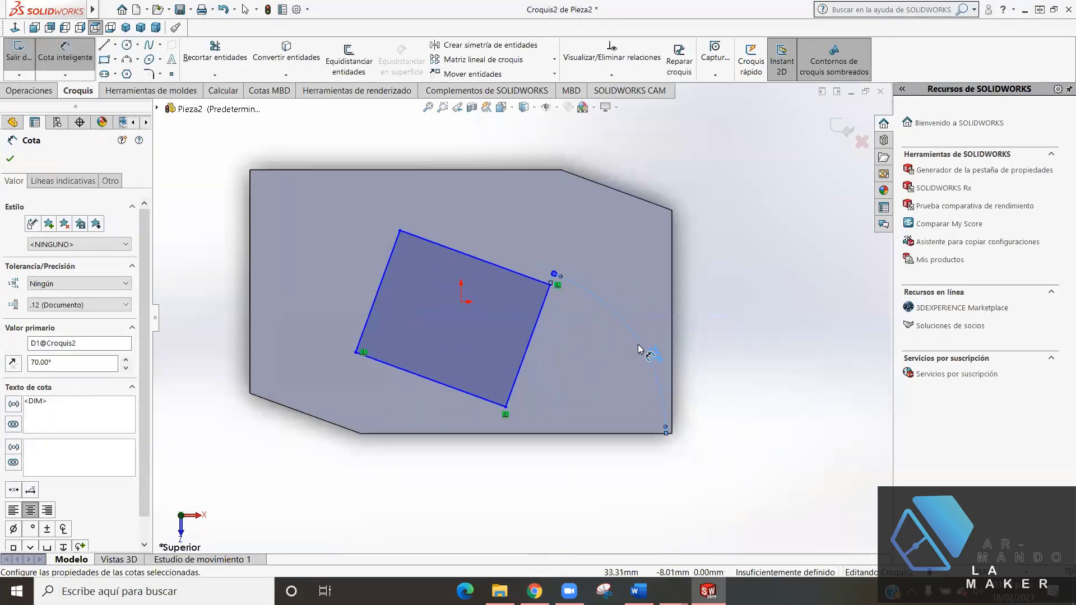
{"action": "key", "text": "Escape"}
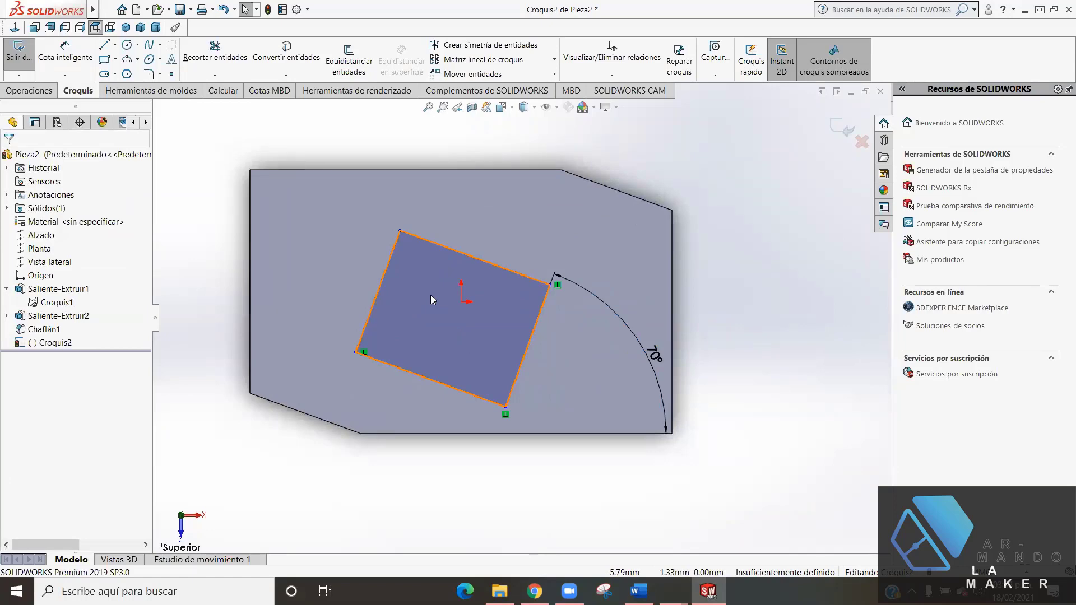
- Dimension the outline's top corner 5.30 mm below the part's top edge
{"action": "left_click", "coordinate": [534, 591]}
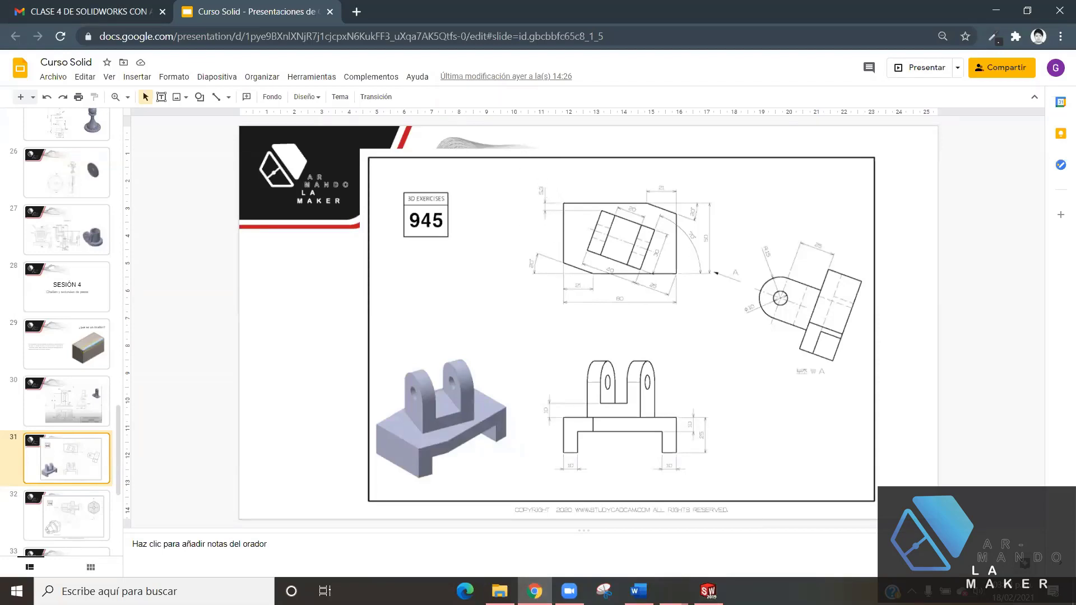
{"action": "left_click", "coordinate": [708, 591]}
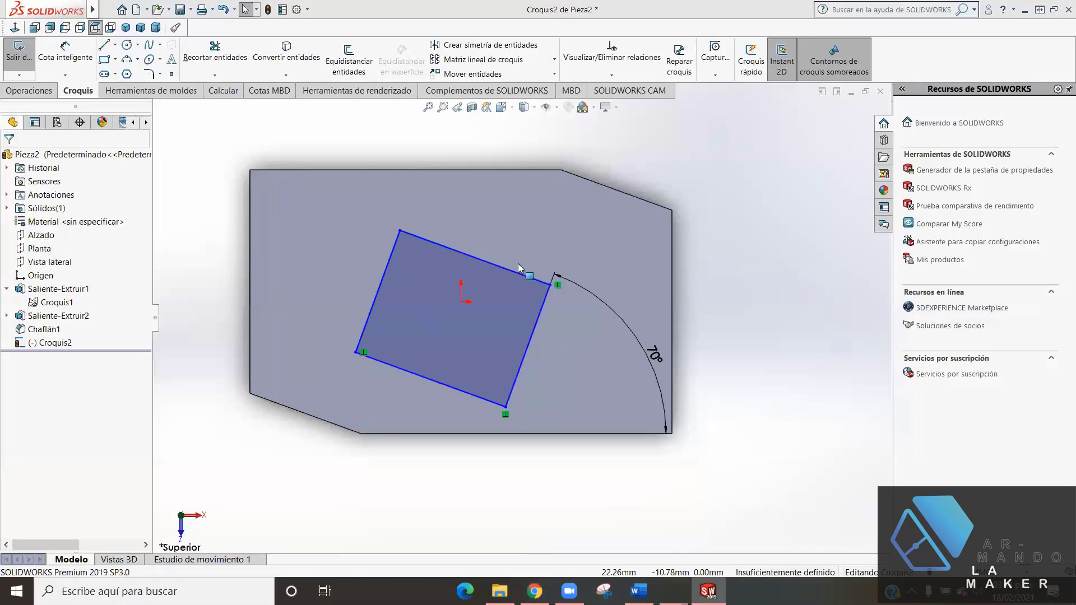
{"action": "left_click", "coordinate": [65, 50]}
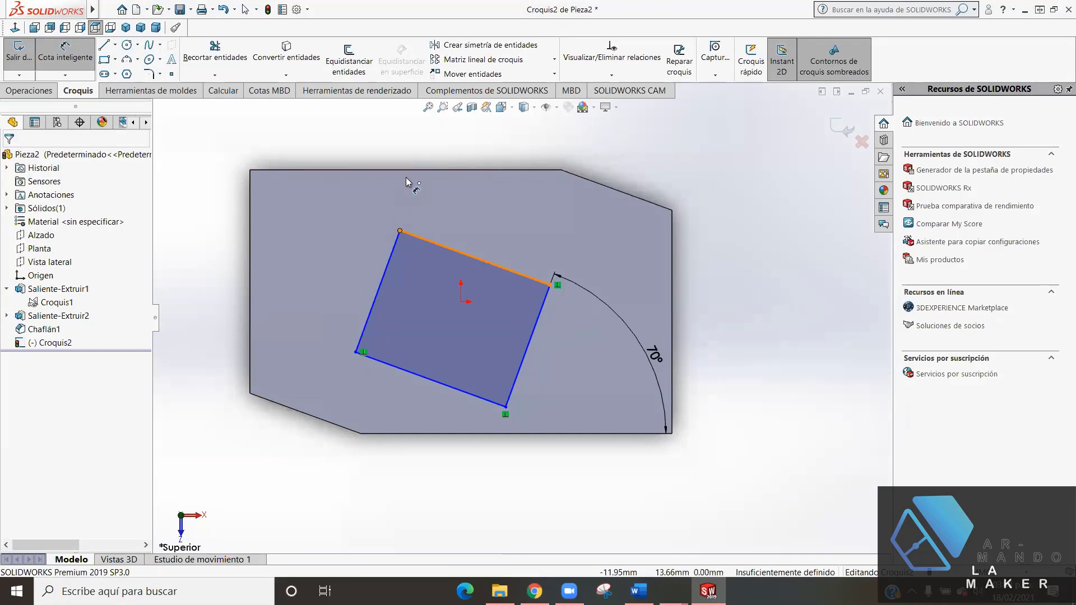
{"action": "left_click", "coordinate": [392, 169]}
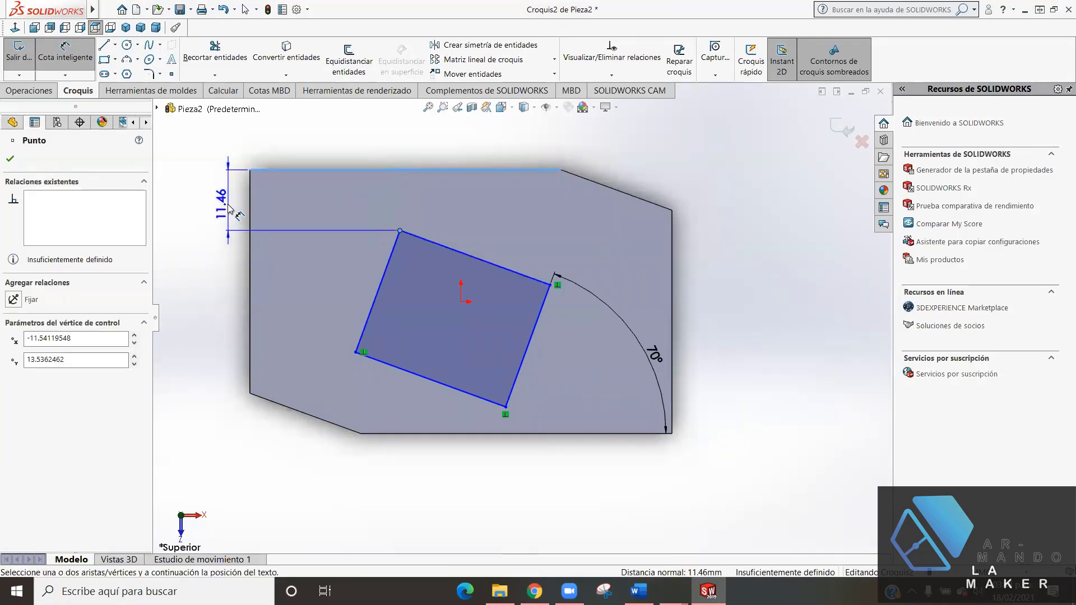
{"action": "left_click", "coordinate": [229, 206]}
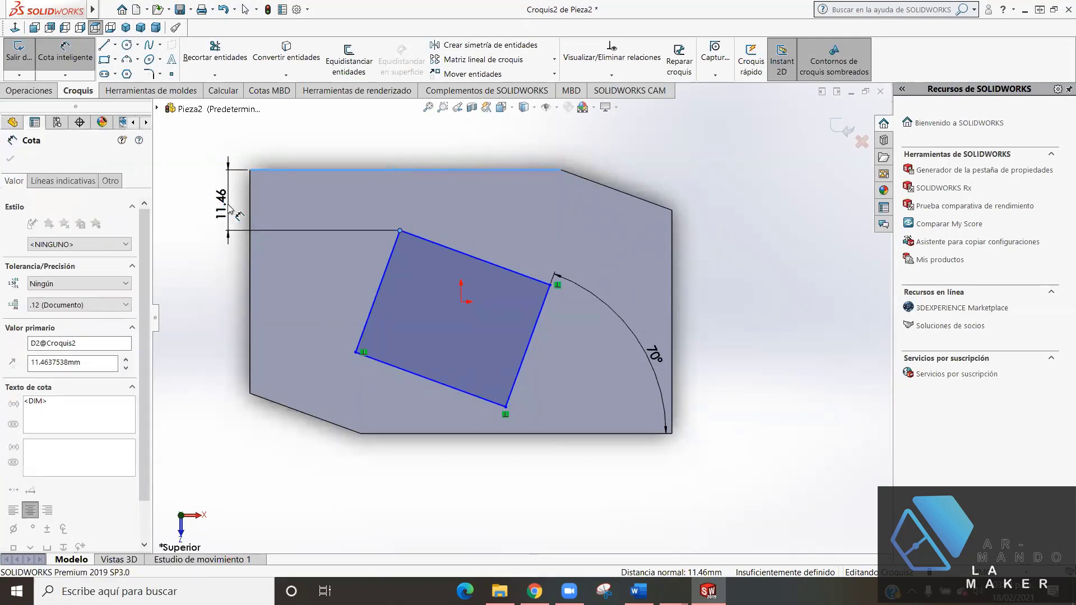
{"action": "type", "text": "5.3"}
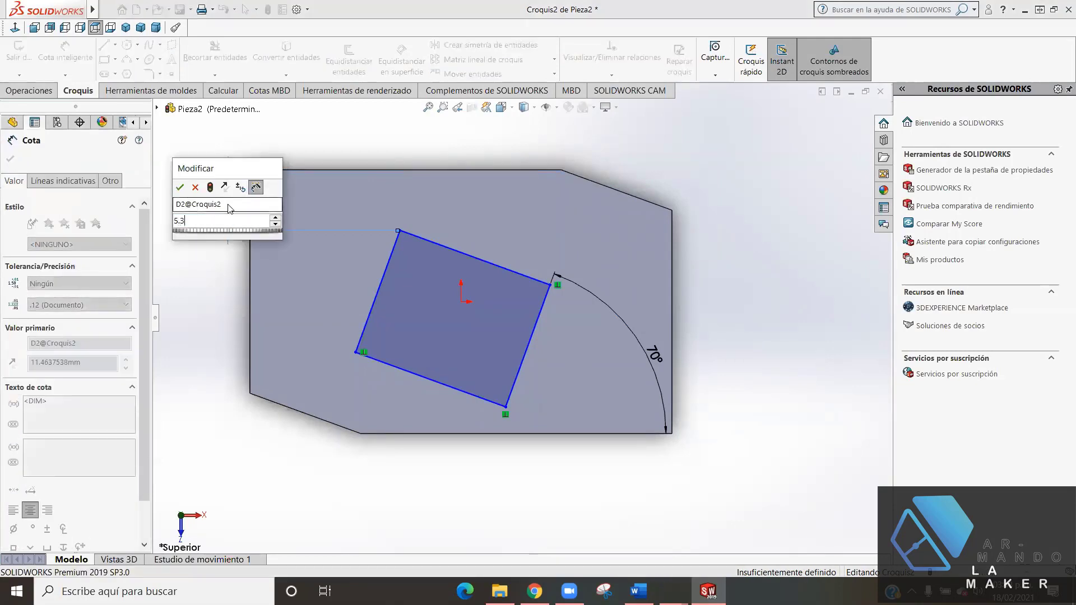
{"action": "key", "text": "Escape"}
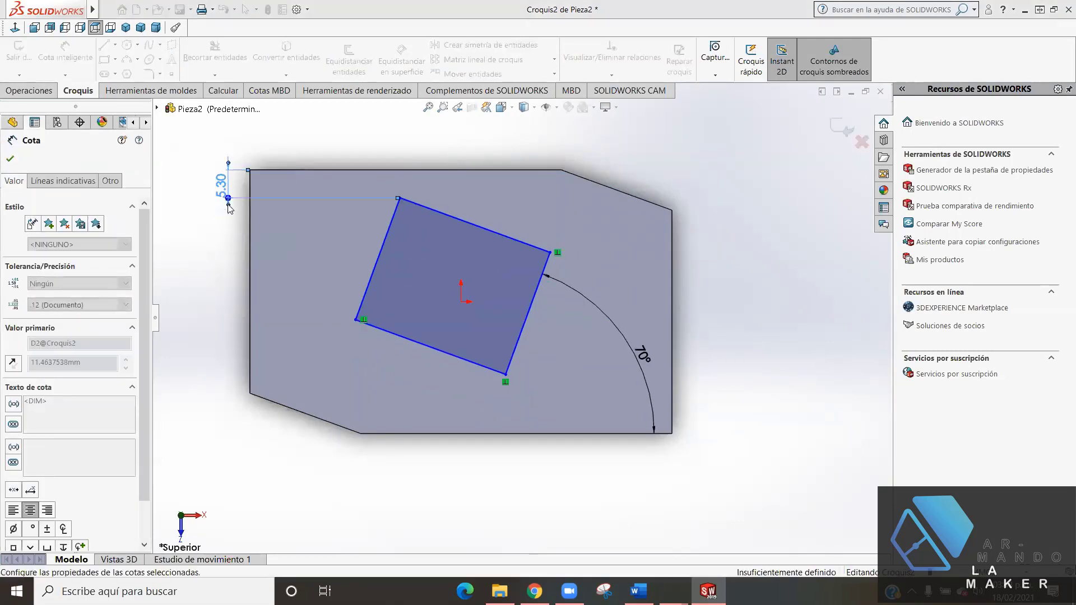
{"action": "left_click", "coordinate": [9, 159]}
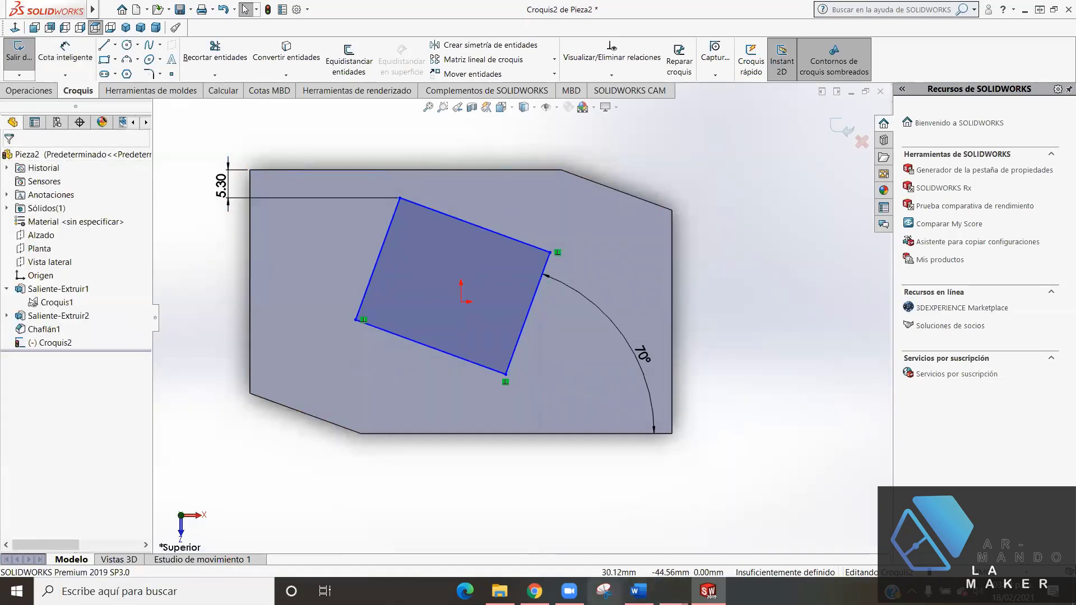
- After checking the reference drawing, dimension the outline's bottom side to 40 mm
{"action": "left_click", "coordinate": [535, 591]}
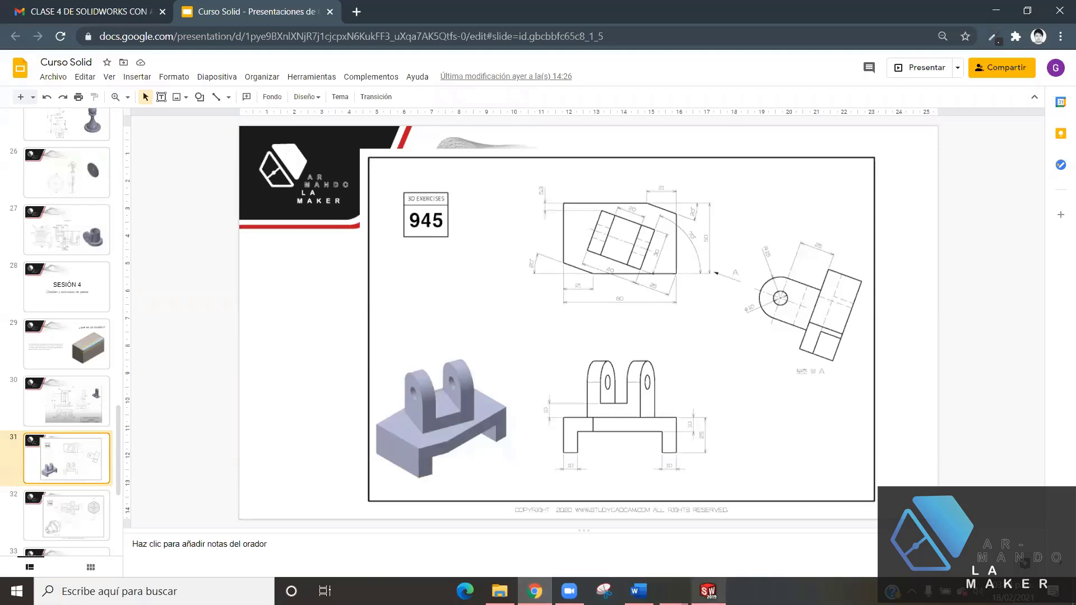
{"action": "left_click", "coordinate": [707, 591]}
{"action": "left_click", "coordinate": [65, 53]}
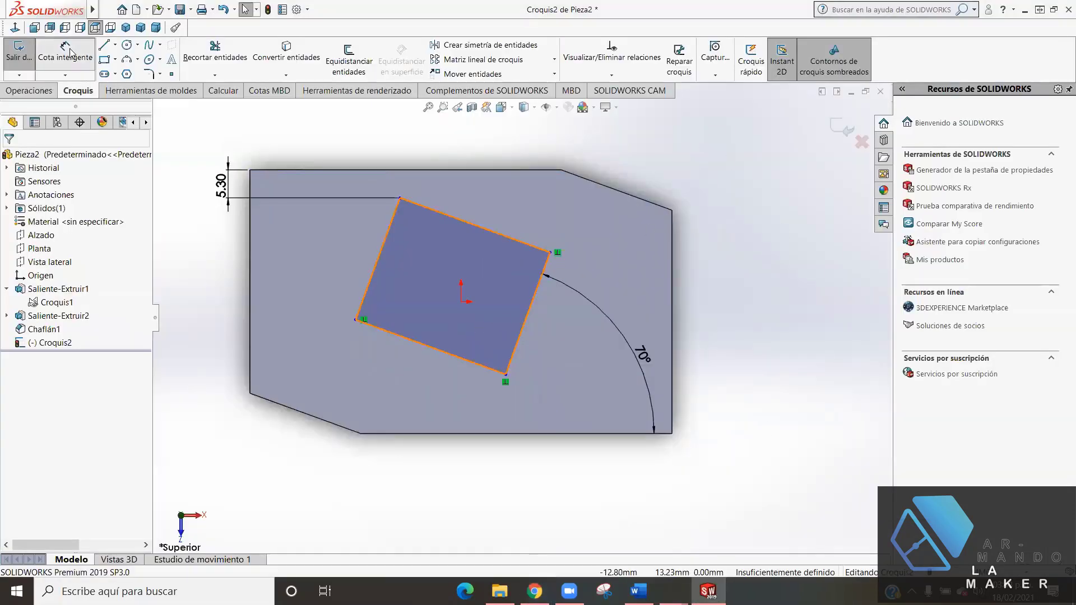
{"action": "left_click", "coordinate": [421, 363]}
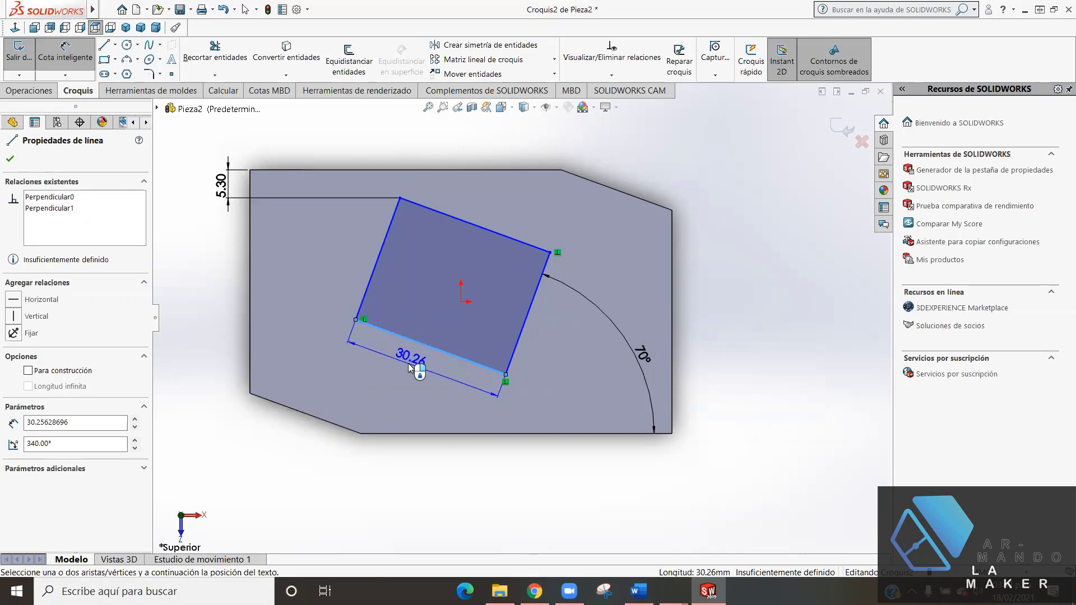
{"action": "left_click", "coordinate": [410, 366]}
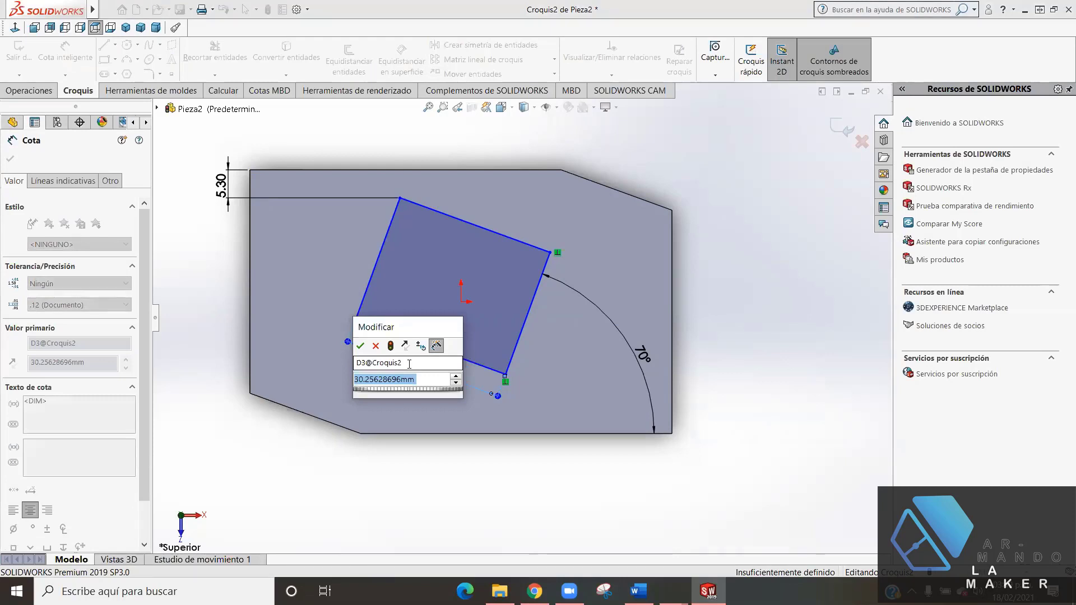
{"action": "type", "text": "40"}
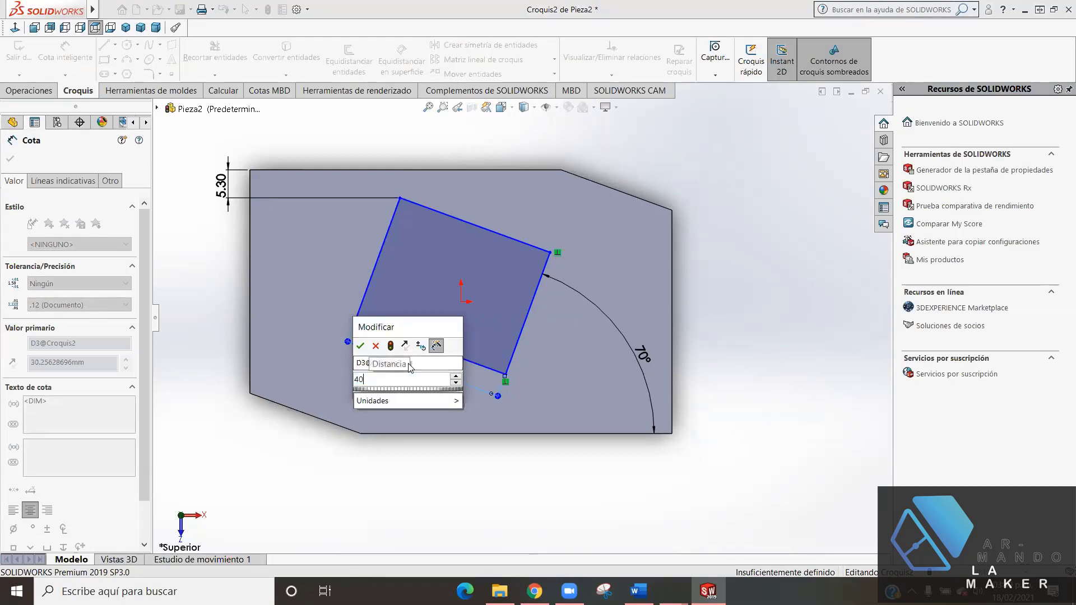
{"action": "key", "text": "Return"}
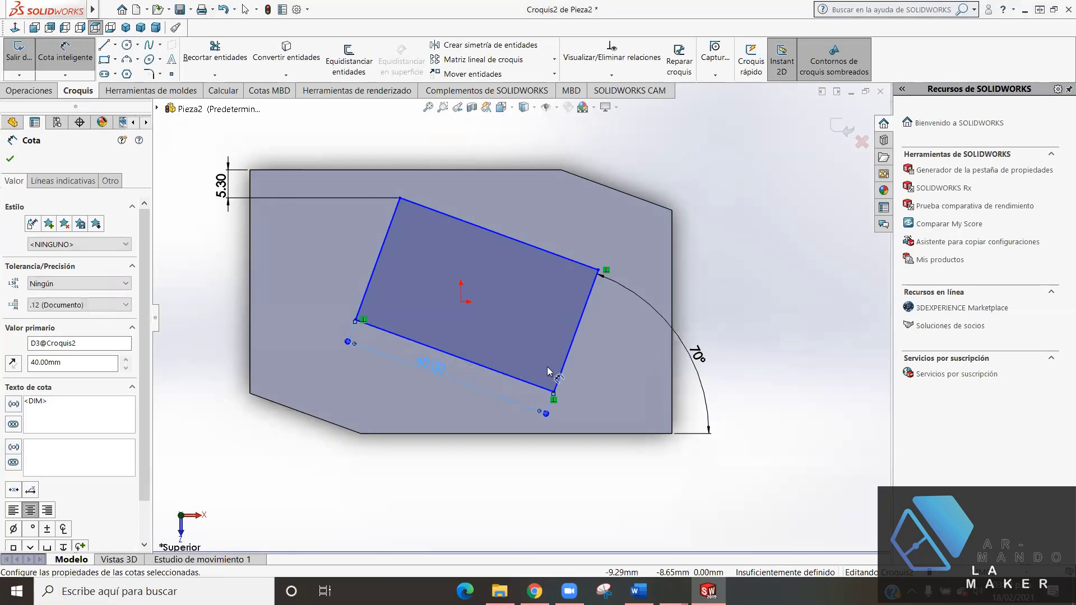
- Add a 23.13 dimension to the right side, then delete it
{"action": "left_click", "coordinate": [591, 353]}
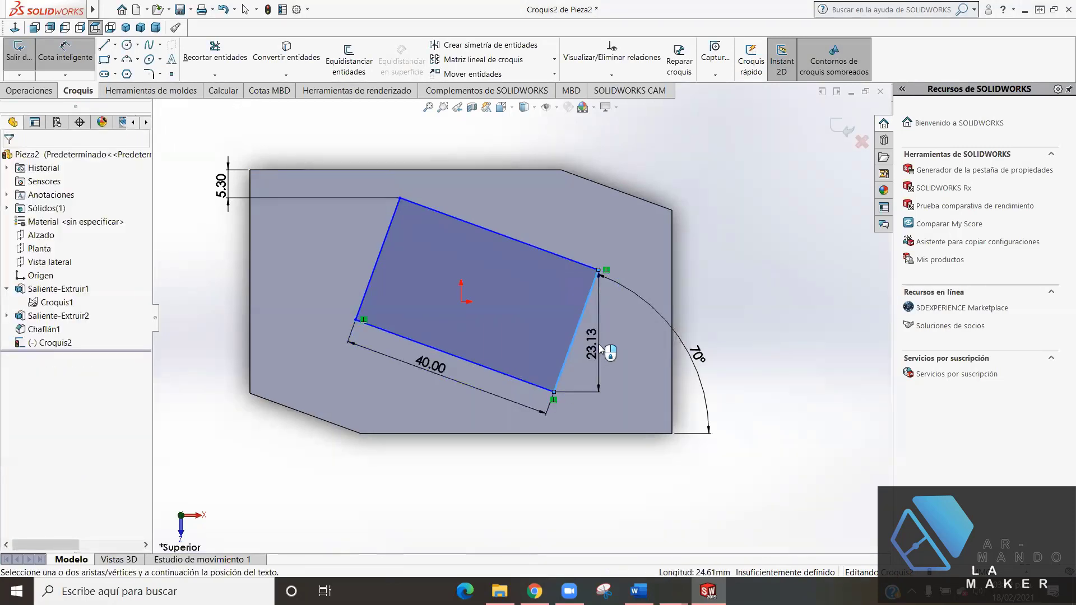
{"action": "left_click", "coordinate": [600, 348]}
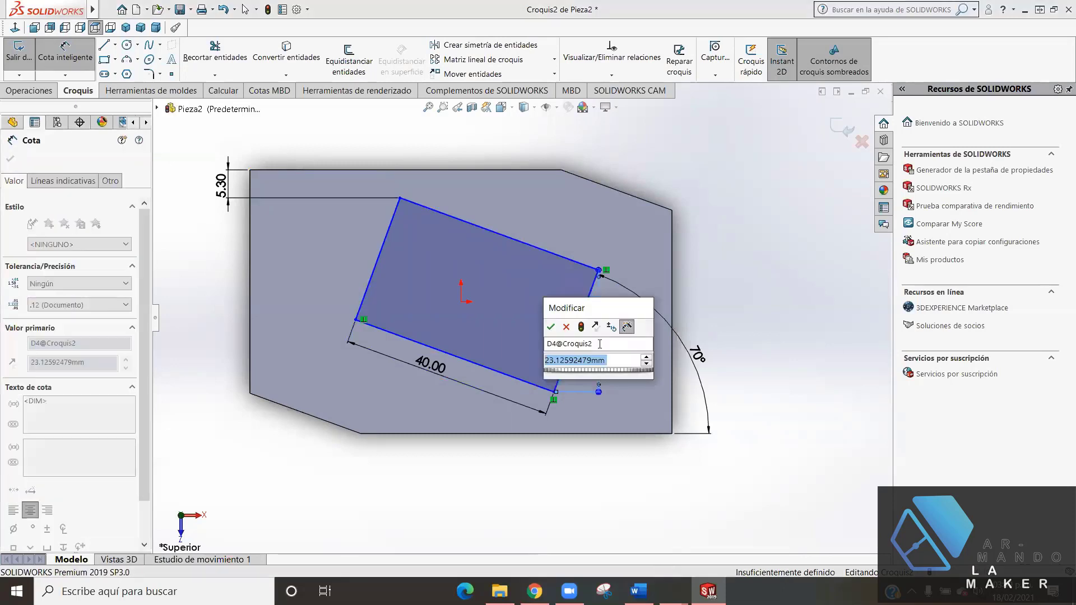
{"action": "key", "text": "Return"}
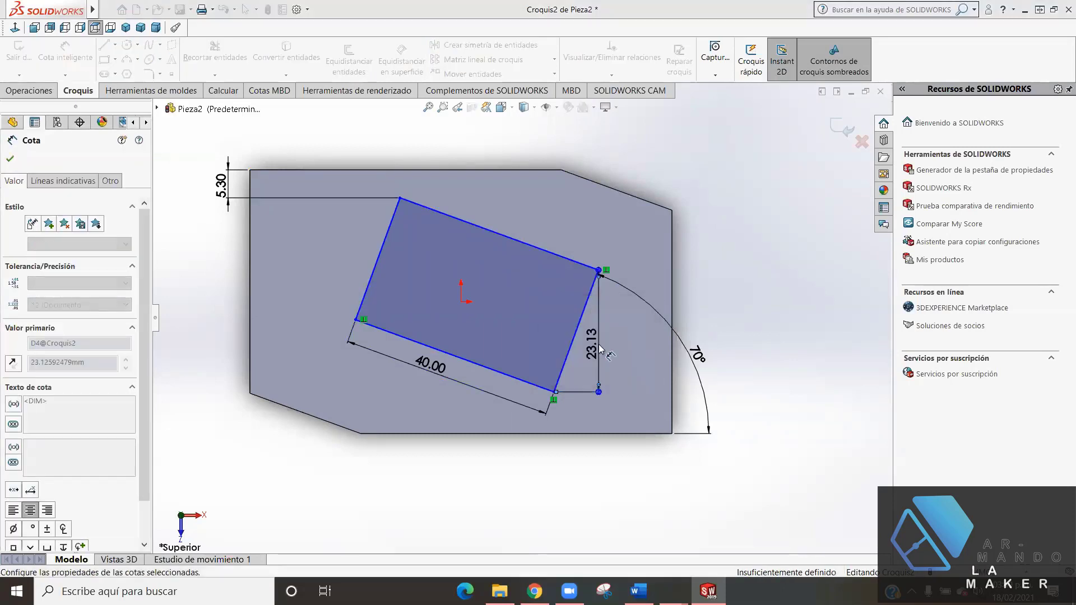
{"action": "left_click", "coordinate": [9, 160]}
{"action": "key", "text": "Escape"}
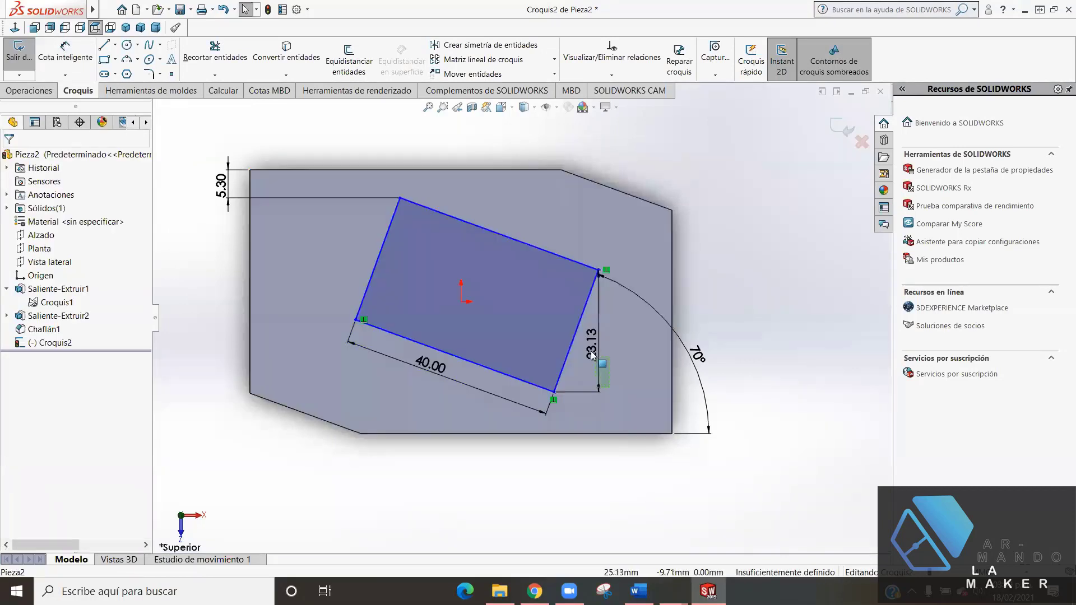
{"action": "left_click", "coordinate": [586, 349]}
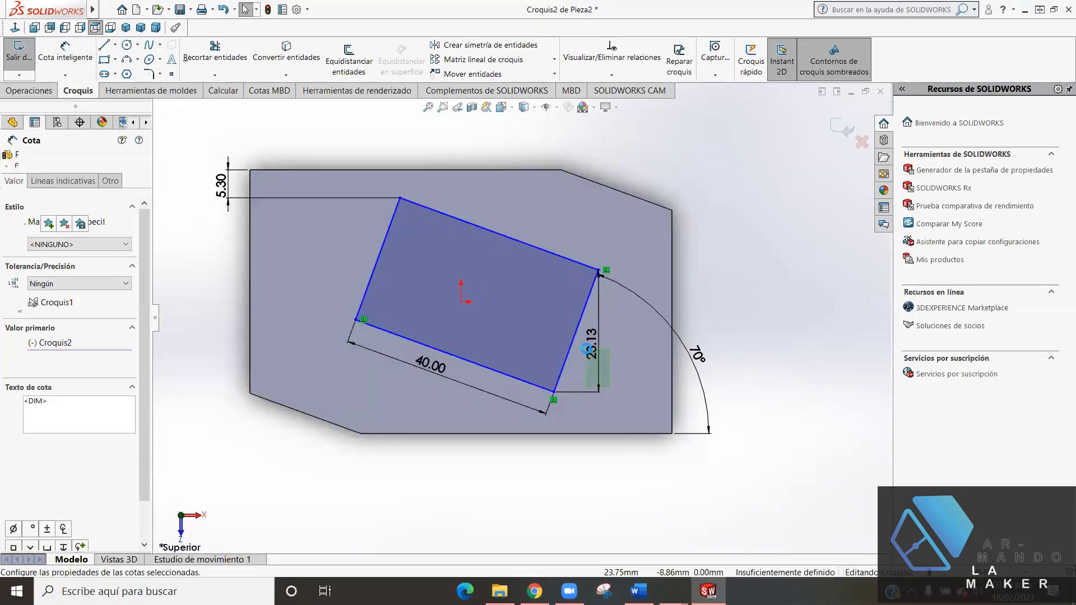
{"action": "key", "text": "Delete"}
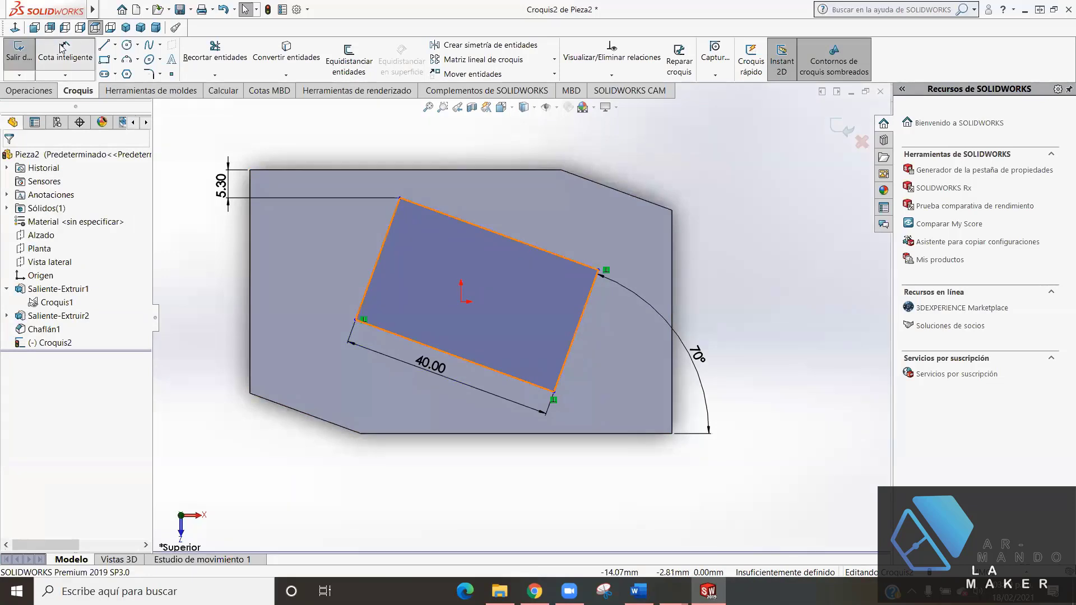
- Dimension the rectangle's right edge to 30 mm
{"action": "left_click", "coordinate": [65, 53]}
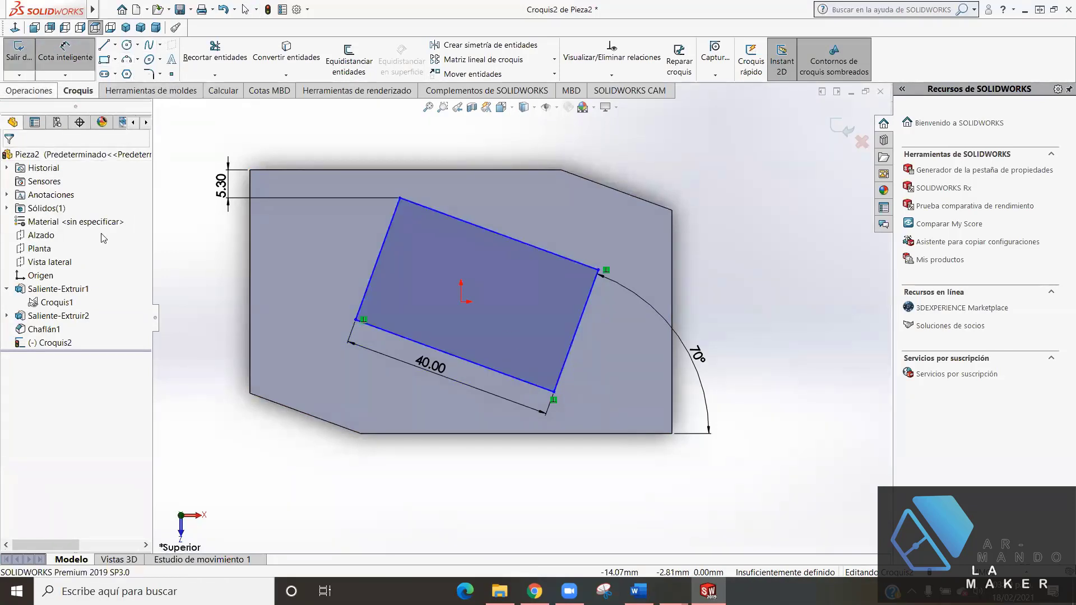
{"action": "left_click", "coordinate": [586, 323]}
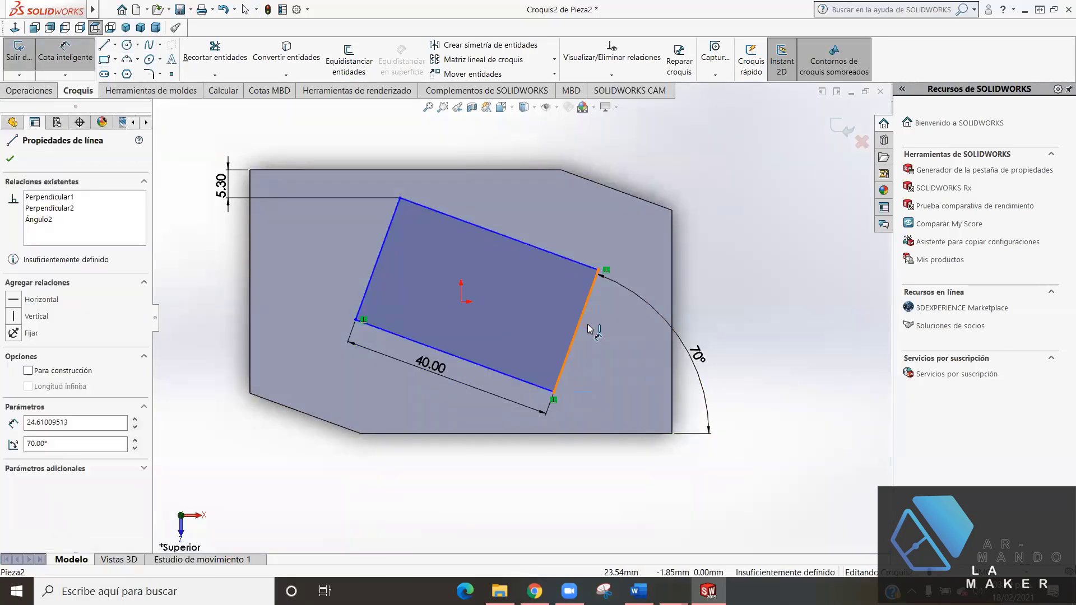
{"action": "left_click", "coordinate": [599, 334]}
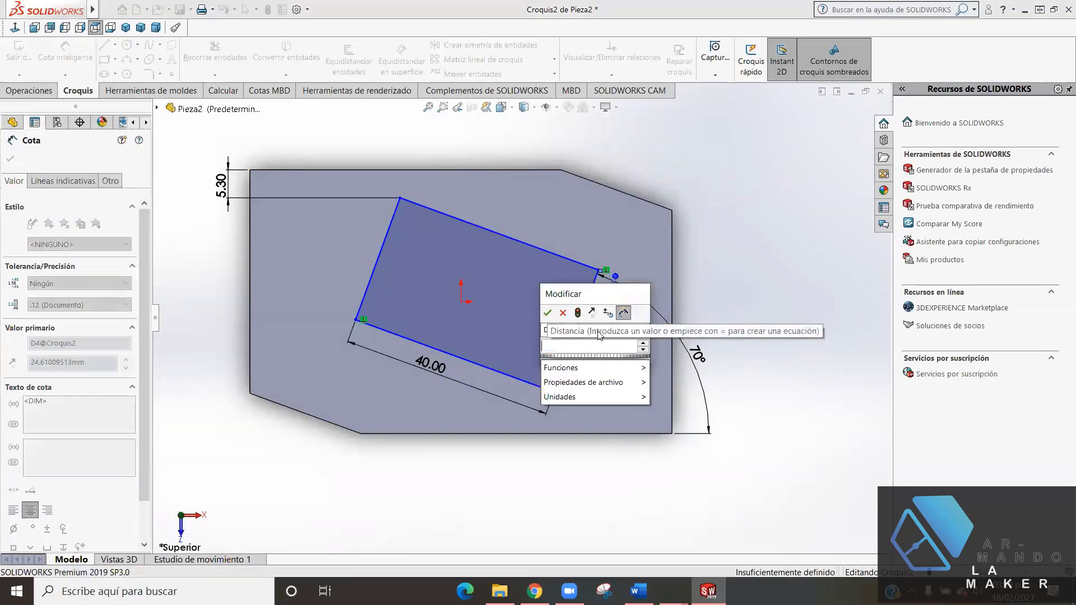
{"action": "type", "text": "30"}
{"action": "key", "text": "Return"}
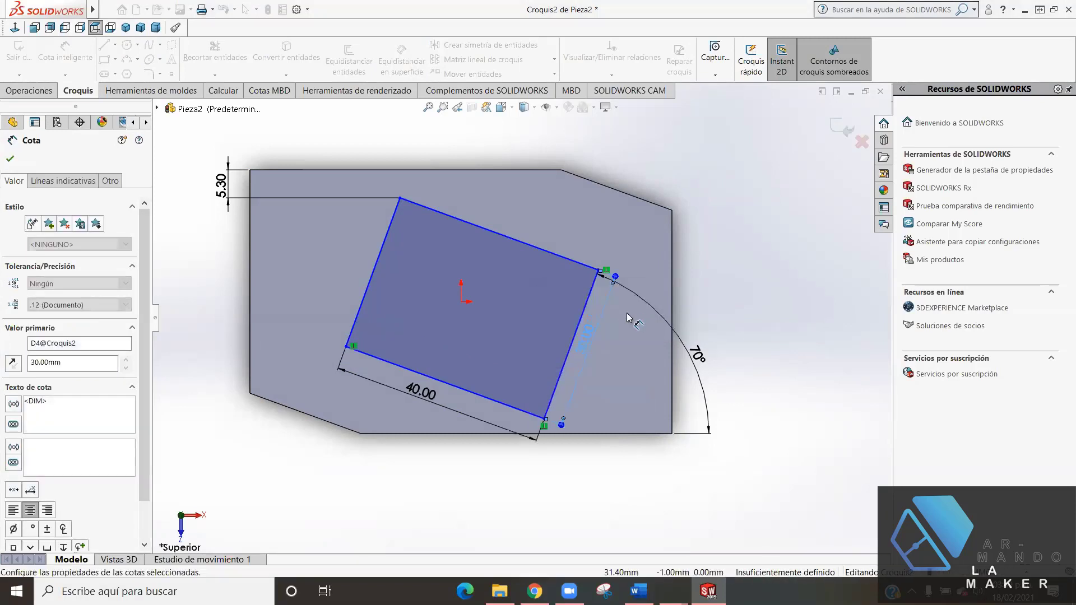
{"action": "left_click", "coordinate": [12, 160]}
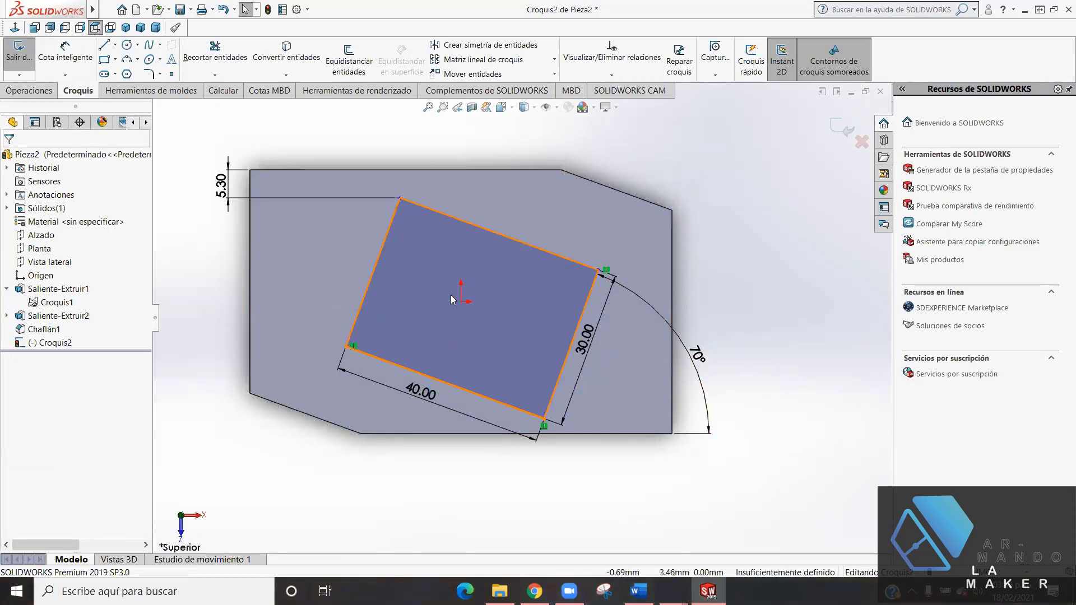
- Make the top and bottom edges equal with an Igual relation
{"action": "left_click", "coordinate": [386, 362]}
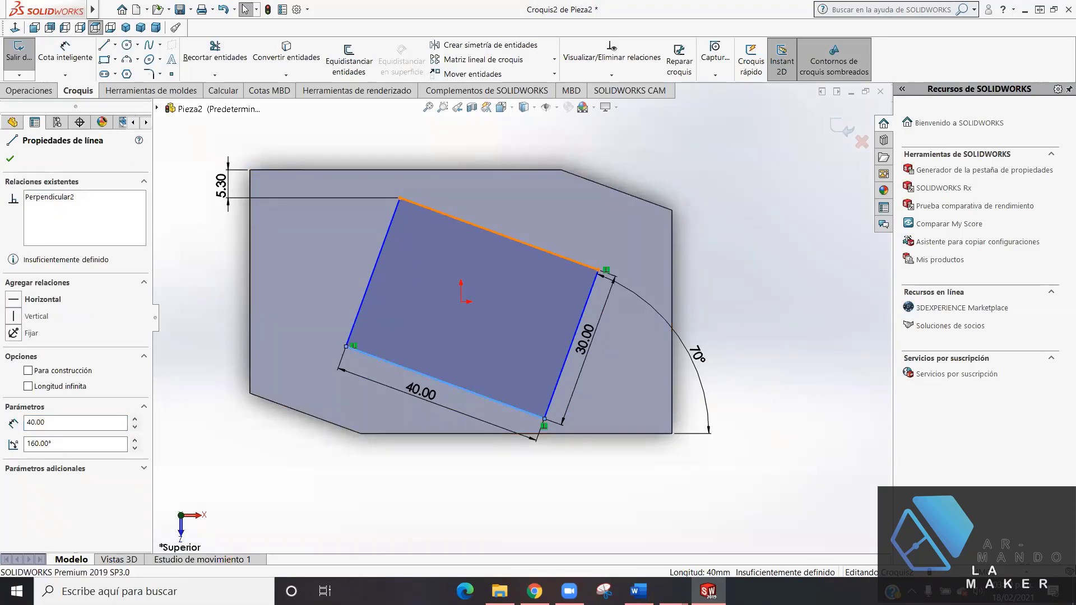
{"action": "left_click", "coordinate": [442, 217], "text": "ctrl"}
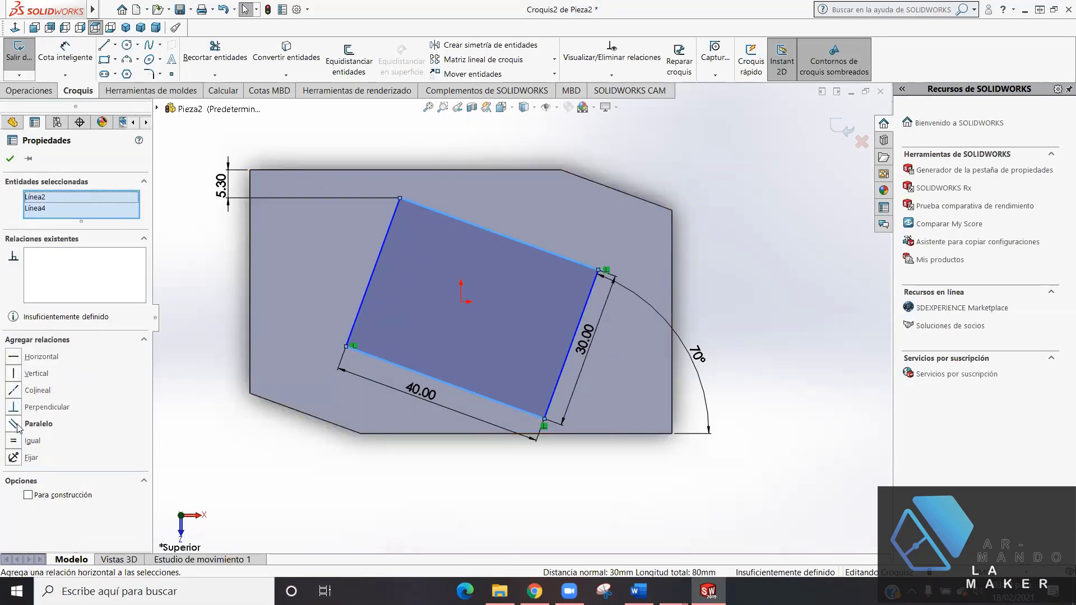
{"action": "left_click", "coordinate": [16, 441]}
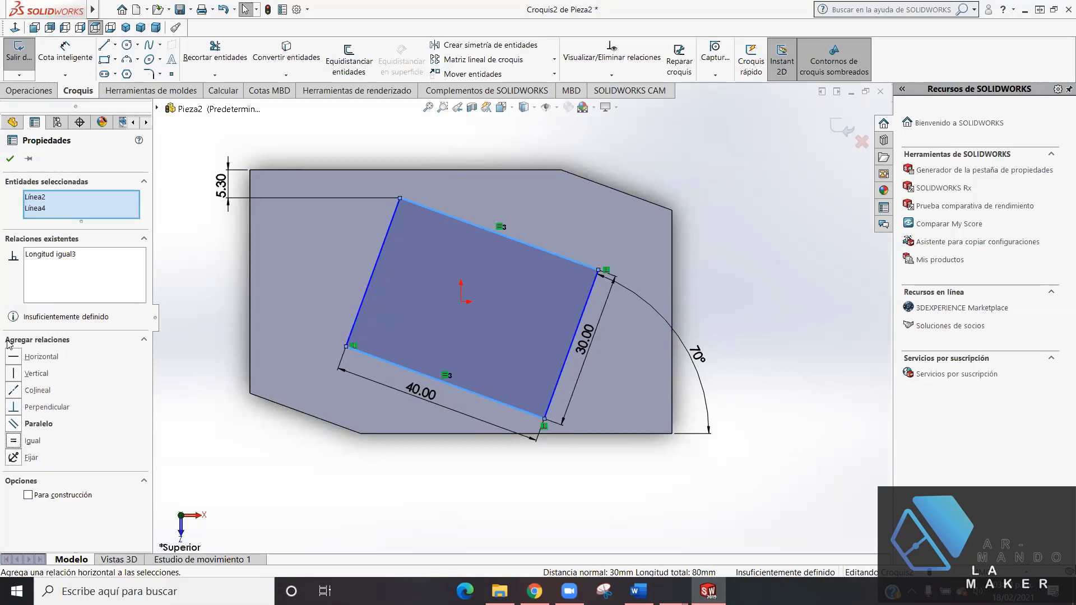
{"action": "left_click", "coordinate": [9, 160]}
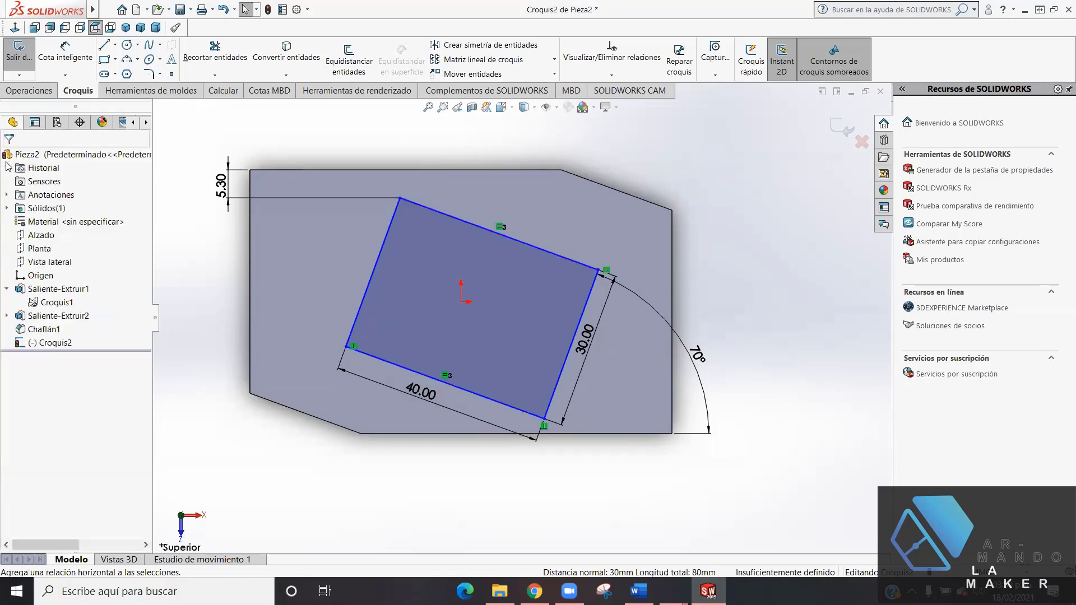
- Make the left and right edges equal with Igual, then switch to the course slides
{"action": "left_click", "coordinate": [587, 309]}
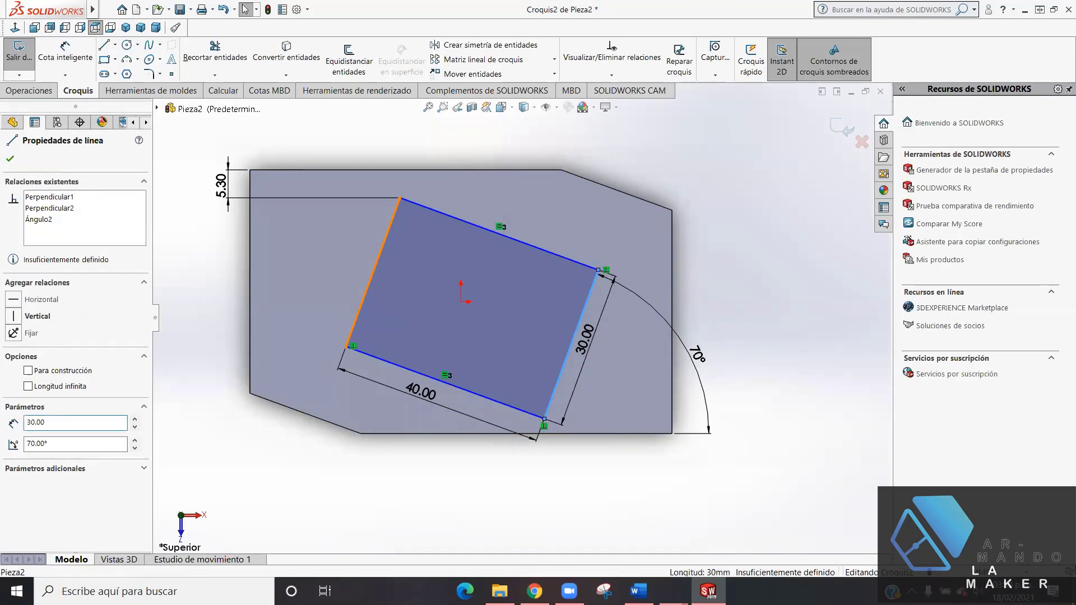
{"action": "left_click", "coordinate": [373, 274], "text": "ctrl"}
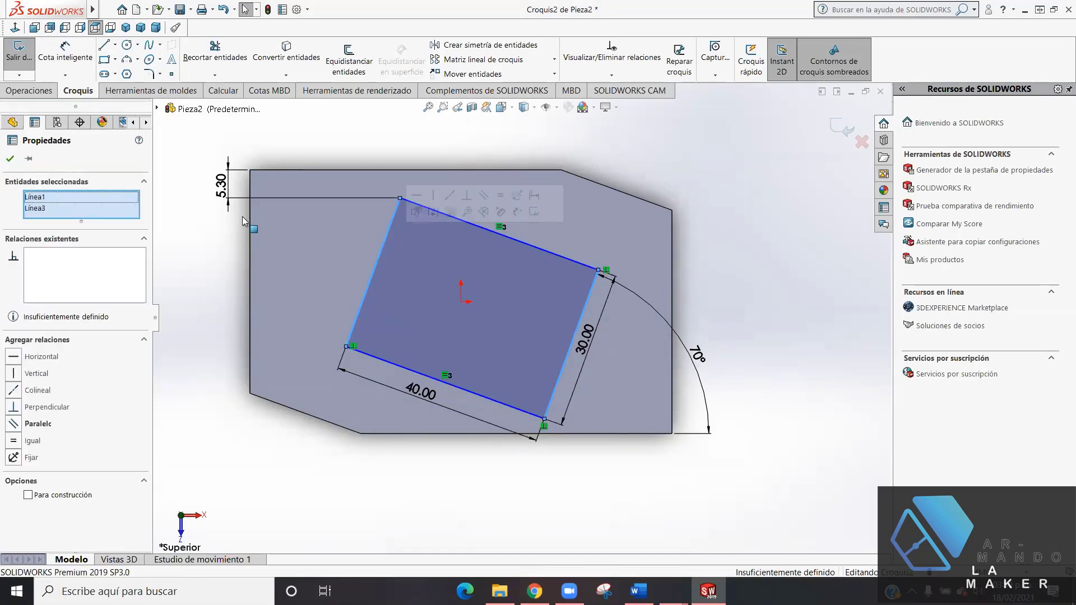
{"action": "left_click", "coordinate": [15, 442]}
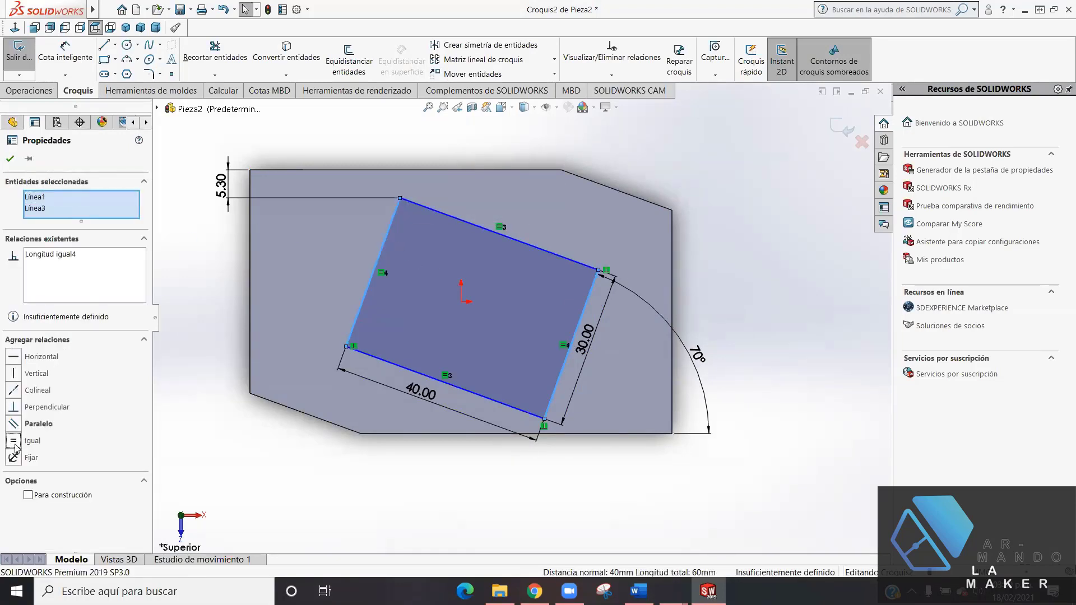
{"action": "left_click", "coordinate": [10, 158]}
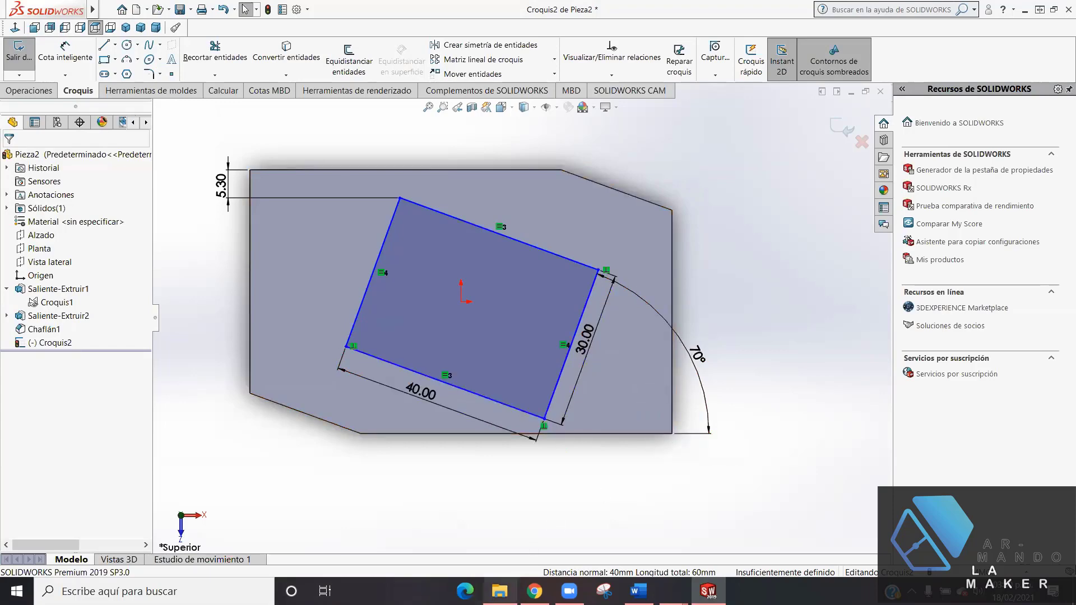
{"action": "left_click", "coordinate": [533, 590]}
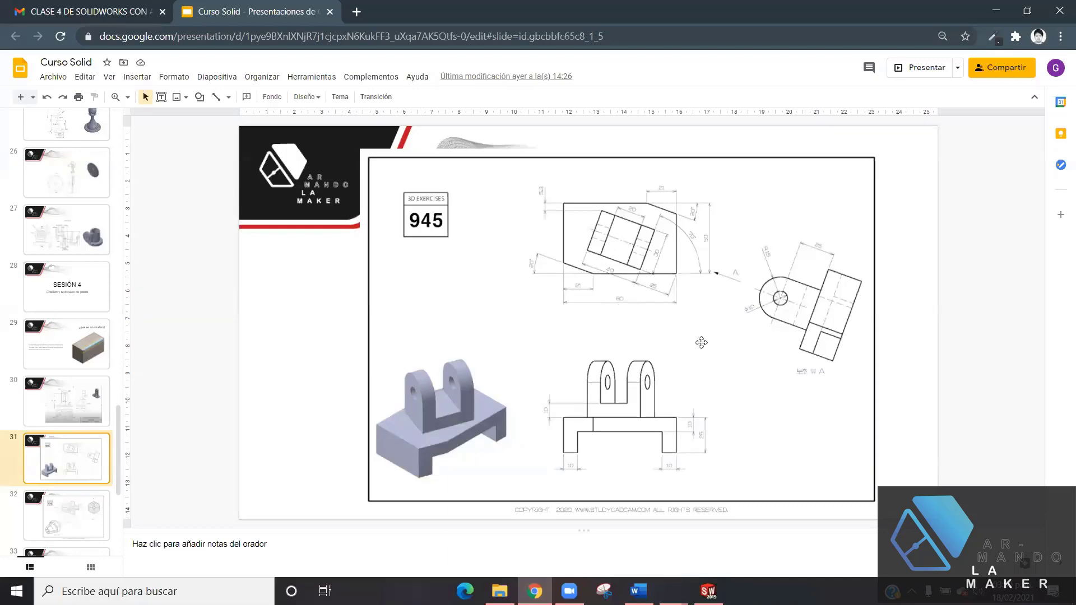
- Return from the exercise 945 slide to the SOLIDWORKS Croquis2 sketch
{"action": "left_click", "coordinate": [707, 591]}
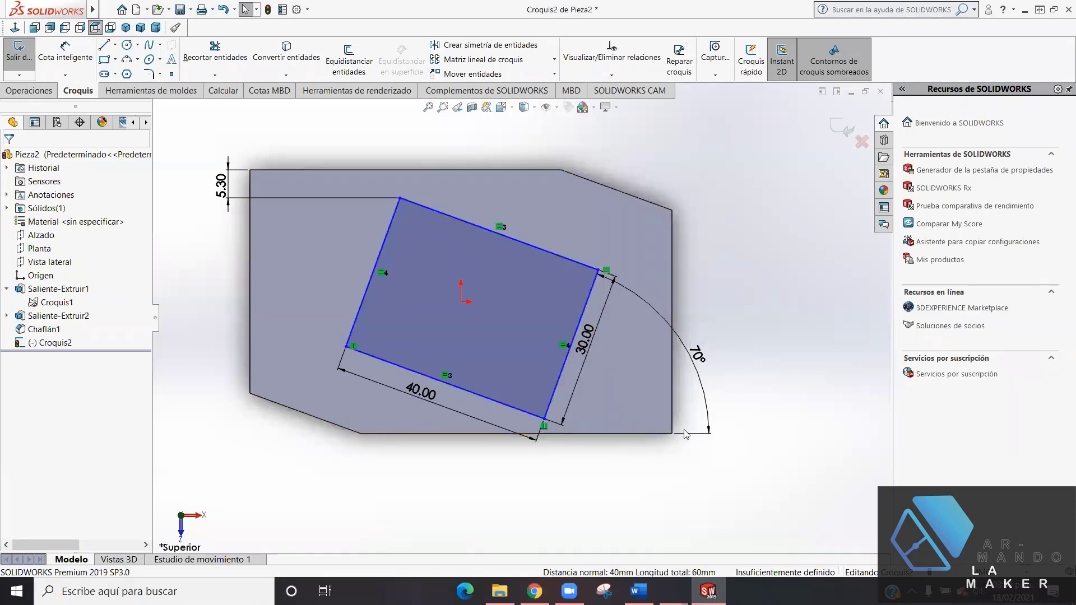
- Try dimensioning the rectangle's lower corner and drawing a construction line, cancelling both
{"action": "key", "text": "d"}
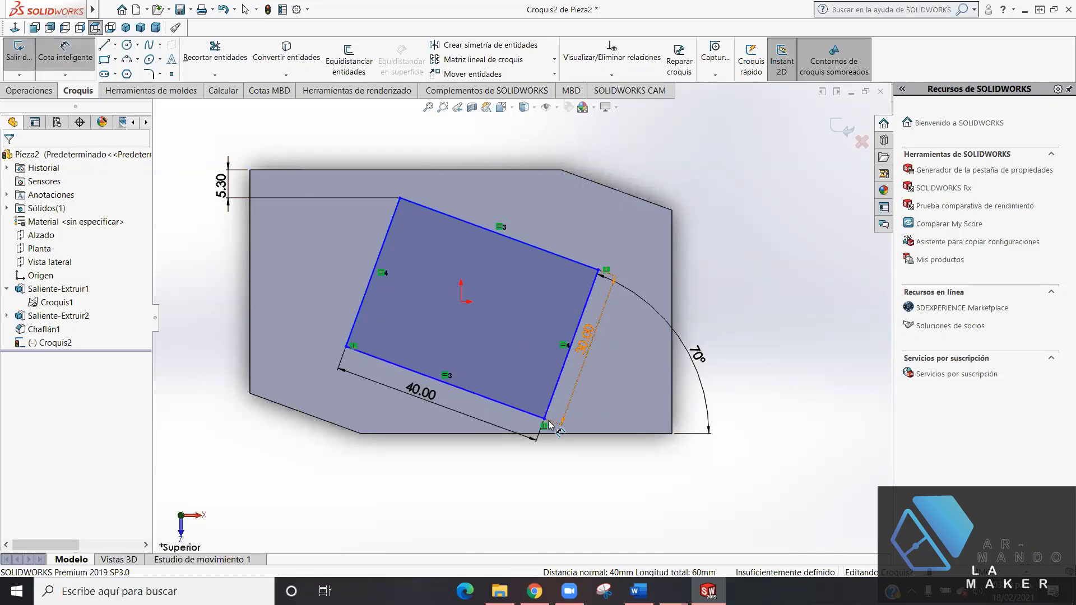
{"action": "left_click", "coordinate": [671, 433]}
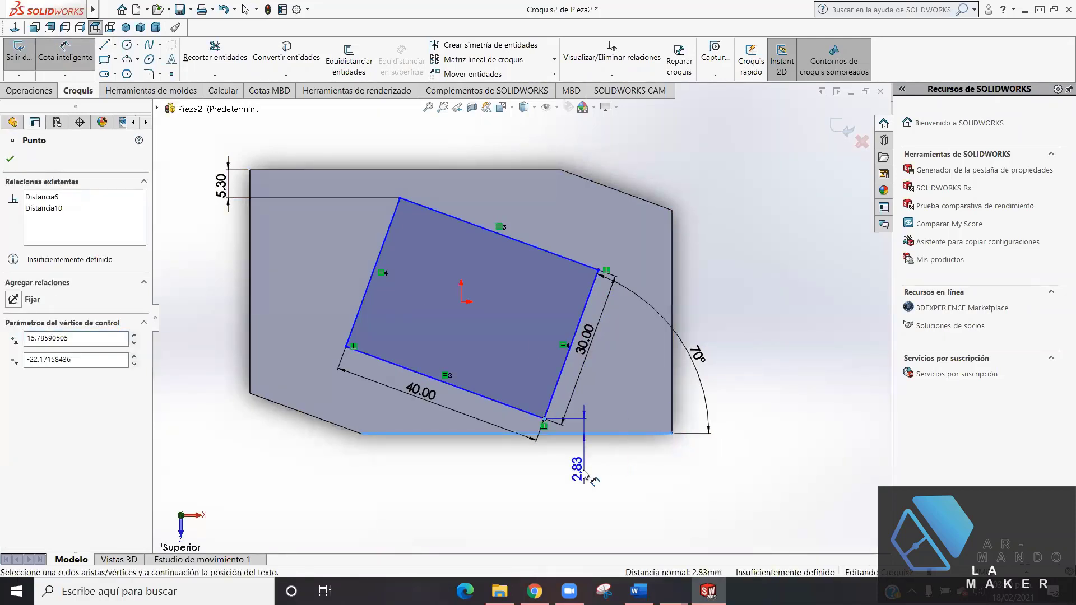
{"action": "key", "text": "Escape"}
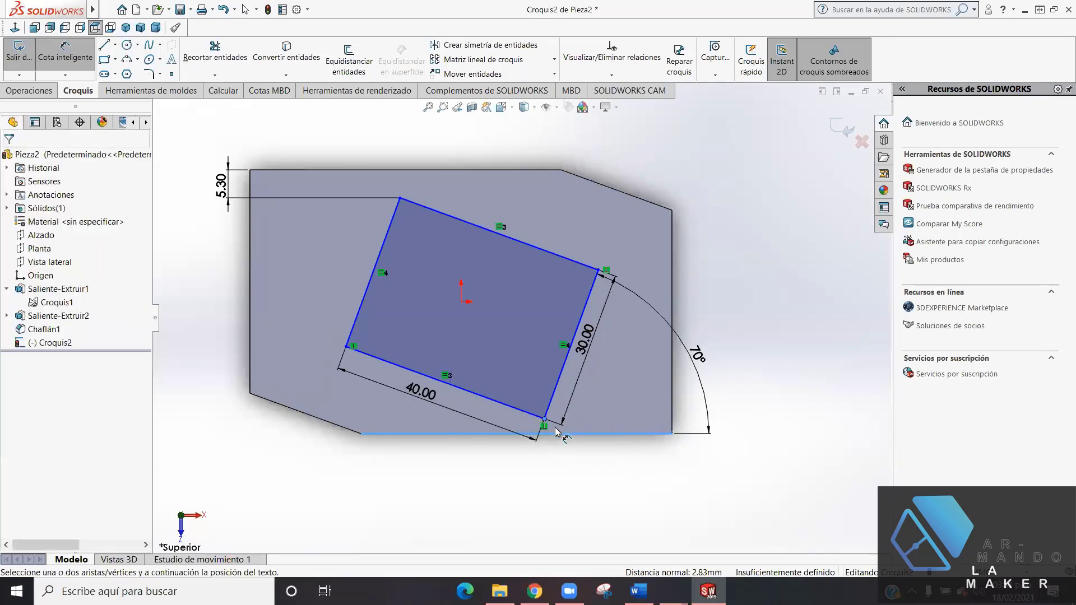
{"action": "key", "text": "Escape"}
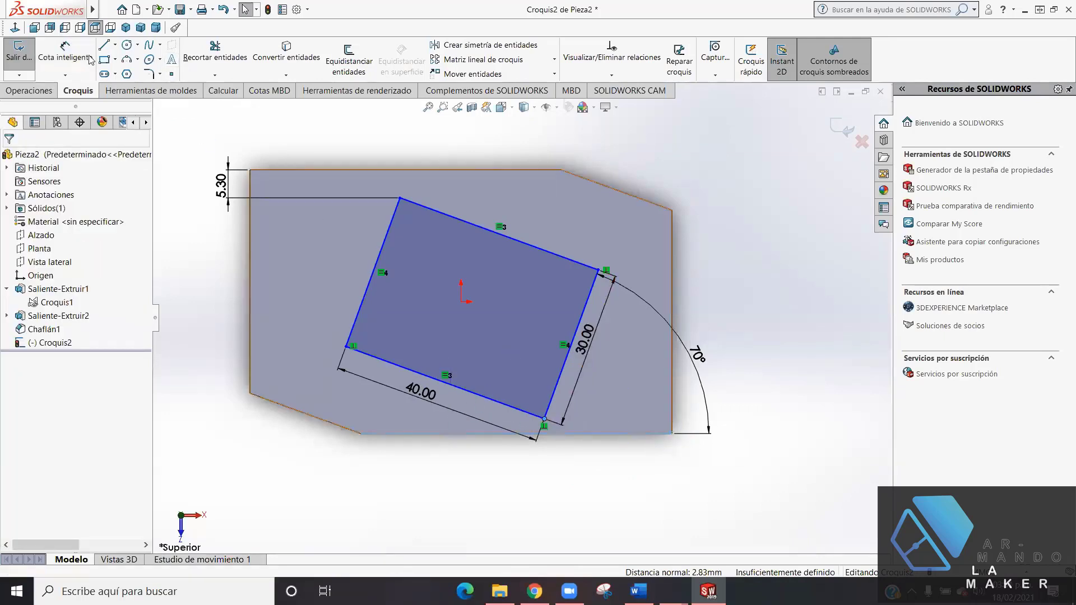
{"action": "left_click", "coordinate": [65, 52]}
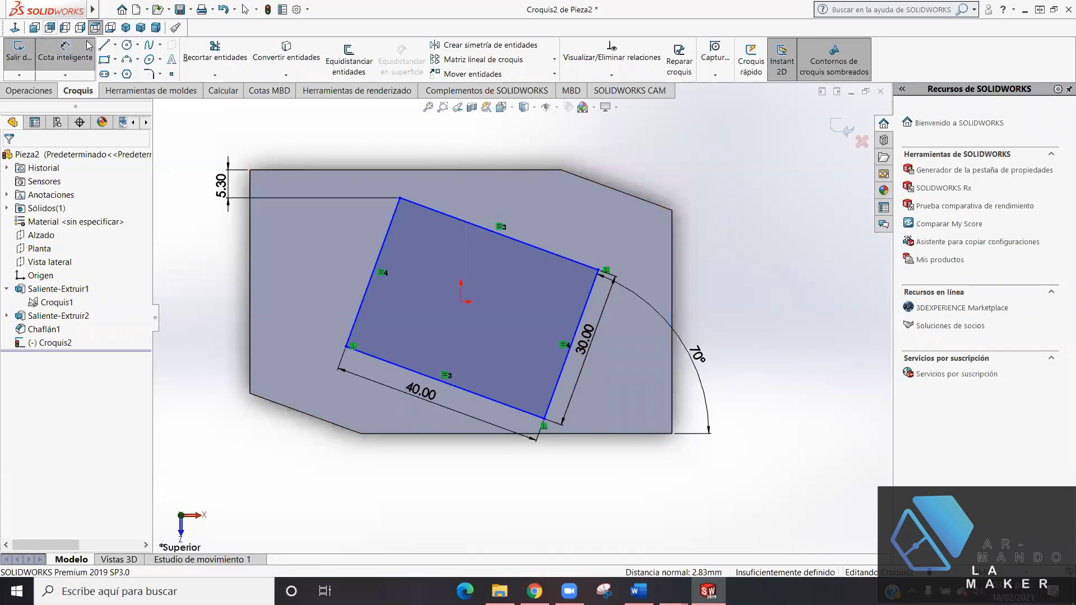
{"action": "left_click", "coordinate": [115, 46]}
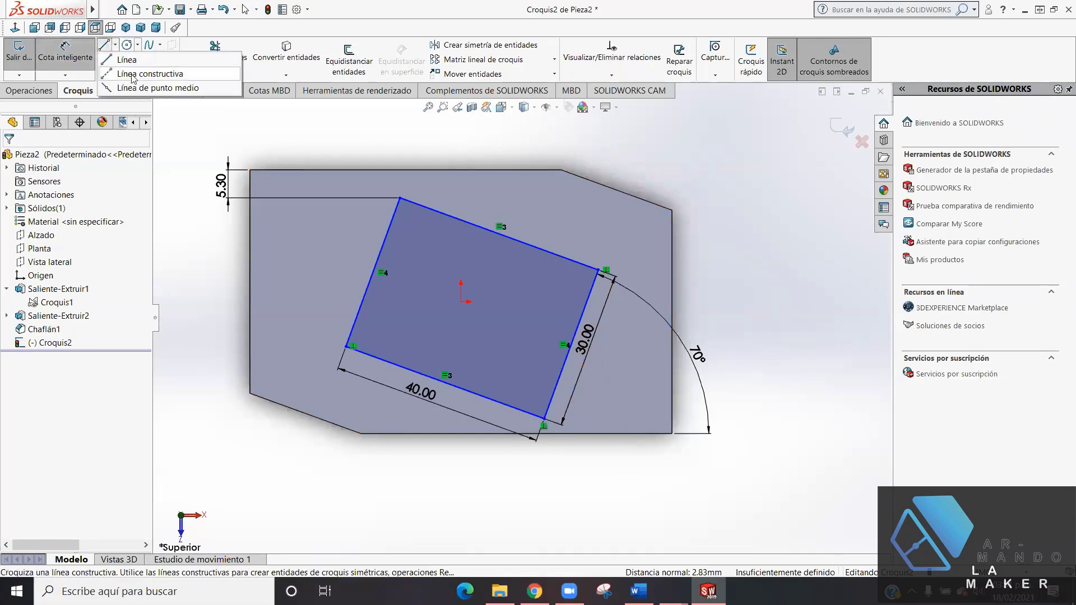
{"action": "left_click", "coordinate": [544, 419]}
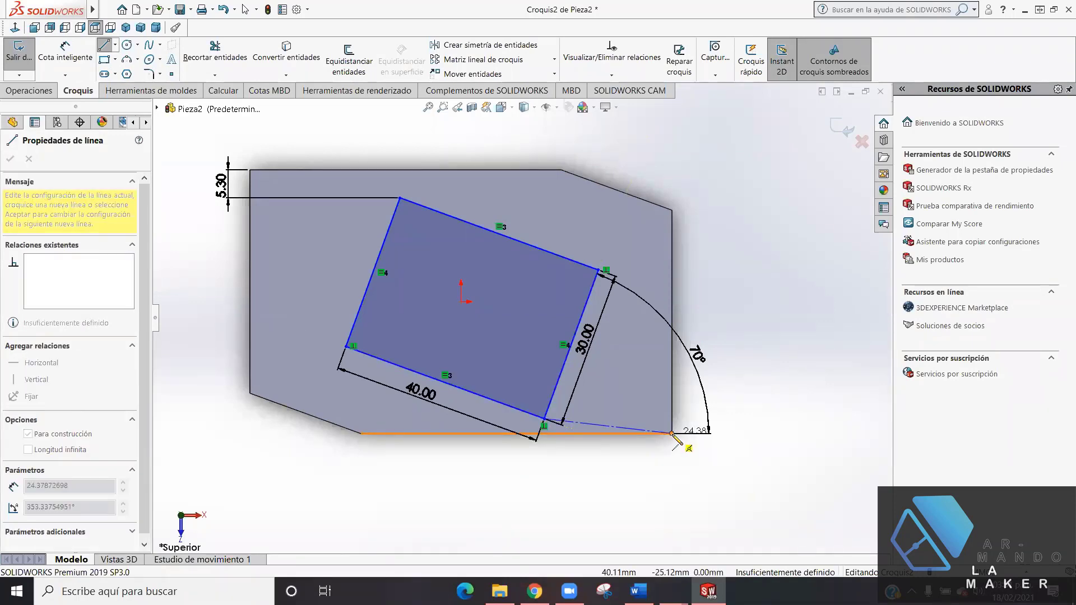
{"action": "key", "text": "Escape"}
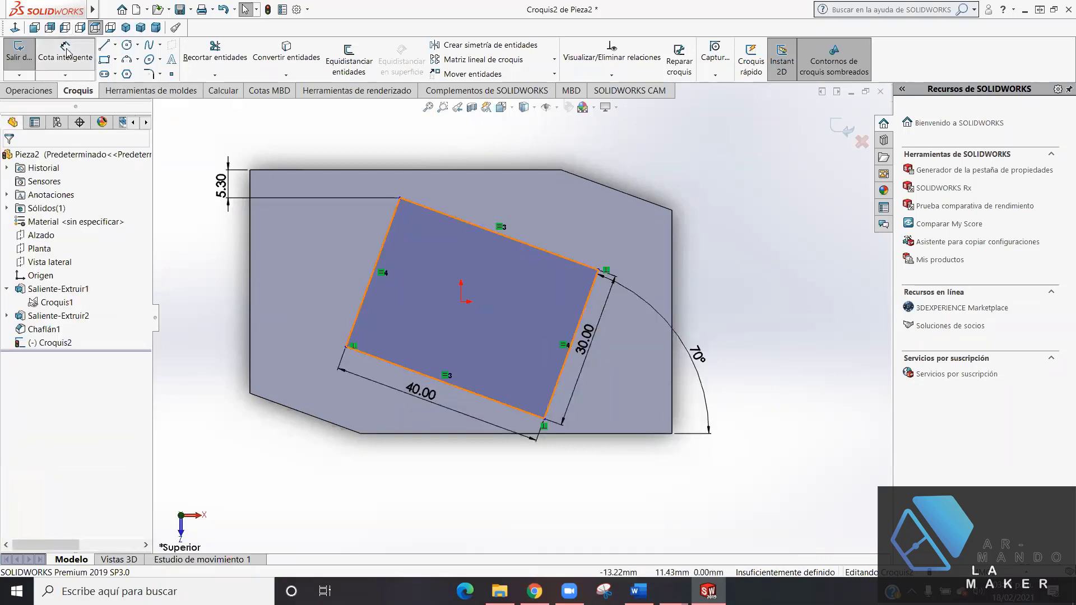
- Set the distance from the rectangle's lower corner to the part's bottom-right corner to 25 mm
{"action": "left_click", "coordinate": [66, 52]}
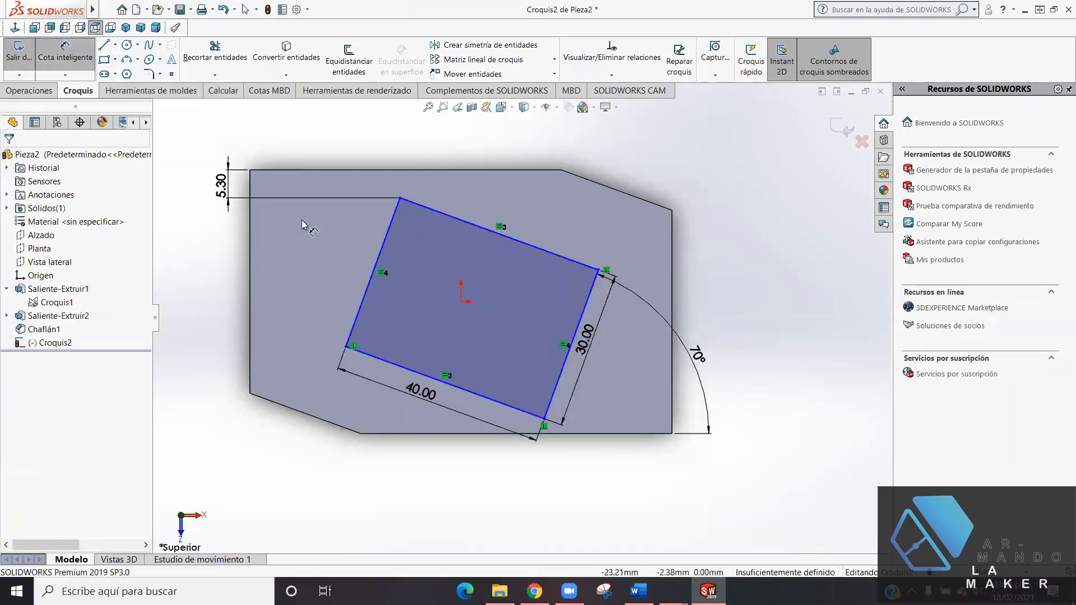
{"action": "left_click", "coordinate": [544, 419]}
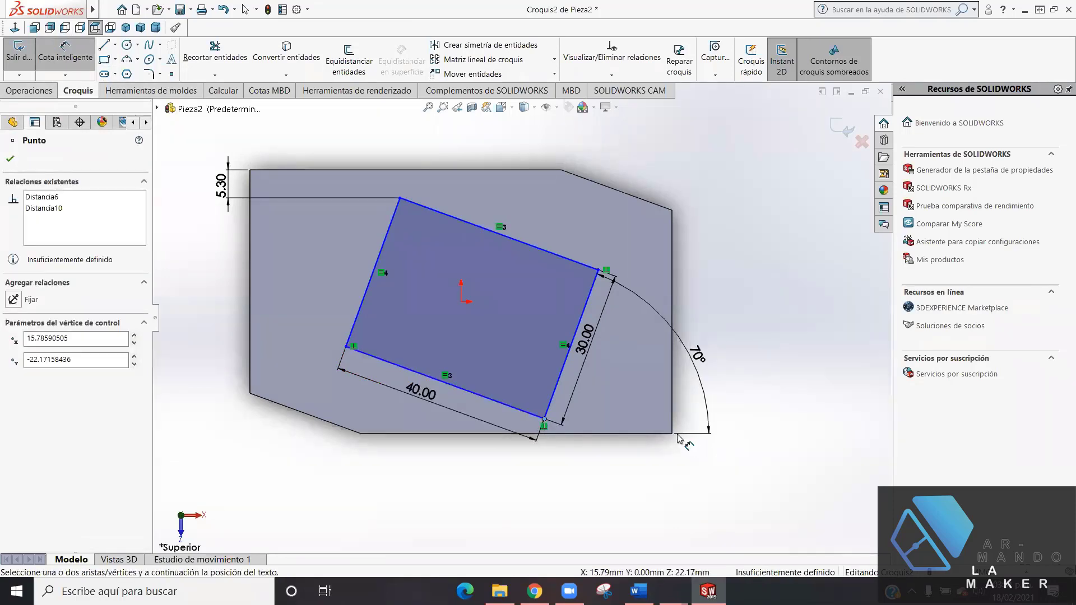
{"action": "left_click", "coordinate": [671, 433]}
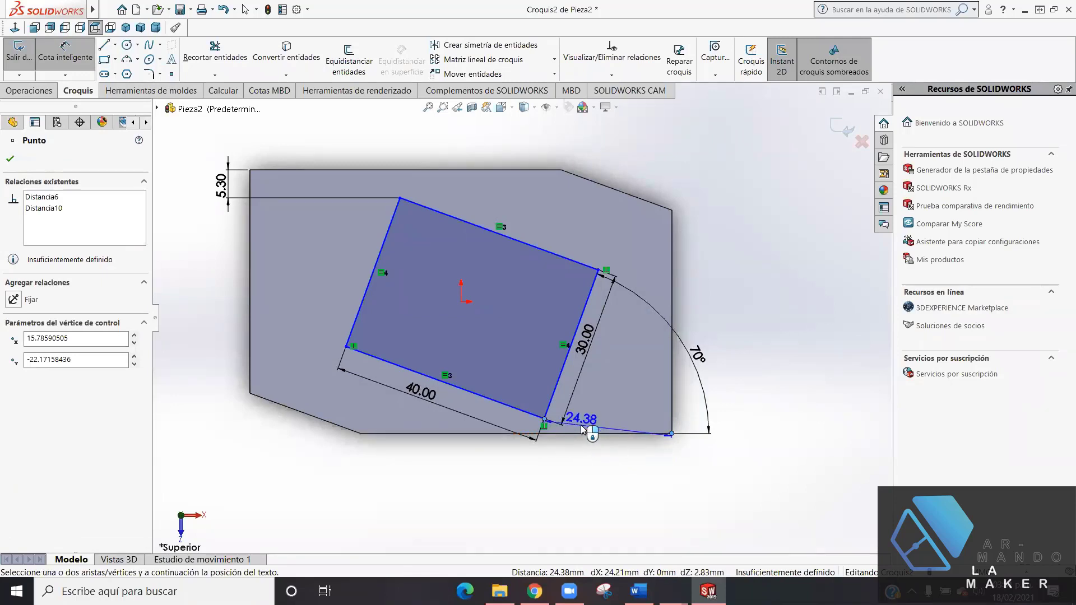
{"action": "left_click", "coordinate": [581, 428]}
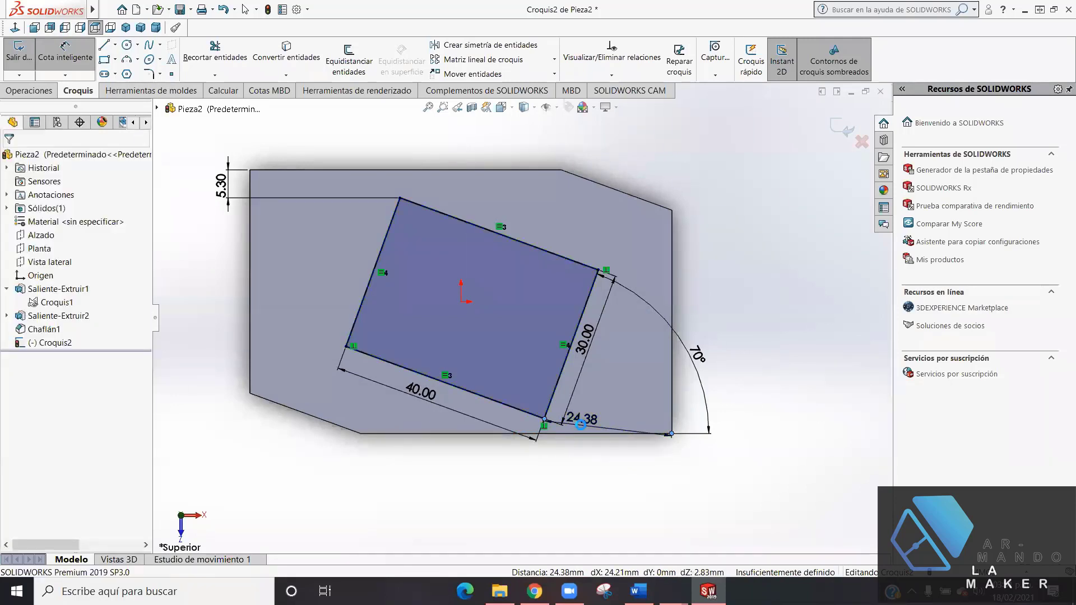
{"action": "left_click", "coordinate": [580, 425]}
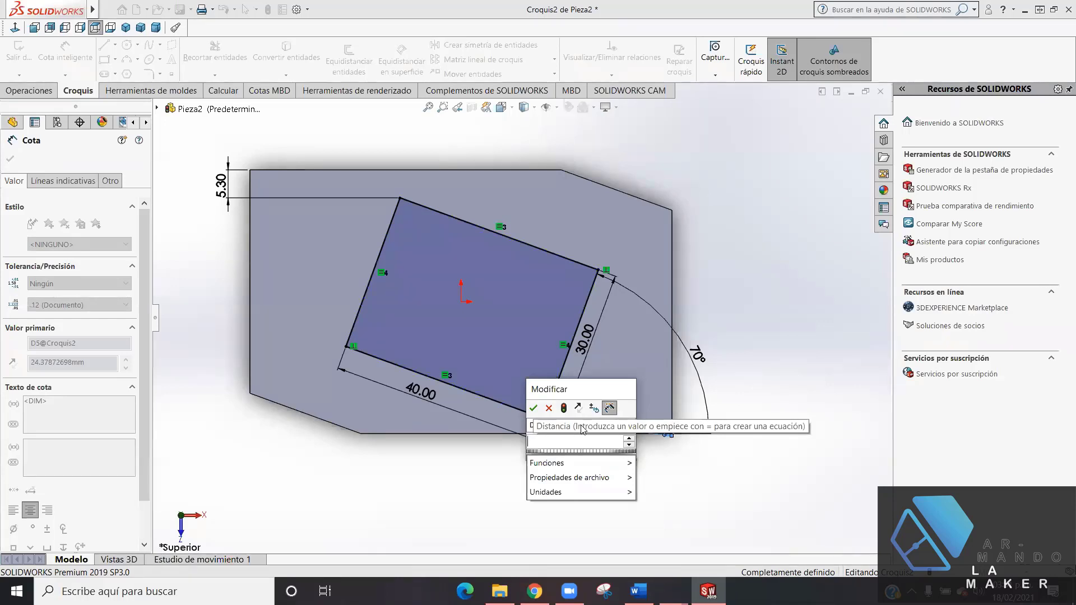
{"action": "type", "text": "25"}
{"action": "key", "text": "Return"}
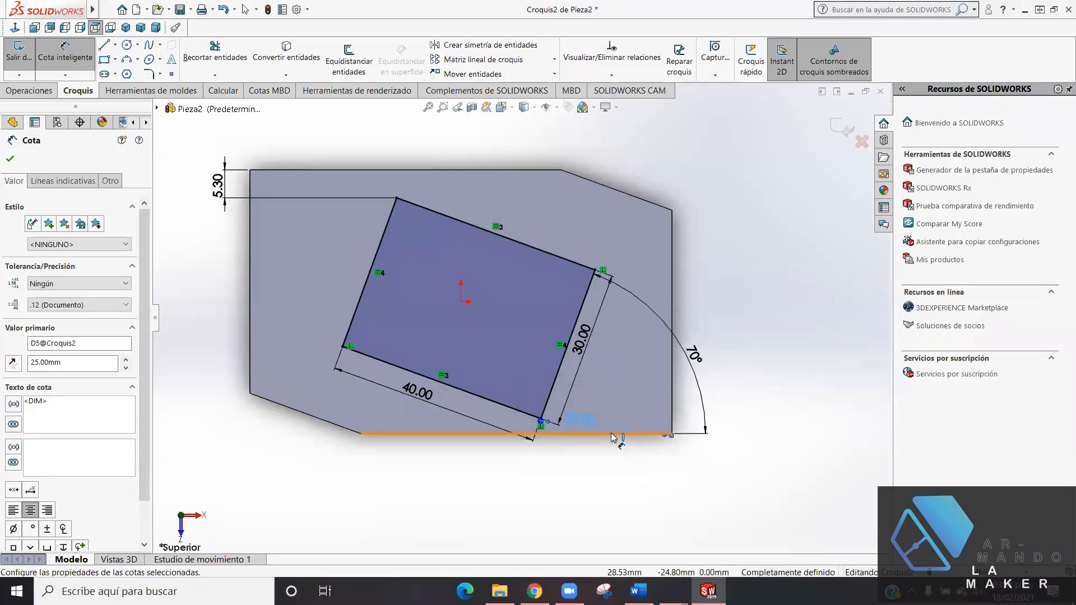
- Move the 25.00 dimension below the part and fit the whole view
{"action": "scroll", "coordinate": [615, 436], "scroll_direction": "down", "scroll_amount": 3}
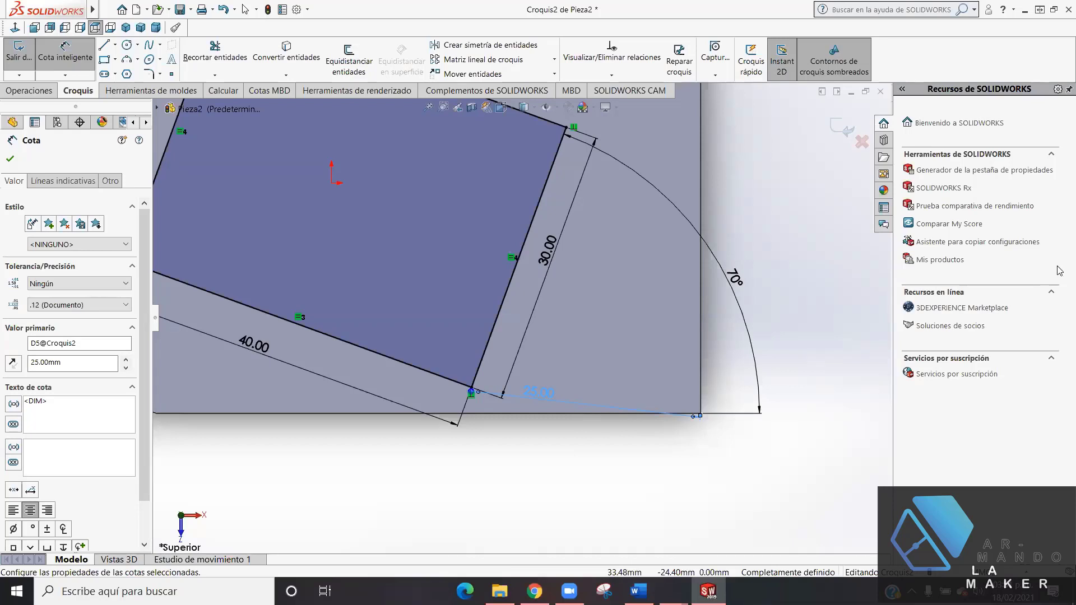
{"action": "left_click", "coordinate": [9, 159]}
{"action": "left_click_drag", "start_coordinate": [539, 393], "coordinate": [533, 434]}
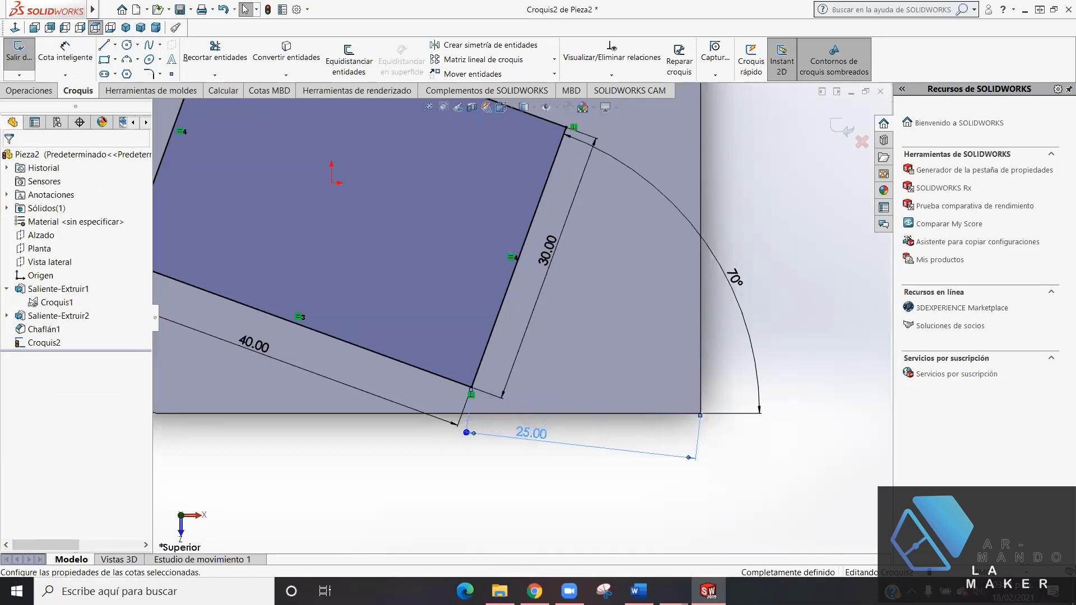
{"action": "left_click", "coordinate": [494, 473]}
{"action": "key", "text": "f"}
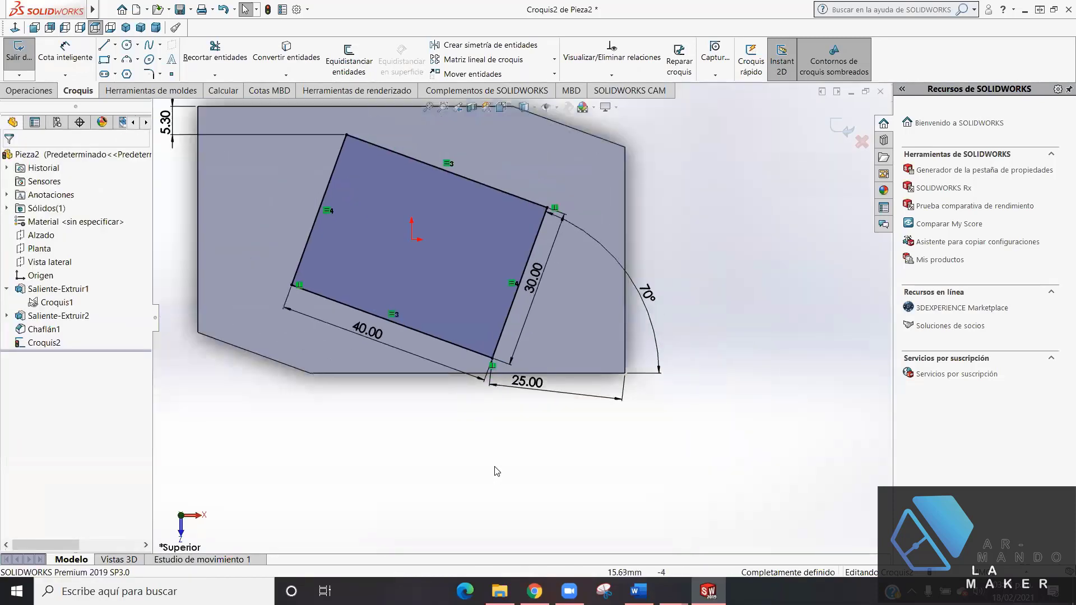
{"action": "scroll", "coordinate": [506, 412], "scroll_direction": "down", "scroll_amount": 1}
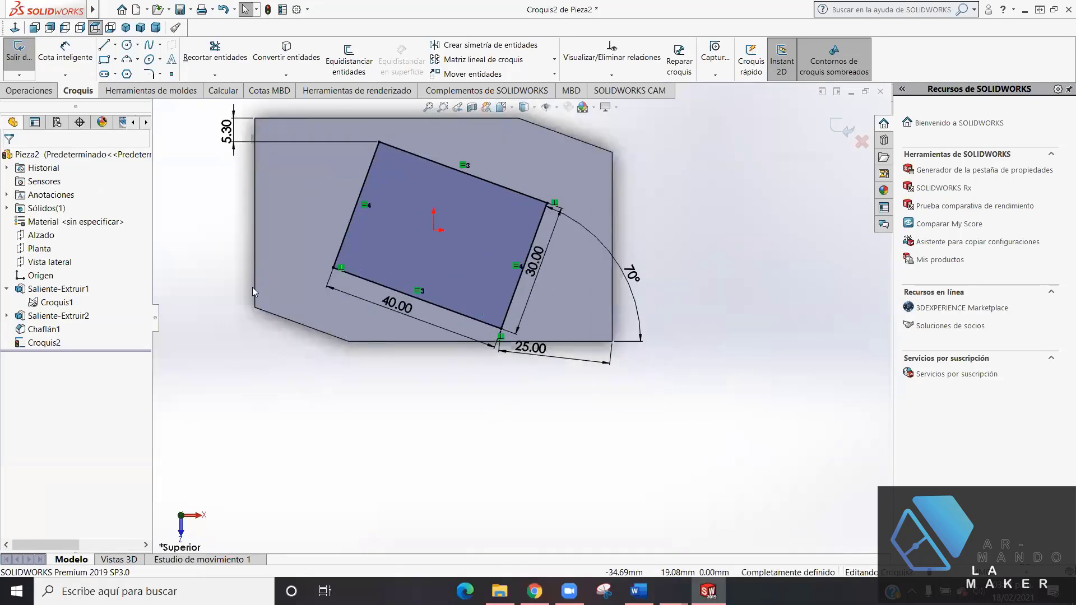
{"action": "scroll", "coordinate": [443, 372], "scroll_direction": "up", "scroll_amount": 2}
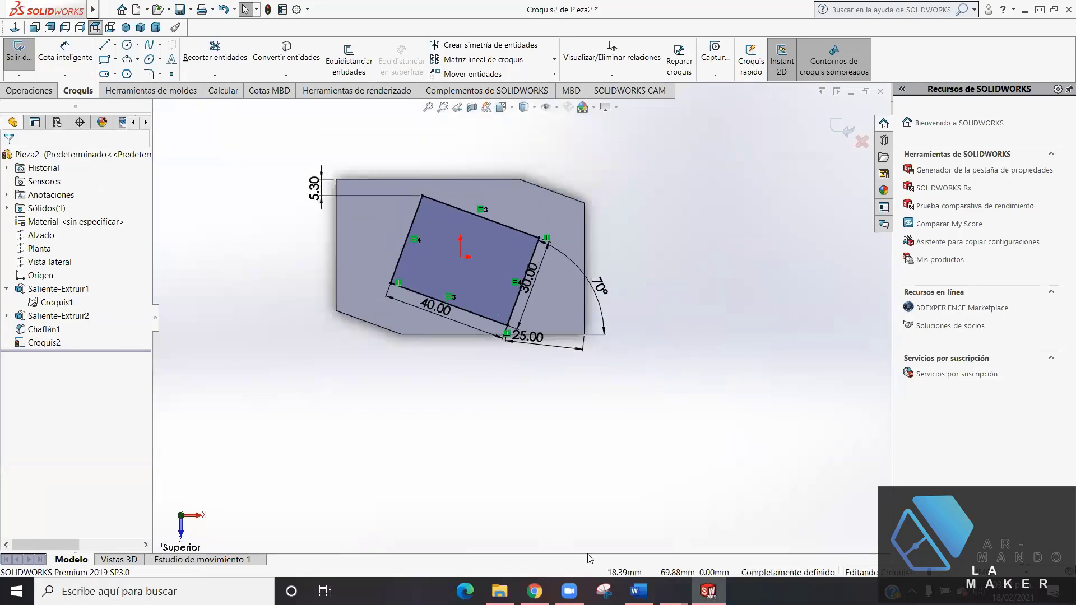
{"action": "key", "text": "alt+Tab"}
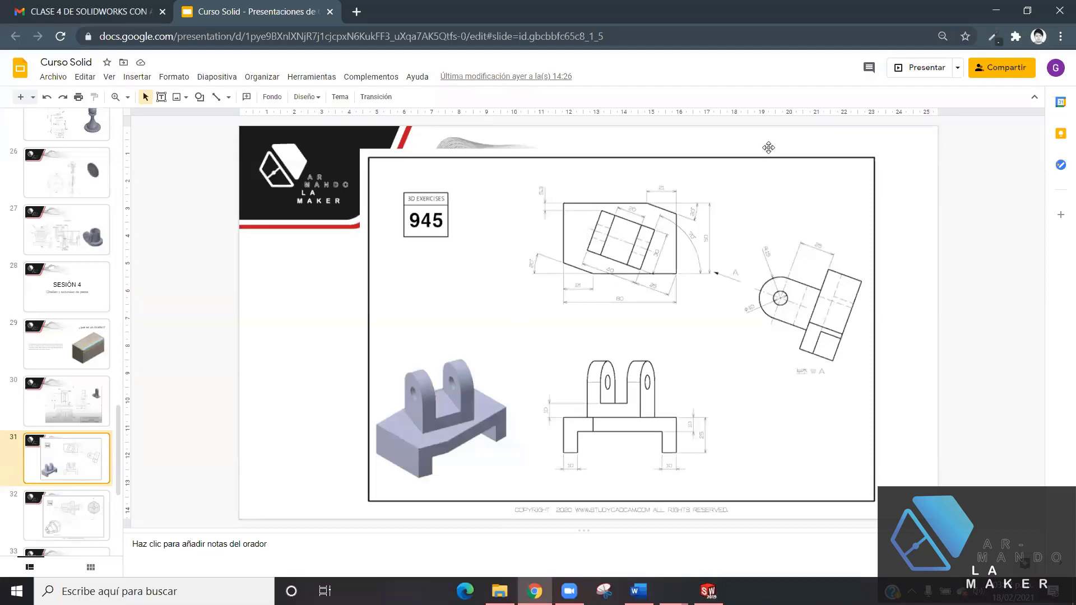
{"action": "left_click", "coordinate": [708, 592]}
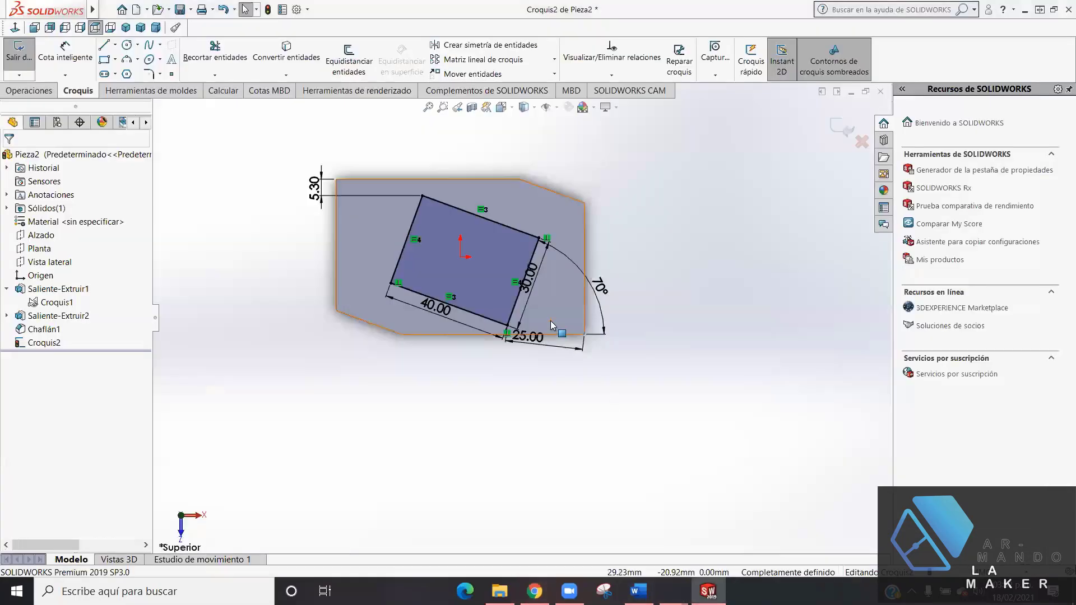
{"action": "left_click", "coordinate": [109, 60]}
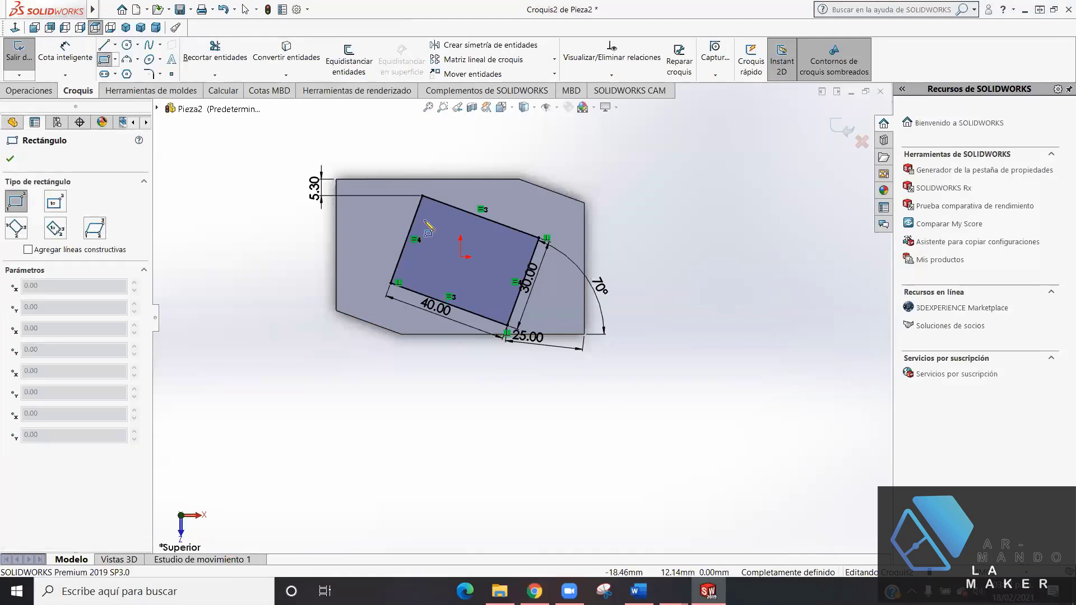
{"action": "left_click", "coordinate": [534, 591]}
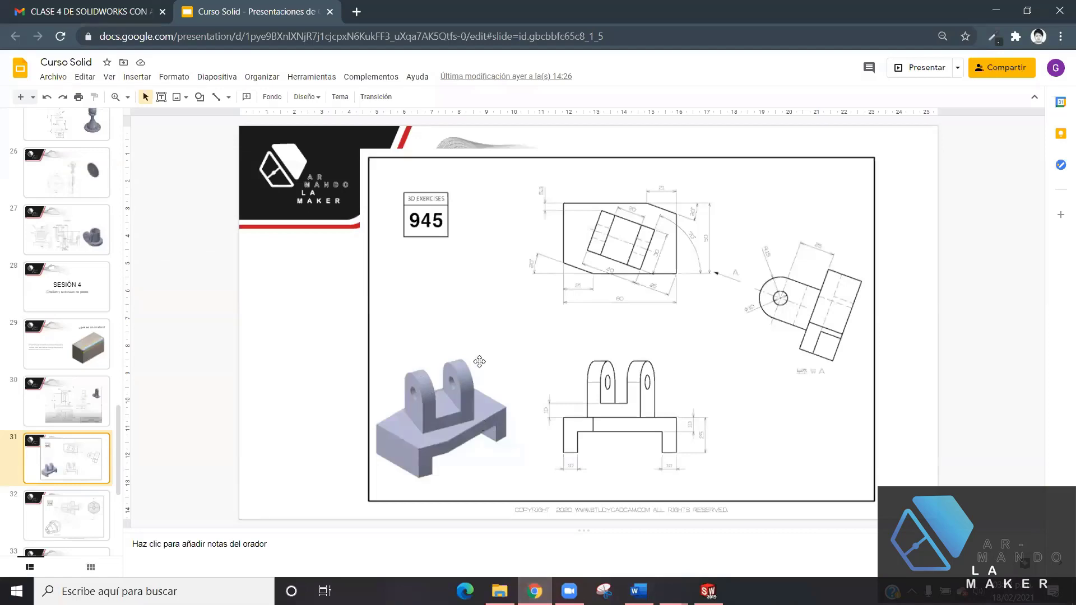
{"action": "left_click", "coordinate": [708, 591]}
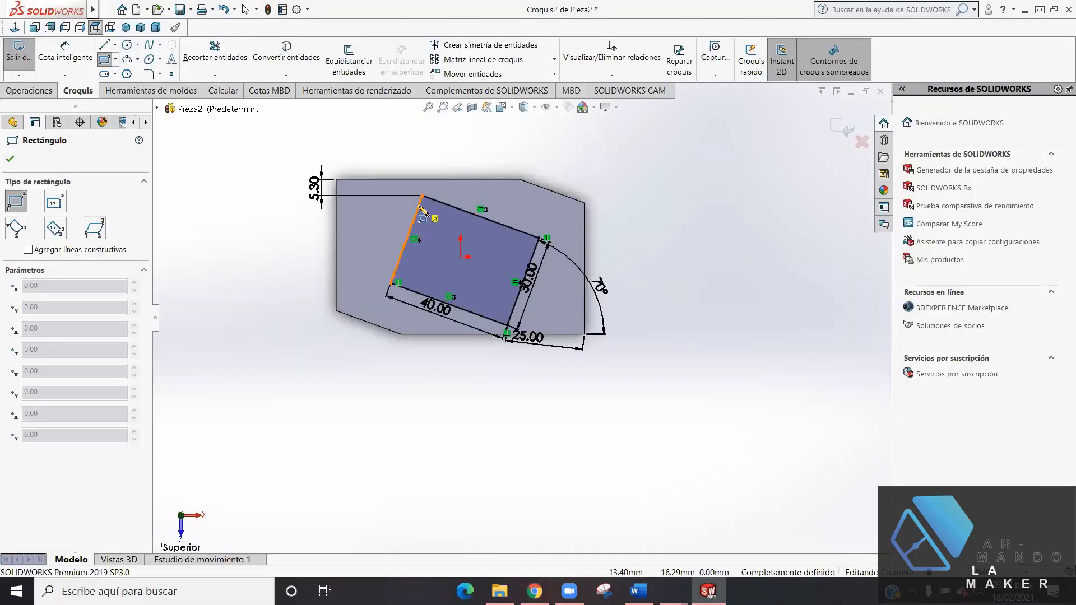
{"action": "key", "text": "f"}
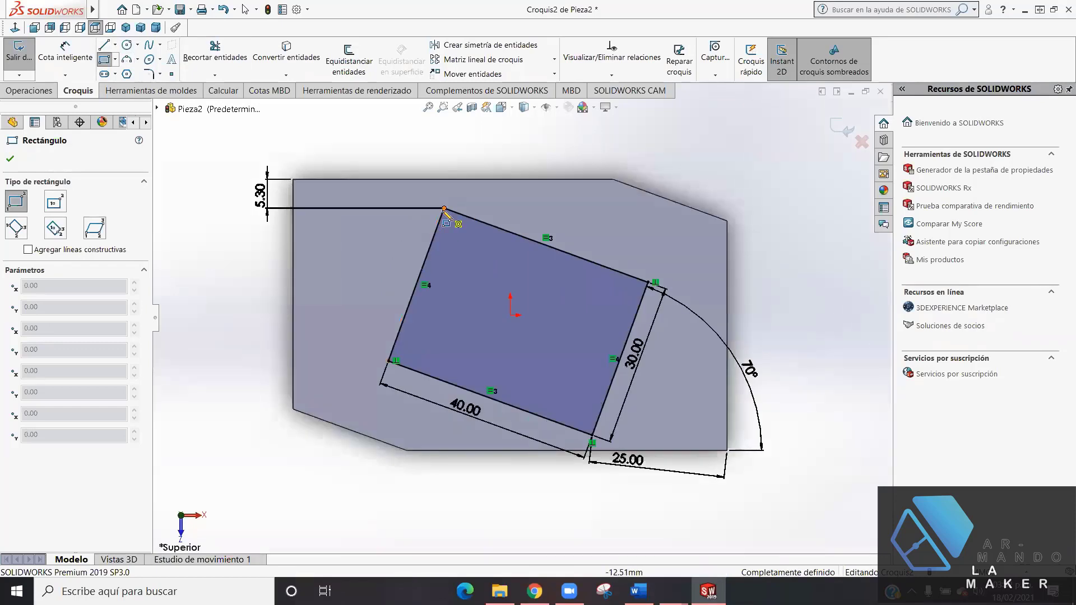
{"action": "left_click", "coordinate": [444, 209]}
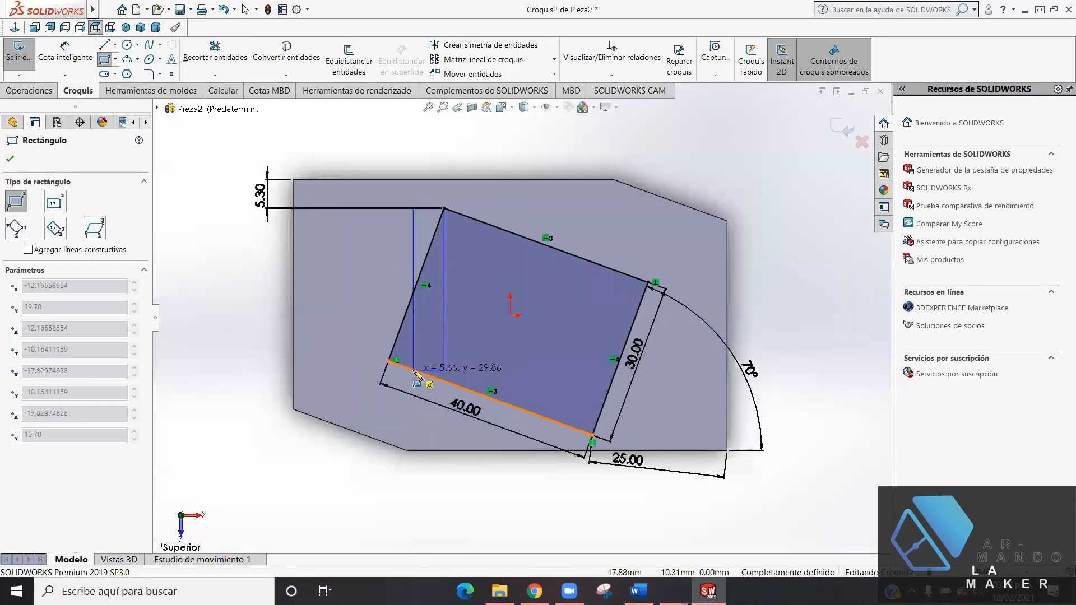
{"action": "key", "text": "Escape"}
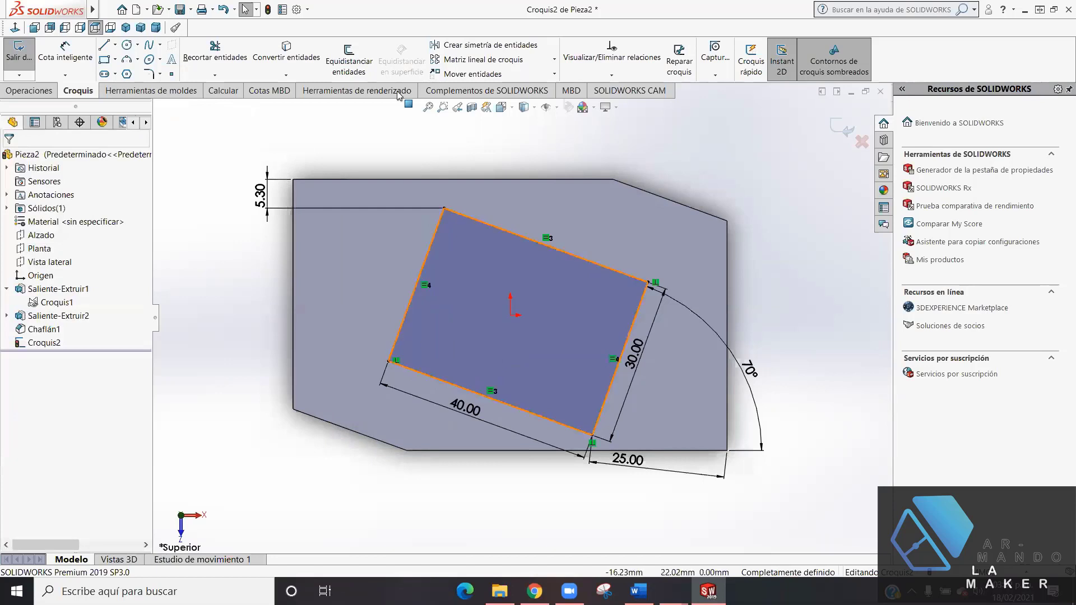
- Draw two dividing lines across the tilted rectangle from its top edge to its bottom edge
{"action": "left_click", "coordinate": [107, 45]}
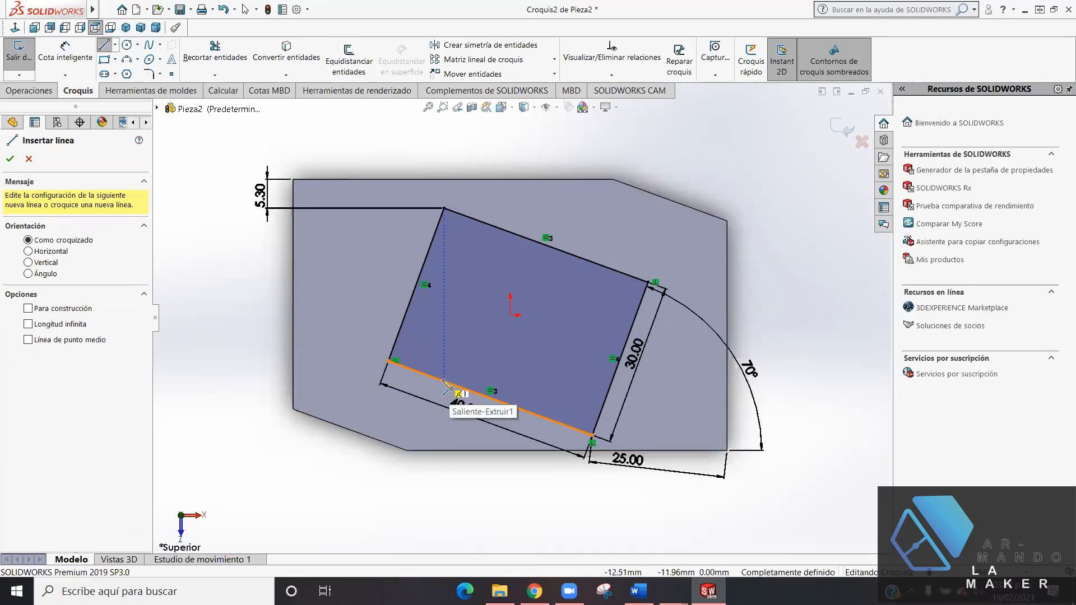
{"action": "key", "text": "Escape"}
{"action": "left_click", "coordinate": [502, 231]}
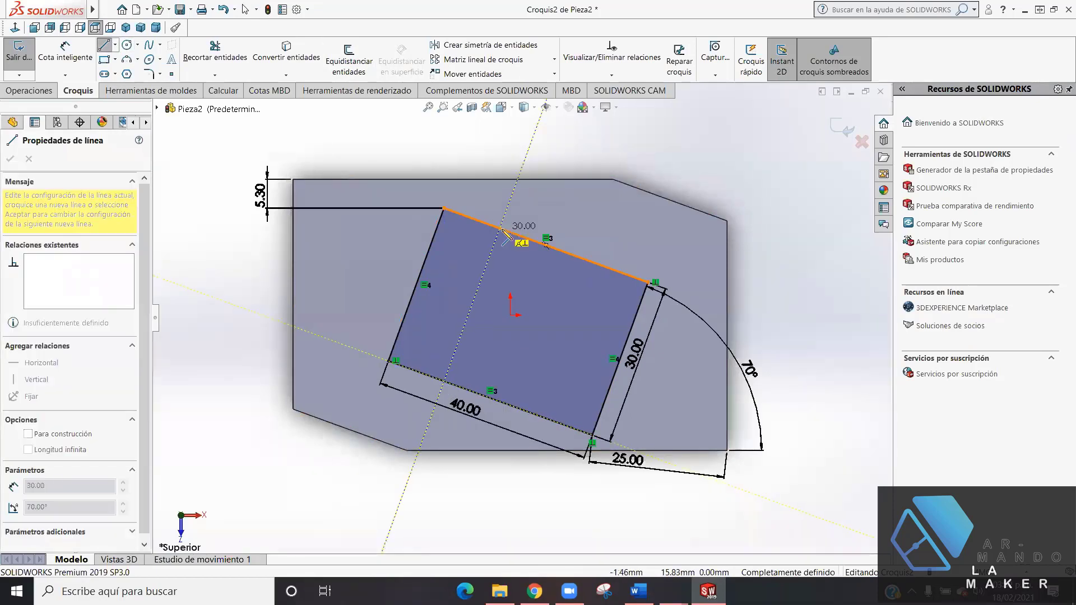
{"action": "left_click_drag", "start_coordinate": [499, 228], "coordinate": [444, 382]}
{"action": "left_click", "coordinate": [499, 228]}
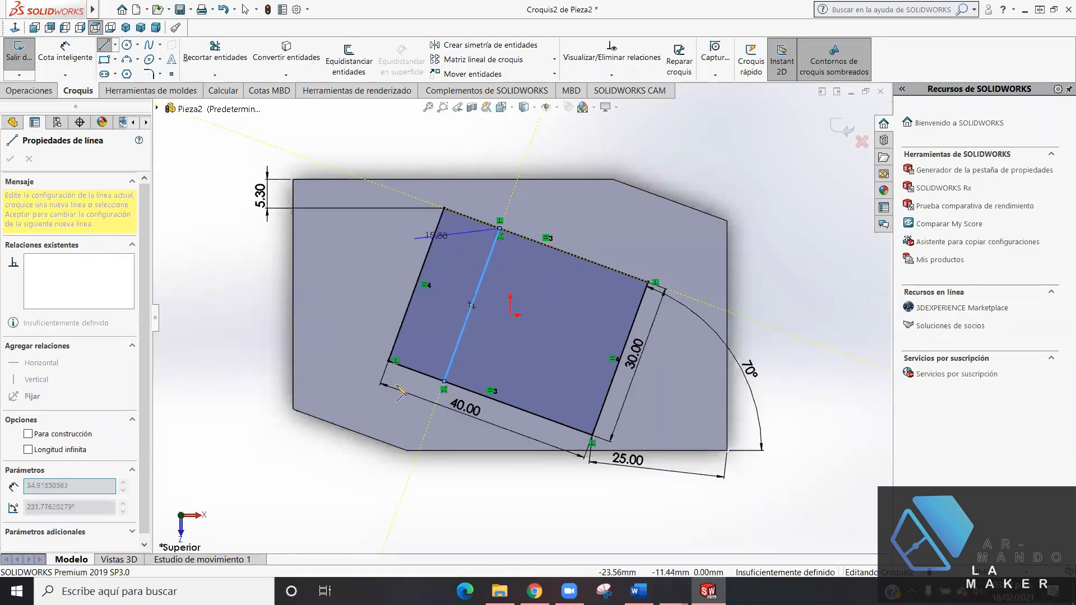
{"action": "key", "text": "Escape"}
{"action": "key", "text": "Escape"}
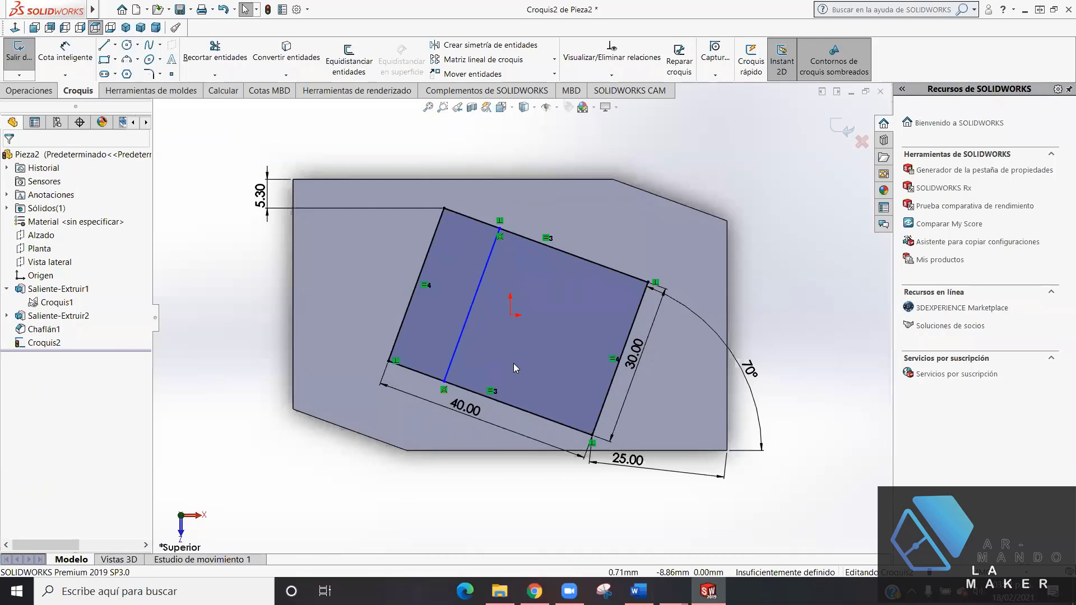
{"action": "key", "text": "l"}
{"action": "left_click", "coordinate": [554, 431]}
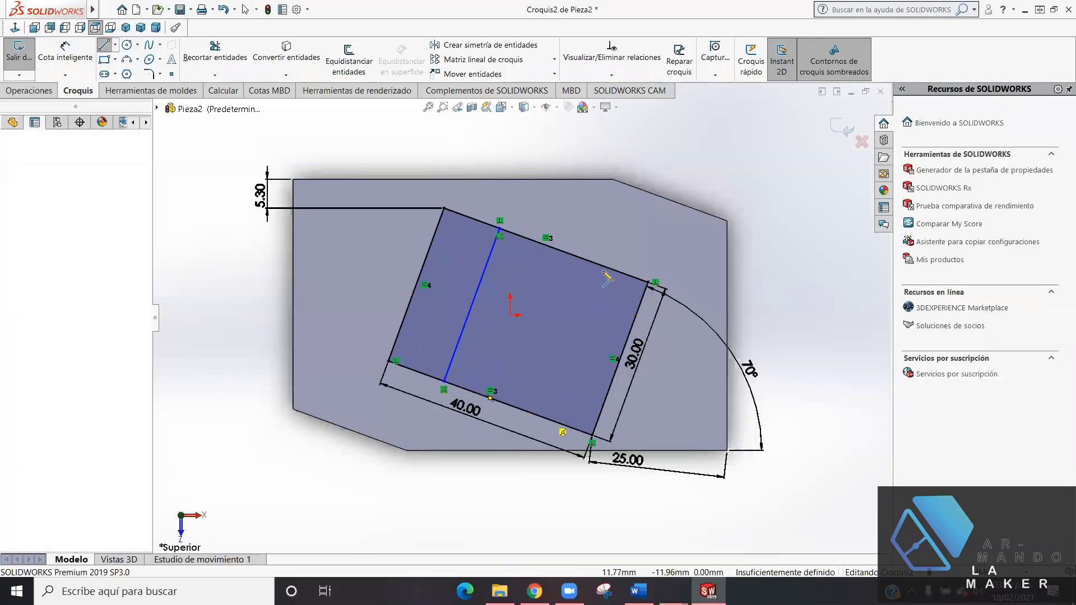
{"action": "left_click", "coordinate": [602, 267]}
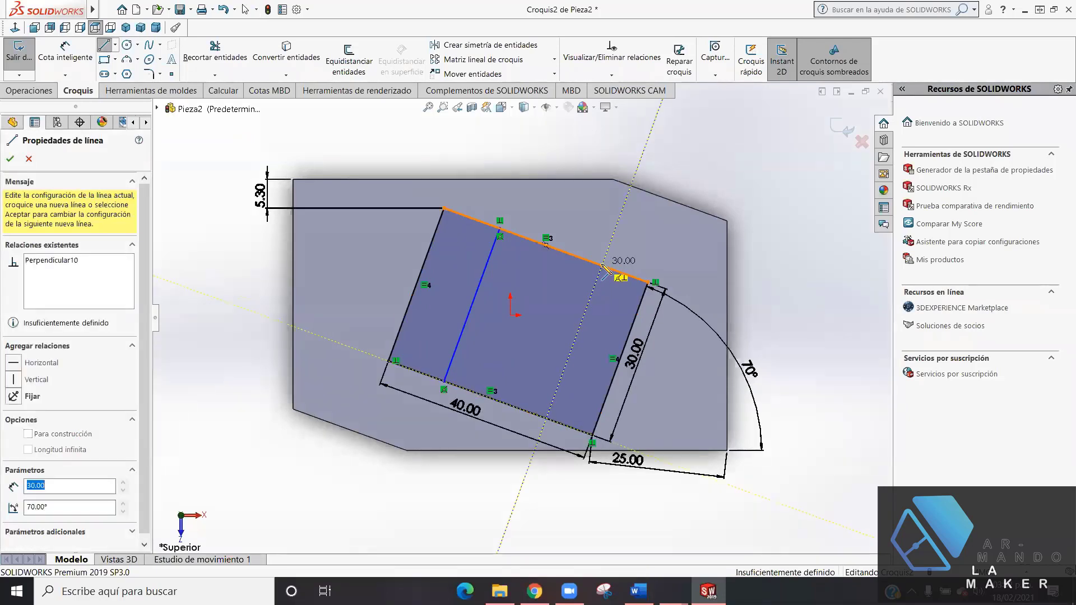
{"action": "key", "text": "Escape"}
{"action": "key", "text": "Escape"}
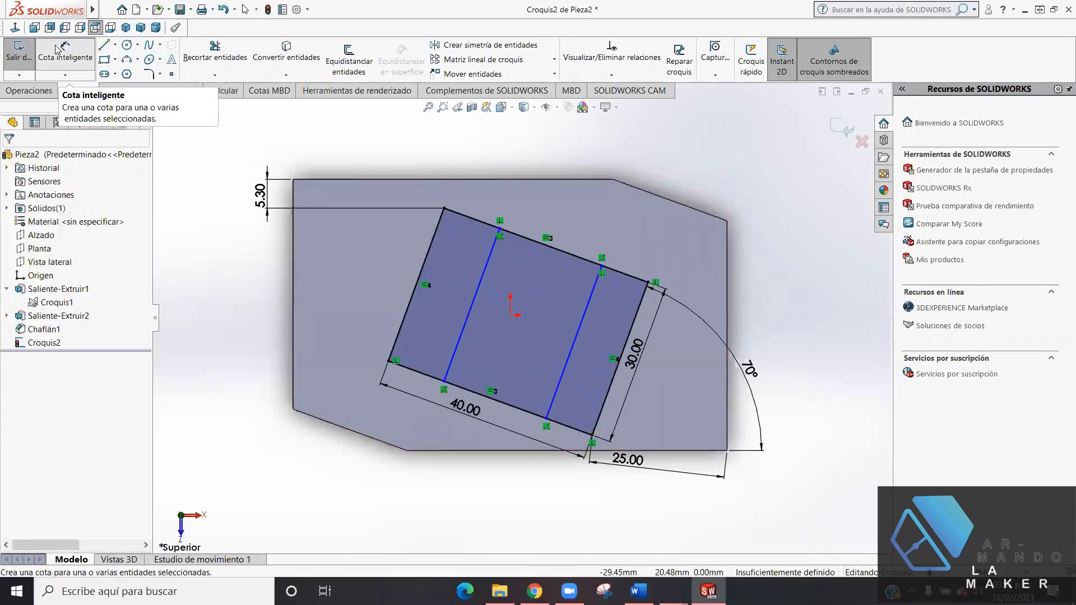
- Set the left strip width between the rectangle's left edge and divider to 10 mm
{"action": "left_click", "coordinate": [57, 49]}
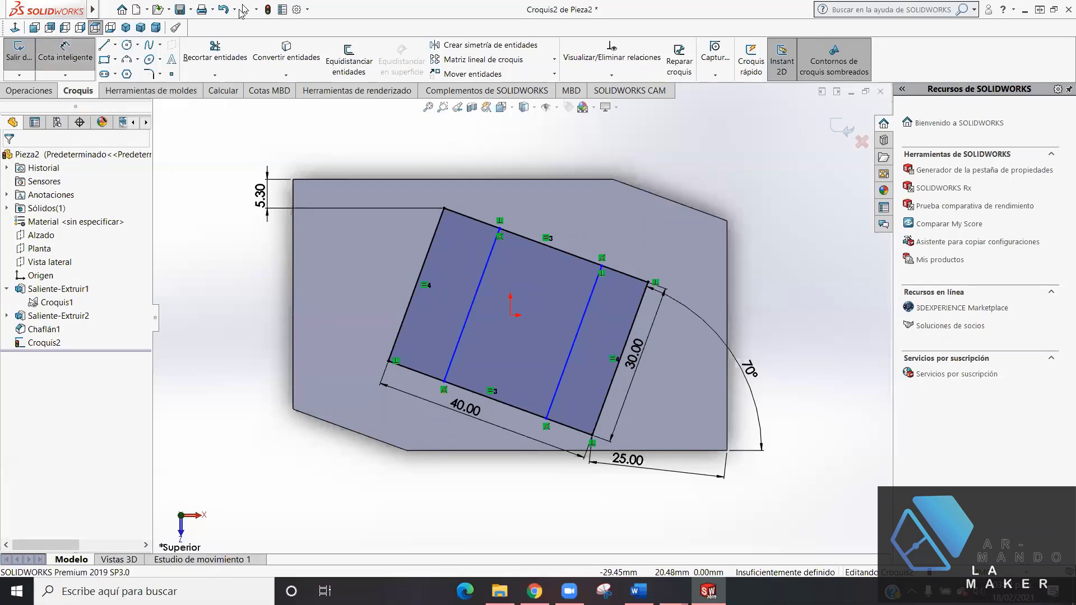
{"action": "left_click", "coordinate": [455, 347]}
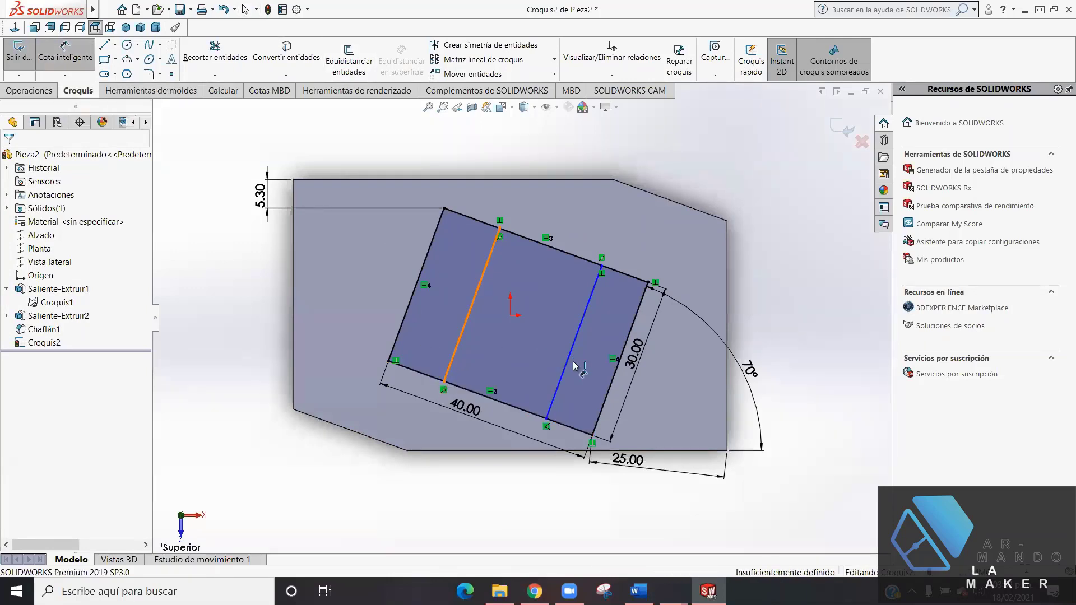
{"action": "left_click", "coordinate": [572, 365]}
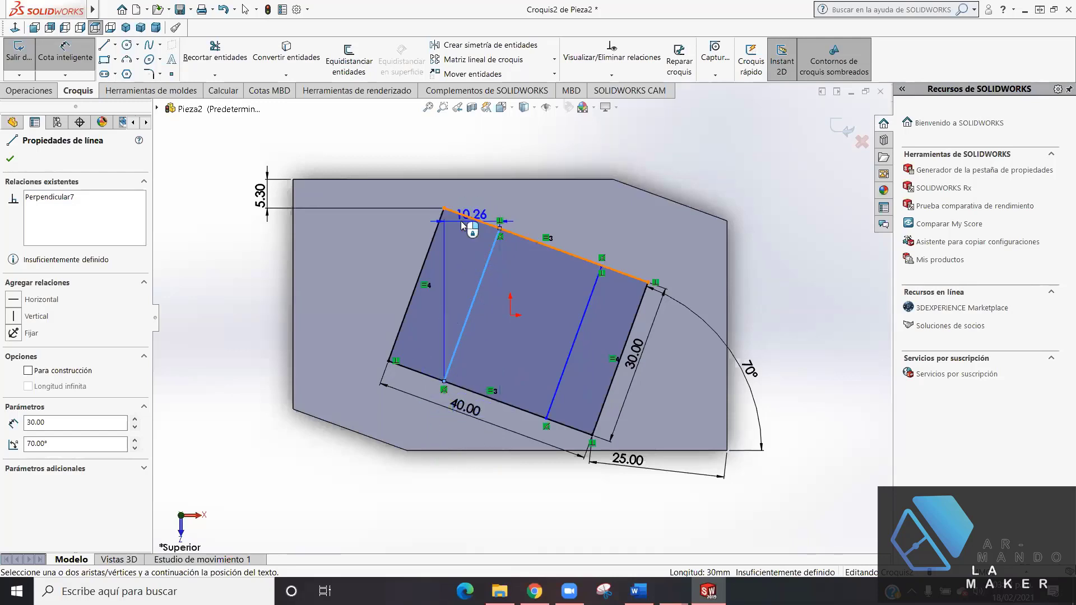
{"action": "left_click", "coordinate": [426, 271]}
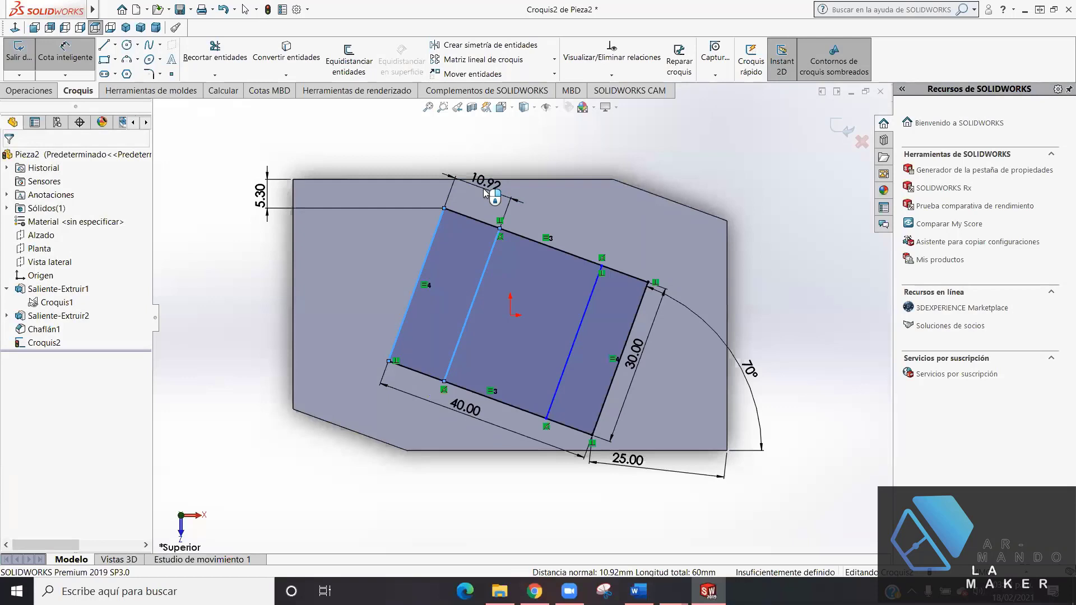
{"action": "left_click", "coordinate": [485, 192]}
{"action": "type", "text": "10"}
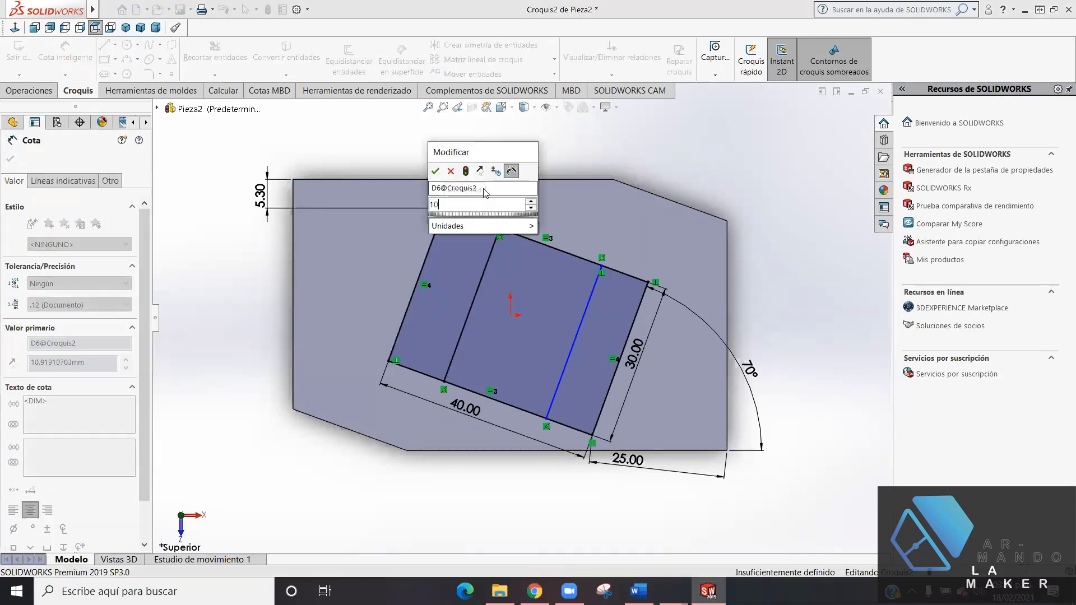
{"action": "key", "text": "Return"}
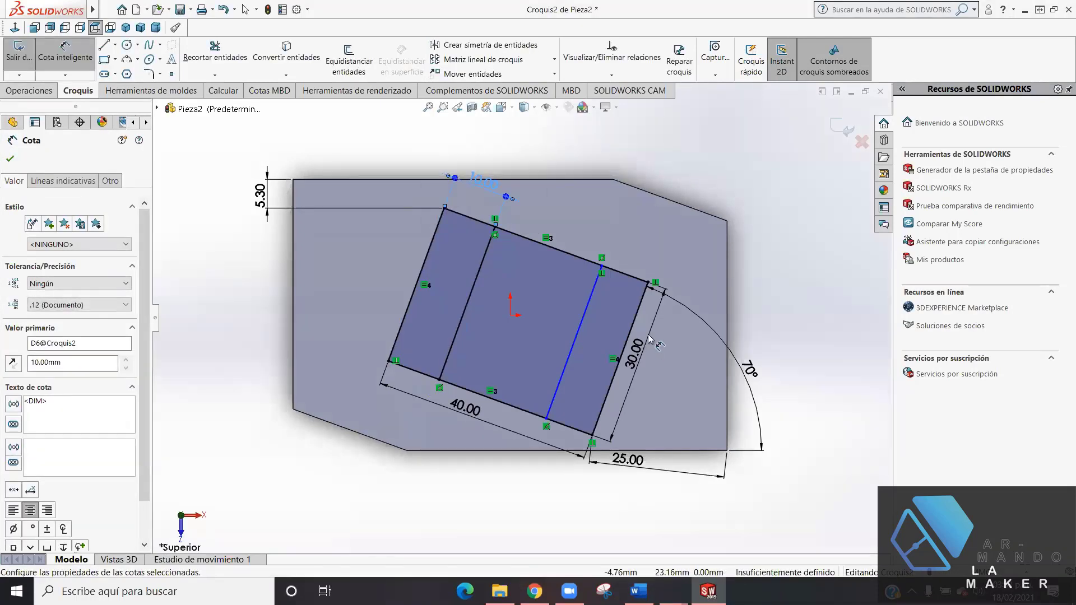
- Set the right strip width to 10 mm and exit the fully defined sketch
{"action": "left_click", "coordinate": [593, 300]}
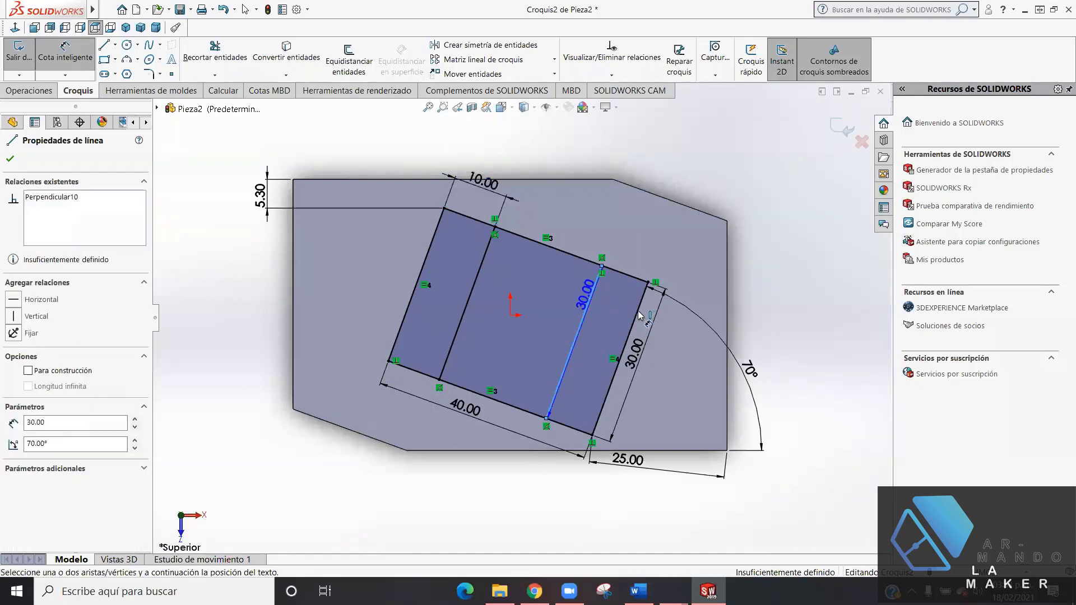
{"action": "left_click", "coordinate": [639, 315]}
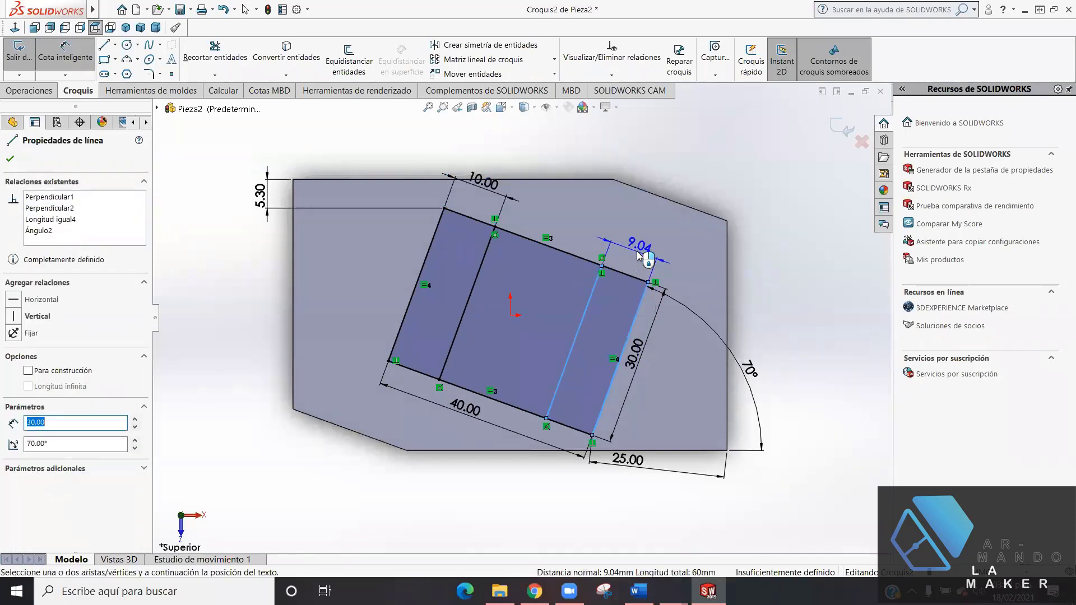
{"action": "left_click", "coordinate": [643, 258]}
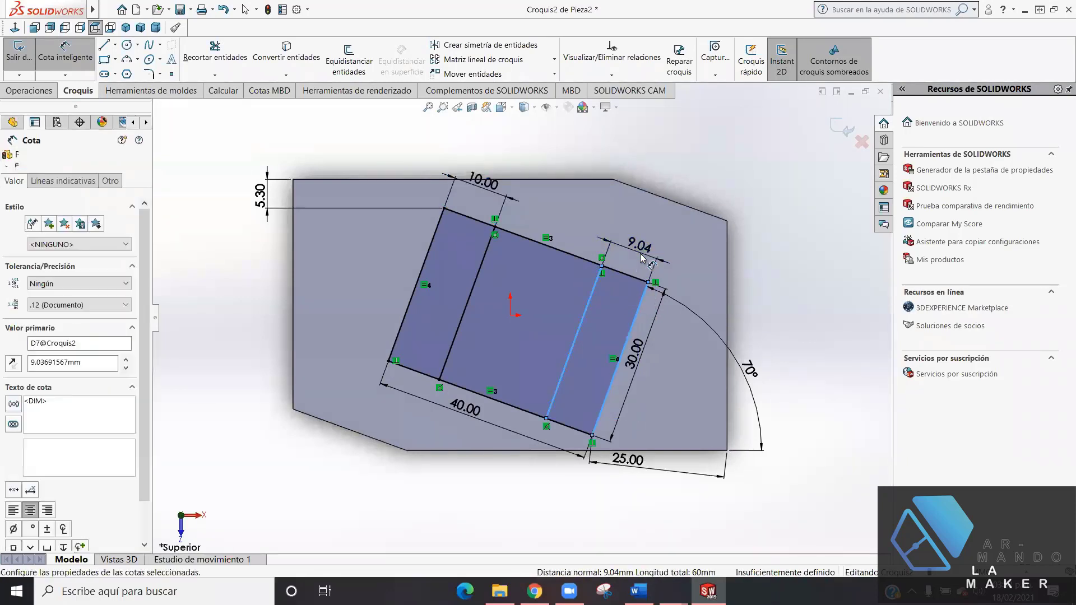
{"action": "type", "text": "10"}
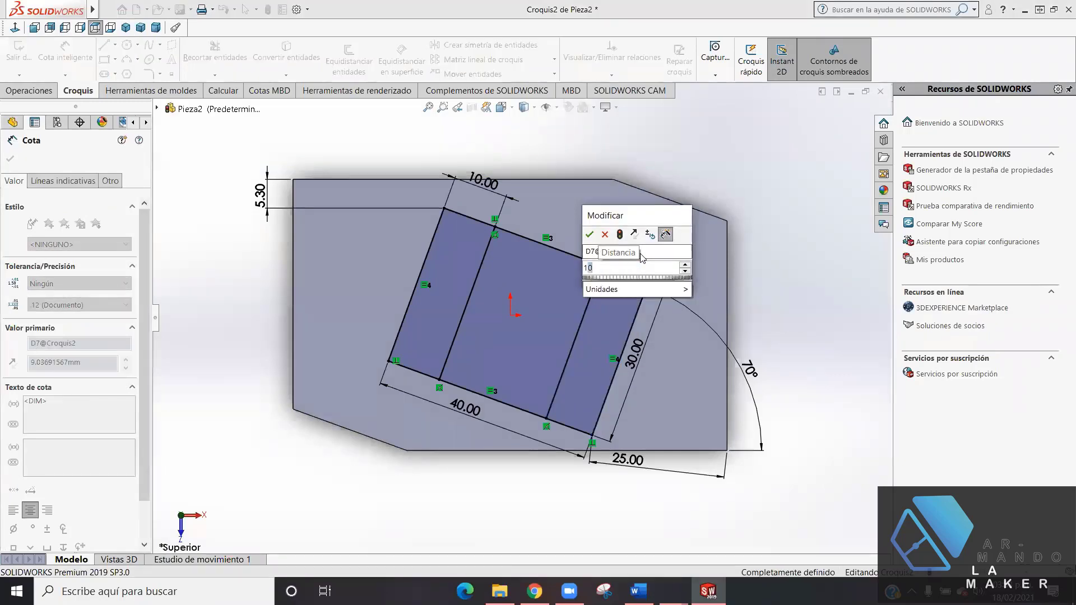
{"action": "key", "text": "Return"}
{"action": "key", "text": "Escape"}
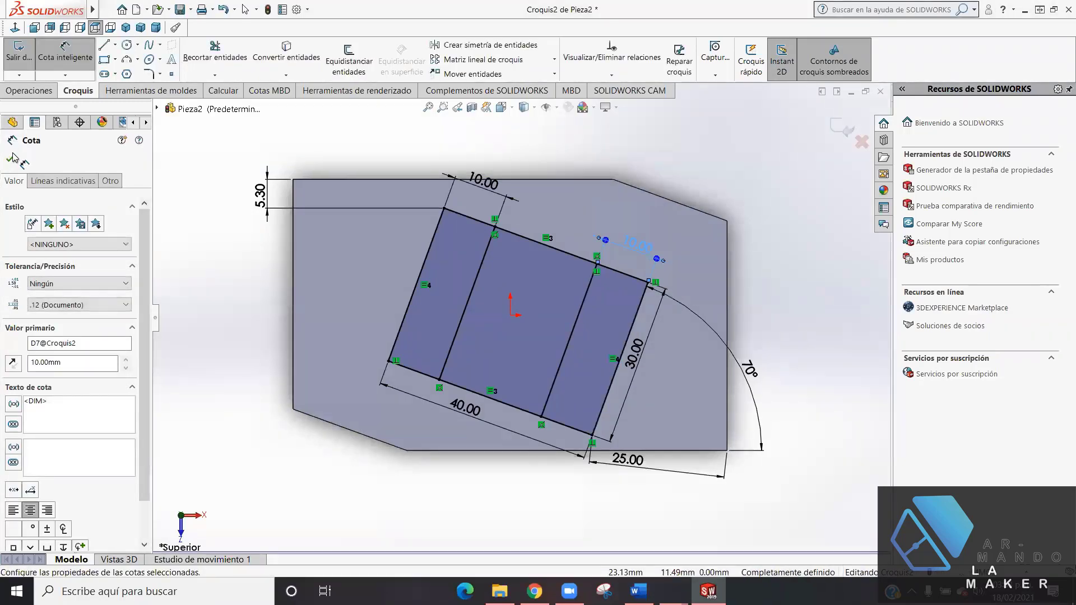
{"action": "left_click", "coordinate": [837, 128]}
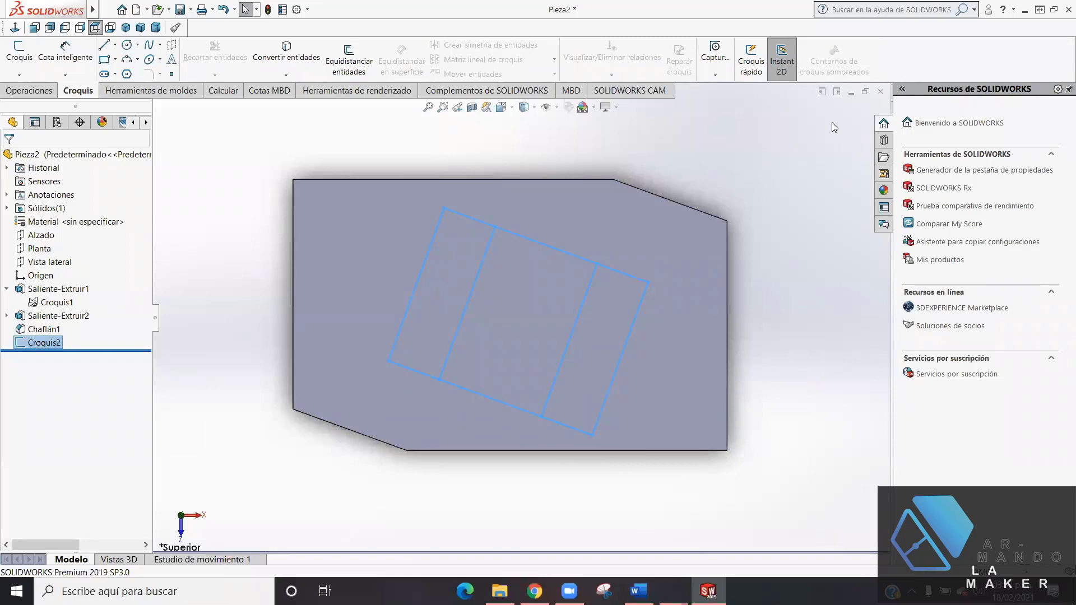
- Show Pieza2 in isometric view with Croquis2 on its top face
{"action": "key", "text": "ctrl+7"}
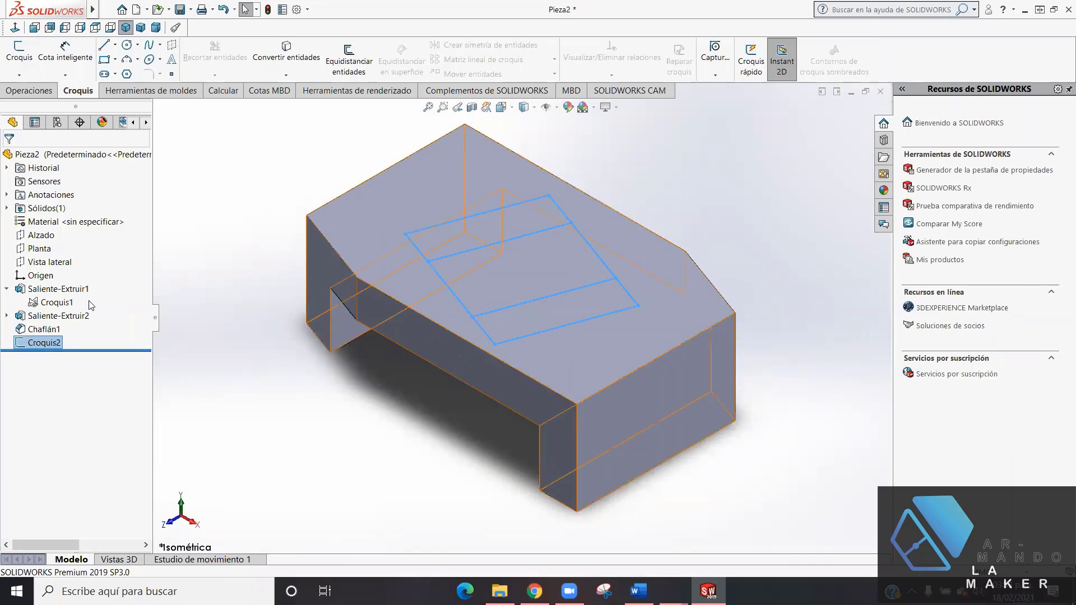
- Start a 10 mm boss extrusion of Croquis2's middle strip, checking the slides drawing meanwhile
{"action": "left_click", "coordinate": [28, 90]}
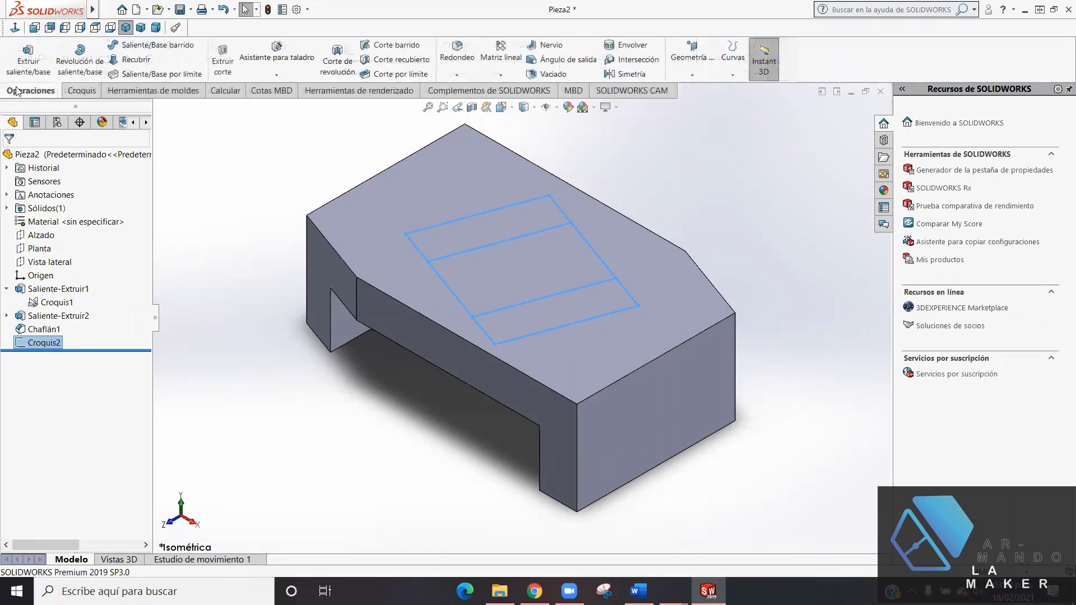
{"action": "left_click", "coordinate": [30, 56]}
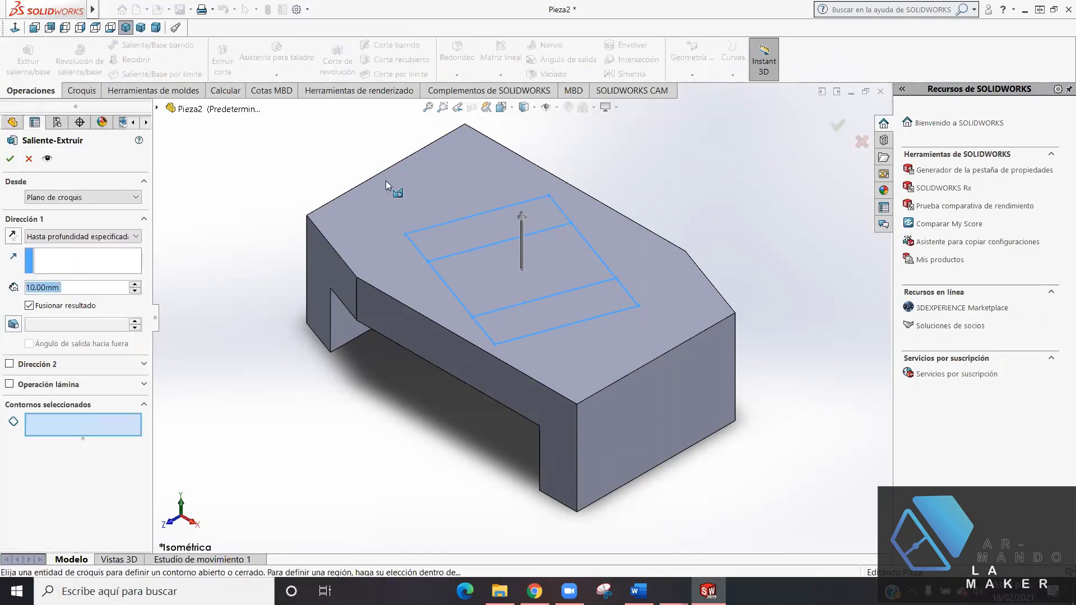
{"action": "left_click", "coordinate": [483, 281]}
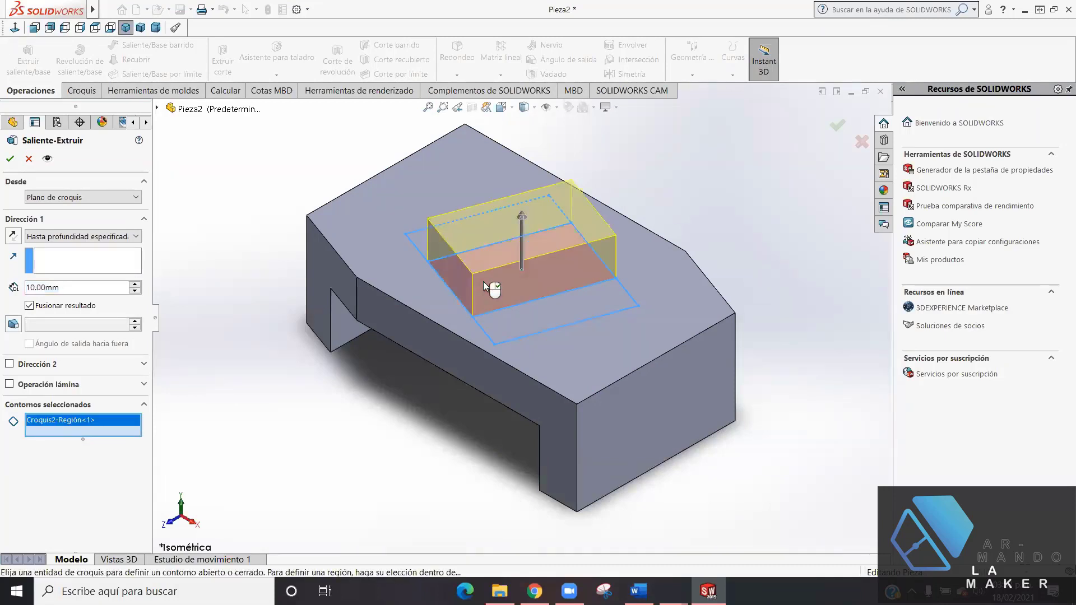
{"action": "left_click", "coordinate": [534, 591]}
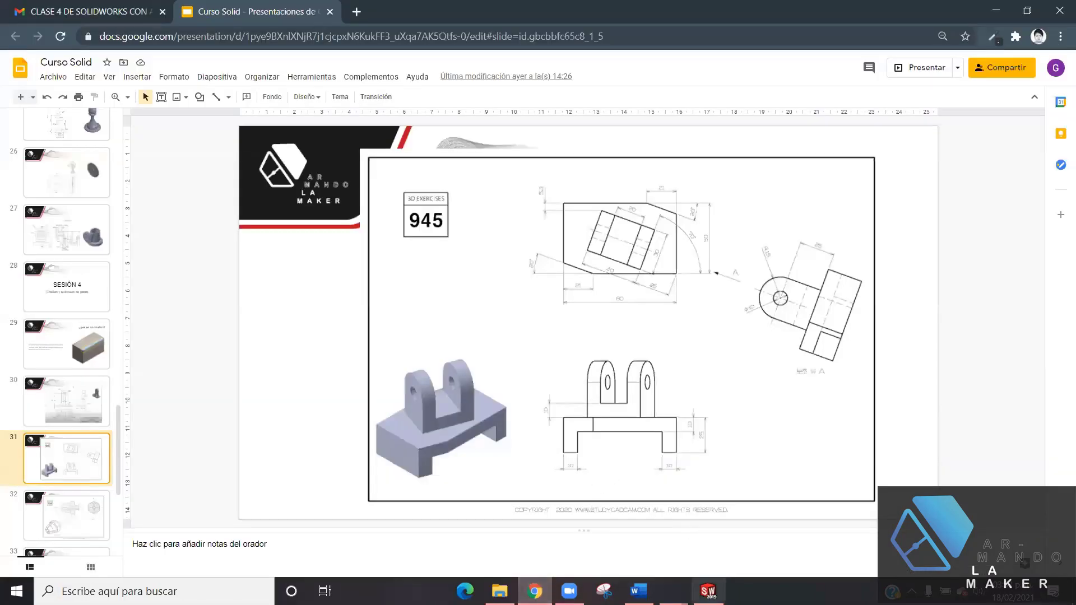
{"action": "left_click", "coordinate": [708, 591]}
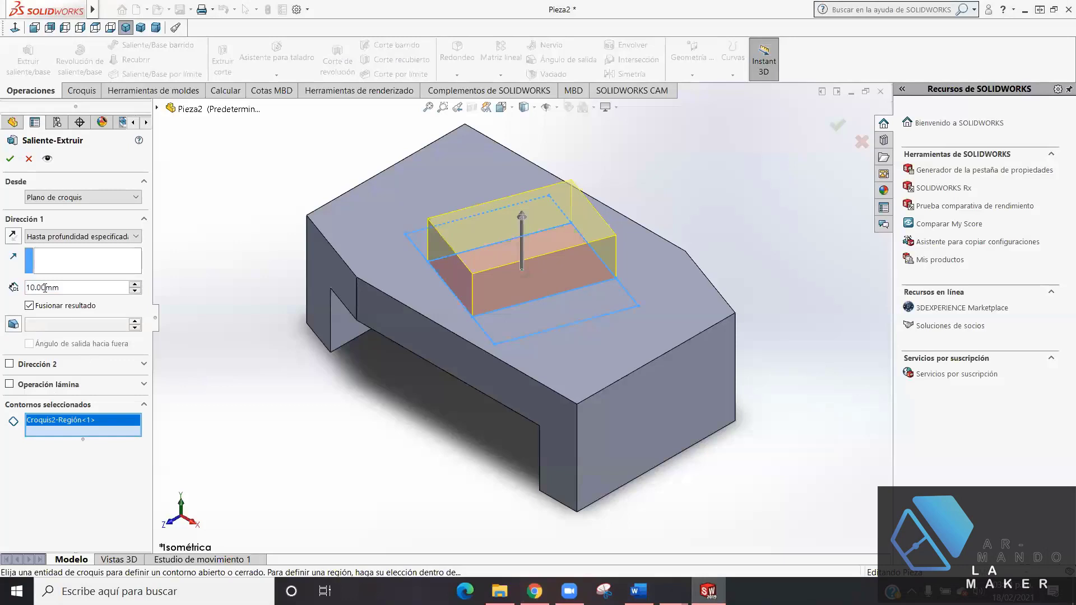
- Accept Saliente-Extruir3 and reuse its Croquis2 for a new boss extrusion
{"action": "left_click", "coordinate": [8, 160]}
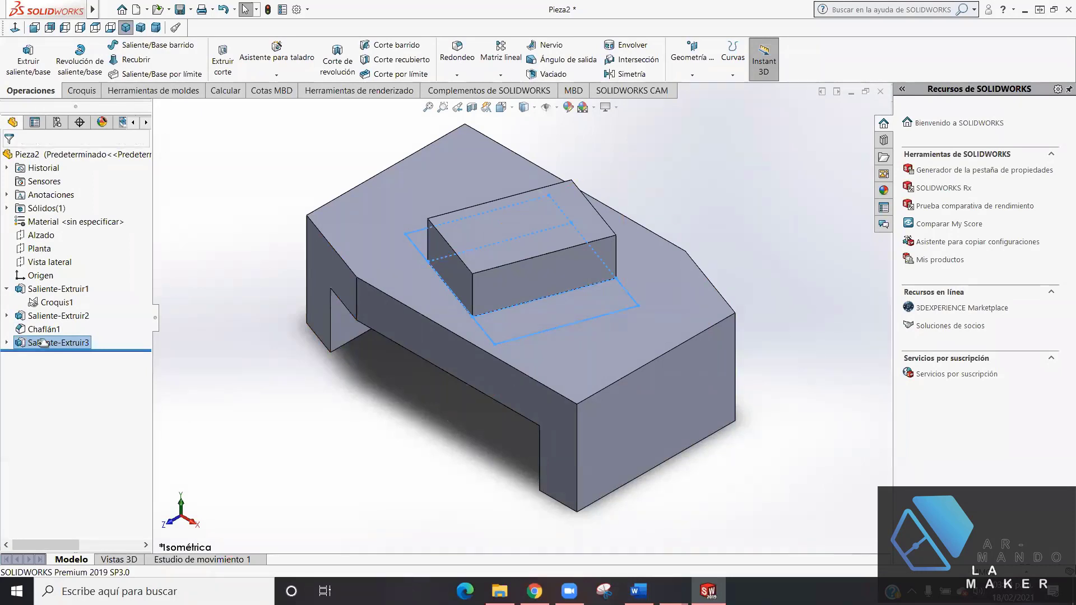
{"action": "left_click", "coordinate": [6, 343]}
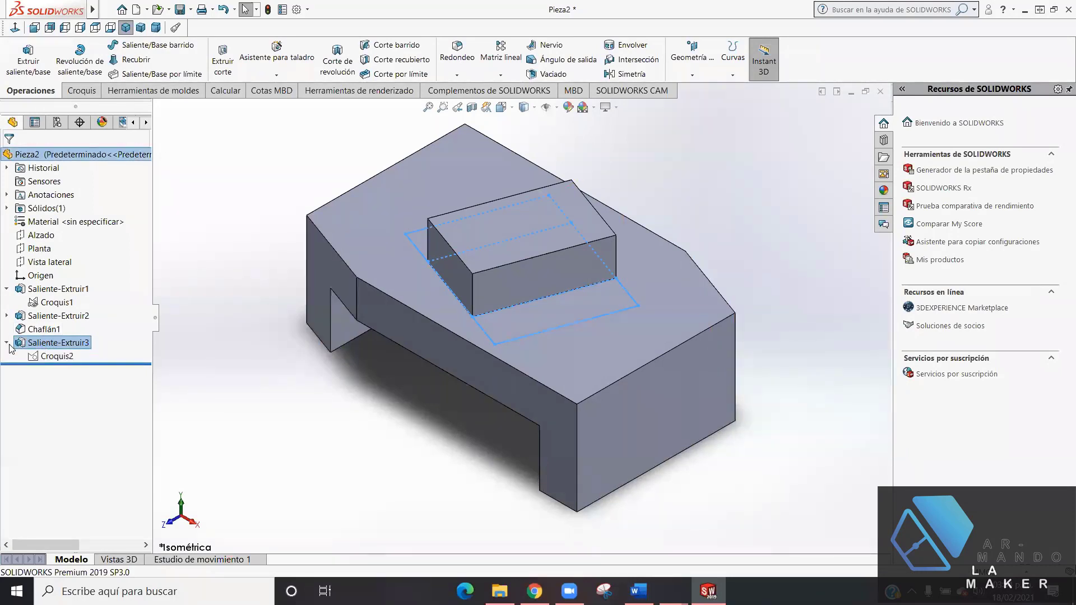
{"action": "left_click", "coordinate": [55, 357]}
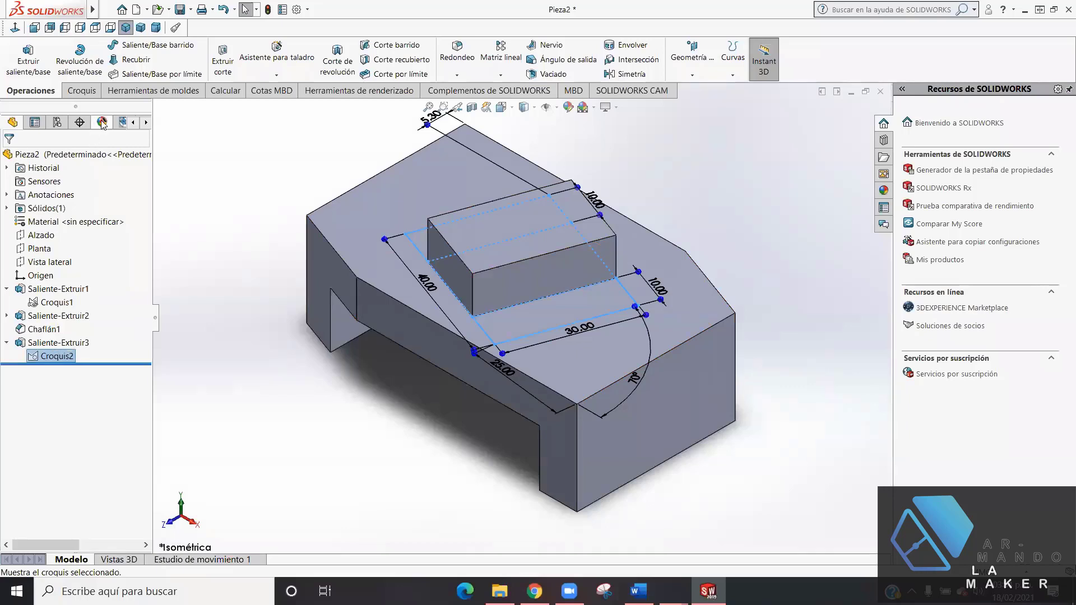
{"action": "left_click", "coordinate": [23, 64]}
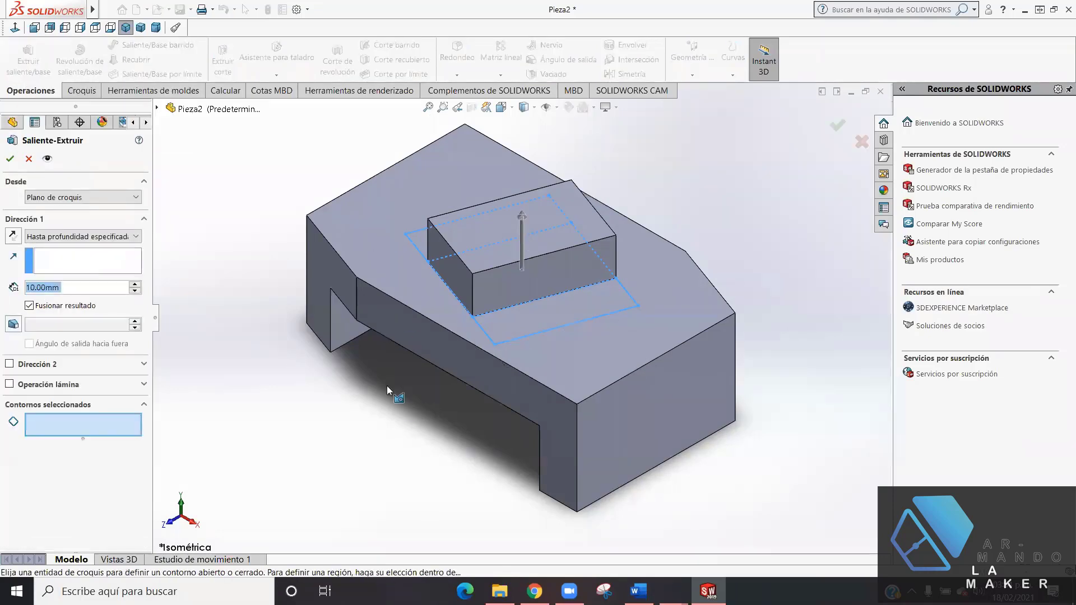
- Select both 10 mm end strips for the extrusion and clear the Profundidad value
{"action": "middle_click_drag", "start_coordinate": [406, 443], "coordinate": [423, 461]}
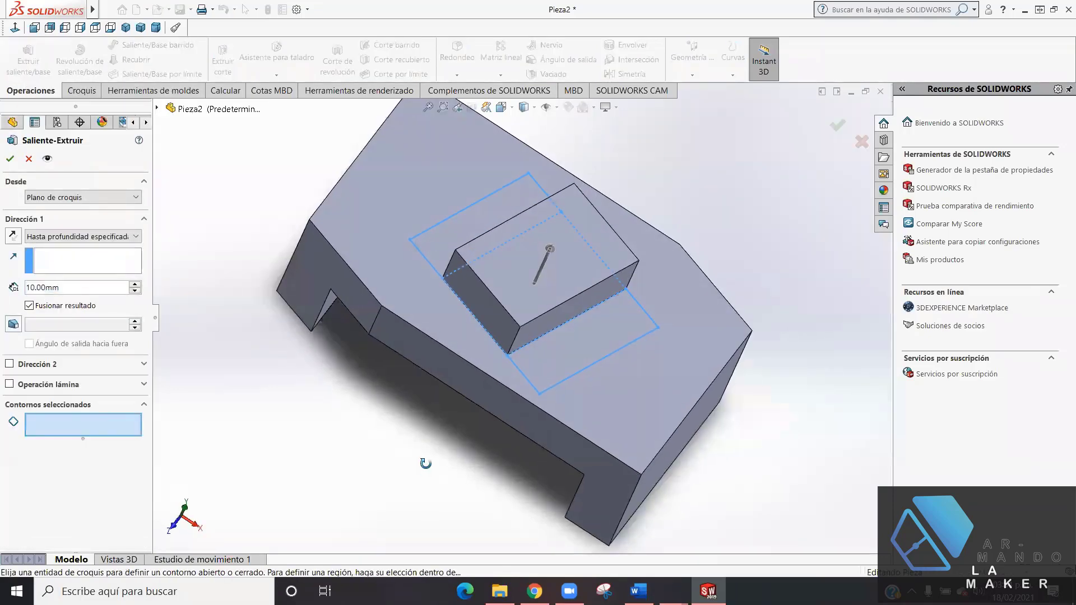
{"action": "left_click", "coordinate": [471, 234]}
{"action": "left_click", "coordinate": [581, 344]}
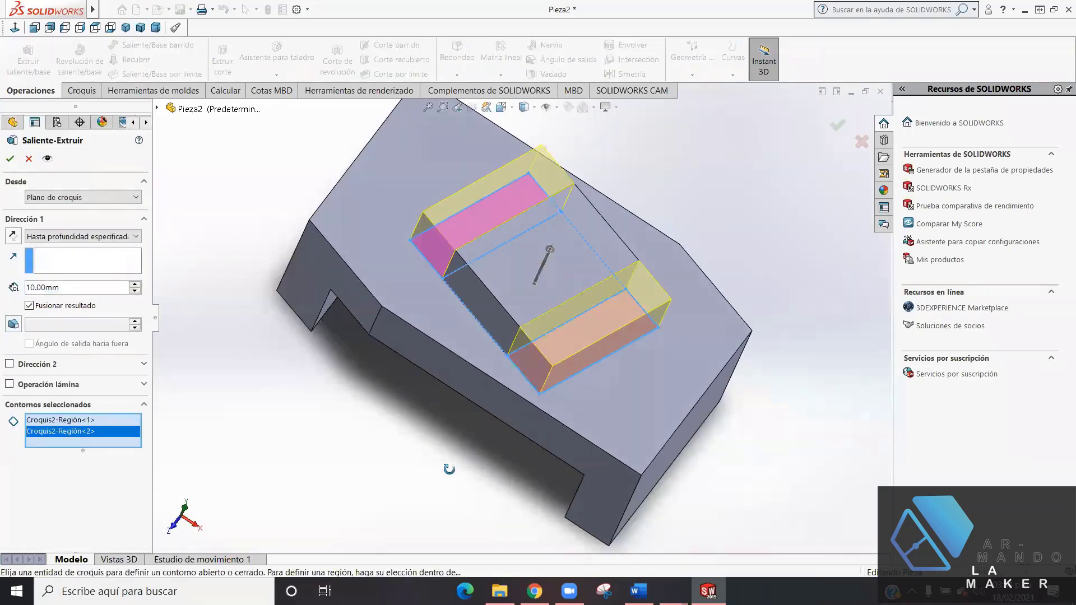
{"action": "middle_click_drag", "start_coordinate": [449, 470], "coordinate": [446, 449]}
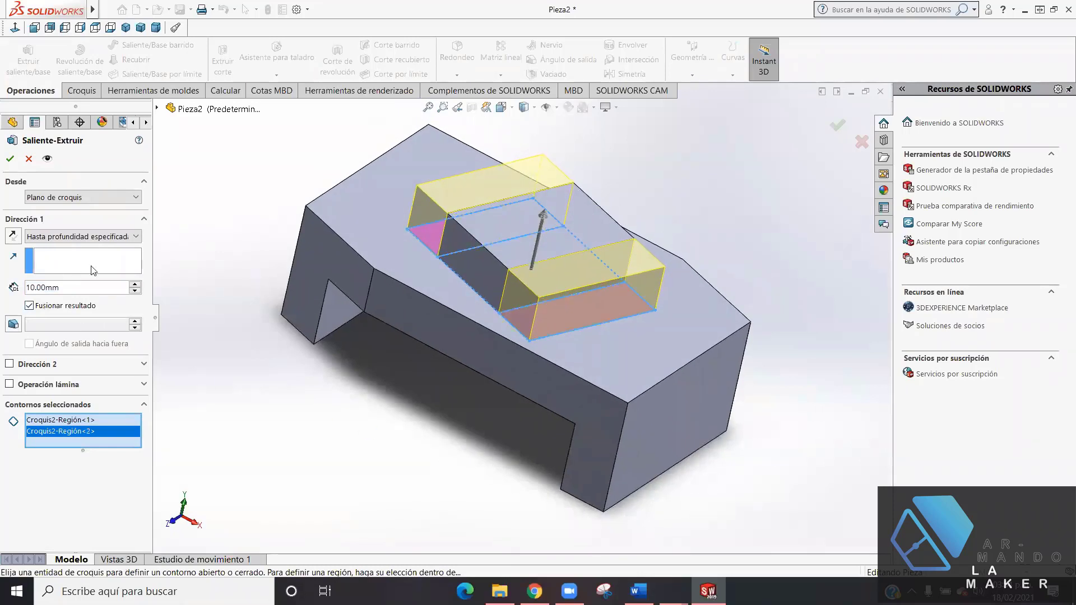
{"action": "left_click", "coordinate": [66, 292]}
{"action": "key", "text": "BackSpace"}
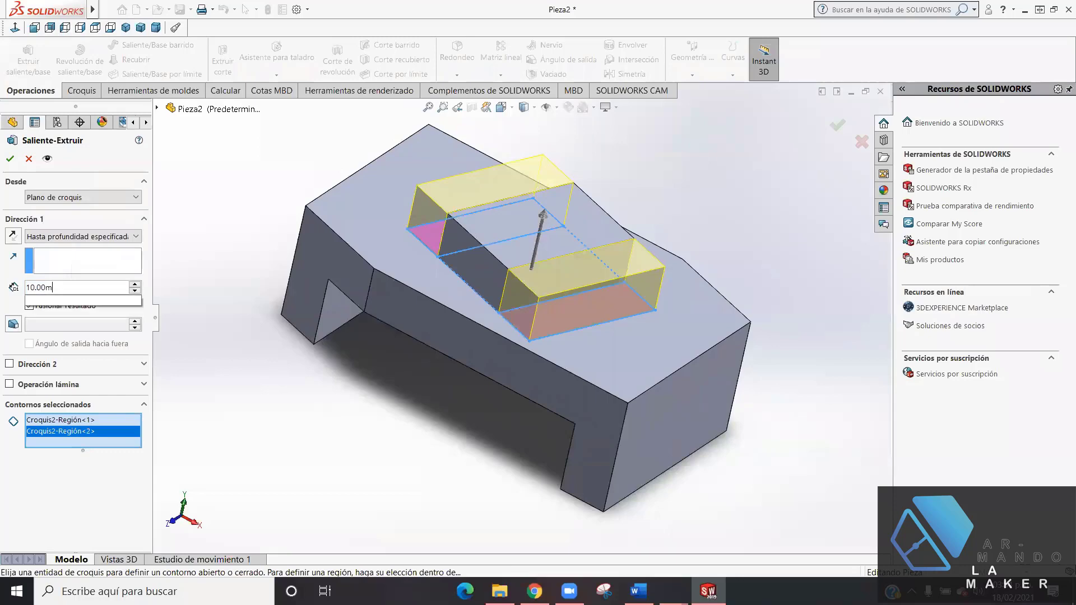
{"action": "key", "text": "BackSpace"}
{"action": "key", "text": "BackSpace"}
{"action": "key", "text": "BackSpace"}
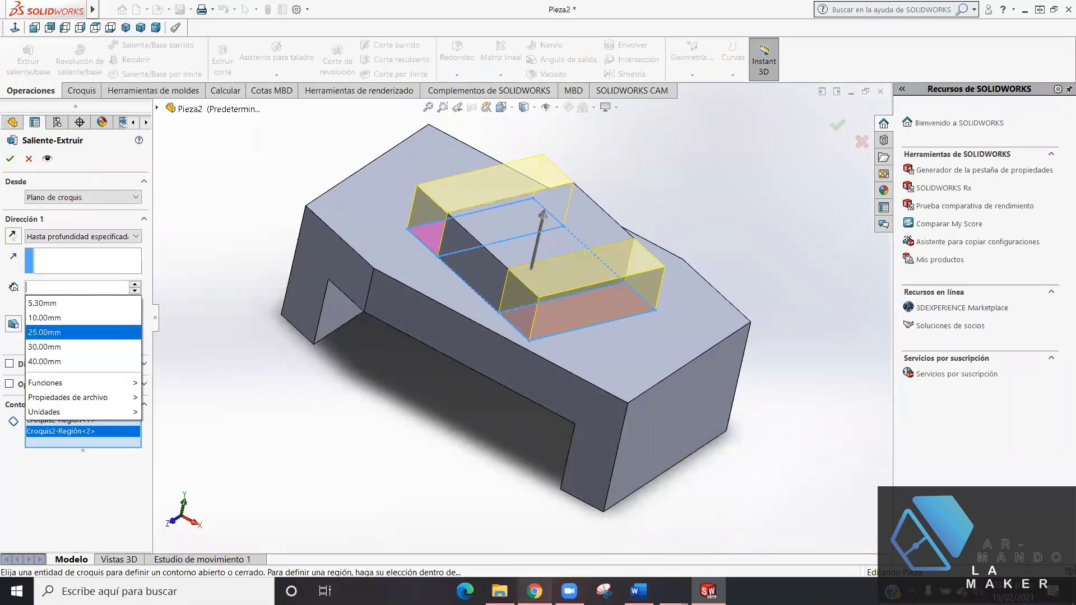
{"action": "key", "text": "alt+Tab"}
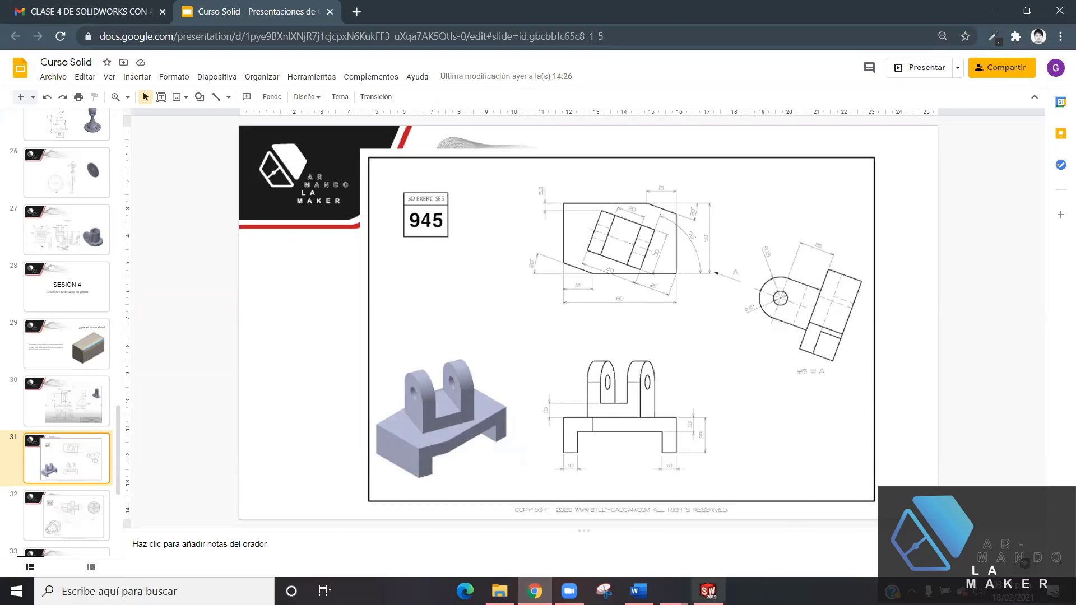
{"action": "left_click", "coordinate": [708, 591]}
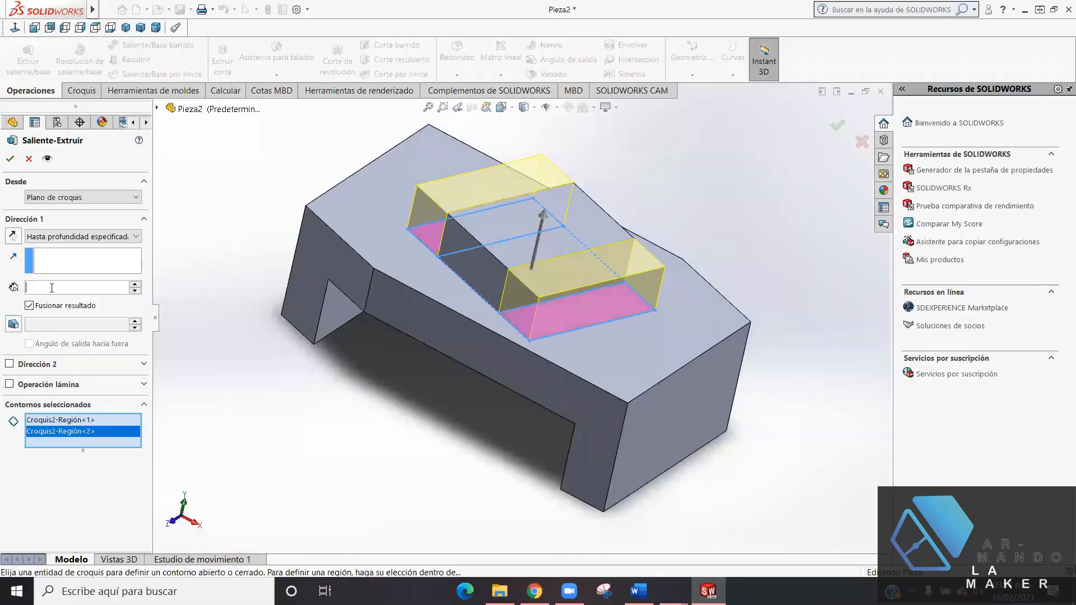
- Extrude the two end strips of Croquis2 40 mm upward into uprights and accept the feature
{"action": "type", "text": "25"}
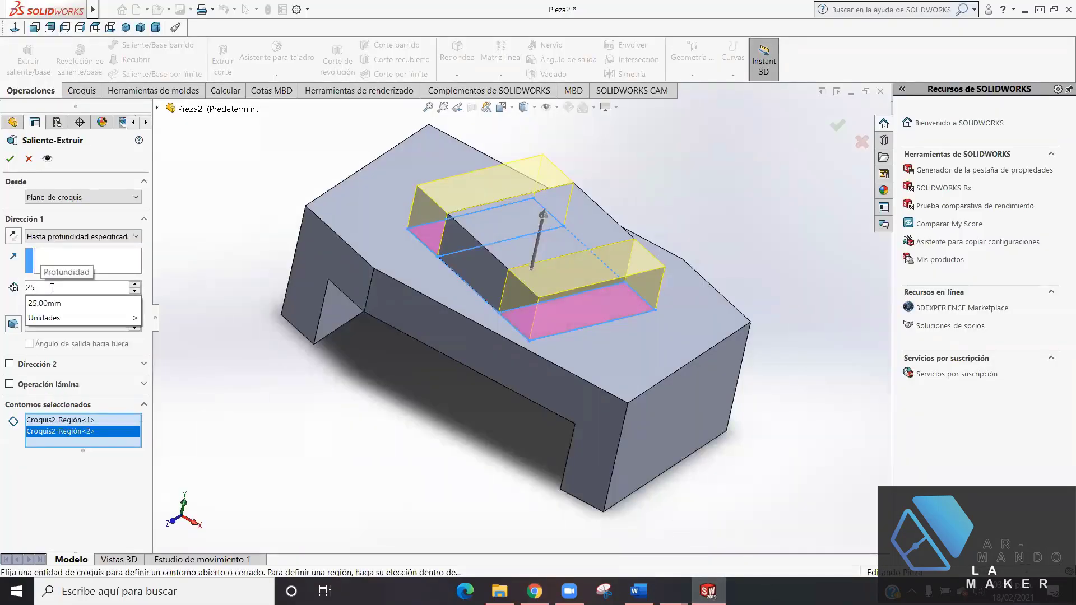
{"action": "key", "text": "BackSpace"}
{"action": "key", "text": "BackSpace"}
{"action": "type", "text": "40"}
{"action": "key", "text": "Return"}
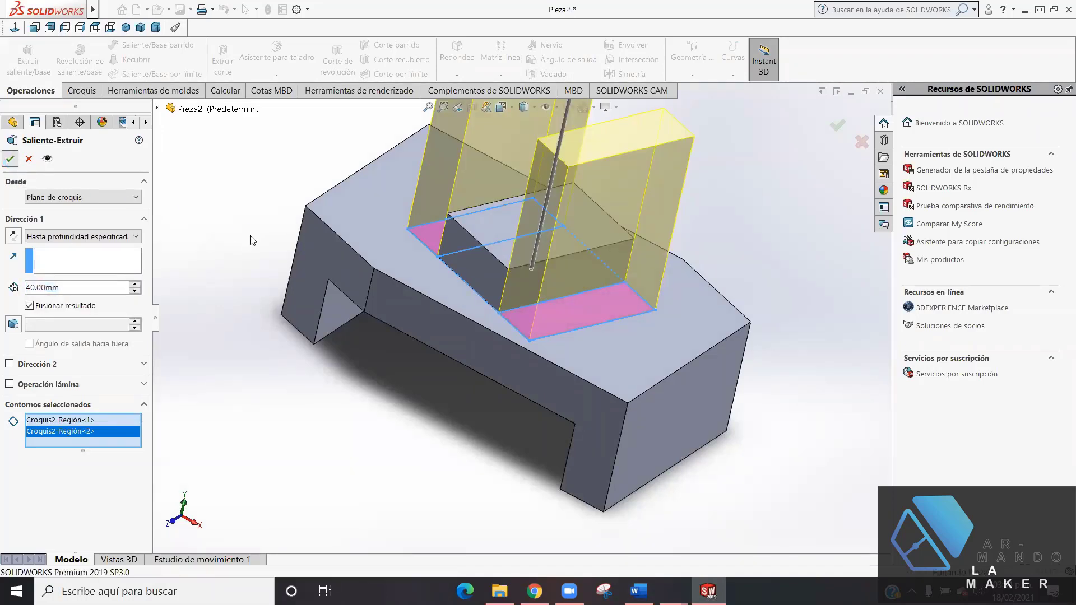
{"action": "key", "text": "Return"}
- Orbit to inspect the uprights, return to isometric view, and start a fillet (Redondeo)
{"action": "mouse_move", "coordinate": [308, 299]}
{"action": "middle_mouse_down"}
{"action": "mouse_move", "coordinate": [350, 332]}
{"action": "mouse_move", "coordinate": [613, 287]}
{"action": "mouse_move", "coordinate": [582, 225]}
{"action": "mouse_move", "coordinate": [600, 233]}
{"action": "mouse_move", "coordinate": [469, 291]}
{"action": "mouse_move", "coordinate": [532, 452]}
{"action": "mouse_move", "coordinate": [582, 402]}
{"action": "mouse_move", "coordinate": [575, 411]}
{"action": "mouse_move", "coordinate": [521, 294]}
{"action": "mouse_move", "coordinate": [415, 309]}
{"action": "mouse_move", "coordinate": [504, 263]}
{"action": "middle_mouse_up"}
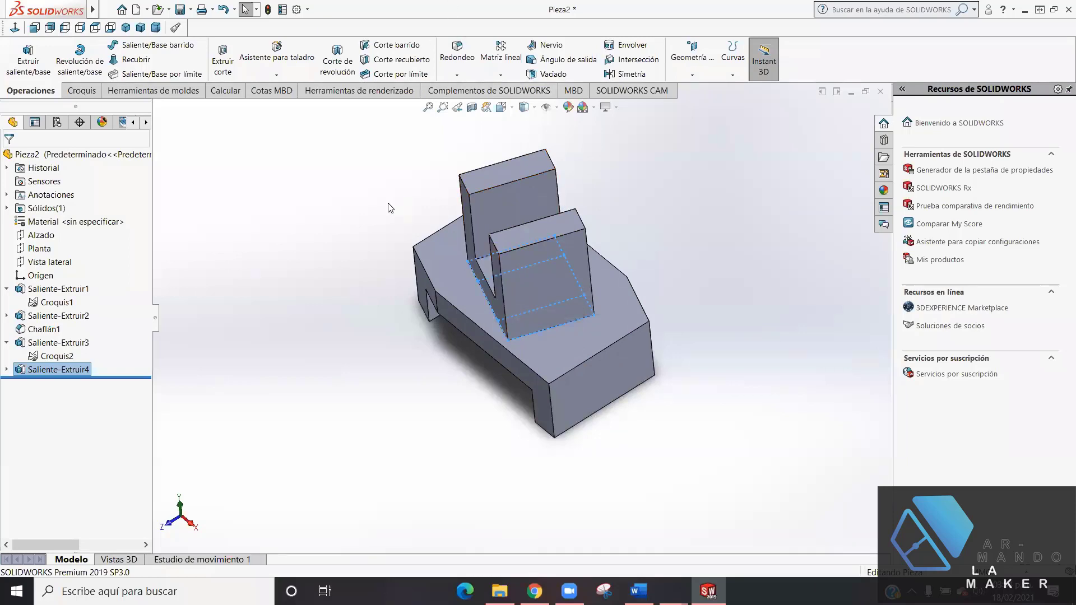
{"action": "key", "text": "ctrl+7"}
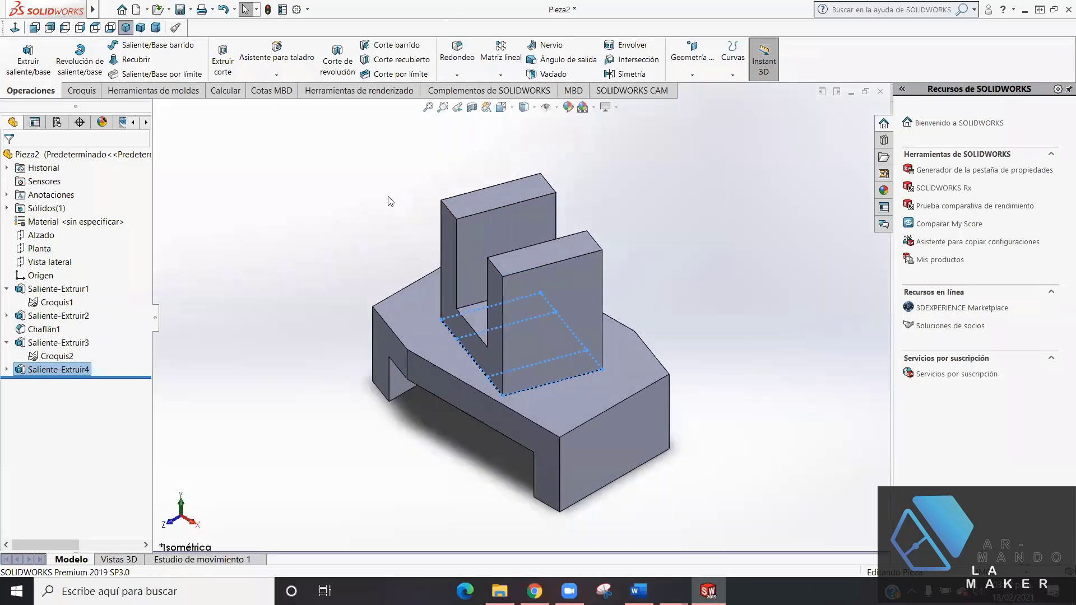
{"action": "left_click", "coordinate": [444, 46]}
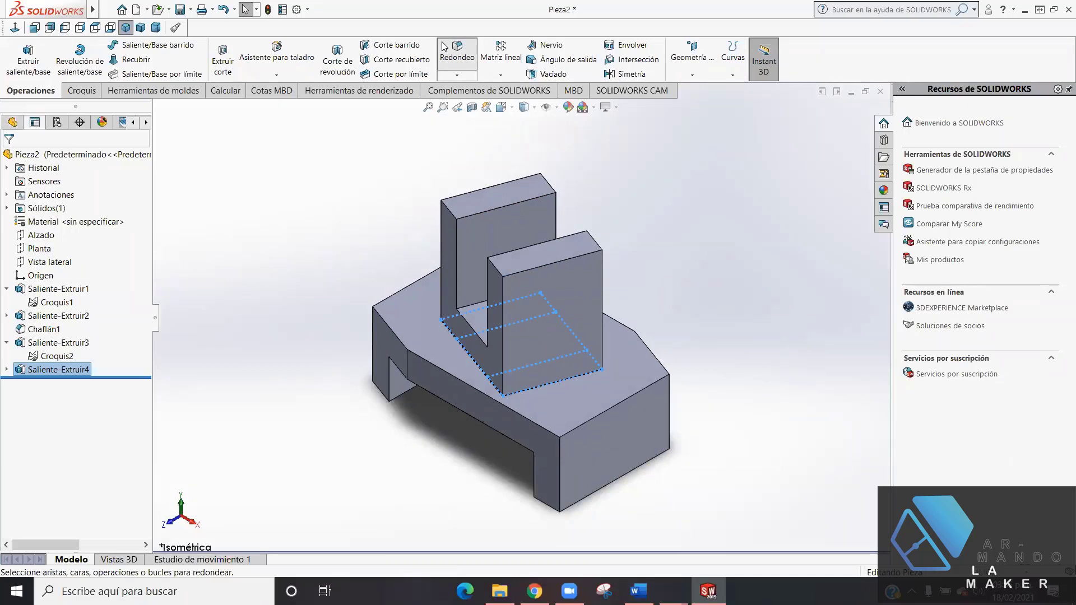
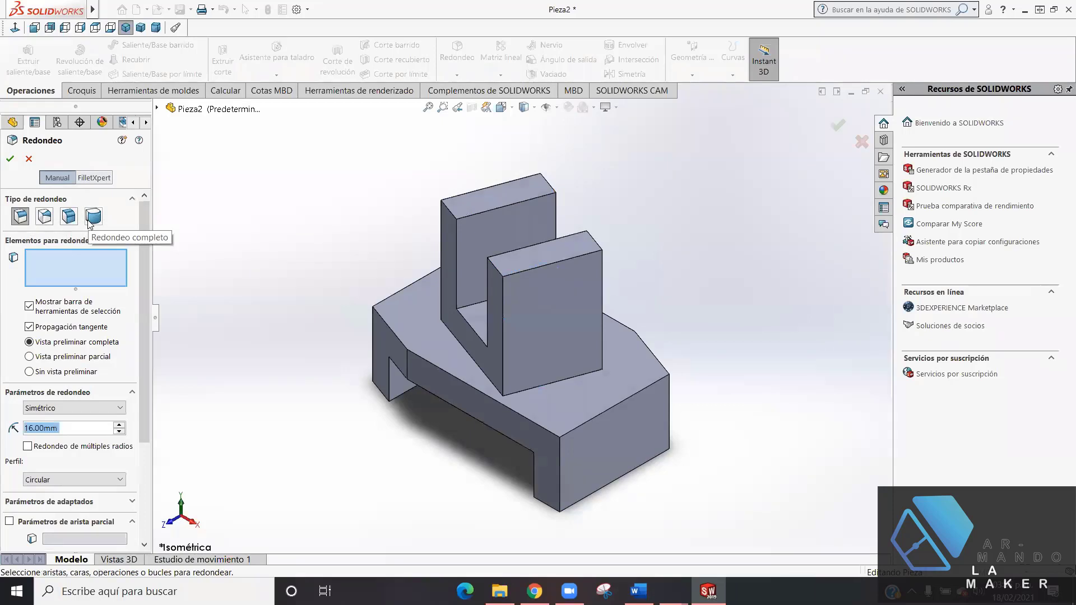
- Switch to a Full Round fillet with both prong top faces as the central face set
{"action": "left_click", "coordinate": [93, 216]}
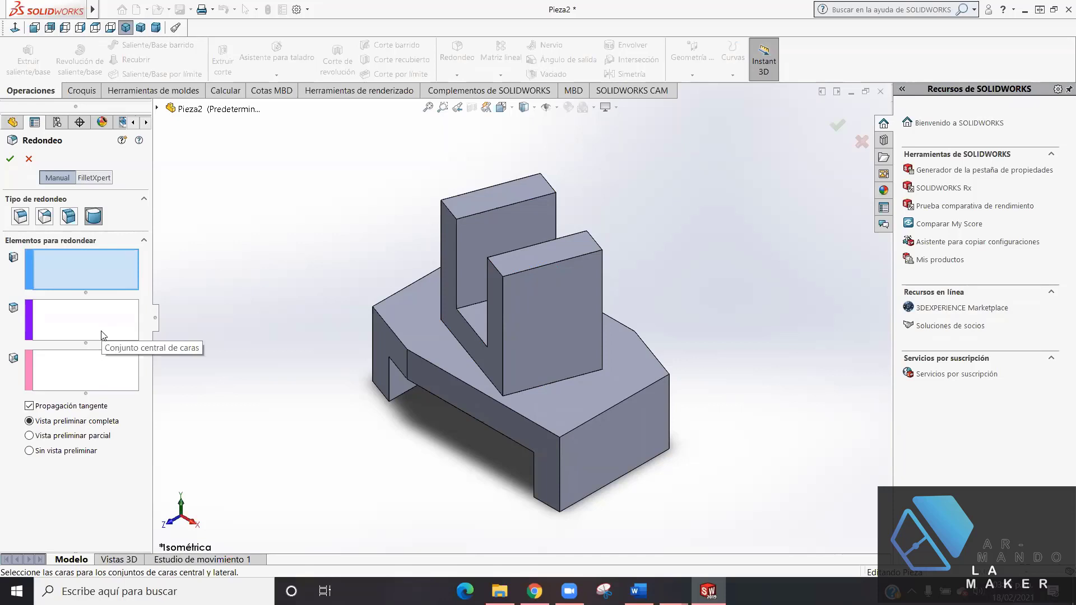
{"action": "left_click", "coordinate": [102, 335]}
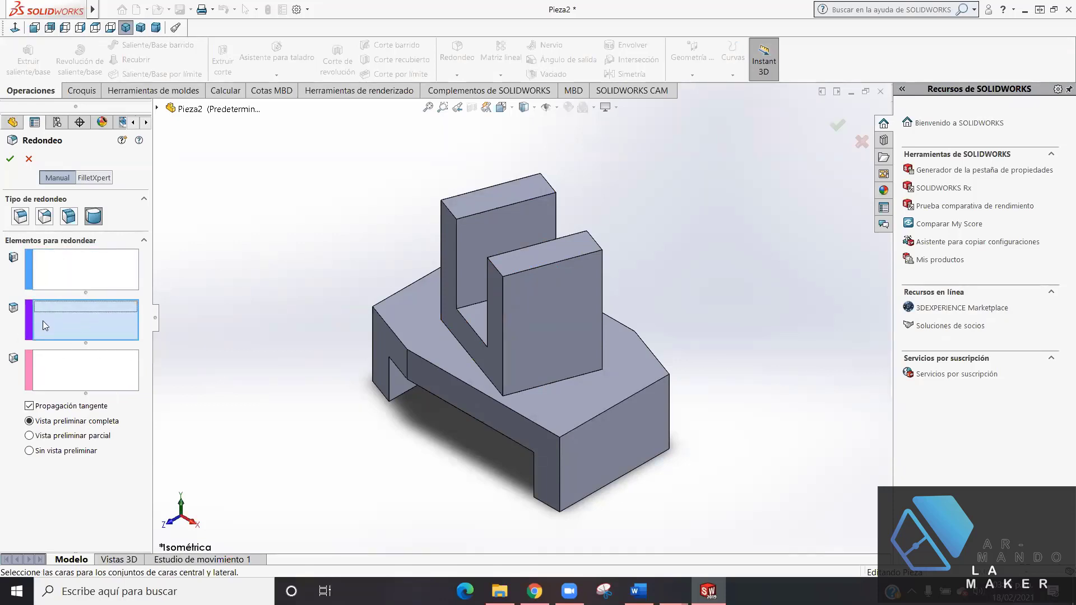
{"action": "left_click", "coordinate": [523, 264]}
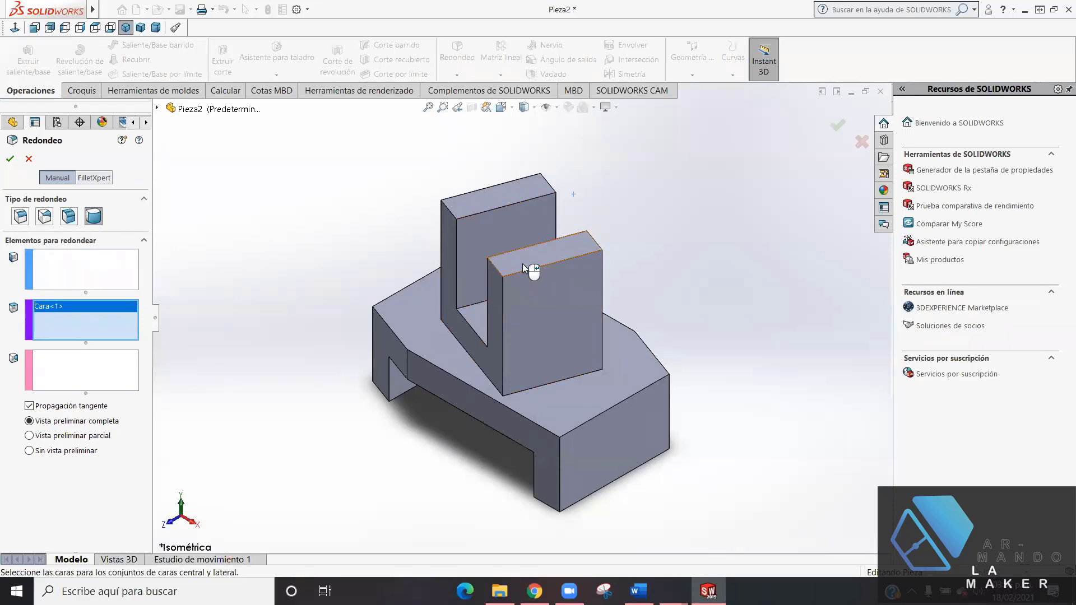
{"action": "left_click", "coordinate": [485, 201]}
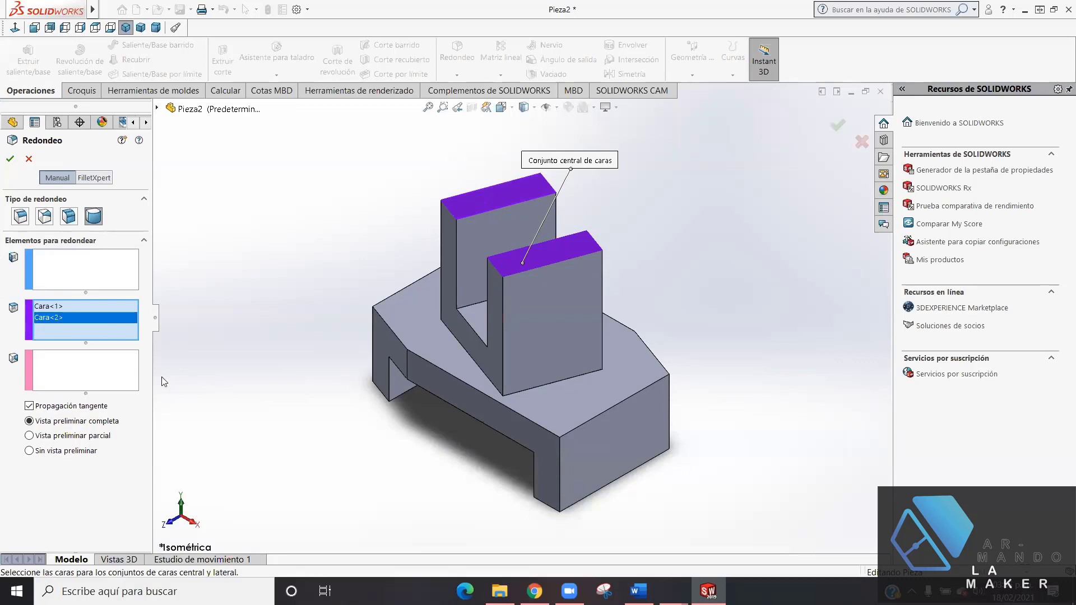
- Set the U's inner face as side set 1 and its outer face as side set 2
{"action": "left_click", "coordinate": [75, 283]}
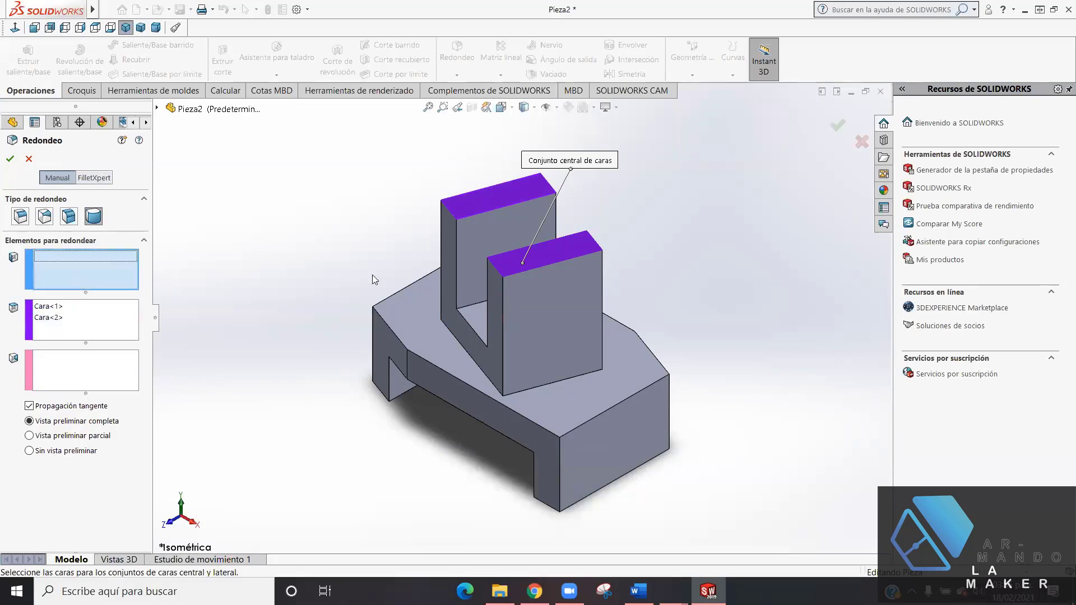
{"action": "left_click", "coordinate": [492, 324]}
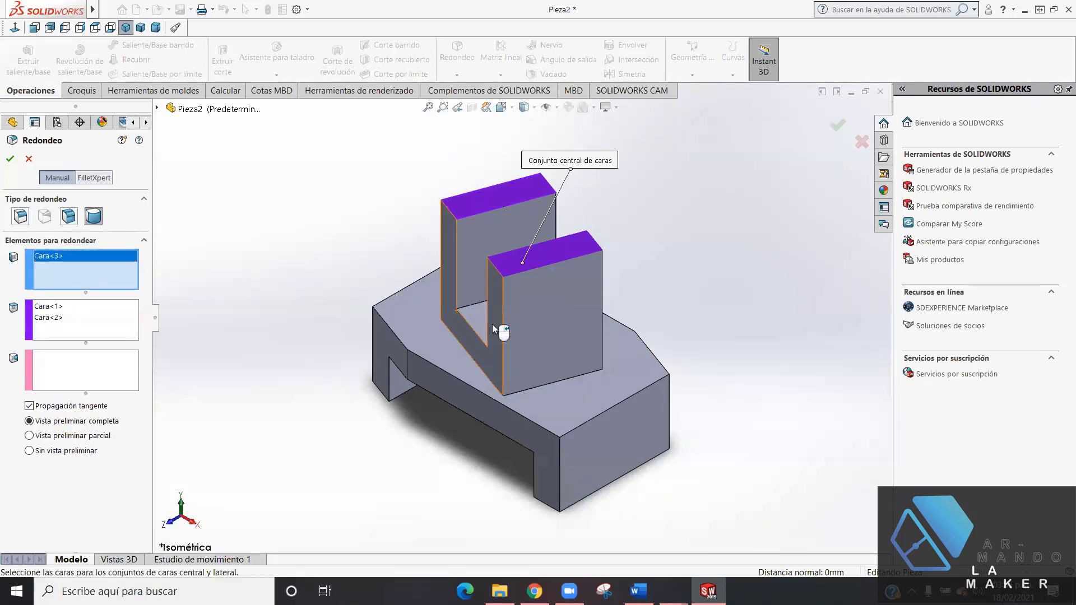
{"action": "middle_click_drag", "start_coordinate": [699, 316], "coordinate": [560, 303]}
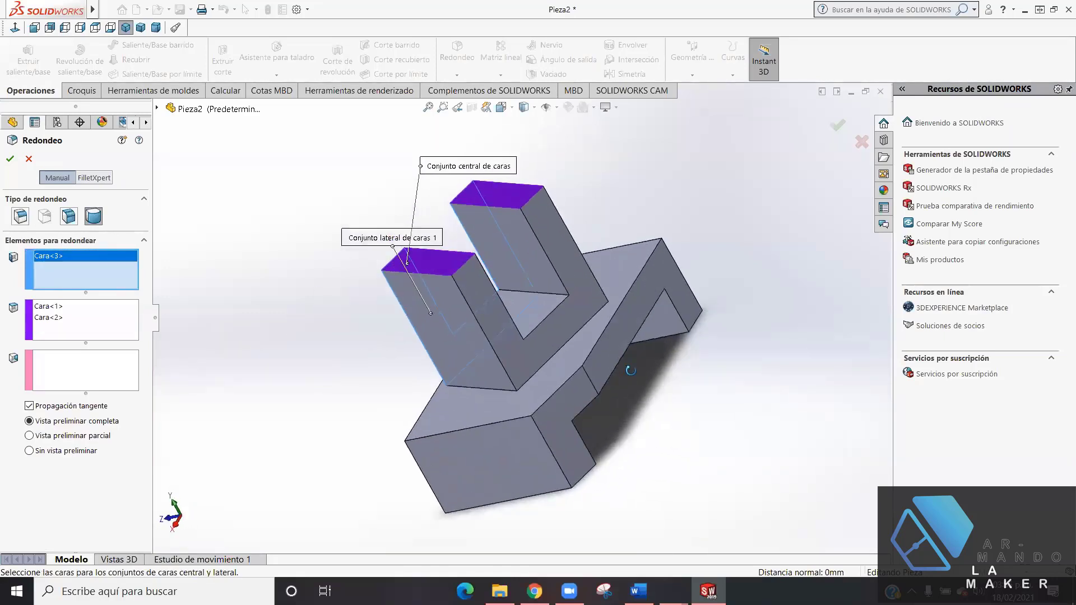
{"action": "left_click", "coordinate": [87, 371]}
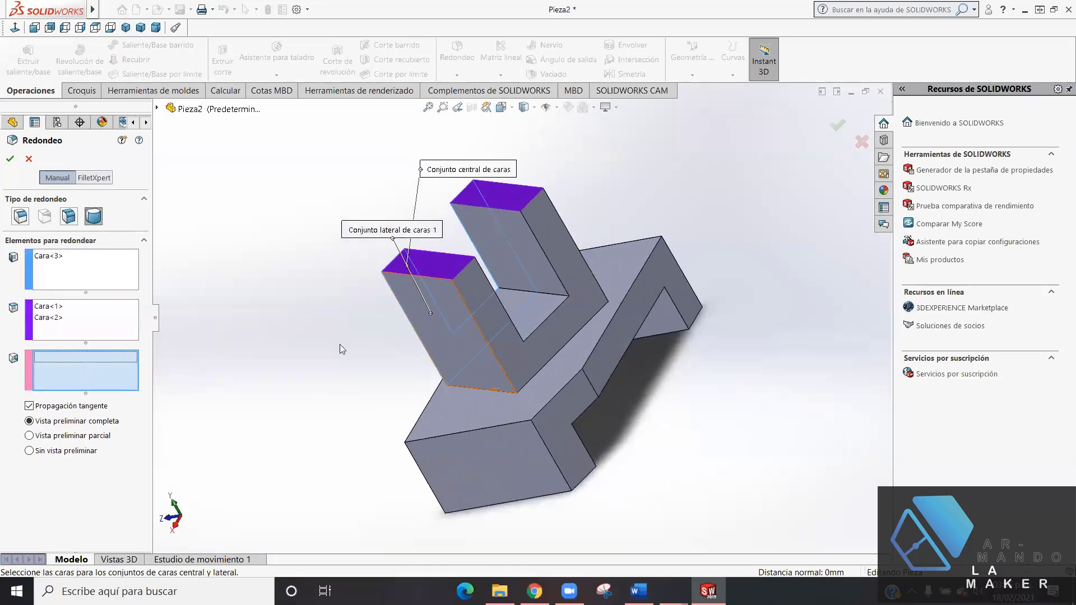
{"action": "left_click", "coordinate": [501, 320]}
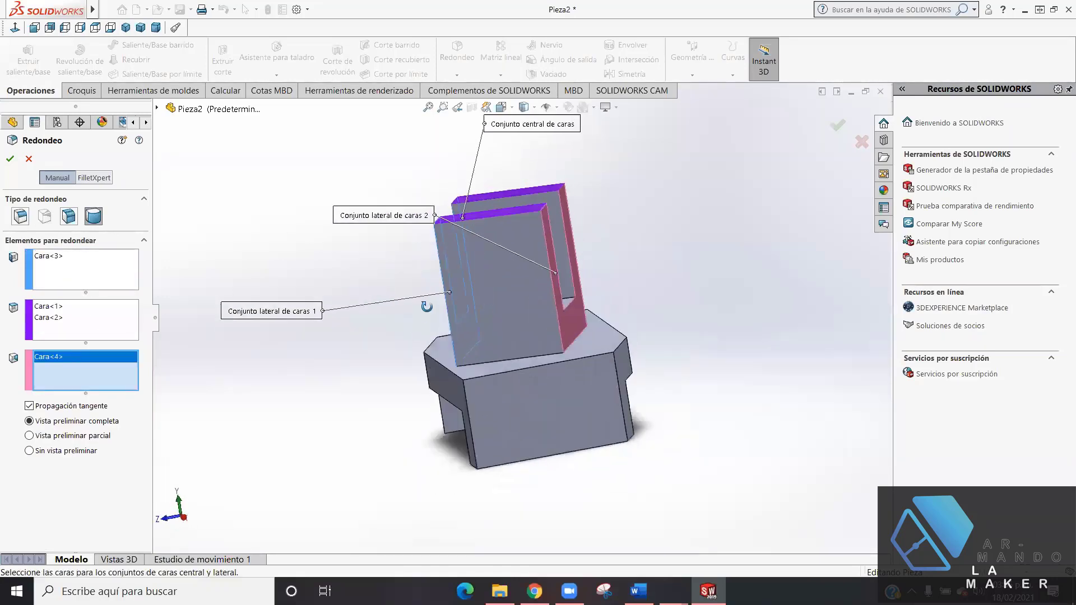
{"action": "middle_click_drag", "start_coordinate": [501, 321], "coordinate": [505, 370]}
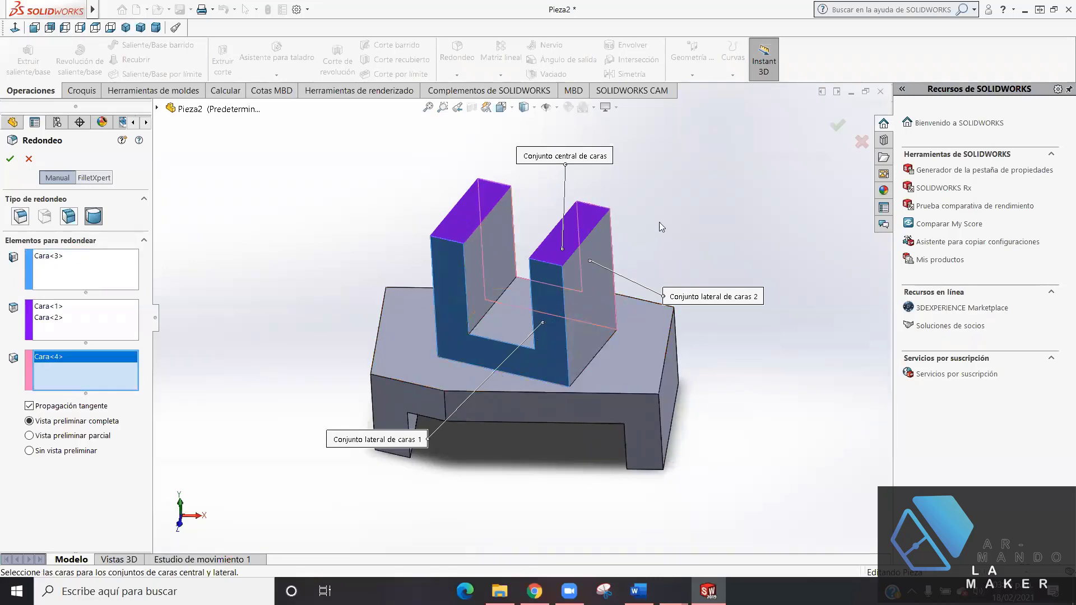
{"action": "middle_click_drag", "start_coordinate": [549, 347], "coordinate": [551, 320]}
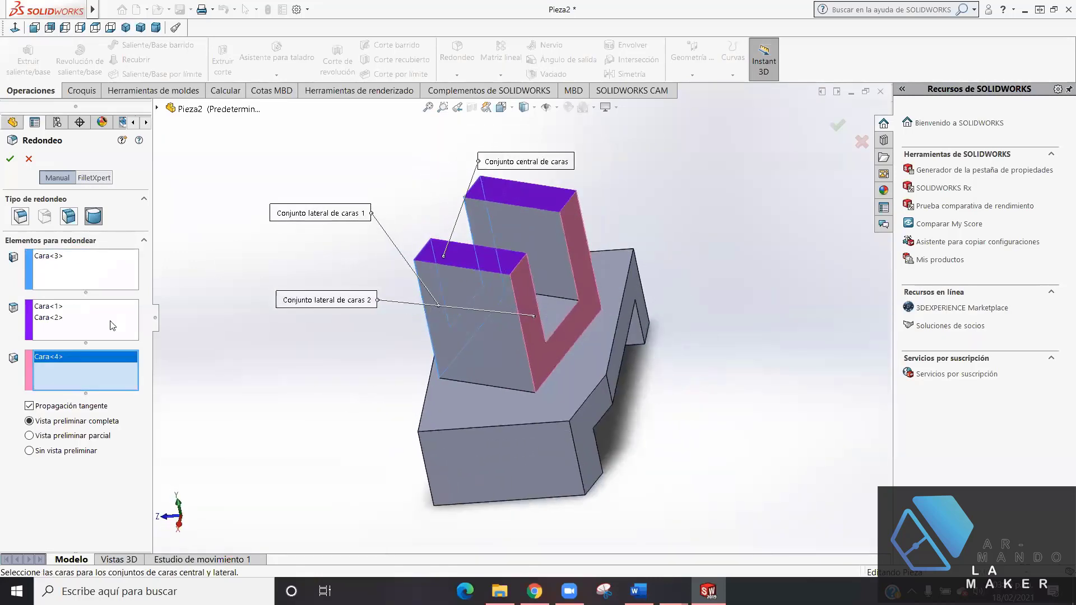
{"action": "left_click", "coordinate": [138, 323]}
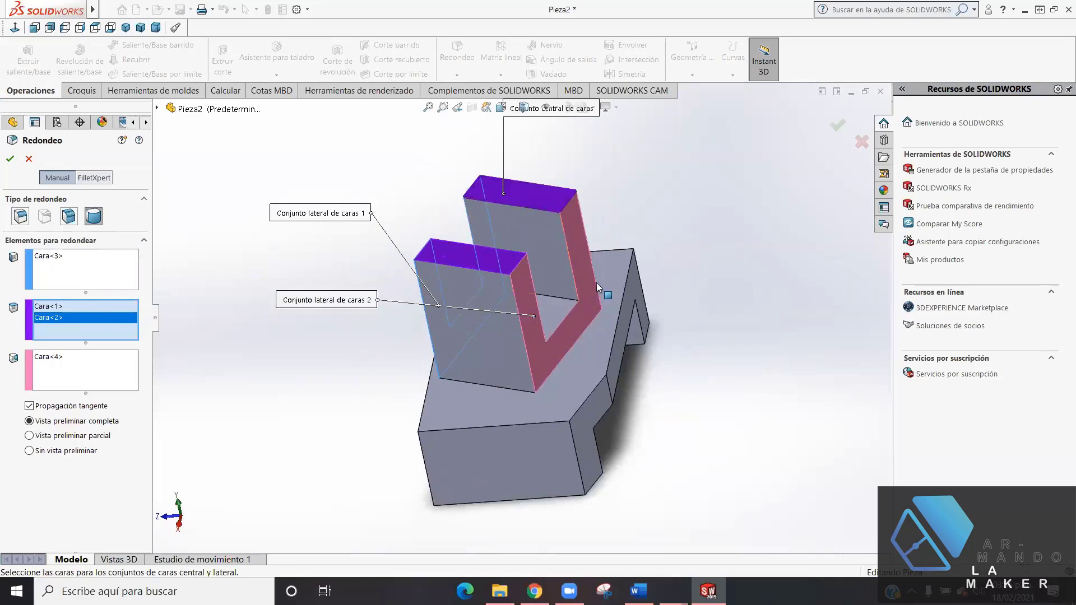
{"action": "left_click", "coordinate": [94, 375]}
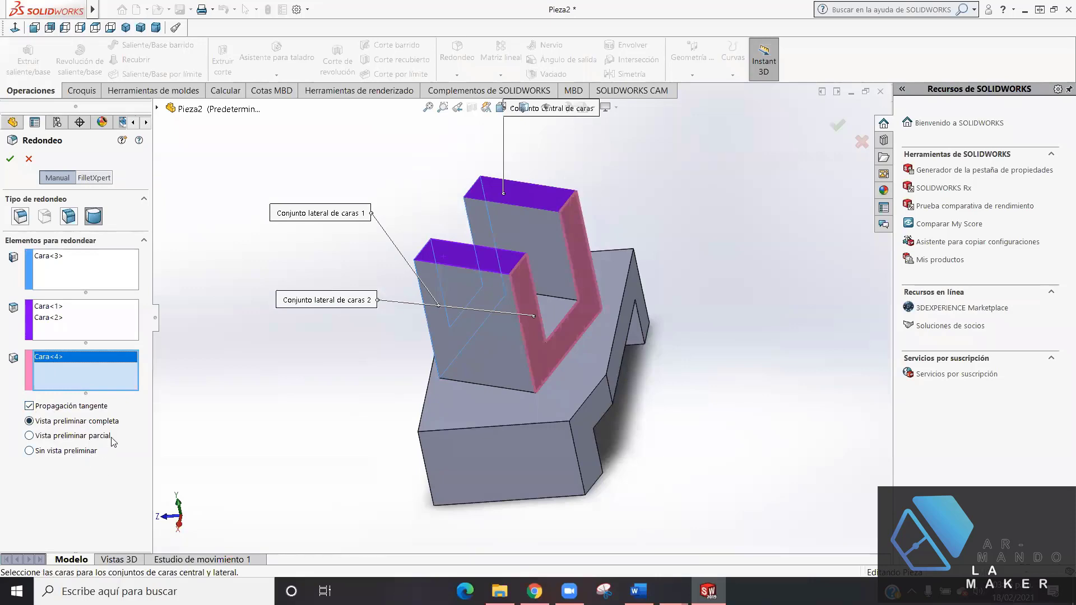
{"action": "middle_click_drag", "start_coordinate": [323, 406], "coordinate": [403, 416]}
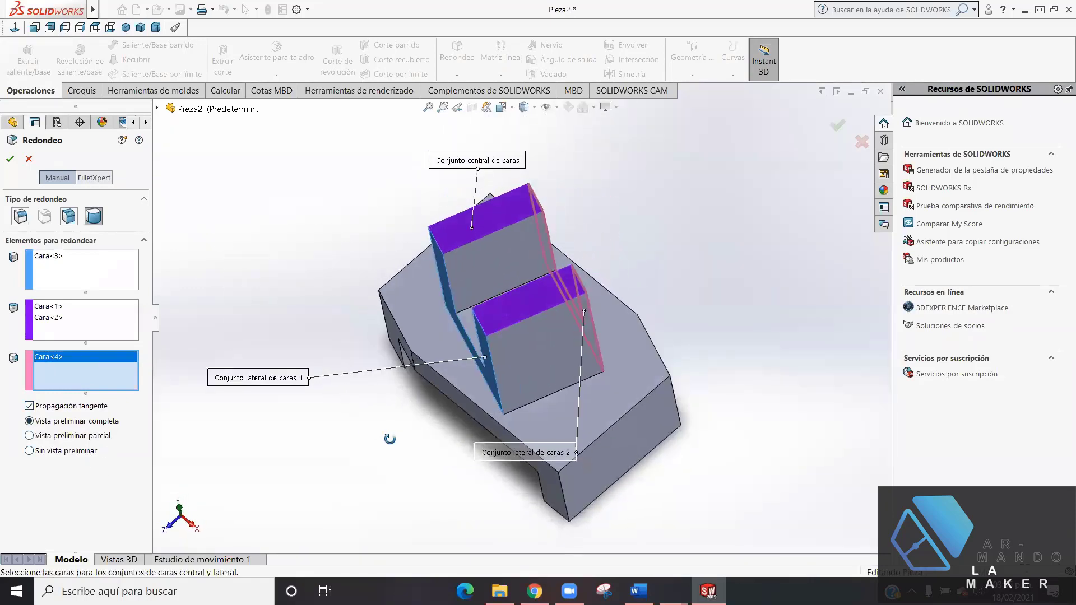
{"action": "middle_click_drag", "start_coordinate": [746, 365], "coordinate": [550, 325]}
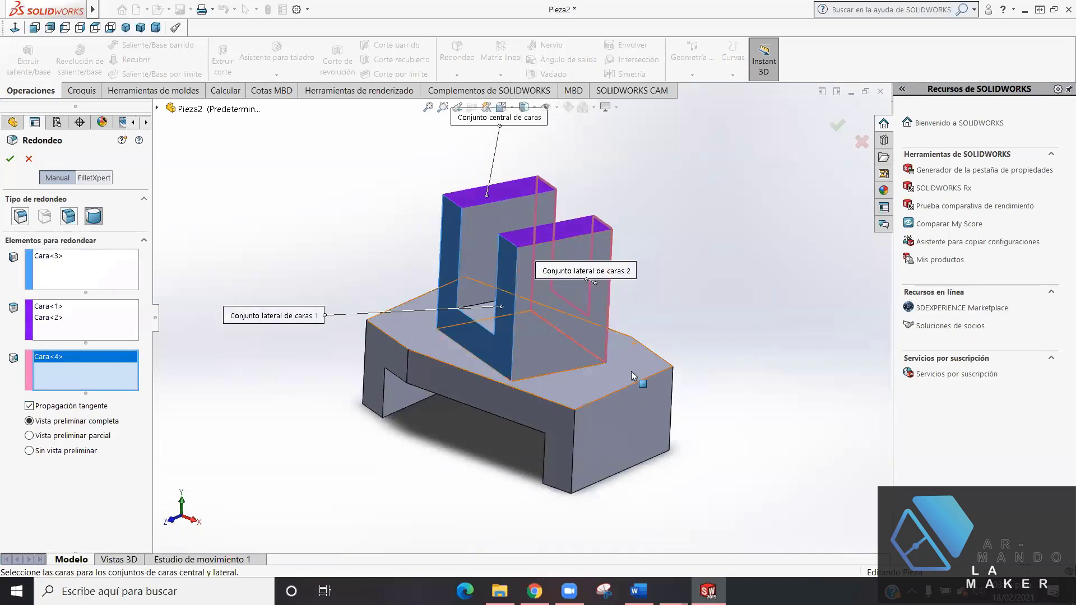
- Remove the back prong's top (Cara<2>) from the central set and accept Redondeo1
{"action": "right_click", "coordinate": [50, 320]}
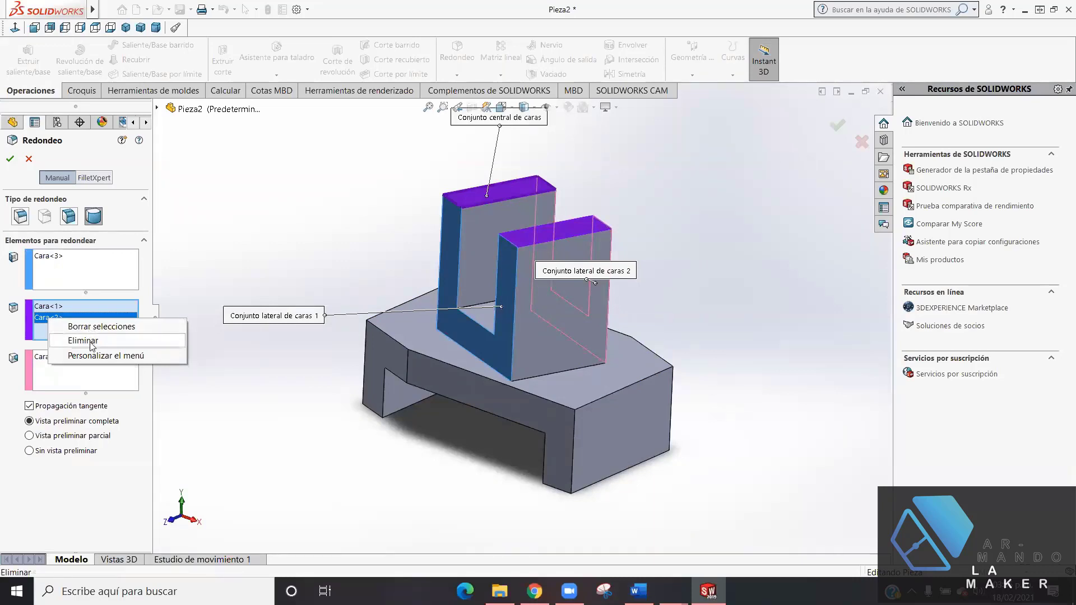
{"action": "left_click", "coordinate": [83, 341]}
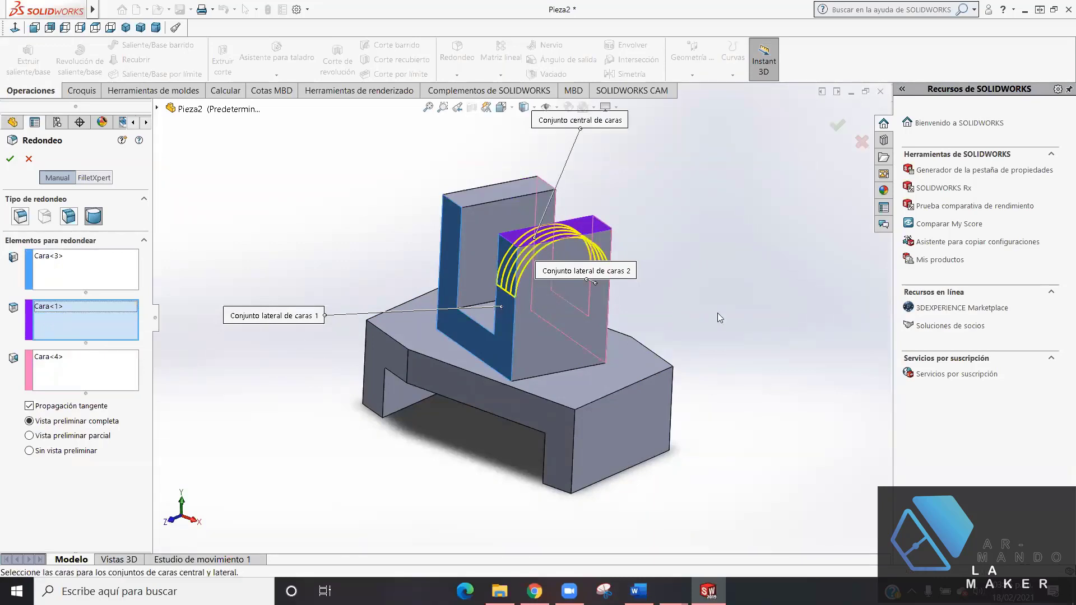
{"action": "mouse_move", "coordinate": [719, 318]}
{"action": "middle_mouse_down"}
{"action": "mouse_move", "coordinate": [414, 475]}
{"action": "mouse_move", "coordinate": [643, 386]}
{"action": "mouse_move", "coordinate": [638, 419]}
{"action": "middle_mouse_up"}
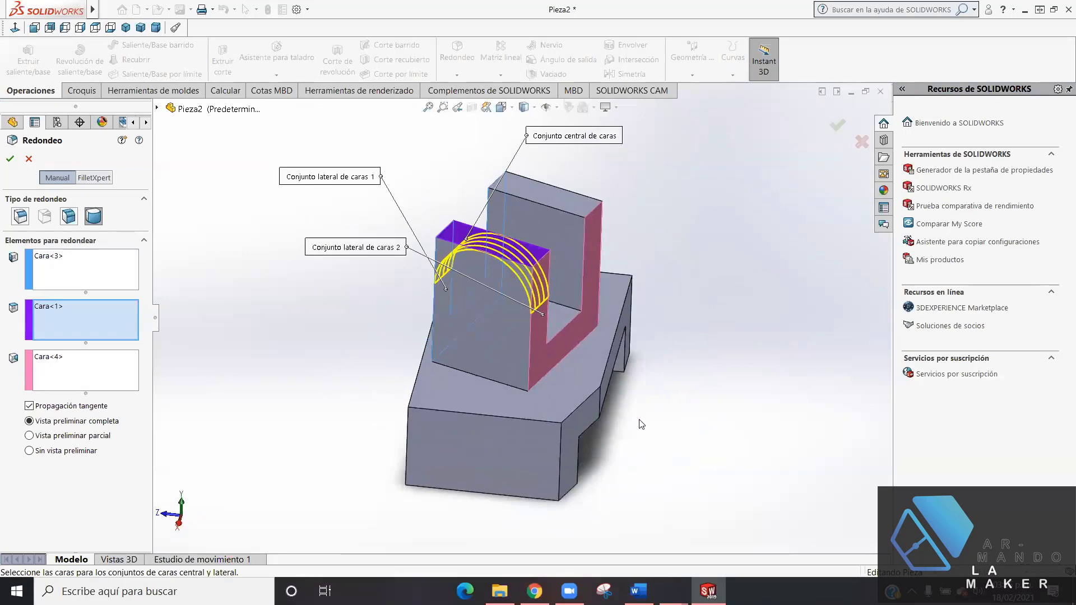
{"action": "left_click", "coordinate": [80, 279]}
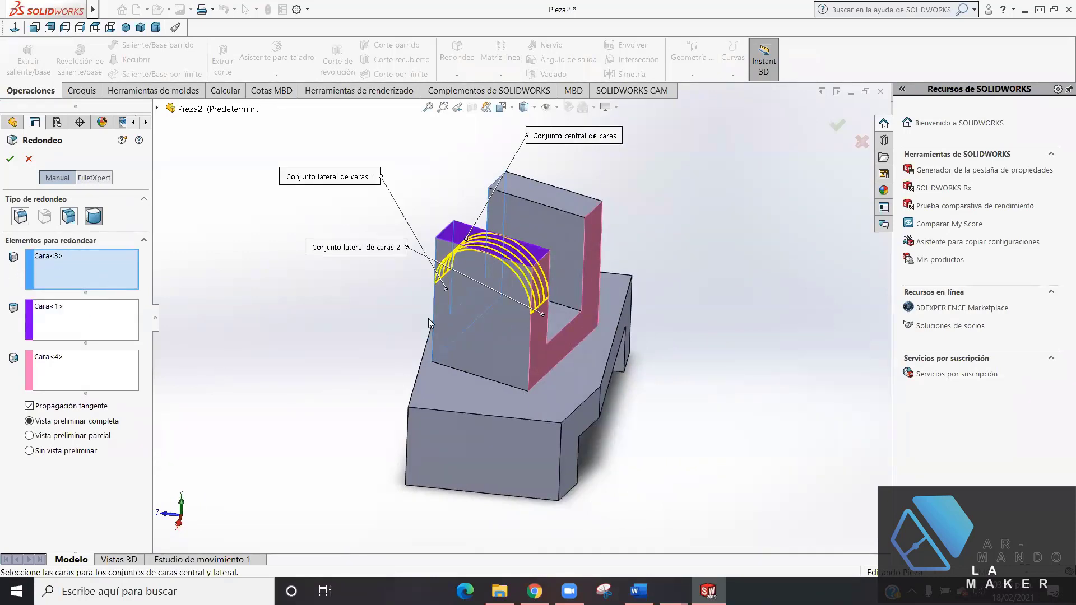
{"action": "mouse_move", "coordinate": [432, 384]}
{"action": "middle_mouse_down"}
{"action": "mouse_move", "coordinate": [509, 481]}
{"action": "mouse_move", "coordinate": [530, 476]}
{"action": "middle_mouse_up"}
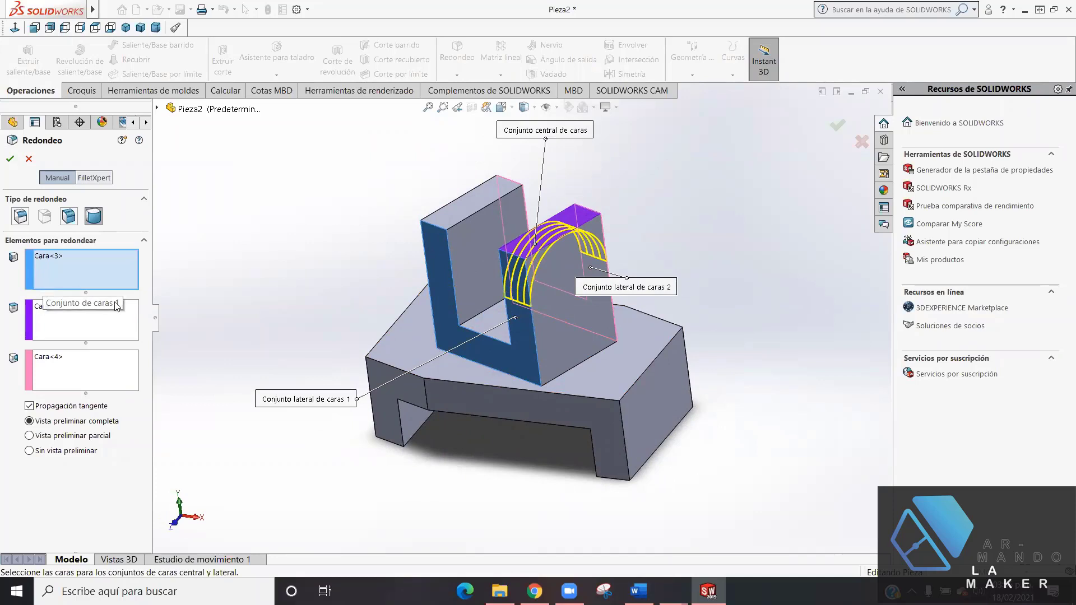
{"action": "left_click", "coordinate": [113, 325]}
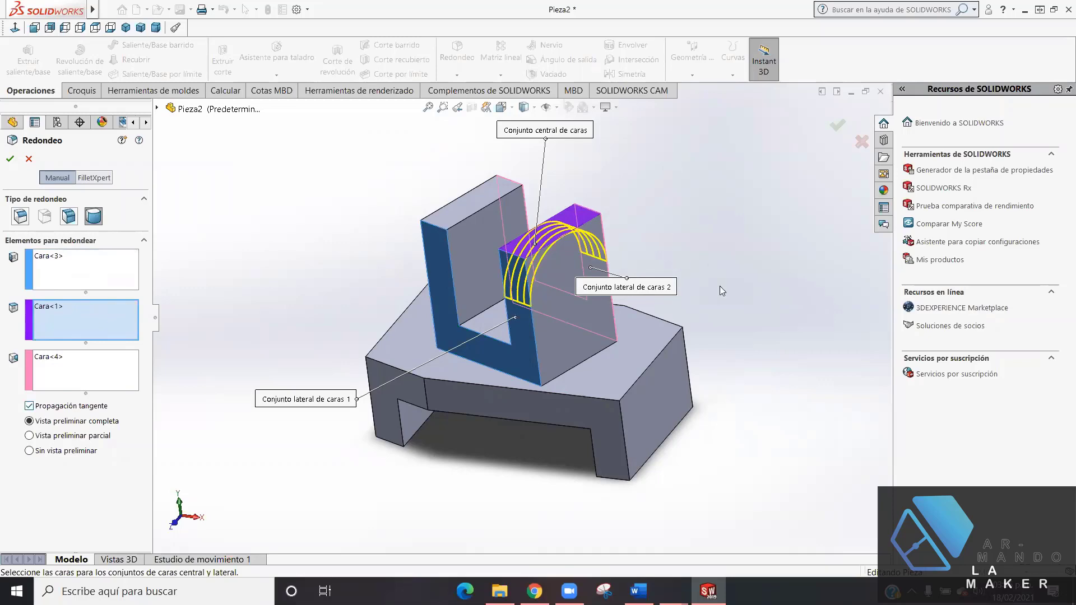
{"action": "mouse_move", "coordinate": [721, 291]}
{"action": "middle_mouse_down"}
{"action": "mouse_move", "coordinate": [500, 320]}
{"action": "mouse_move", "coordinate": [700, 419]}
{"action": "middle_mouse_up"}
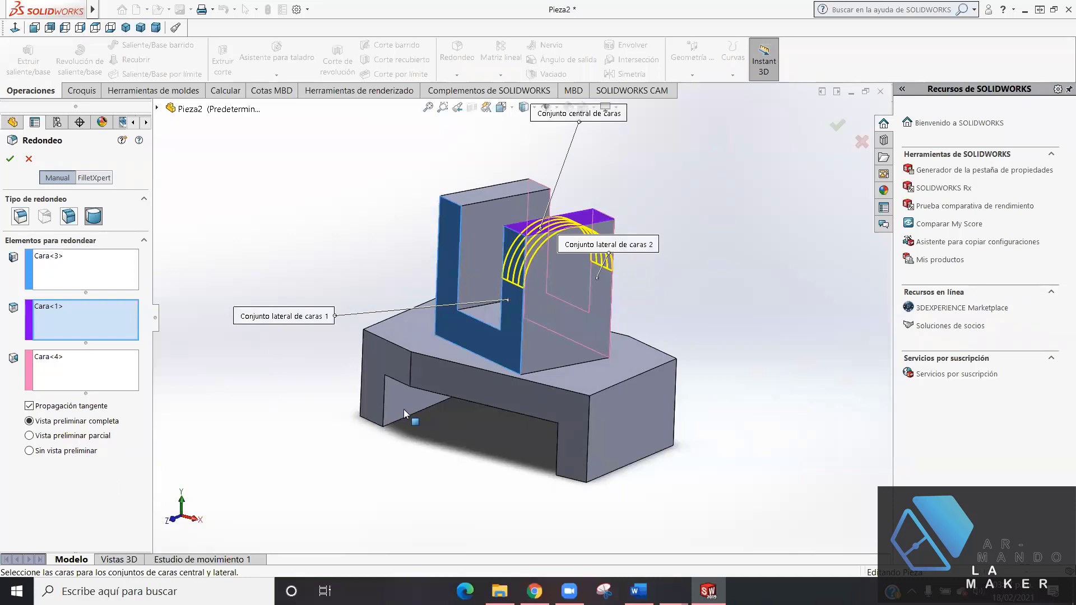
{"action": "left_click", "coordinate": [10, 161]}
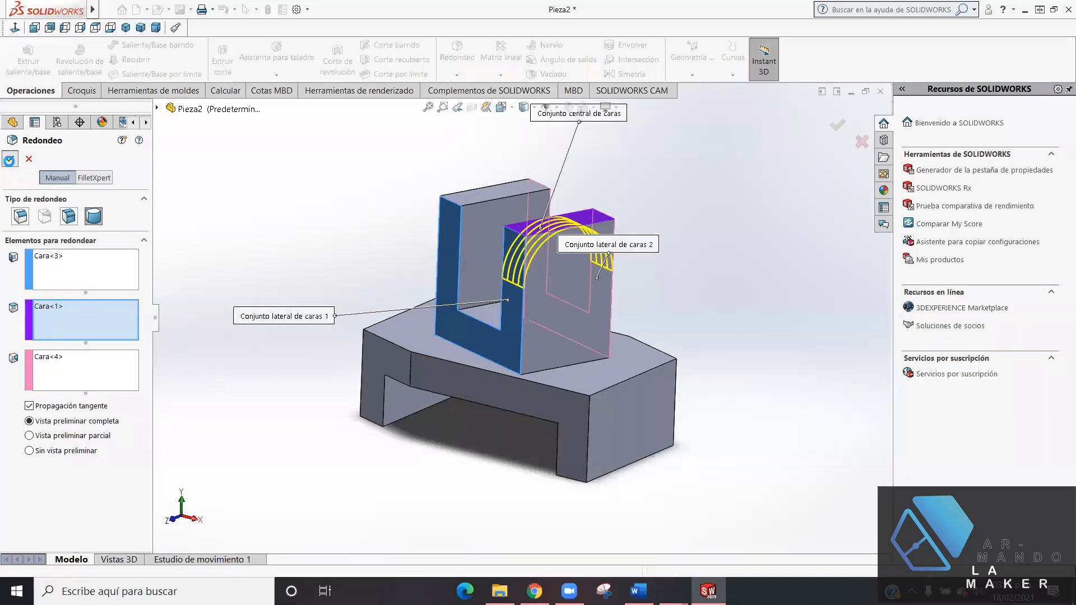
{"action": "mouse_move", "coordinate": [397, 295]}
{"action": "middle_mouse_down"}
{"action": "mouse_move", "coordinate": [608, 410]}
{"action": "mouse_move", "coordinate": [555, 399]}
{"action": "middle_mouse_up"}
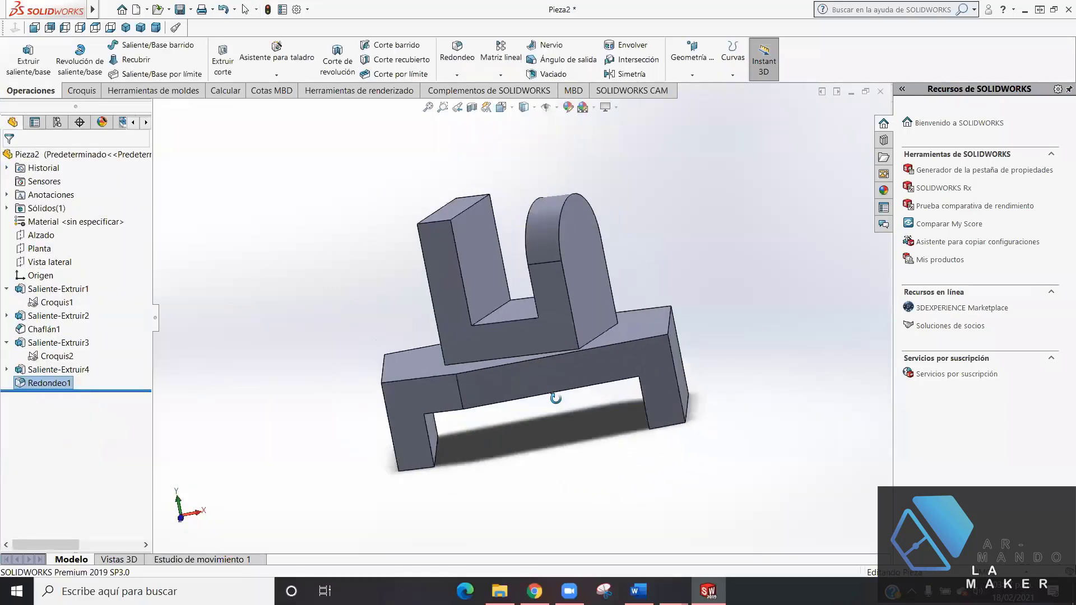
- Add full round fillet Redondeo2 over the square prong's top, then view it isometrically
{"action": "left_click", "coordinate": [458, 47]}
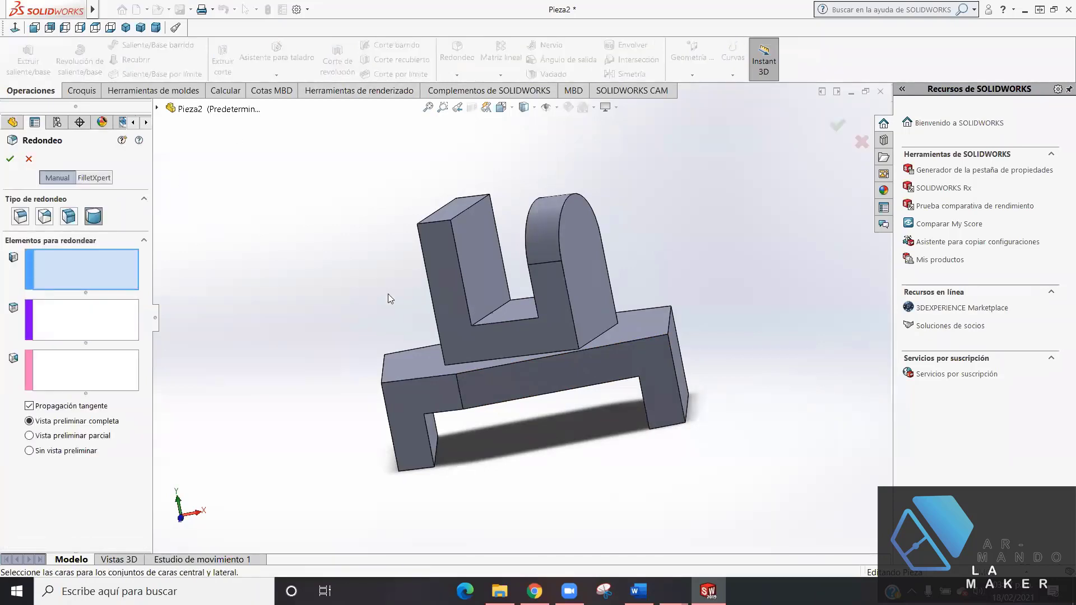
{"action": "left_click", "coordinate": [435, 268]}
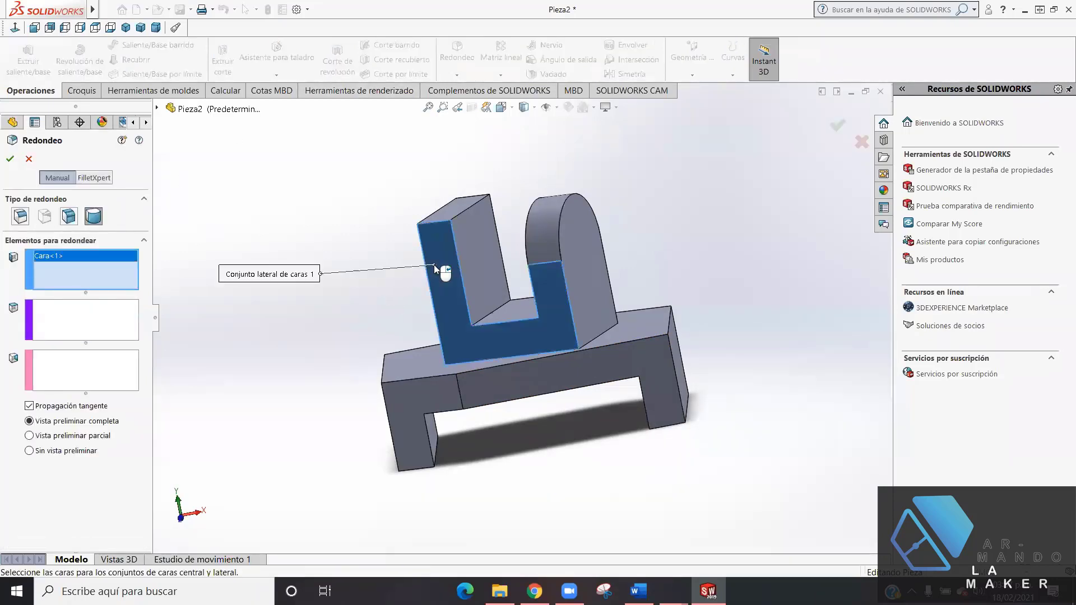
{"action": "left_click", "coordinate": [101, 316]}
{"action": "mouse_move", "coordinate": [513, 184]}
{"action": "middle_mouse_down"}
{"action": "mouse_move", "coordinate": [535, 240]}
{"action": "mouse_move", "coordinate": [489, 242]}
{"action": "middle_mouse_up"}
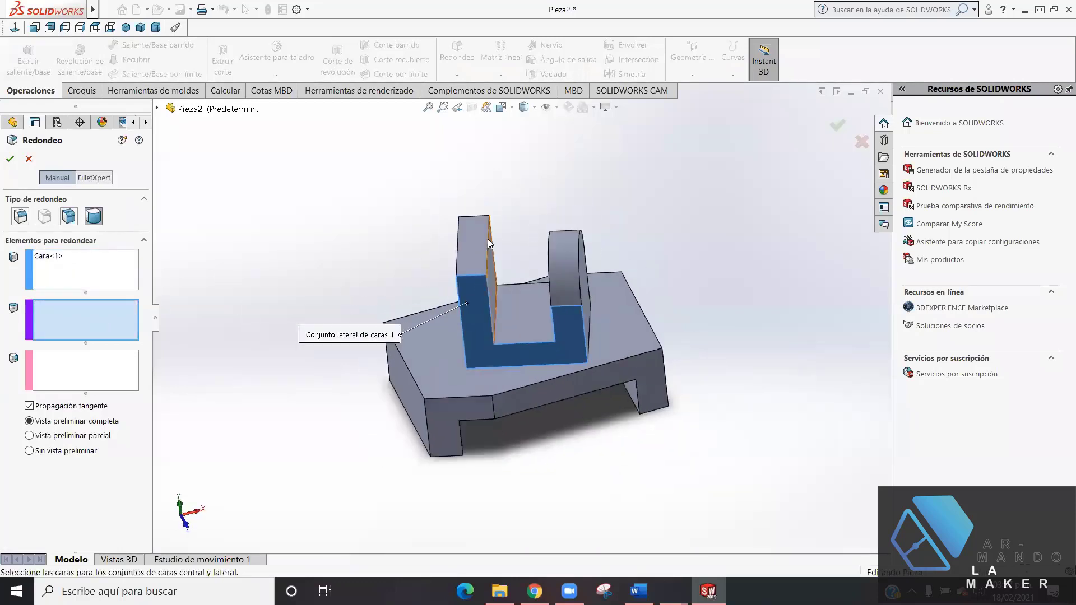
{"action": "left_click", "coordinate": [475, 242]}
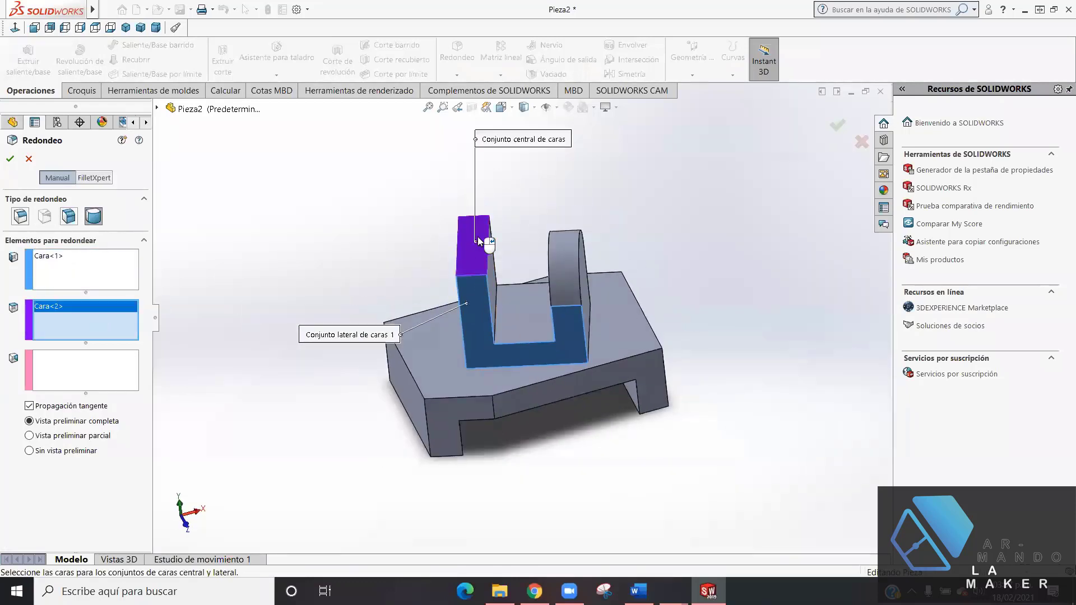
{"action": "left_click", "coordinate": [81, 373]}
{"action": "middle_click_drag", "start_coordinate": [683, 287], "coordinate": [531, 349]}
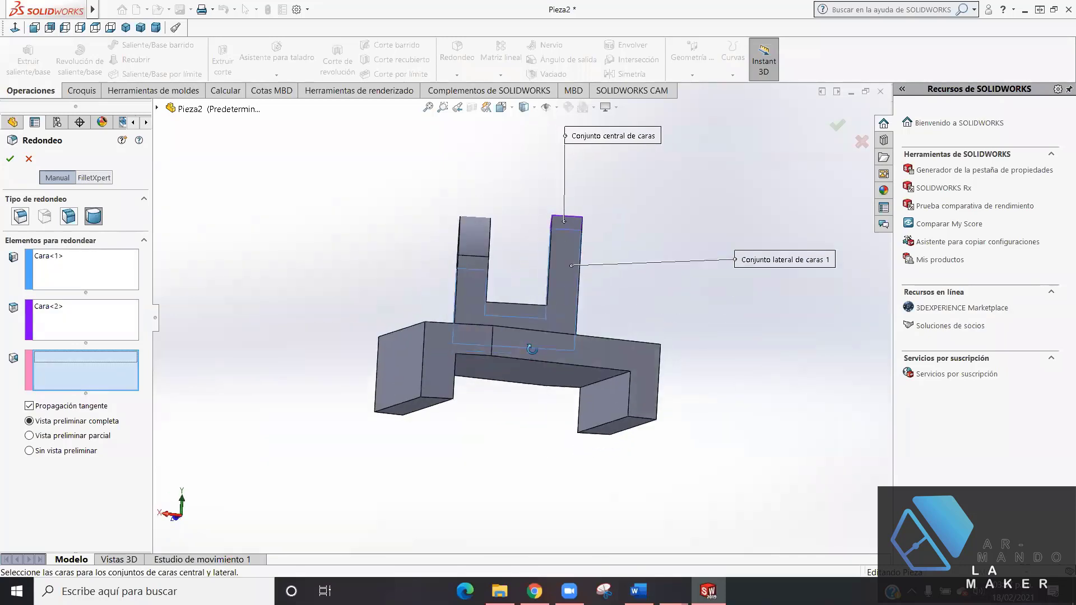
{"action": "left_click", "coordinate": [562, 288]}
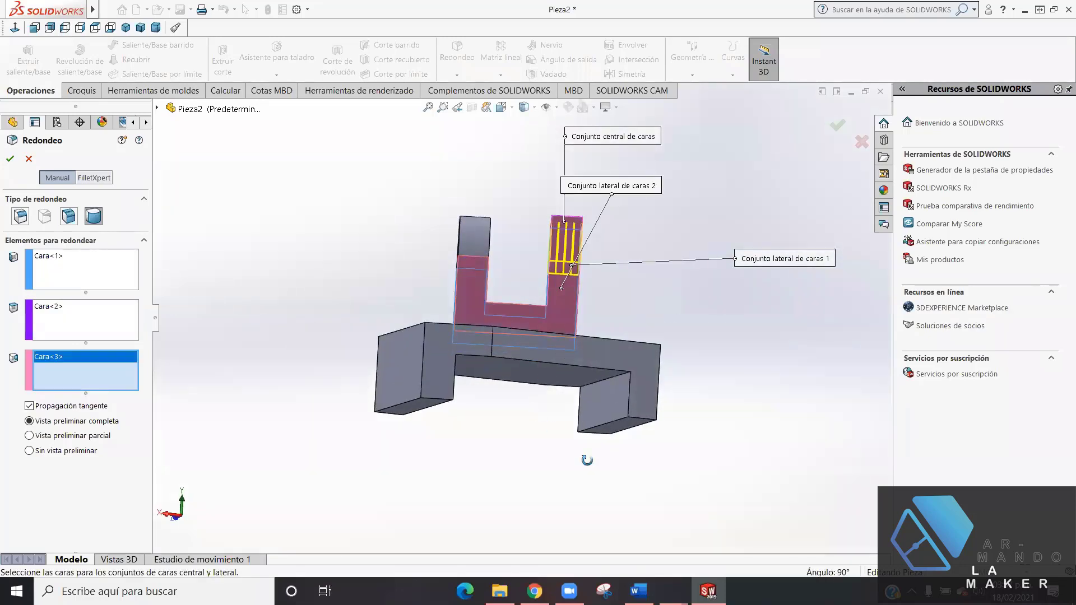
{"action": "middle_click_drag", "start_coordinate": [587, 460], "coordinate": [11, 228]}
{"action": "left_click", "coordinate": [11, 159]}
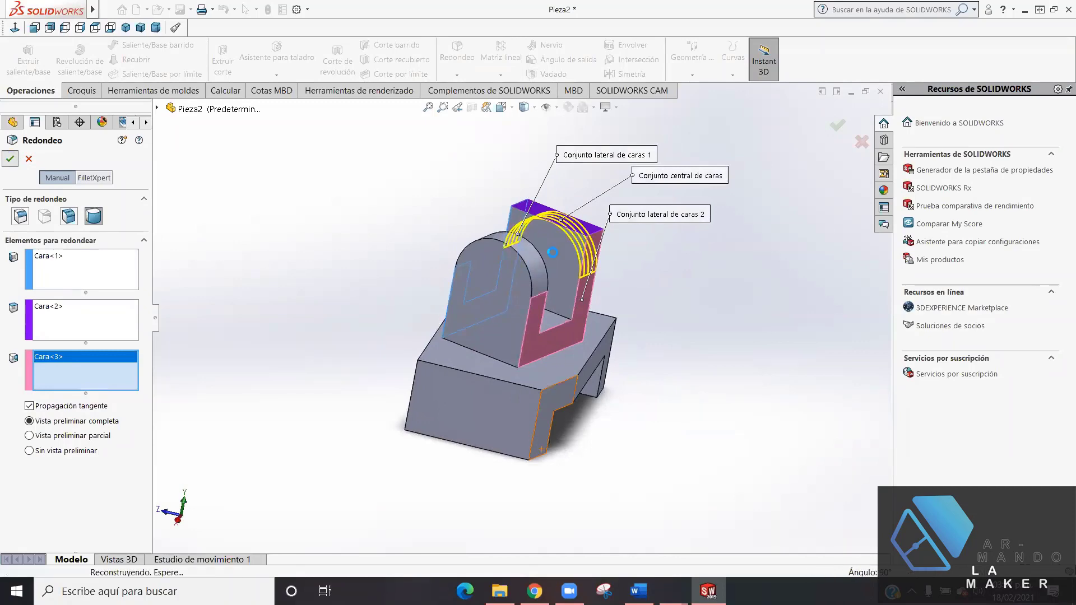
{"action": "mouse_move", "coordinate": [433, 356]}
{"action": "middle_mouse_down"}
{"action": "mouse_move", "coordinate": [497, 439]}
{"action": "mouse_move", "coordinate": [387, 488]}
{"action": "mouse_move", "coordinate": [554, 435]}
{"action": "mouse_move", "coordinate": [502, 487]}
{"action": "mouse_move", "coordinate": [499, 447]}
{"action": "middle_mouse_up"}
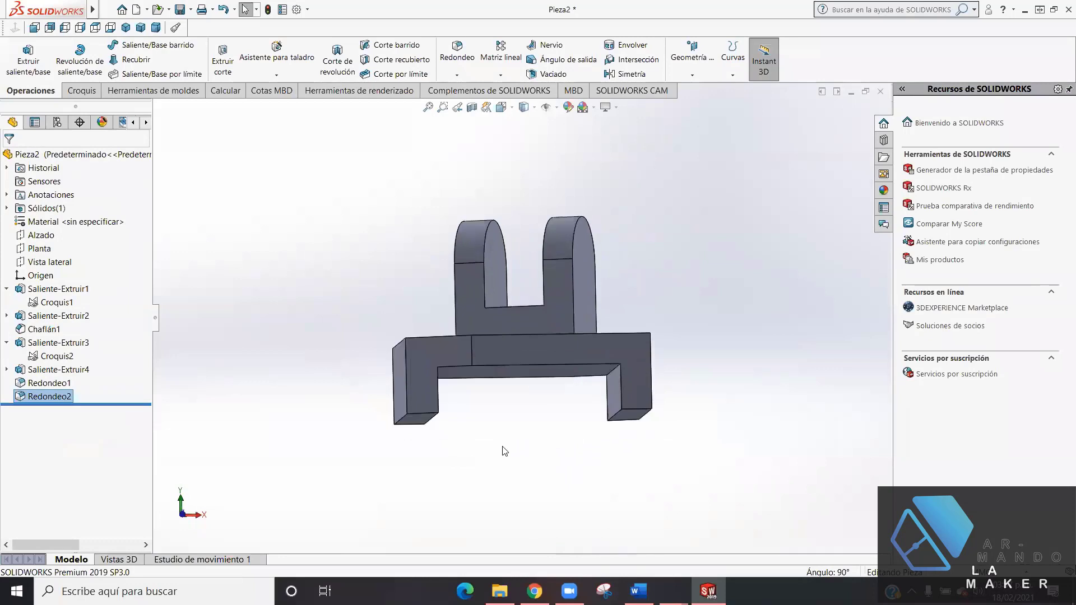
{"action": "key", "text": "ctrl+7"}
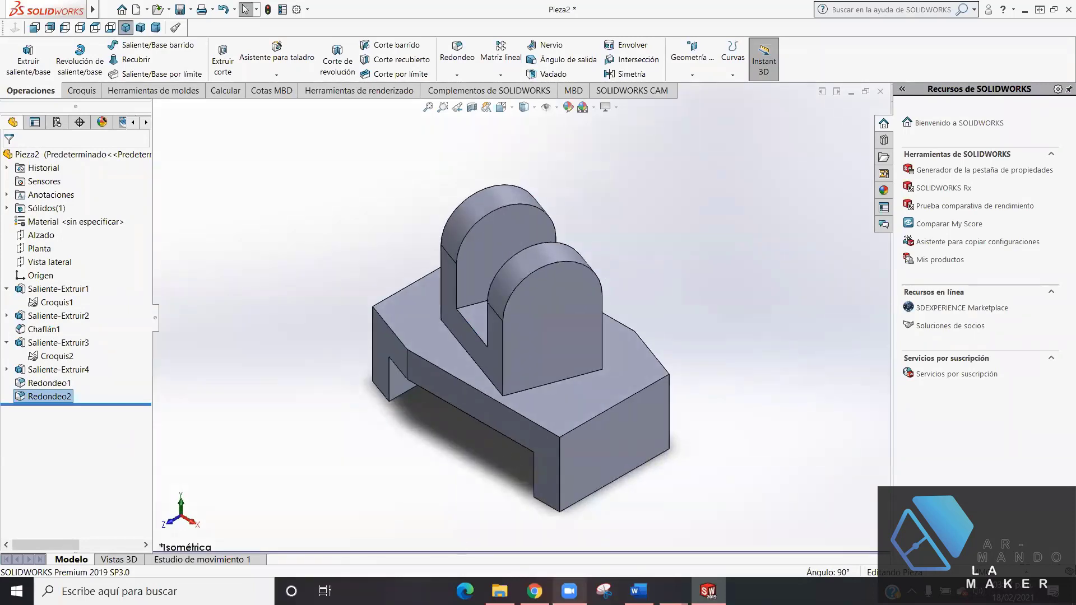
{"action": "left_click", "coordinate": [534, 590]}
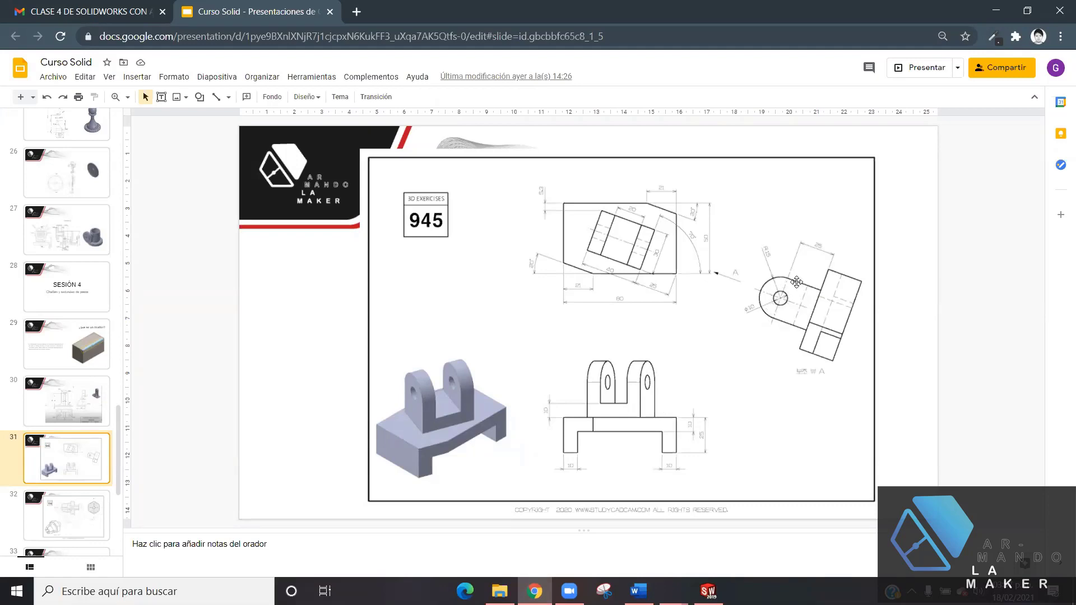
{"action": "left_click", "coordinate": [708, 590]}
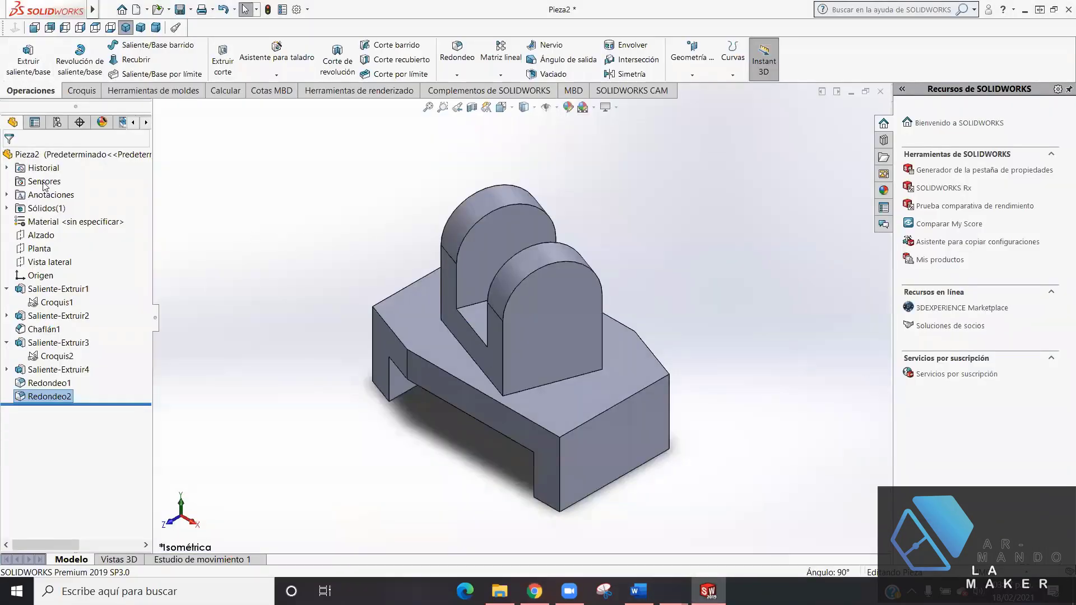
- Sketch on the upright's front face, viewed normal, with a circle at the arc's centre
{"action": "left_click", "coordinate": [78, 90]}
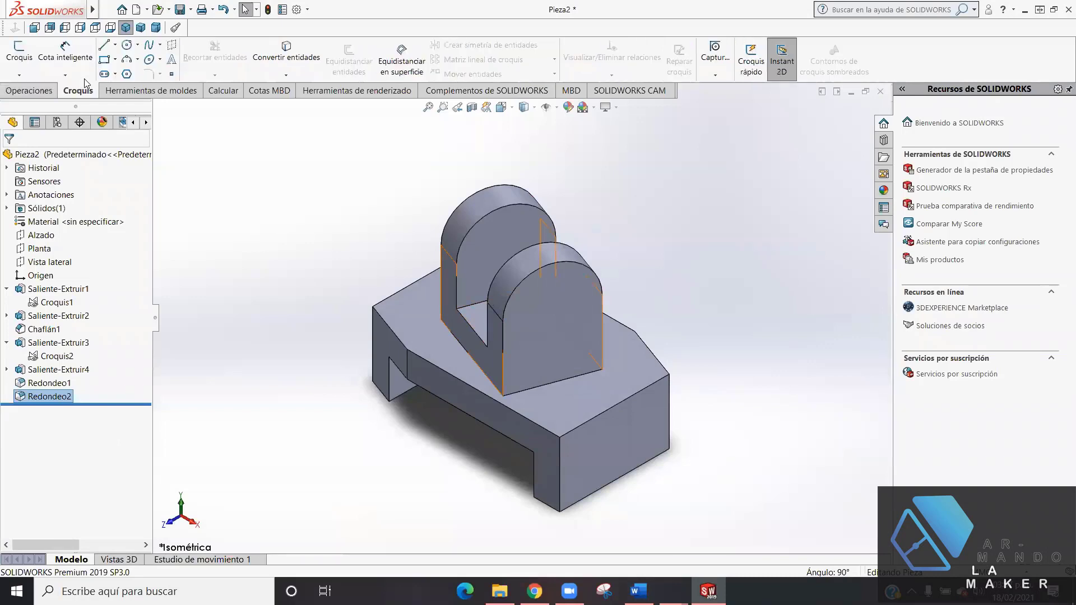
{"action": "left_click", "coordinate": [29, 58]}
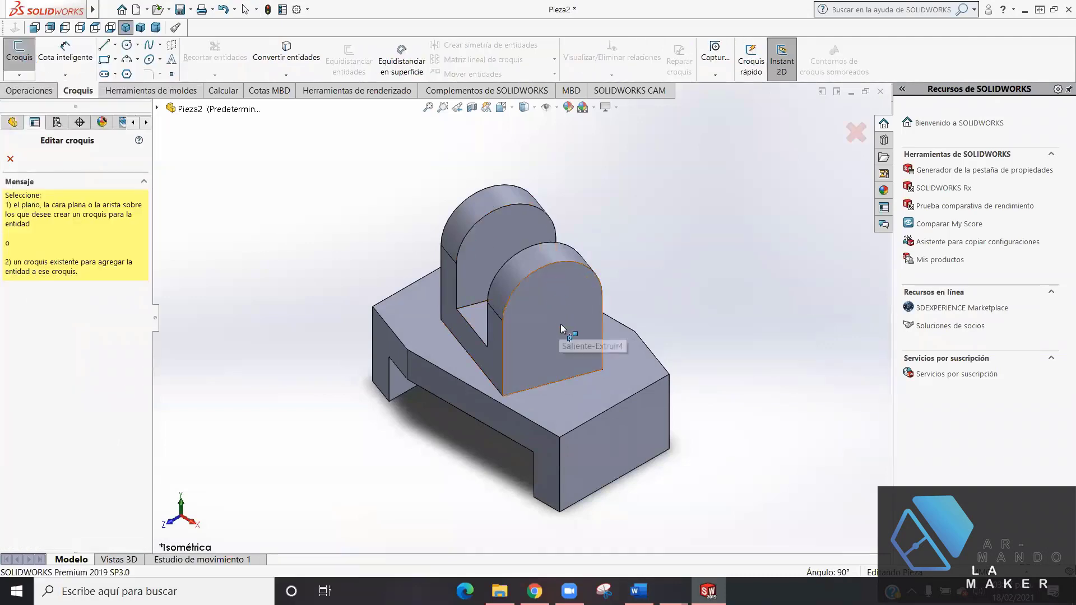
{"action": "left_click", "coordinate": [566, 284]}
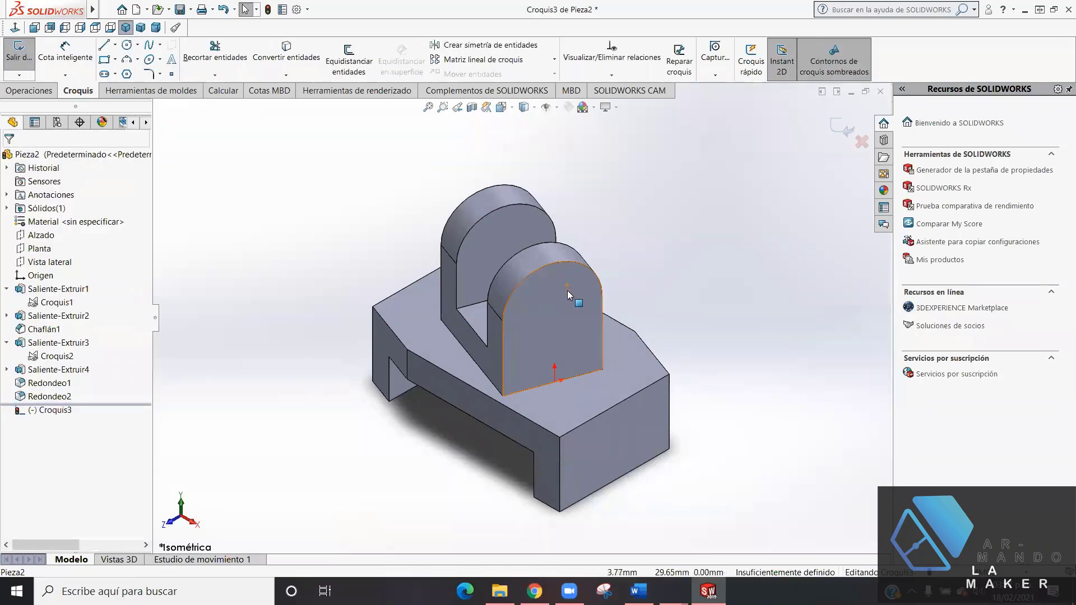
{"action": "key", "text": "ctrl+8"}
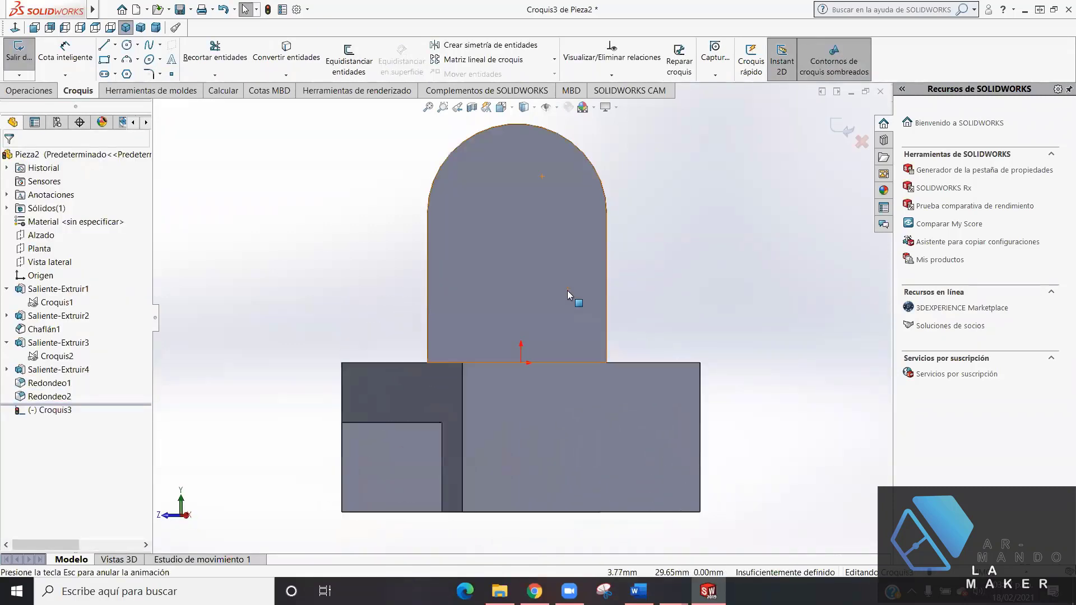
{"action": "left_click", "coordinate": [115, 9]}
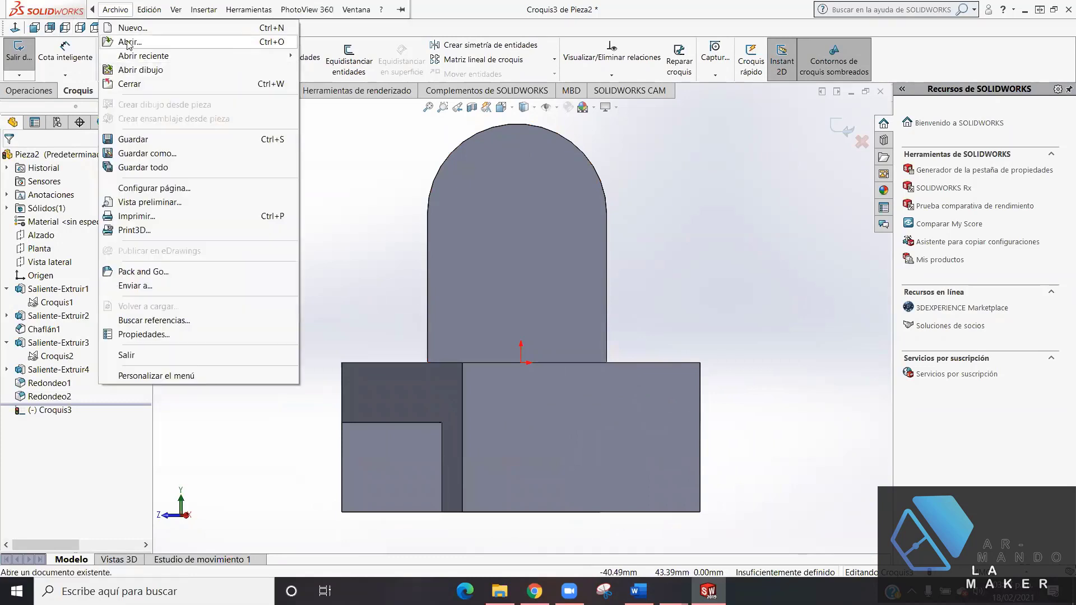
{"action": "left_click", "coordinate": [462, 6]}
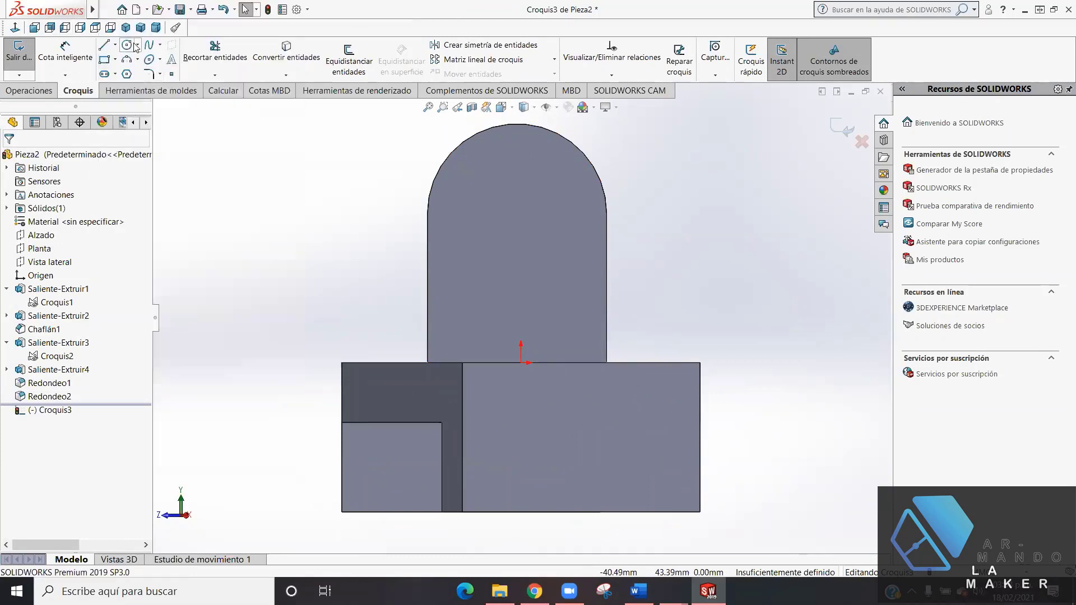
{"action": "left_click", "coordinate": [133, 47]}
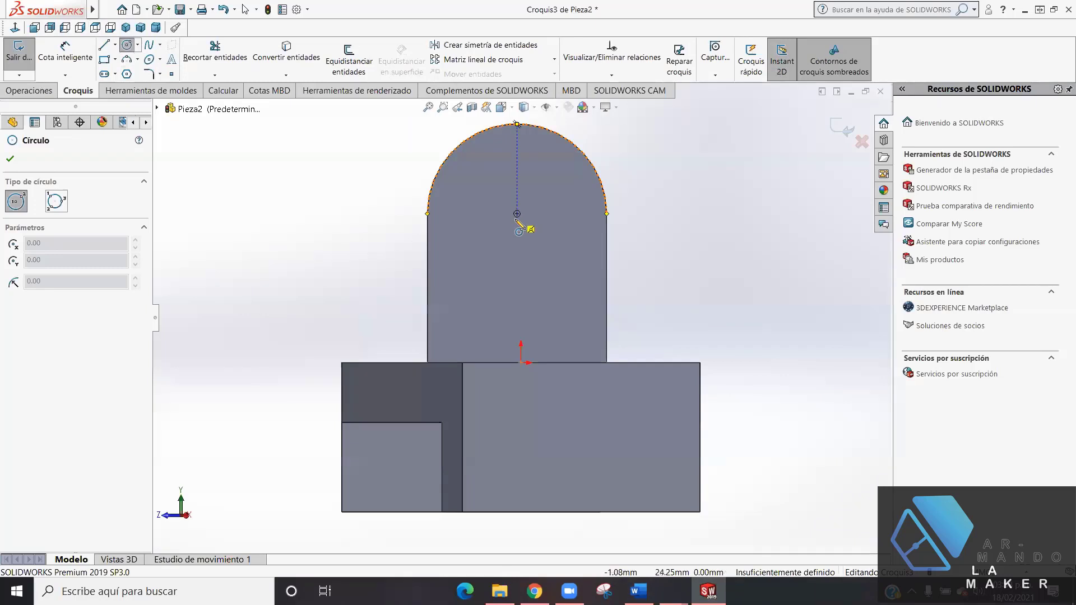
{"action": "left_click", "coordinate": [517, 214]}
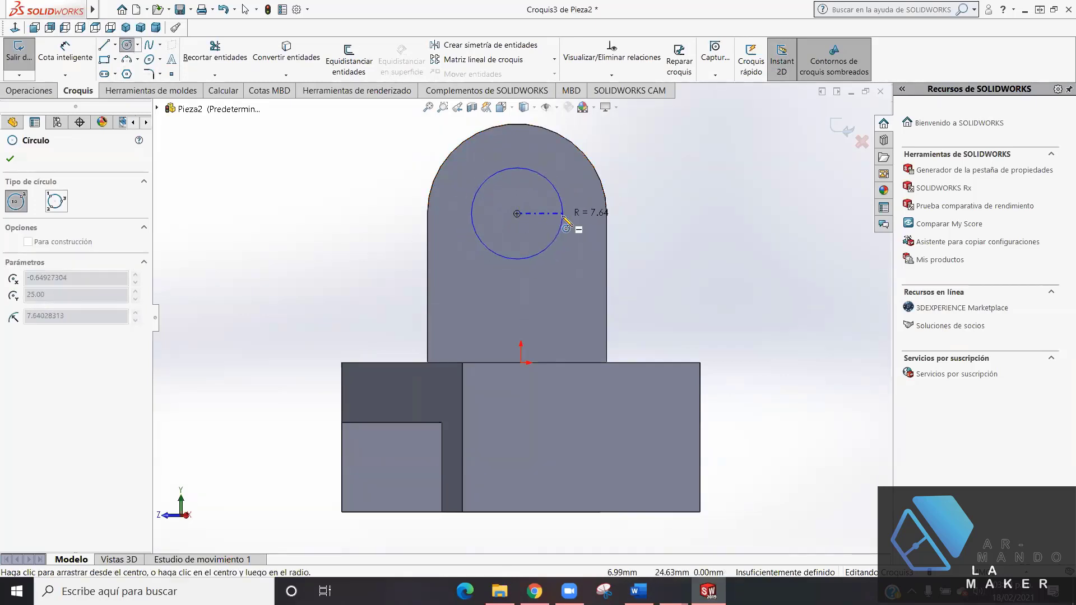
{"action": "left_click", "coordinate": [563, 215]}
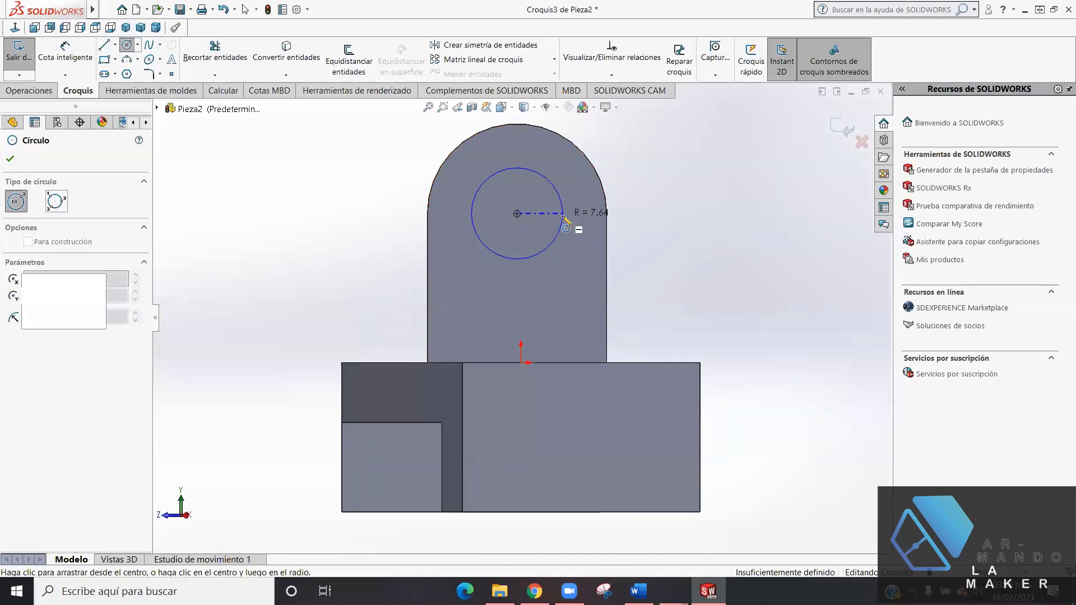
{"action": "left_click", "coordinate": [10, 160]}
- Dimension the circle to a 10 mm diameter and exit the sketch
{"action": "left_click", "coordinate": [65, 54]}
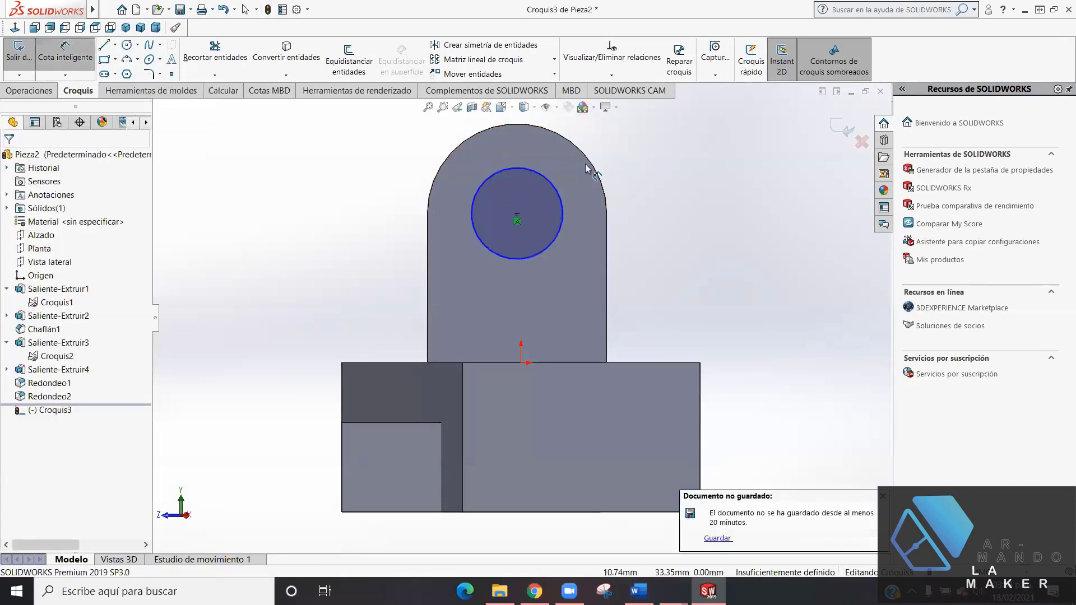
{"action": "left_click", "coordinate": [556, 189]}
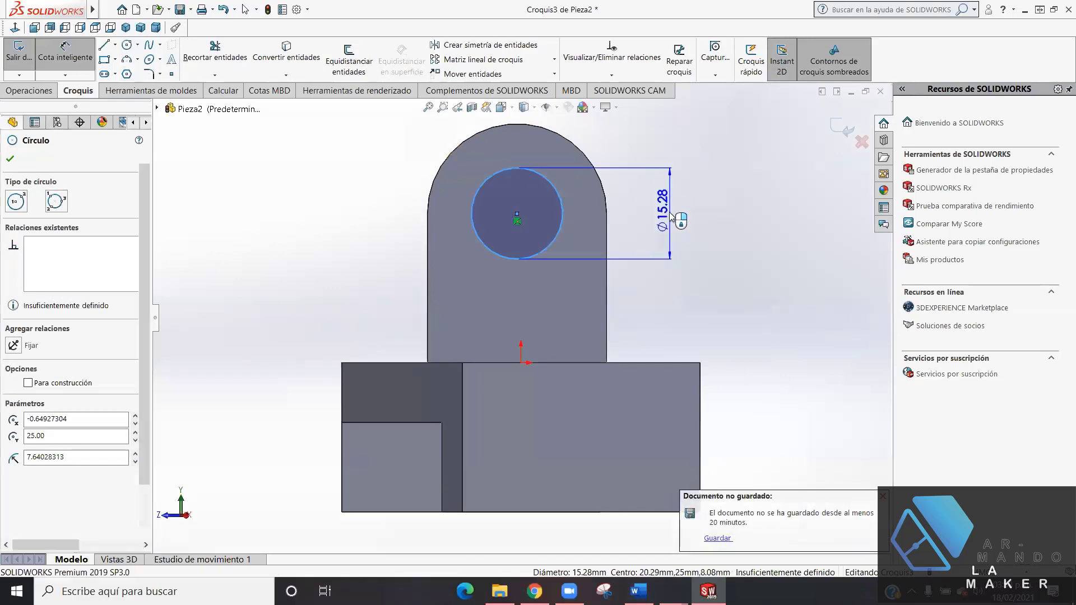
{"action": "left_click", "coordinate": [671, 215]}
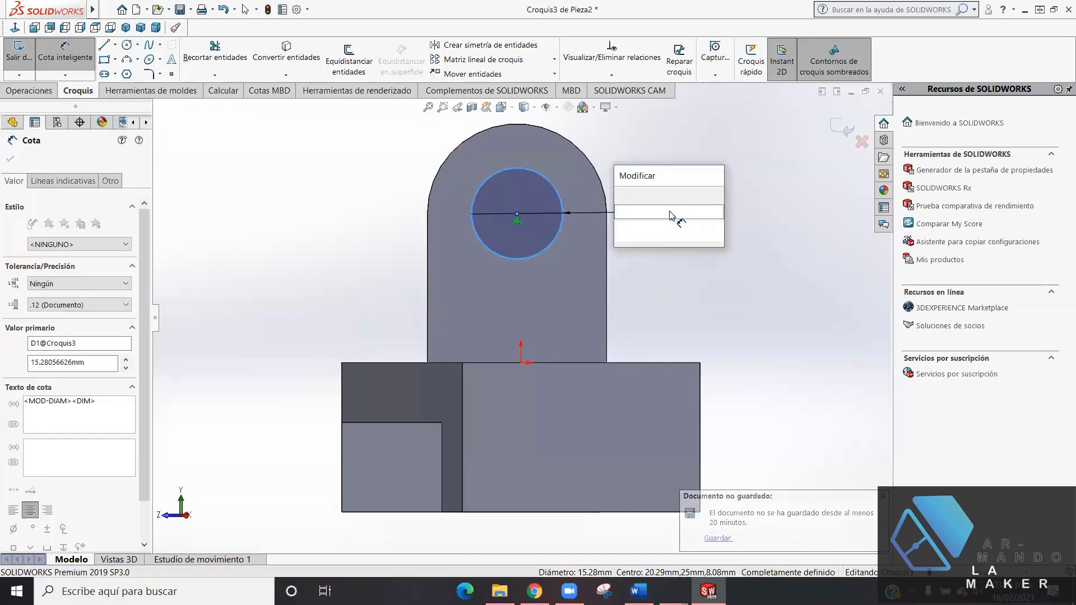
{"action": "type", "text": "10"}
{"action": "key", "text": "Return"}
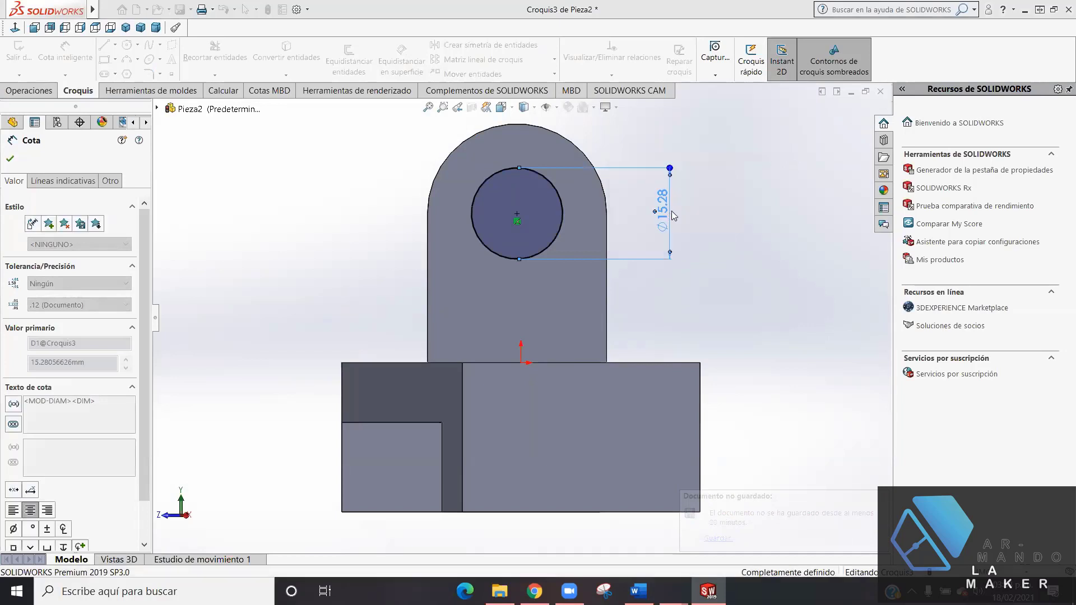
{"action": "left_click", "coordinate": [10, 159]}
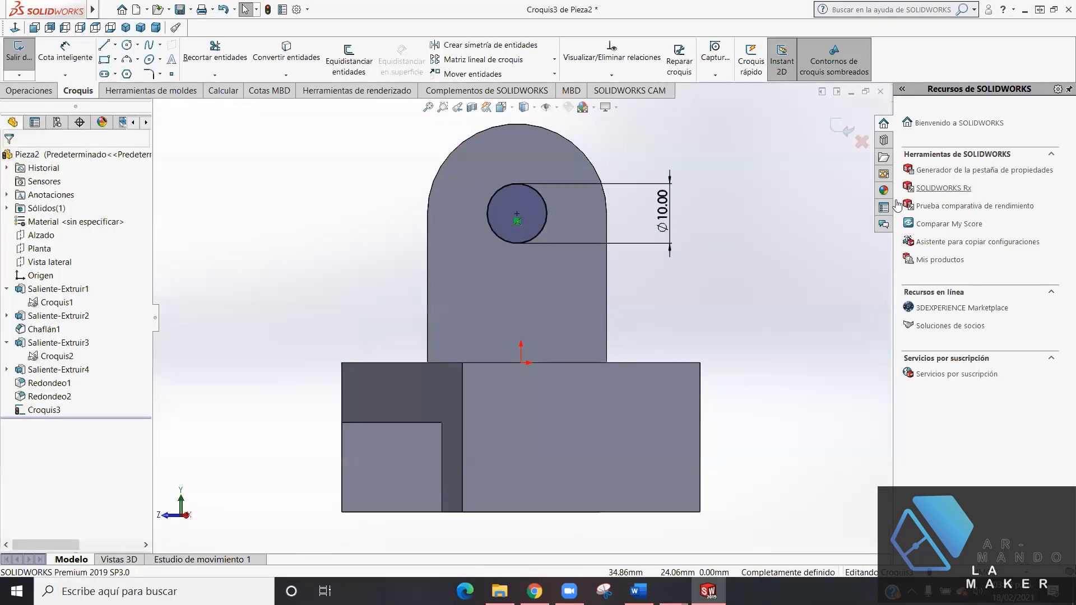
{"action": "left_click", "coordinate": [841, 128]}
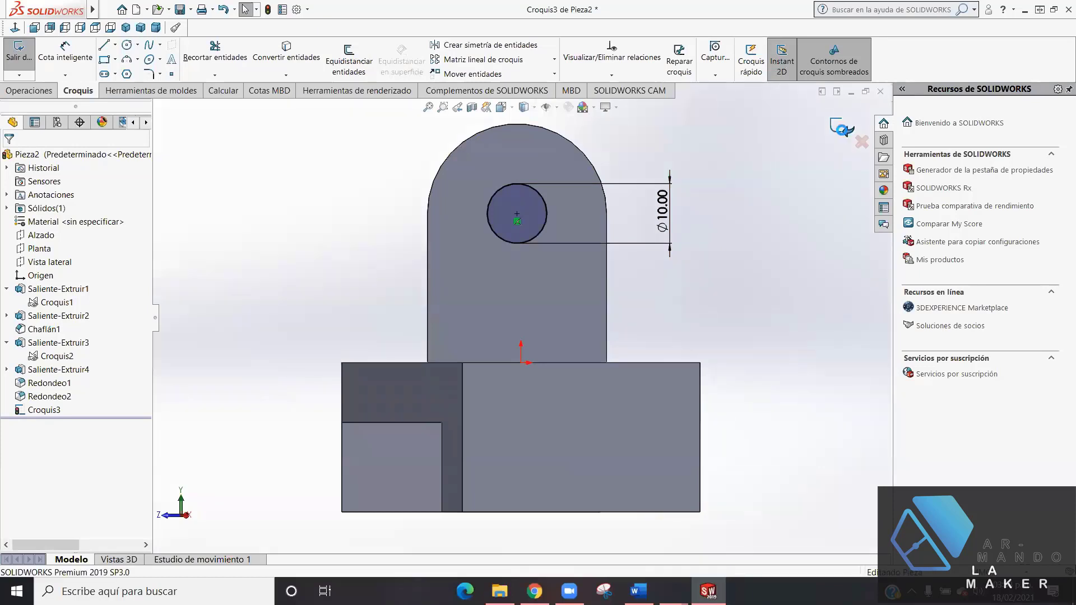
{"action": "left_click", "coordinate": [840, 129]}
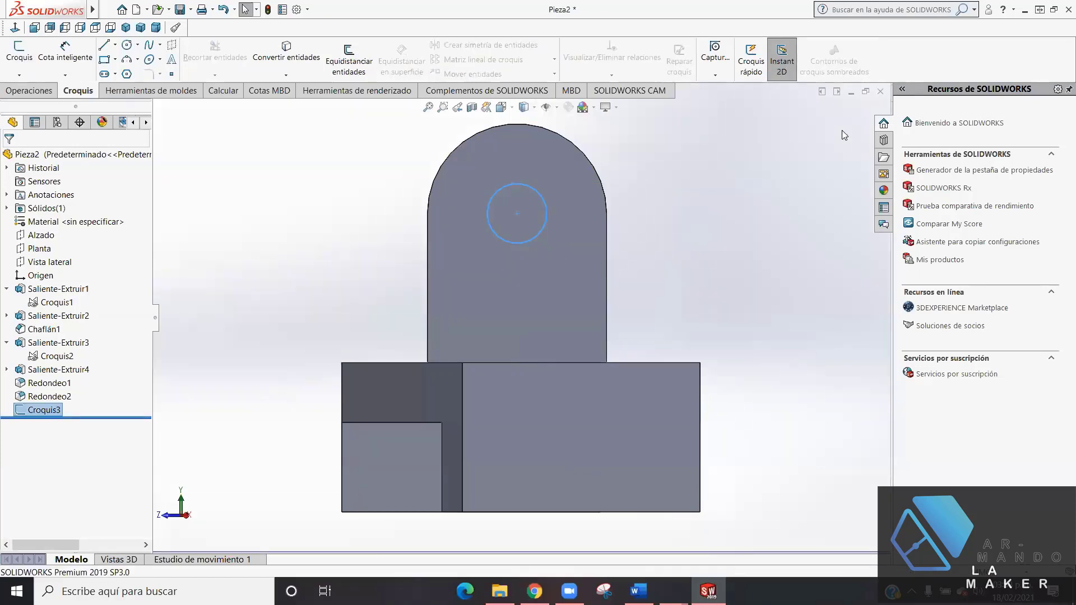
{"action": "left_click", "coordinate": [29, 90]}
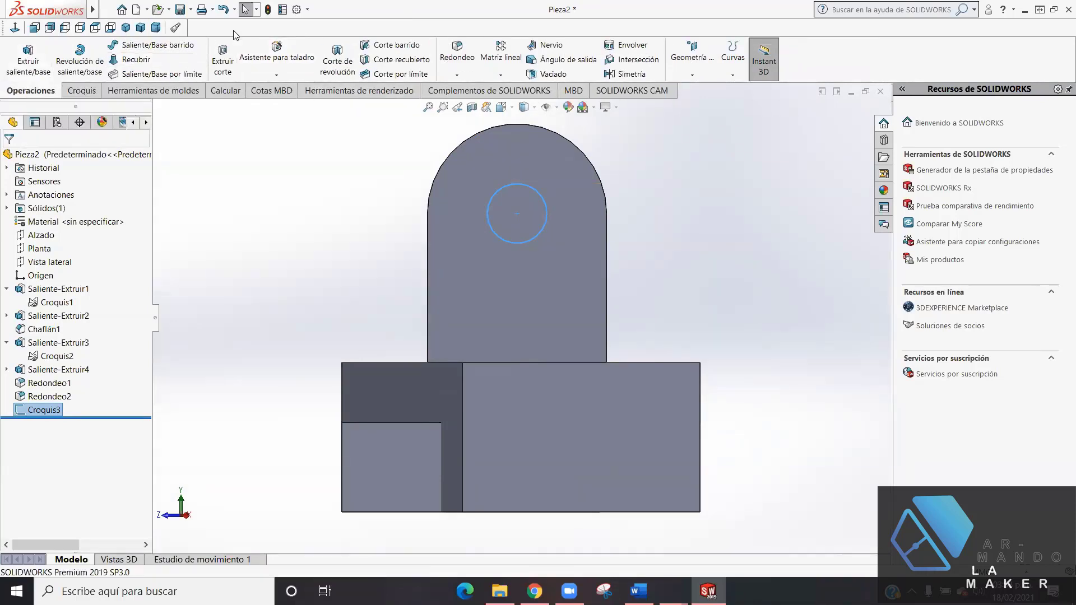
- Cut-extrude the 10 mm circle Through All to bore both uprights
{"action": "left_click", "coordinate": [226, 62]}
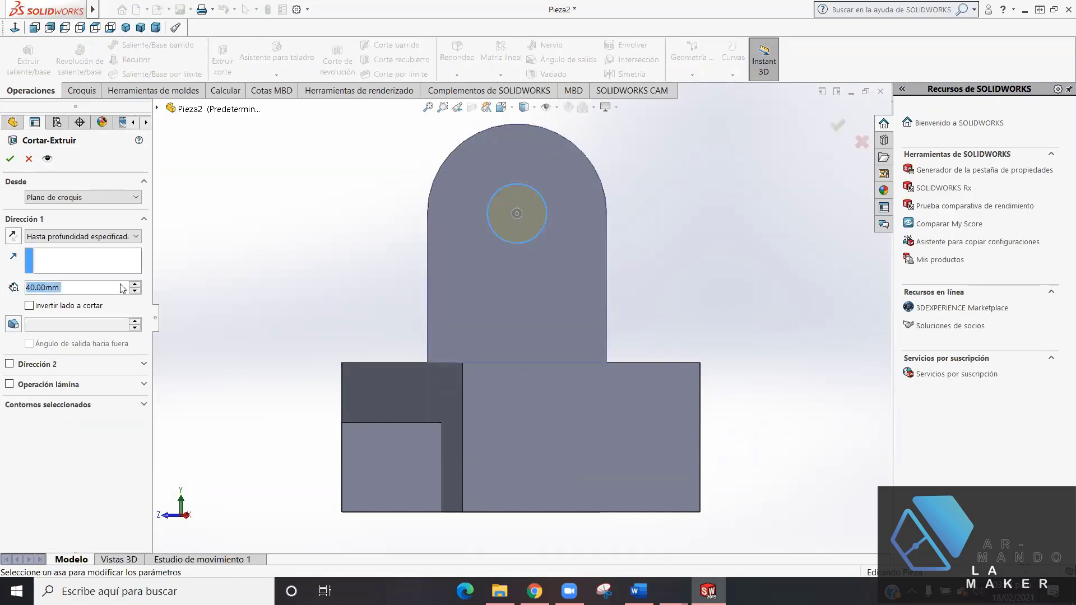
{"action": "left_click", "coordinate": [84, 236]}
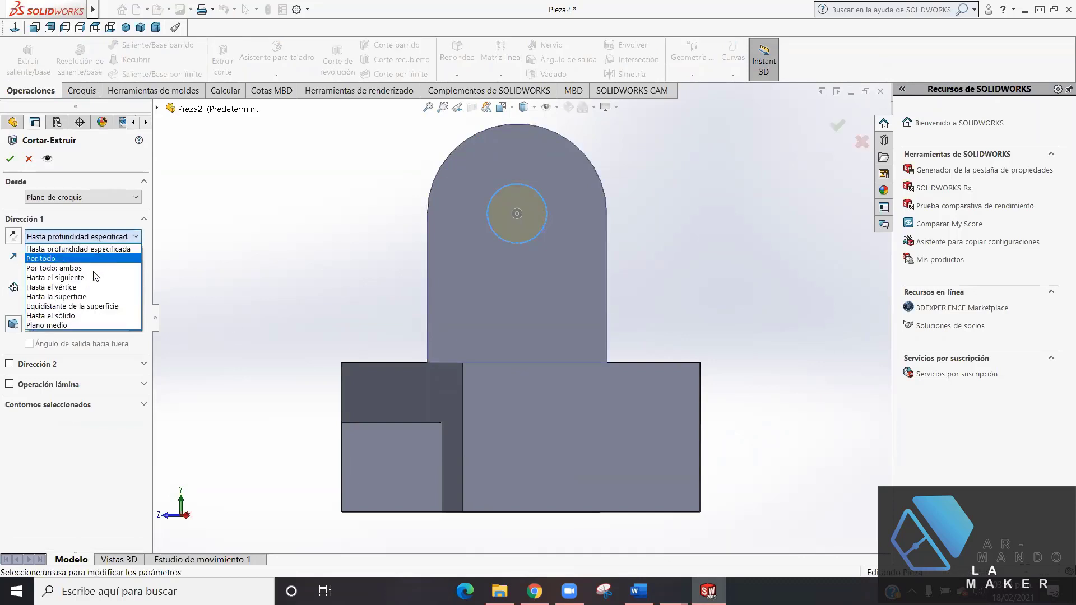
{"action": "left_click", "coordinate": [89, 260]}
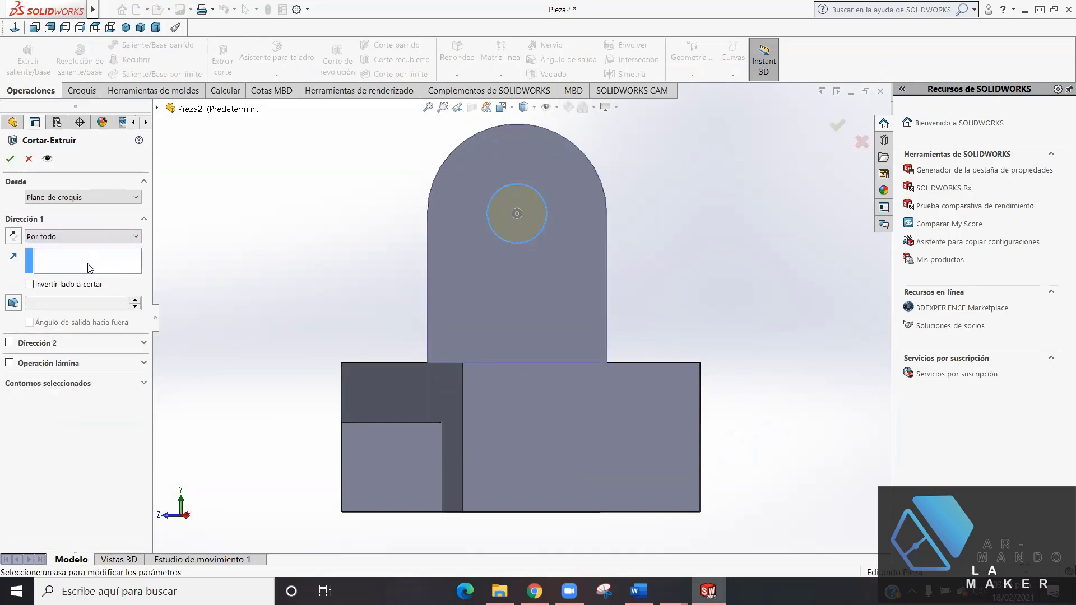
{"action": "middle_click_drag", "start_coordinate": [340, 304], "coordinate": [350, 400]}
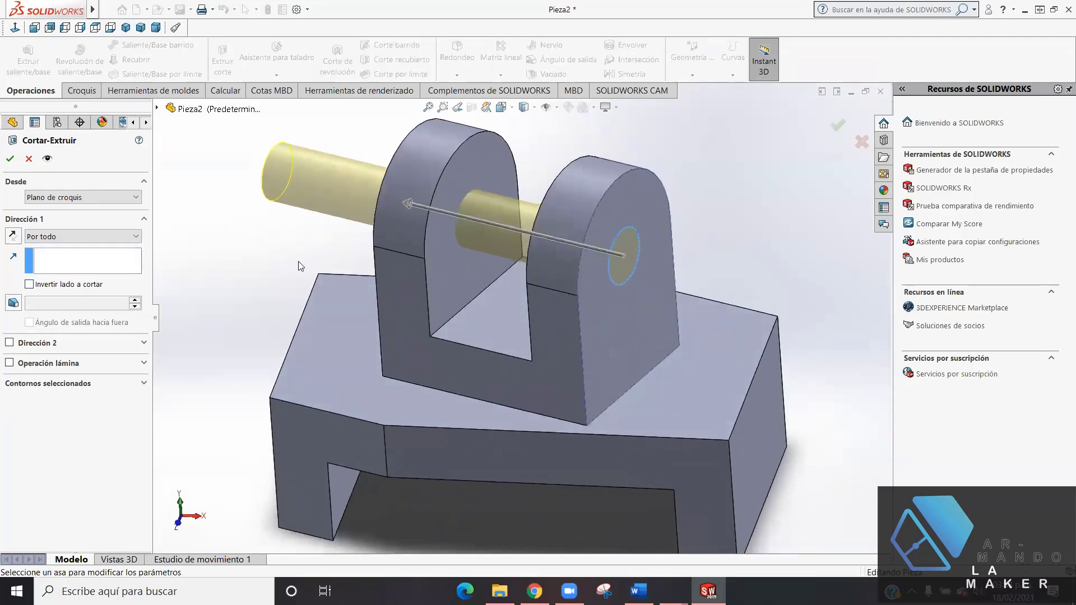
{"action": "left_click", "coordinate": [11, 160]}
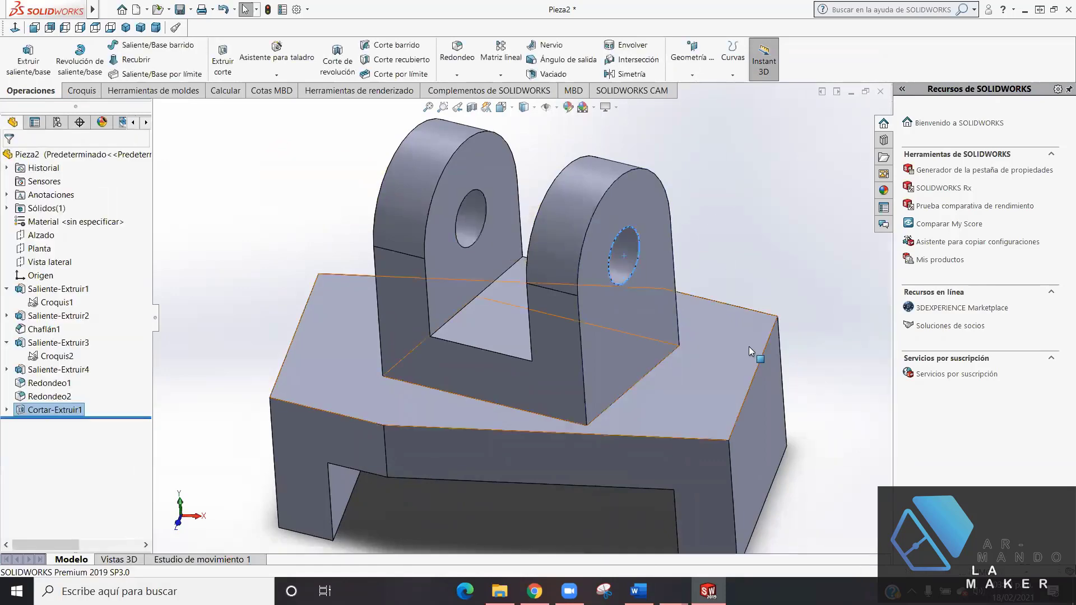
- Set the part to isometric view and switch to the exercise drawing in Google Slides
{"action": "mouse_move", "coordinate": [748, 346]}
{"action": "middle_mouse_down"}
{"action": "mouse_move", "coordinate": [652, 355]}
{"action": "mouse_move", "coordinate": [604, 307]}
{"action": "mouse_move", "coordinate": [640, 324]}
{"action": "middle_mouse_up"}
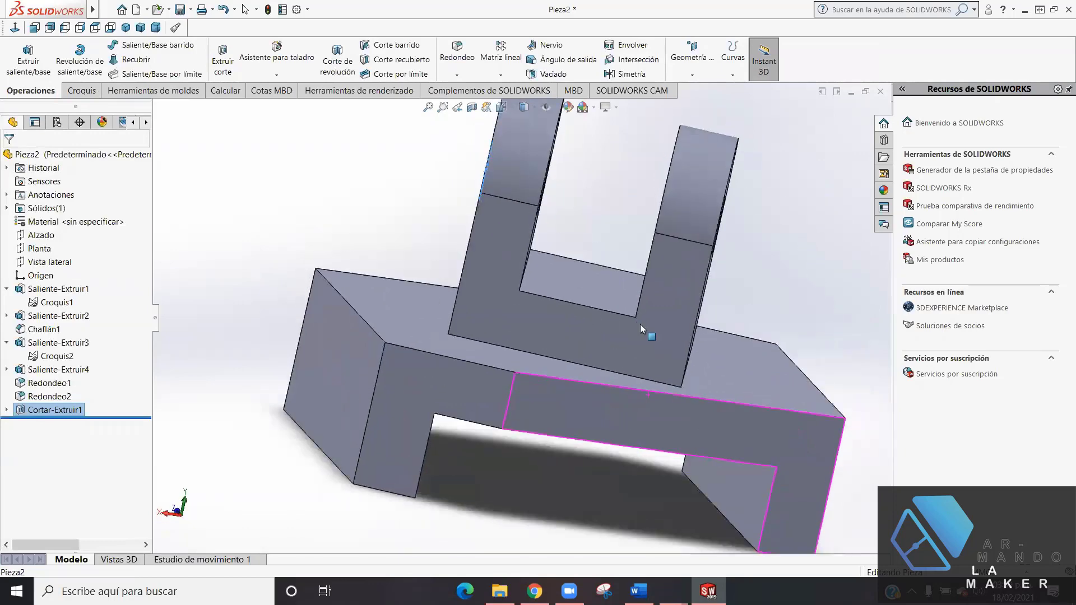
{"action": "key", "text": "ctrl+4"}
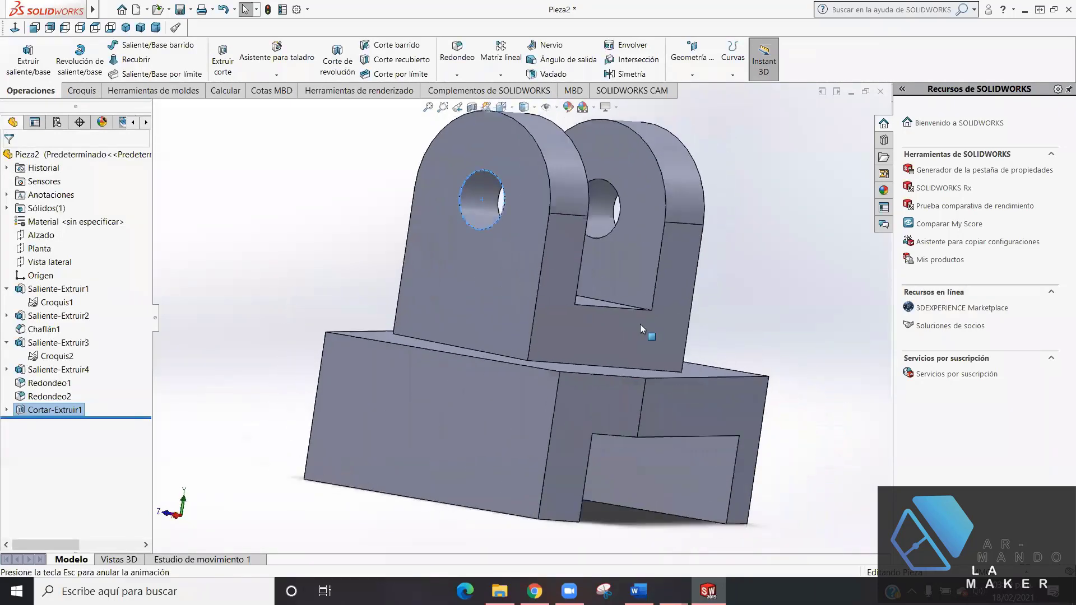
{"action": "middle_click_drag", "start_coordinate": [435, 474], "coordinate": [497, 486]}
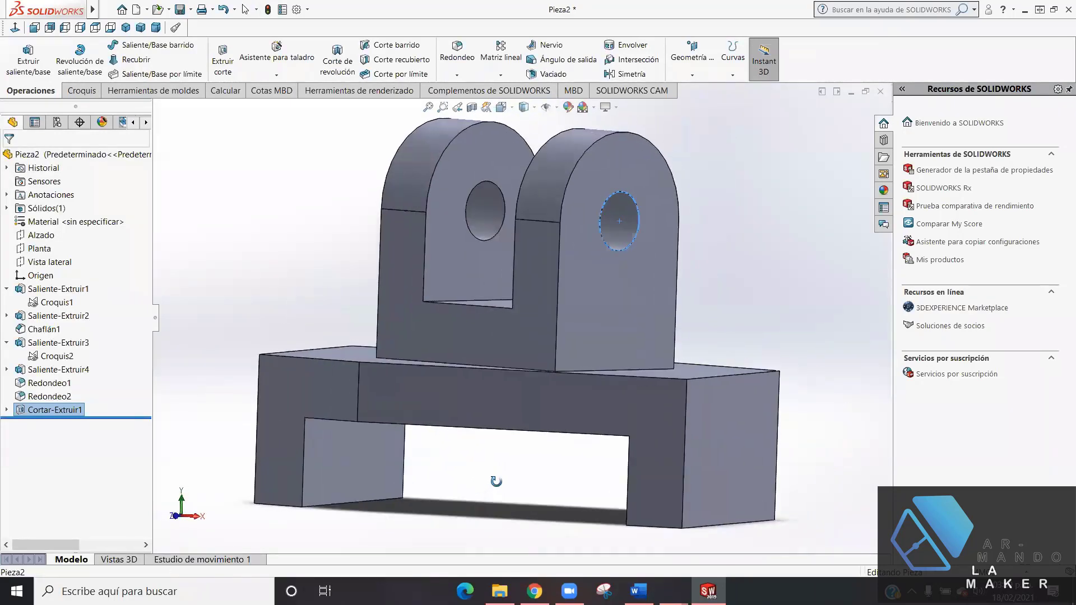
{"action": "key", "text": "ctrl+7"}
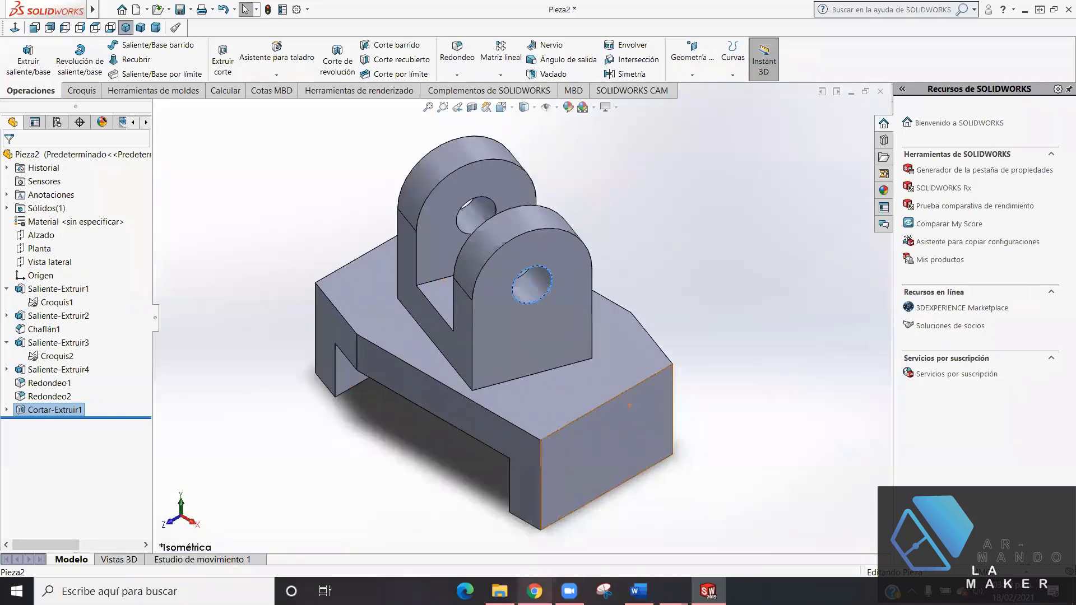
{"action": "left_click", "coordinate": [534, 592]}
{"action": "left_click", "coordinate": [707, 591]}
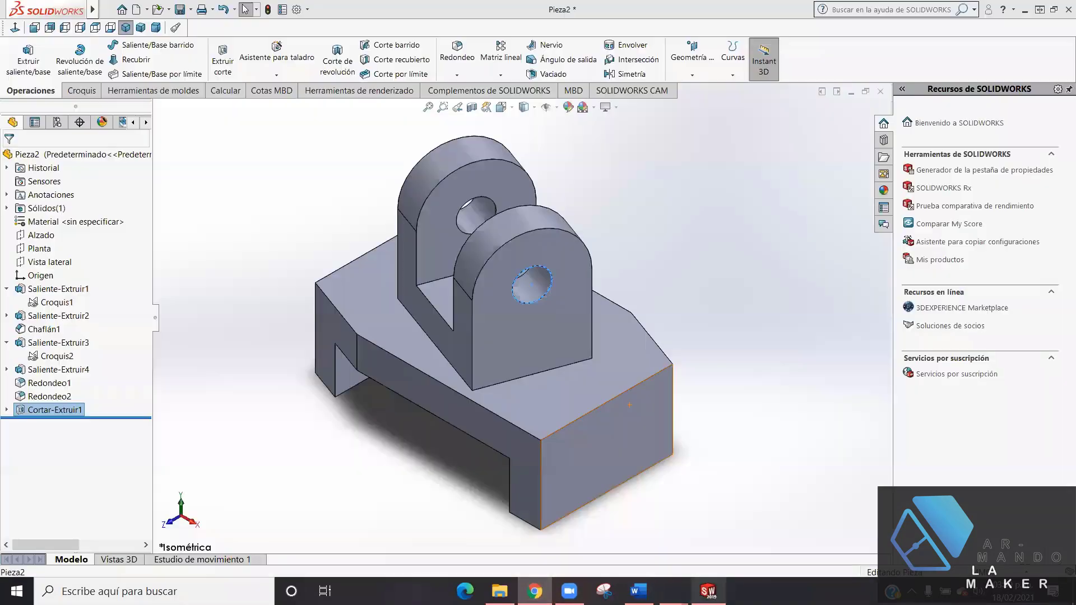
{"action": "key", "text": "alt+Tab"}
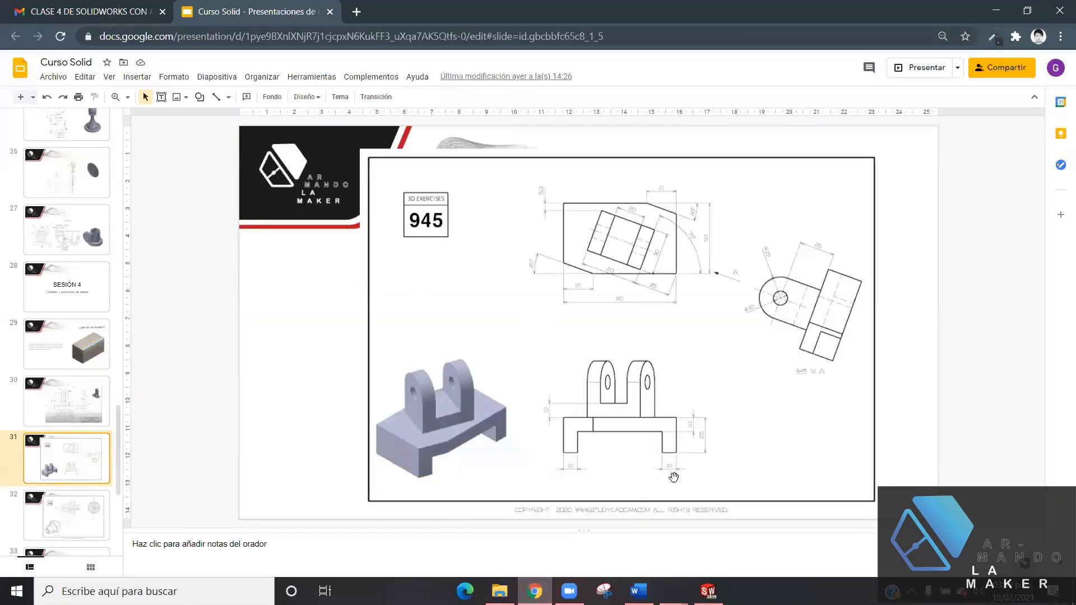
- Return to SOLIDWORKS and view the part from a different view-cube corner
{"action": "left_click", "coordinate": [708, 591]}
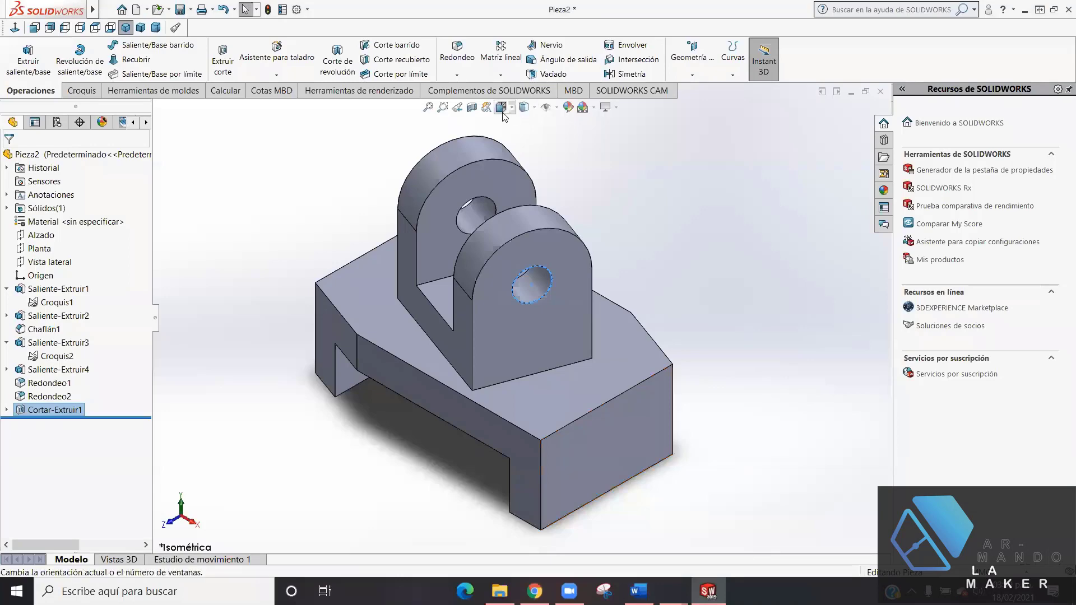
{"action": "left_click", "coordinate": [502, 112]}
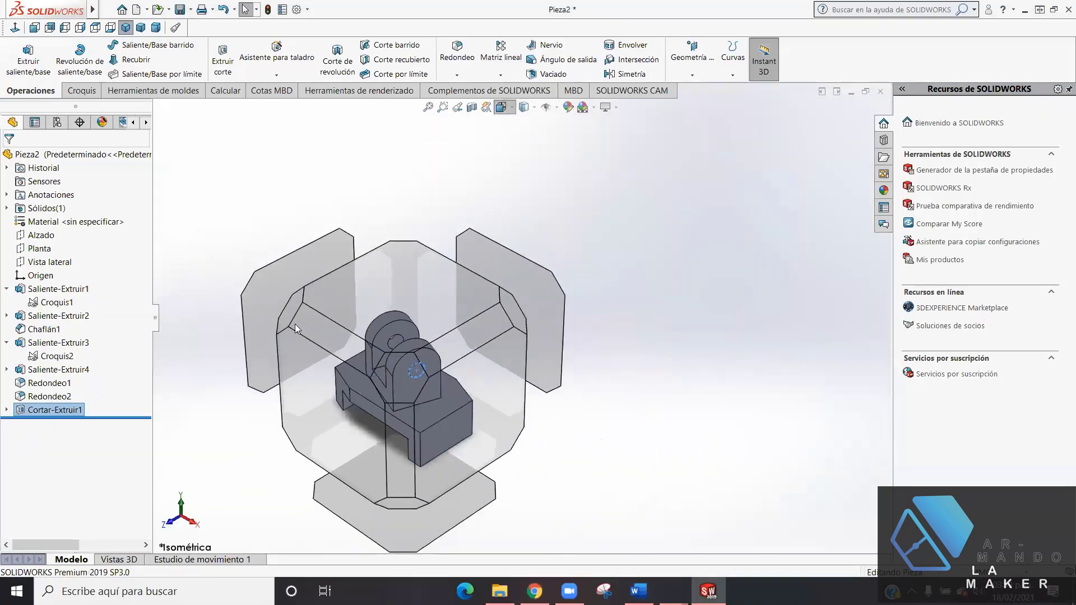
{"action": "left_click", "coordinate": [293, 307]}
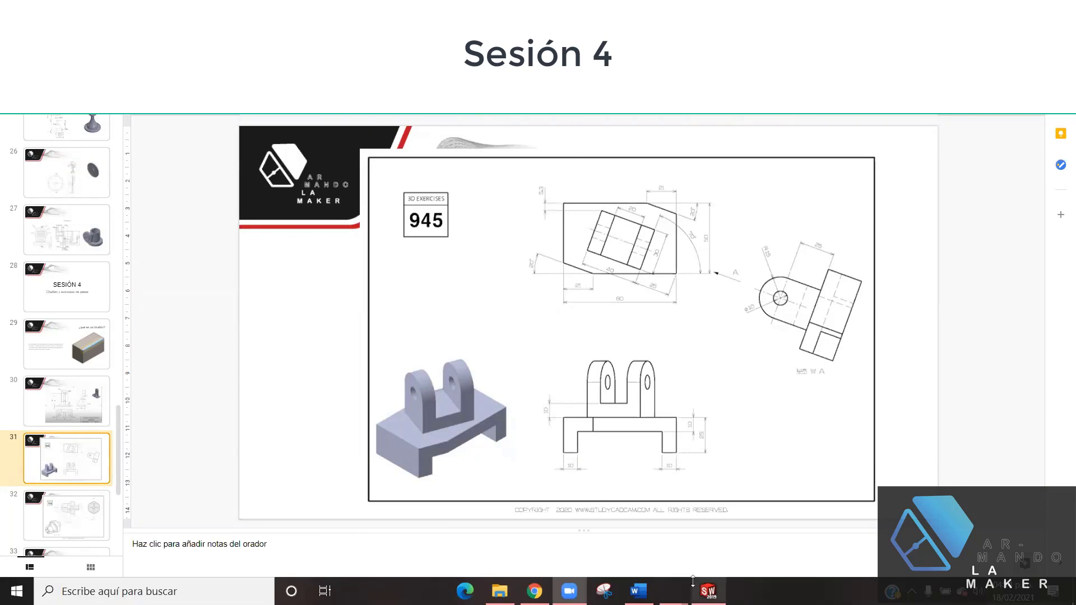
{"action": "key", "text": "alt+Tab"}
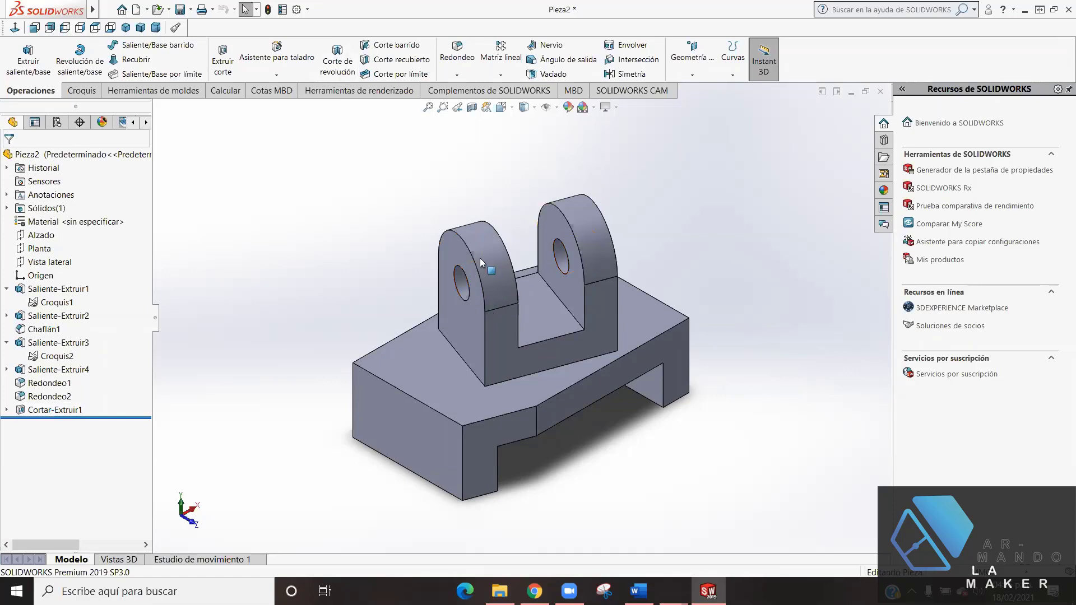
- Delete Redondeo2 with confirmation, then choose Edit Feature on Redondeo1
{"action": "left_click", "coordinate": [46, 396]}
{"action": "right_click", "coordinate": [37, 386]}
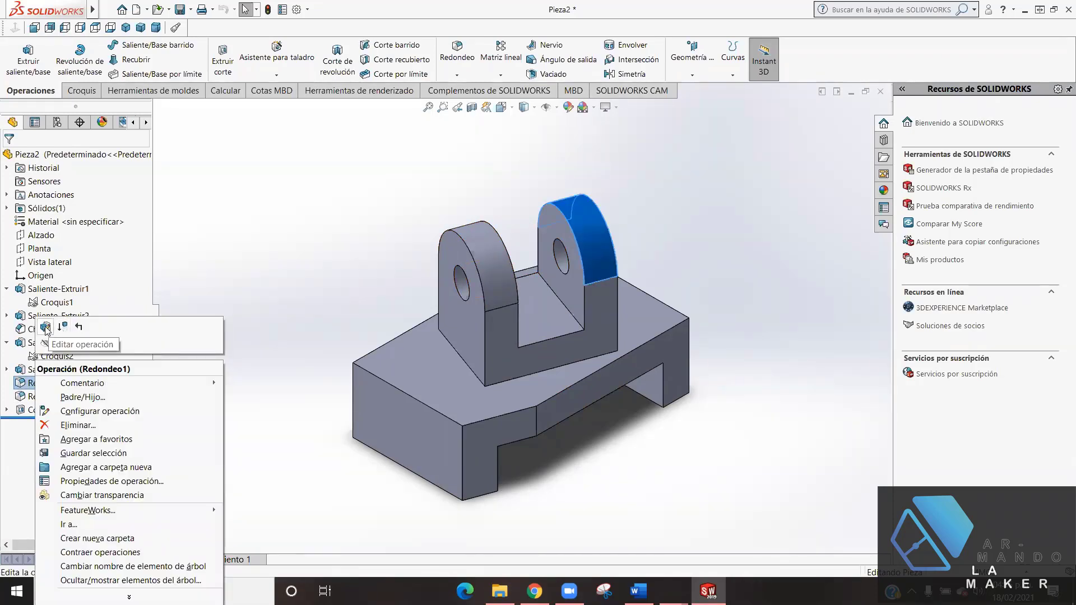
{"action": "key", "text": "Escape"}
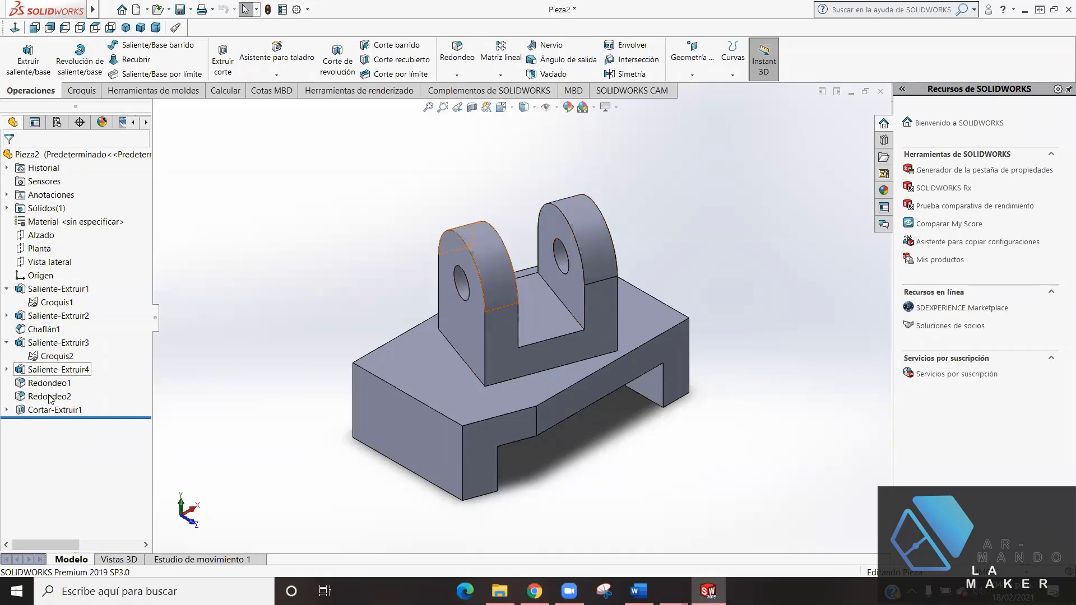
{"action": "right_click", "coordinate": [46, 400]}
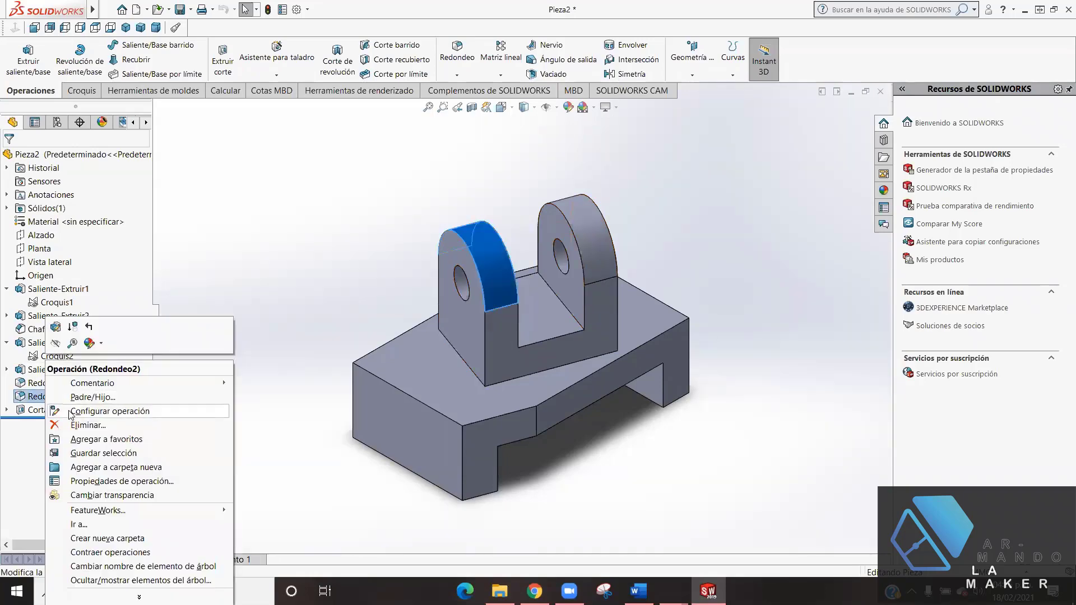
{"action": "left_click", "coordinate": [80, 427]}
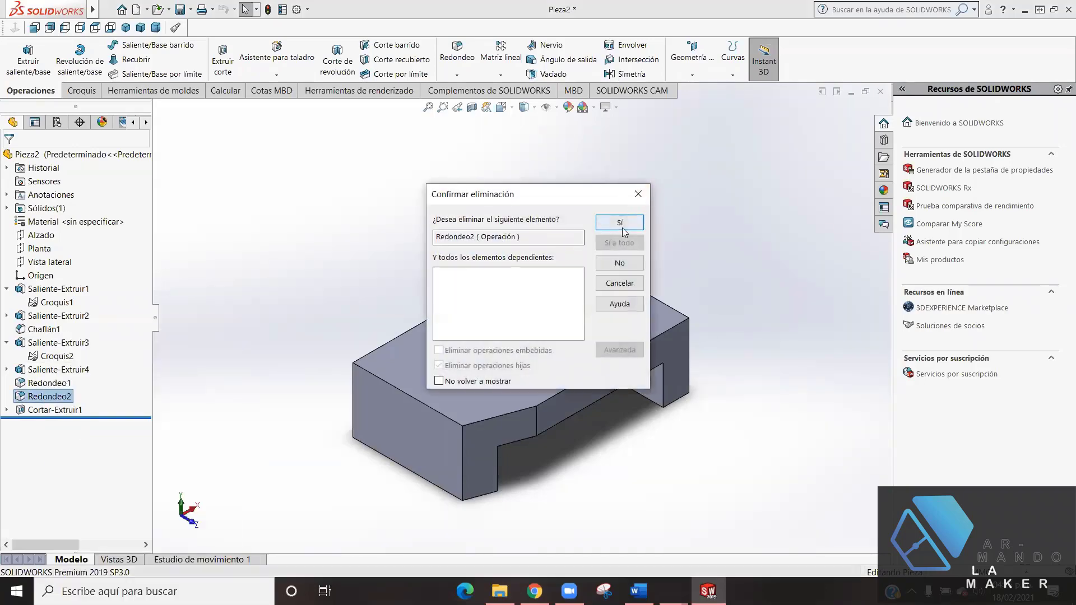
{"action": "left_click", "coordinate": [621, 225]}
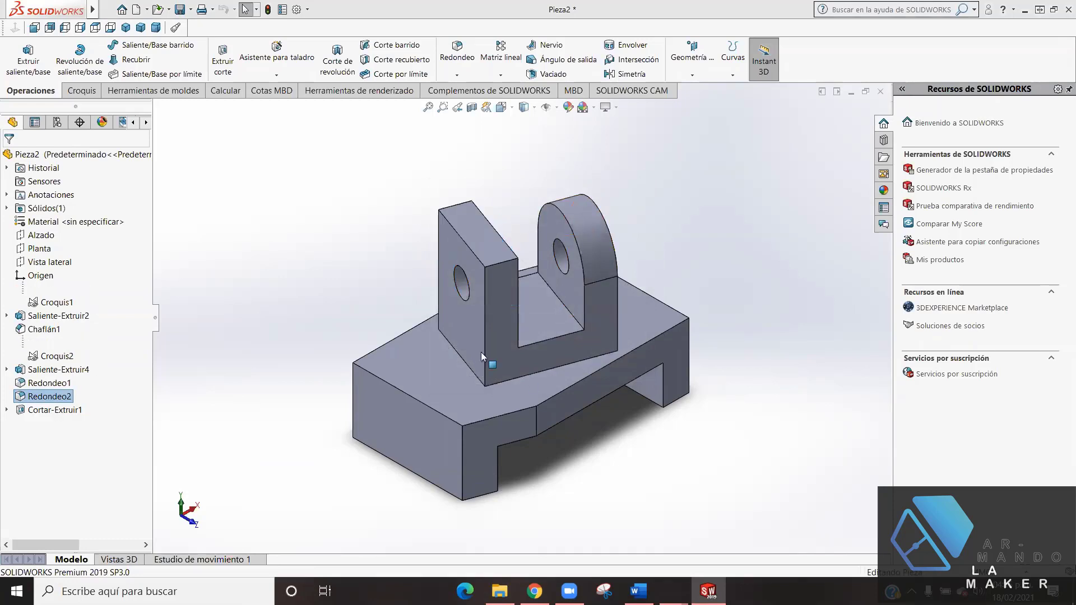
{"action": "right_click", "coordinate": [43, 384]}
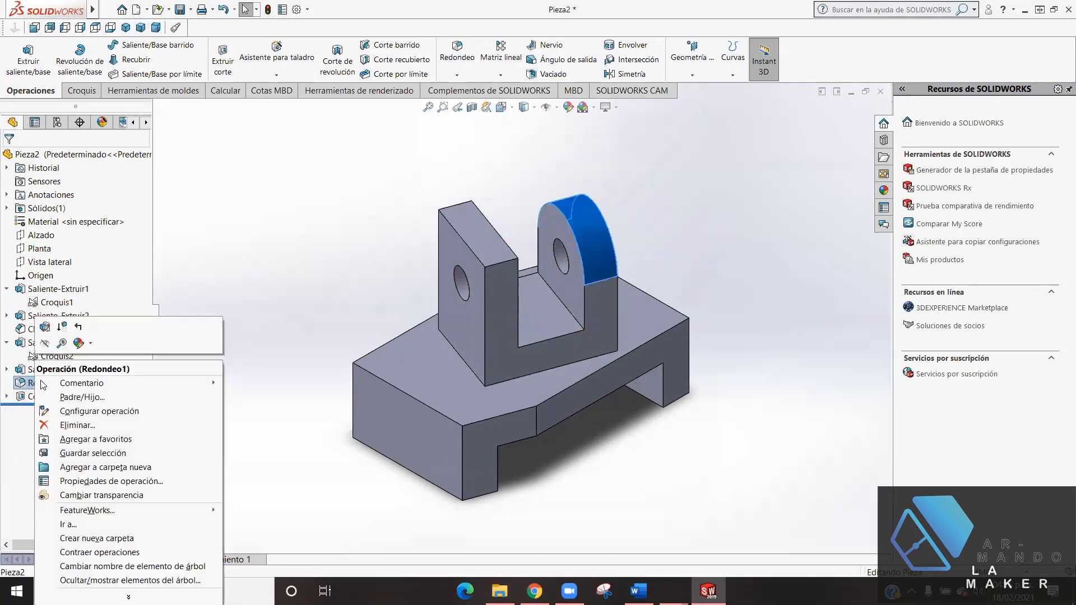
{"action": "left_click", "coordinate": [45, 327]}
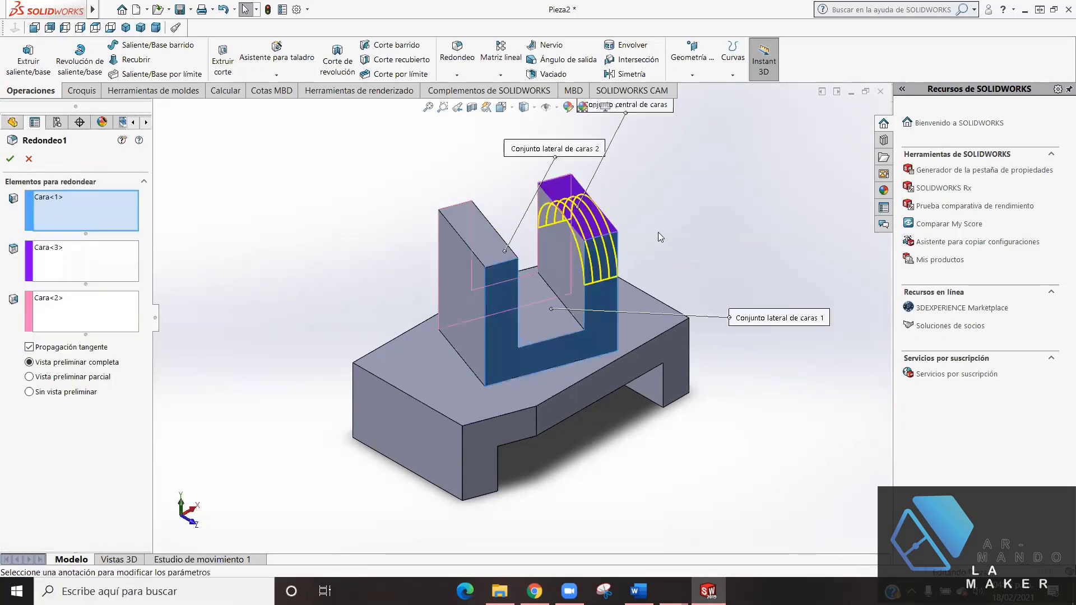
- Try adding the left lug's top (Cara<4>) as central face, then remove it and accept Redondeo1
{"action": "left_click", "coordinate": [94, 260]}
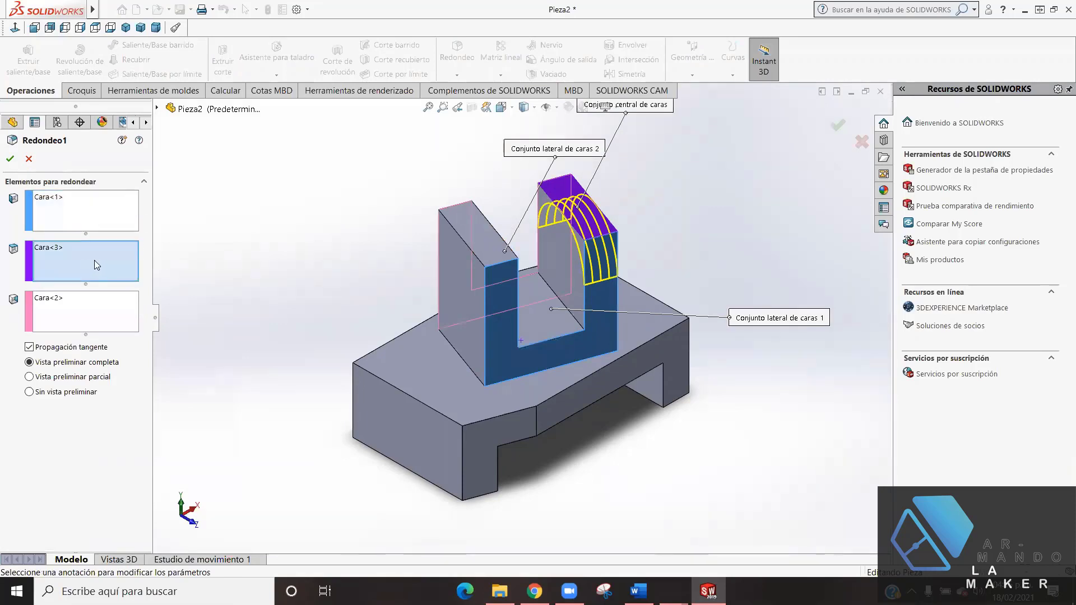
{"action": "left_click", "coordinate": [487, 249]}
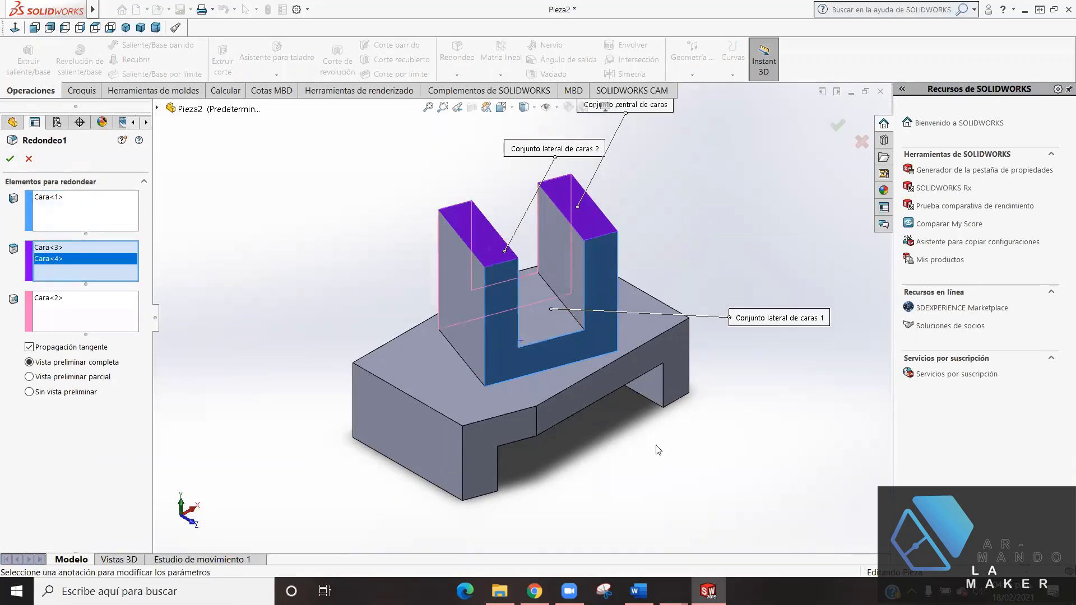
{"action": "mouse_move", "coordinate": [597, 486]}
{"action": "middle_mouse_down"}
{"action": "mouse_move", "coordinate": [614, 423]}
{"action": "mouse_move", "coordinate": [376, 339]}
{"action": "mouse_move", "coordinate": [390, 425]}
{"action": "middle_mouse_up"}
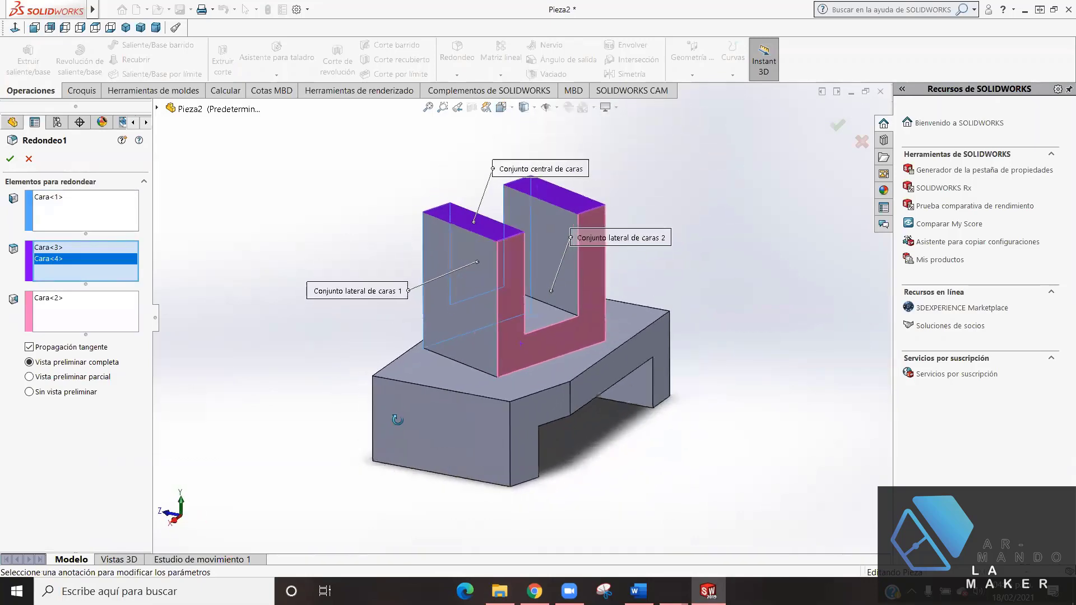
{"action": "mouse_move", "coordinate": [308, 413]}
{"action": "middle_mouse_down"}
{"action": "mouse_move", "coordinate": [377, 362]}
{"action": "mouse_move", "coordinate": [576, 418]}
{"action": "mouse_move", "coordinate": [503, 521]}
{"action": "mouse_move", "coordinate": [519, 514]}
{"action": "middle_mouse_up"}
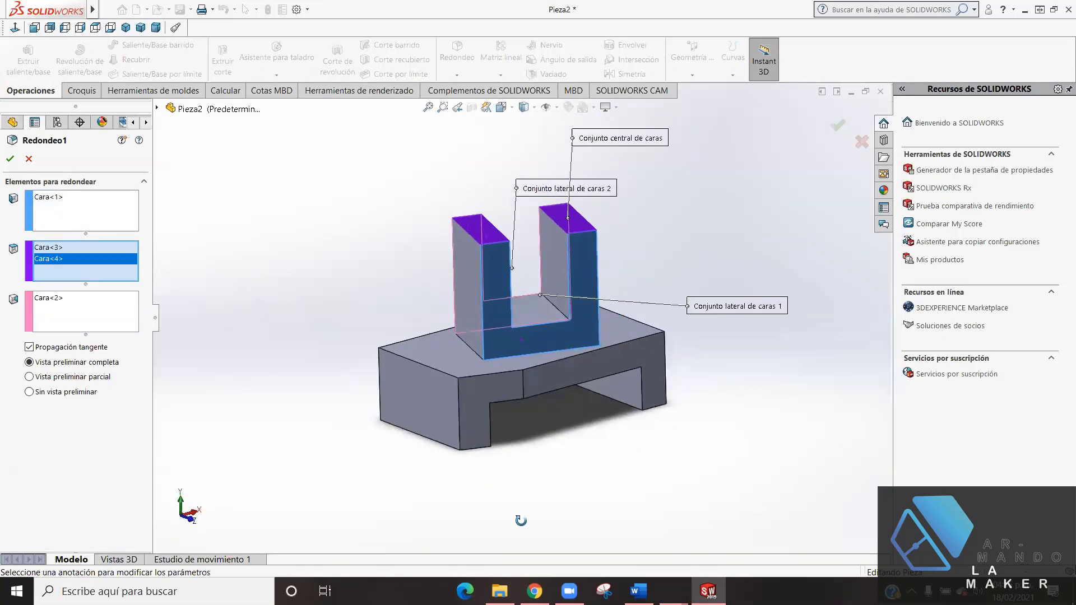
{"action": "scroll", "coordinate": [454, 342], "scroll_direction": "down", "scroll_amount": 2}
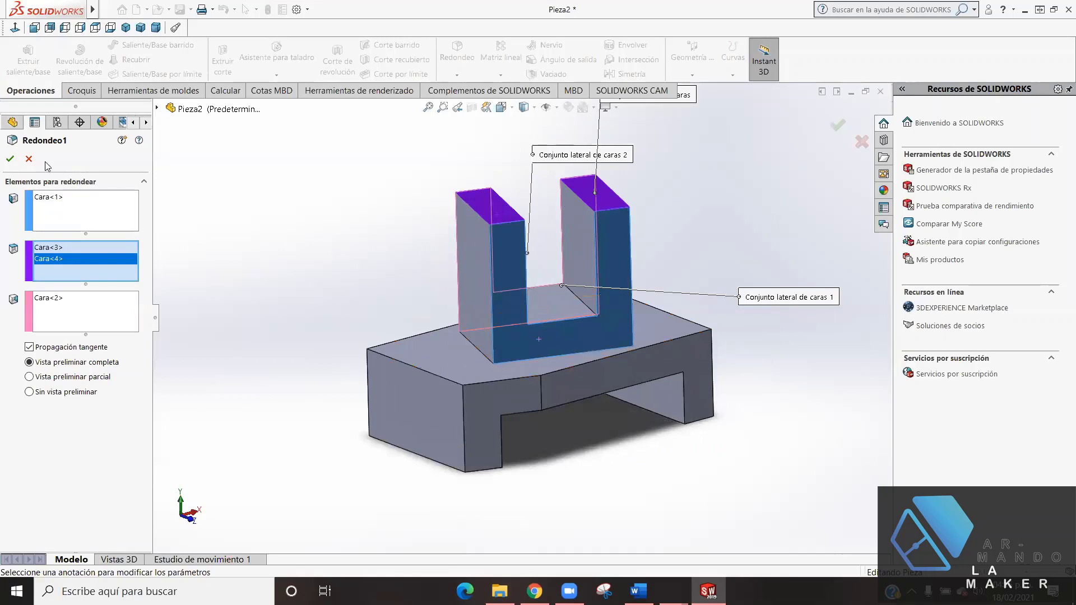
{"action": "left_click", "coordinate": [11, 160]}
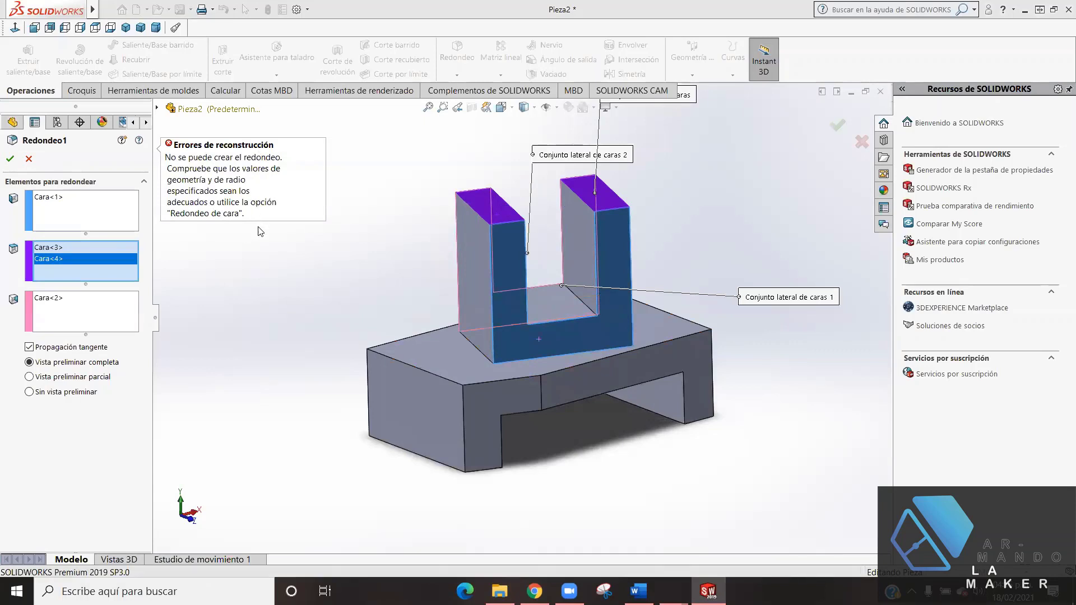
{"action": "right_click", "coordinate": [70, 257]}
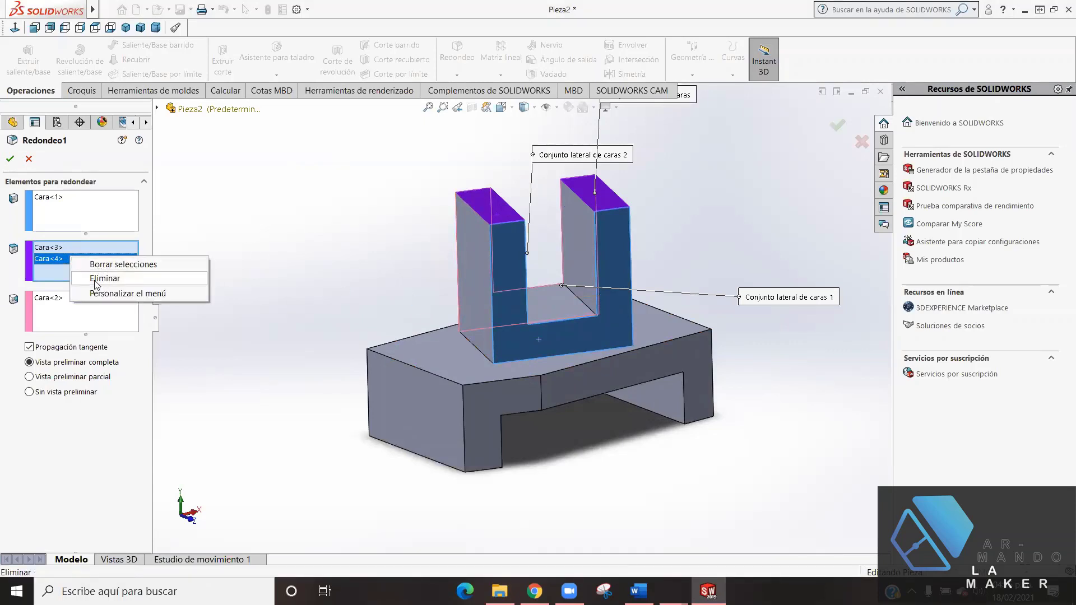
{"action": "left_click", "coordinate": [120, 279]}
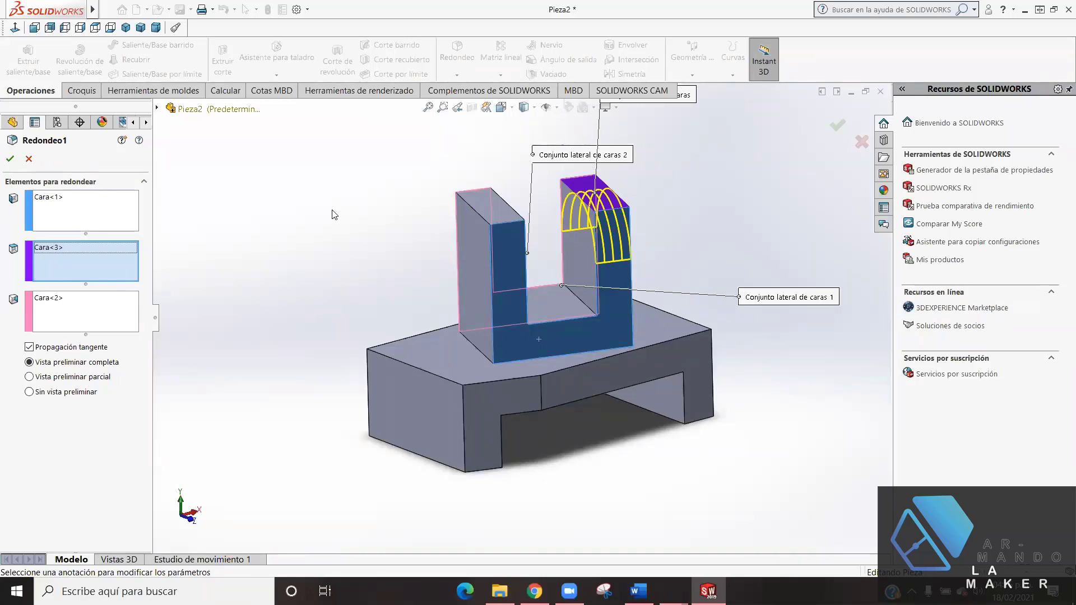
{"action": "left_click", "coordinate": [10, 158]}
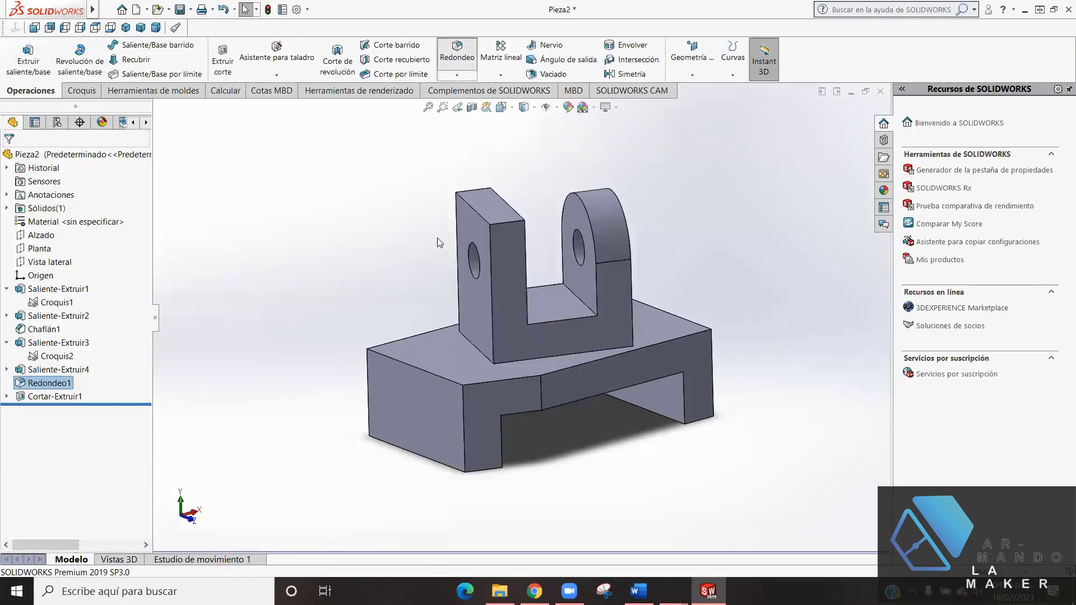
- Create full-round fillet Redondeo3 on the square lug: front and back sides, top as central face
{"action": "key", "text": "Return"}
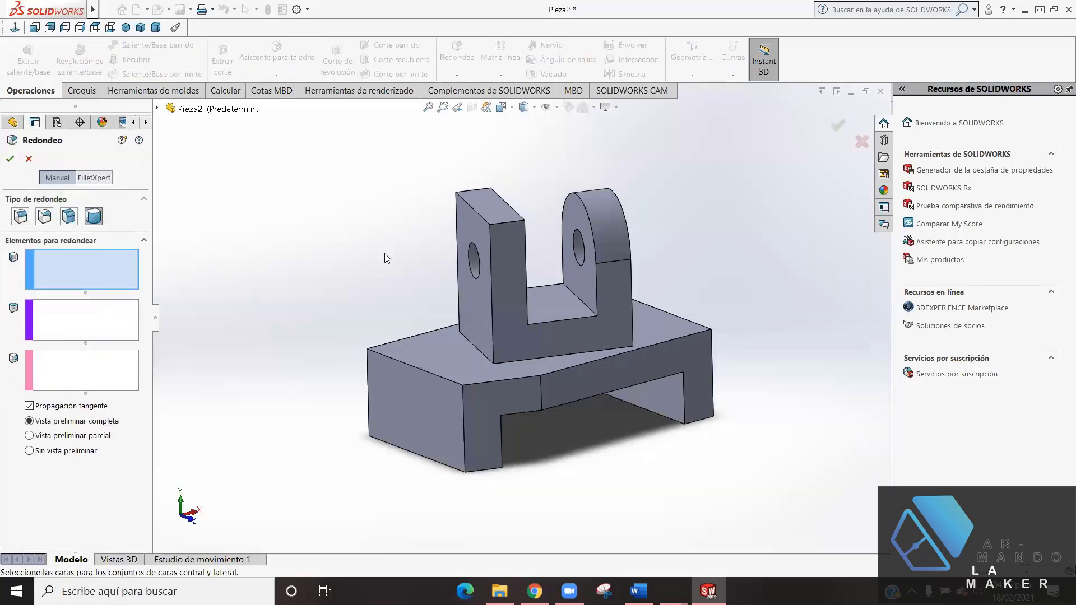
{"action": "left_click", "coordinate": [505, 276]}
{"action": "mouse_move", "coordinate": [487, 273]}
{"action": "middle_mouse_down"}
{"action": "mouse_move", "coordinate": [372, 307]}
{"action": "mouse_move", "coordinate": [482, 345]}
{"action": "middle_mouse_up"}
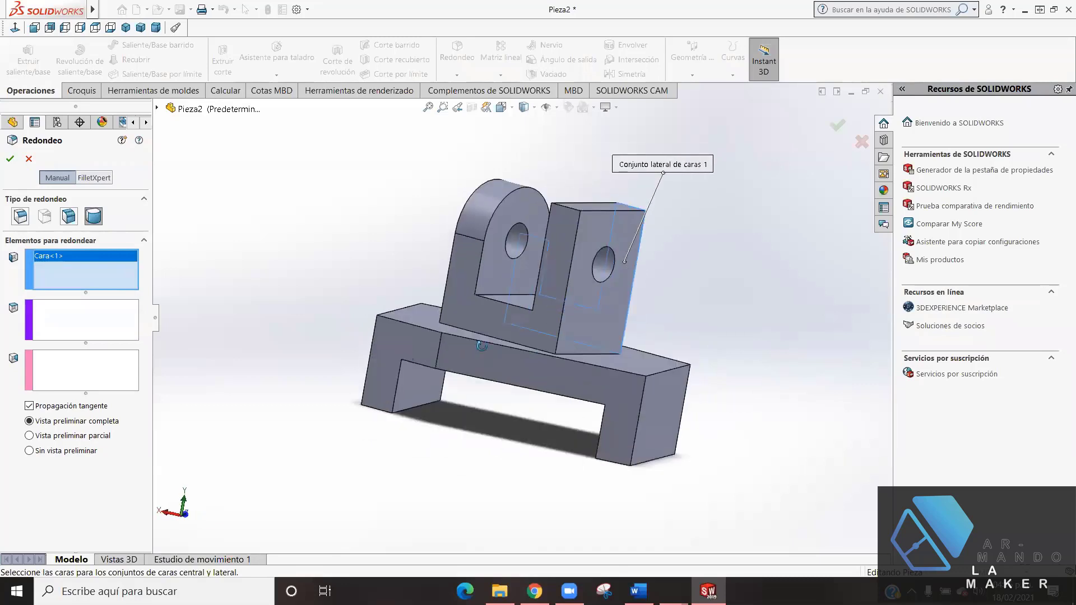
{"action": "left_click", "coordinate": [84, 319]}
{"action": "middle_click_drag", "start_coordinate": [317, 274], "coordinate": [585, 265]}
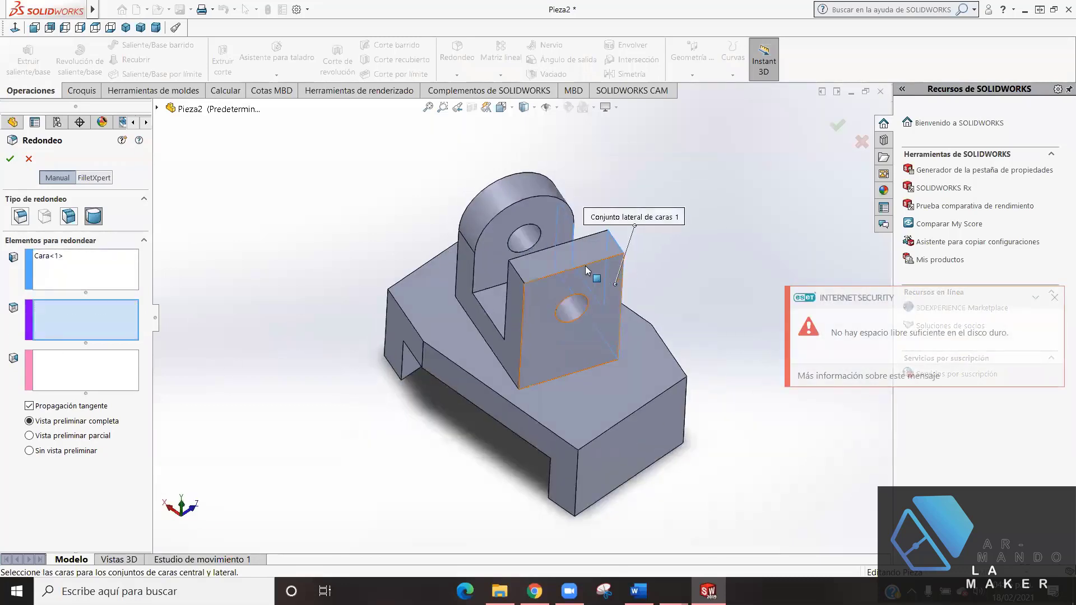
{"action": "left_click", "coordinate": [572, 260]}
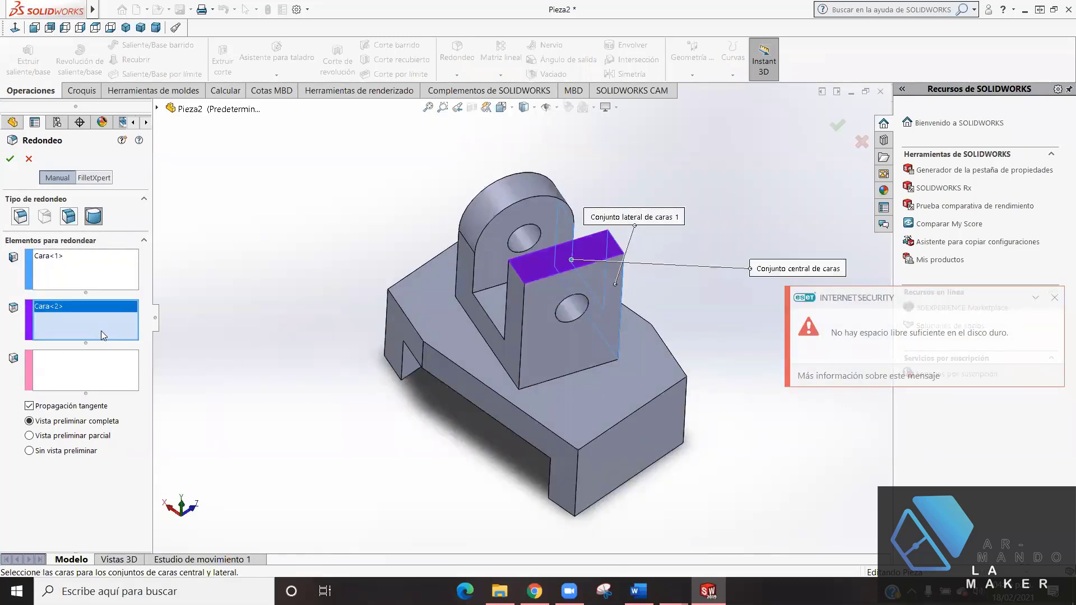
{"action": "left_click", "coordinate": [116, 374]}
{"action": "left_click", "coordinate": [516, 315]}
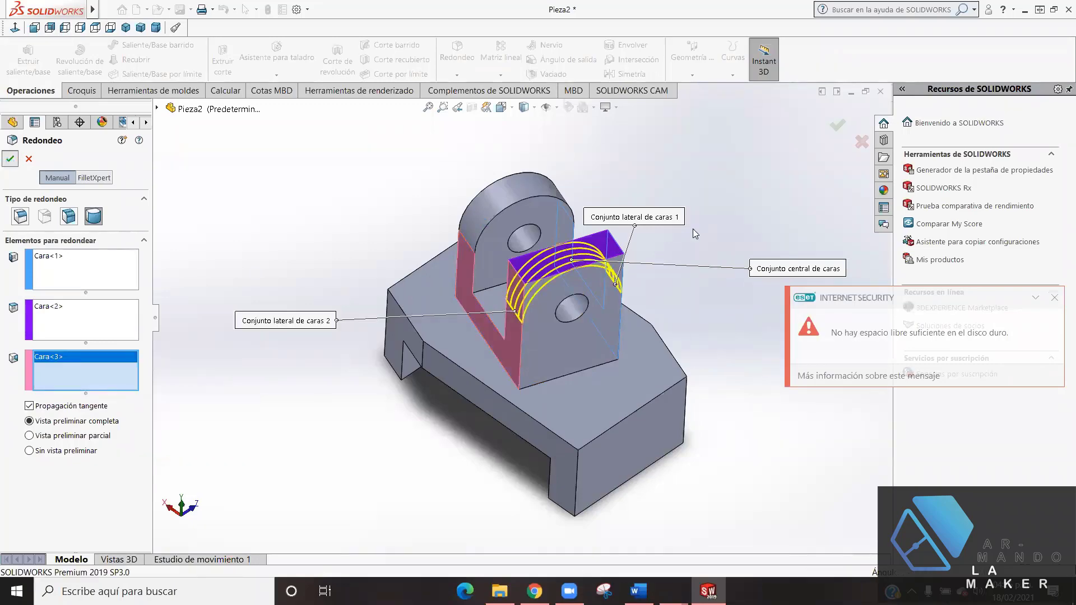
{"action": "key", "text": "Return"}
{"action": "mouse_move", "coordinate": [605, 228]}
{"action": "middle_mouse_down"}
{"action": "mouse_move", "coordinate": [579, 238]}
{"action": "mouse_move", "coordinate": [582, 291]}
{"action": "middle_mouse_up"}
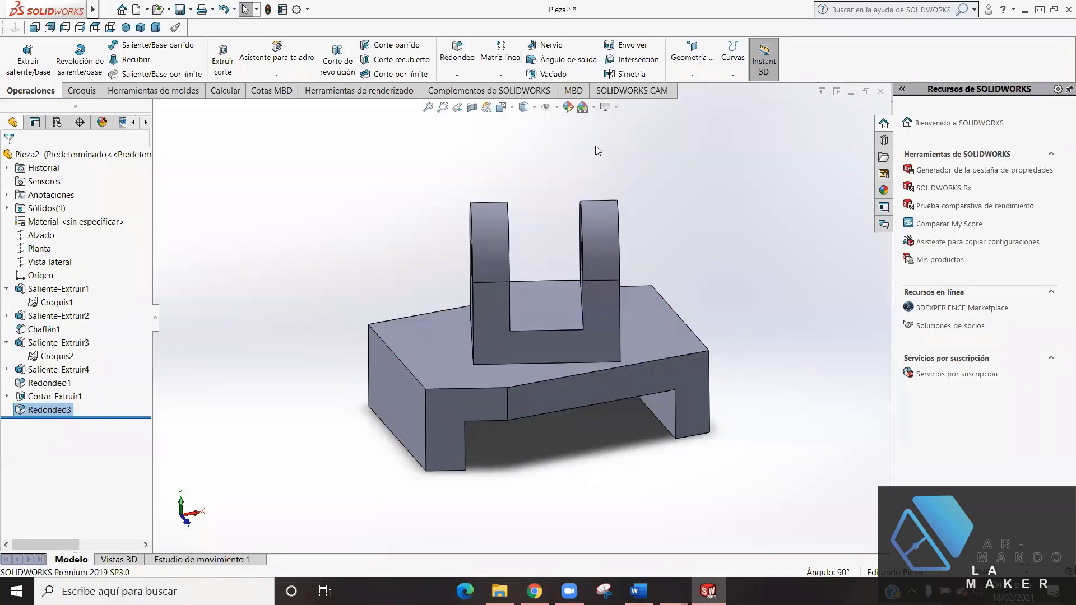
{"action": "middle_click_drag", "start_coordinate": [347, 434], "coordinate": [328, 522]}
{"action": "key", "text": "Escape"}
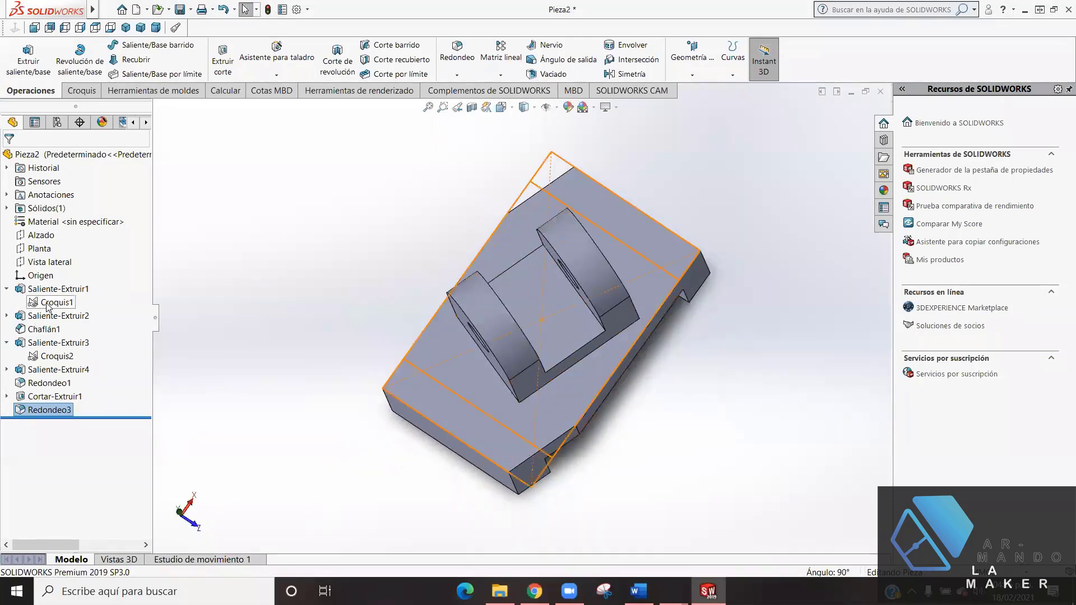
{"action": "mouse_move", "coordinate": [613, 377]}
{"action": "middle_mouse_down"}
{"action": "mouse_move", "coordinate": [611, 275]}
{"action": "mouse_move", "coordinate": [580, 445]}
{"action": "middle_mouse_up"}
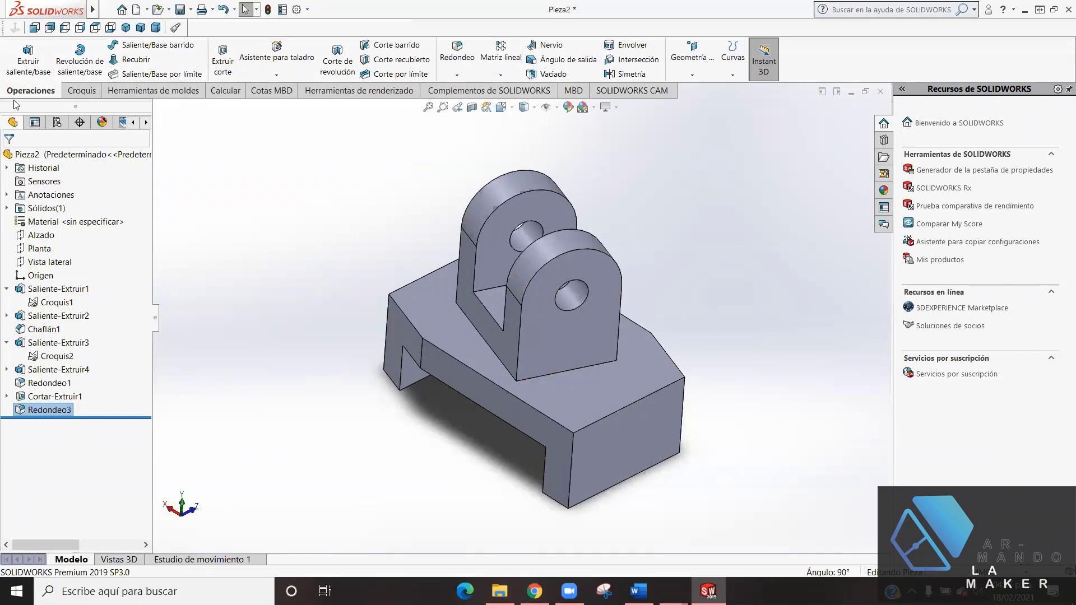
{"action": "mouse_move", "coordinate": [46, 10]}
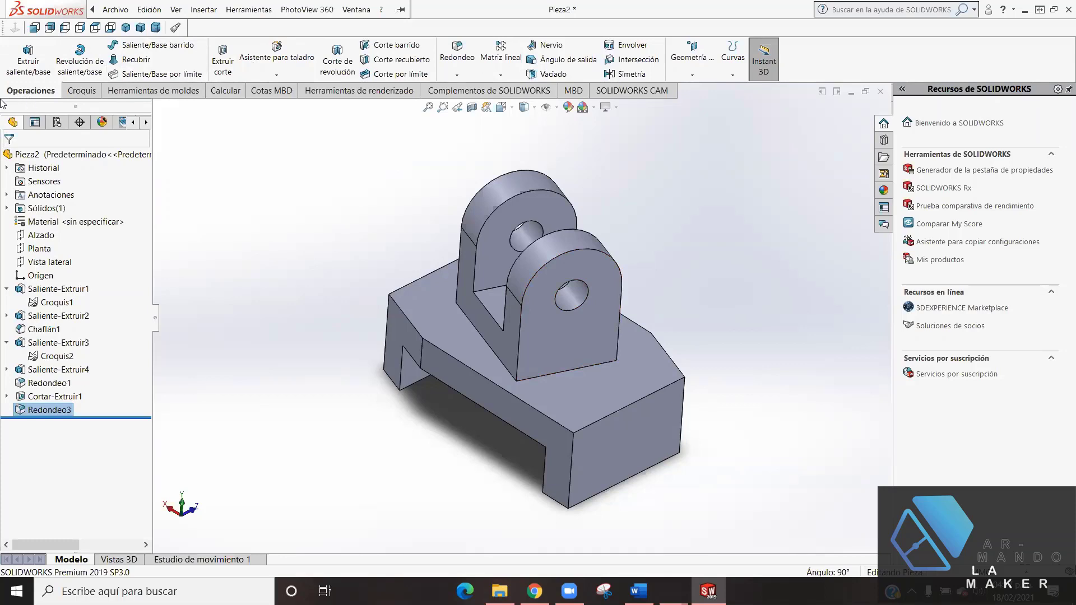
- Start a chamfer on a vertical corner edge of the base plate
{"action": "left_click", "coordinate": [455, 75]}
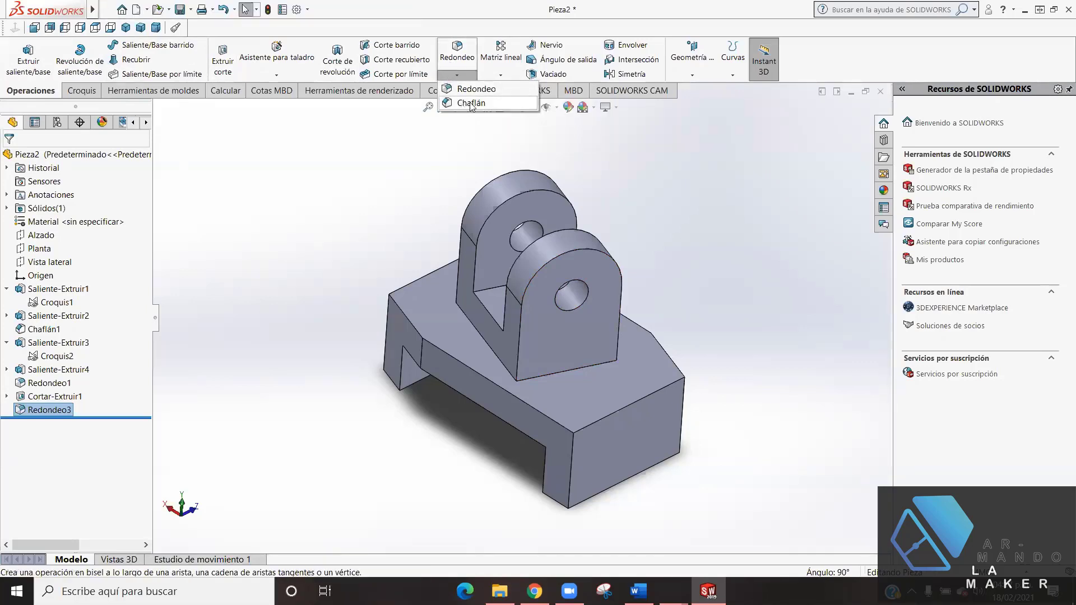
{"action": "left_click", "coordinate": [501, 107]}
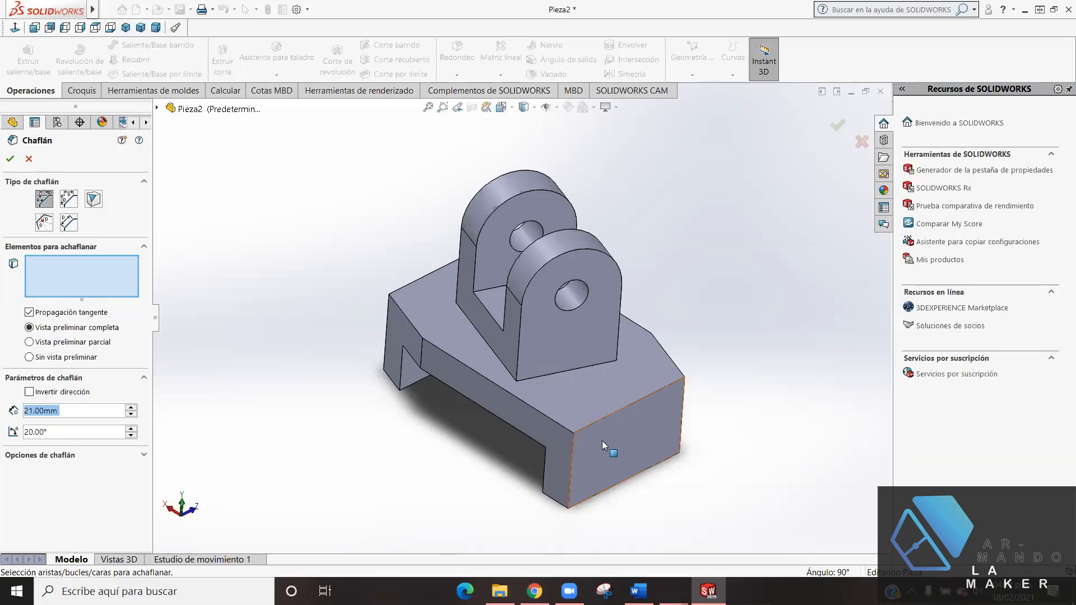
{"action": "left_click", "coordinate": [573, 450]}
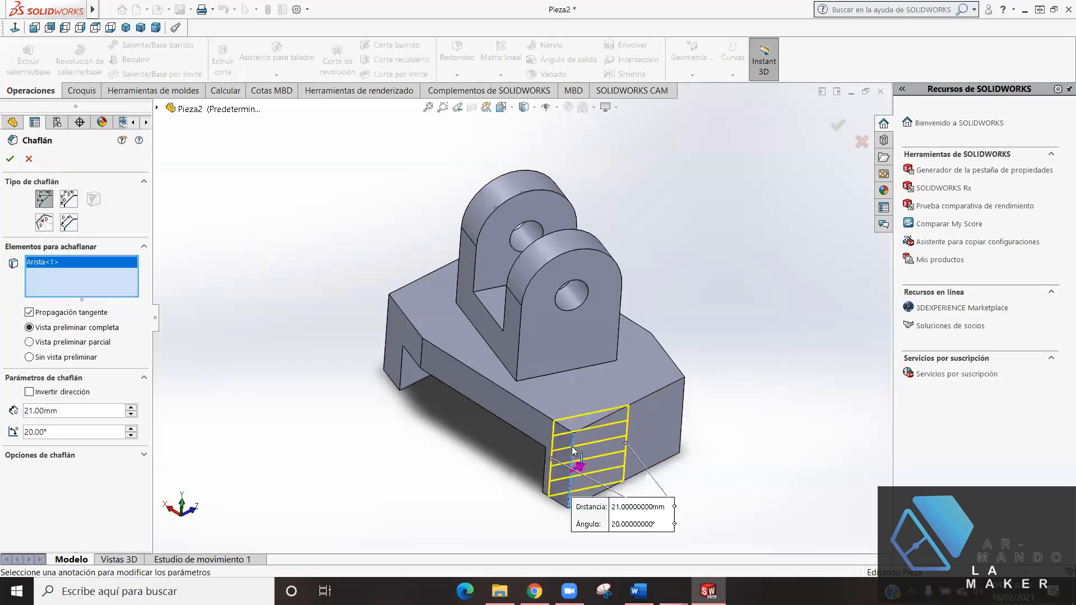
{"action": "mouse_move", "coordinate": [461, 505]}
{"action": "middle_mouse_down"}
{"action": "mouse_move", "coordinate": [484, 466]}
{"action": "mouse_move", "coordinate": [488, 525]}
{"action": "middle_mouse_up"}
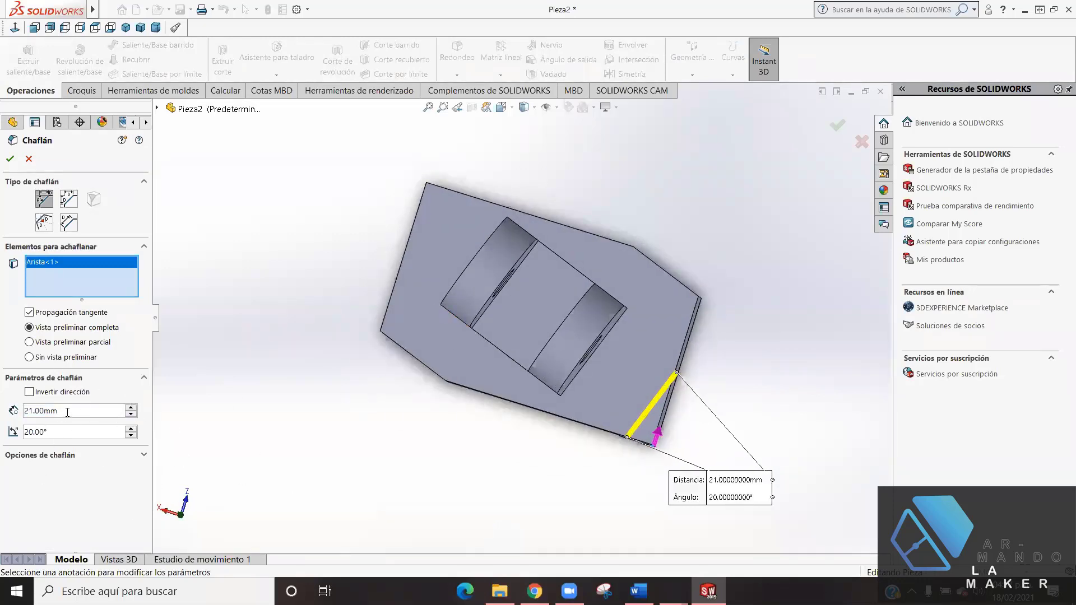
- Set the chamfer to 25 mm distance and 12° angle
{"action": "left_click_drag", "start_coordinate": [68, 412], "coordinate": [17, 413]}
{"action": "key", "text": "BackSpace"}
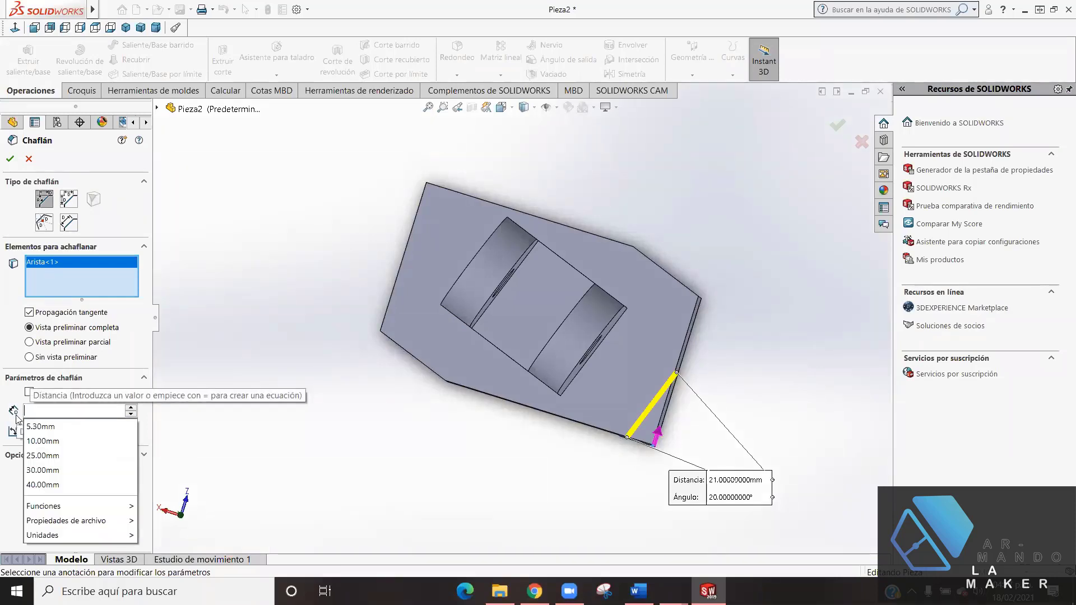
{"action": "type", "text": "25"}
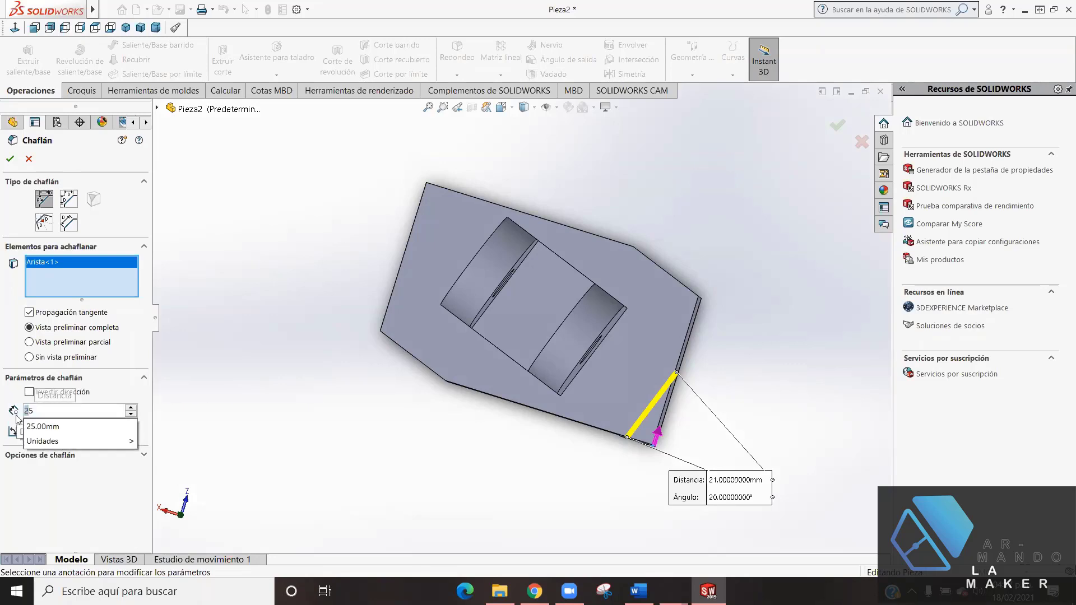
{"action": "key", "text": "Return"}
{"action": "left_click", "coordinate": [84, 431]}
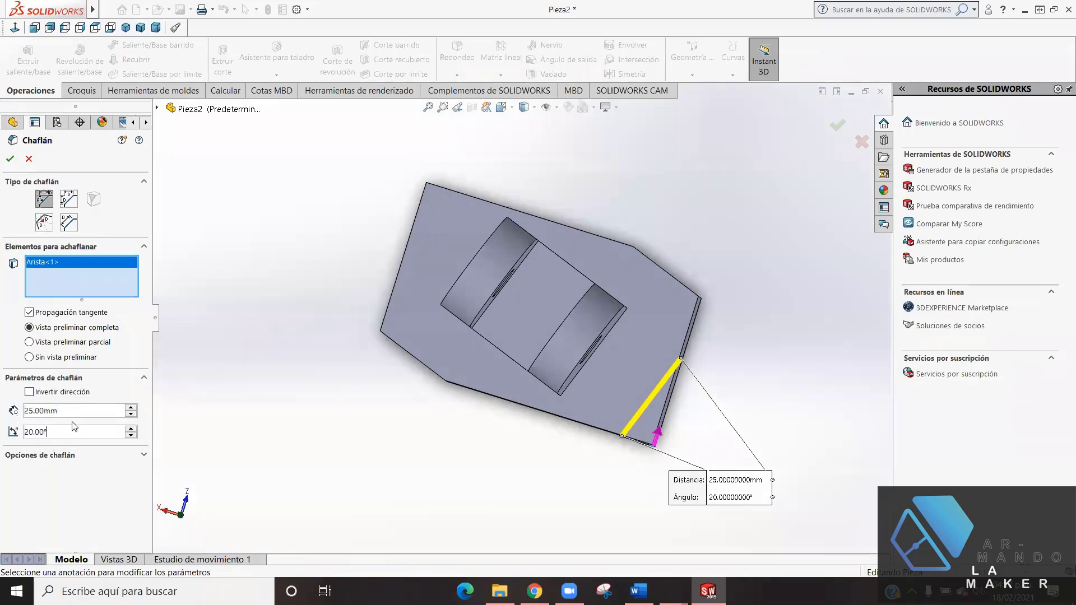
{"action": "triple_click", "coordinate": [29, 432]}
{"action": "key", "text": "BackSpace"}
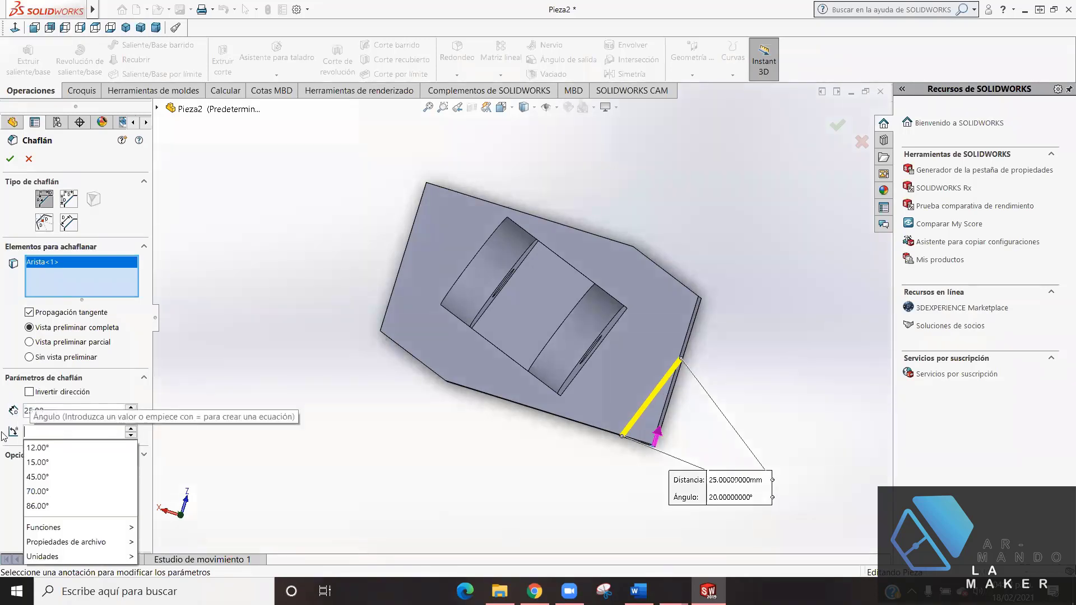
{"action": "type", "text": "12"}
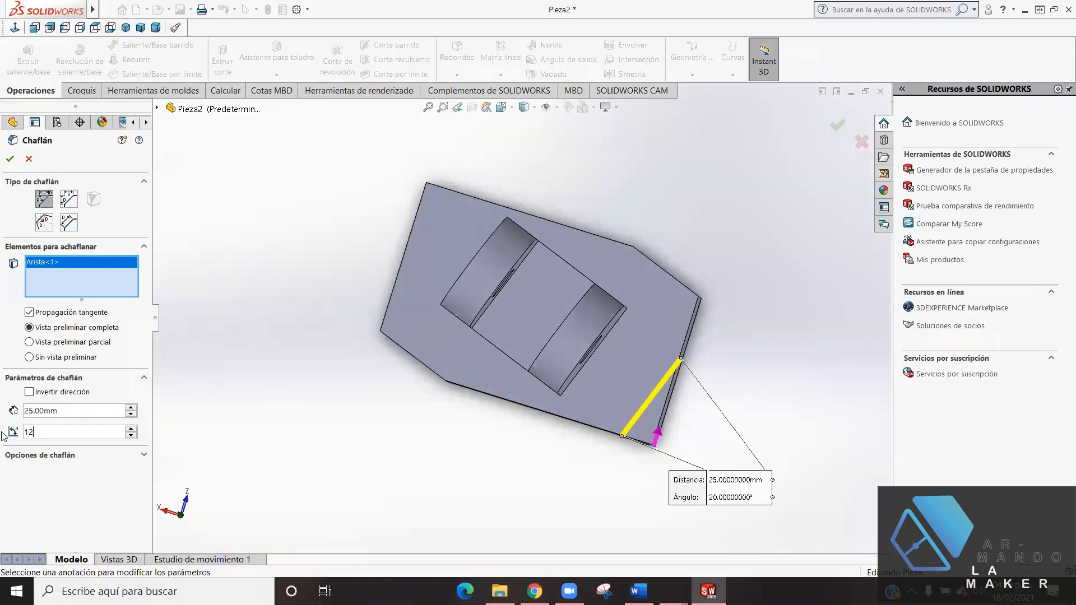
{"action": "key", "text": "Return"}
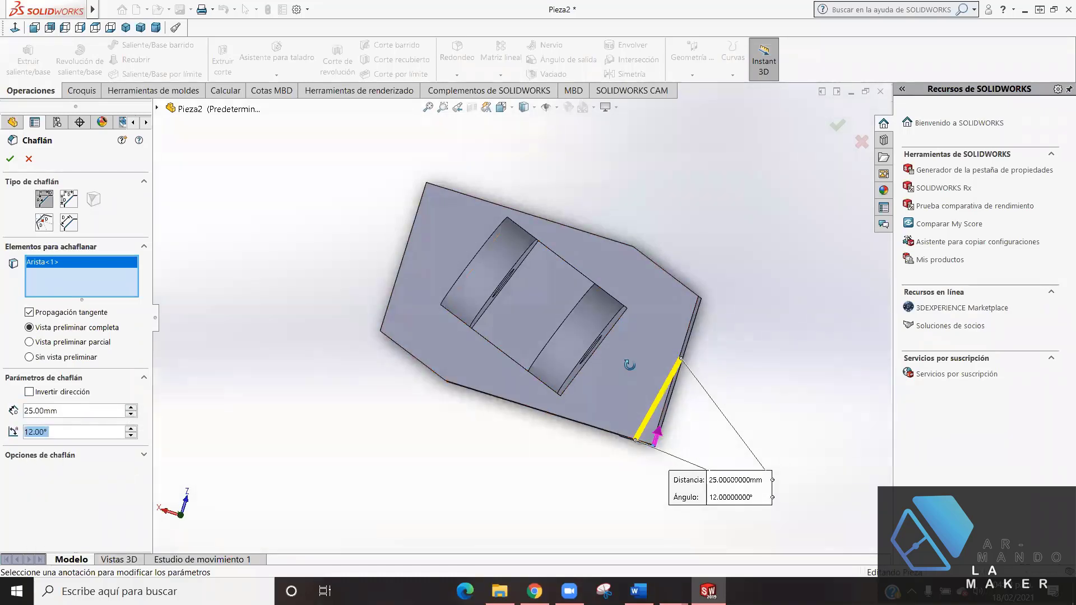
{"action": "mouse_move", "coordinate": [629, 360]}
{"action": "middle_mouse_down"}
{"action": "mouse_move", "coordinate": [663, 424]}
{"action": "mouse_move", "coordinate": [595, 542]}
{"action": "mouse_move", "coordinate": [417, 320]}
{"action": "middle_mouse_up"}
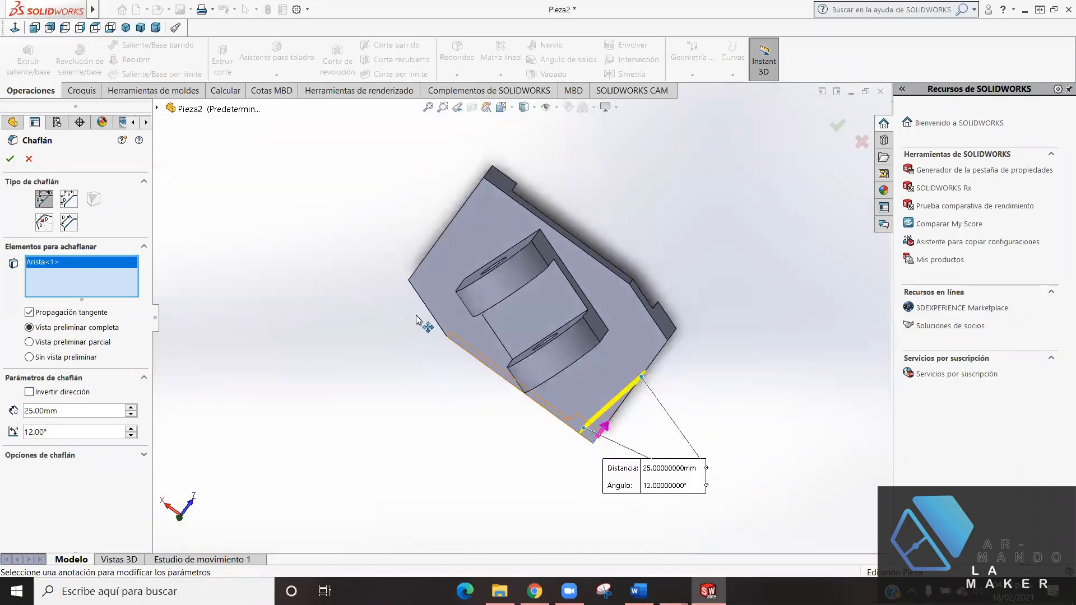
{"action": "key", "text": "ctrl+1"}
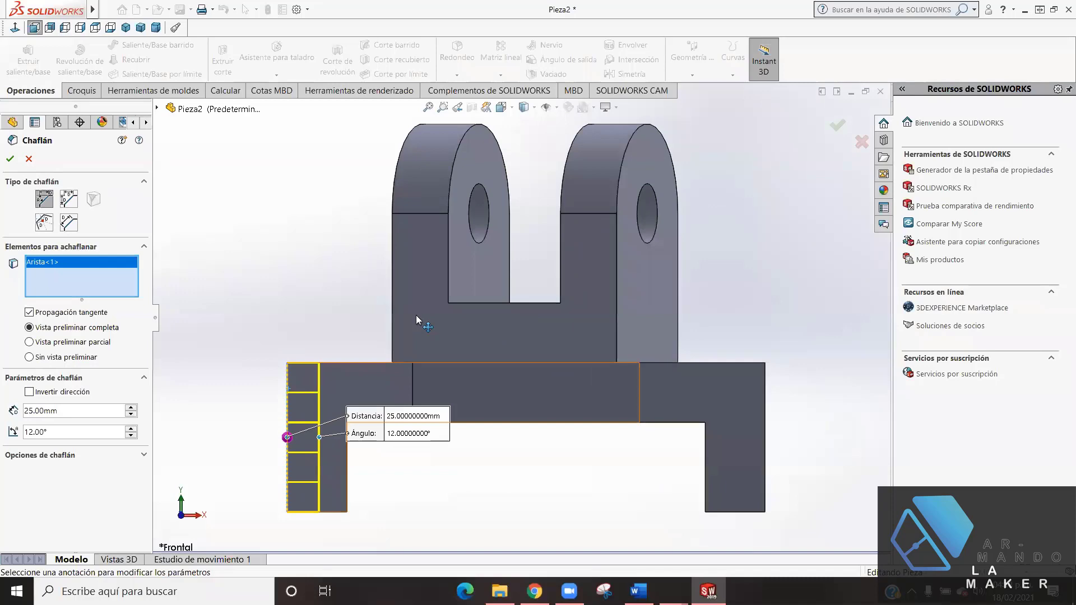
{"action": "key", "text": "ctrl+3"}
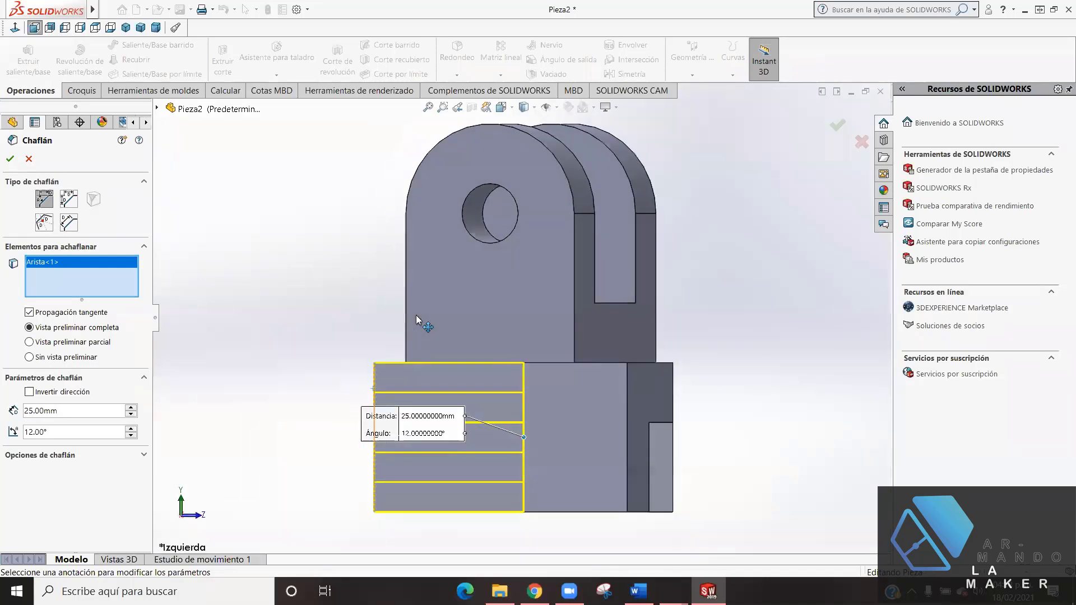
{"action": "key", "text": "ctrl+5"}
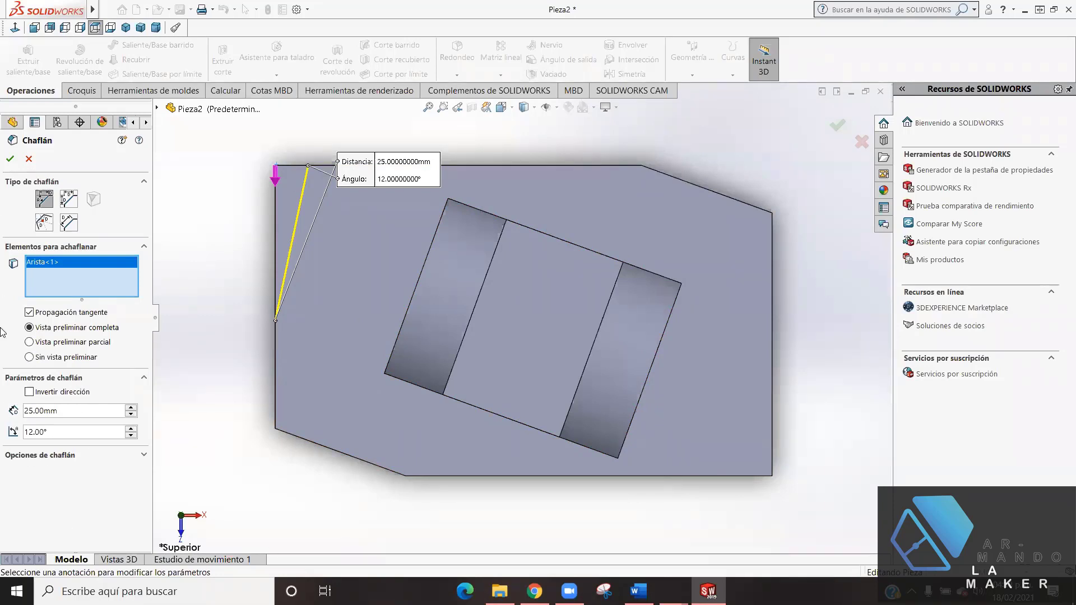
- Reverse the chamfer direction and apply the chamfer
{"action": "left_click", "coordinate": [29, 392]}
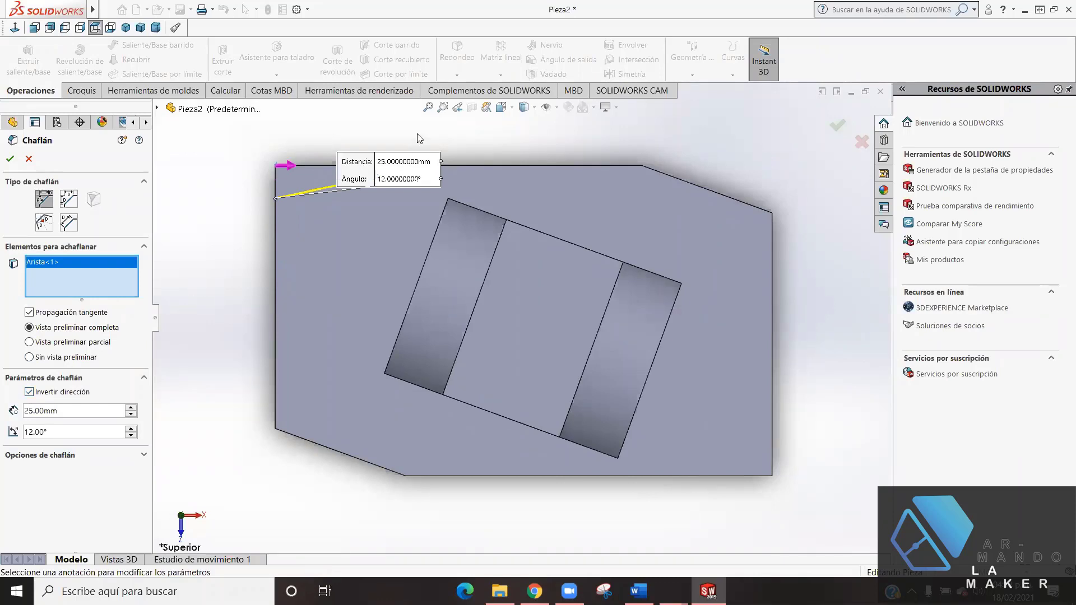
{"action": "scroll", "coordinate": [422, 168], "scroll_direction": "down", "scroll_amount": 2}
{"action": "scroll", "coordinate": [434, 188], "scroll_direction": "down", "scroll_amount": 2}
{"action": "scroll", "coordinate": [472, 229], "scroll_direction": "down", "scroll_amount": 2}
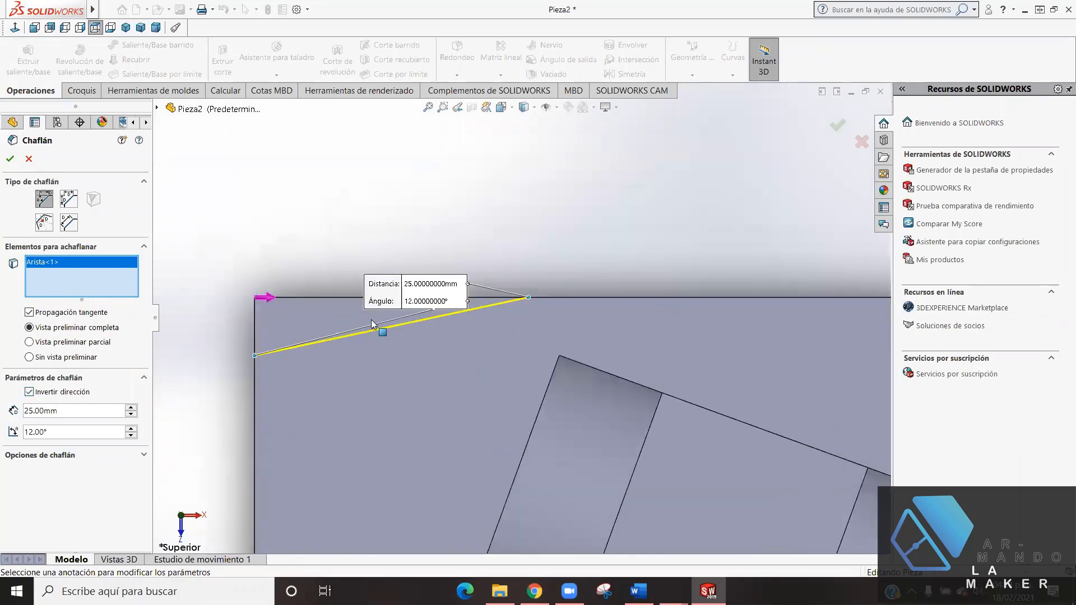
{"action": "scroll", "coordinate": [425, 288], "scroll_direction": "up", "scroll_amount": 2}
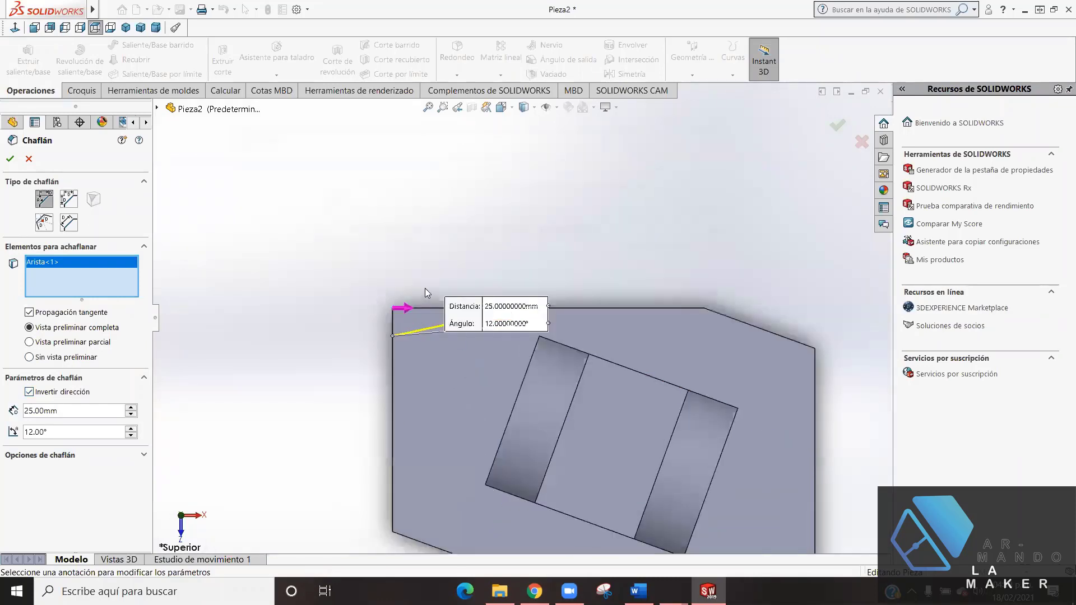
{"action": "scroll", "coordinate": [425, 288], "scroll_direction": "up", "scroll_amount": 2}
{"action": "scroll", "coordinate": [689, 382], "scroll_direction": "up", "scroll_amount": 1}
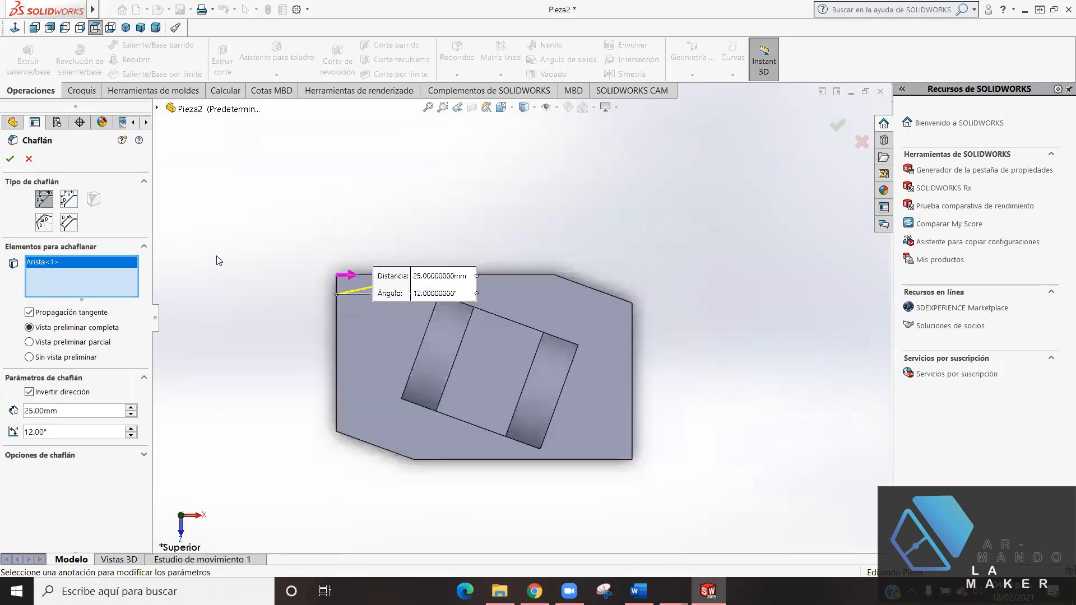
{"action": "left_click", "coordinate": [10, 158]}
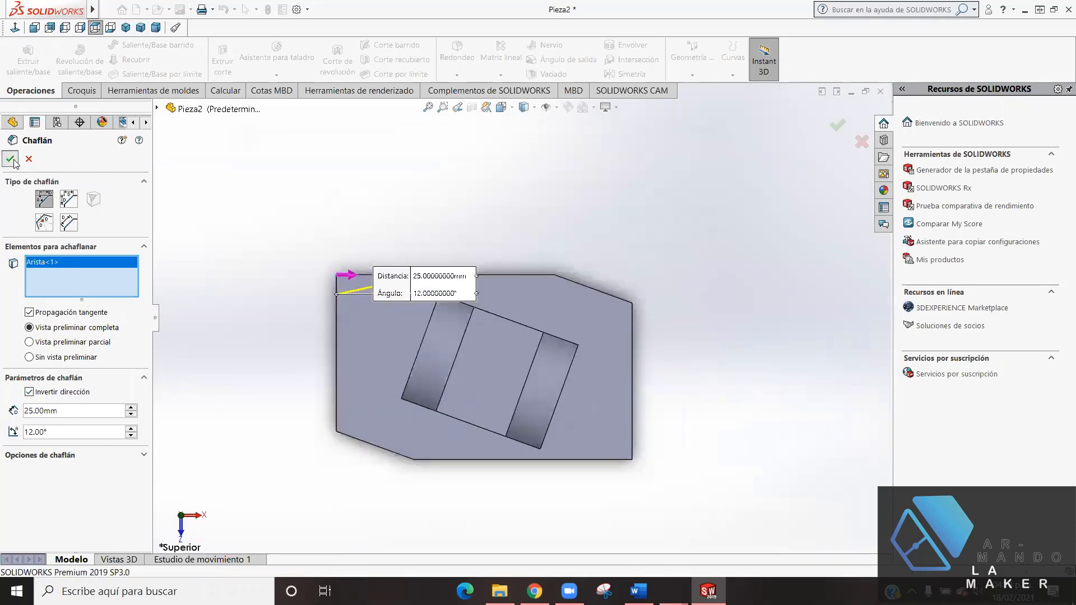
- Orbit the chamfered part to a tilted 3D view, then switch to the course slides
{"action": "mouse_move", "coordinate": [396, 536]}
{"action": "middle_mouse_down"}
{"action": "mouse_move", "coordinate": [613, 432]}
{"action": "mouse_move", "coordinate": [619, 482]}
{"action": "middle_mouse_up"}
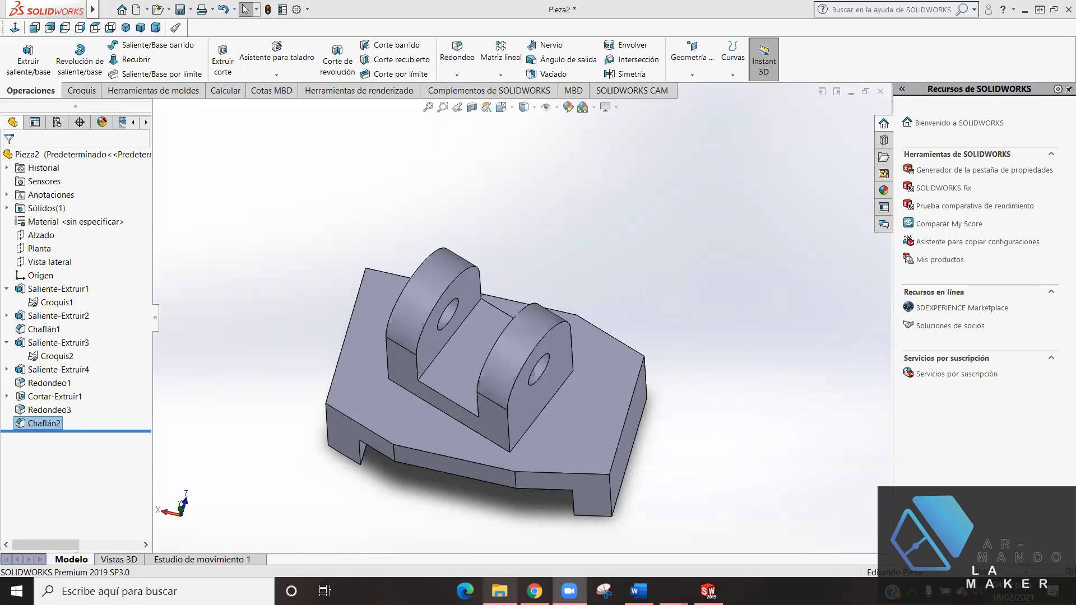
{"action": "left_click", "coordinate": [533, 588]}
- Resize the exercise 945 drawing image on slide 31 to fit the slide
{"action": "left_click", "coordinate": [607, 286]}
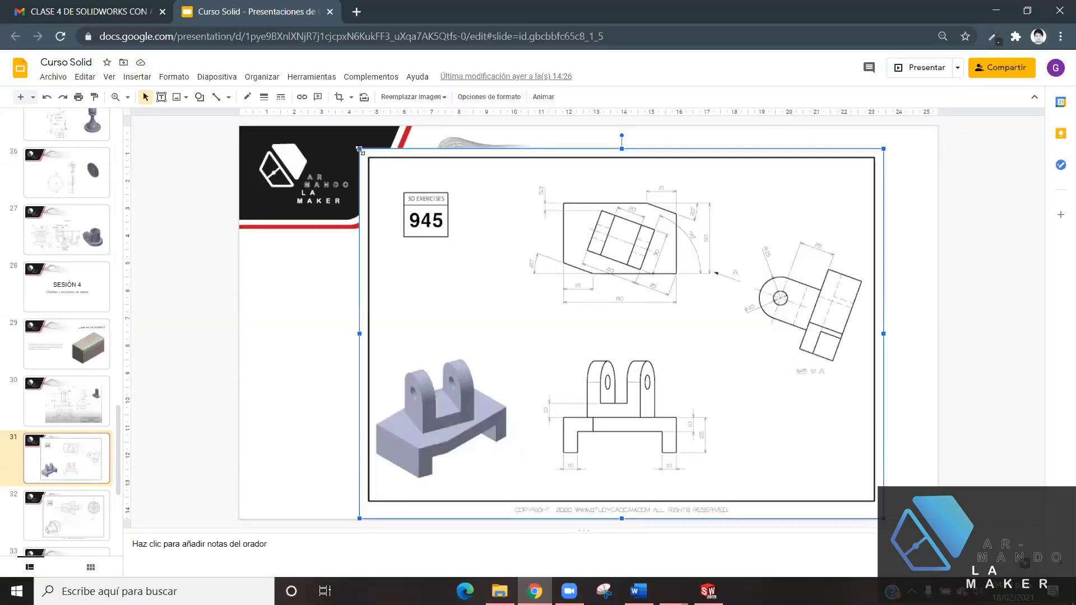
{"action": "left_click_drag", "start_coordinate": [359, 149], "coordinate": [241, 132]}
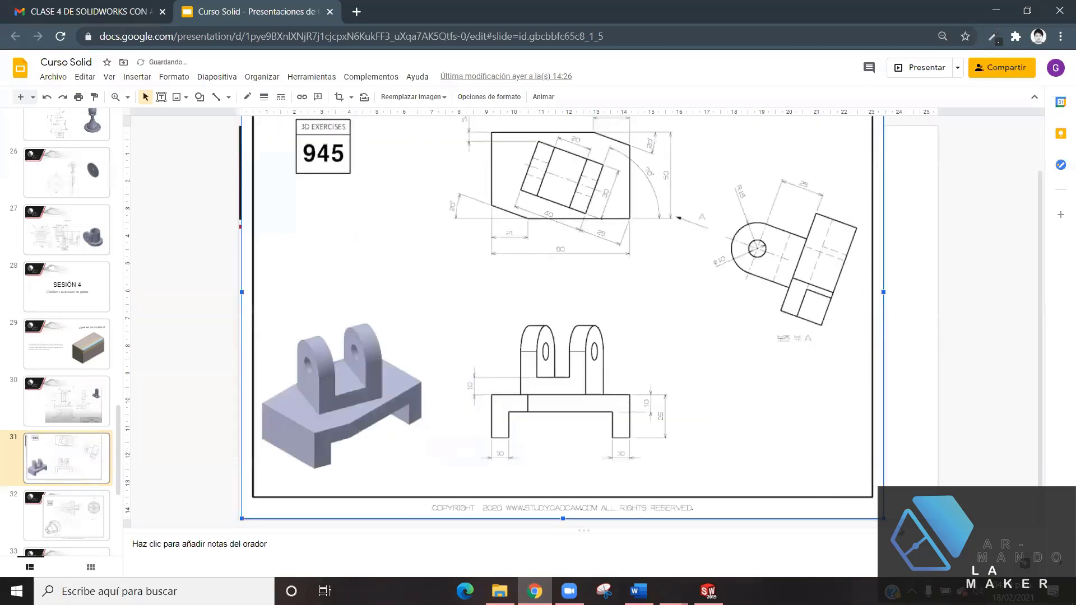
{"action": "mouse_move", "coordinate": [883, 519]}
{"action": "left_mouse_down"}
{"action": "mouse_move", "coordinate": [901, 521]}
{"action": "mouse_move", "coordinate": [883, 519]}
{"action": "left_mouse_up"}
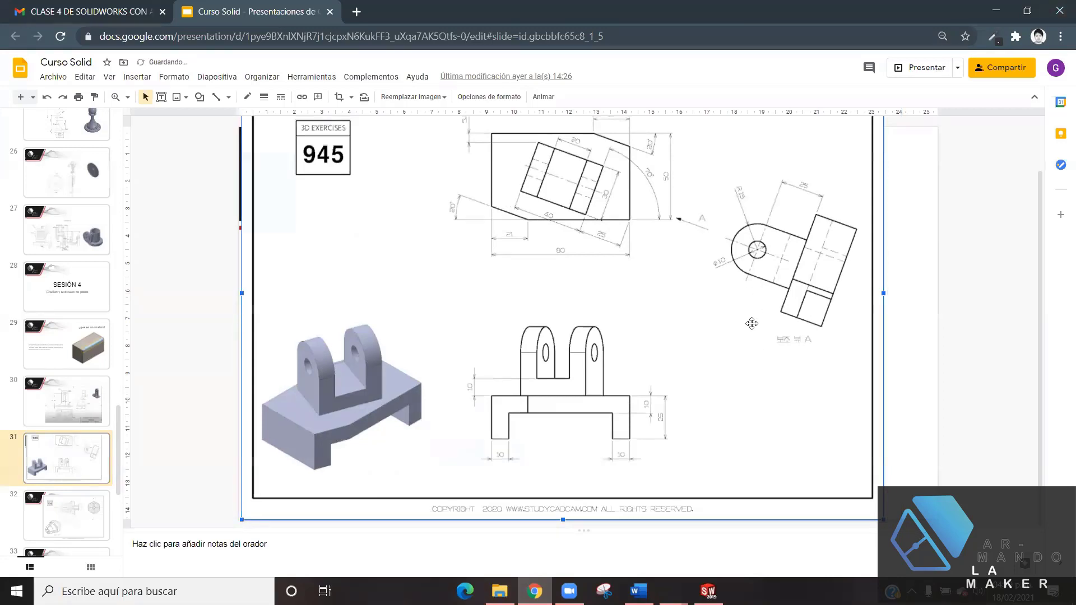
{"action": "scroll", "coordinate": [751, 322], "scroll_direction": "up", "scroll_amount": 1}
{"action": "left_click_drag", "start_coordinate": [241, 126], "coordinate": [267, 235]}
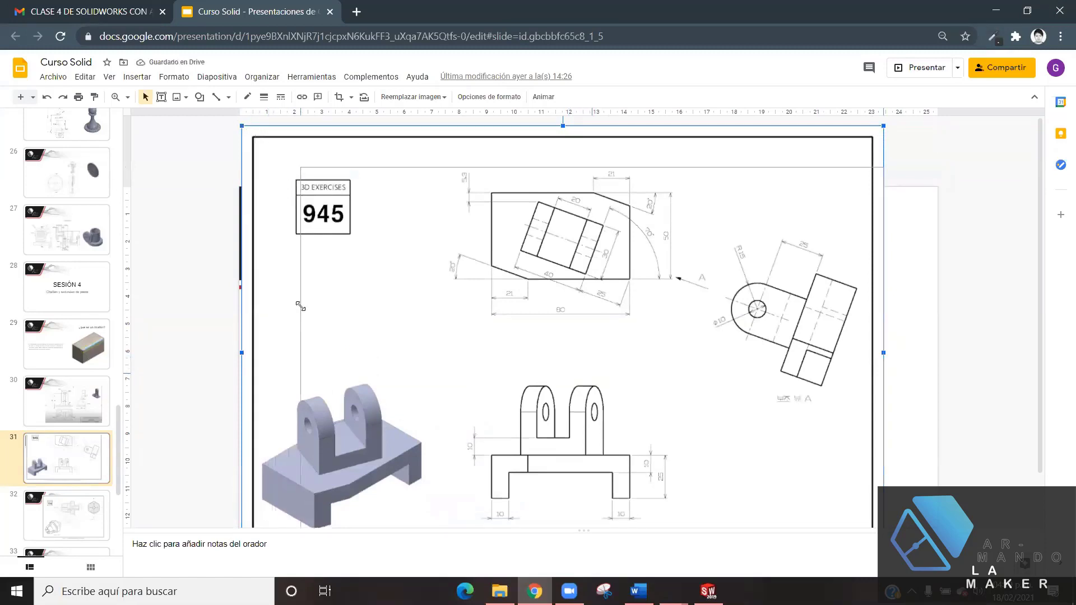
{"action": "left_click_drag", "start_coordinate": [267, 235], "coordinate": [319, 344]}
- Preview slide 31 full screen, then return to the editor
{"action": "left_click", "coordinate": [893, 161]}
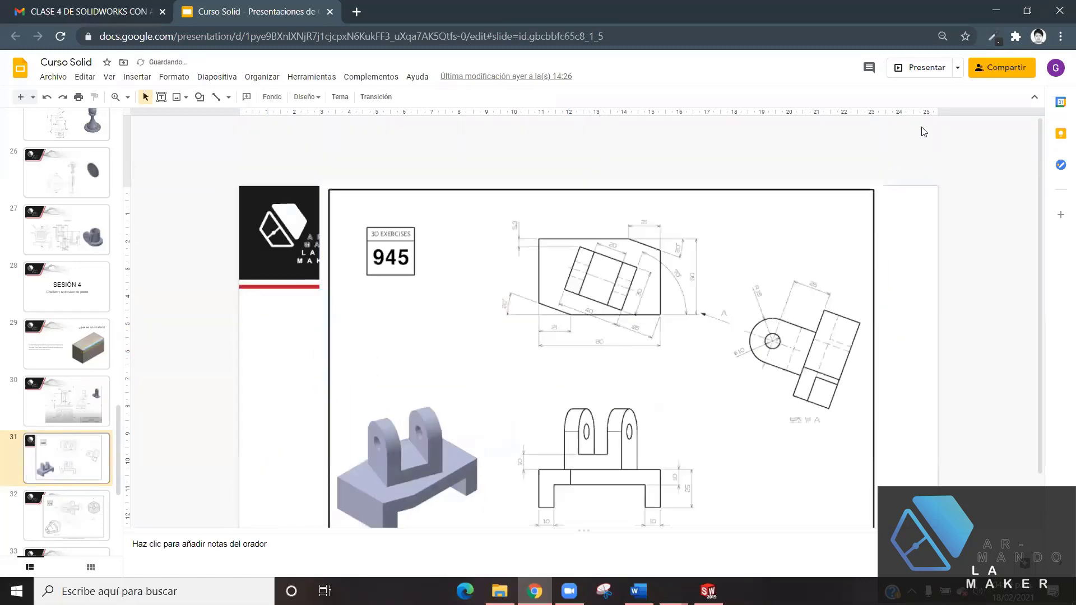
{"action": "left_click", "coordinate": [928, 72]}
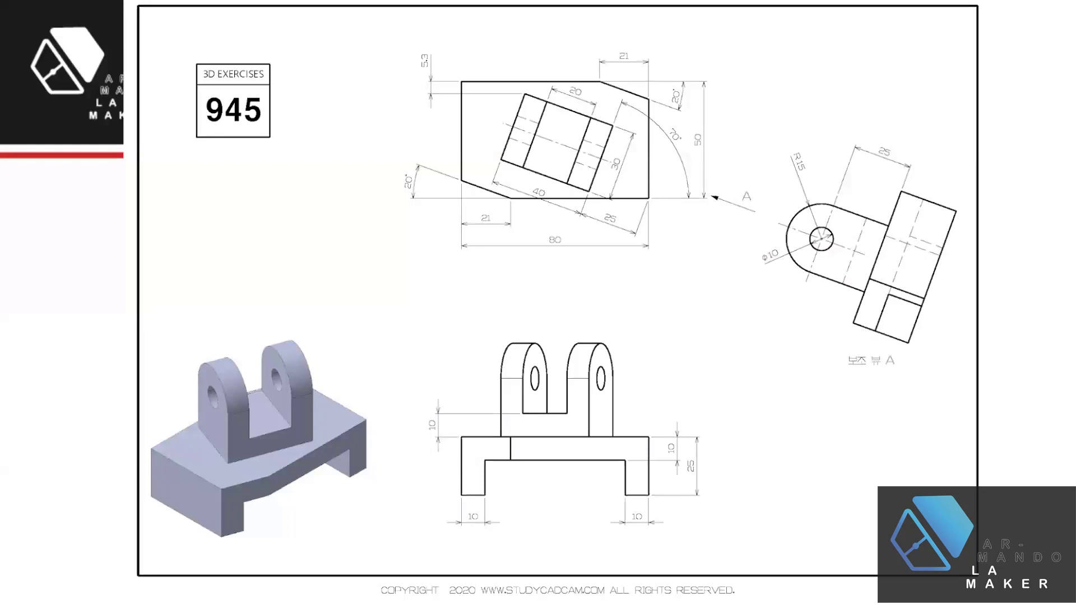
{"action": "key", "text": "Escape"}
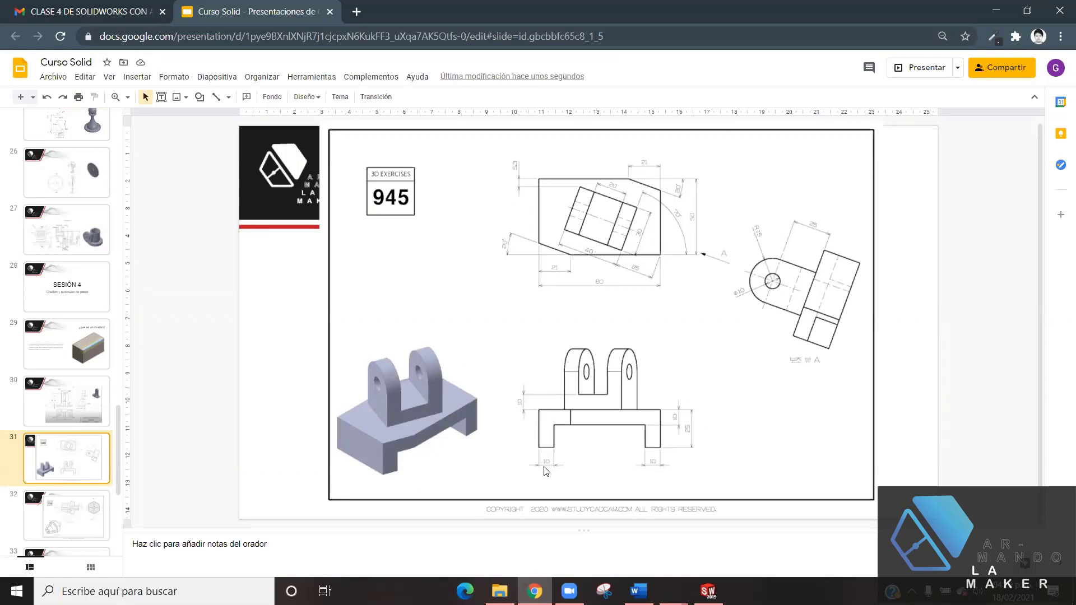
- On slide 32, enlarge the exercise 732 drawing image to fill more of the slide
{"action": "left_click", "coordinate": [67, 529]}
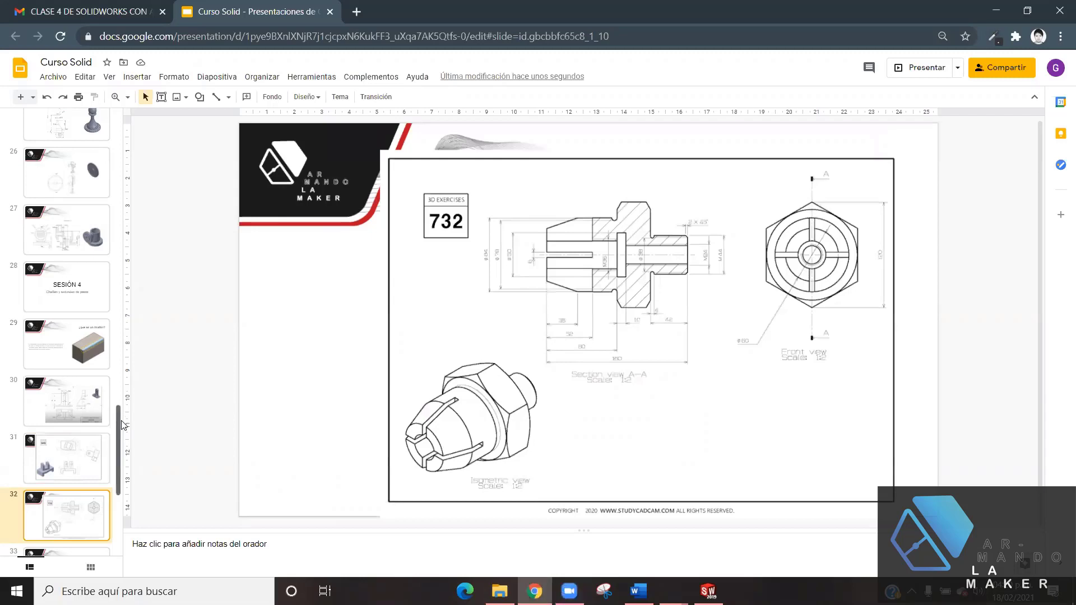
{"action": "mouse_move", "coordinate": [123, 417]}
{"action": "left_mouse_down"}
{"action": "mouse_move", "coordinate": [121, 487]}
{"action": "mouse_move", "coordinate": [120, 473]}
{"action": "left_mouse_up"}
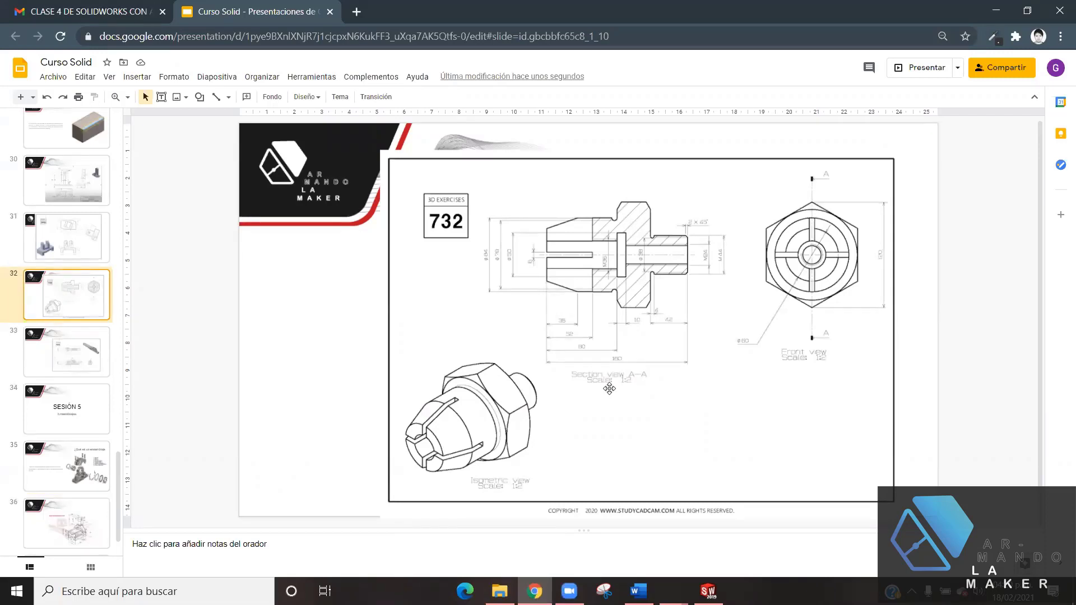
{"action": "left_click", "coordinate": [544, 383]}
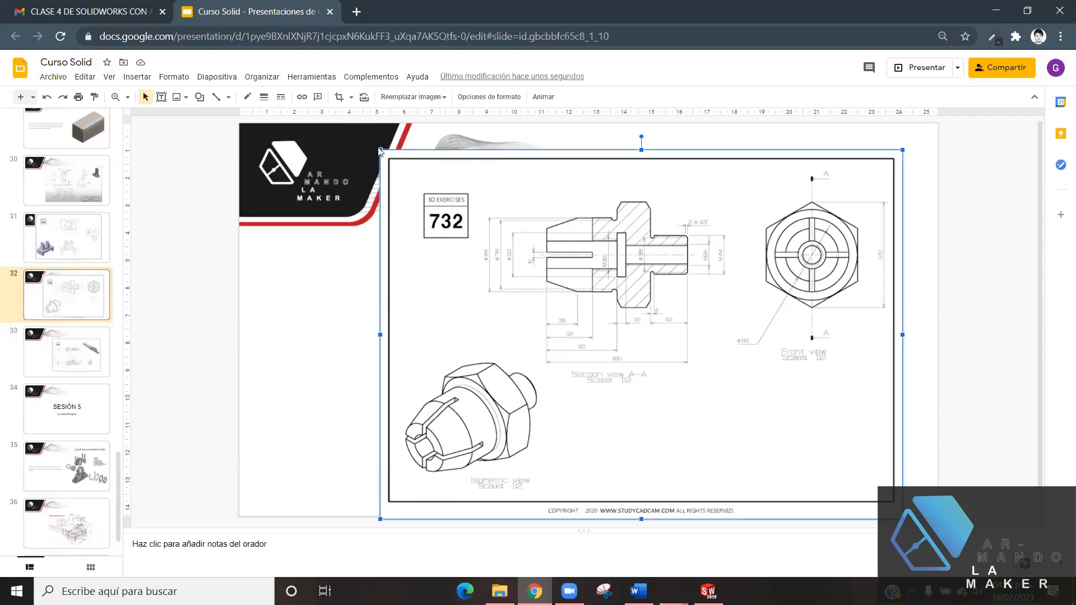
{"action": "mouse_move", "coordinate": [382, 151]}
{"action": "left_mouse_down"}
{"action": "mouse_move", "coordinate": [381, 191]}
{"action": "mouse_move", "coordinate": [343, 137]}
{"action": "left_mouse_up"}
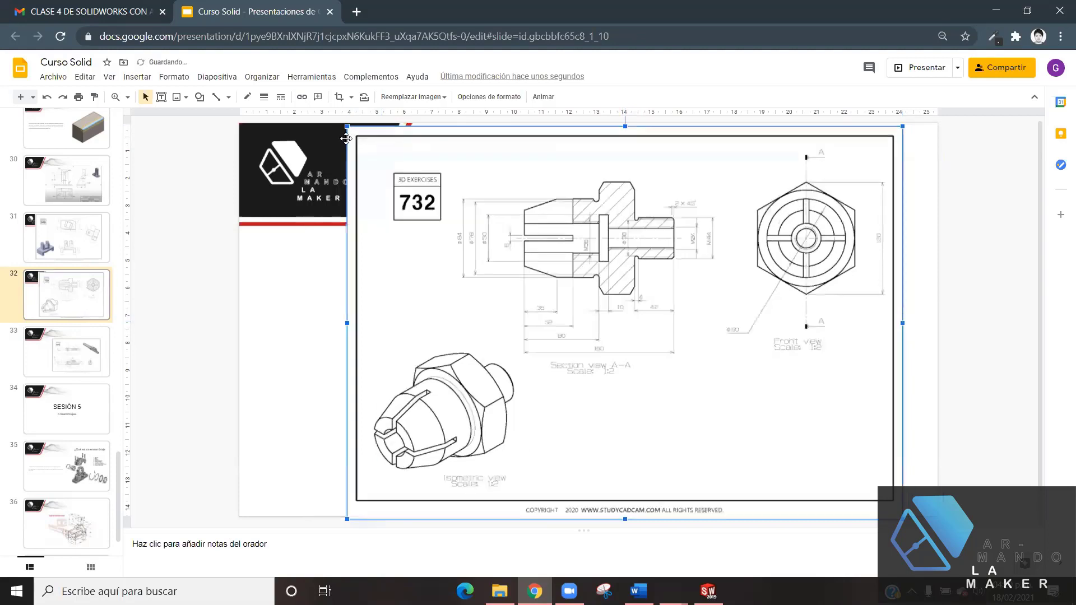
{"action": "left_click", "coordinate": [981, 203]}
- Present slide 32 full screen, then go back to the SOLIDWORKS part
{"action": "left_click", "coordinate": [936, 72]}
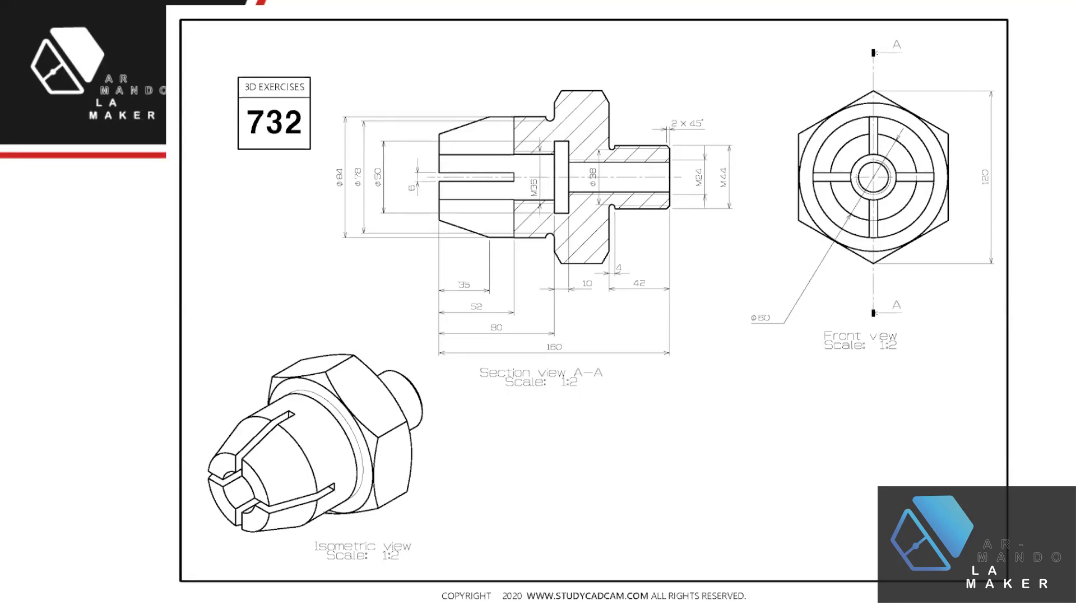
{"action": "key", "text": "Escape"}
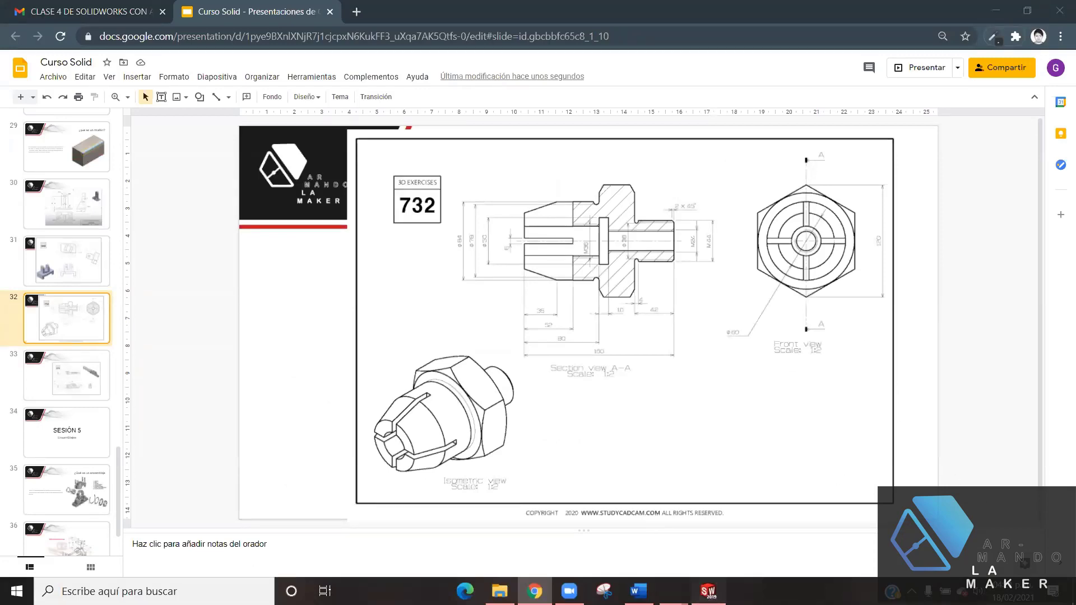
{"action": "left_click", "coordinate": [708, 591]}
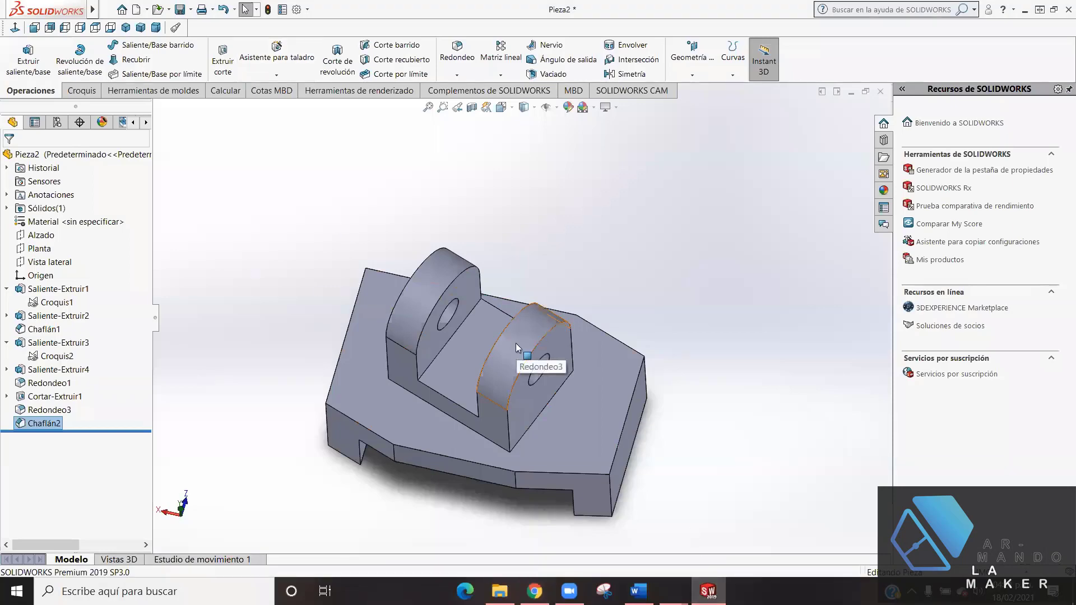
- Show the part isometric, save it as pieza2-clase44 in clase4, and close it
{"action": "key", "text": "ctrl+7"}
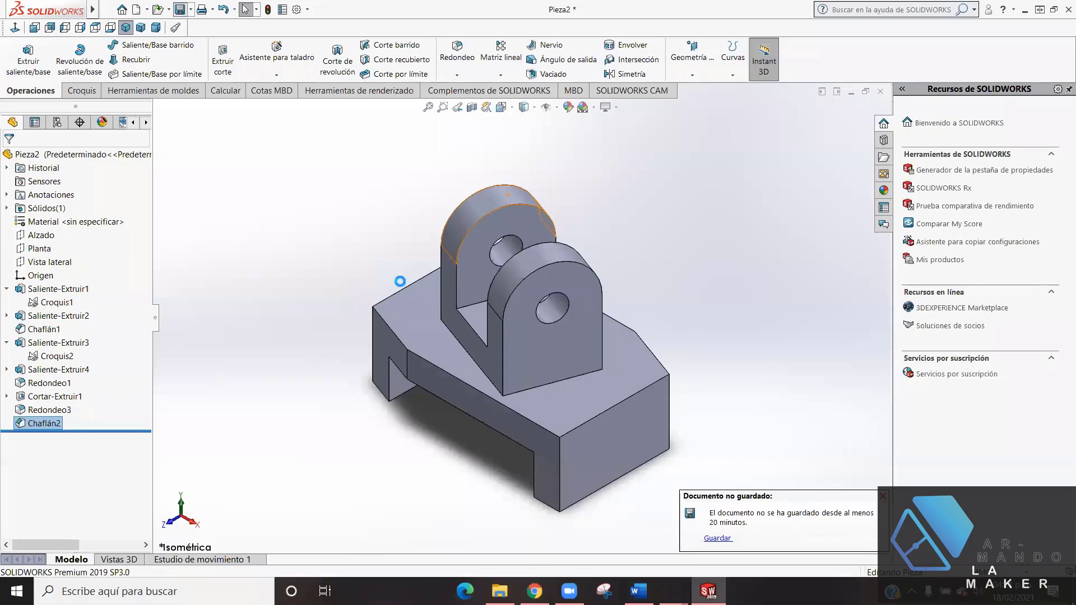
{"action": "key", "text": "ctrl+s"}
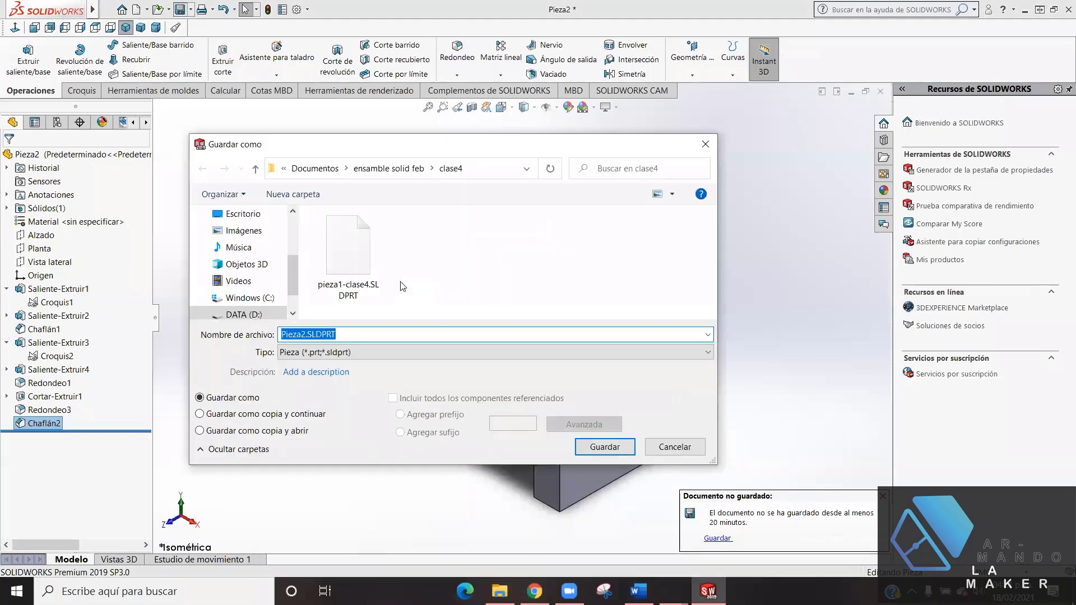
{"action": "type", "text": "pieza"}
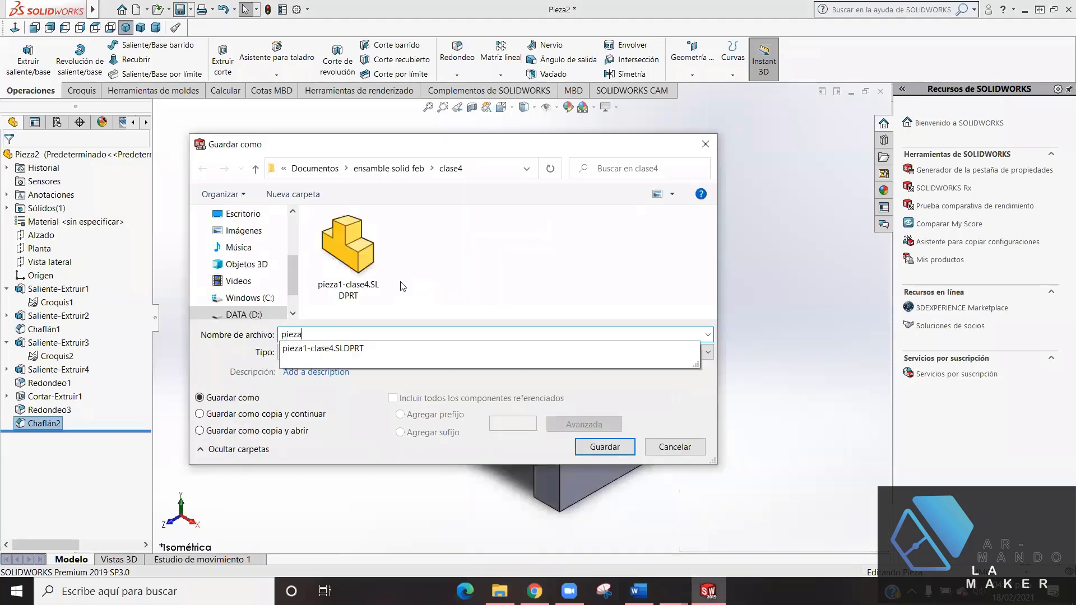
{"action": "type", "text": "2-cl"}
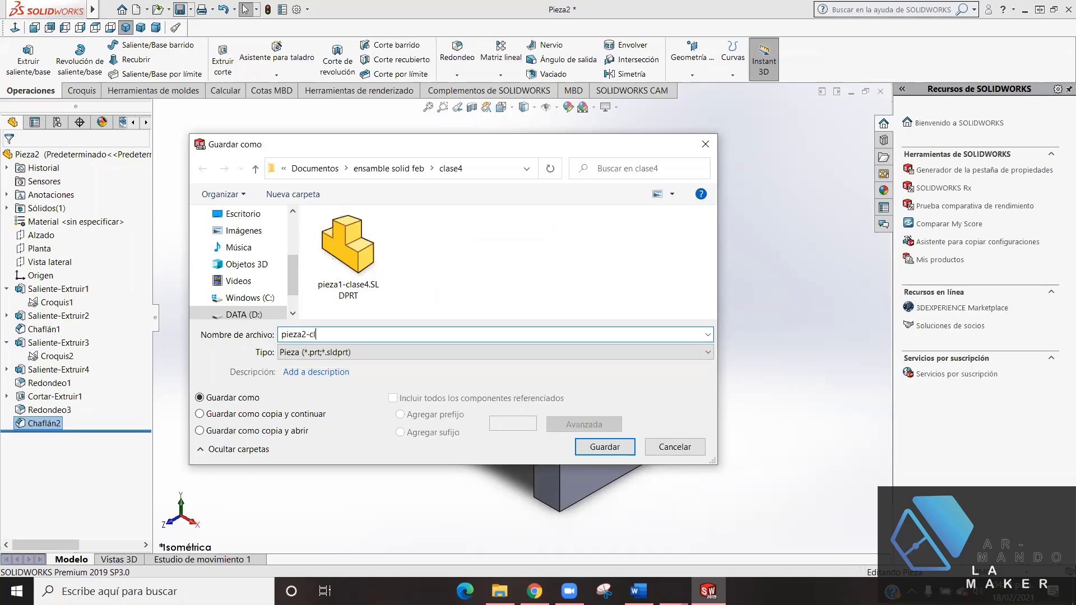
{"action": "type", "text": "ase44"}
{"action": "key", "text": "Return"}
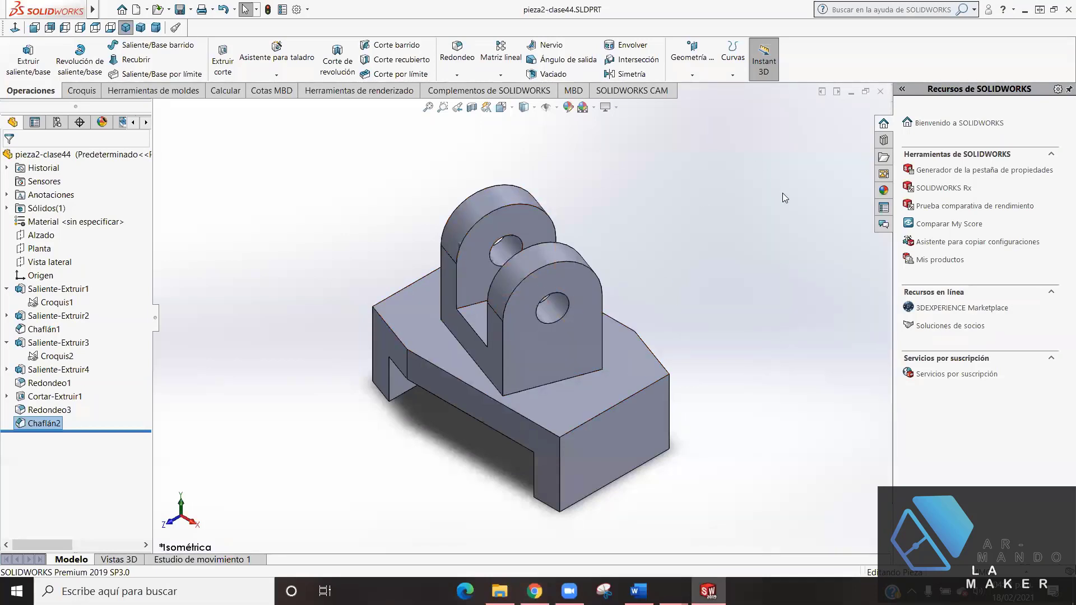
{"action": "left_click", "coordinate": [880, 92]}
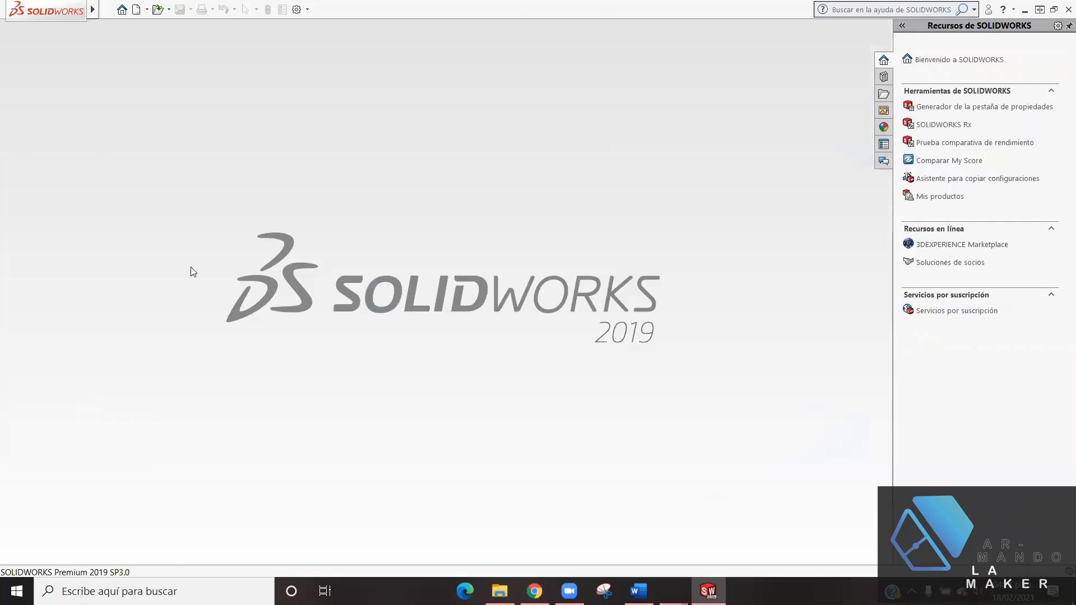
- Create a new Pieza document (Pieza3), then return to the exercise 732 slide
{"action": "left_click", "coordinate": [147, 10]}
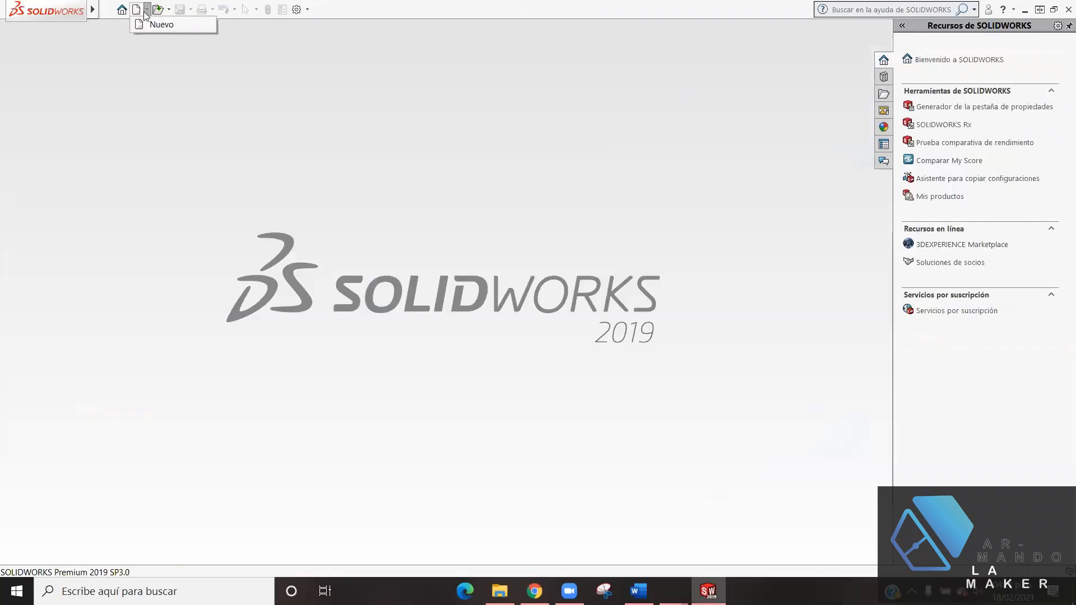
{"action": "left_click", "coordinate": [160, 24]}
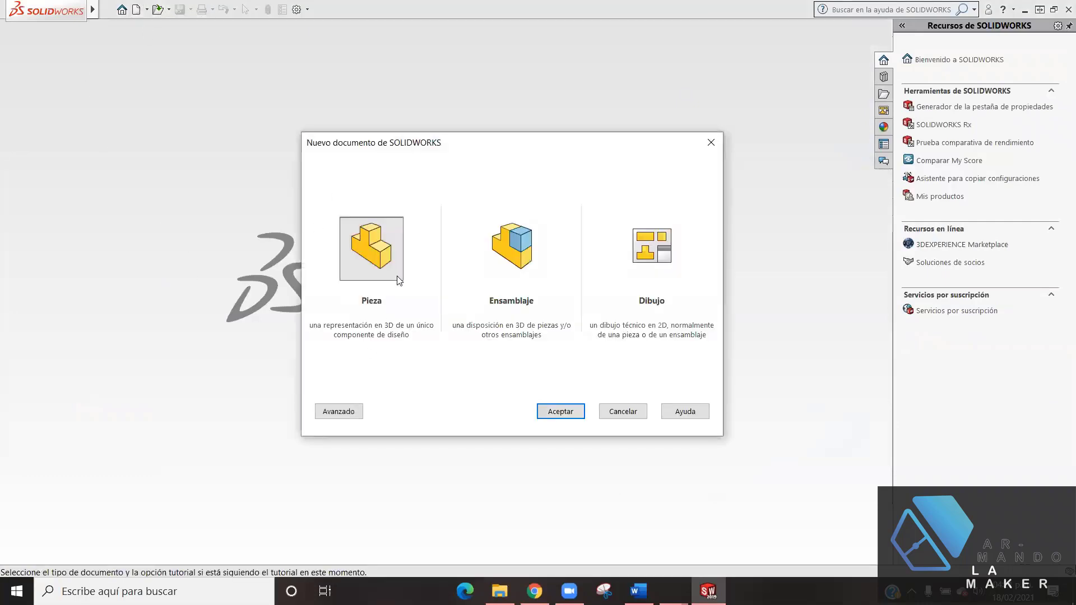
{"action": "left_click", "coordinate": [562, 411]}
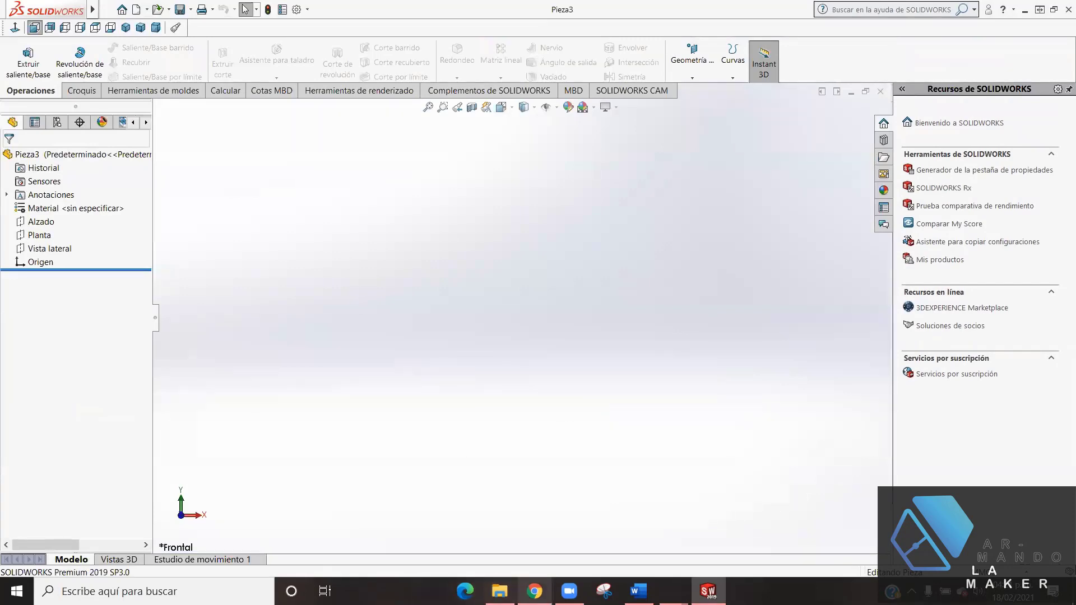
{"action": "left_click", "coordinate": [534, 591]}
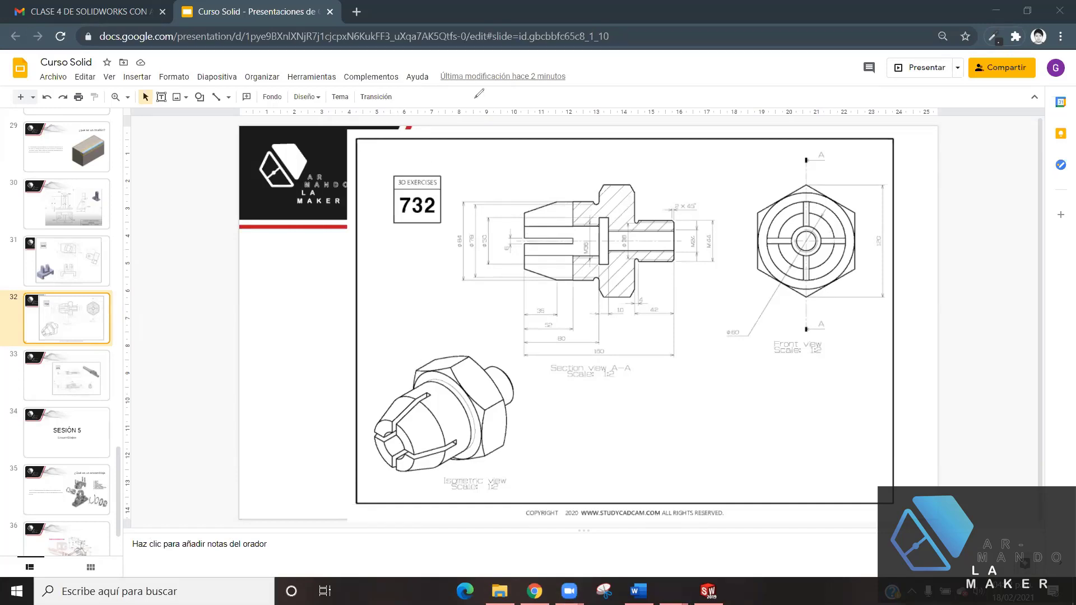
- Trace the collet's top edge and flange face in red, clear the marks, and return to Pieza3
{"action": "mouse_move", "coordinate": [516, 197]}
{"action": "left_mouse_down"}
{"action": "mouse_move", "coordinate": [598, 195]}
{"action": "mouse_move", "coordinate": [599, 209]}
{"action": "left_mouse_up"}
{"action": "left_click_drag", "start_coordinate": [600, 211], "coordinate": [604, 298]}
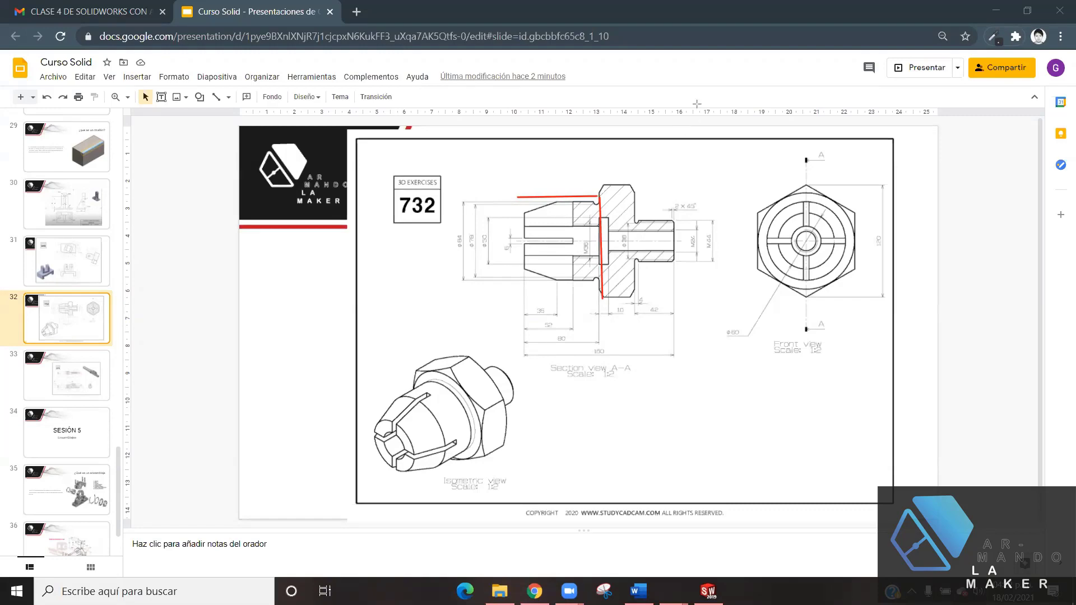
{"action": "key", "text": "e"}
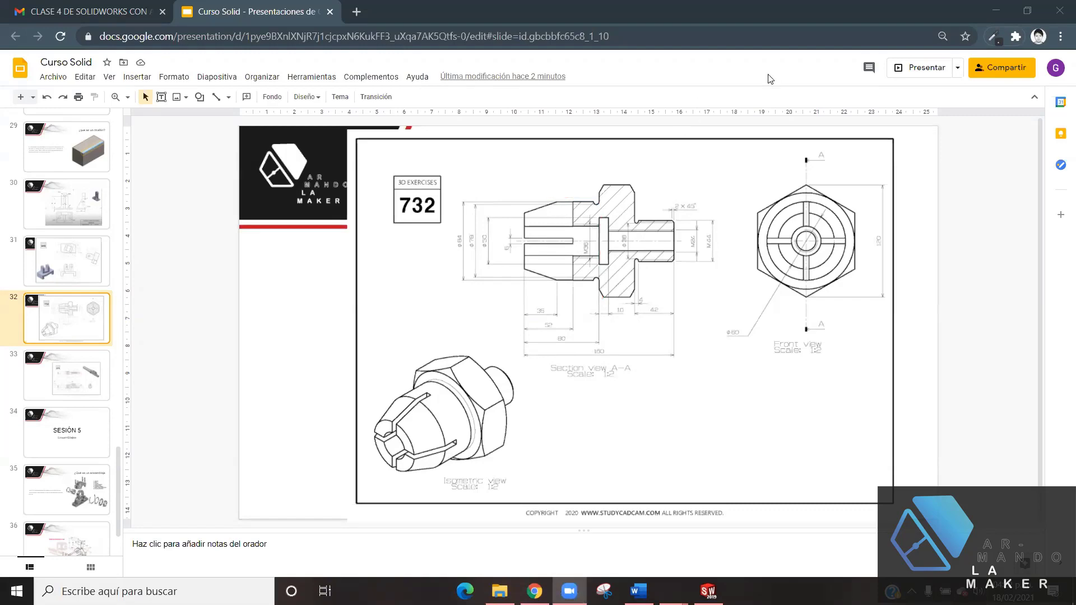
{"action": "left_click", "coordinate": [708, 592]}
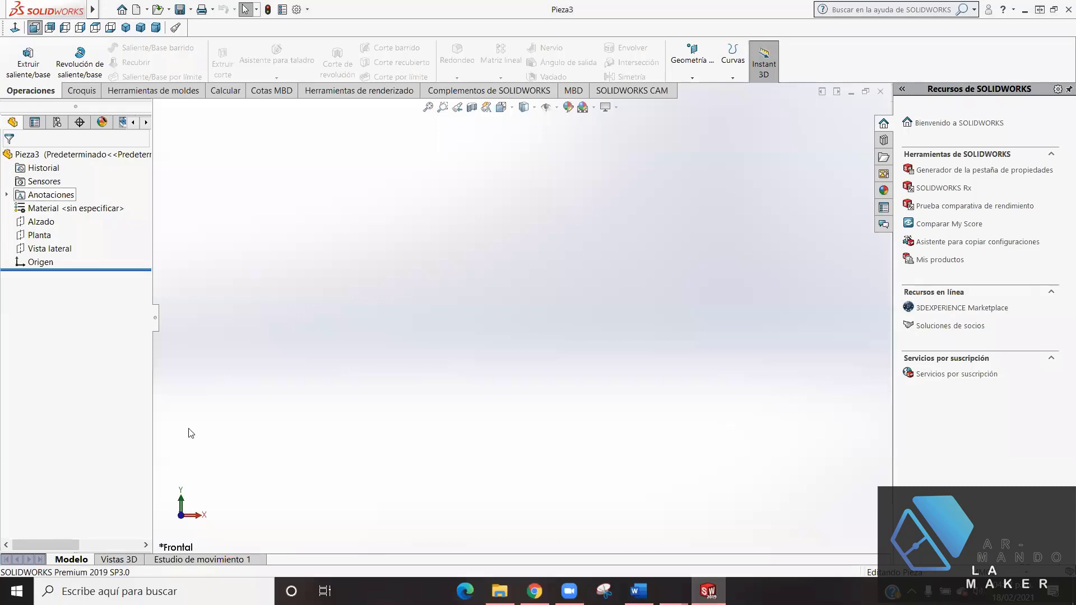
- Open a sketch on the Alzado front plane, trying then cancelling construction-line mode
{"action": "left_click", "coordinate": [50, 226]}
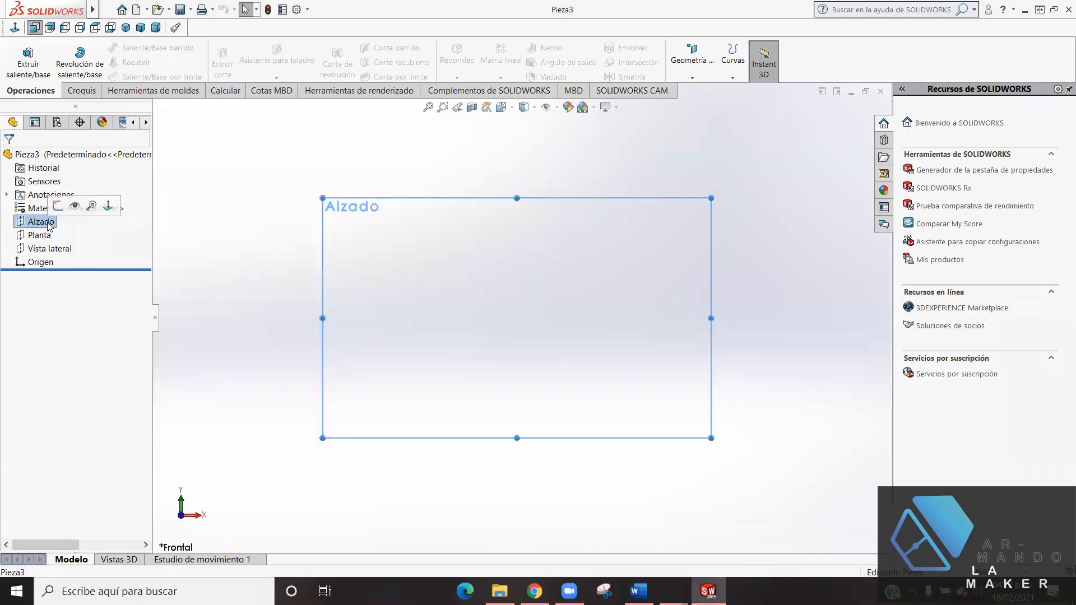
{"action": "left_click", "coordinate": [58, 207]}
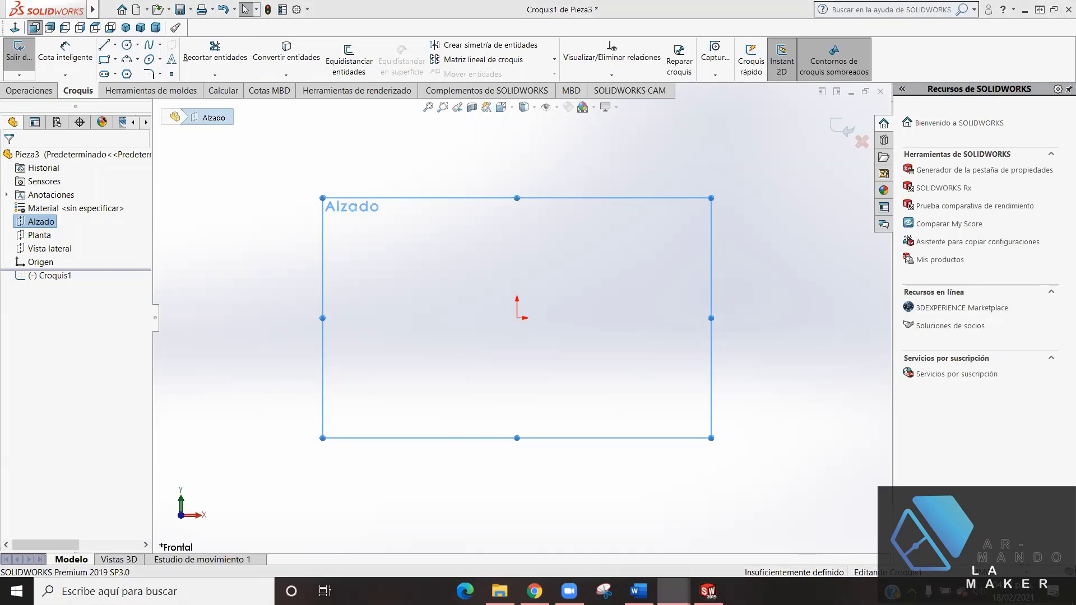
{"action": "left_click", "coordinate": [115, 45]}
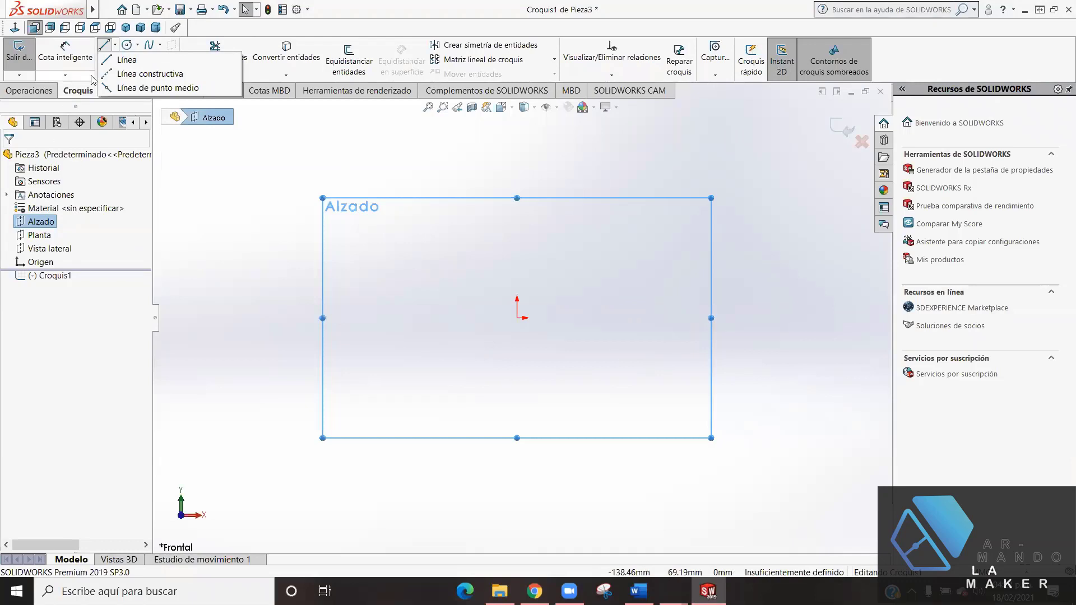
{"action": "left_click", "coordinate": [105, 49]}
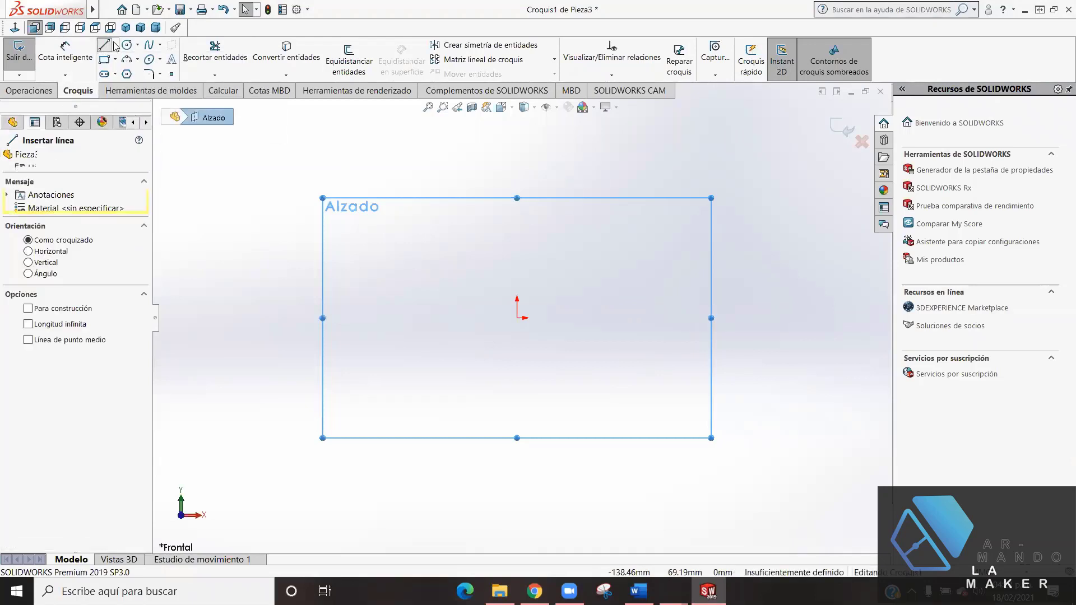
{"action": "left_click", "coordinate": [115, 45]}
{"action": "left_click", "coordinate": [120, 73]}
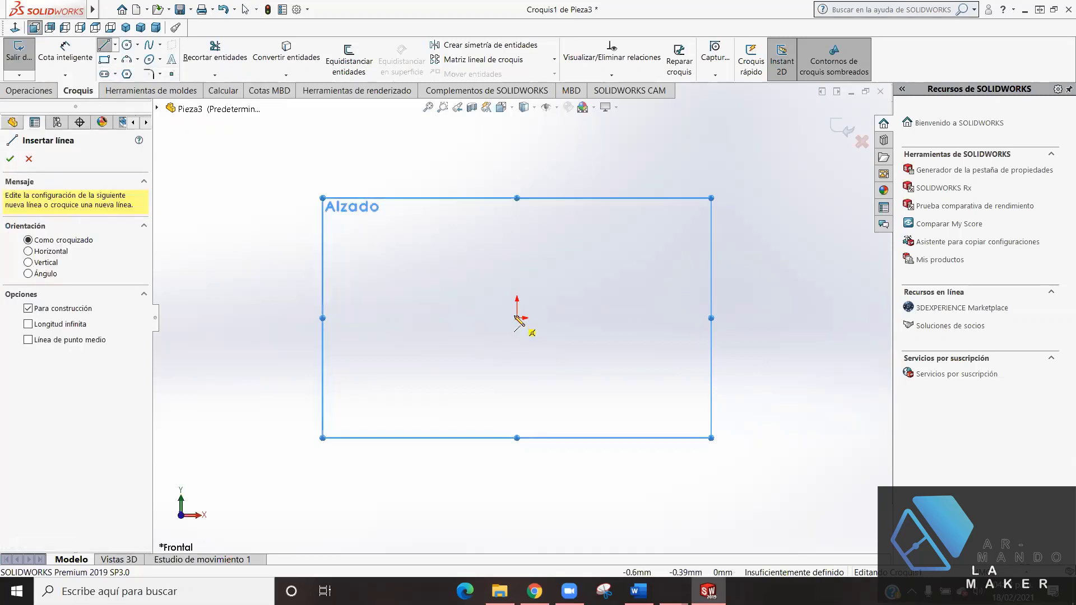
{"action": "key", "text": "Escape"}
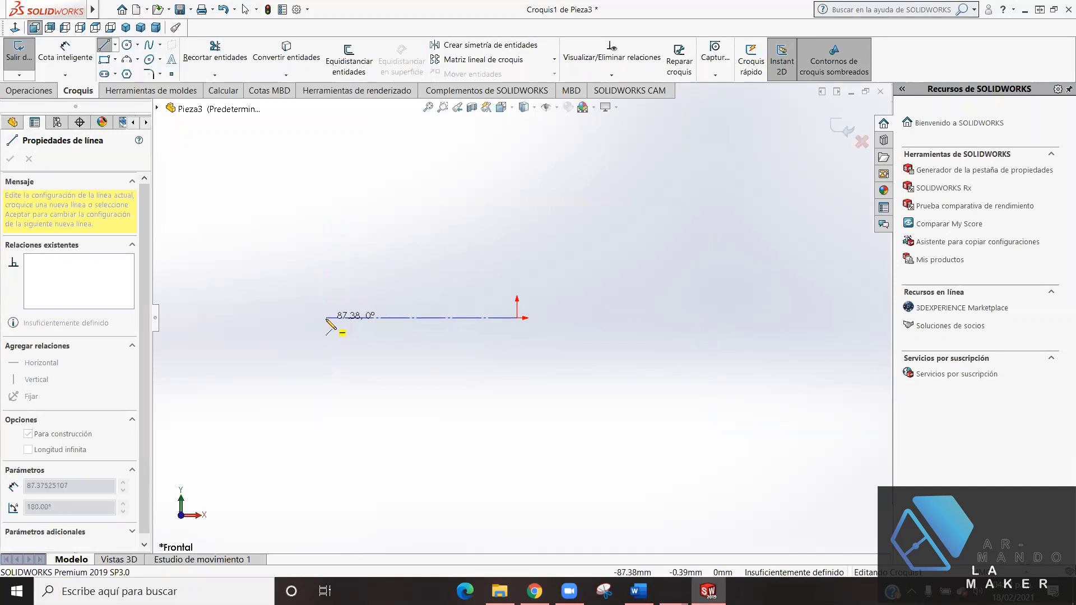
{"action": "key", "text": "Escape"}
{"action": "key", "text": "Escape"}
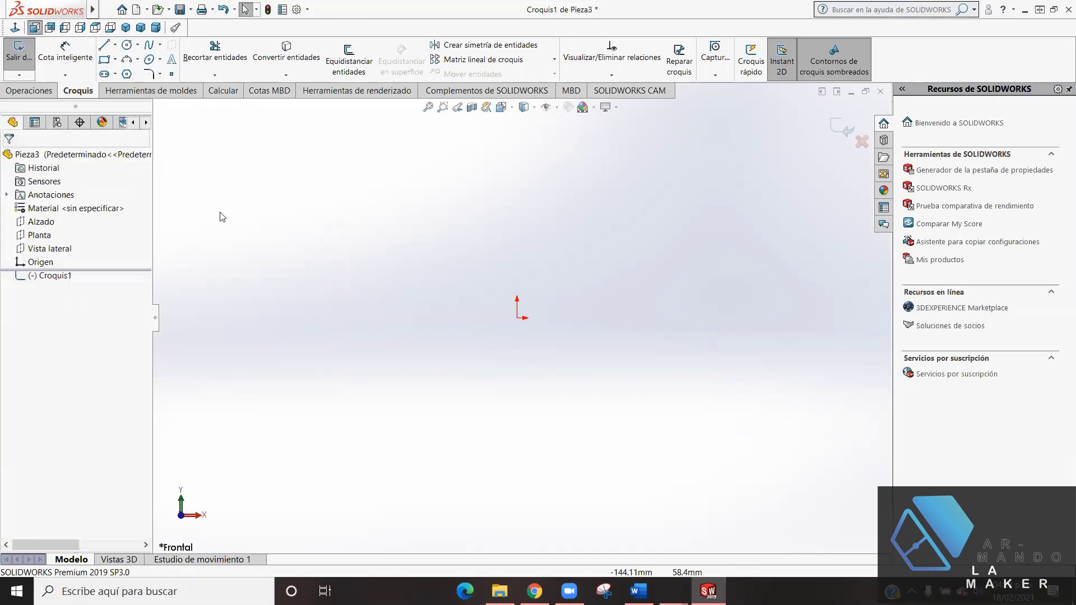
- Draw the horizontal base line leftward from the origin and delete a stray angled segment
{"action": "key", "text": "l"}
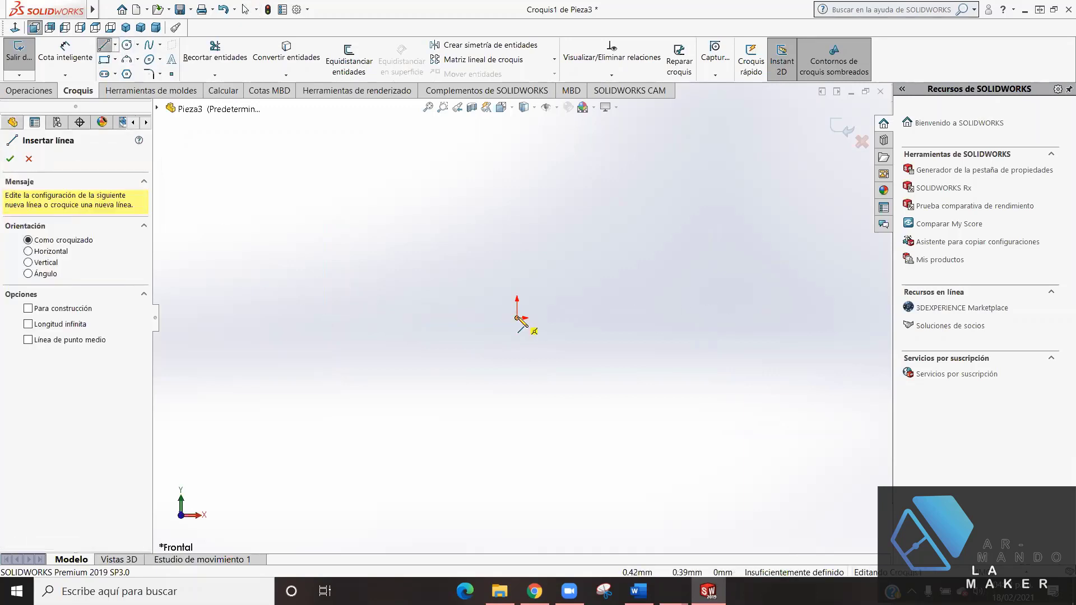
{"action": "left_click", "coordinate": [517, 317]}
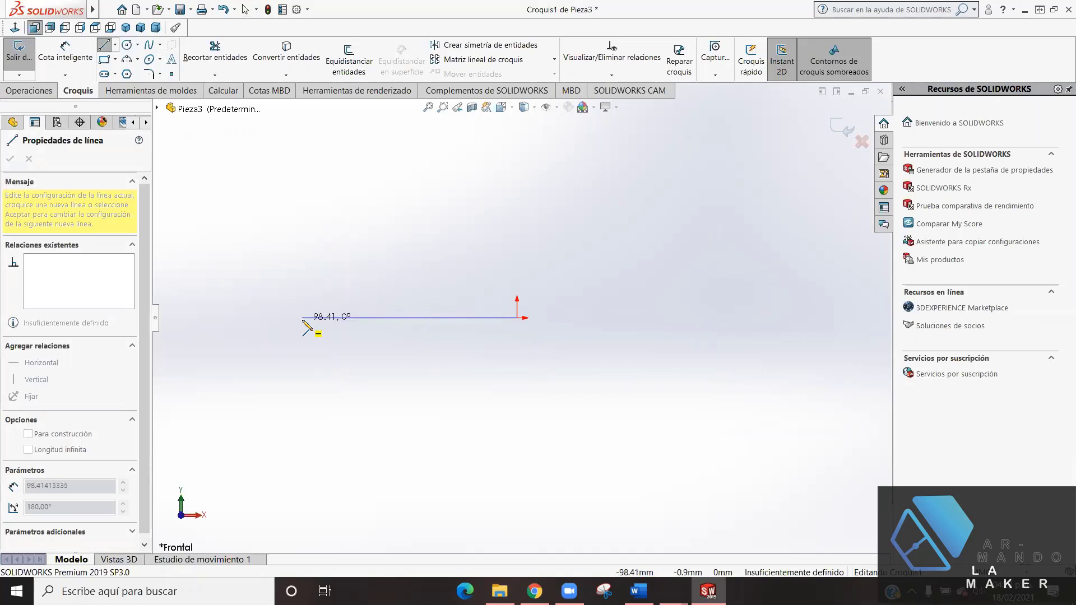
{"action": "left_click", "coordinate": [337, 318]}
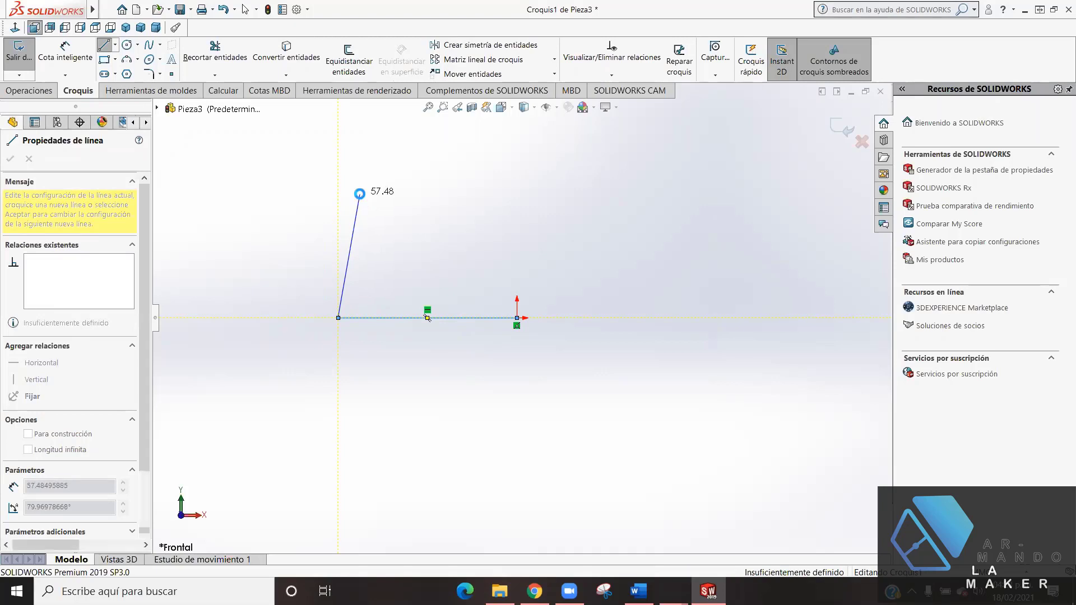
{"action": "key", "text": "Escape"}
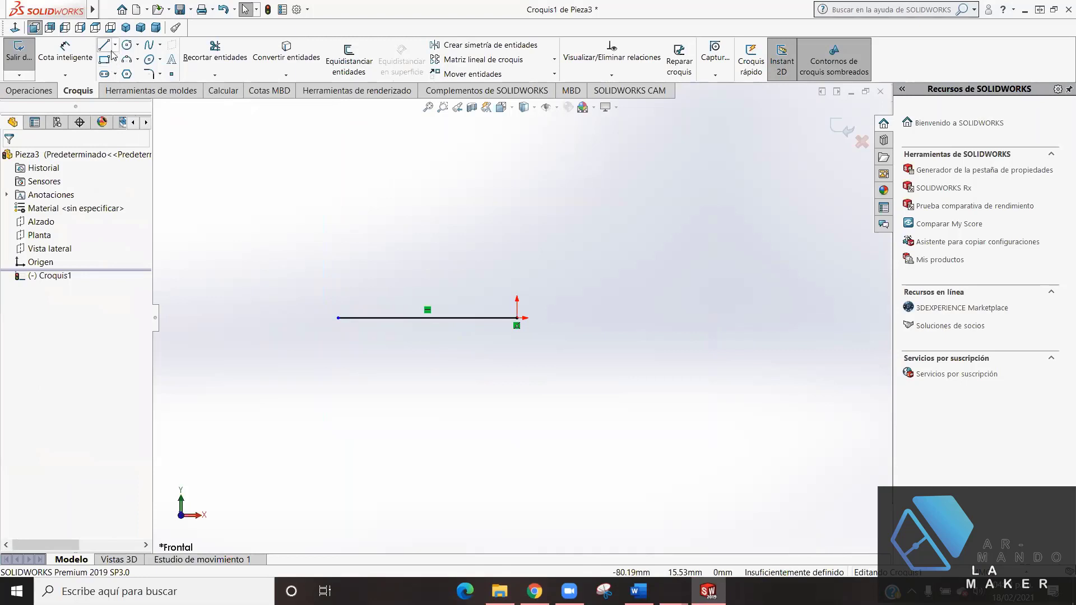
{"action": "left_click", "coordinate": [337, 317]}
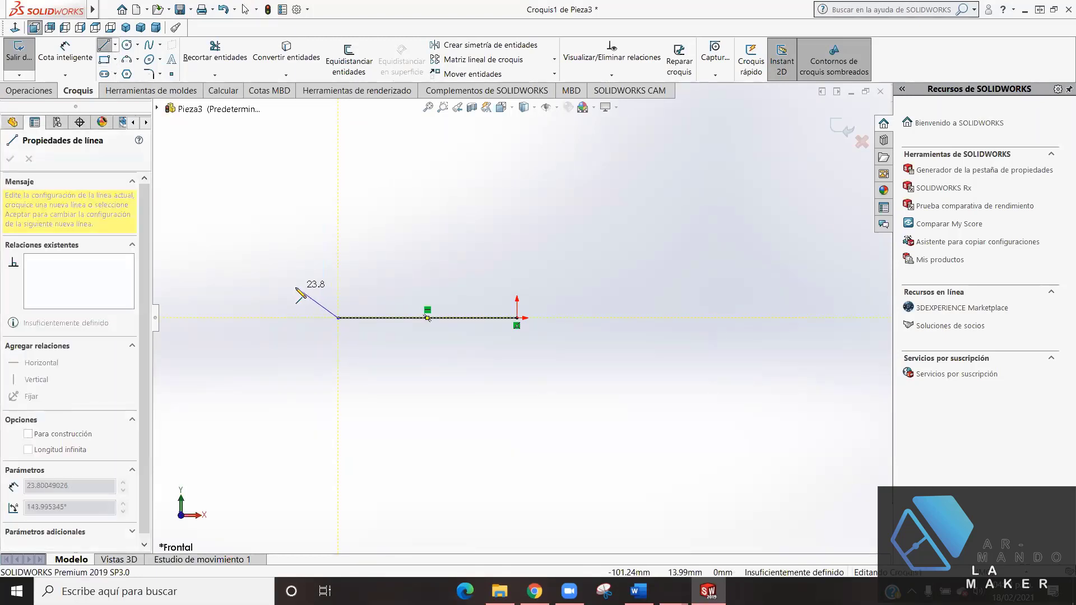
{"action": "left_click", "coordinate": [296, 286]}
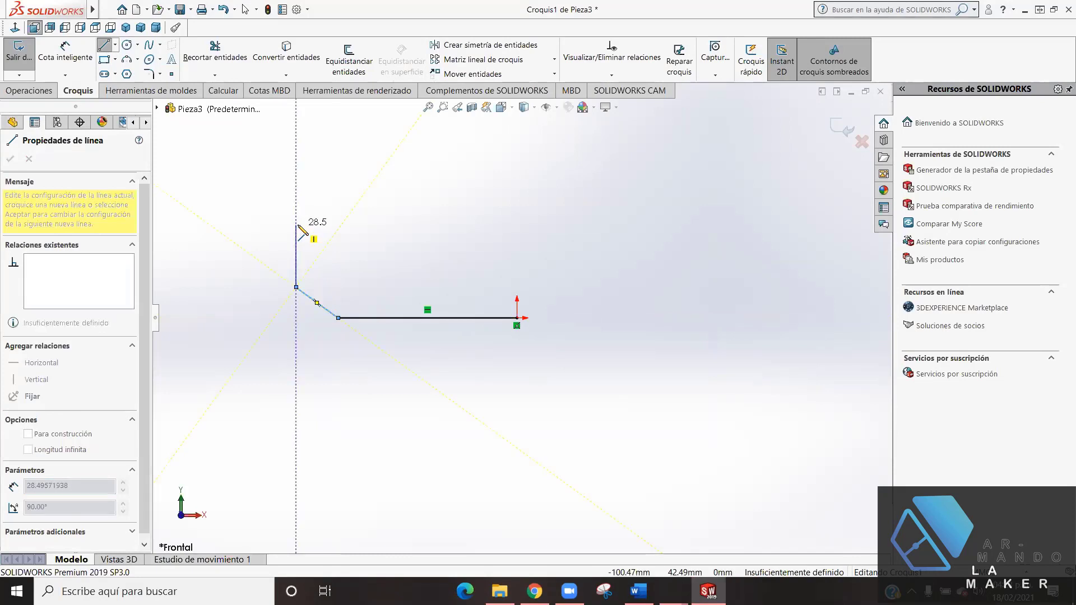
{"action": "key", "text": "Escape"}
{"action": "mouse_move", "coordinate": [324, 271]}
{"action": "left_mouse_down"}
{"action": "mouse_move", "coordinate": [283, 281]}
{"action": "mouse_move", "coordinate": [280, 310]}
{"action": "left_mouse_up"}
{"action": "key", "text": "Delete"}
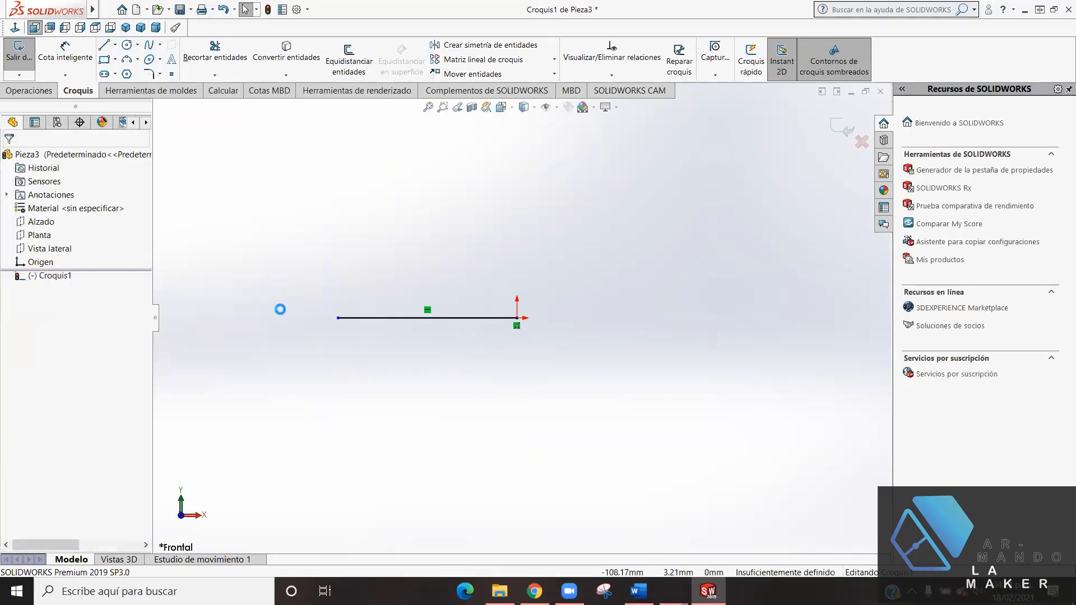
- From the base line's left end, draw the vertical side, angled edge and short top edge
{"action": "left_click", "coordinate": [102, 47]}
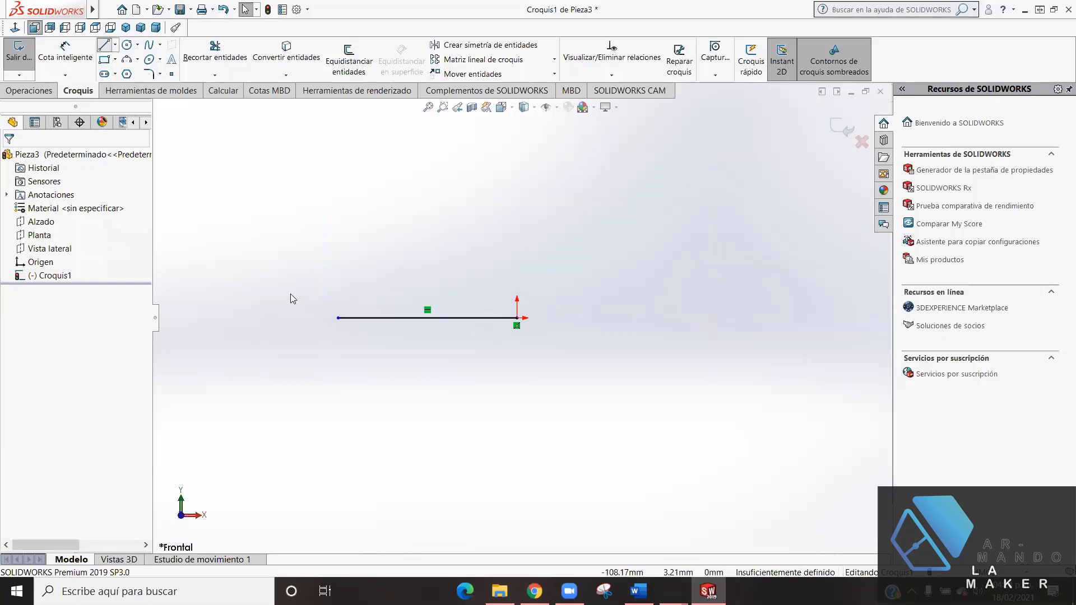
{"action": "left_click", "coordinate": [338, 318]}
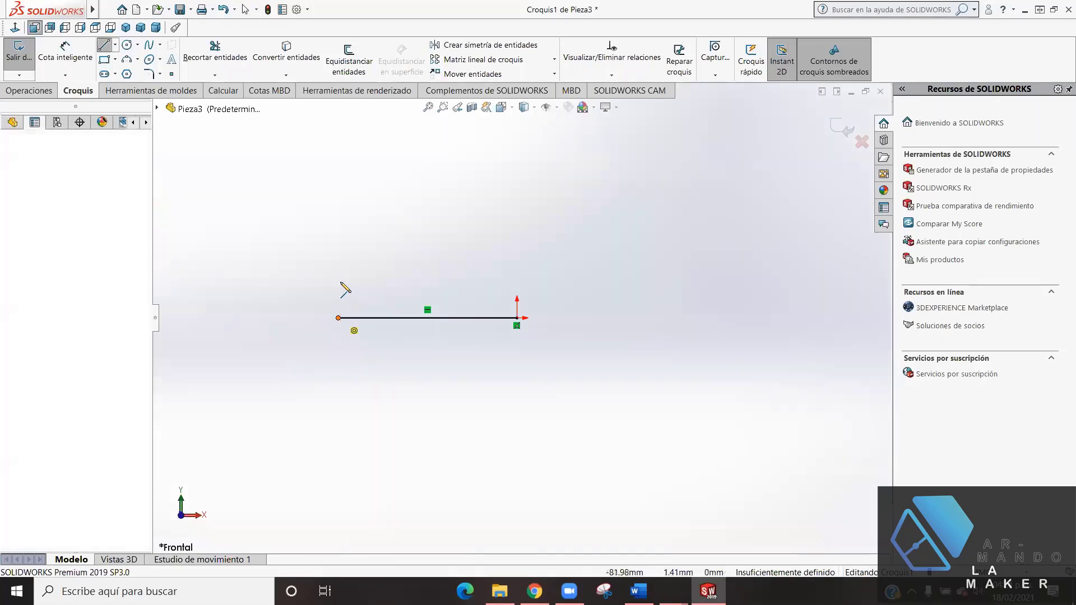
{"action": "left_click", "coordinate": [339, 258]}
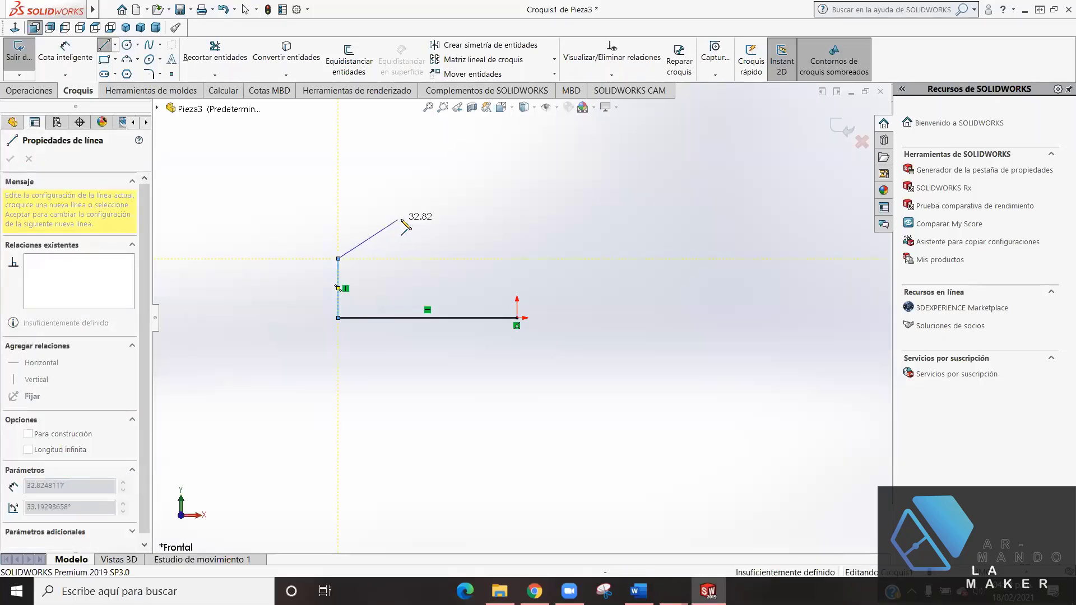
{"action": "left_click", "coordinate": [404, 223]}
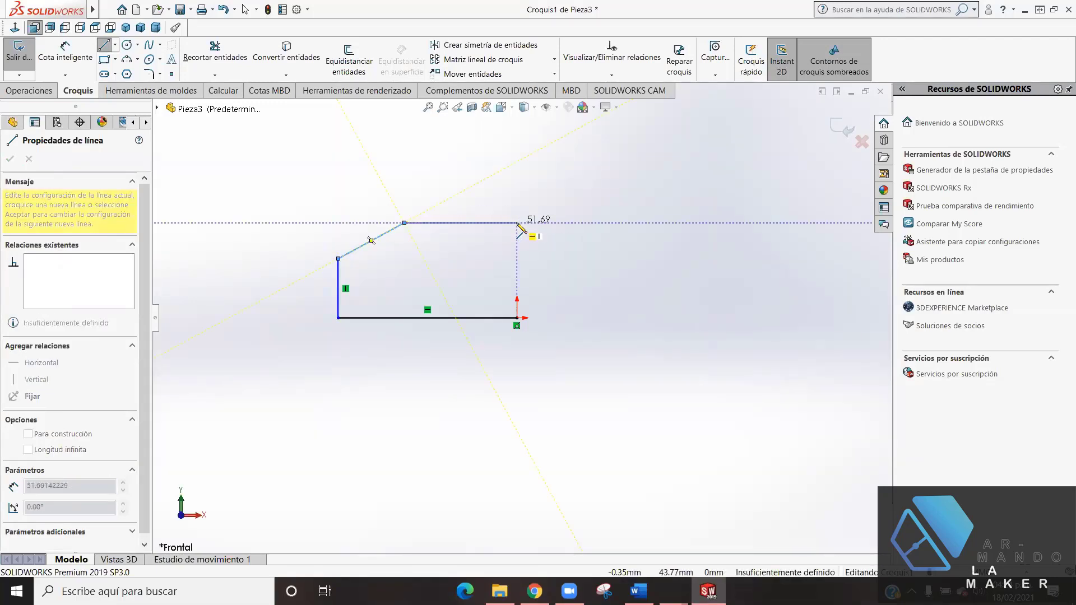
{"action": "left_click", "coordinate": [480, 223]}
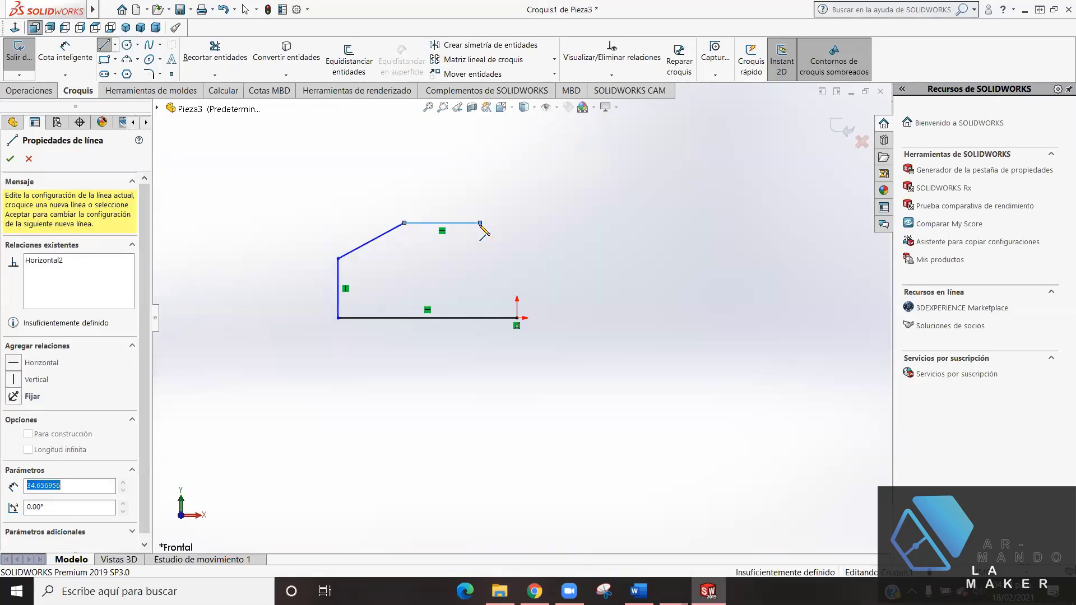
{"action": "double_click", "coordinate": [480, 223]}
{"action": "key", "text": "Escape"}
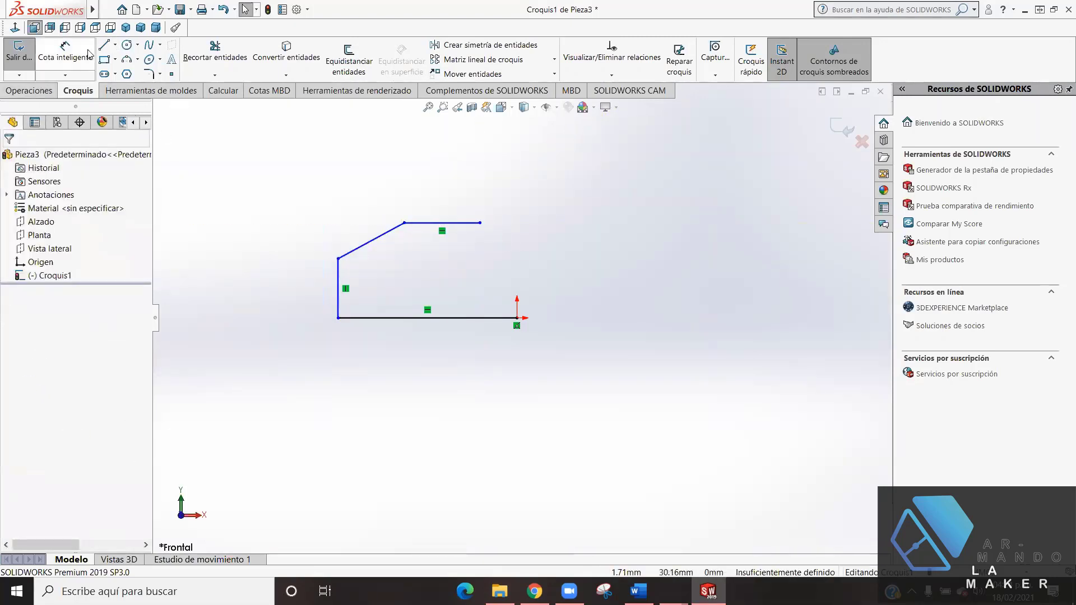
- Draw a three-point arc as a downward semicircle notch at the top edge's right end
{"action": "left_click", "coordinate": [125, 60]}
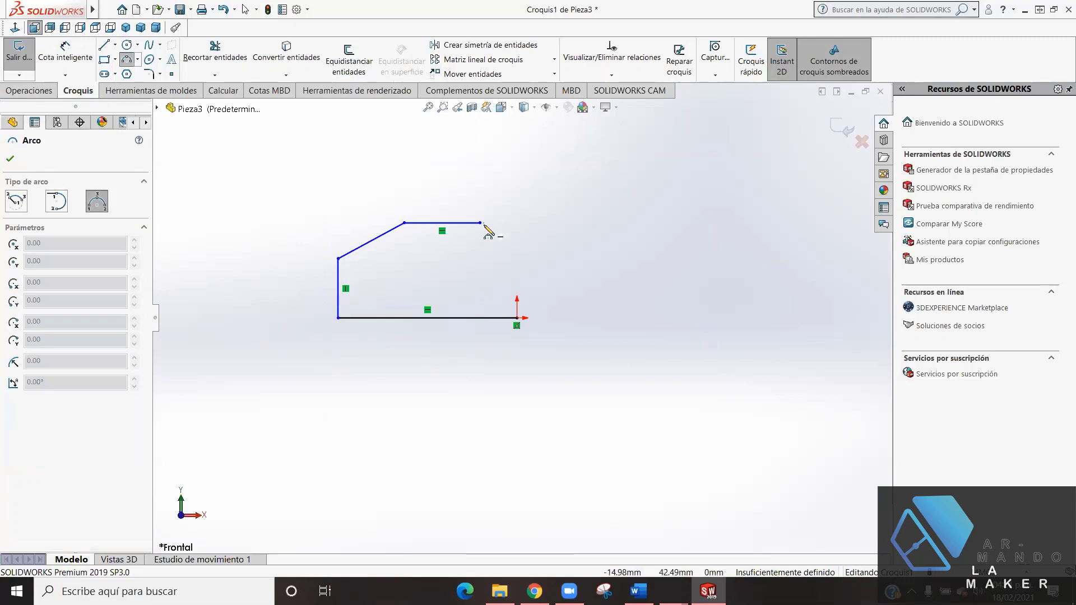
{"action": "left_click", "coordinate": [480, 223]}
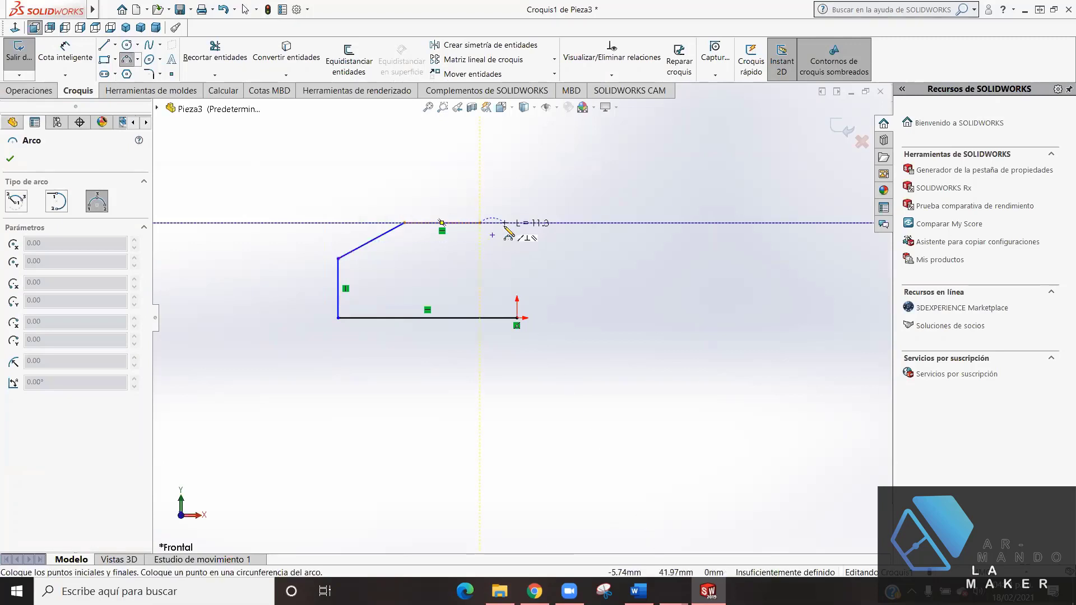
{"action": "left_click", "coordinate": [504, 223]}
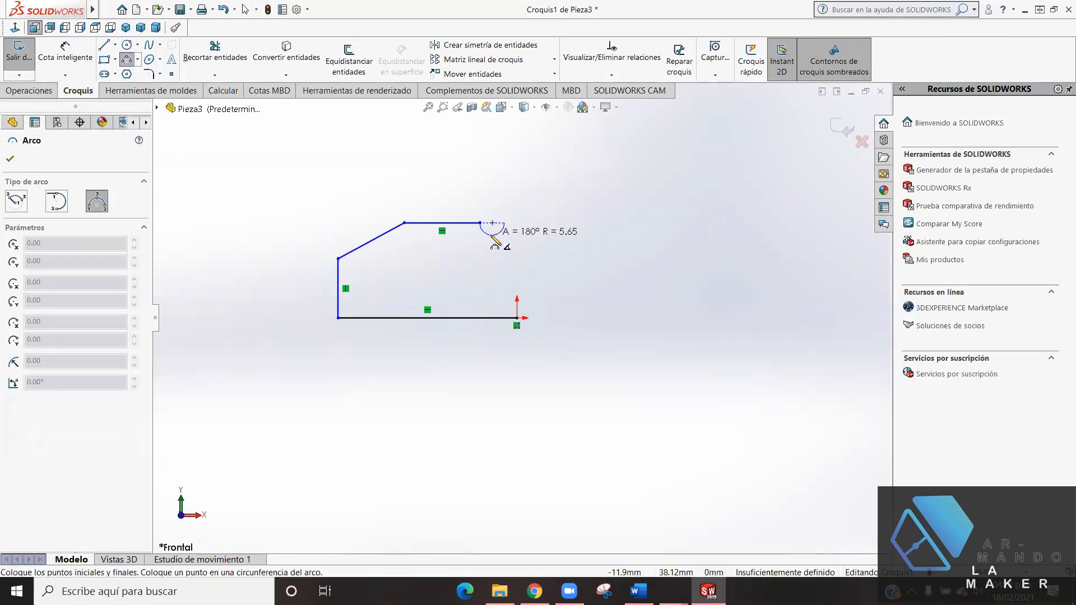
{"action": "left_click", "coordinate": [494, 239]}
{"action": "key", "text": "Escape"}
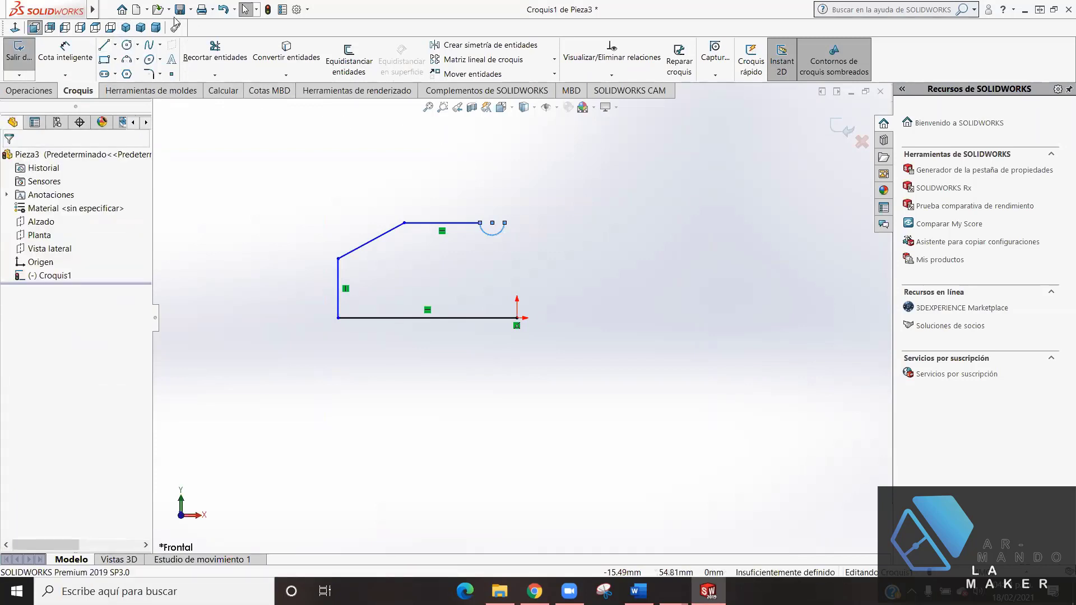
- Draw the vertical right side from the notch's end down to the origin
{"action": "left_click", "coordinate": [103, 45]}
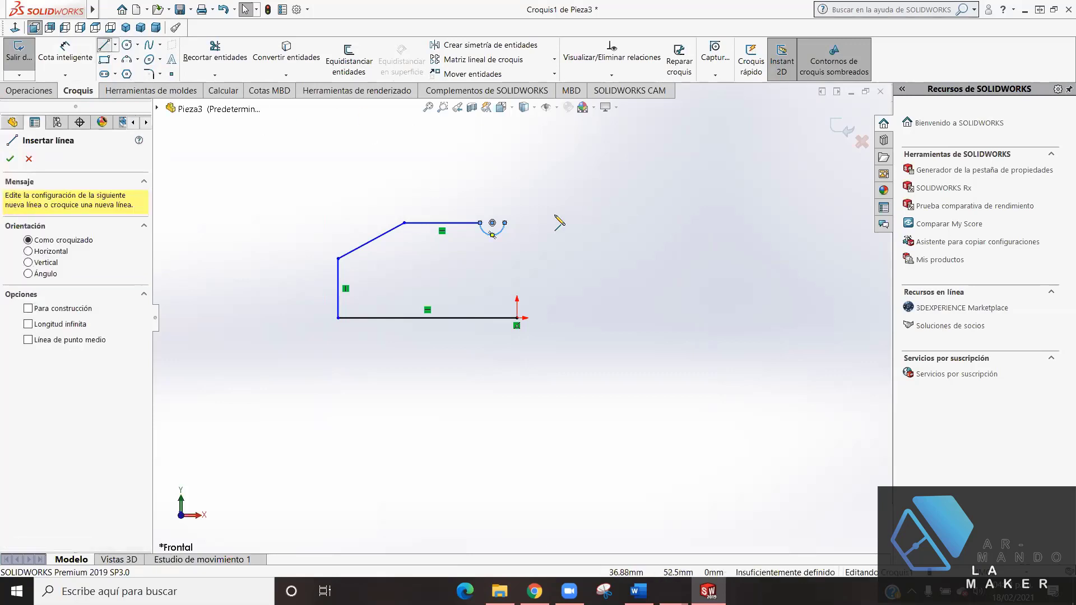
{"action": "left_click", "coordinate": [504, 223]}
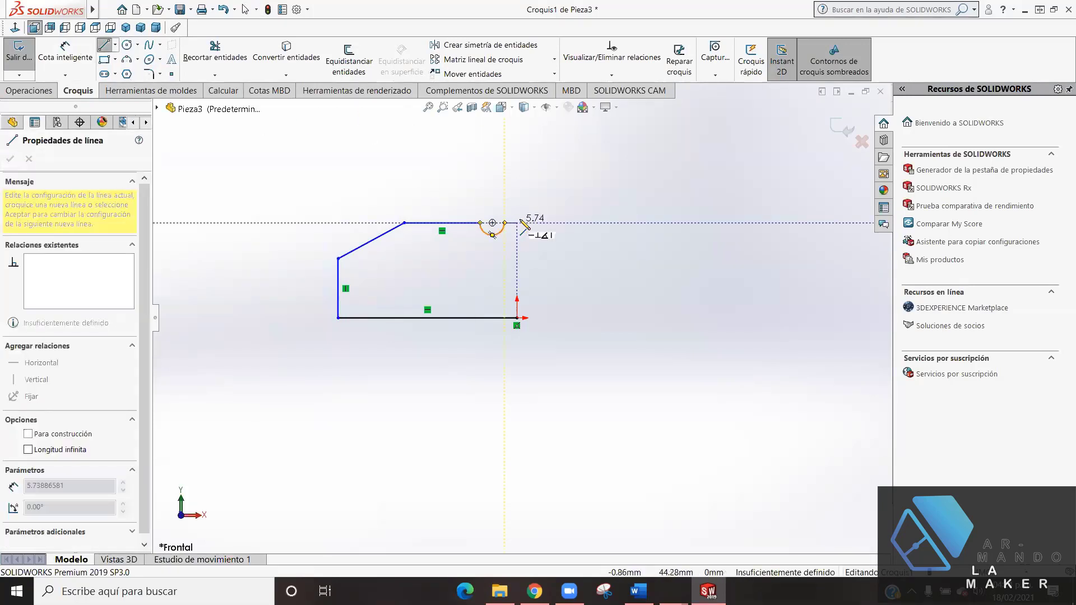
{"action": "left_click", "coordinate": [516, 318]}
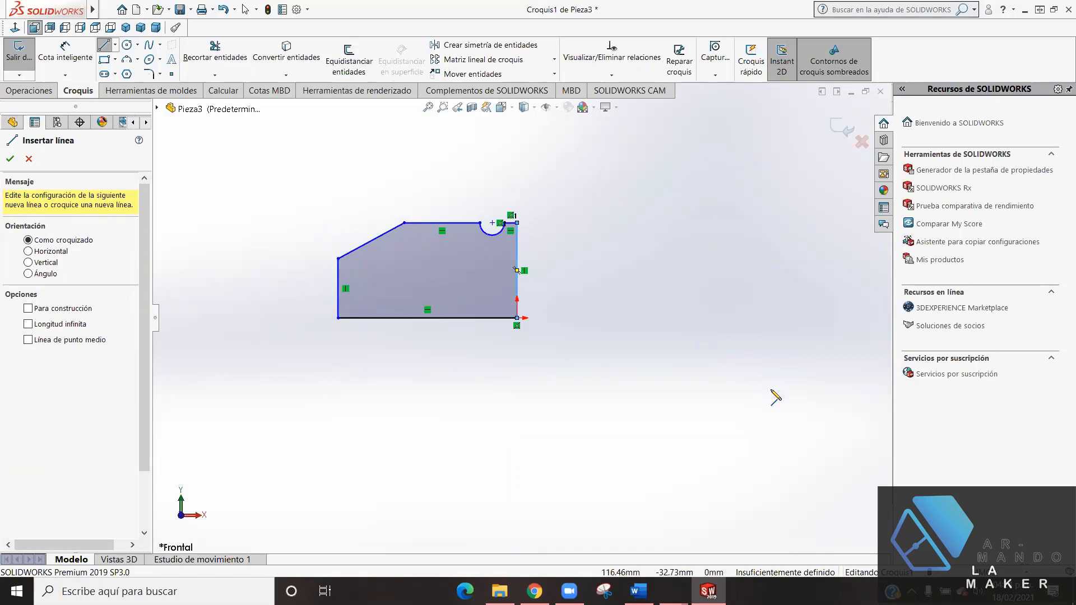
{"action": "key", "text": "Escape"}
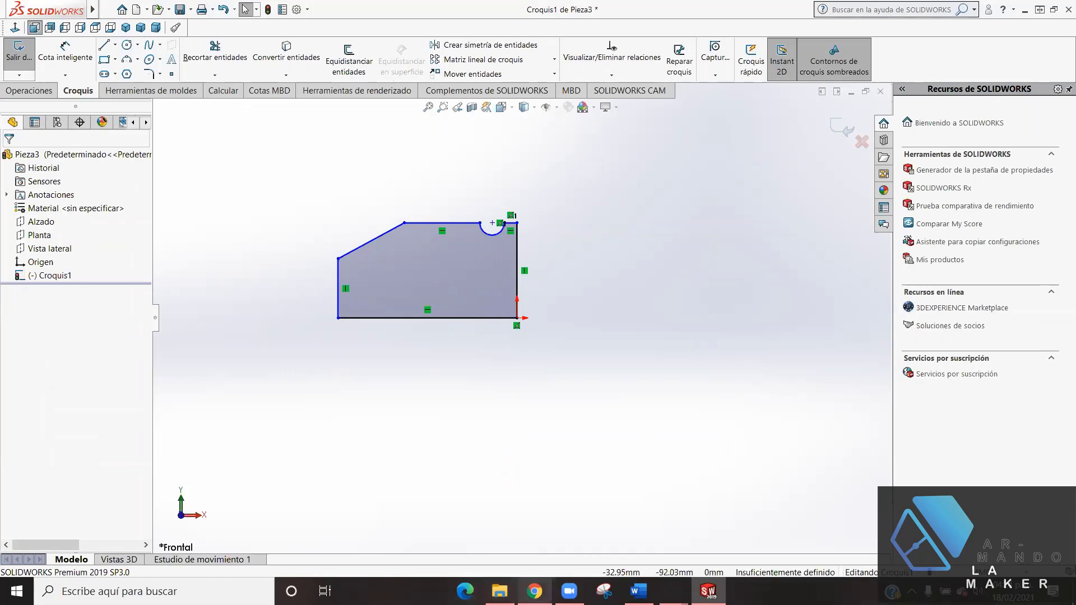
{"action": "left_click", "coordinate": [534, 590]}
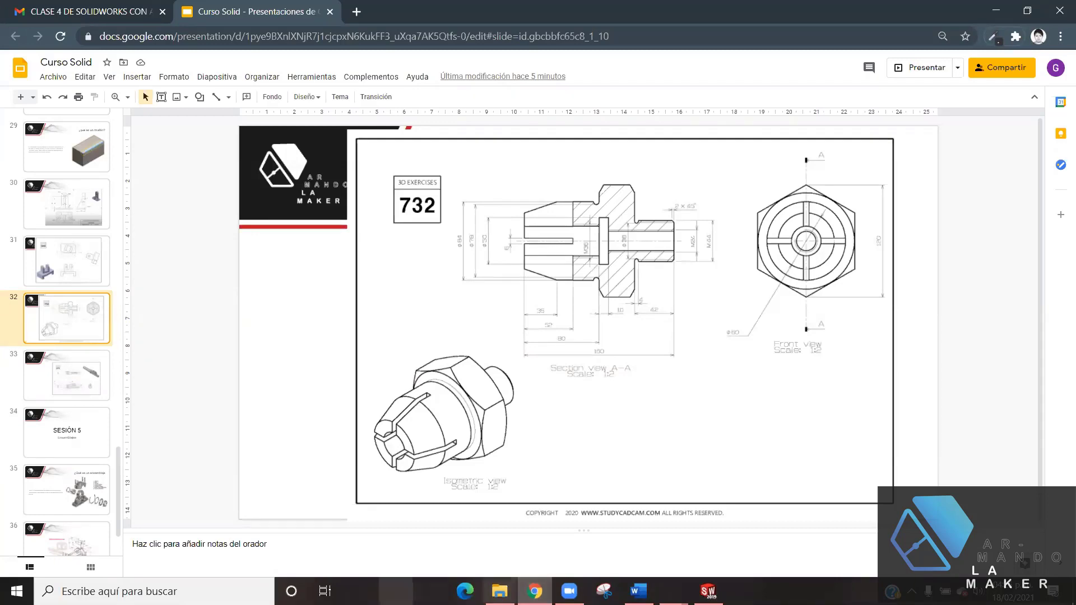
{"action": "left_click", "coordinate": [707, 590]}
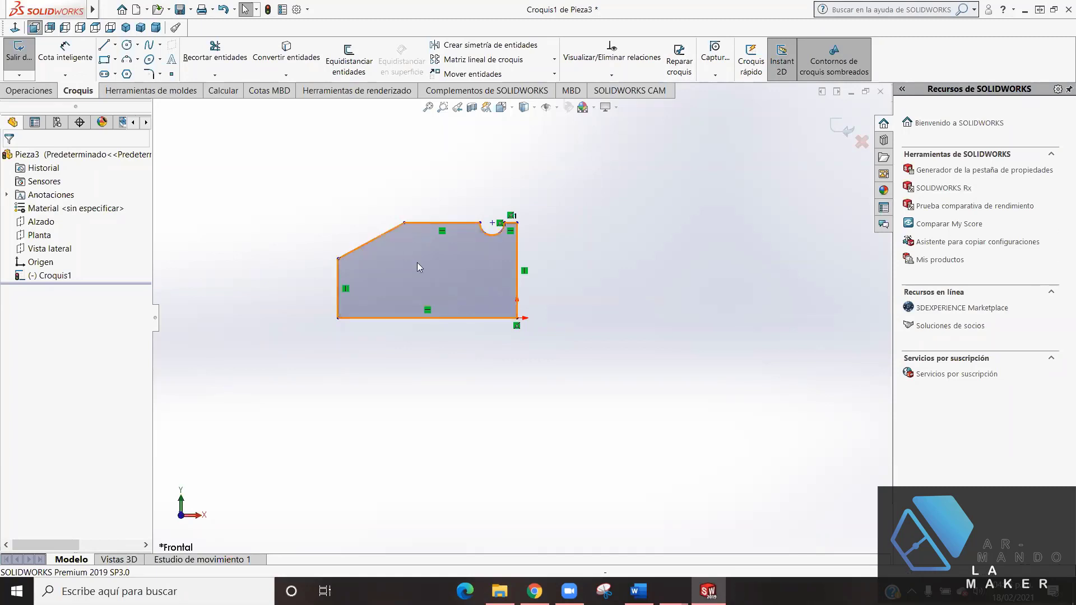
{"action": "left_click", "coordinate": [62, 52]}
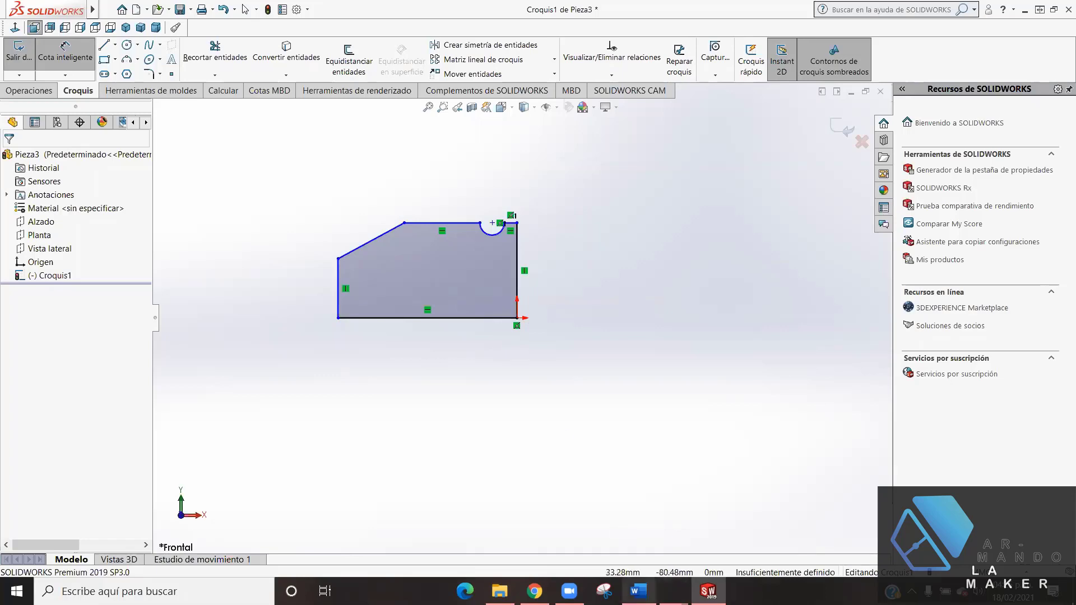
{"action": "left_click", "coordinate": [534, 591]}
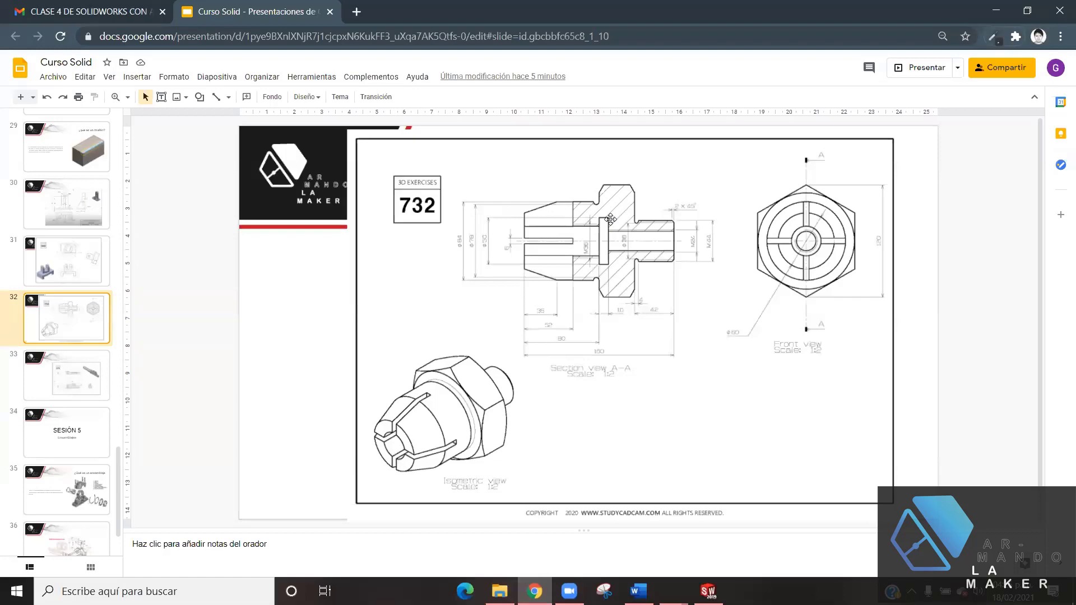
{"action": "left_click", "coordinate": [708, 590]}
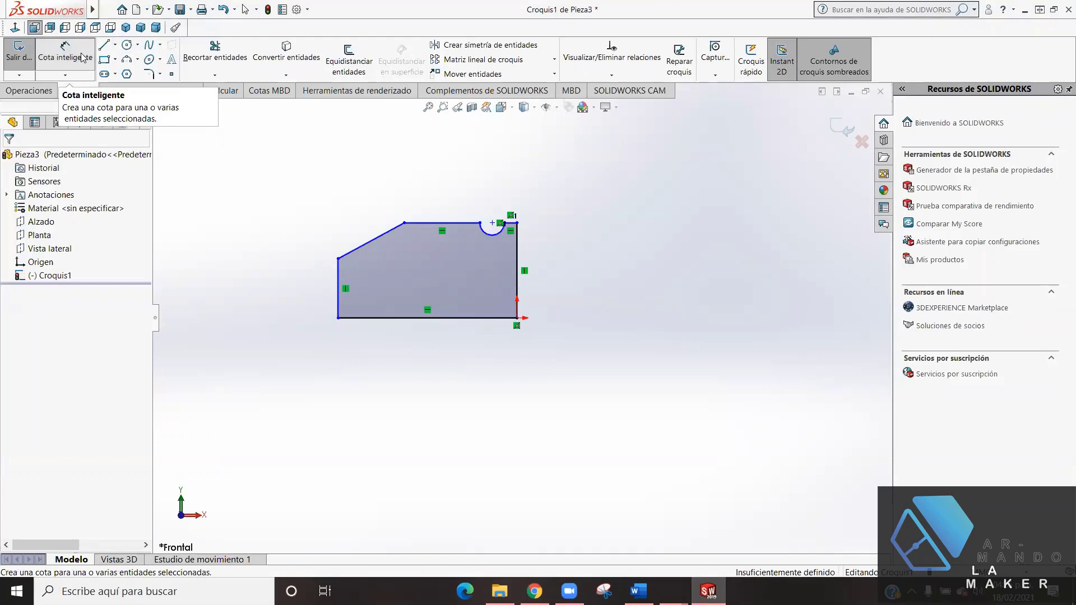
- Leave dimensioning and check the reference drawing in Google Slides before returning
{"action": "left_click", "coordinate": [83, 58]}
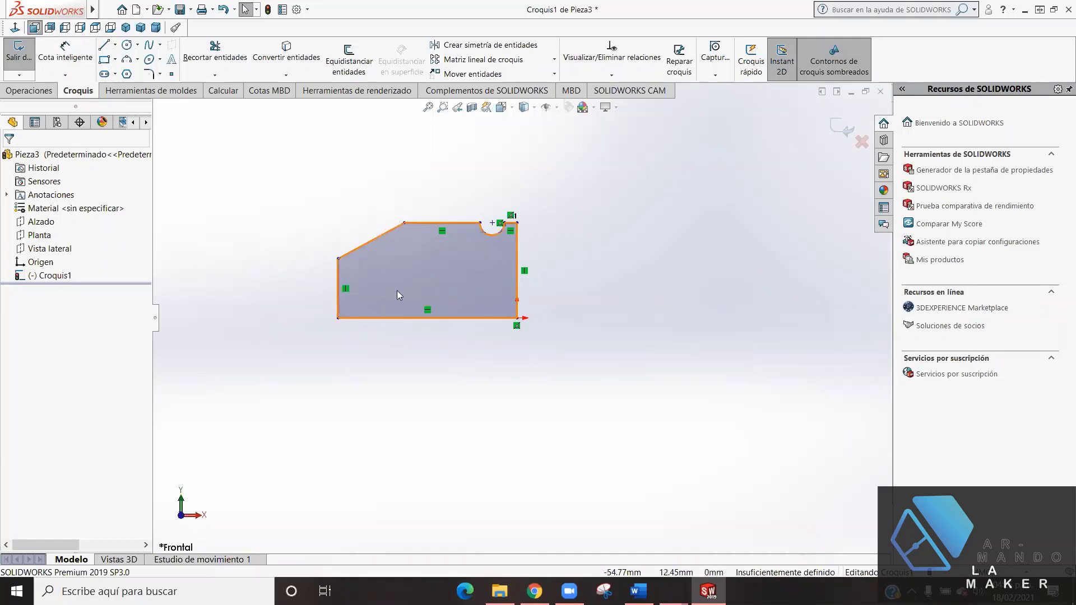
{"action": "scroll", "coordinate": [396, 295], "scroll_direction": "down", "scroll_amount": 3}
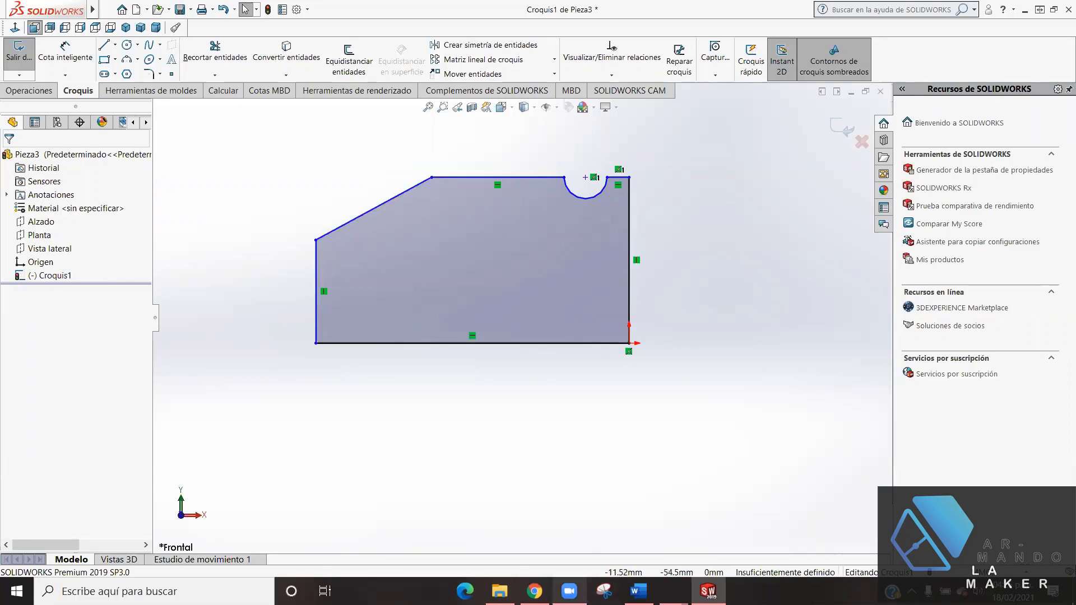
{"action": "left_click", "coordinate": [535, 591]}
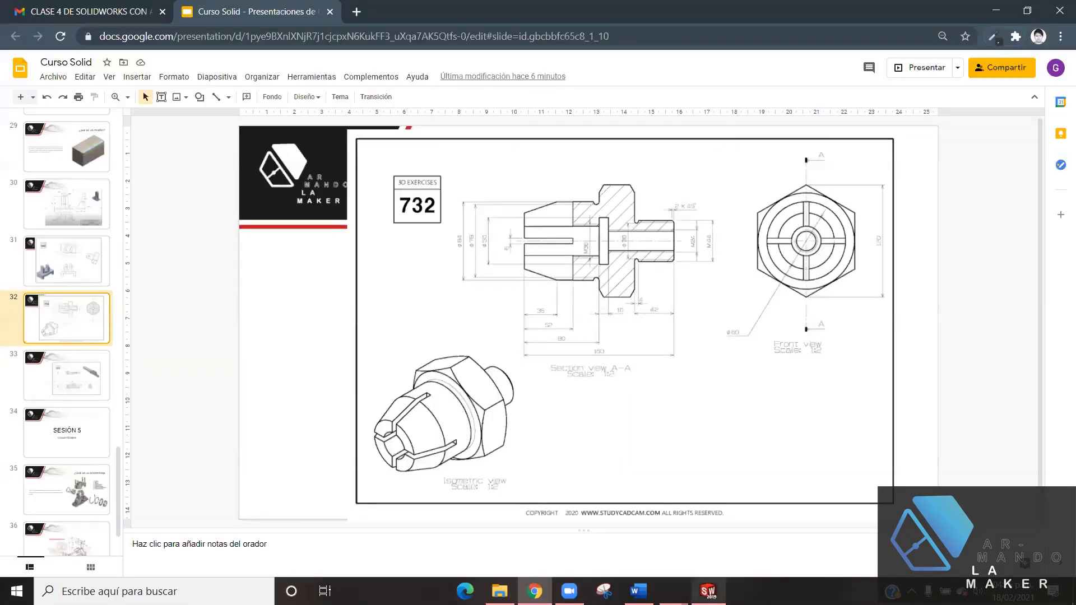
{"action": "left_click", "coordinate": [708, 592]}
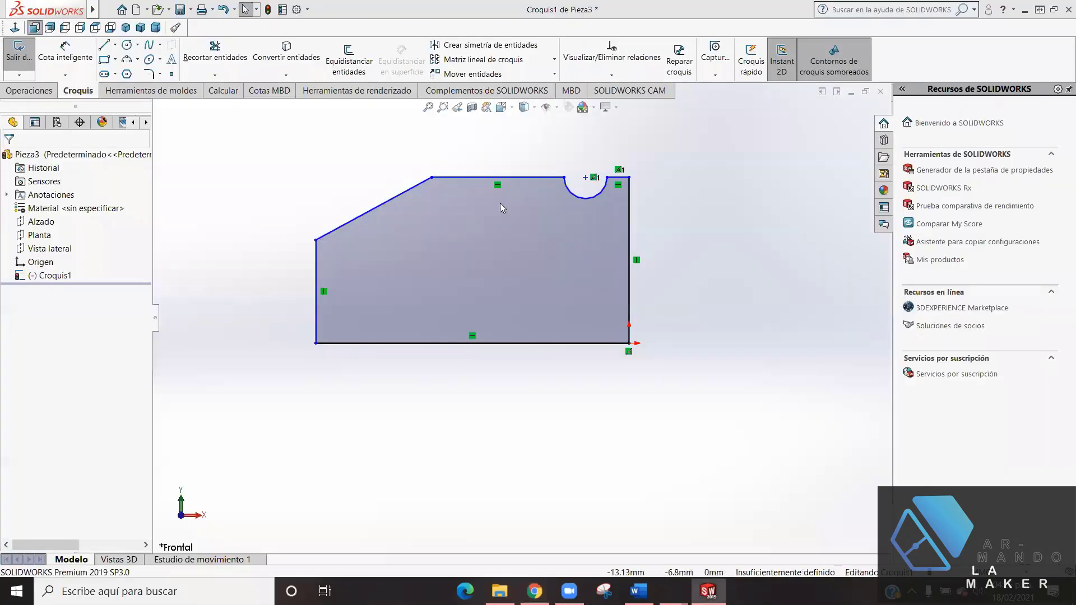
- Delete the short segment beside the notch and merge the arc's end with the top-right corner
{"action": "left_click", "coordinate": [618, 180]}
{"action": "key", "text": "Delete"}
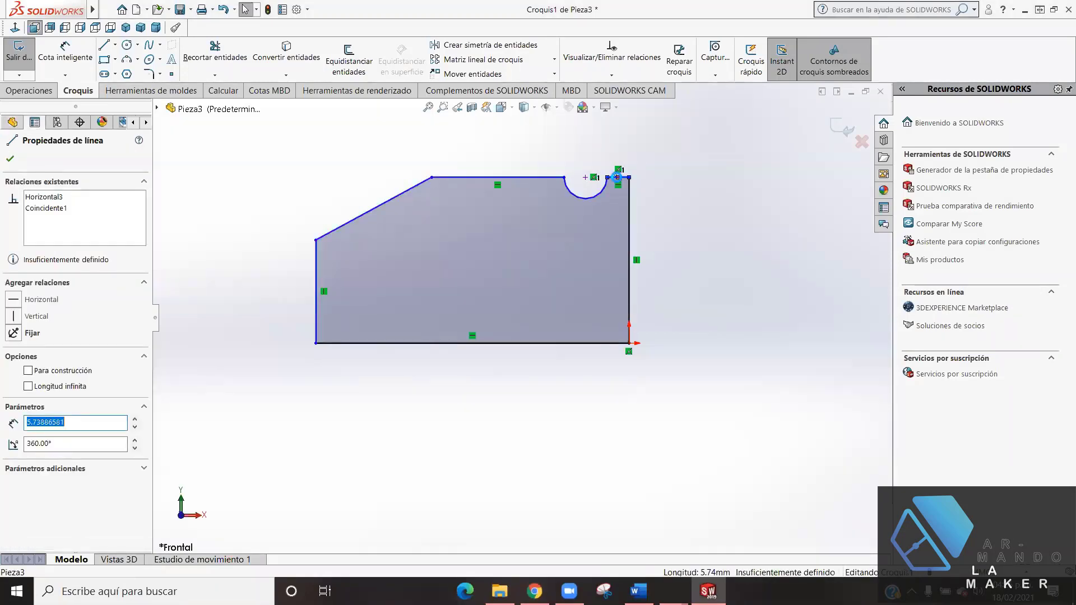
{"action": "left_click", "coordinate": [606, 178]}
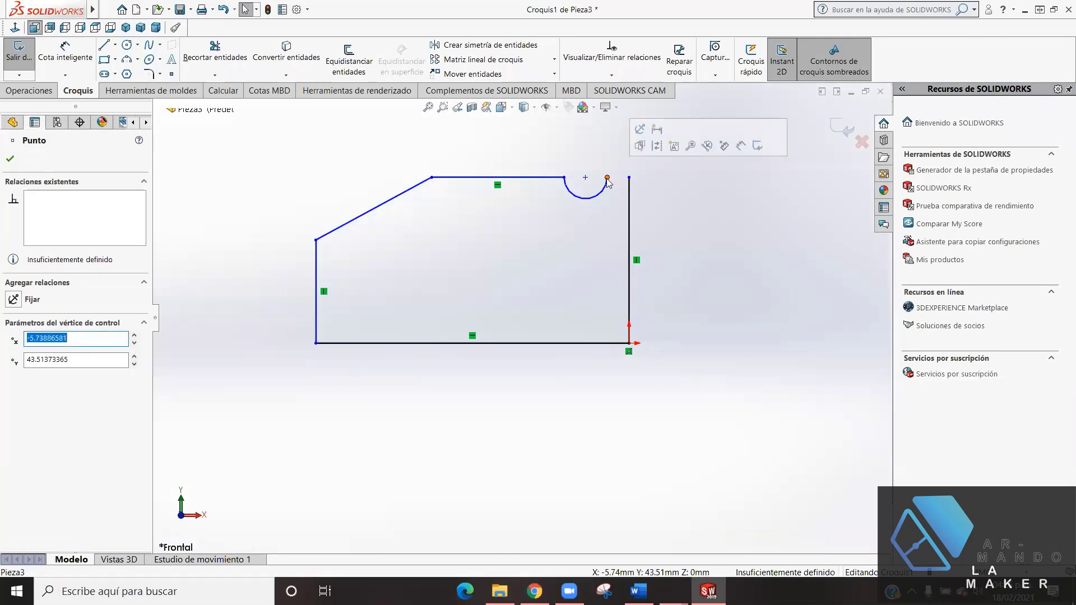
{"action": "type", "text": "0.00"}
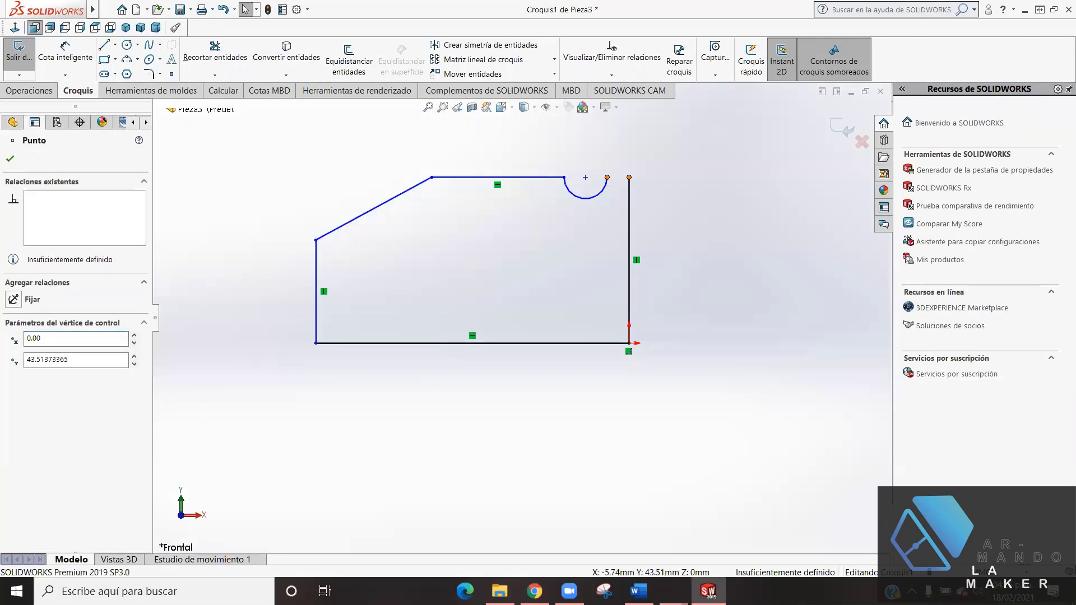
{"action": "left_click", "coordinate": [629, 177], "text": "ctrl"}
{"action": "left_click", "coordinate": [14, 407]}
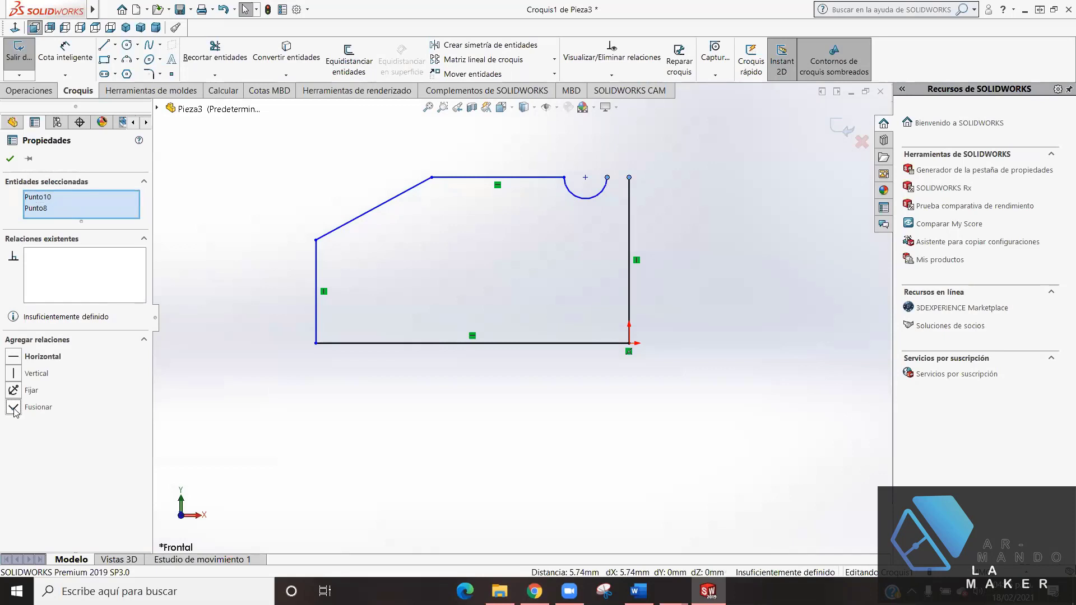
{"action": "left_click", "coordinate": [10, 158]}
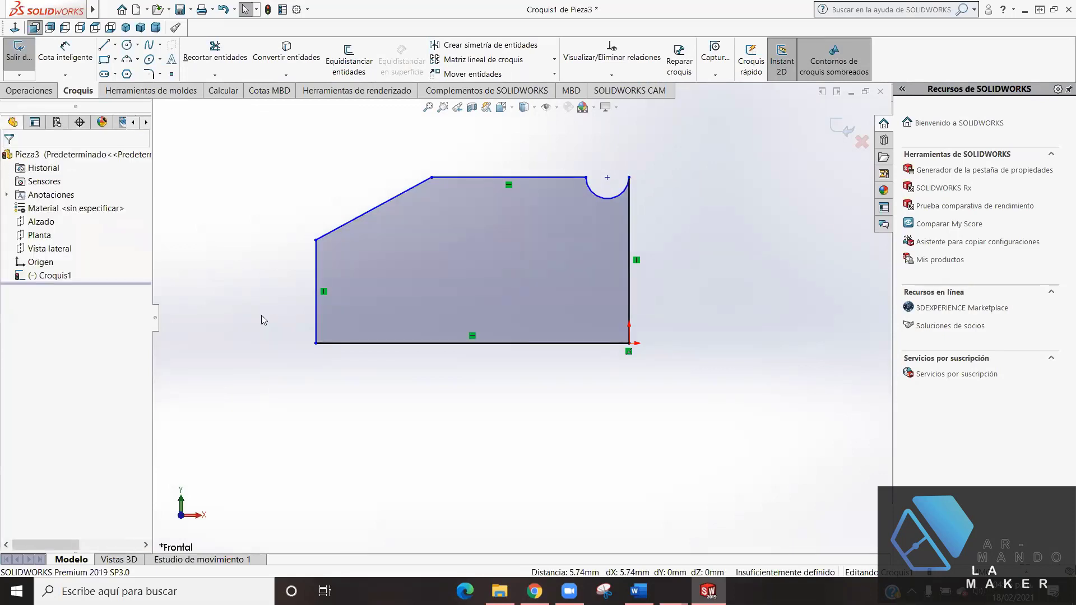
{"action": "left_click", "coordinate": [54, 61]}
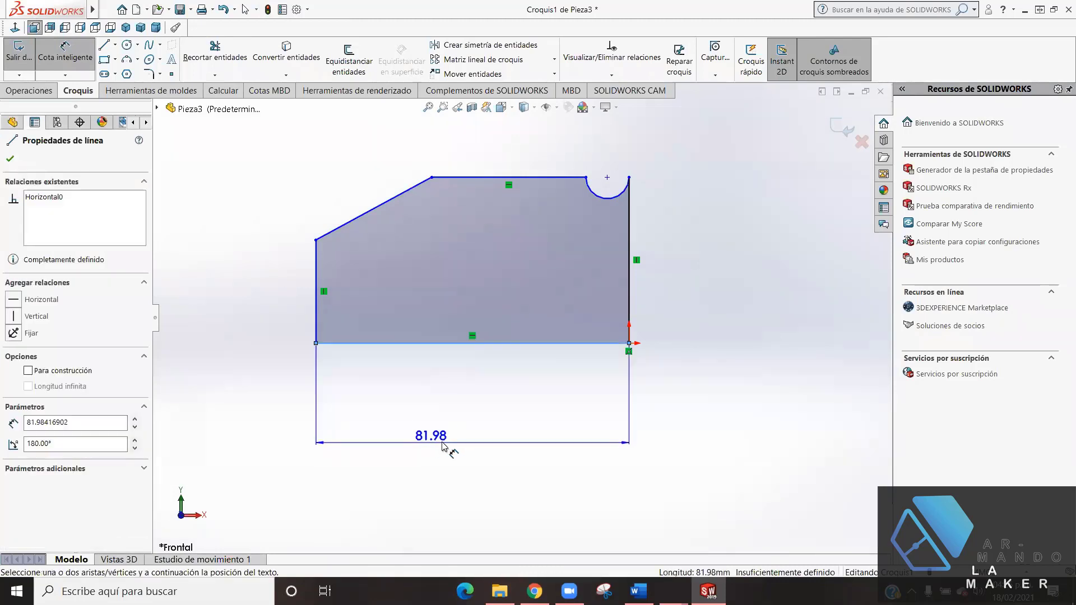
- Dimension the bottom line to 80 and the overall height to 84/2 (42)
{"action": "left_click", "coordinate": [447, 441]}
{"action": "left_click", "coordinate": [447, 441]}
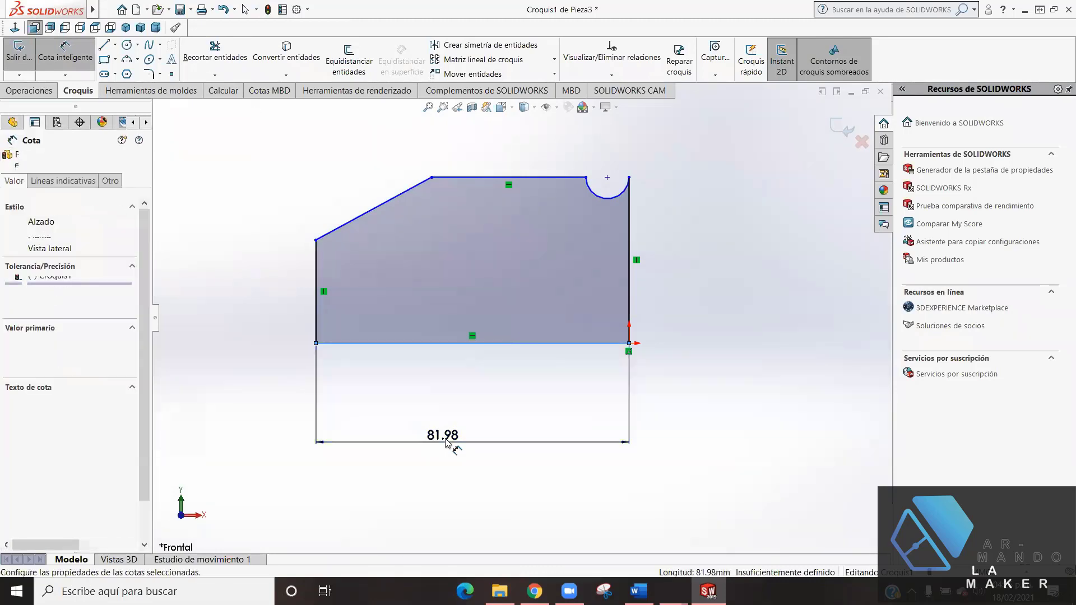
{"action": "type", "text": "8"}
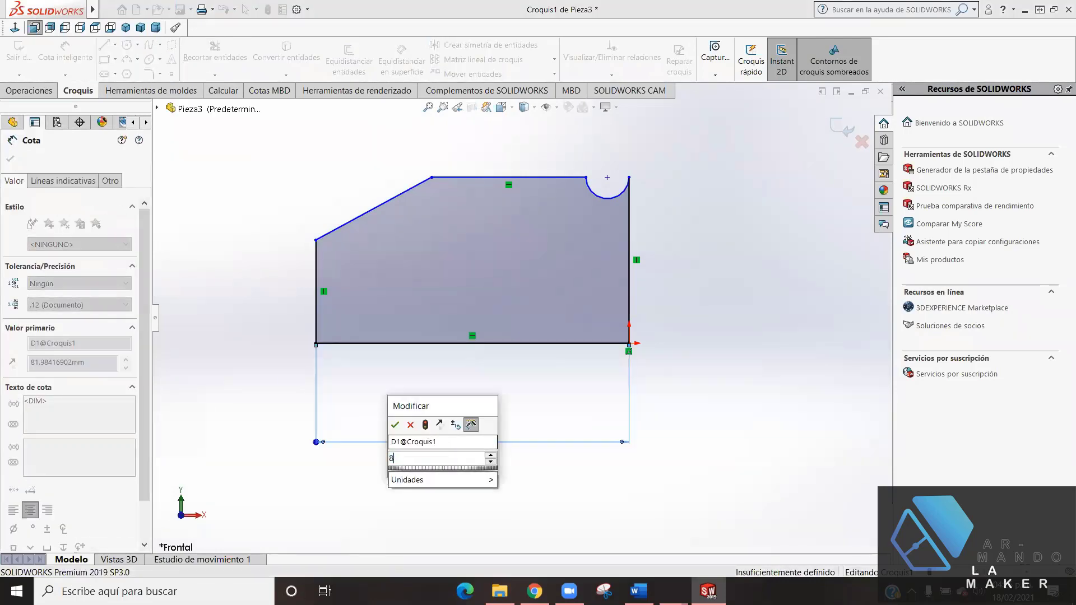
{"action": "type", "text": "0"}
{"action": "key", "text": "Return"}
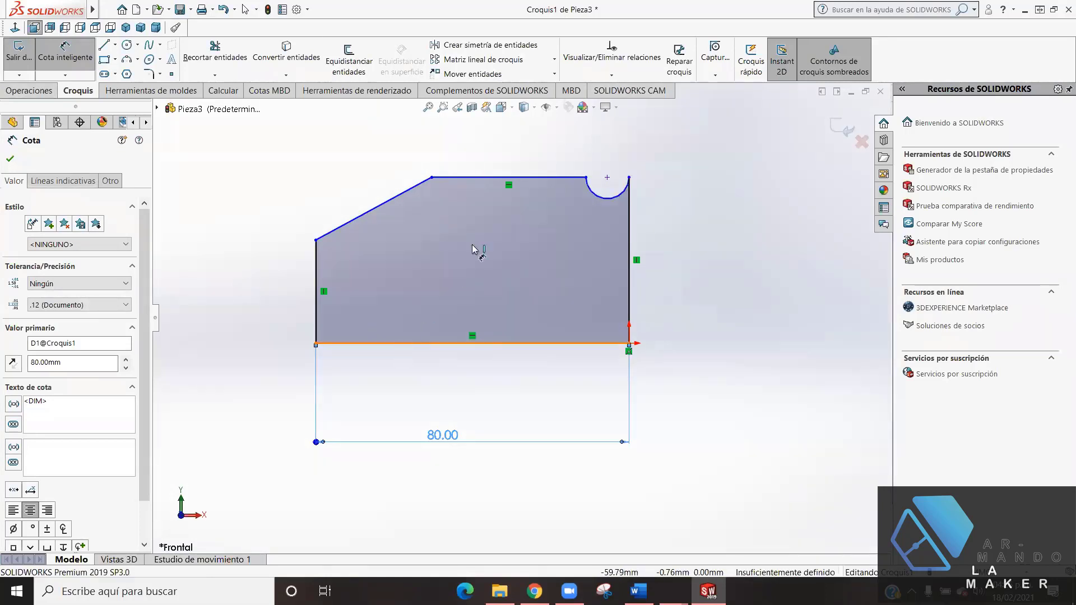
{"action": "left_click", "coordinate": [460, 178]}
{"action": "left_click", "coordinate": [392, 343]}
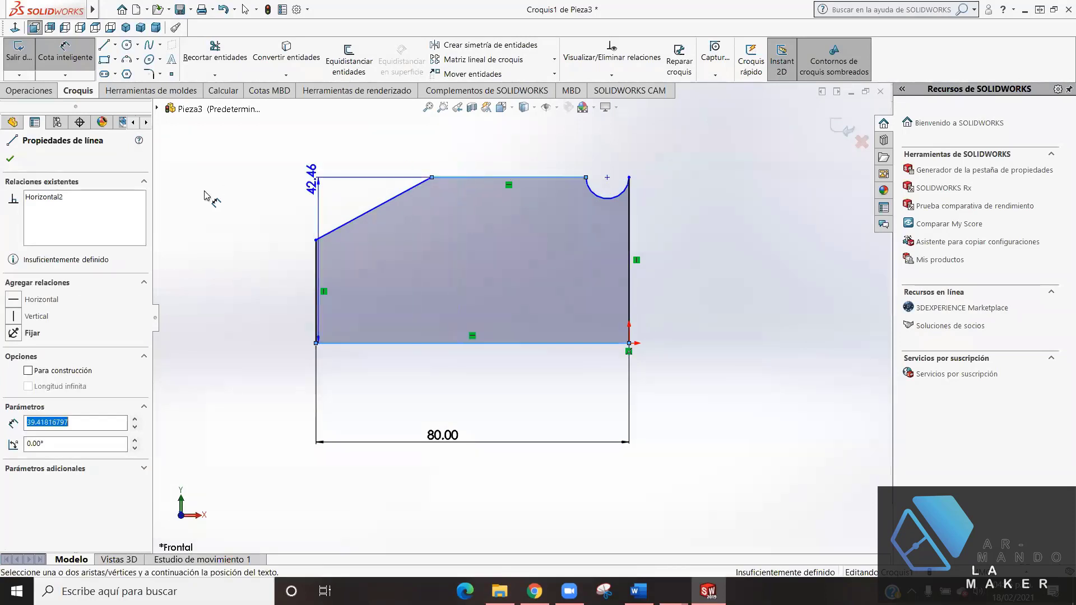
{"action": "left_click", "coordinate": [240, 249]}
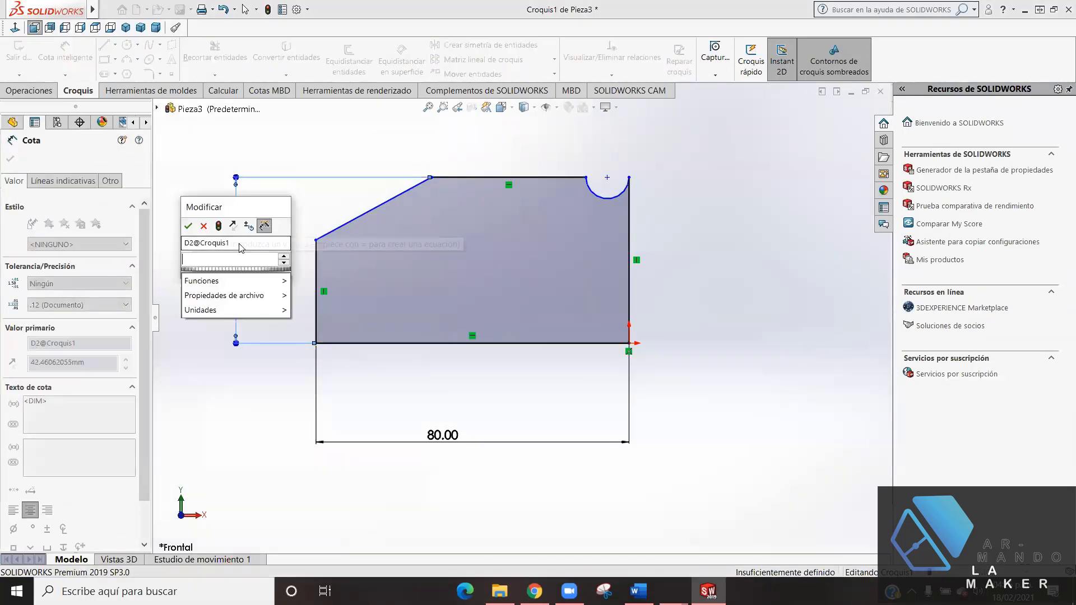
{"action": "type", "text": "84"}
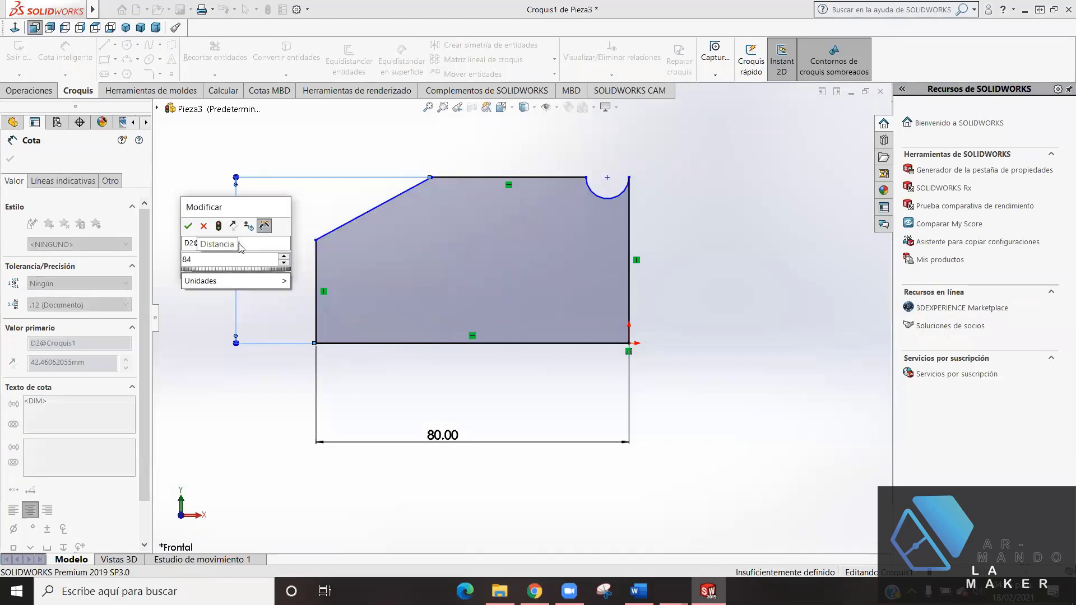
{"action": "type", "text": "/2"}
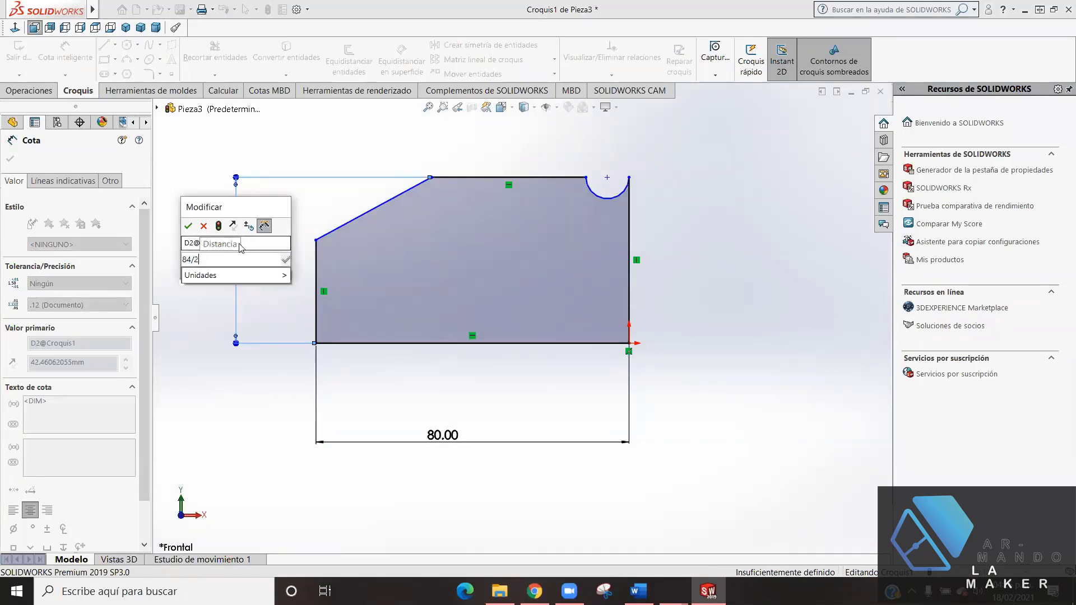
{"action": "key", "text": "Return"}
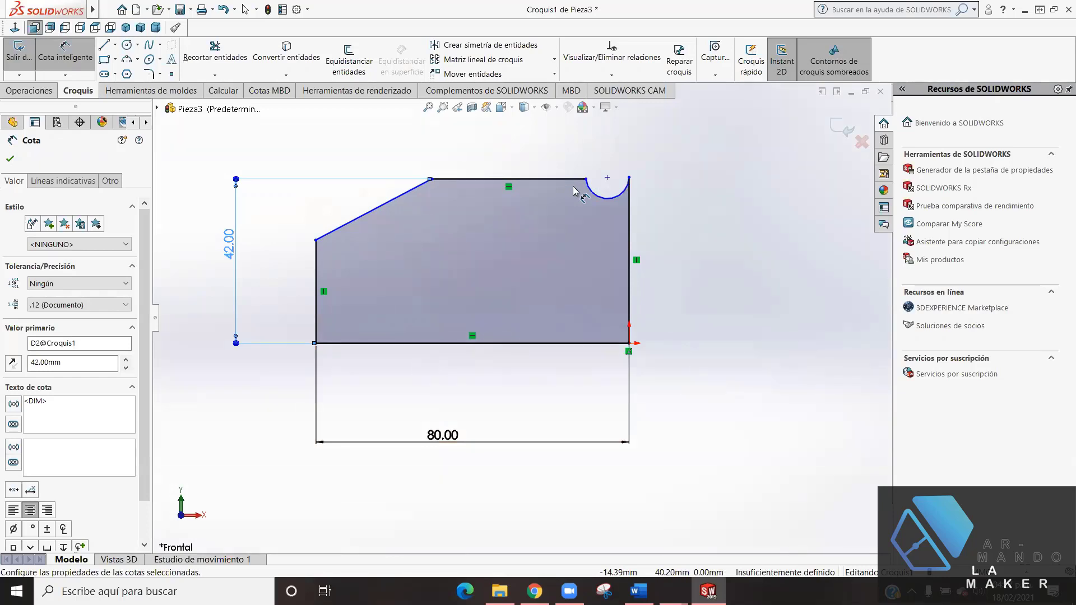
- Dimension the notch point's height above the bottom edge to 78/2 (39) and accept
{"action": "key", "text": "Escape"}
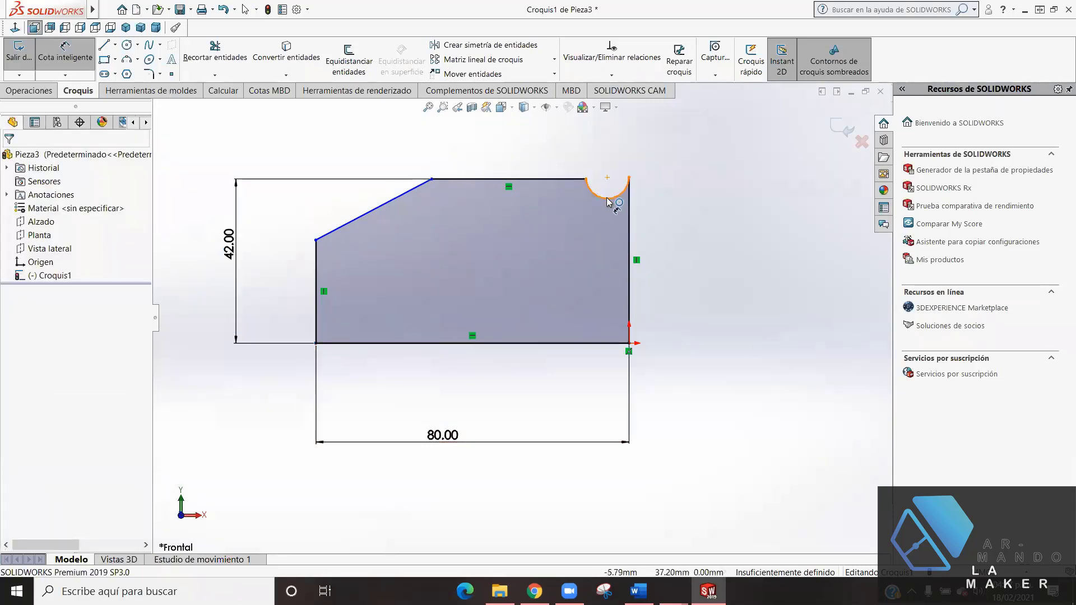
{"action": "left_click", "coordinate": [607, 344]}
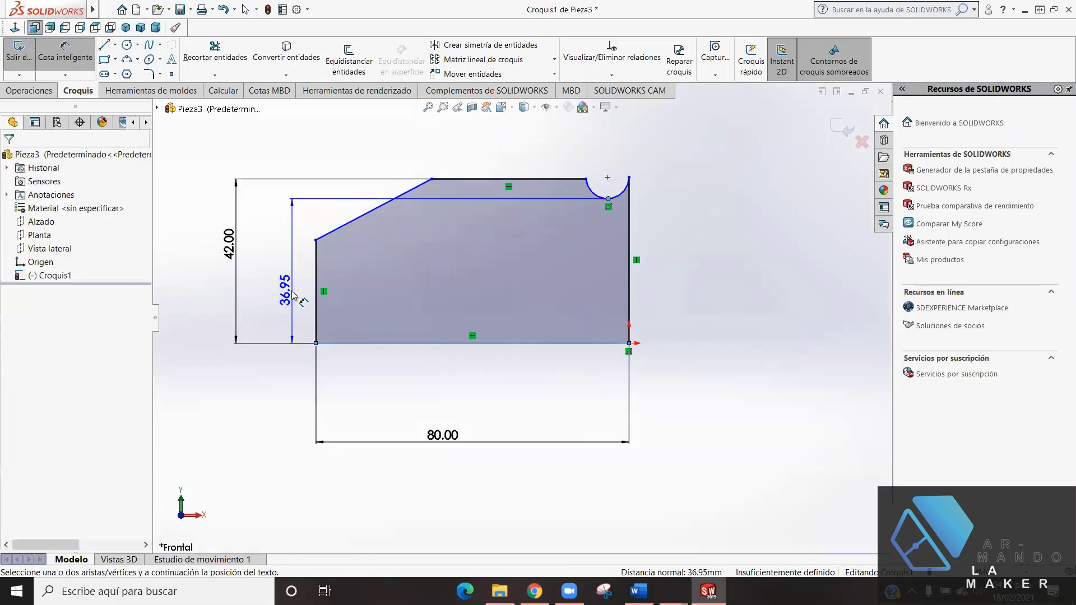
{"action": "left_click", "coordinate": [292, 294]}
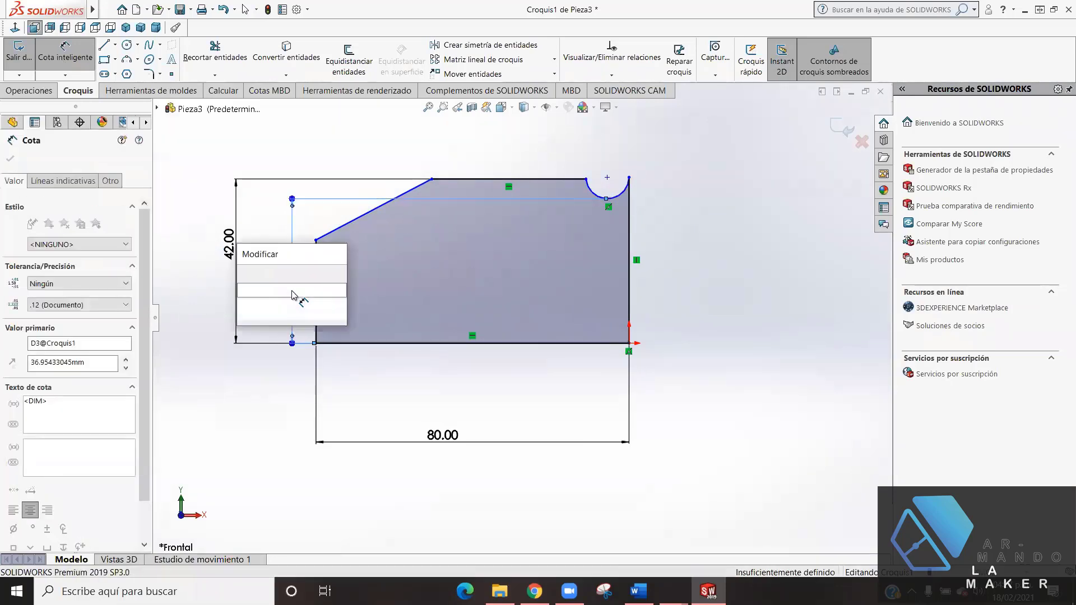
{"action": "type", "text": "78"}
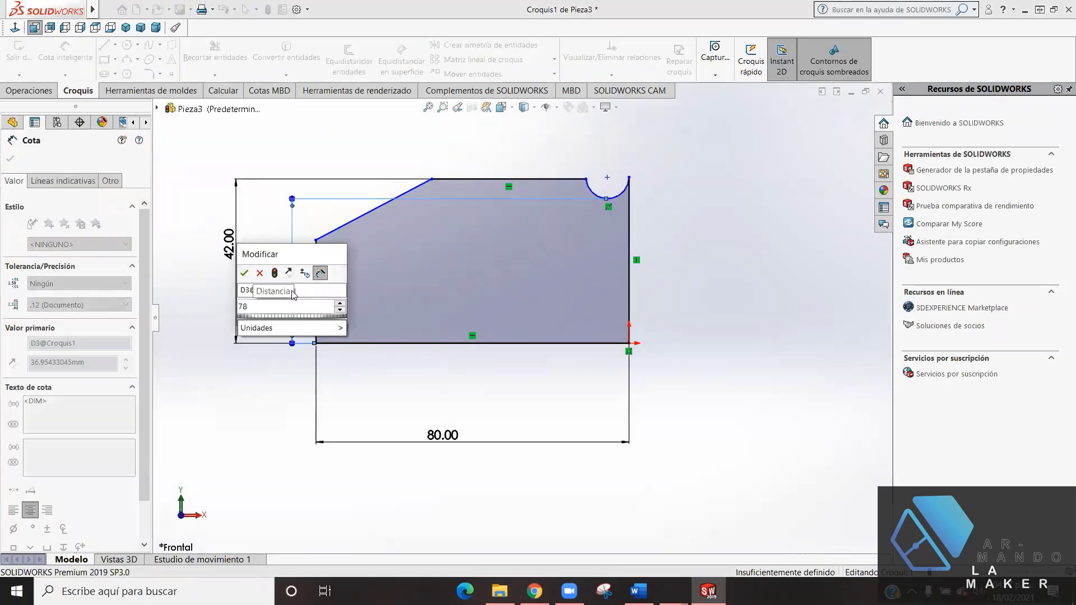
{"action": "type", "text": "/2"}
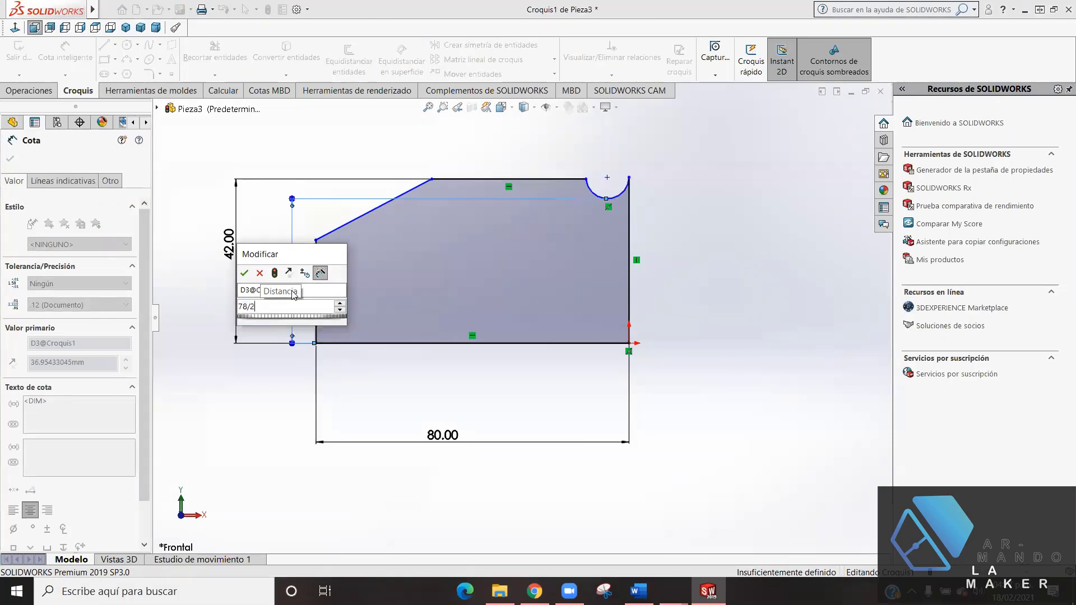
{"action": "key", "text": "Return"}
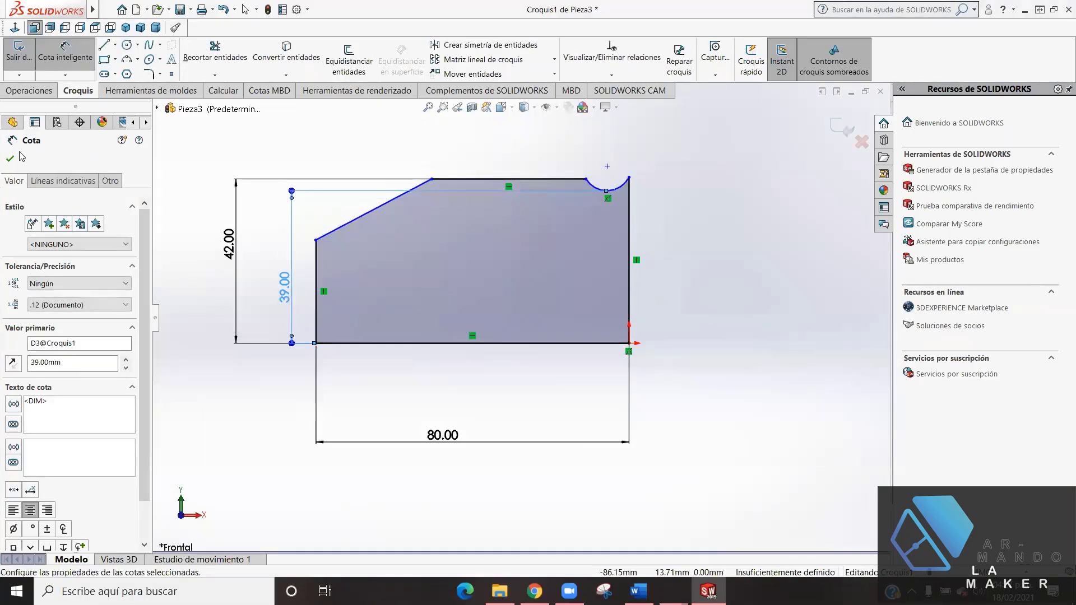
{"action": "left_click", "coordinate": [11, 160]}
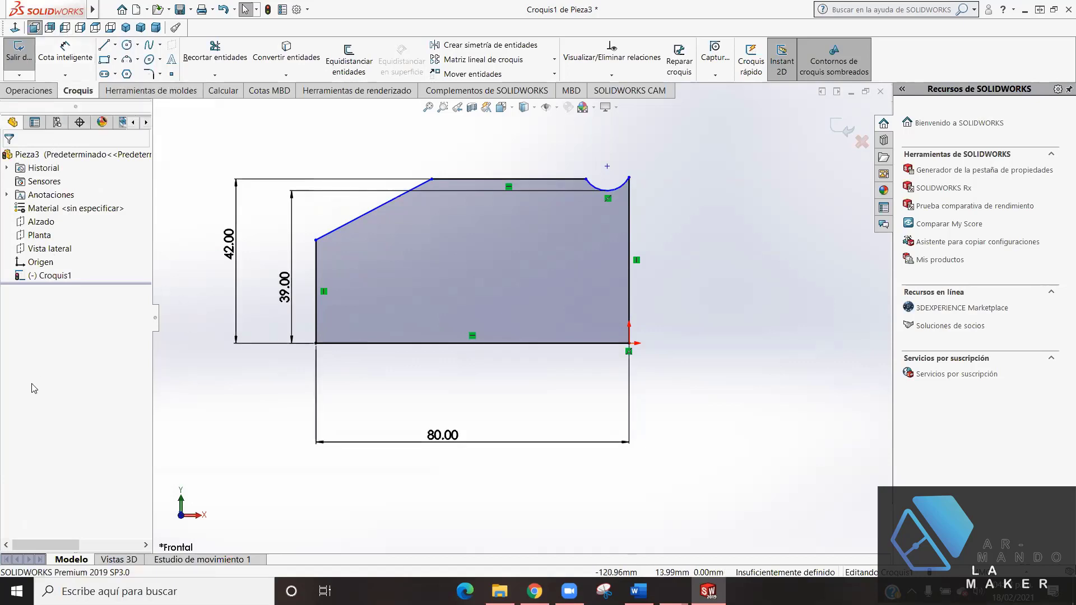
{"action": "left_click", "coordinate": [535, 591]}
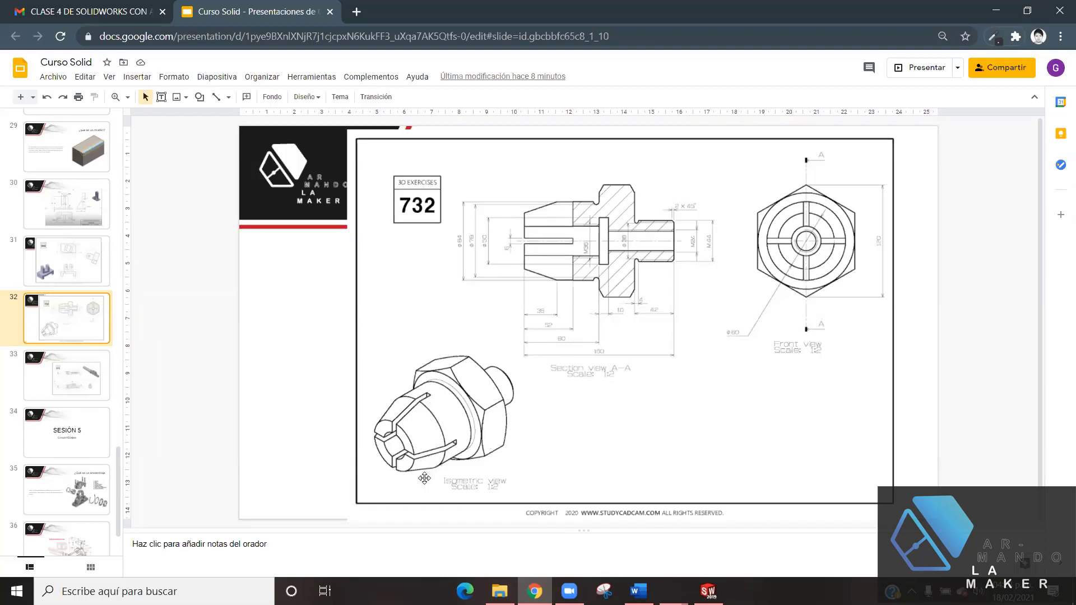
{"action": "left_click", "coordinate": [707, 590]}
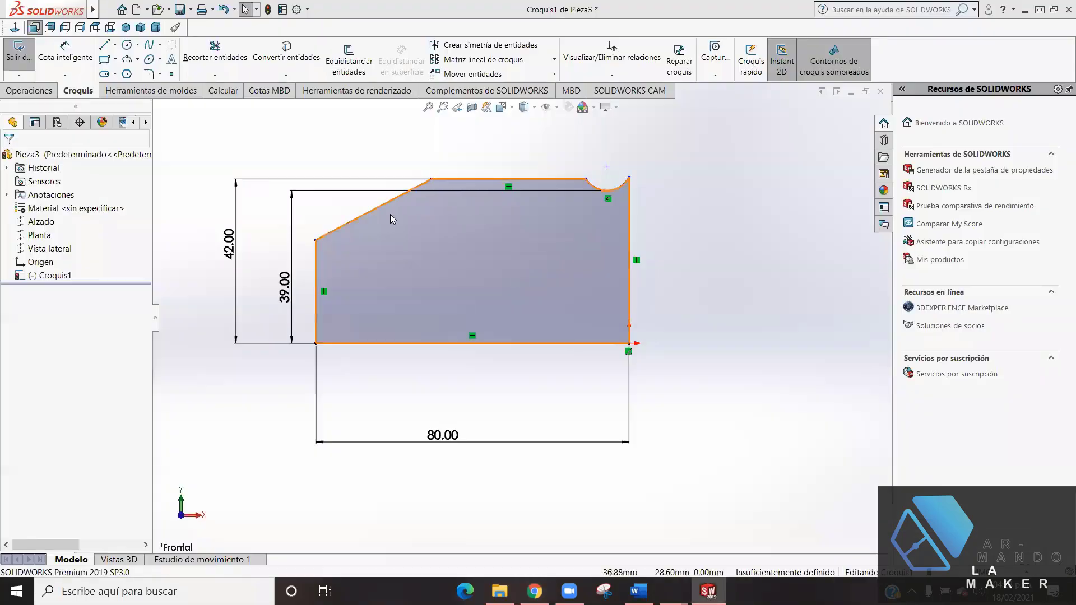
- Change the slanted edge's horizontal span from 29.56 to 35 mm, then switch to the exercise drawing in Chrome
{"action": "left_click", "coordinate": [65, 50]}
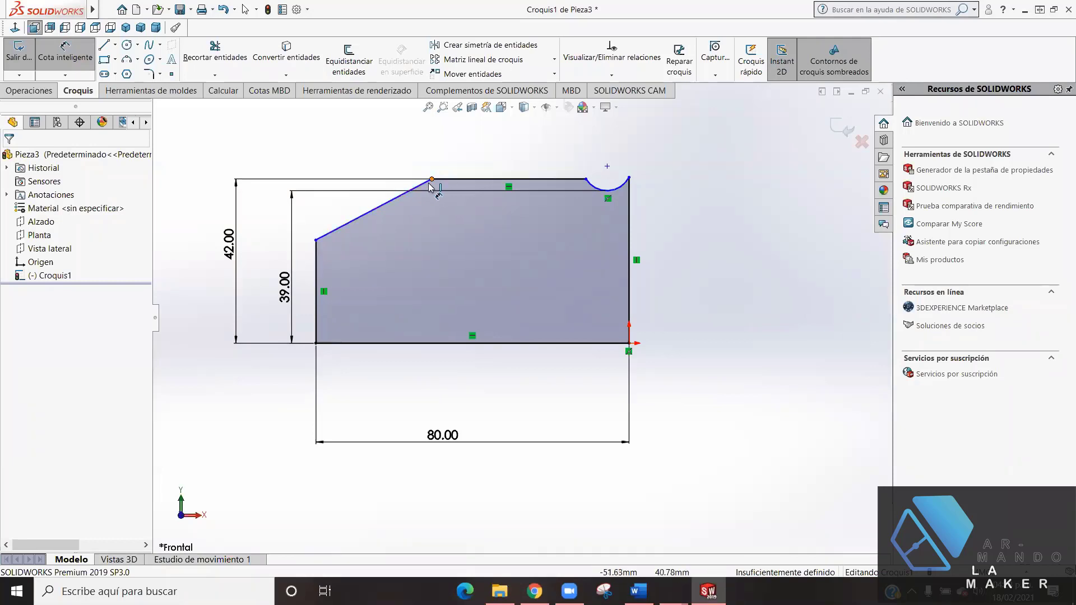
{"action": "left_click", "coordinate": [392, 201]}
{"action": "left_click", "coordinate": [376, 139]}
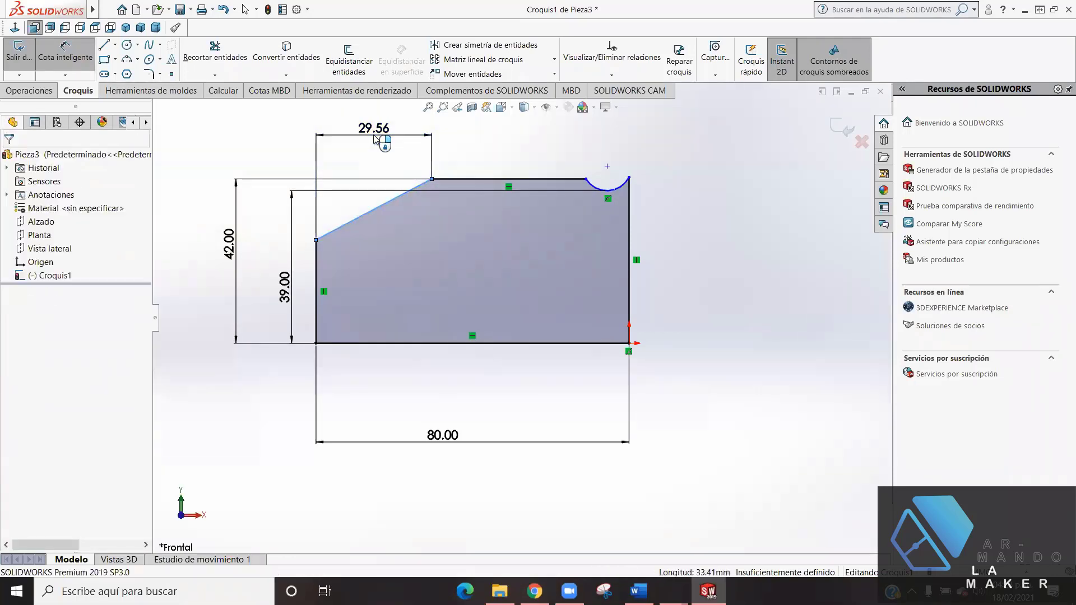
{"action": "left_click", "coordinate": [375, 139]}
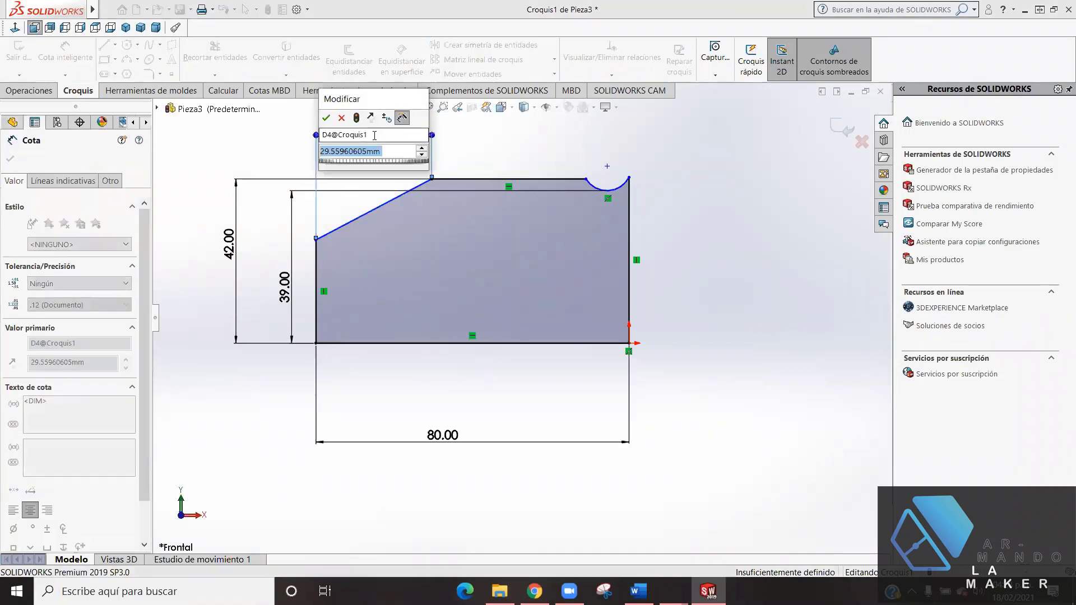
{"action": "type", "text": "35"}
{"action": "key", "text": "Return"}
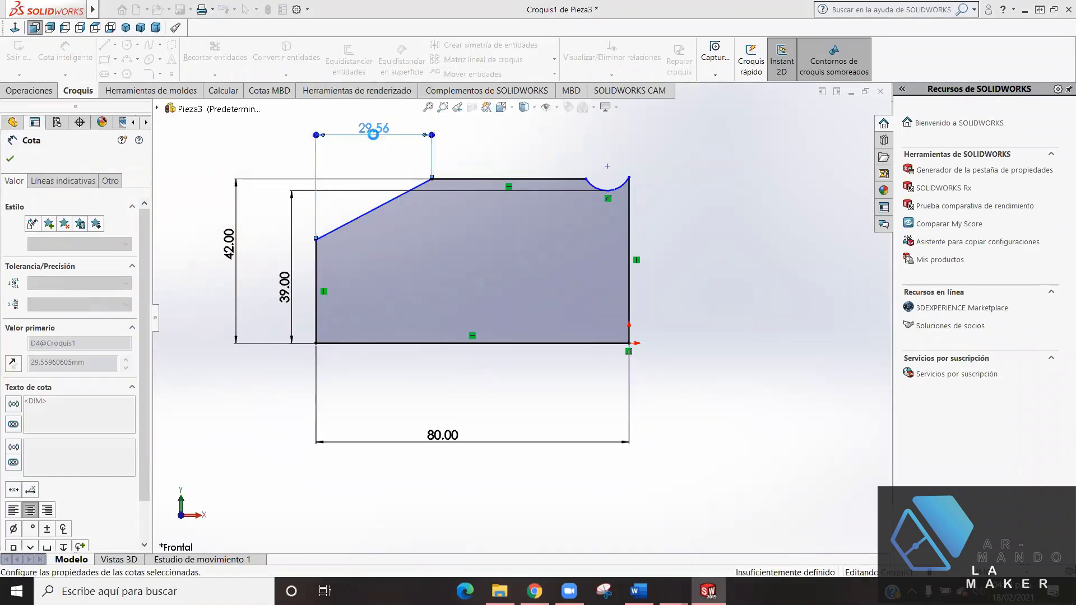
{"action": "key", "text": "Escape"}
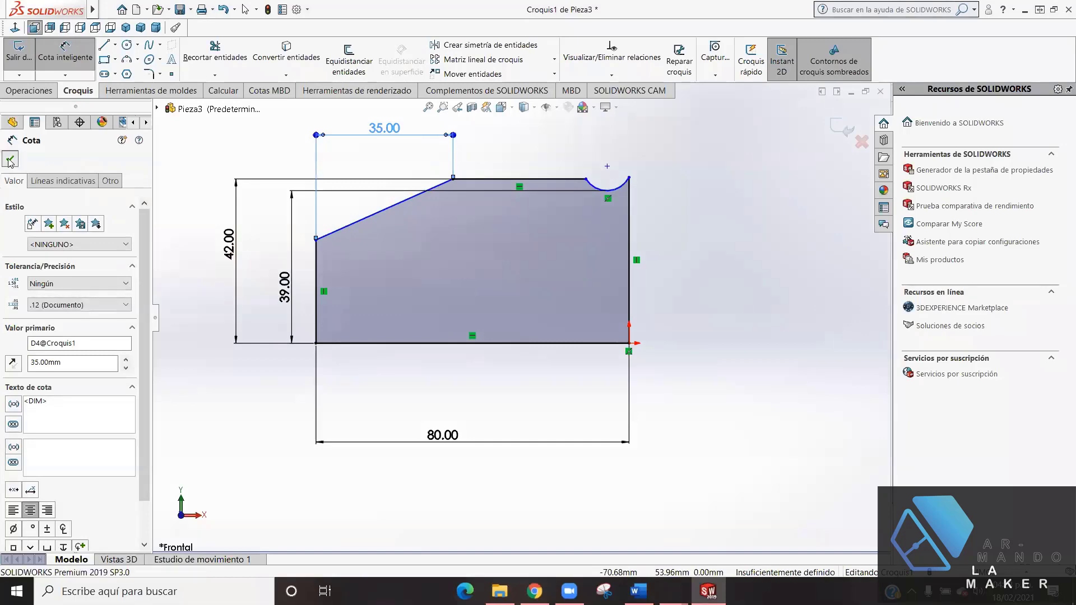
{"action": "key", "text": "Escape"}
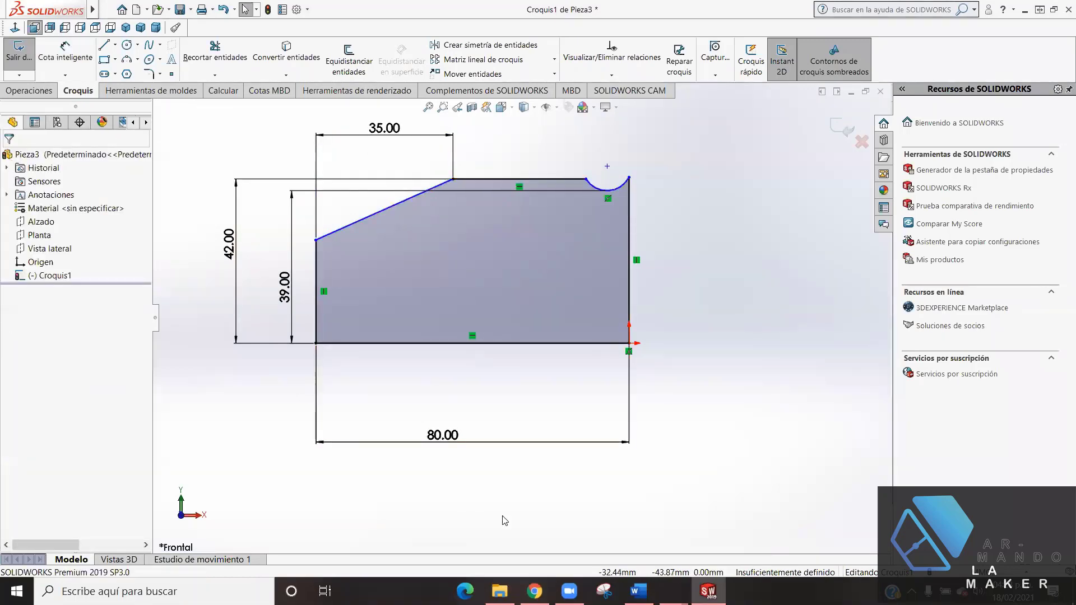
{"action": "left_click", "coordinate": [535, 591]}
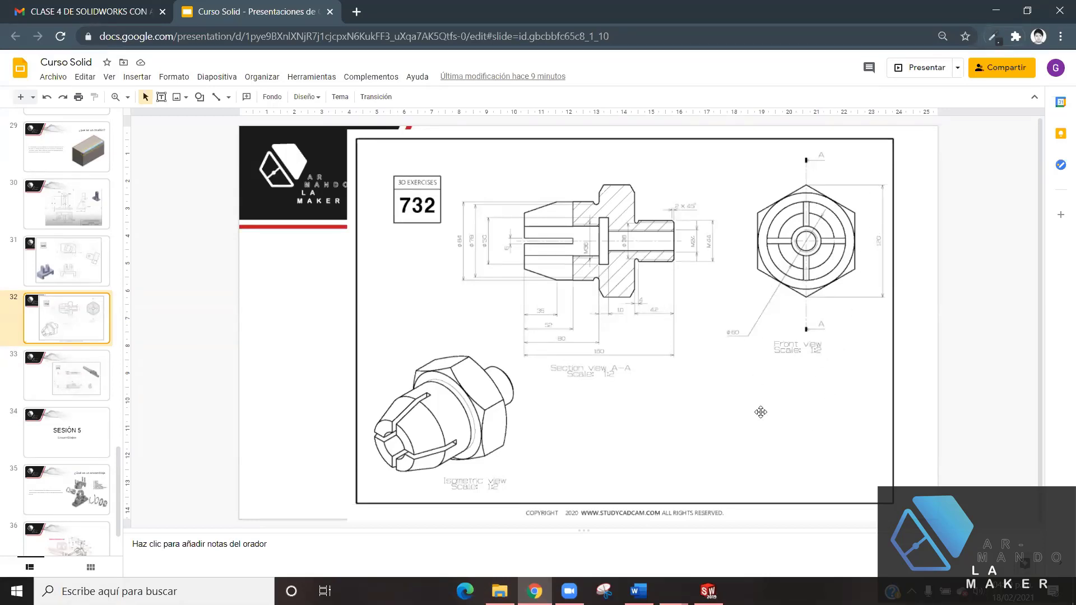
- Switch from Google Slides back to the collet sketch in SOLIDWORKS
{"action": "left_click", "coordinate": [708, 591]}
- Zoom around the collet sketch, recheck exercise 732's drawing, and return to SOLIDWORKS
{"action": "left_click", "coordinate": [708, 591]}
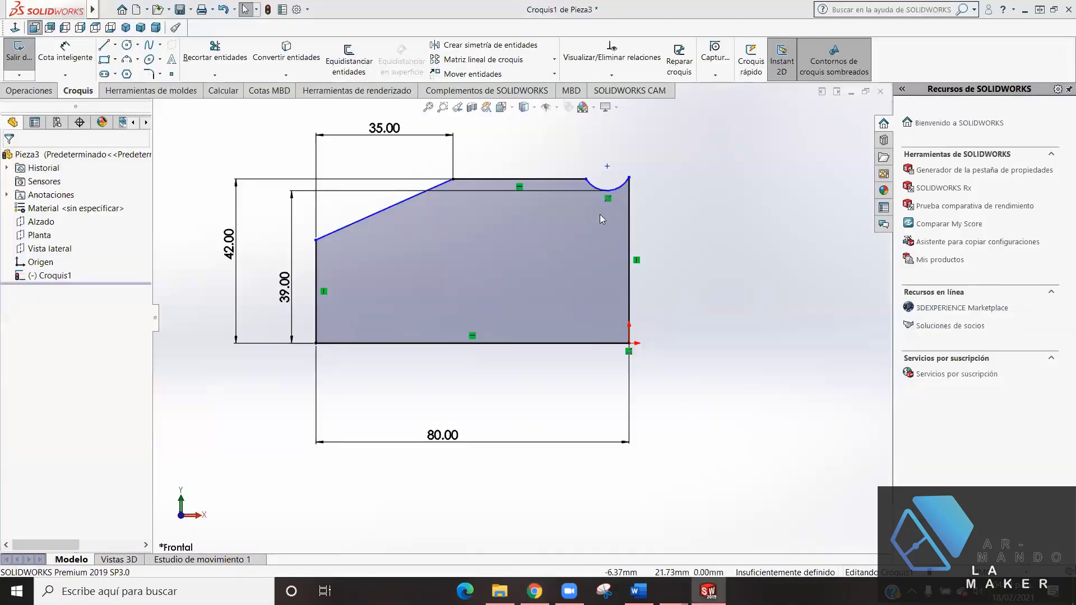
{"action": "scroll", "coordinate": [606, 180], "scroll_direction": "down", "scroll_amount": 2}
{"action": "scroll", "coordinate": [609, 208], "scroll_direction": "up", "scroll_amount": 1}
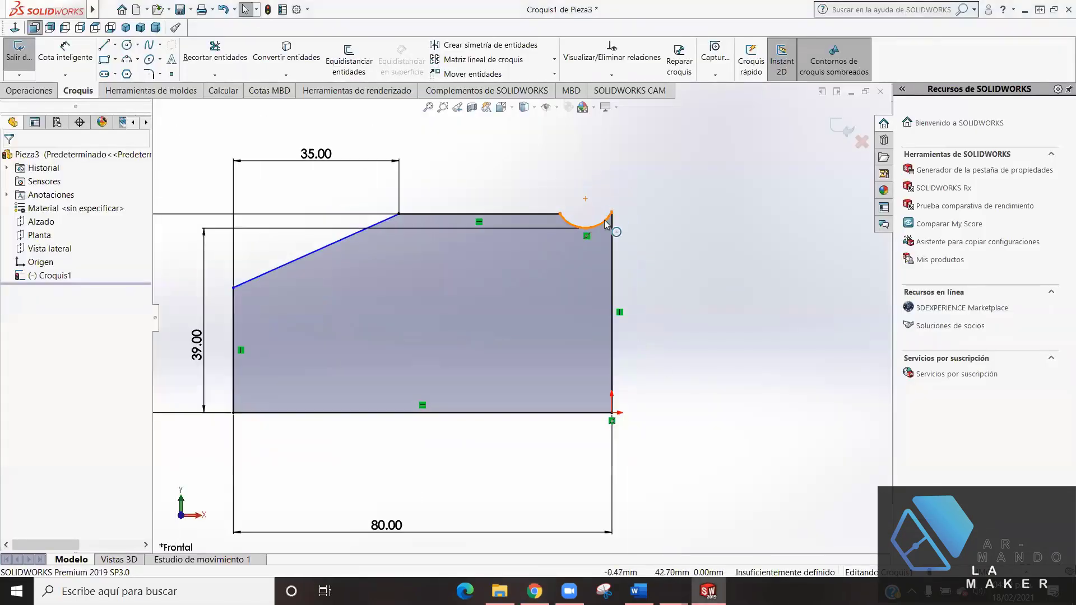
{"action": "scroll", "coordinate": [604, 220], "scroll_direction": "down", "scroll_amount": 3}
{"action": "scroll", "coordinate": [590, 233], "scroll_direction": "up", "scroll_amount": 3}
{"action": "scroll", "coordinate": [590, 234], "scroll_direction": "up", "scroll_amount": 2}
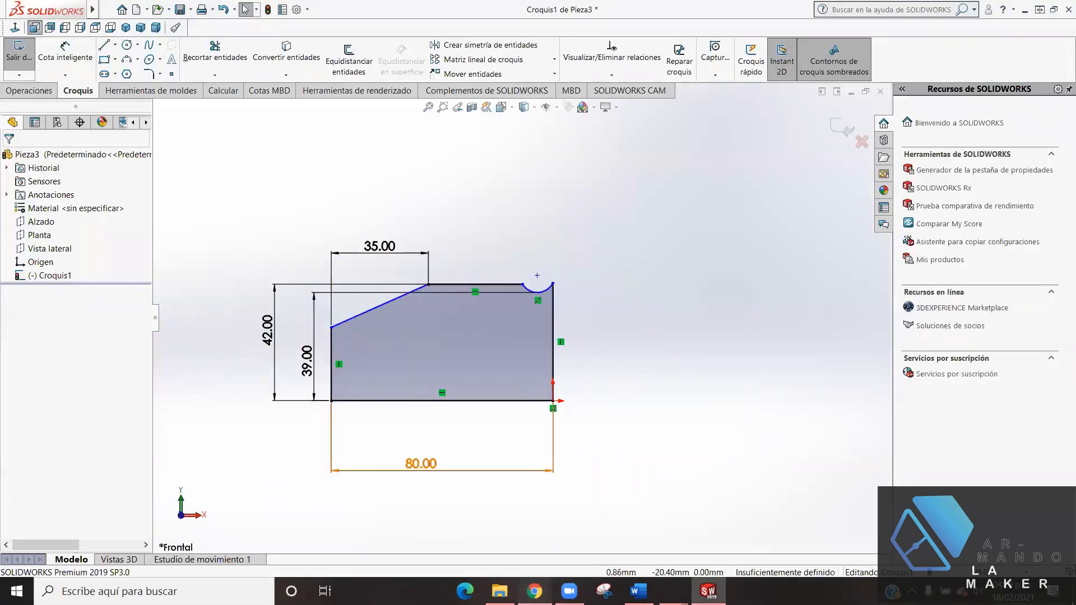
{"action": "left_click", "coordinate": [534, 591]}
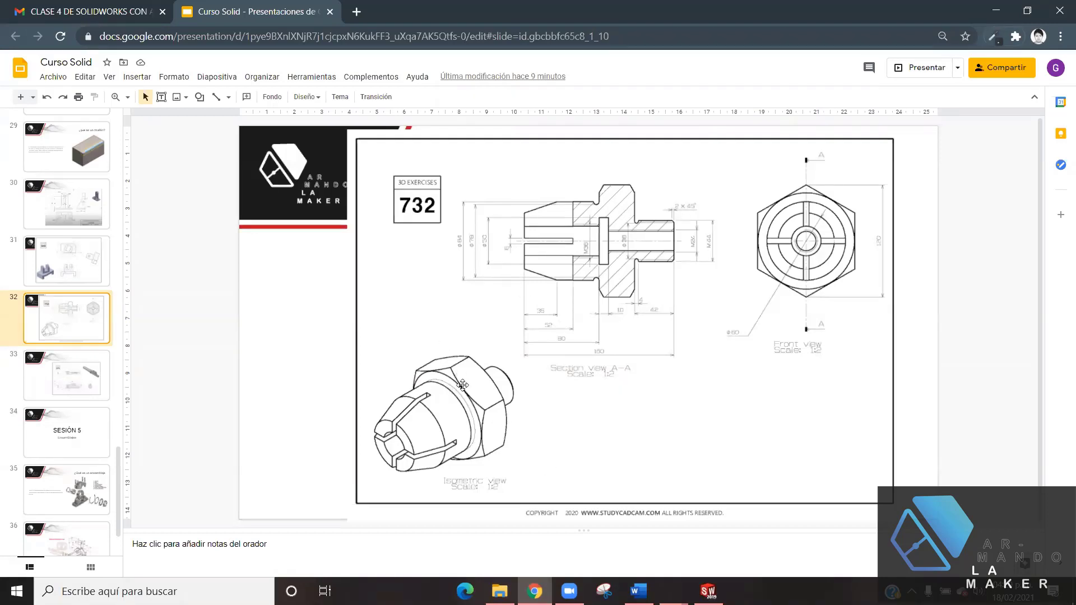
{"action": "left_click", "coordinate": [705, 591]}
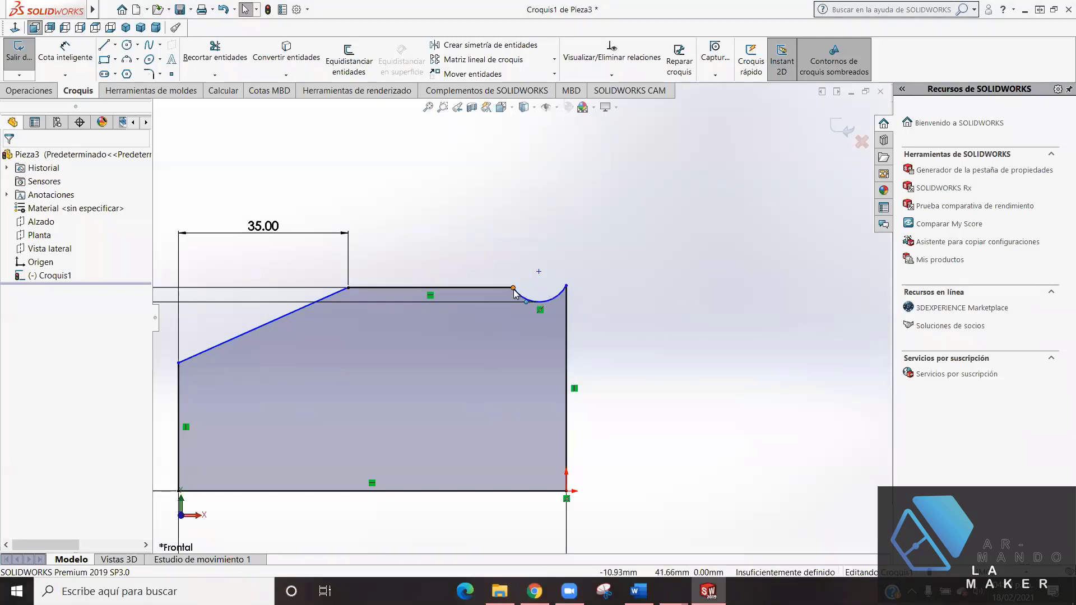
- Add a Horizontal relation between the notch arc's two endpoints
{"action": "left_click", "coordinate": [566, 286]}
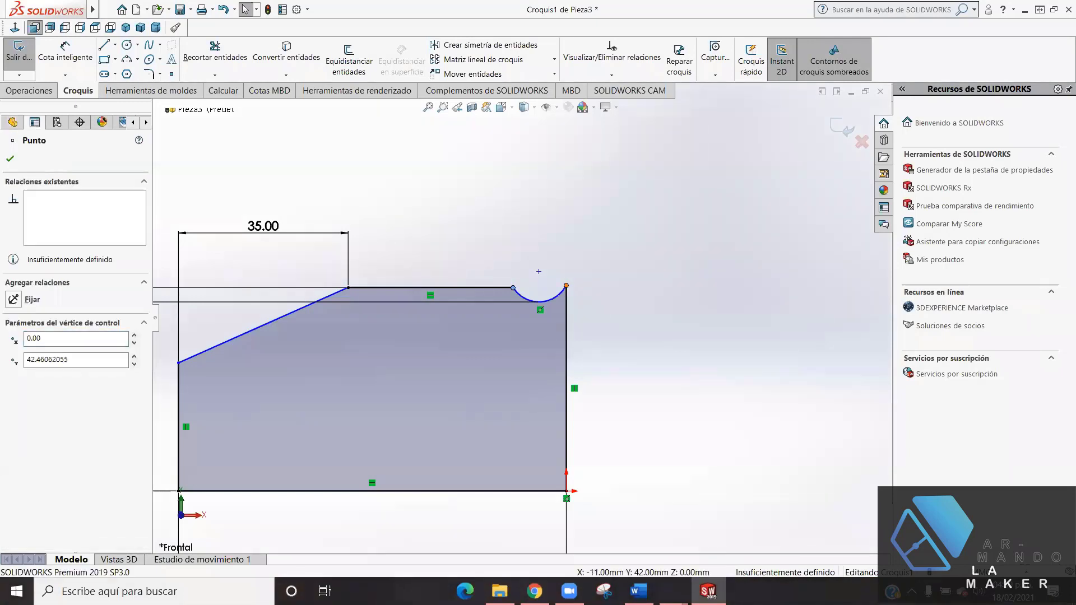
{"action": "left_click", "coordinate": [513, 288], "text": "ctrl"}
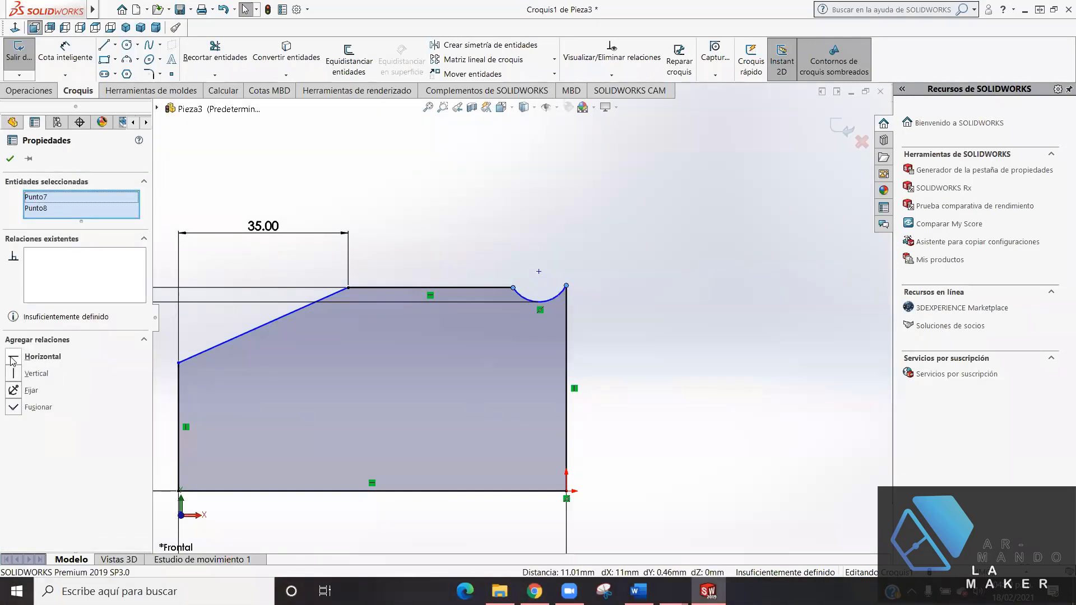
{"action": "left_click", "coordinate": [13, 360]}
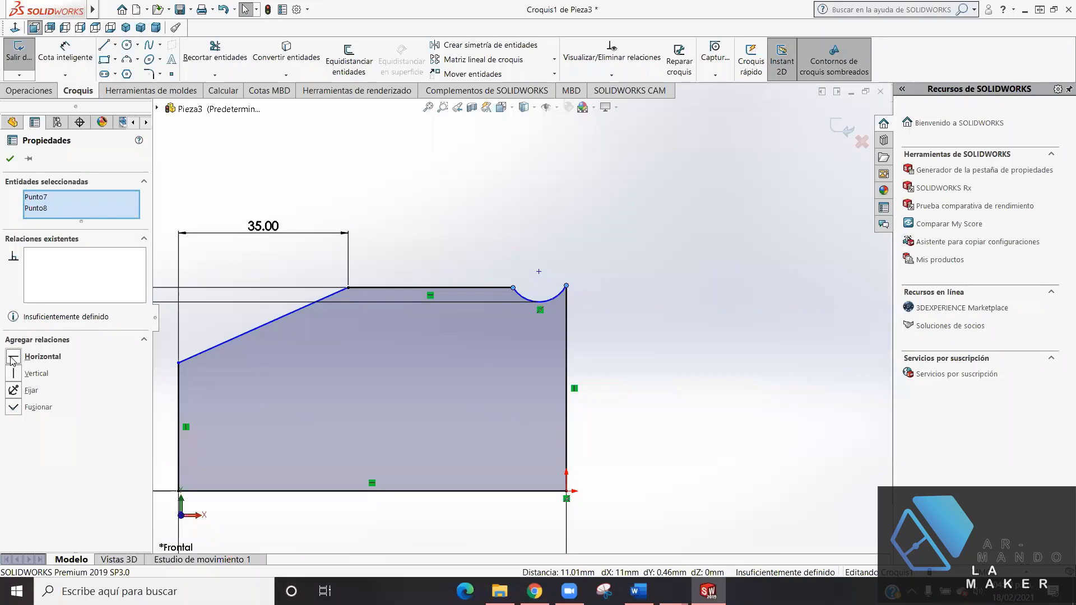
{"action": "left_click", "coordinate": [11, 159]}
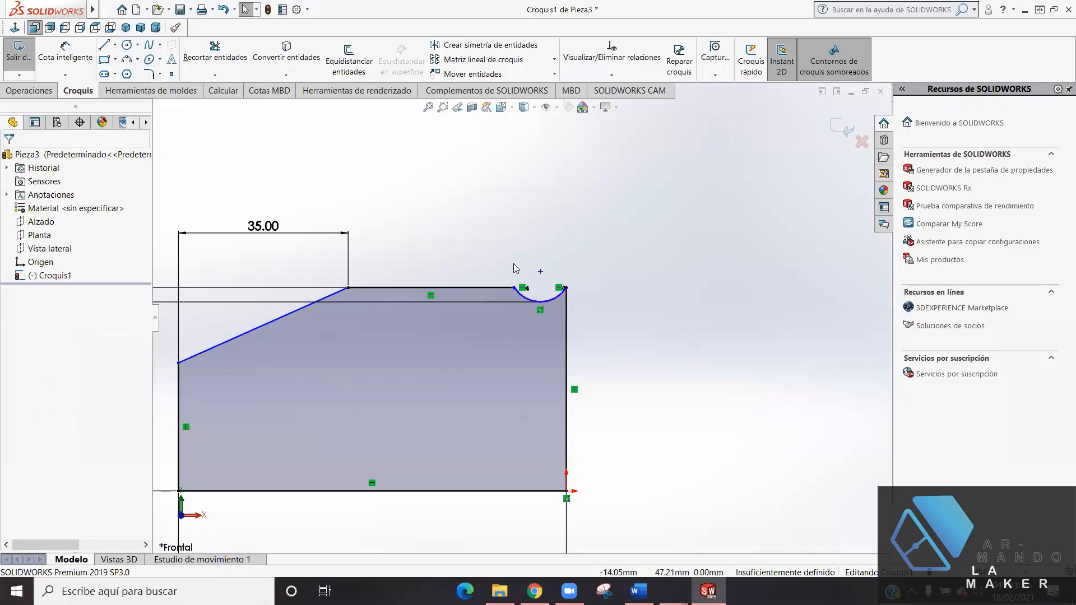
{"action": "scroll", "coordinate": [400, 264], "scroll_direction": "up", "scroll_amount": 1}
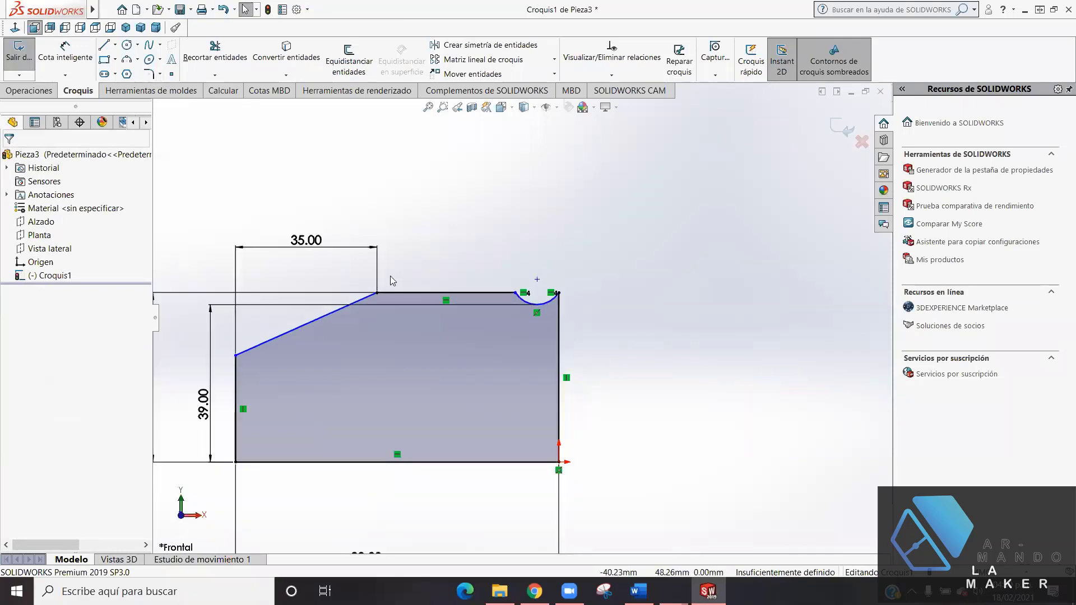
- Add a trial R6.30 radius dimension to the notch arc, then delete it
{"action": "left_click", "coordinate": [62, 56]}
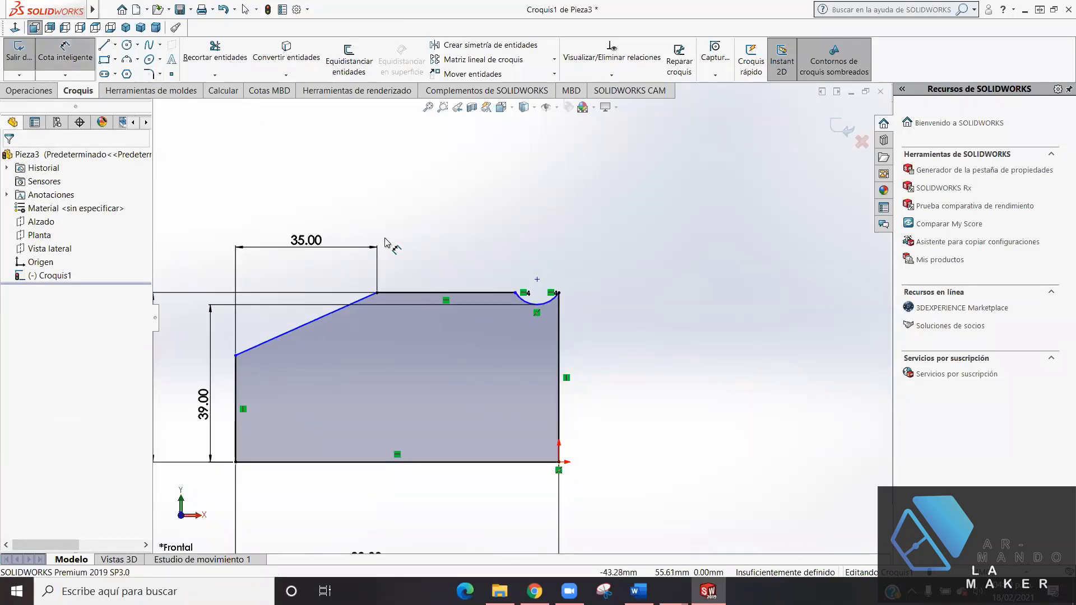
{"action": "left_click", "coordinate": [536, 303]}
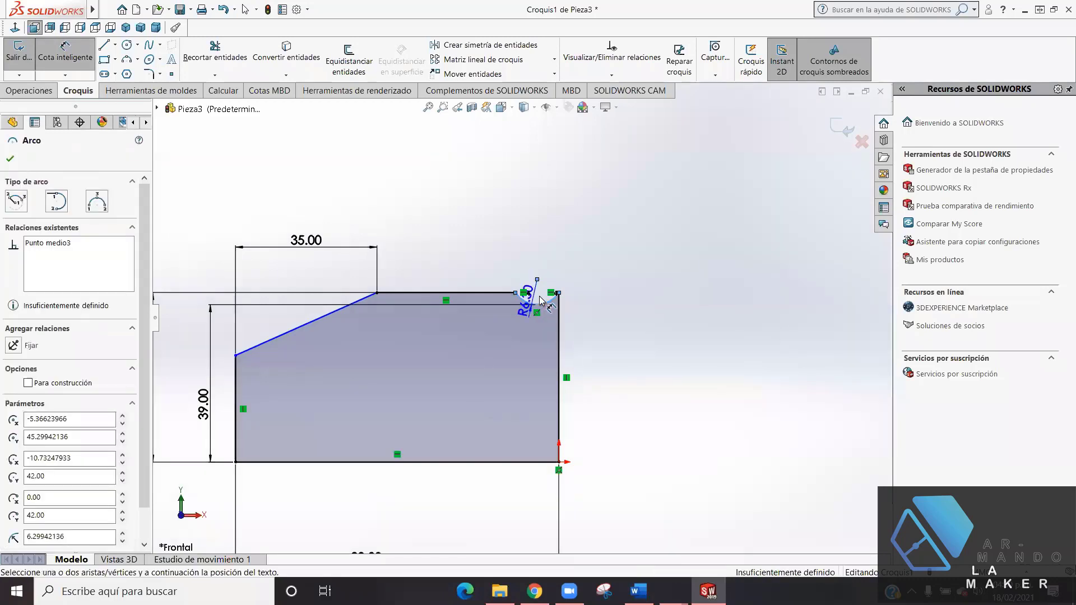
{"action": "left_click", "coordinate": [534, 253]}
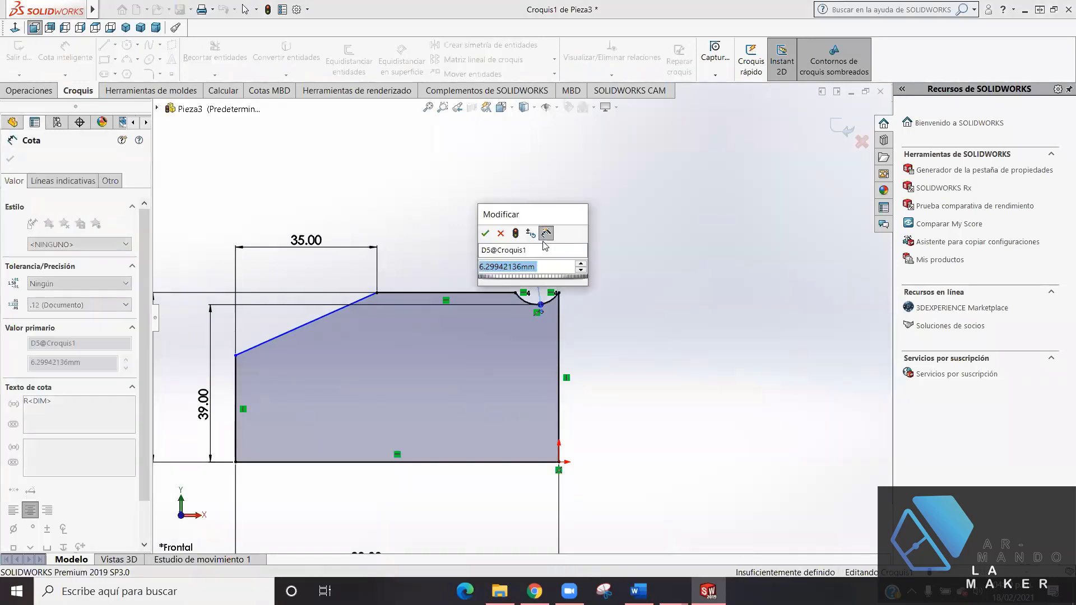
{"action": "left_click", "coordinate": [485, 233]}
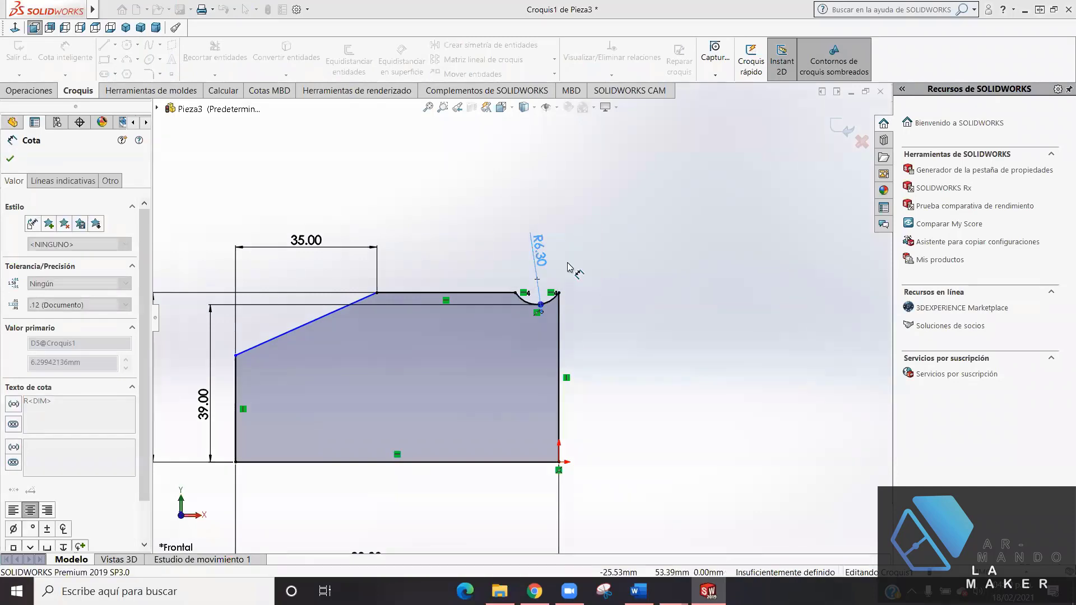
{"action": "key", "text": "Escape"}
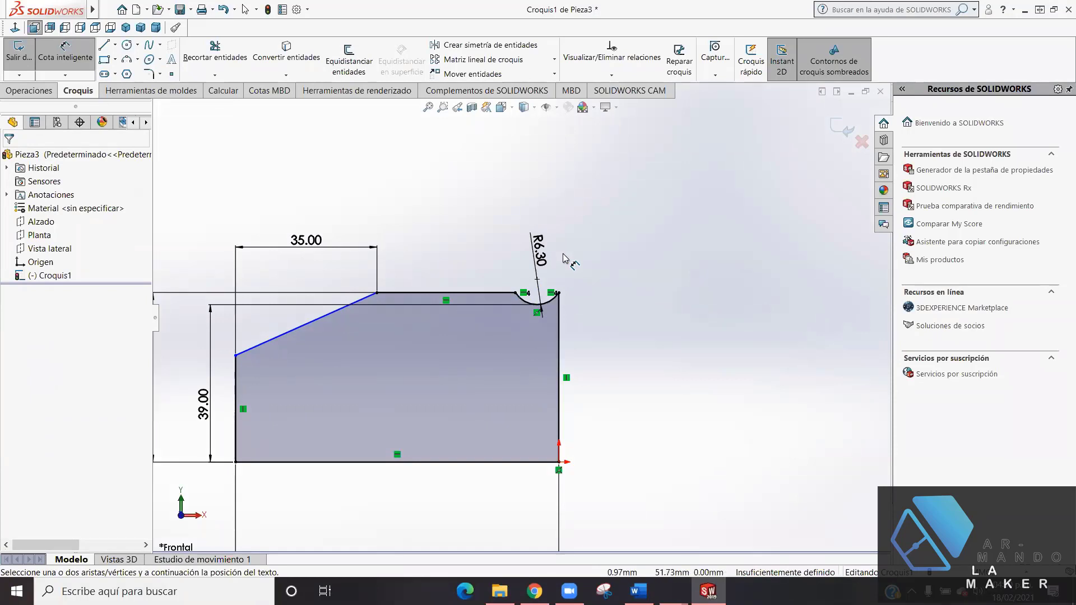
{"action": "key", "text": "Escape"}
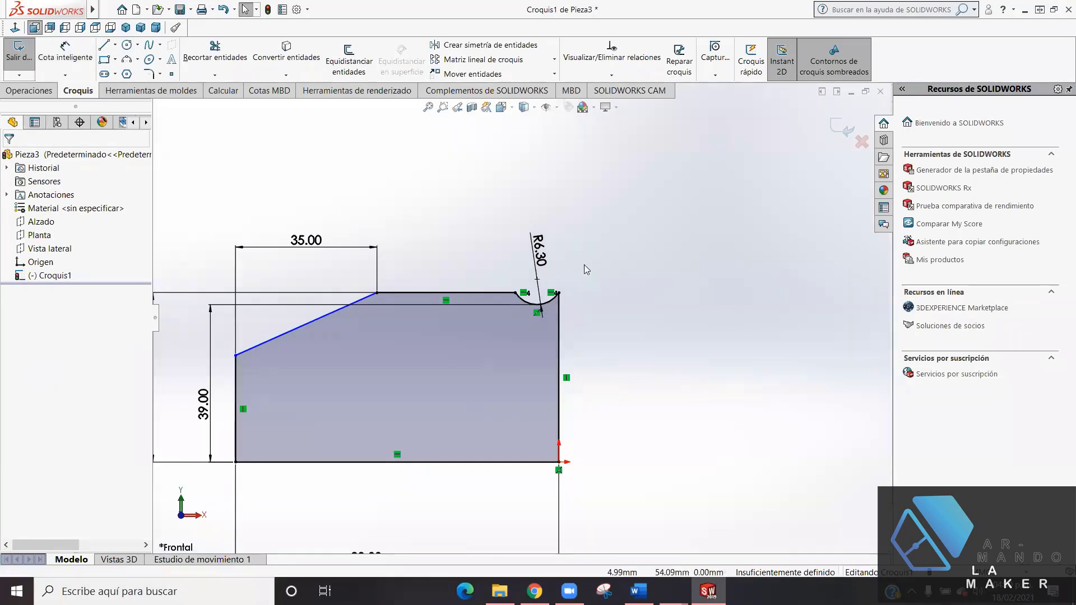
{"action": "left_click_drag", "start_coordinate": [584, 265], "coordinate": [519, 229]}
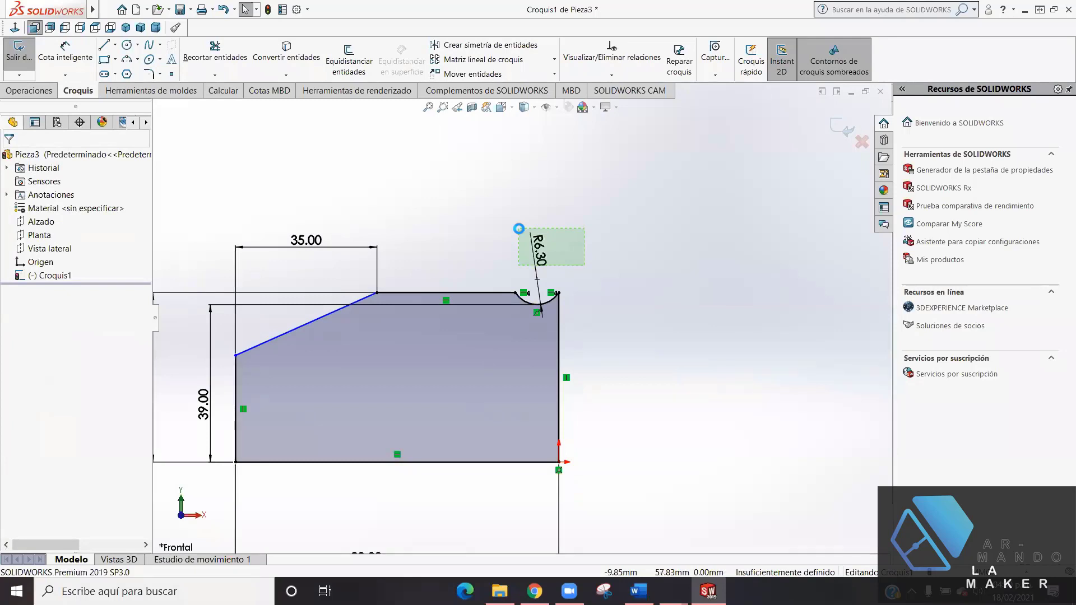
{"action": "key", "text": "Delete"}
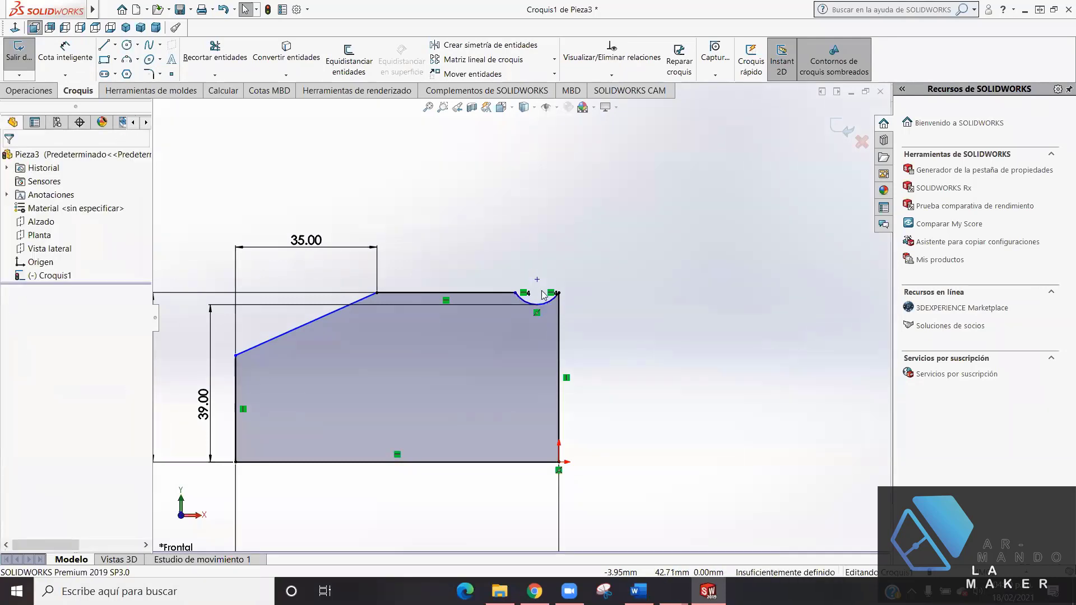
{"action": "scroll", "coordinate": [541, 290], "scroll_direction": "down", "scroll_amount": 2}
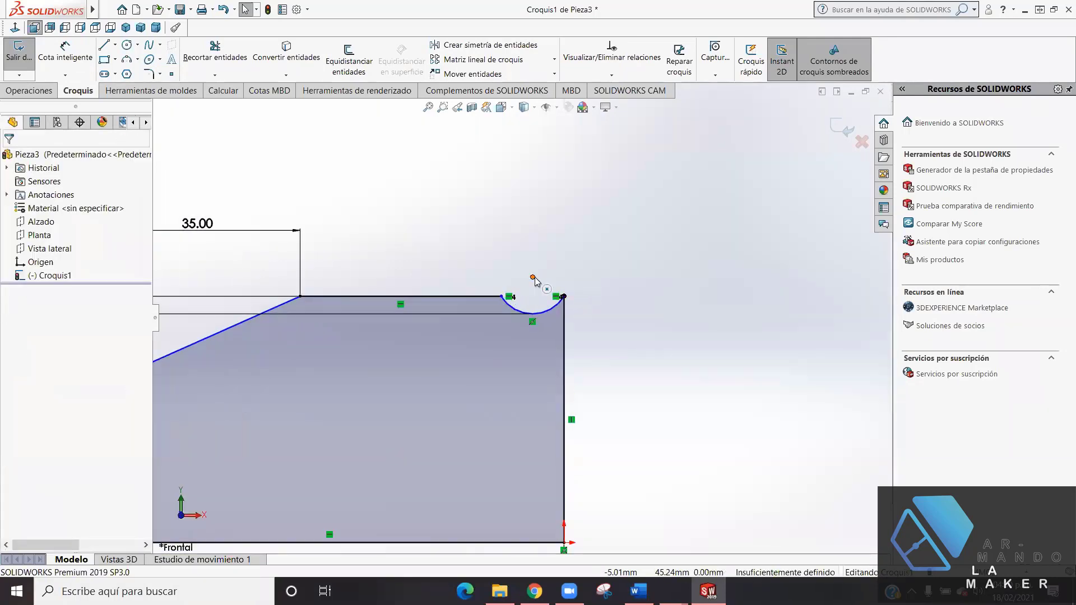
- Try a horizontal relation between arc centre and endpoint, undo it, and recheck the drawing
{"action": "left_click", "coordinate": [532, 277]}
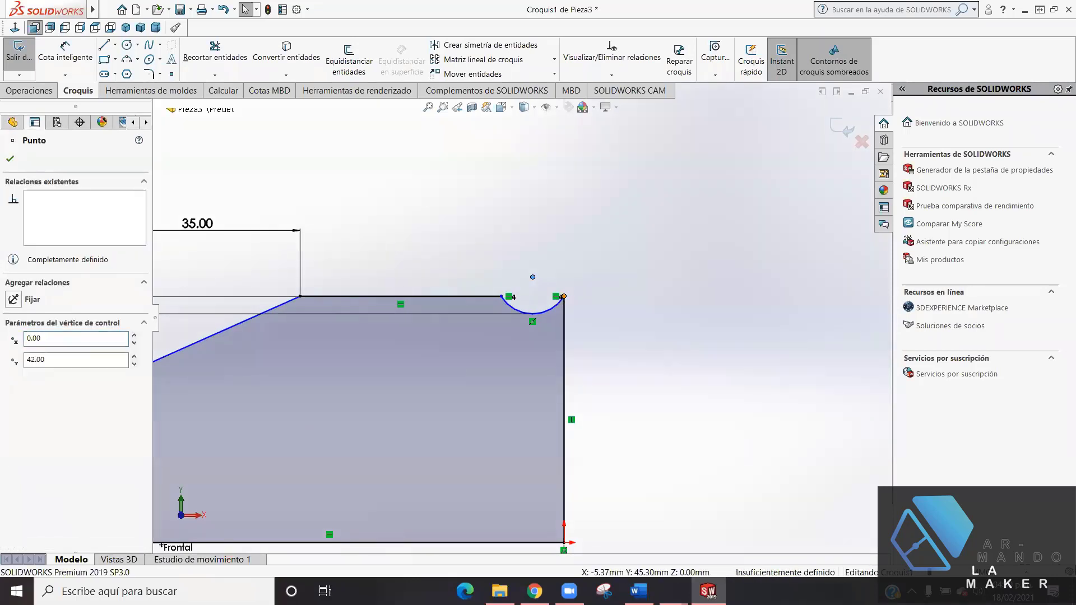
{"action": "left_click", "coordinate": [563, 296], "text": "ctrl"}
{"action": "left_click", "coordinate": [25, 358]}
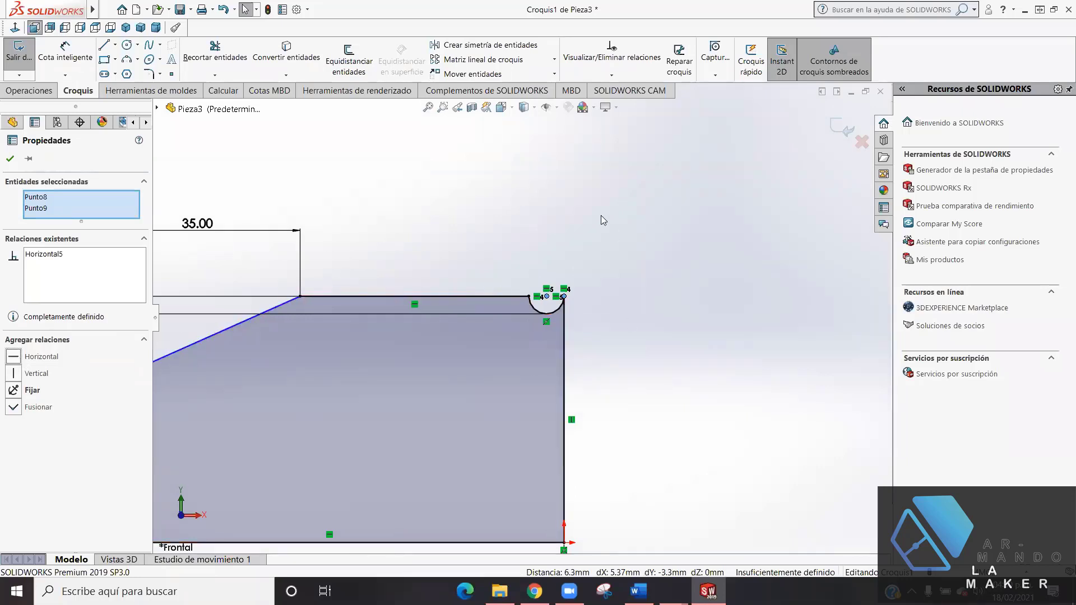
{"action": "key", "text": "ctrl+z"}
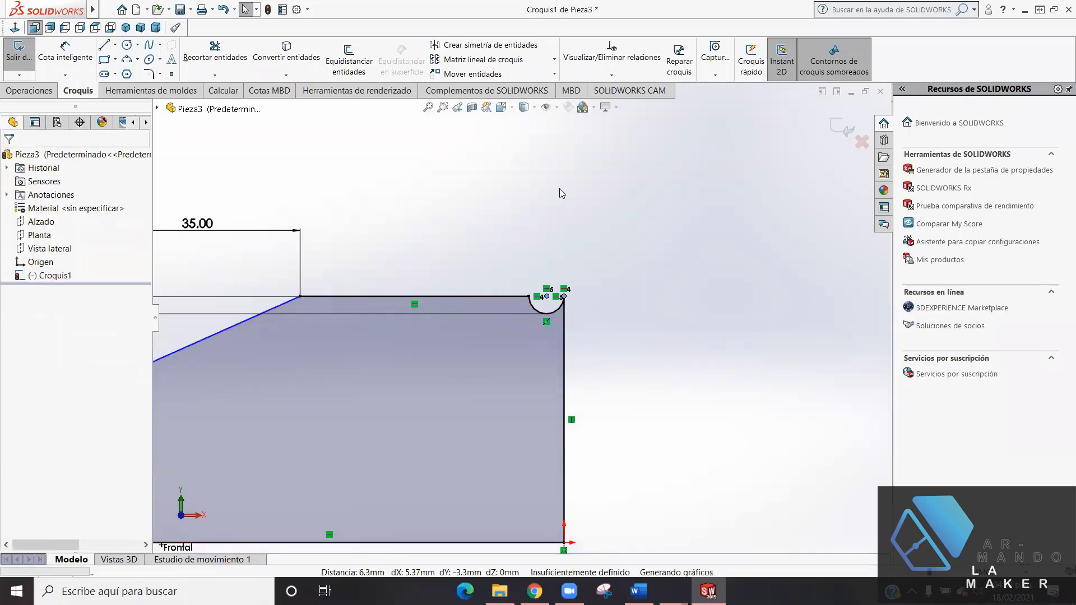
{"action": "left_click", "coordinate": [534, 591]}
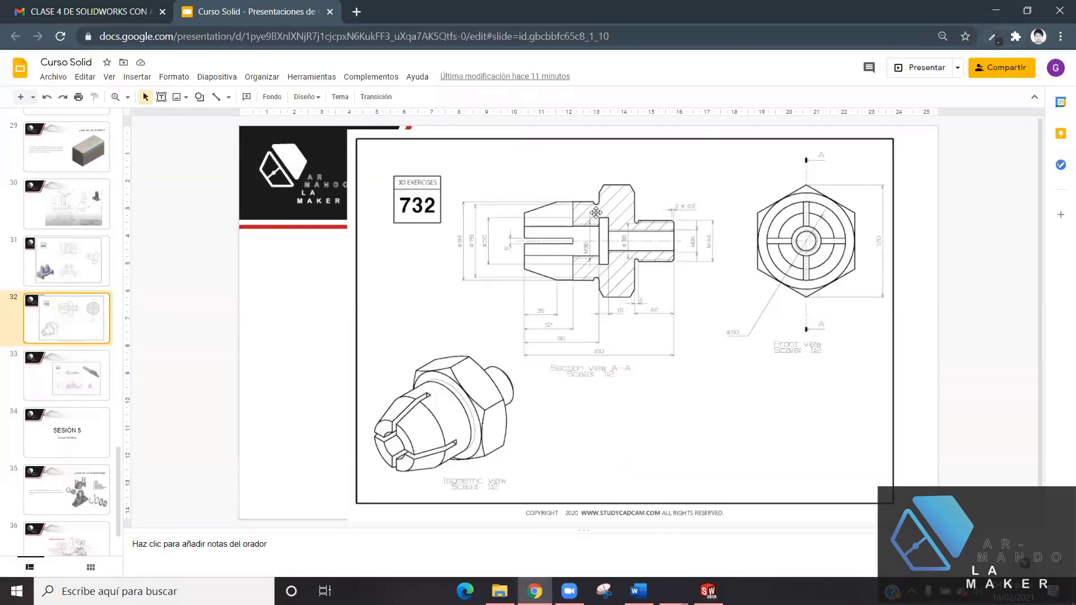
{"action": "left_click", "coordinate": [708, 591]}
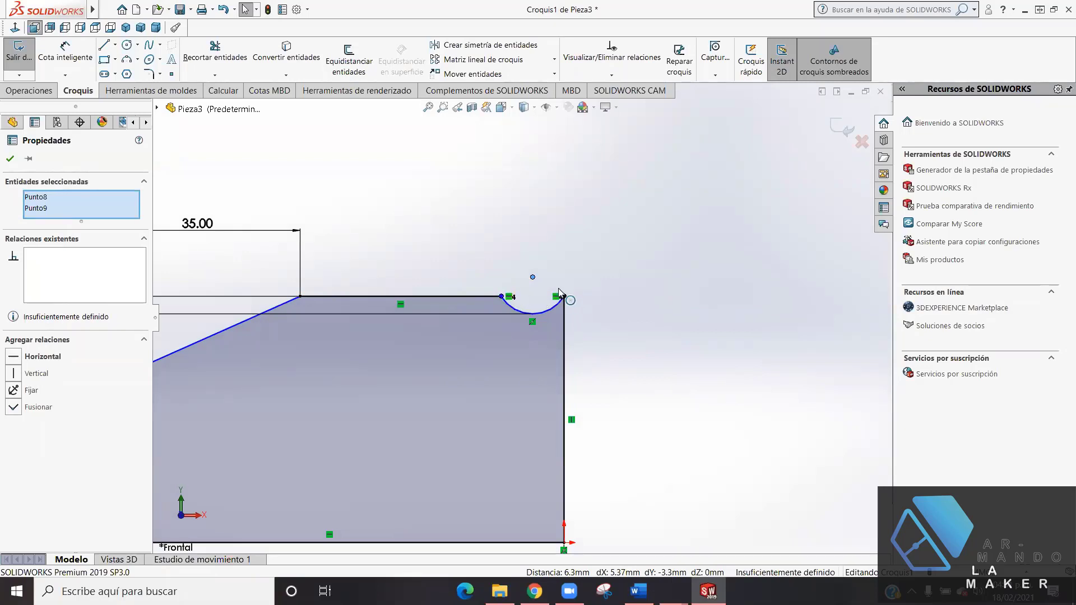
- Make the notch arc's centre point horizontal with its right endpoint
{"action": "left_click", "coordinate": [541, 222]}
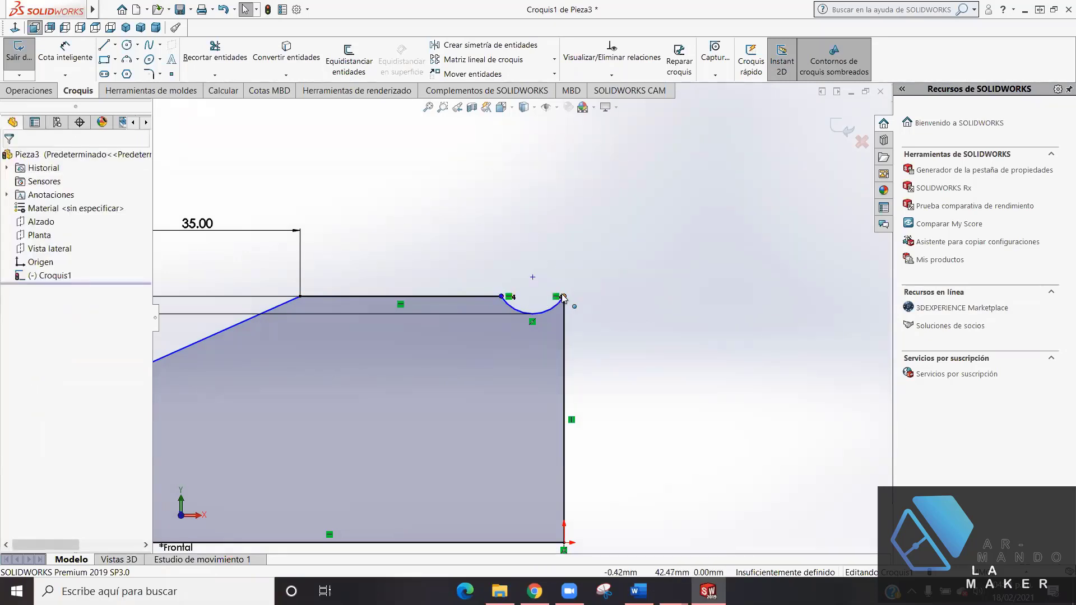
{"action": "left_click", "coordinate": [563, 295]}
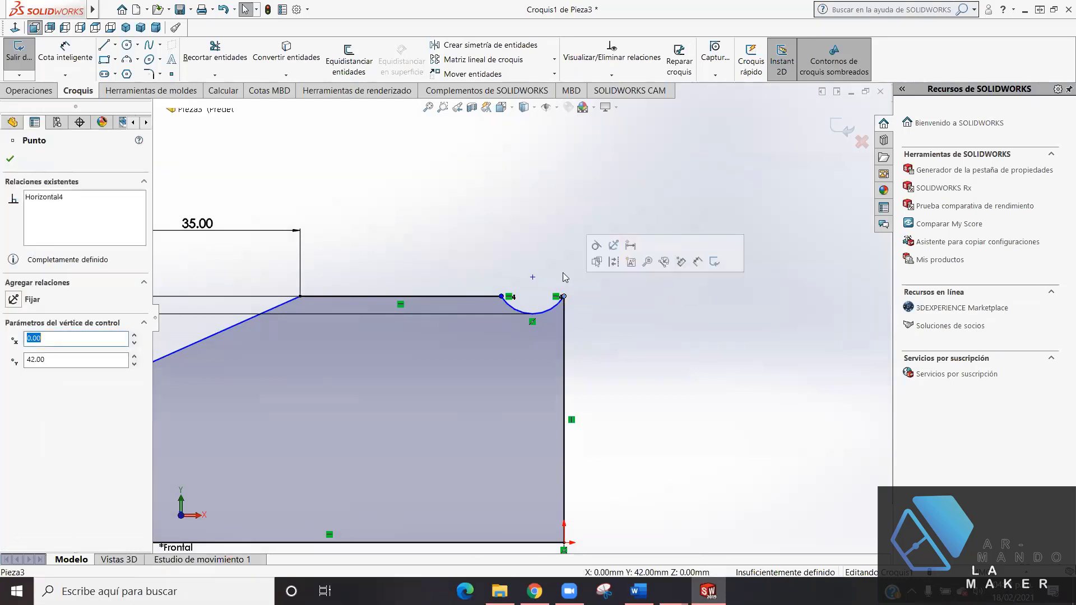
{"action": "left_click", "coordinate": [531, 278]}
{"action": "left_click", "coordinate": [563, 296], "text": "ctrl"}
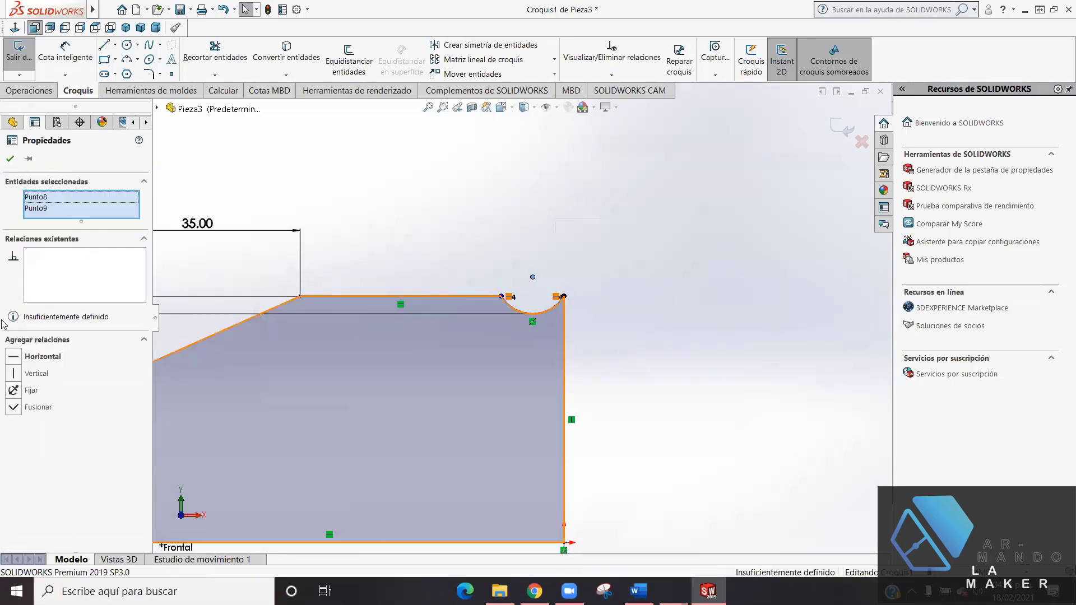
{"action": "left_click", "coordinate": [17, 360]}
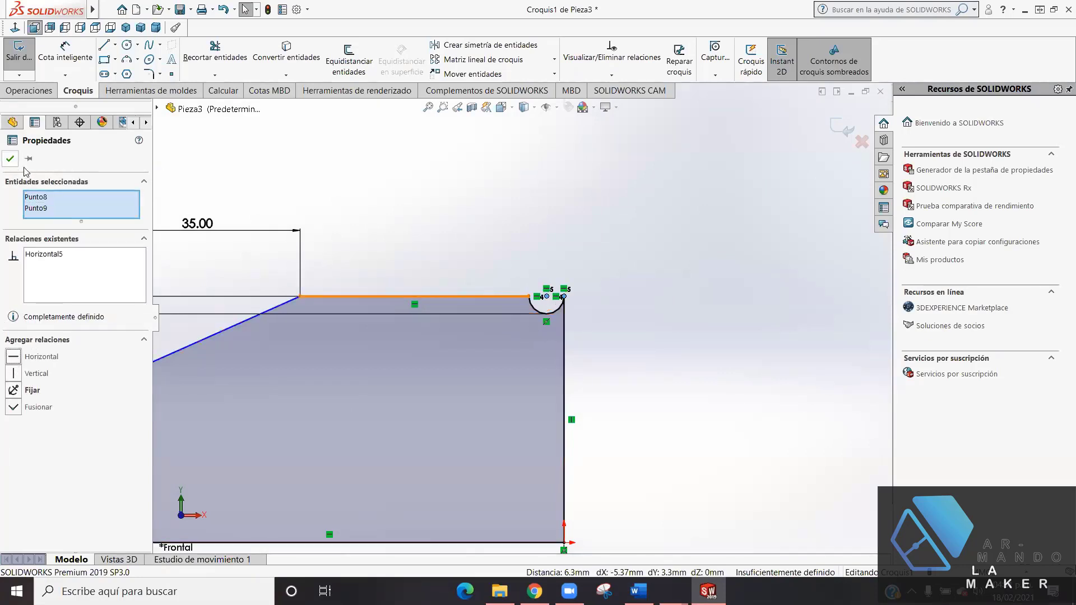
{"action": "key", "text": "Escape"}
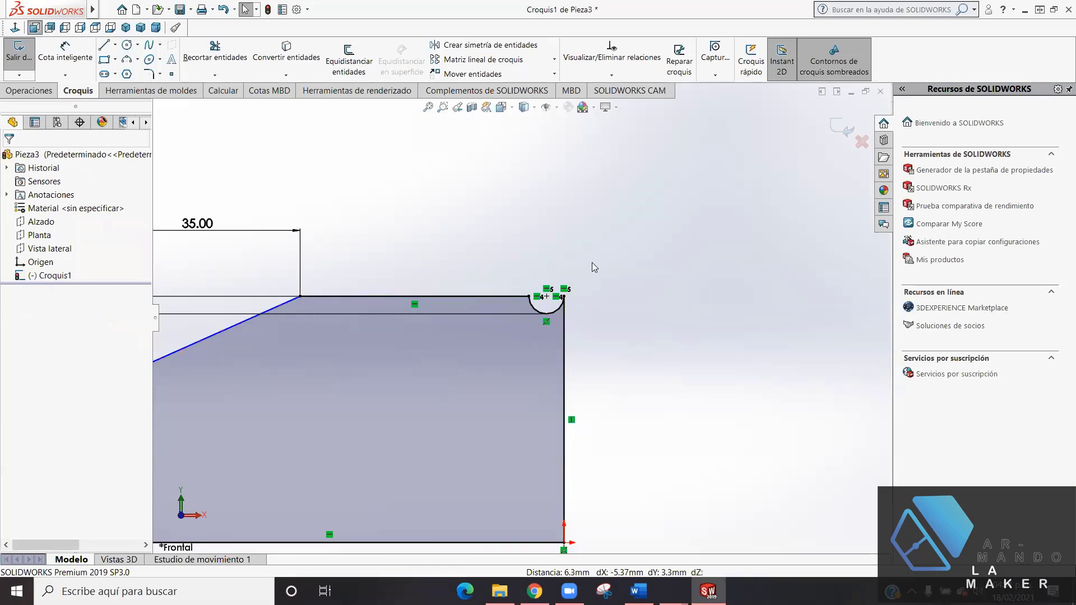
- Zoom to fit the whole profile, then view exercise 732's section view in Google Slides
{"action": "key", "text": "f"}
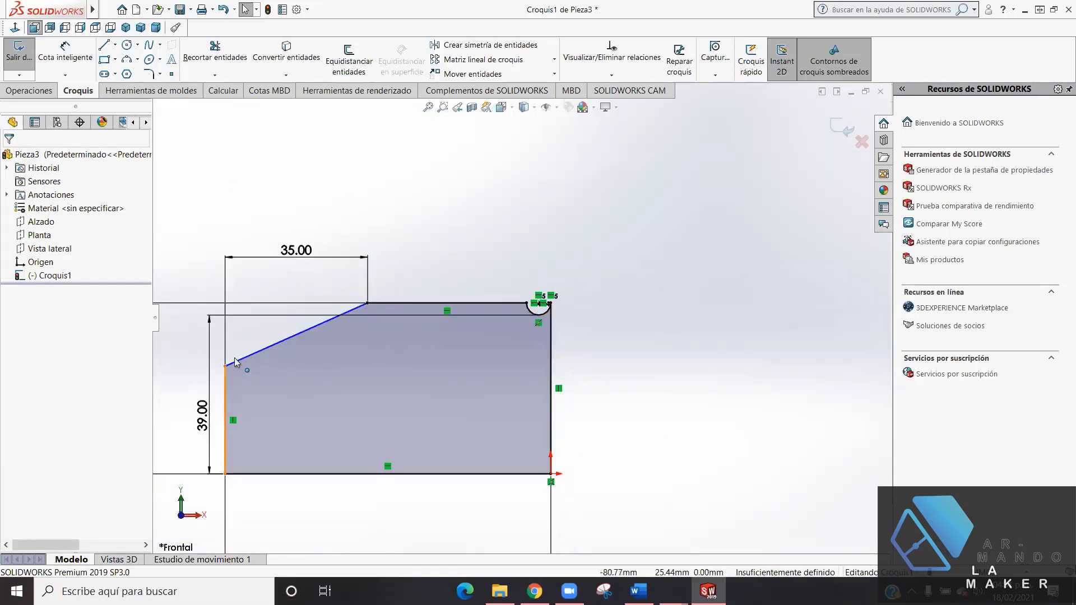
{"action": "scroll", "coordinate": [392, 305], "scroll_direction": "up", "scroll_amount": 3}
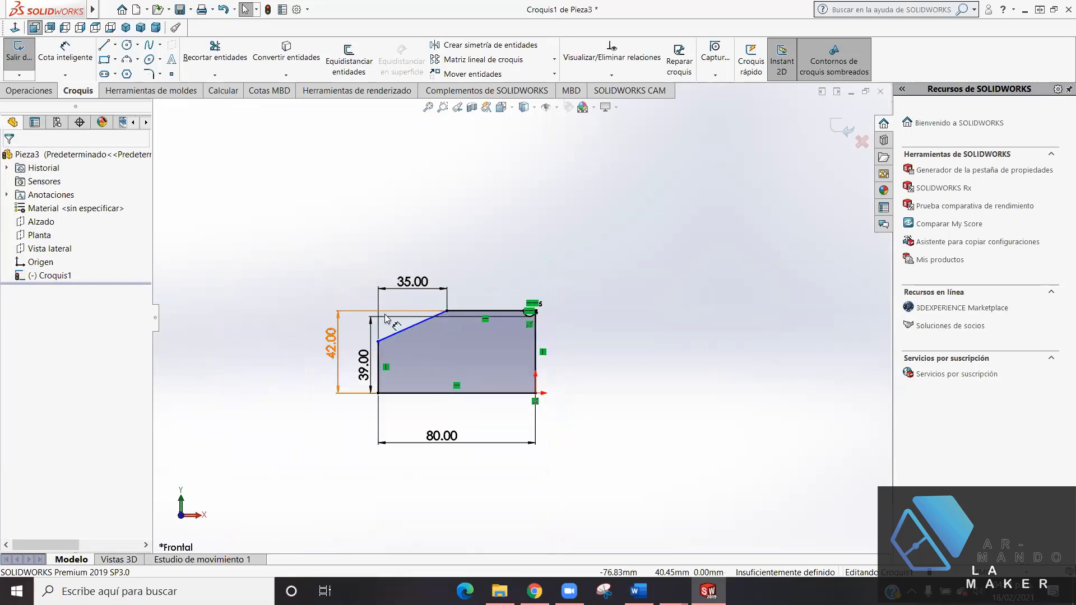
{"action": "scroll", "coordinate": [386, 330], "scroll_direction": "down", "scroll_amount": 2}
{"action": "scroll", "coordinate": [392, 347], "scroll_direction": "down", "scroll_amount": 3}
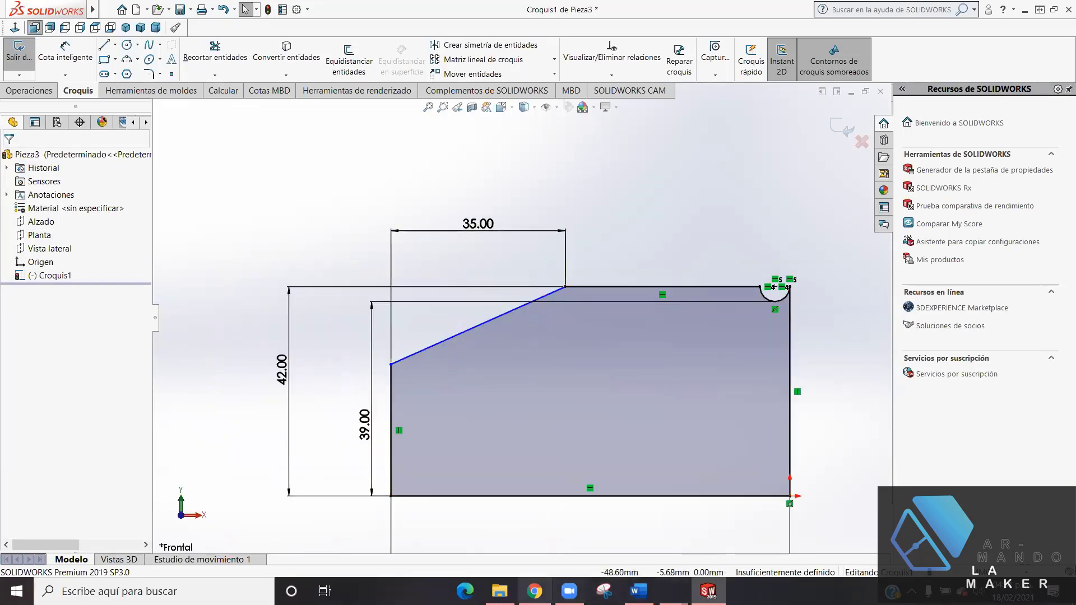
{"action": "left_click", "coordinate": [534, 591]}
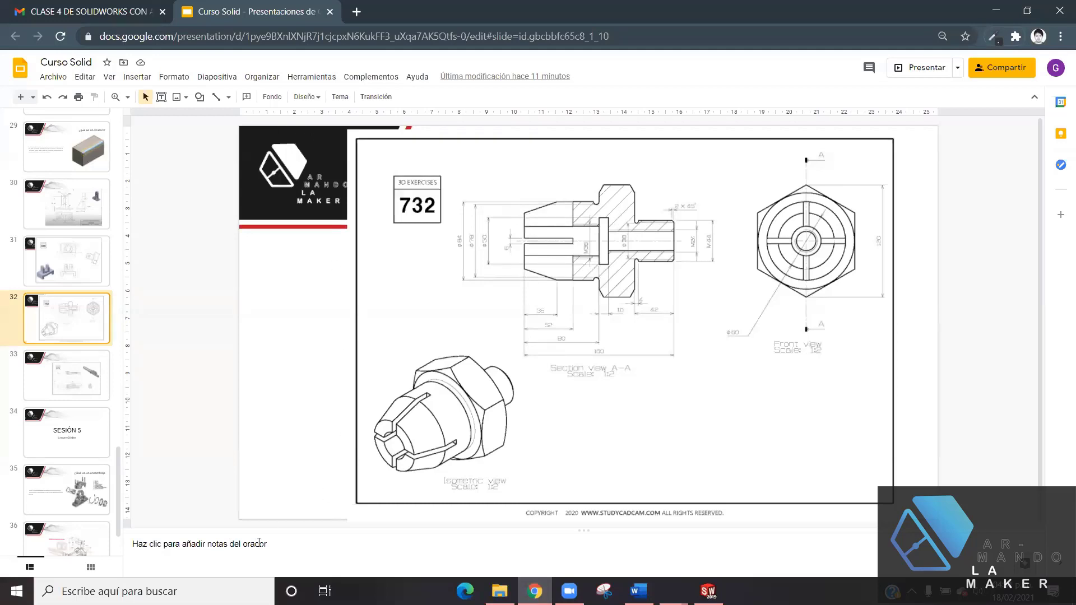
{"action": "left_click", "coordinate": [553, 143]}
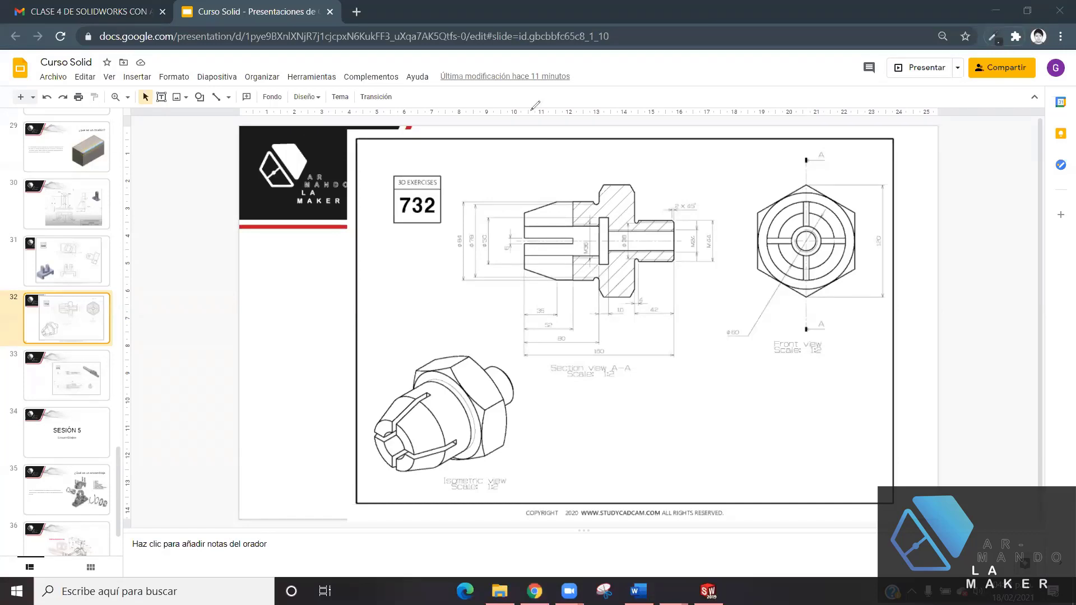
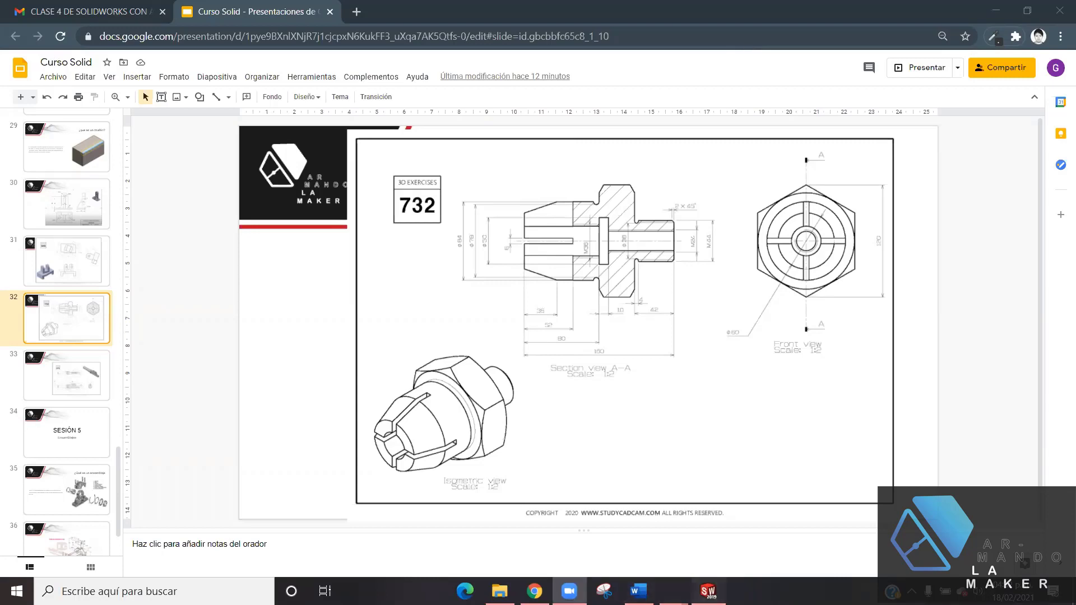
- Compare the SOLIDWORKS profile sketch against the reference drawing in the slides
{"action": "left_click", "coordinate": [707, 590]}
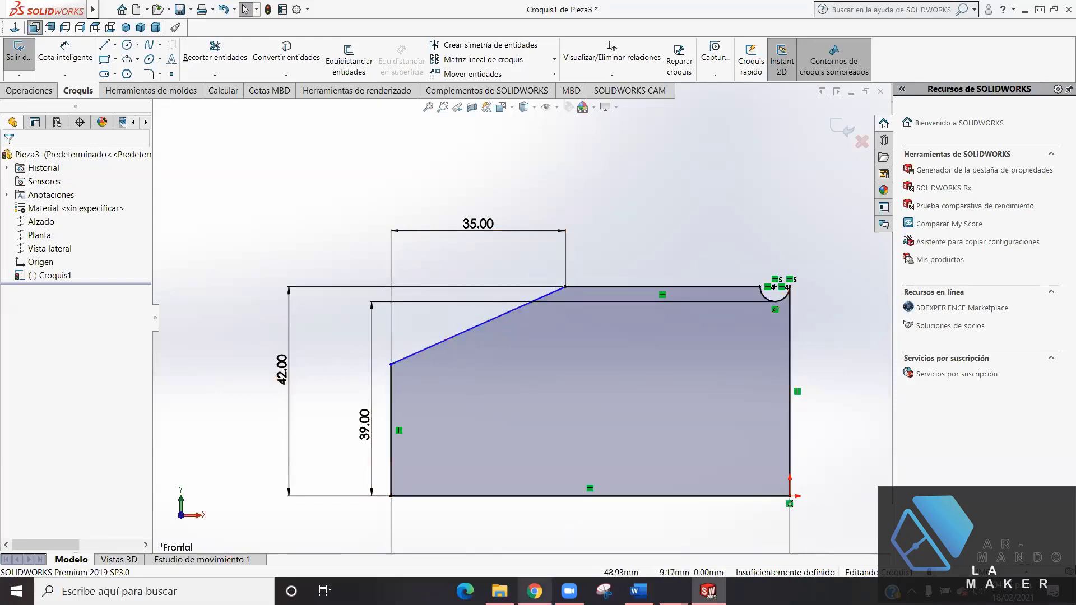
{"action": "left_click", "coordinate": [534, 591]}
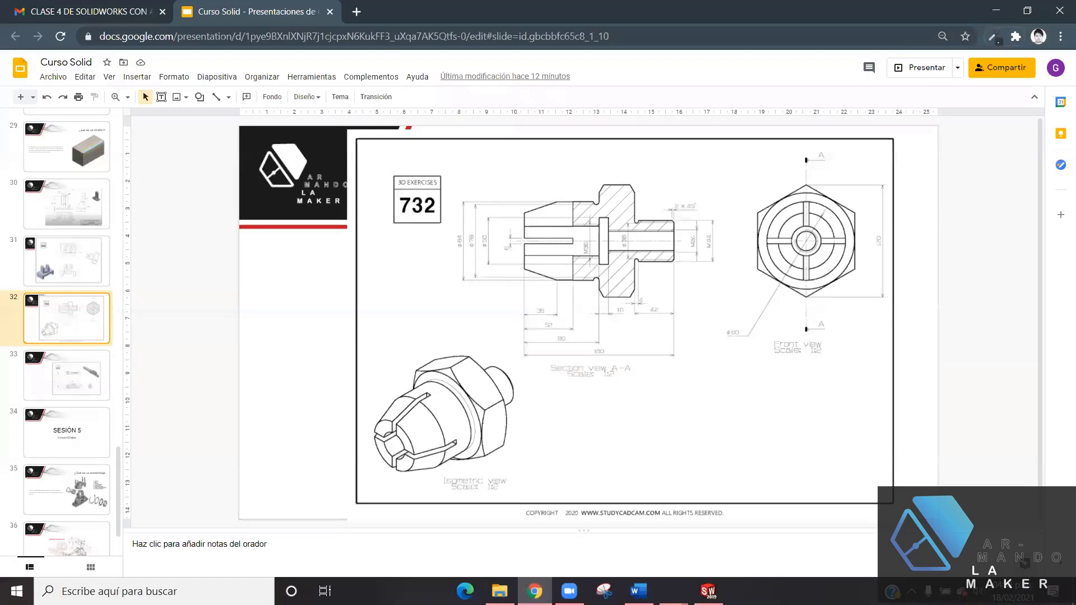
{"action": "left_click", "coordinate": [708, 591]}
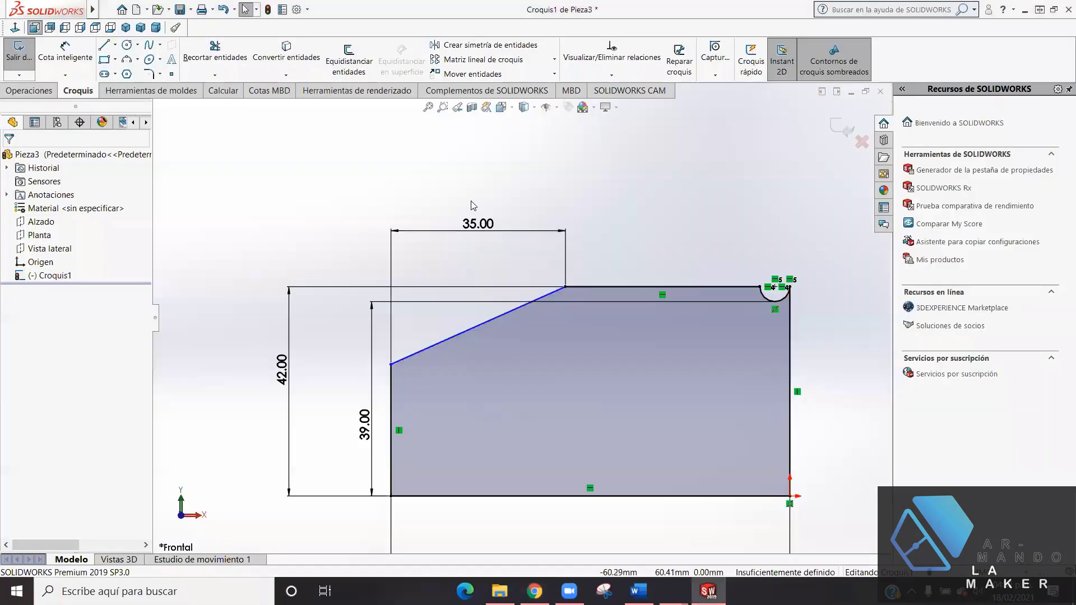
- Dimension the sloped cone edge at 30° from the top edge, placing the label near the top-left corner
{"action": "left_click", "coordinate": [65, 55]}
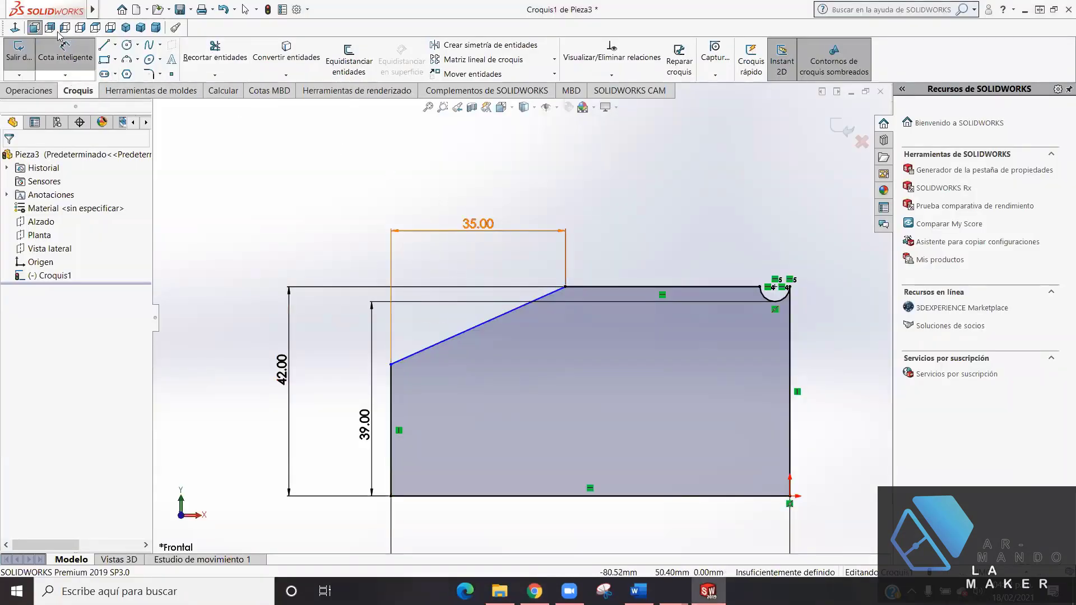
{"action": "left_click", "coordinate": [453, 343]}
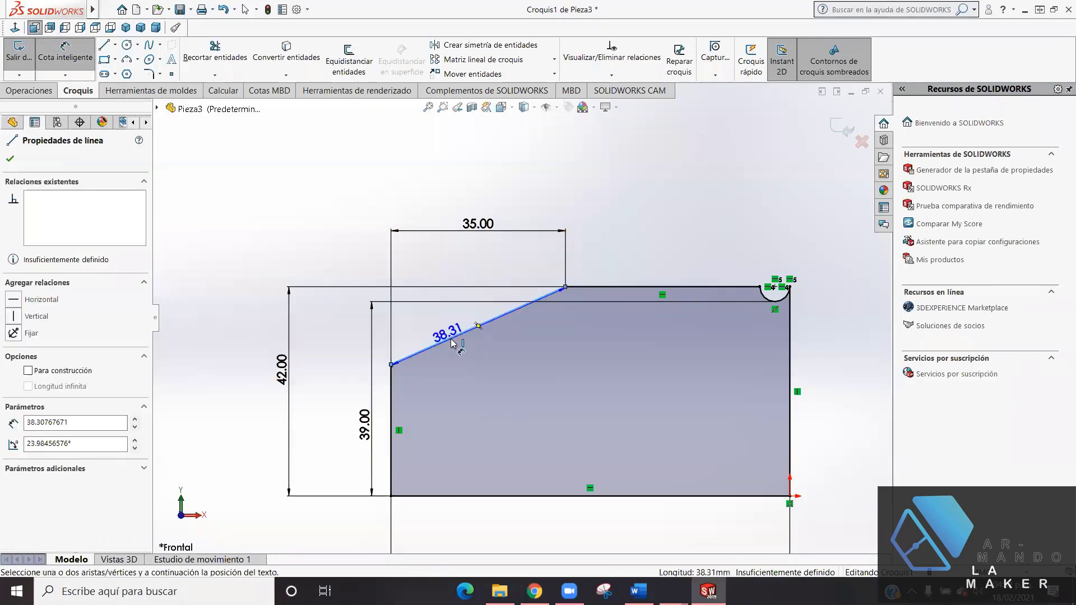
{"action": "left_click", "coordinate": [610, 290]}
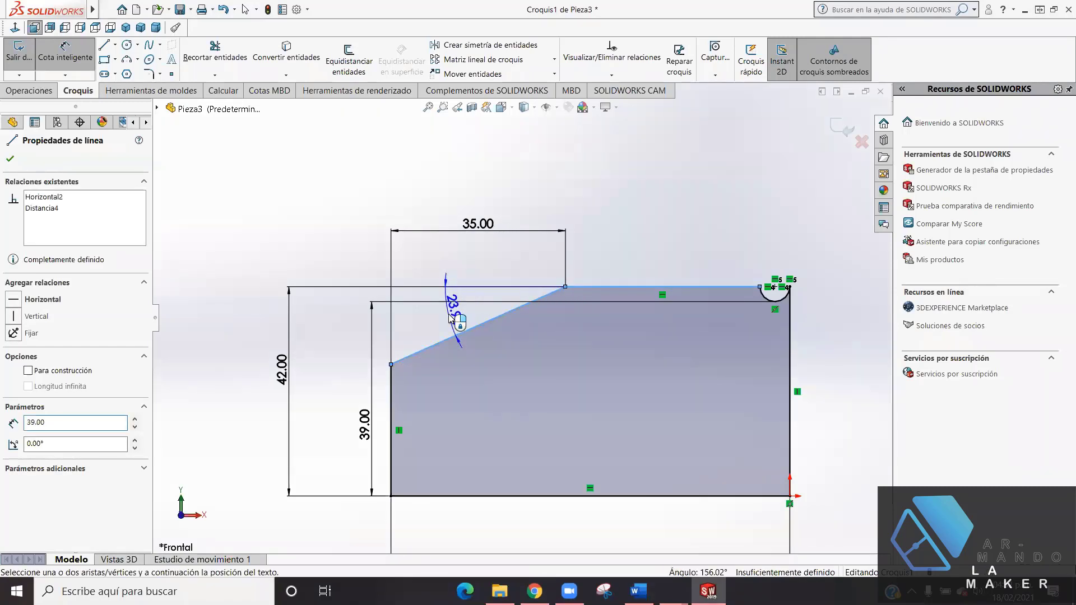
{"action": "left_click", "coordinate": [449, 317]}
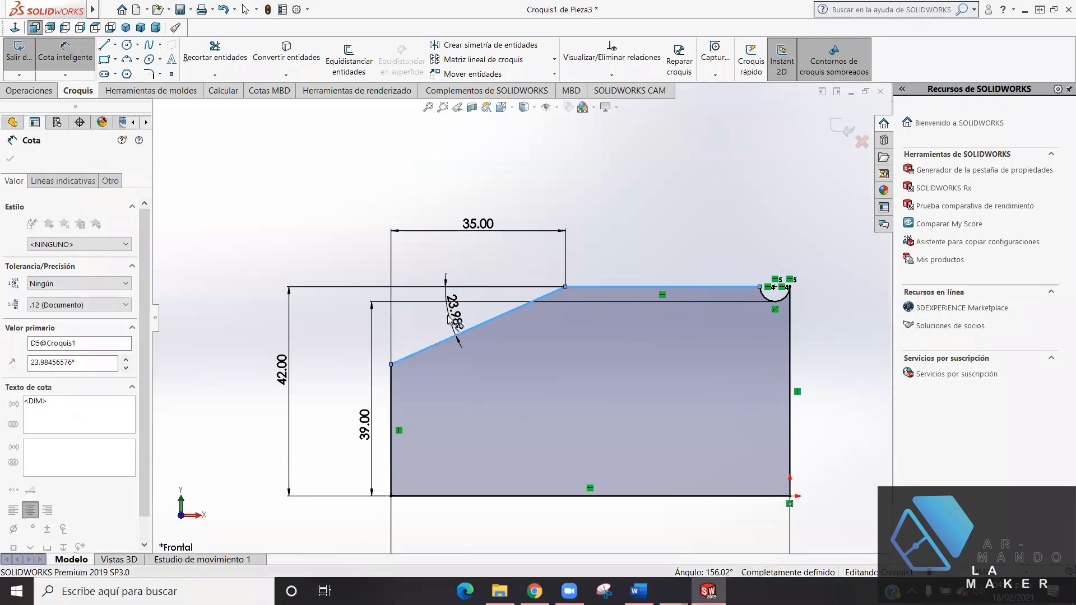
{"action": "type", "text": "30"}
{"action": "key", "text": "Return"}
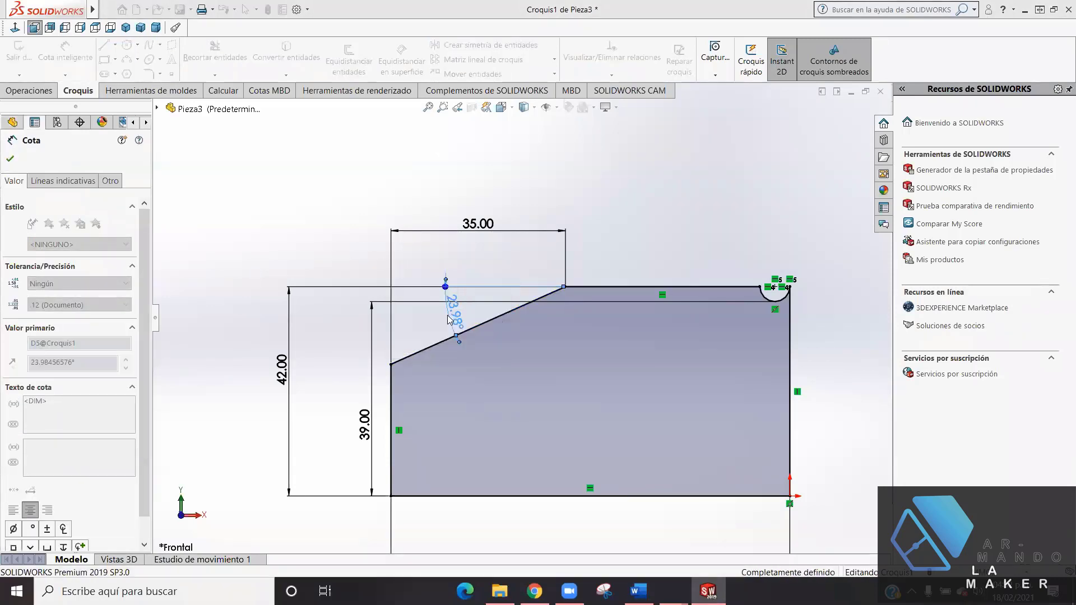
{"action": "left_click", "coordinate": [10, 159]}
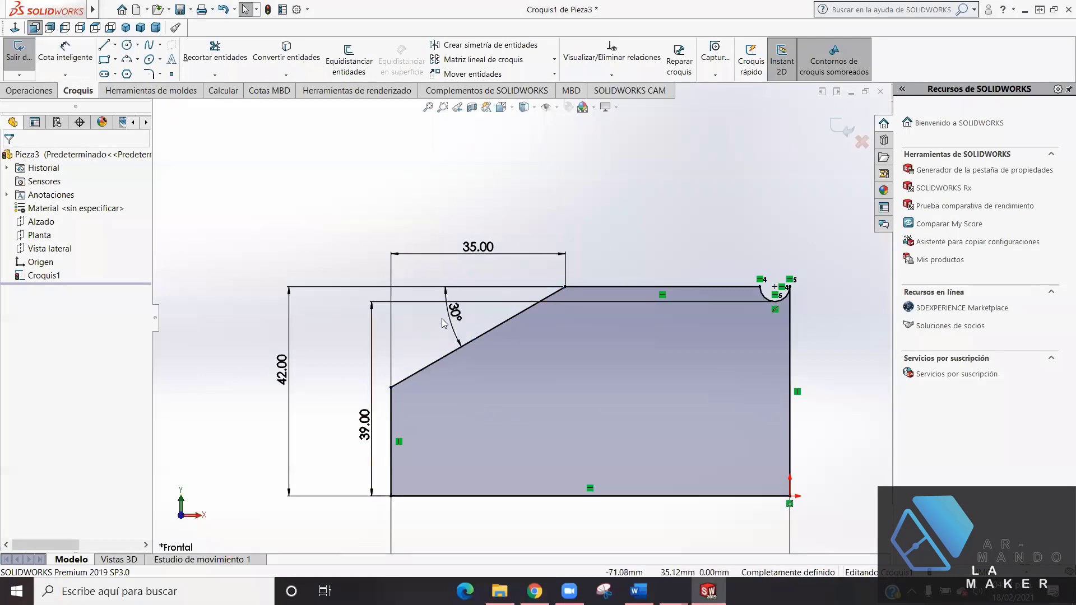
{"action": "left_click_drag", "start_coordinate": [443, 323], "coordinate": [412, 332]}
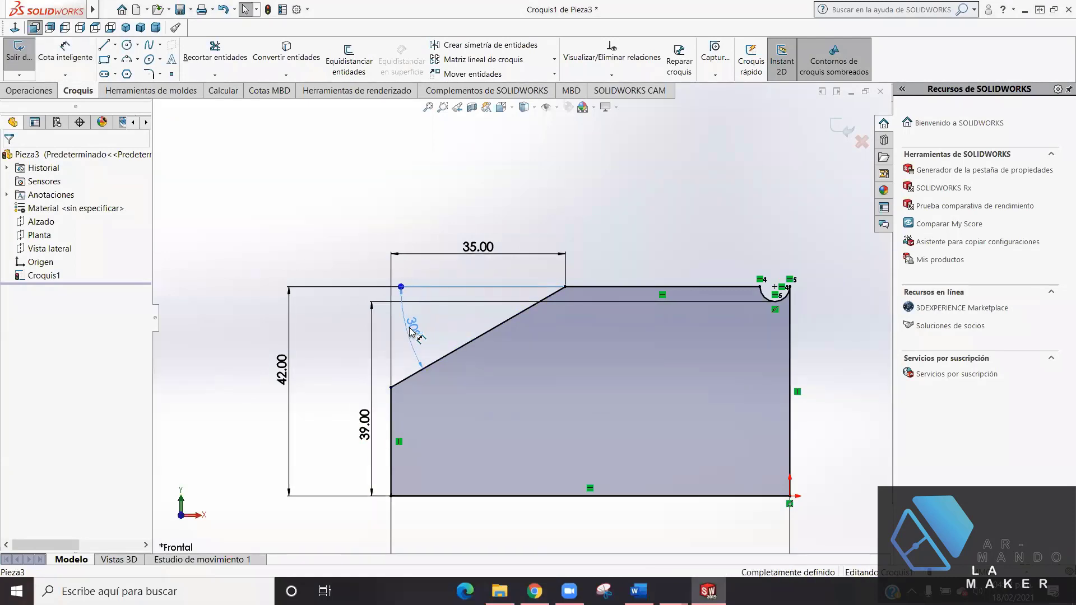
{"action": "left_click", "coordinate": [590, 189]}
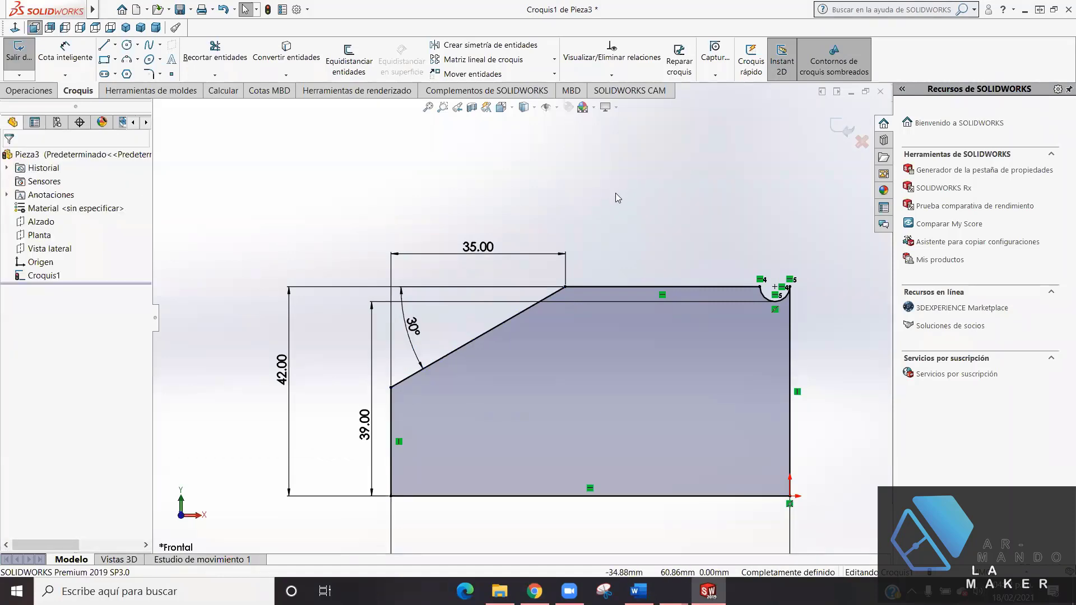
{"action": "scroll", "coordinate": [616, 193], "scroll_direction": "up", "scroll_amount": 3}
{"action": "scroll", "coordinate": [644, 291], "scroll_direction": "up", "scroll_amount": 2}
{"action": "scroll", "coordinate": [675, 376], "scroll_direction": "down", "scroll_amount": 2}
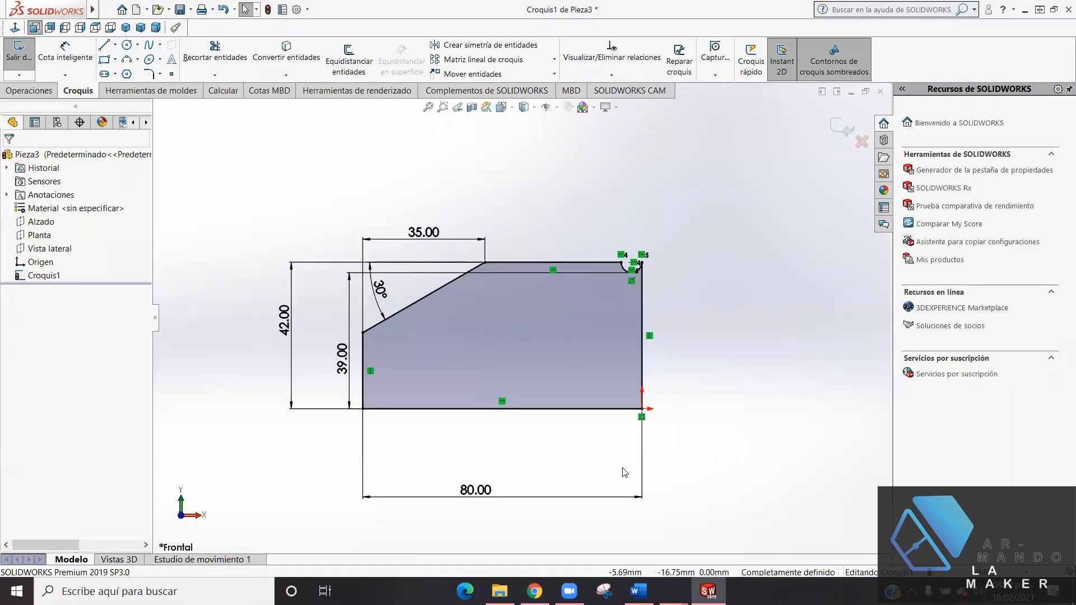
{"action": "left_click", "coordinate": [534, 591]}
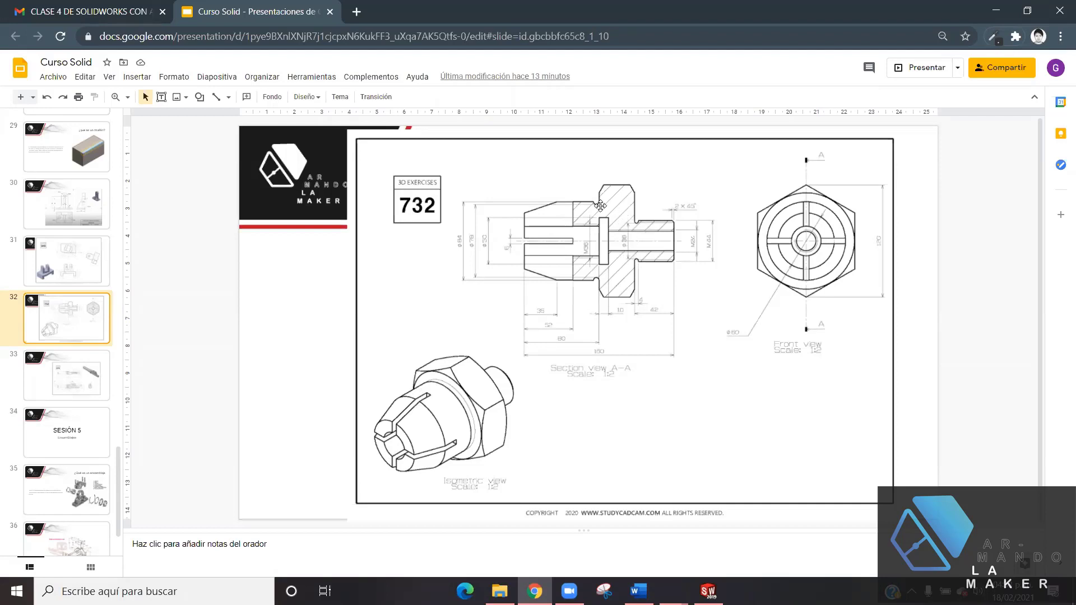
{"action": "left_click", "coordinate": [707, 591]}
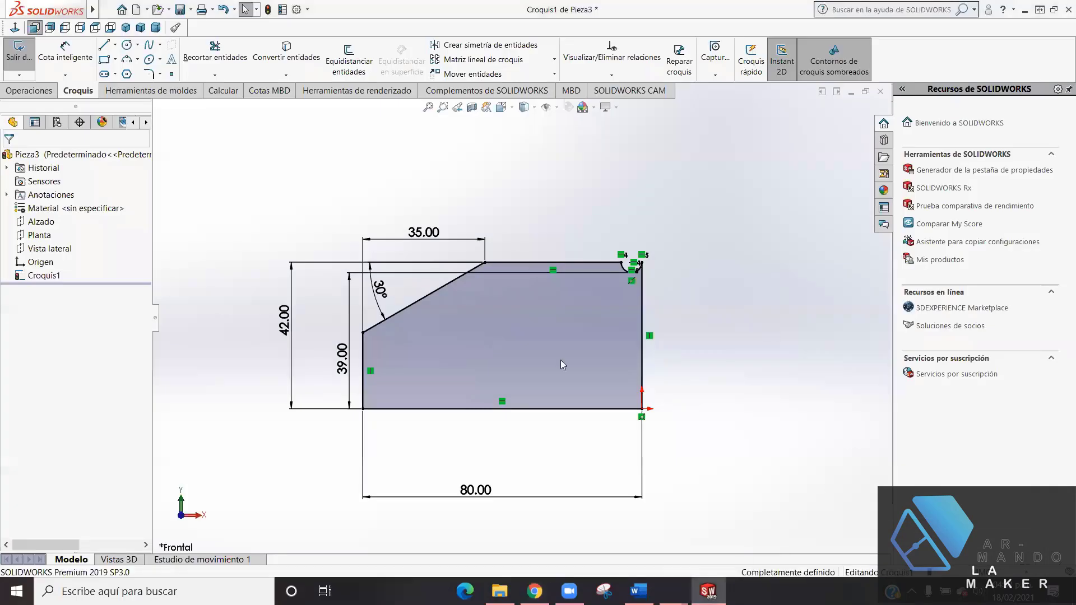
- Exit the profile sketch and view it isometrically
{"action": "left_click", "coordinate": [837, 130]}
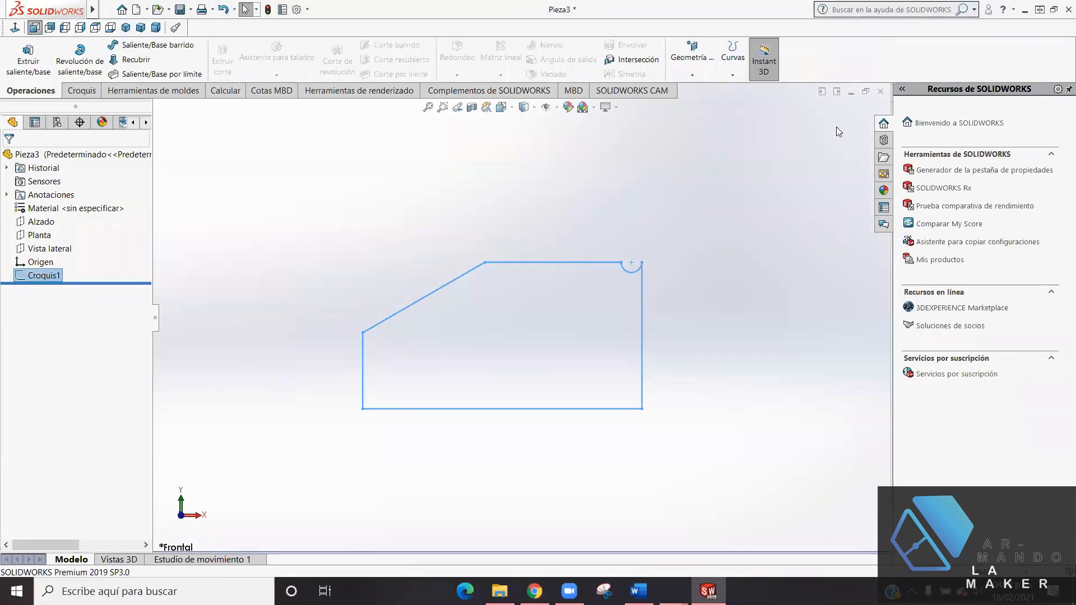
{"action": "key", "text": "ctrl+7"}
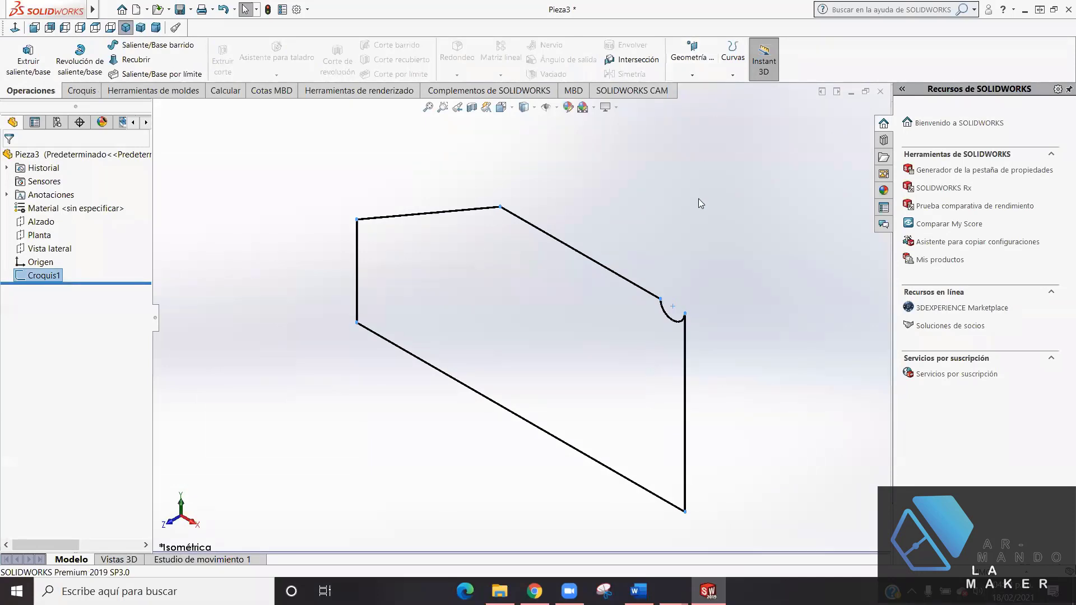
{"action": "scroll", "coordinate": [699, 229], "scroll_direction": "up", "scroll_amount": 2}
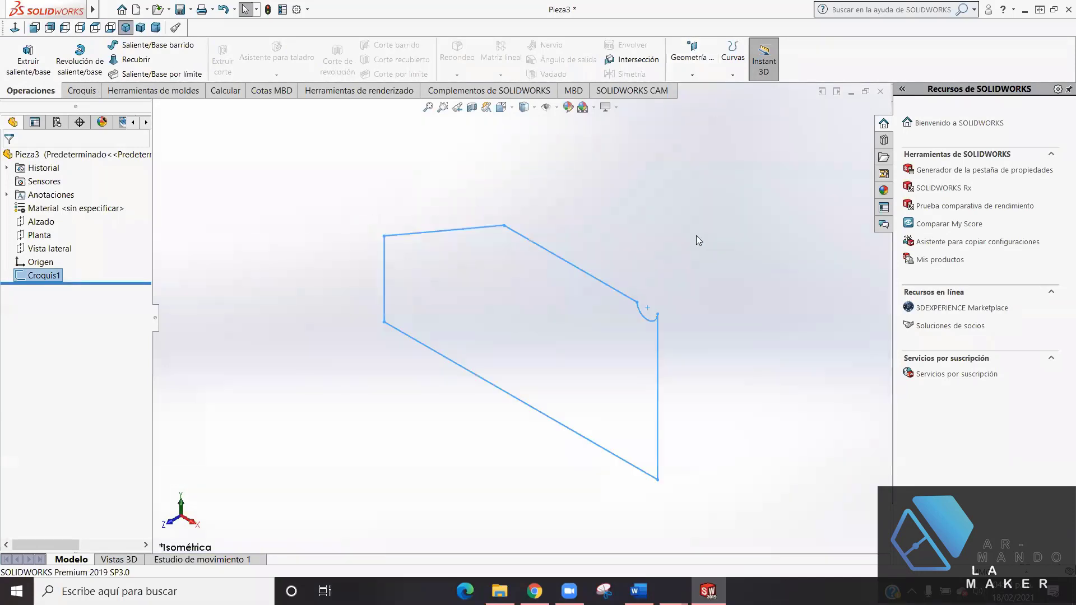
{"action": "scroll", "coordinate": [653, 361], "scroll_direction": "down", "scroll_amount": 1}
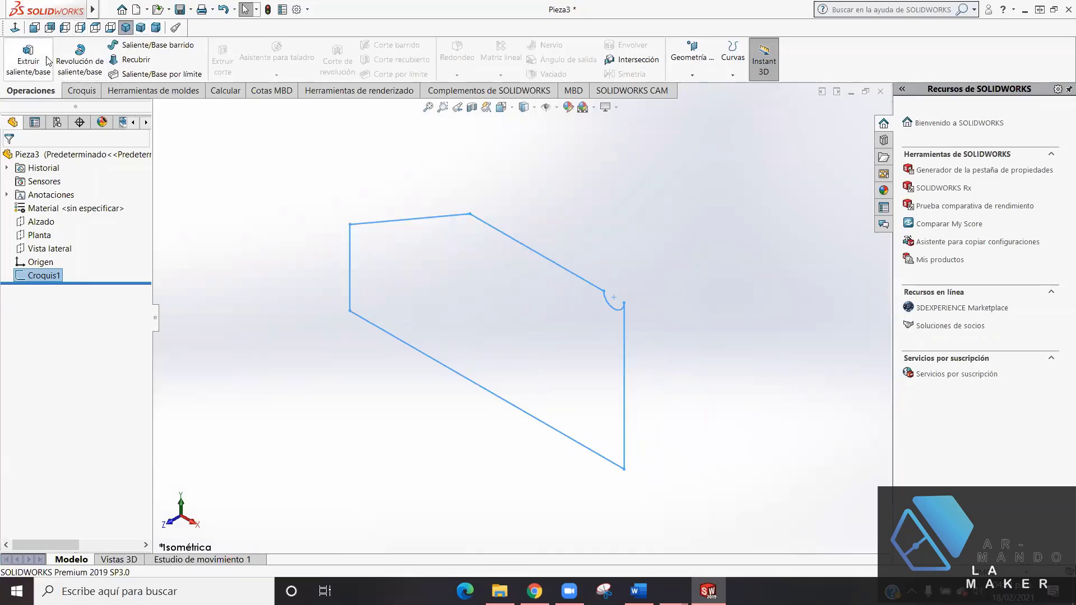
- Revolve the profile 360° about its bottom edge into Revolución1, then recheck the reference drawing
{"action": "left_click", "coordinate": [89, 56]}
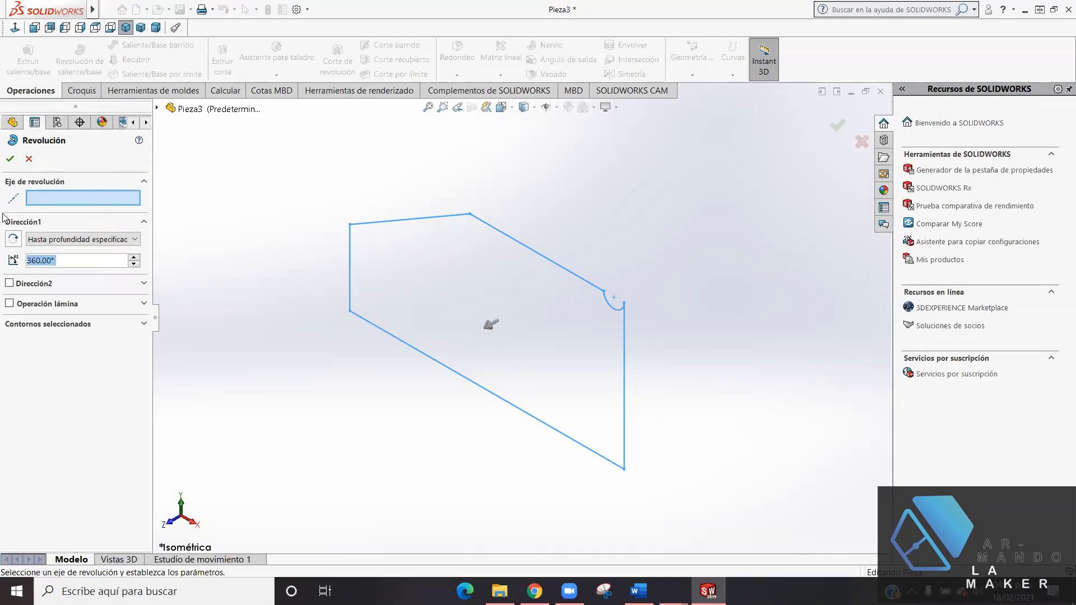
{"action": "left_click", "coordinate": [381, 331]}
{"action": "key", "text": "z"}
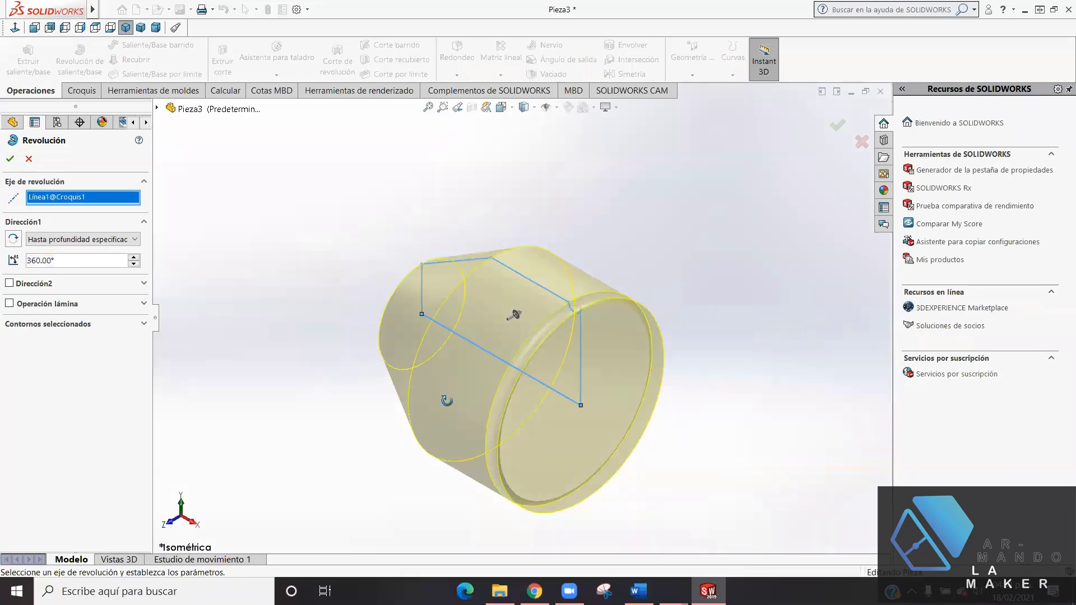
{"action": "mouse_move", "coordinate": [447, 400]}
{"action": "middle_mouse_down"}
{"action": "mouse_move", "coordinate": [497, 427]}
{"action": "mouse_move", "coordinate": [420, 478]}
{"action": "mouse_move", "coordinate": [367, 344]}
{"action": "mouse_move", "coordinate": [432, 379]}
{"action": "mouse_move", "coordinate": [438, 421]}
{"action": "middle_mouse_up"}
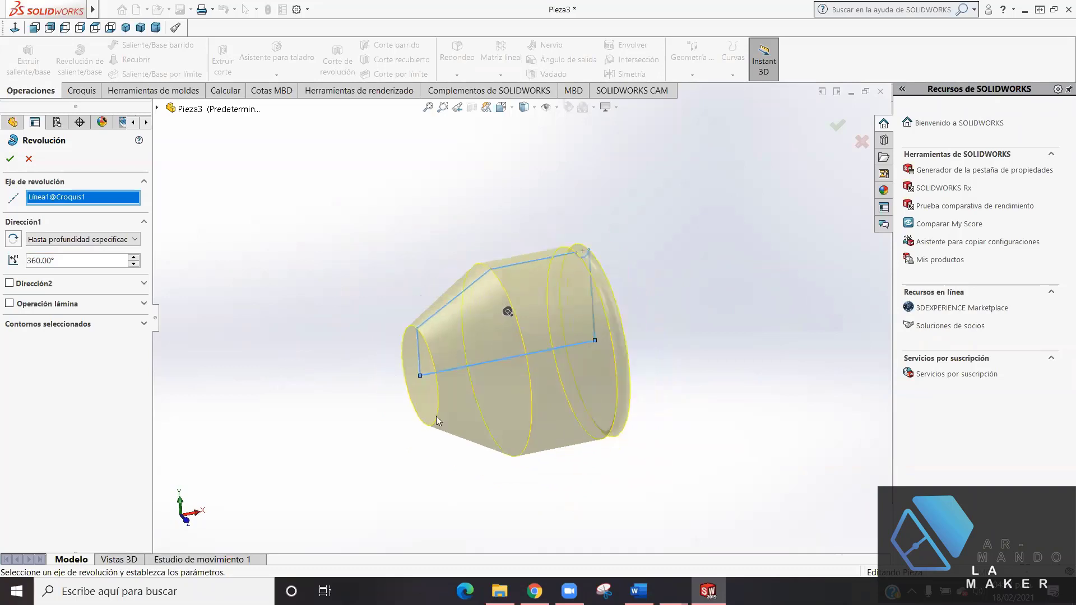
{"action": "left_click", "coordinate": [10, 158]}
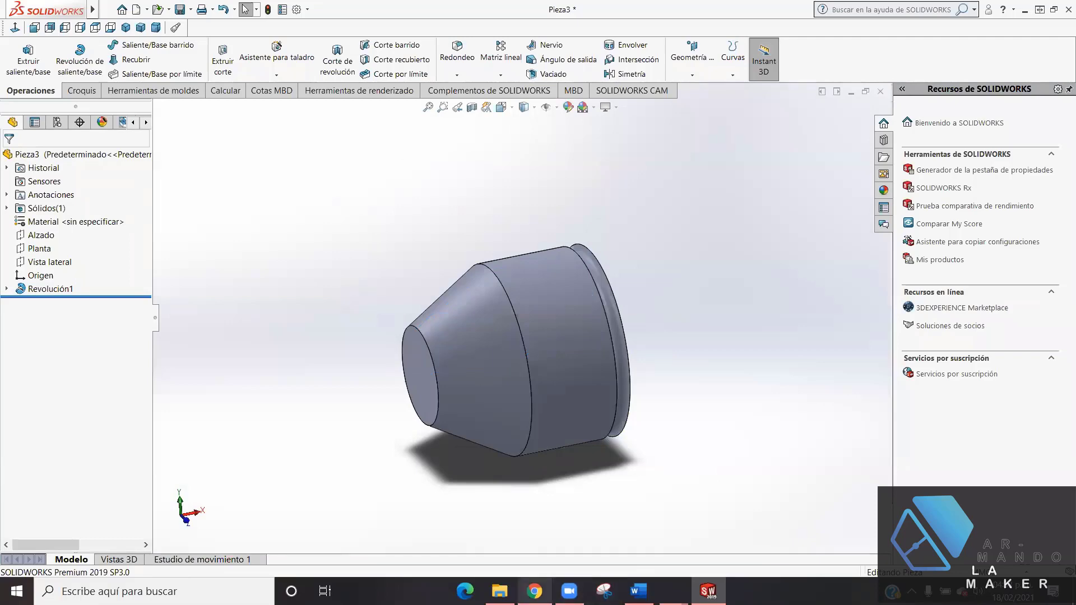
{"action": "left_click", "coordinate": [535, 591]}
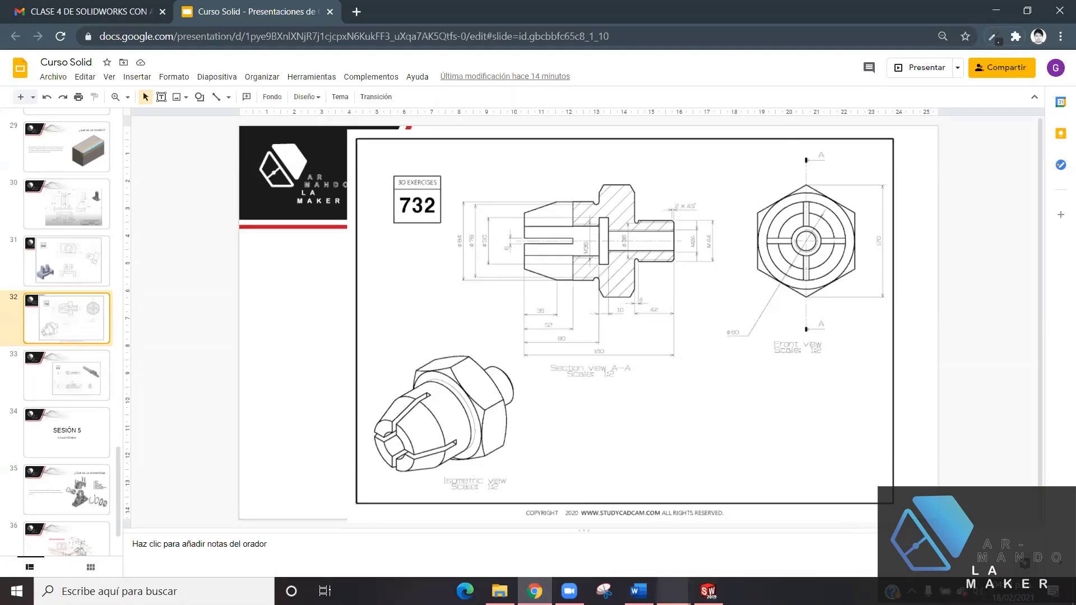
- Orbit the revolved cone-and-cylinder body to inspect its flat end face
{"action": "left_click", "coordinate": [708, 591]}
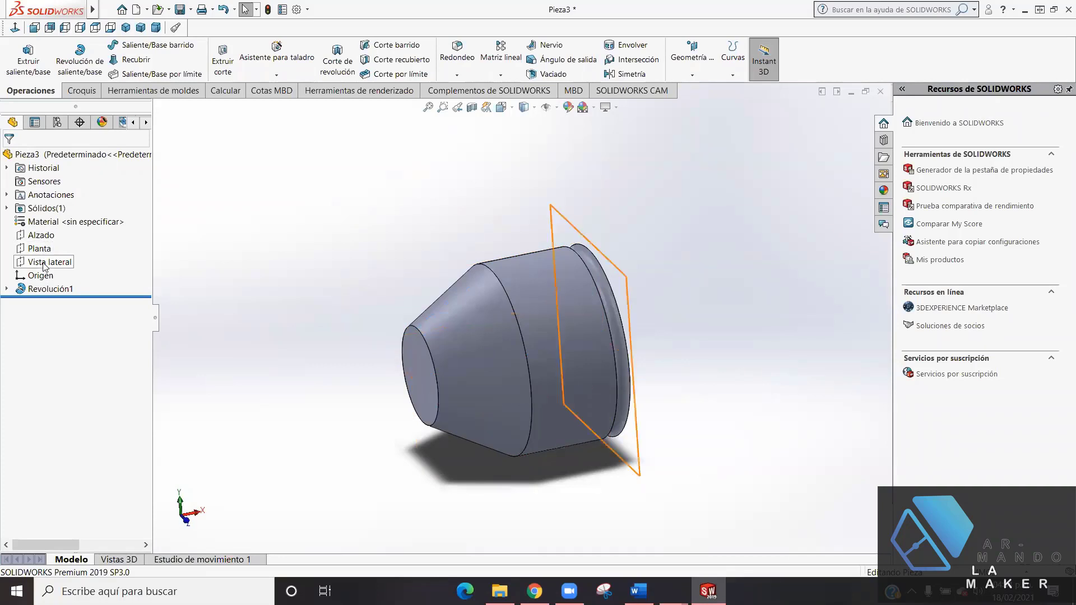
{"action": "left_click", "coordinate": [44, 263]}
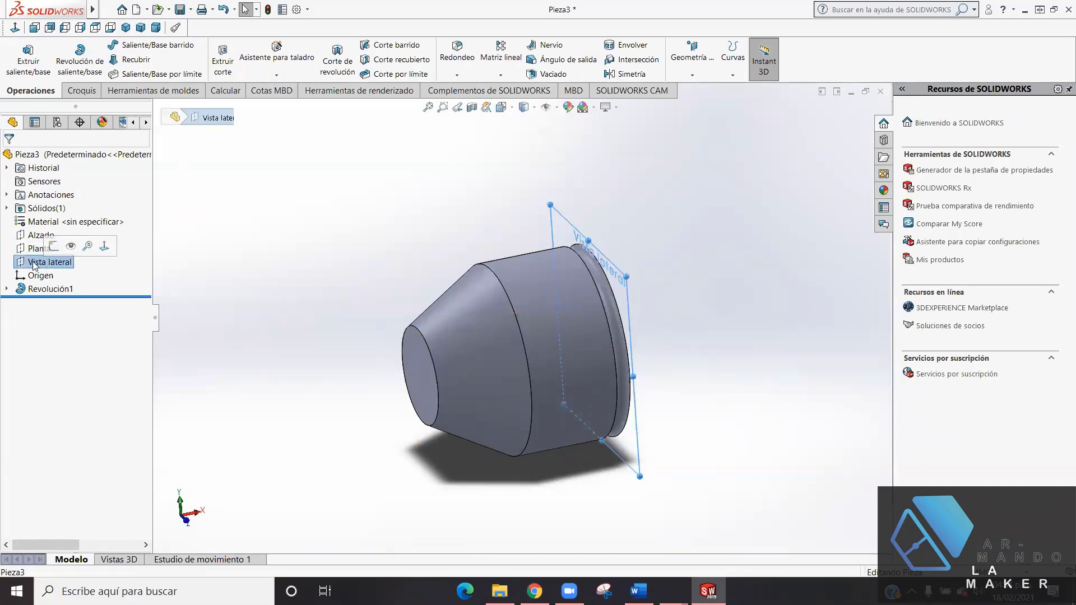
{"action": "mouse_move", "coordinate": [687, 341]}
{"action": "middle_mouse_down"}
{"action": "mouse_move", "coordinate": [603, 344]}
{"action": "mouse_move", "coordinate": [660, 435]}
{"action": "mouse_move", "coordinate": [699, 307]}
{"action": "mouse_move", "coordinate": [734, 369]}
{"action": "mouse_move", "coordinate": [600, 279]}
{"action": "middle_mouse_up"}
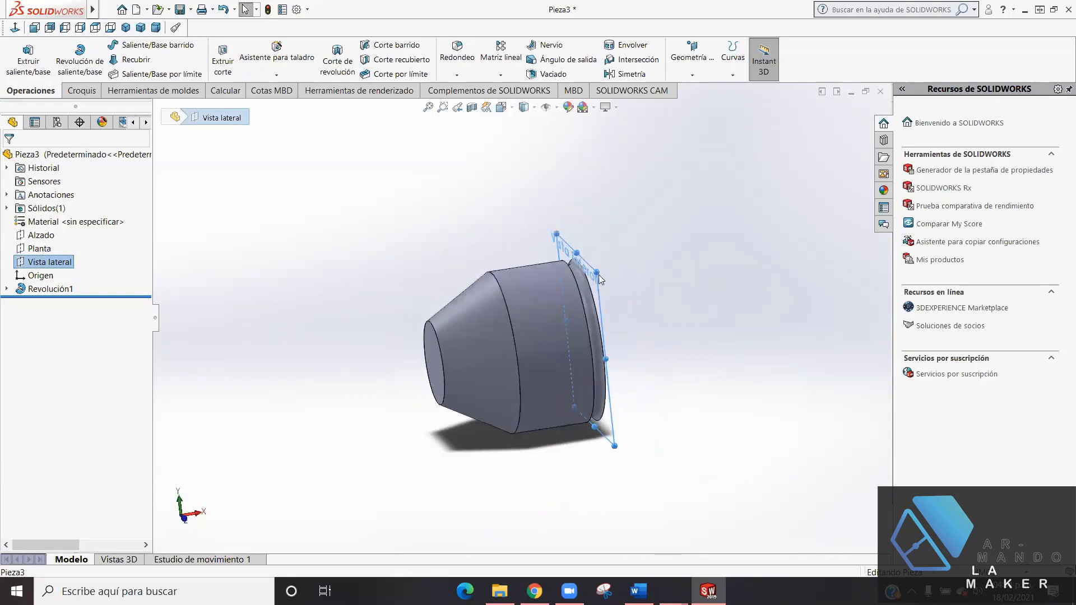
{"action": "middle_click_drag", "start_coordinate": [671, 333], "coordinate": [593, 386]}
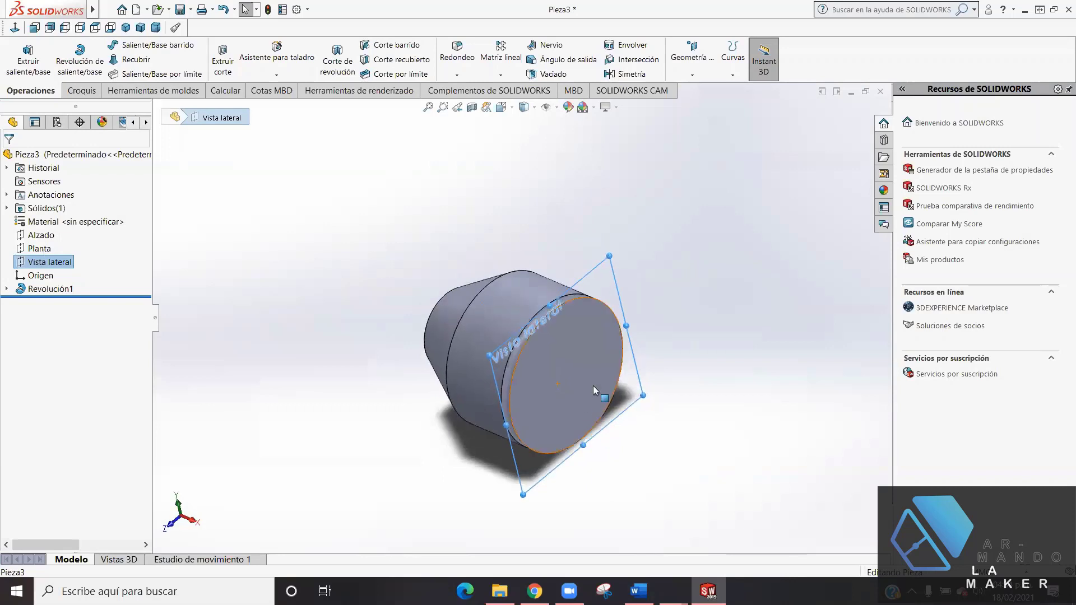
{"action": "mouse_move", "coordinate": [636, 533]}
{"action": "middle_mouse_down"}
{"action": "mouse_move", "coordinate": [649, 457]}
{"action": "mouse_move", "coordinate": [622, 449]}
{"action": "middle_mouse_up"}
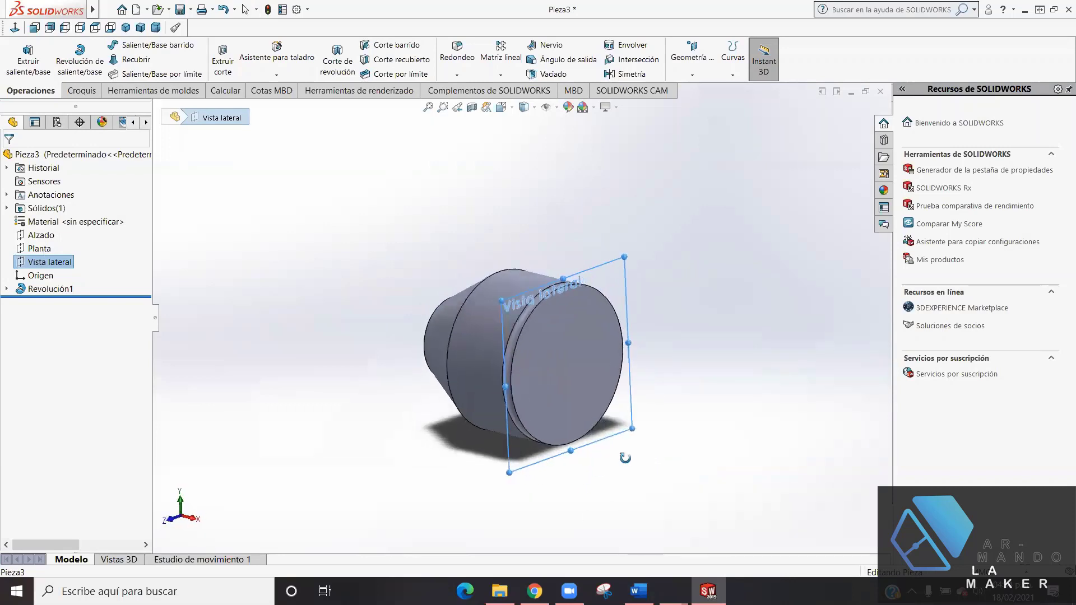
{"action": "left_click", "coordinate": [412, 403]}
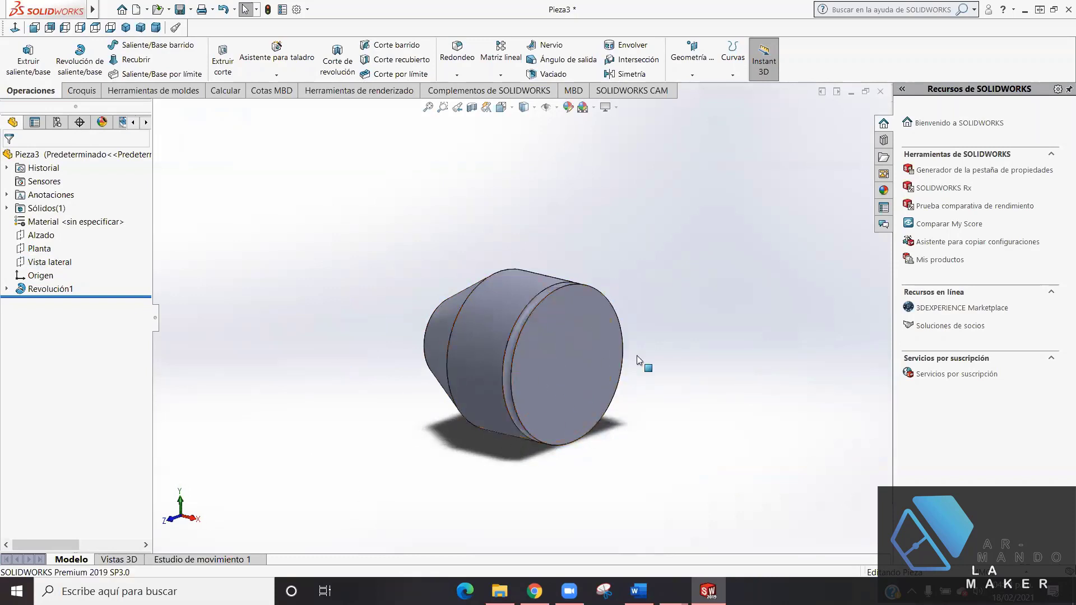
- Open Croquis2 on the circular end face, viewed normal, and compare with the reference drawing
{"action": "left_click", "coordinate": [82, 91]}
{"action": "left_click", "coordinate": [19, 51]}
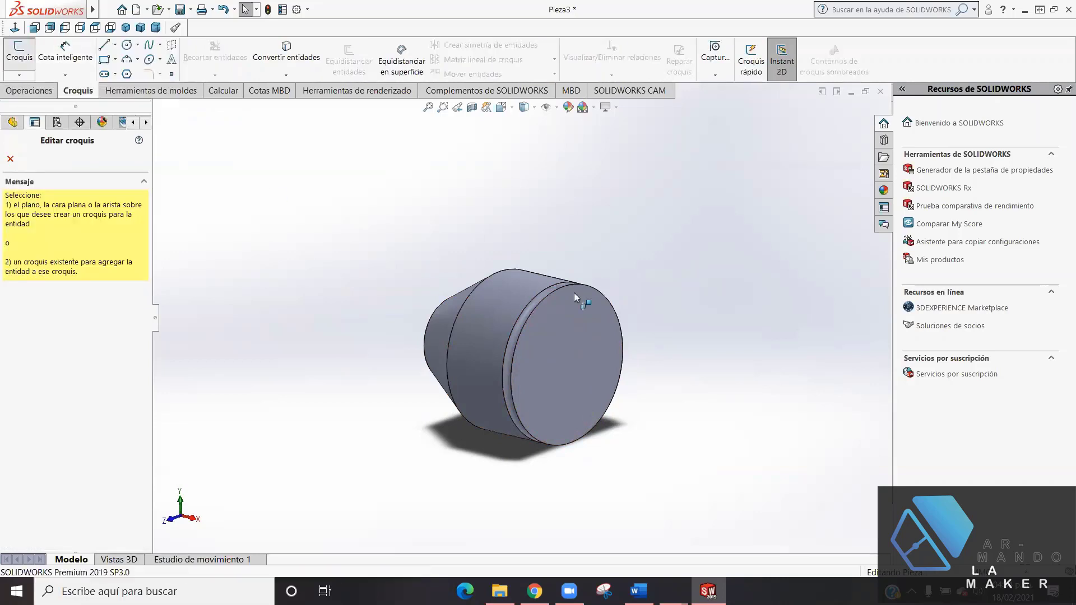
{"action": "left_click", "coordinate": [574, 351]}
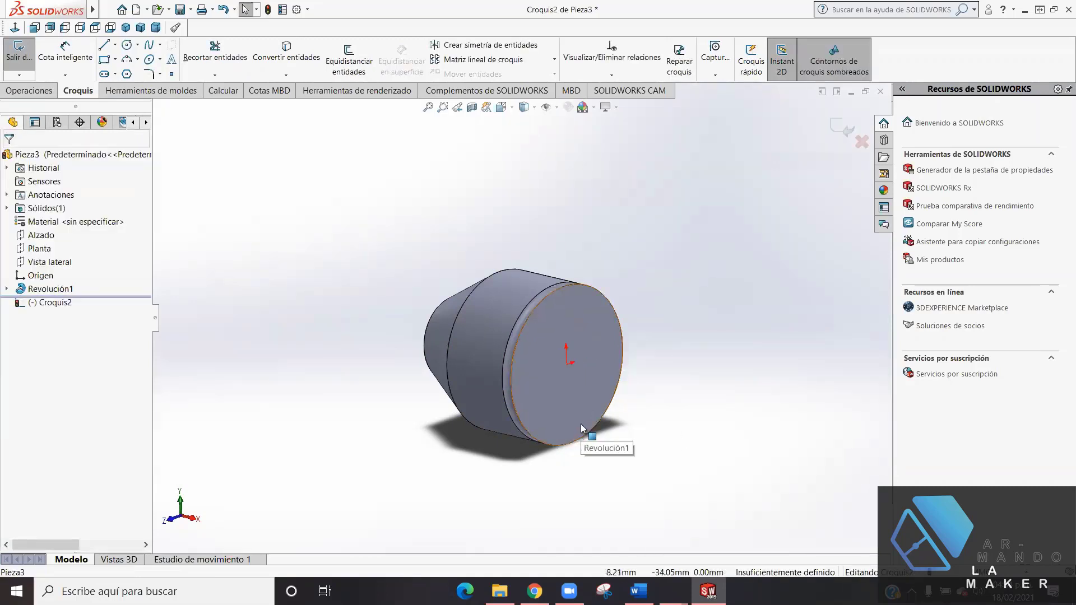
{"action": "key", "text": "ctrl+4"}
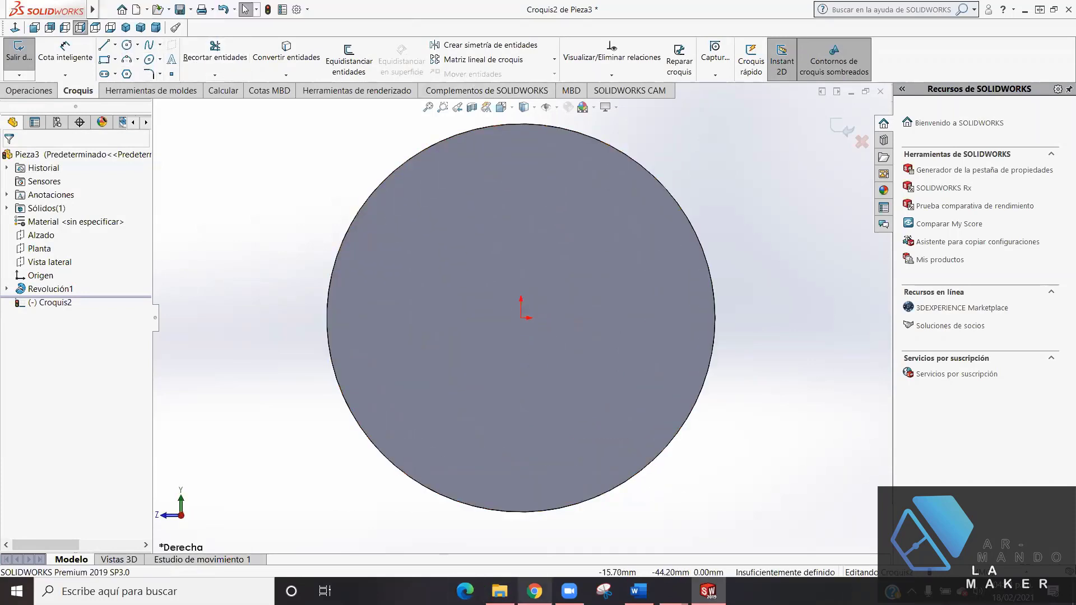
{"action": "left_click", "coordinate": [534, 591]}
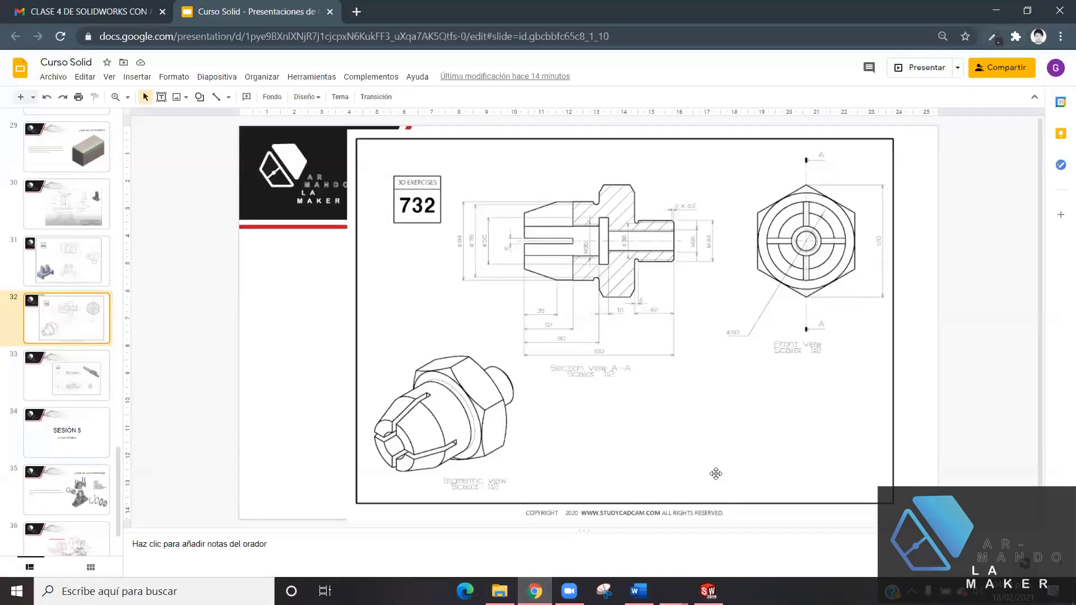
{"action": "left_click", "coordinate": [708, 590]}
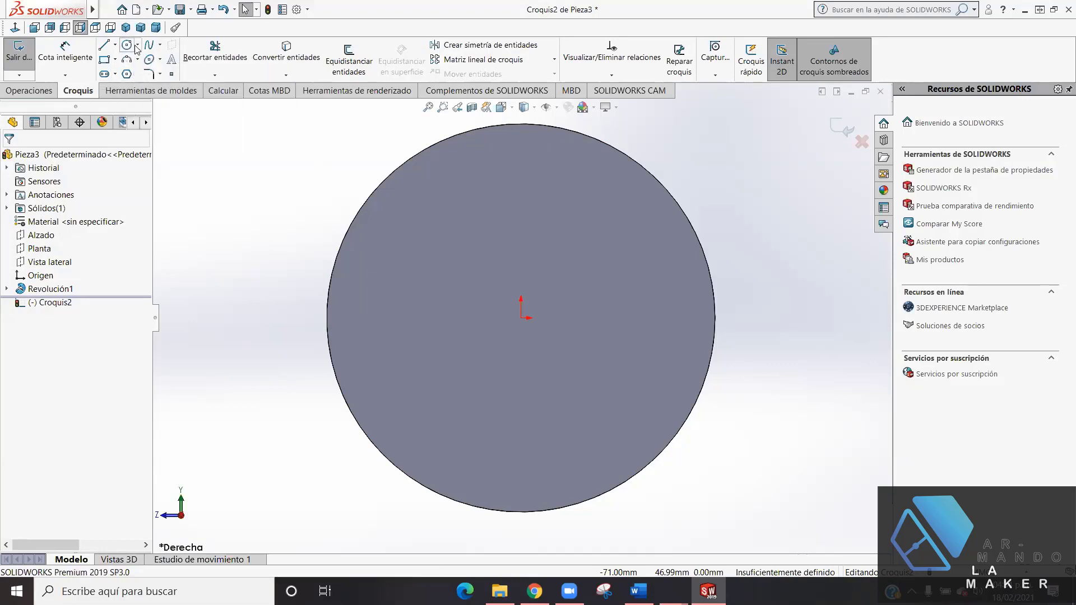
- Set the Polygon tool to 6 sides with an inscribed circle and review its centre and radius values
{"action": "left_click", "coordinate": [129, 76]}
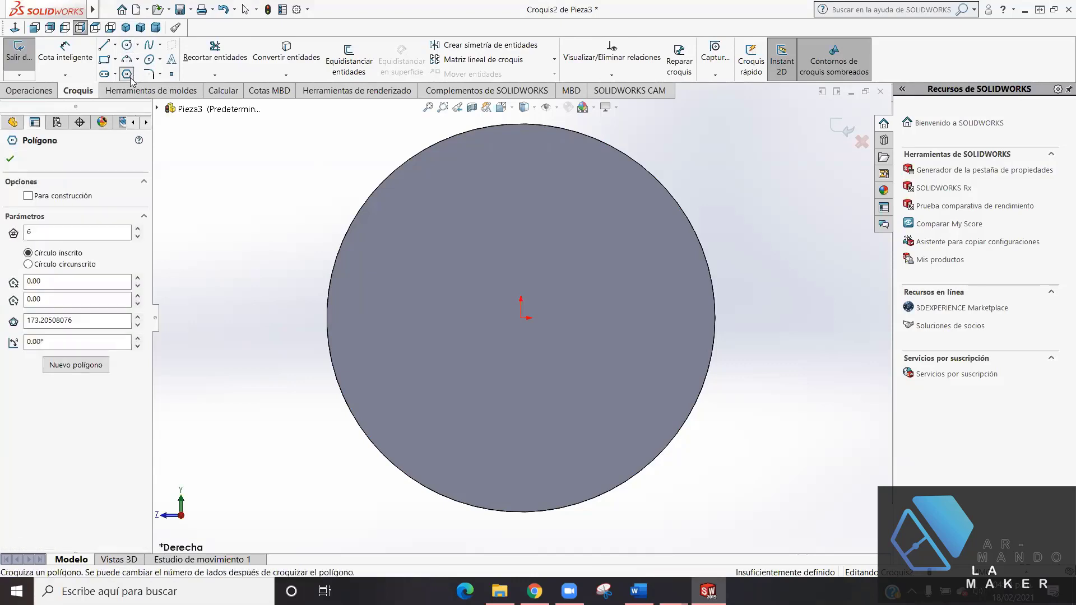
{"action": "left_click", "coordinate": [55, 234]}
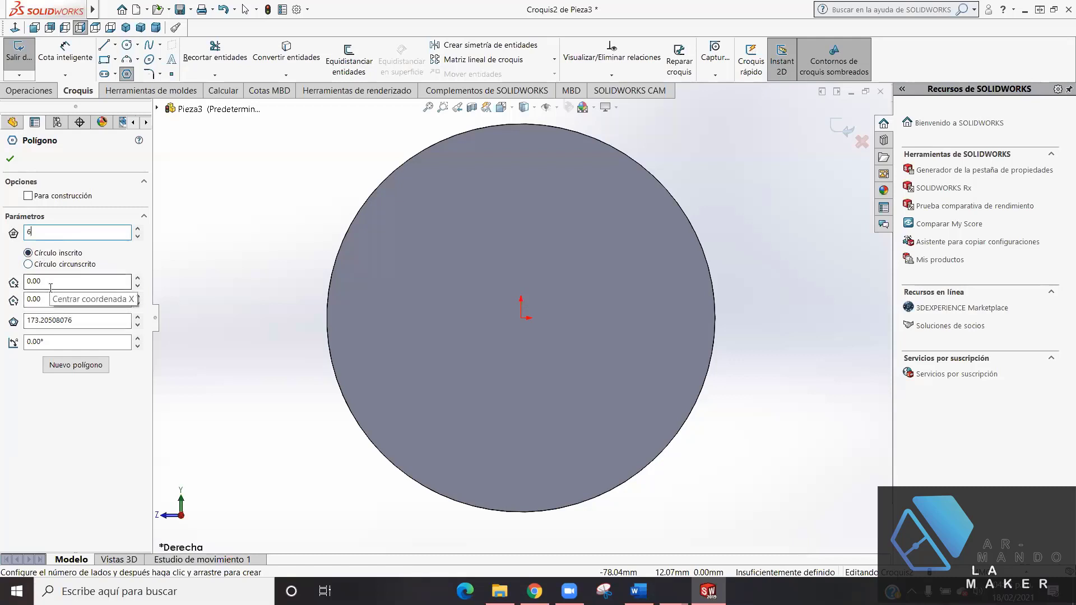
{"action": "left_click", "coordinate": [51, 286]}
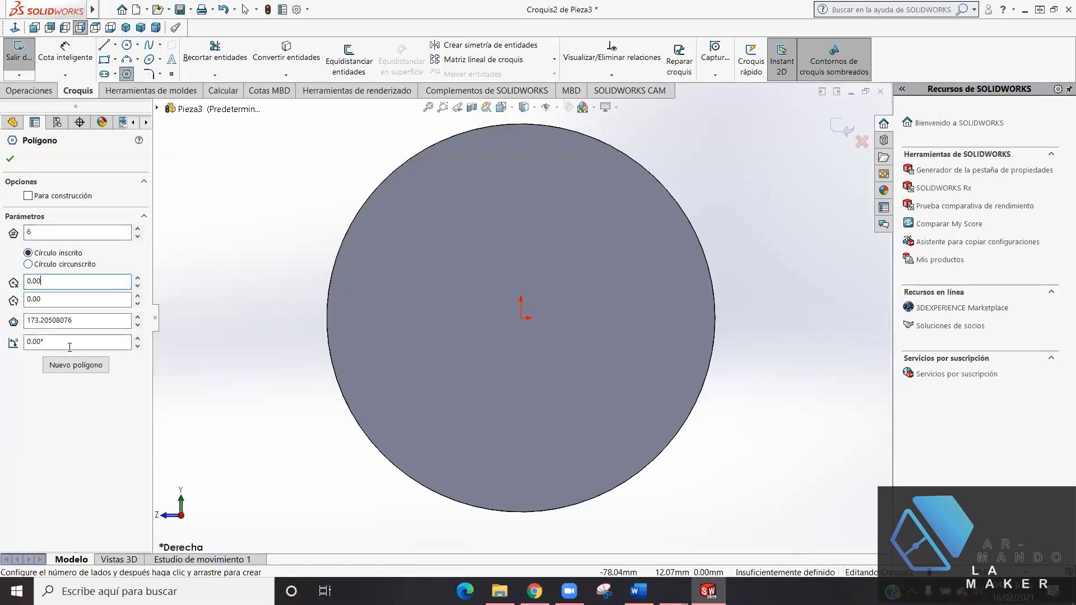
{"action": "left_click", "coordinate": [84, 317]}
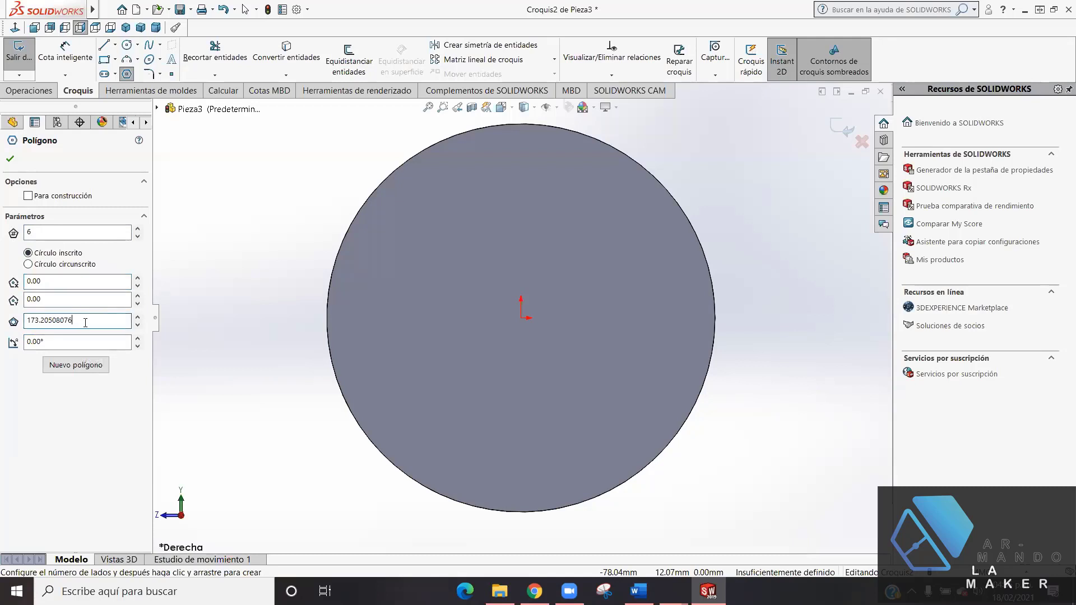
{"action": "double_click", "coordinate": [84, 317]}
{"action": "left_click_drag", "start_coordinate": [53, 330], "coordinate": [77, 331]}
- Draw the hexagon centred on the origin with one corner pointing straight up
{"action": "left_click", "coordinate": [522, 317]}
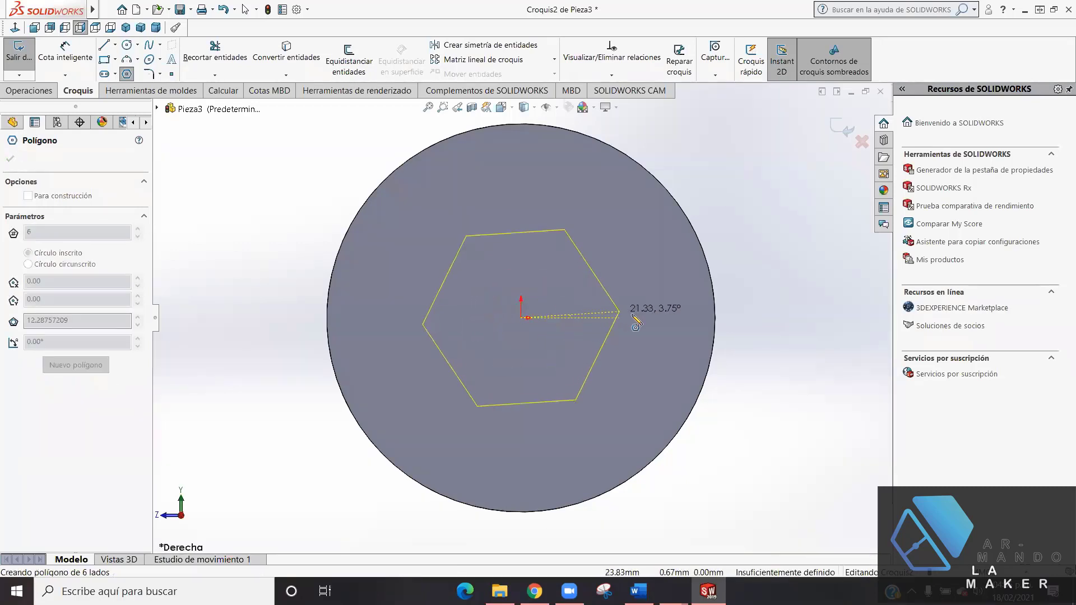
{"action": "key", "text": "z"}
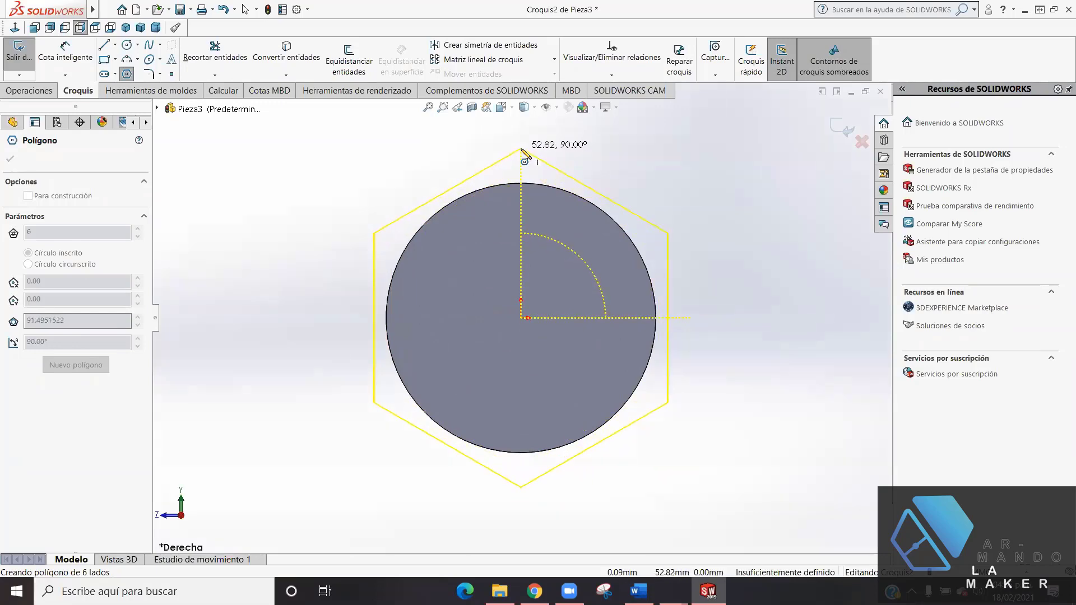
{"action": "left_click", "coordinate": [521, 149]}
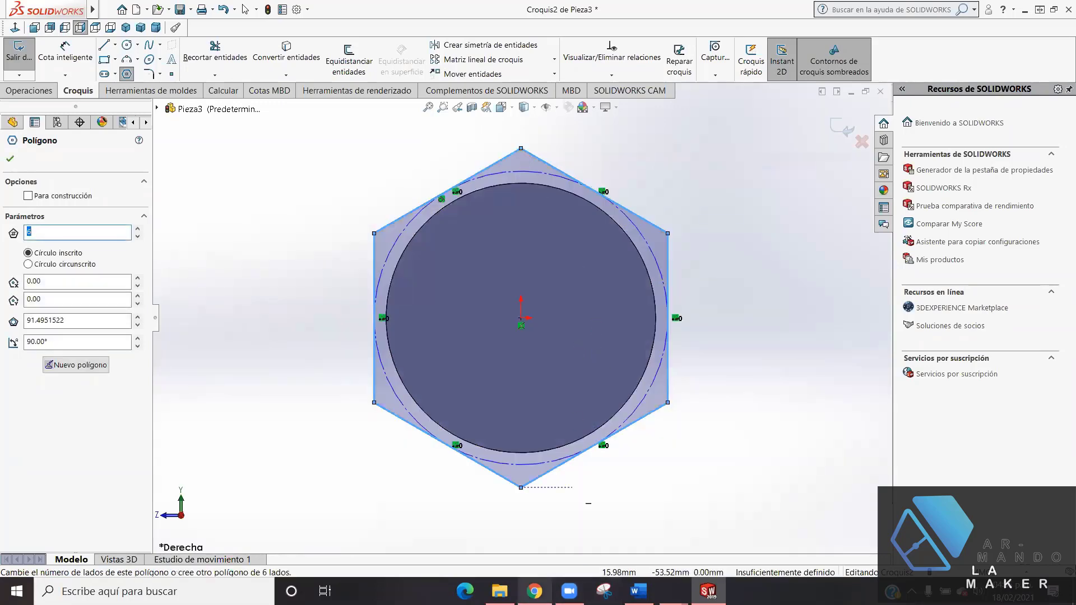
{"action": "left_click", "coordinate": [534, 592]}
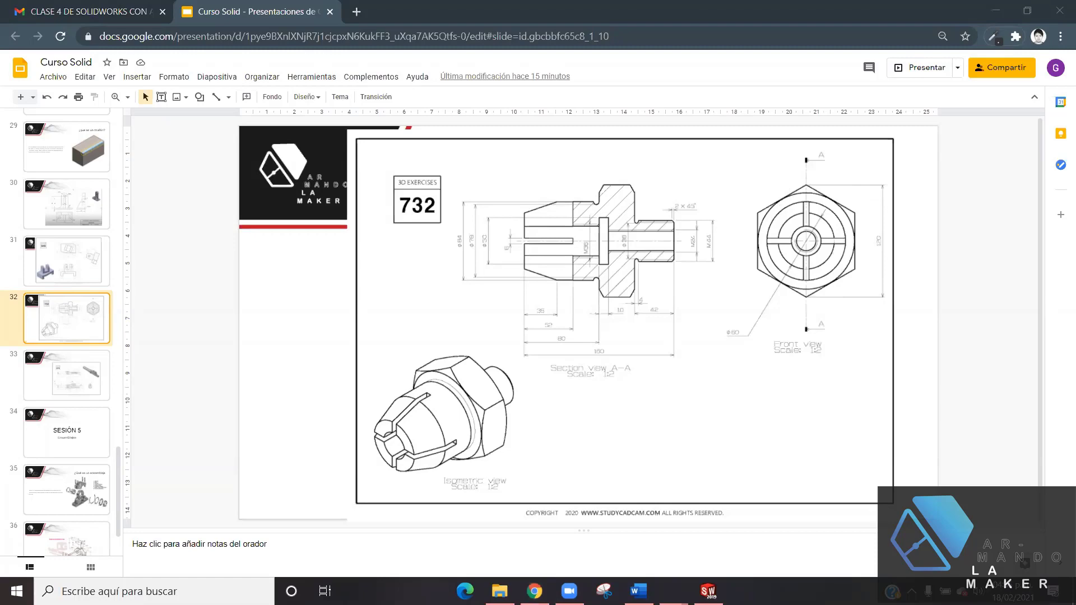
{"action": "left_click", "coordinate": [708, 591]}
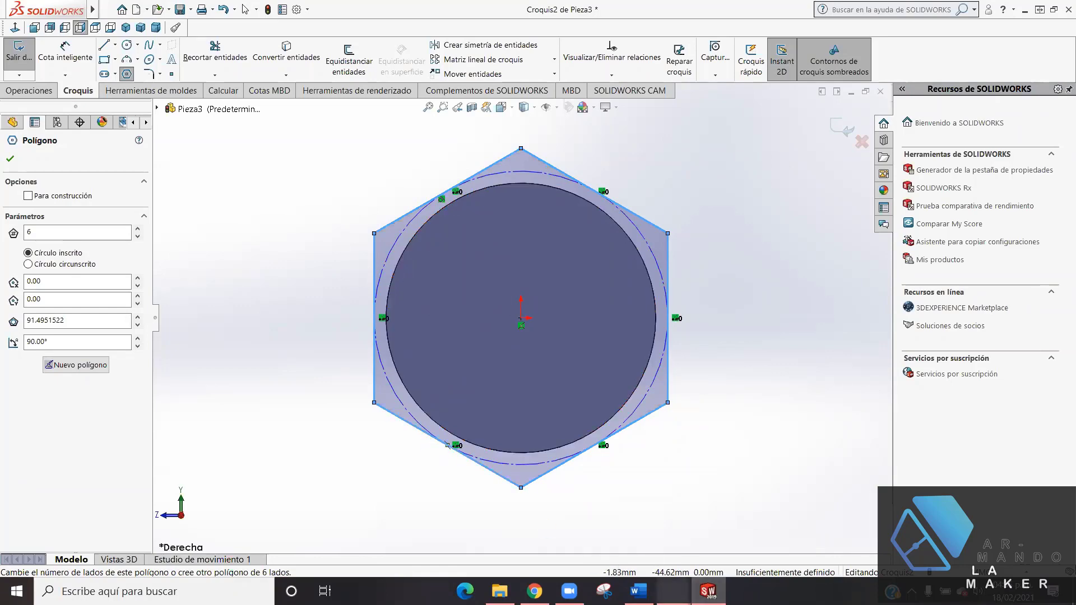
{"action": "left_click", "coordinate": [534, 591]}
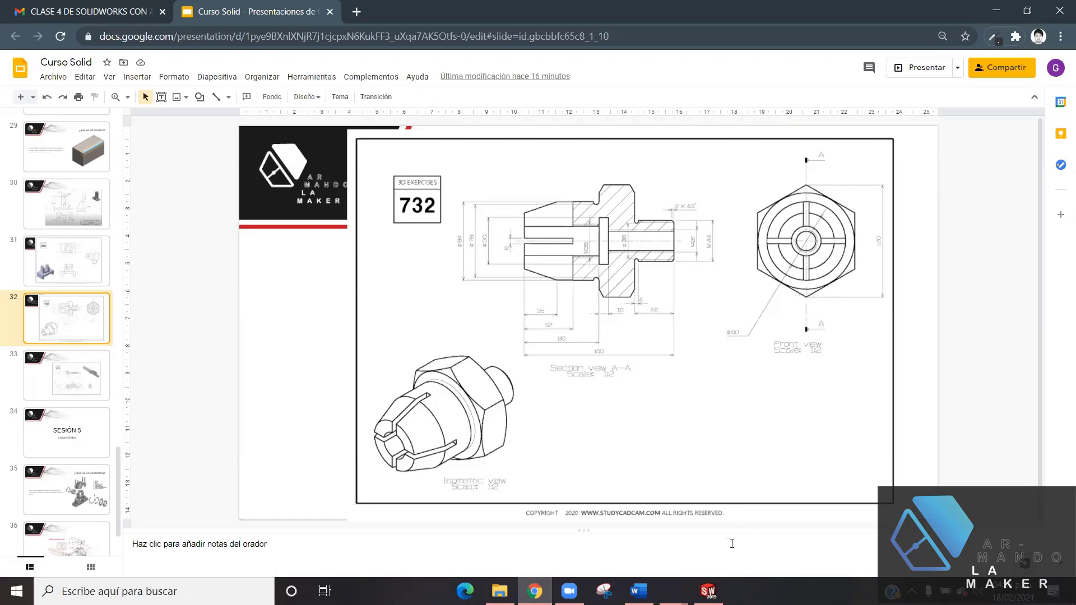
{"action": "left_click", "coordinate": [708, 590]}
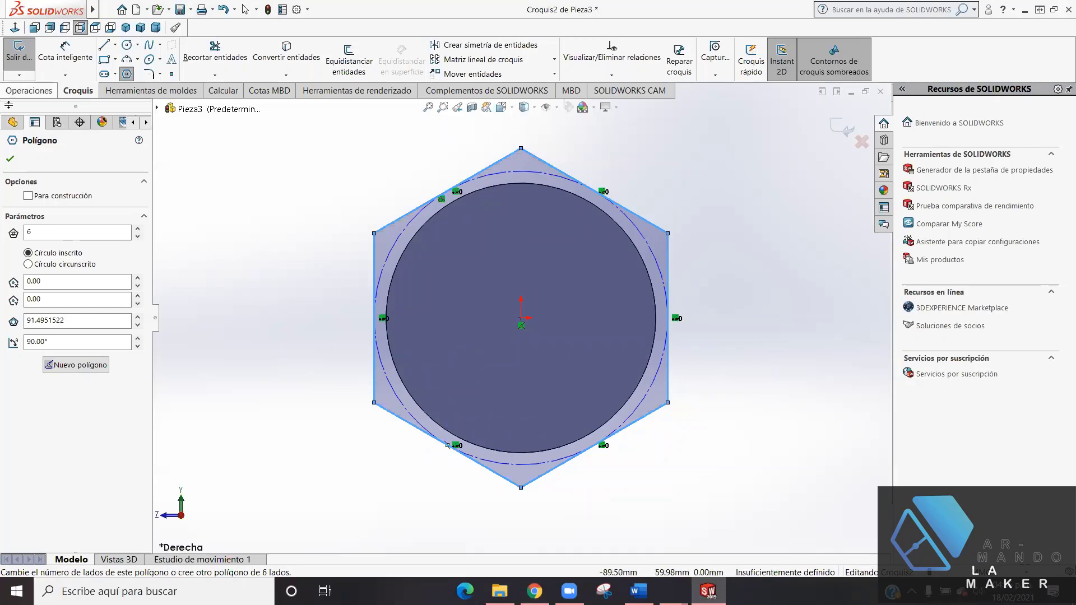
{"action": "key", "text": "Escape"}
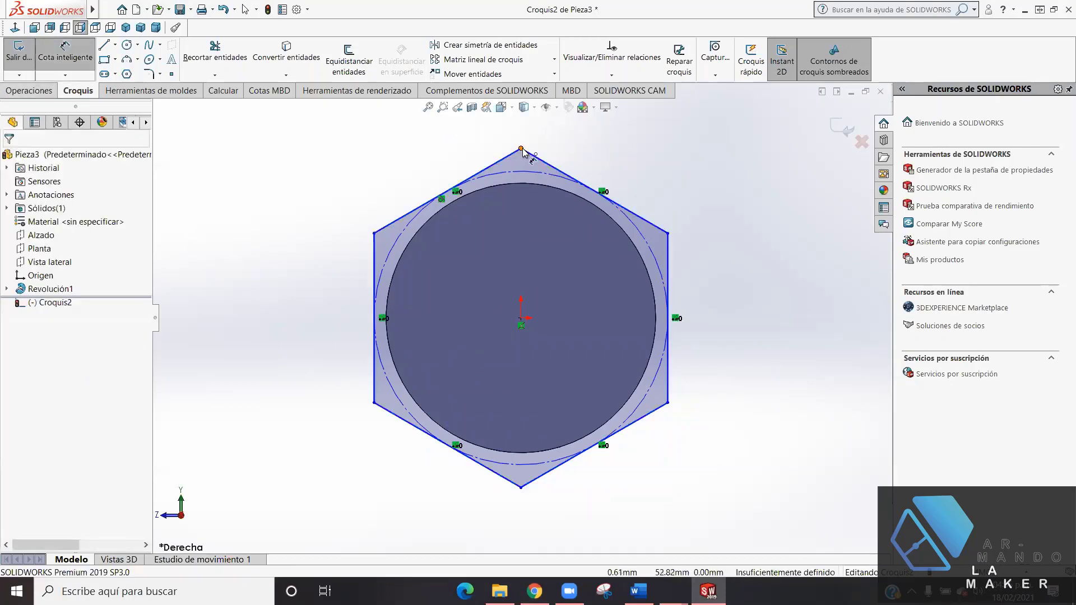
- Dimension the hexagon 120 mm across corners, from top corner to bottom corner
{"action": "left_click", "coordinate": [522, 149]}
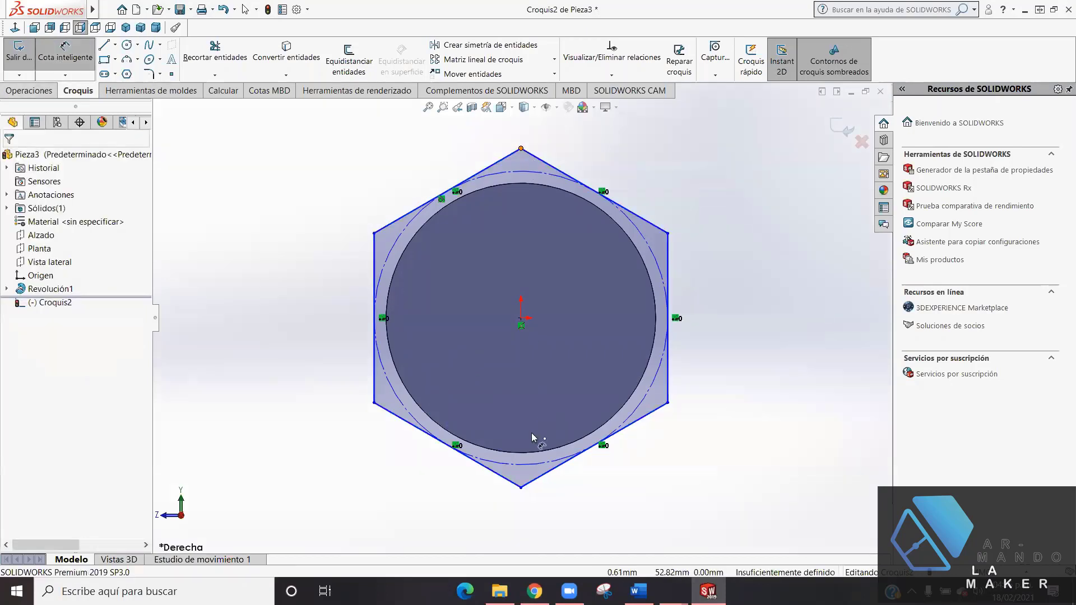
{"action": "left_click", "coordinate": [521, 487]}
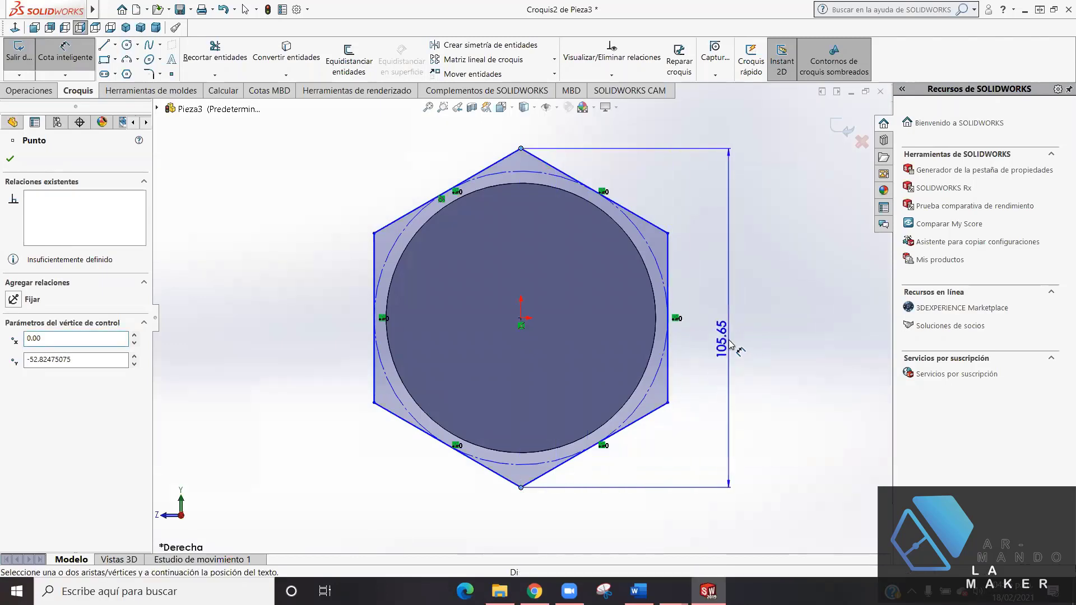
{"action": "left_click", "coordinate": [731, 345]}
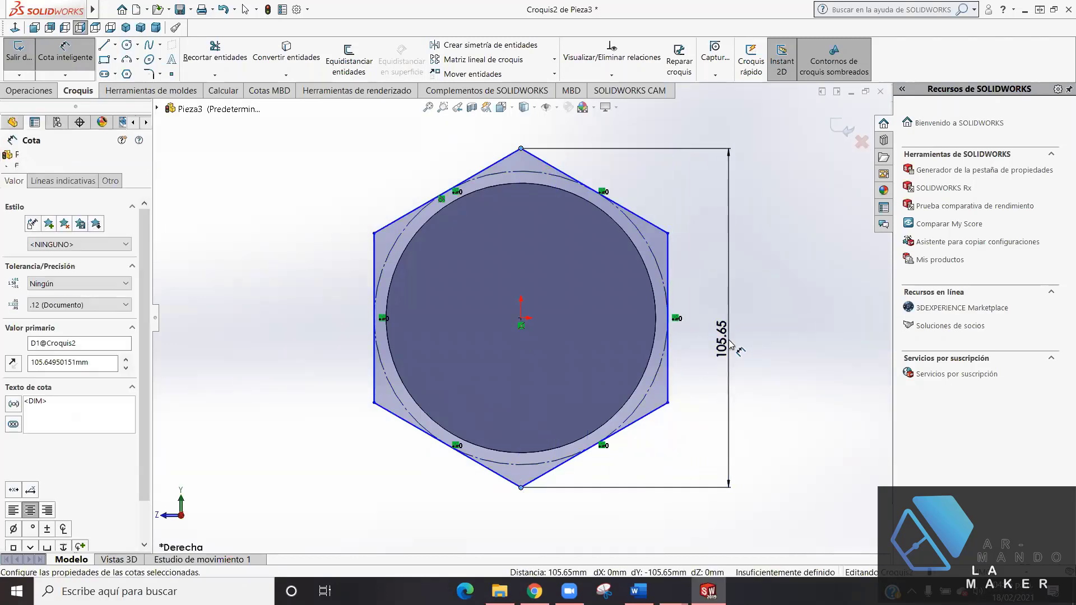
{"action": "type", "text": "120"}
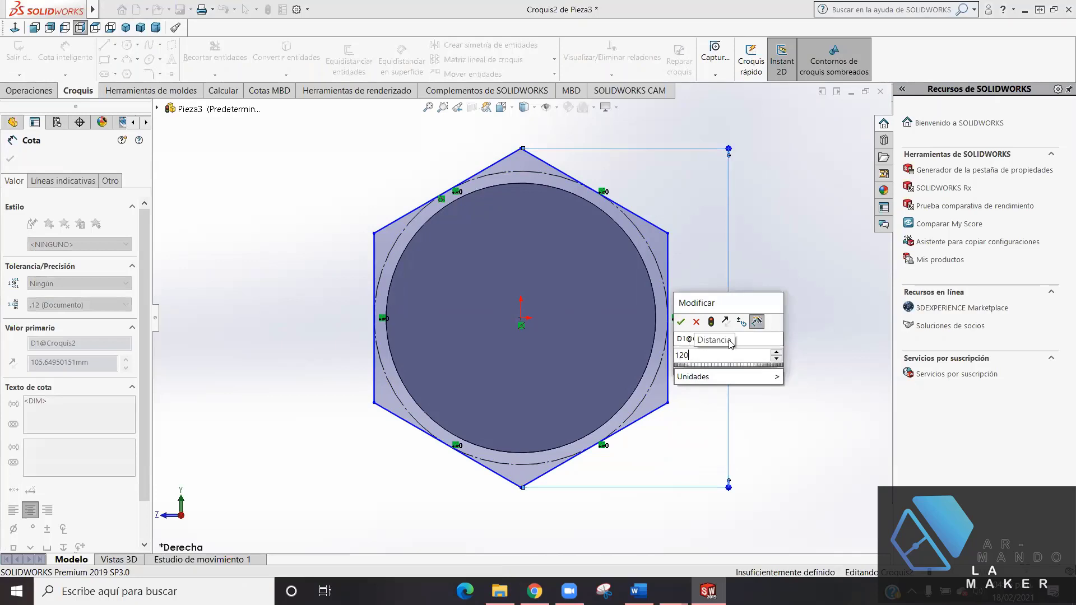
{"action": "key", "text": "Return"}
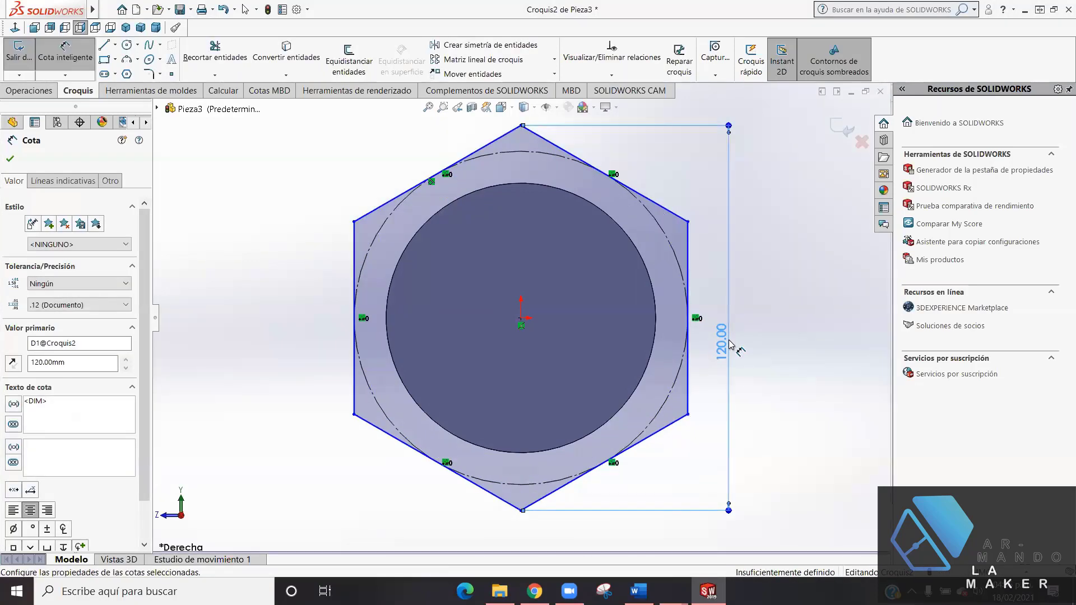
{"action": "left_click", "coordinate": [10, 158]}
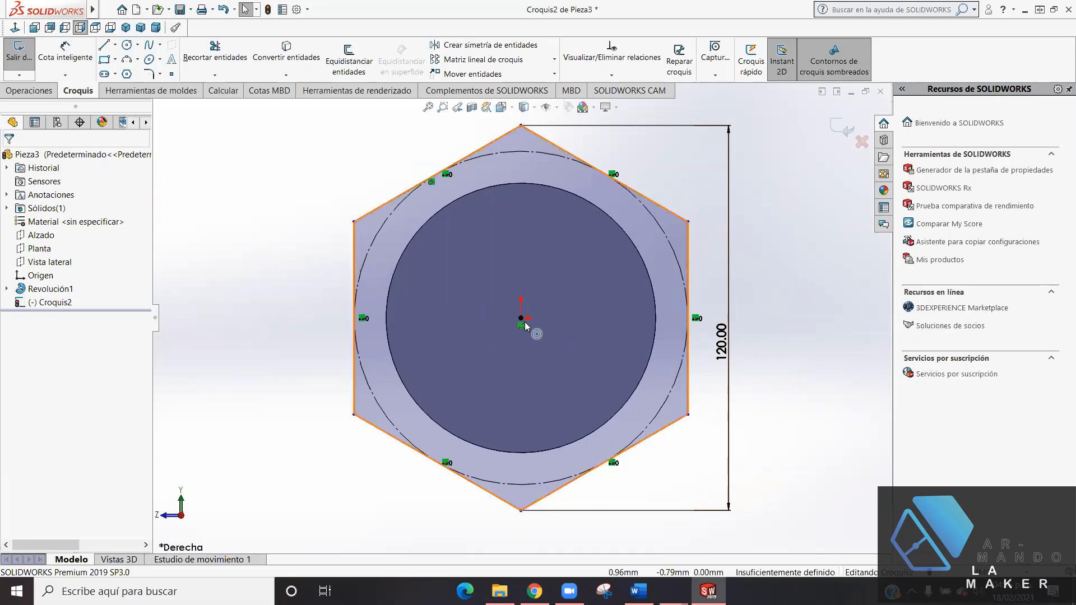
- Make the top hexagon corner vertical with the origin, fully defining Croquis2, and exit the sketch
{"action": "left_click", "coordinate": [521, 127]}
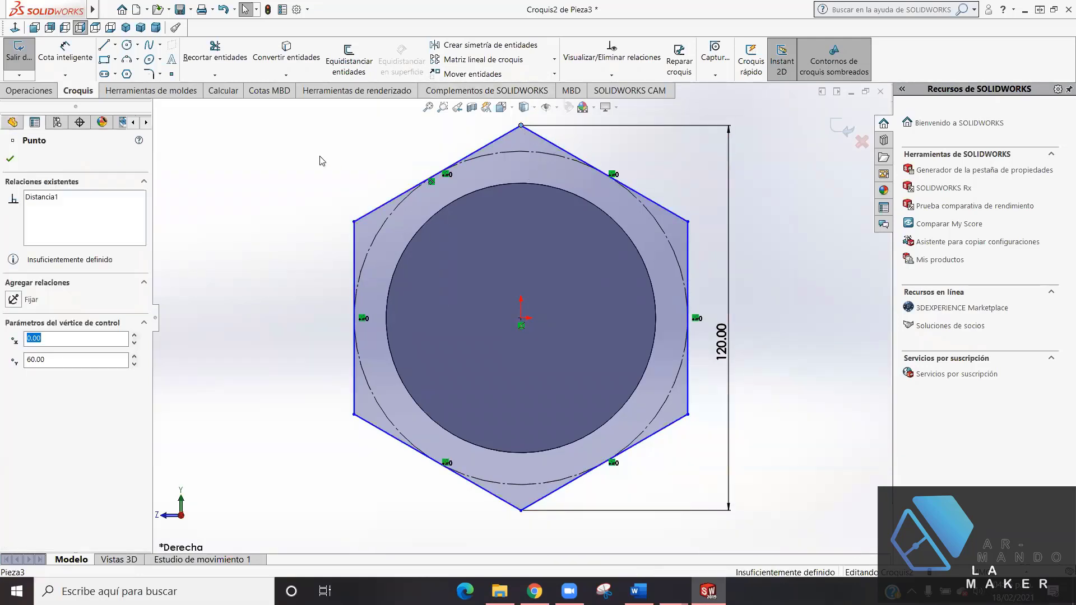
{"action": "left_click", "coordinate": [10, 159]}
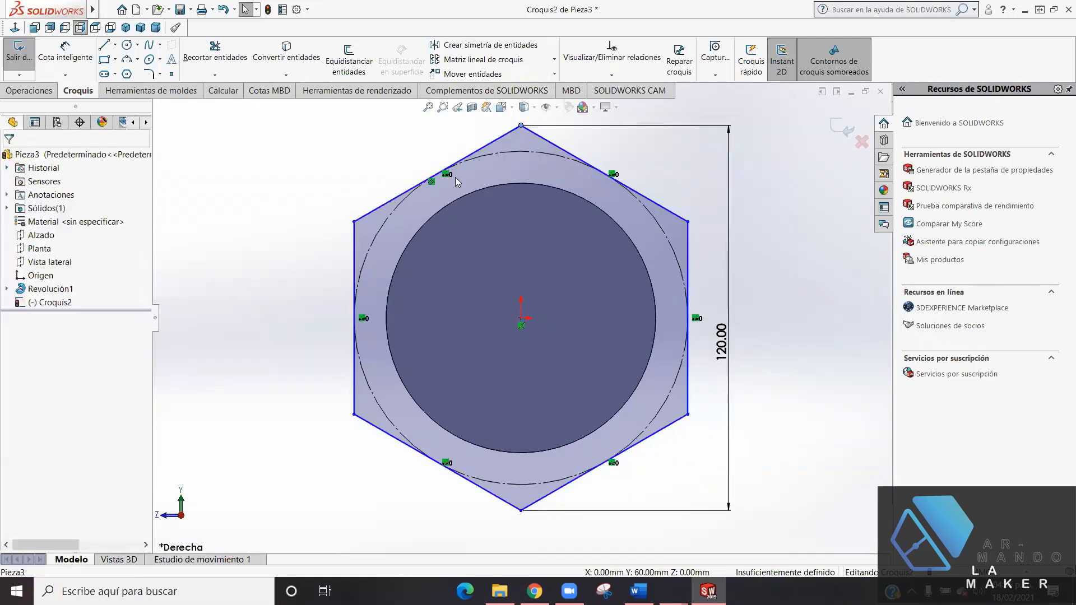
{"action": "left_click", "coordinate": [521, 318]}
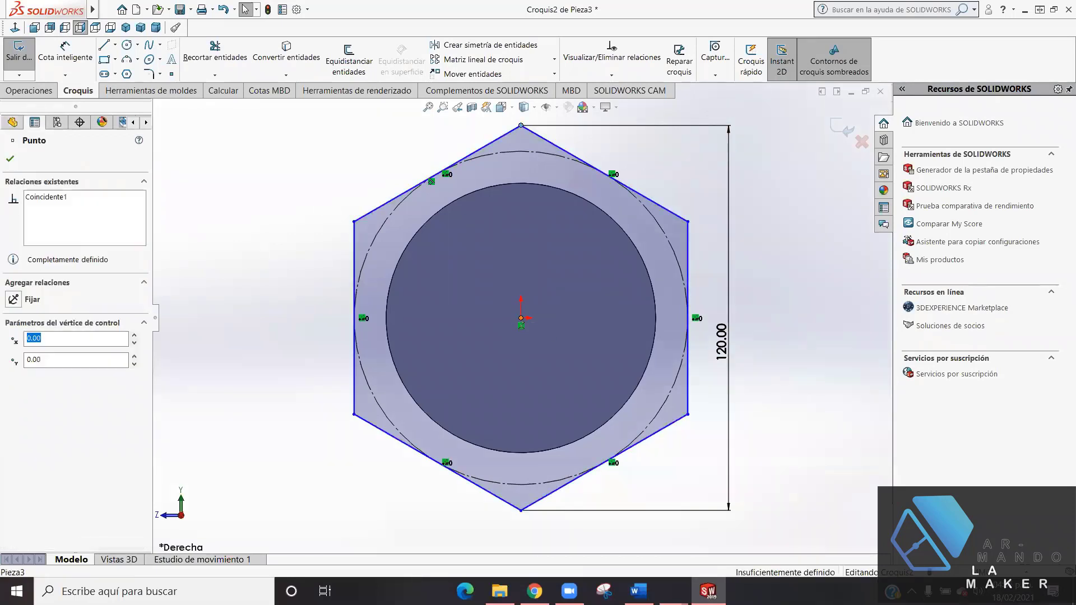
{"action": "left_click", "coordinate": [521, 126]}
{"action": "left_click", "coordinate": [521, 318], "text": "ctrl"}
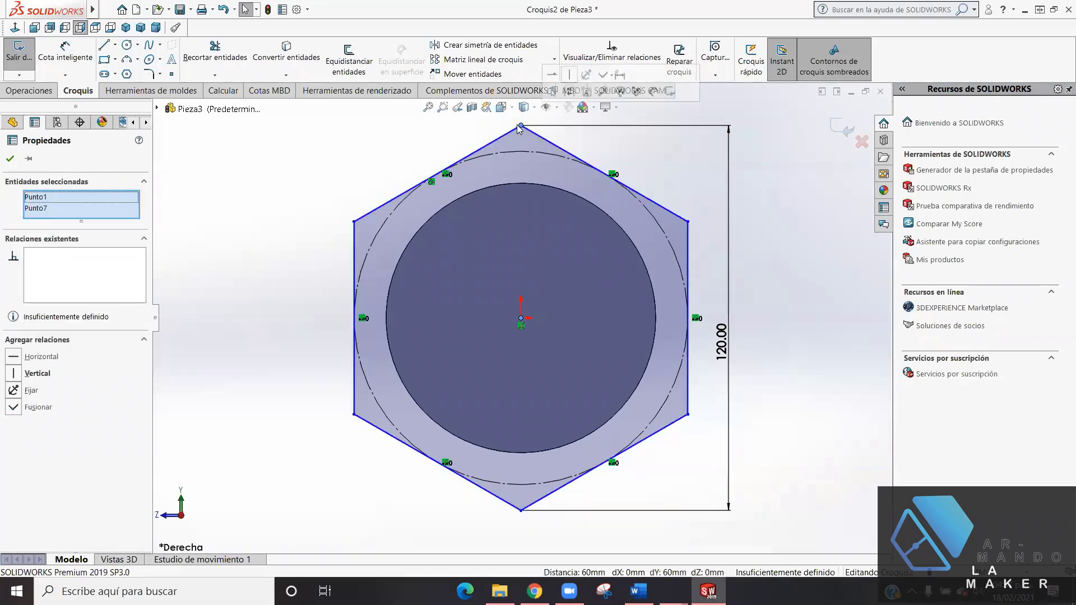
{"action": "left_click", "coordinate": [6, 374]}
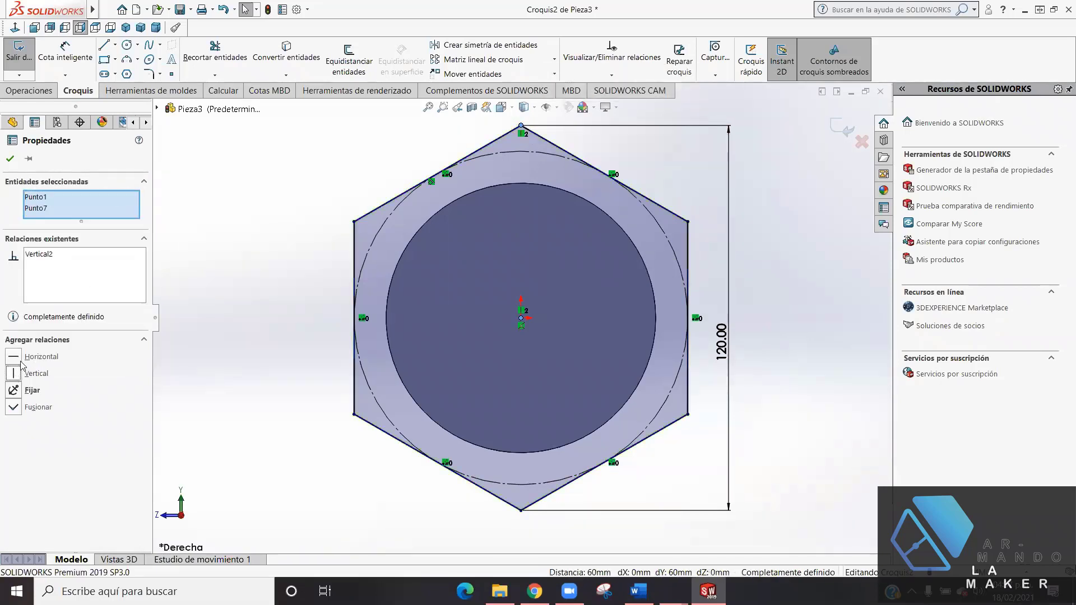
{"action": "left_click", "coordinate": [9, 159]}
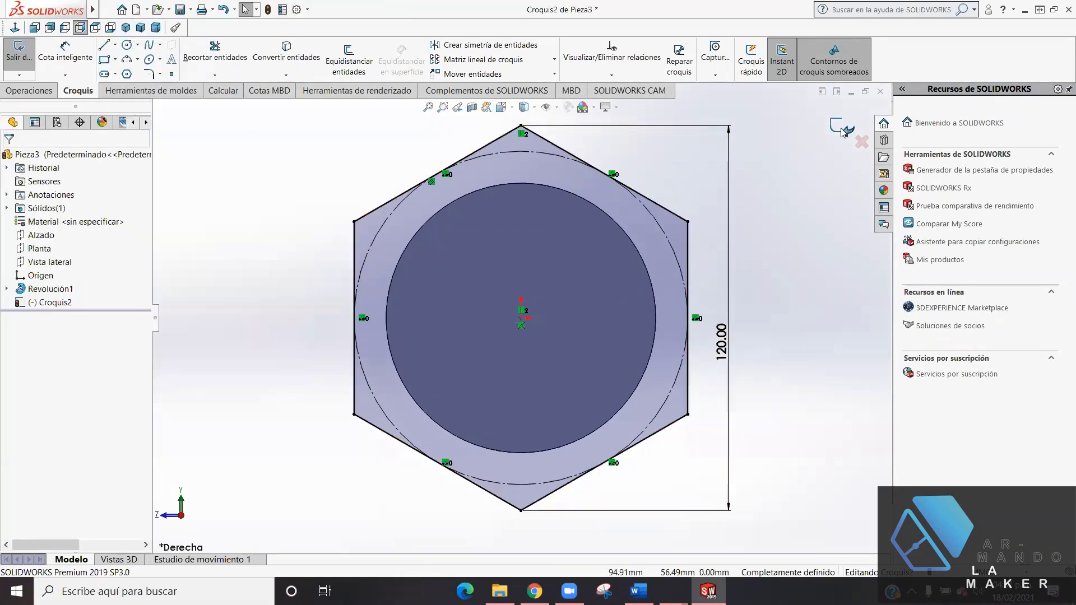
{"action": "left_click", "coordinate": [844, 133]}
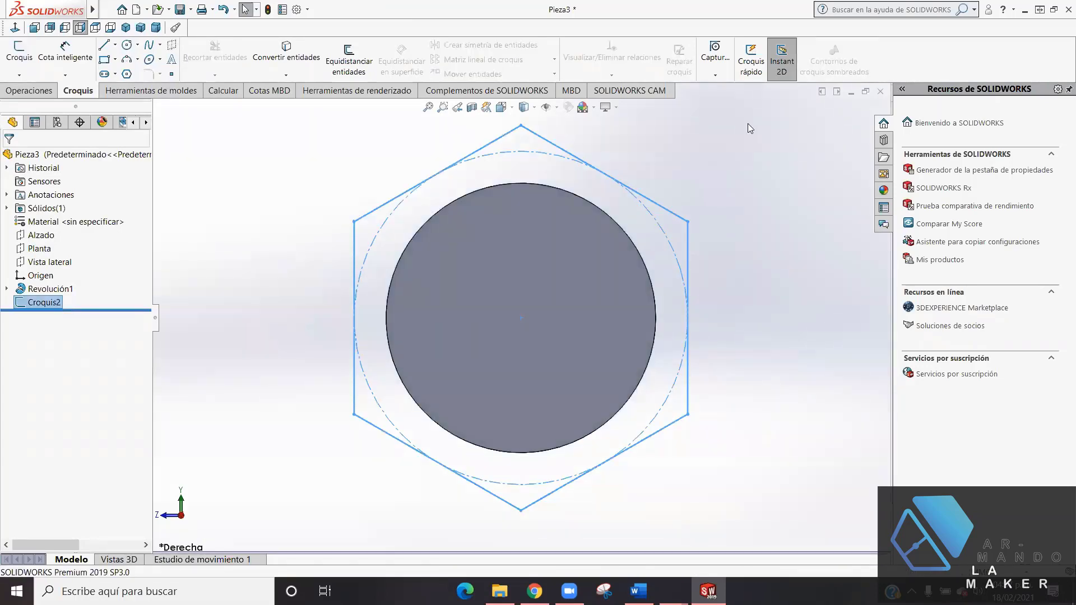
- Preview a 10 mm boss extrusion of the hexagon and compare it with the exercise 732 drawing
{"action": "left_click", "coordinate": [33, 94]}
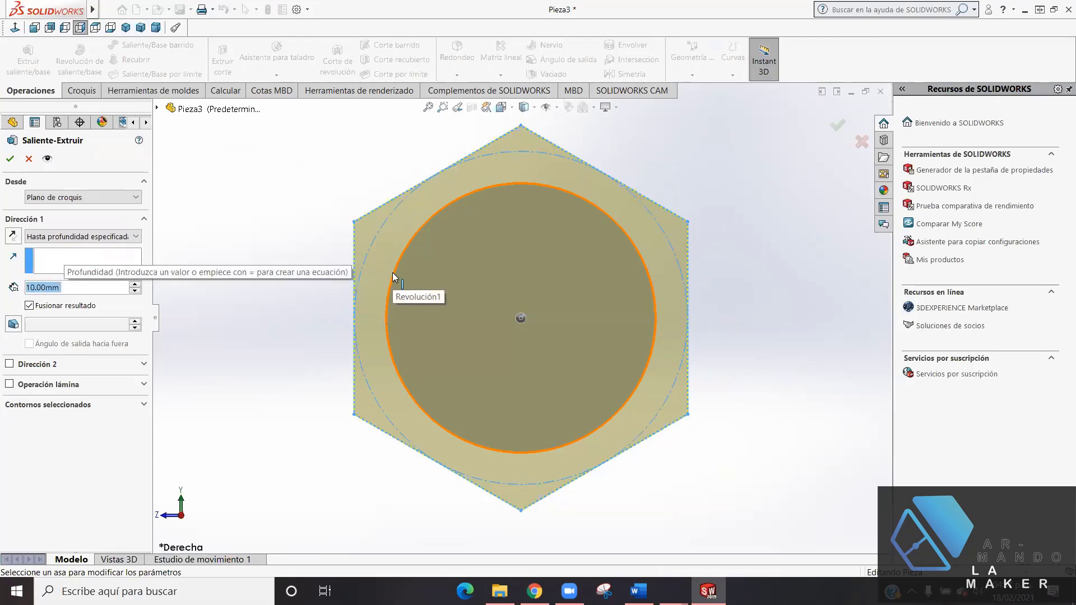
{"action": "middle_click_drag", "start_coordinate": [257, 309], "coordinate": [624, 225]}
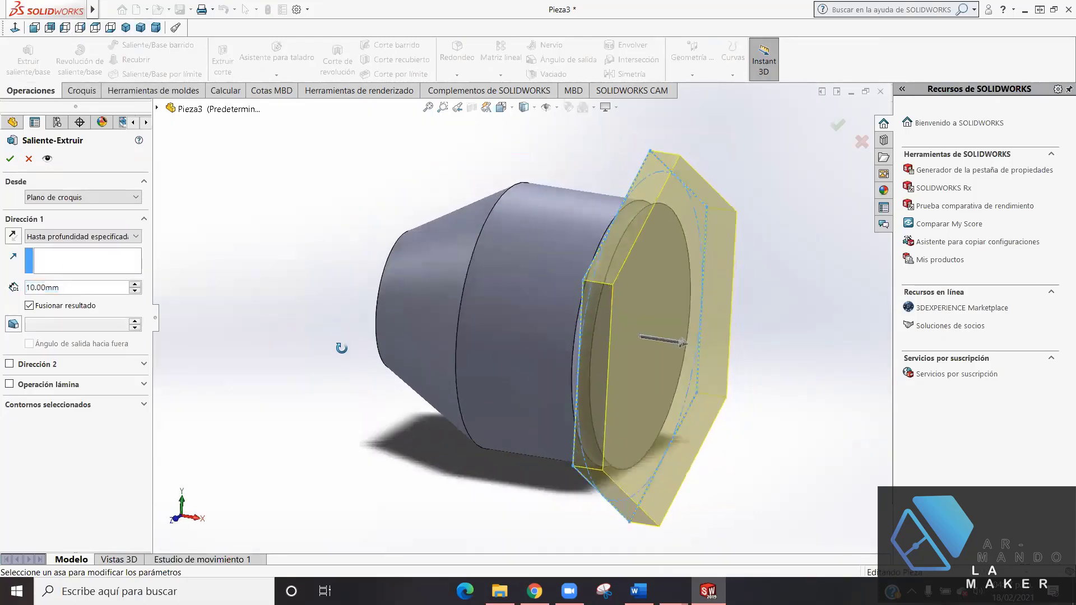
{"action": "scroll", "coordinate": [613, 261], "scroll_direction": "down", "scroll_amount": 2}
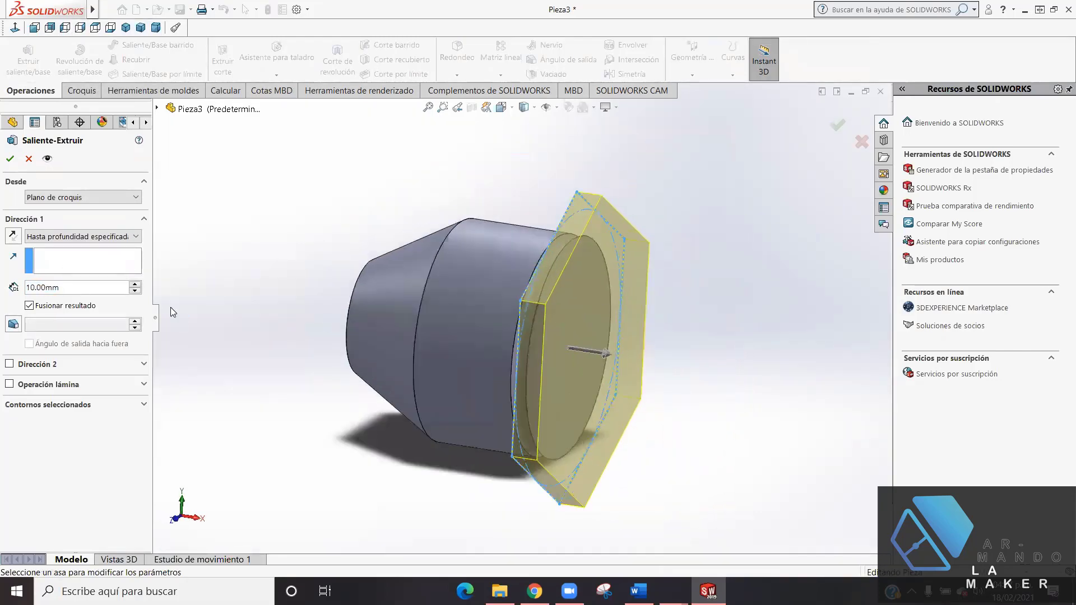
{"action": "mouse_move", "coordinate": [525, 323]}
{"action": "middle_mouse_down"}
{"action": "mouse_move", "coordinate": [499, 322]}
{"action": "mouse_move", "coordinate": [496, 370]}
{"action": "mouse_move", "coordinate": [591, 356]}
{"action": "mouse_move", "coordinate": [495, 293]}
{"action": "mouse_move", "coordinate": [619, 353]}
{"action": "mouse_move", "coordinate": [435, 353]}
{"action": "mouse_move", "coordinate": [580, 408]}
{"action": "mouse_move", "coordinate": [387, 303]}
{"action": "mouse_move", "coordinate": [437, 358]}
{"action": "mouse_move", "coordinate": [516, 344]}
{"action": "mouse_move", "coordinate": [522, 362]}
{"action": "mouse_move", "coordinate": [538, 249]}
{"action": "mouse_move", "coordinate": [559, 331]}
{"action": "mouse_move", "coordinate": [610, 354]}
{"action": "mouse_move", "coordinate": [631, 323]}
{"action": "mouse_move", "coordinate": [552, 580]}
{"action": "middle_mouse_up"}
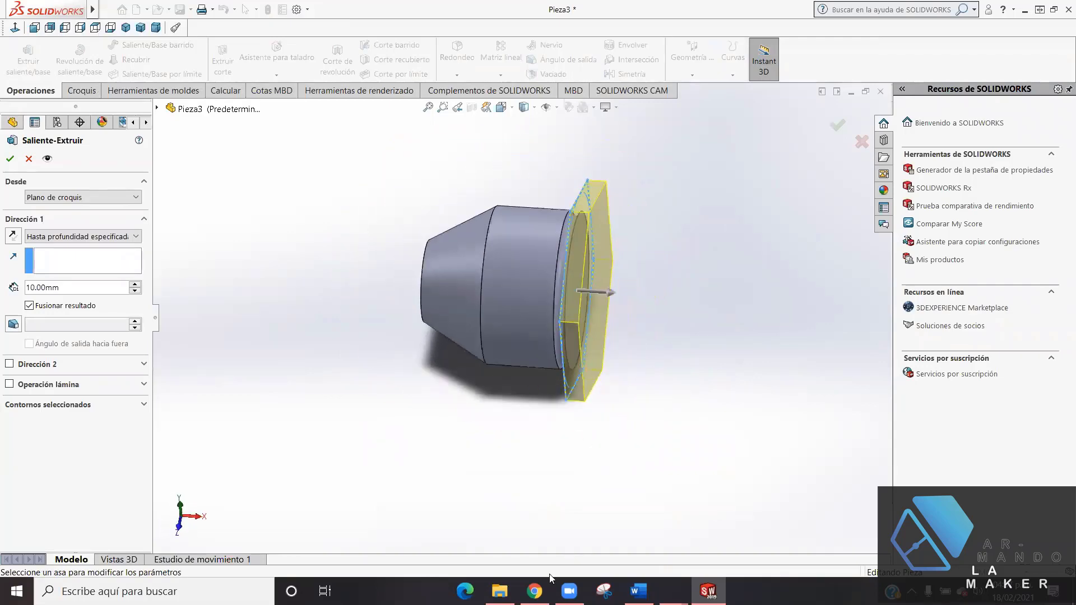
{"action": "left_click", "coordinate": [534, 591]}
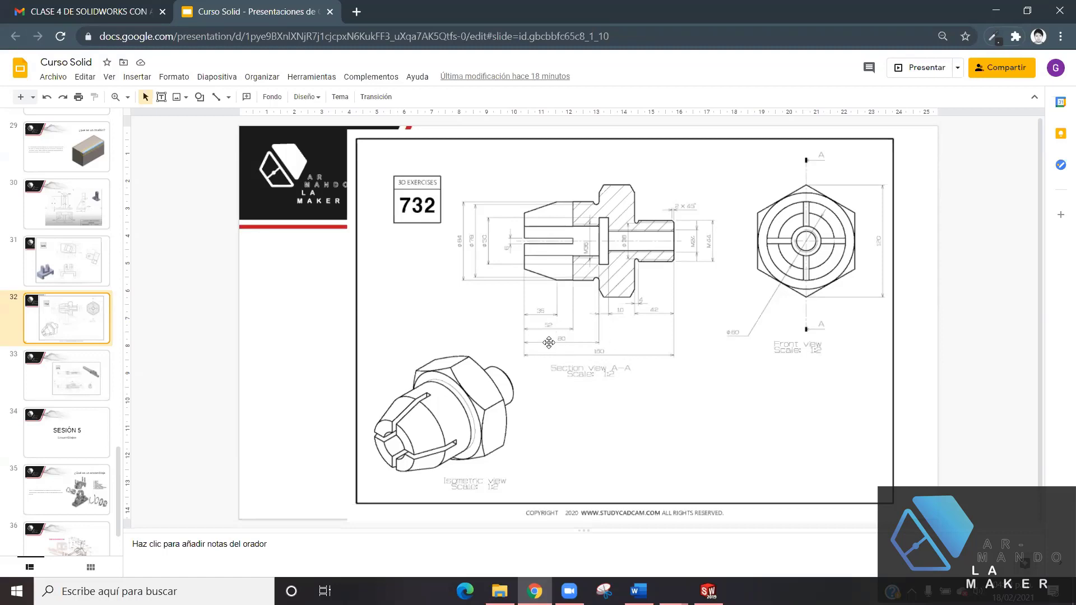
{"action": "left_click", "coordinate": [708, 590]}
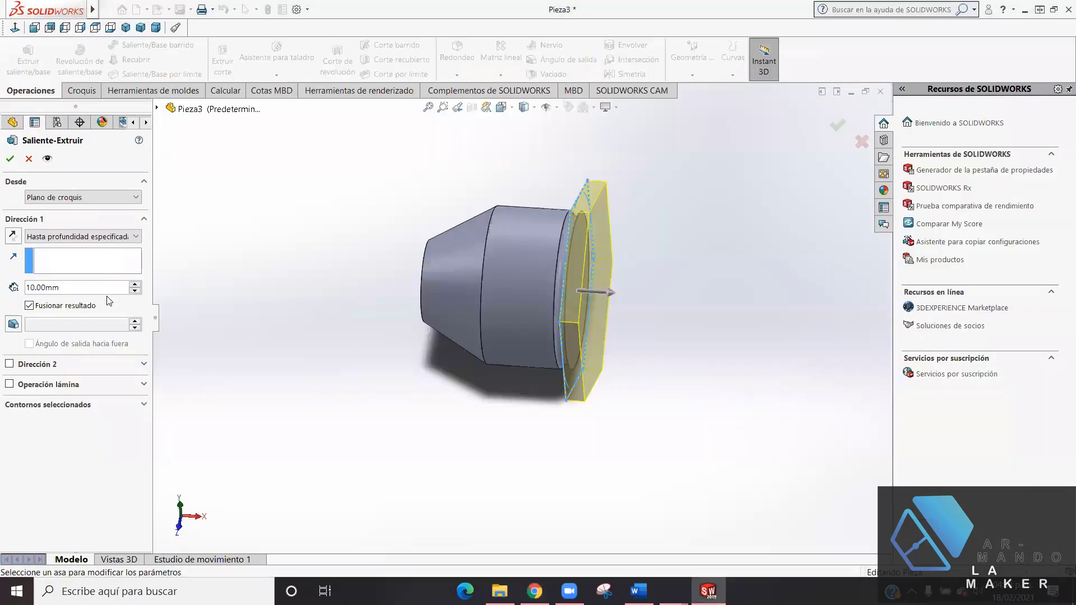
- Extrude the hexagon 38 mm deep by entering 160-80-42 as the depth
{"action": "key", "text": "BackSpace"}
{"action": "key", "text": "BackSpace"}
{"action": "key", "text": "BackSpace"}
{"action": "key", "text": "BackSpace"}
{"action": "key", "text": "BackSpace"}
{"action": "key", "text": "BackSpace"}
{"action": "key", "text": "BackSpace"}
{"action": "type", "text": "1"}
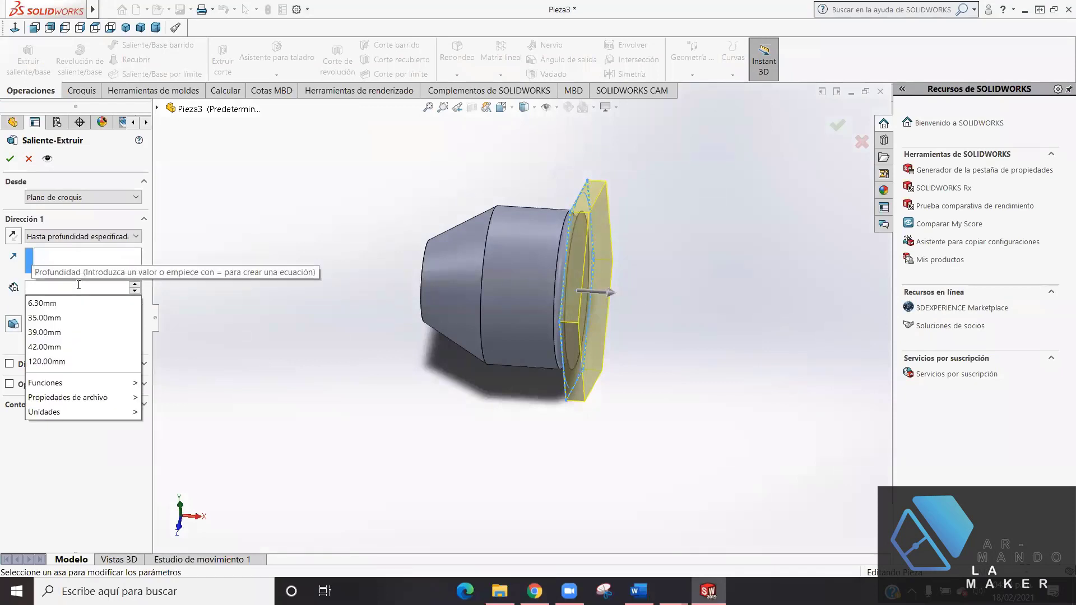
{"action": "type", "text": "60-8"}
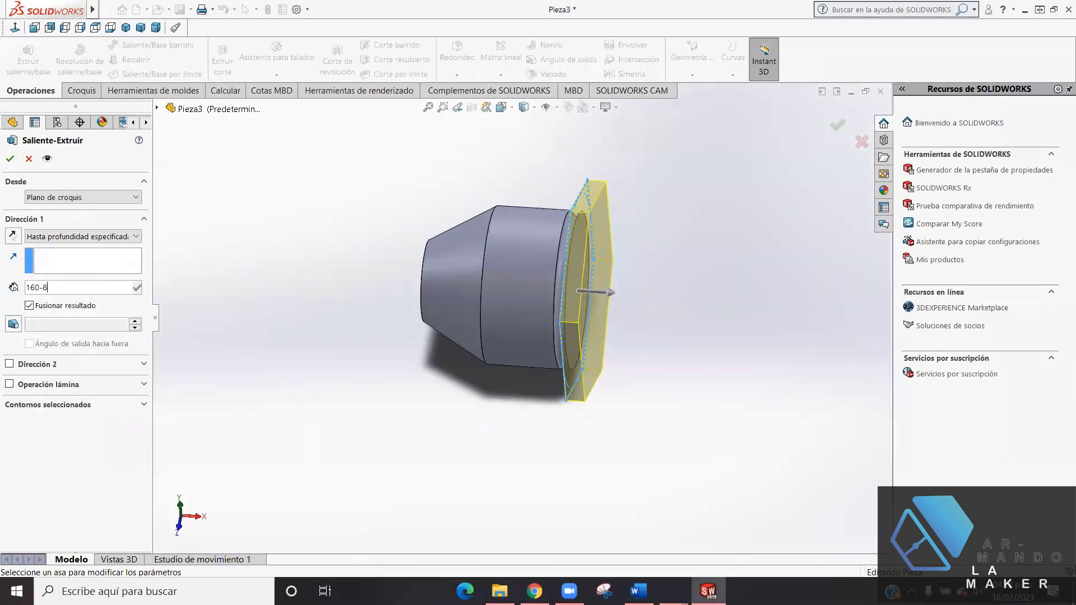
{"action": "type", "text": "0-42"}
{"action": "key", "text": "Return"}
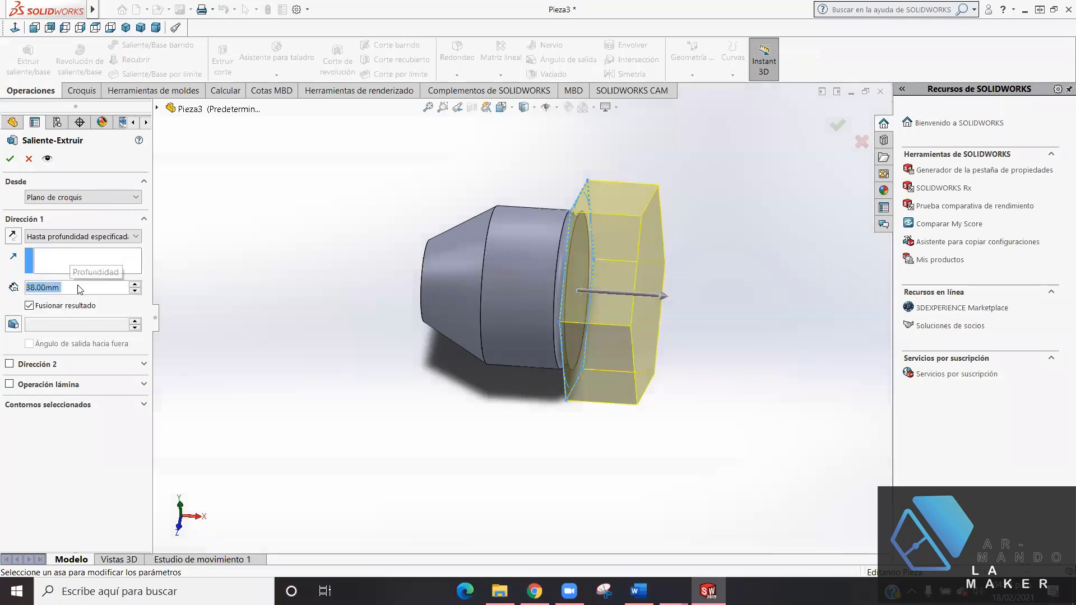
{"action": "left_click", "coordinate": [9, 161]}
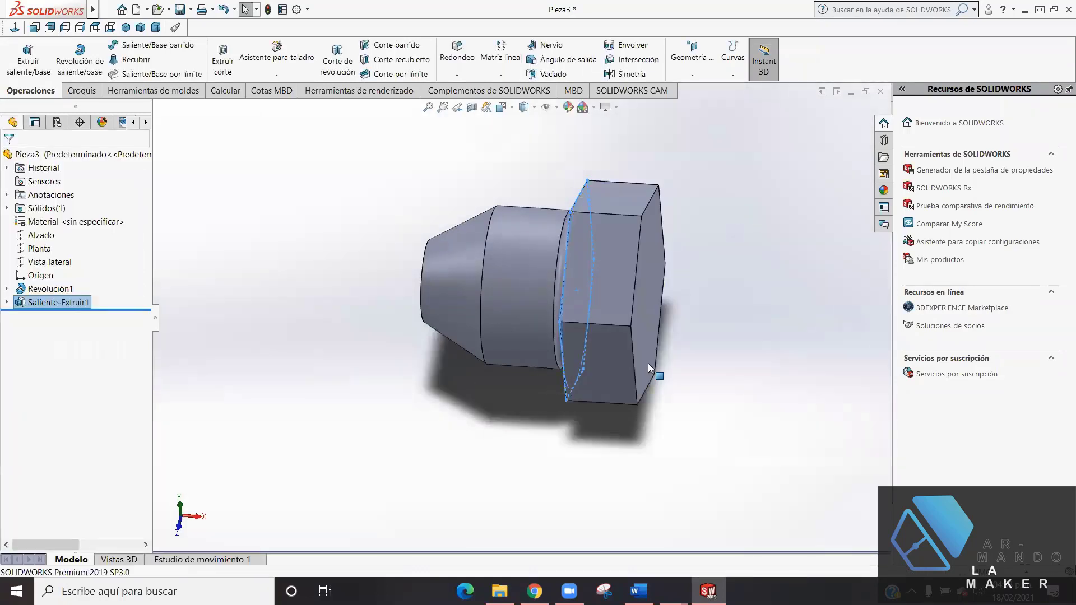
- Inspect the finished hex flange, then switch to the reference drawing slide
{"action": "mouse_move", "coordinate": [648, 363]}
{"action": "middle_mouse_down"}
{"action": "mouse_move", "coordinate": [703, 411]}
{"action": "mouse_move", "coordinate": [742, 292]}
{"action": "middle_mouse_up"}
{"action": "left_click", "coordinate": [702, 502]}
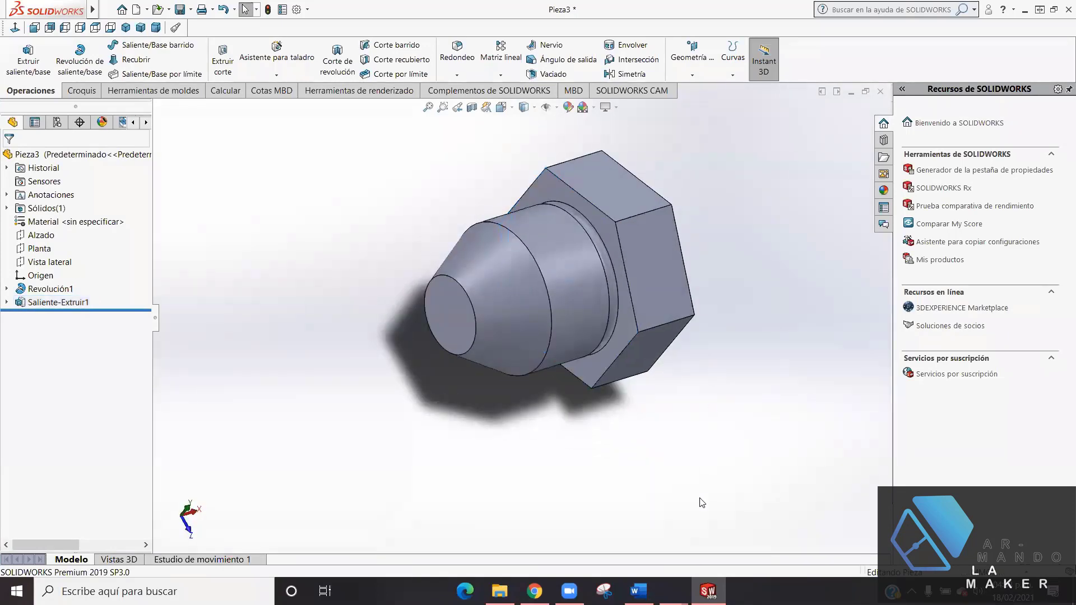
{"action": "left_click", "coordinate": [672, 591]}
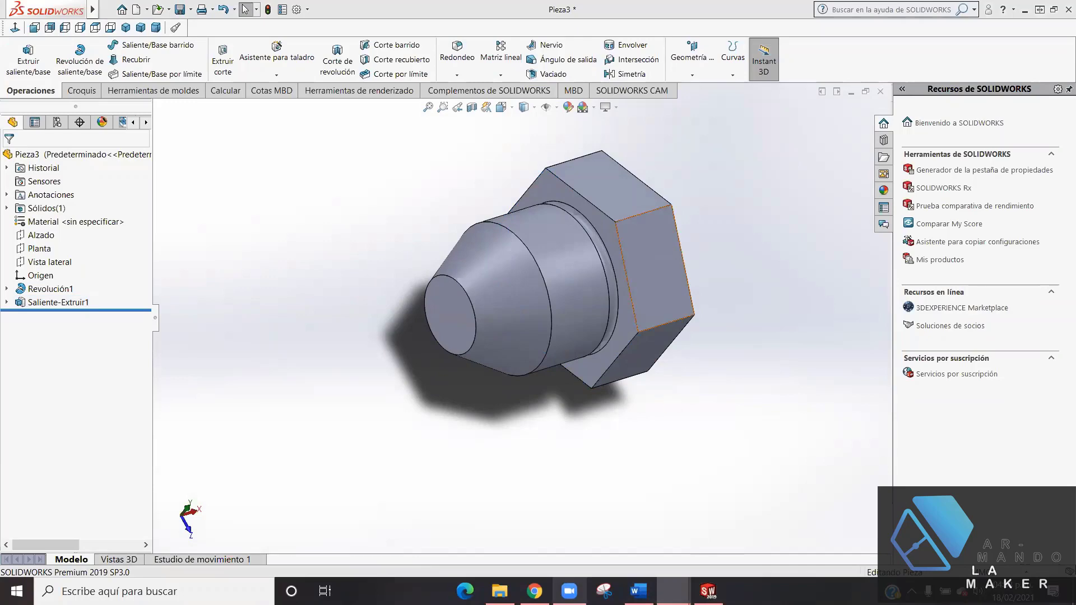
{"action": "key", "text": "alt+Tab"}
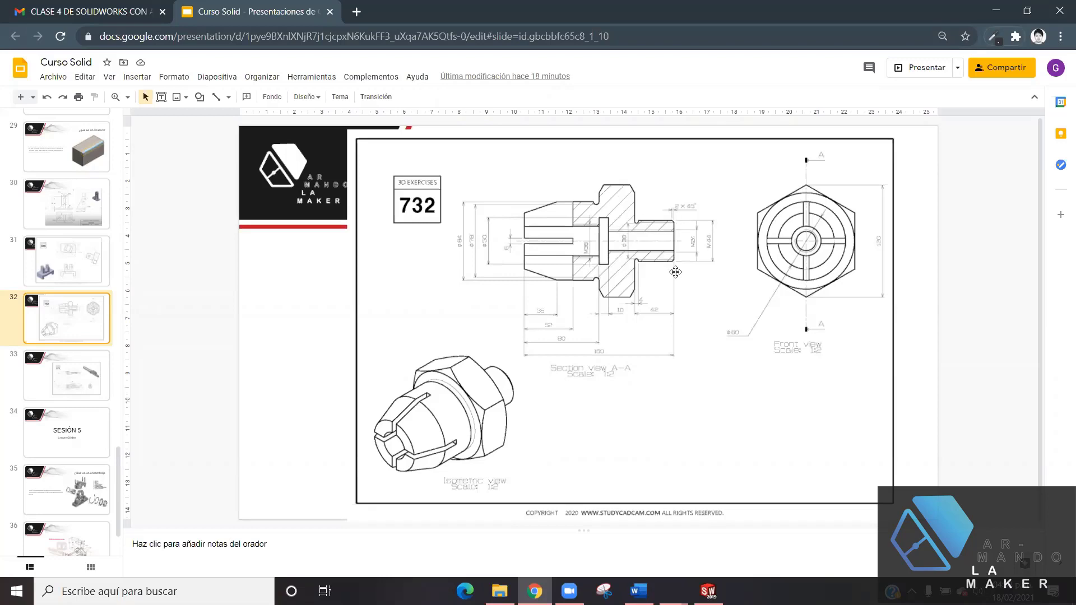
- Start a new sketch, Croquis3, on the Alzado plane
{"action": "left_click", "coordinate": [708, 591]}
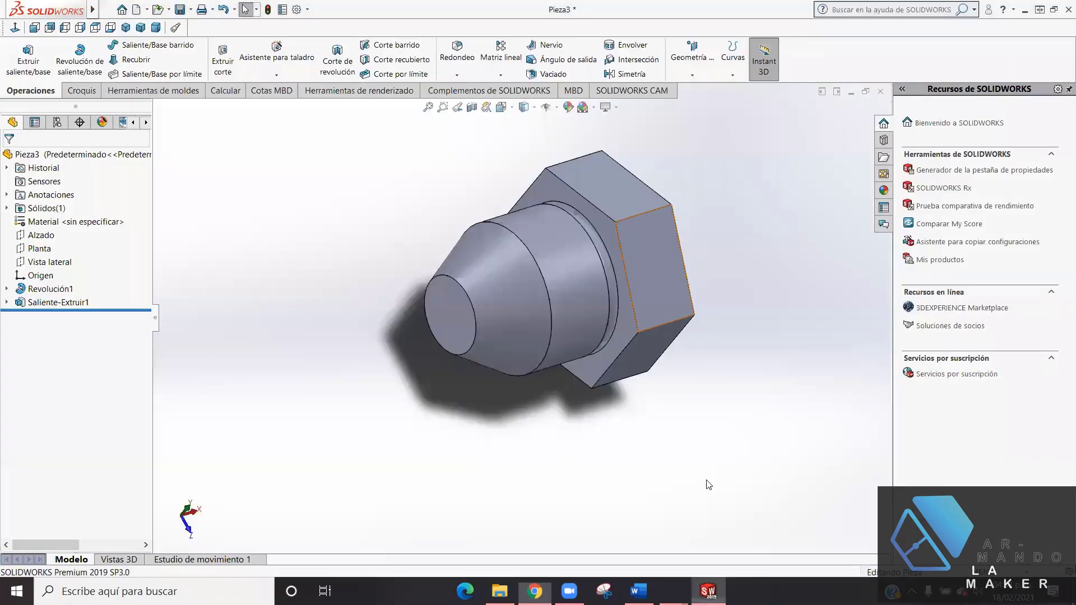
{"action": "mouse_move", "coordinate": [736, 303]}
{"action": "middle_mouse_down"}
{"action": "mouse_move", "coordinate": [673, 277]}
{"action": "mouse_move", "coordinate": [694, 228]}
{"action": "middle_mouse_up"}
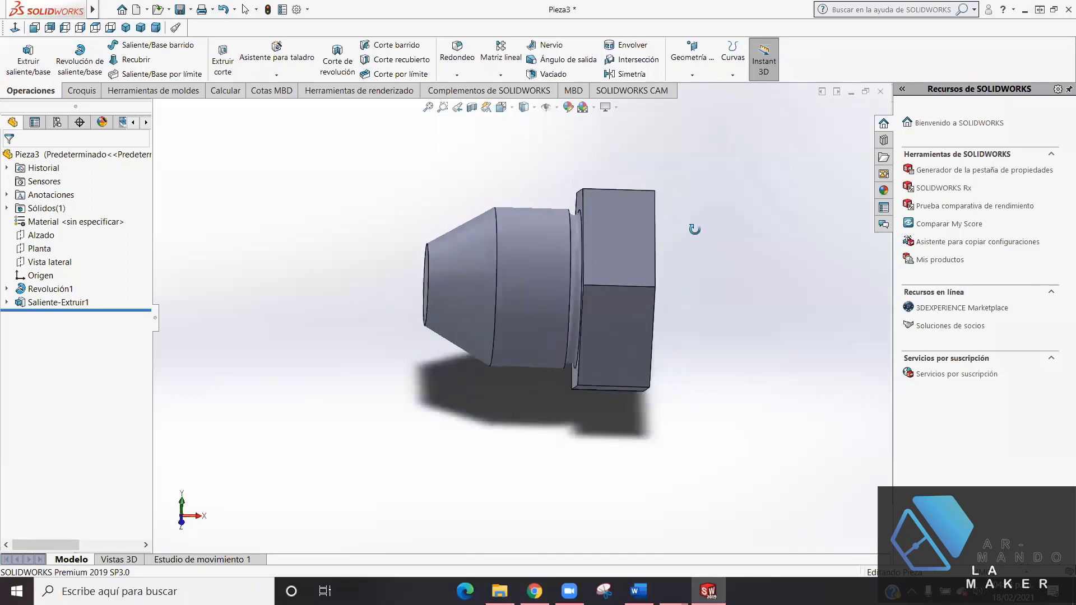
{"action": "left_click", "coordinate": [42, 238]}
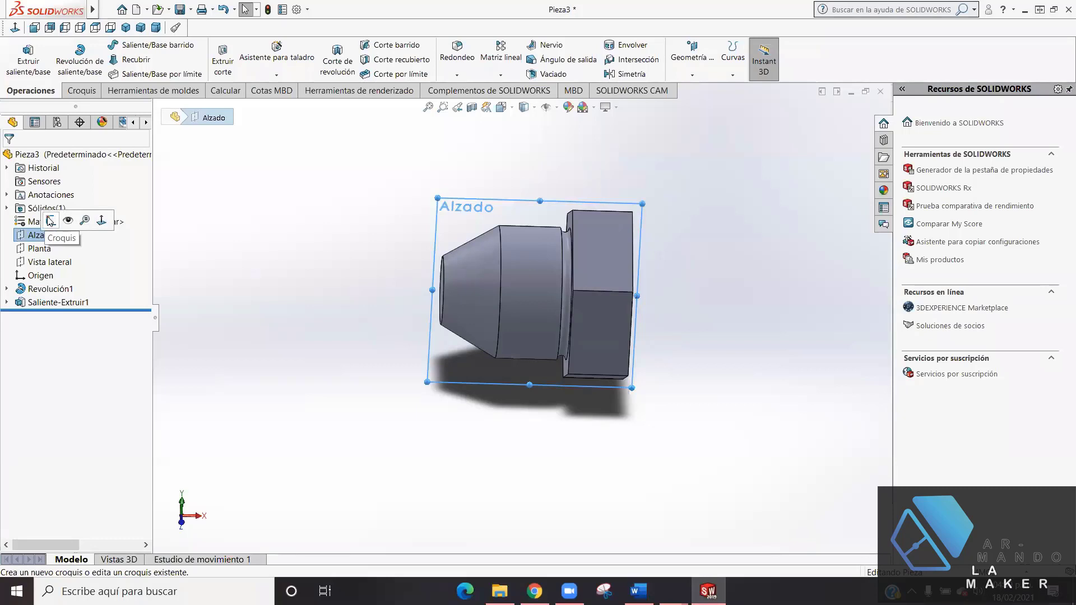
{"action": "left_click", "coordinate": [51, 221]}
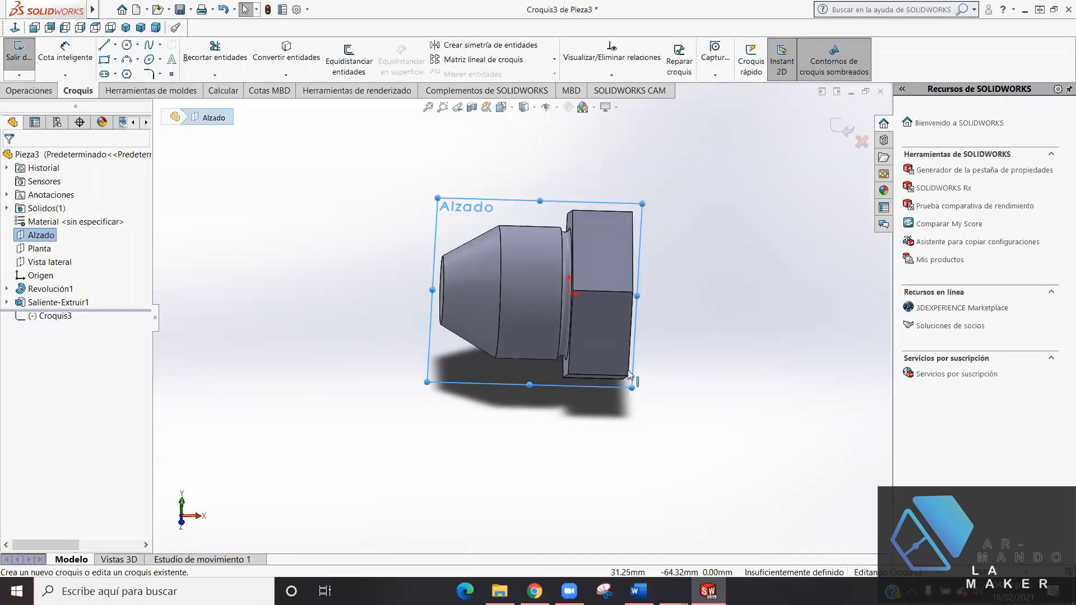
- Show the part with Hidden Lines Visible and view the Alzado sketch face-on
{"action": "mouse_move", "coordinate": [680, 352]}
{"action": "middle_mouse_down"}
{"action": "mouse_move", "coordinate": [625, 333]}
{"action": "mouse_move", "coordinate": [670, 238]}
{"action": "mouse_move", "coordinate": [700, 255]}
{"action": "middle_mouse_up"}
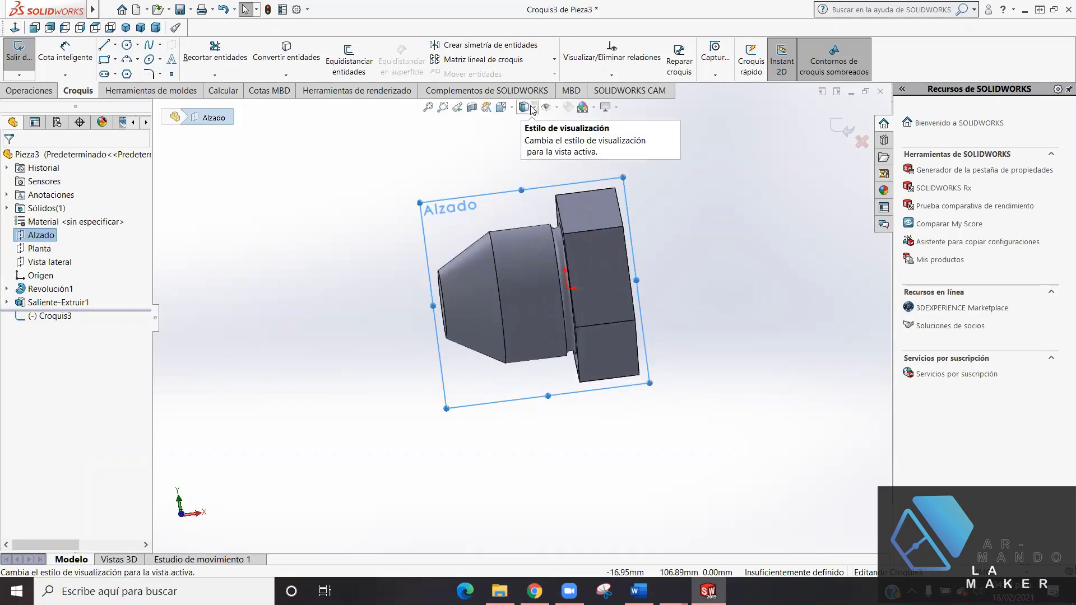
{"action": "left_click", "coordinate": [533, 109]}
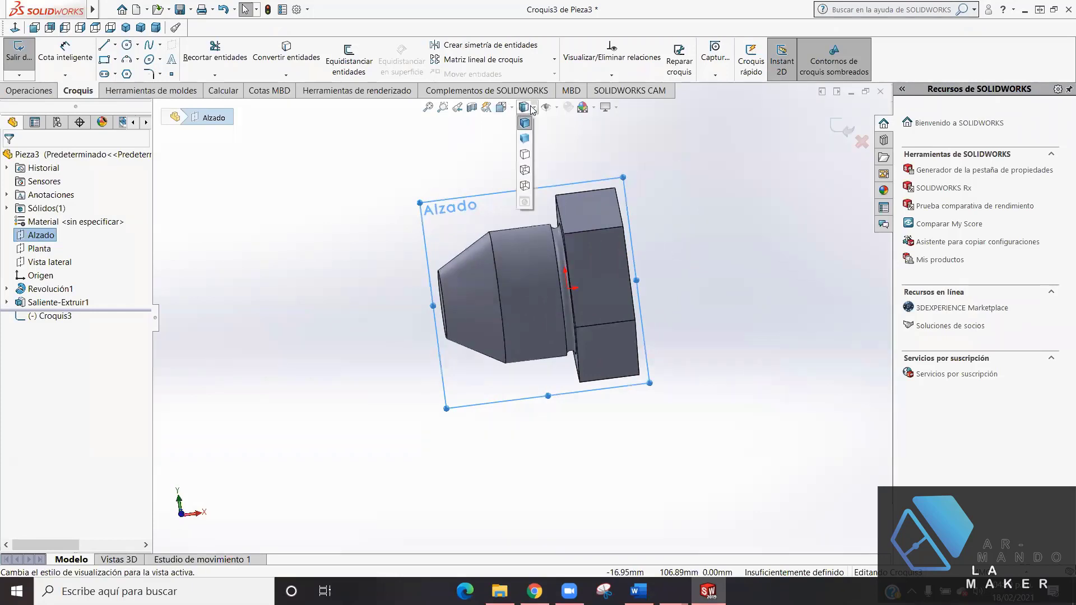
{"action": "left_click", "coordinate": [524, 175]}
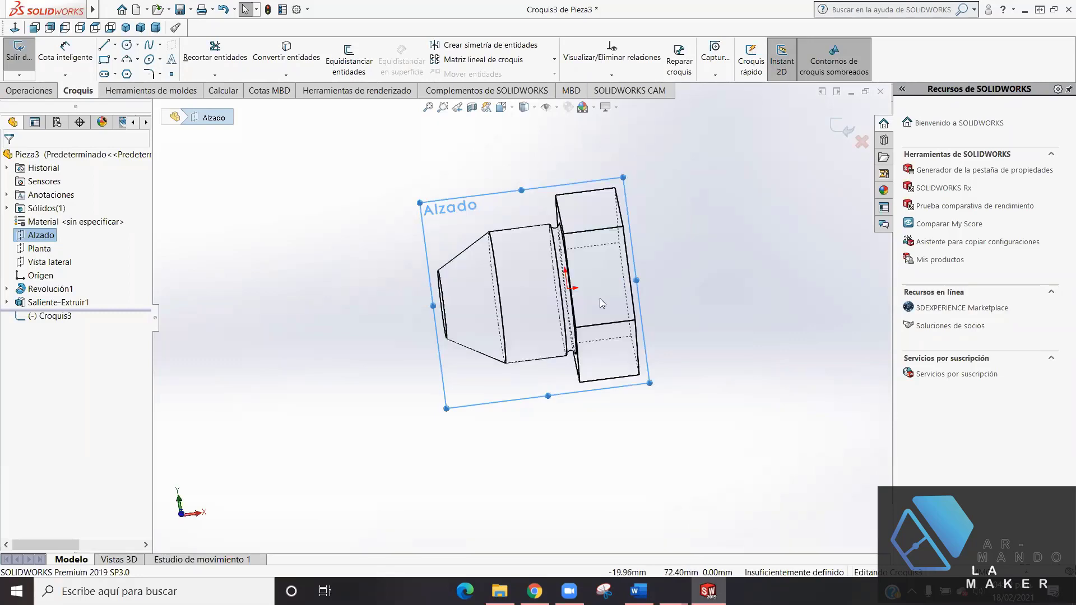
{"action": "middle_click_drag", "start_coordinate": [668, 295], "coordinate": [651, 320]}
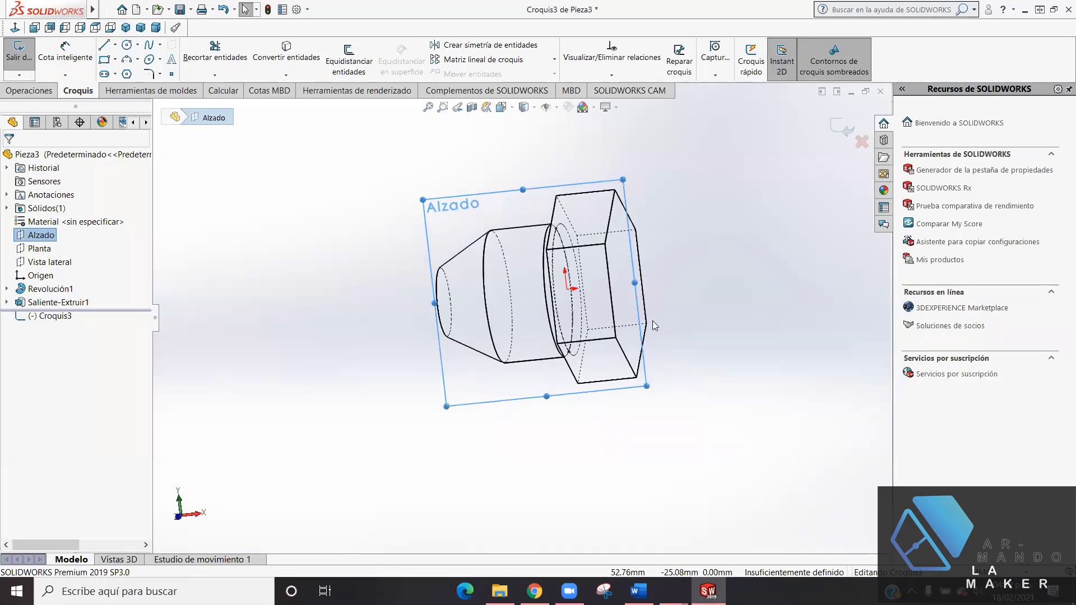
{"action": "key", "text": "ctrl+1"}
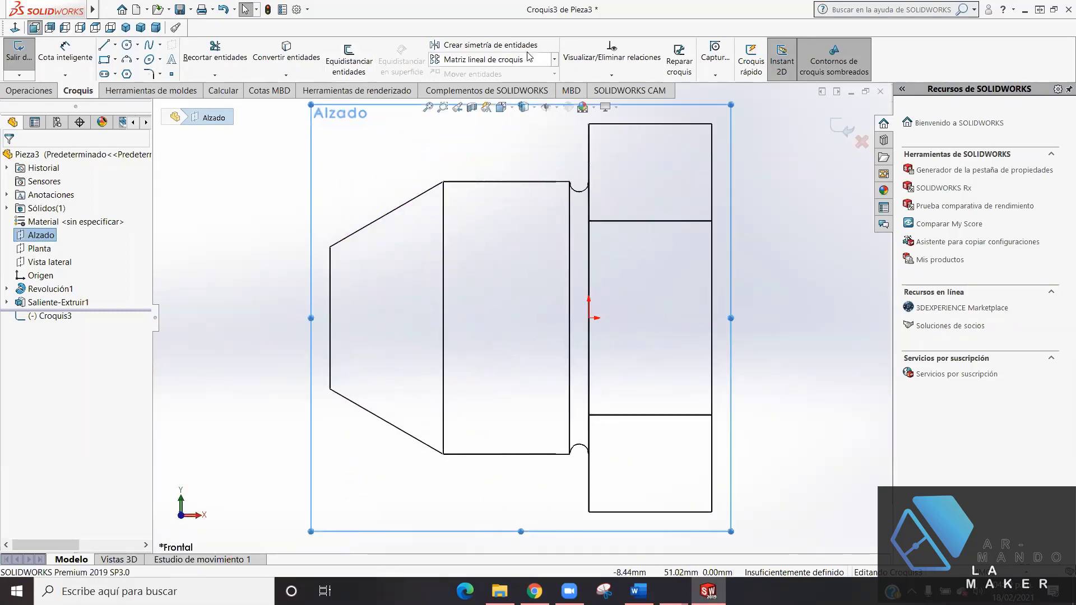
- Draw a horizontal shank line starting from the flange's right-edge midpoint
{"action": "key", "text": "z"}
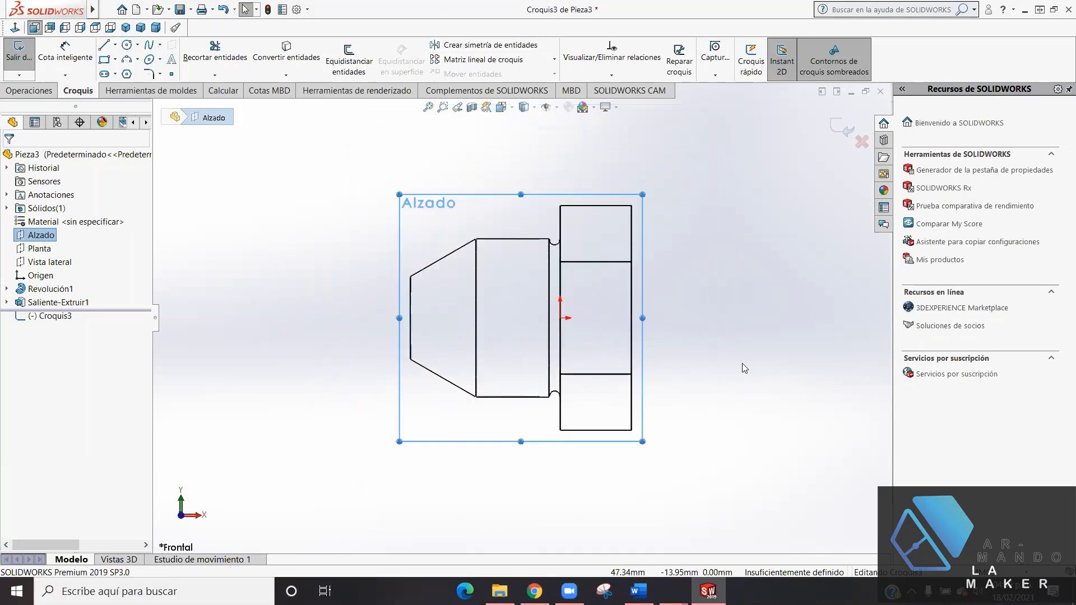
{"action": "key", "text": "z"}
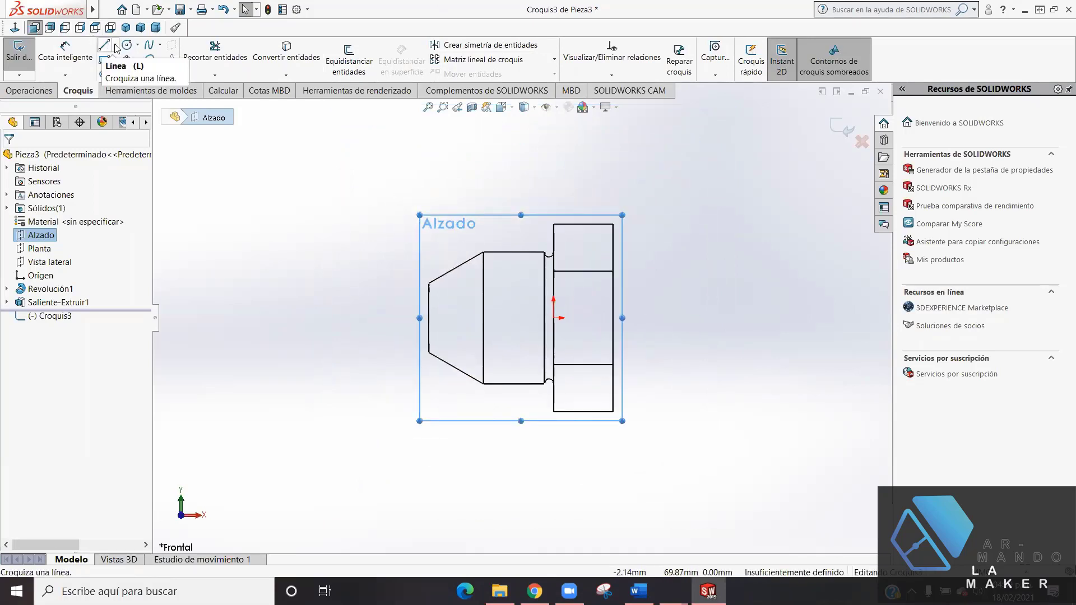
{"action": "left_click", "coordinate": [115, 45]}
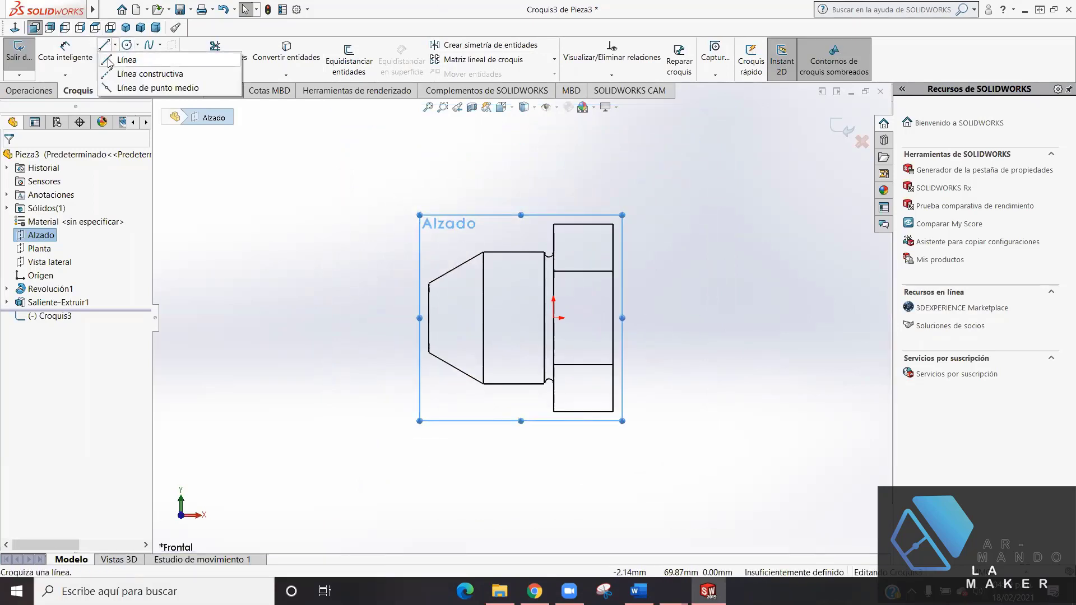
{"action": "left_click", "coordinate": [124, 60]}
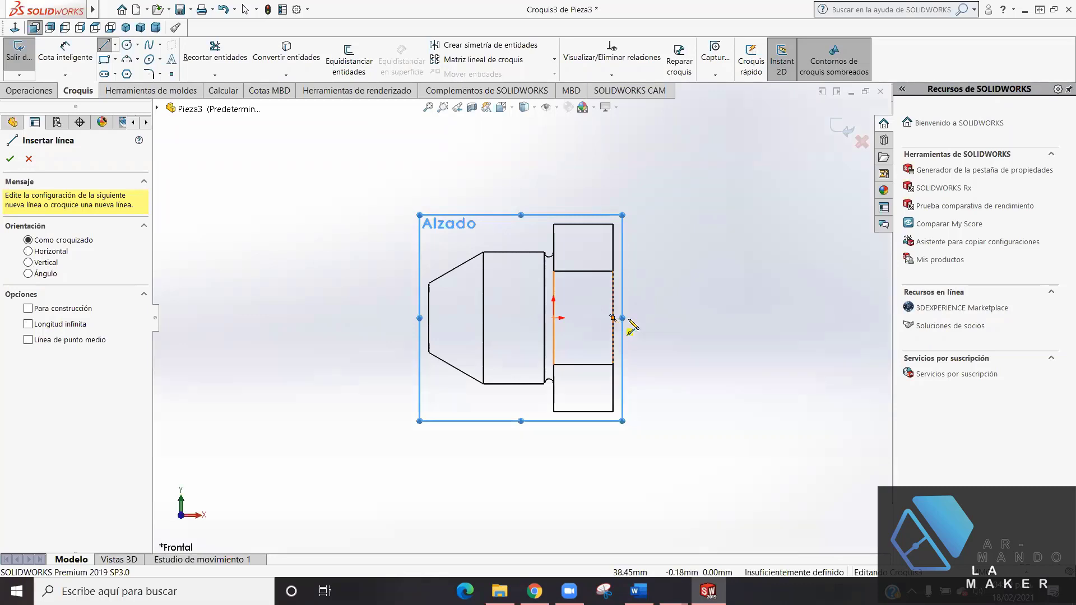
{"action": "key", "text": "Escape"}
{"action": "left_click", "coordinate": [612, 318]}
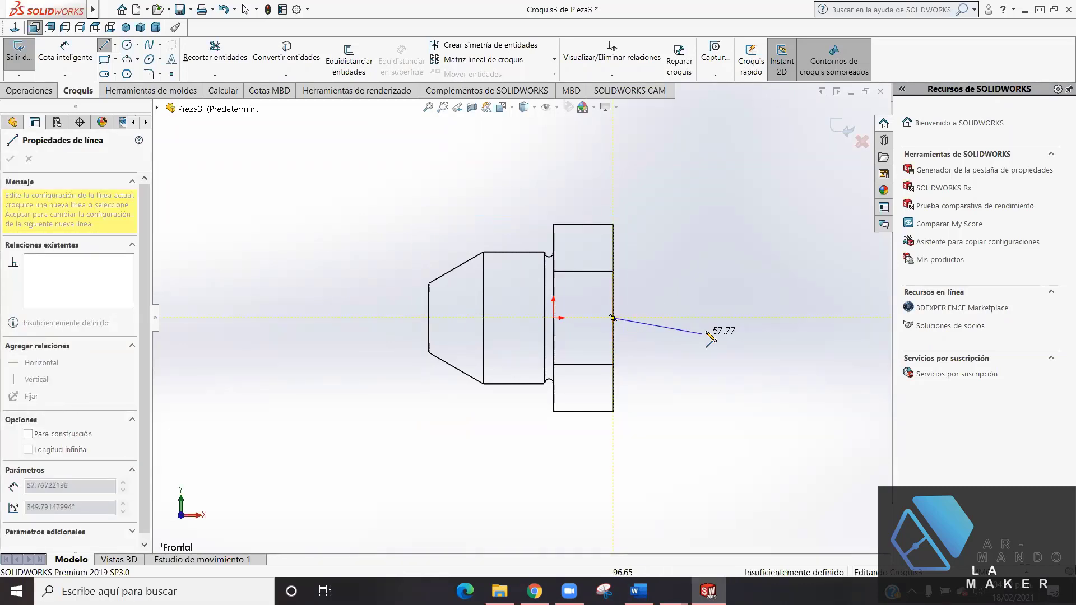
{"action": "left_click", "coordinate": [727, 318]}
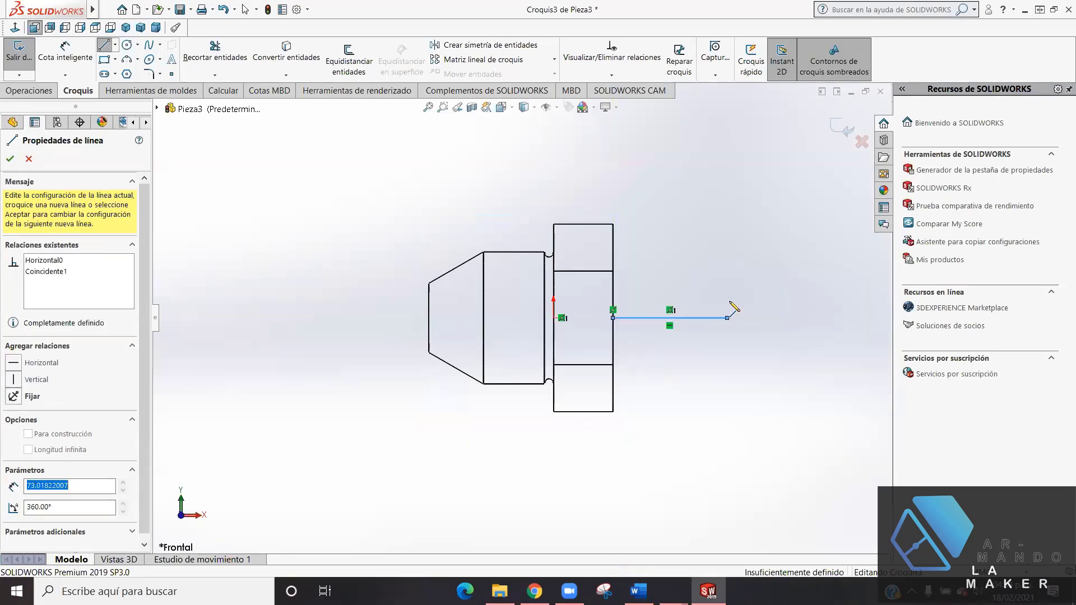
- Add the vertical right edge and top edge, then begin a 3-point arc at its left end
{"action": "left_click", "coordinate": [727, 244]}
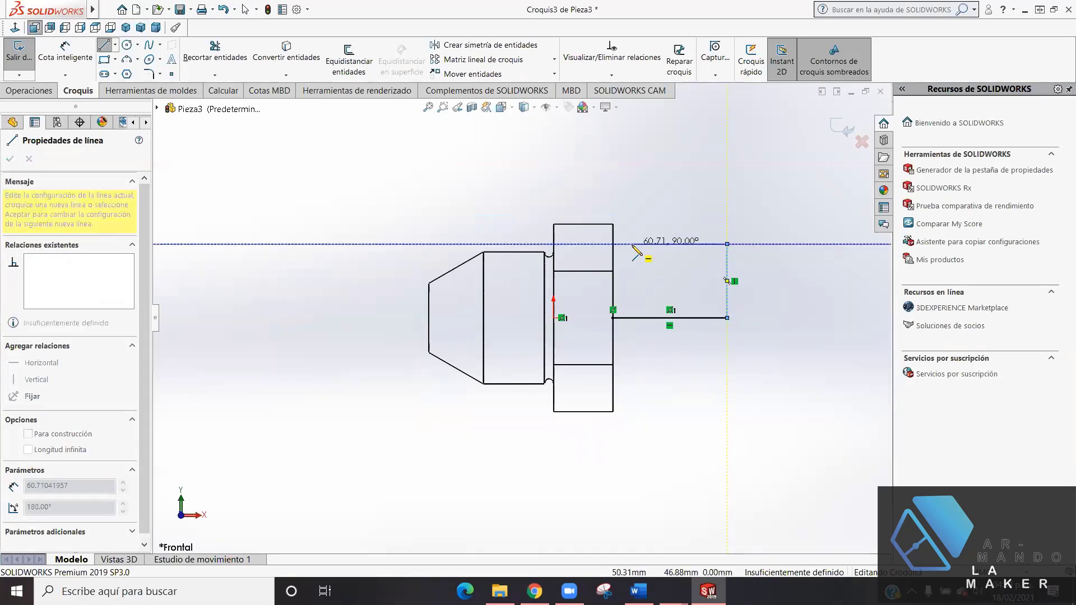
{"action": "double_click", "coordinate": [632, 245]}
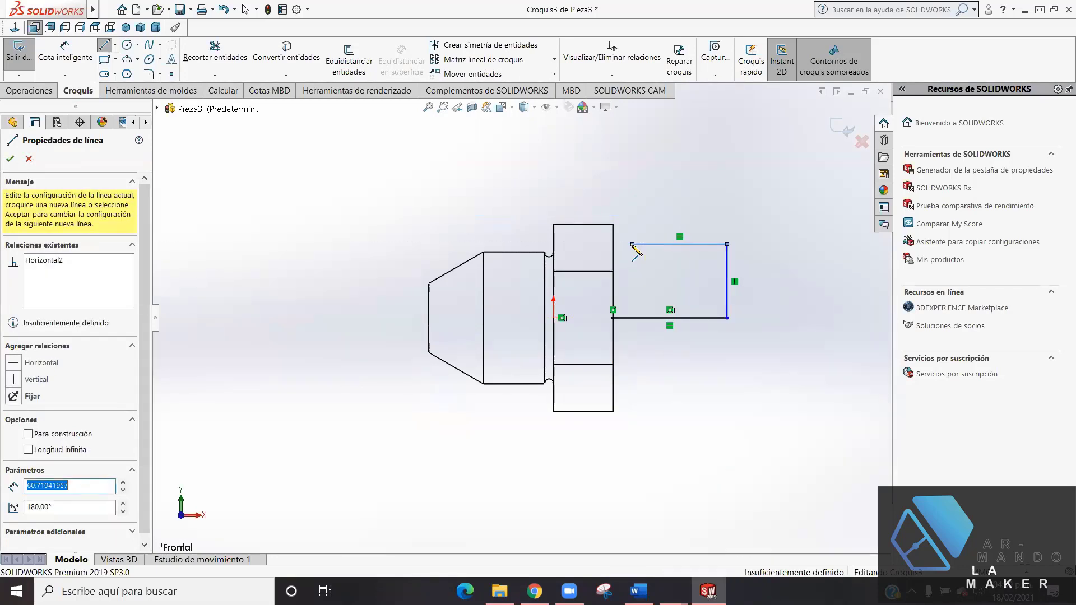
{"action": "key", "text": "Escape"}
{"action": "left_click", "coordinate": [127, 59]}
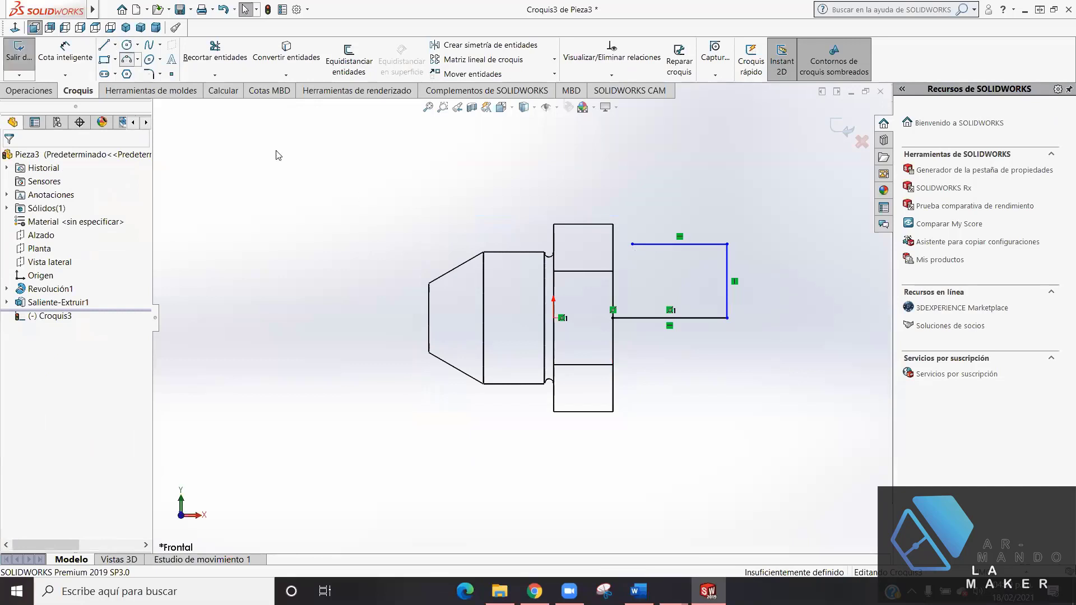
{"action": "left_click", "coordinate": [632, 245]}
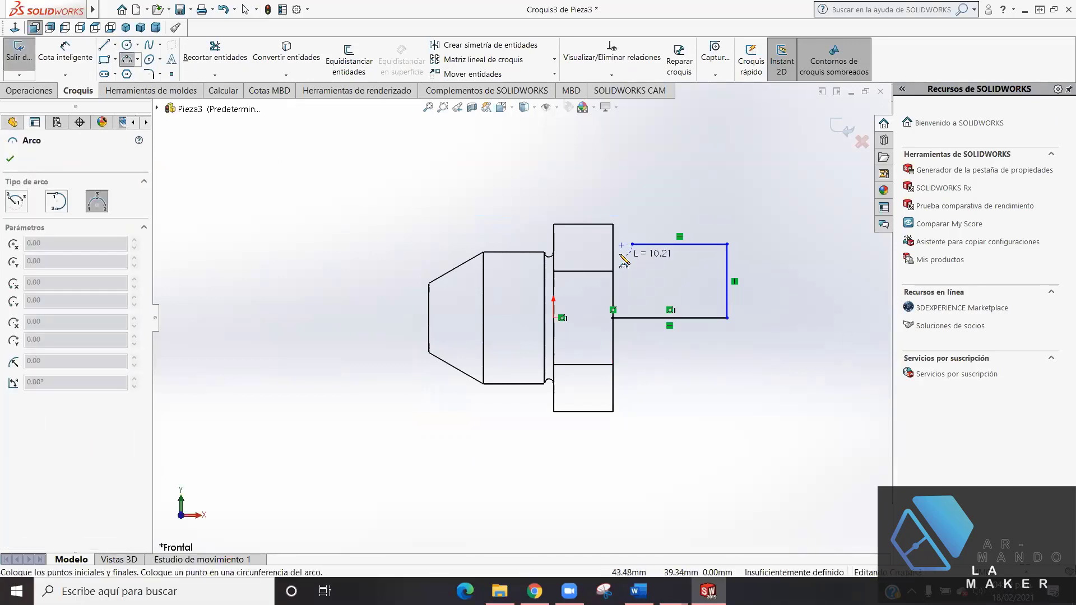
- Finish the small semicircular groove arc next to the flange
{"action": "left_click", "coordinate": [614, 245]}
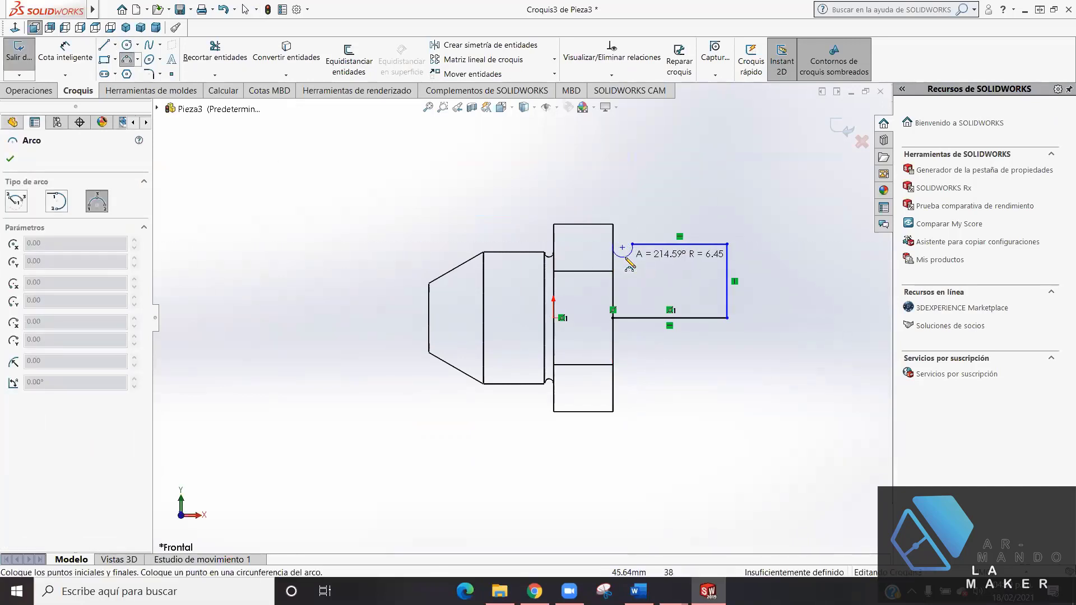
{"action": "left_click", "coordinate": [622, 252]}
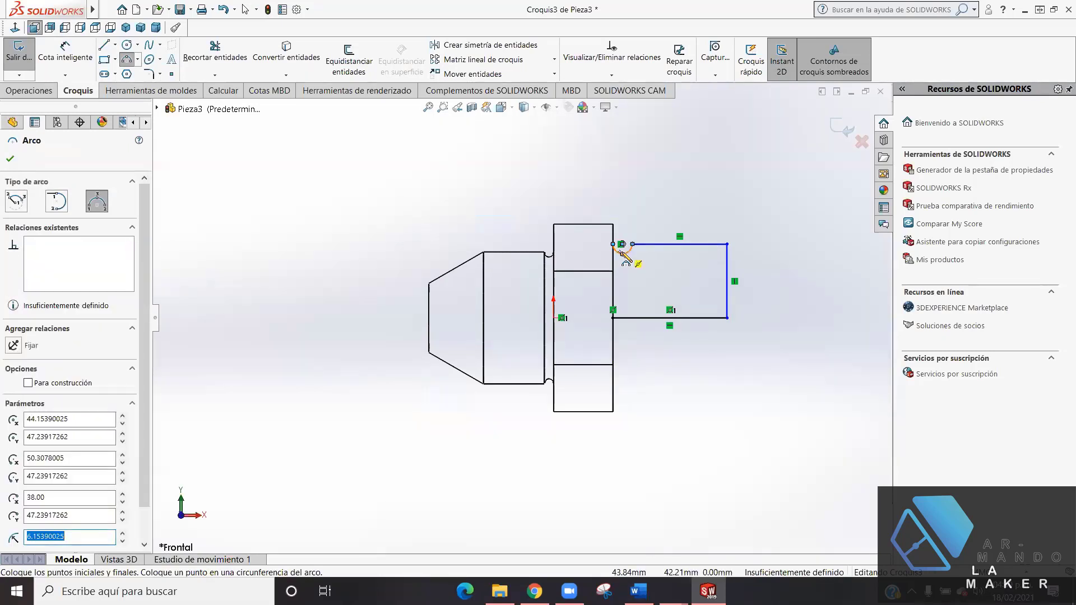
{"action": "key", "text": "Escape"}
- Draw a vertical line from the arc's end down to the bottom line, closing the shank profile
{"action": "left_click", "coordinate": [104, 44]}
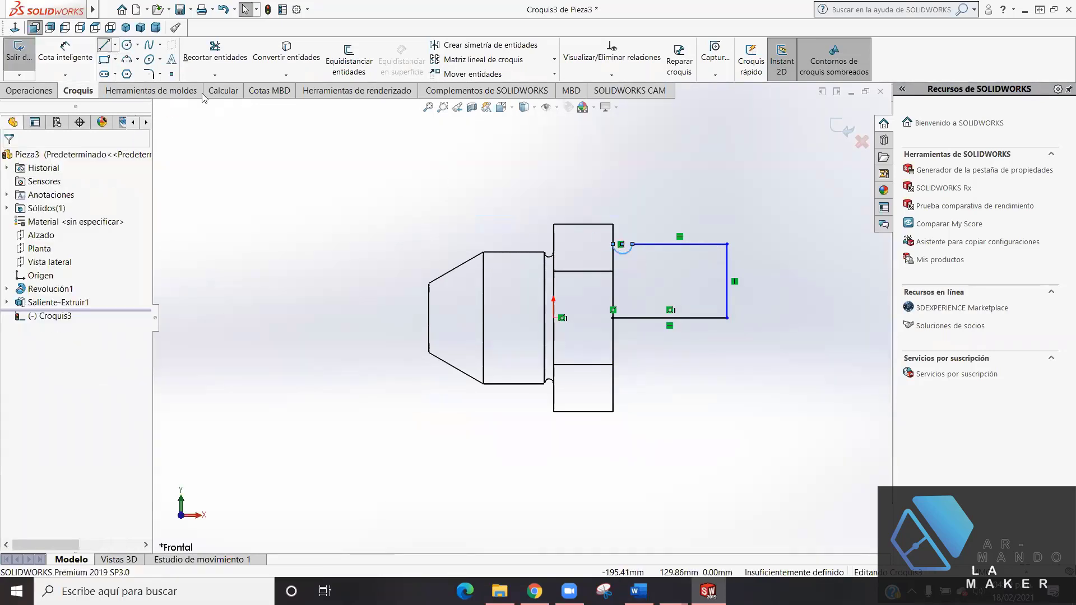
{"action": "left_click", "coordinate": [613, 244]}
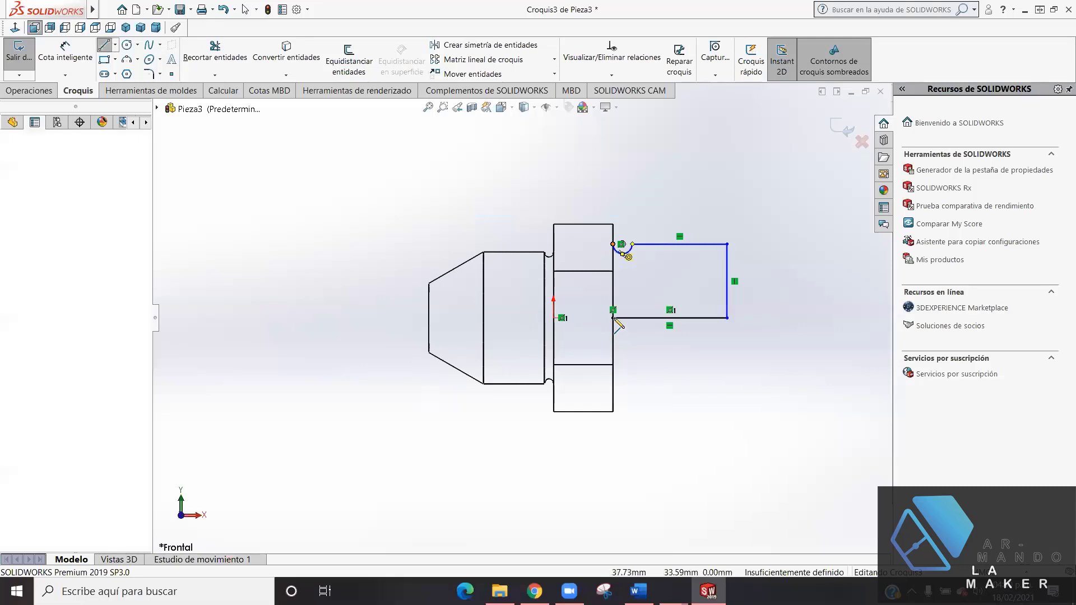
{"action": "left_click", "coordinate": [613, 317]}
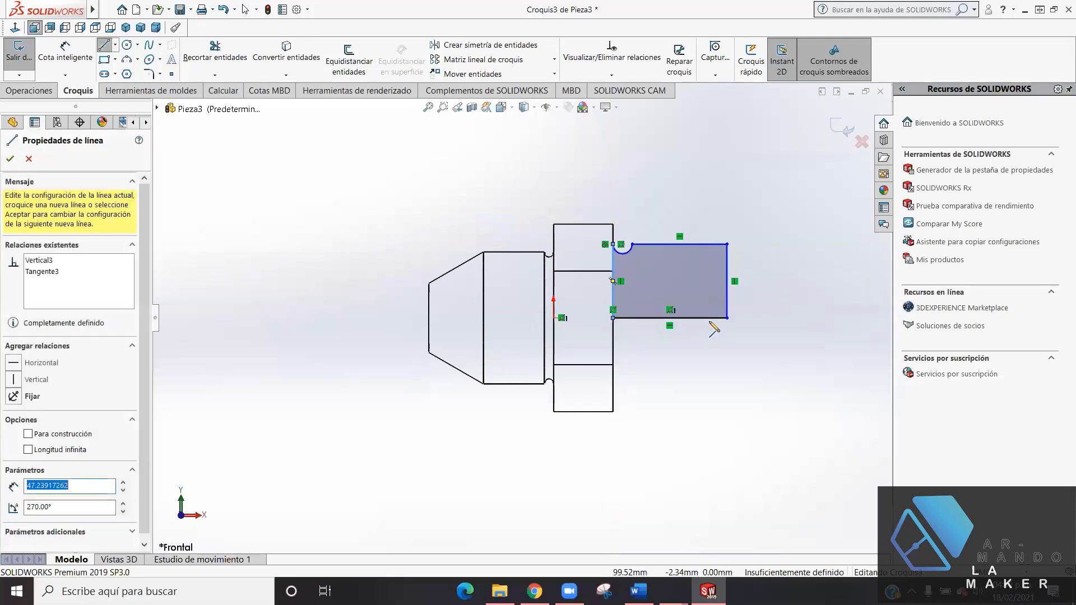
{"action": "left_click", "coordinate": [10, 158]}
- Check the collet reference drawing in Google Slides, then return to the sketch
{"action": "left_click", "coordinate": [77, 46]}
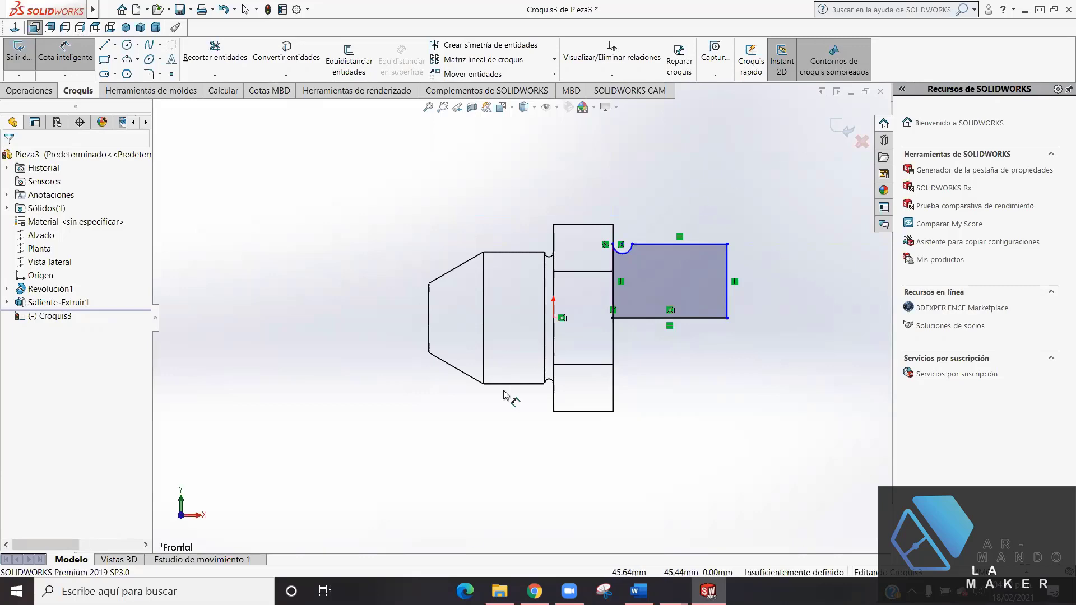
{"action": "left_click", "coordinate": [535, 590]}
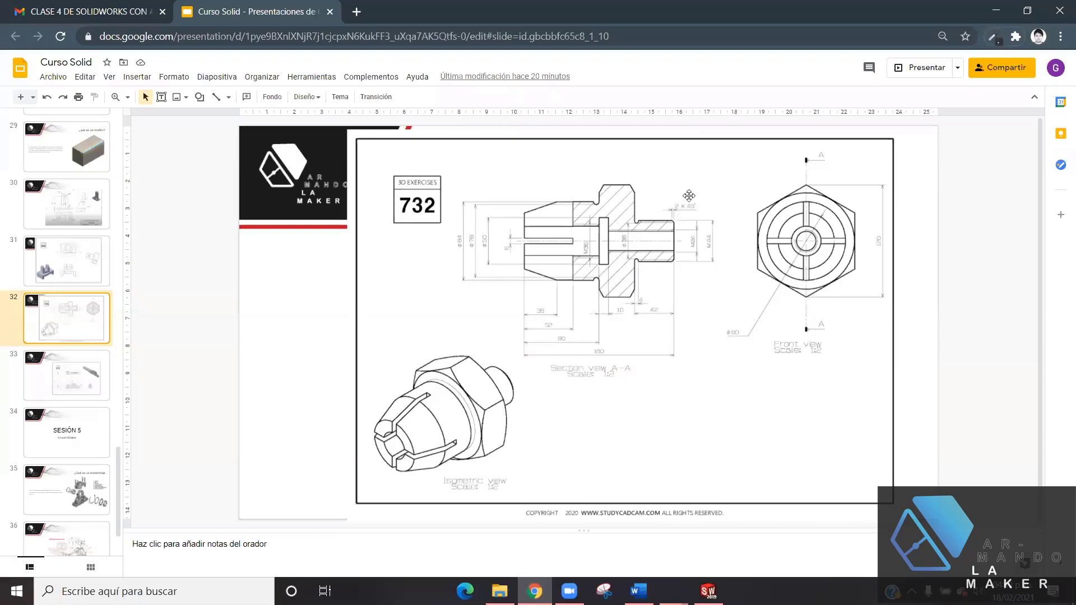
{"action": "left_click", "coordinate": [708, 591]}
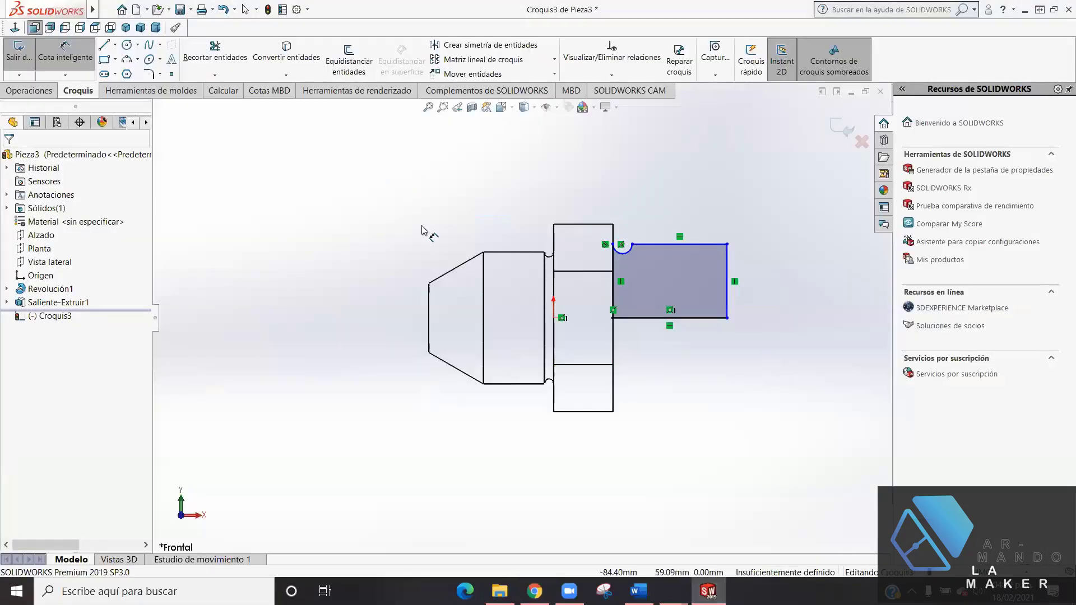
- Add a 41.09 height dimension from the groove arc to the bottom line, then cancel the value edit
{"action": "left_click", "coordinate": [622, 257]}
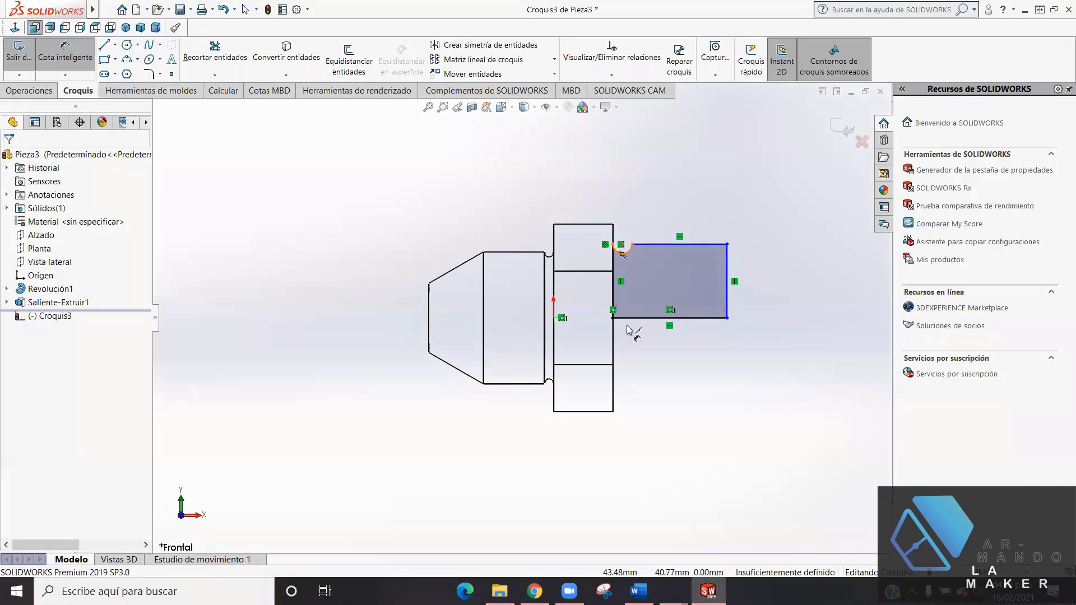
{"action": "left_click", "coordinate": [633, 318]}
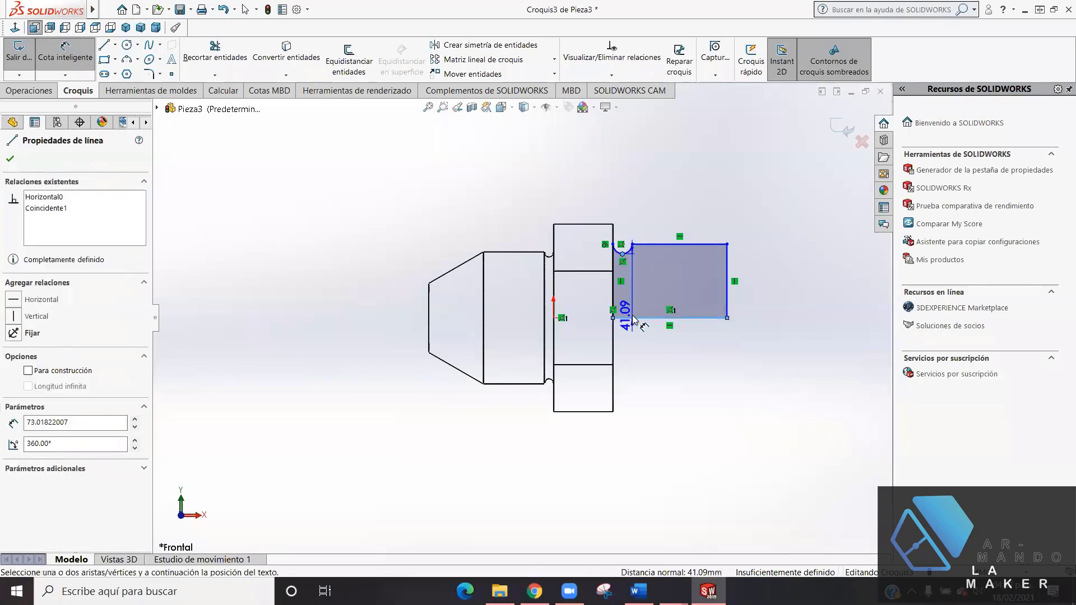
{"action": "left_click", "coordinate": [821, 303]}
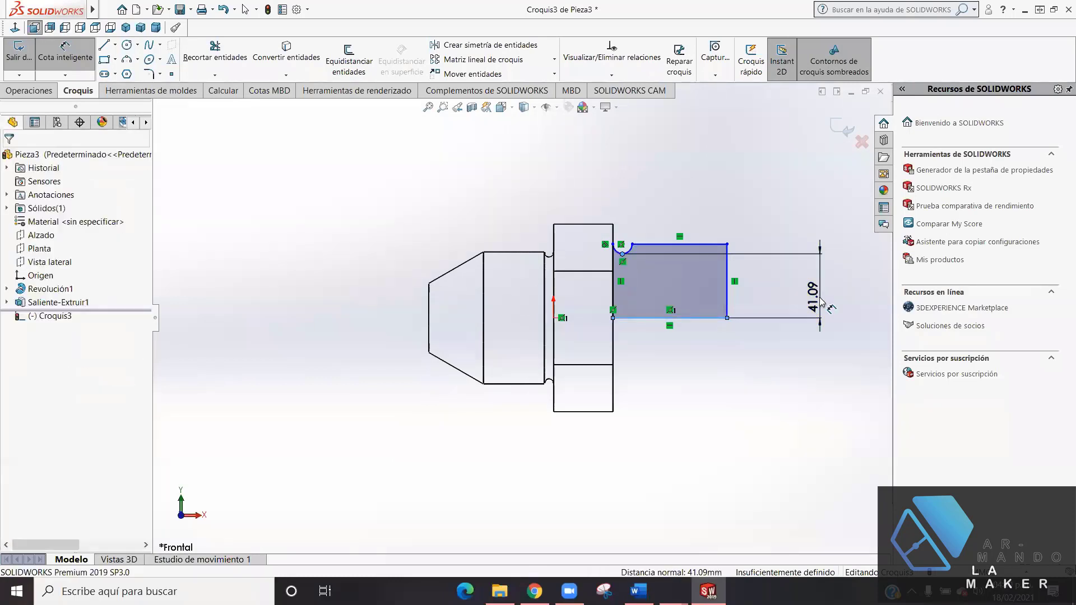
{"action": "left_click", "coordinate": [819, 300]}
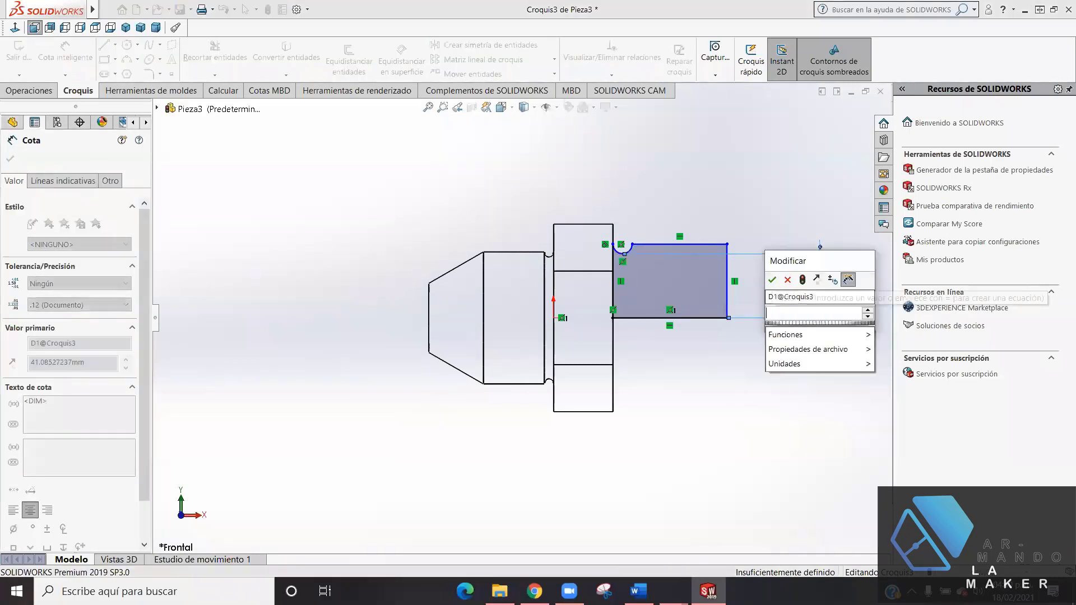
{"action": "type", "text": "38"}
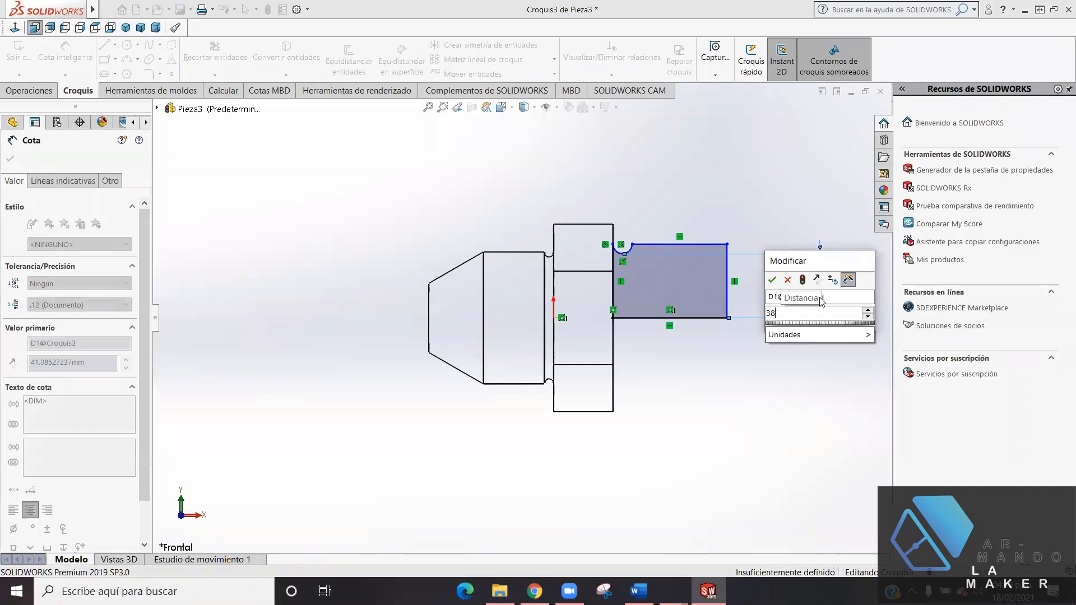
{"action": "key", "text": "Escape"}
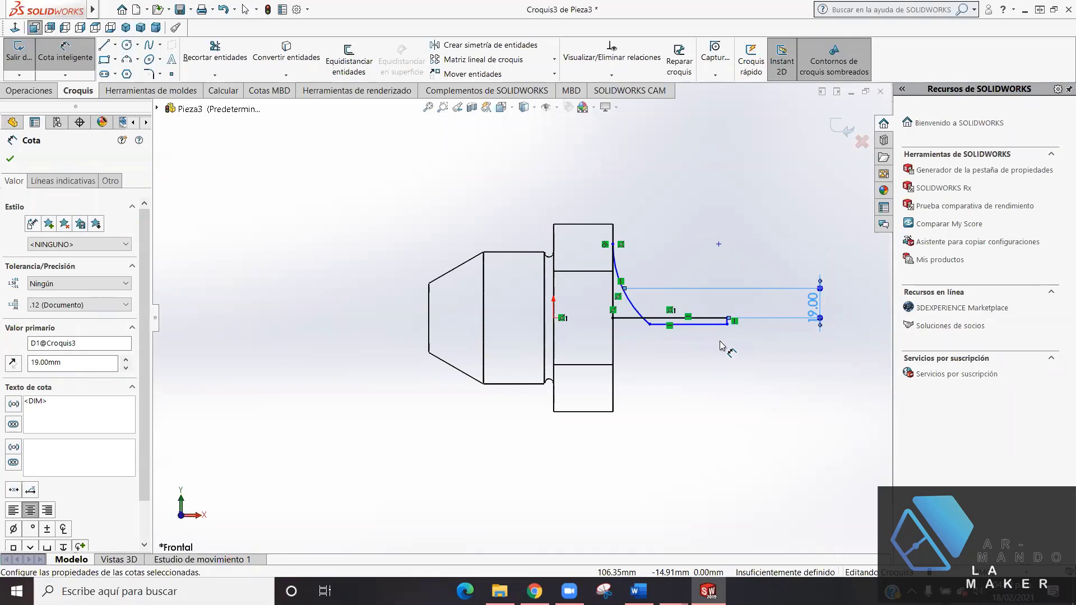
- Finish the dimension edit and nudge the profile's curved edge and bottom line
{"action": "scroll", "coordinate": [706, 319], "scroll_direction": "down", "scroll_amount": 4}
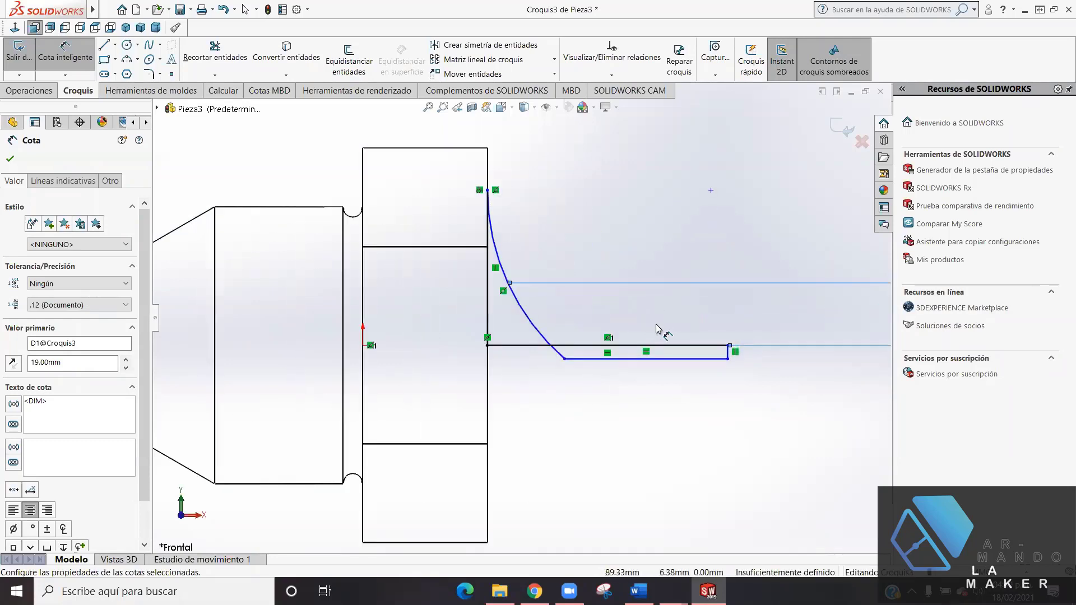
{"action": "left_click", "coordinate": [215, 208]}
{"action": "left_click", "coordinate": [11, 159]}
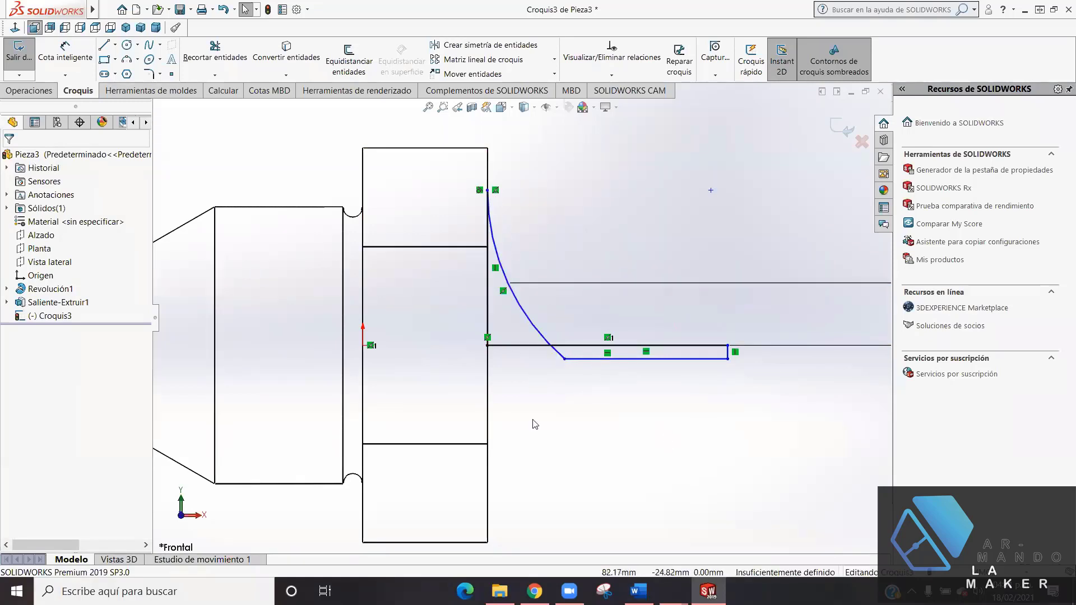
{"action": "scroll", "coordinate": [527, 391], "scroll_direction": "up", "scroll_amount": 2}
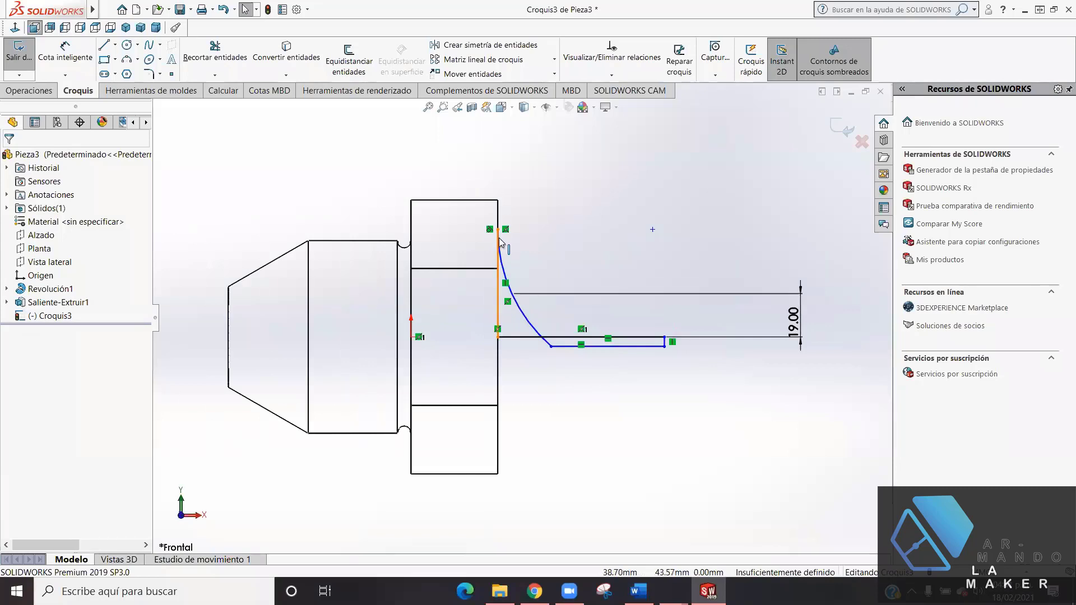
{"action": "left_click", "coordinate": [512, 296]}
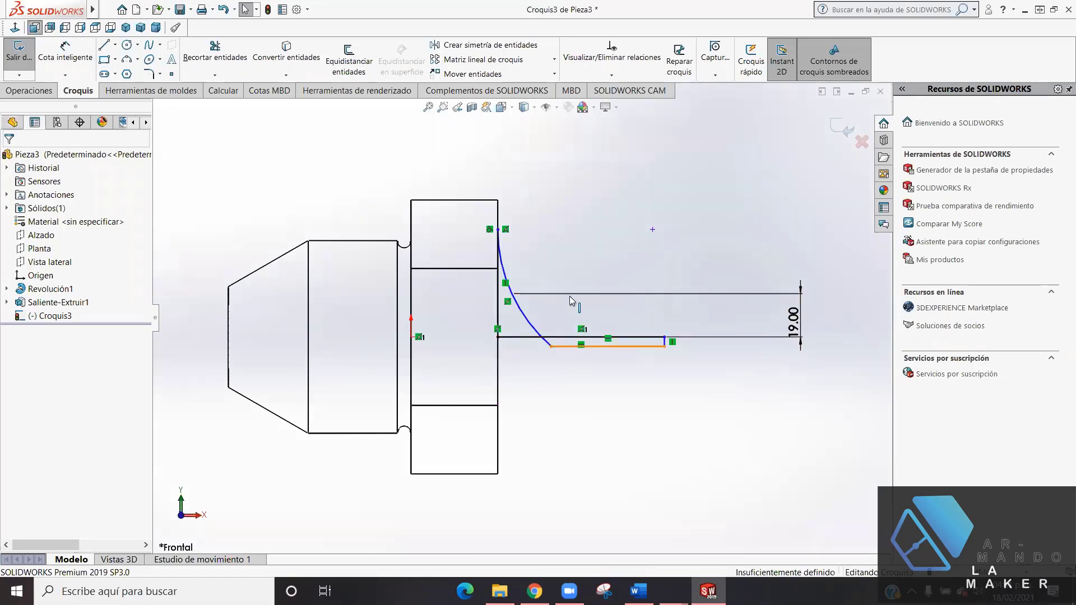
{"action": "mouse_move", "coordinate": [560, 347]}
{"action": "left_mouse_down"}
{"action": "mouse_move", "coordinate": [577, 266]}
{"action": "mouse_move", "coordinate": [547, 311]}
{"action": "mouse_move", "coordinate": [557, 351]}
{"action": "left_mouse_up"}
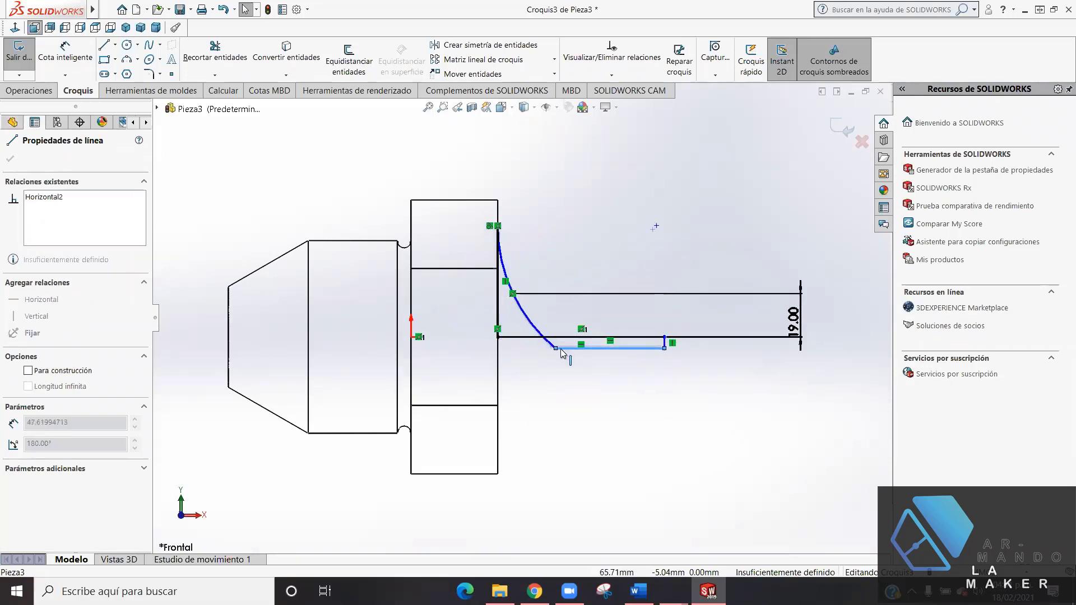
{"action": "left_click", "coordinate": [593, 436]}
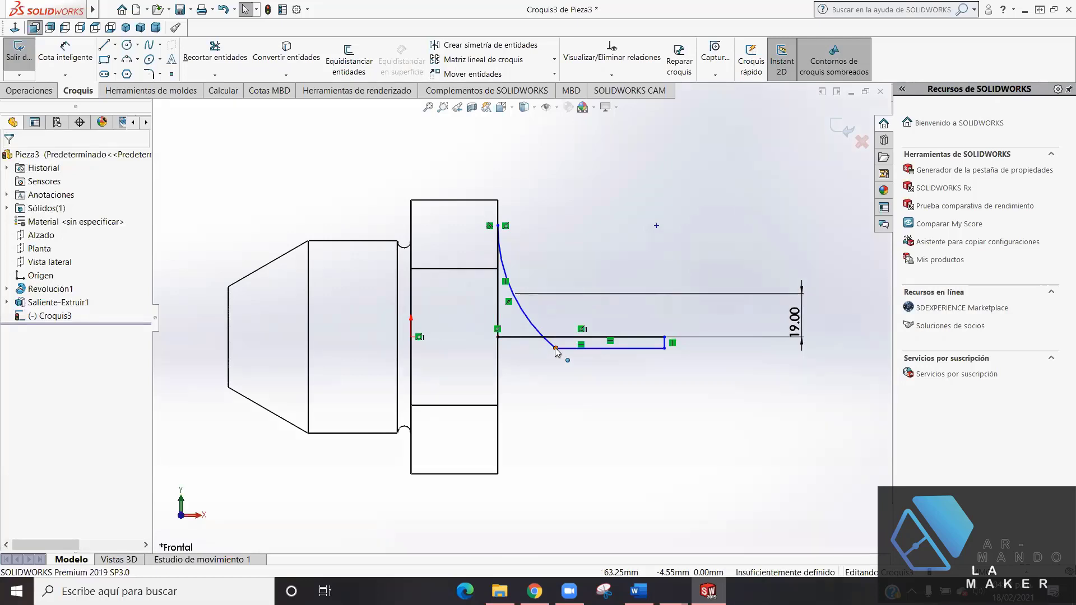
- Make the arc's two endpoints horizontal to restore the semicircular groove
{"action": "left_click", "coordinate": [555, 348]}
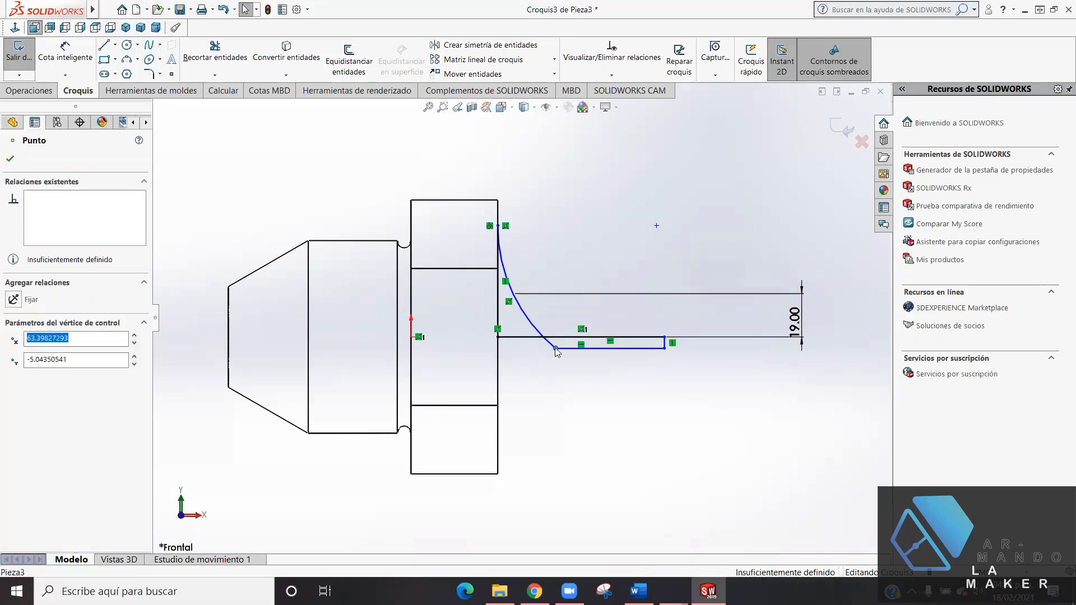
{"action": "left_click", "coordinate": [497, 226], "text": "ctrl"}
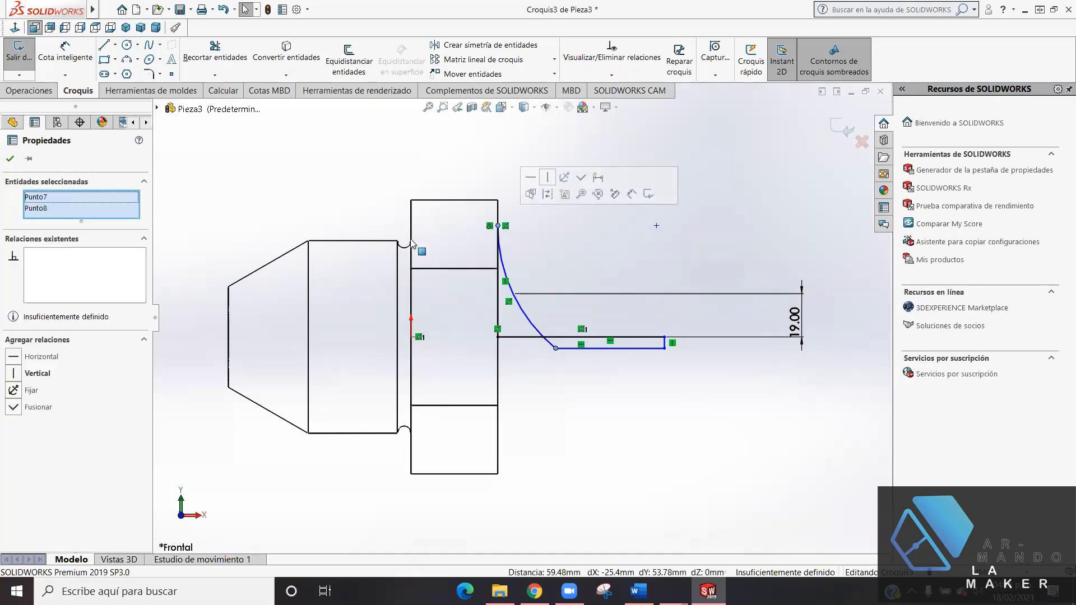
{"action": "left_click", "coordinate": [9, 362]}
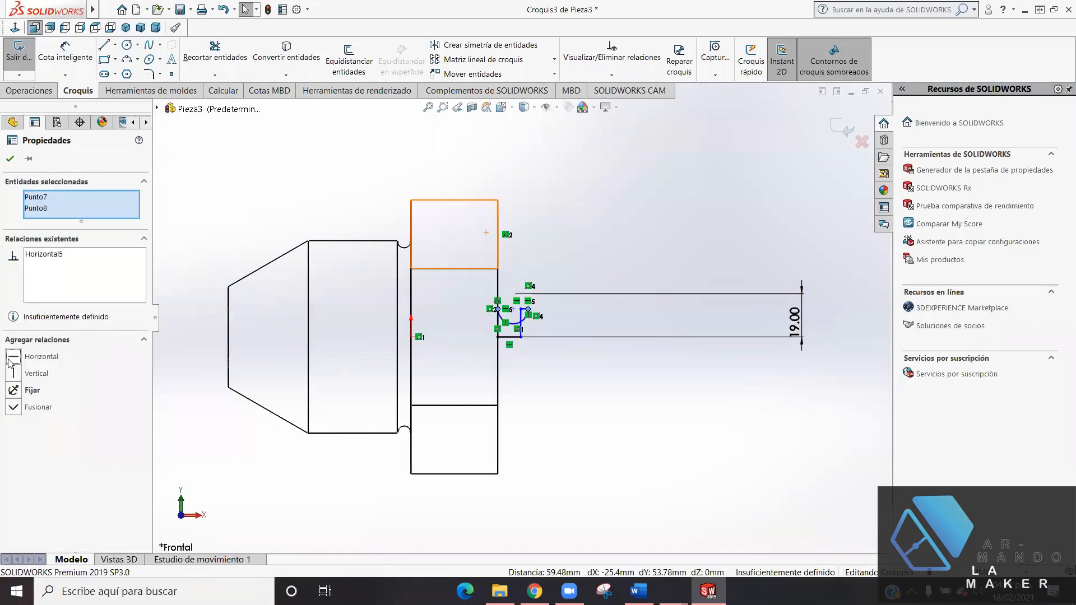
{"action": "left_click", "coordinate": [10, 160]}
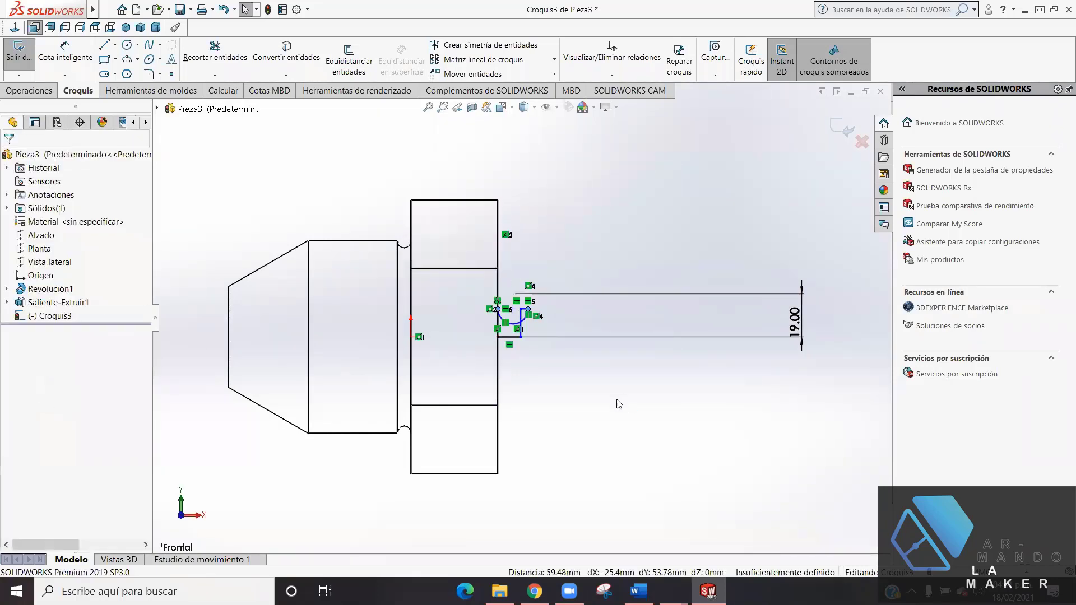
- Drag the profile's vertical line right so the shank extends past the flange
{"action": "scroll", "coordinate": [576, 360], "scroll_direction": "down", "scroll_amount": 2}
{"action": "scroll", "coordinate": [574, 297], "scroll_direction": "down", "scroll_amount": 2}
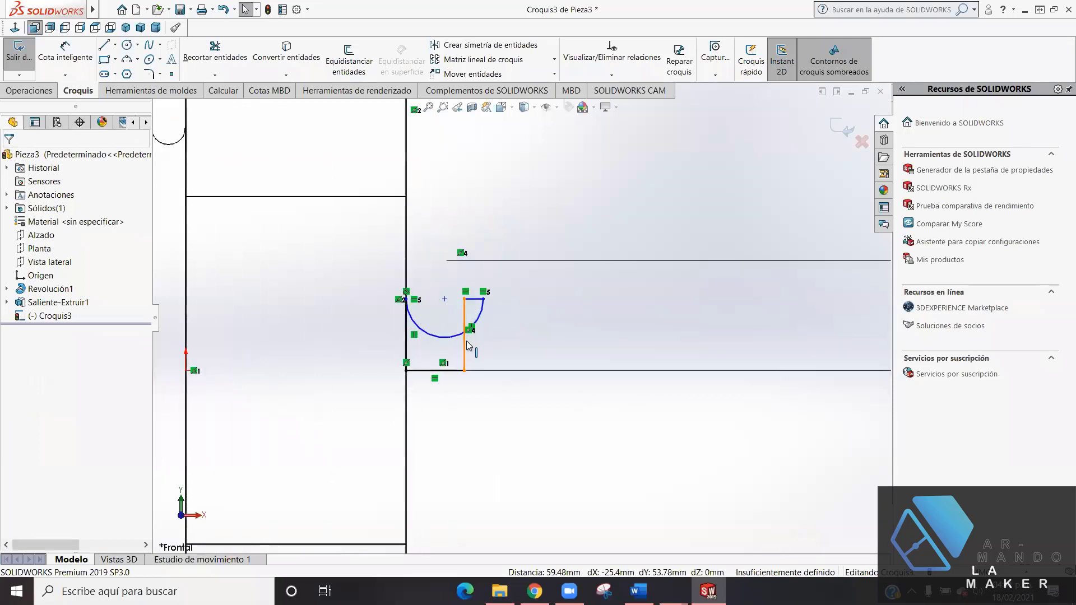
{"action": "left_click_drag", "start_coordinate": [465, 343], "coordinate": [768, 357]}
{"action": "scroll", "coordinate": [677, 376], "scroll_direction": "up", "scroll_amount": 1}
{"action": "scroll", "coordinate": [637, 254], "scroll_direction": "up", "scroll_amount": 3}
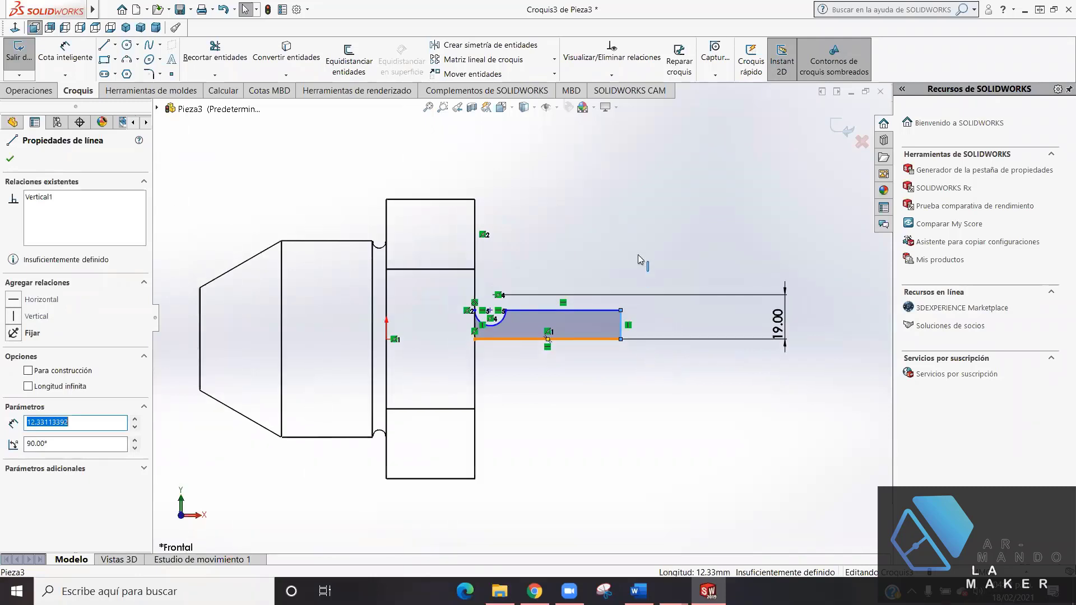
{"action": "left_click", "coordinate": [638, 254]}
- Delete the old 19.00 dimension from the shank profile
{"action": "scroll", "coordinate": [448, 295], "scroll_direction": "down", "scroll_amount": 3}
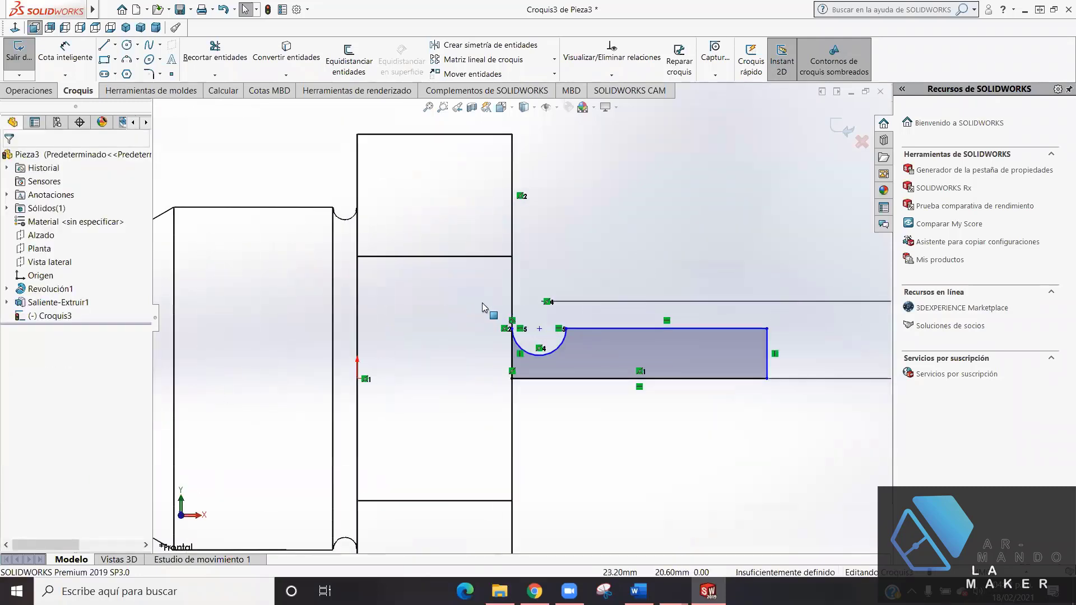
{"action": "scroll", "coordinate": [483, 411], "scroll_direction": "down", "scroll_amount": 1}
{"action": "scroll", "coordinate": [541, 368], "scroll_direction": "down", "scroll_amount": 1}
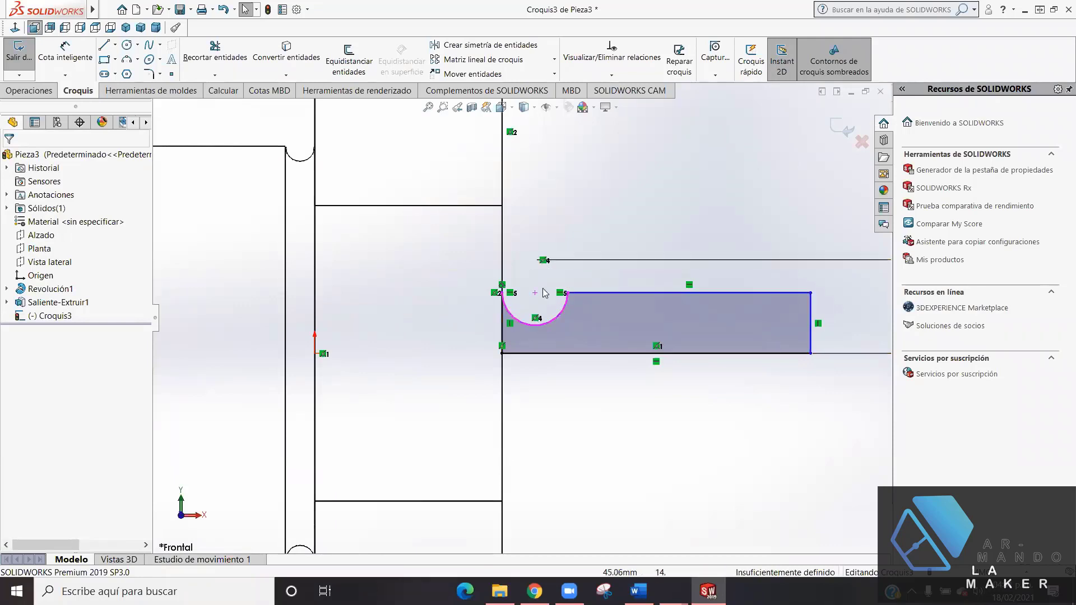
{"action": "scroll", "coordinate": [509, 321], "scroll_direction": "up", "scroll_amount": 1}
{"action": "scroll", "coordinate": [509, 321], "scroll_direction": "up", "scroll_amount": 2}
{"action": "scroll", "coordinate": [513, 306], "scroll_direction": "down", "scroll_amount": 1}
{"action": "scroll", "coordinate": [515, 297], "scroll_direction": "down", "scroll_amount": 3}
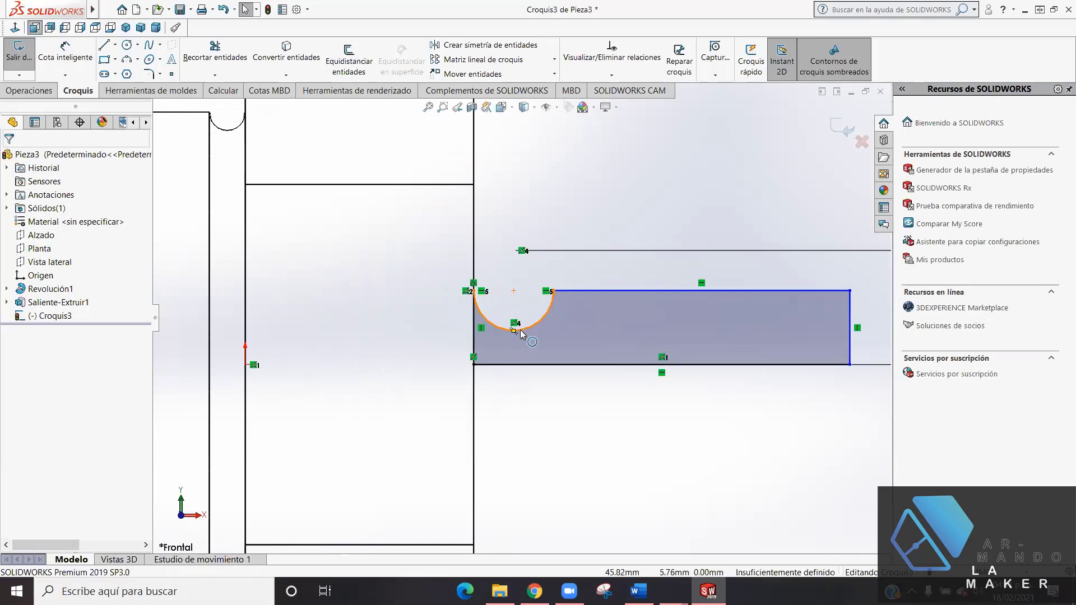
{"action": "scroll", "coordinate": [515, 331], "scroll_direction": "up", "scroll_amount": 2}
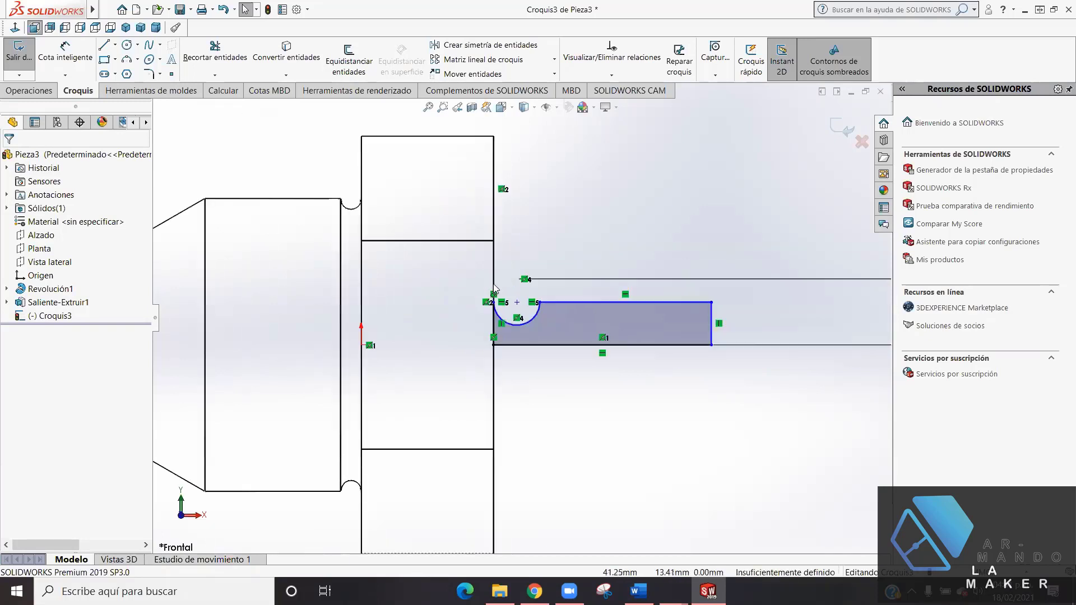
{"action": "scroll", "coordinate": [516, 330], "scroll_direction": "up", "scroll_amount": 2}
{"action": "left_click_drag", "start_coordinate": [771, 291], "coordinate": [750, 280]}
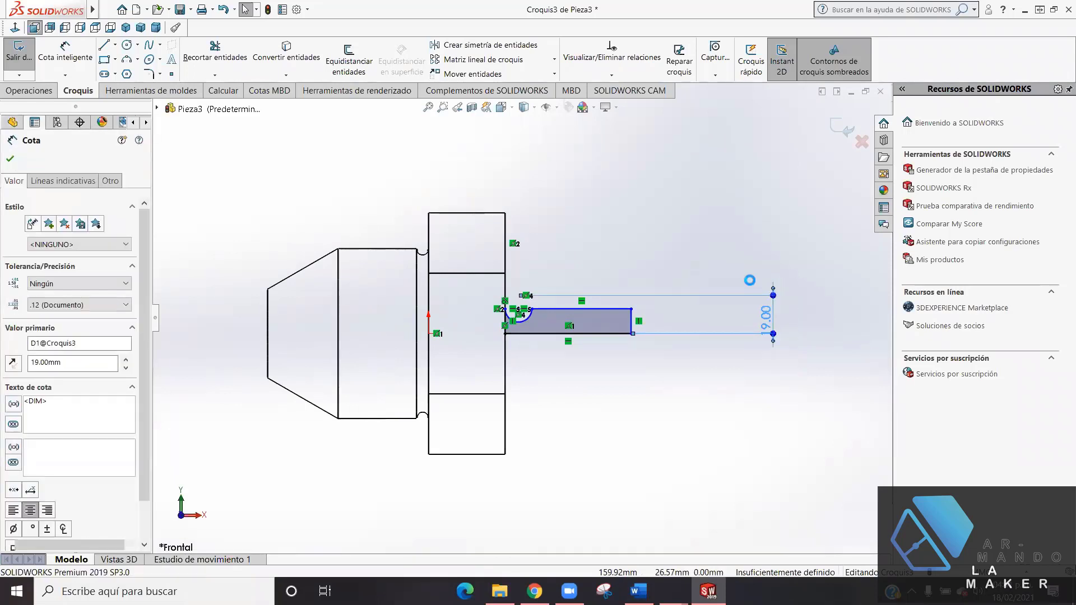
{"action": "key", "text": "Delete"}
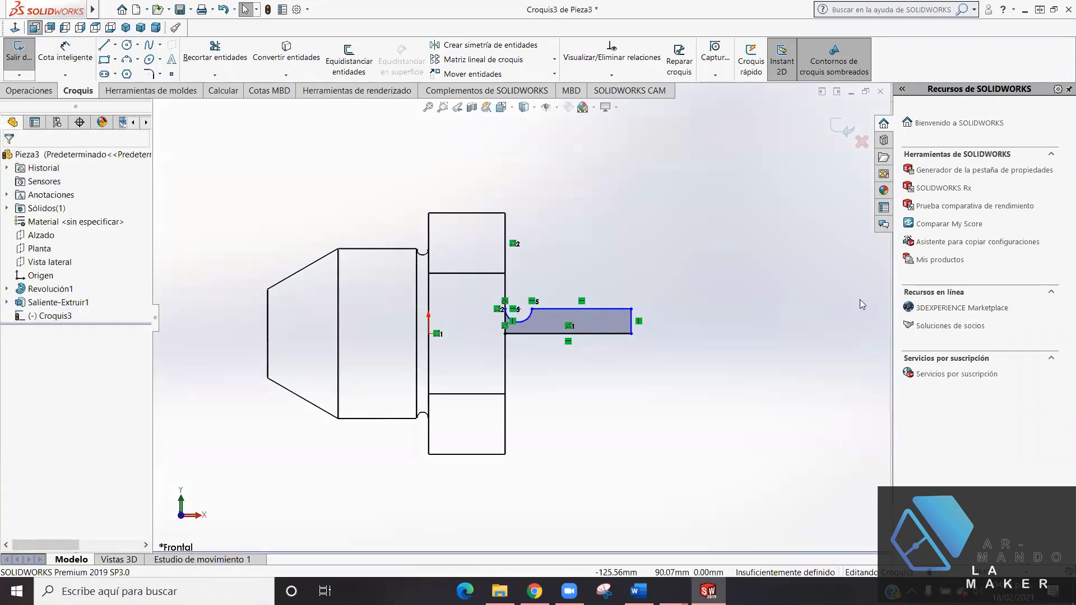
- Dimension the arc to the bottom line at 19.00, then bring up the reference drawing
{"action": "scroll", "coordinate": [529, 327], "scroll_direction": "down", "scroll_amount": 3}
{"action": "scroll", "coordinate": [525, 329], "scroll_direction": "down", "scroll_amount": 2}
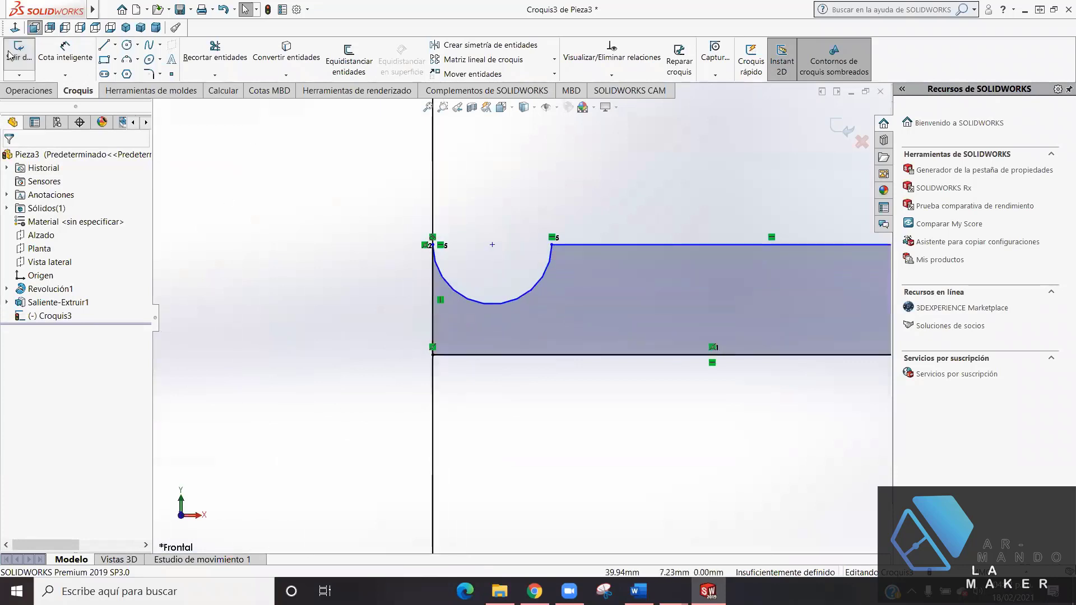
{"action": "left_click", "coordinate": [65, 62]}
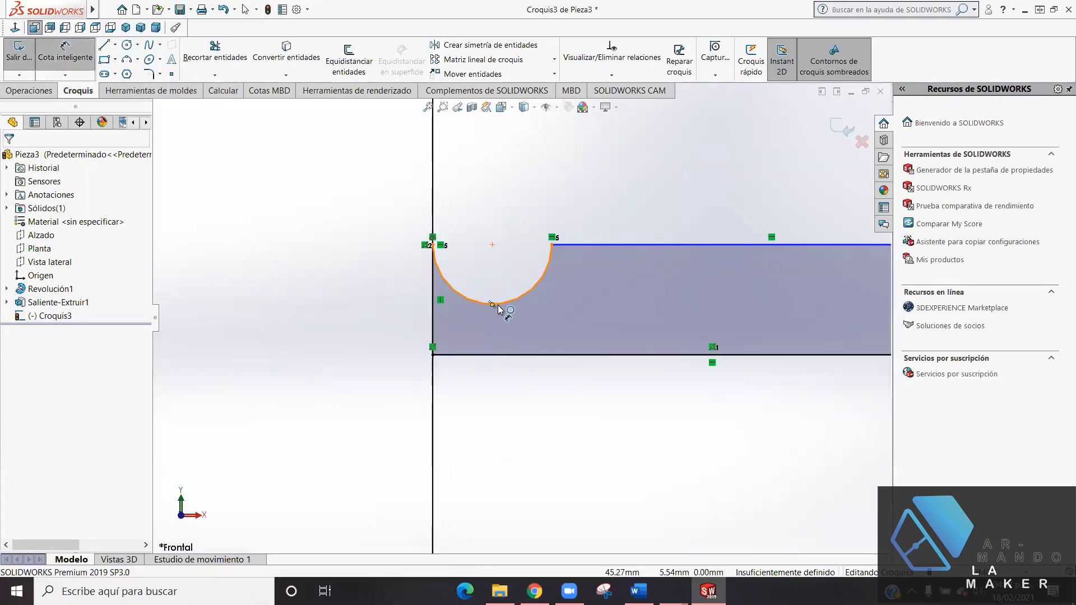
{"action": "key", "text": "Escape"}
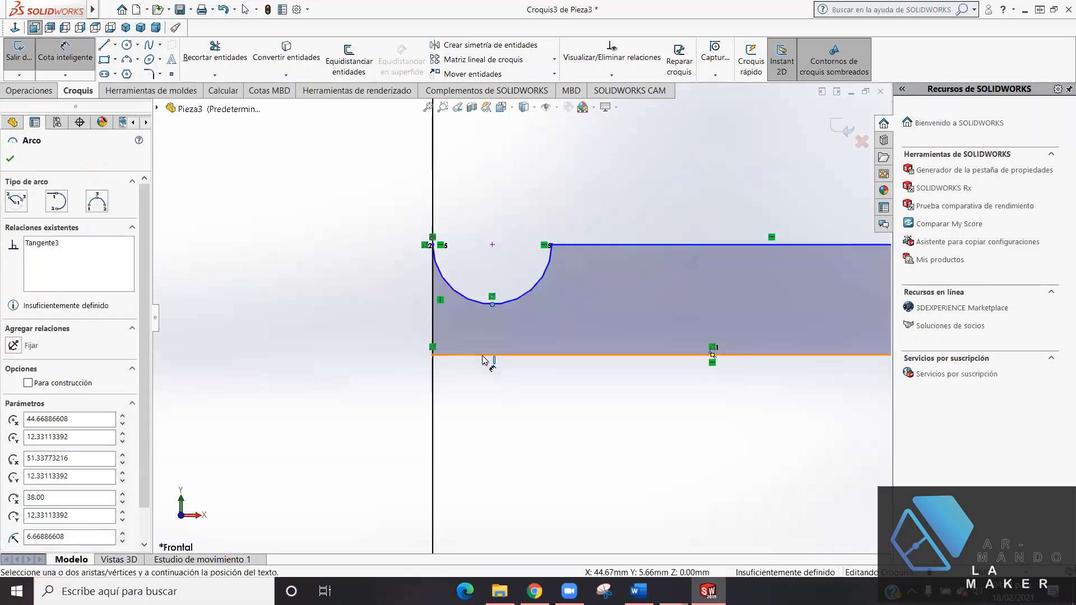
{"action": "left_click", "coordinate": [481, 359]}
{"action": "scroll", "coordinate": [476, 359], "scroll_direction": "up", "scroll_amount": 3}
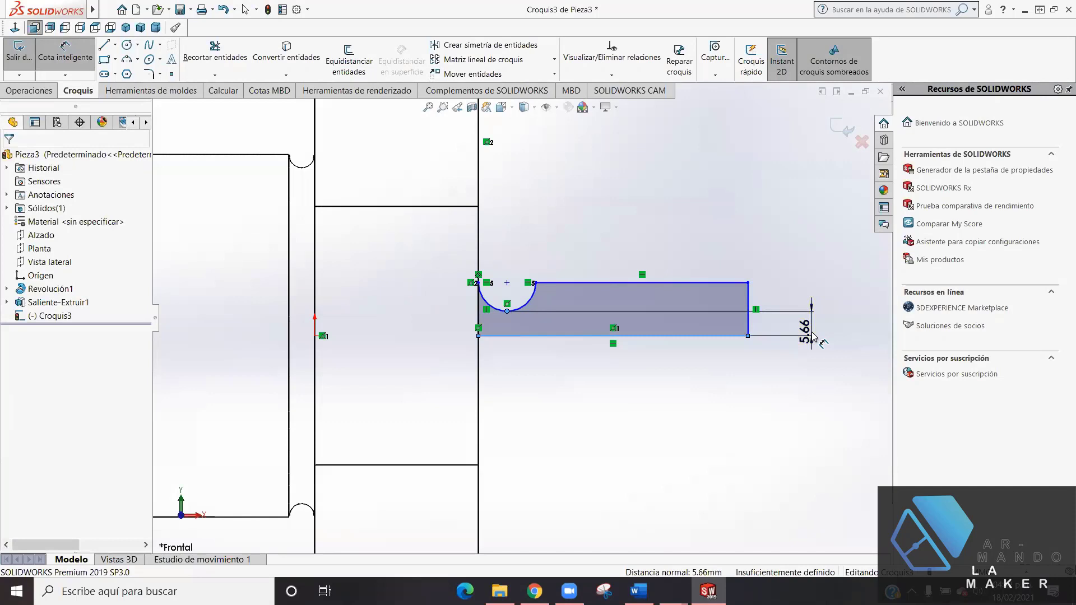
{"action": "left_click", "coordinate": [813, 337]}
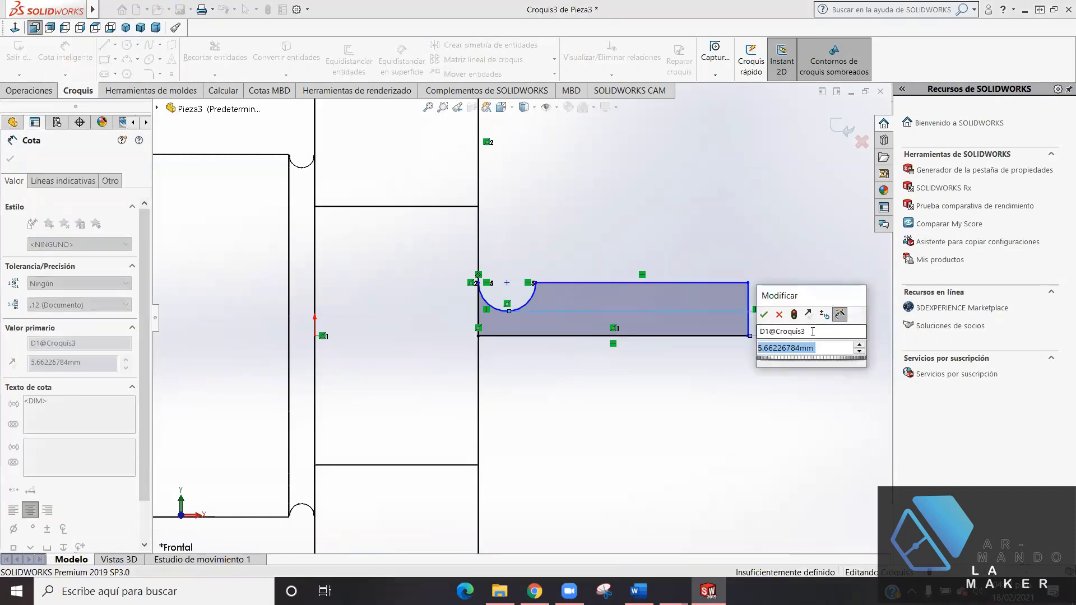
{"action": "key", "text": "Return"}
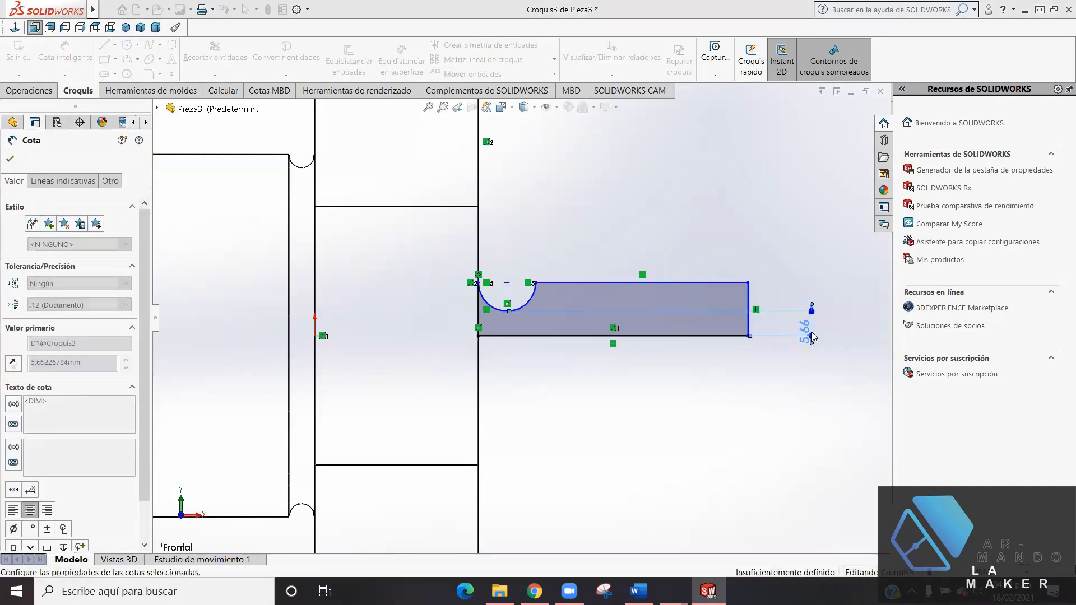
{"action": "type", "text": "19"}
{"action": "key", "text": "Return"}
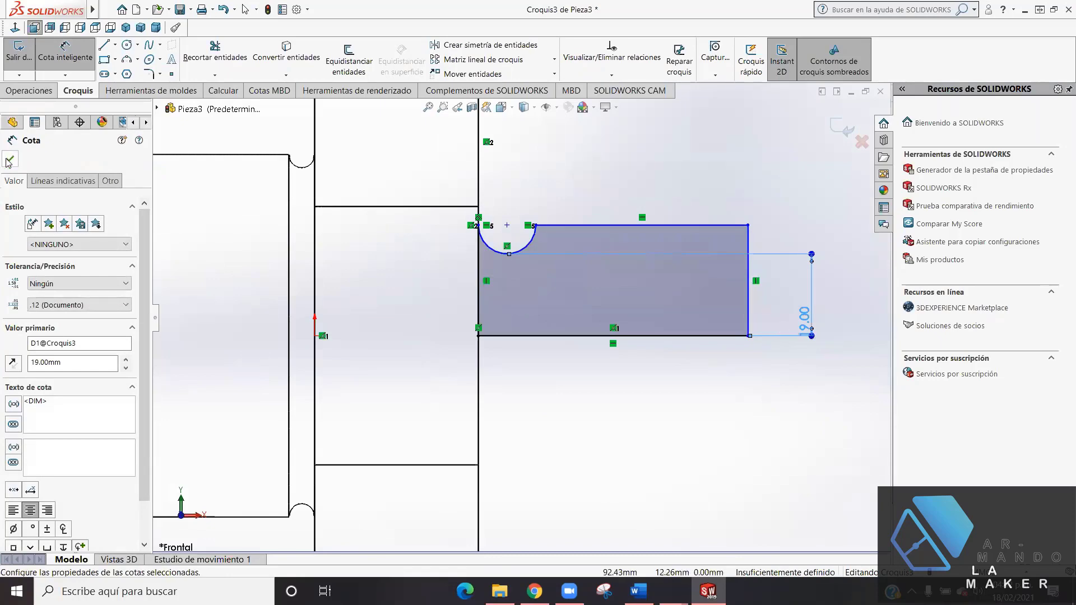
{"action": "left_click", "coordinate": [10, 161]}
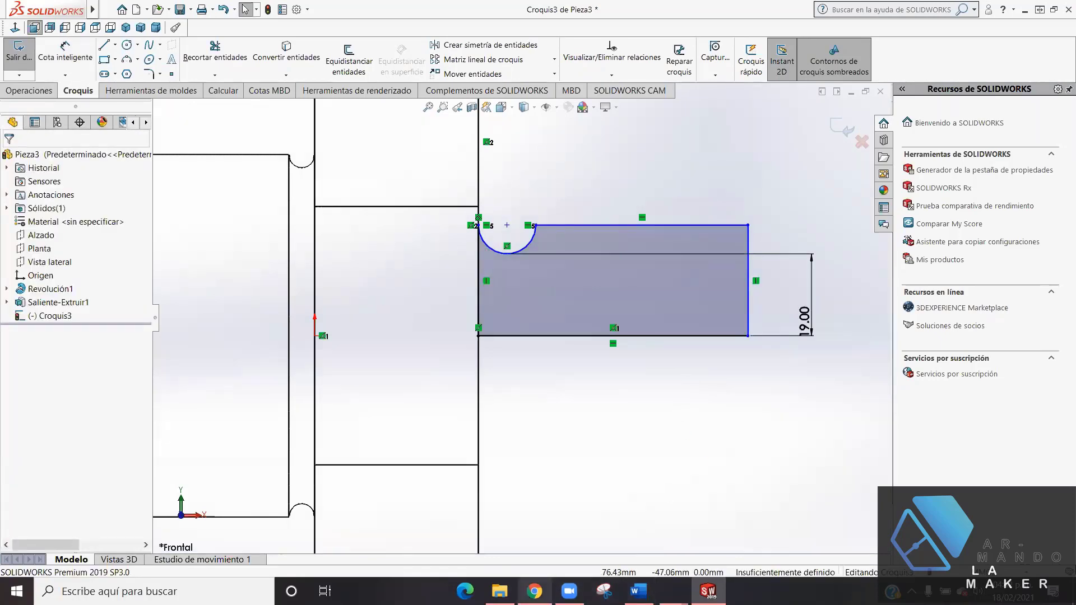
{"action": "key", "text": "alt+Tab"}
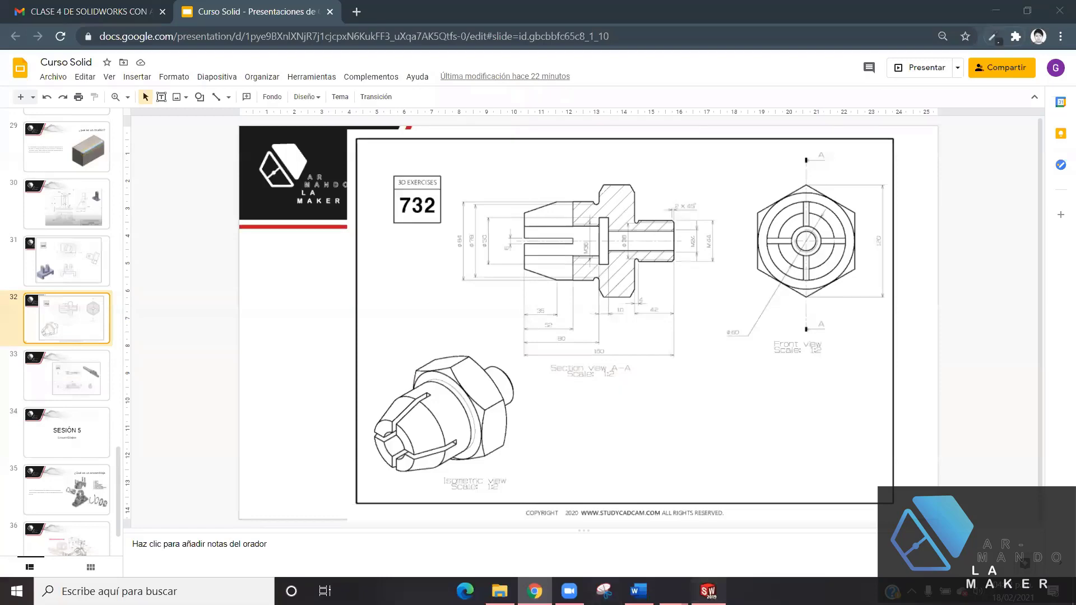
- Leave slide 32's collet drawing and return to the Croquis3 sketch in SOLIDWORKS
{"action": "left_click", "coordinate": [708, 591]}
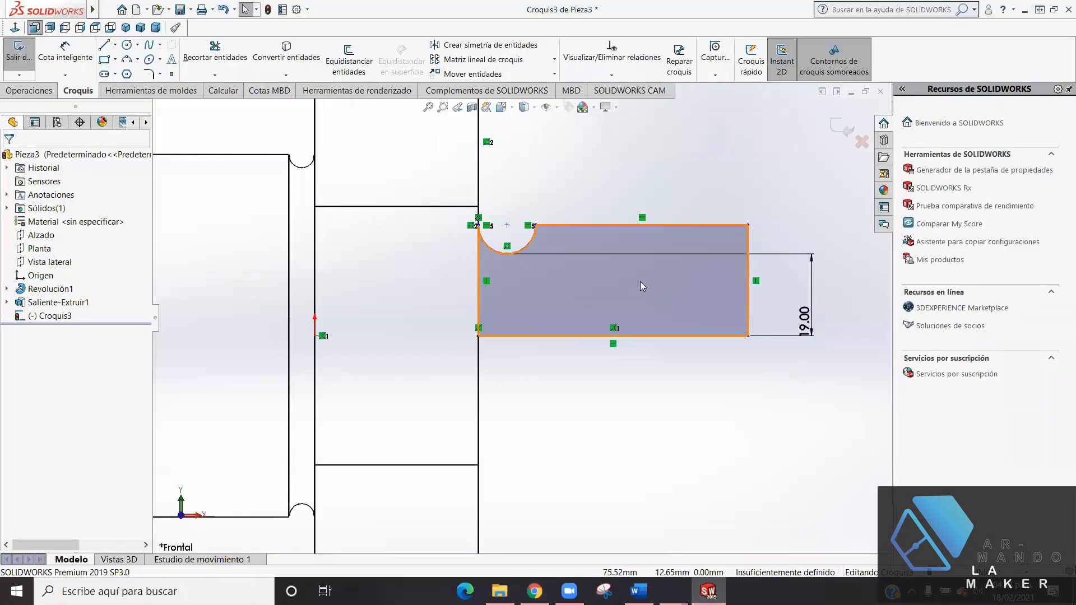
- Dimension the profile's top-to-bottom height at 22.00
{"action": "left_click", "coordinate": [65, 52]}
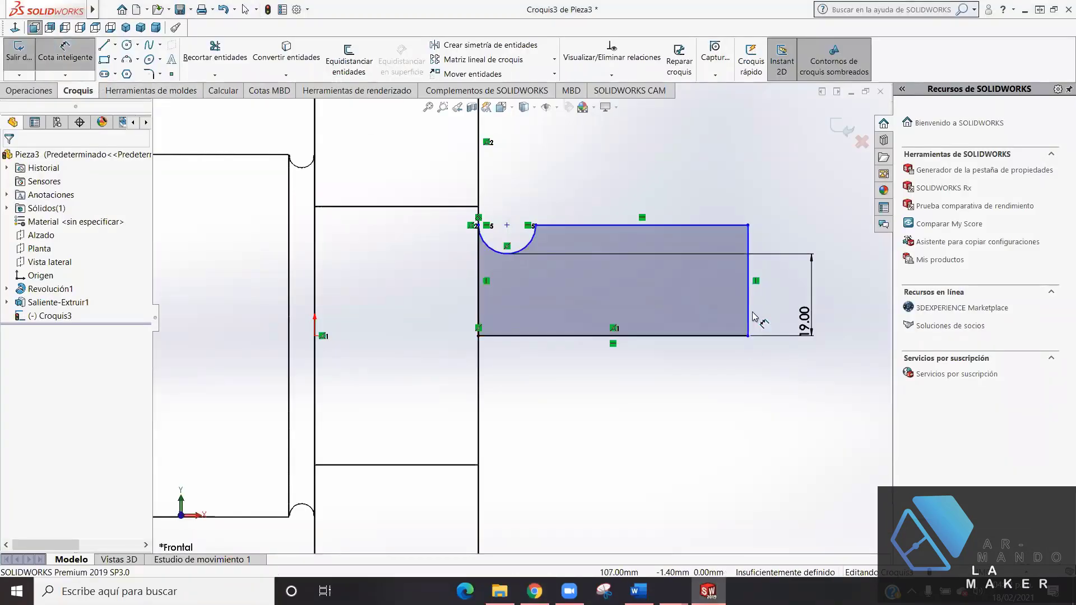
{"action": "left_click", "coordinate": [714, 226]}
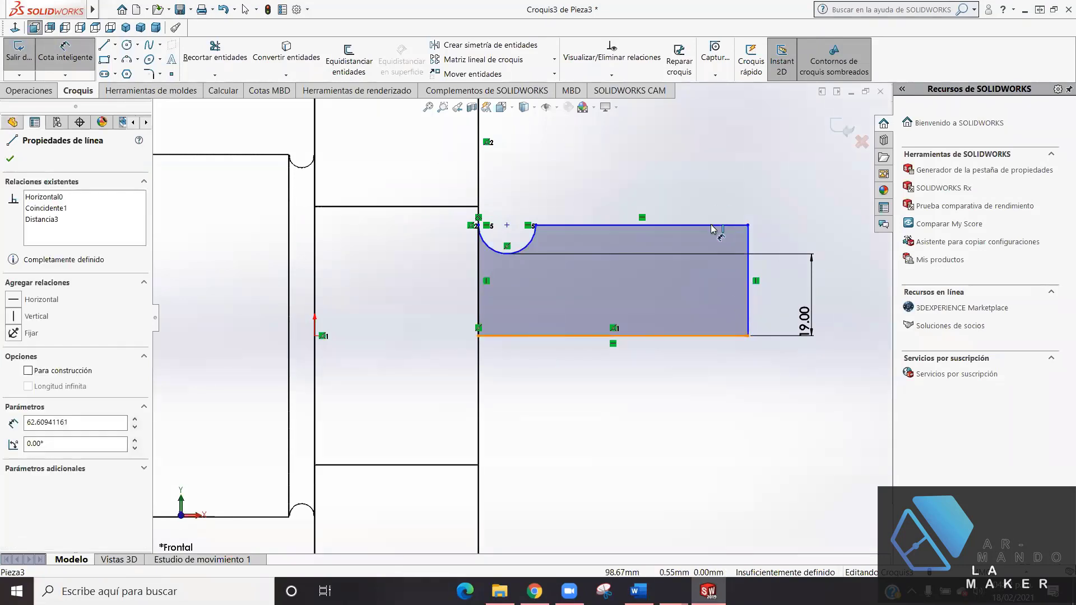
{"action": "left_click", "coordinate": [722, 335]}
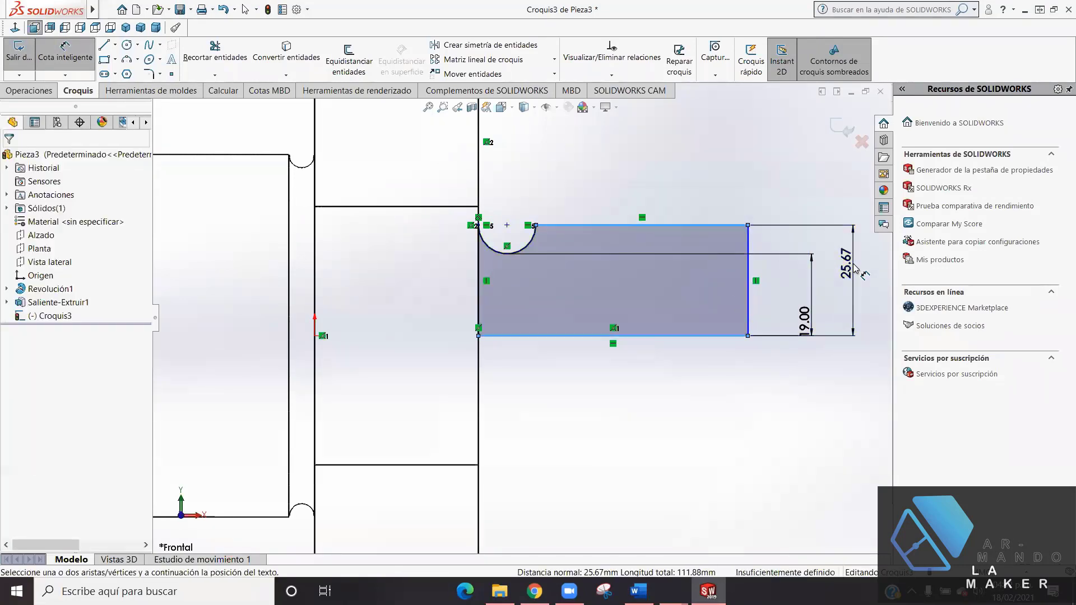
{"action": "left_click", "coordinate": [853, 269]}
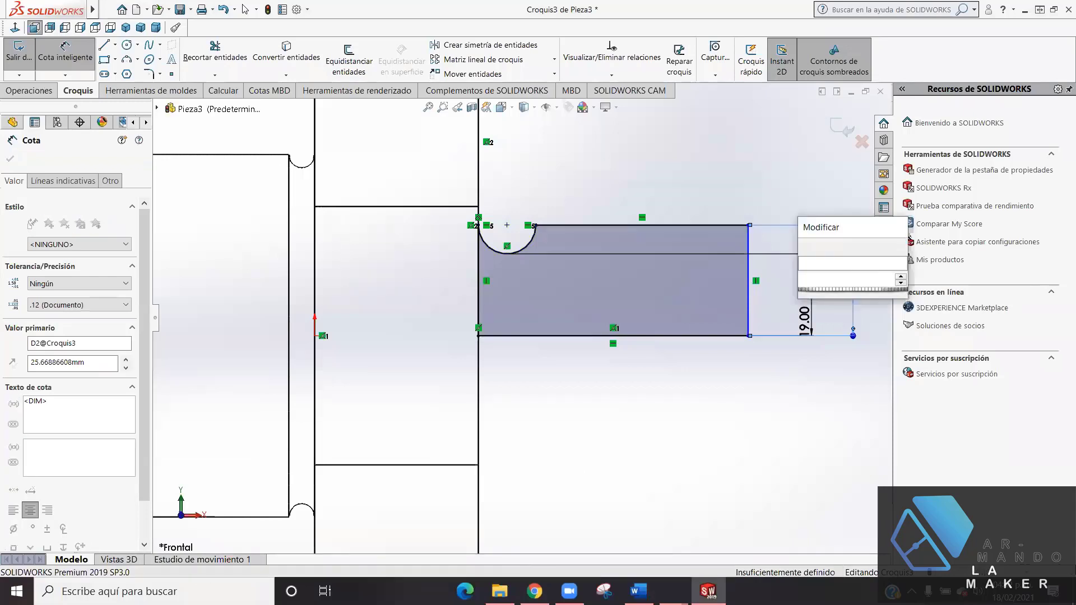
{"action": "type", "text": "22"}
{"action": "key", "text": "Return"}
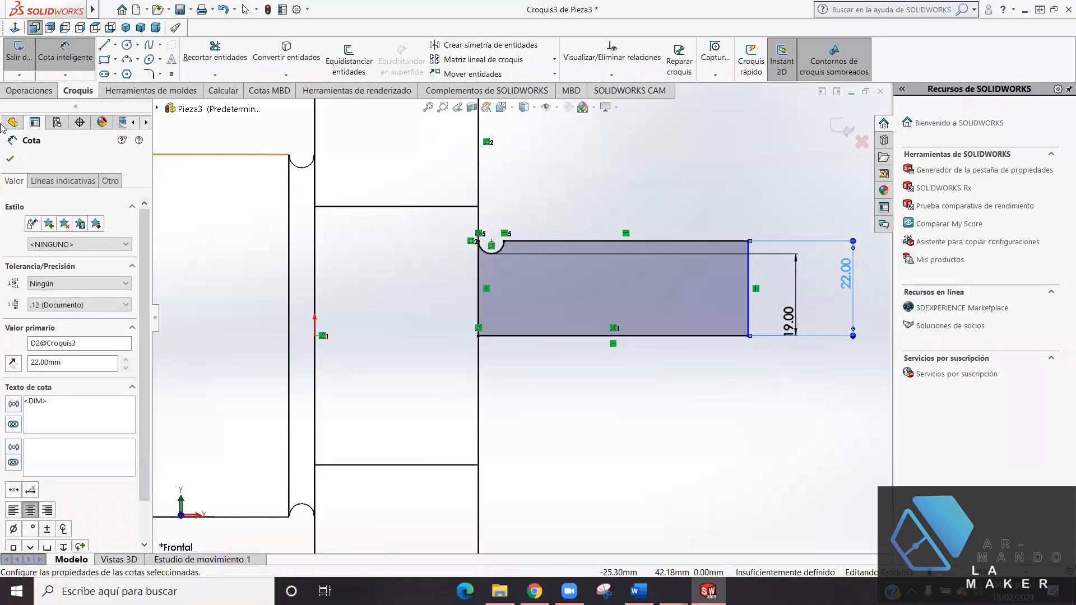
{"action": "left_click", "coordinate": [12, 158]}
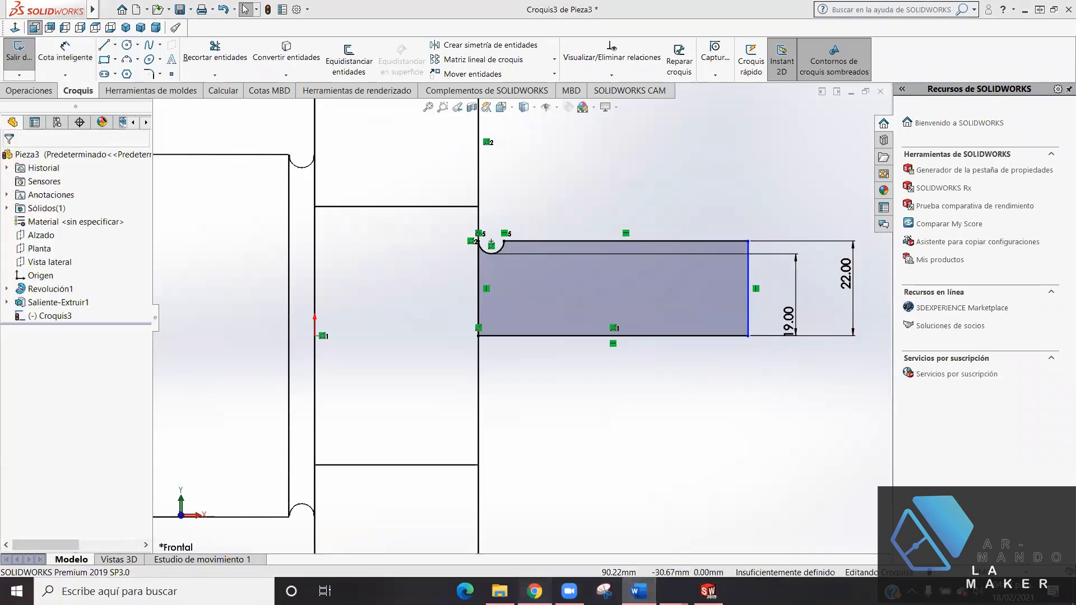
- Check the reference drawing in Google Slides, then return to the sketch to keep dimensioning
{"action": "left_click", "coordinate": [550, 586]}
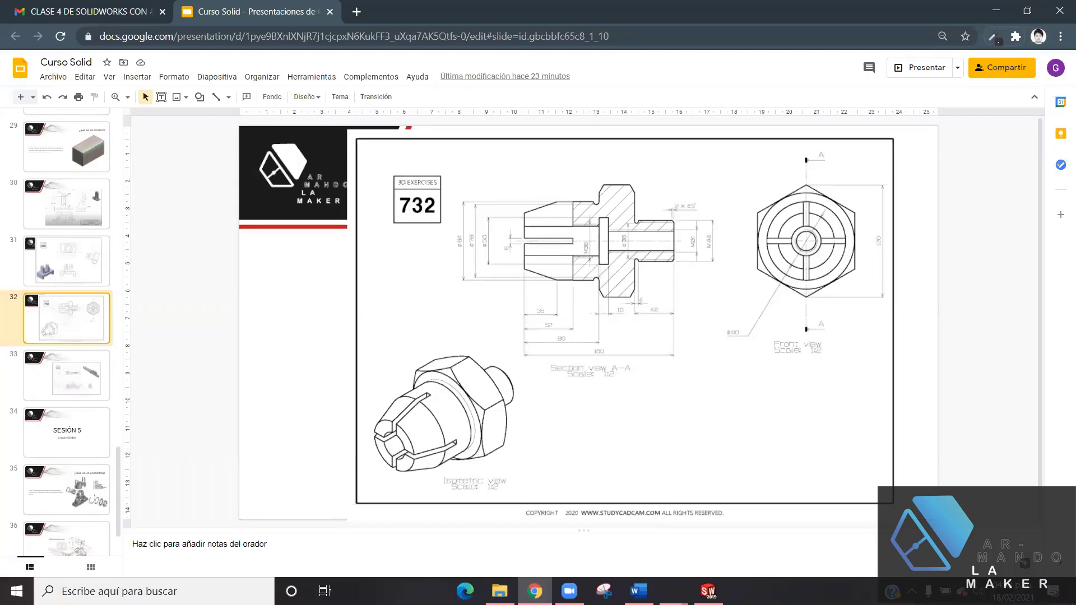
{"action": "left_click", "coordinate": [708, 590]}
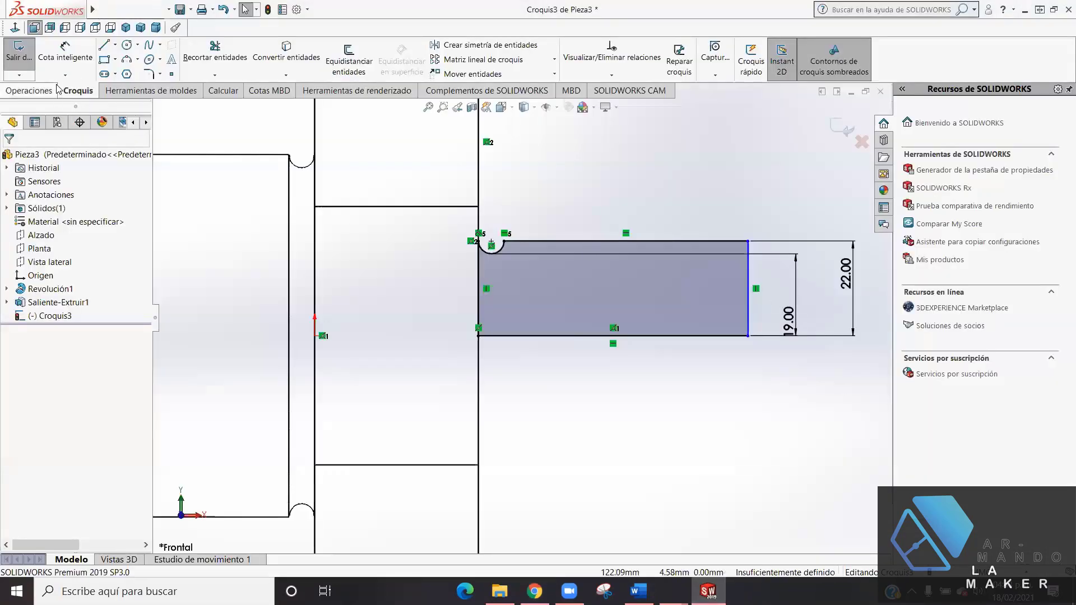
{"action": "left_click", "coordinate": [65, 56]}
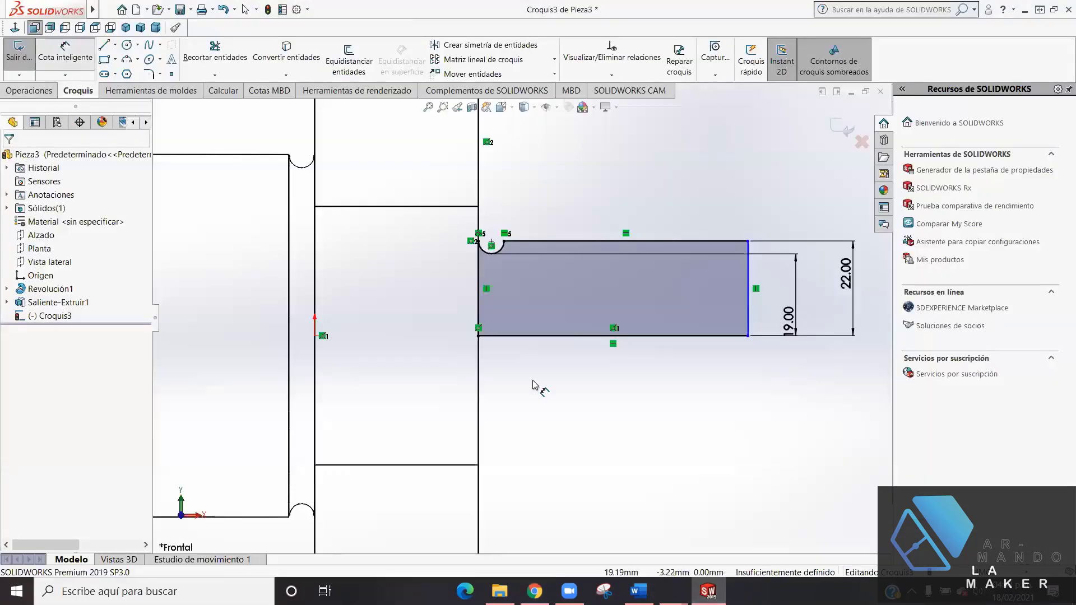
- Set the bottom edge length dimension from 62.61 to 42.00
{"action": "left_click", "coordinate": [654, 403]}
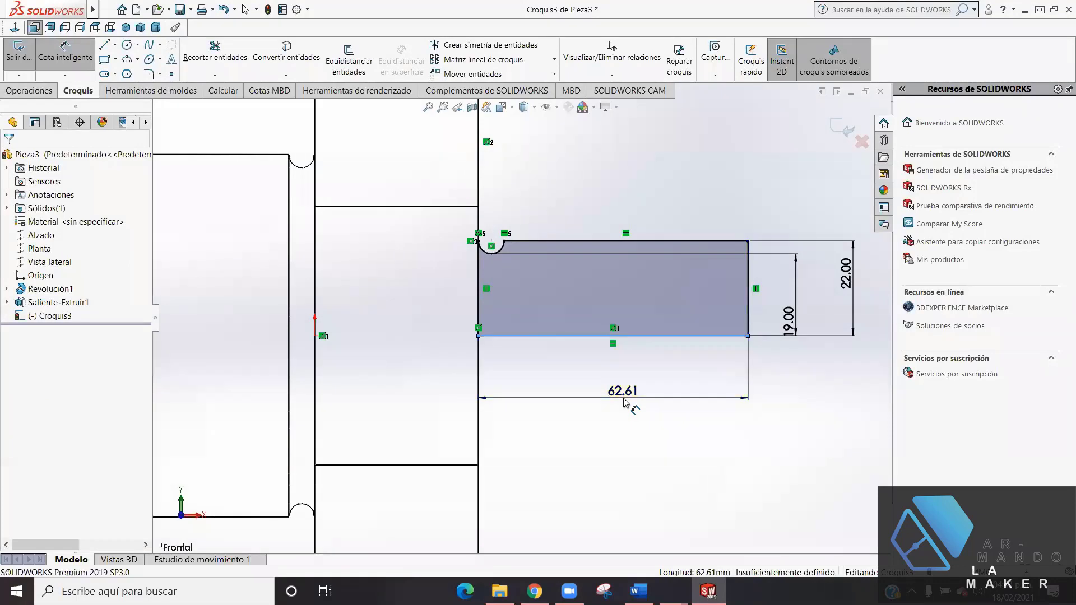
{"action": "left_click", "coordinate": [623, 402]}
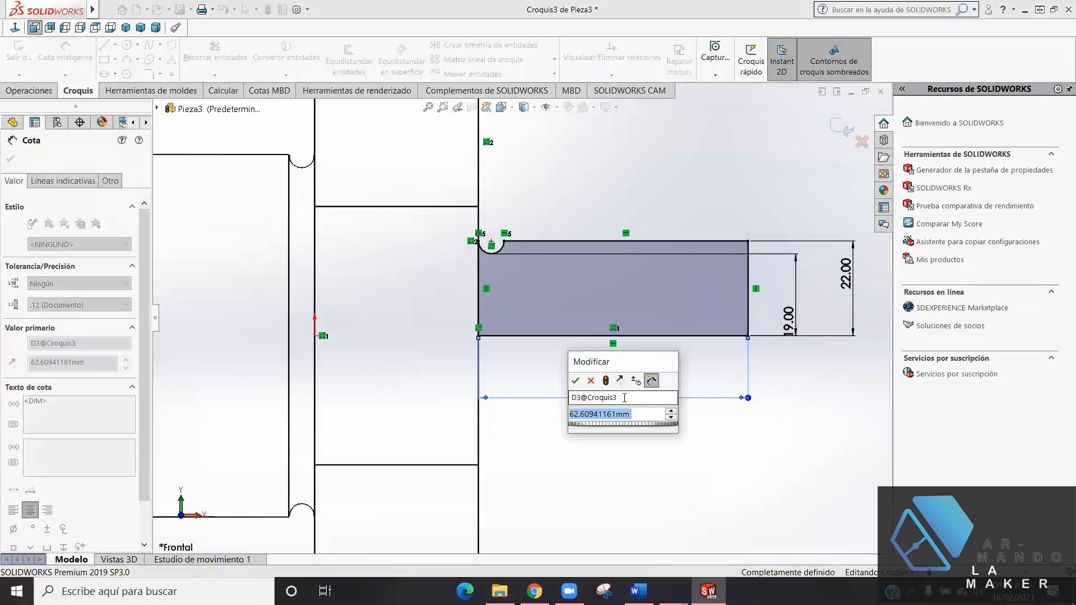
{"action": "type", "text": "42"}
{"action": "key", "text": "Return"}
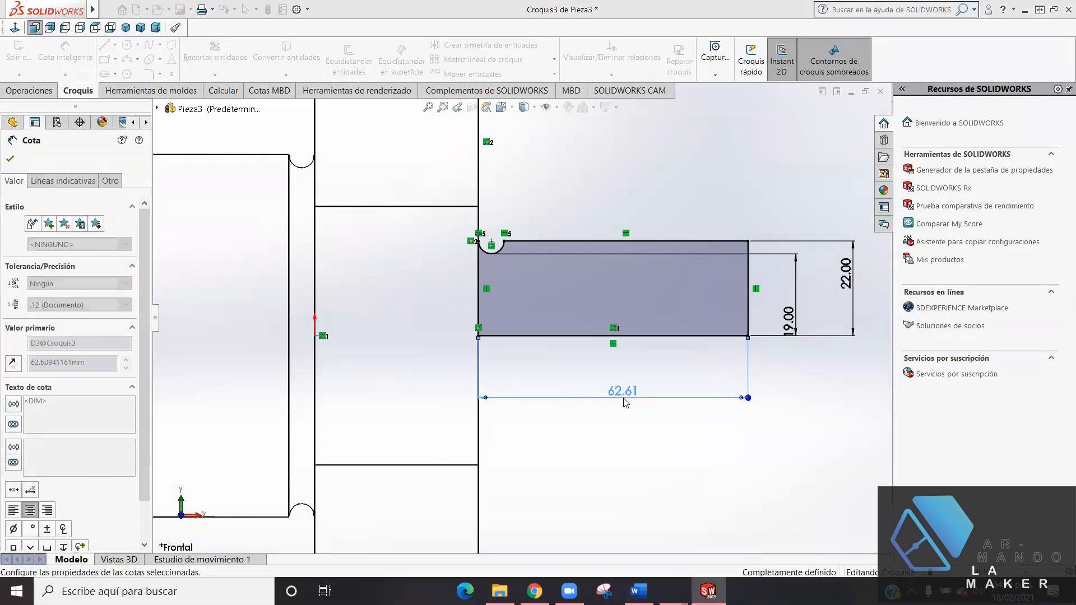
- Zoom out to view the part around the sketch and close the Smart Dimension tool
{"action": "key", "text": "z"}
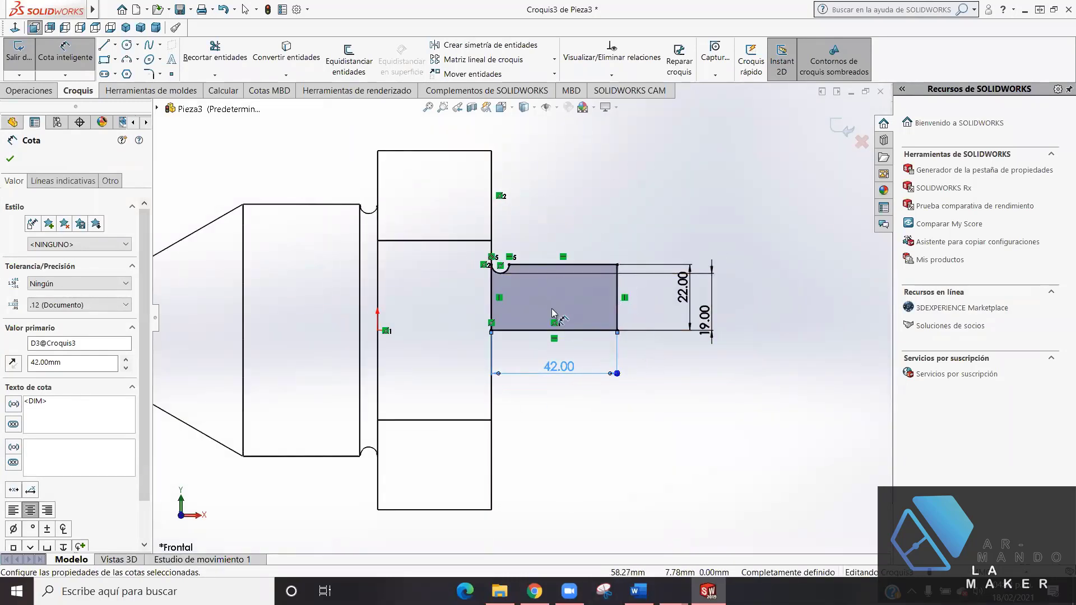
{"action": "scroll", "coordinate": [502, 282], "scroll_direction": "down", "scroll_amount": 2}
{"action": "scroll", "coordinate": [503, 282], "scroll_direction": "down", "scroll_amount": 2}
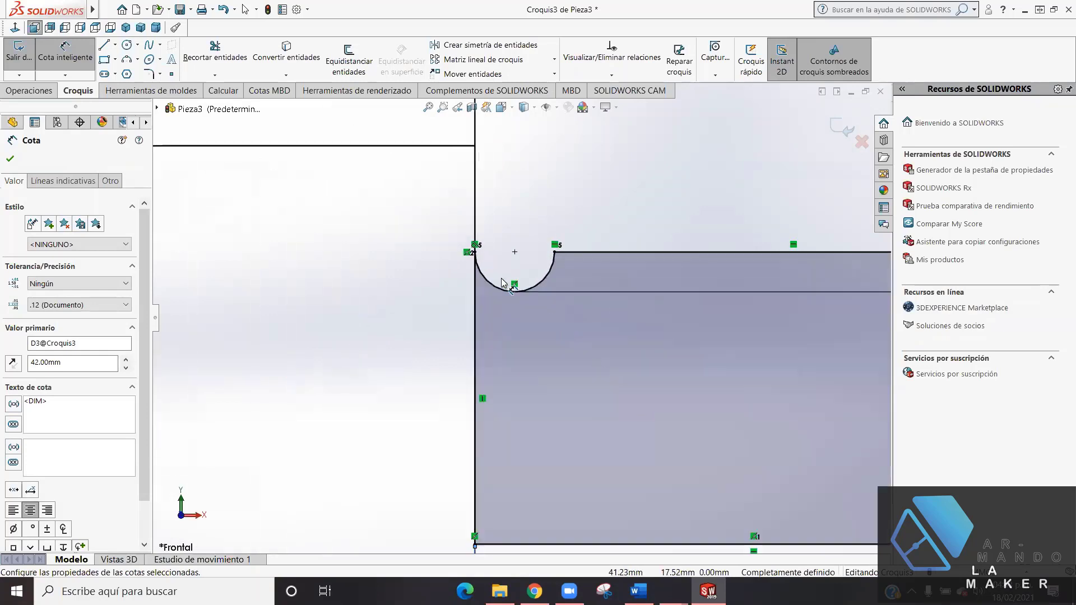
{"action": "scroll", "coordinate": [502, 282], "scroll_direction": "up", "scroll_amount": 2}
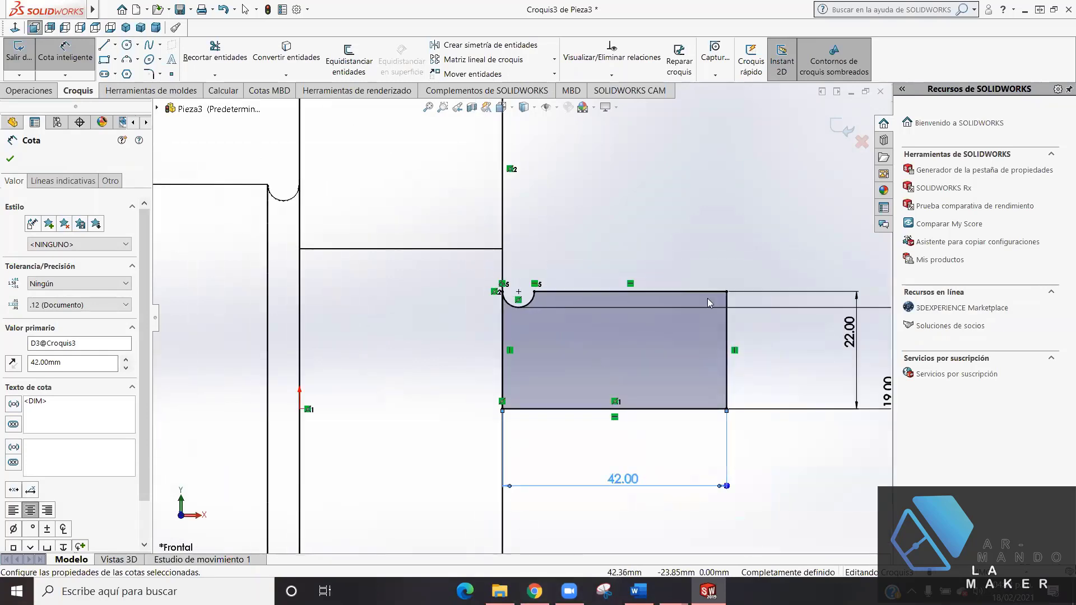
{"action": "scroll", "coordinate": [700, 207], "scroll_direction": "up", "scroll_amount": 2}
{"action": "scroll", "coordinate": [784, 172], "scroll_direction": "up", "scroll_amount": 1}
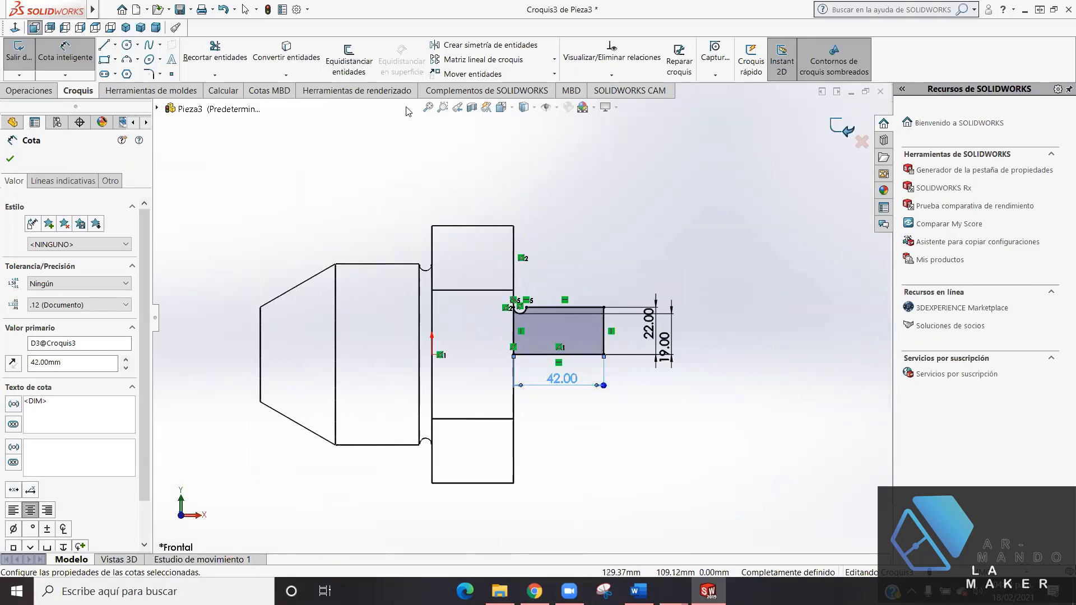
{"action": "key", "text": "Escape"}
{"action": "key", "text": "Escape"}
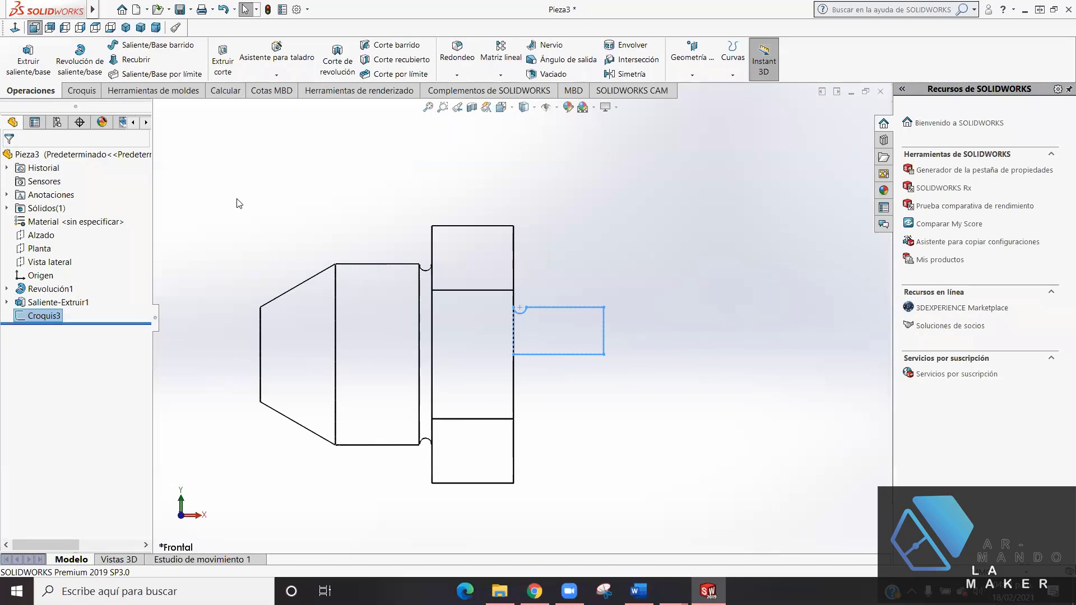
- Revolve Croquis3 360° about its bottom line to create Revolución2
{"action": "left_click", "coordinate": [82, 59]}
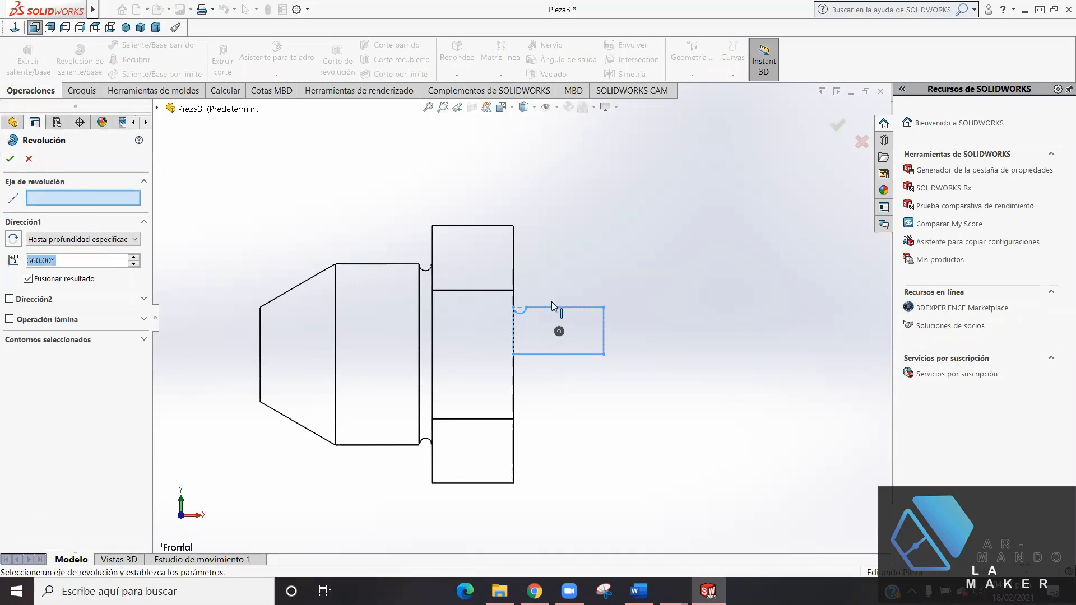
{"action": "left_click", "coordinate": [531, 354]}
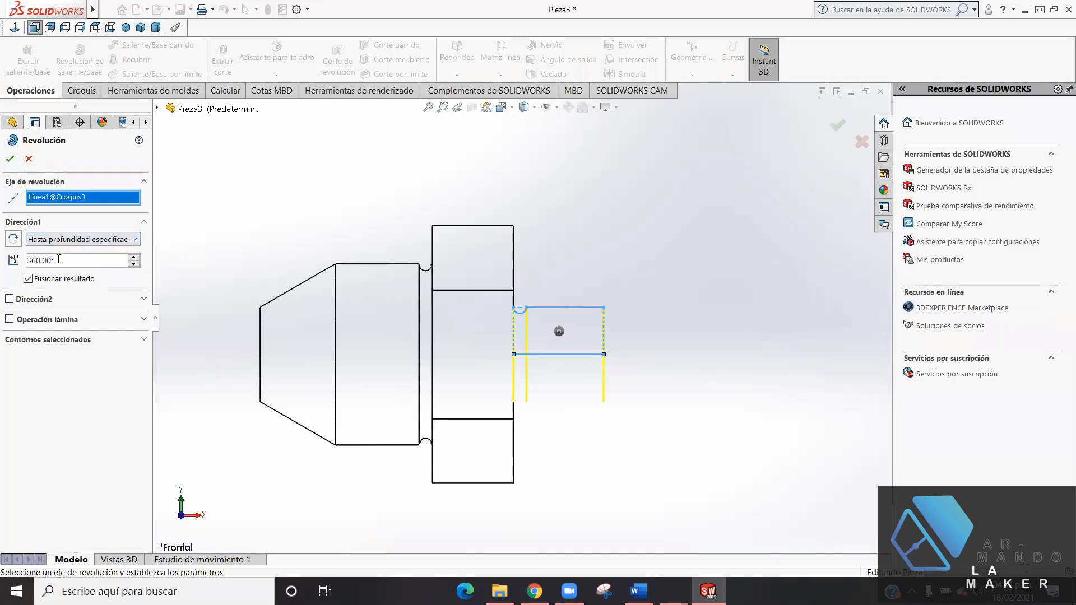
{"action": "left_click_drag", "start_coordinate": [59, 260], "coordinate": [18, 257]}
{"action": "left_click", "coordinate": [59, 265]}
{"action": "left_click", "coordinate": [10, 159]}
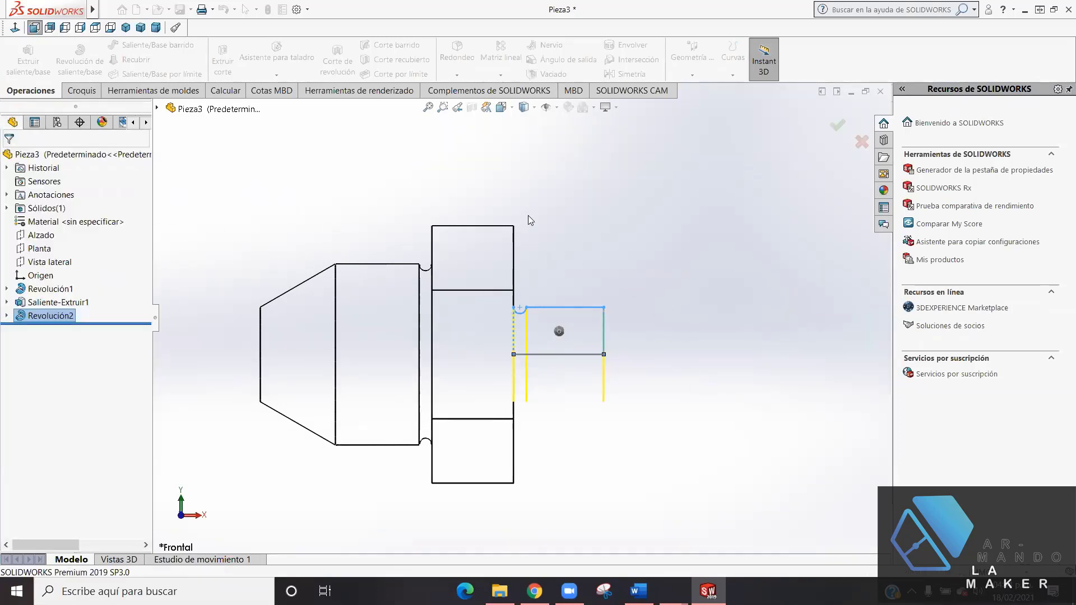
- Set Shaded With Edges display, orbit to an oblique view, and bring up the Slides drawing
{"action": "left_click", "coordinate": [534, 108]}
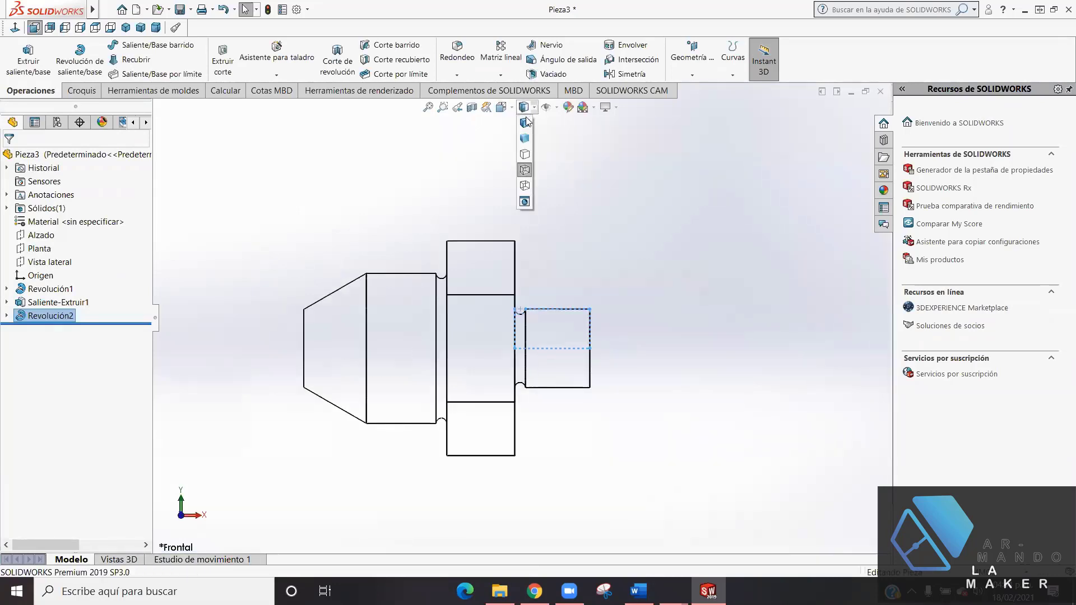
{"action": "left_click", "coordinate": [524, 124]}
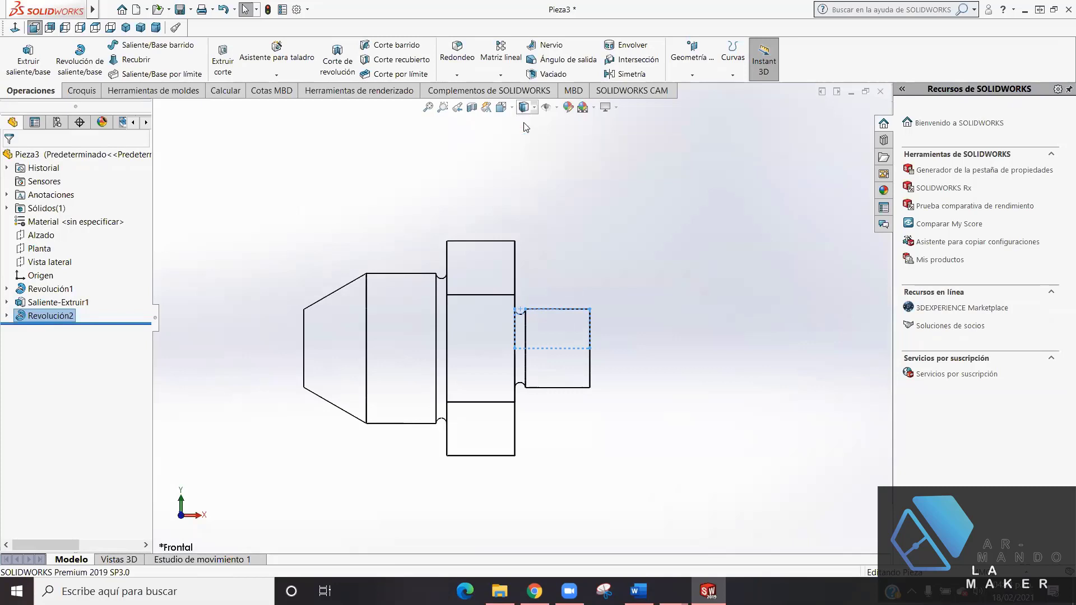
{"action": "left_click", "coordinate": [648, 364]}
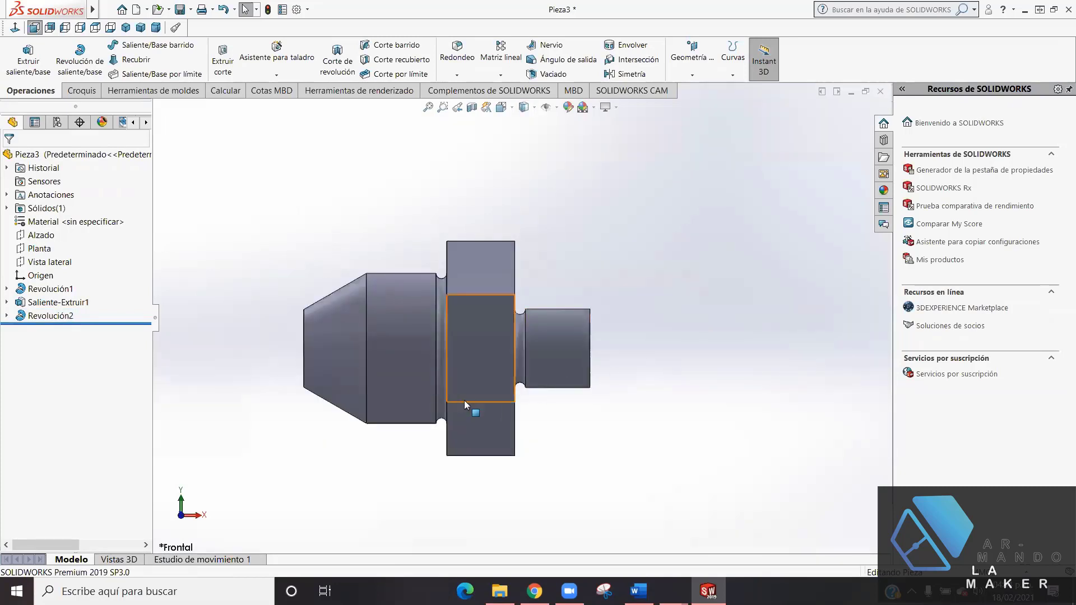
{"action": "mouse_move", "coordinate": [464, 400]}
{"action": "middle_mouse_down"}
{"action": "mouse_move", "coordinate": [441, 379]}
{"action": "mouse_move", "coordinate": [352, 430]}
{"action": "mouse_move", "coordinate": [430, 377]}
{"action": "mouse_move", "coordinate": [502, 431]}
{"action": "mouse_move", "coordinate": [538, 476]}
{"action": "middle_mouse_up"}
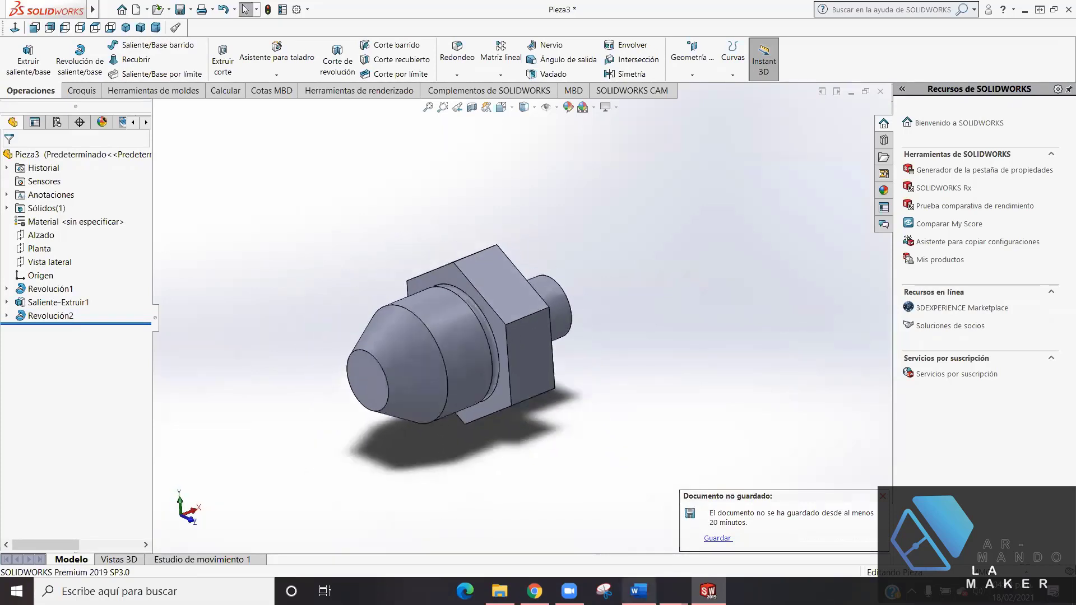
{"action": "left_click", "coordinate": [534, 590]}
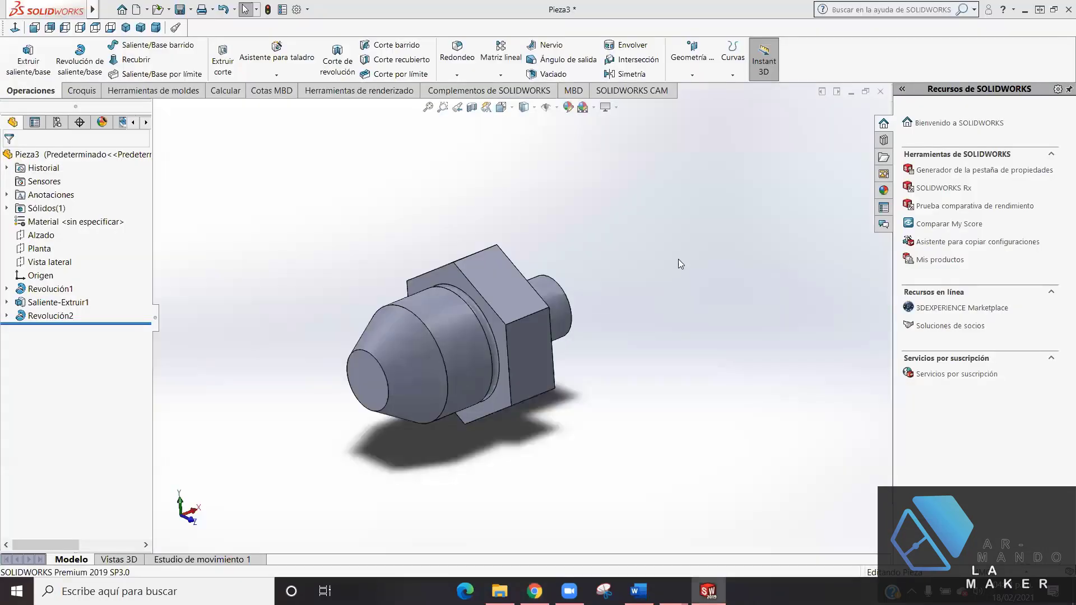
- Back in SOLIDWORKS, set up a chamfer with 2 mm distance and 45° angle
{"action": "key", "text": "alt+Tab"}
{"action": "mouse_move", "coordinate": [591, 281]}
{"action": "middle_mouse_down"}
{"action": "mouse_move", "coordinate": [600, 360]}
{"action": "mouse_move", "coordinate": [577, 368]}
{"action": "mouse_move", "coordinate": [617, 355]}
{"action": "middle_mouse_up"}
{"action": "left_click", "coordinate": [456, 74]}
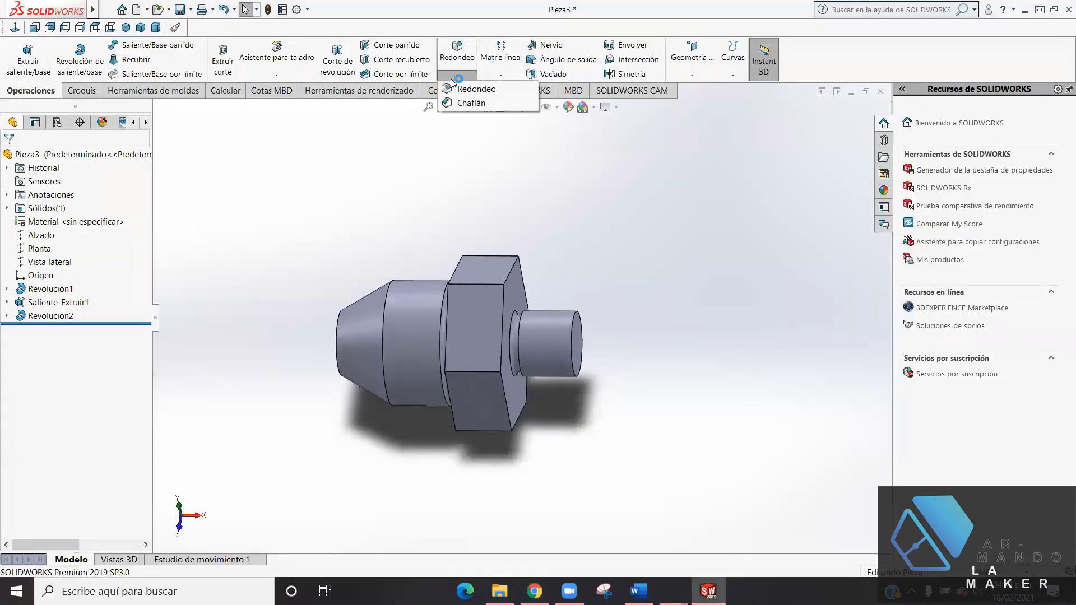
{"action": "left_click", "coordinate": [462, 104]}
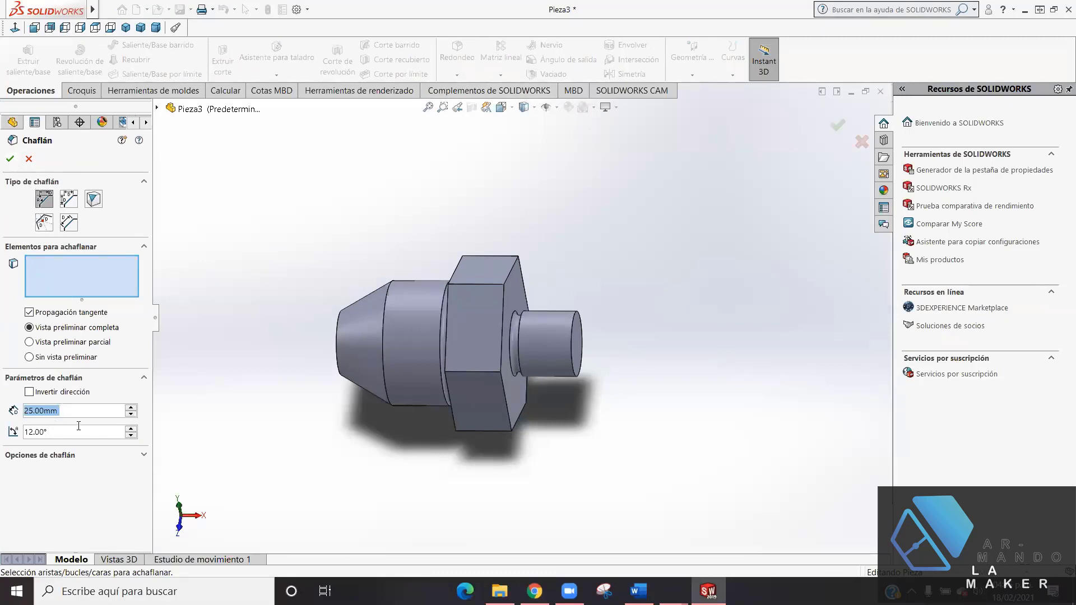
{"action": "type", "text": "2"}
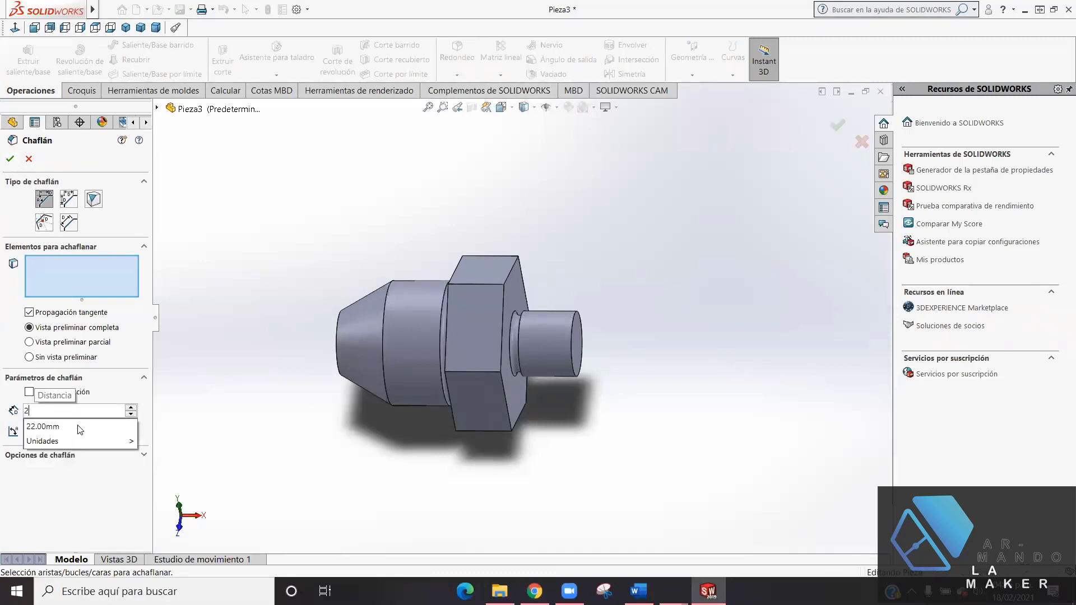
{"action": "key", "text": "Return"}
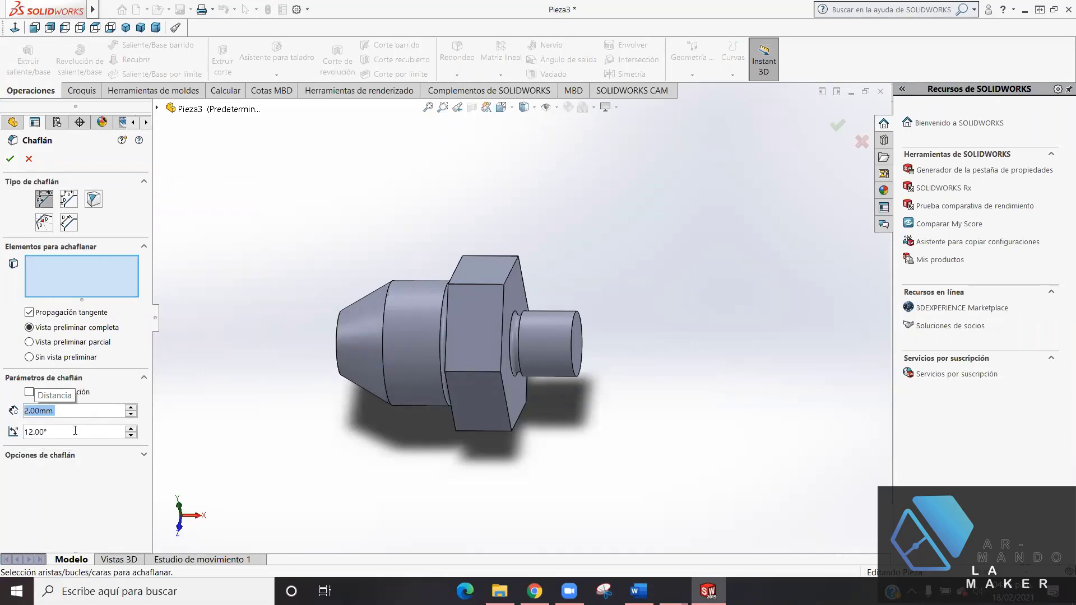
{"action": "left_click", "coordinate": [75, 430]}
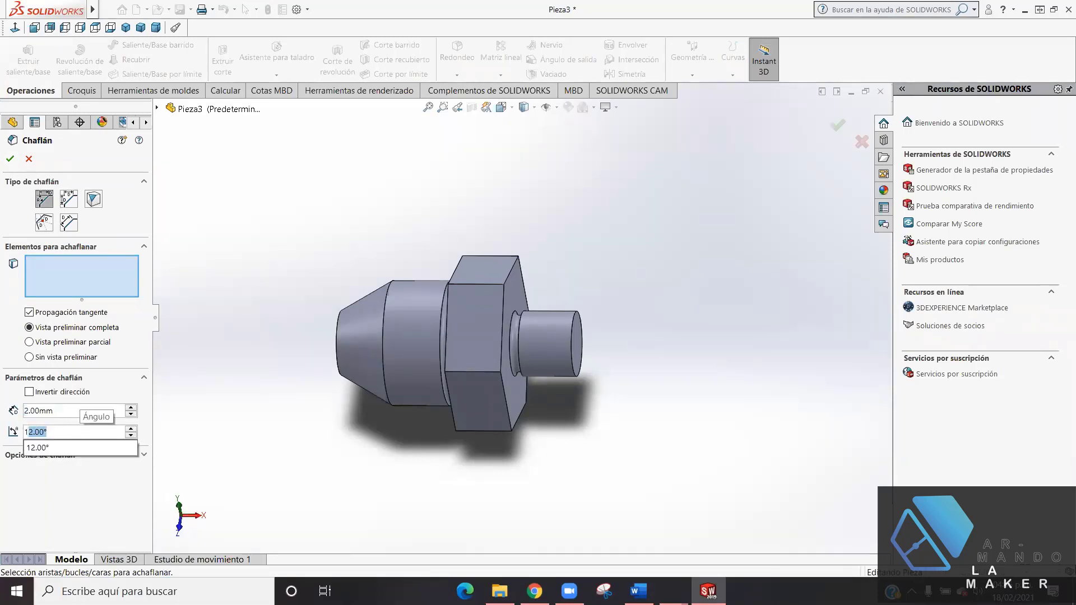
{"action": "key", "text": "BackSpace"}
{"action": "key", "text": "BackSpace"}
{"action": "type", "text": "45"}
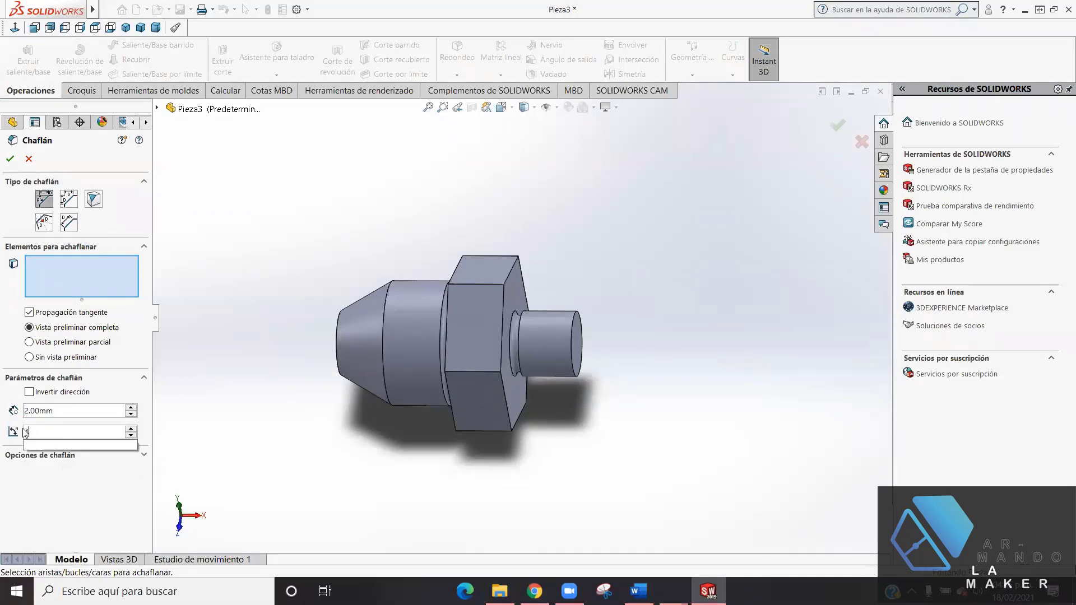
{"action": "key", "text": "Return"}
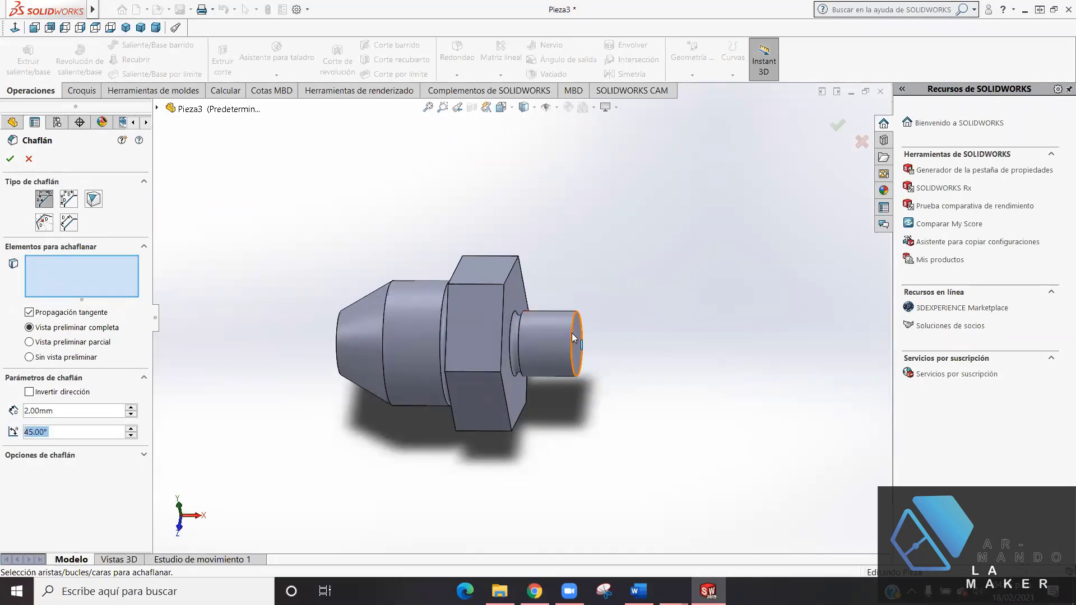
- Apply the chamfer to the shank's outer end edge, creating Chaflán1
{"action": "left_click", "coordinate": [573, 336]}
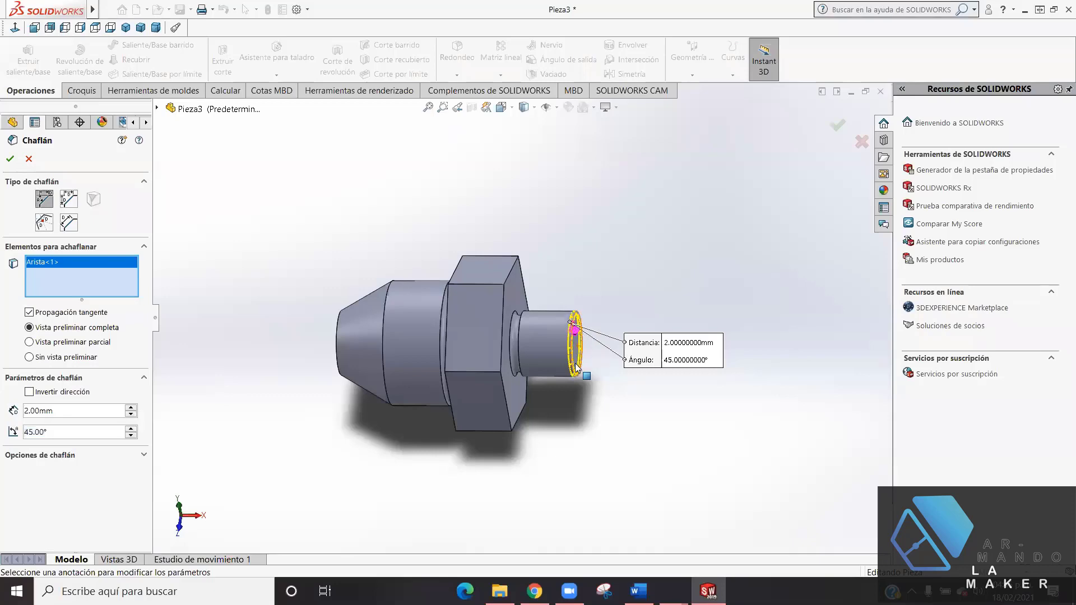
{"action": "scroll", "coordinate": [578, 367], "scroll_direction": "down", "scroll_amount": 1}
{"action": "scroll", "coordinate": [577, 364], "scroll_direction": "down", "scroll_amount": 1}
{"action": "scroll", "coordinate": [586, 310], "scroll_direction": "down", "scroll_amount": 2}
{"action": "scroll", "coordinate": [585, 310], "scroll_direction": "down", "scroll_amount": 1}
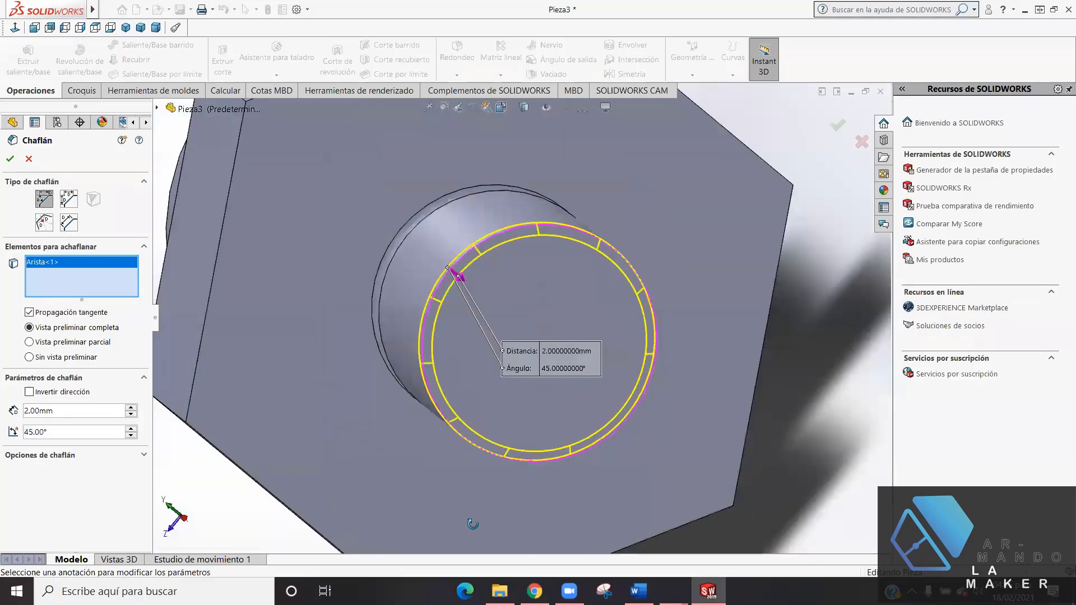
{"action": "mouse_move", "coordinate": [534, 474]}
{"action": "middle_mouse_down"}
{"action": "mouse_move", "coordinate": [498, 503]}
{"action": "mouse_move", "coordinate": [603, 463]}
{"action": "mouse_move", "coordinate": [612, 516]}
{"action": "mouse_move", "coordinate": [611, 499]}
{"action": "middle_mouse_up"}
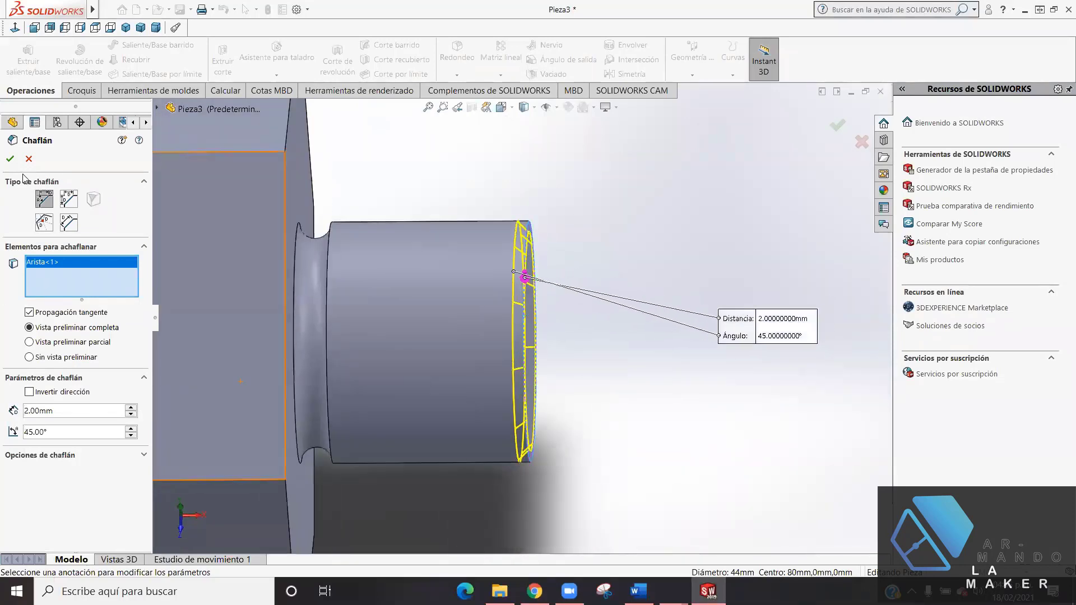
{"action": "left_click", "coordinate": [10, 158]}
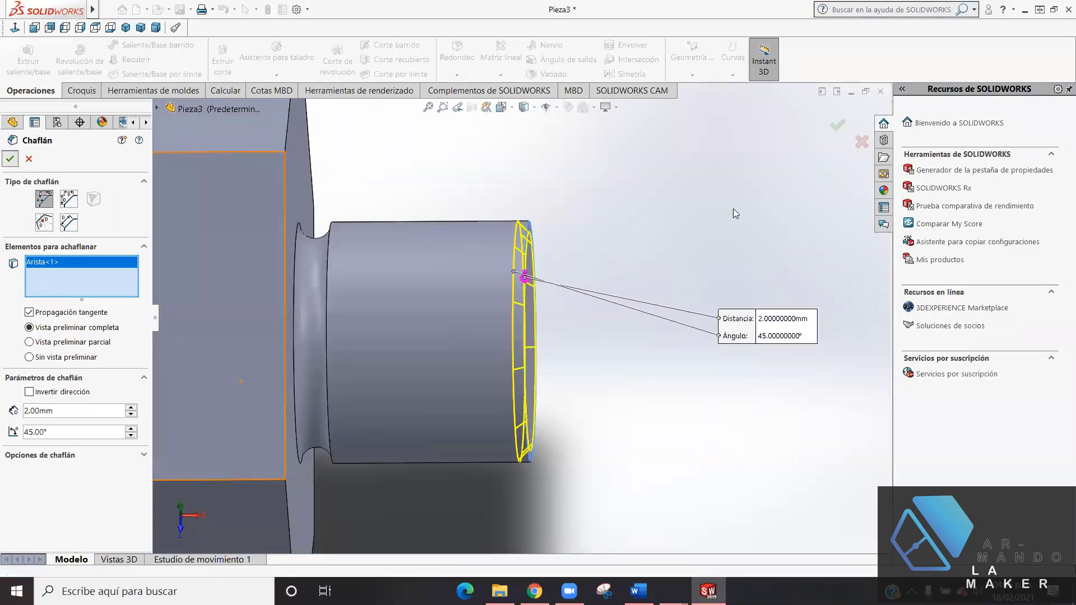
{"action": "scroll", "coordinate": [690, 254], "scroll_direction": "up", "scroll_amount": 5}
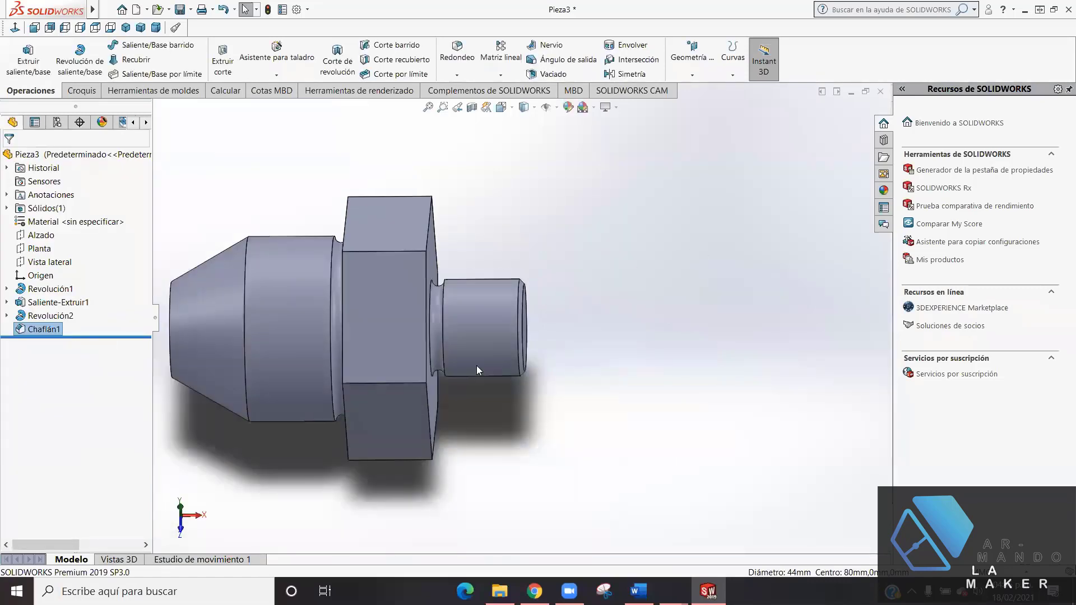
{"action": "mouse_move", "coordinate": [477, 367]}
{"action": "middle_mouse_down"}
{"action": "mouse_move", "coordinate": [569, 401]}
{"action": "mouse_move", "coordinate": [516, 451]}
{"action": "mouse_move", "coordinate": [538, 435]}
{"action": "middle_mouse_up"}
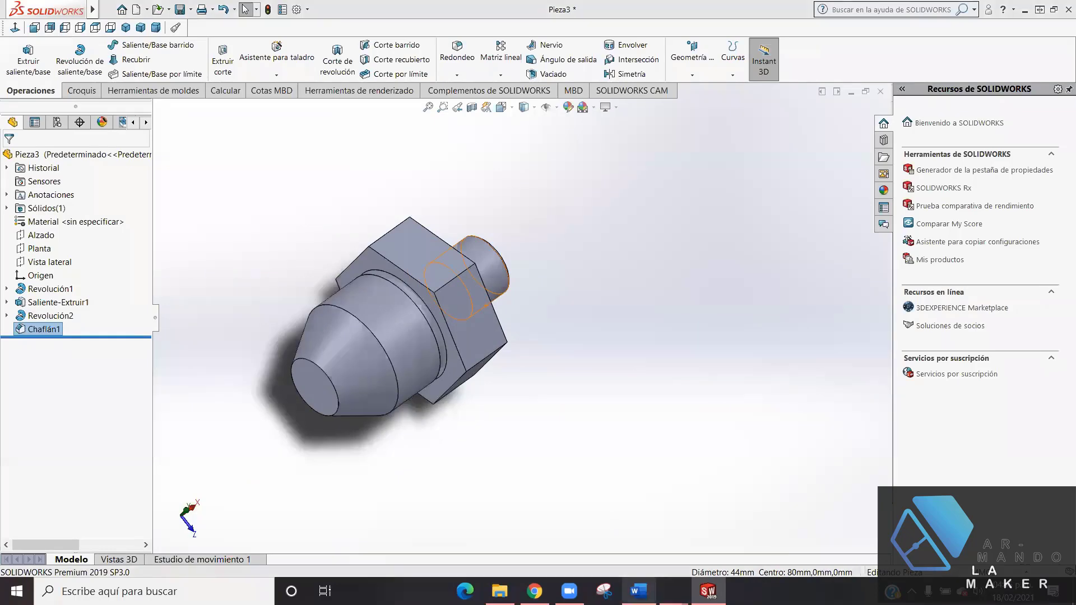
{"action": "mouse_move", "coordinate": [672, 591]}
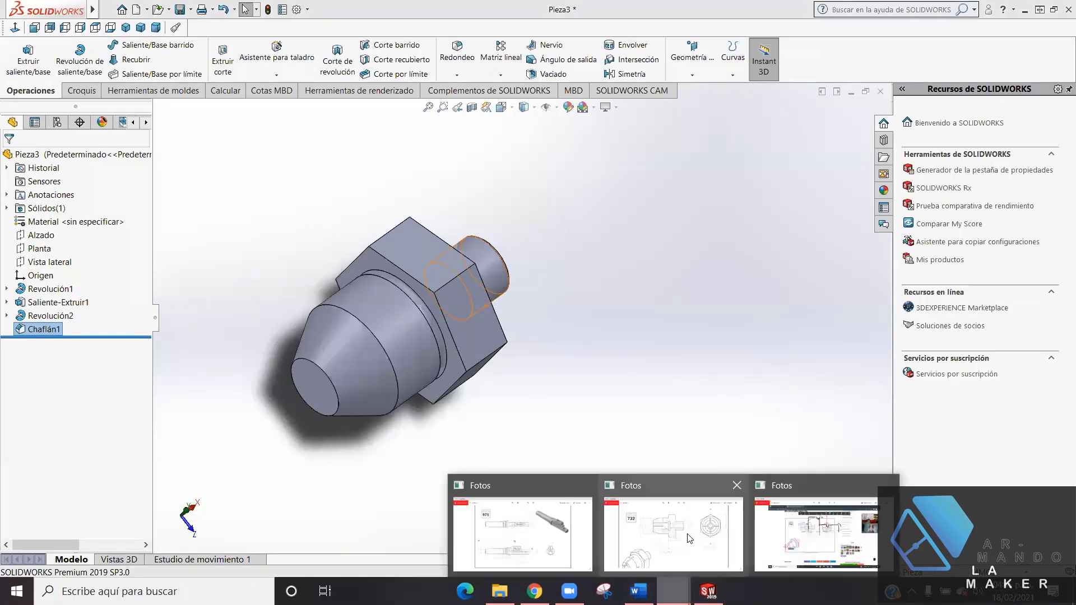
- Review the exercise 732 collet drawing in Google Slides, then return to the SOLIDWORKS part
{"action": "left_click", "coordinate": [534, 592]}
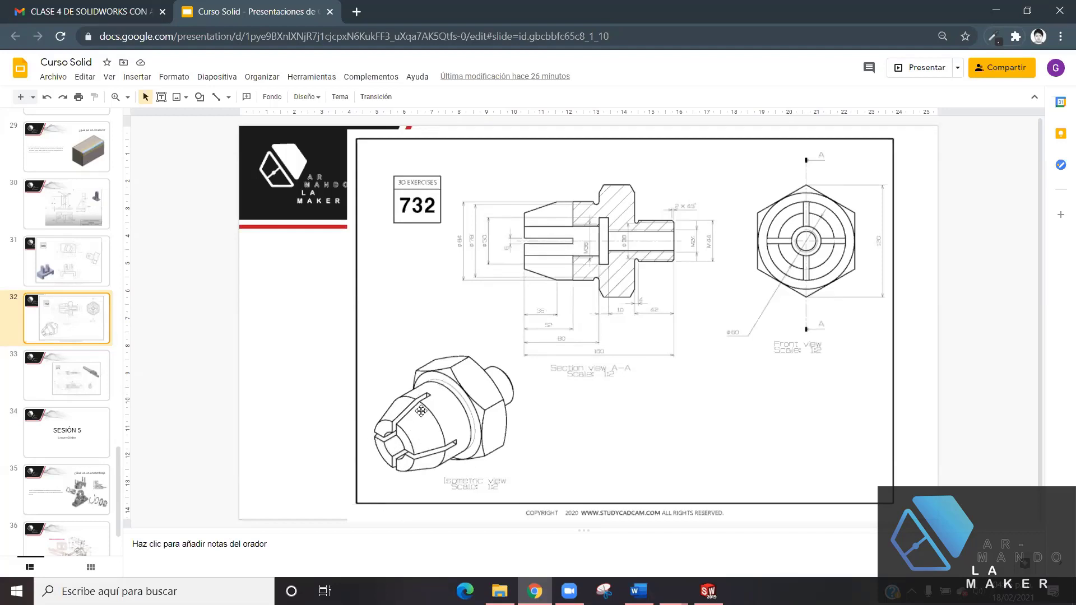
{"action": "left_click", "coordinate": [639, 591]}
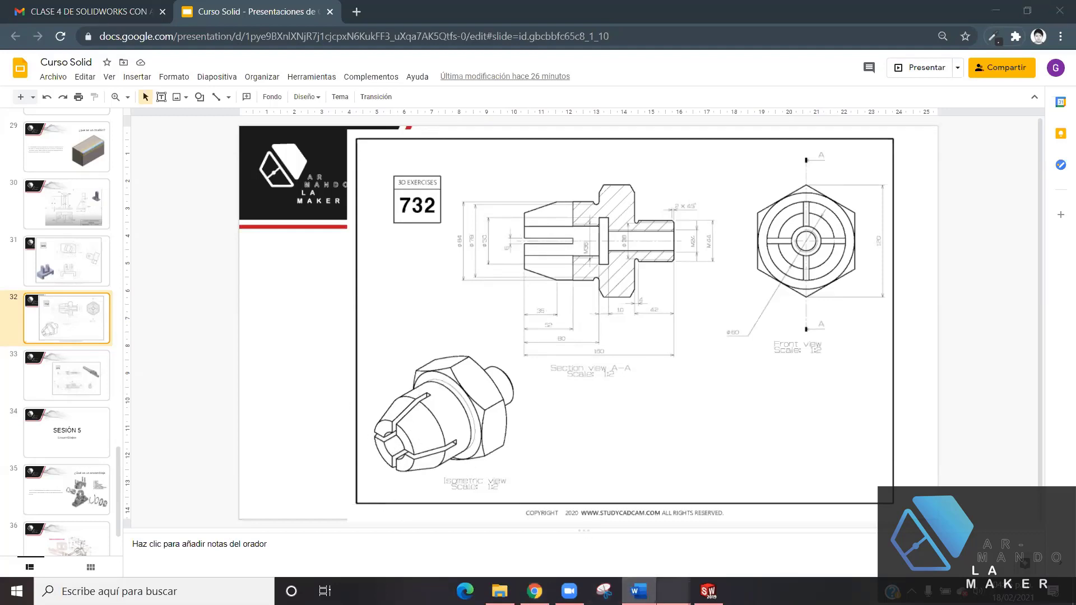
{"action": "left_click", "coordinate": [707, 591]}
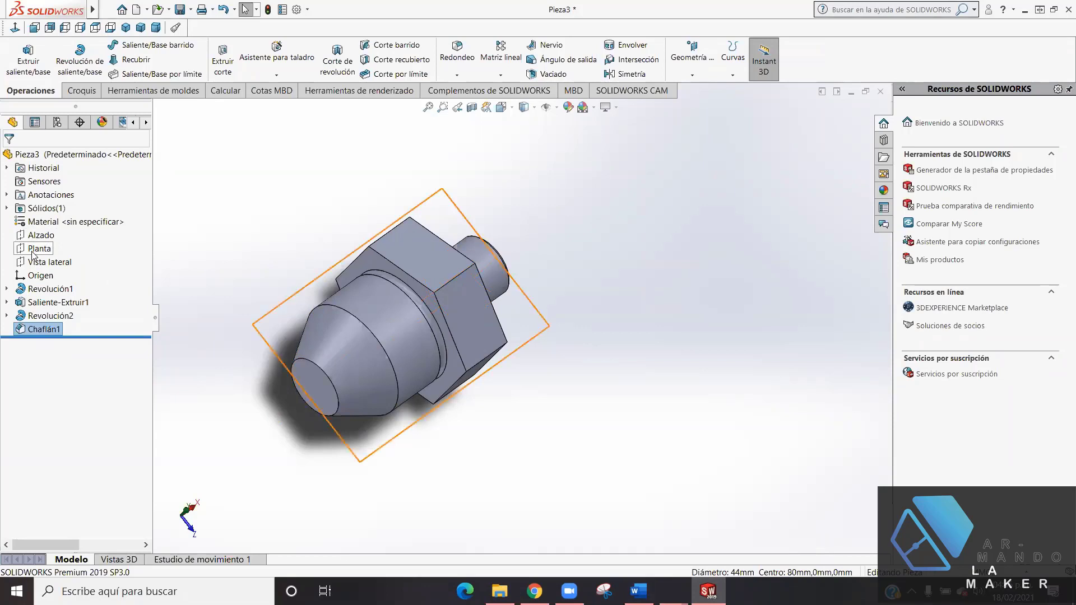
- Orbit from isometric to face the cone end, select it, and start a new sketch
{"action": "key", "text": "ctrl+7"}
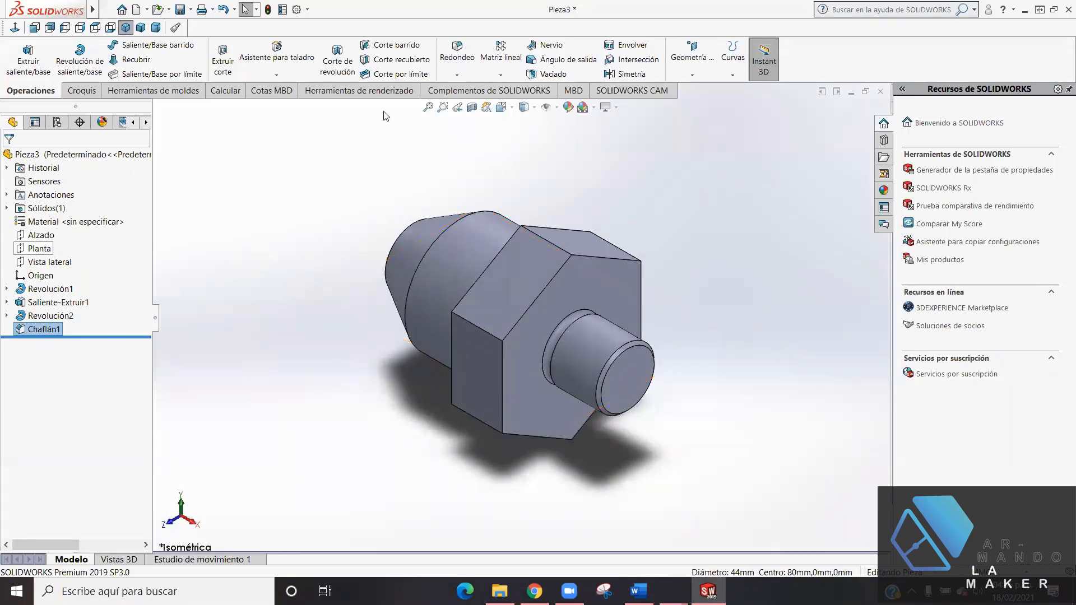
{"action": "left_click", "coordinate": [30, 263]}
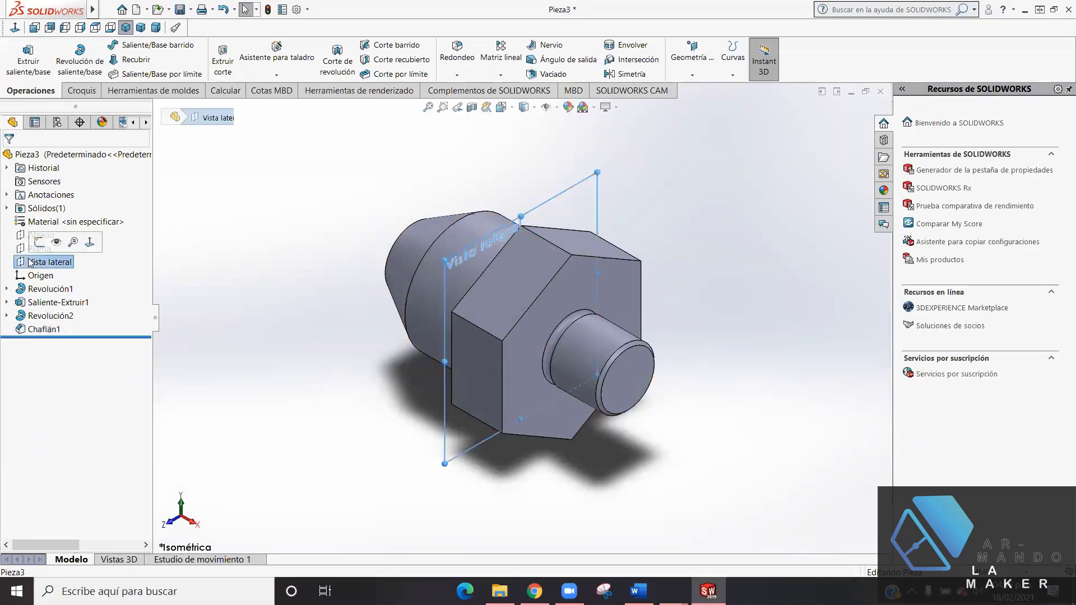
{"action": "left_click", "coordinate": [377, 461]}
{"action": "mouse_move", "coordinate": [377, 461]}
{"action": "middle_mouse_down"}
{"action": "mouse_move", "coordinate": [533, 534]}
{"action": "mouse_move", "coordinate": [488, 393]}
{"action": "middle_mouse_up"}
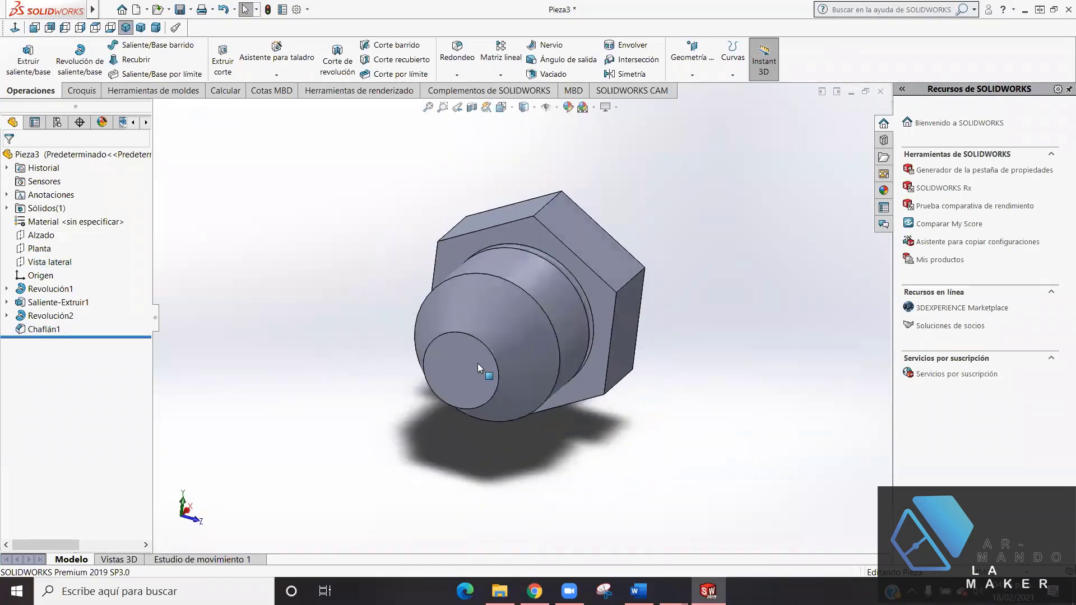
{"action": "left_click", "coordinate": [442, 387]}
{"action": "left_click", "coordinate": [78, 90]}
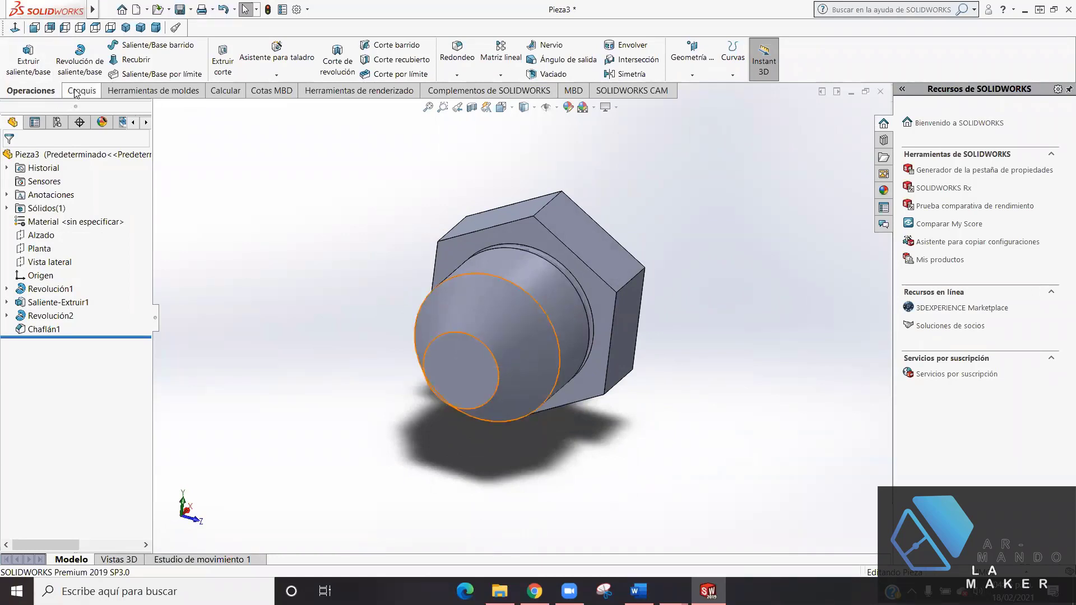
{"action": "left_click", "coordinate": [15, 56]}
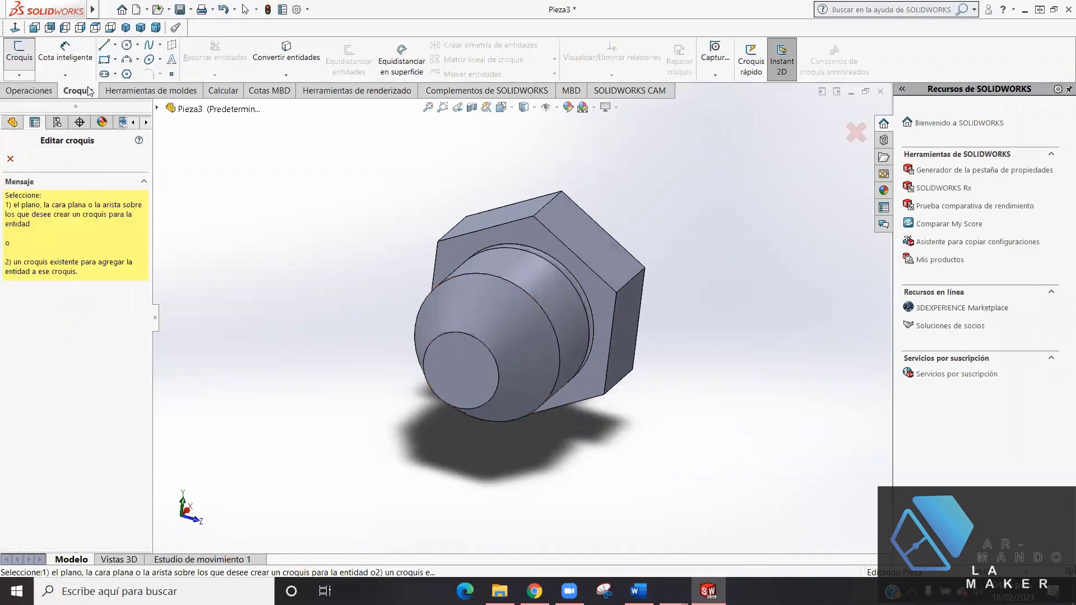
- On the cone end face, draw vertical and horizontal centre rectangles from the origin forming a cross
{"action": "left_click", "coordinate": [479, 368]}
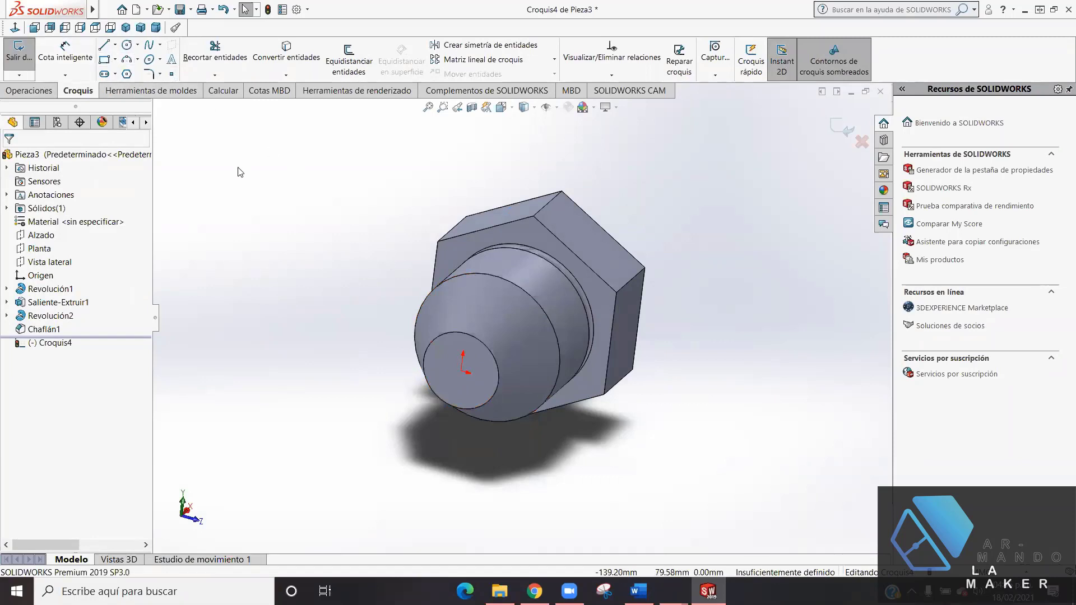
{"action": "key", "text": "ctrl+8"}
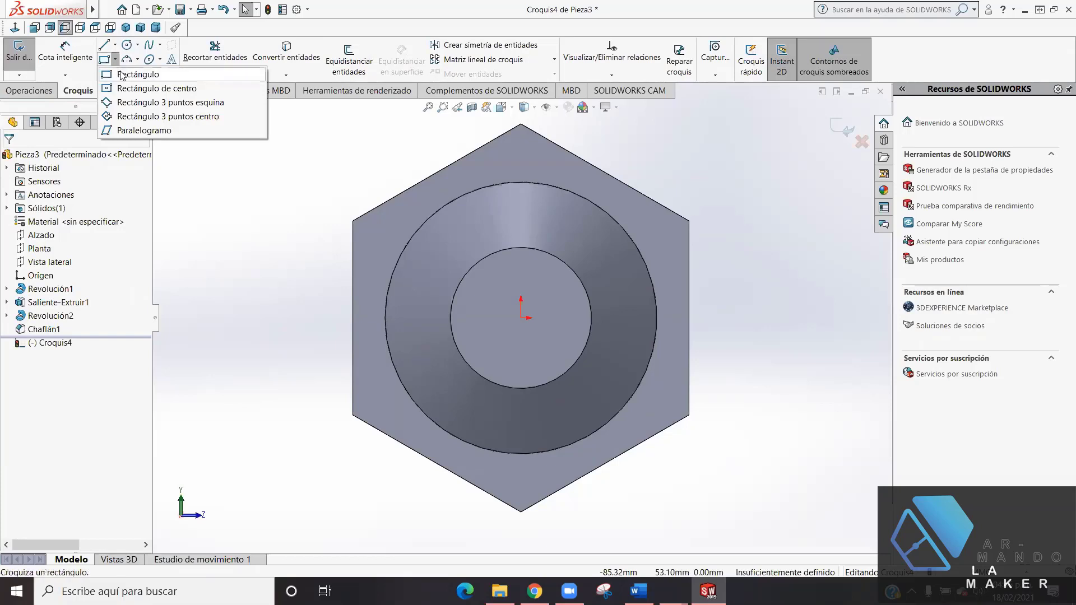
{"action": "left_click", "coordinate": [137, 88]}
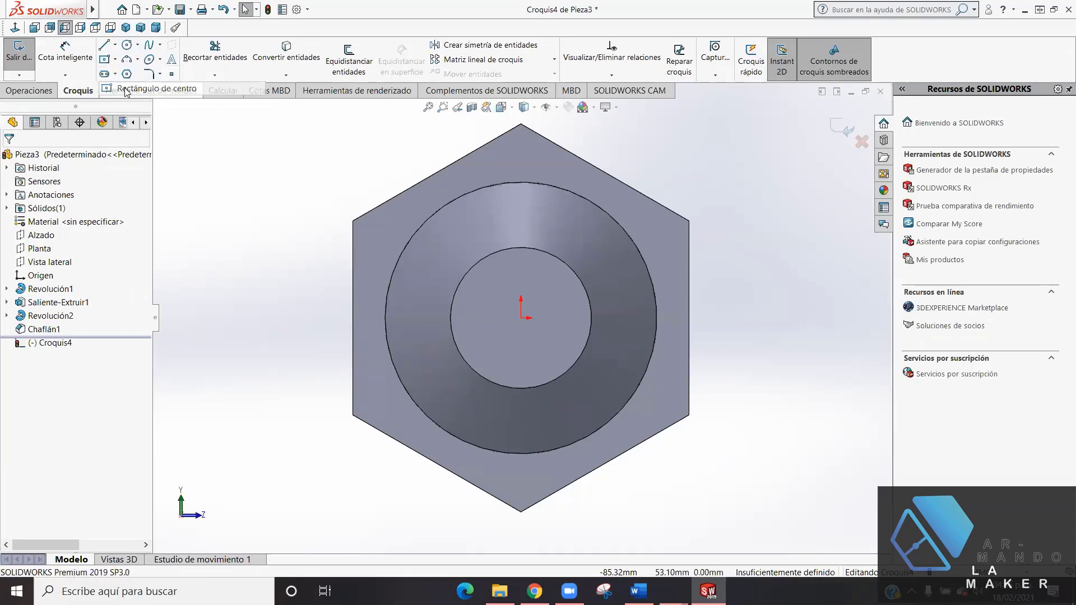
{"action": "left_click", "coordinate": [521, 317]}
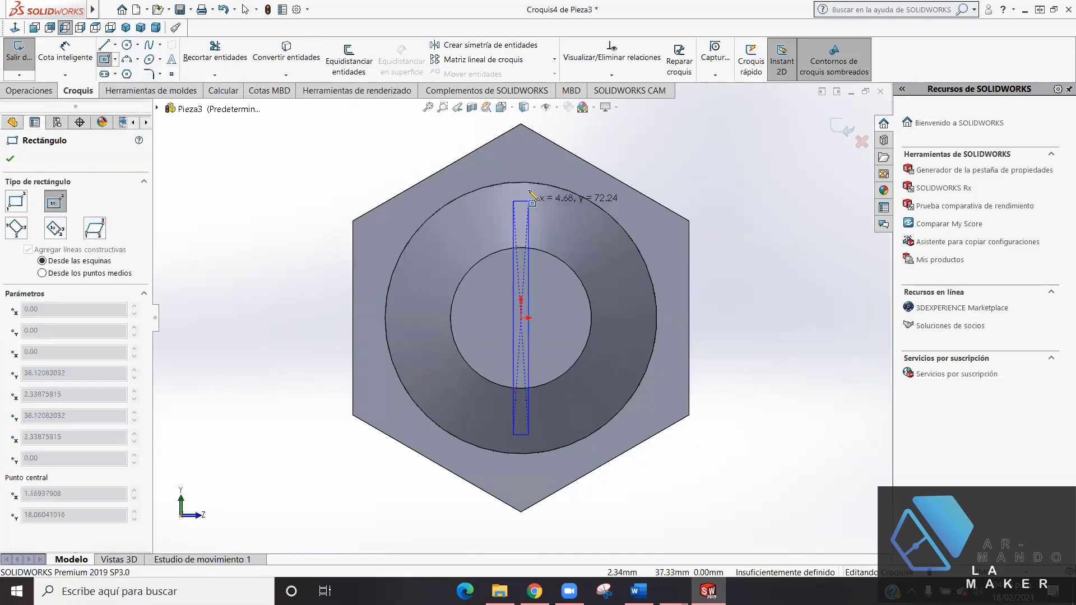
{"action": "left_click", "coordinate": [529, 171]}
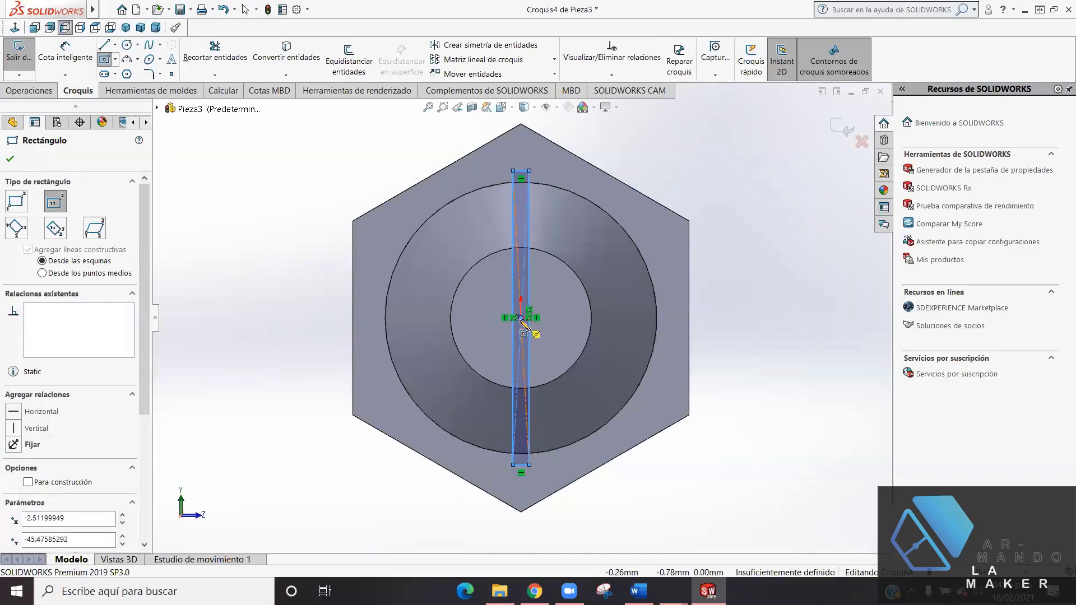
{"action": "left_click", "coordinate": [521, 317]}
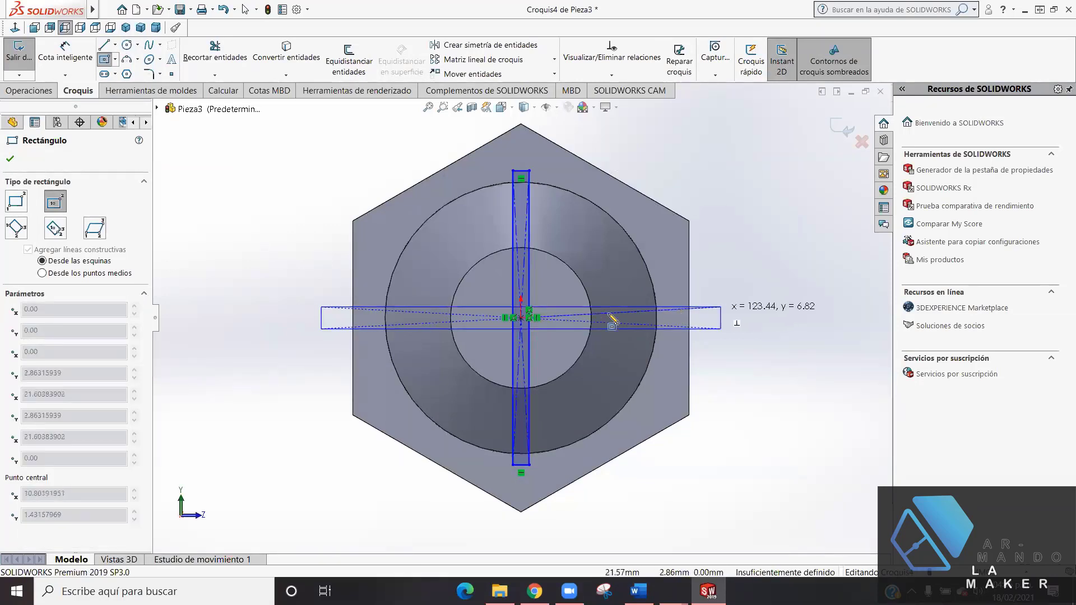
{"action": "left_click", "coordinate": [670, 318]}
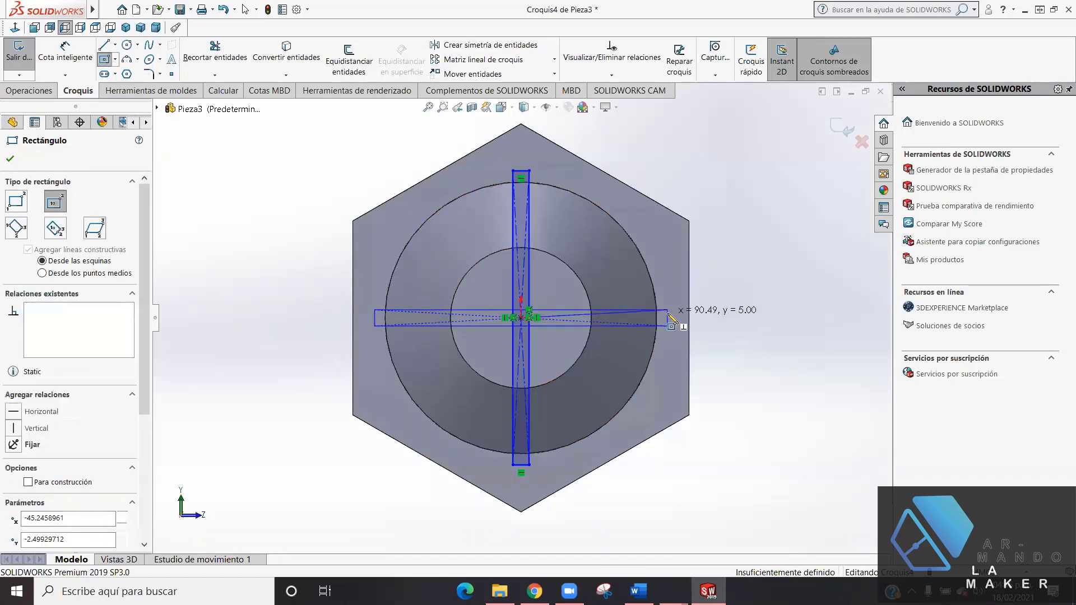
{"action": "key", "text": "Escape"}
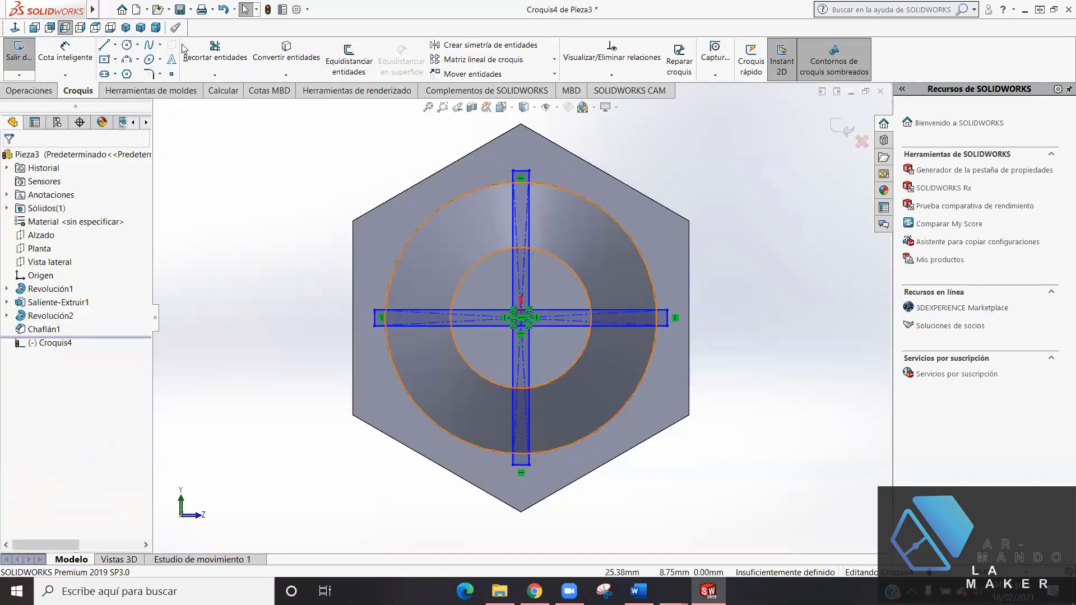
{"action": "key", "text": "alt+Tab"}
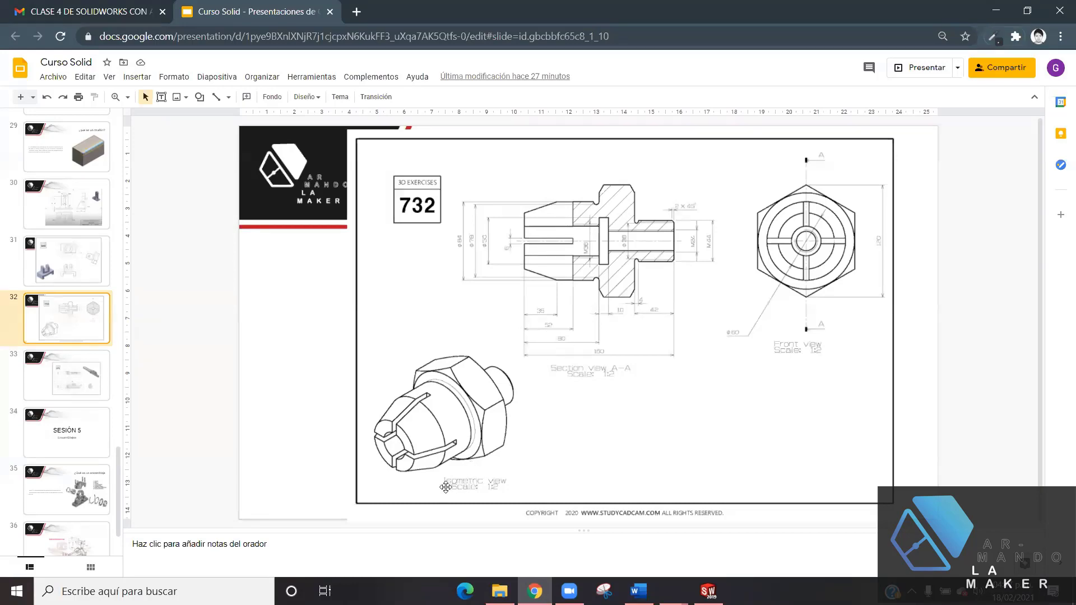
{"action": "left_click", "coordinate": [707, 591]}
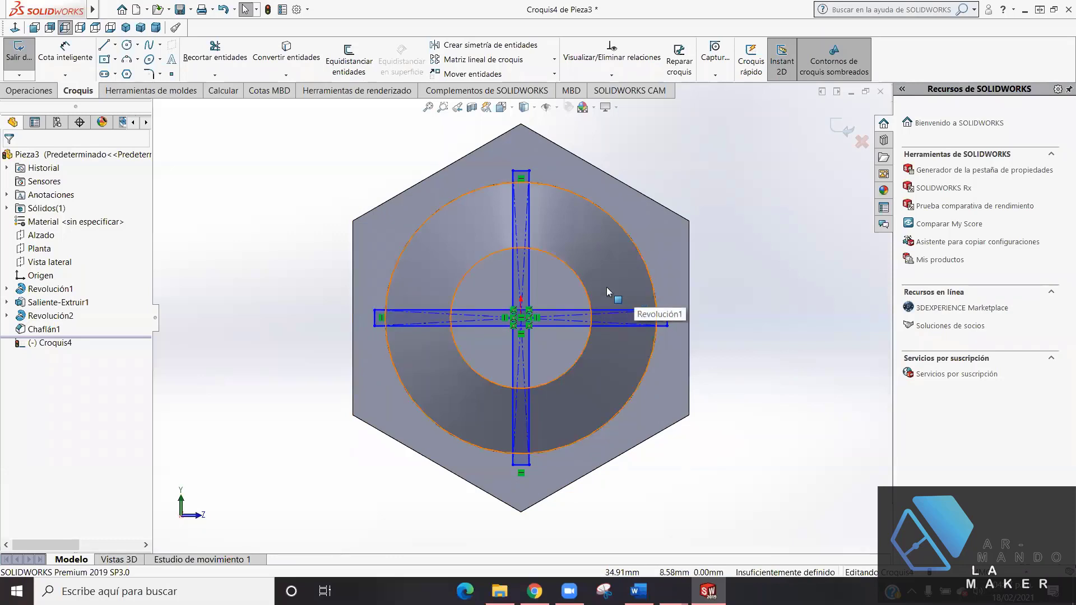
- Dimension the vertical slot's width to 6 mm
{"action": "left_click", "coordinate": [65, 53]}
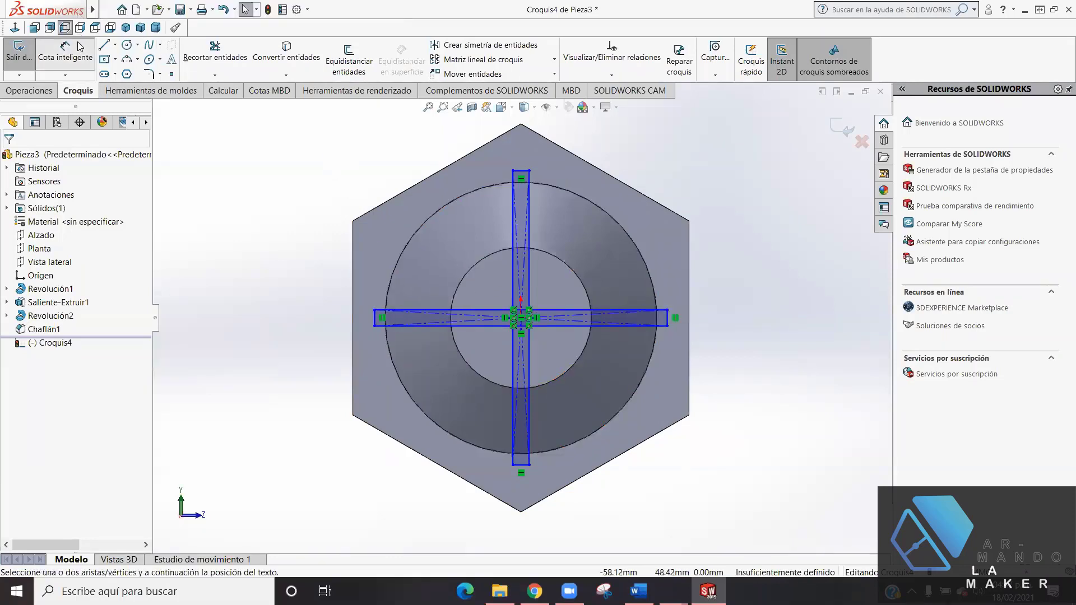
{"action": "left_click", "coordinate": [526, 158]}
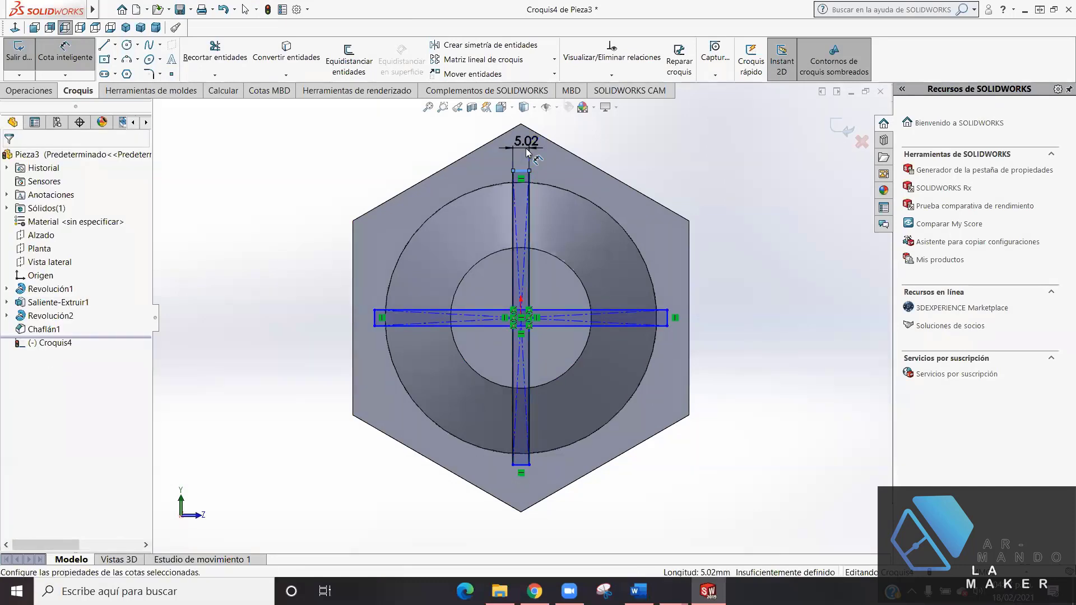
{"action": "left_click", "coordinate": [527, 149]}
{"action": "type", "text": "6"}
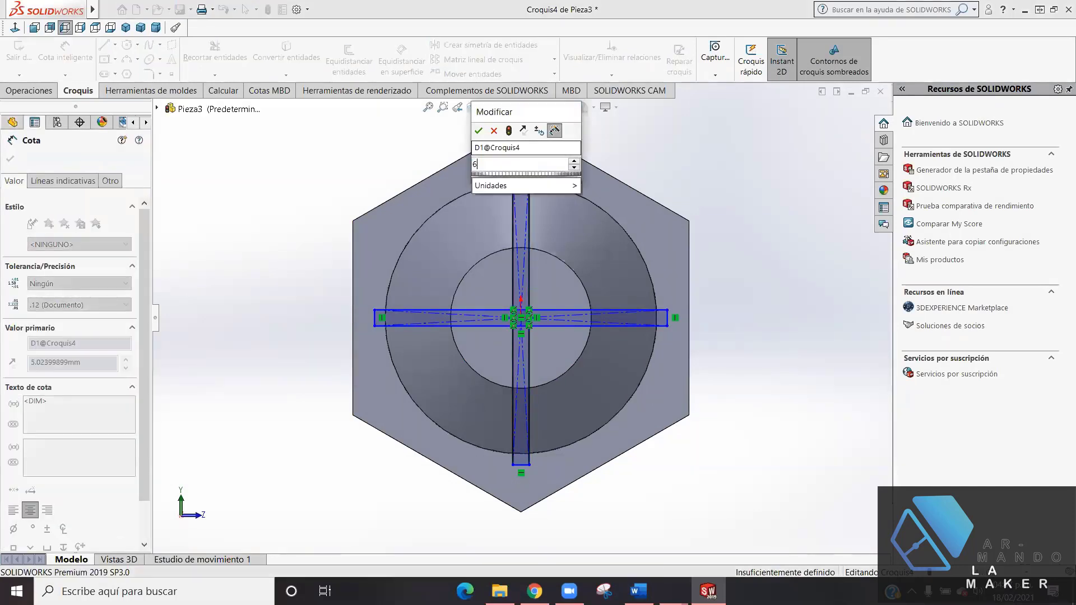
{"action": "key", "text": "Return"}
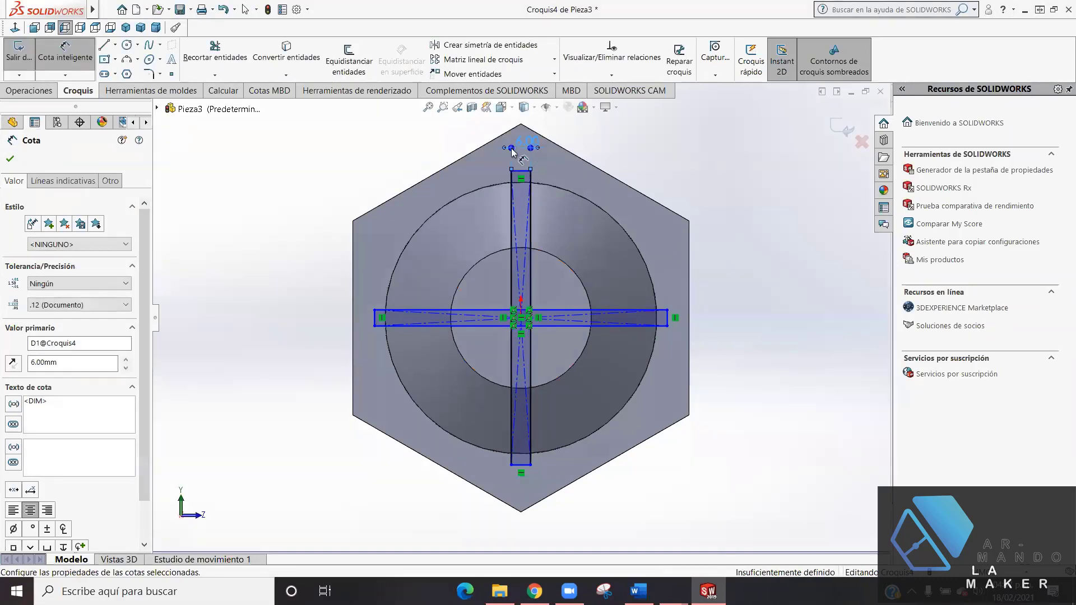
{"action": "left_click", "coordinate": [10, 158]}
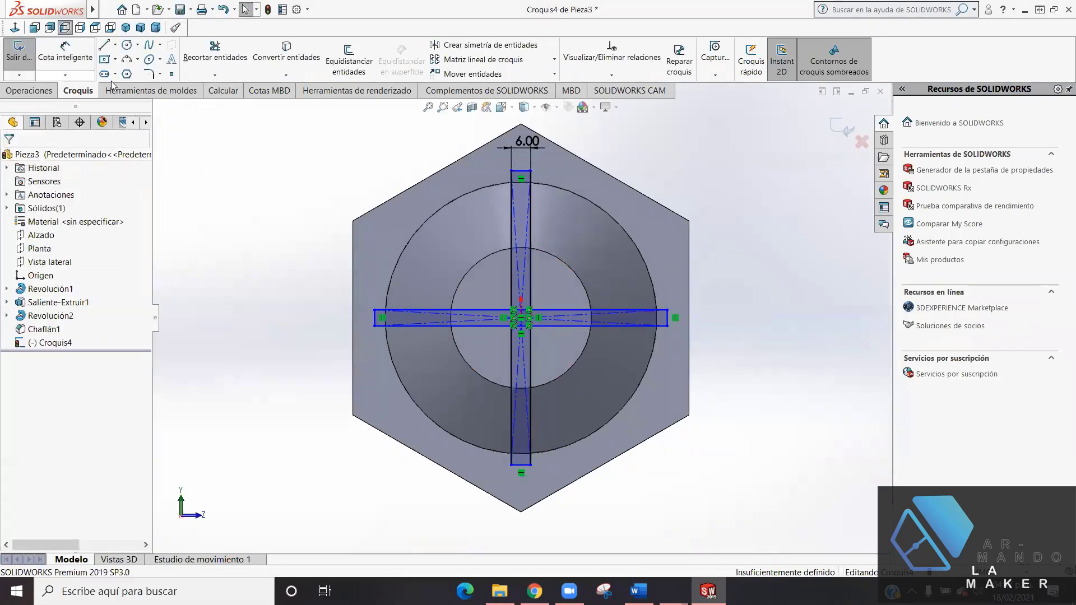
- Dimension the horizontal slot's width, then compare against the reference drawing
{"action": "left_click", "coordinate": [65, 50]}
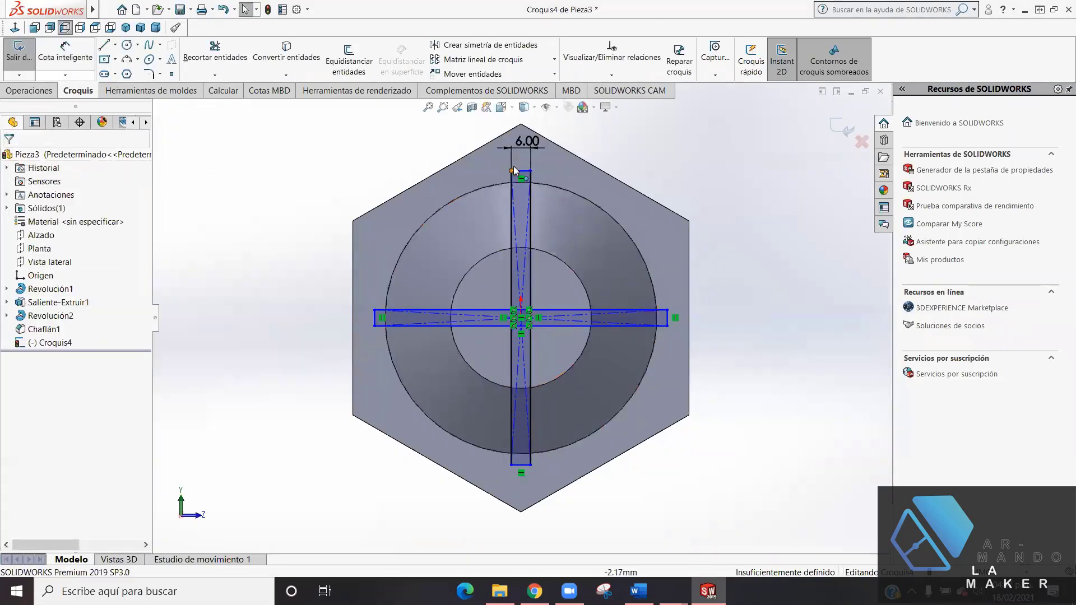
{"action": "left_click", "coordinate": [667, 318]}
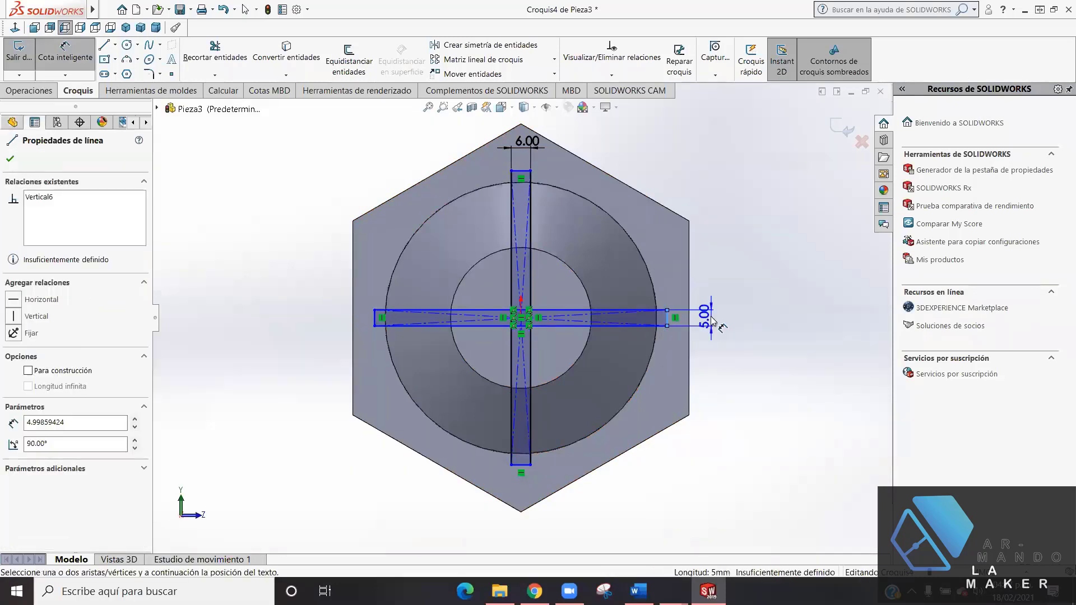
{"action": "left_click", "coordinate": [713, 321]}
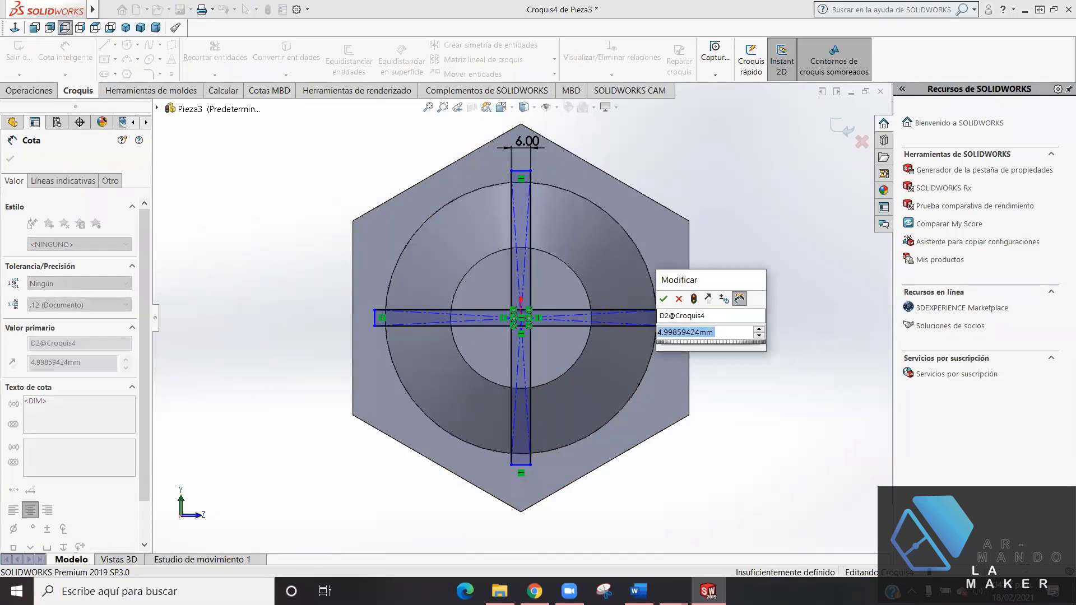
{"action": "type", "text": "5"}
{"action": "key", "text": "Return"}
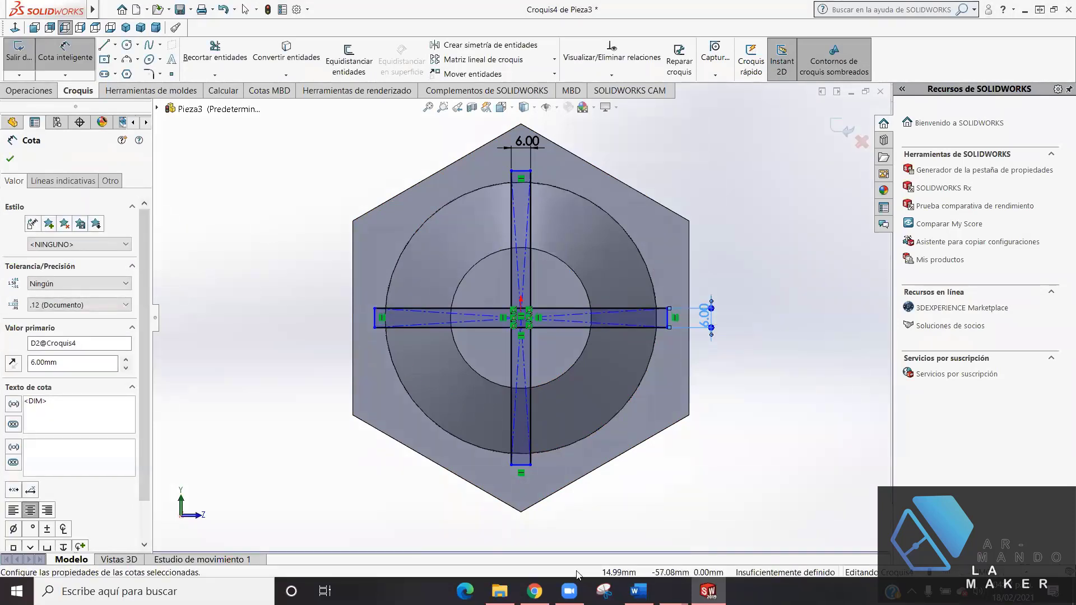
{"action": "left_click", "coordinate": [535, 591]}
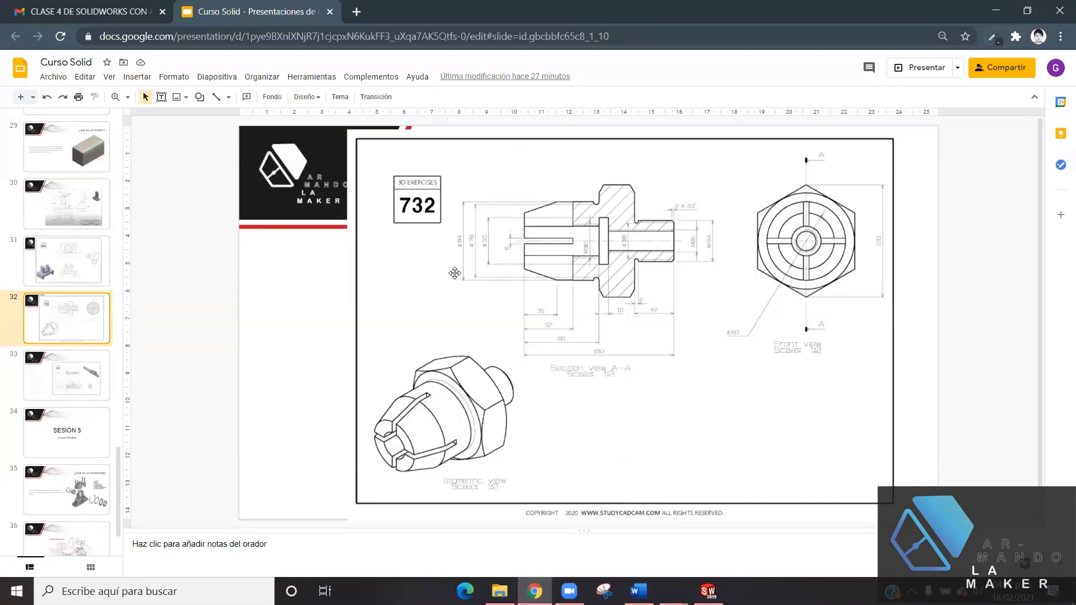
{"action": "left_click", "coordinate": [708, 591]}
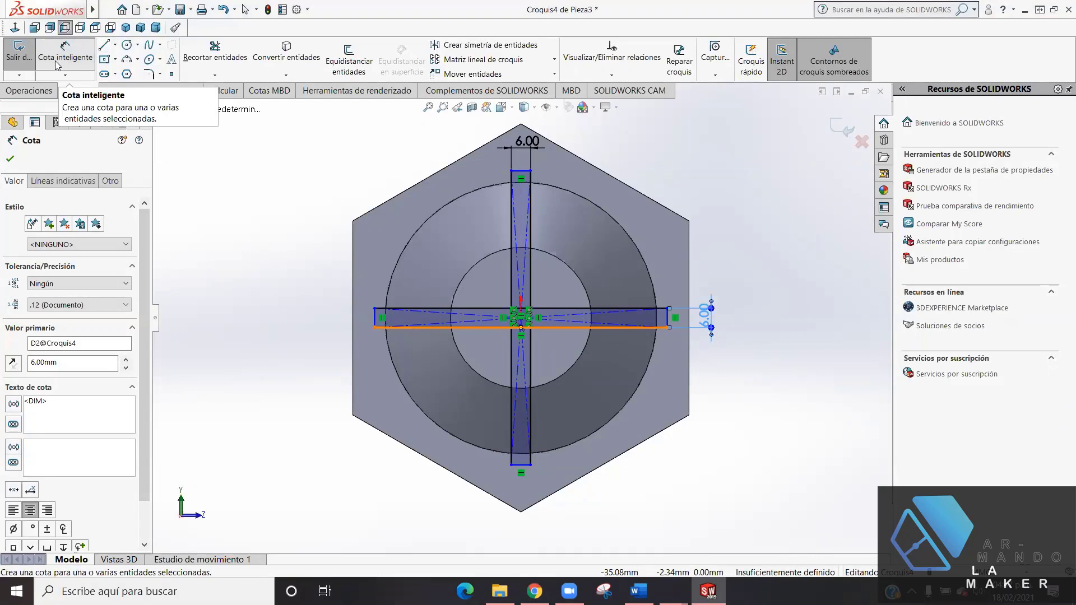
- Set both slot lengths to 85 mm, fully defining the cross sketch
{"action": "left_click", "coordinate": [530, 250]}
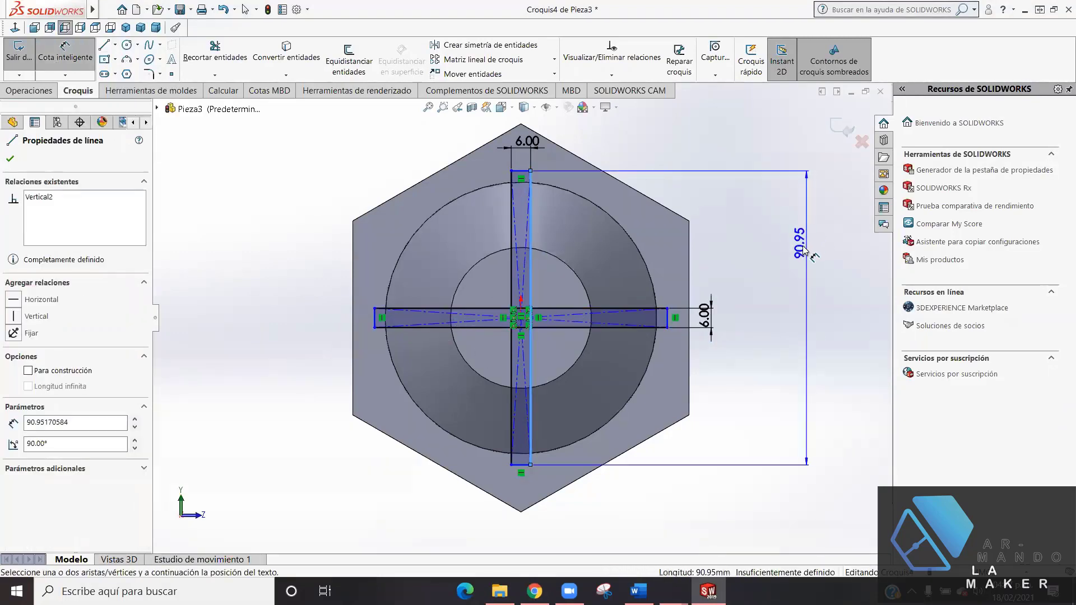
{"action": "left_click", "coordinate": [773, 314]}
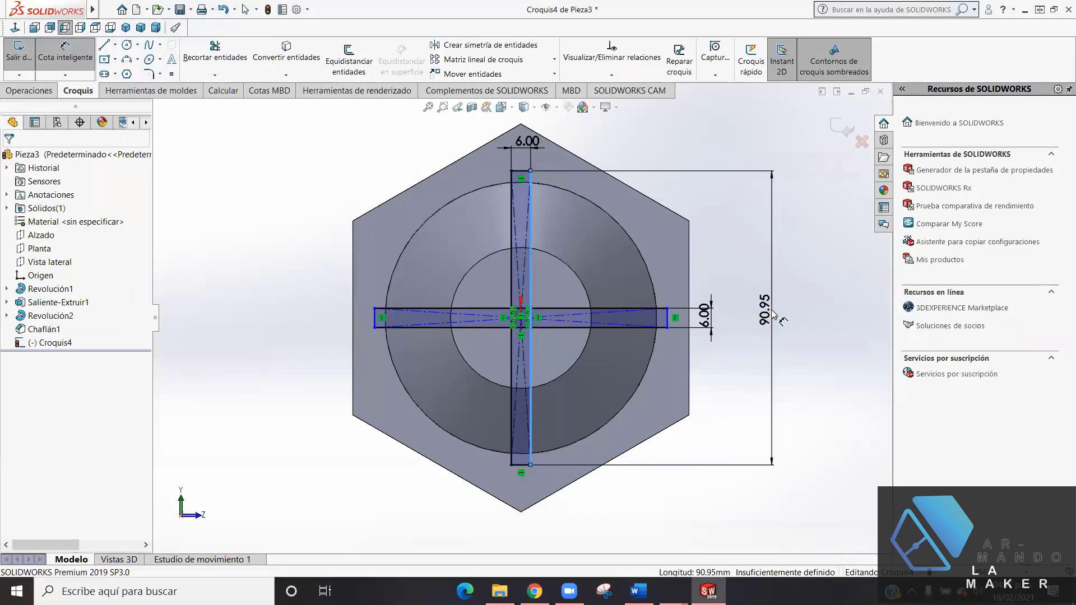
{"action": "type", "text": "85"}
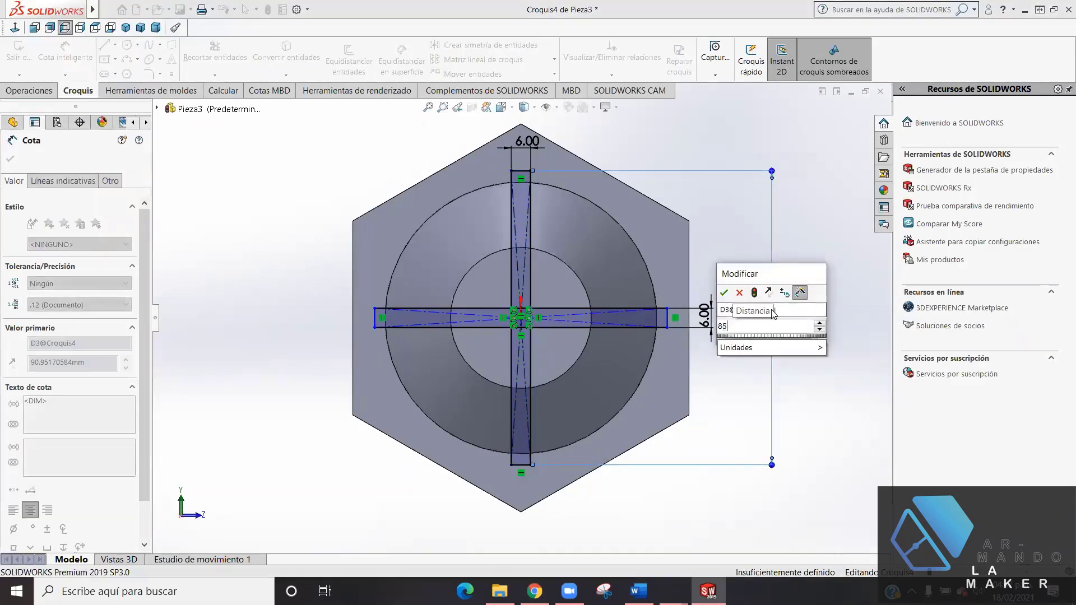
{"action": "key", "text": "Return"}
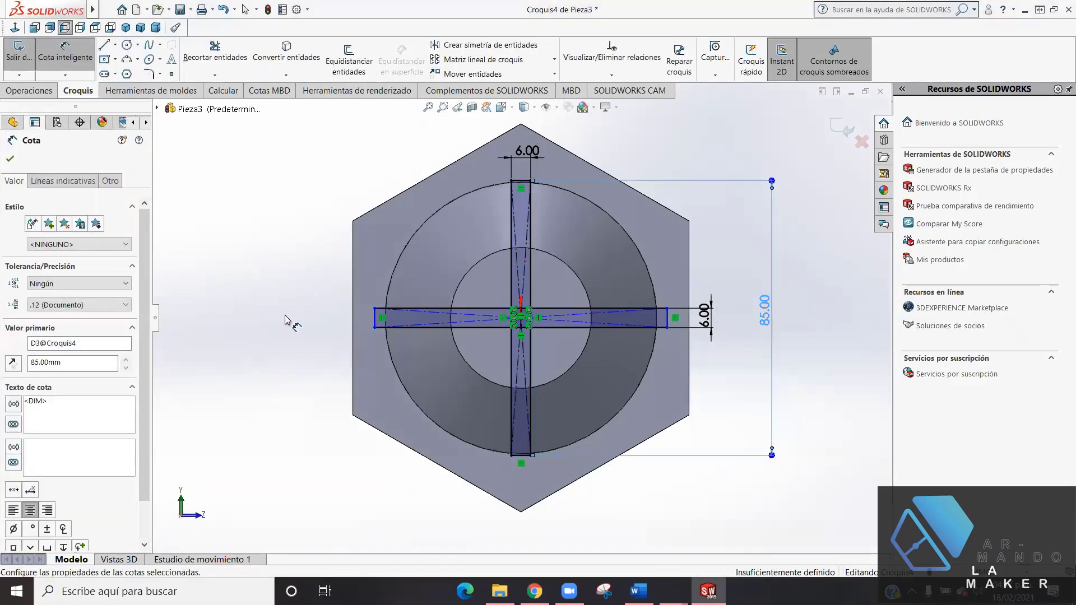
{"action": "left_click", "coordinate": [461, 330]}
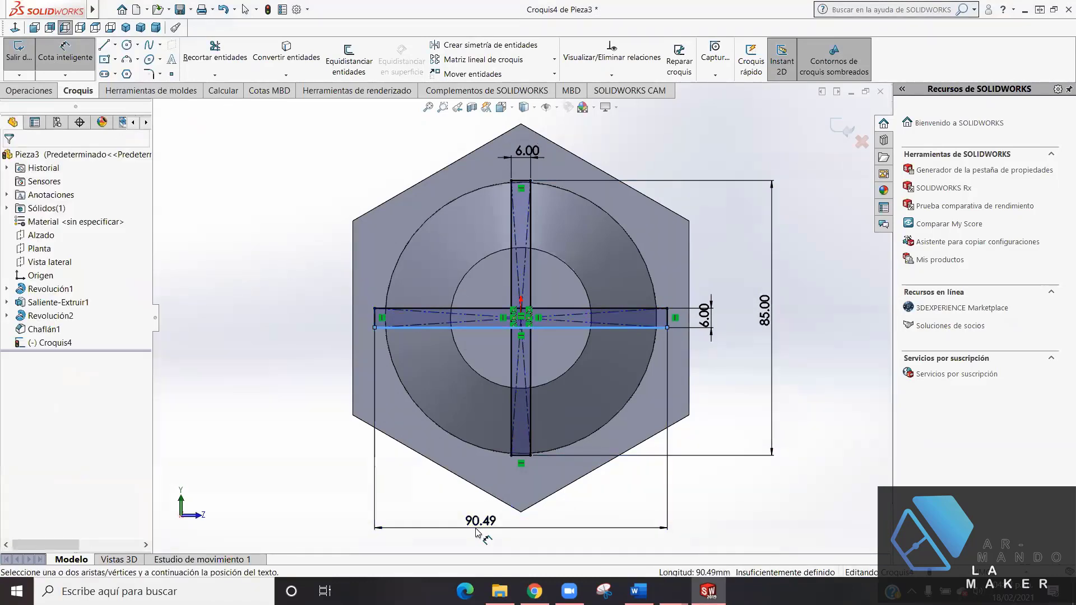
{"action": "left_click", "coordinate": [478, 532]}
{"action": "type", "text": "85"}
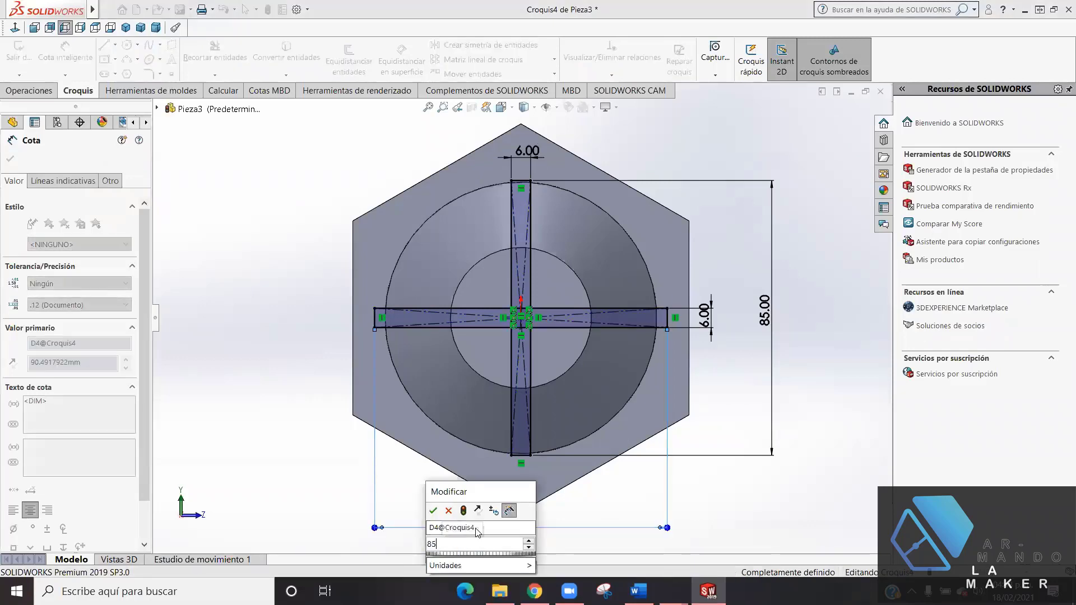
{"action": "key", "text": "Return"}
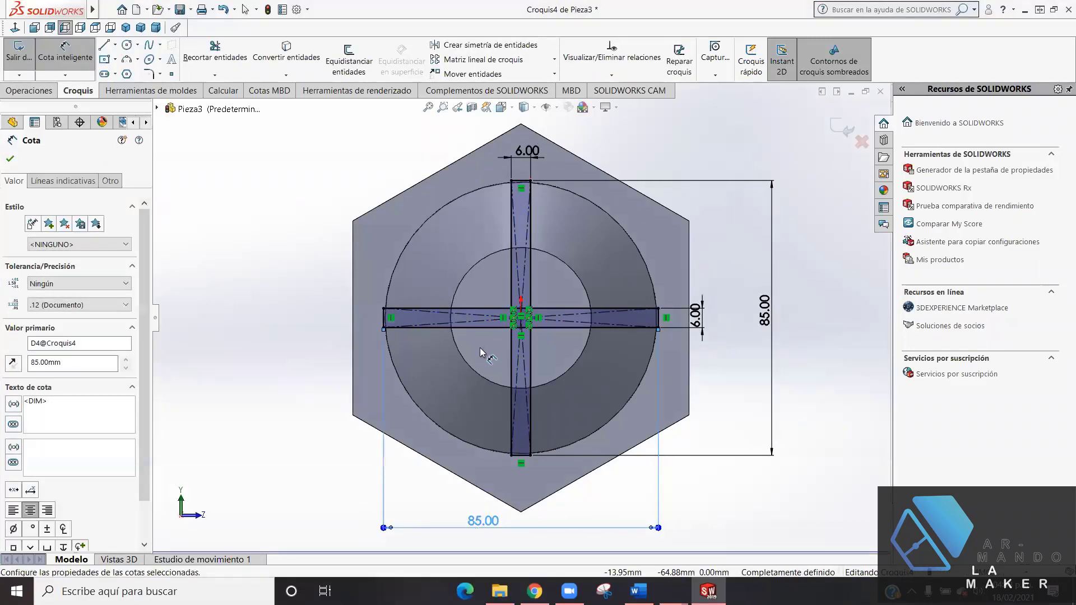
{"action": "scroll", "coordinate": [391, 320], "scroll_direction": "down", "scroll_amount": 3}
{"action": "scroll", "coordinate": [391, 321], "scroll_direction": "down", "scroll_amount": 2}
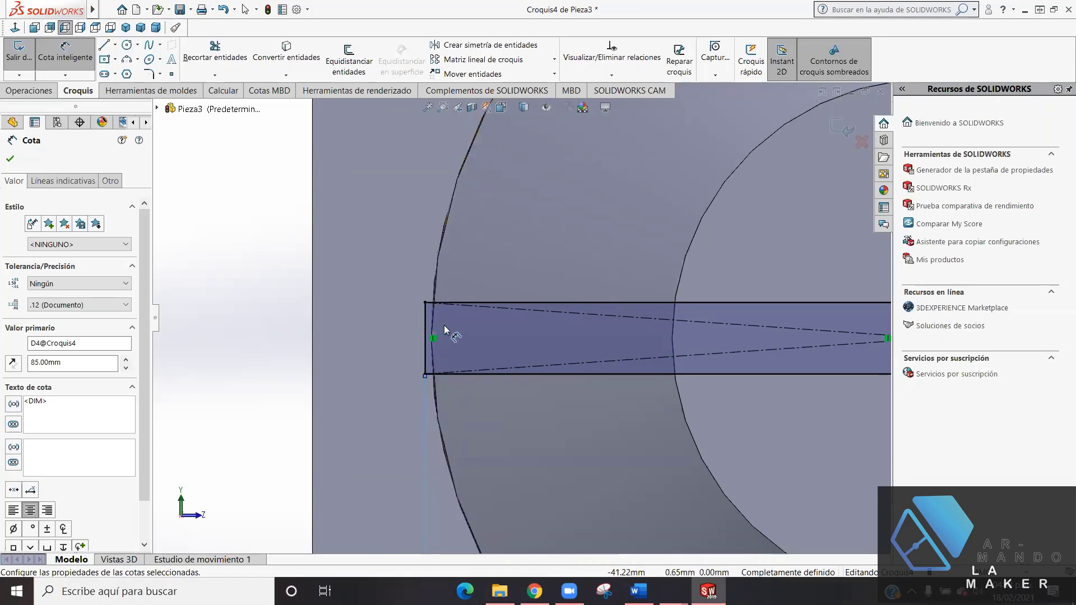
{"action": "scroll", "coordinate": [378, 314], "scroll_direction": "up", "scroll_amount": 5}
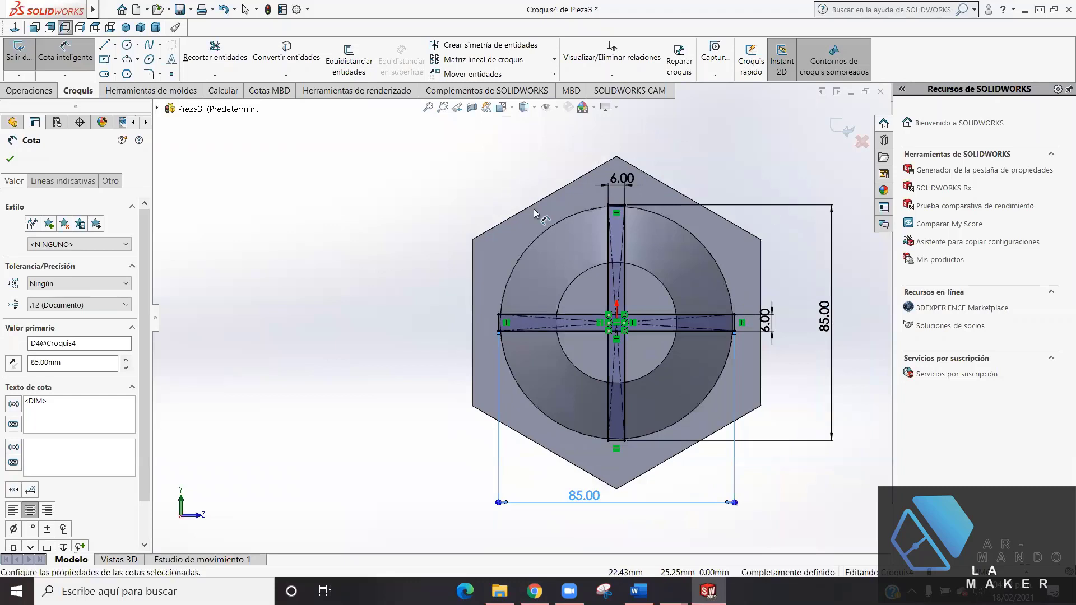
{"action": "key", "text": "Escape"}
{"action": "key", "text": "Escape"}
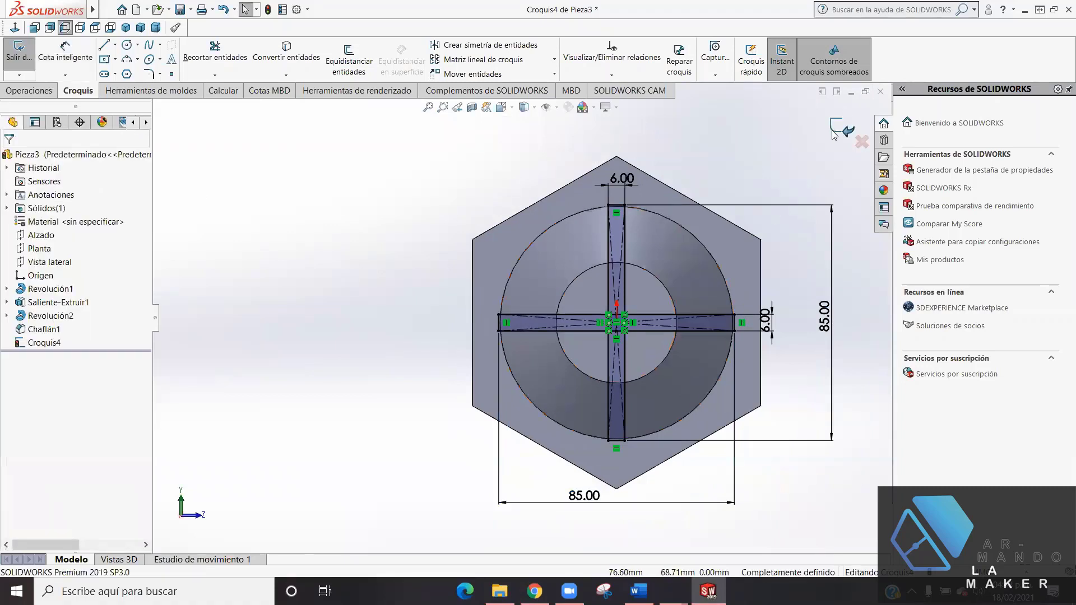
- Exit Croquis4 and orbit and zoom to see the cross on the cone end
{"action": "left_click", "coordinate": [835, 129]}
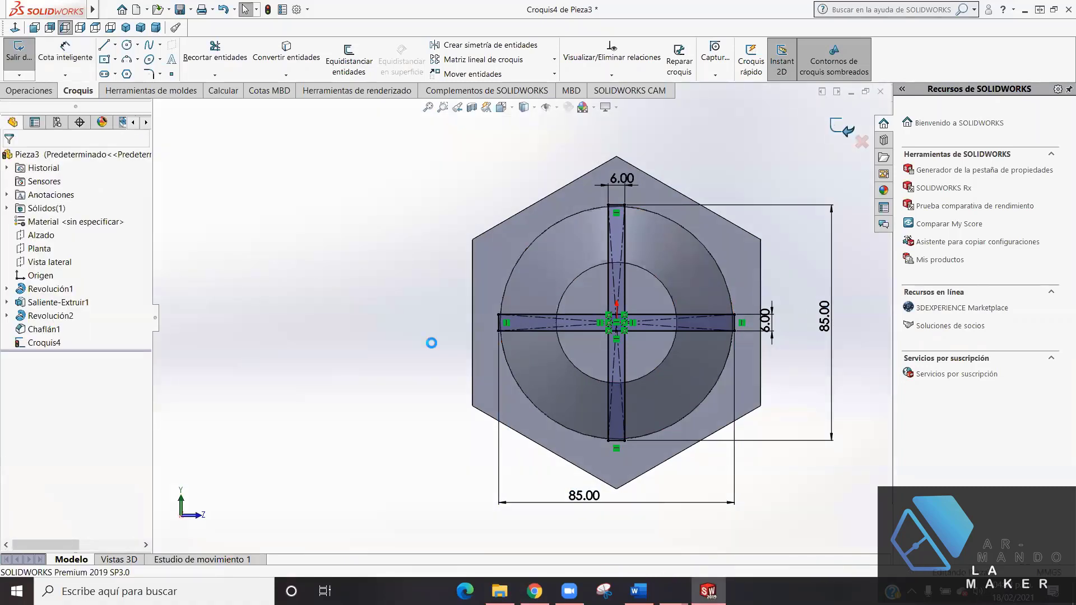
{"action": "mouse_move", "coordinate": [709, 358]}
{"action": "middle_mouse_down"}
{"action": "mouse_move", "coordinate": [719, 444]}
{"action": "mouse_move", "coordinate": [673, 405]}
{"action": "middle_mouse_up"}
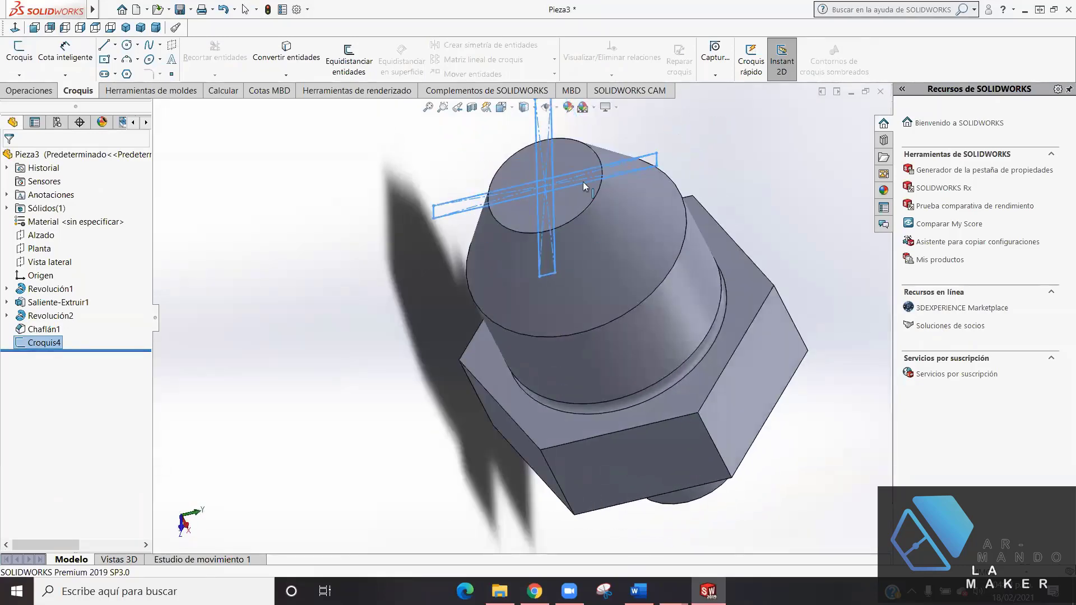
{"action": "scroll", "coordinate": [582, 182], "scroll_direction": "up", "scroll_amount": 2}
{"action": "scroll", "coordinate": [586, 292], "scroll_direction": "up", "scroll_amount": 2}
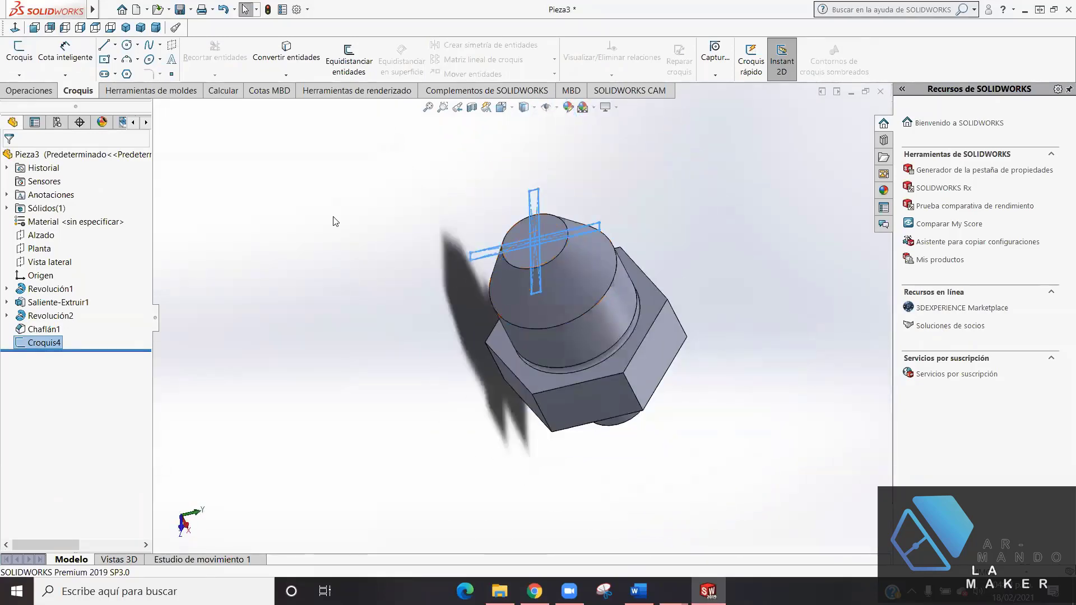
- Start an extruded cut using both bars of the Croquis4 cross as contours
{"action": "left_click", "coordinate": [41, 93]}
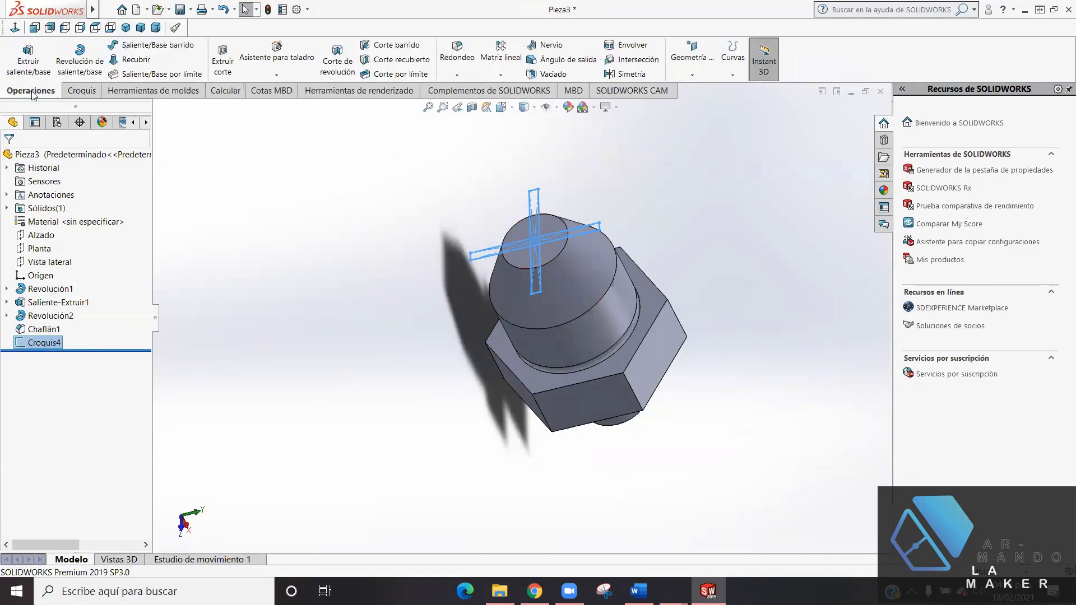
{"action": "left_click", "coordinate": [221, 55]}
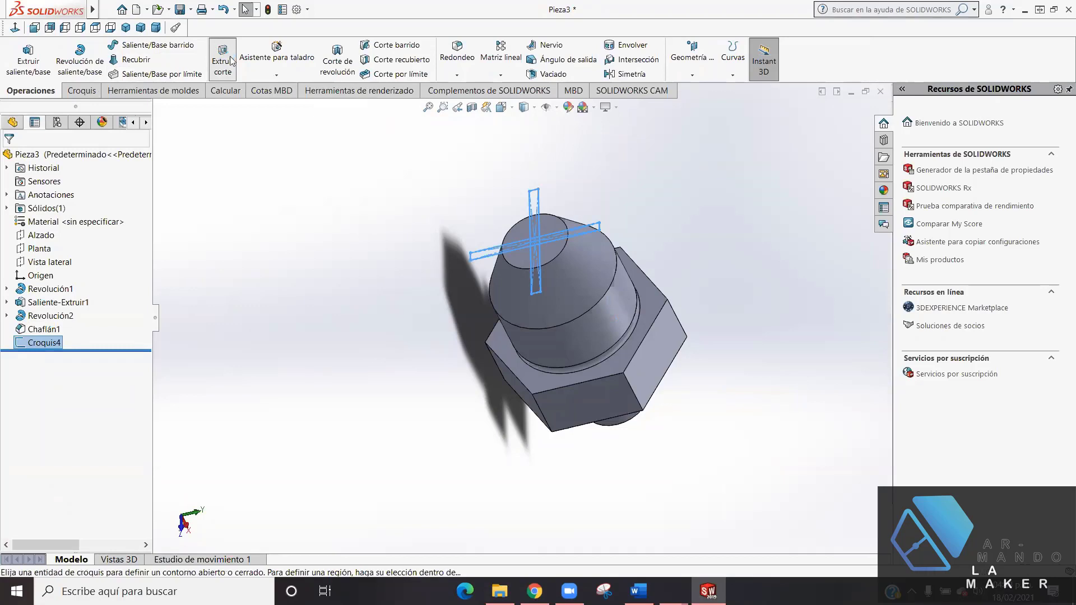
{"action": "middle_click_drag", "start_coordinate": [577, 216], "coordinate": [633, 159]}
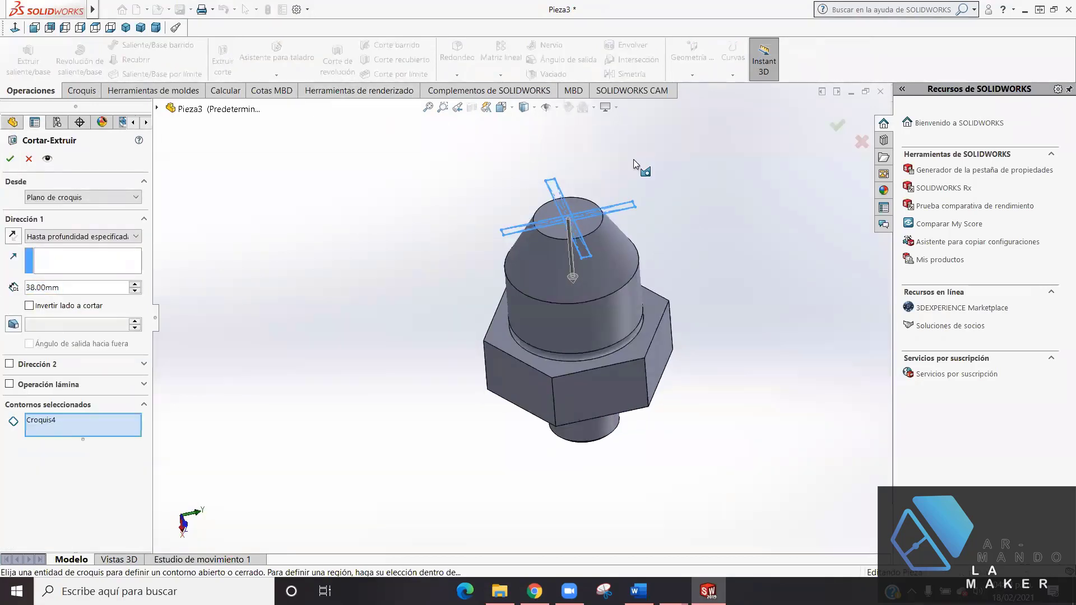
{"action": "left_click", "coordinate": [556, 189]}
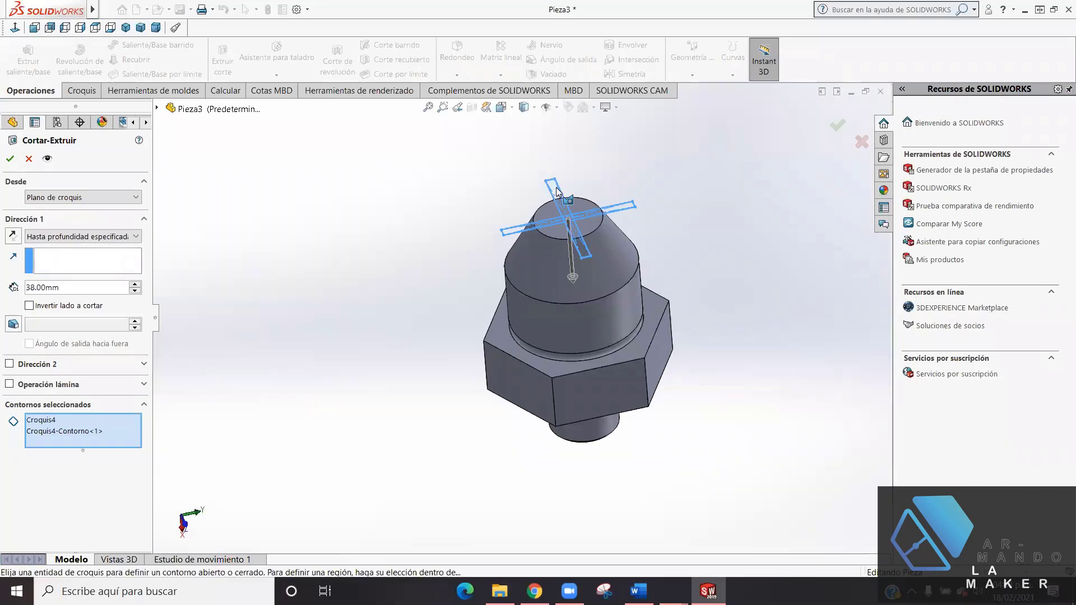
{"action": "left_click", "coordinate": [624, 213]}
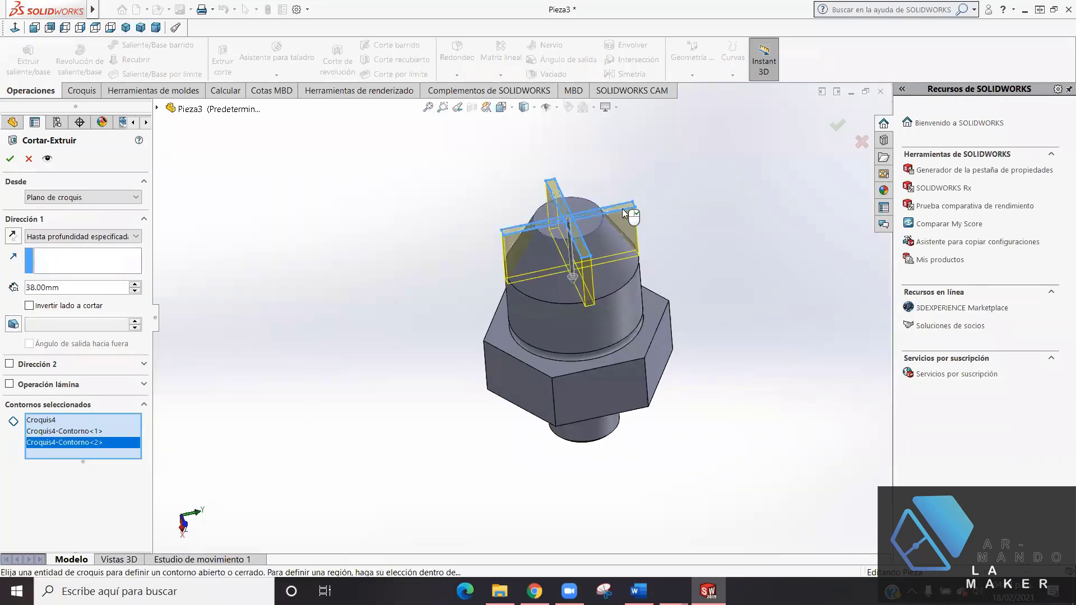
{"action": "mouse_move", "coordinate": [634, 275]}
{"action": "middle_mouse_down"}
{"action": "mouse_move", "coordinate": [707, 460]}
{"action": "mouse_move", "coordinate": [726, 338]}
{"action": "mouse_move", "coordinate": [694, 271]}
{"action": "mouse_move", "coordinate": [708, 295]}
{"action": "mouse_move", "coordinate": [708, 340]}
{"action": "middle_mouse_up"}
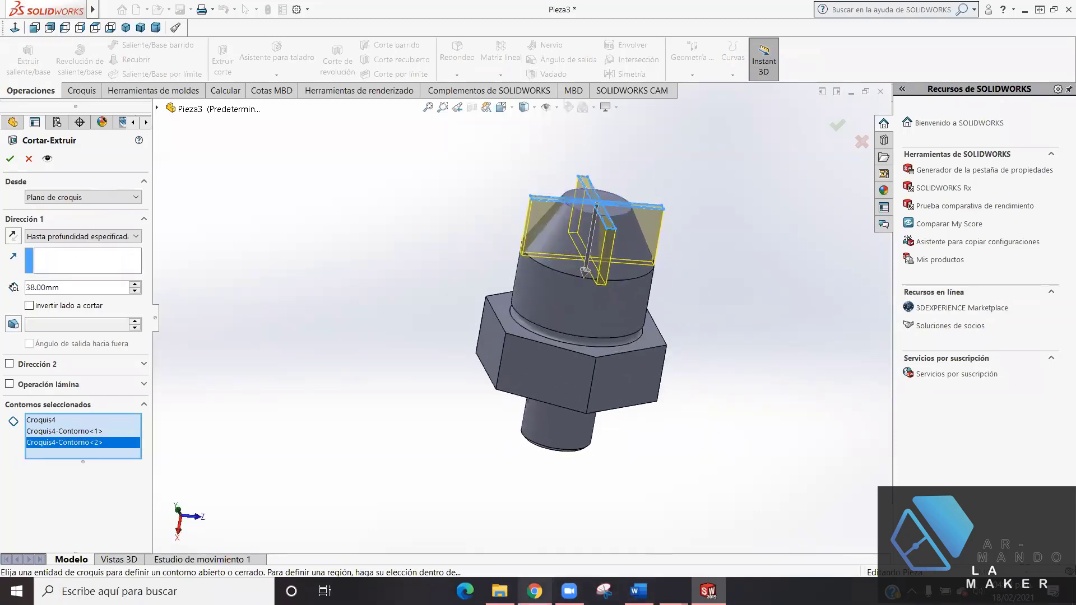
- Check the slot depth on the drawing, then set the cut to 52 mm and accept
{"action": "left_click", "coordinate": [534, 591]}
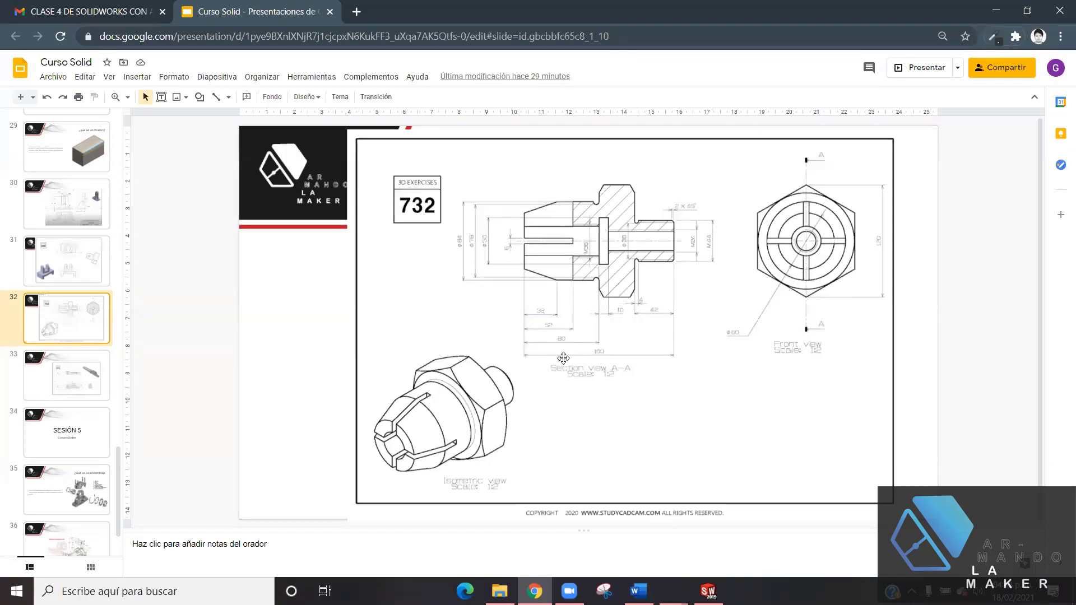
{"action": "left_click", "coordinate": [708, 591]}
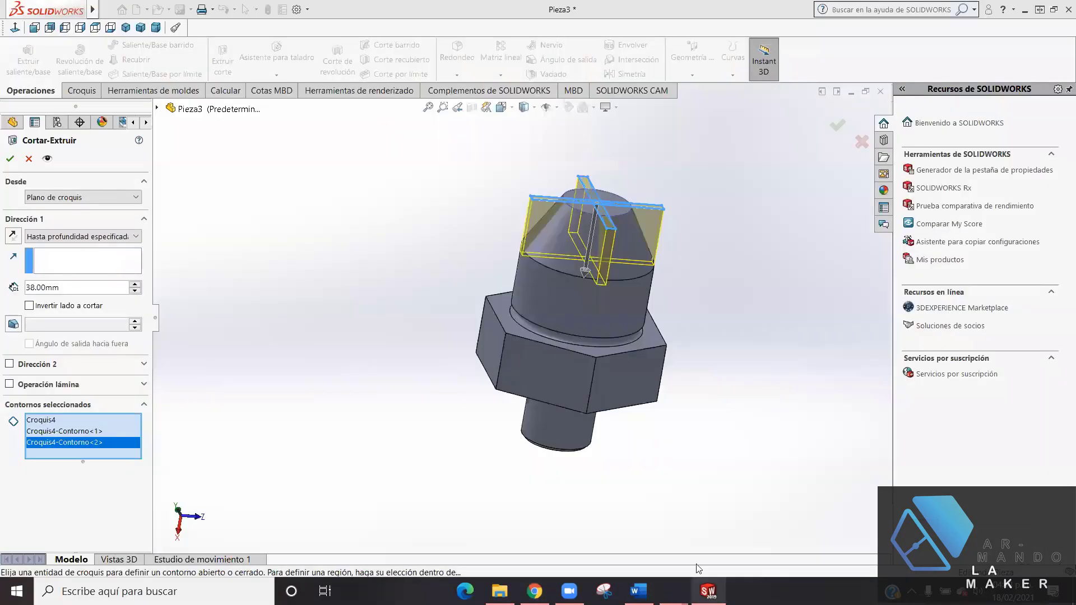
{"action": "left_click_drag", "start_coordinate": [64, 291], "coordinate": [15, 289]}
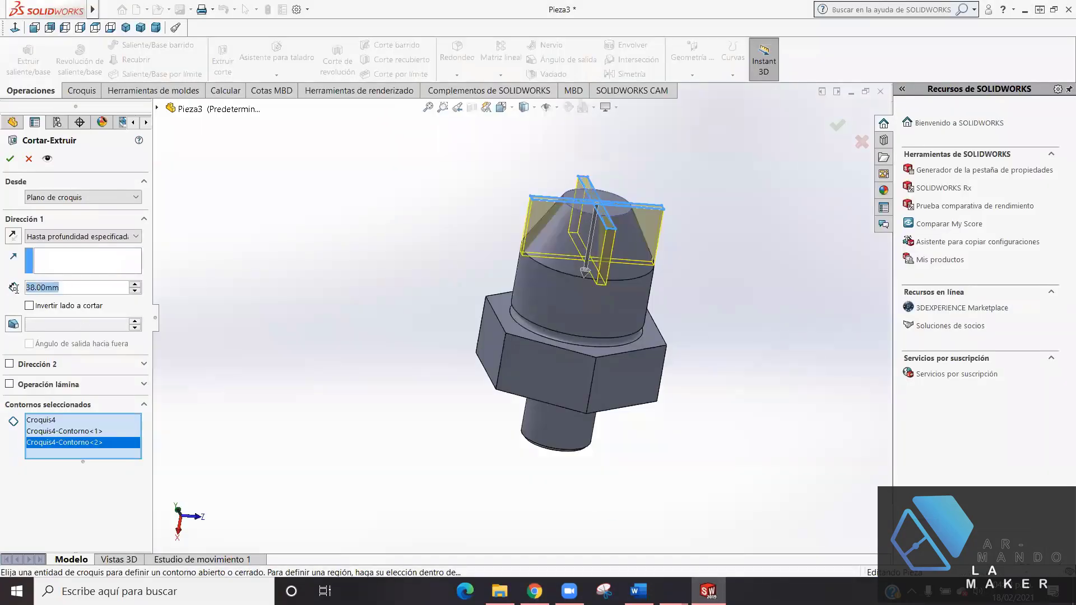
{"action": "type", "text": "52"}
{"action": "key", "text": "Return"}
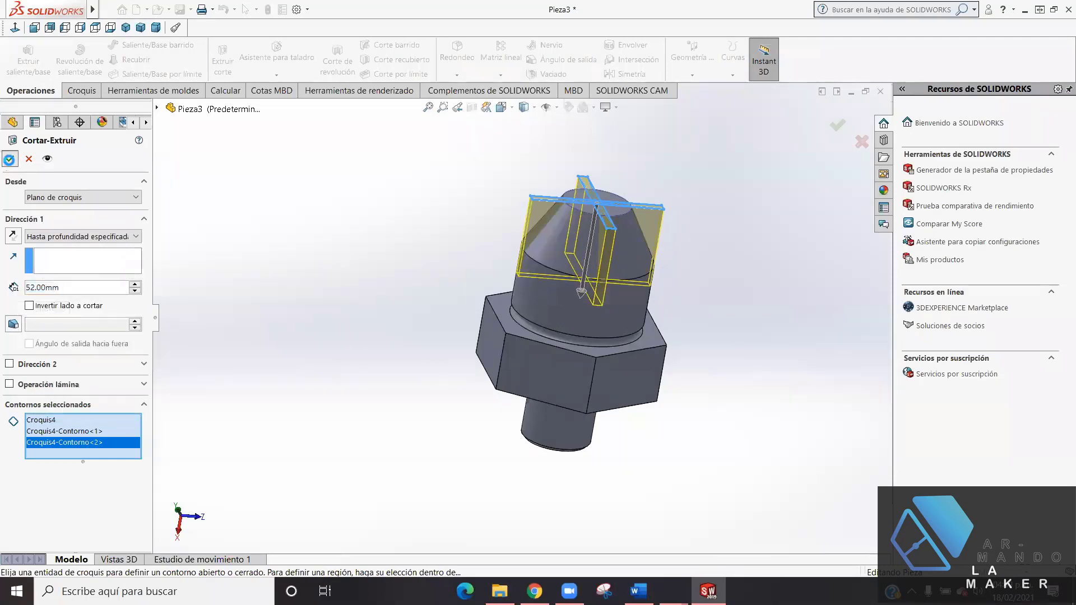
{"action": "key", "text": "Return"}
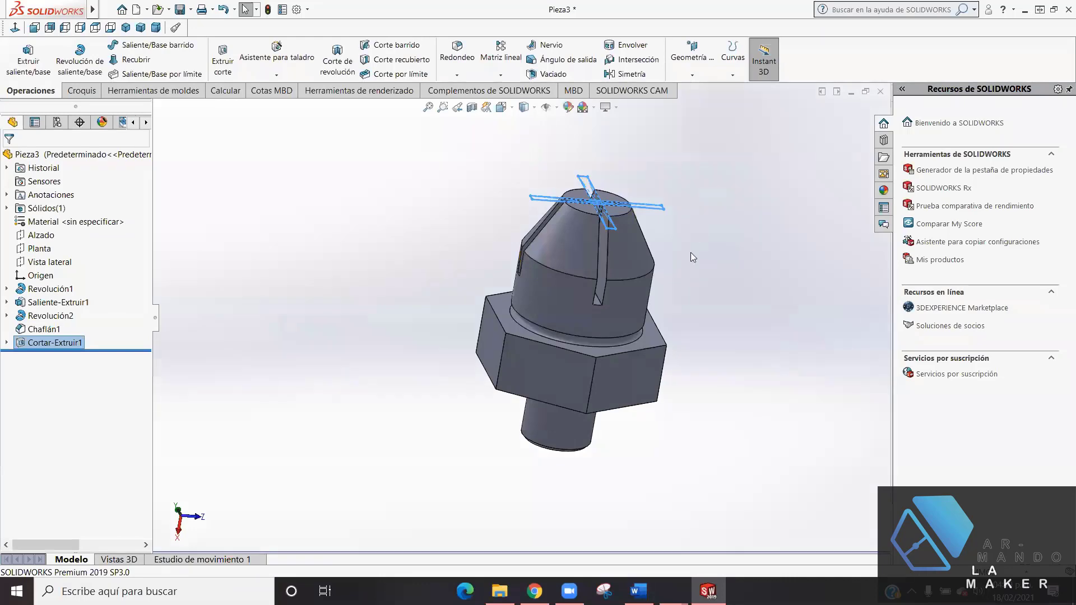
- Orbit the slotted collet to inspect the cut, snap to Front view, then switch to the drawing
{"action": "mouse_move", "coordinate": [680, 234]}
{"action": "middle_mouse_down"}
{"action": "mouse_move", "coordinate": [582, 379]}
{"action": "mouse_move", "coordinate": [459, 206]}
{"action": "middle_mouse_up"}
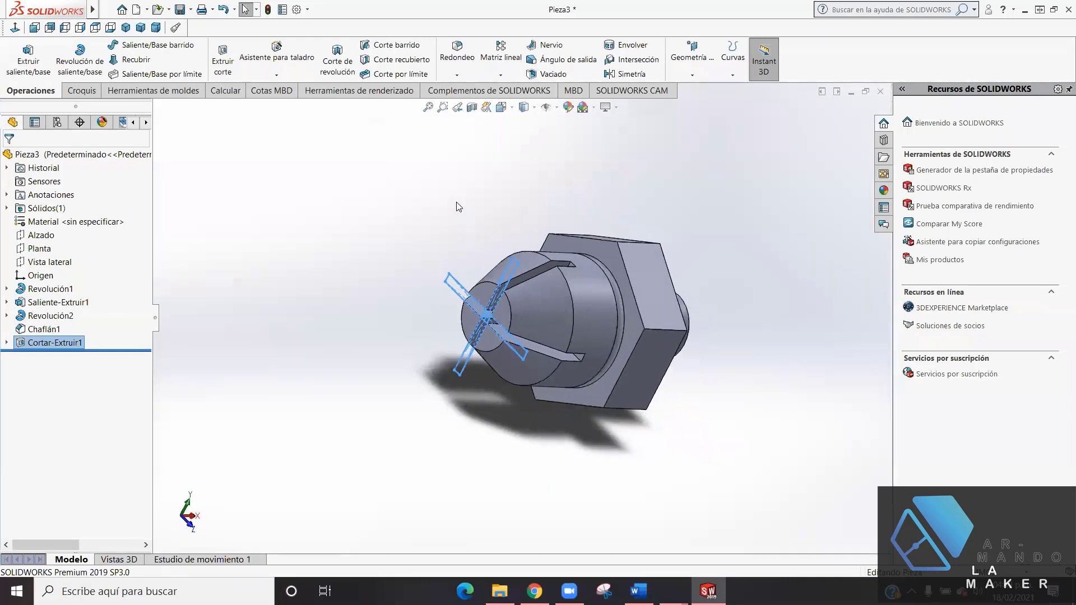
{"action": "left_click", "coordinate": [473, 228]}
{"action": "middle_click_drag", "start_coordinate": [614, 296], "coordinate": [552, 306]}
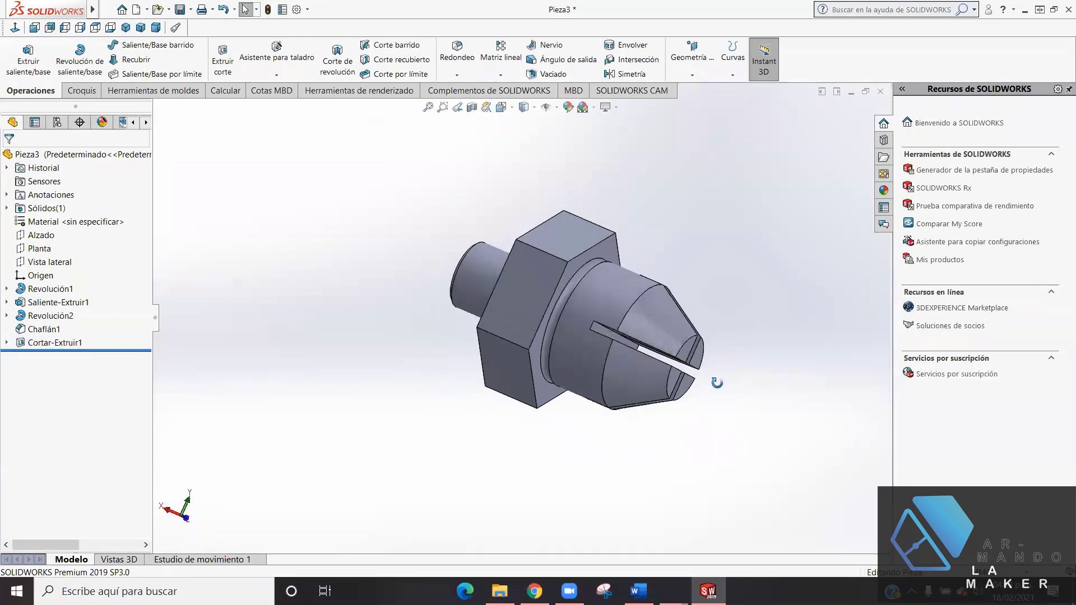
{"action": "key", "text": "ctrl+1"}
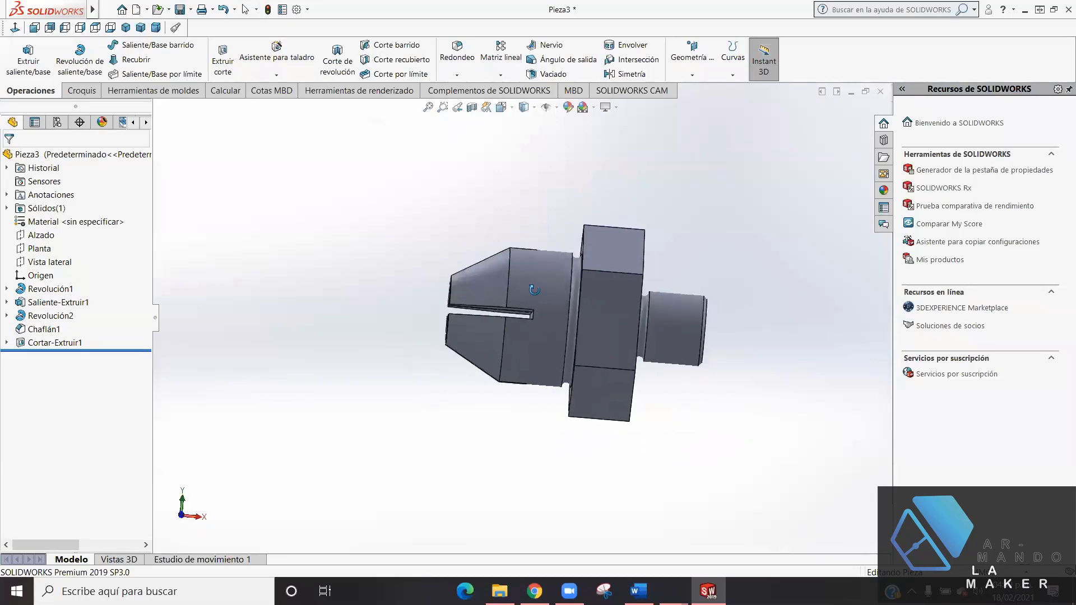
{"action": "key", "text": "alt+Tab"}
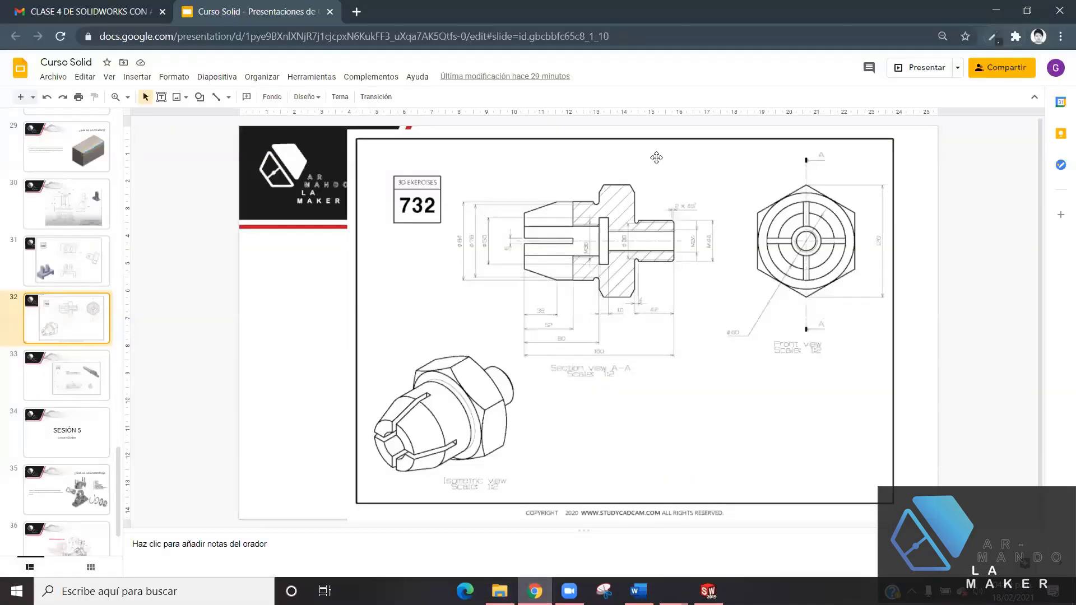
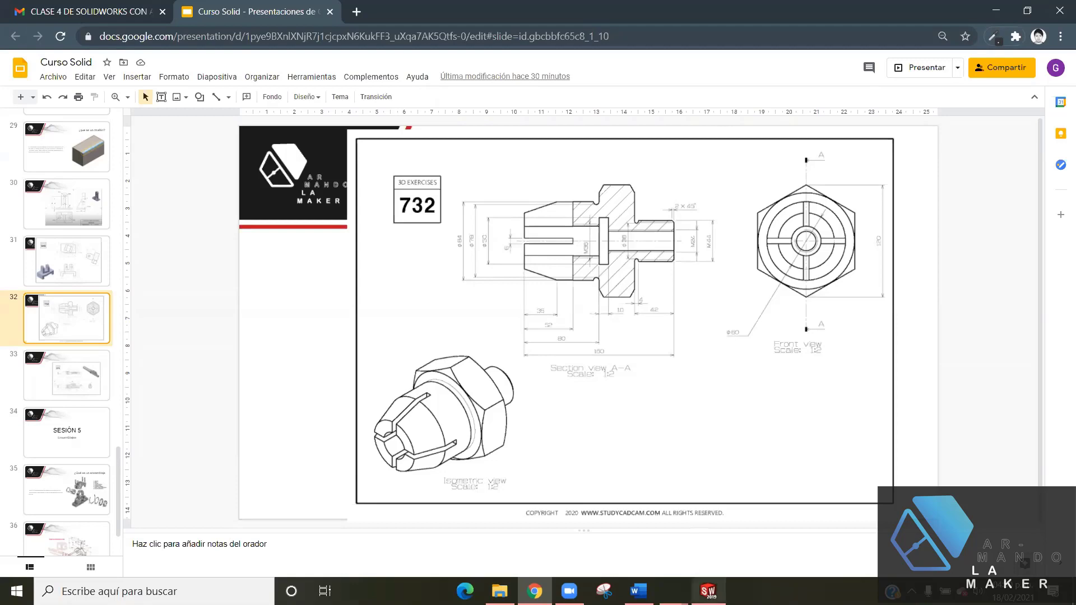
- Start a sketch on the rear shaft's end face, viewed normal to it, with a circle centred at the origin
{"action": "left_click", "coordinate": [708, 590]}
{"action": "middle_click_drag", "start_coordinate": [707, 335], "coordinate": [695, 340]}
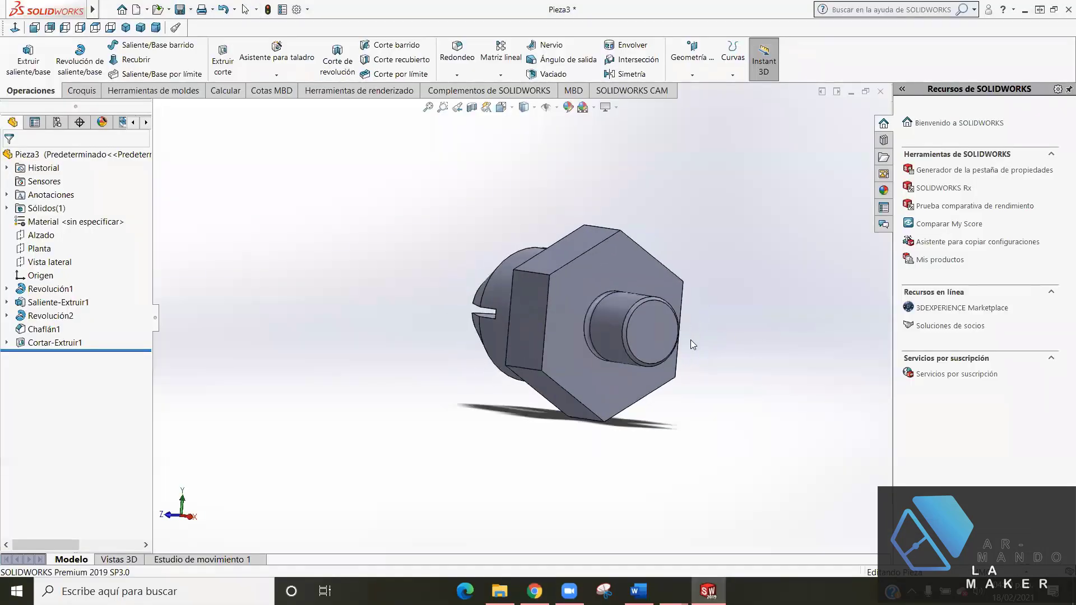
{"action": "left_click", "coordinate": [82, 90]}
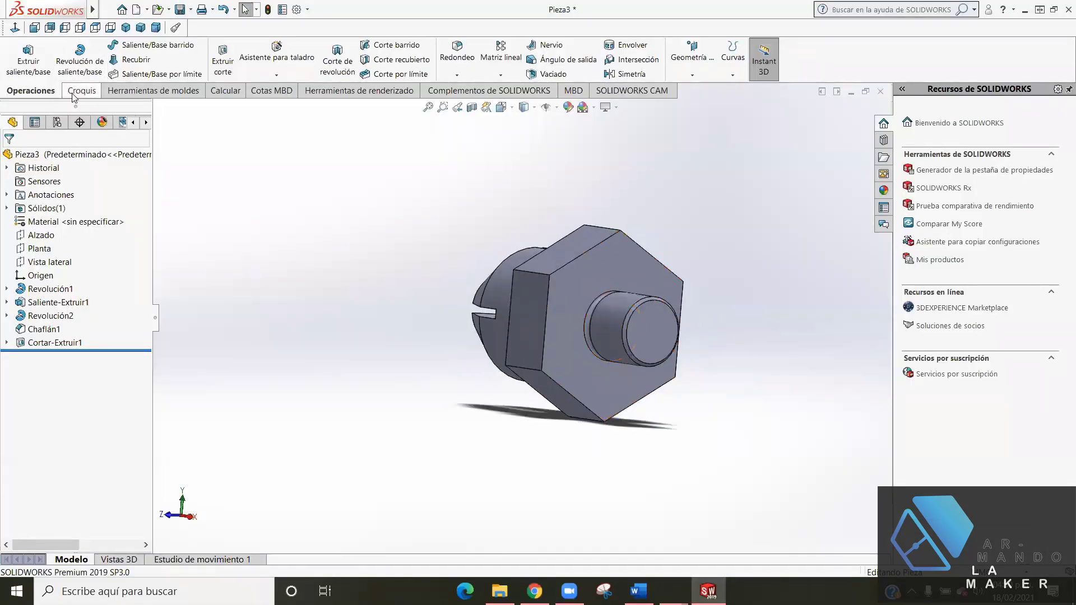
{"action": "left_click", "coordinate": [19, 53]}
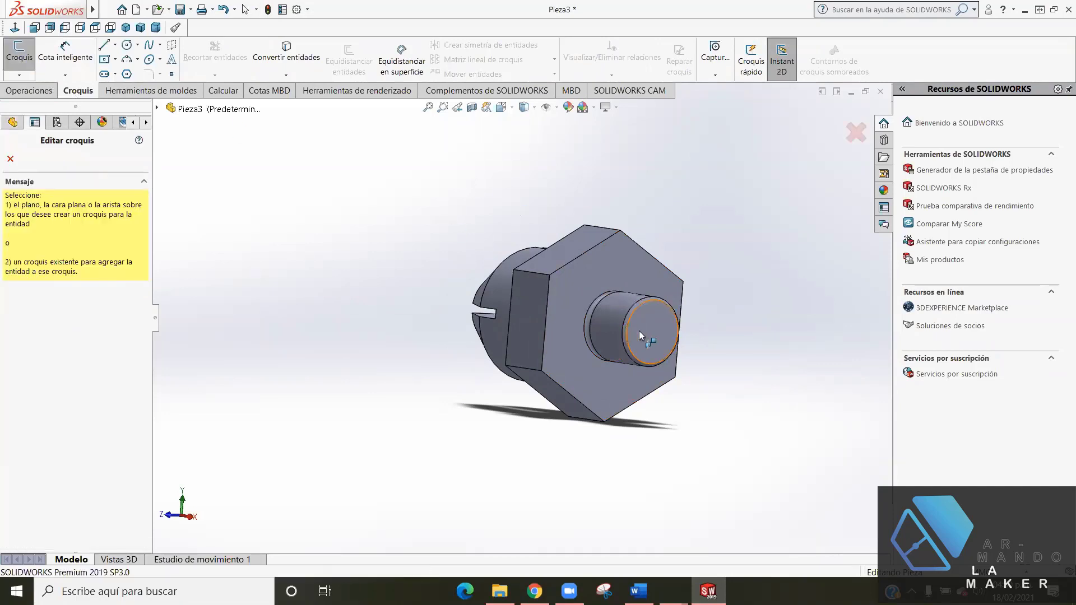
{"action": "left_click", "coordinate": [668, 331]}
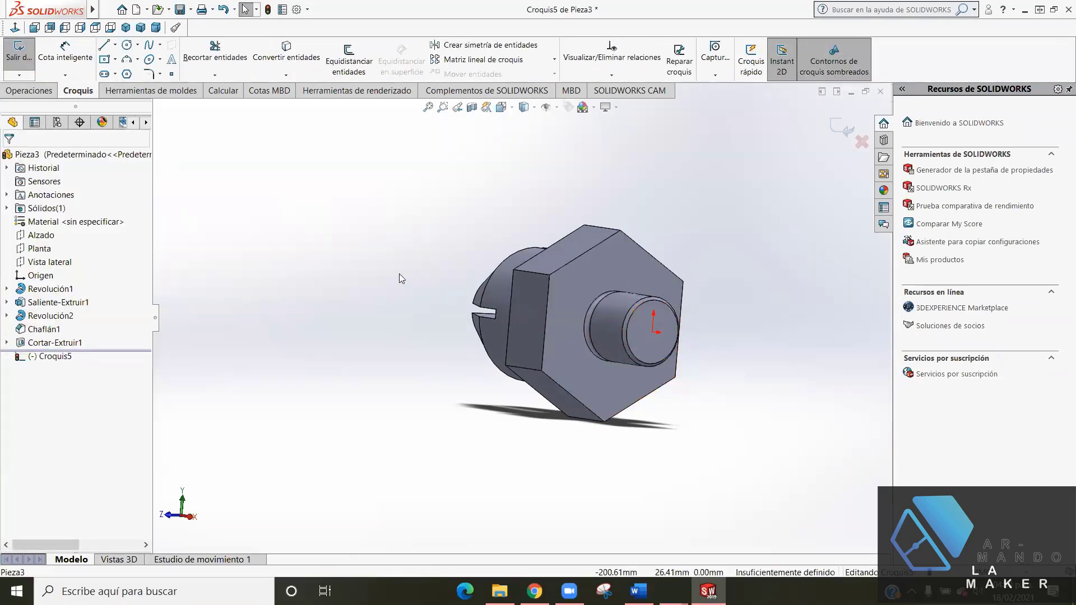
{"action": "key", "text": "ctrl+8"}
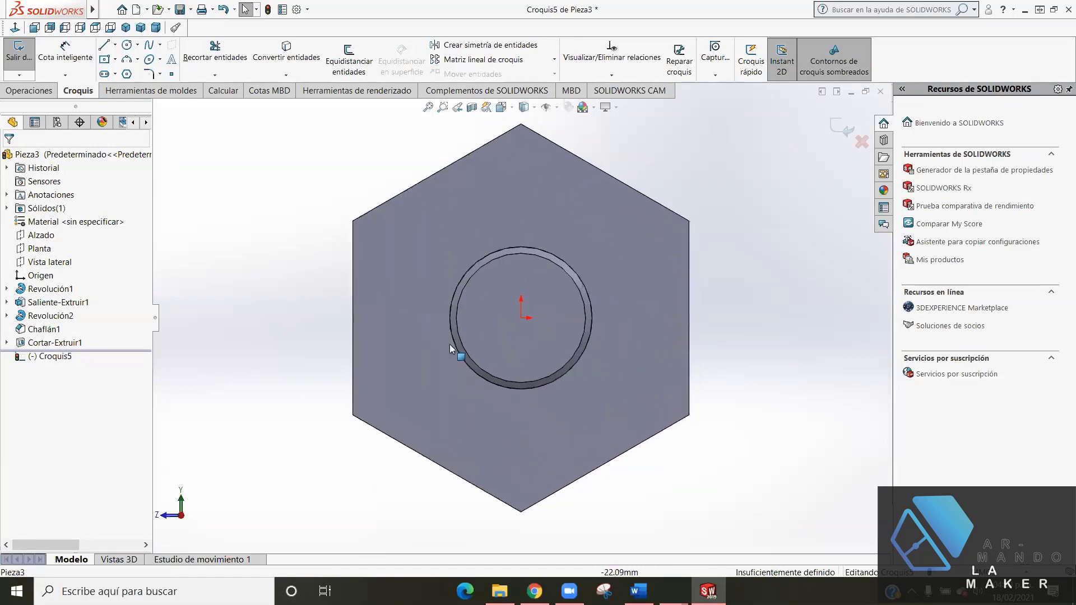
{"action": "left_click", "coordinate": [130, 48]}
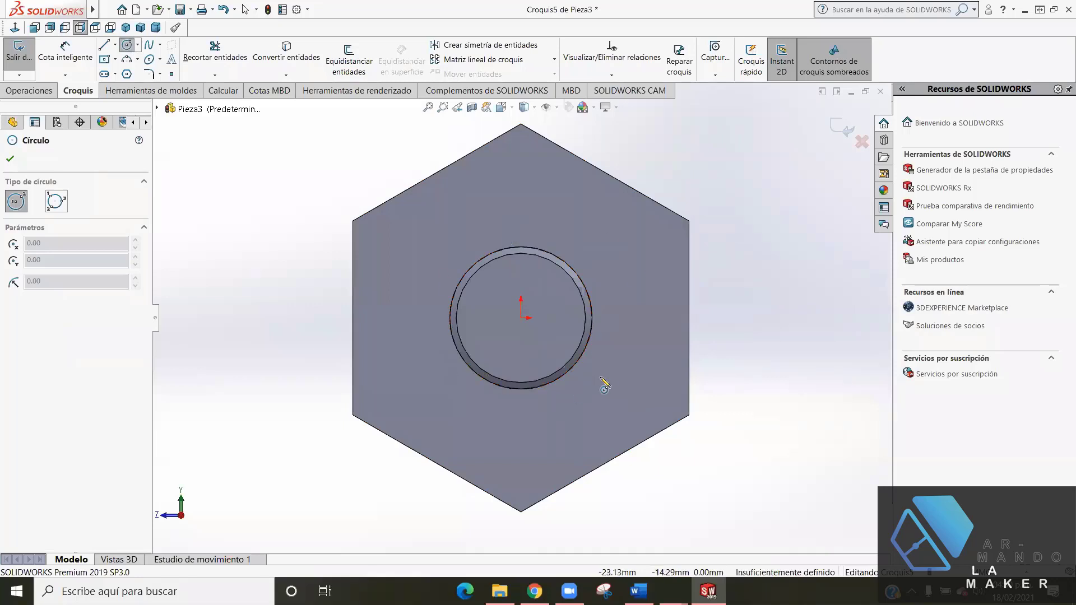
{"action": "left_click", "coordinate": [521, 317]}
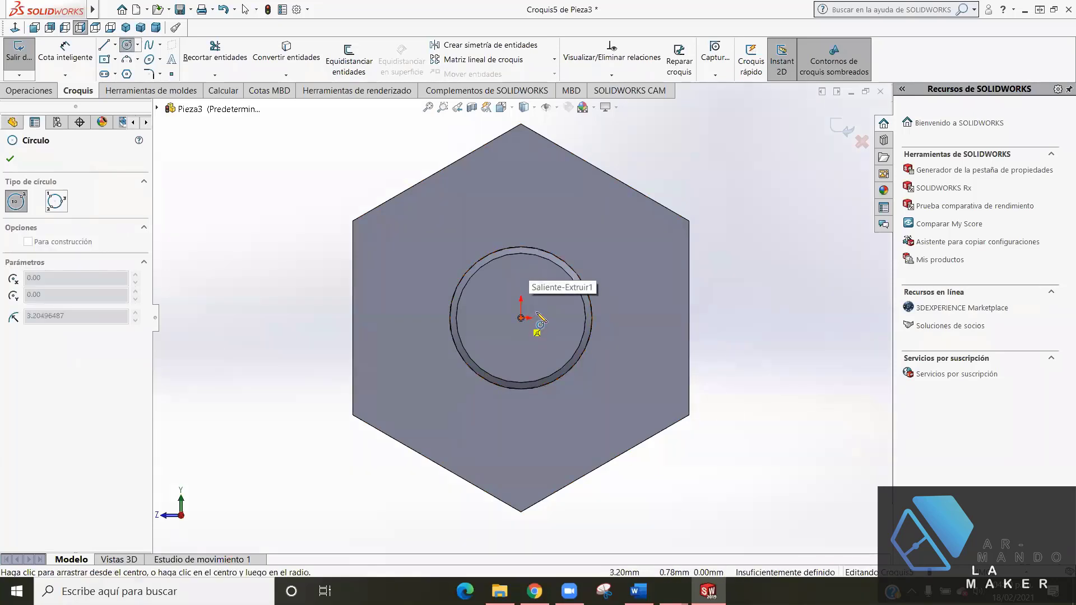
{"action": "left_click", "coordinate": [562, 296]}
- Dimension the circle to Ø24 mm after checking the reference drawing
{"action": "left_click", "coordinate": [535, 591]}
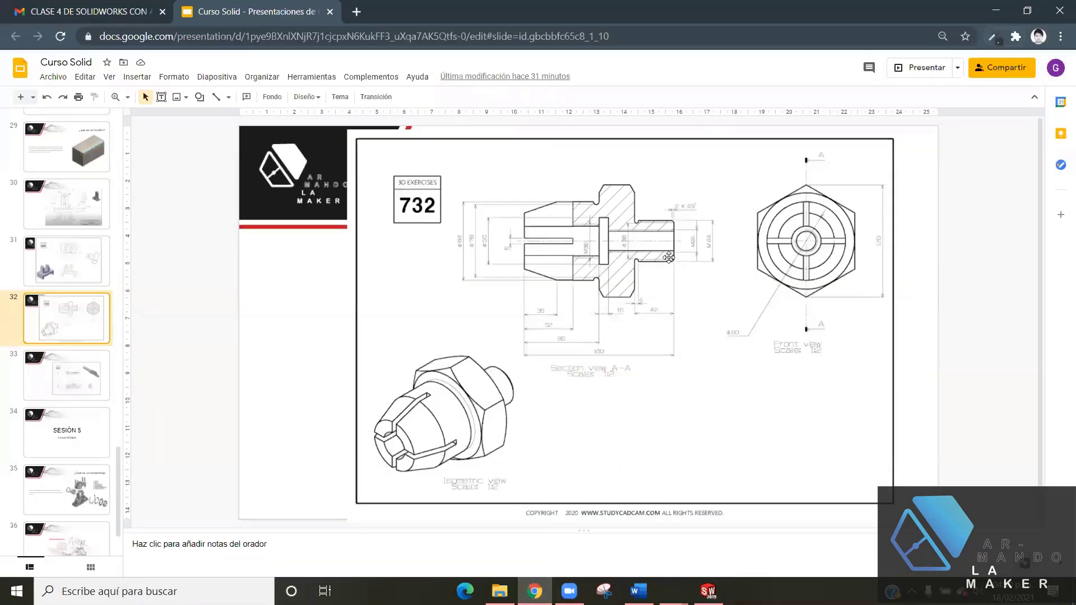
{"action": "left_click", "coordinate": [708, 591]}
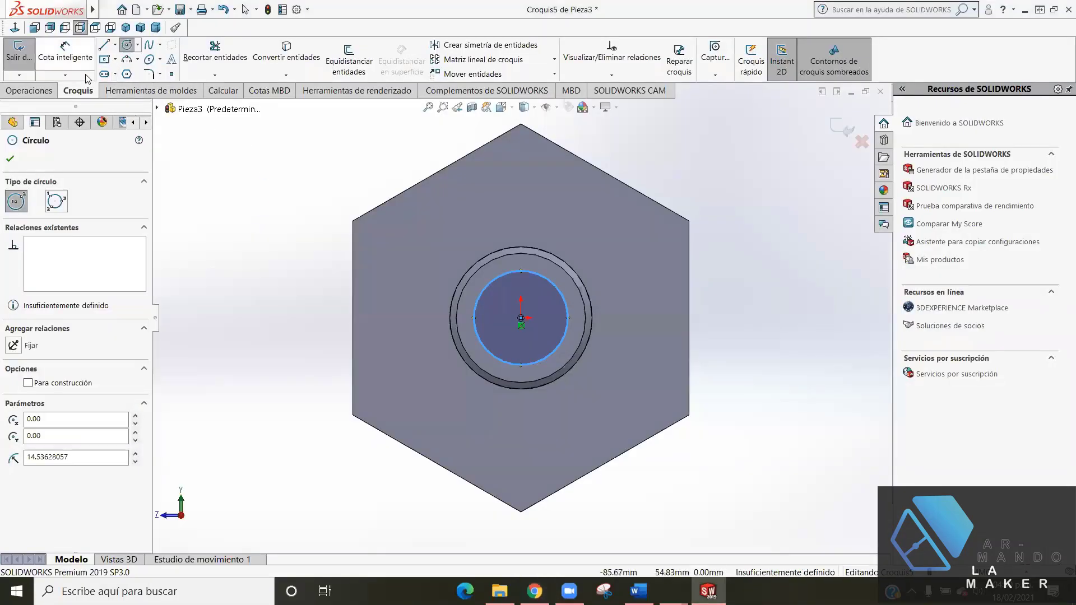
{"action": "left_click", "coordinate": [65, 53]}
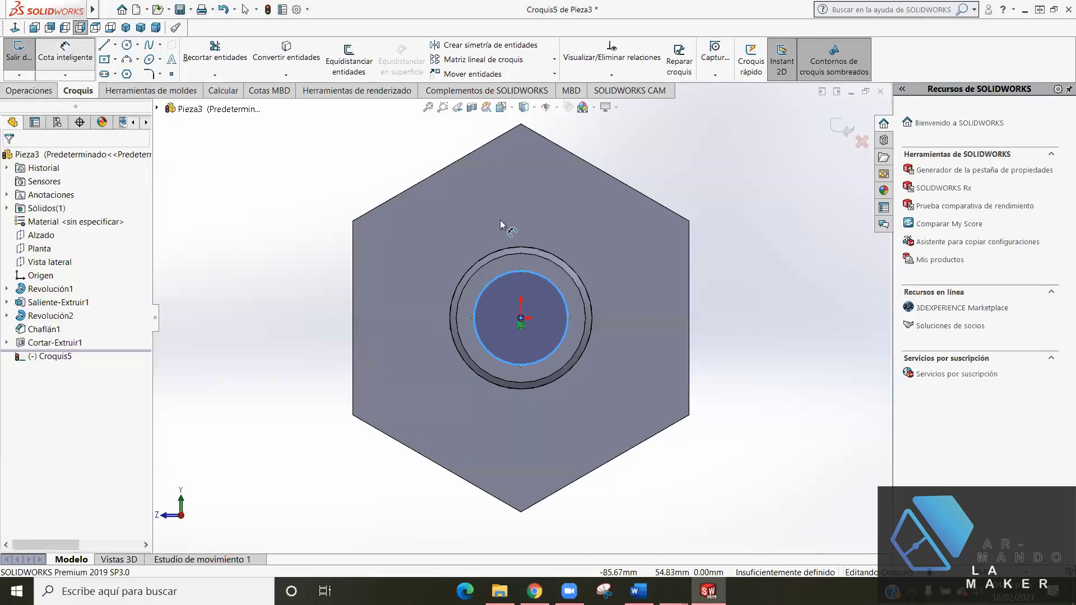
{"action": "left_click", "coordinate": [568, 306]}
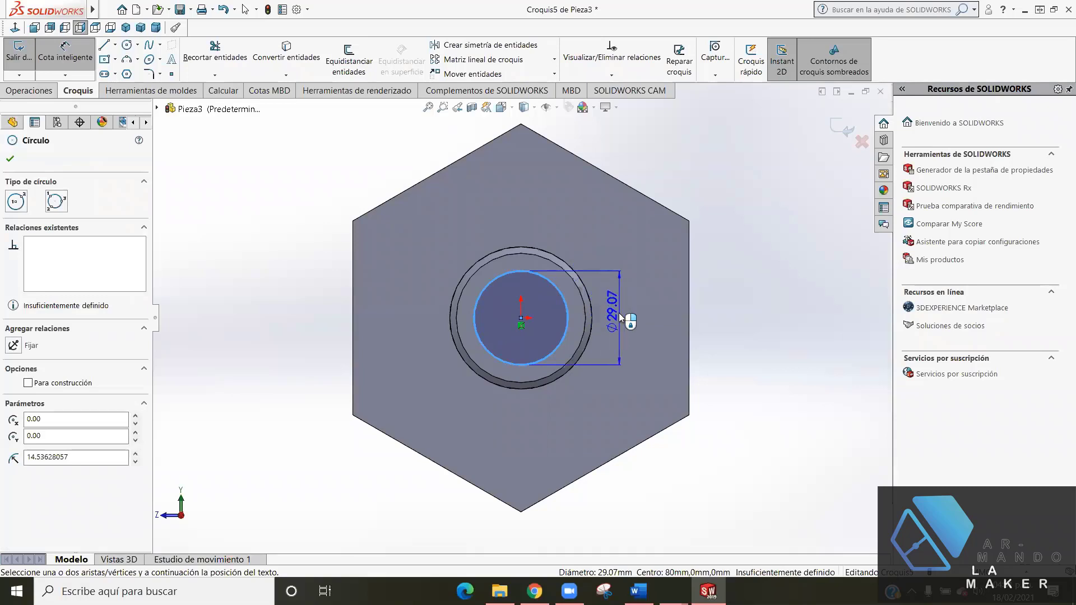
{"action": "left_click", "coordinate": [618, 313]}
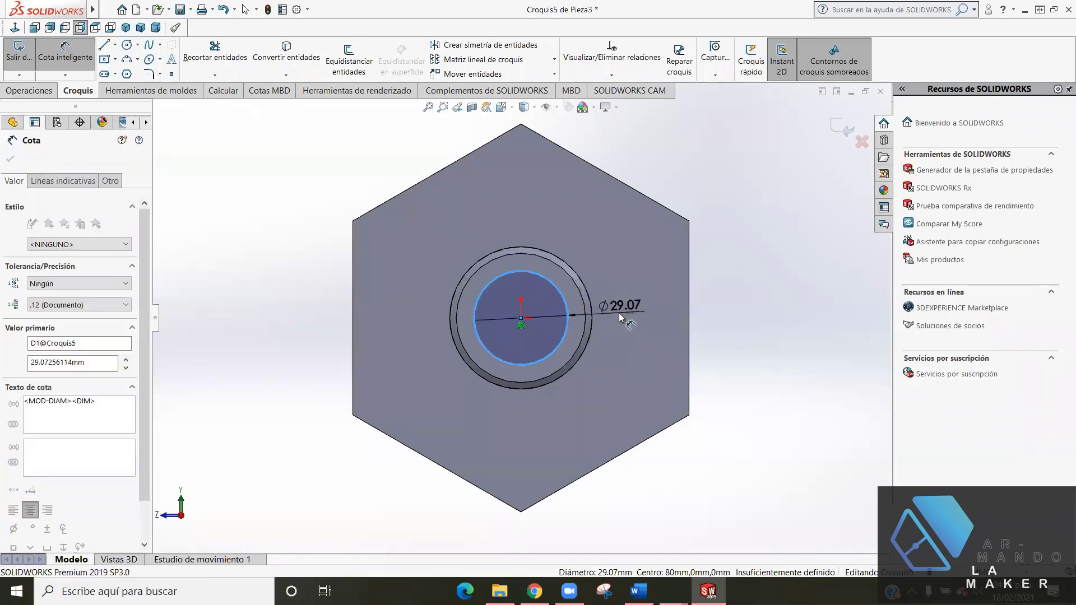
{"action": "type", "text": "24"}
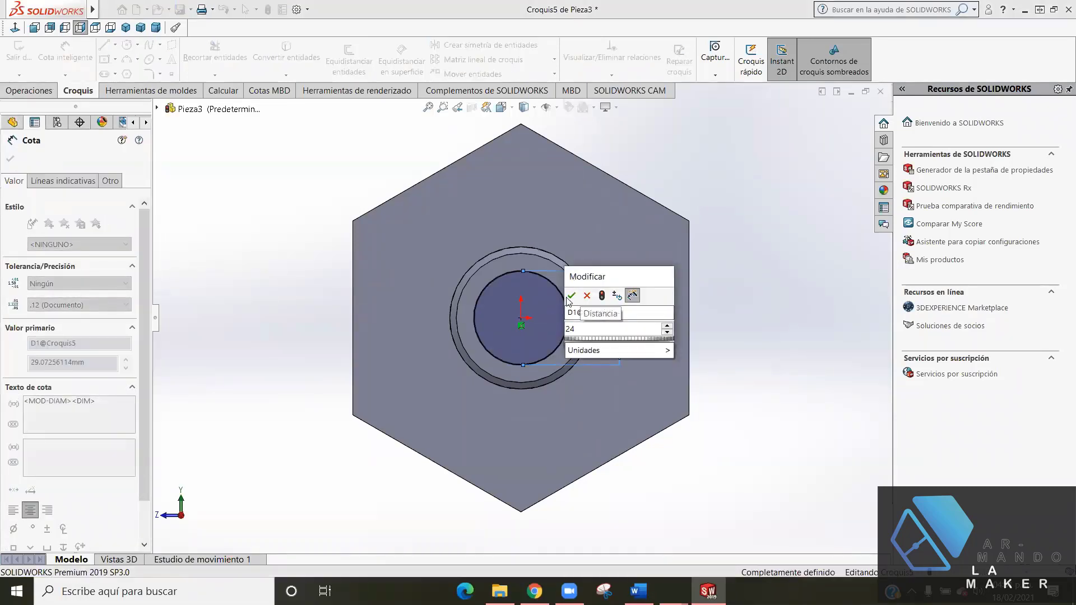
{"action": "left_click", "coordinate": [571, 295]}
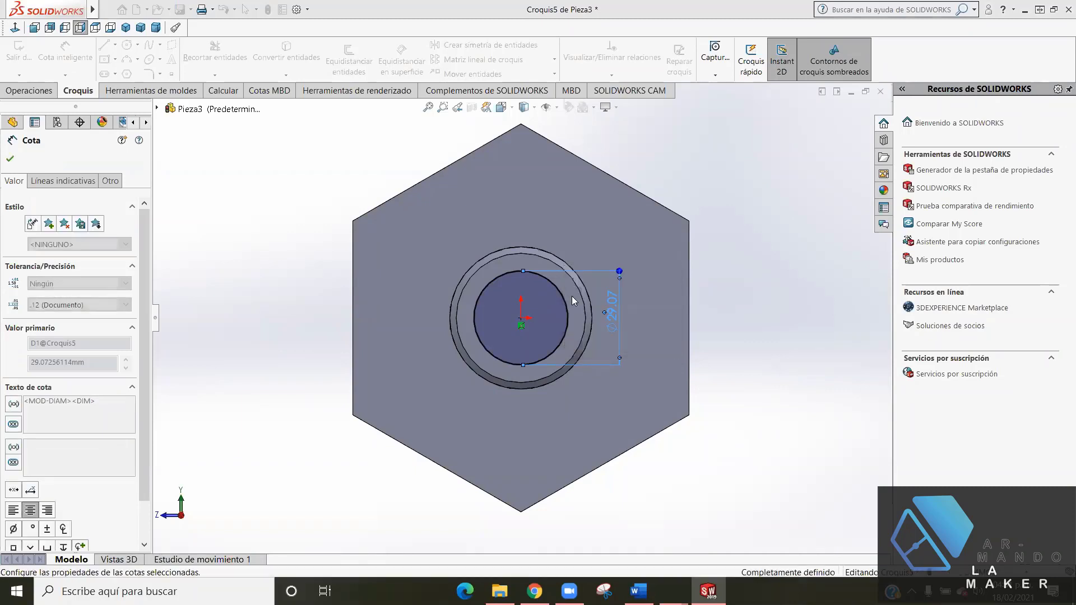
{"action": "left_click", "coordinate": [9, 159]}
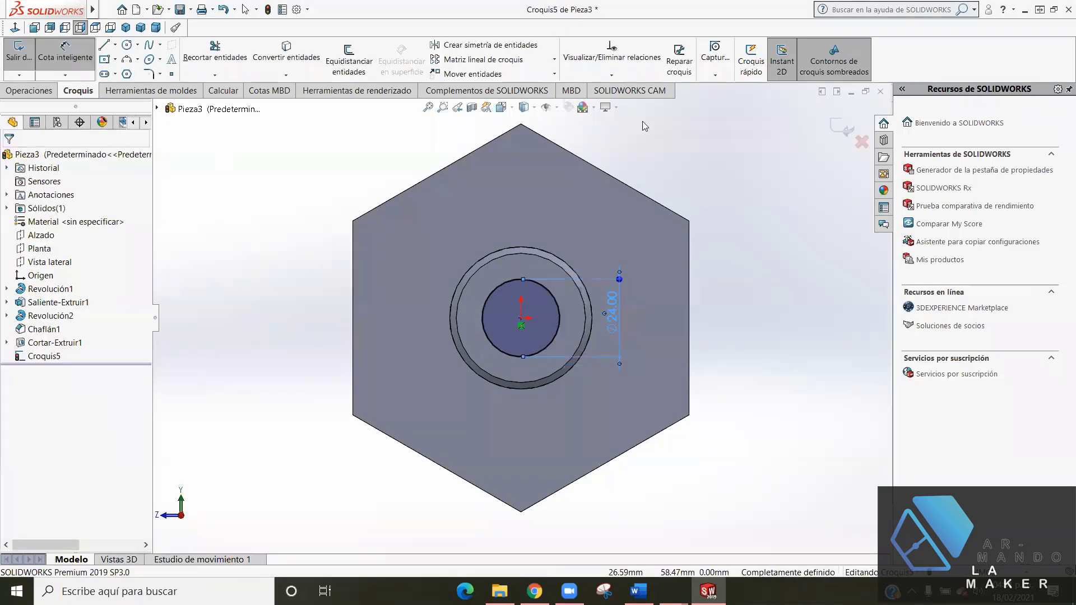
- Exit the sketch and start an Extruded Cut from the circle, cutting into the part
{"action": "left_click", "coordinate": [839, 125]}
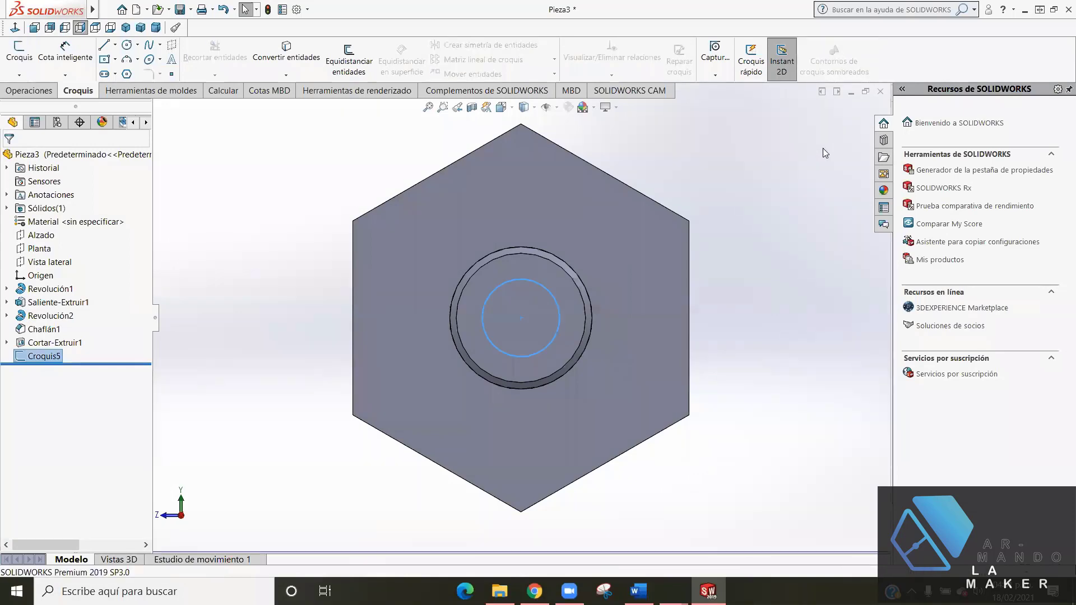
{"action": "middle_click_drag", "start_coordinate": [570, 262], "coordinate": [695, 447]}
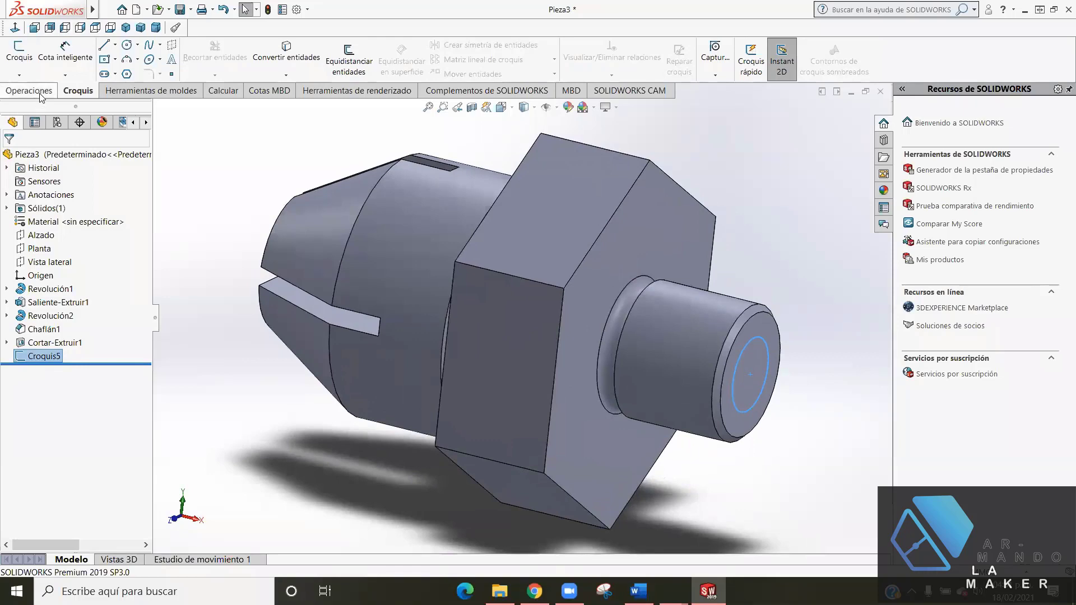
{"action": "left_click", "coordinate": [23, 92]}
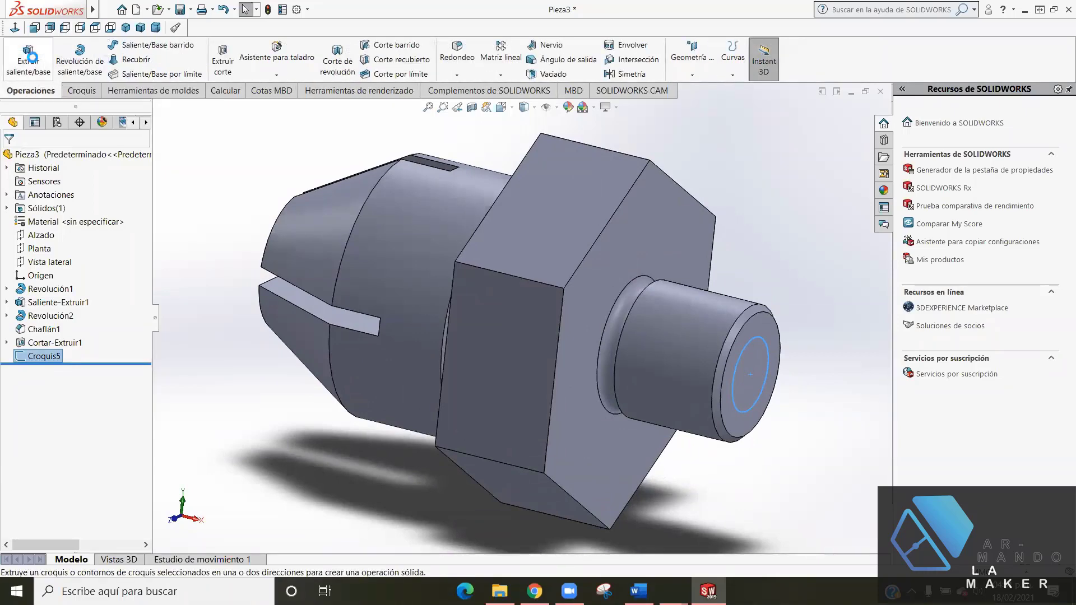
{"action": "left_click", "coordinate": [32, 57]}
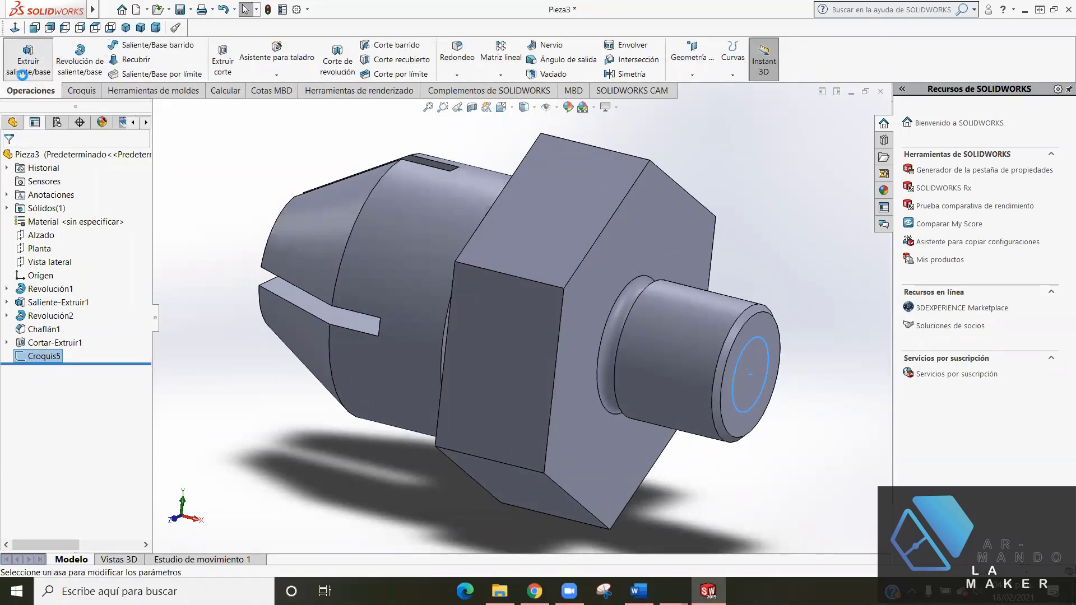
{"action": "left_click", "coordinate": [40, 116]}
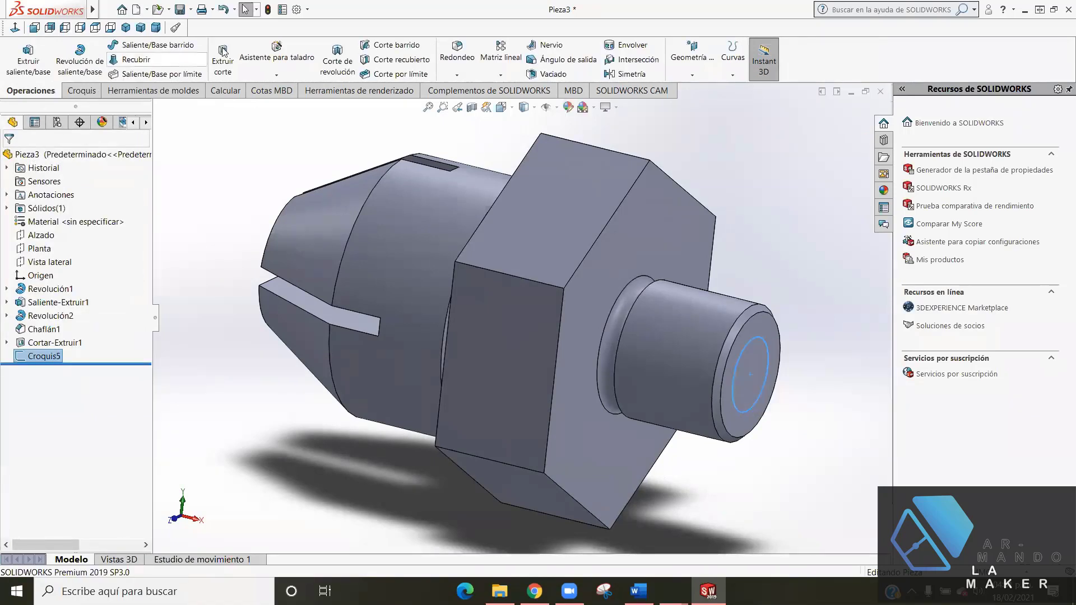
{"action": "left_click", "coordinate": [218, 65]}
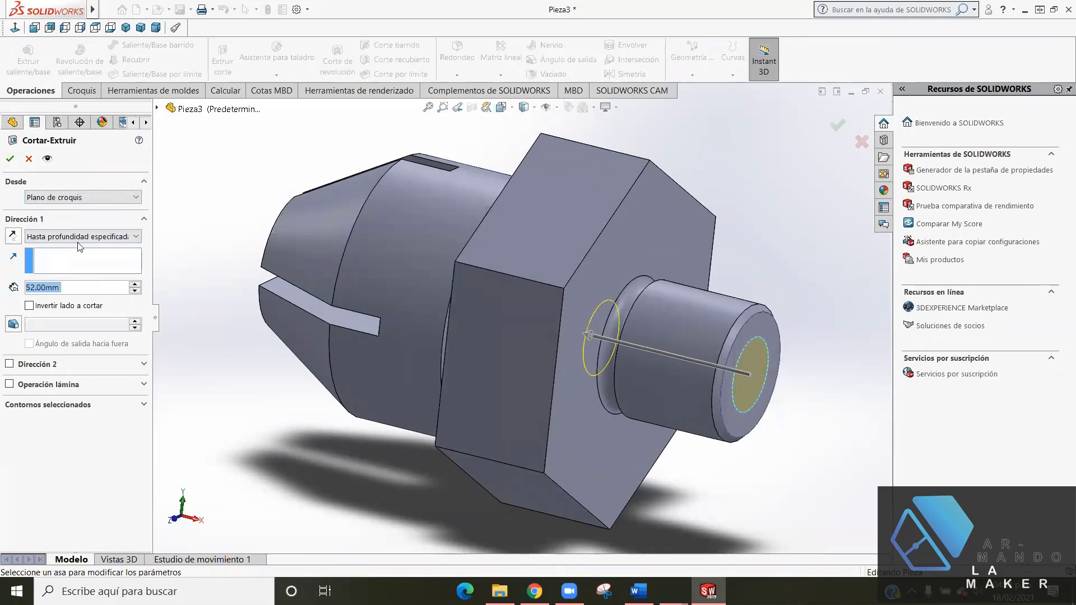
{"action": "left_click", "coordinate": [12, 236]}
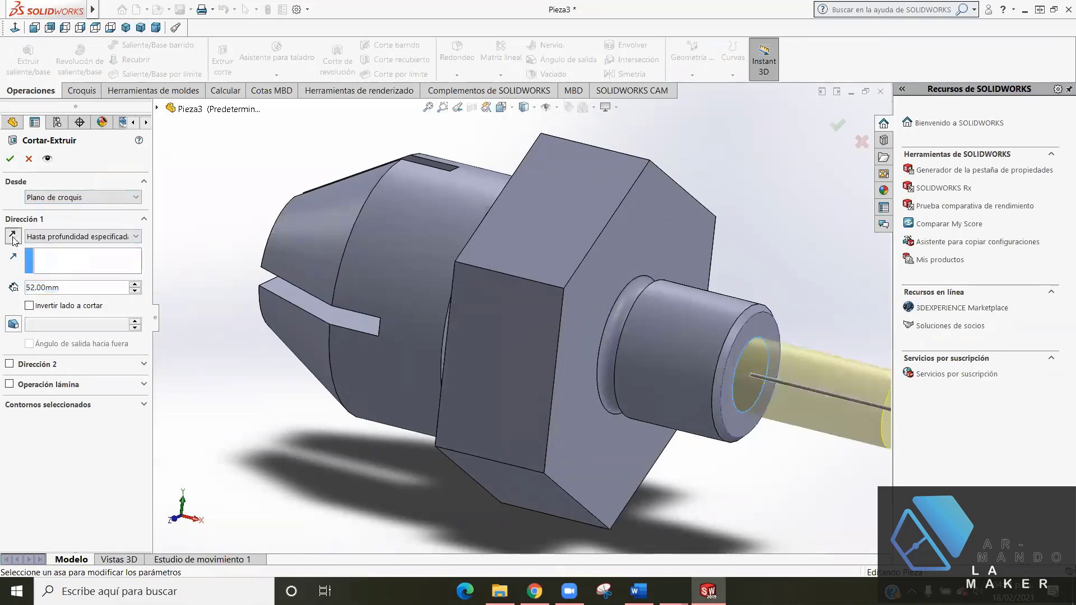
{"action": "left_click", "coordinate": [12, 236]}
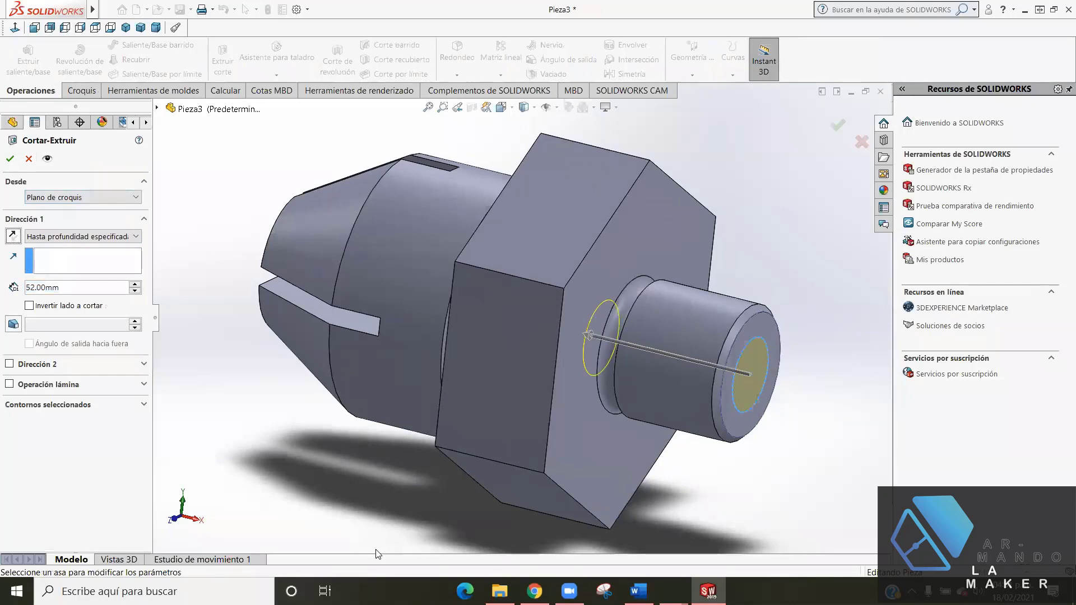
- Set the cut depth to 160-80-10 (70 mm), show hidden lines in front view, and apply
{"action": "left_click", "coordinate": [535, 591]}
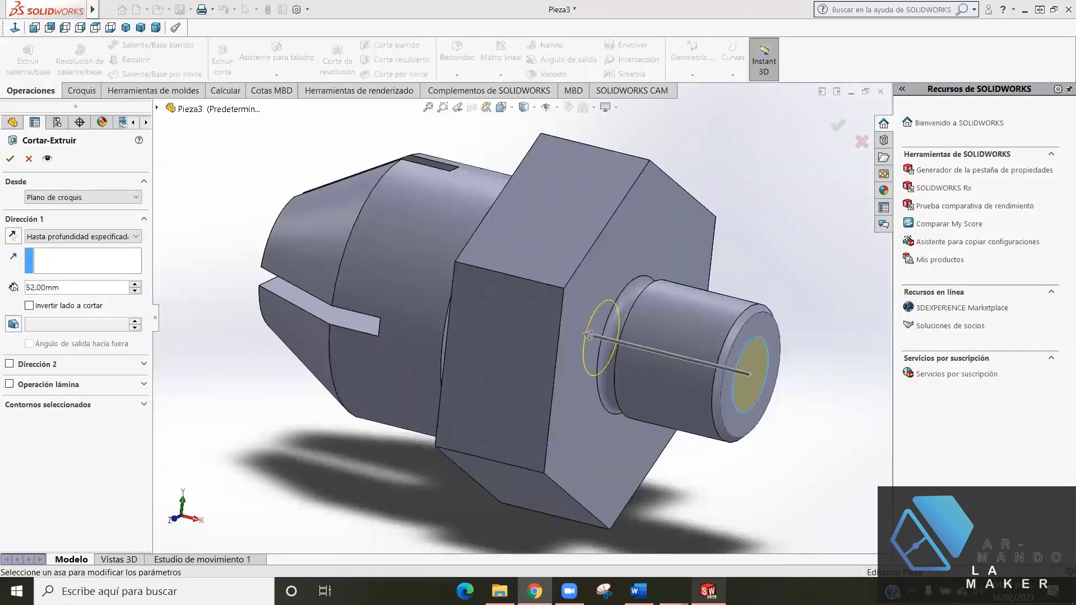
{"action": "left_click", "coordinate": [708, 591]}
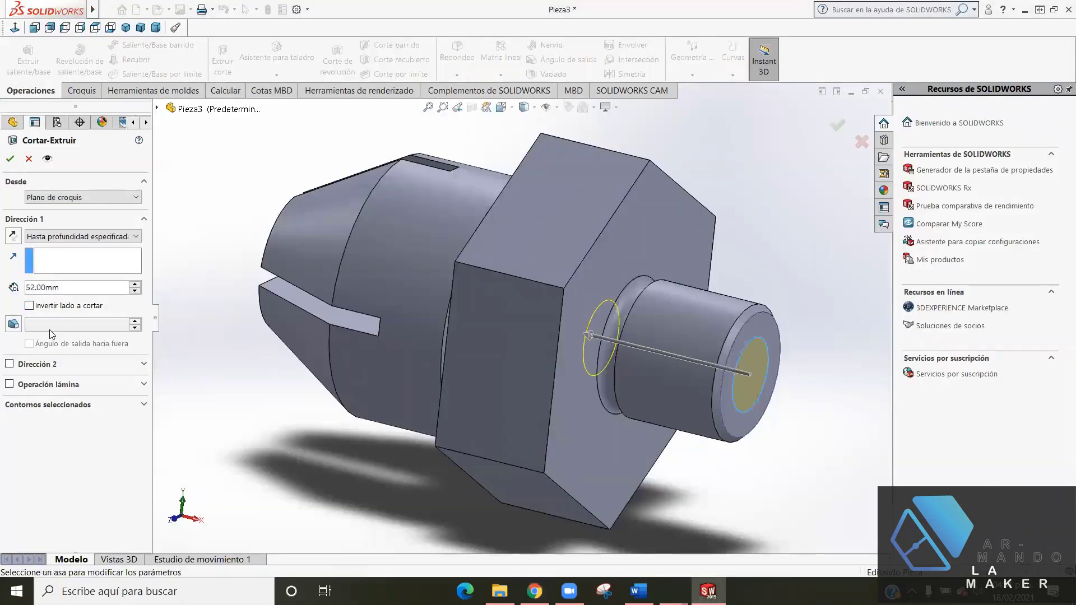
{"action": "left_click_drag", "start_coordinate": [64, 283], "coordinate": [13, 287]}
{"action": "type", "text": "160-"}
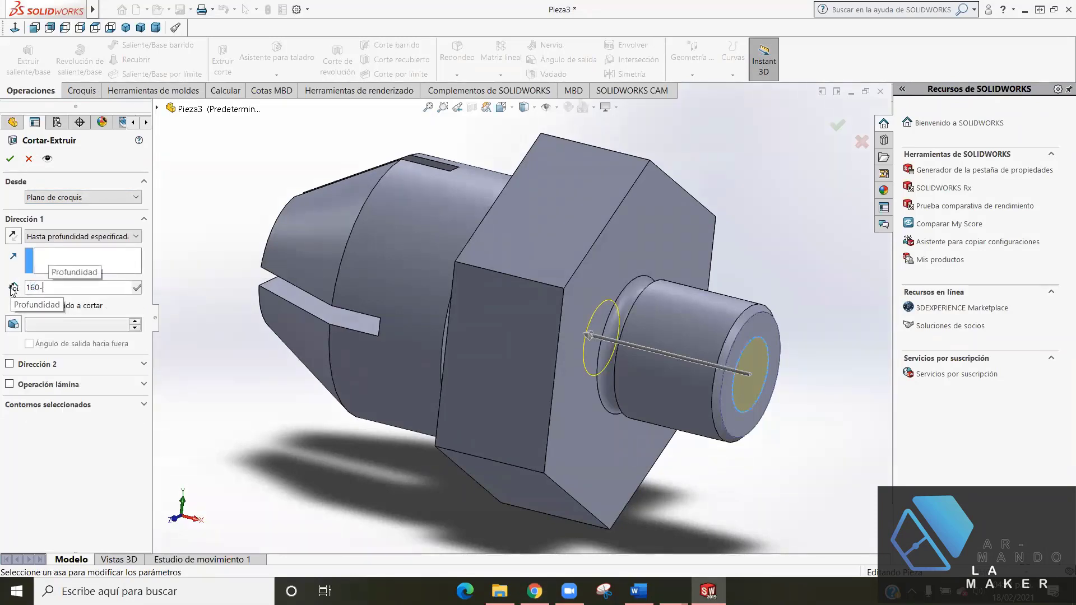
{"action": "type", "text": "80-1"}
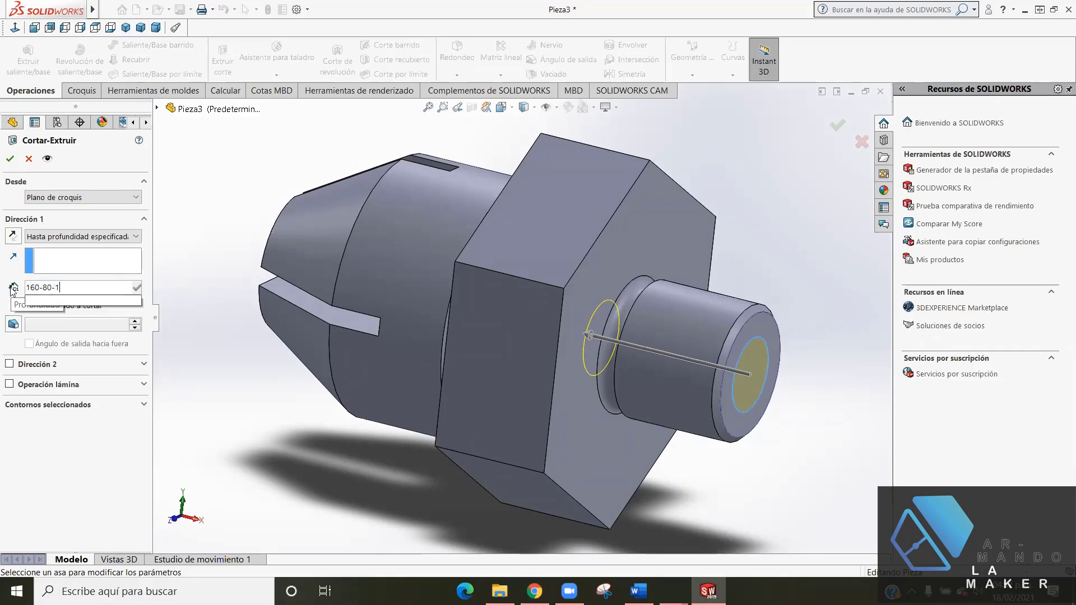
{"action": "type", "text": "0"}
{"action": "key", "text": "Return"}
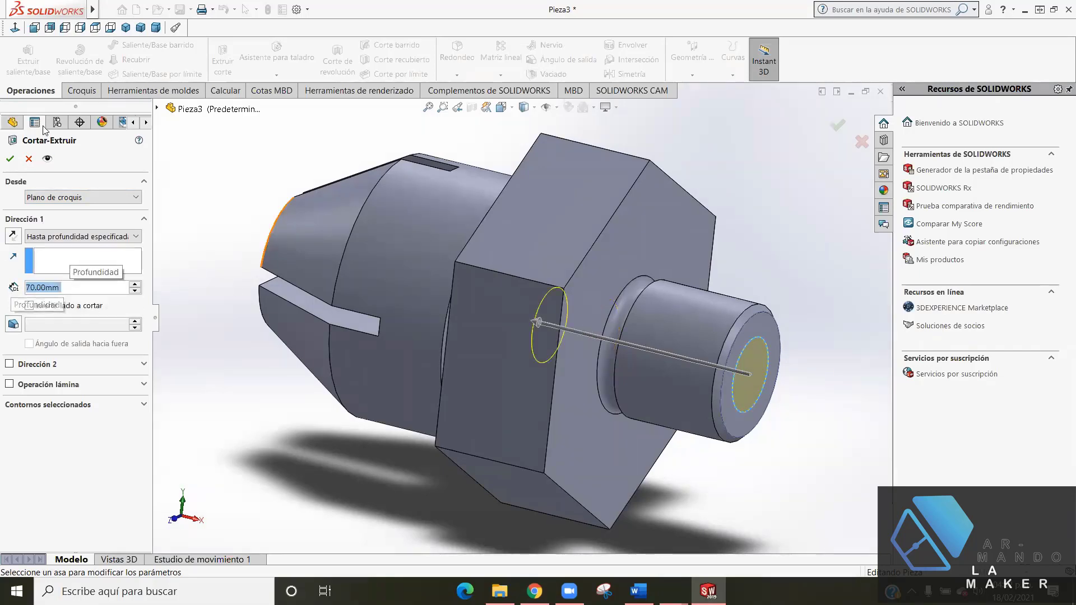
{"action": "left_click", "coordinate": [535, 108]}
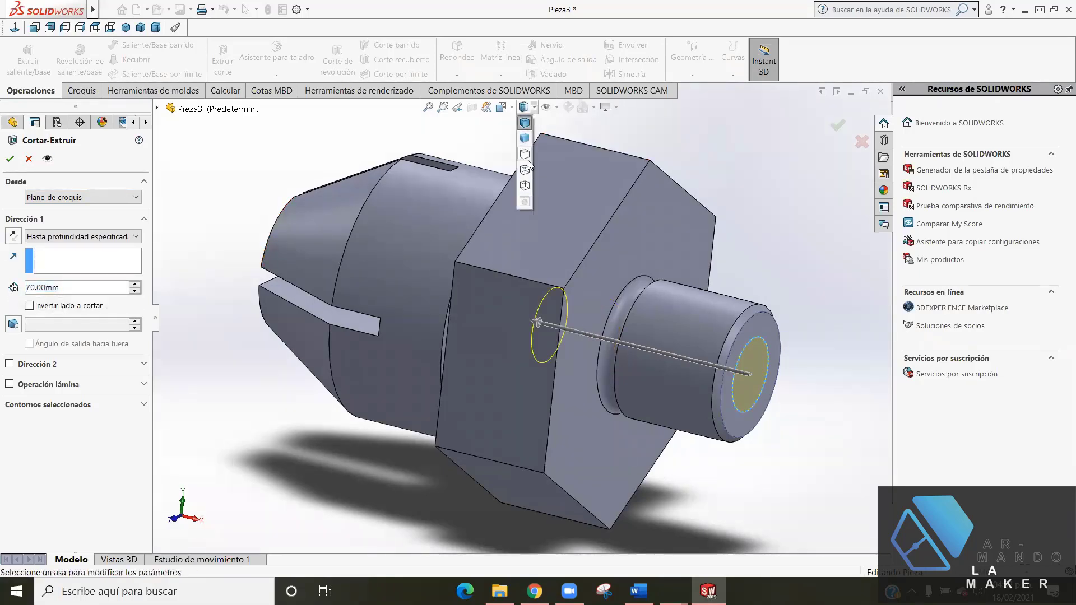
{"action": "left_click", "coordinate": [525, 169]}
{"action": "key", "text": "ctrl+1"}
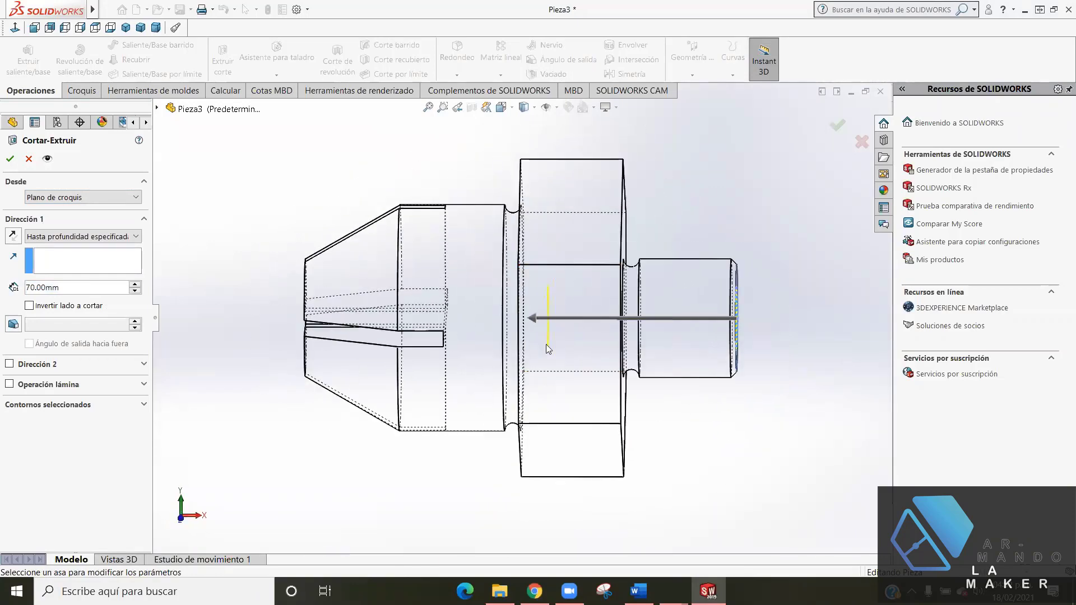
{"action": "left_click", "coordinate": [10, 158]}
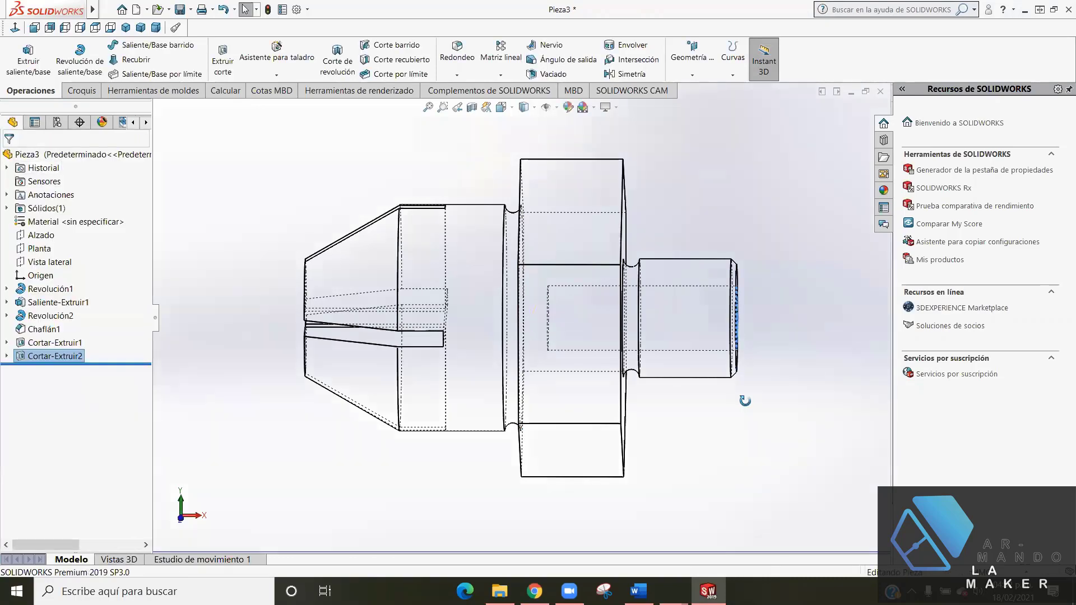
- Switch the model to Shaded With Edges and orbit to the slotted end, checking the reference drawing
{"action": "mouse_move", "coordinate": [745, 401]}
{"action": "middle_mouse_down"}
{"action": "mouse_move", "coordinate": [694, 408]}
{"action": "mouse_move", "coordinate": [713, 462]}
{"action": "mouse_move", "coordinate": [722, 445]}
{"action": "middle_mouse_up"}
{"action": "left_click", "coordinate": [535, 111]}
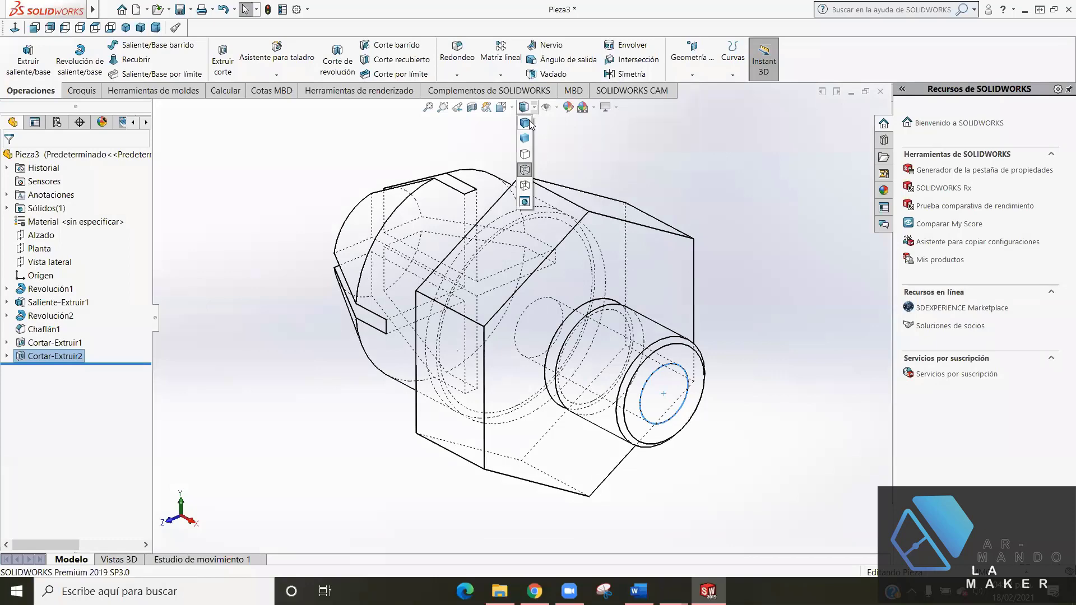
{"action": "left_click", "coordinate": [524, 137]}
{"action": "mouse_move", "coordinate": [760, 399]}
{"action": "middle_mouse_down"}
{"action": "mouse_move", "coordinate": [682, 288]}
{"action": "mouse_move", "coordinate": [876, 351]}
{"action": "middle_mouse_up"}
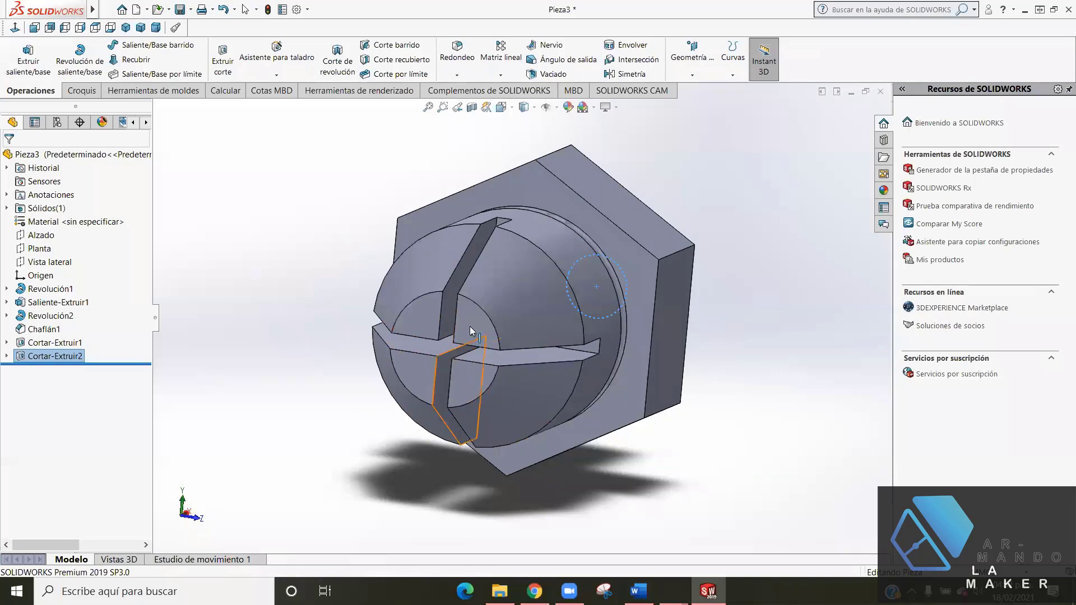
{"action": "left_click", "coordinate": [534, 590]}
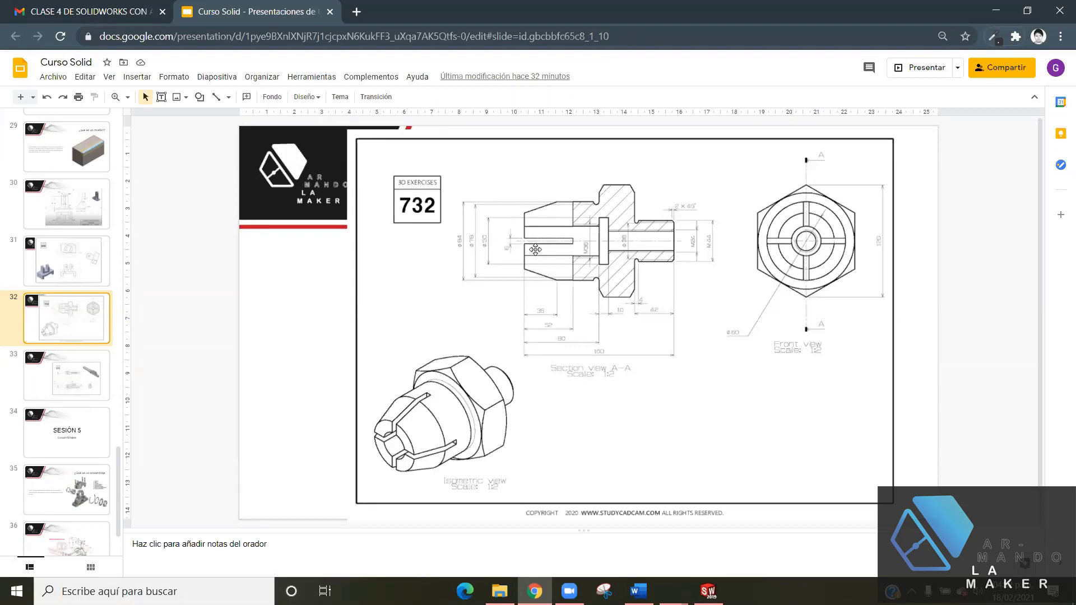
{"action": "left_click", "coordinate": [708, 591]}
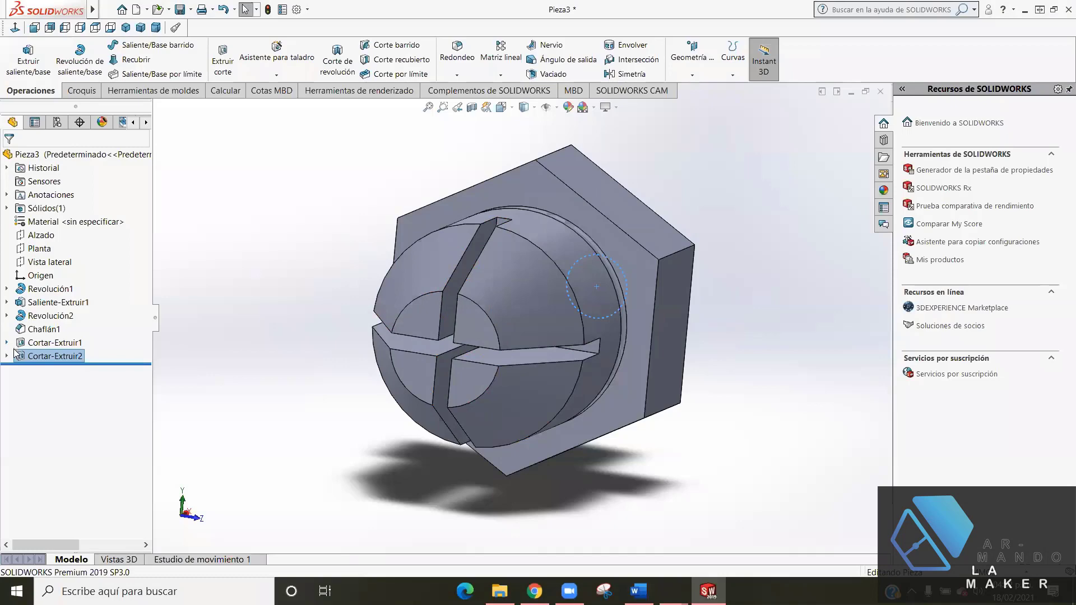
{"action": "mouse_move", "coordinate": [415, 328]}
{"action": "middle_mouse_down"}
{"action": "mouse_move", "coordinate": [434, 319]}
{"action": "mouse_move", "coordinate": [433, 245]}
{"action": "middle_mouse_up"}
{"action": "left_click", "coordinate": [78, 91]}
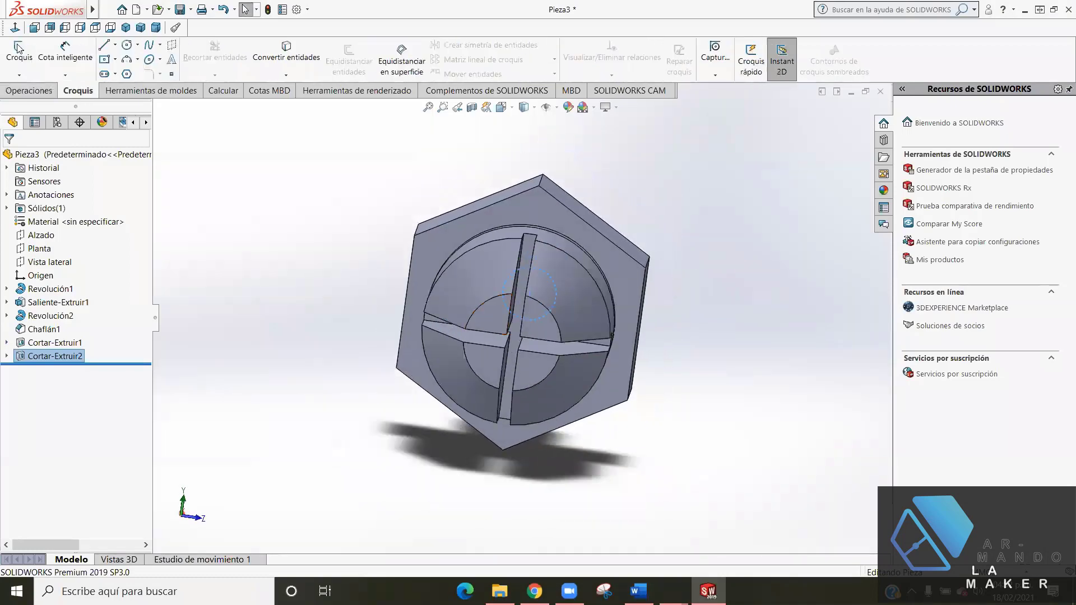
- Start a sketch on the slotted end face with a circle centred on the origin
{"action": "left_click", "coordinate": [17, 47]}
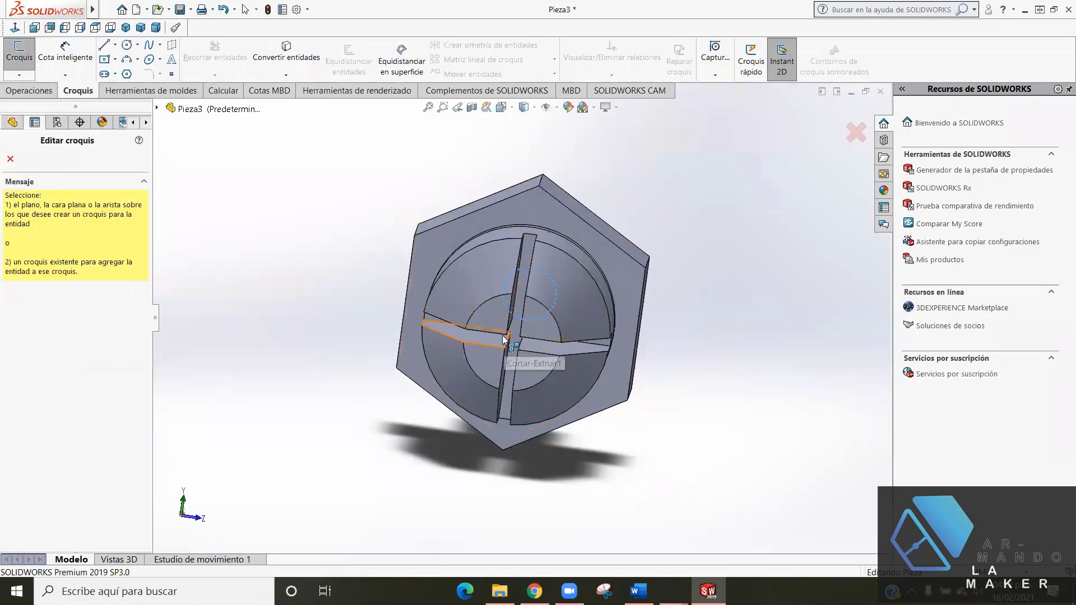
{"action": "left_click", "coordinate": [495, 320]}
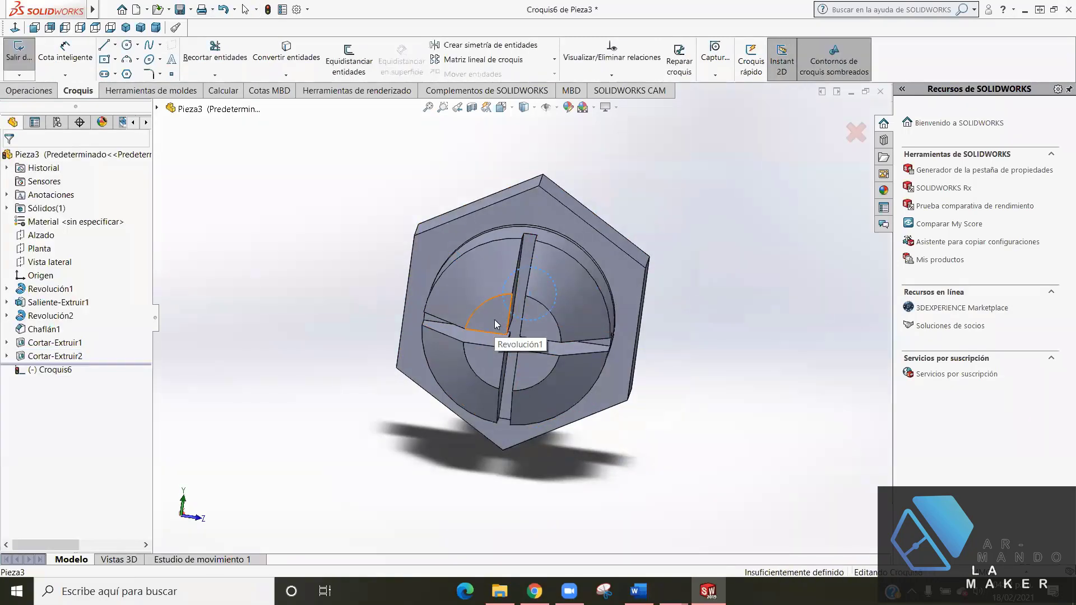
{"action": "left_click", "coordinate": [127, 46]}
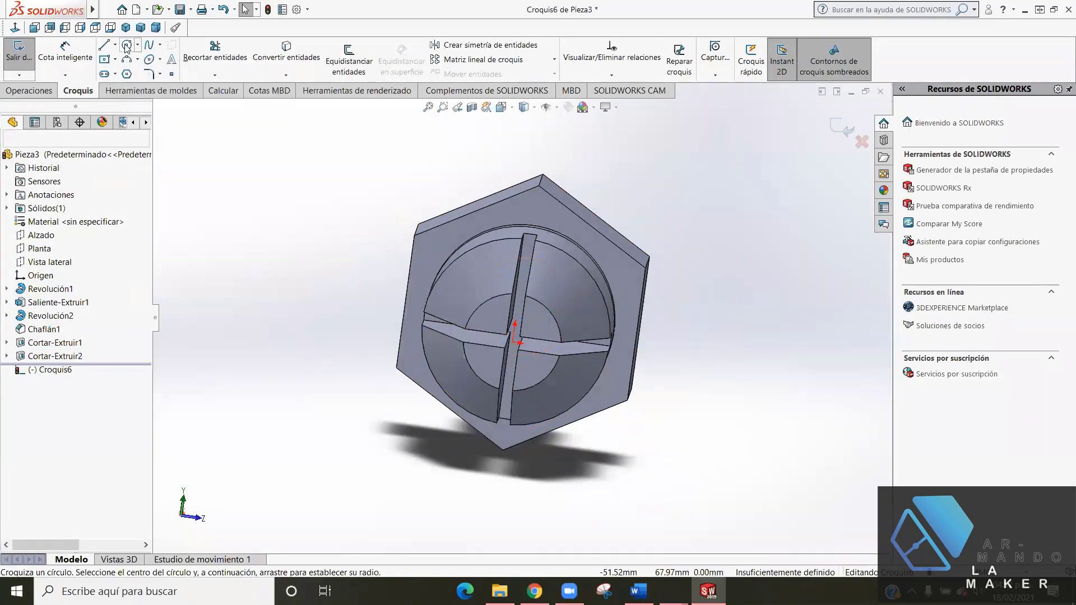
{"action": "left_click", "coordinate": [512, 343]}
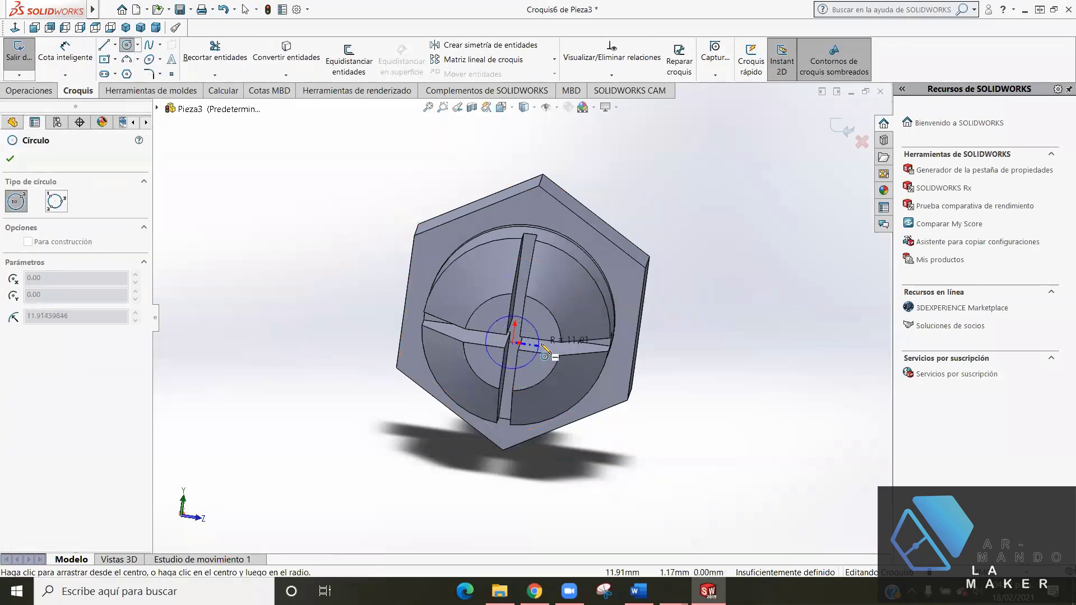
{"action": "left_click", "coordinate": [543, 348]}
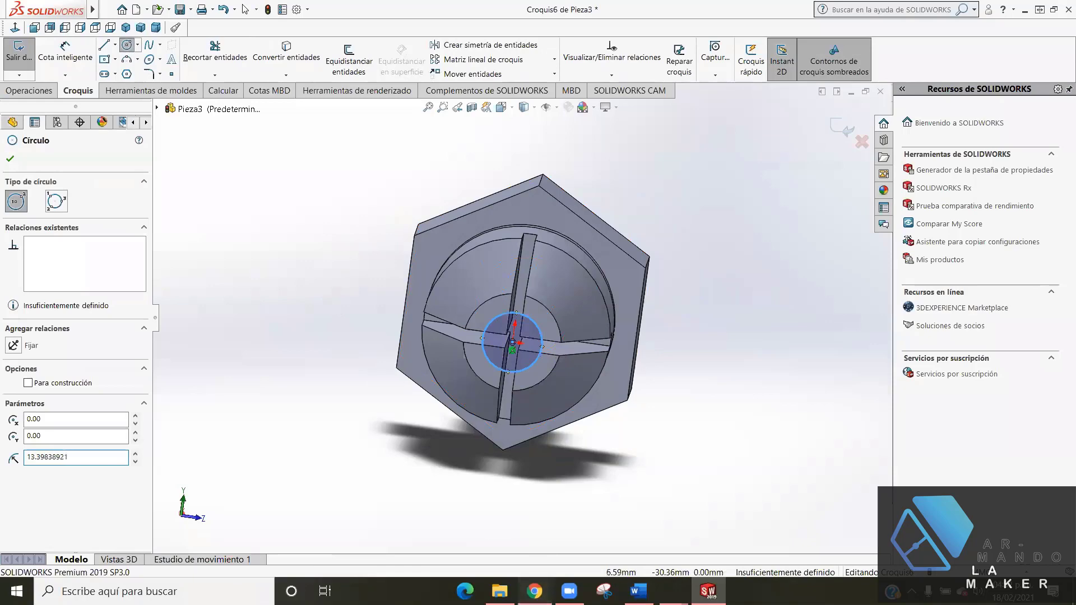
{"action": "left_click", "coordinate": [534, 591]}
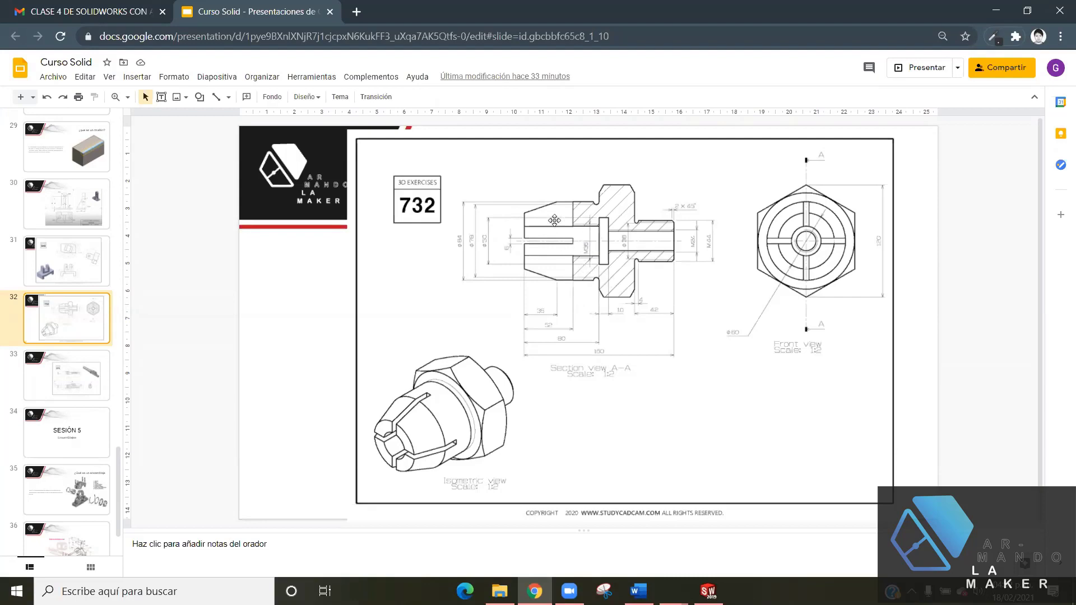
{"action": "left_click", "coordinate": [707, 591]}
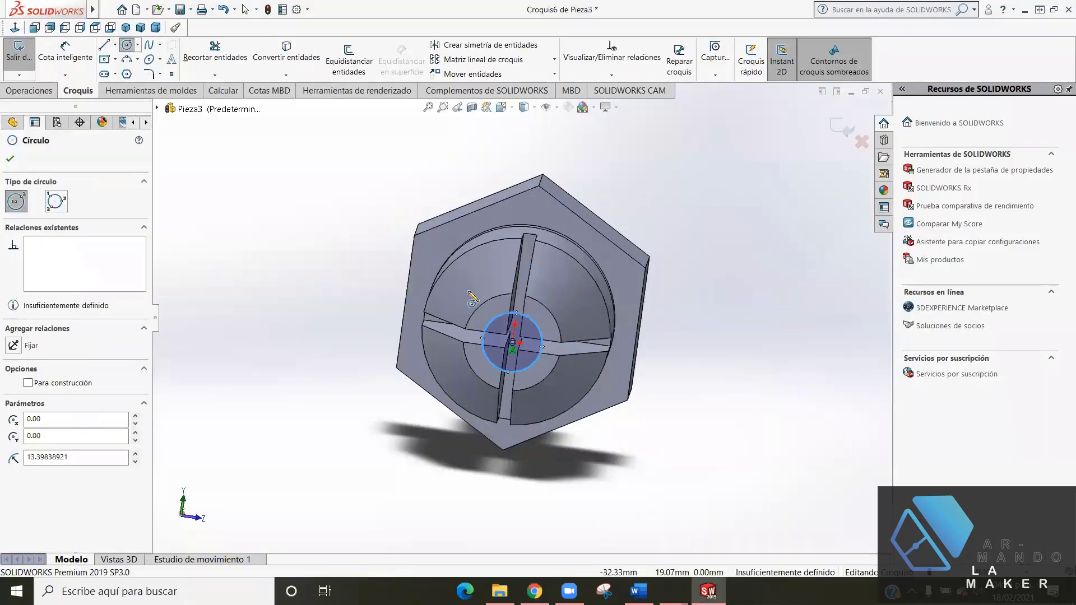
- Dimension the circle to Ø35 mm and exit the sketch as Croquis6
{"action": "left_click", "coordinate": [83, 51]}
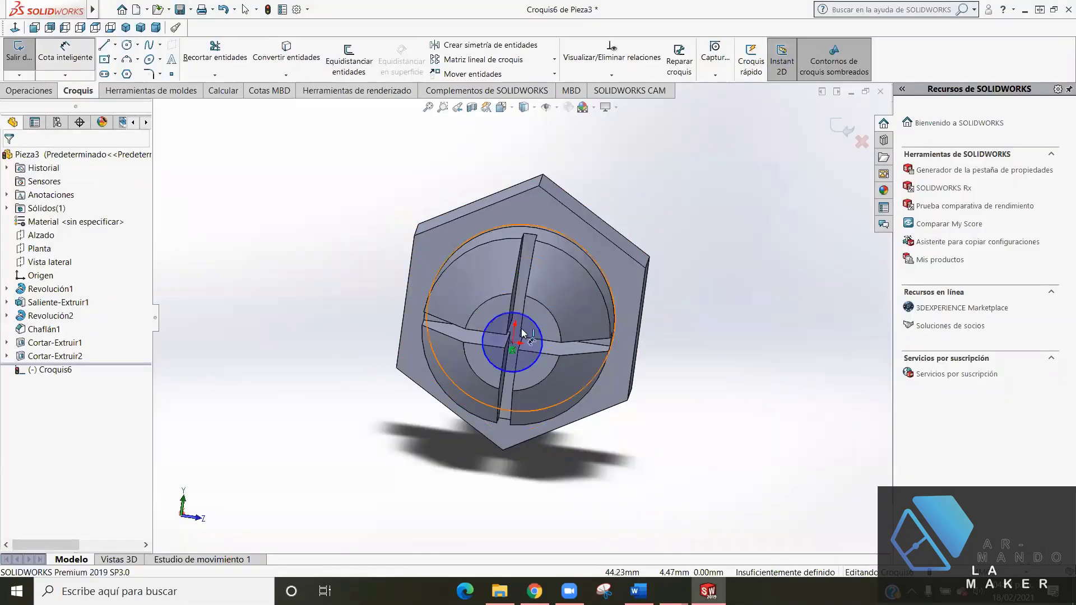
{"action": "left_click", "coordinate": [670, 336]}
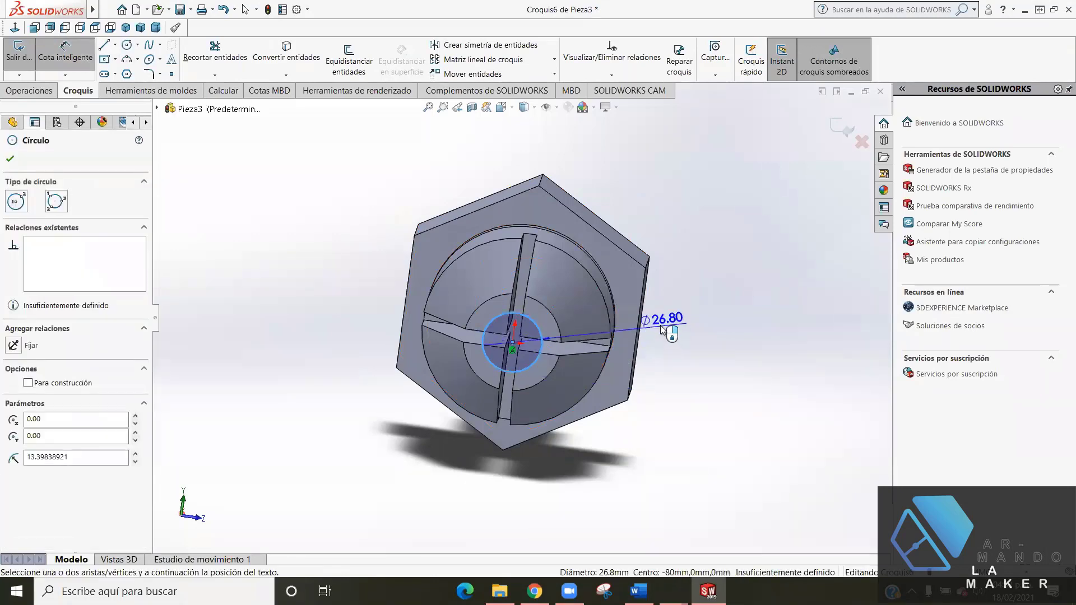
{"action": "left_click", "coordinate": [671, 350]}
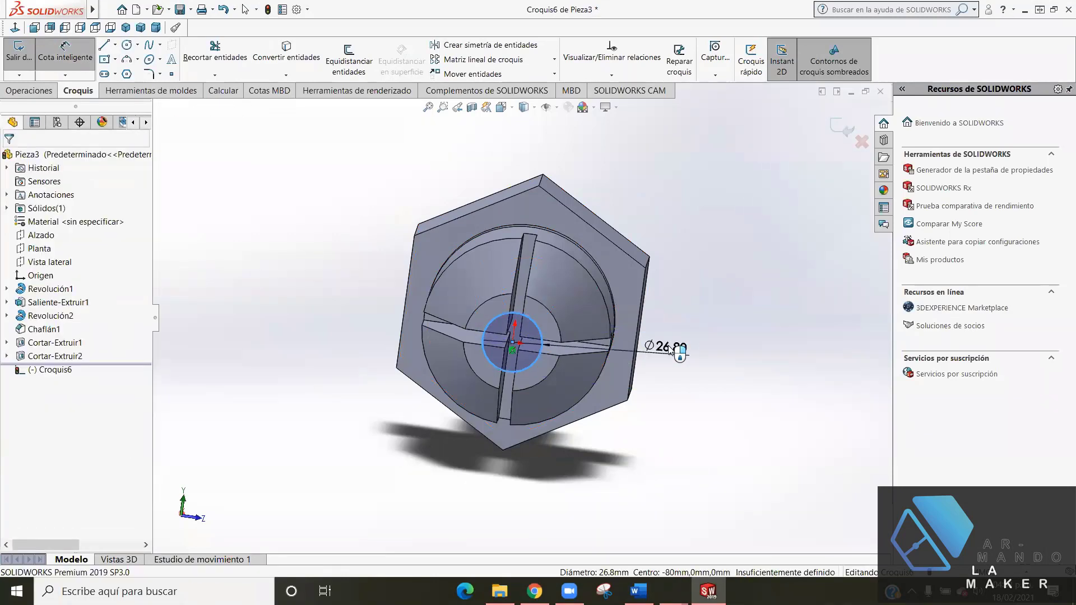
{"action": "type", "text": "35"}
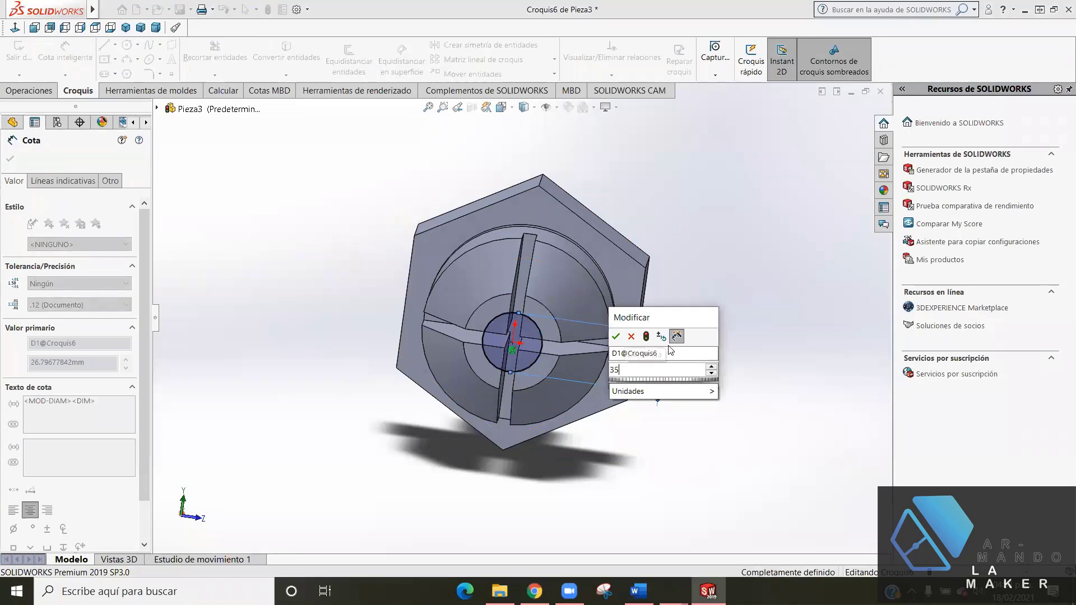
{"action": "key", "text": "Return"}
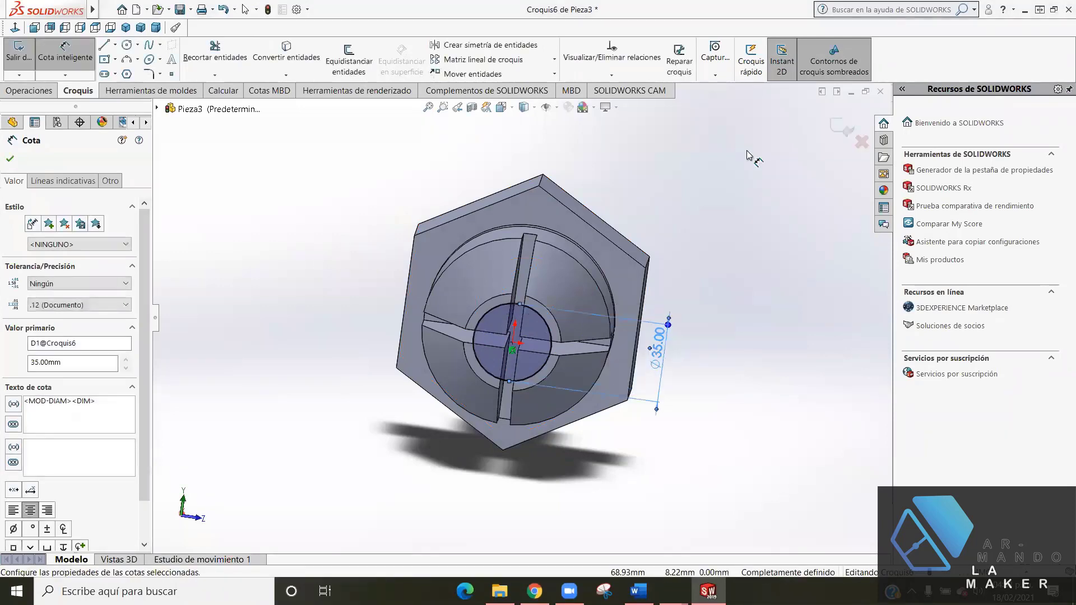
{"action": "left_click", "coordinate": [10, 159]}
{"action": "left_click", "coordinate": [837, 126]}
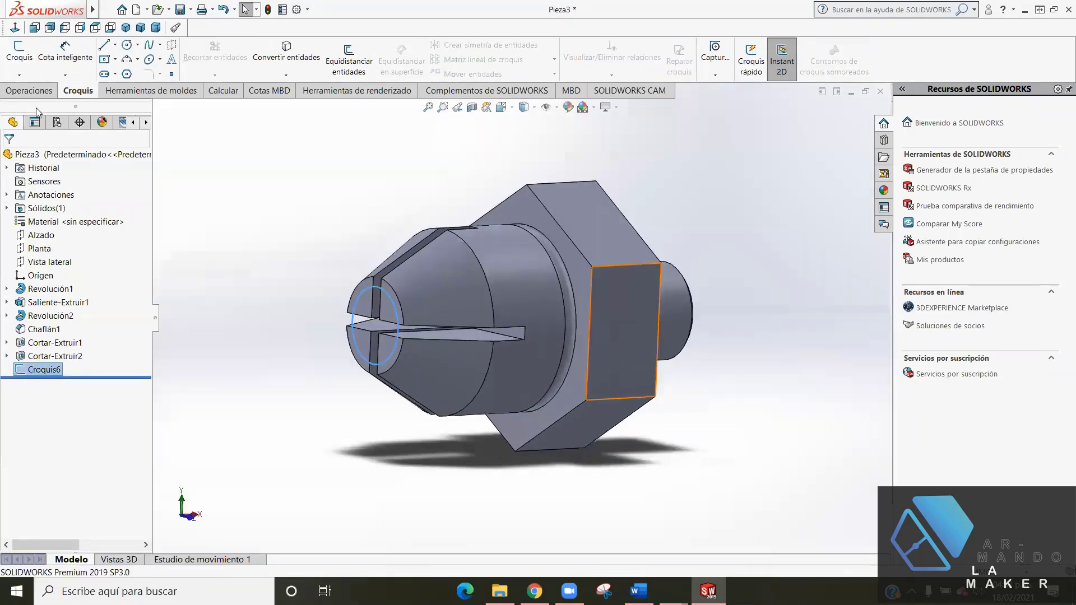
- Extrude-cut Croquis6 Blind 80 mm deep into the nose, then orbit to inspect the bore
{"action": "left_click", "coordinate": [31, 90]}
{"action": "left_click", "coordinate": [214, 55]}
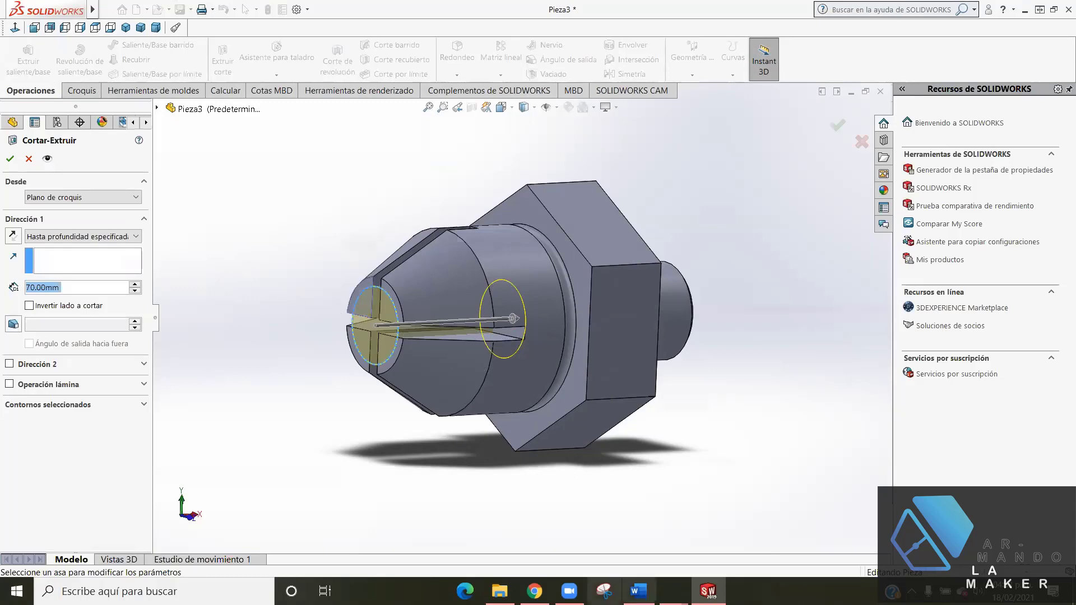
{"action": "left_click", "coordinate": [535, 592]}
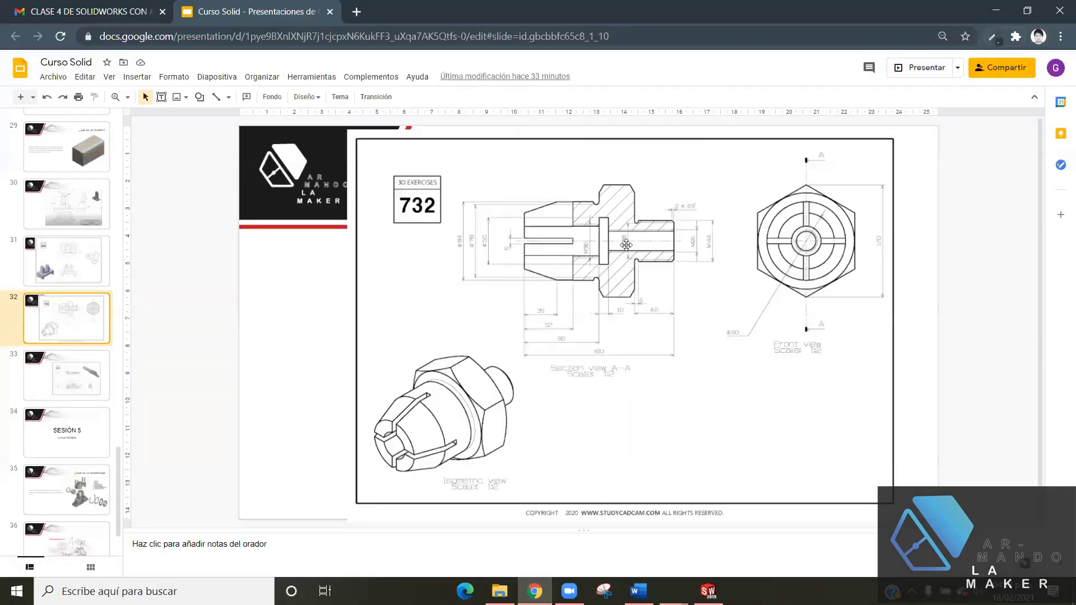
{"action": "left_click", "coordinate": [707, 591]}
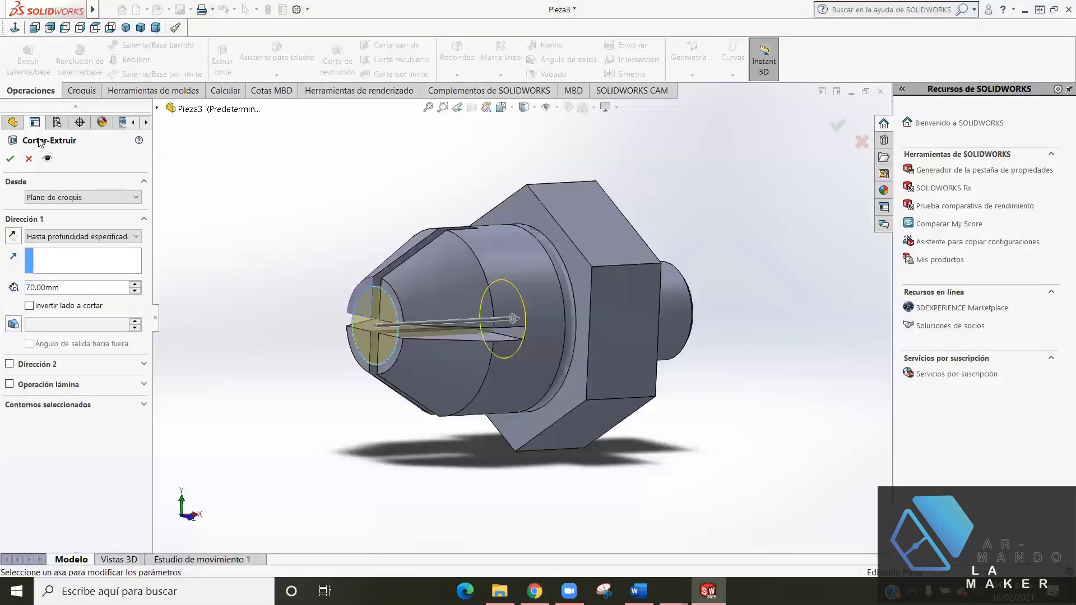
{"action": "left_click_drag", "start_coordinate": [68, 289], "coordinate": [35, 288]}
{"action": "type", "text": "80"}
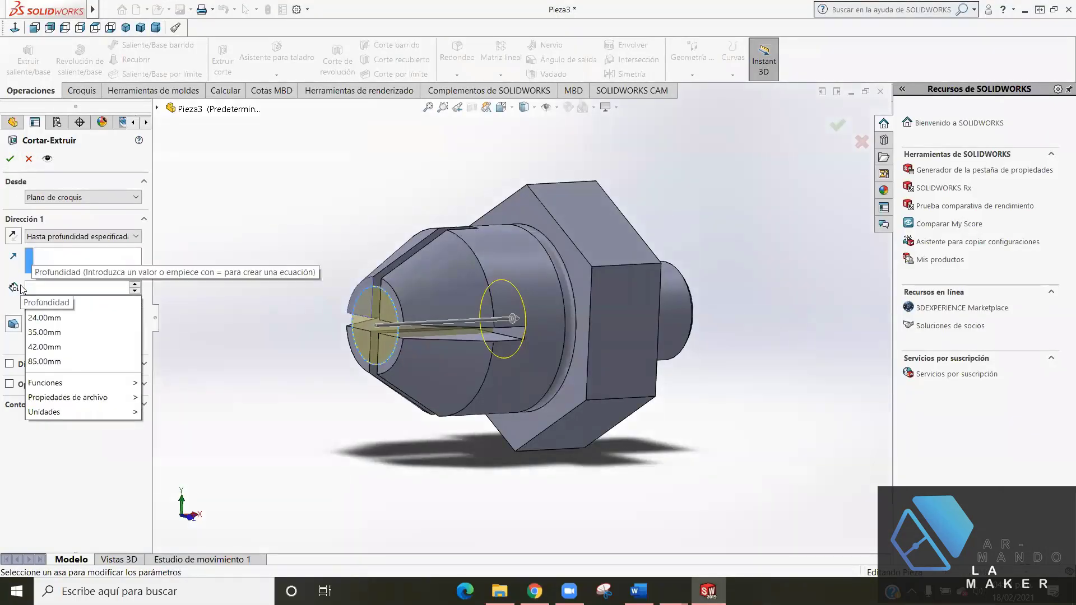
{"action": "key", "text": "Return"}
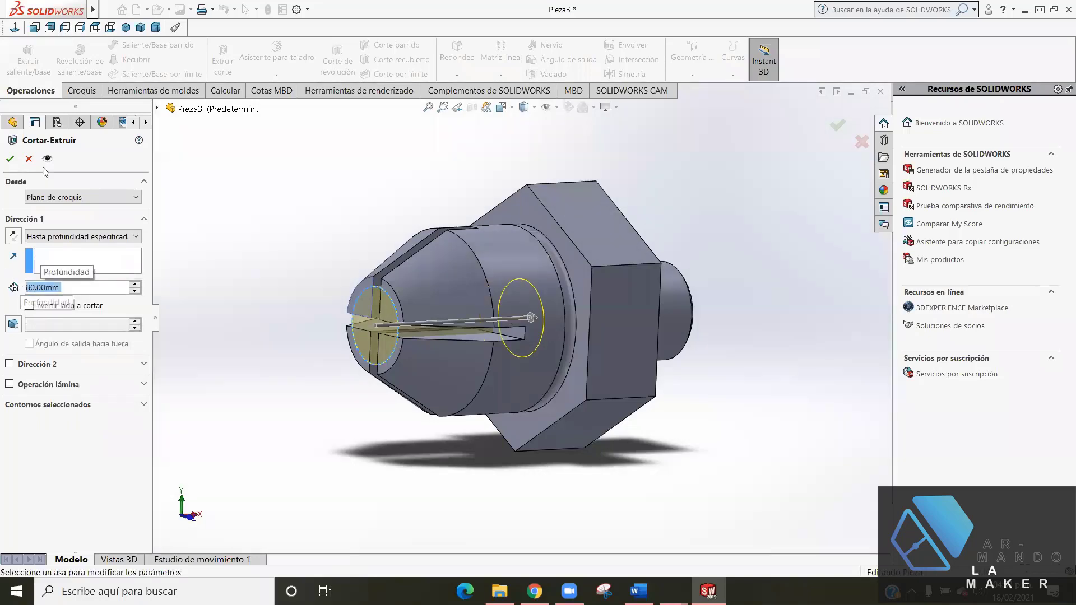
{"action": "key", "text": "Return"}
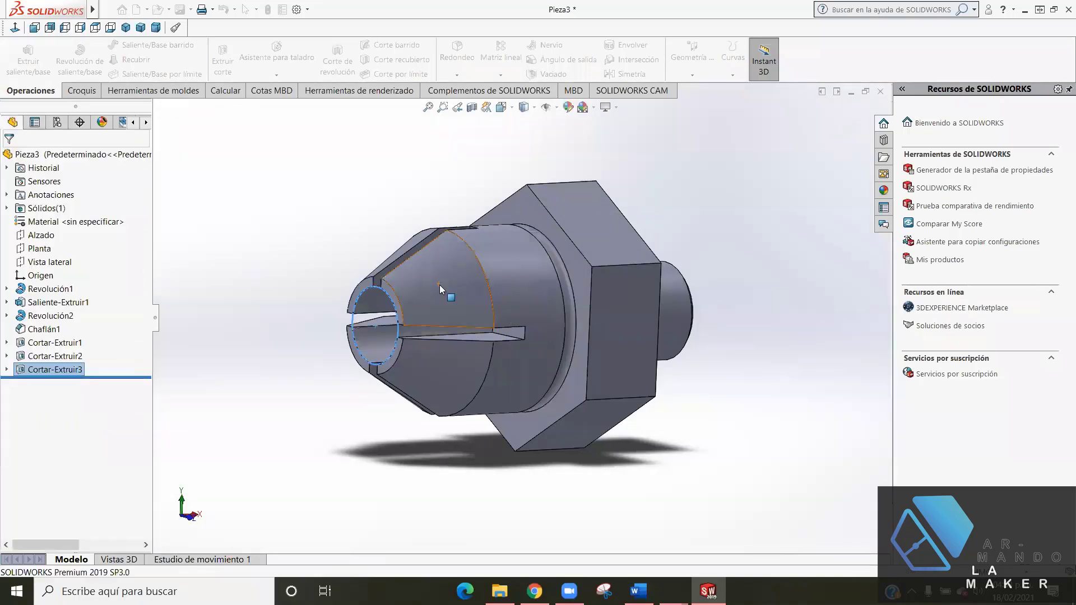
{"action": "mouse_move", "coordinate": [498, 359]}
{"action": "middle_mouse_down"}
{"action": "mouse_move", "coordinate": [566, 365]}
{"action": "mouse_move", "coordinate": [341, 316]}
{"action": "middle_mouse_up"}
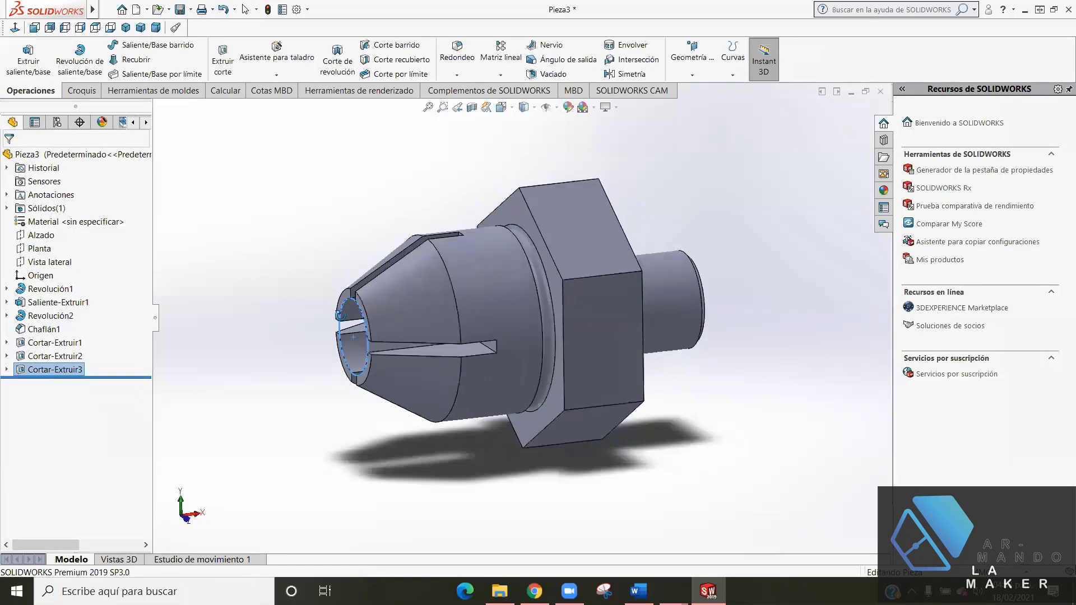
{"action": "middle_click_drag", "start_coordinate": [497, 356], "coordinate": [533, 318]}
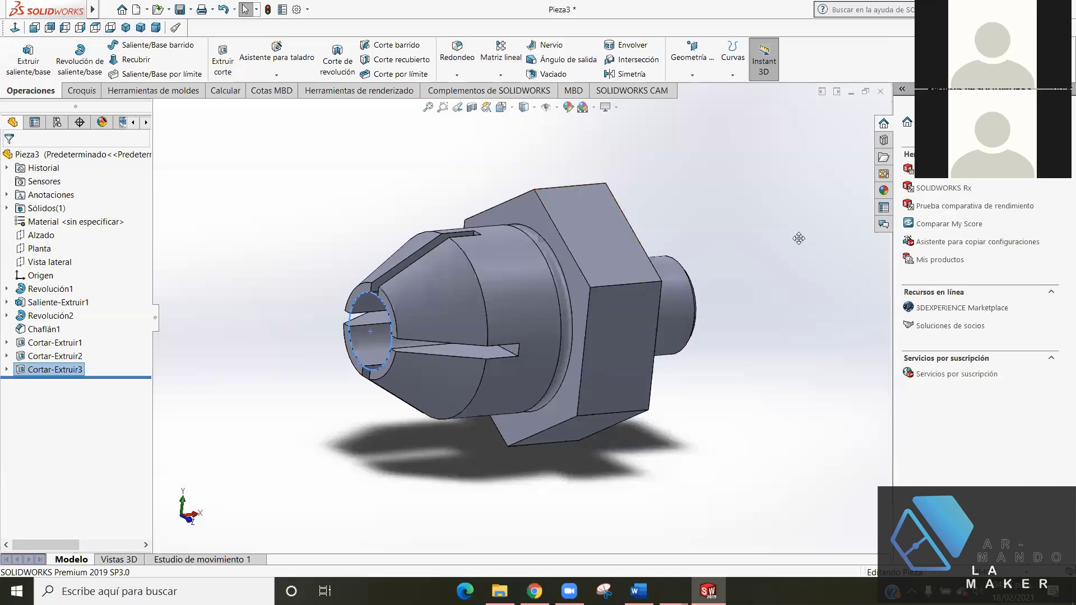
- Compare the part with the reference drawing, set Hidden Lines Visible, and deselect Cortar-Extruir3
{"action": "key", "text": "ctrl+8"}
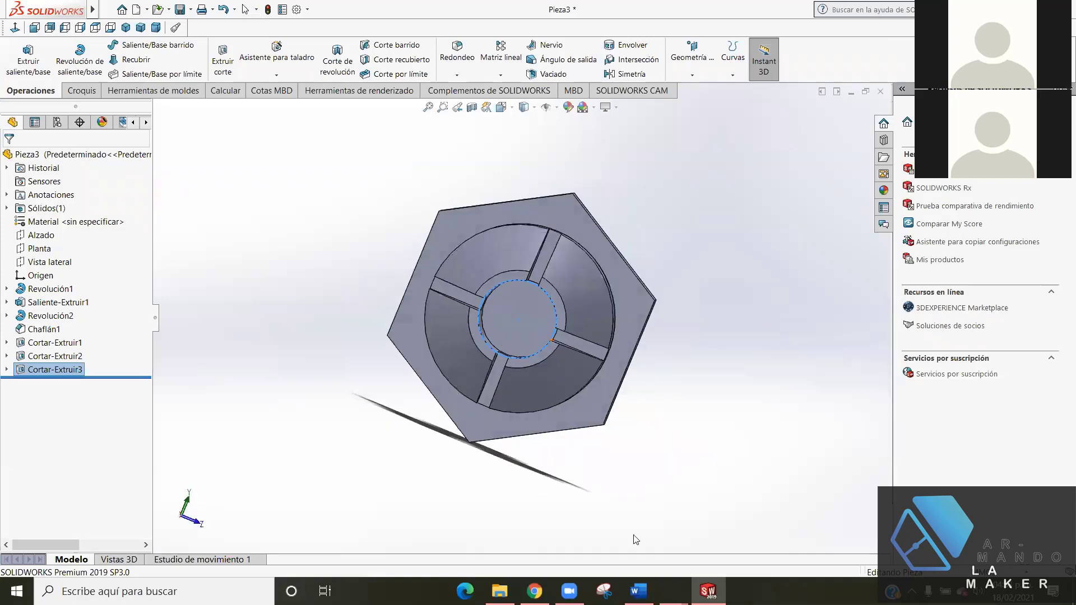
{"action": "key", "text": "alt+Tab"}
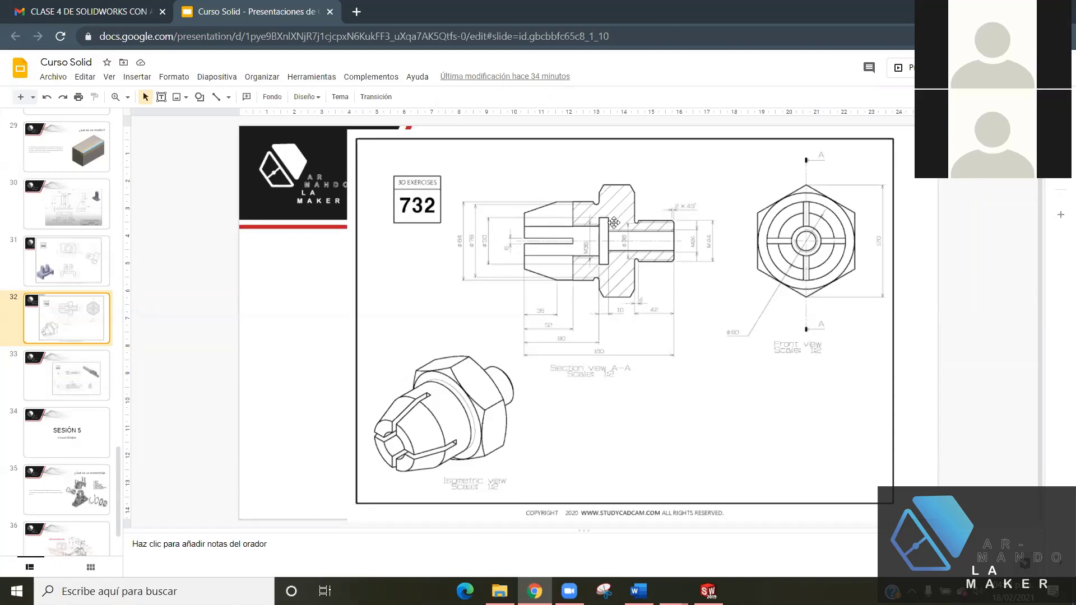
{"action": "left_click", "coordinate": [708, 591]}
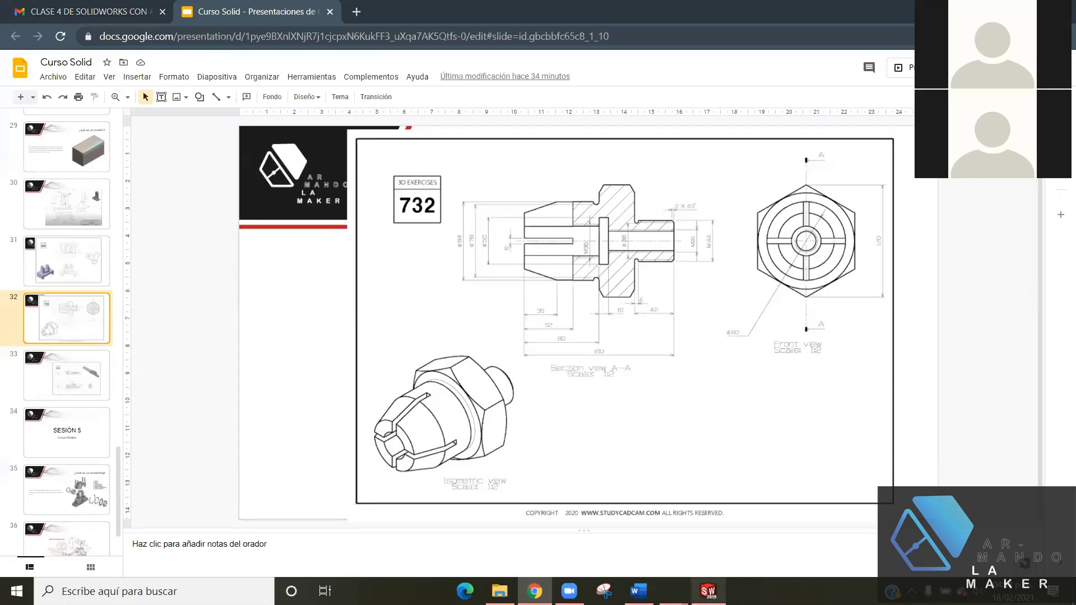
{"action": "middle_click_drag", "start_coordinate": [594, 219], "coordinate": [546, 279]}
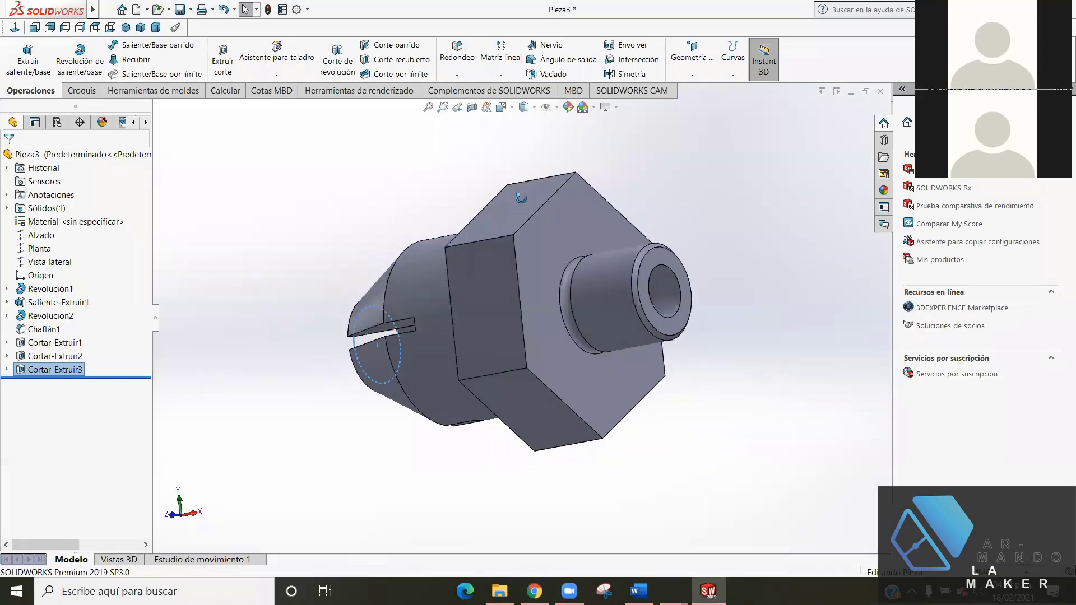
{"action": "left_click", "coordinate": [532, 109]}
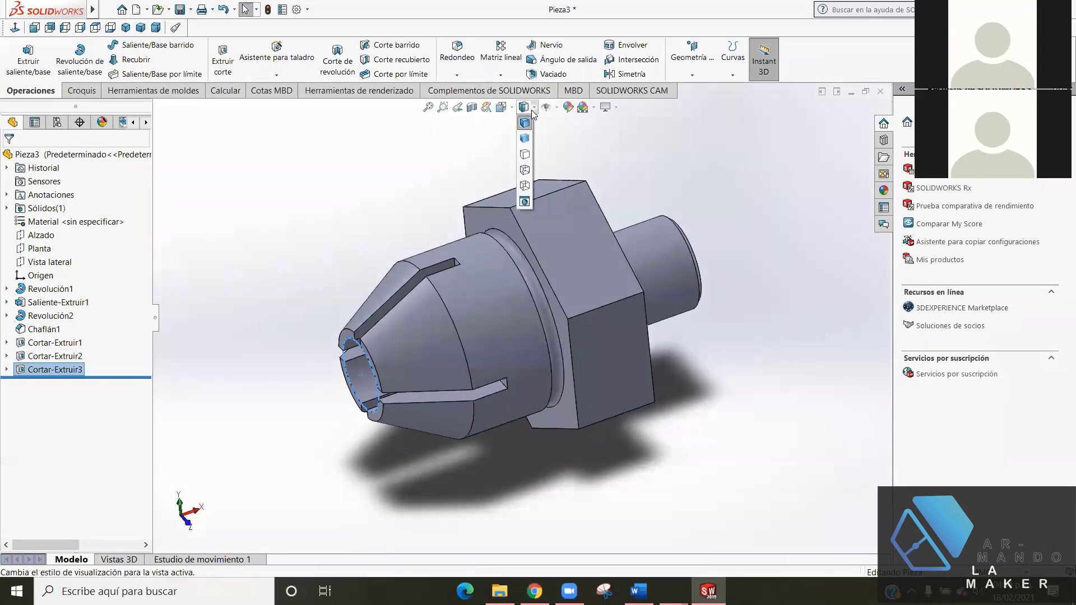
{"action": "left_click", "coordinate": [524, 170]}
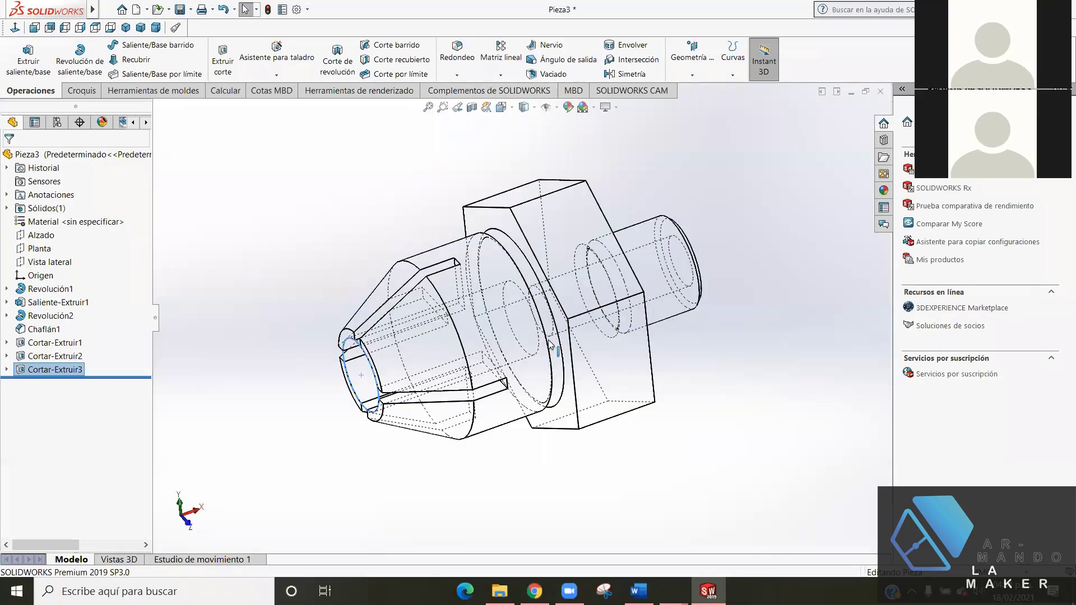
{"action": "middle_click_drag", "start_coordinate": [574, 387], "coordinate": [571, 367]}
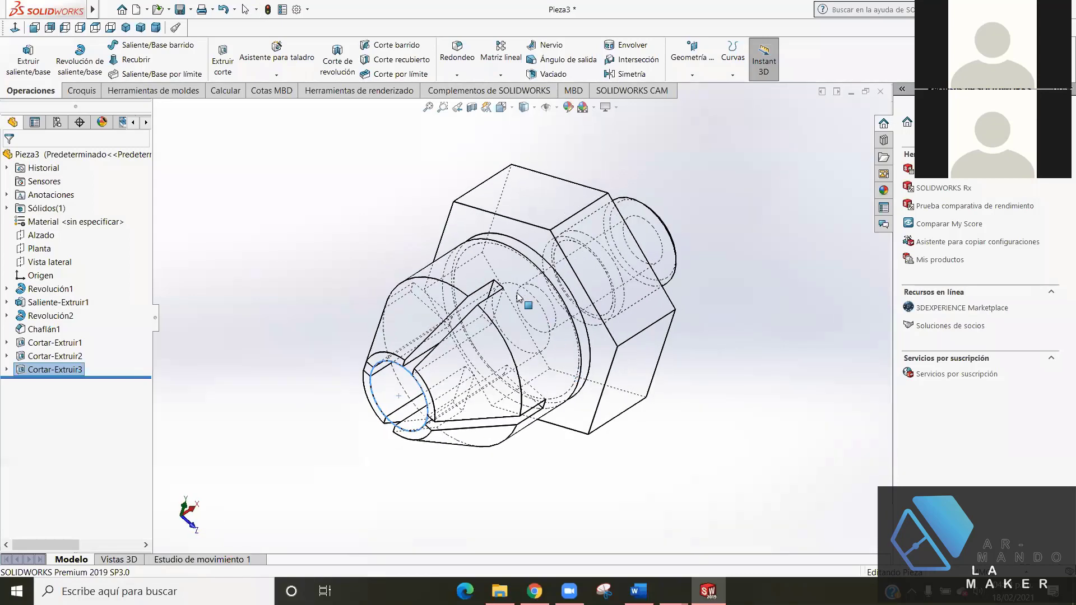
{"action": "left_click", "coordinate": [233, 259]}
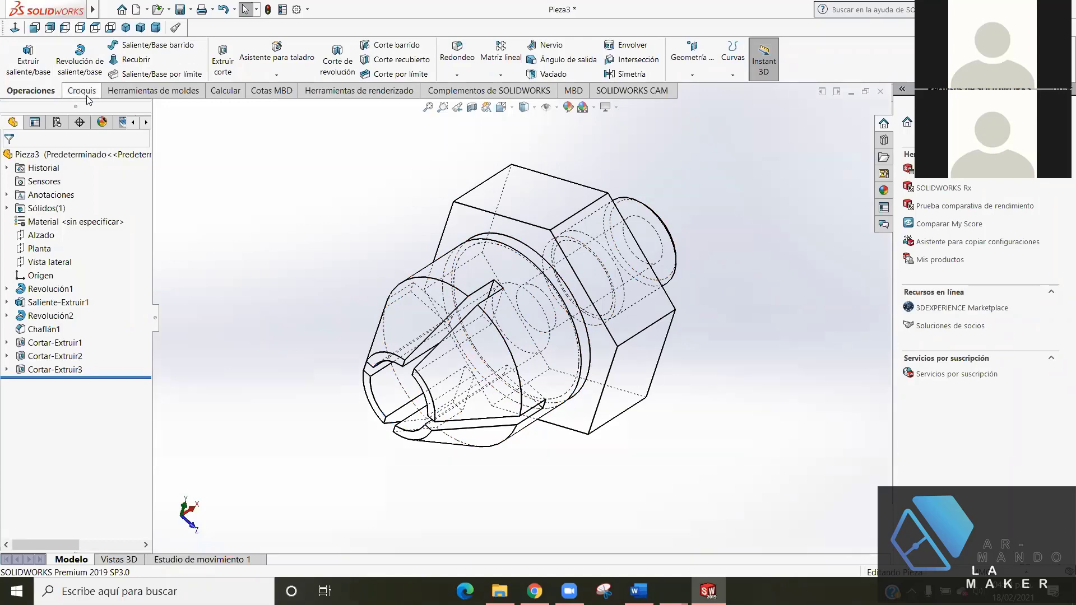
{"action": "left_click", "coordinate": [87, 94]}
- Zoom to fit and start a new sketch, orbiting toward the hex front face after an edge-selection warning
{"action": "mouse_move", "coordinate": [380, 229]}
{"action": "middle_mouse_down"}
{"action": "mouse_move", "coordinate": [427, 207]}
{"action": "mouse_move", "coordinate": [425, 194]}
{"action": "mouse_move", "coordinate": [431, 202]}
{"action": "middle_mouse_up"}
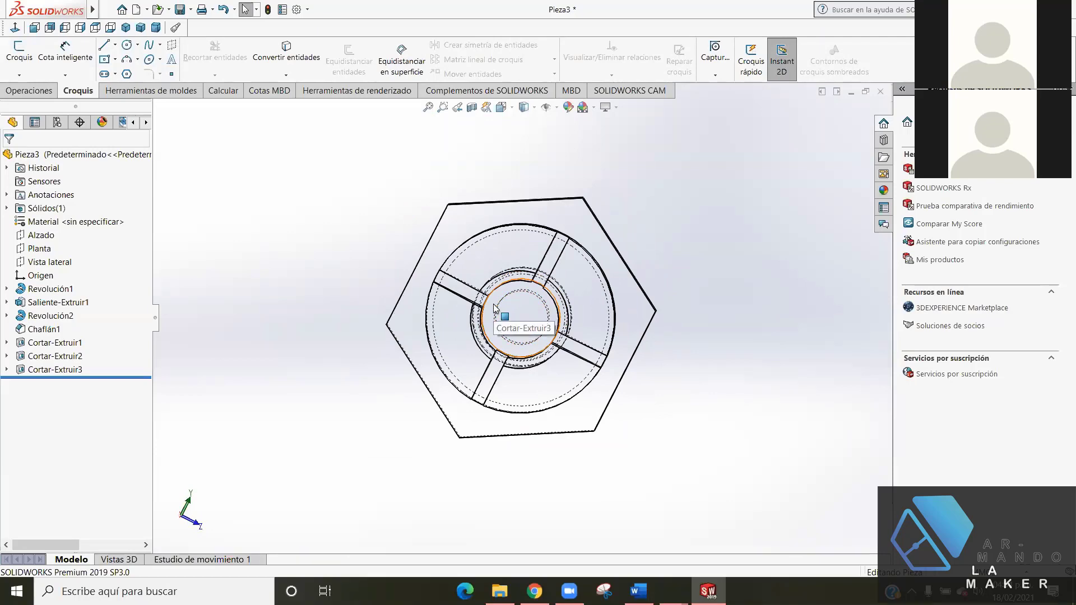
{"action": "middle_click_drag", "start_coordinate": [494, 307], "coordinate": [498, 338]}
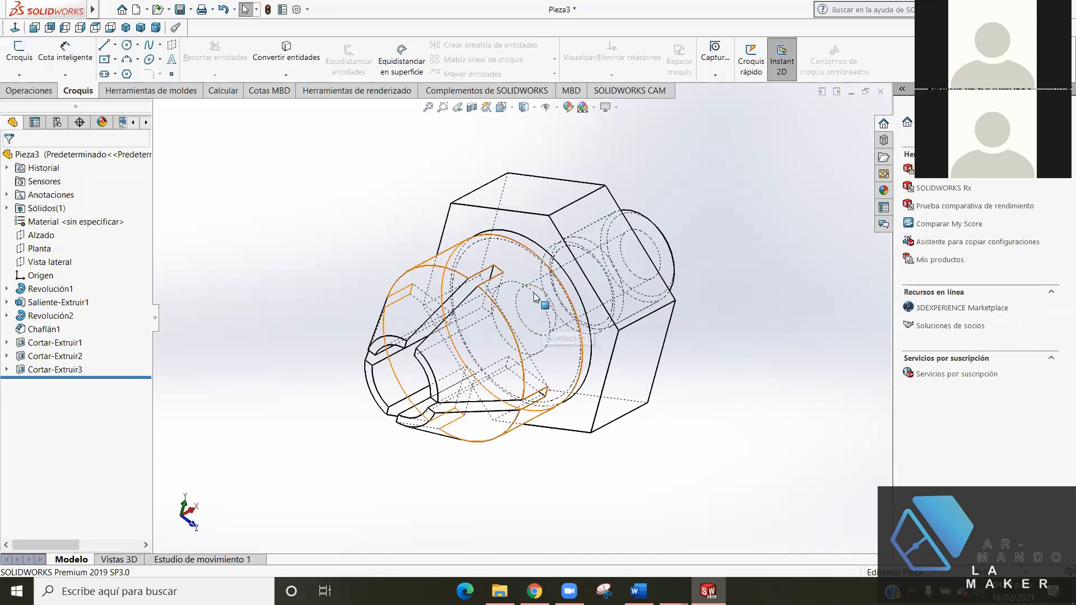
{"action": "middle_click_drag", "start_coordinate": [759, 367], "coordinate": [756, 445]}
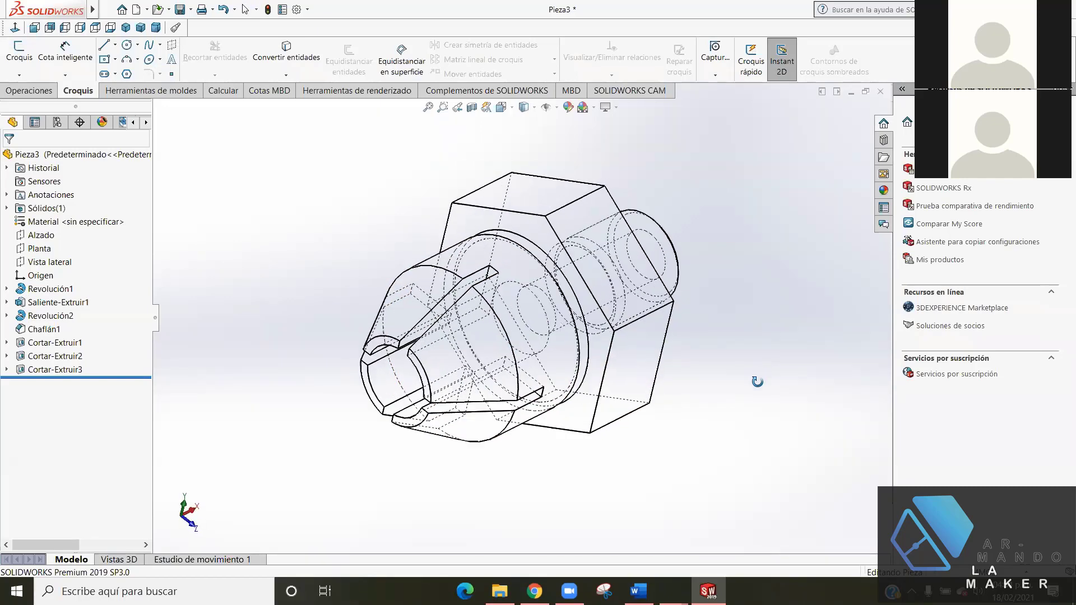
{"action": "left_click", "coordinate": [547, 315]}
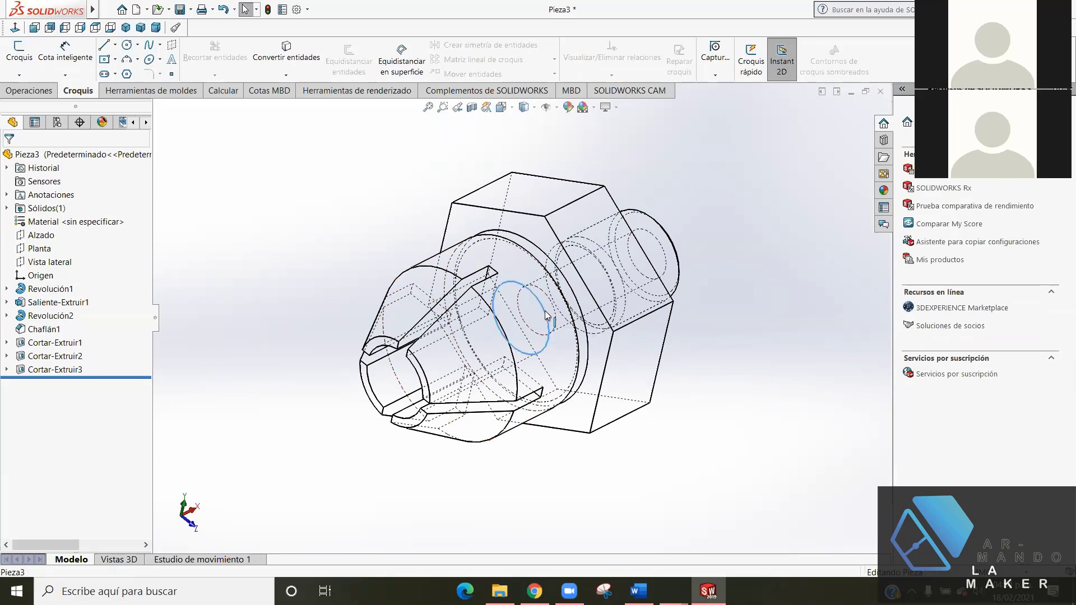
{"action": "left_click", "coordinate": [17, 50]}
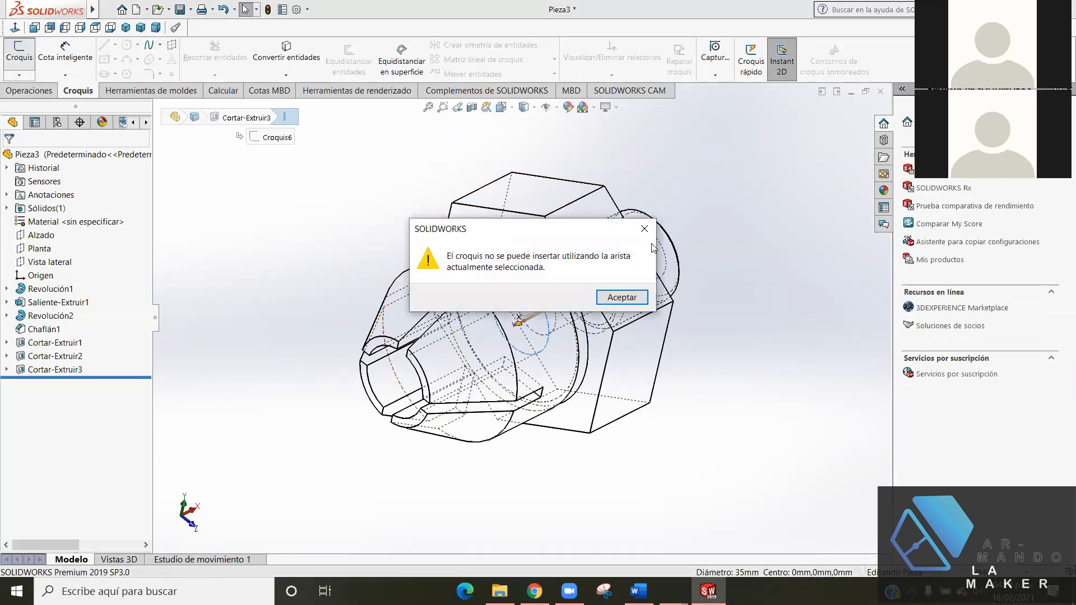
{"action": "left_click", "coordinate": [645, 228]}
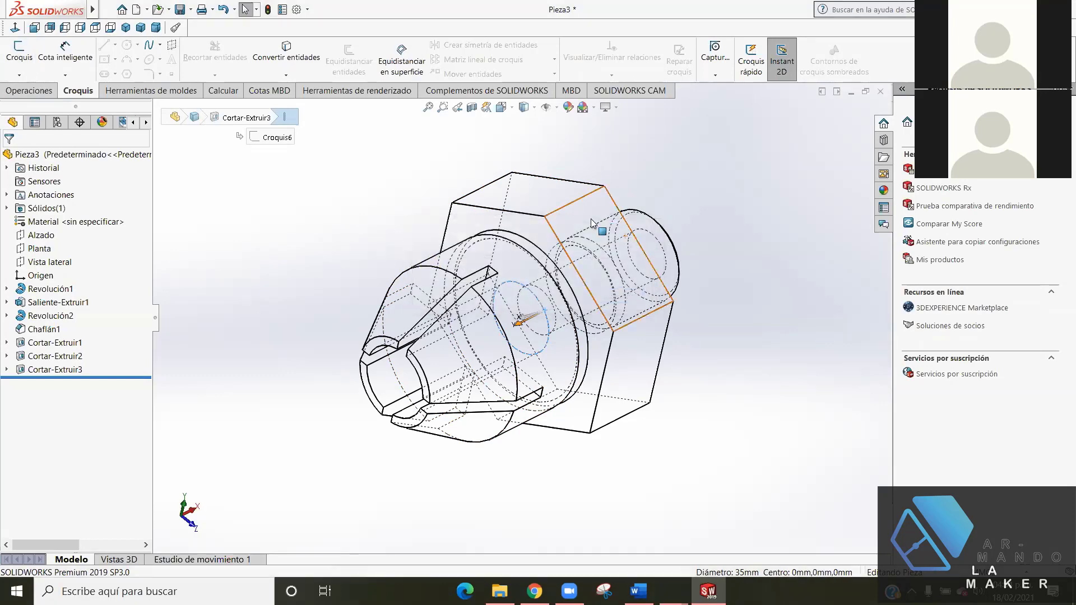
{"action": "left_click", "coordinate": [503, 108]}
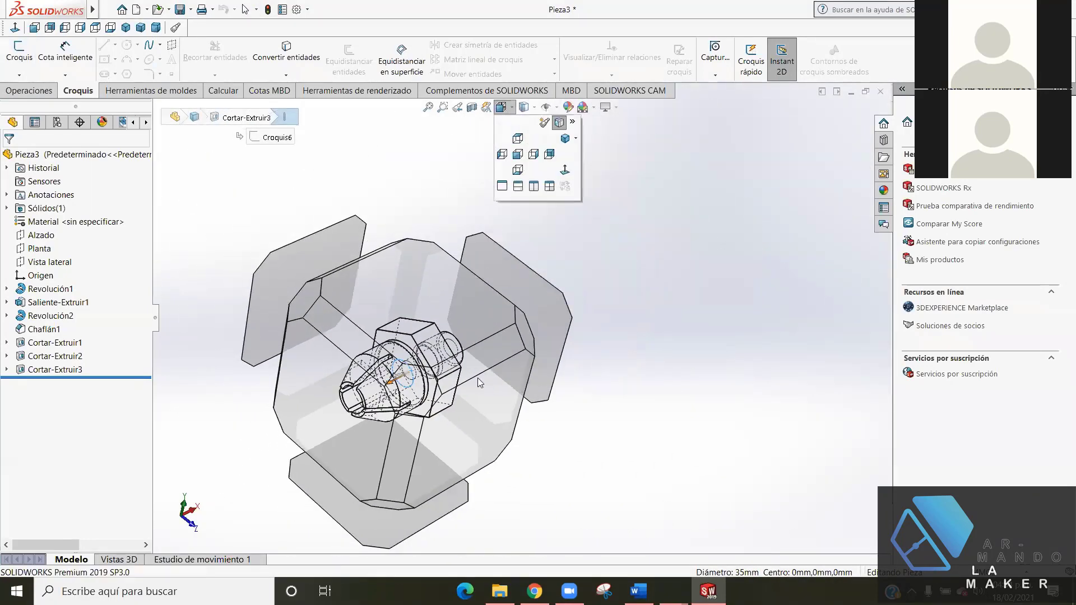
{"action": "key", "text": "f"}
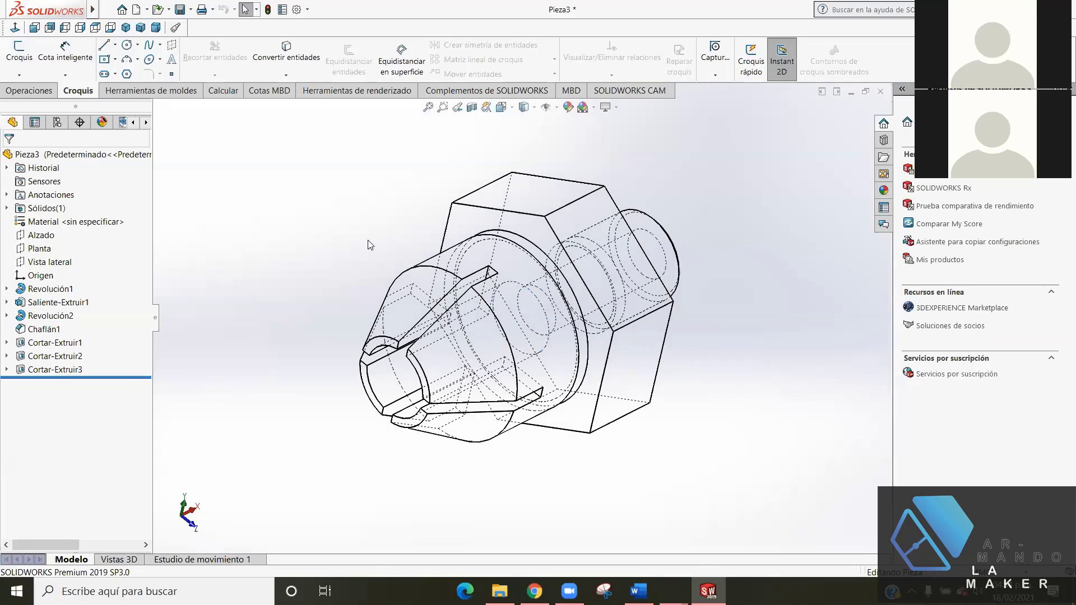
{"action": "left_click", "coordinate": [19, 51]}
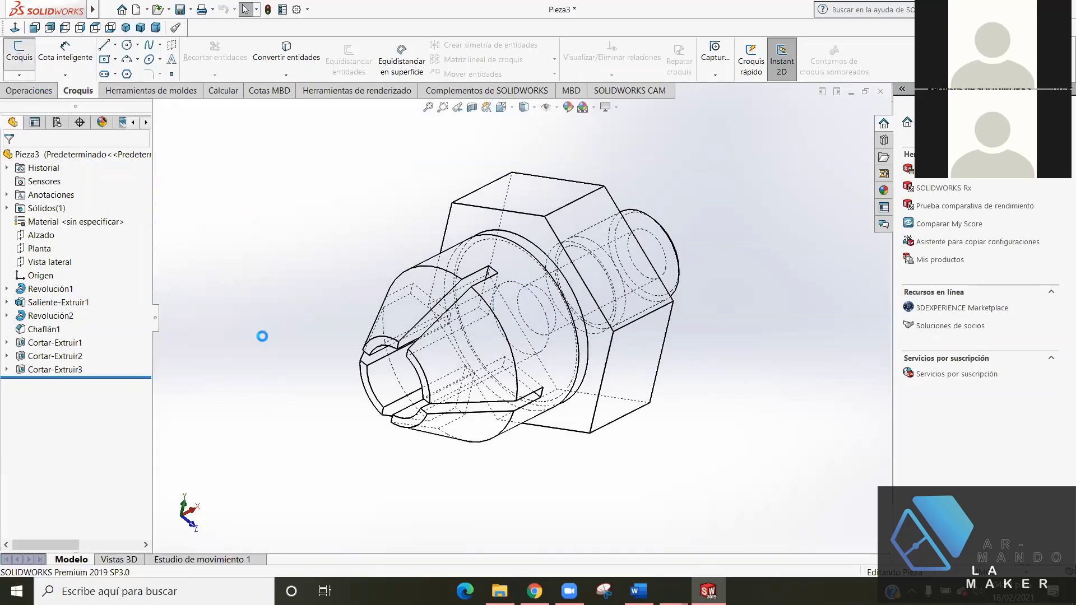
{"action": "mouse_move", "coordinate": [279, 315]}
{"action": "middle_mouse_down"}
{"action": "mouse_move", "coordinate": [312, 286]}
{"action": "mouse_move", "coordinate": [410, 305]}
{"action": "middle_mouse_up"}
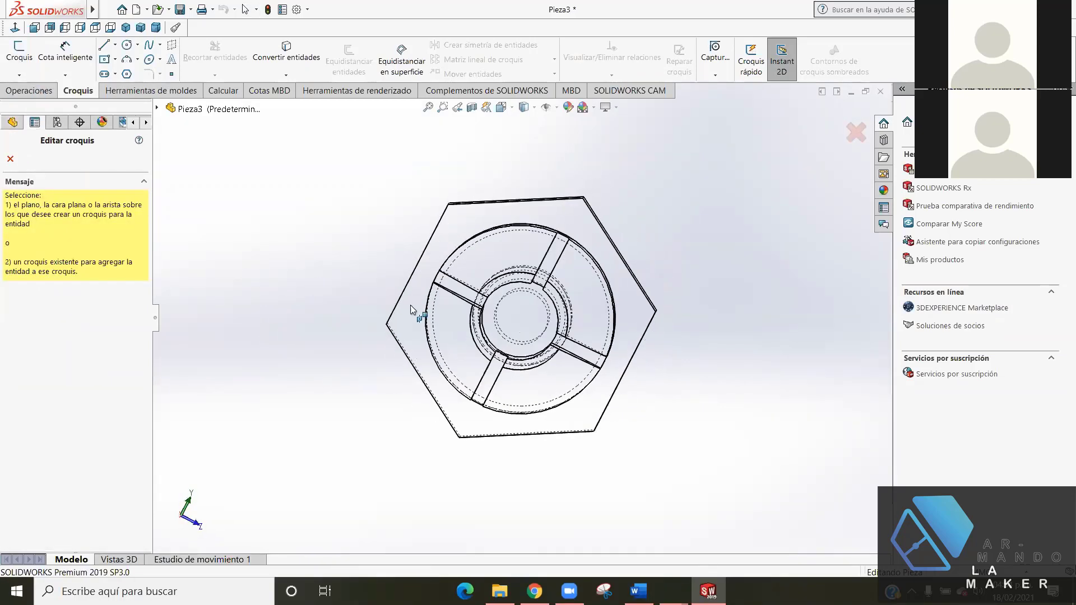
- Open Croquis7 on the hex front face and draw an origin-centred circle, checking exercise 732's drawing
{"action": "left_click", "coordinate": [526, 343]}
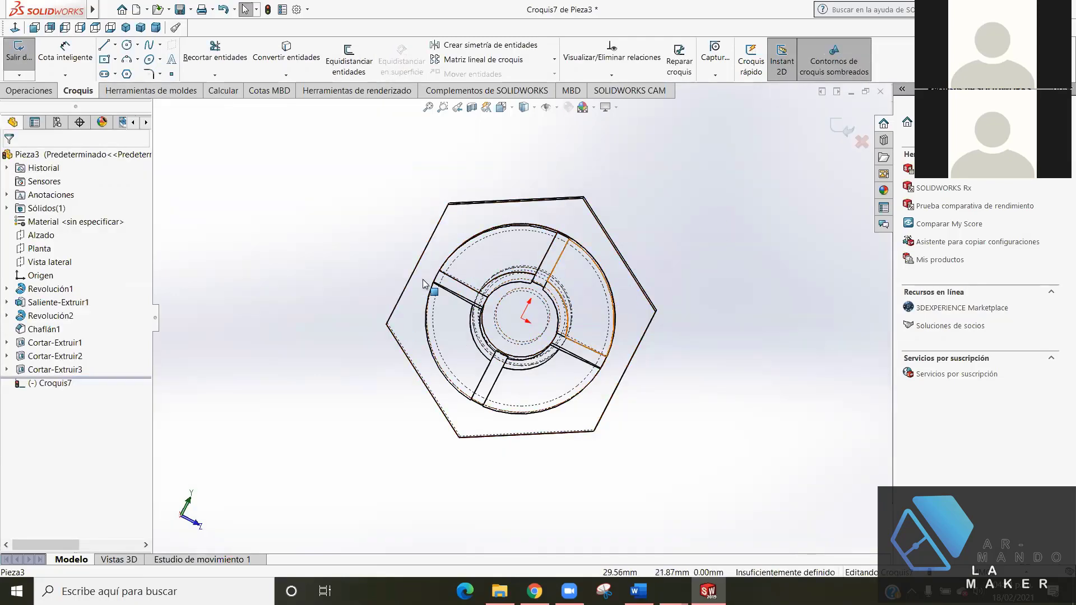
{"action": "key", "text": "ctrl+8"}
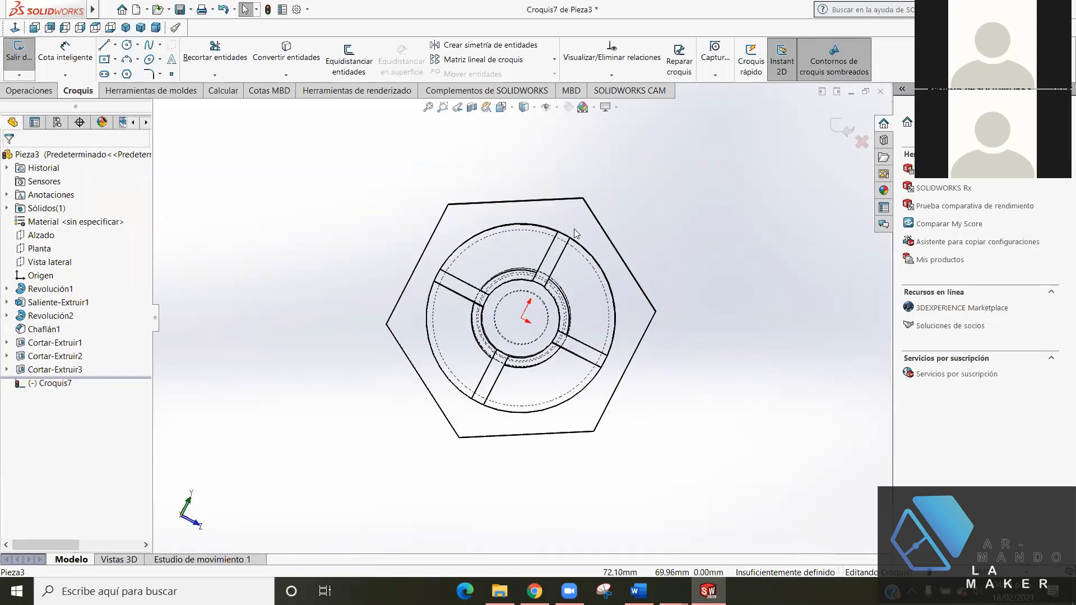
{"action": "left_click", "coordinate": [127, 45]}
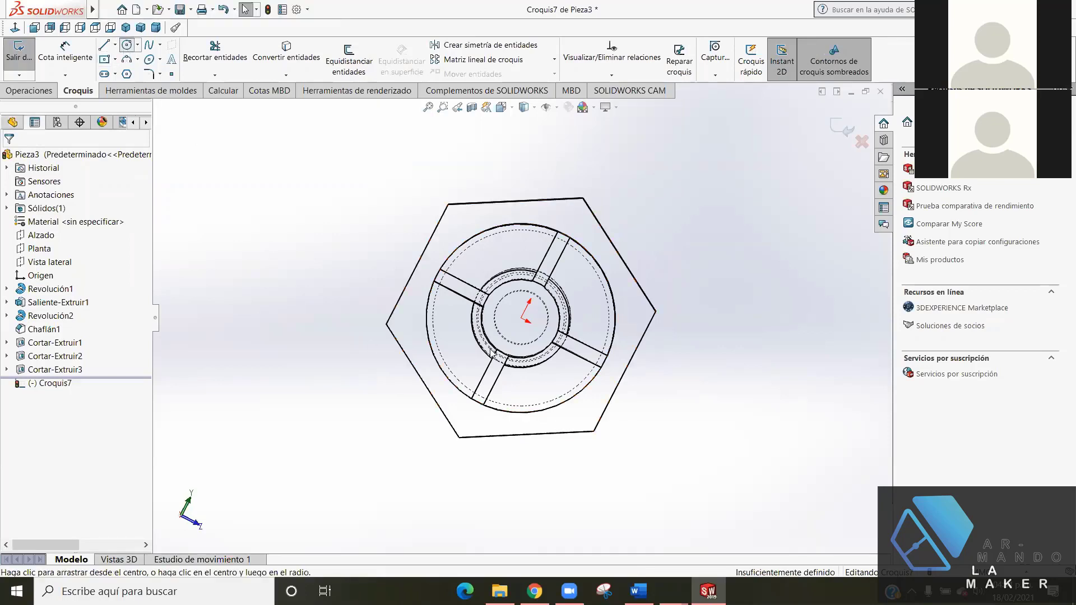
{"action": "left_click", "coordinate": [521, 318]}
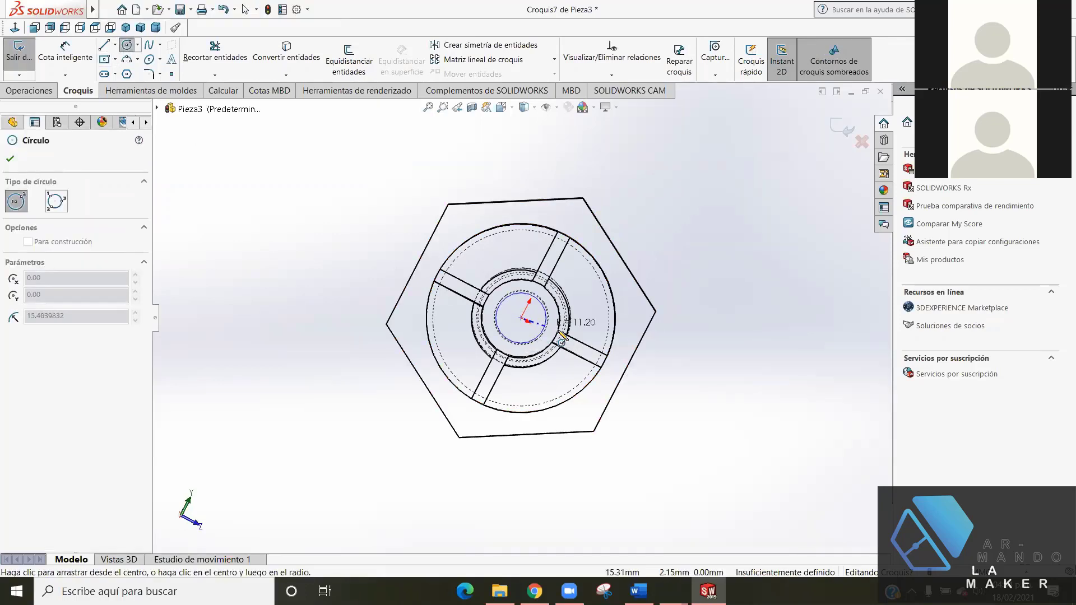
{"action": "left_click", "coordinate": [583, 336]}
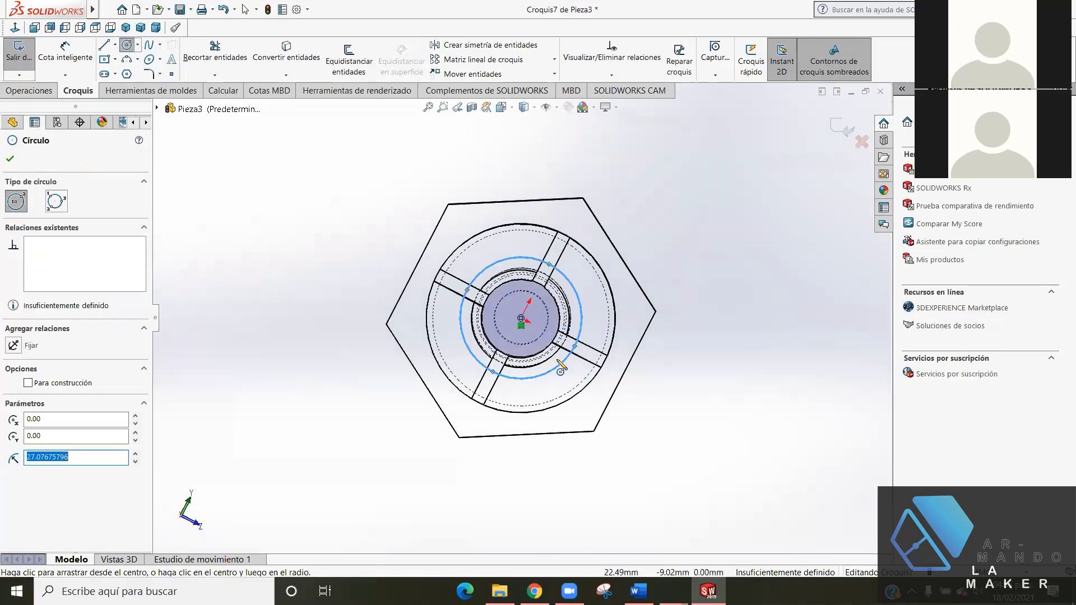
{"action": "left_click", "coordinate": [535, 591]}
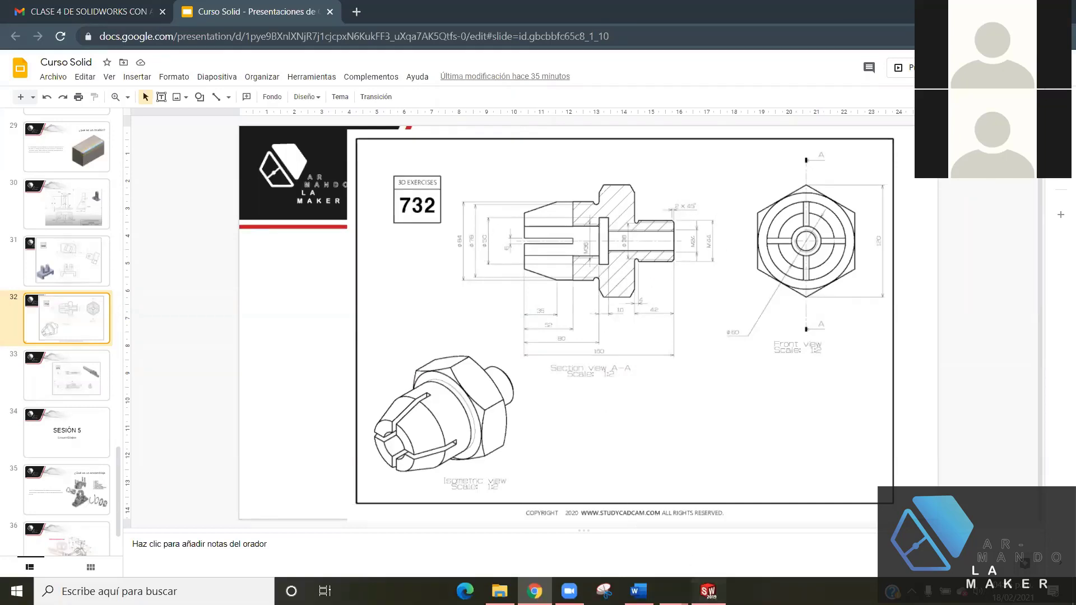
{"action": "left_click", "coordinate": [708, 591]}
{"action": "left_click", "coordinate": [534, 591]}
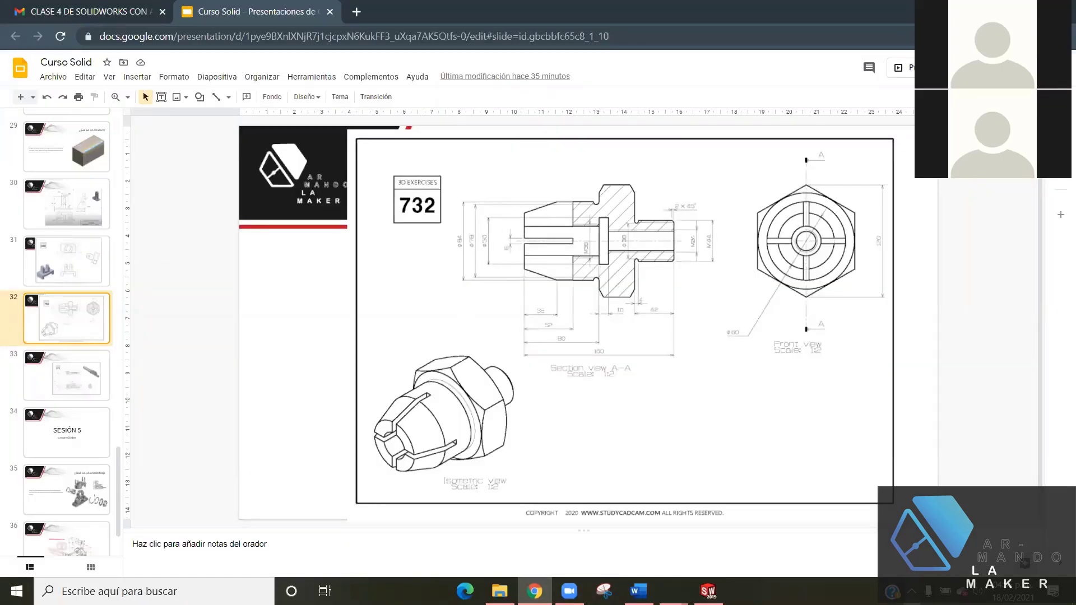
{"action": "left_click", "coordinate": [707, 592]}
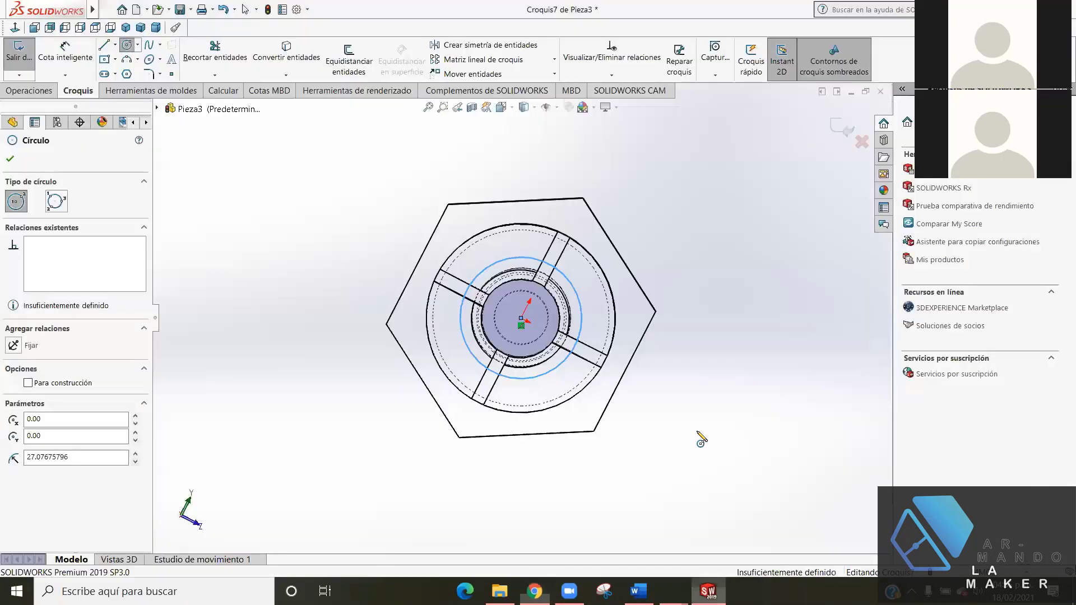
- Dimension the Croquis7 circle to Ø50 mm, exit the sketch, and select Croquis7
{"action": "left_click", "coordinate": [42, 60]}
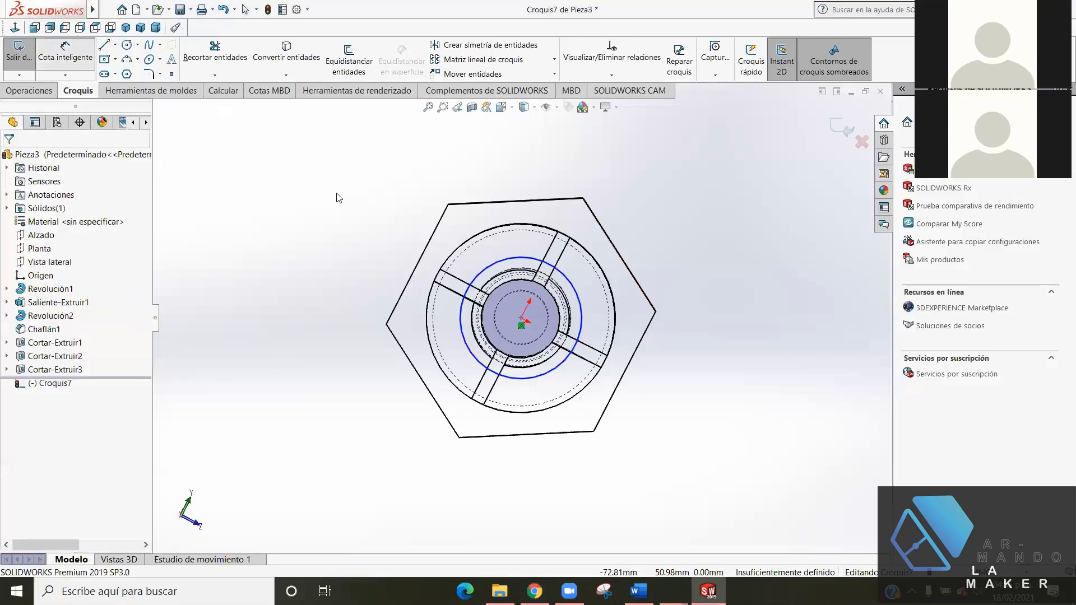
{"action": "left_click", "coordinate": [570, 289]}
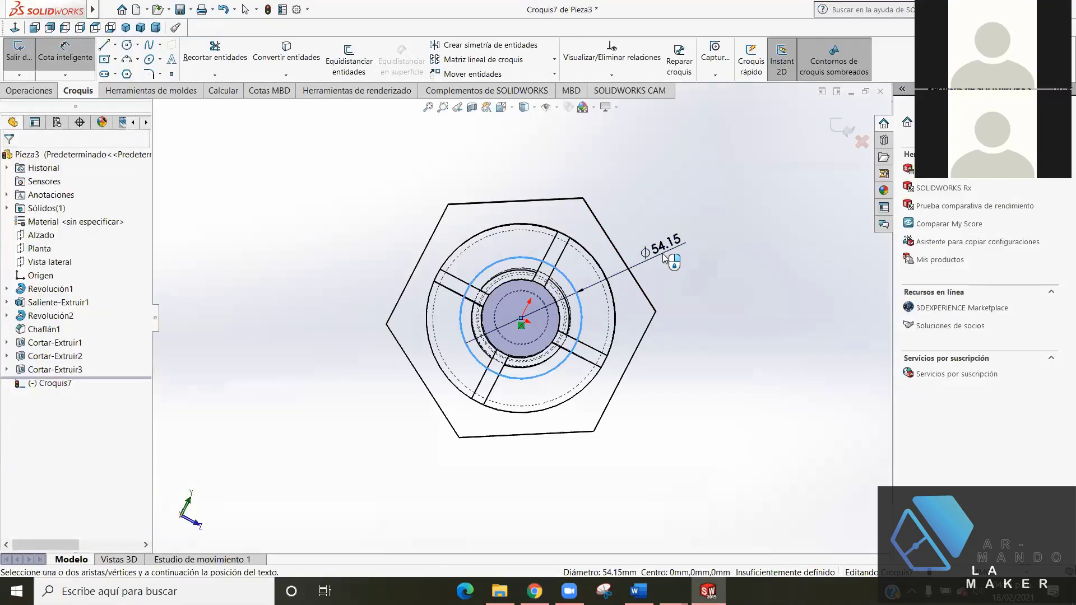
{"action": "left_click", "coordinate": [664, 258]}
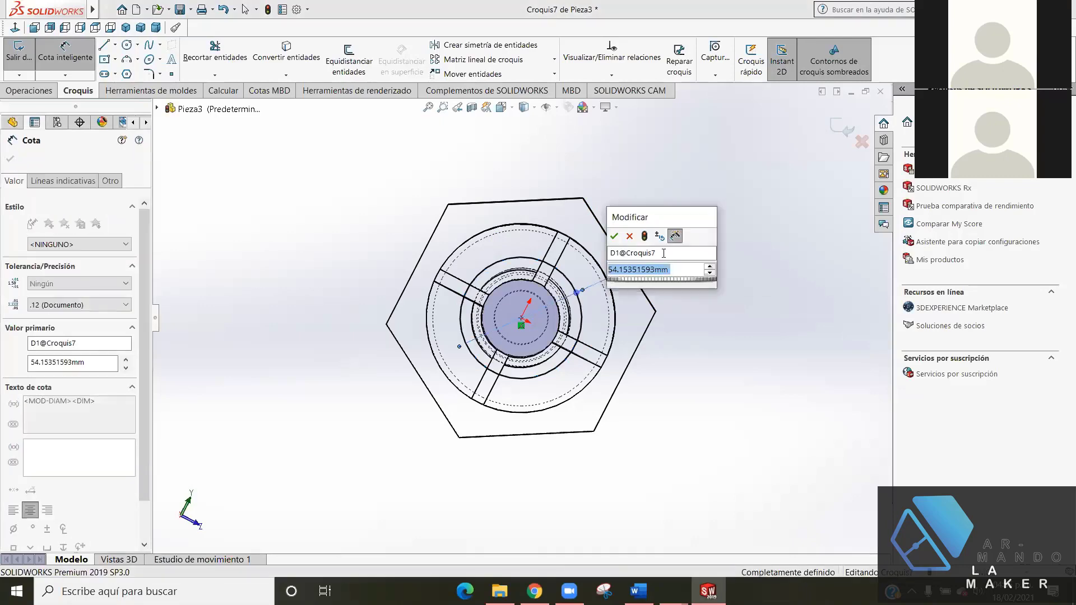
{"action": "type", "text": "50"}
{"action": "key", "text": "Return"}
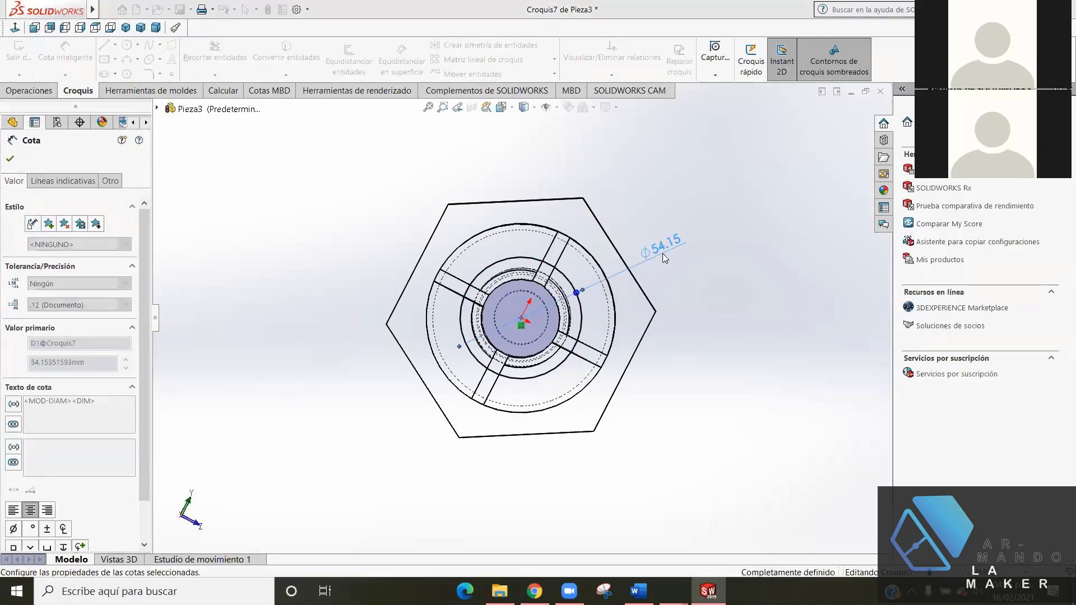
{"action": "middle_click_drag", "start_coordinate": [663, 365], "coordinate": [650, 386]}
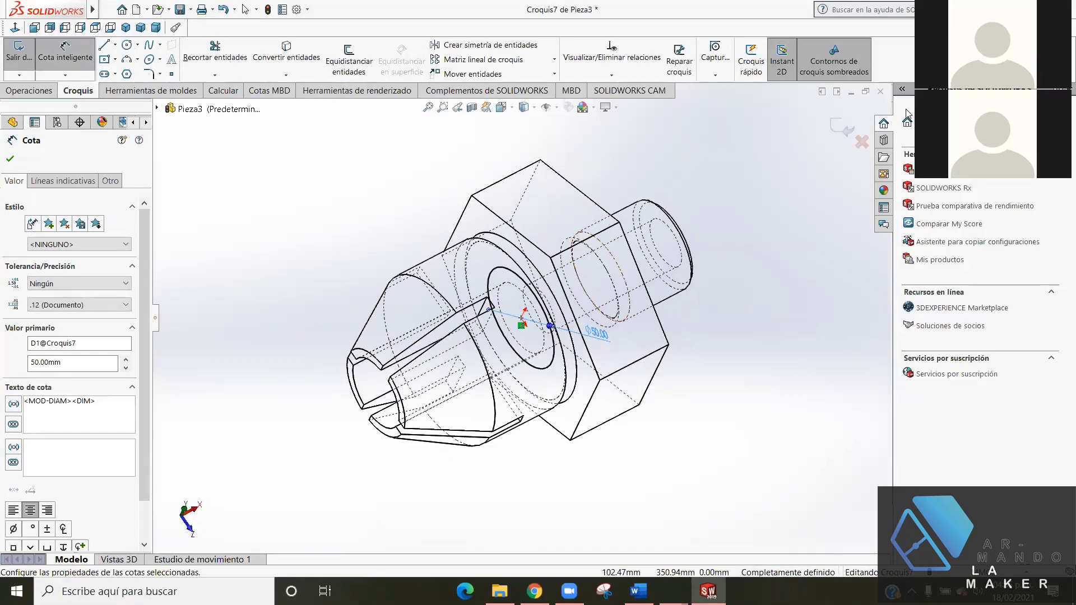
{"action": "left_click", "coordinate": [842, 135]}
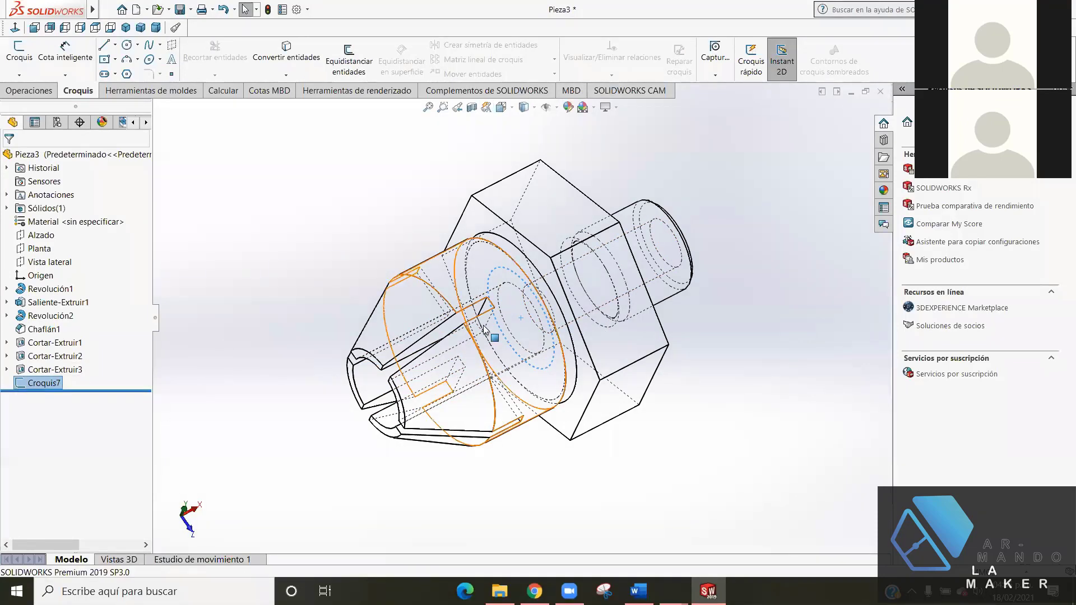
{"action": "left_click", "coordinate": [41, 383]}
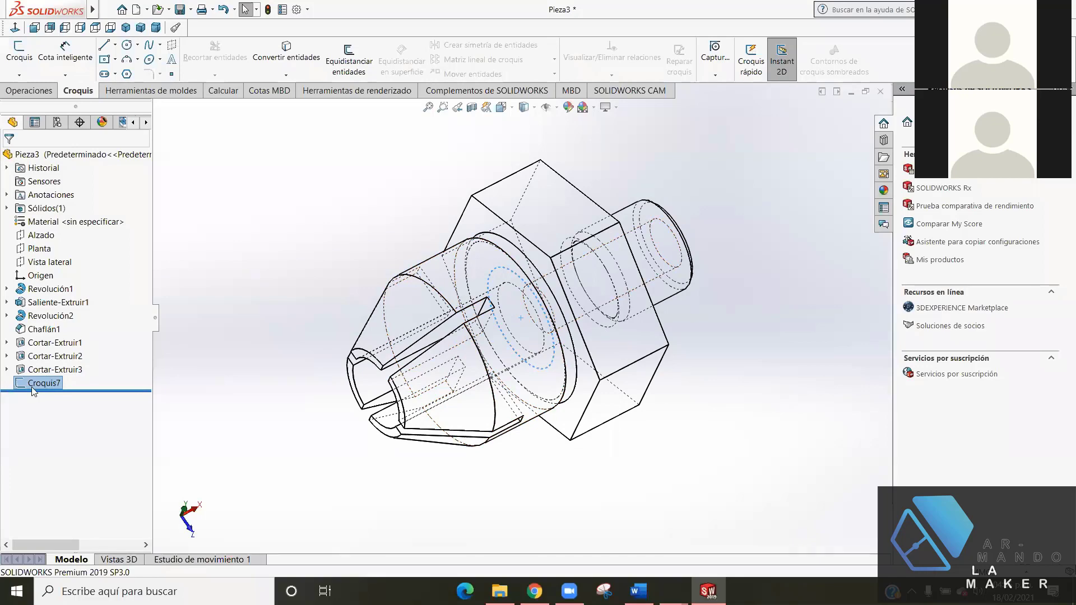
- Extrude-cut the Ø50 circle 10 mm deep into the hex end as Cortar-Extruir4
{"action": "left_click", "coordinate": [17, 93]}
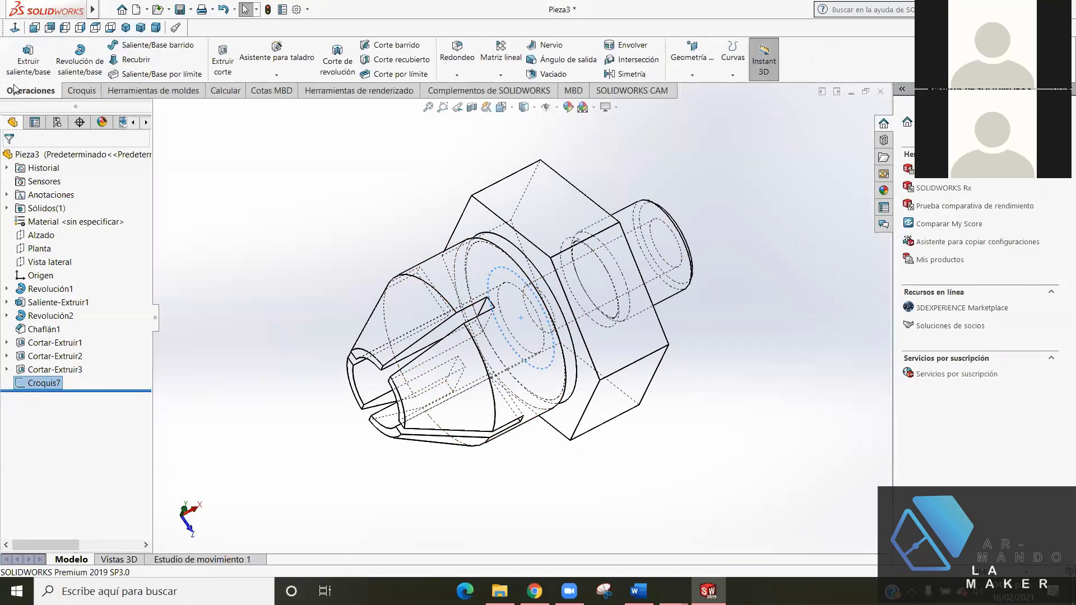
{"action": "left_click", "coordinate": [225, 56]}
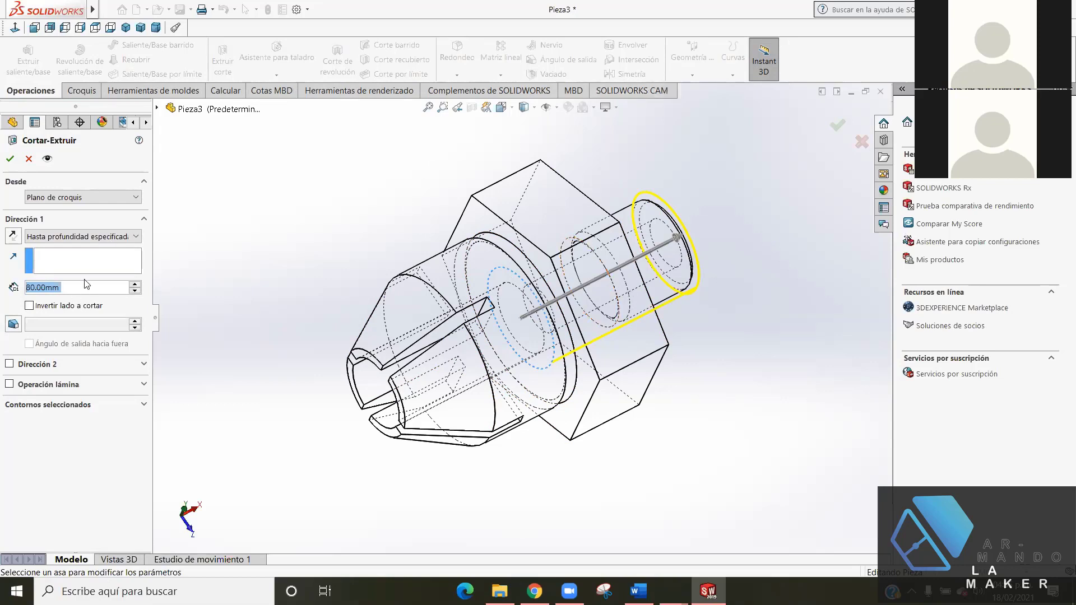
{"action": "type", "text": "1"}
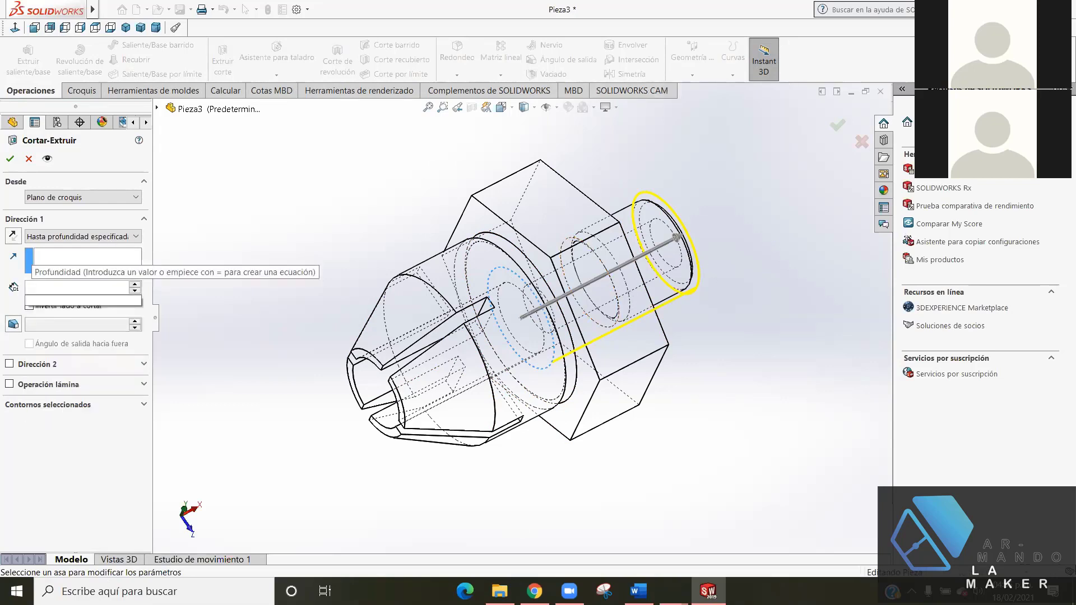
{"action": "type", "text": "0"}
{"action": "key", "text": "Return"}
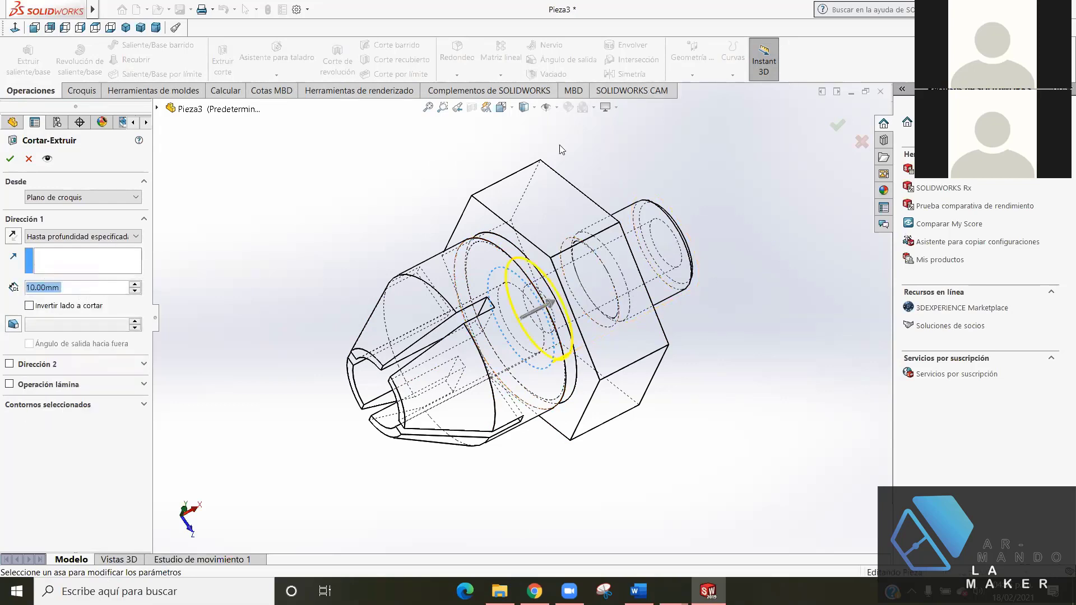
{"action": "mouse_move", "coordinate": [713, 330]}
{"action": "middle_mouse_down"}
{"action": "mouse_move", "coordinate": [716, 434]}
{"action": "mouse_move", "coordinate": [675, 448]}
{"action": "mouse_move", "coordinate": [718, 440]}
{"action": "mouse_move", "coordinate": [183, 286]}
{"action": "middle_mouse_up"}
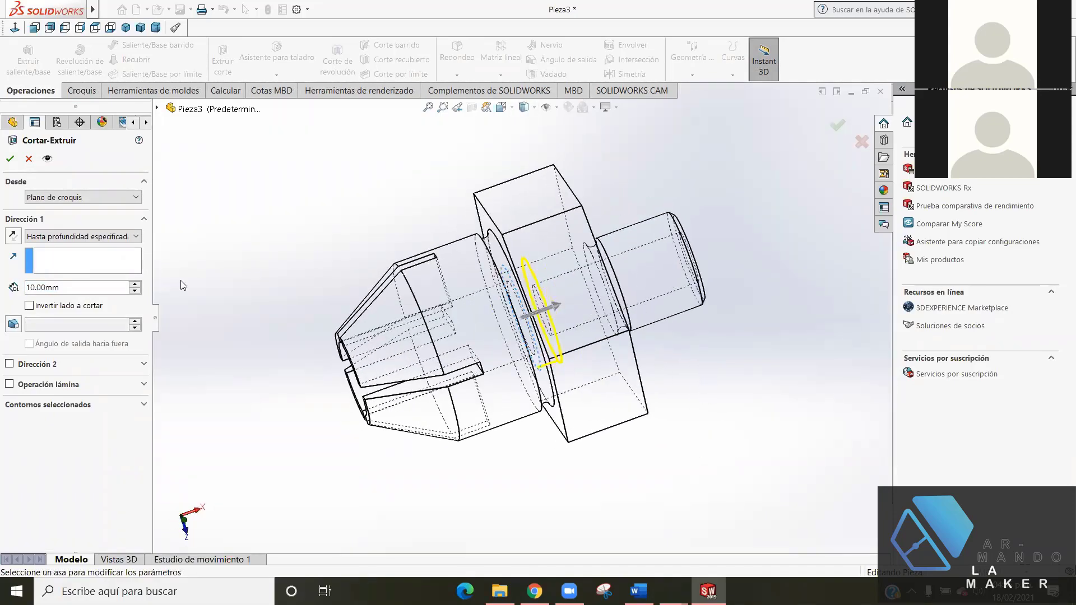
{"action": "left_click", "coordinate": [11, 162]}
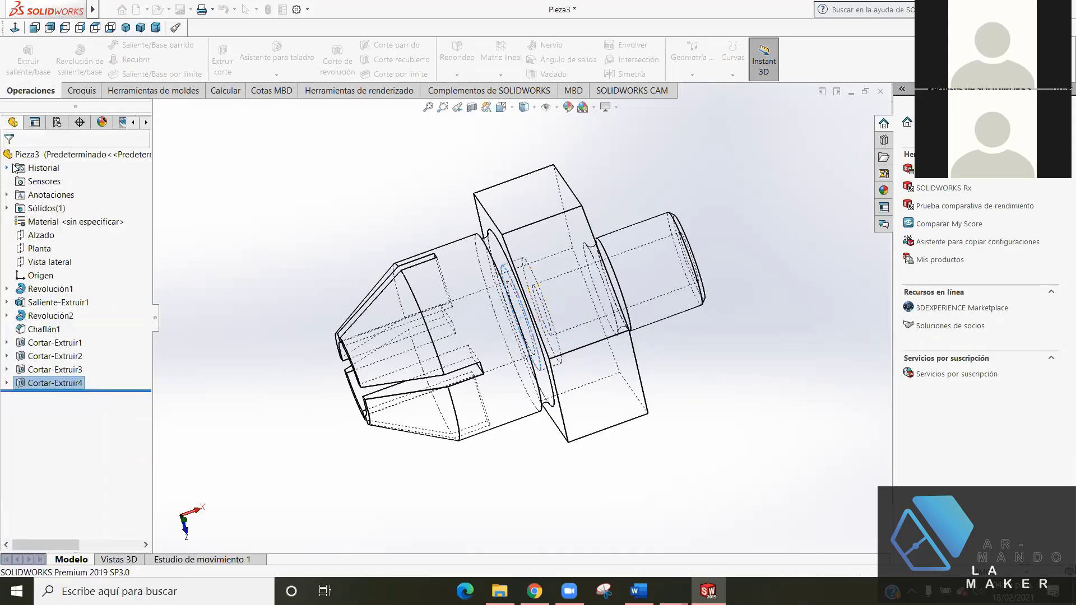
- View the part from the Superior (top) orientation and compare it with the exercise 732 drawing
{"action": "mouse_move", "coordinate": [717, 429]}
{"action": "middle_mouse_down"}
{"action": "mouse_move", "coordinate": [764, 508]}
{"action": "mouse_move", "coordinate": [782, 433]}
{"action": "mouse_move", "coordinate": [752, 377]}
{"action": "mouse_move", "coordinate": [749, 417]}
{"action": "middle_mouse_up"}
{"action": "left_click", "coordinate": [501, 107]}
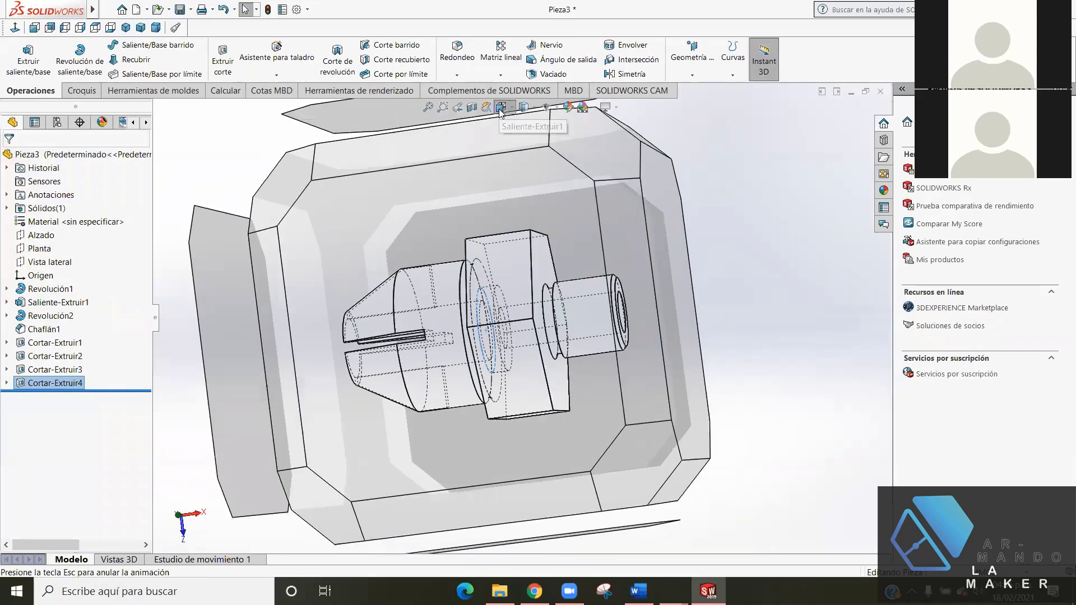
{"action": "left_click", "coordinate": [420, 319]}
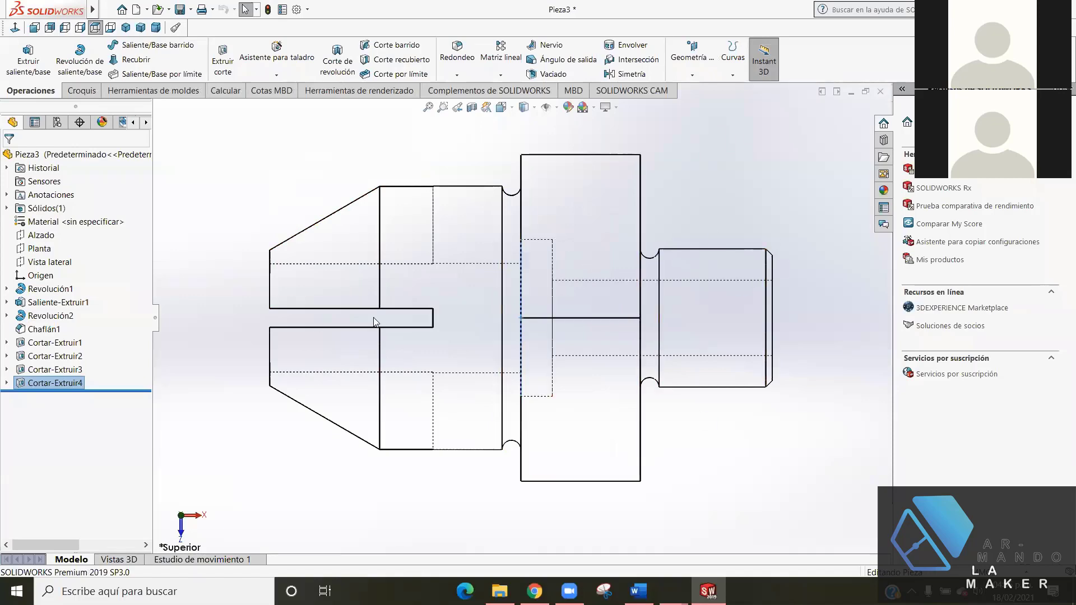
{"action": "left_click", "coordinate": [534, 590]}
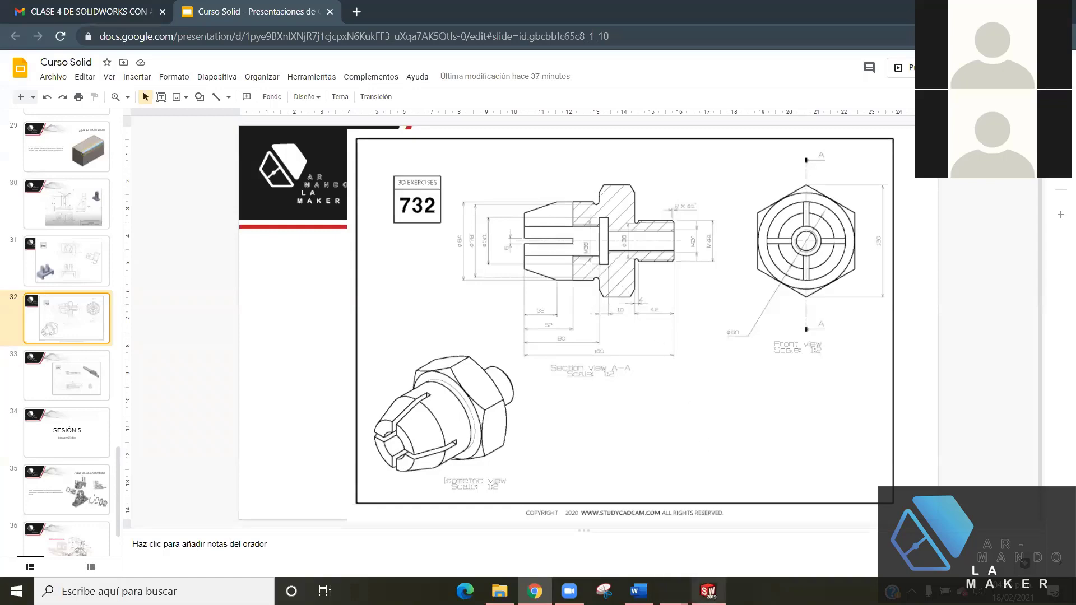
{"action": "left_click", "coordinate": [708, 592]}
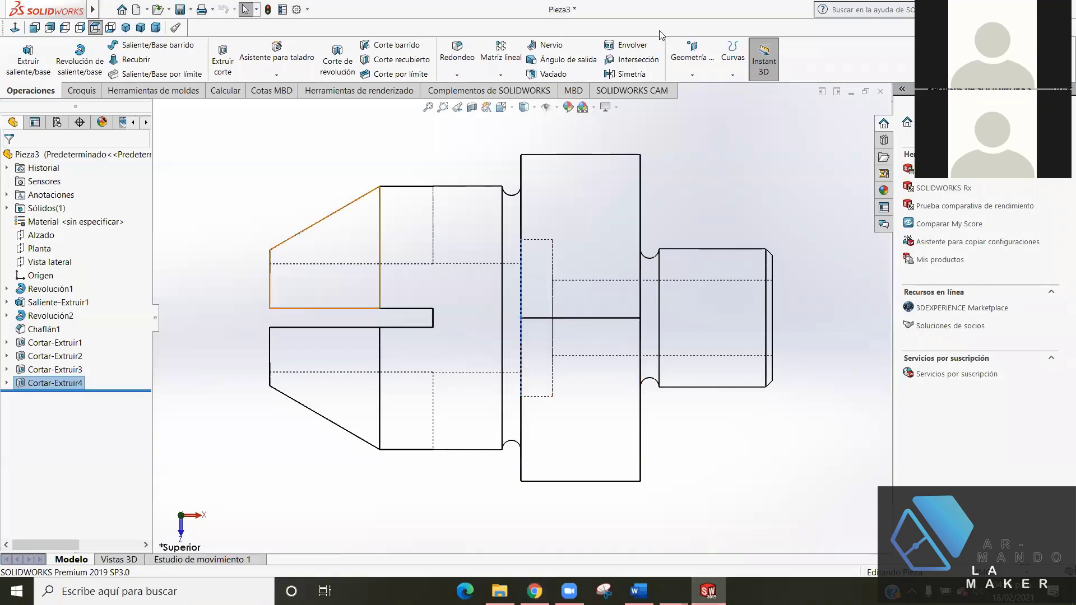
- Set the display style to Sombreado con aristas and orbit the shaded collet to an angle
{"action": "left_click", "coordinate": [531, 110]}
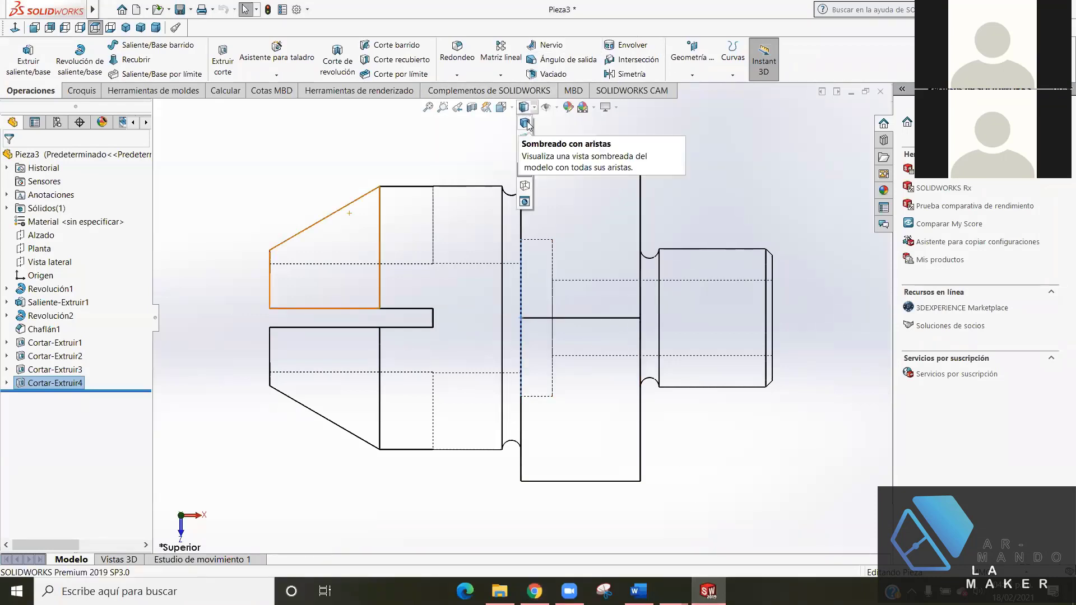
{"action": "left_click", "coordinate": [527, 125]}
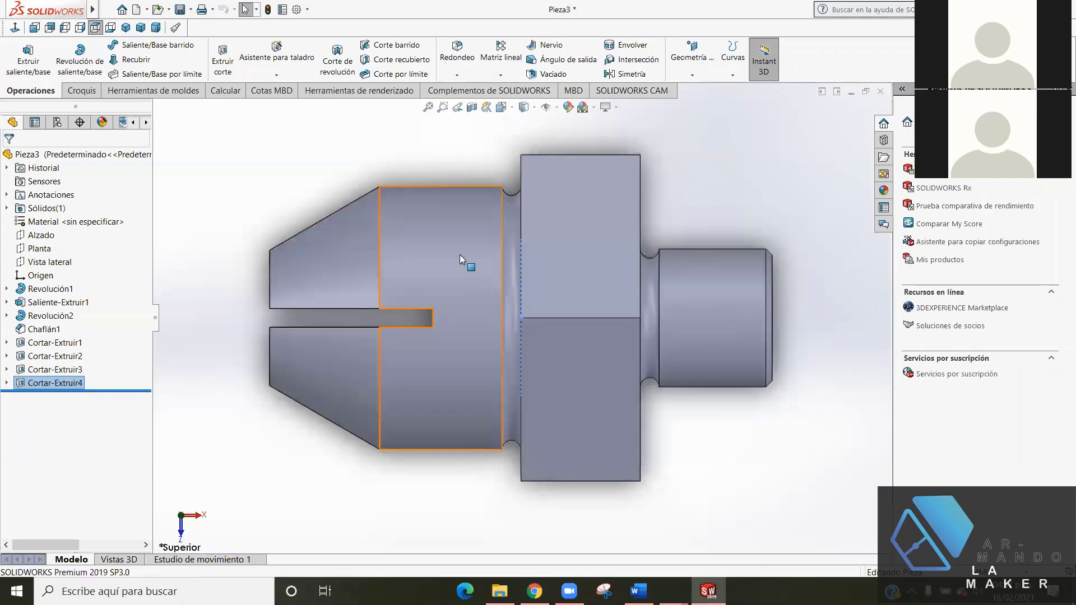
{"action": "middle_click_drag", "start_coordinate": [460, 255], "coordinate": [532, 277]}
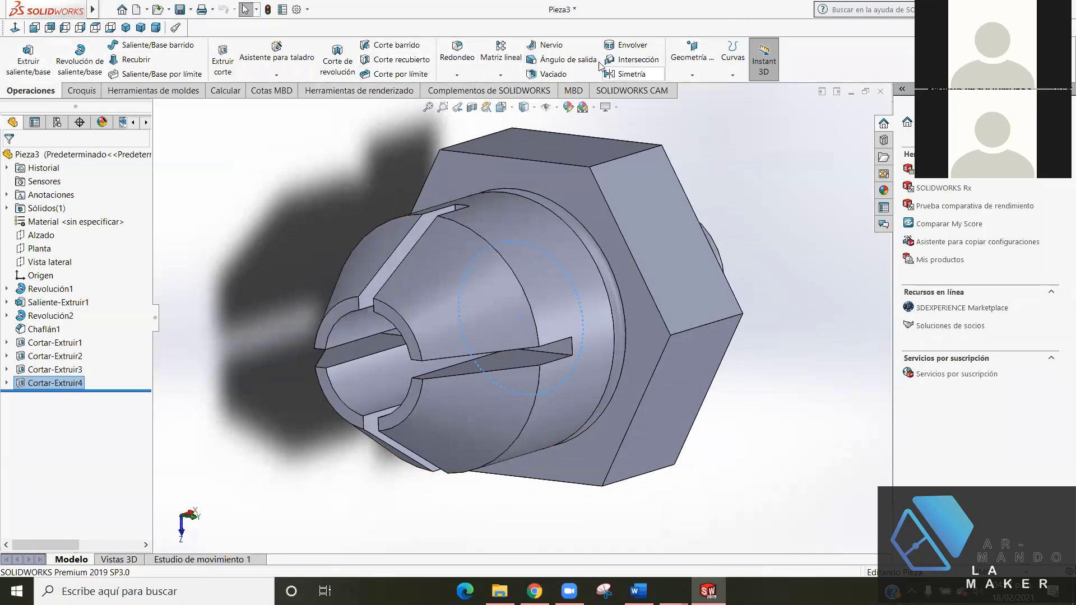
{"action": "left_click", "coordinate": [462, 76]}
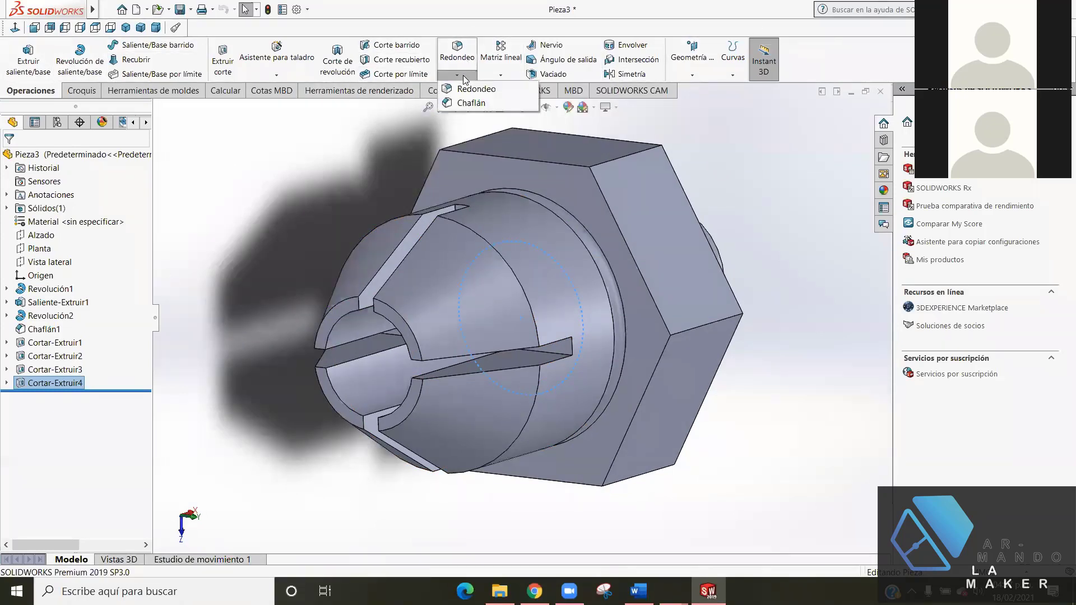
{"action": "left_click", "coordinate": [465, 105]}
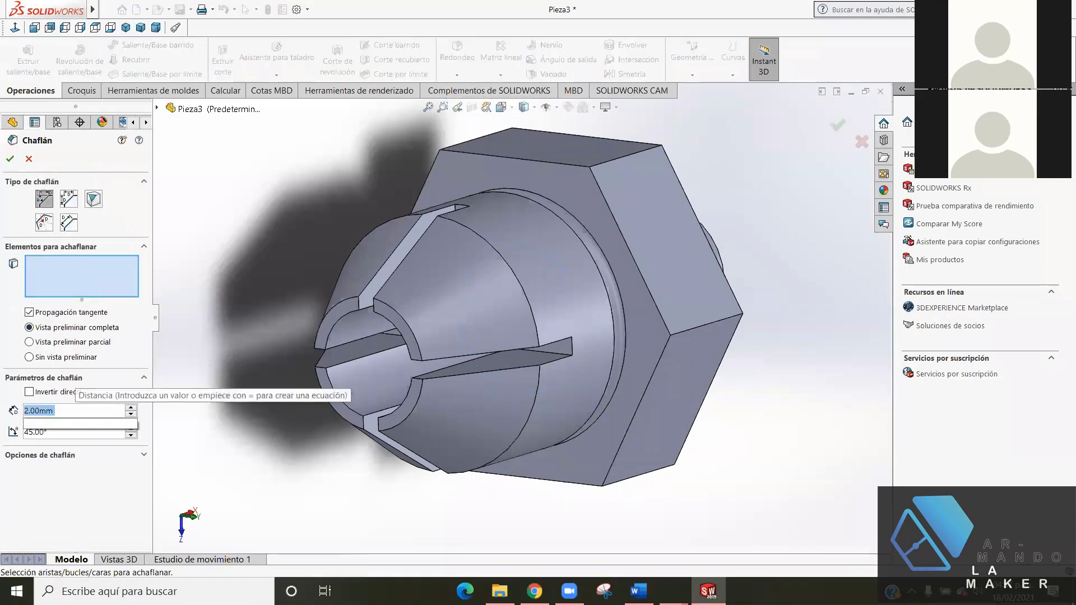
{"action": "key", "text": "BackSpace"}
{"action": "type", "text": "10"}
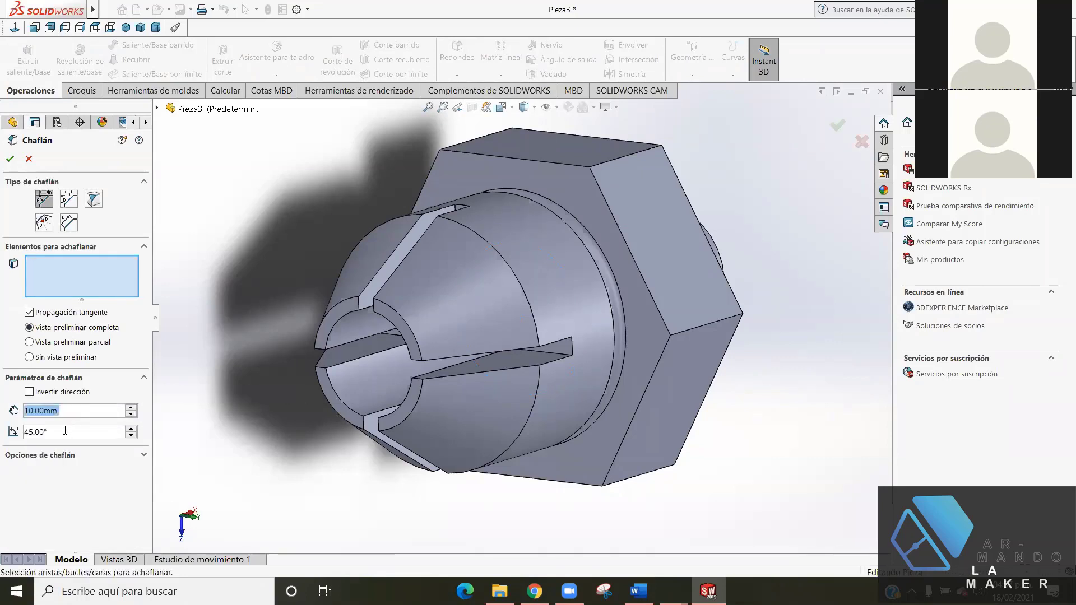
{"action": "left_click", "coordinate": [65, 432]}
{"action": "left_click_drag", "start_coordinate": [65, 433], "coordinate": [26, 436]}
{"action": "key", "text": "BackSpace"}
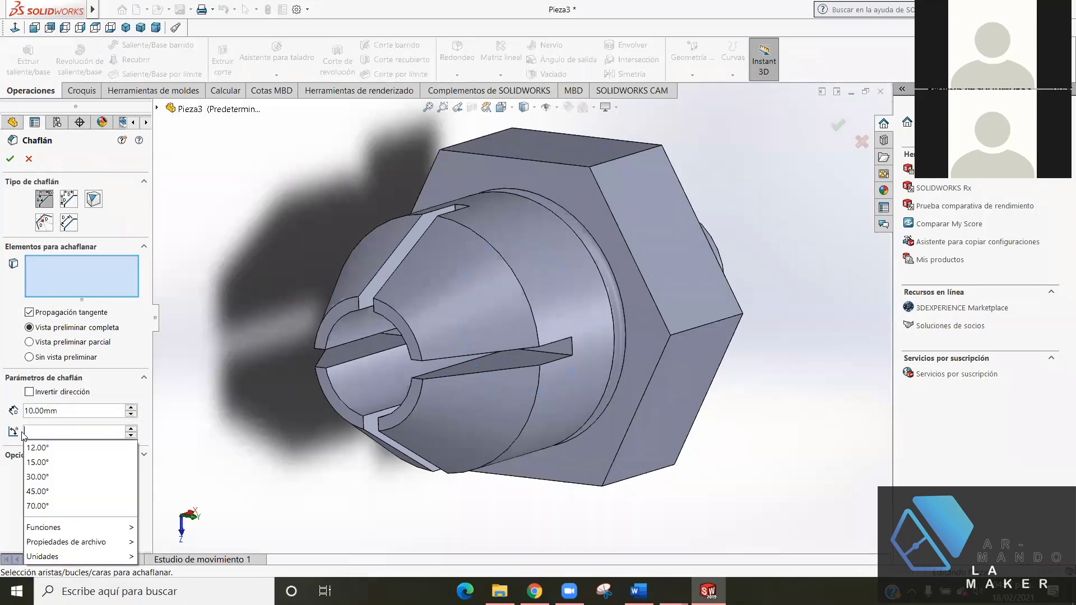
{"action": "type", "text": "30"}
{"action": "key", "text": "Return"}
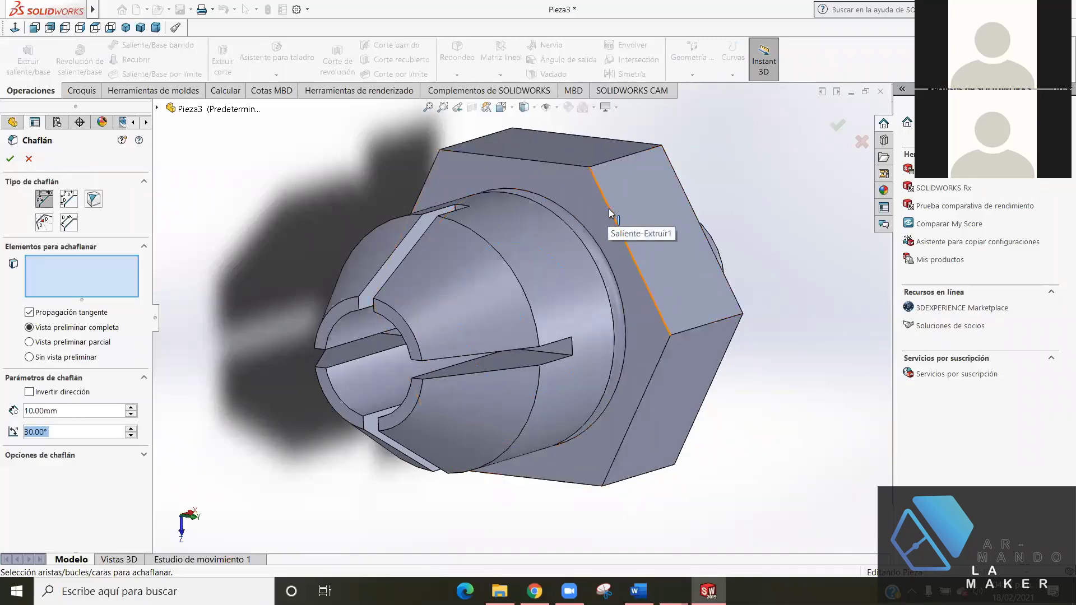
{"action": "left_click", "coordinate": [572, 167]}
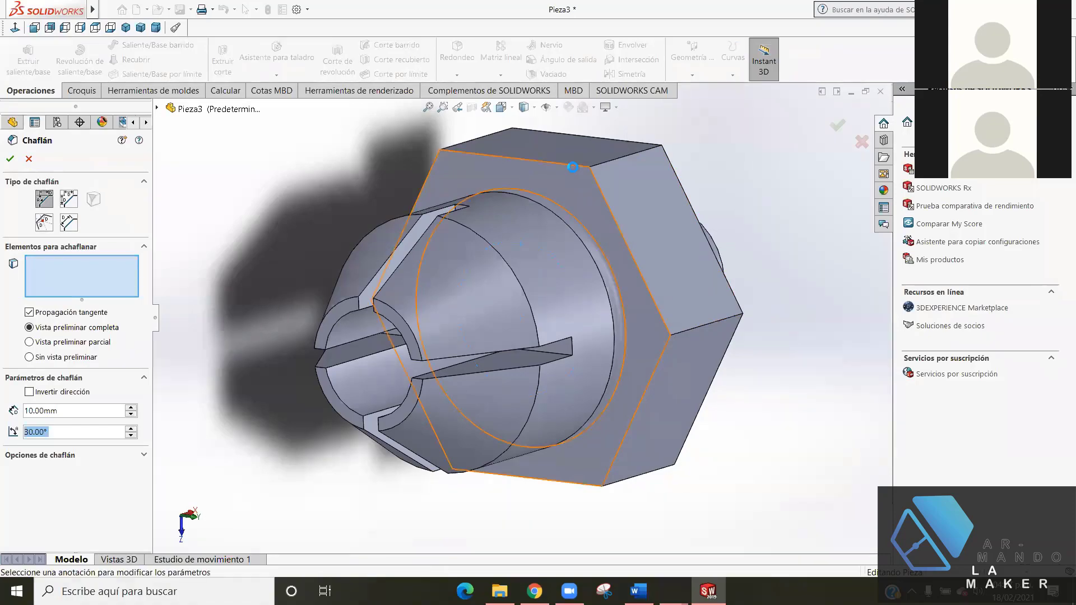
{"action": "mouse_move", "coordinate": [784, 413]}
{"action": "middle_mouse_down"}
{"action": "mouse_move", "coordinate": [744, 238]}
{"action": "mouse_move", "coordinate": [790, 370]}
{"action": "middle_mouse_up"}
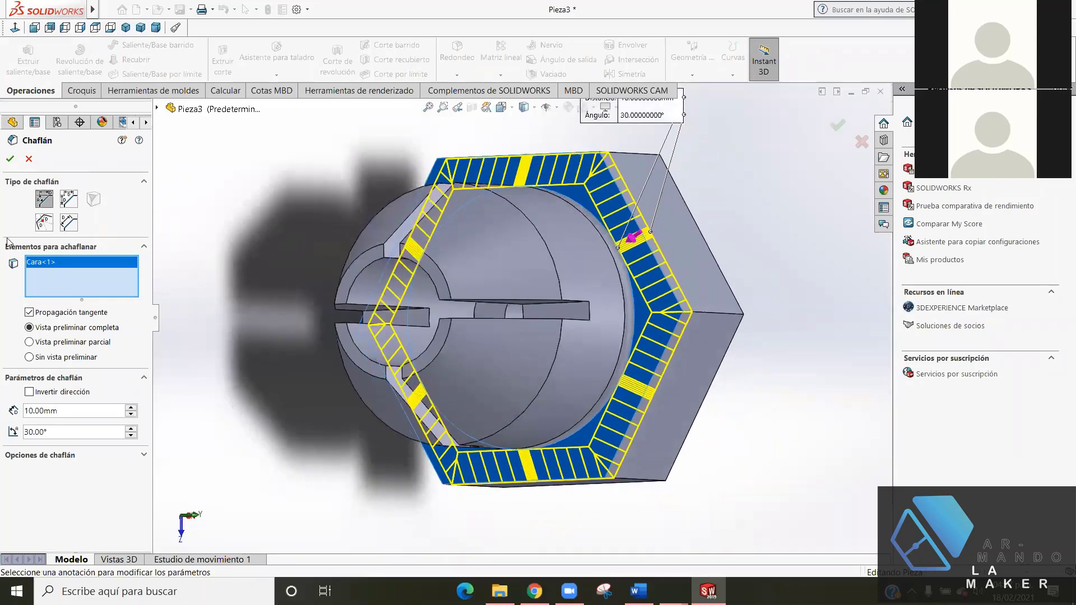
{"action": "left_click", "coordinate": [29, 159]}
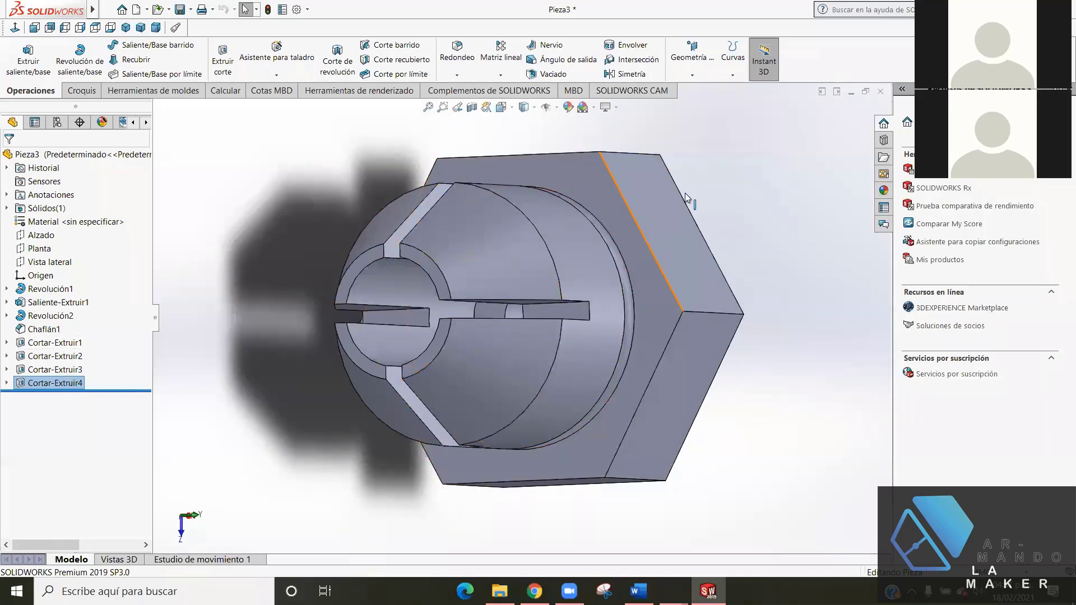
- Start a Vertex-type chamfer and pick a hex-body corner, Vértice<3>
{"action": "left_click", "coordinate": [453, 77]}
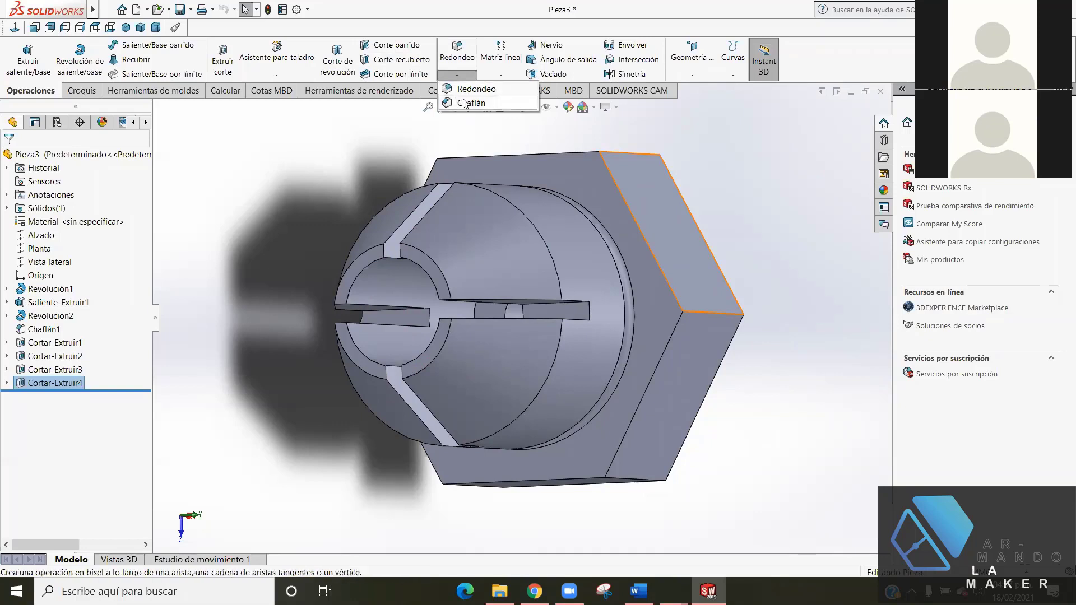
{"action": "left_click", "coordinate": [463, 99]}
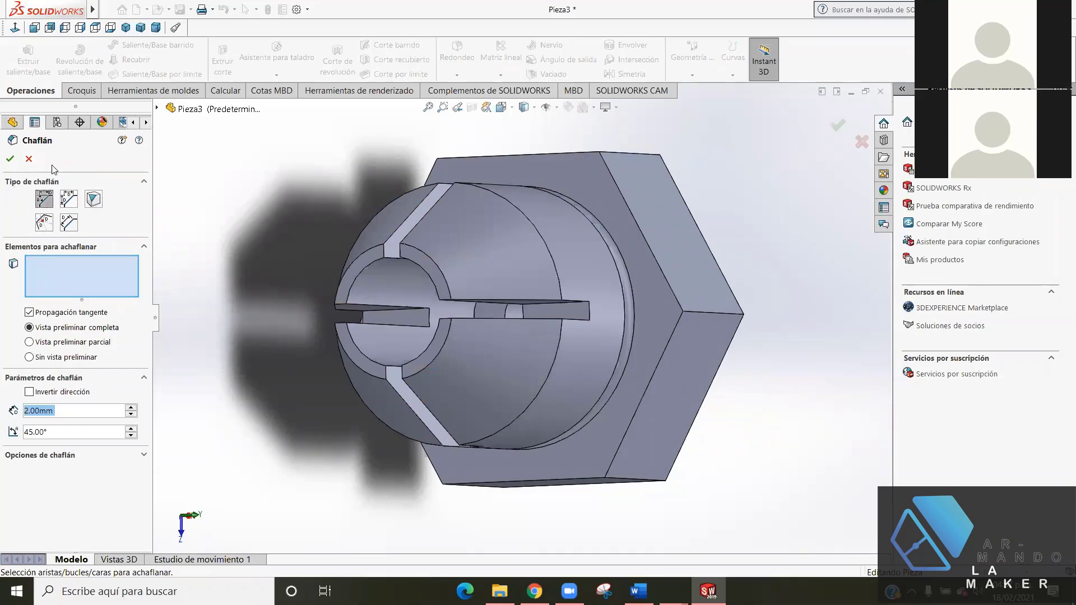
{"action": "left_click", "coordinate": [96, 202]}
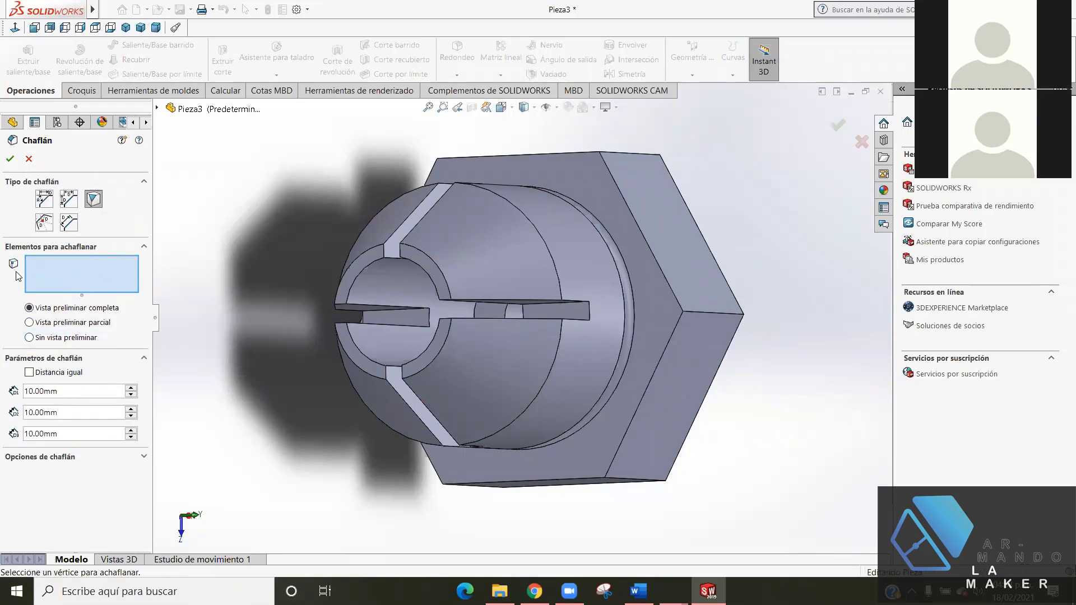
{"action": "left_click", "coordinate": [684, 312]}
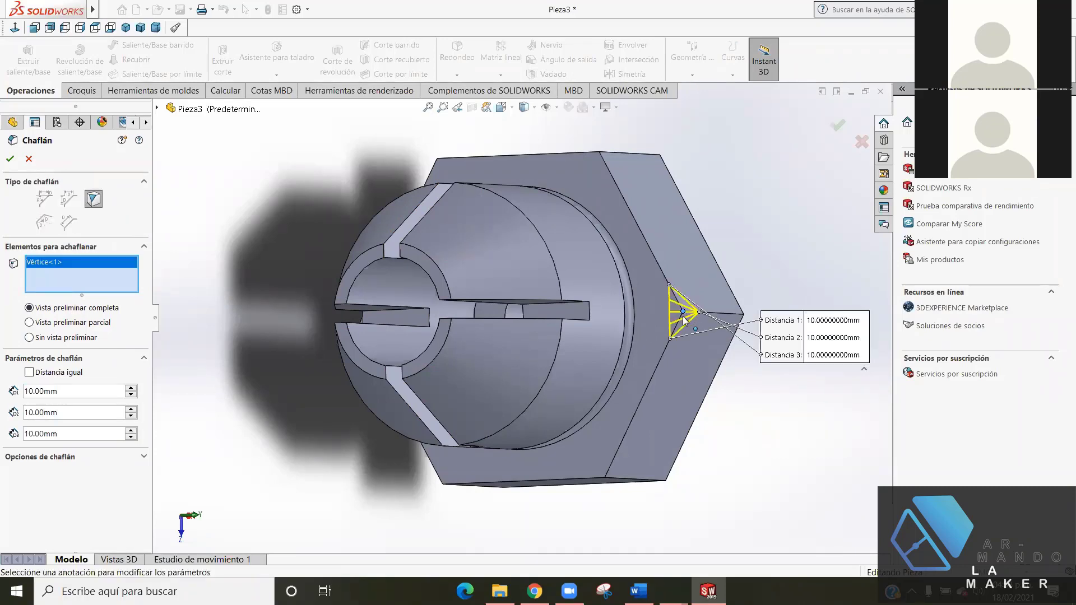
{"action": "middle_click_drag", "start_coordinate": [690, 205], "coordinate": [631, 224]}
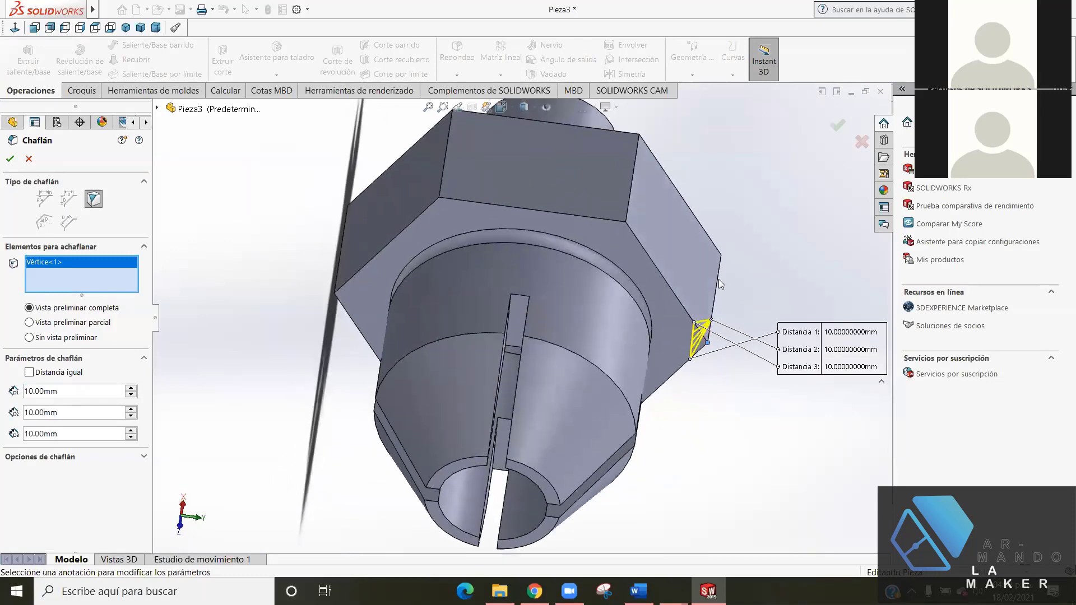
{"action": "left_click", "coordinate": [626, 223]}
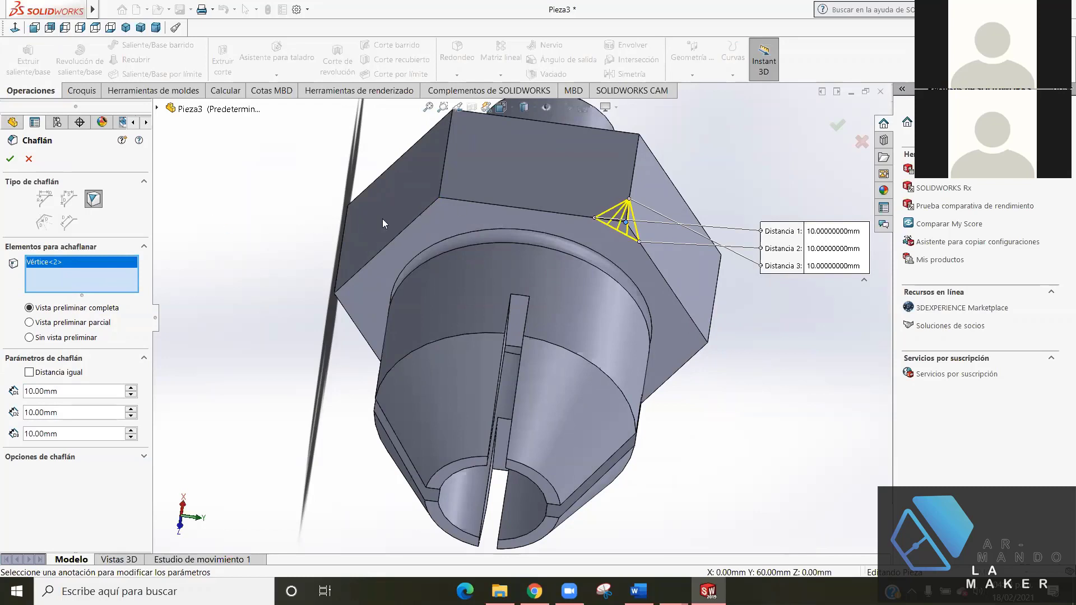
{"action": "left_click", "coordinate": [439, 199]}
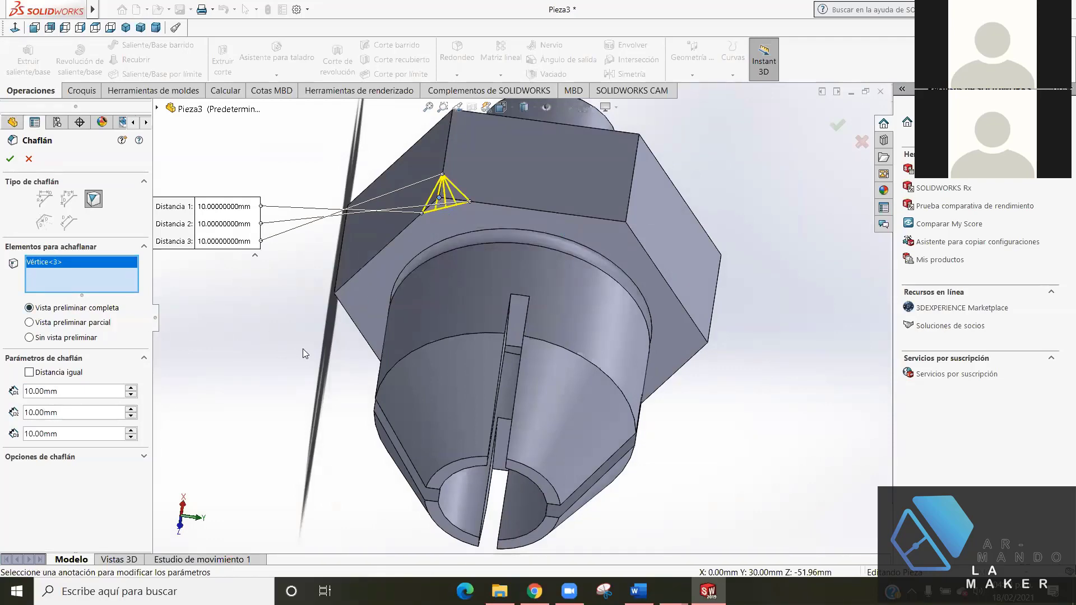
{"action": "mouse_move", "coordinate": [303, 348]}
{"action": "middle_mouse_down"}
{"action": "mouse_move", "coordinate": [293, 232]}
{"action": "mouse_move", "coordinate": [119, 480]}
{"action": "middle_mouse_up"}
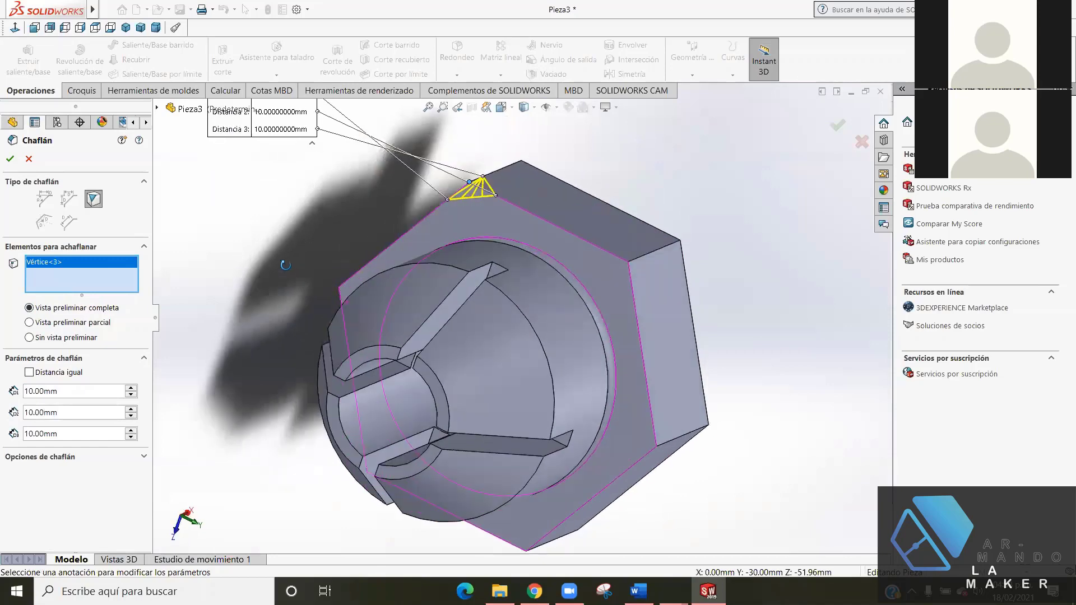
- Check against the reference drawing, then accept the corner chamfer with three 10 mm distances as Chaflán2
{"action": "left_click", "coordinate": [144, 458]}
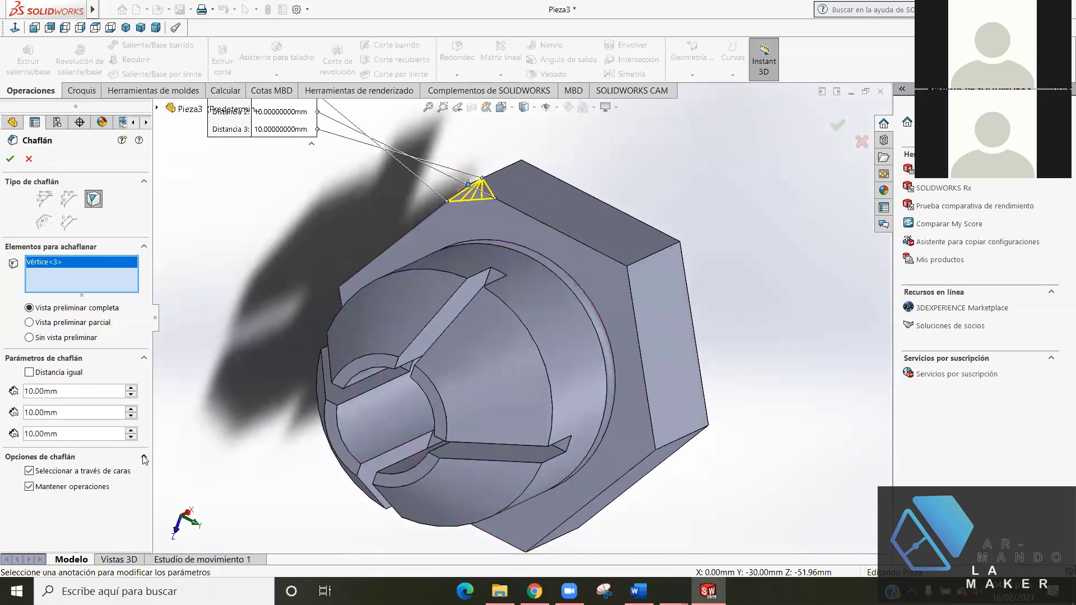
{"action": "left_click", "coordinate": [144, 458]}
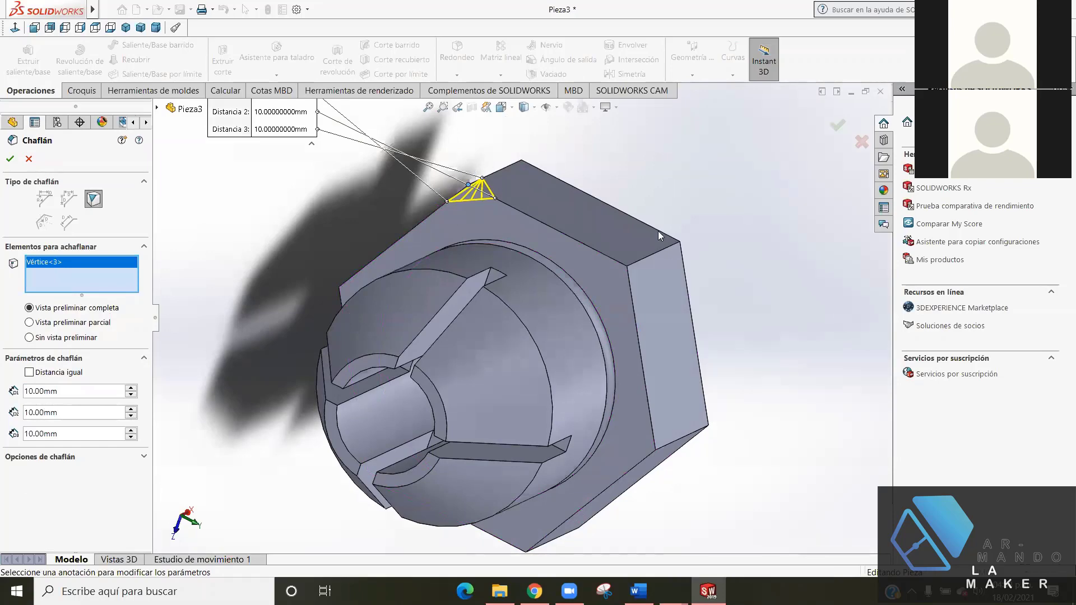
{"action": "mouse_move", "coordinate": [486, 172]}
{"action": "middle_mouse_down"}
{"action": "mouse_move", "coordinate": [628, 255]}
{"action": "mouse_move", "coordinate": [463, 183]}
{"action": "middle_mouse_up"}
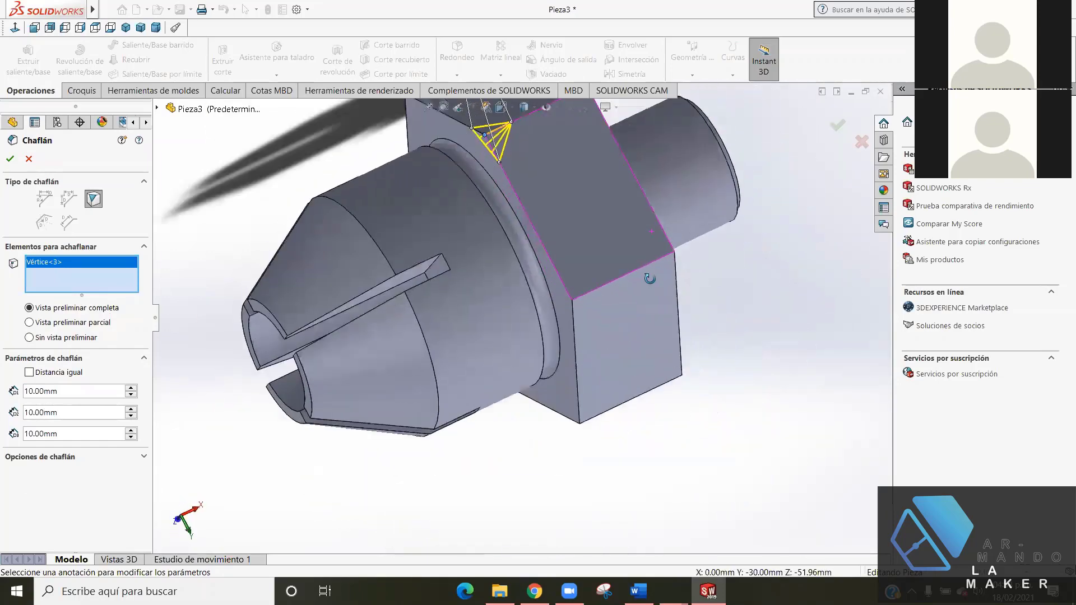
{"action": "left_click", "coordinate": [535, 590]}
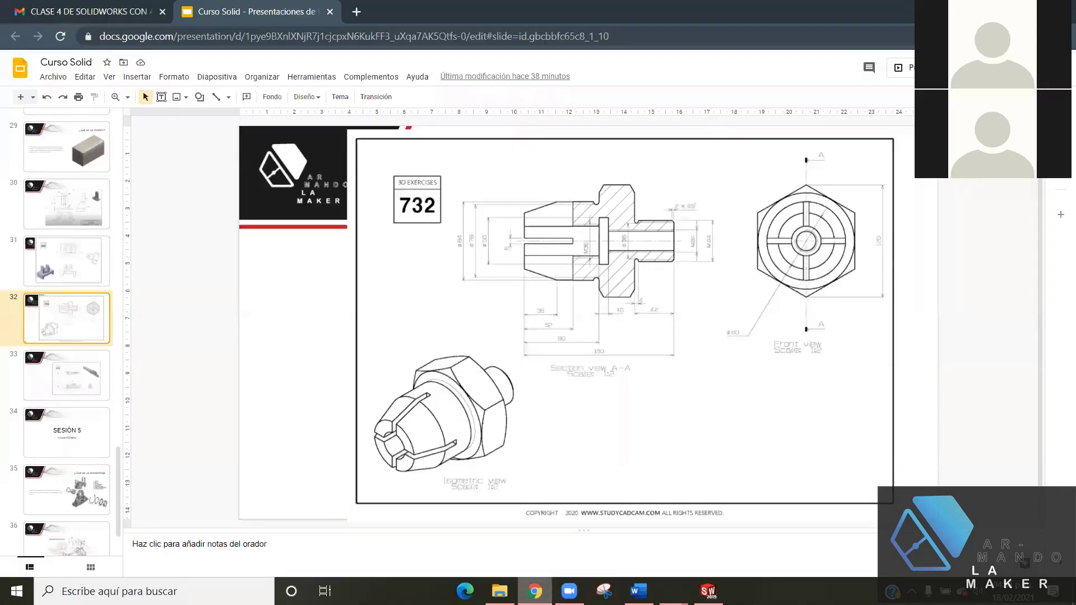
{"action": "left_click", "coordinate": [708, 591]}
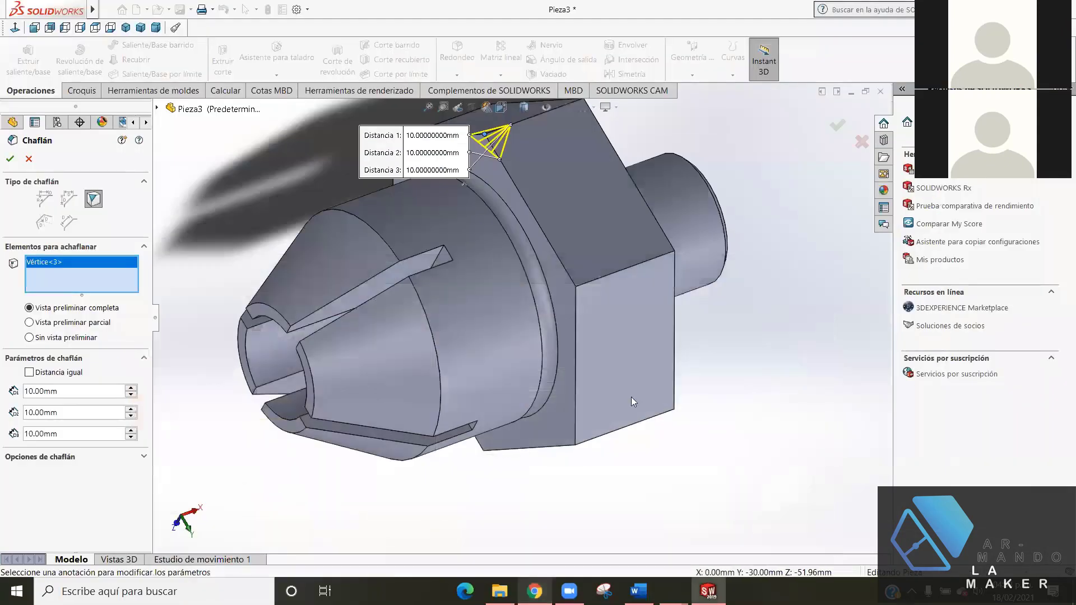
{"action": "middle_click_drag", "start_coordinate": [586, 204], "coordinate": [447, 187]}
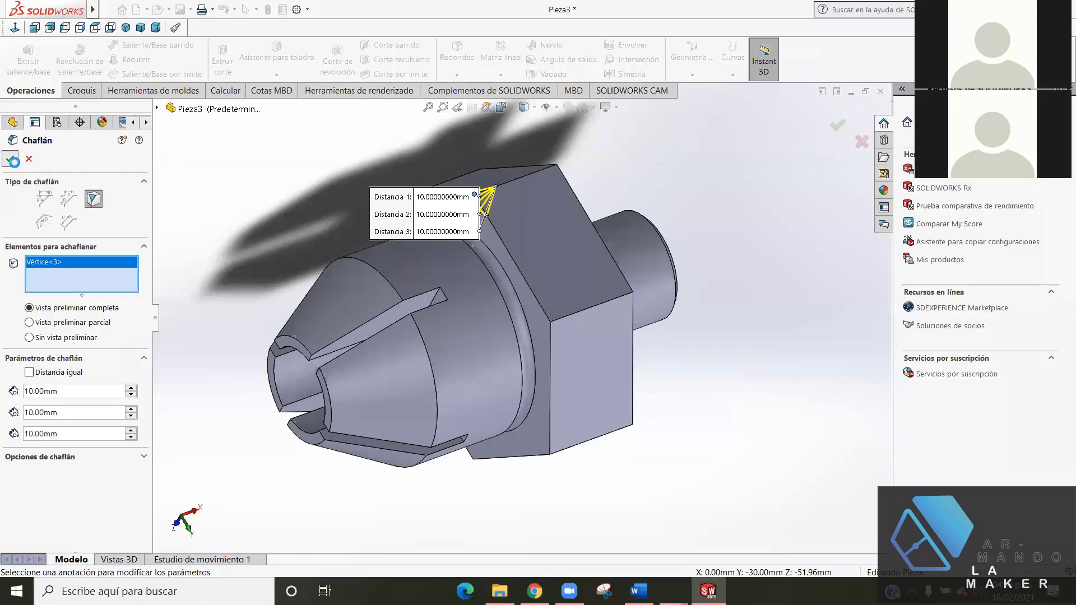
{"action": "key", "text": "Return"}
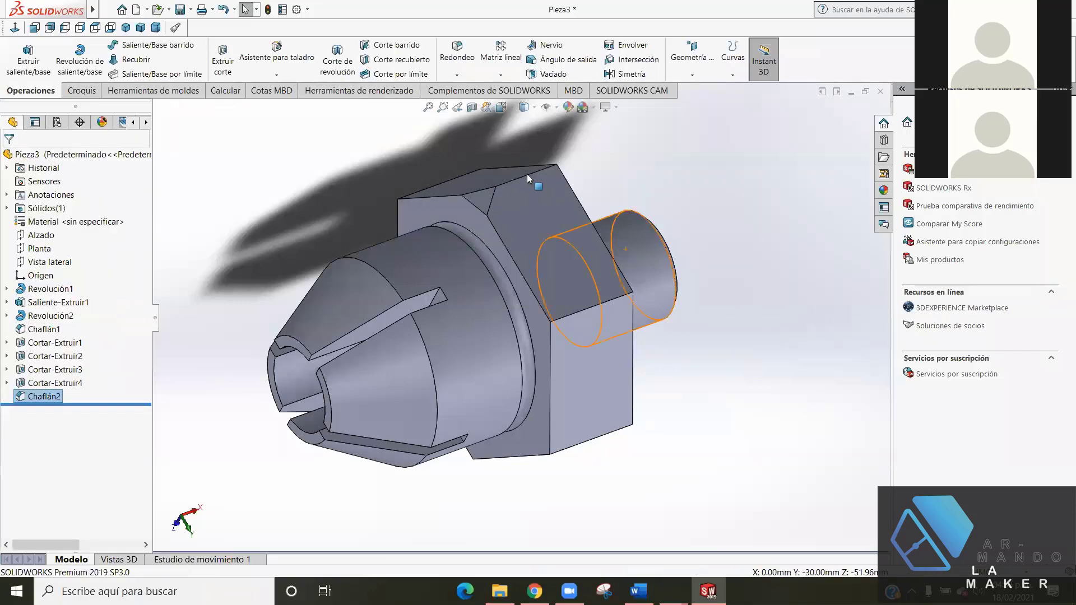
- Compare Chaflán2 with the reference drawing, then start another chamfer at default 2.00 mm and 45°
{"action": "mouse_move", "coordinate": [526, 173]}
{"action": "middle_mouse_down"}
{"action": "mouse_move", "coordinate": [677, 293]}
{"action": "mouse_move", "coordinate": [651, 240]}
{"action": "mouse_move", "coordinate": [617, 375]}
{"action": "mouse_move", "coordinate": [596, 310]}
{"action": "middle_mouse_up"}
{"action": "left_click", "coordinate": [534, 590]}
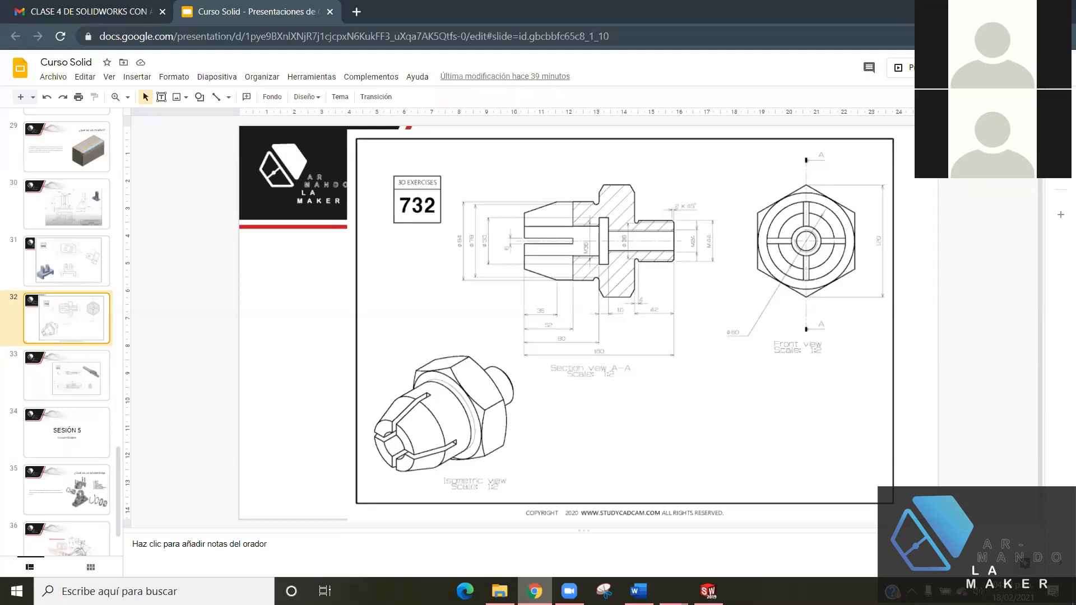
{"action": "key", "text": "alt+Tab"}
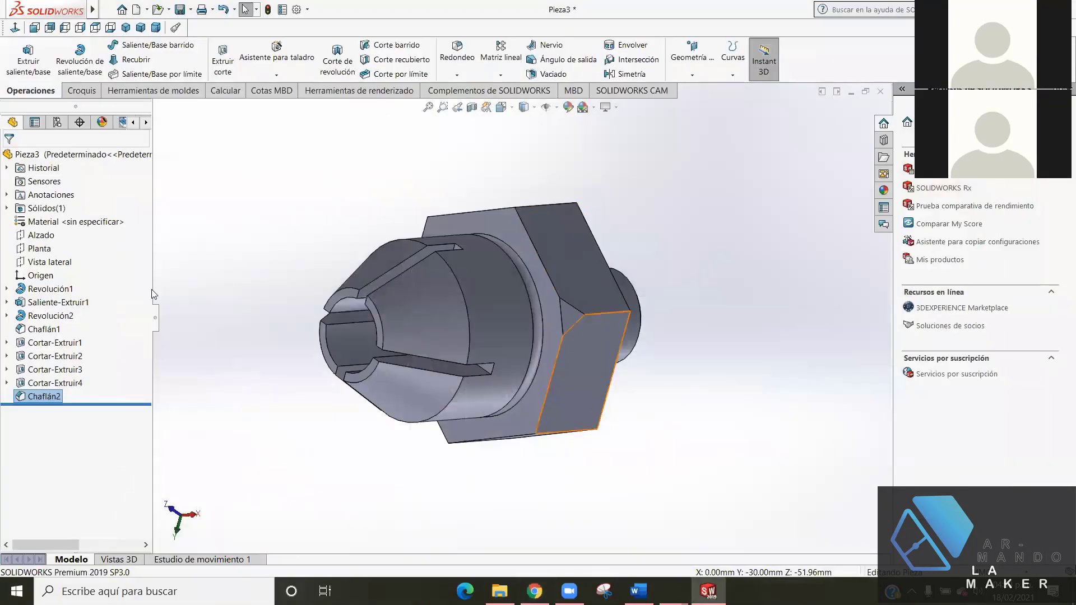
{"action": "left_click", "coordinate": [468, 77]}
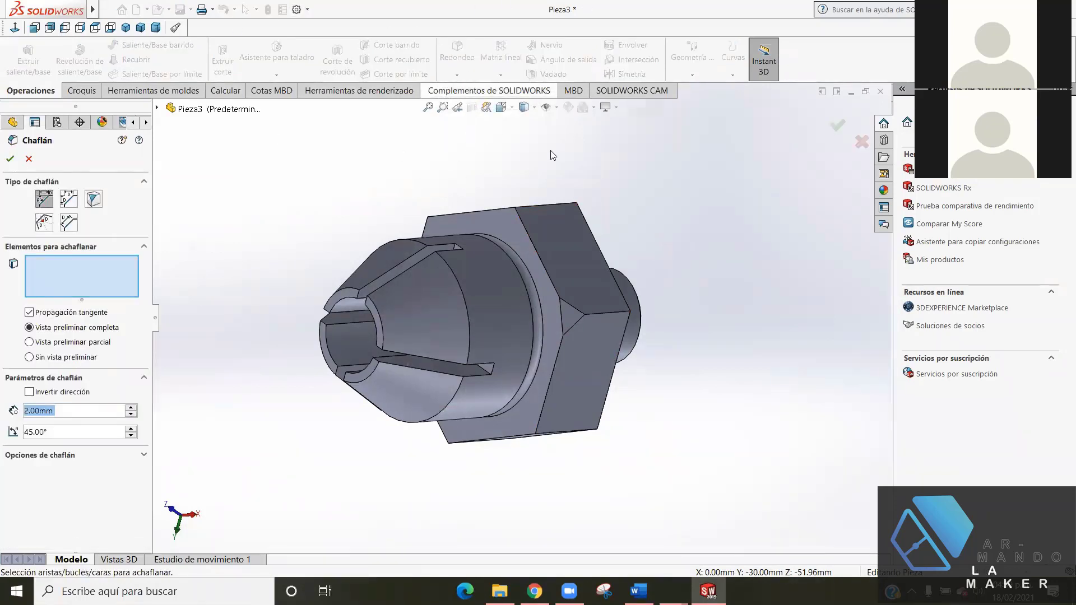
- Chamfer an underside hex corner as a vertex chamfer with three 10 mm distances, creating Chaflán3
{"action": "middle_click_drag", "start_coordinate": [479, 194], "coordinate": [566, 242]}
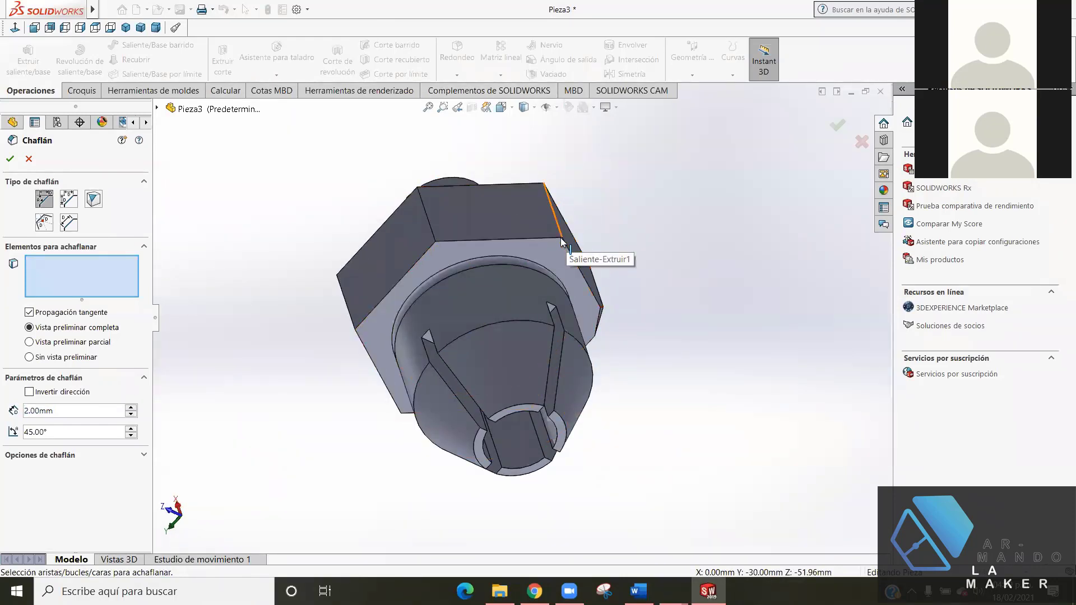
{"action": "mouse_move", "coordinate": [563, 247]}
{"action": "middle_mouse_down"}
{"action": "mouse_move", "coordinate": [596, 221]}
{"action": "mouse_move", "coordinate": [557, 234]}
{"action": "middle_mouse_up"}
{"action": "left_click", "coordinate": [93, 199]}
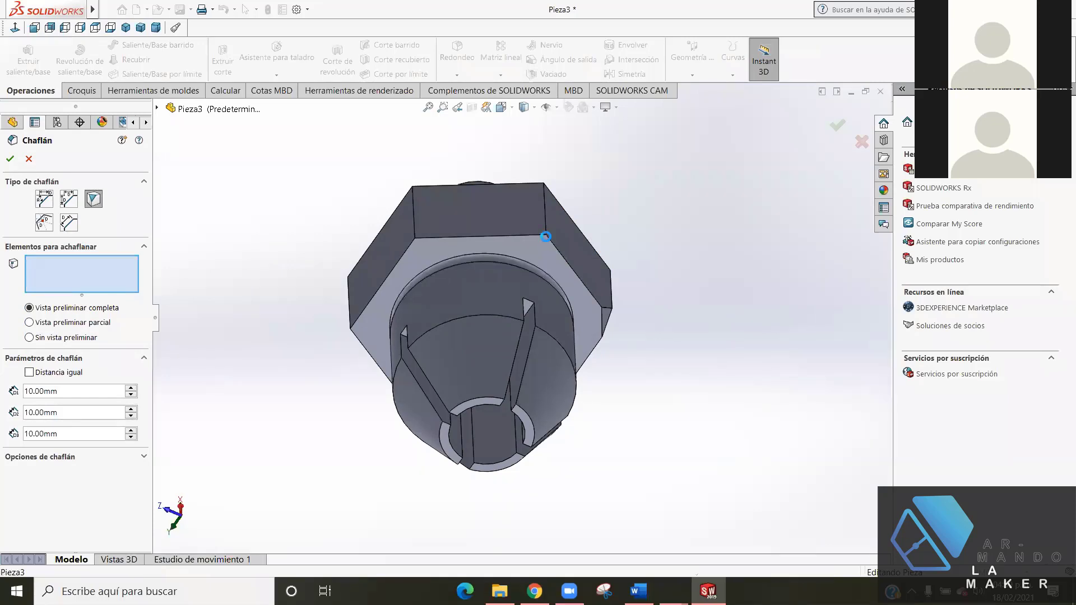
{"action": "left_click", "coordinate": [546, 236]}
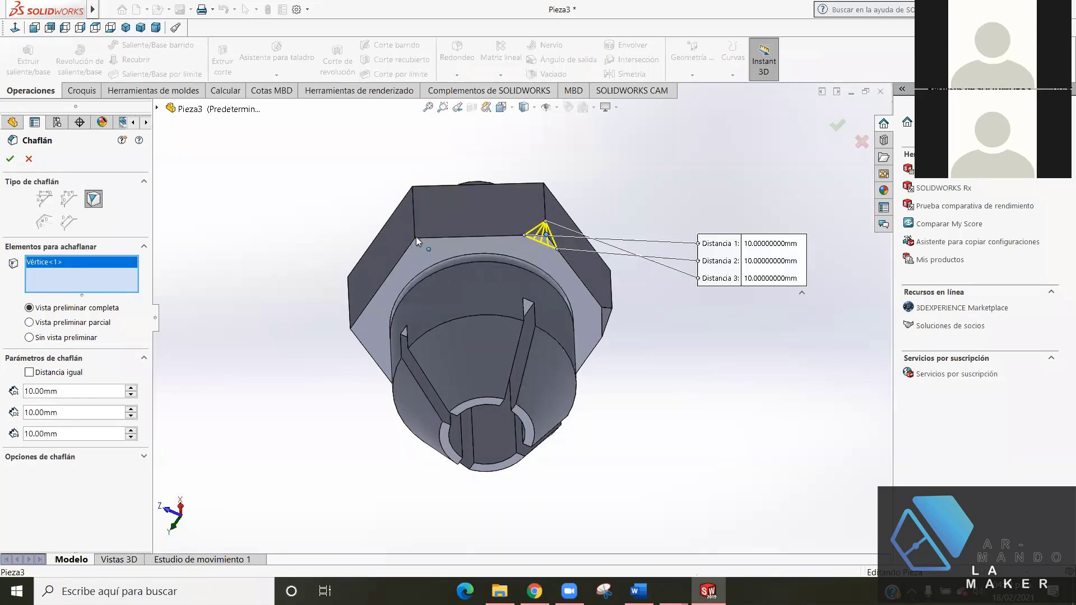
{"action": "left_click", "coordinate": [415, 237]}
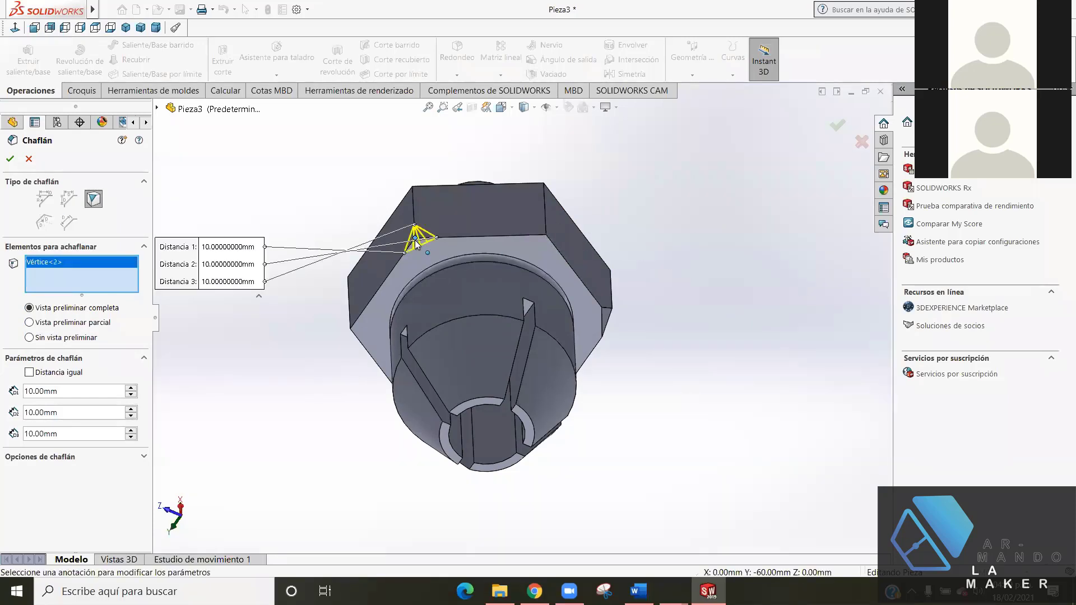
{"action": "left_click", "coordinate": [547, 237]}
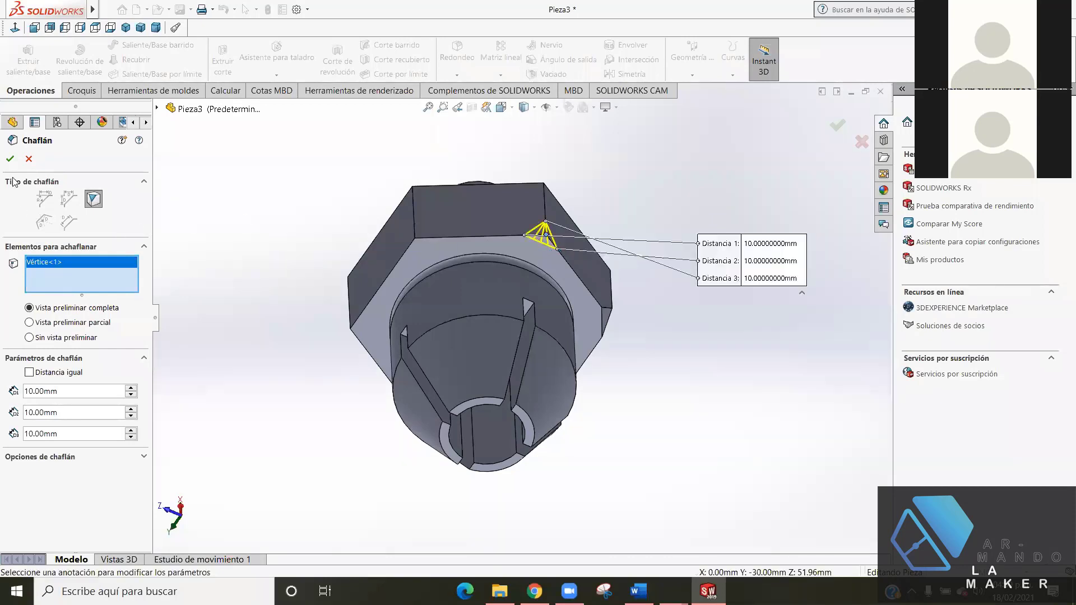
{"action": "left_click", "coordinate": [10, 158]}
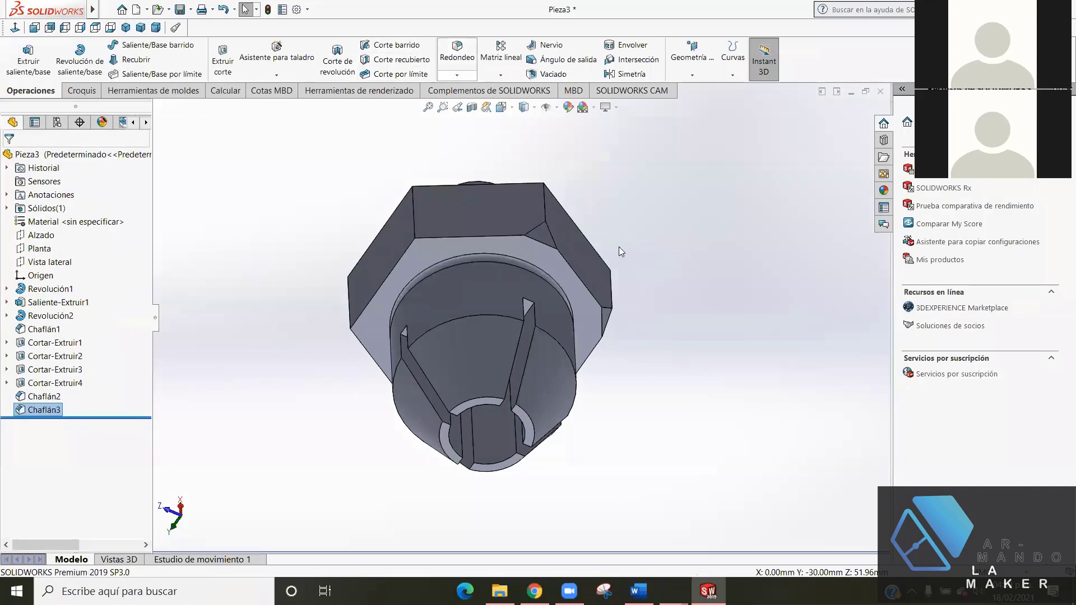
- Inspect the chamfered part from a corner view and all around, then bring up the 732 drawing
{"action": "mouse_move", "coordinate": [647, 240]}
{"action": "middle_mouse_down"}
{"action": "mouse_move", "coordinate": [597, 247]}
{"action": "mouse_move", "coordinate": [666, 283]}
{"action": "mouse_move", "coordinate": [638, 358]}
{"action": "middle_mouse_up"}
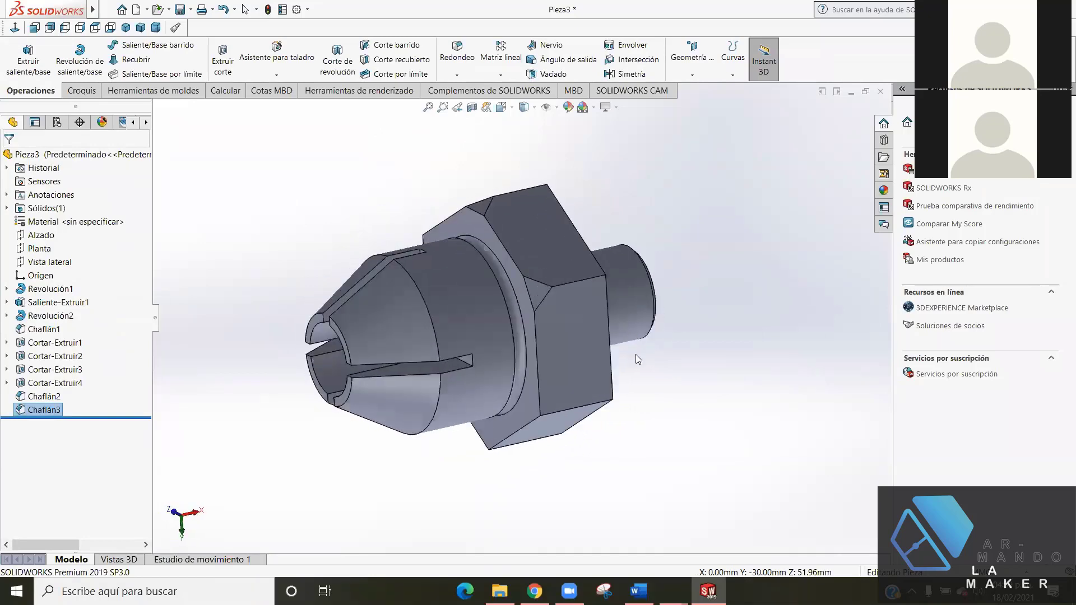
{"action": "left_click", "coordinate": [502, 107]}
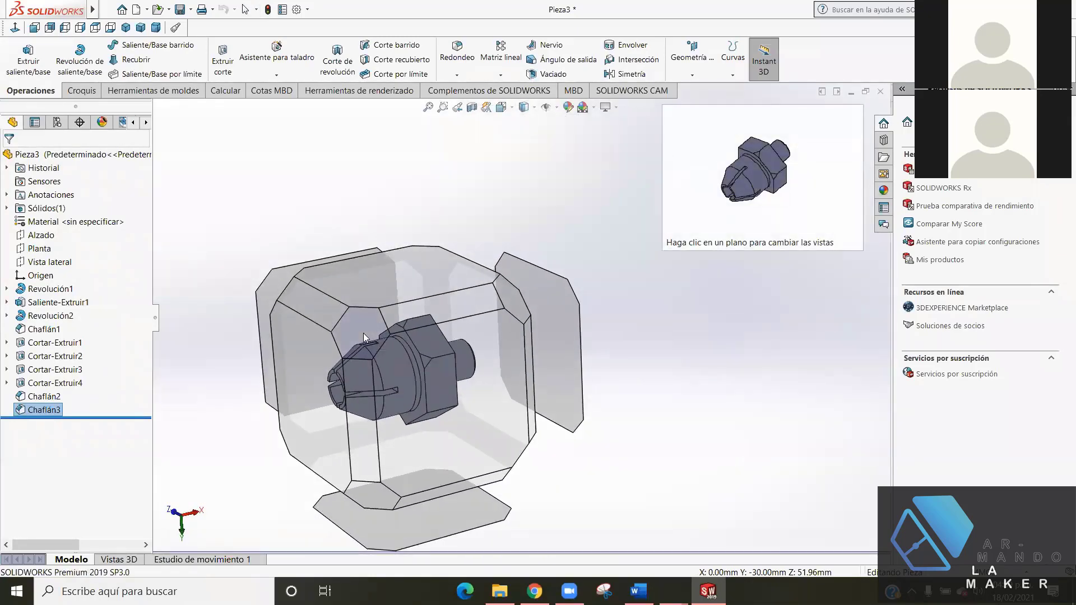
{"action": "left_click", "coordinate": [363, 333]}
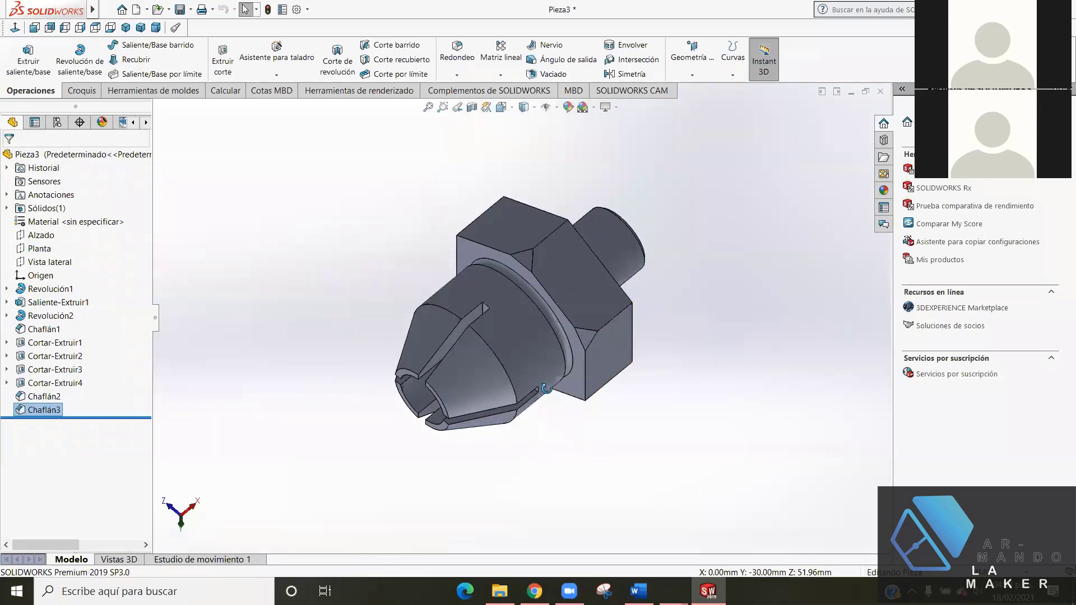
{"action": "mouse_move", "coordinate": [546, 388]}
{"action": "middle_mouse_down"}
{"action": "mouse_move", "coordinate": [507, 325]}
{"action": "mouse_move", "coordinate": [576, 290]}
{"action": "mouse_move", "coordinate": [560, 352]}
{"action": "mouse_move", "coordinate": [569, 297]}
{"action": "mouse_move", "coordinate": [521, 305]}
{"action": "middle_mouse_up"}
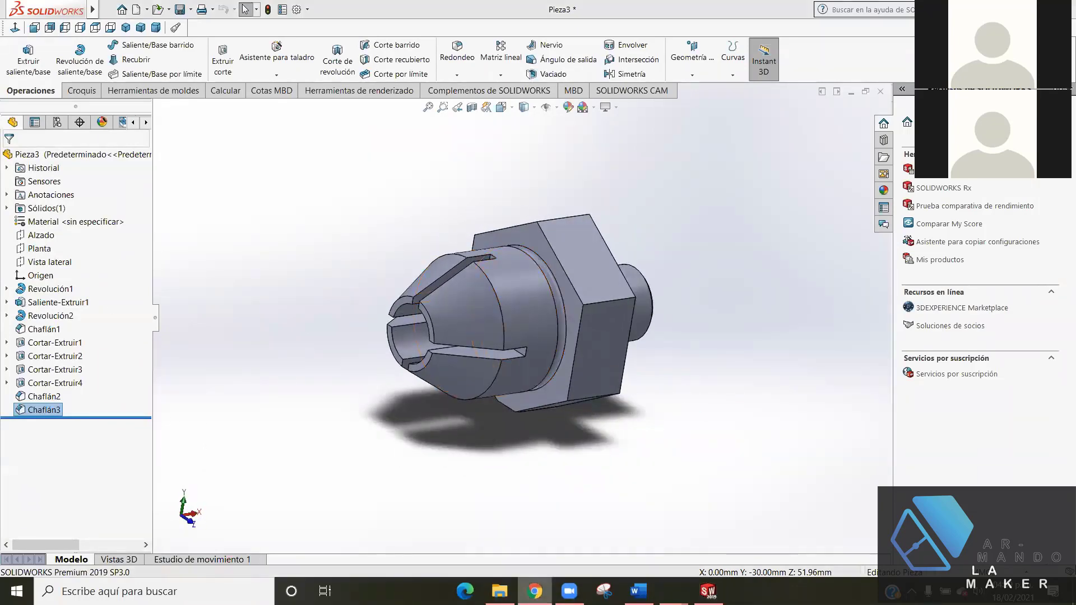
{"action": "key", "text": "alt+Tab"}
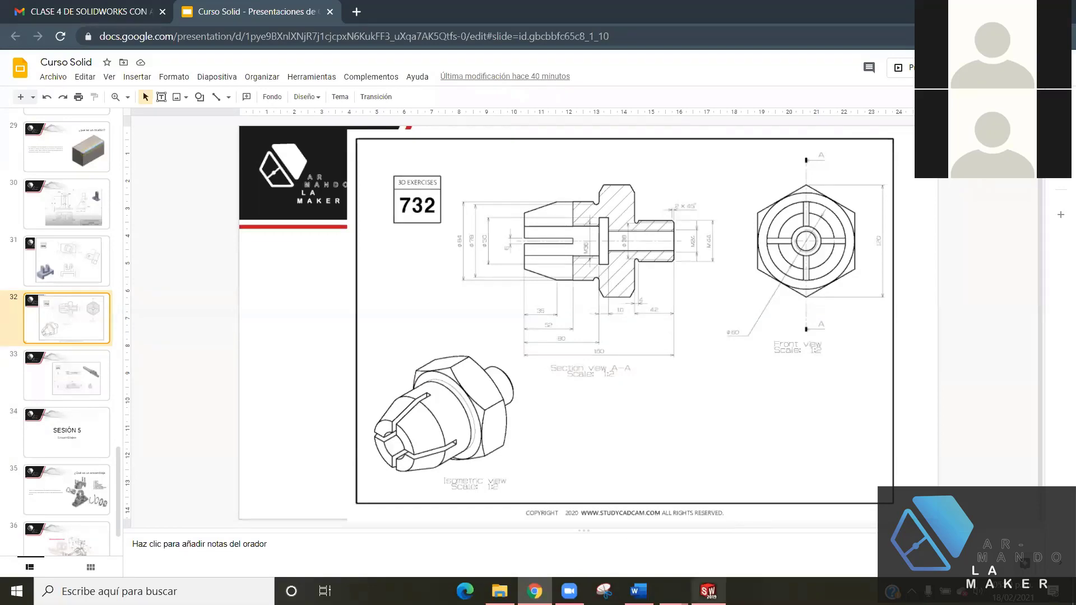
- Go back from the Slides reference drawing to the collet part in SolidWorks
{"action": "left_click", "coordinate": [708, 591]}
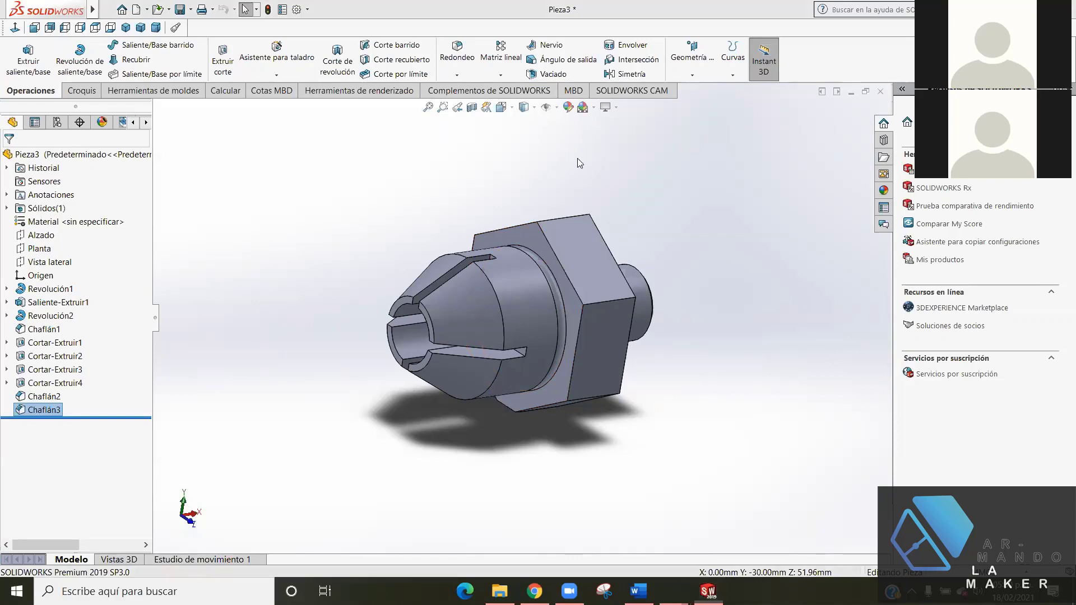
- Orbit the collet to show its shank end, then bring up the 732 drawing in Slides
{"action": "mouse_move", "coordinate": [668, 356]}
{"action": "middle_mouse_down"}
{"action": "mouse_move", "coordinate": [522, 409]}
{"action": "mouse_move", "coordinate": [402, 306]}
{"action": "middle_mouse_up"}
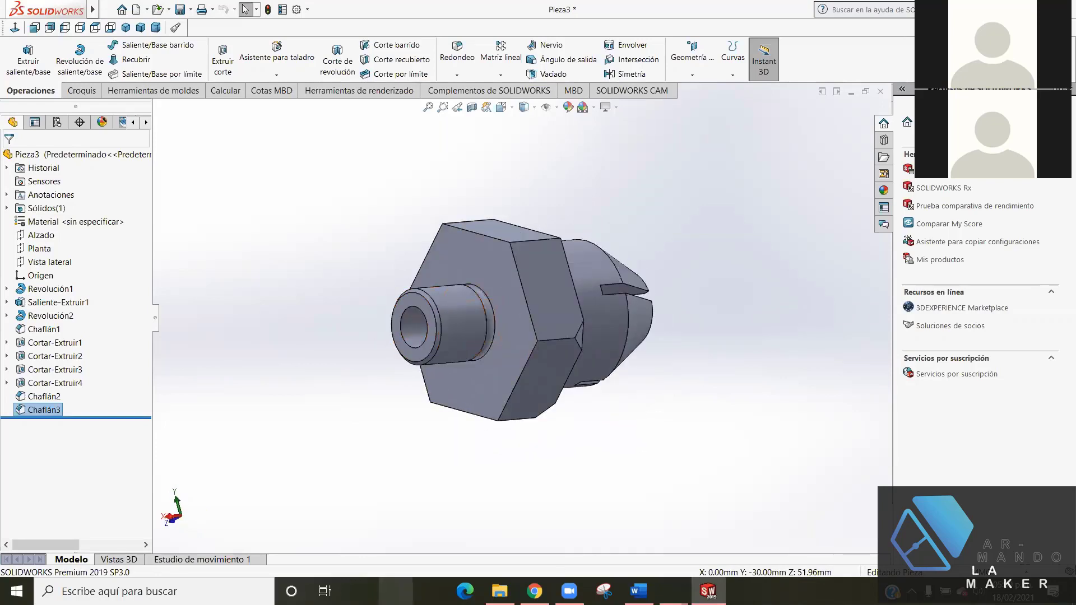
{"action": "left_click", "coordinate": [534, 591]}
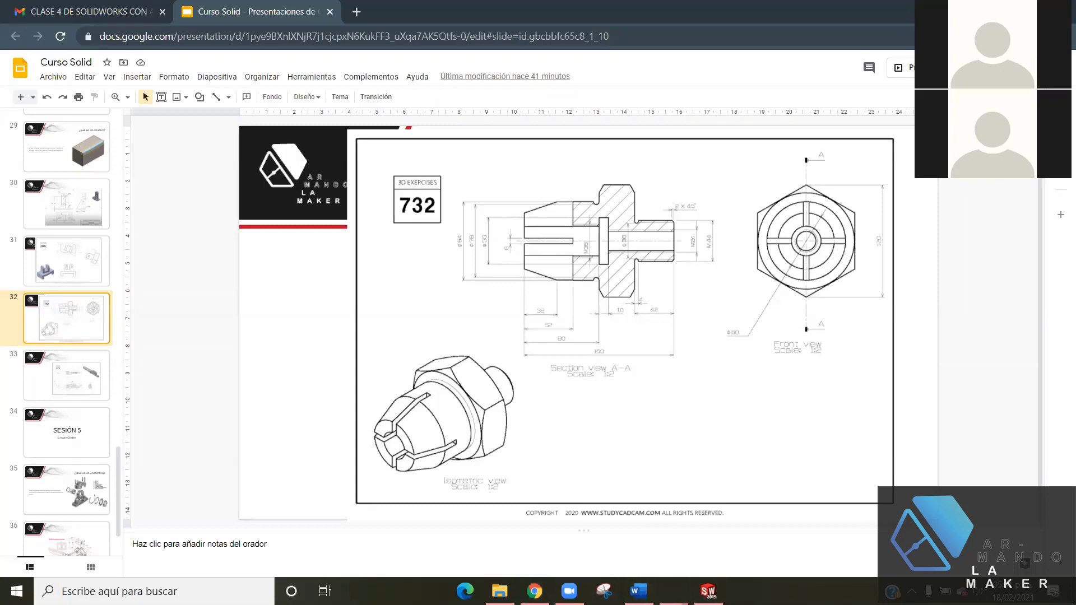
- Back in SolidWorks, turn the collet end leftward and open Revolución1's sketch for editing
{"action": "left_click", "coordinate": [707, 590]}
{"action": "middle_click_drag", "start_coordinate": [660, 312], "coordinate": [358, 314]}
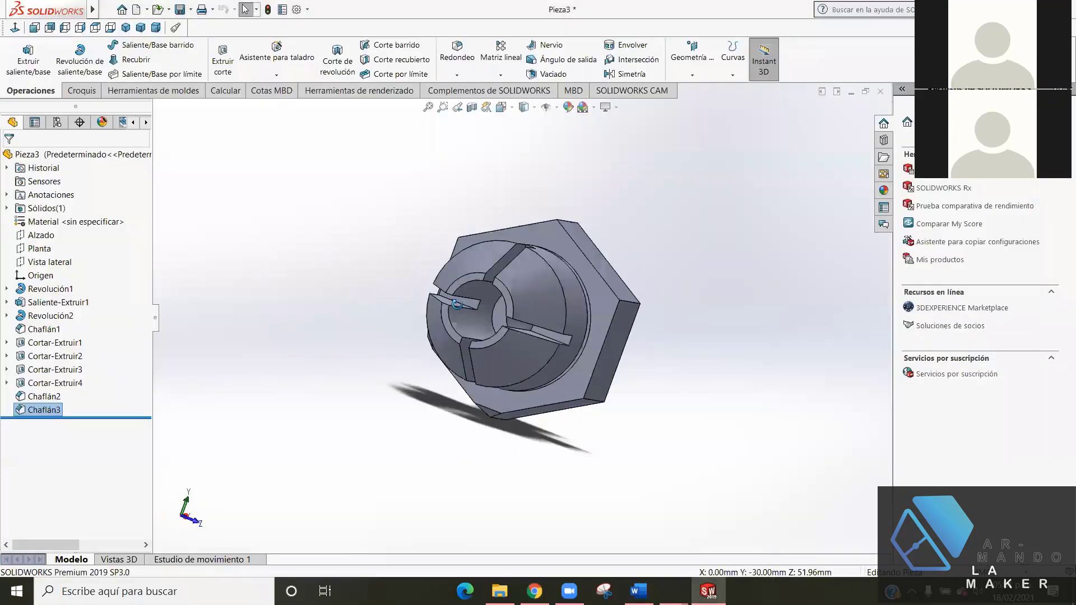
{"action": "right_click", "coordinate": [47, 291]}
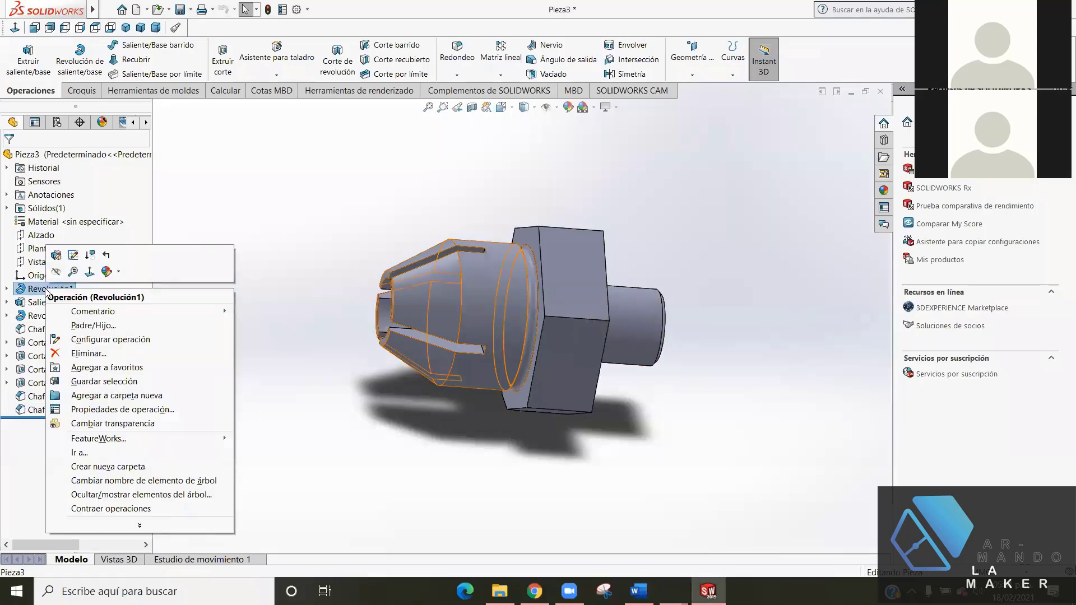
{"action": "left_click", "coordinate": [72, 256]}
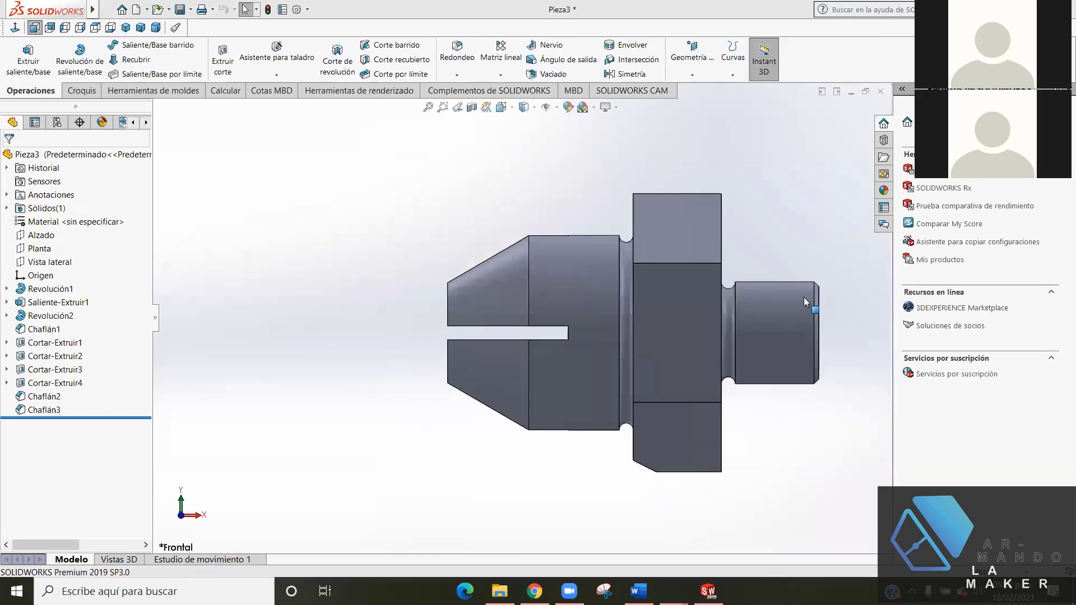
- Display the part with Hidden Lines Visible, then check the 732 drawing in Slides
{"action": "left_click", "coordinate": [534, 107]}
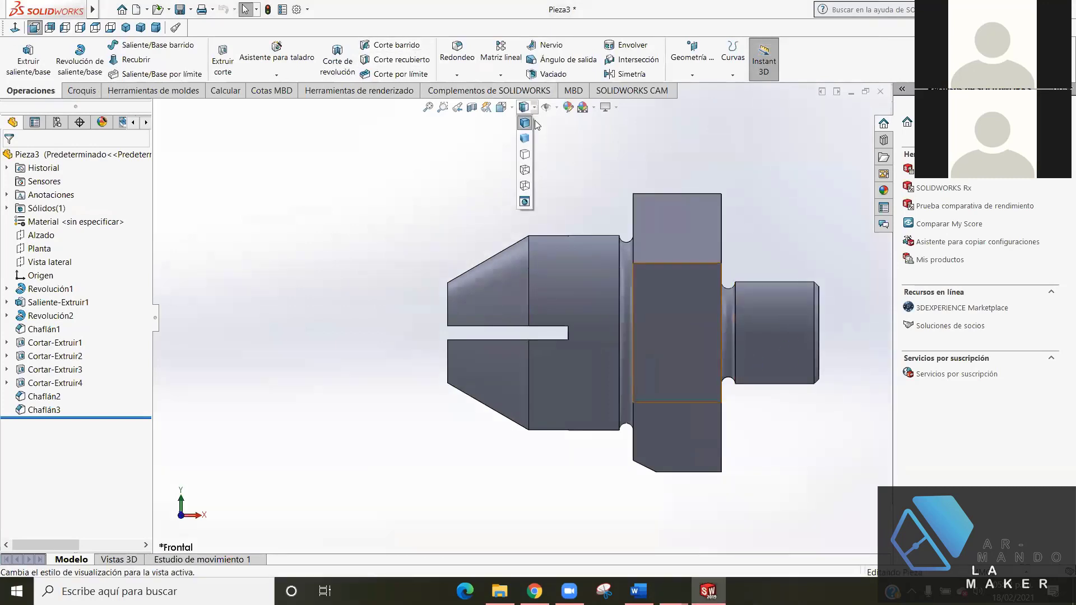
{"action": "left_click", "coordinate": [525, 171]}
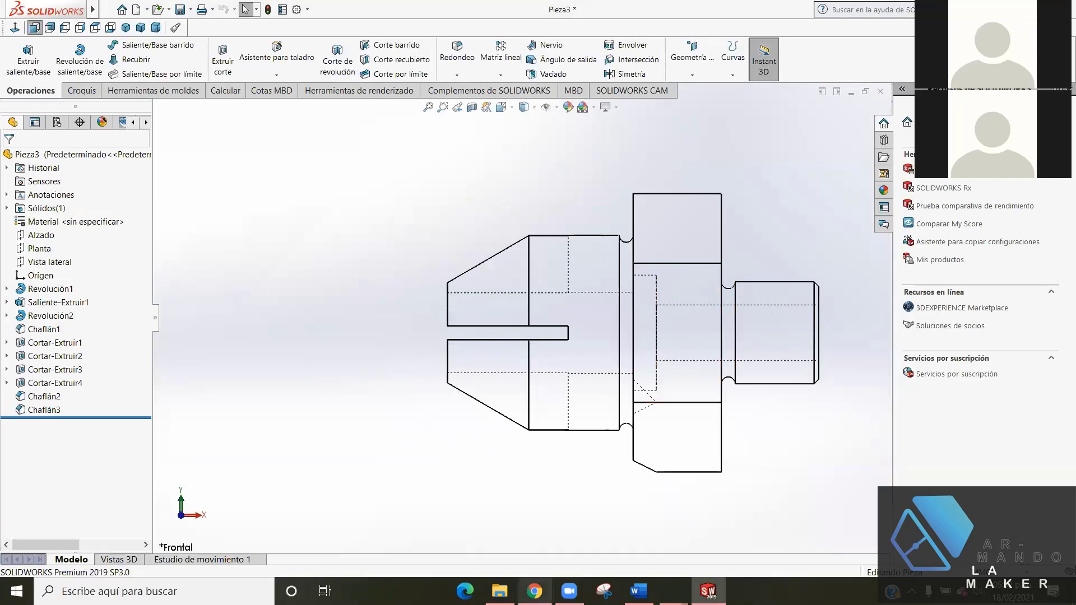
{"action": "left_click", "coordinate": [533, 590]}
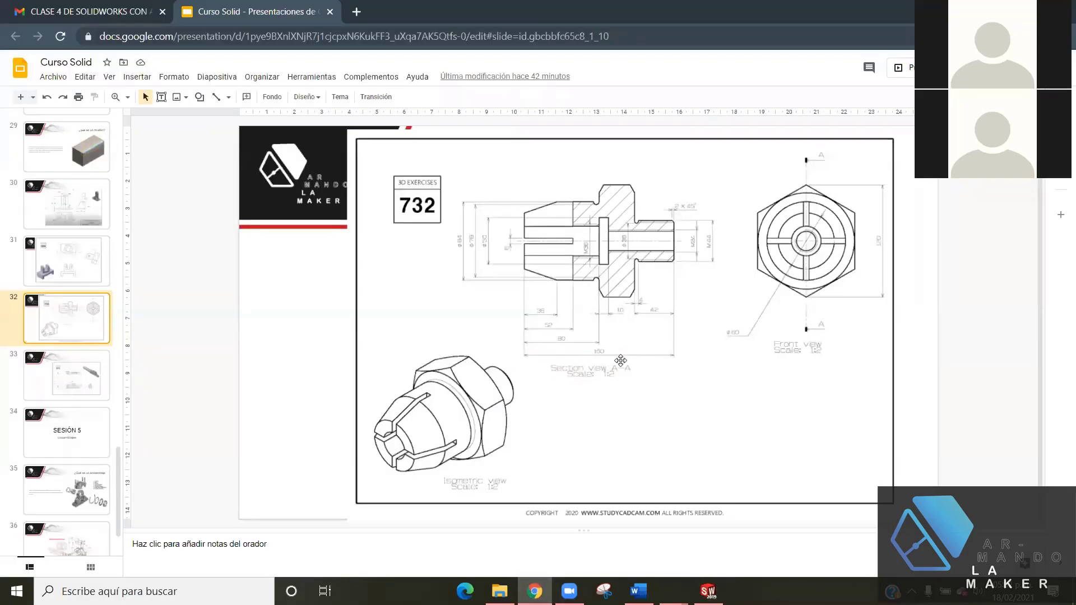
- Review the 732 drawing image full-screen in the slideshow, then bring the collet part back into view
{"action": "left_click", "coordinate": [349, 144]}
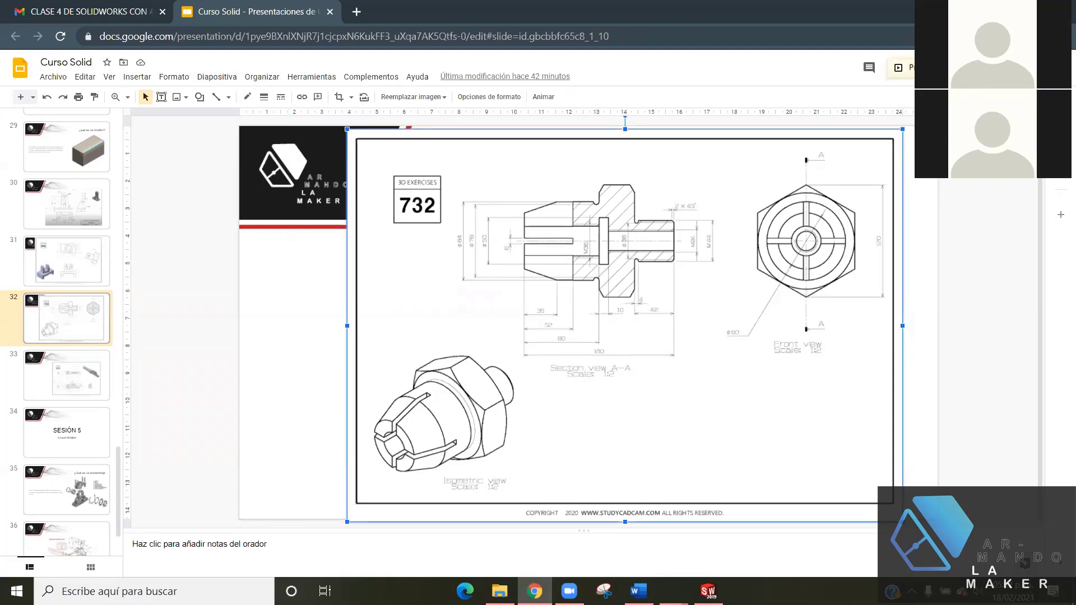
{"action": "left_click", "coordinate": [898, 67]}
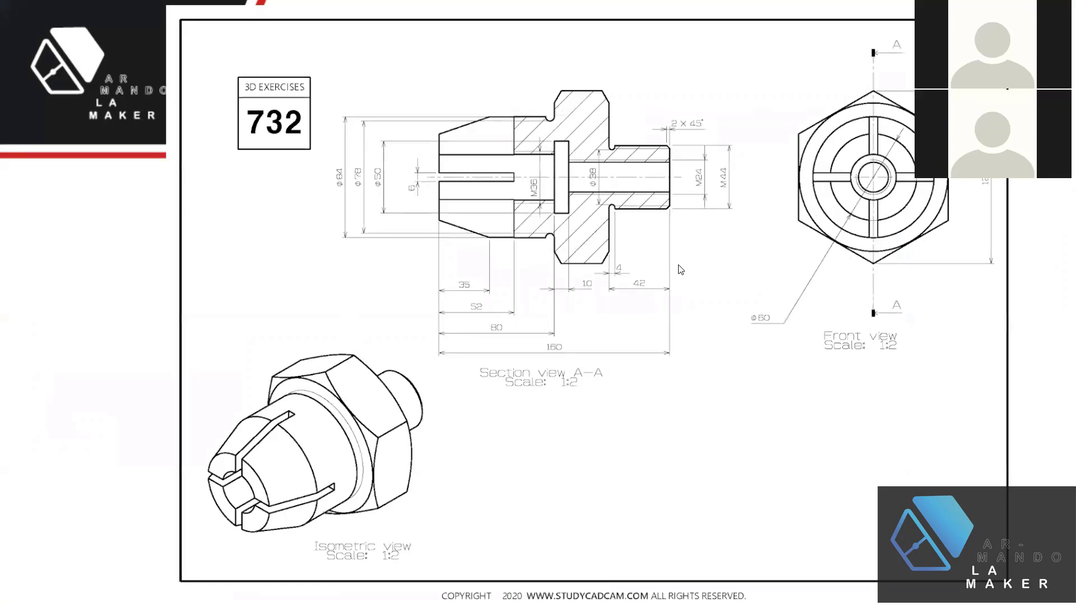
{"action": "key", "text": "Escape"}
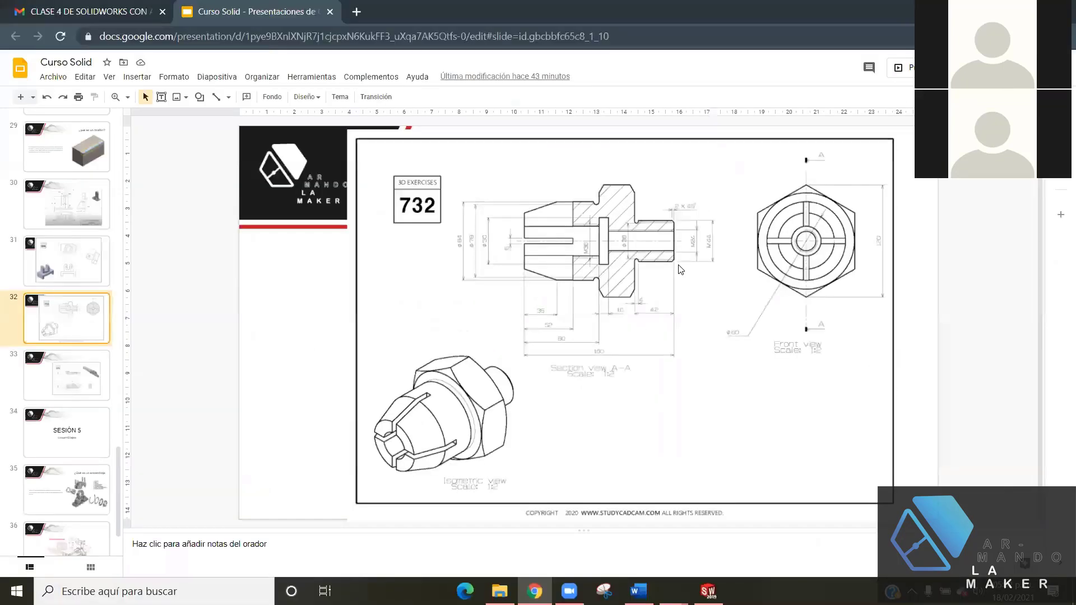
{"action": "key", "text": "alt+Tab"}
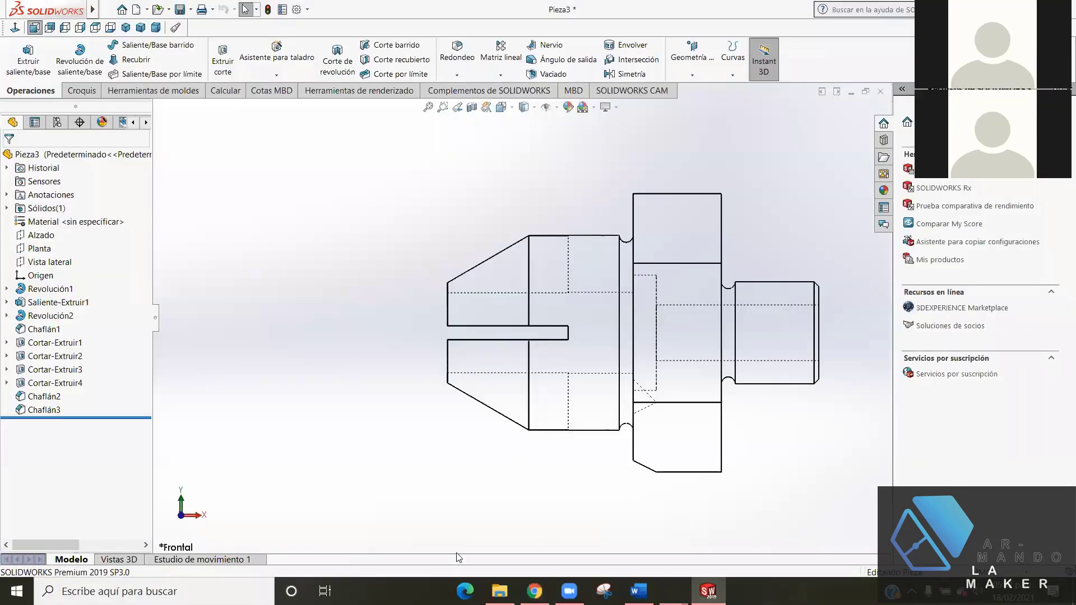